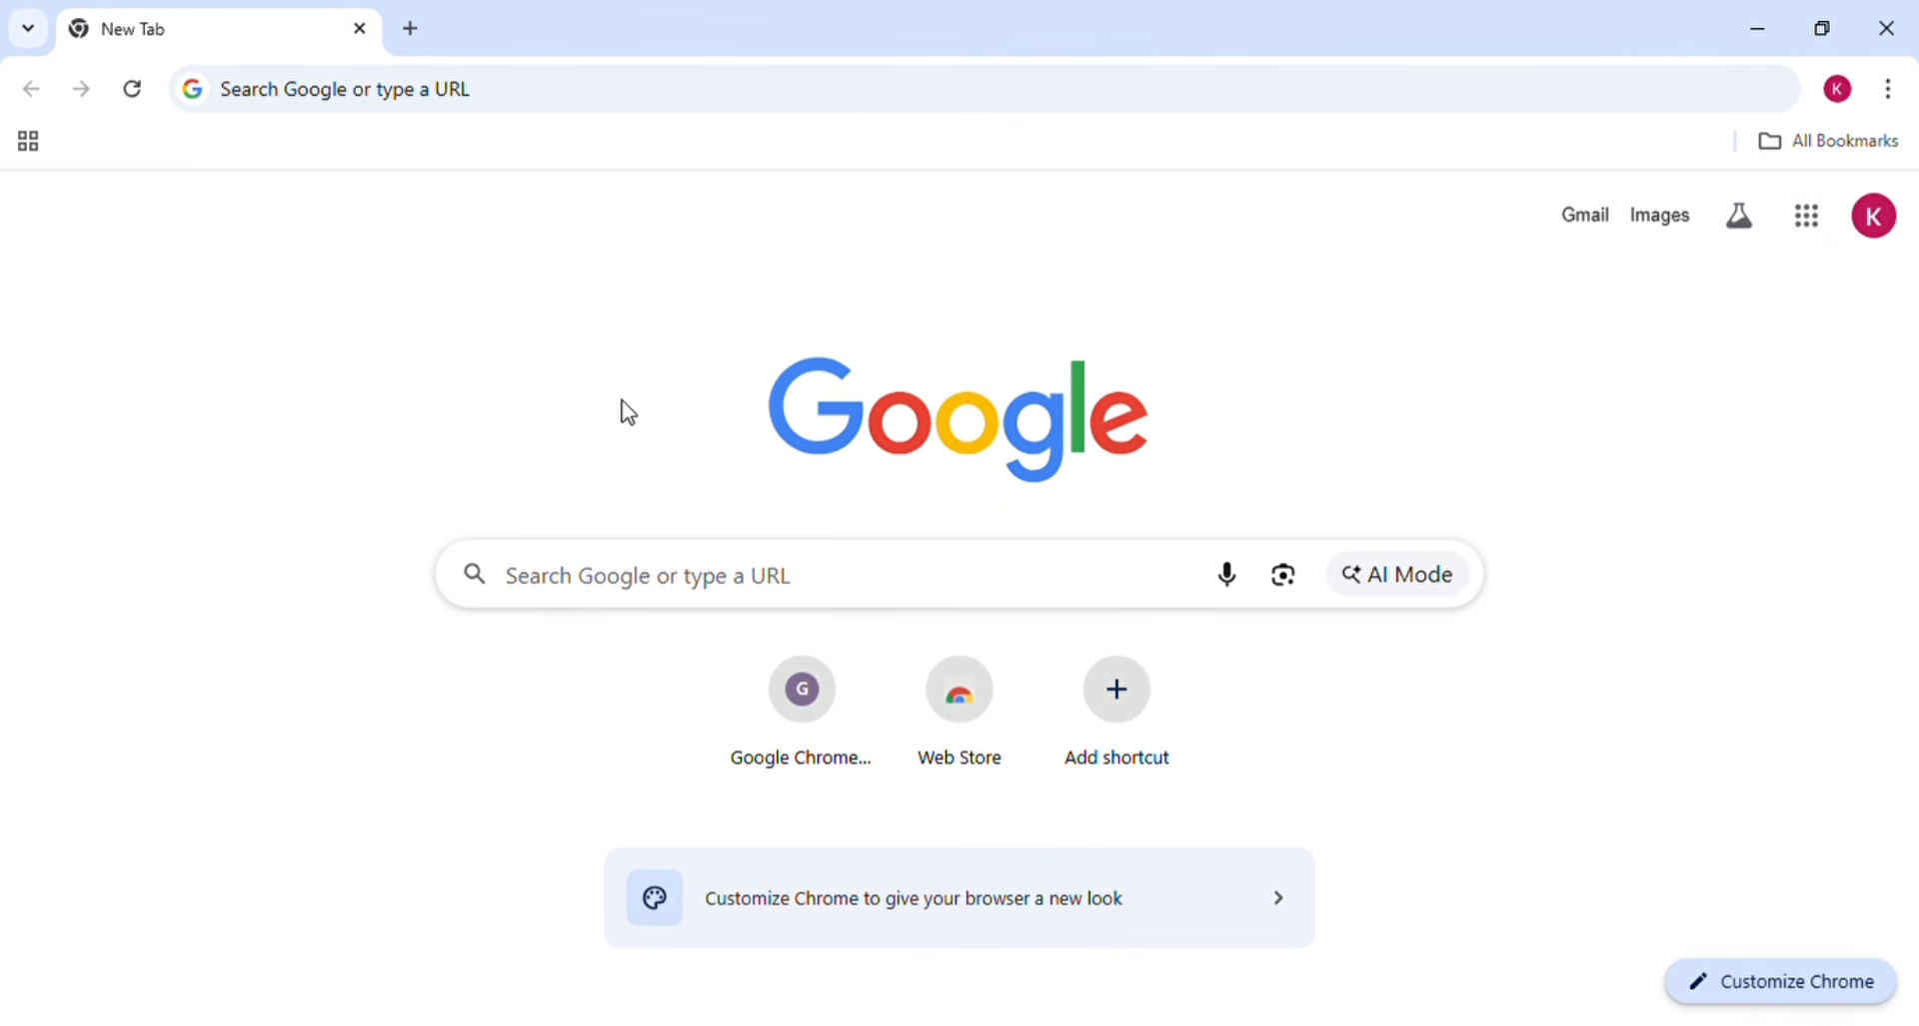
Step: Search Google for 'bpsc' and open the bpsc.bihar.gov.in home page
{"action": "left_click", "coordinate": [635, 591]}
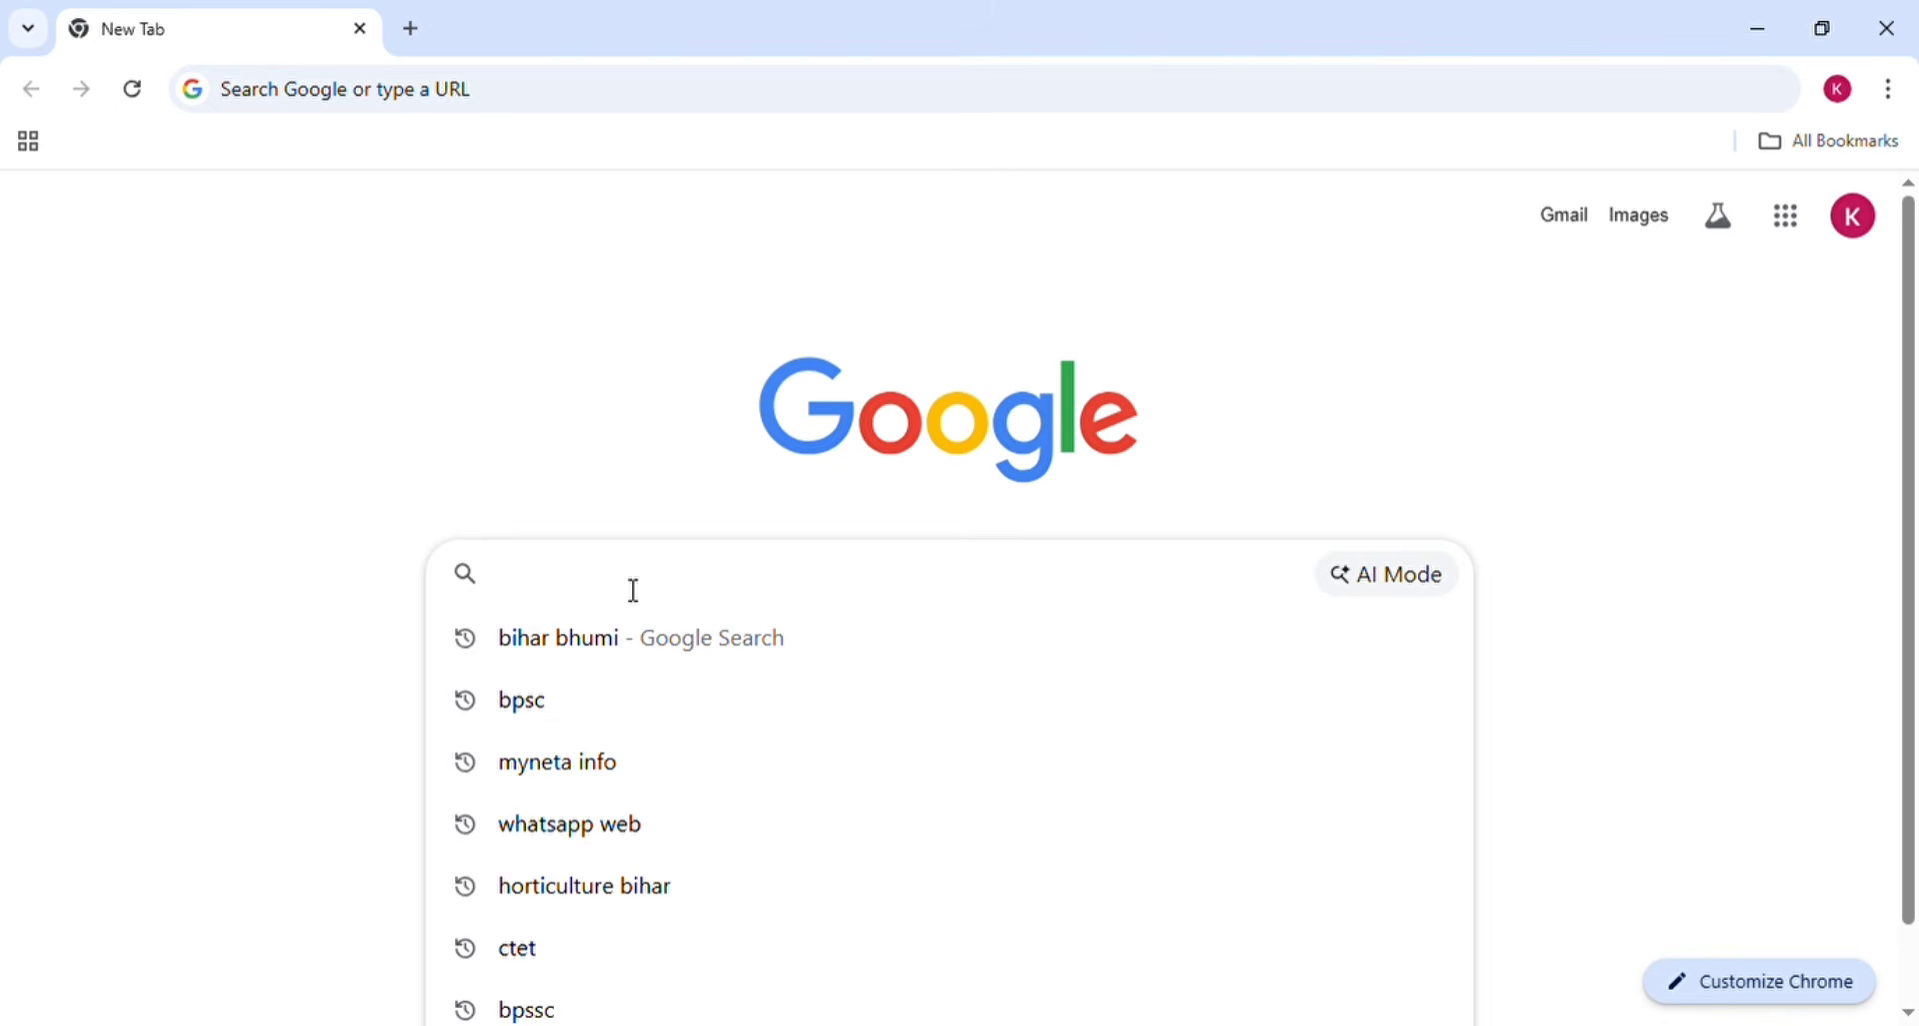
{"action": "type", "text": "bp"}
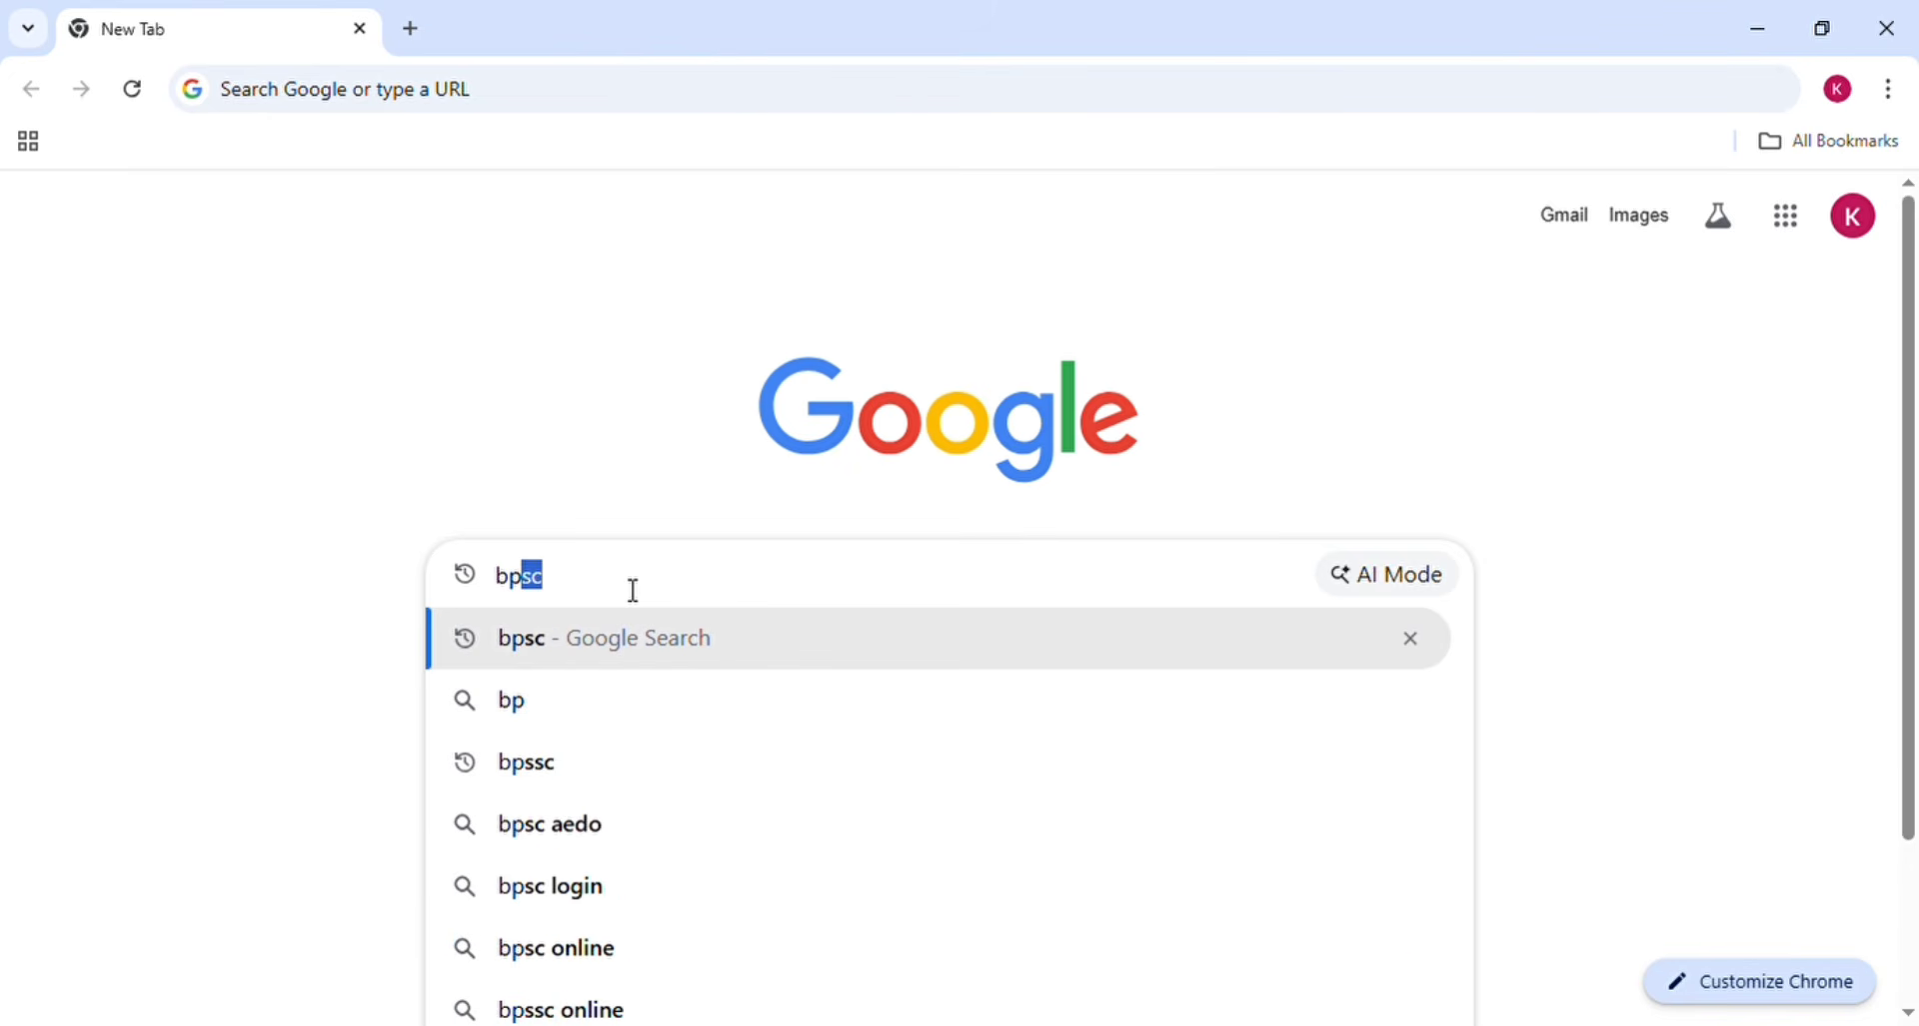
{"action": "type", "text": "sc"}
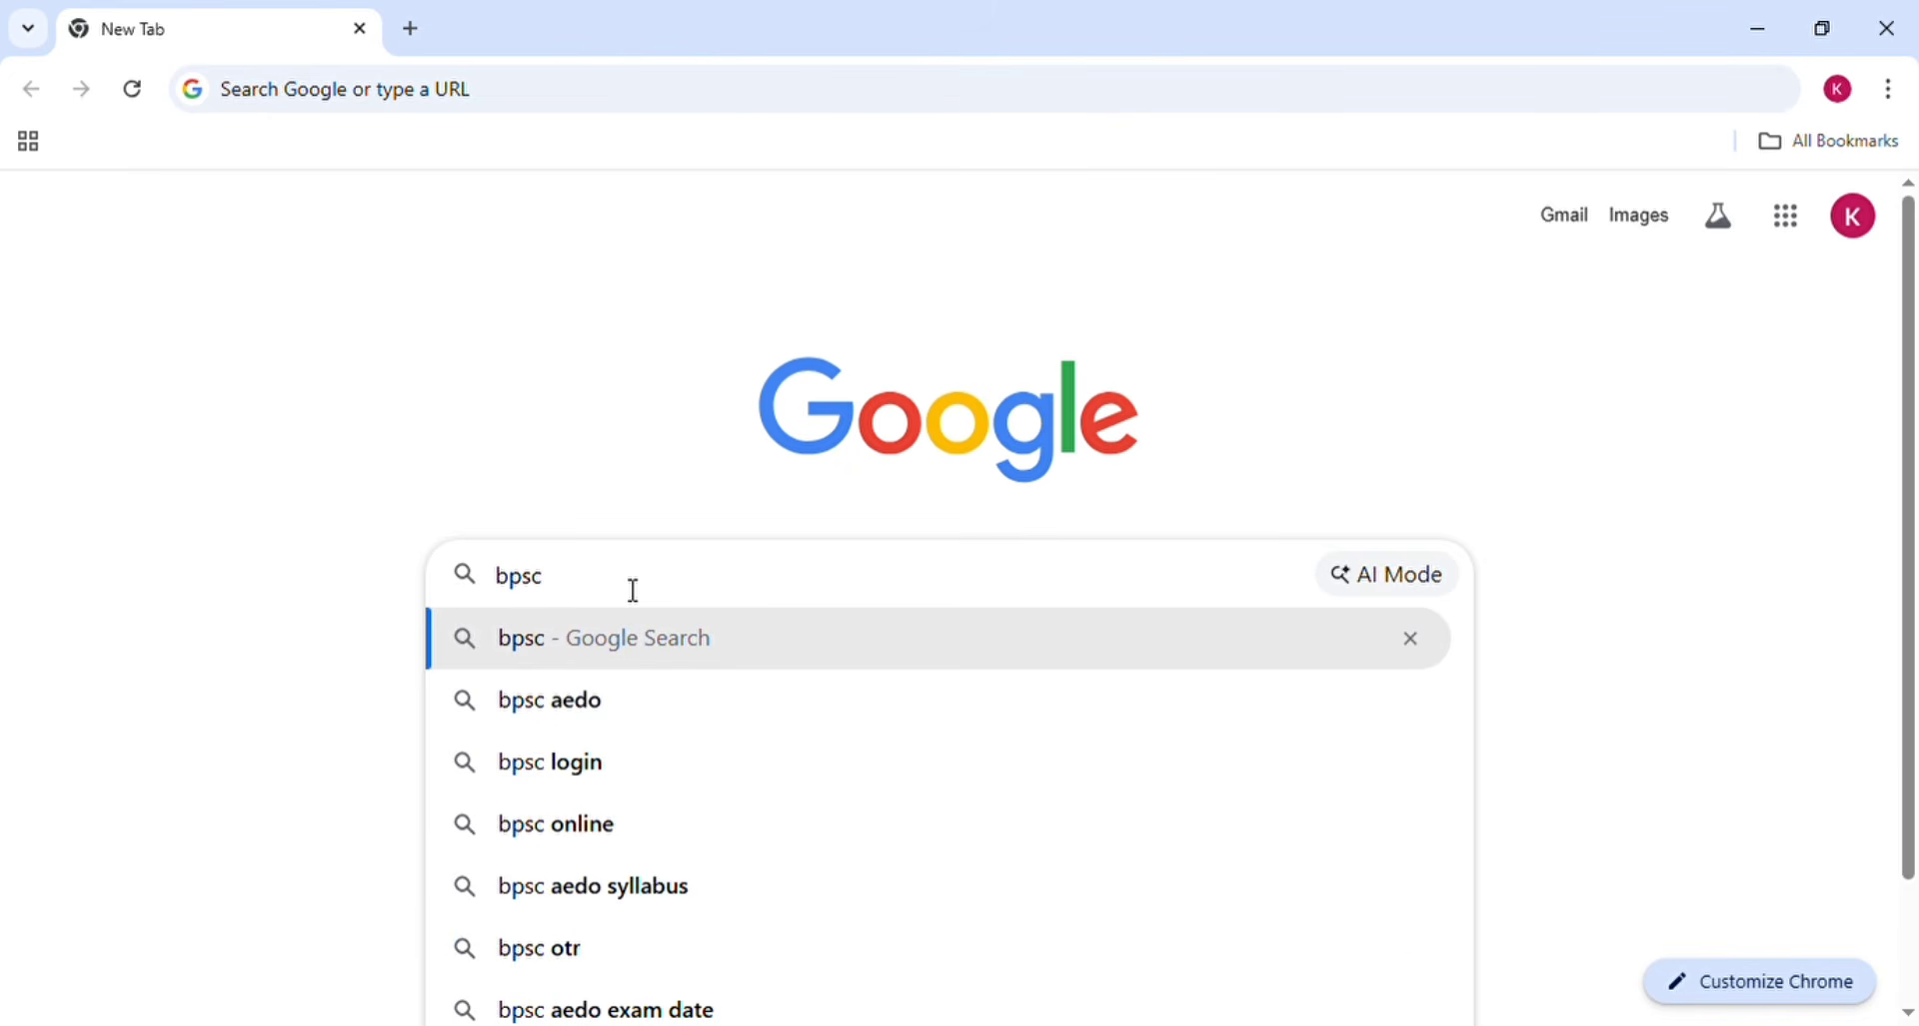
{"action": "left_click", "coordinate": [530, 651]}
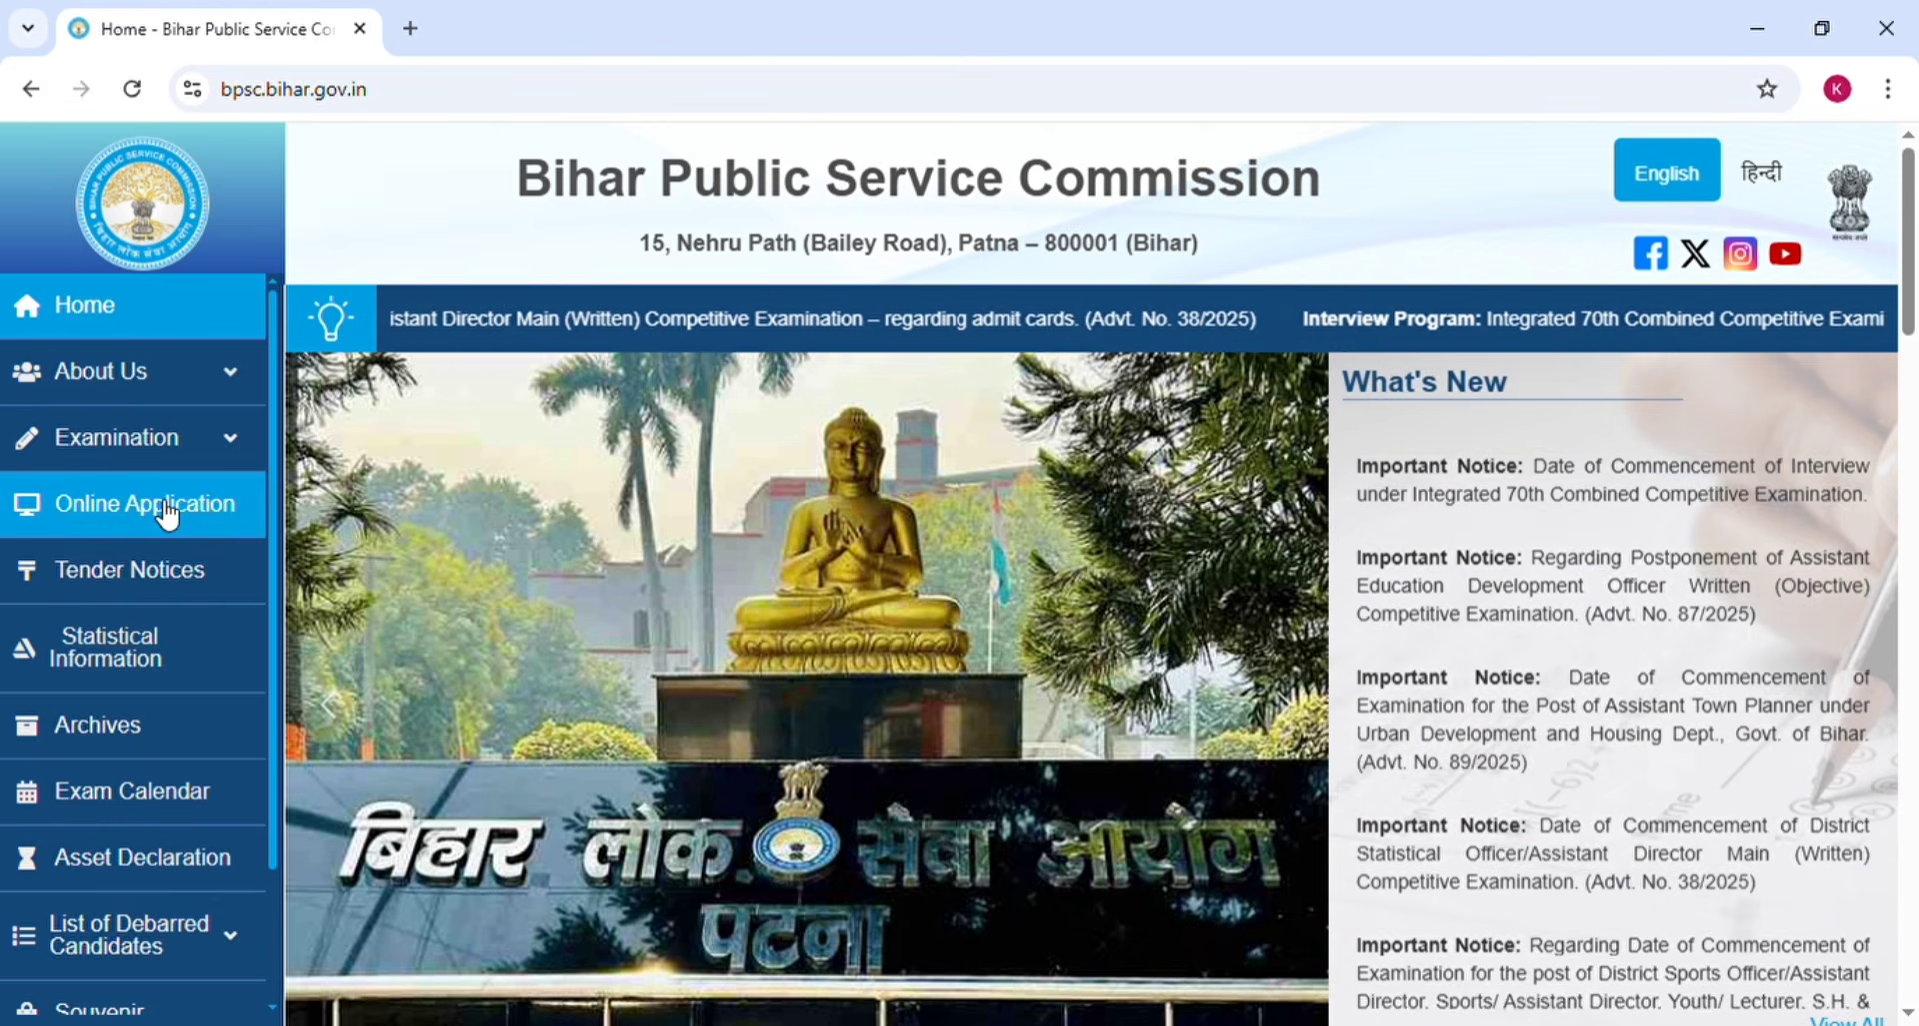
Step: Open the Online Application portal's candidate login page from the sidebar menu
{"action": "left_click", "coordinate": [165, 508]}
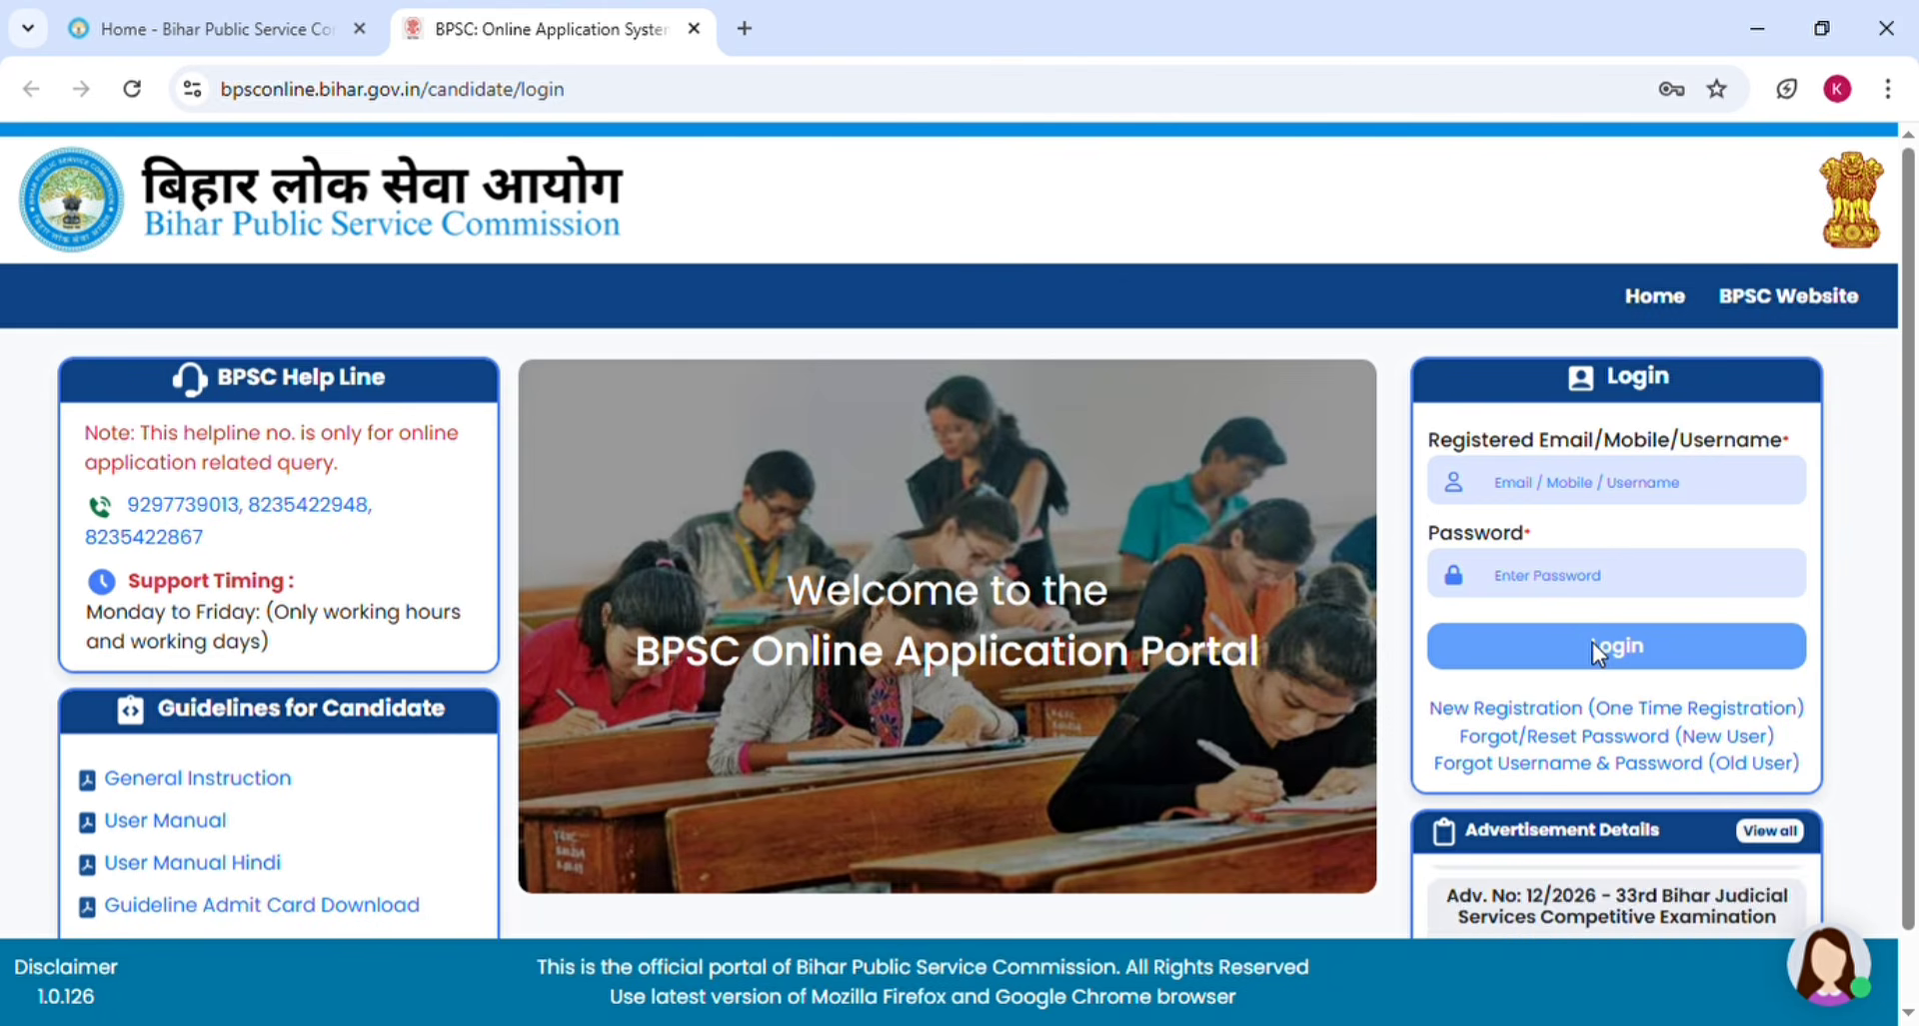
Step: Go from the candidate login screen to New Registration (One Time Registration)
{"action": "left_click", "coordinate": [1579, 484]}
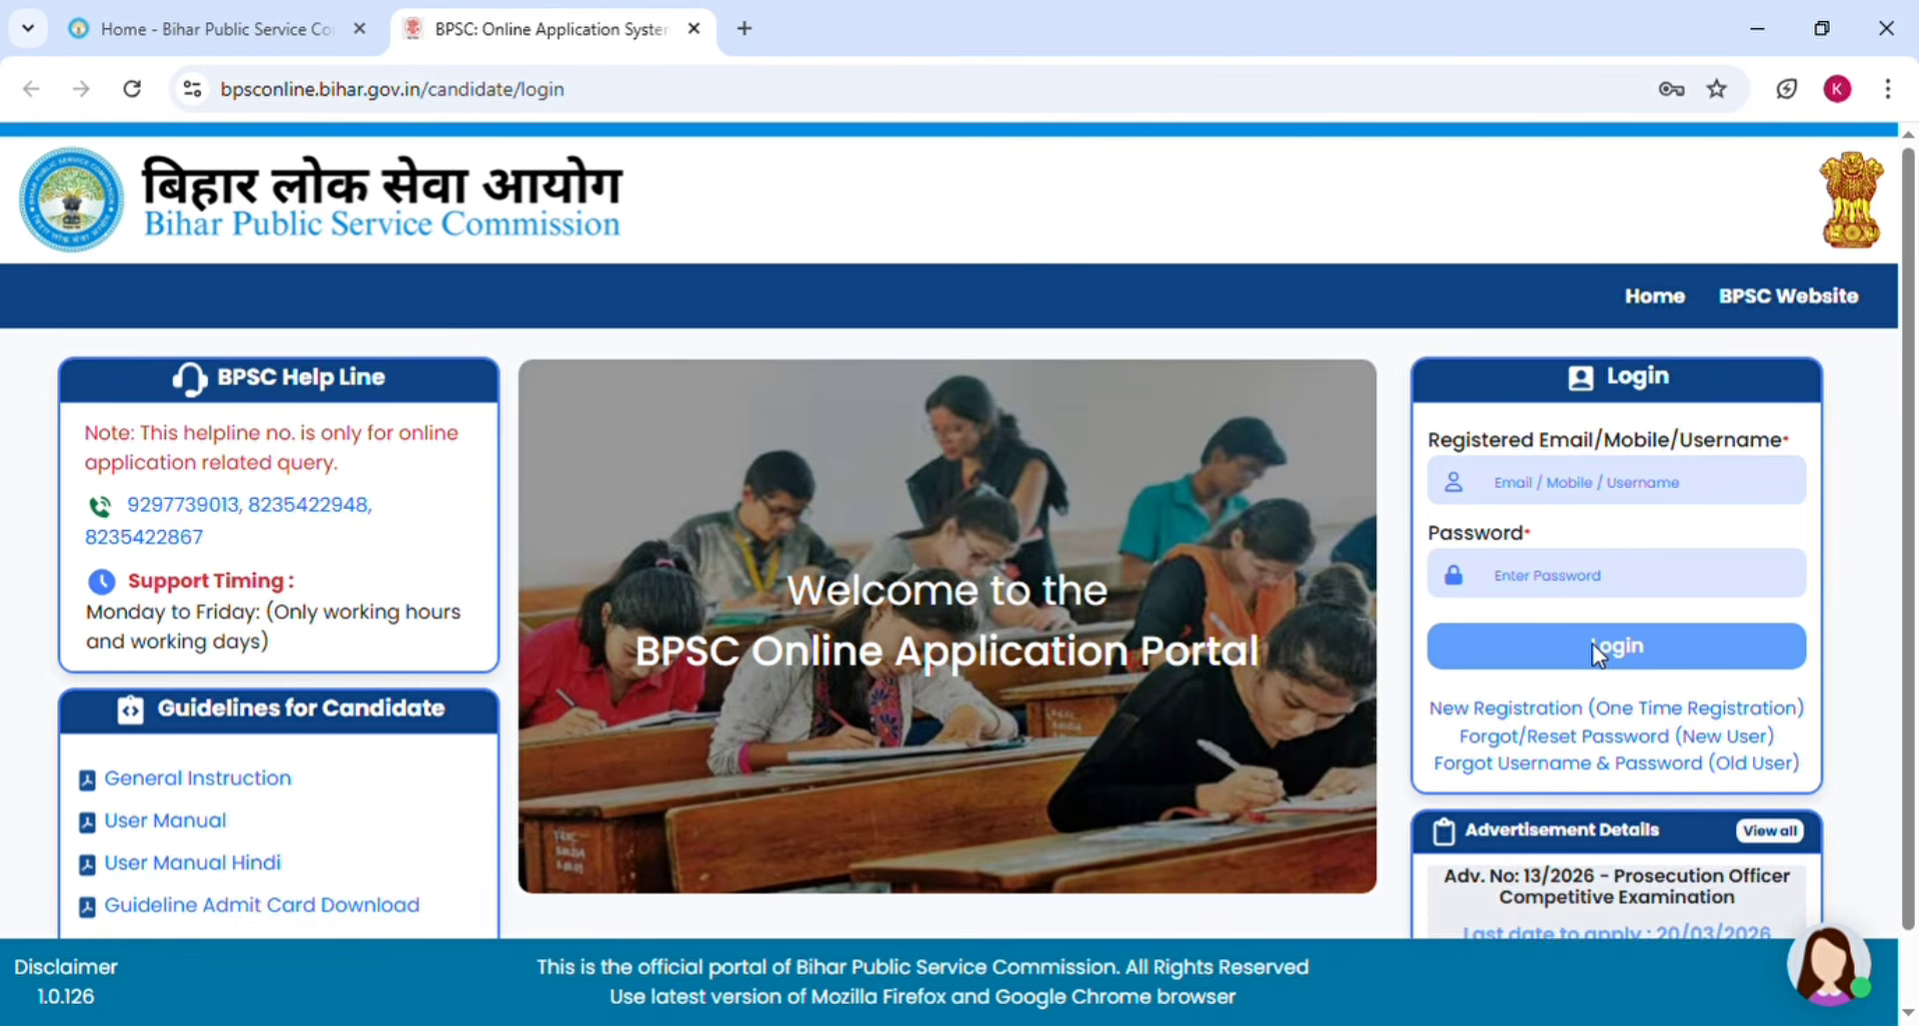
{"action": "left_click", "coordinate": [1578, 483]}
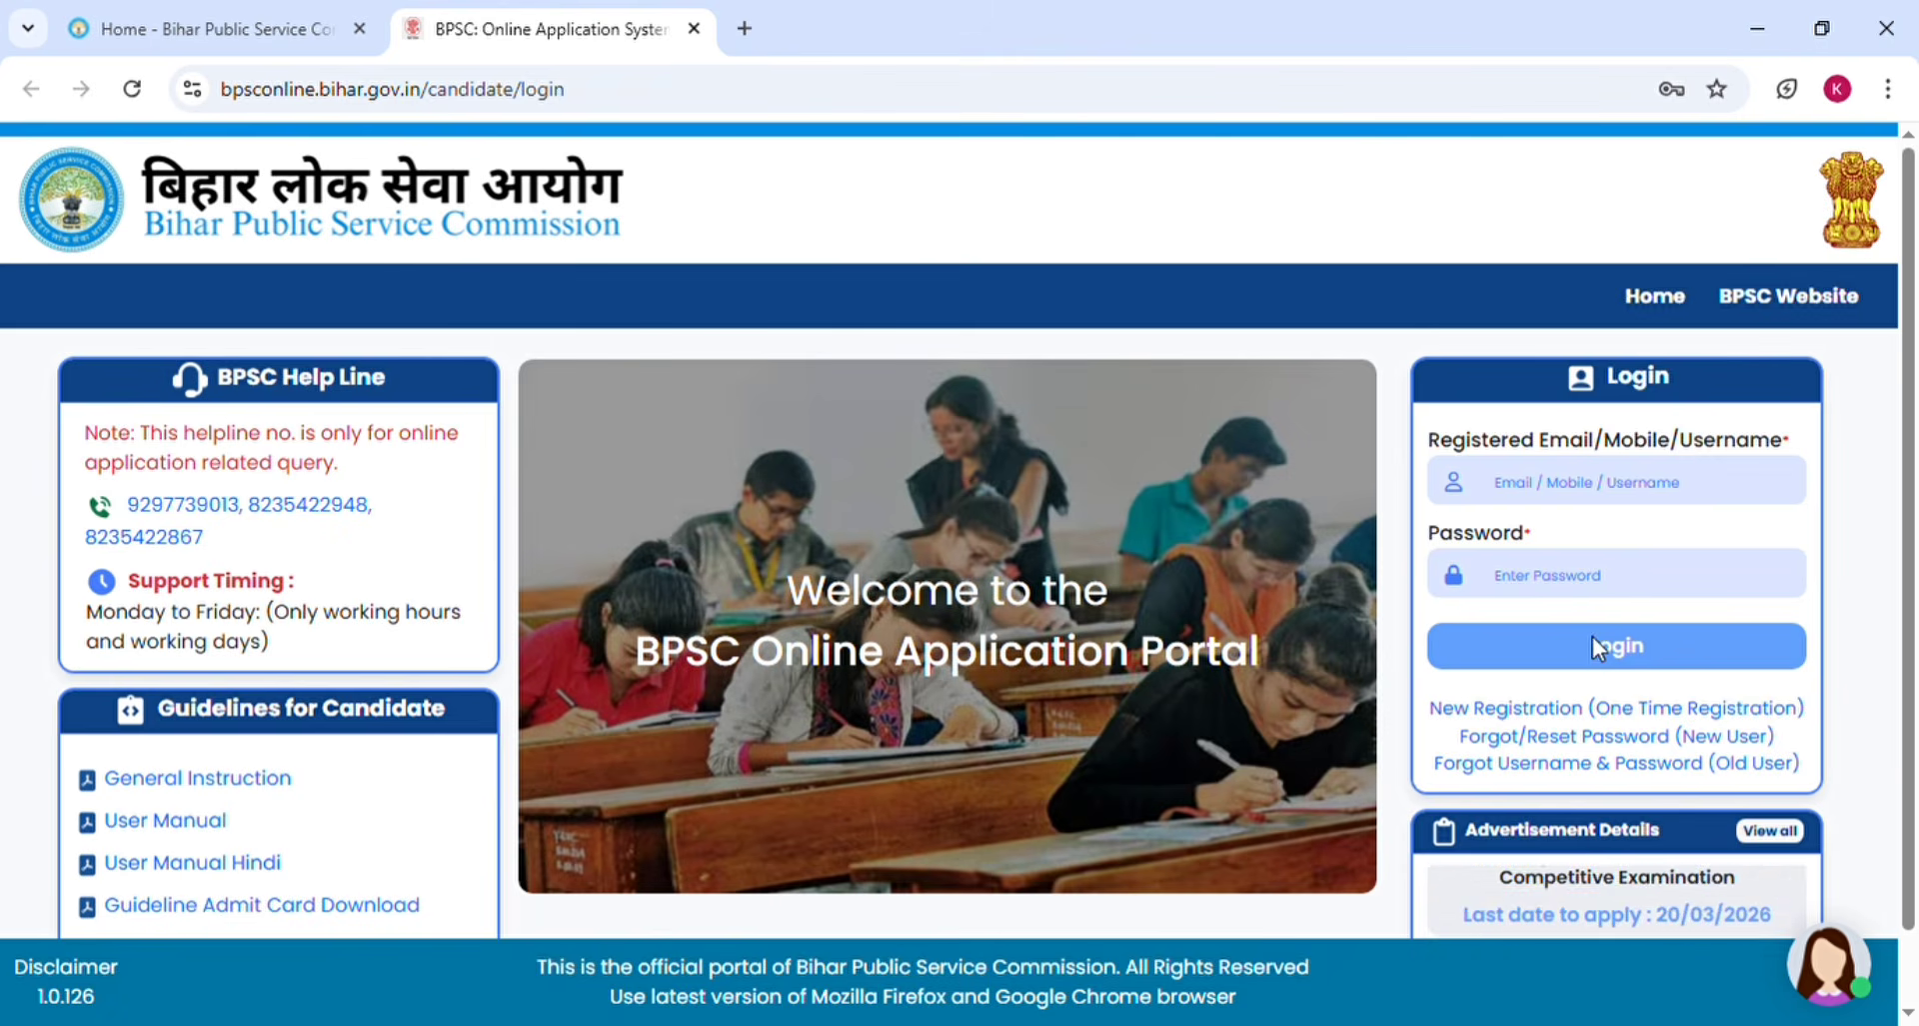
{"action": "left_click", "coordinate": [1578, 483]}
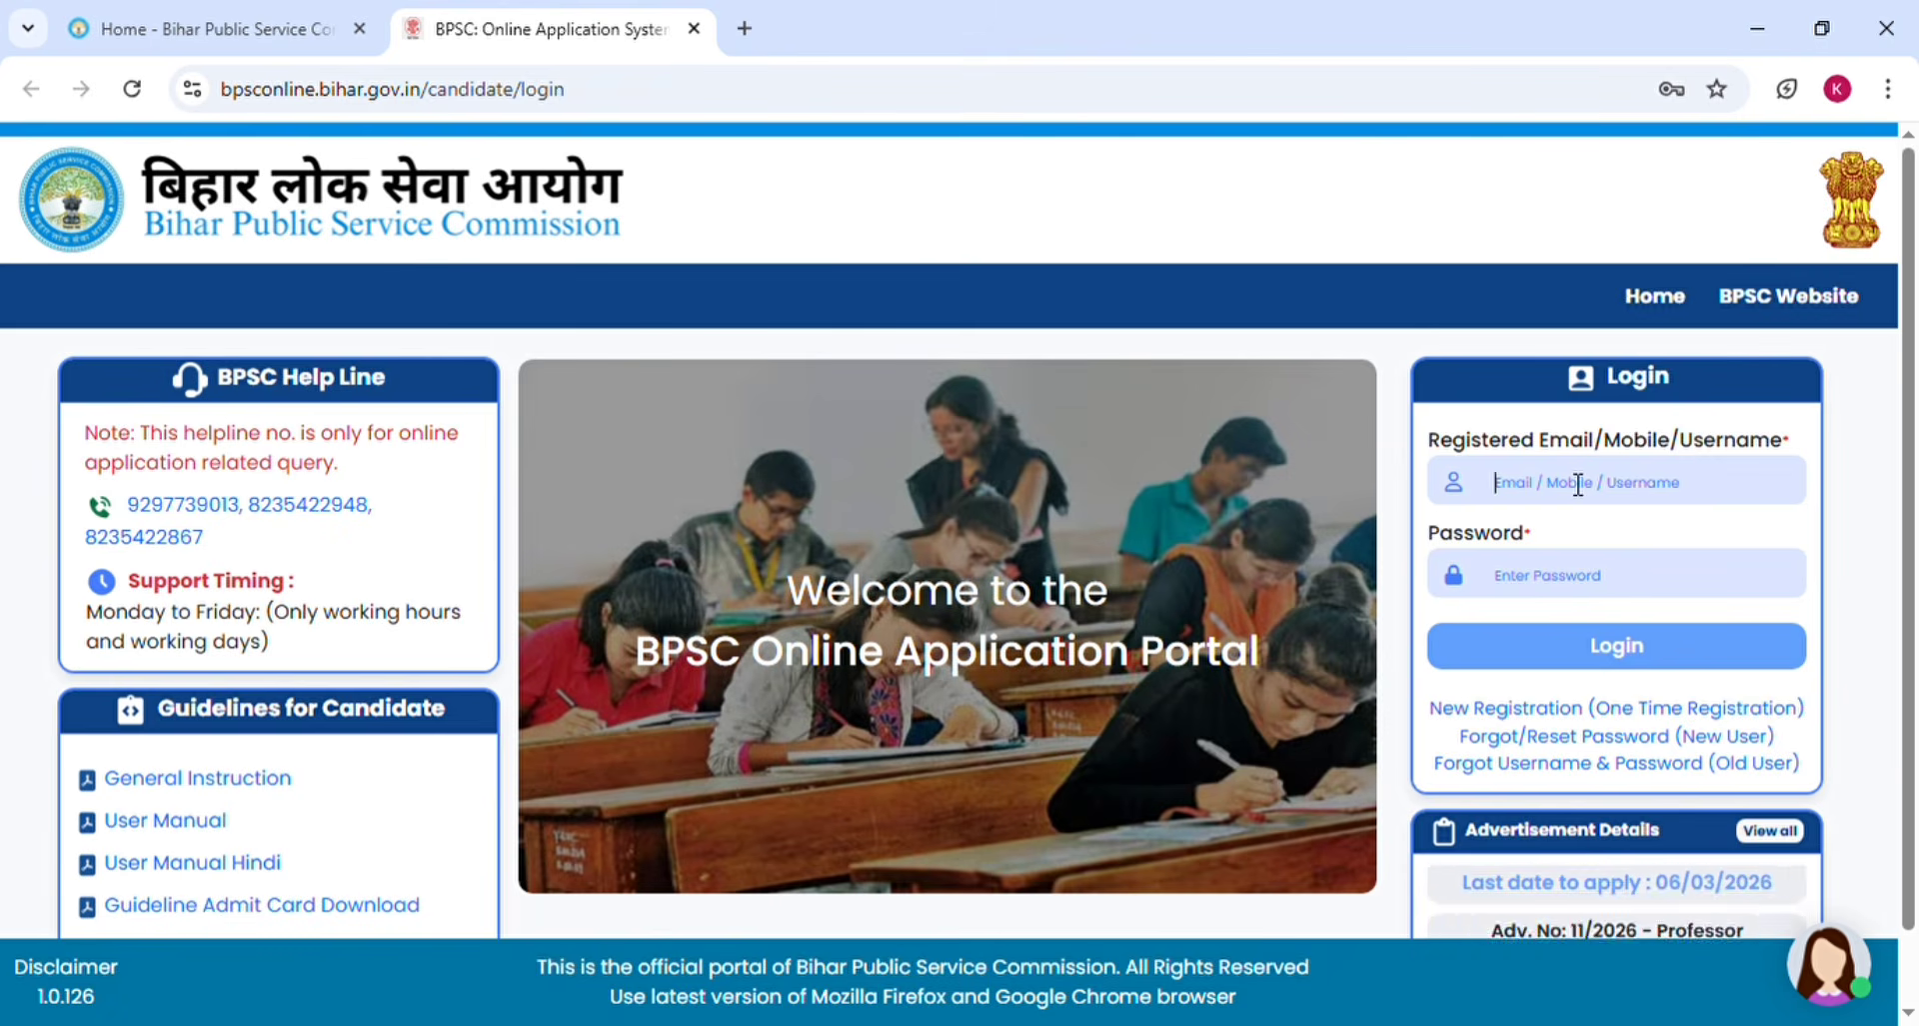
{"action": "left_click", "coordinate": [1566, 711]}
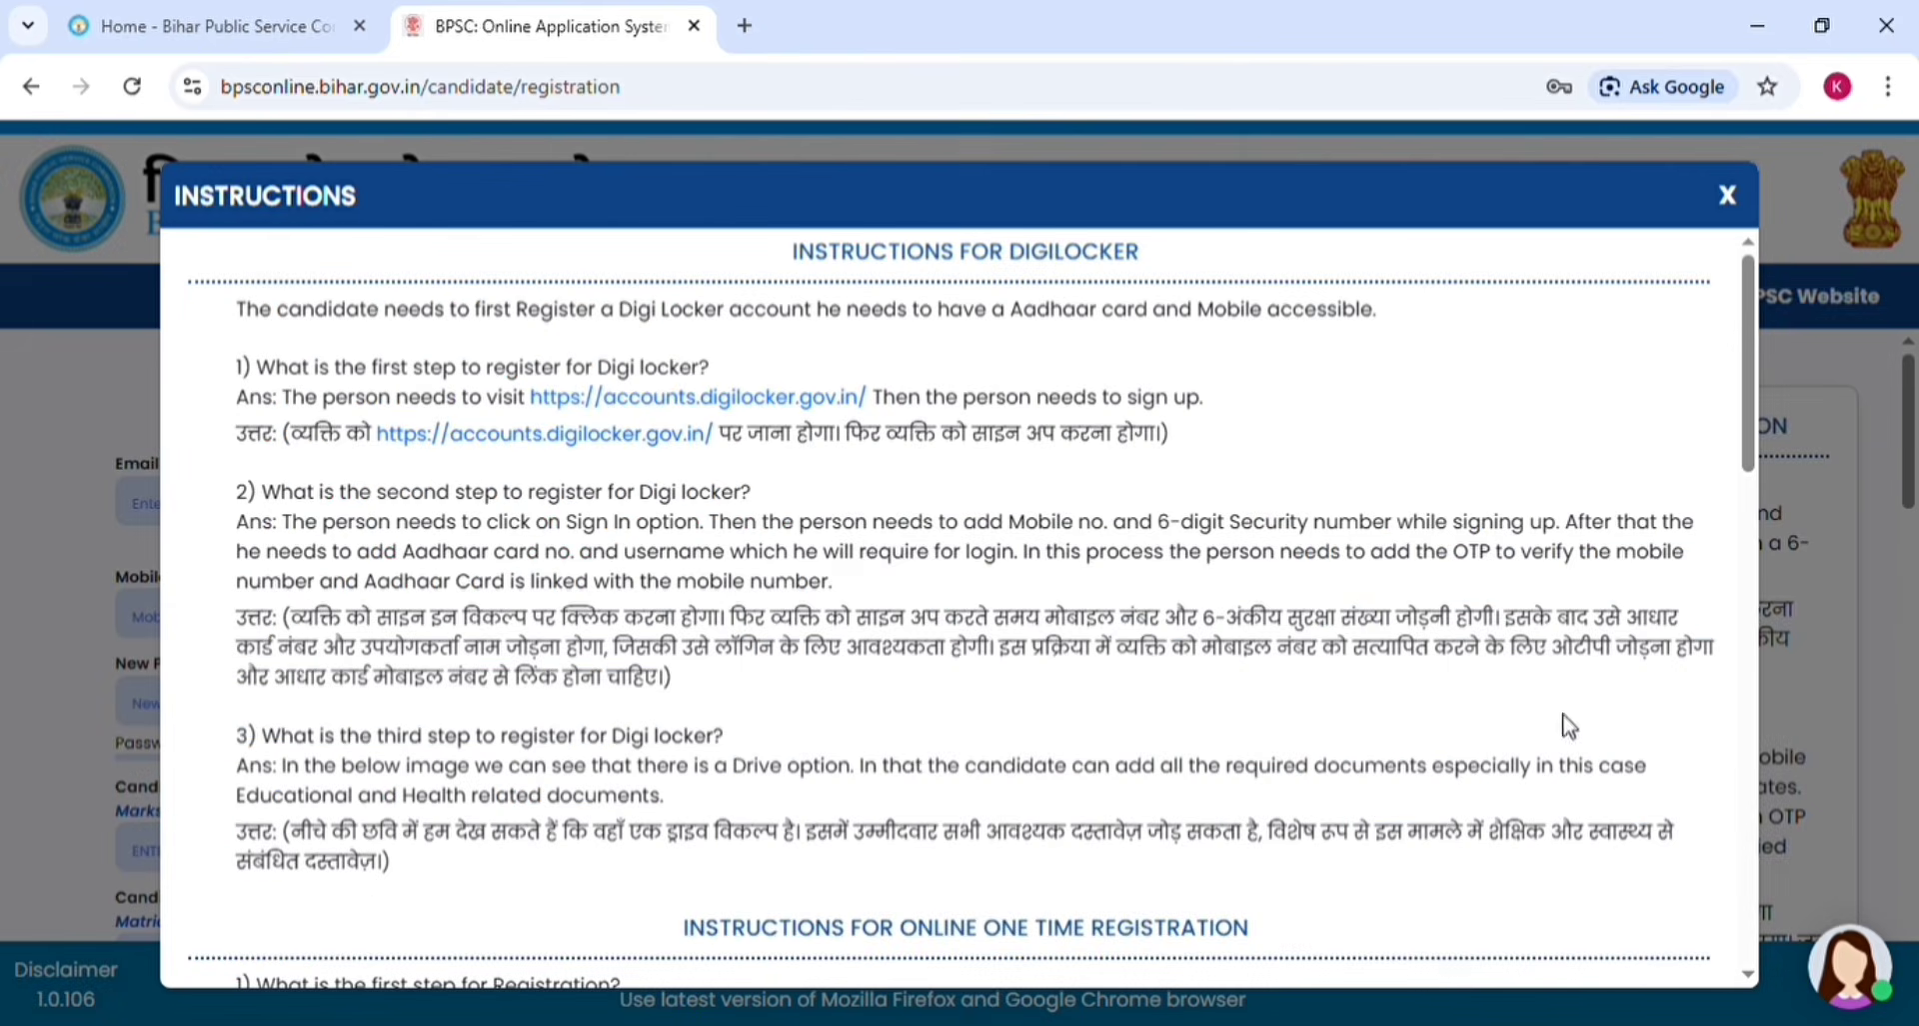
Step: Read through the registration instructions to the end and close them to reach the form
{"action": "left_click", "coordinate": [1746, 742]}
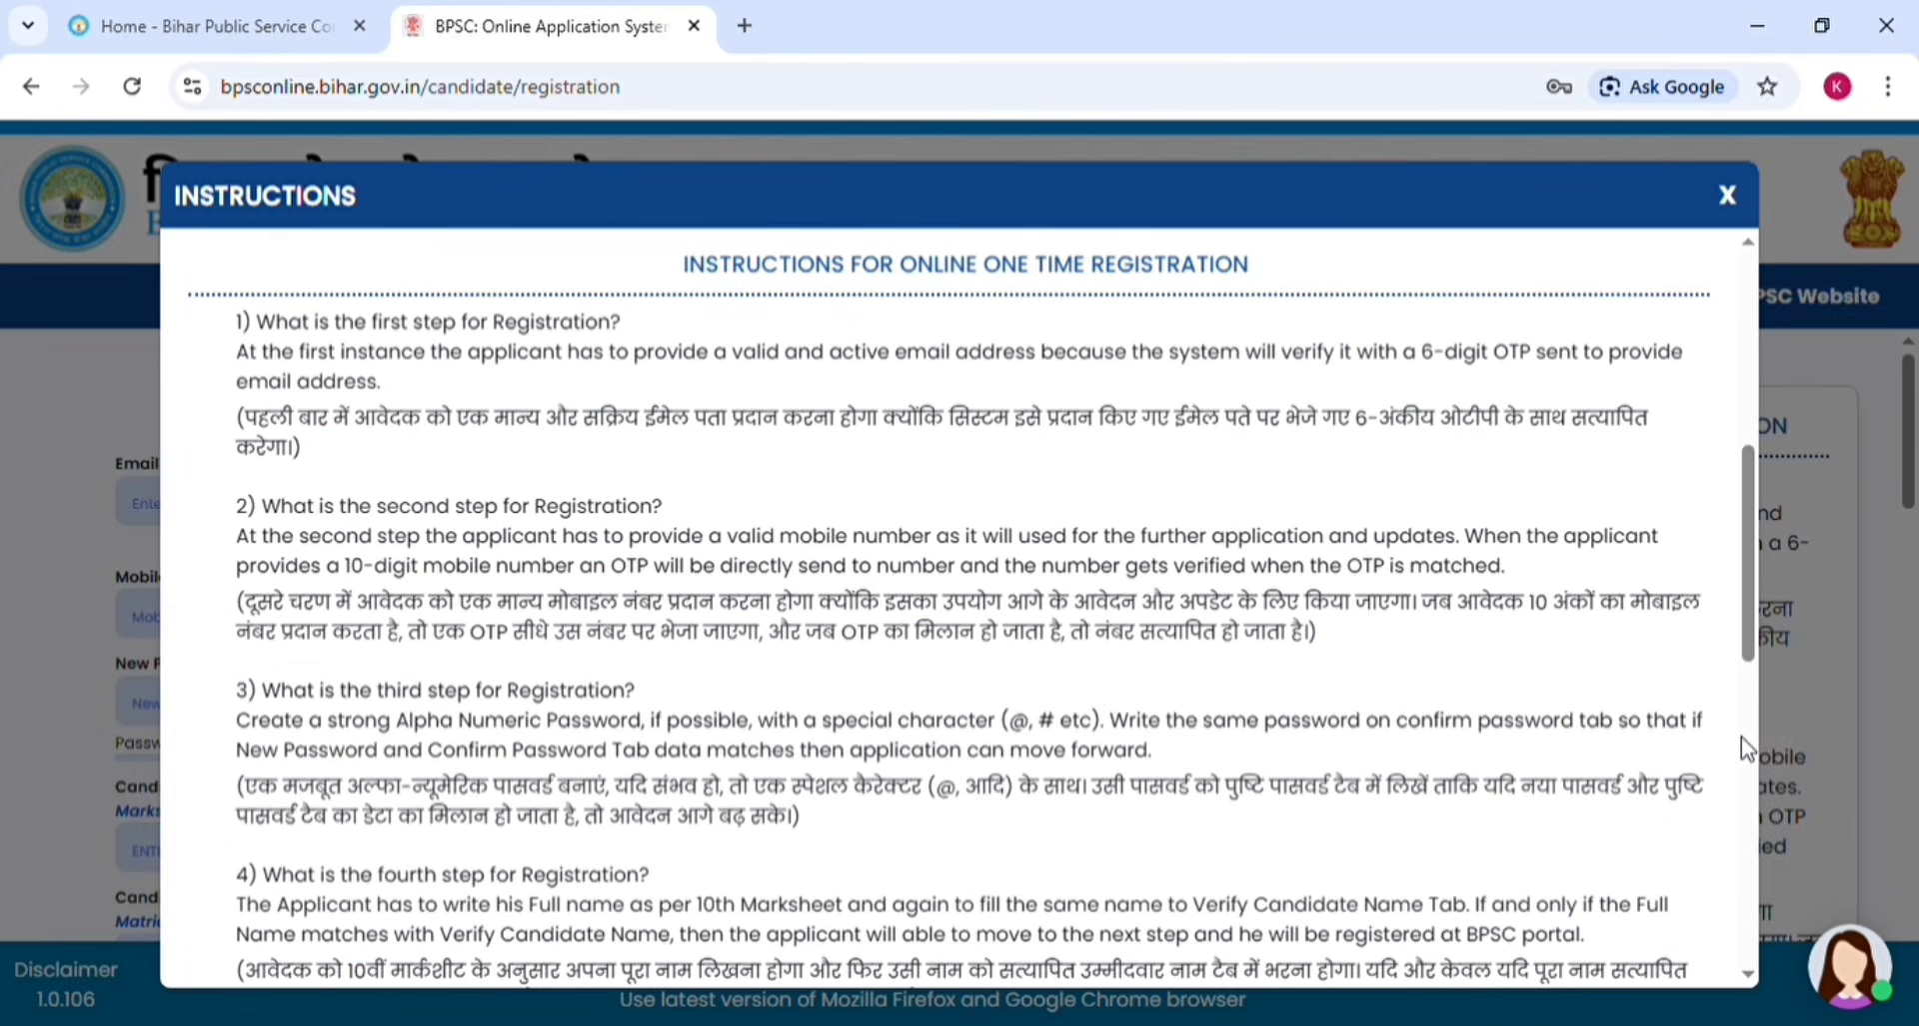
{"action": "left_click", "coordinate": [1750, 898]}
{"action": "left_click", "coordinate": [1750, 915]}
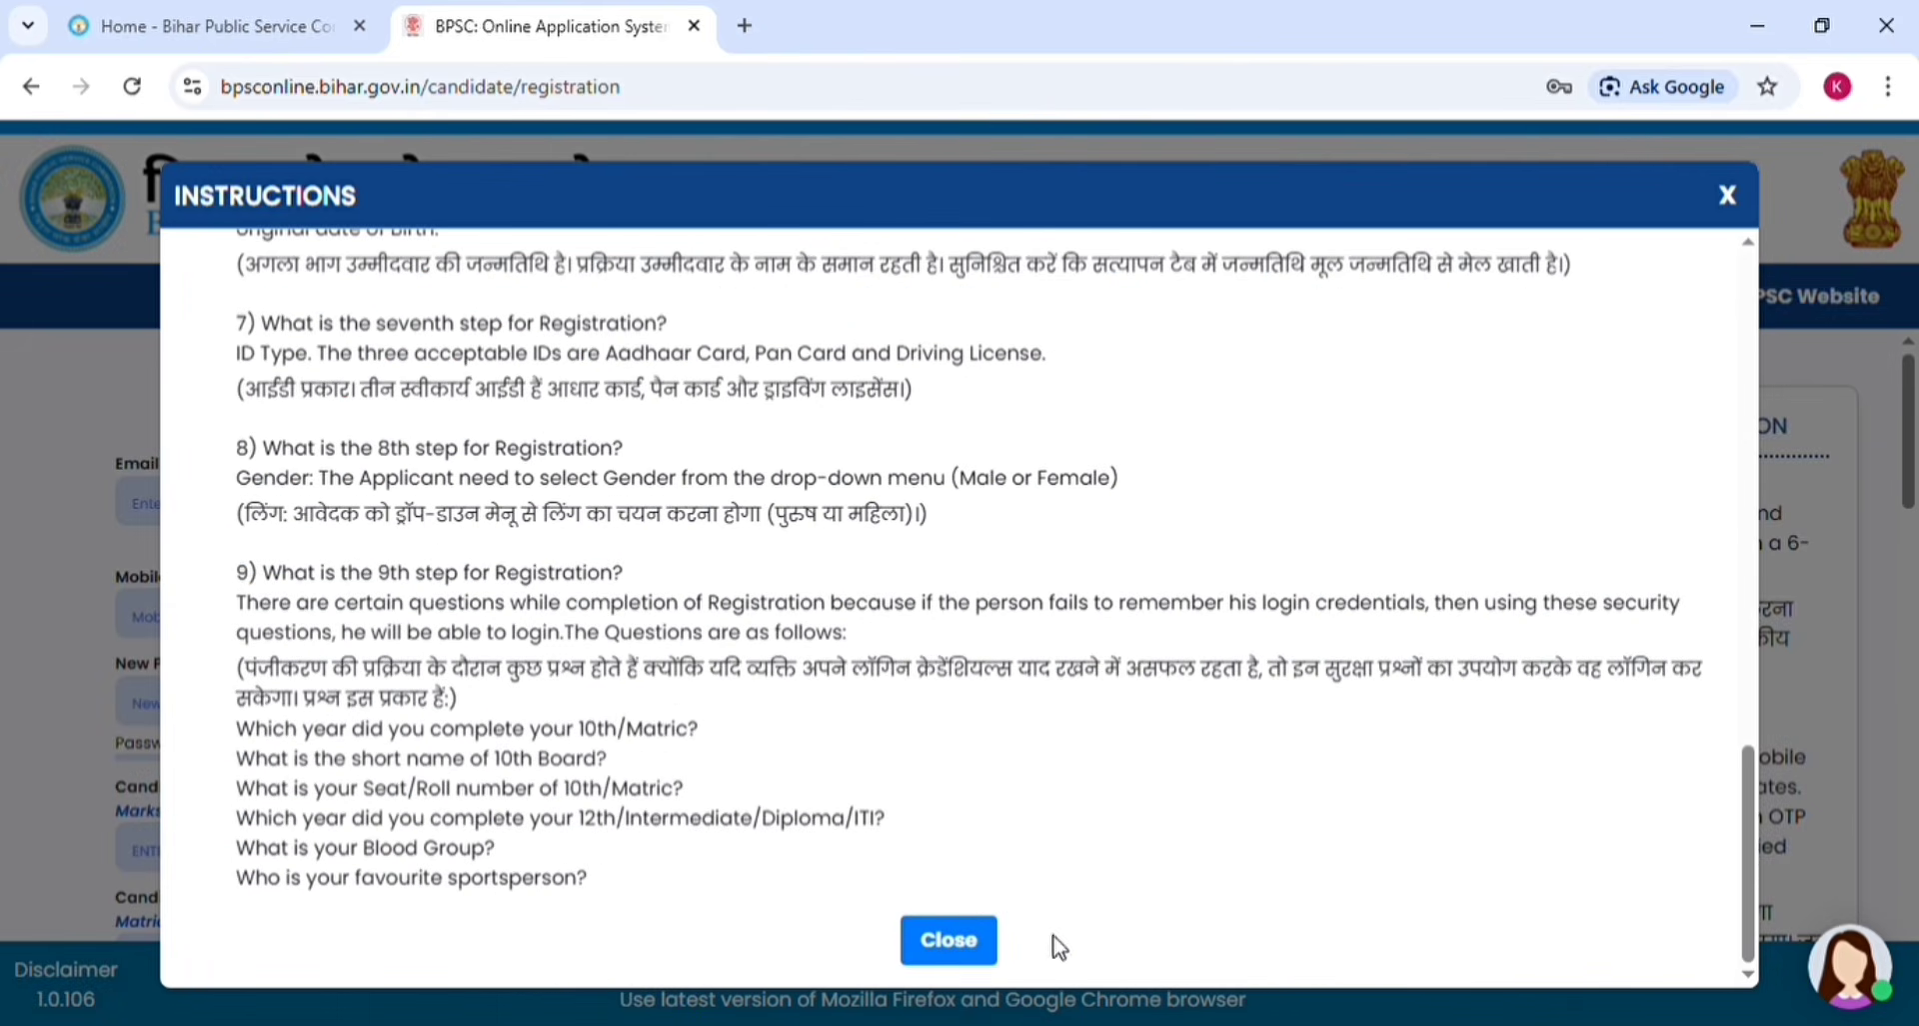
{"action": "left_click", "coordinate": [944, 940]}
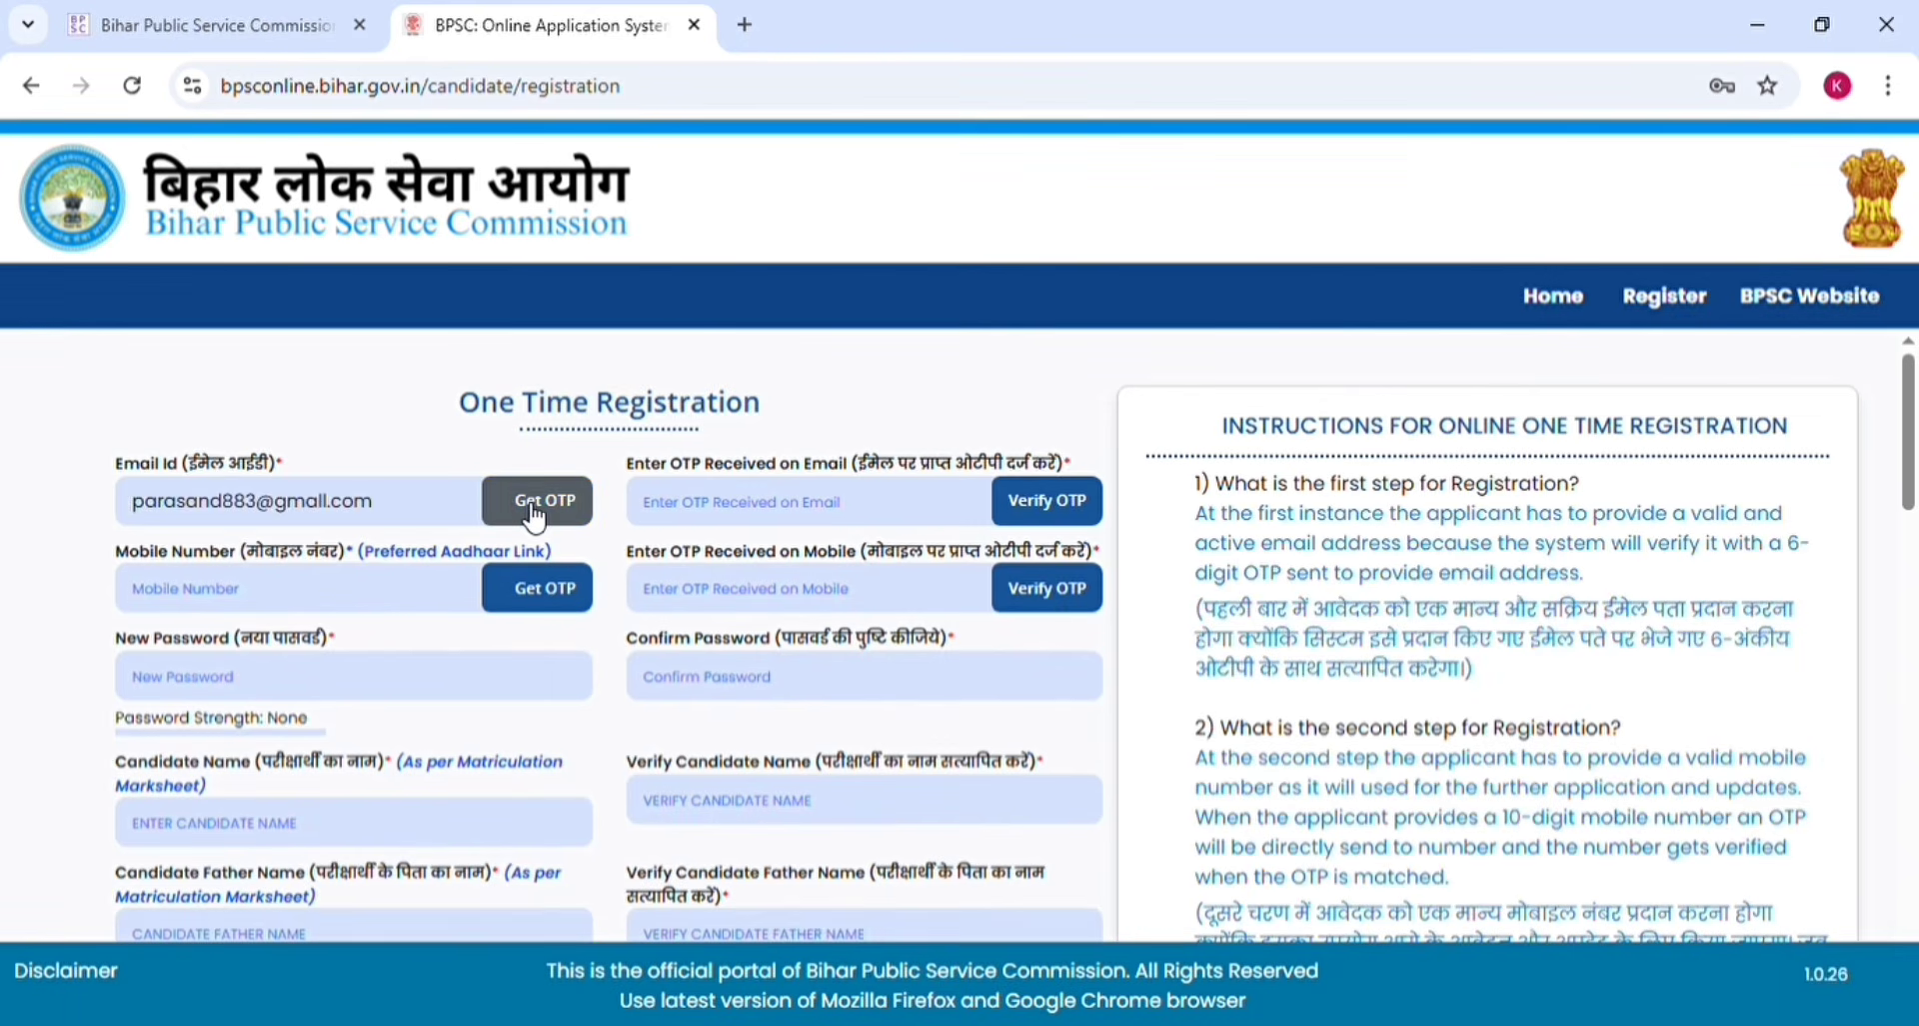
Step: Request an e-mail OTP with the Get OTP button beside Email Id
{"action": "left_click", "coordinate": [529, 508]}
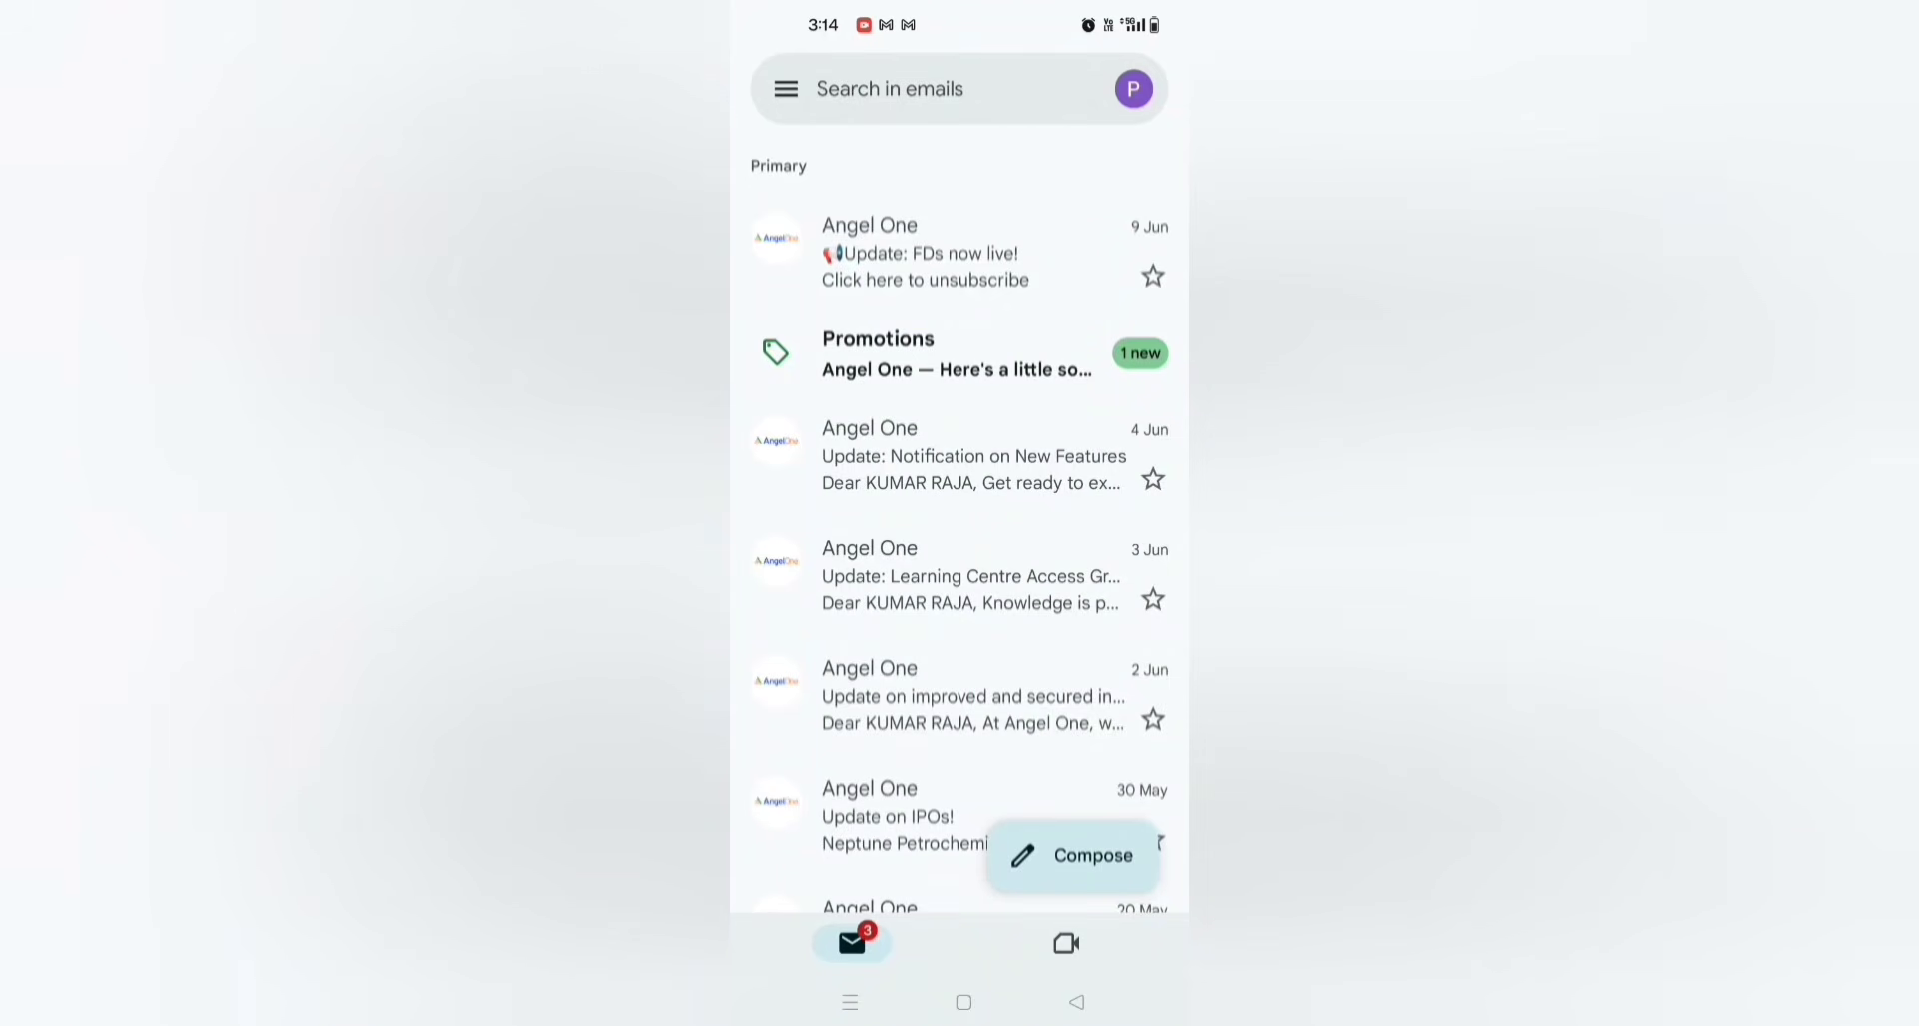
Step: Open Gmail's Spam folder on the phone from the folder drawer
{"action": "left_click", "coordinate": [785, 88]}
{"action": "left_click_drag", "start_coordinate": [1029, 796], "coordinate": [1030, 596]}
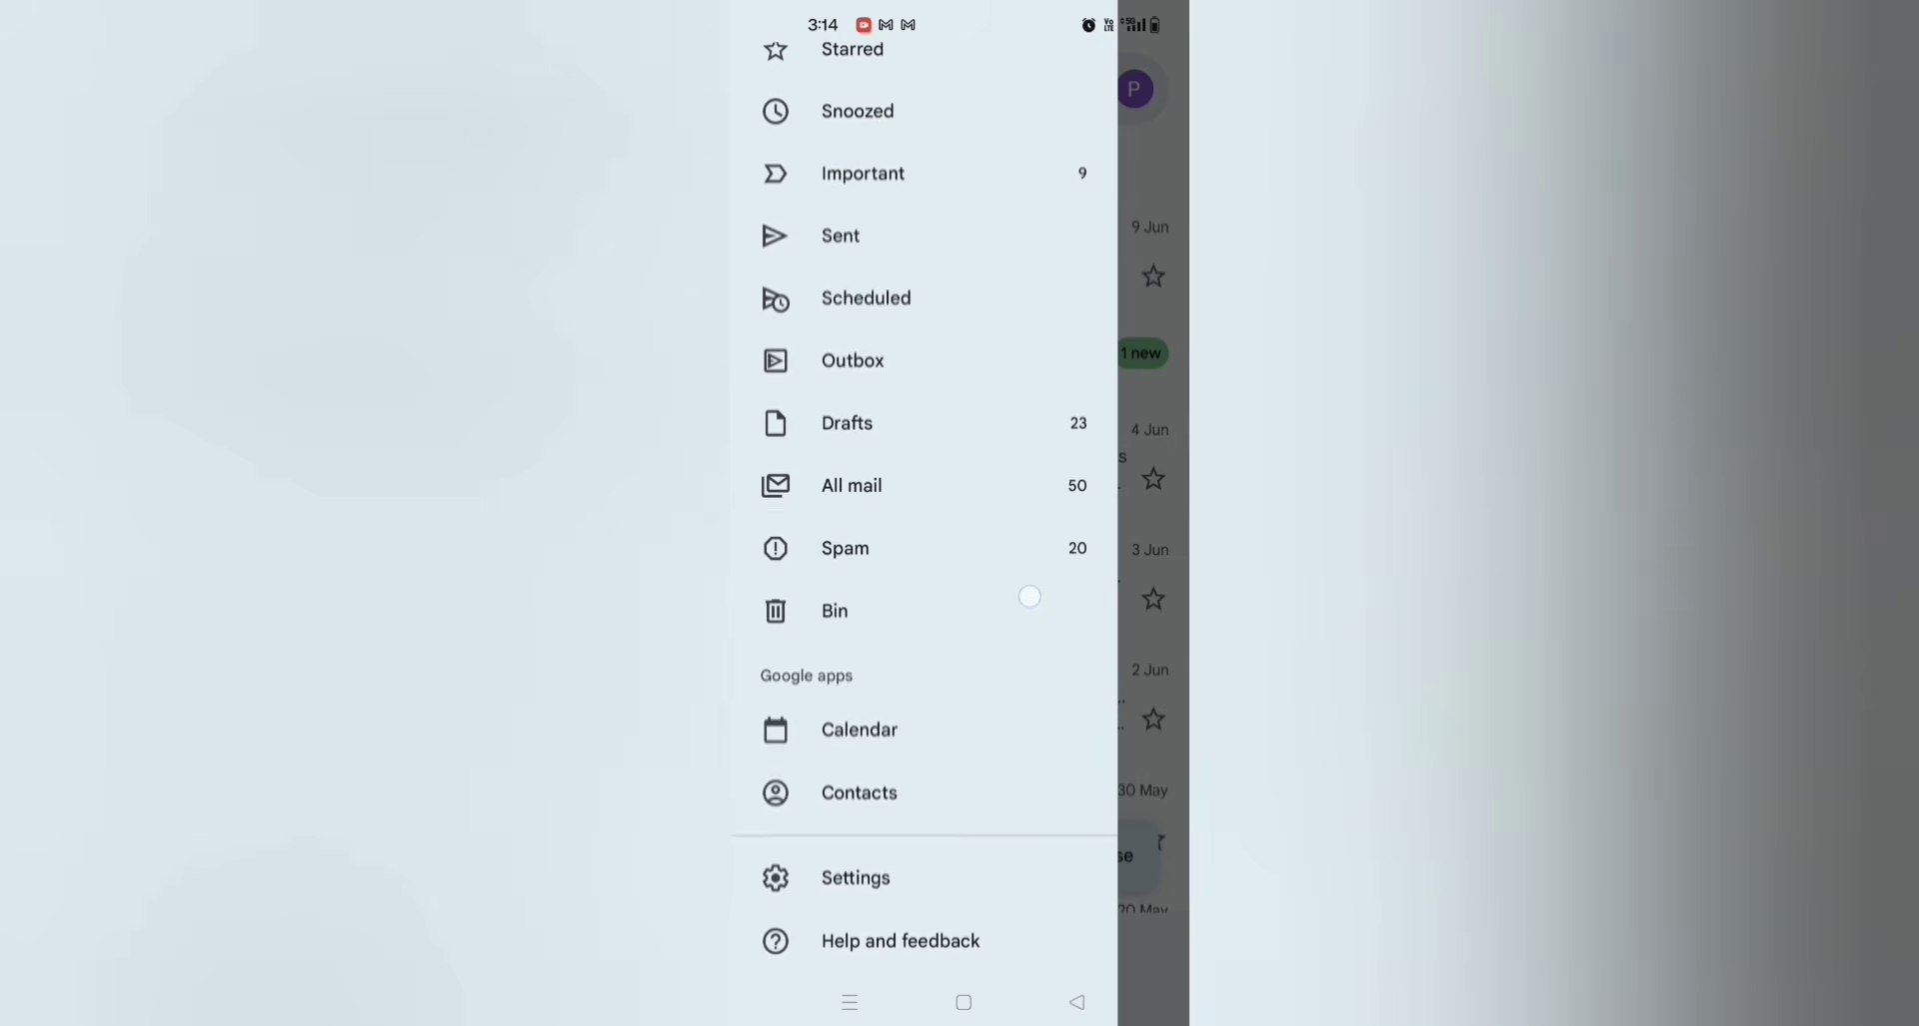
{"action": "left_click", "coordinate": [893, 567]}
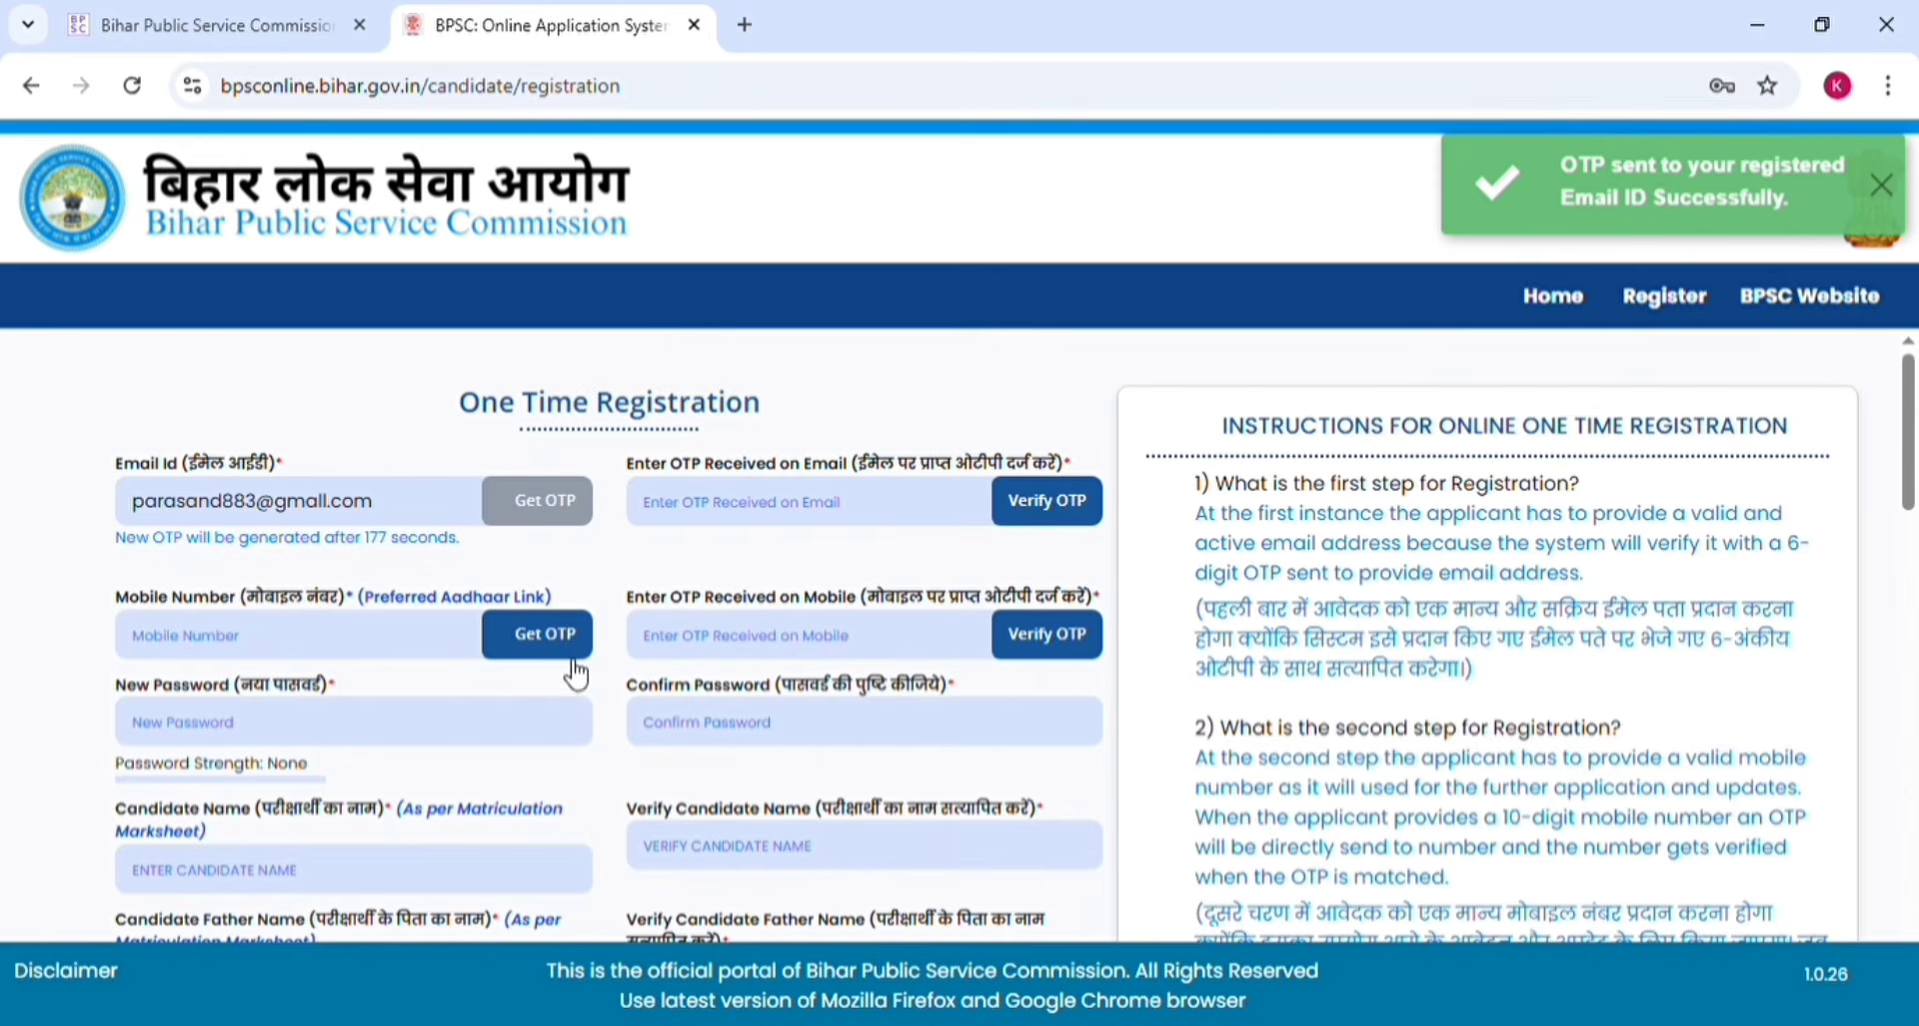
Step: Enter the mobile number, request its OTP, and verify it with the received code
{"action": "left_click", "coordinate": [401, 655]}
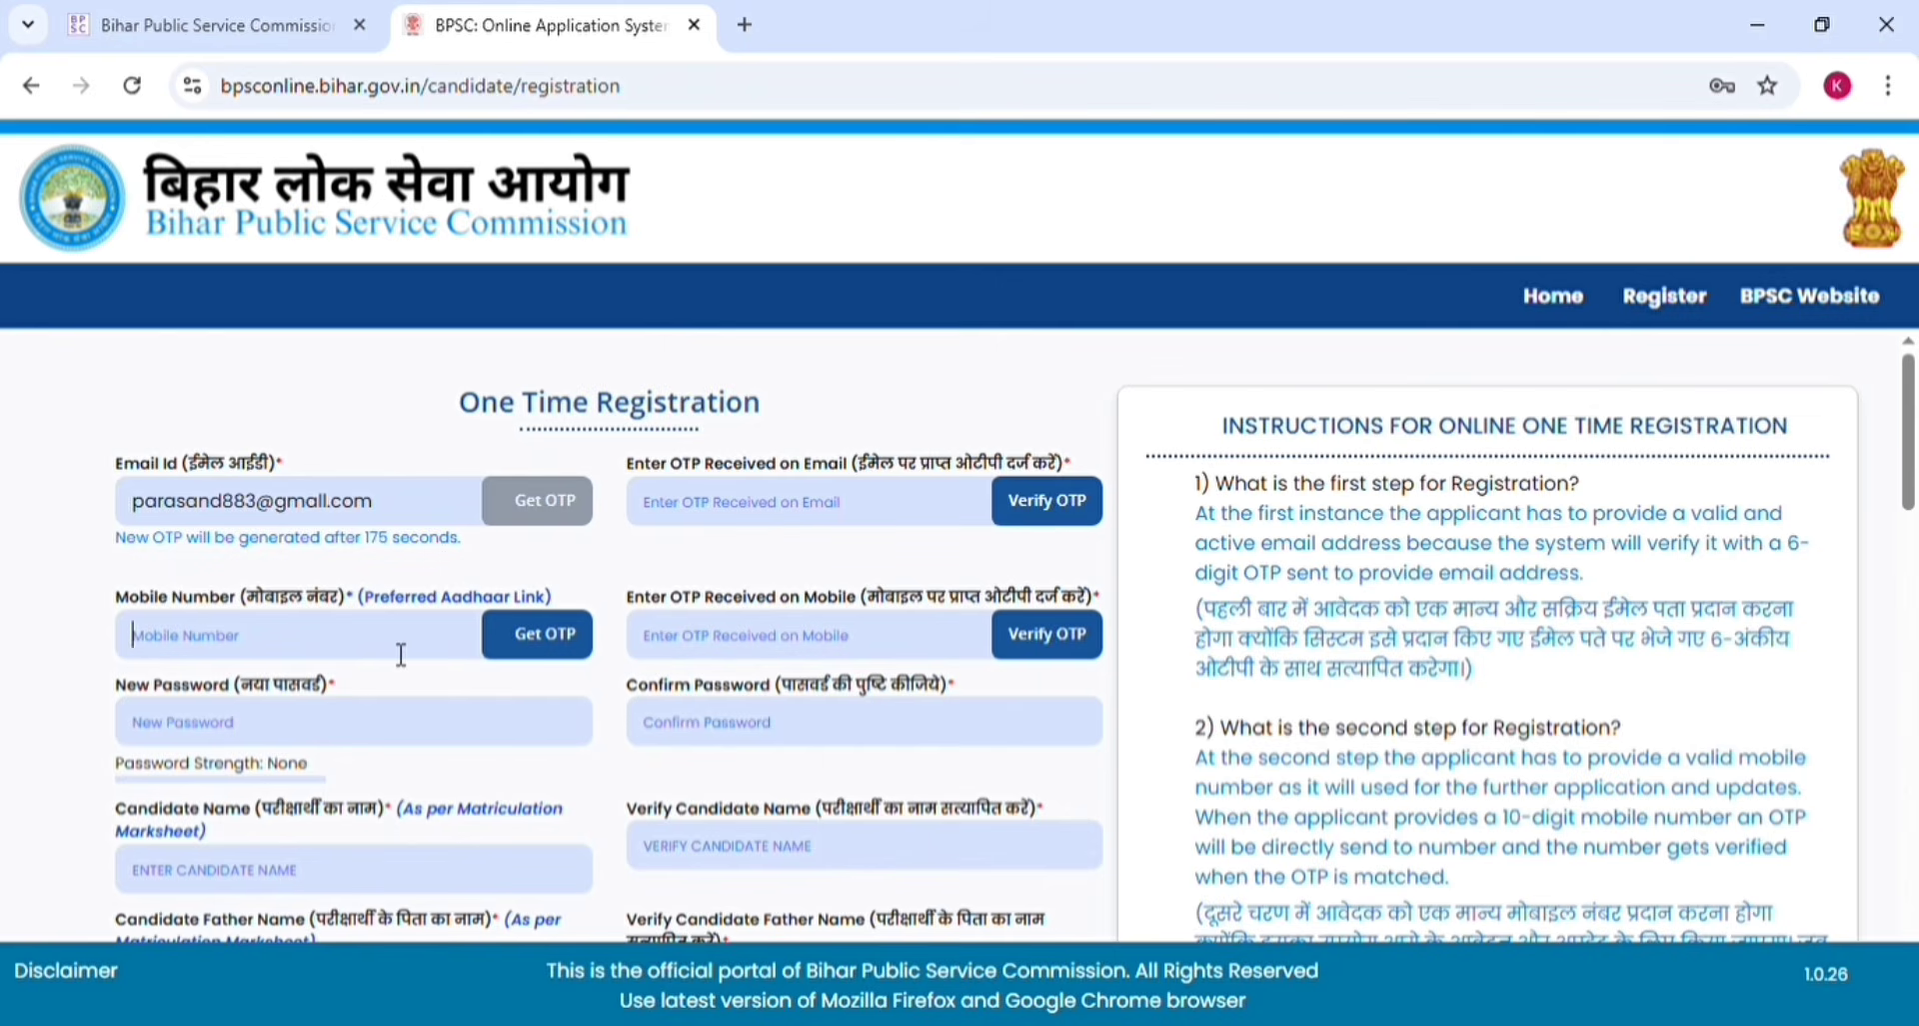
{"action": "type", "text": "70"}
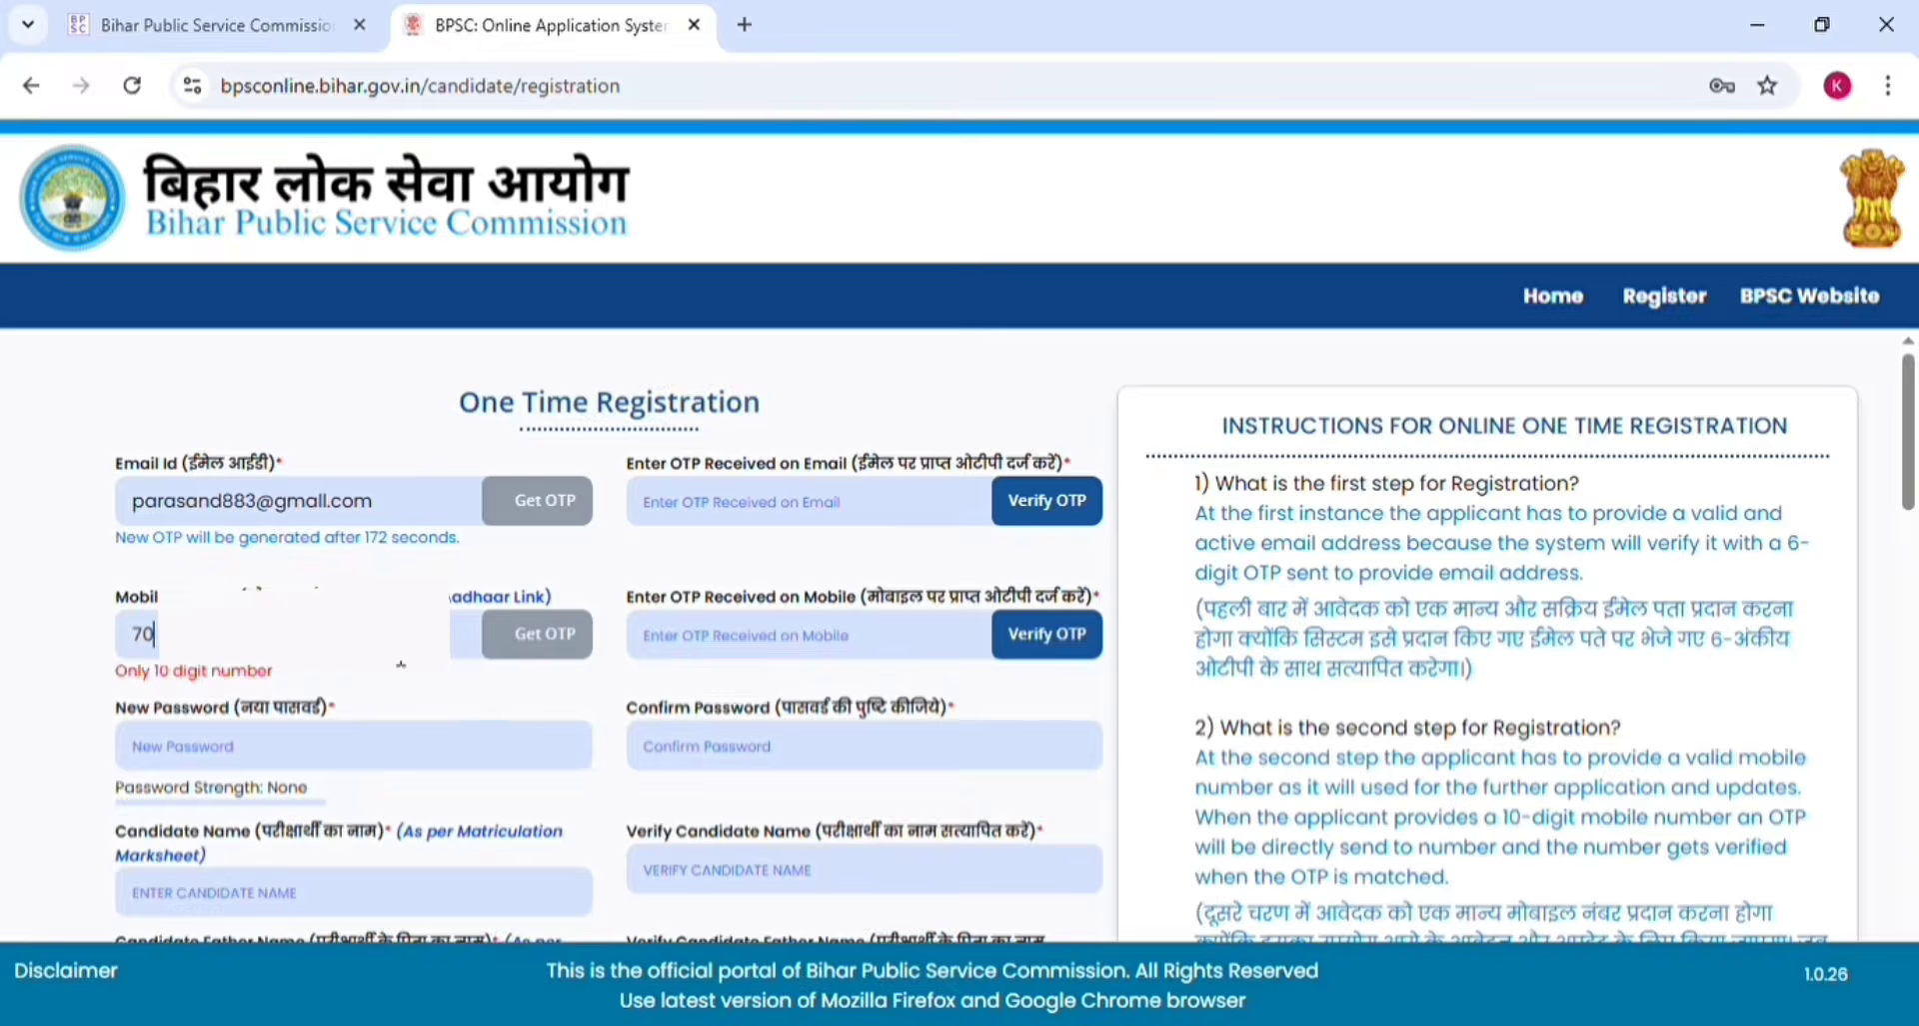
{"action": "left_click", "coordinate": [527, 650]}
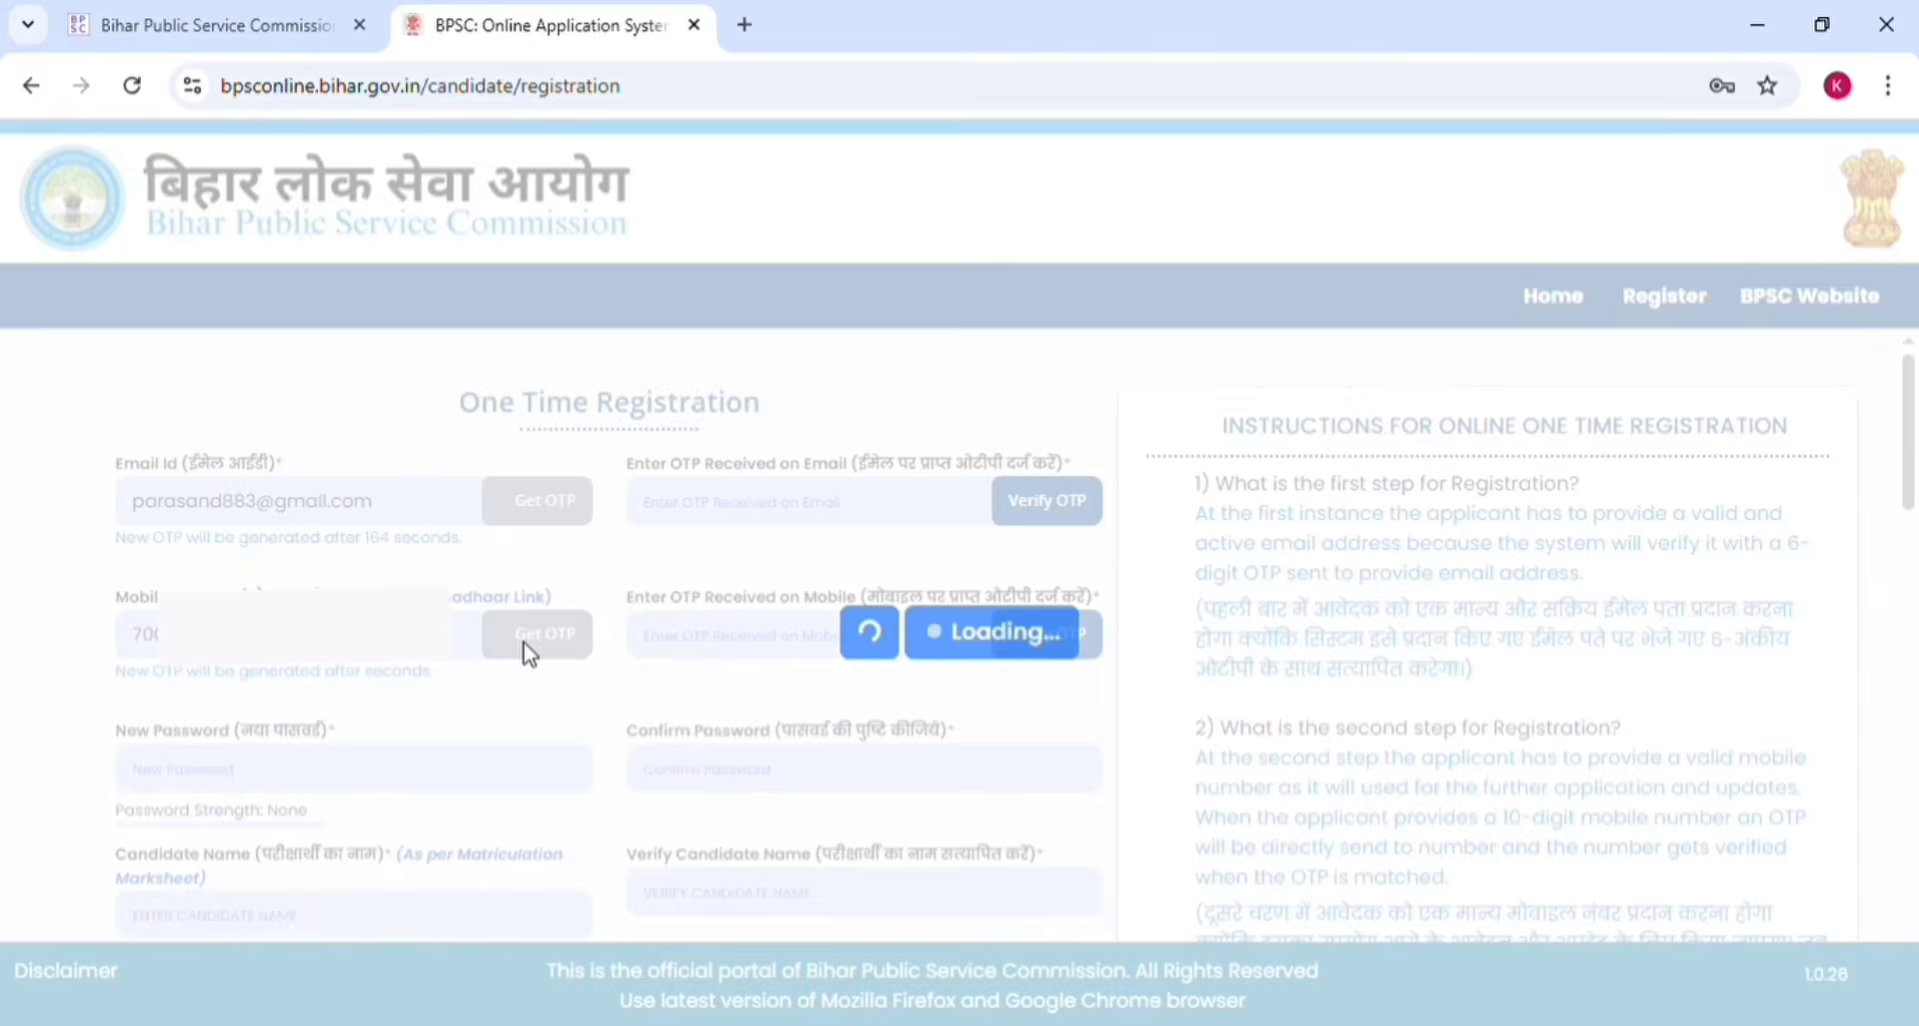
{"action": "left_click", "coordinate": [740, 664]}
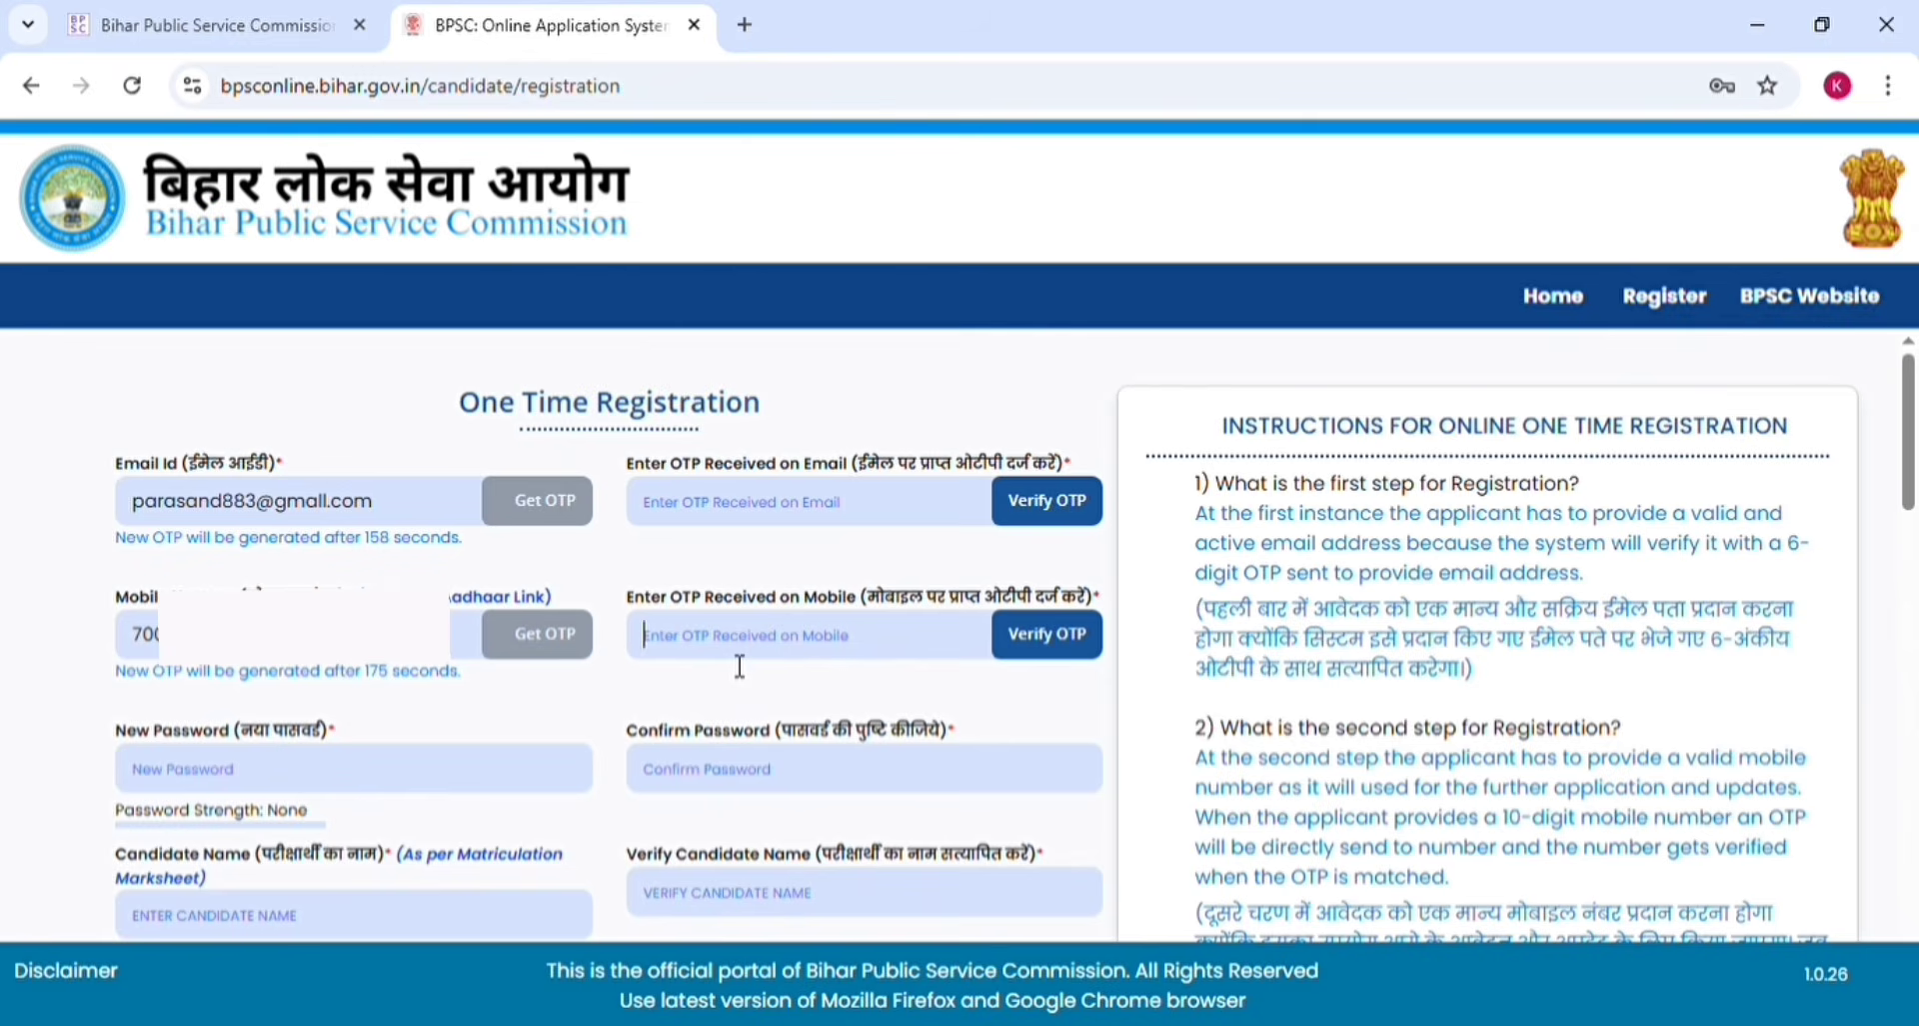
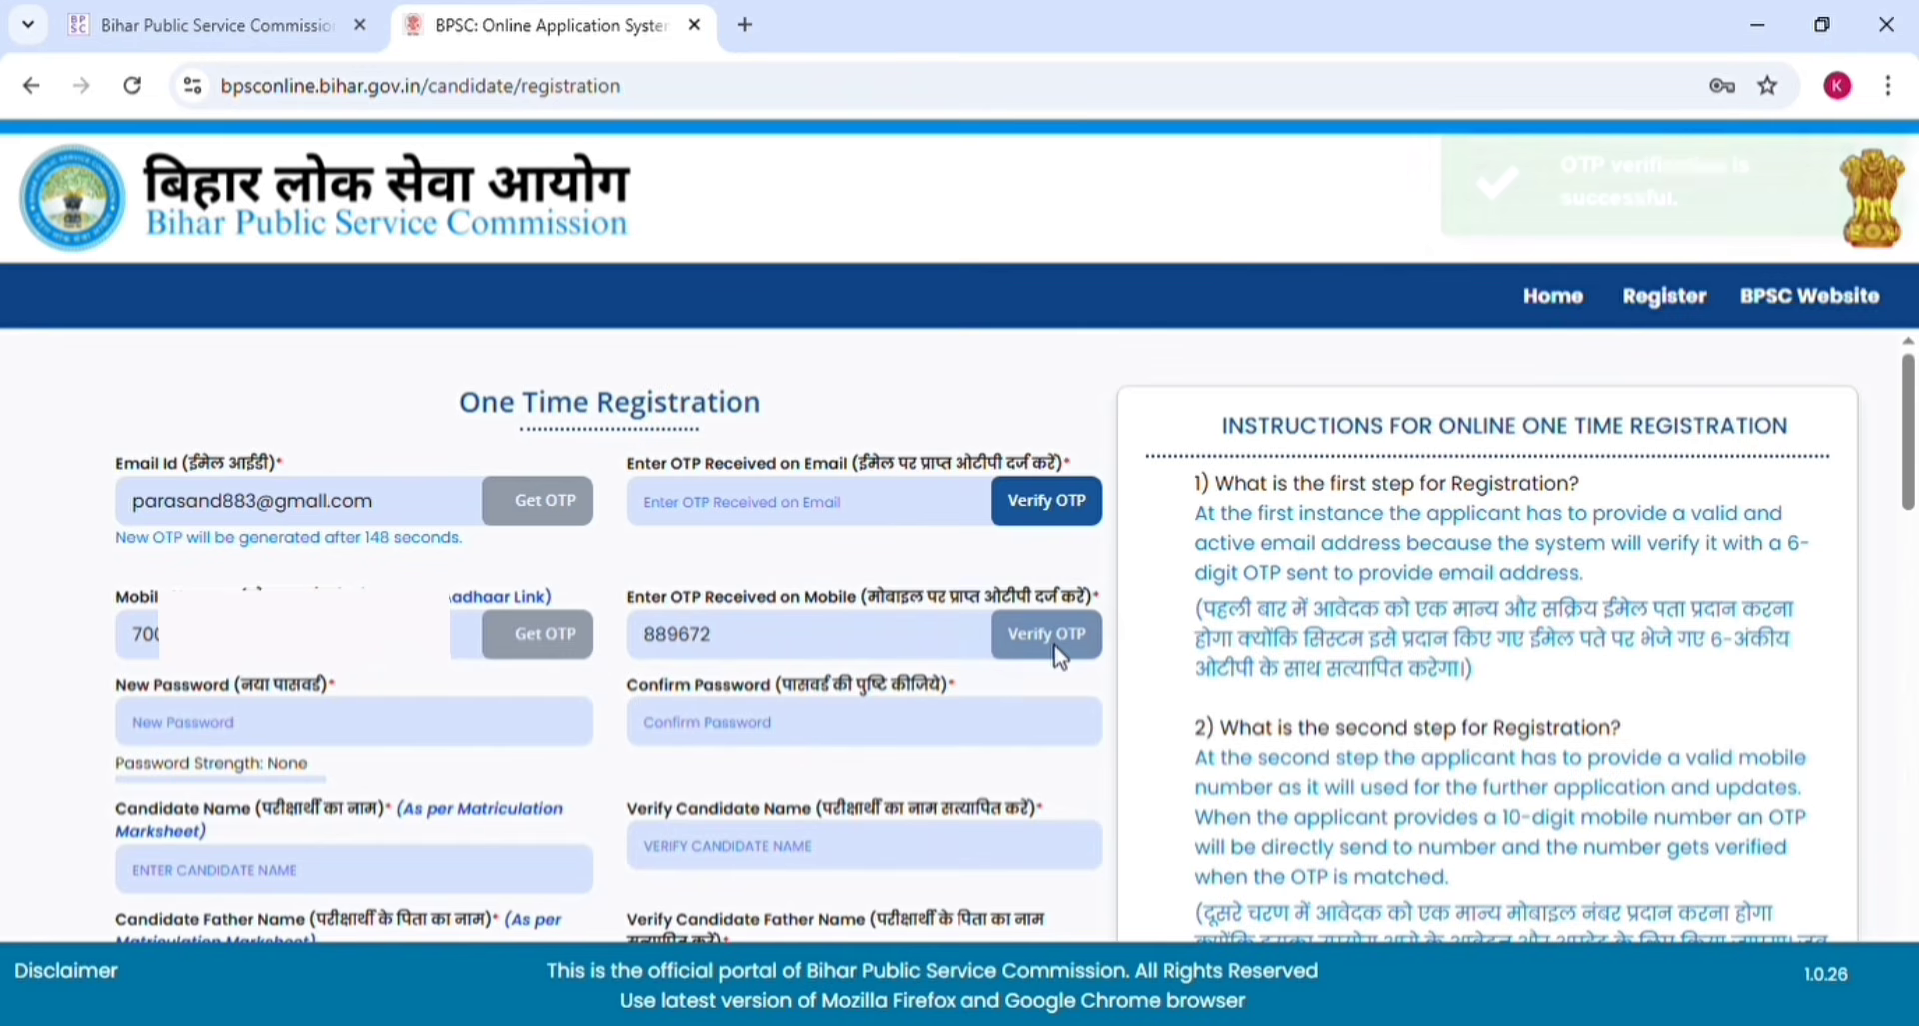
{"action": "left_click", "coordinate": [1058, 648]}
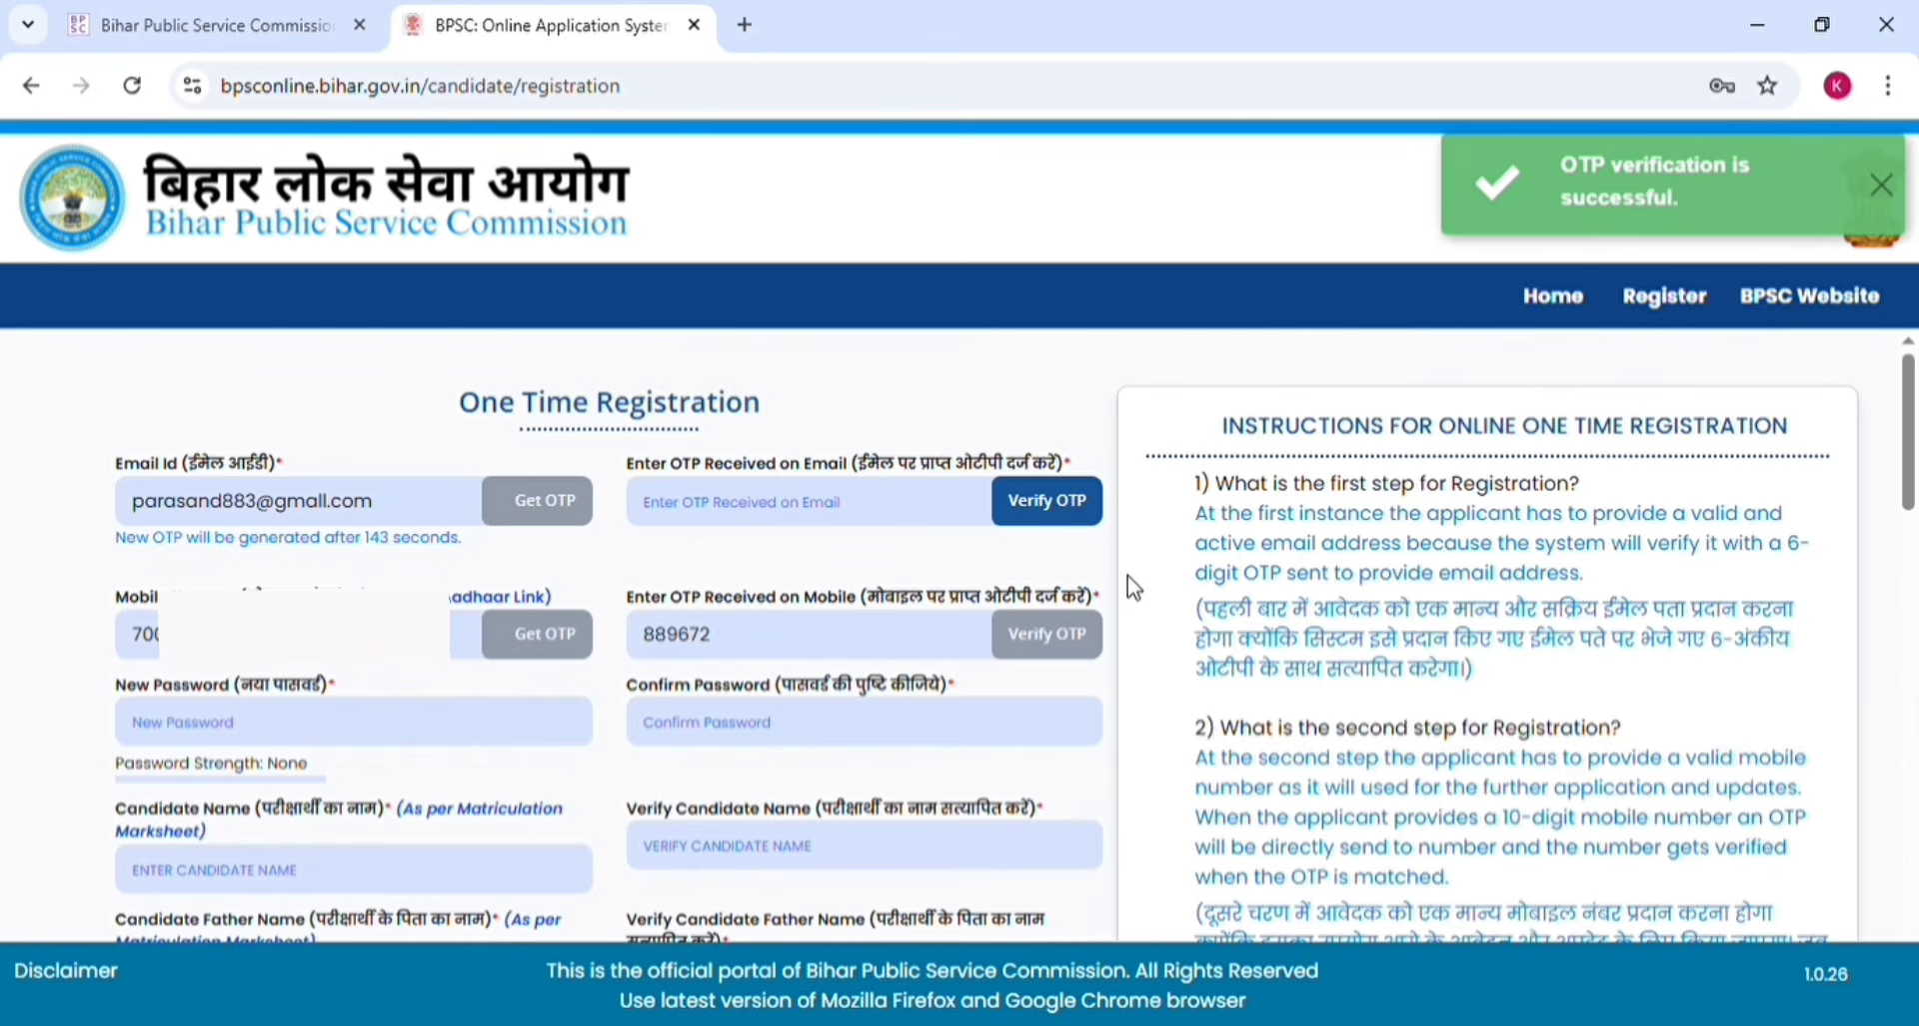
{"action": "scroll", "coordinate": [1132, 594], "scroll_direction": "down", "scroll_amount": 3}
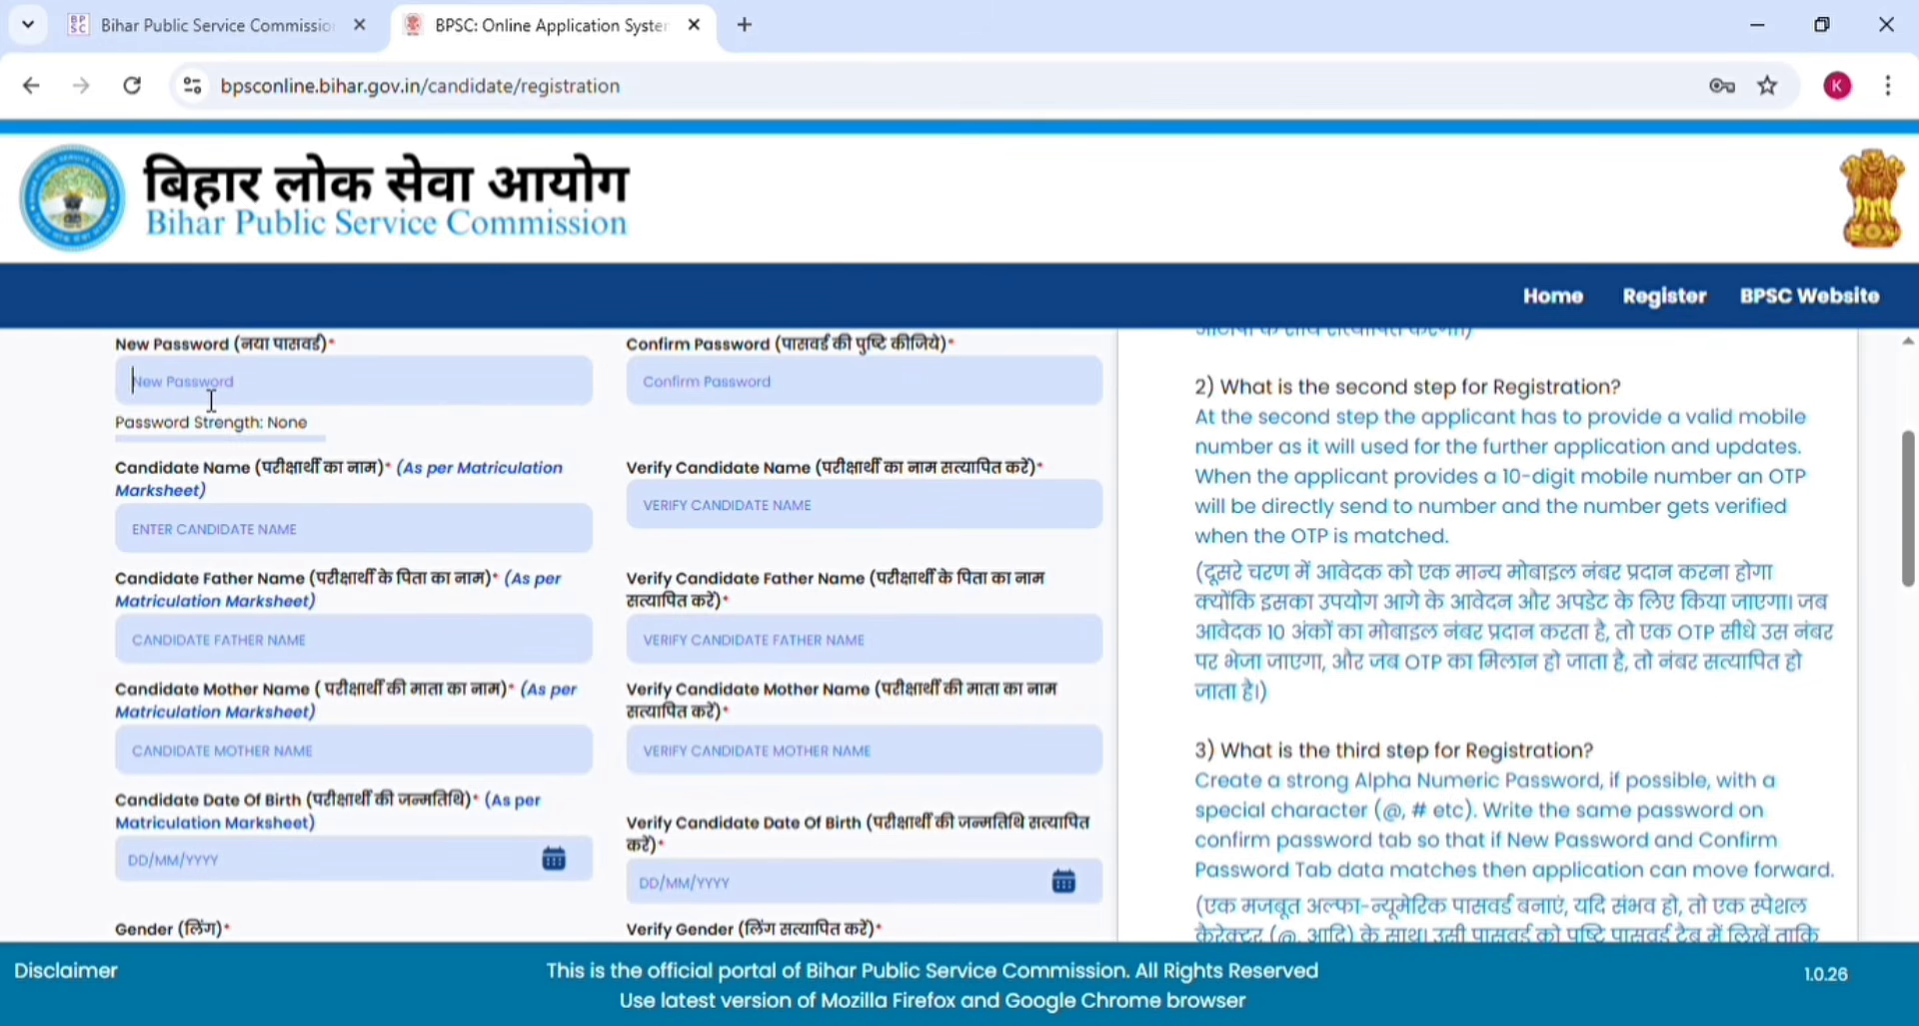
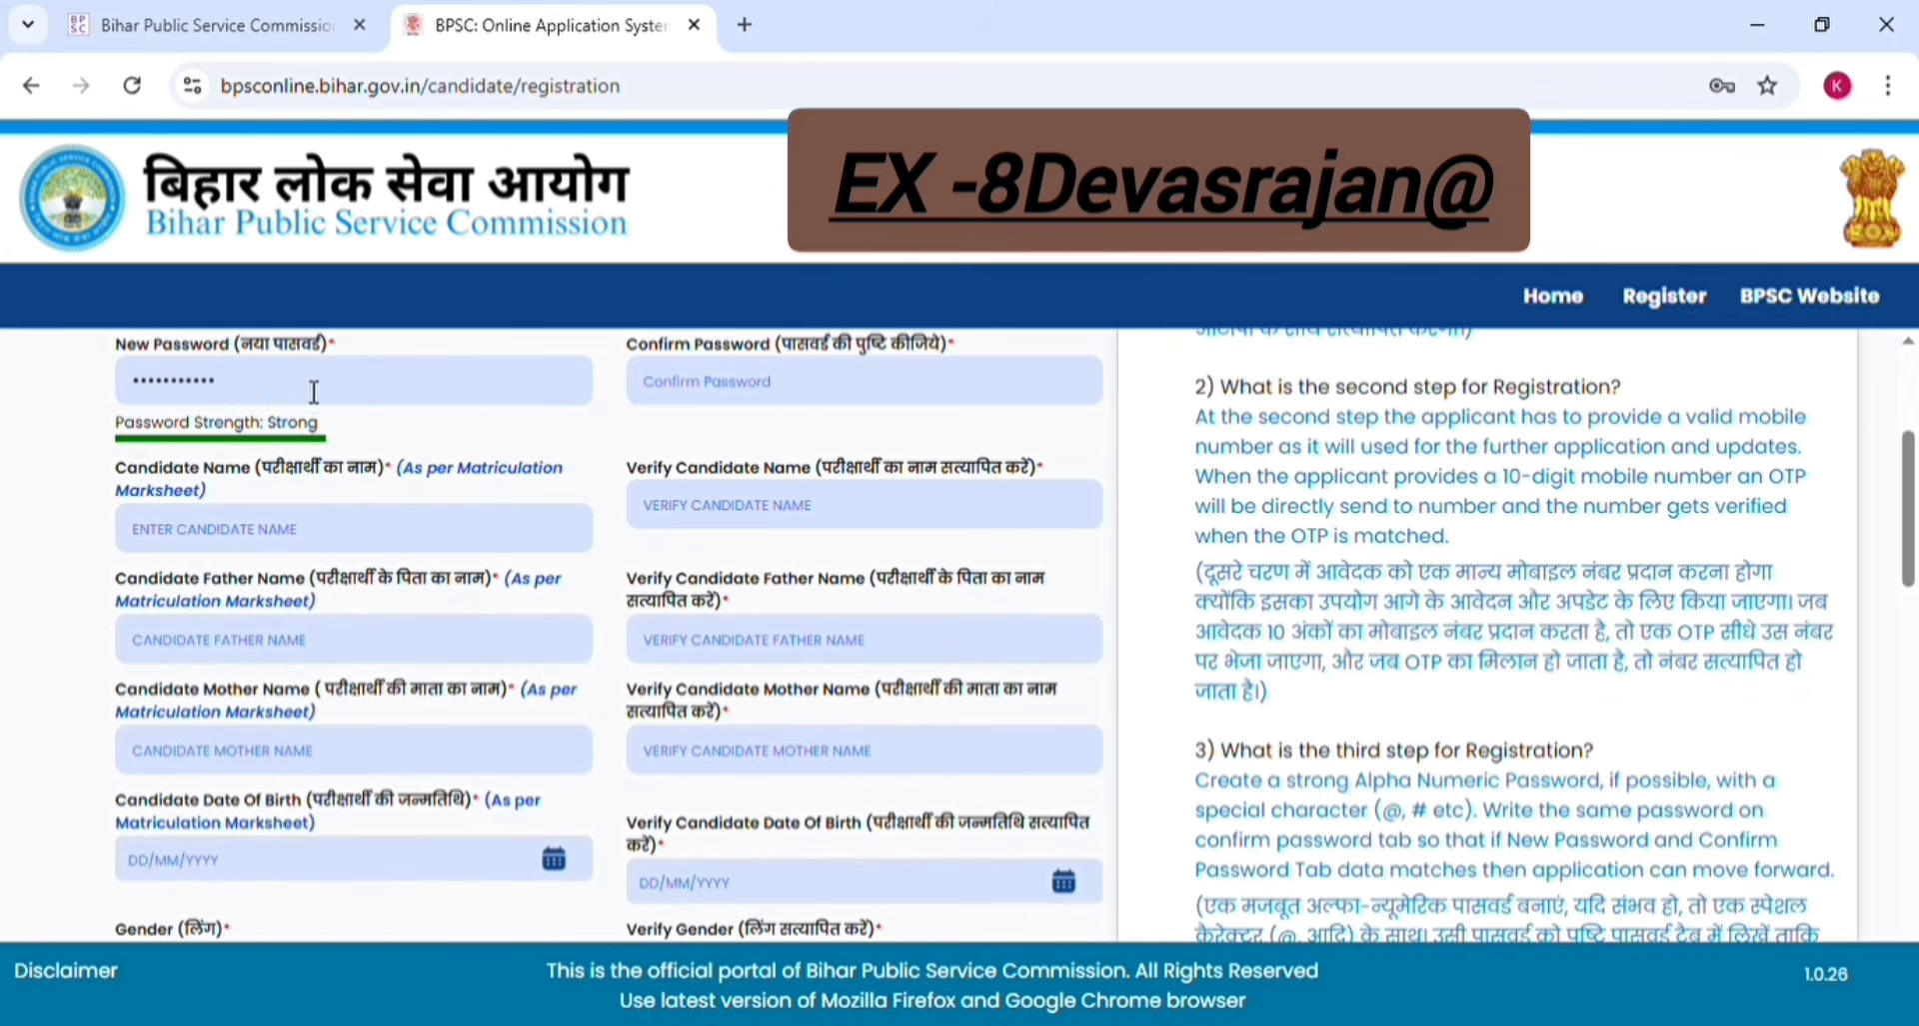
Step: Enter a strong new password, then the candidate's name in Candidate Name and Verify Candidate Name
{"action": "left_click", "coordinate": [227, 540]}
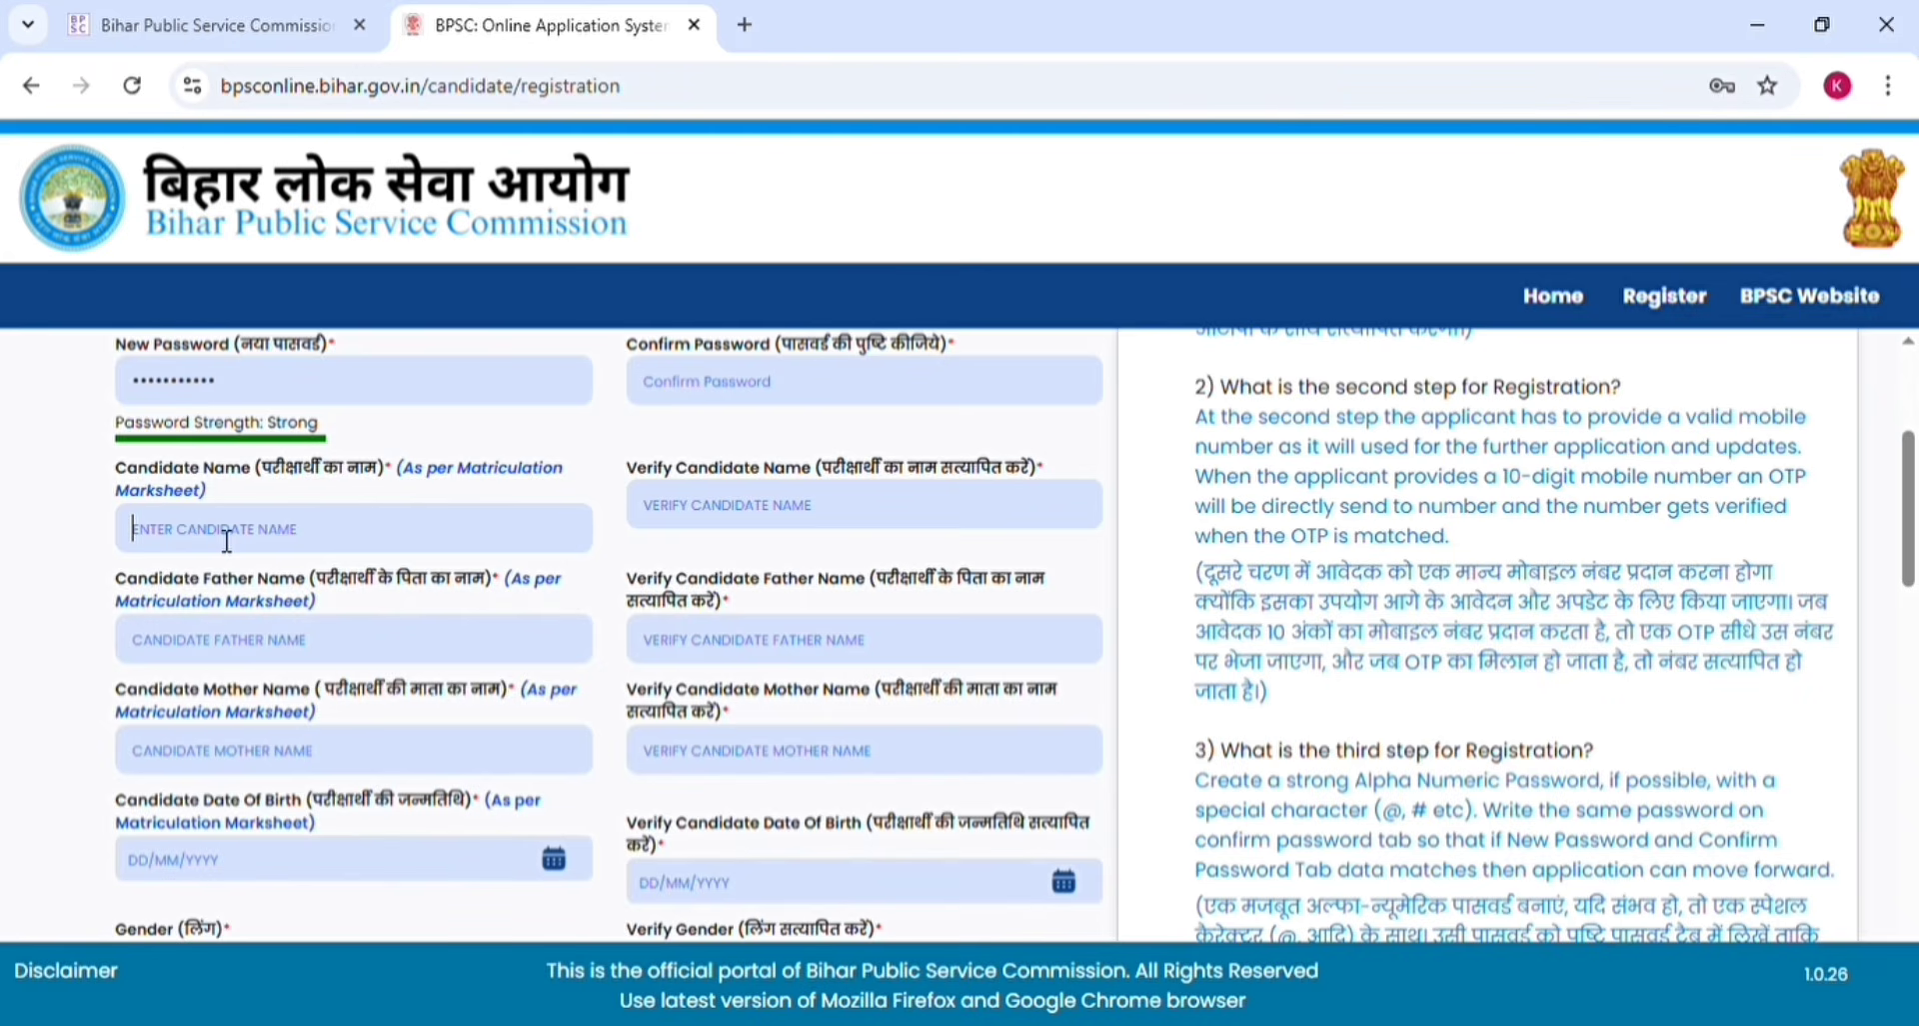
{"action": "left_click", "coordinate": [814, 514]}
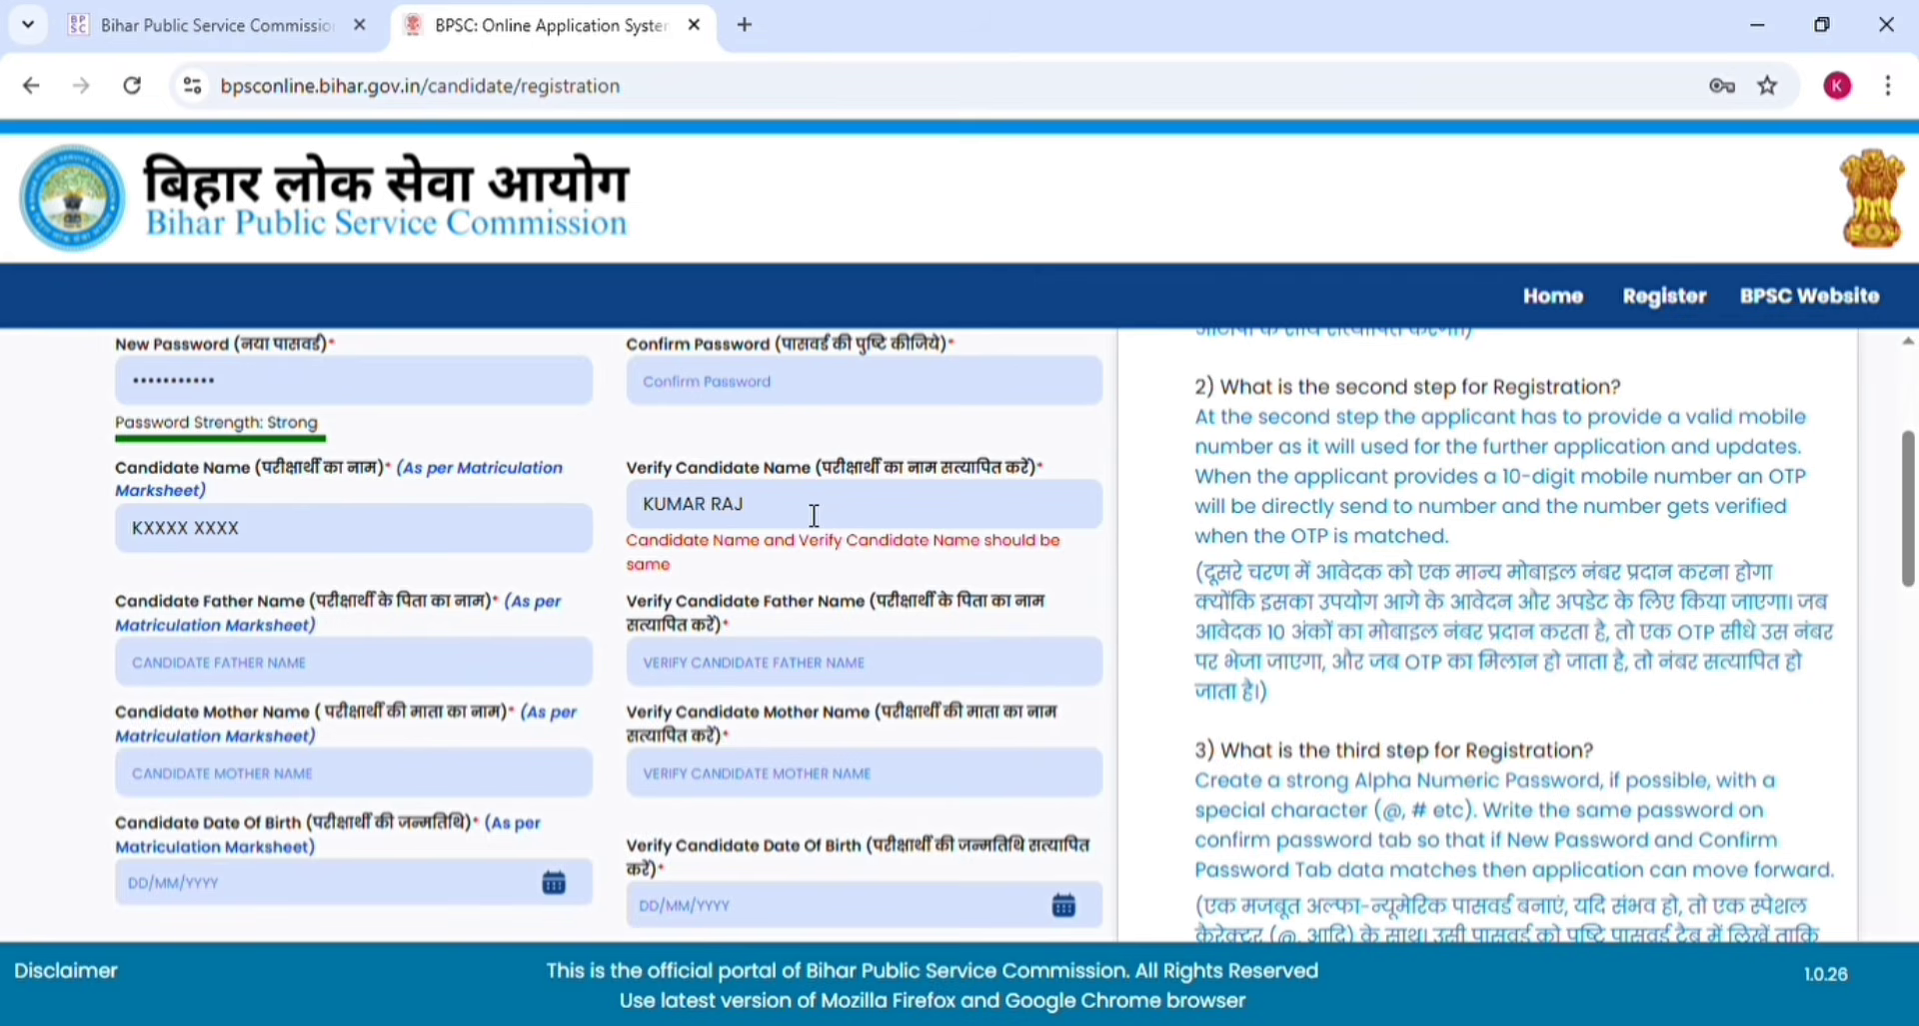
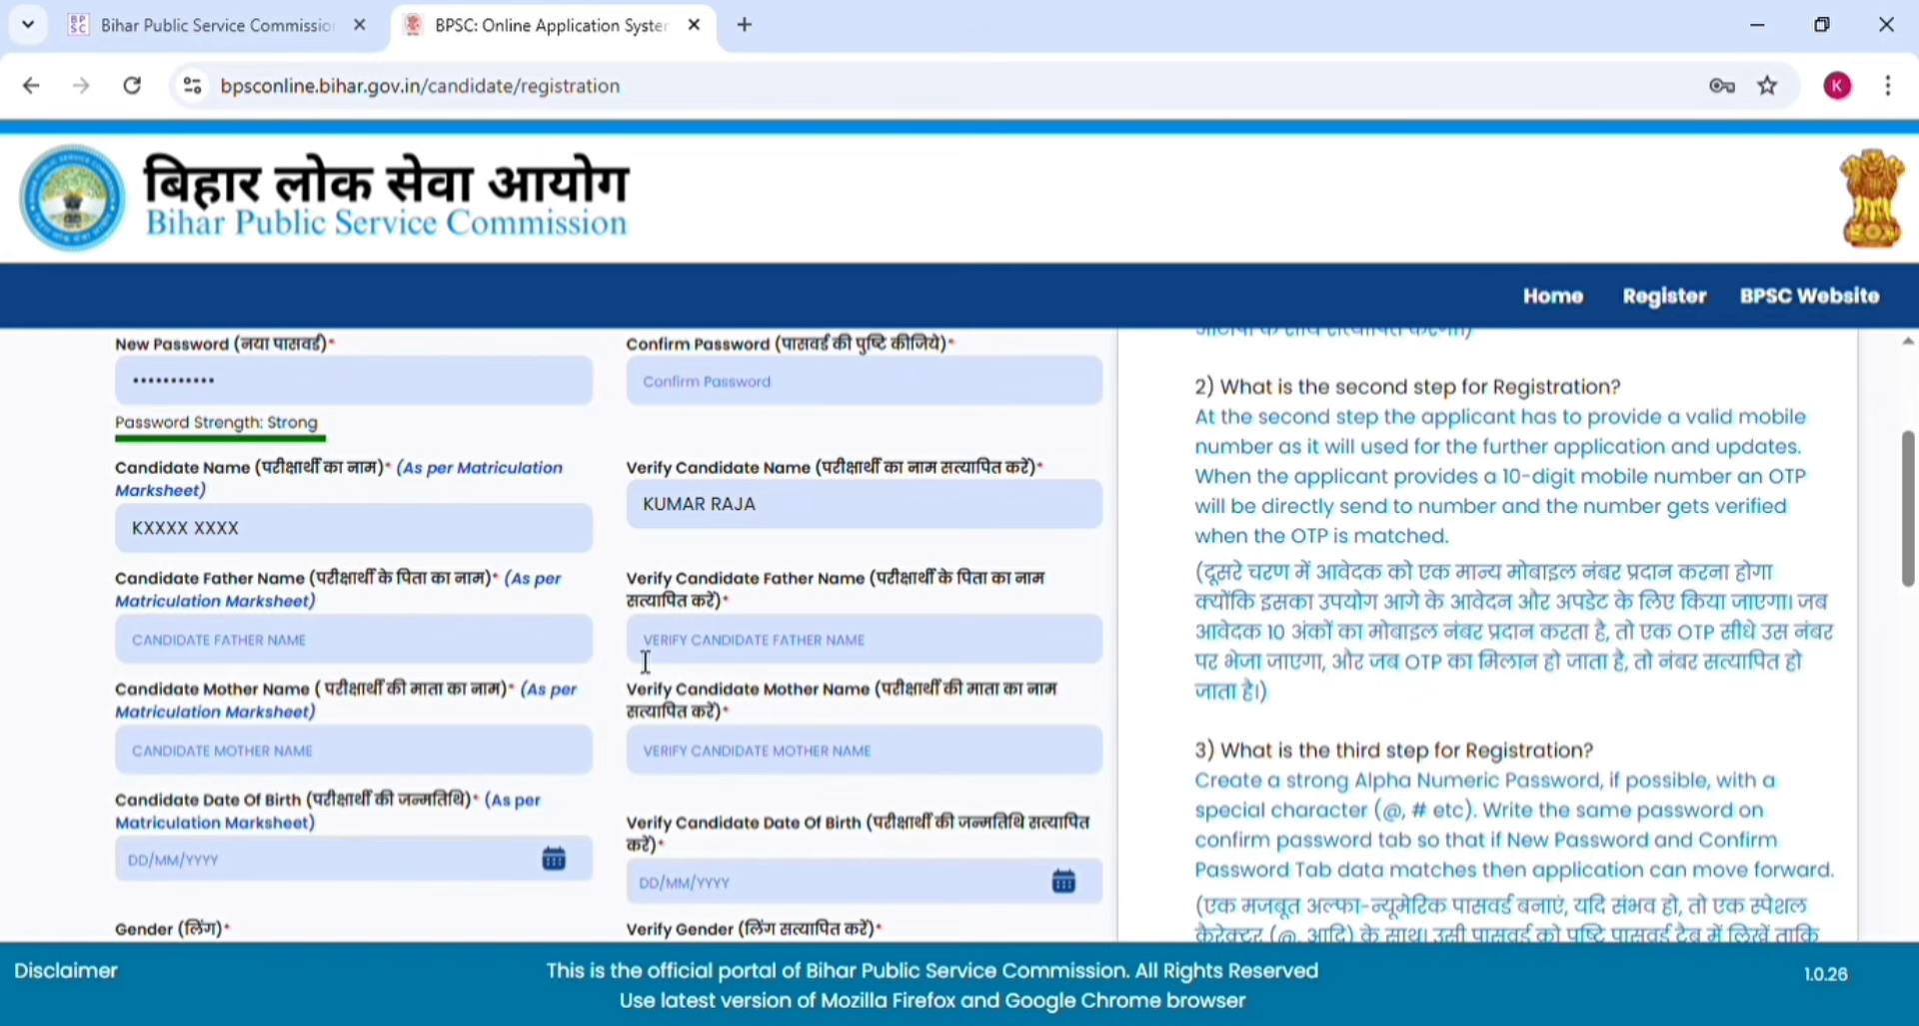
Step: Pick 10 July 2001 in the Candidate Date Of Birth calendar
{"action": "scroll", "coordinate": [620, 659], "scroll_direction": "down", "scroll_amount": 1}
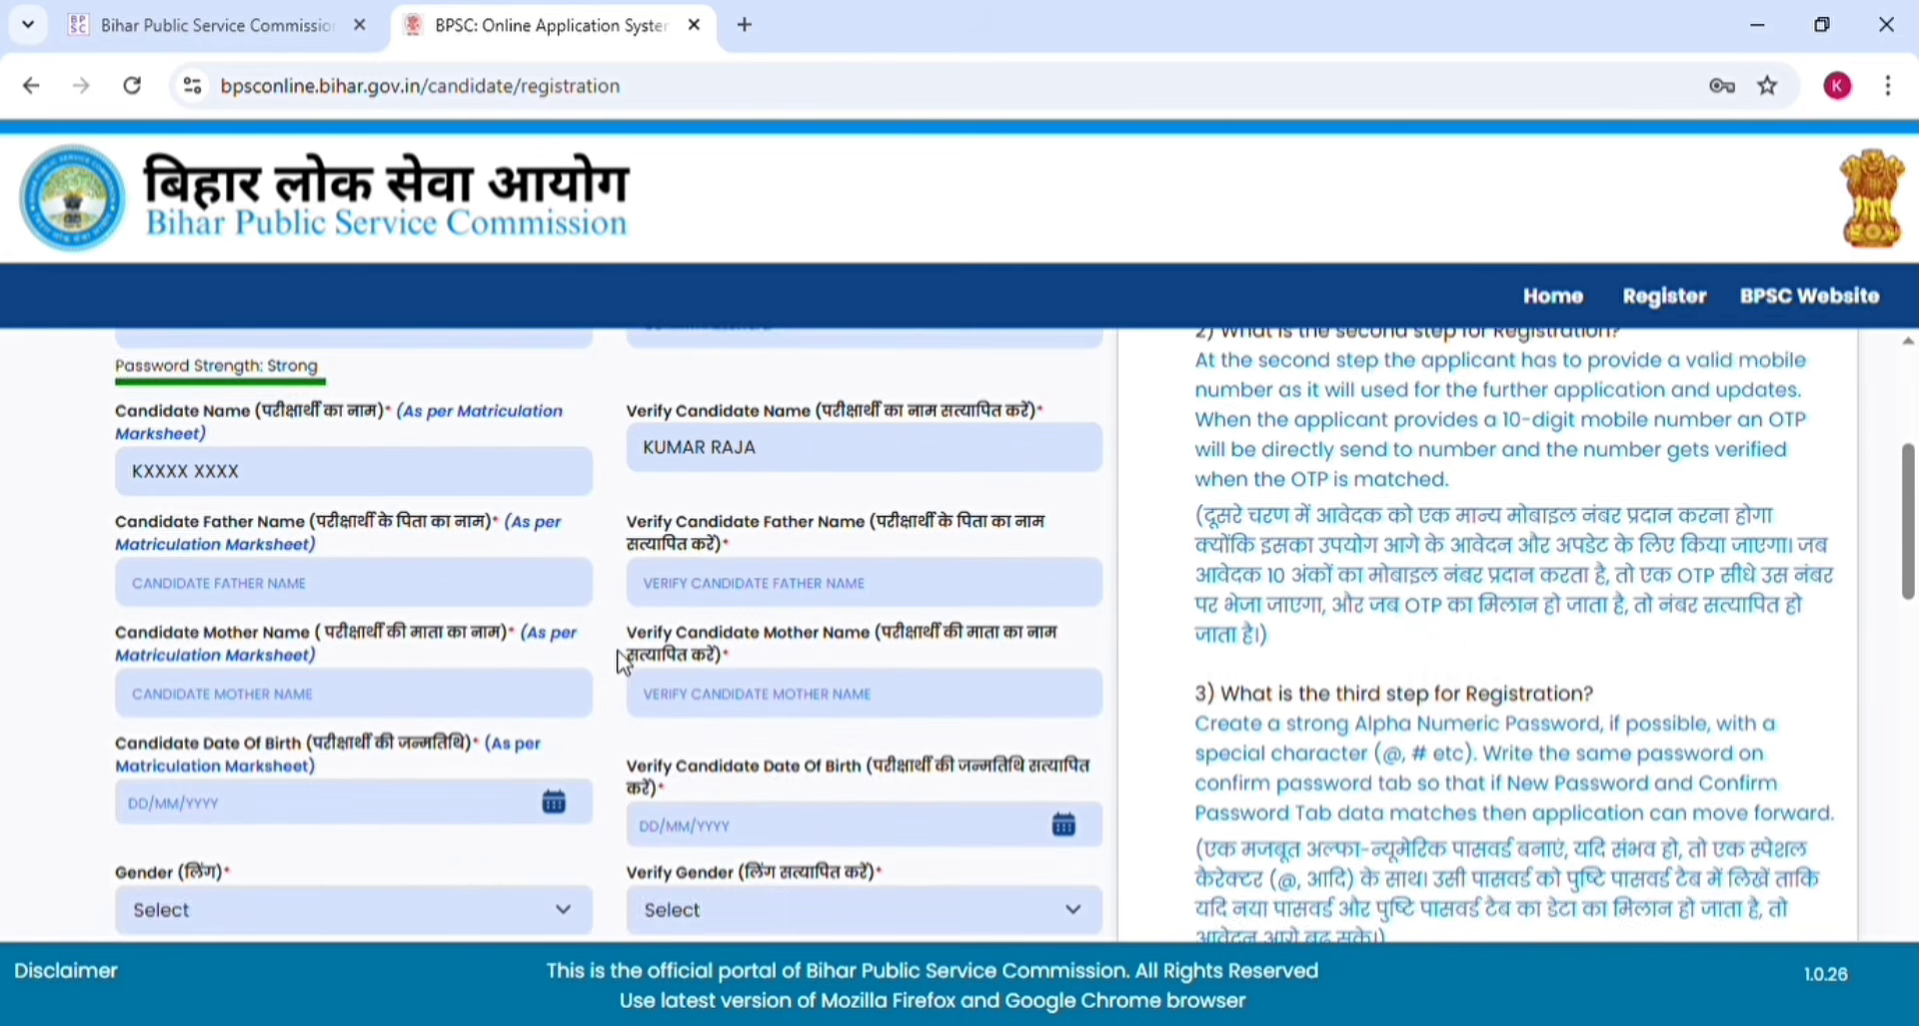
{"action": "scroll", "coordinate": [620, 662], "scroll_direction": "down", "scroll_amount": 2}
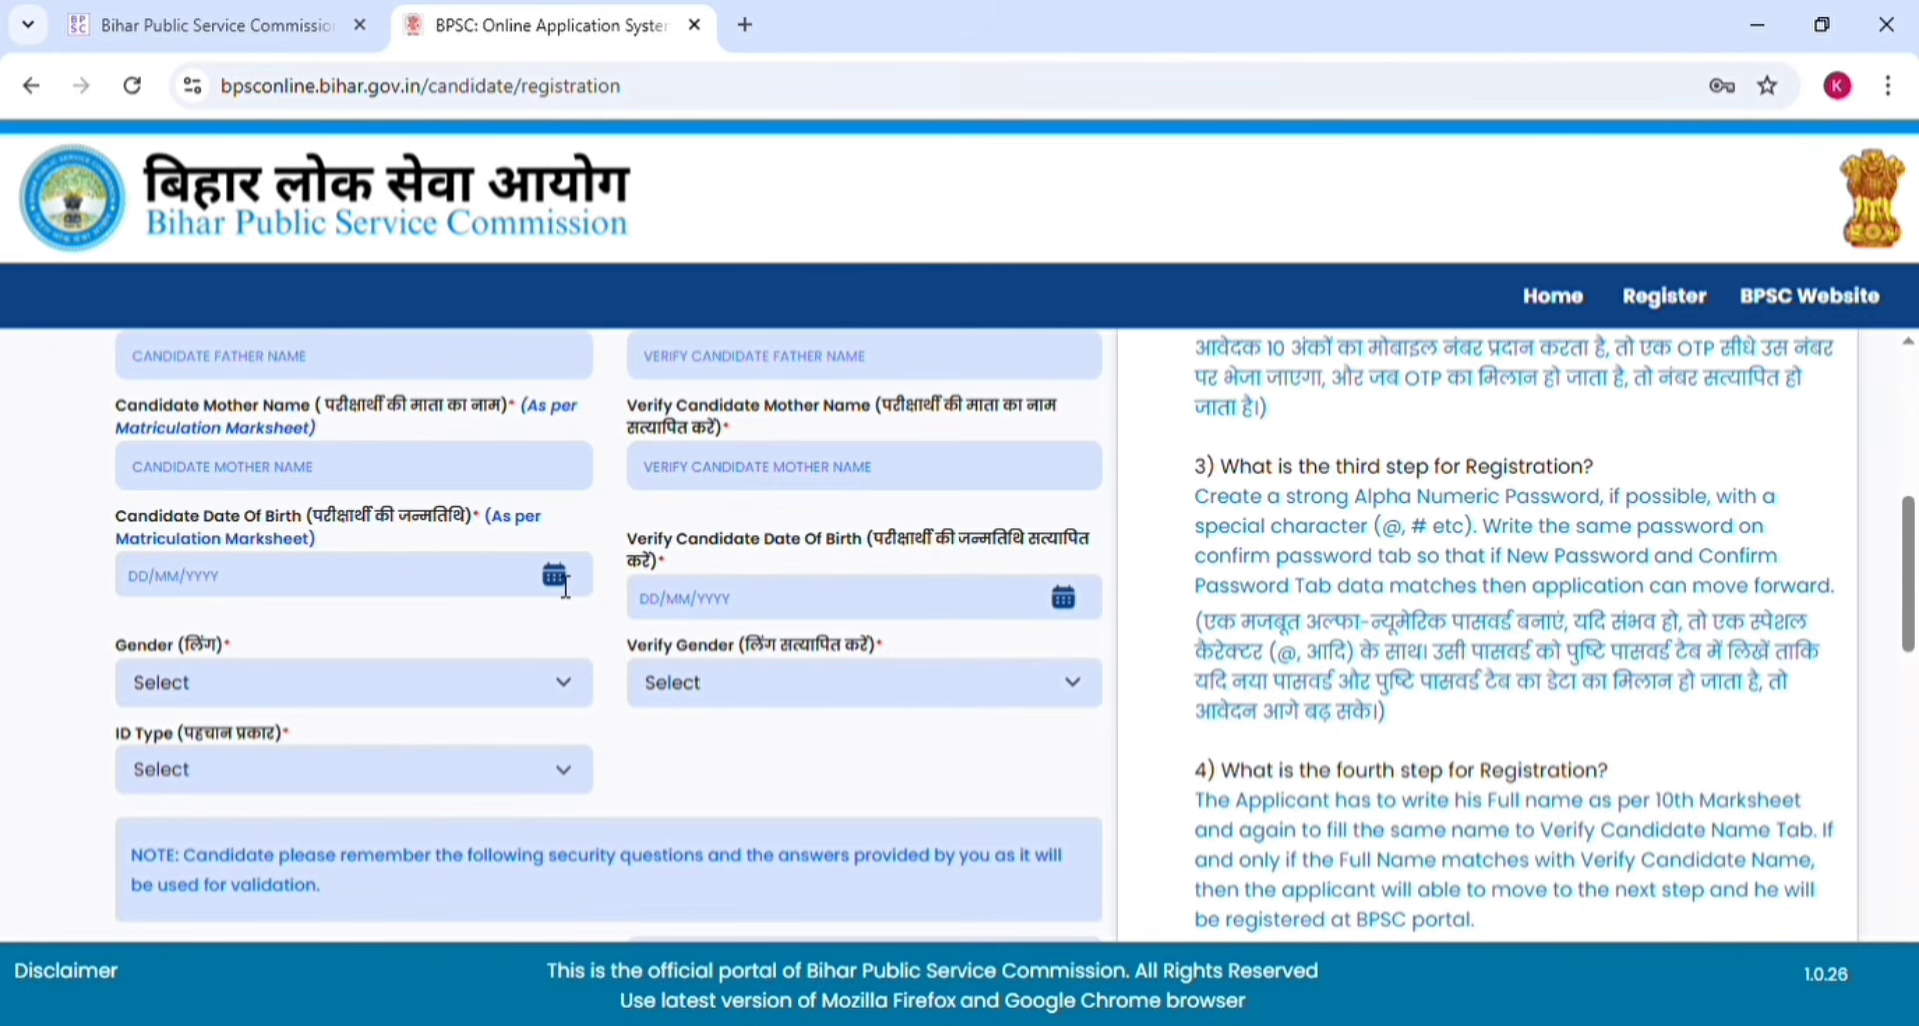
{"action": "scroll", "coordinate": [565, 587], "scroll_direction": "down", "scroll_amount": 1}
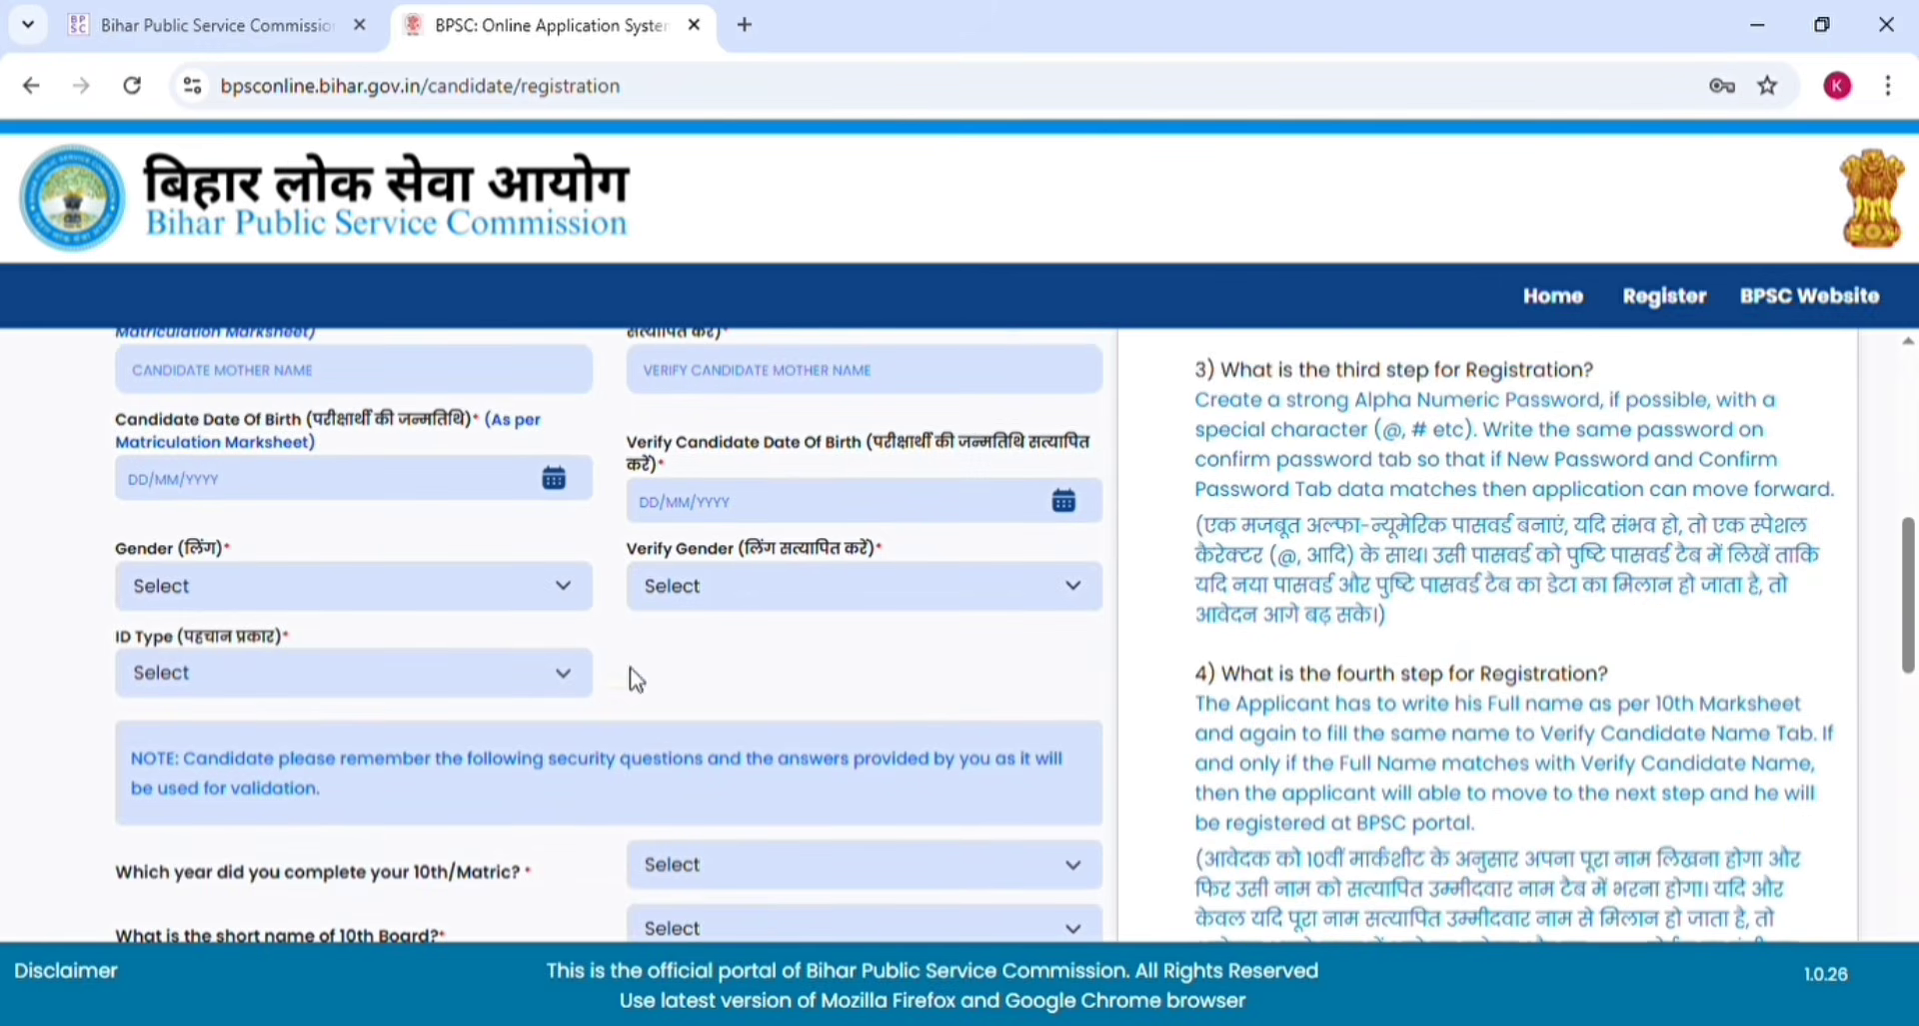
{"action": "left_click", "coordinate": [564, 496]}
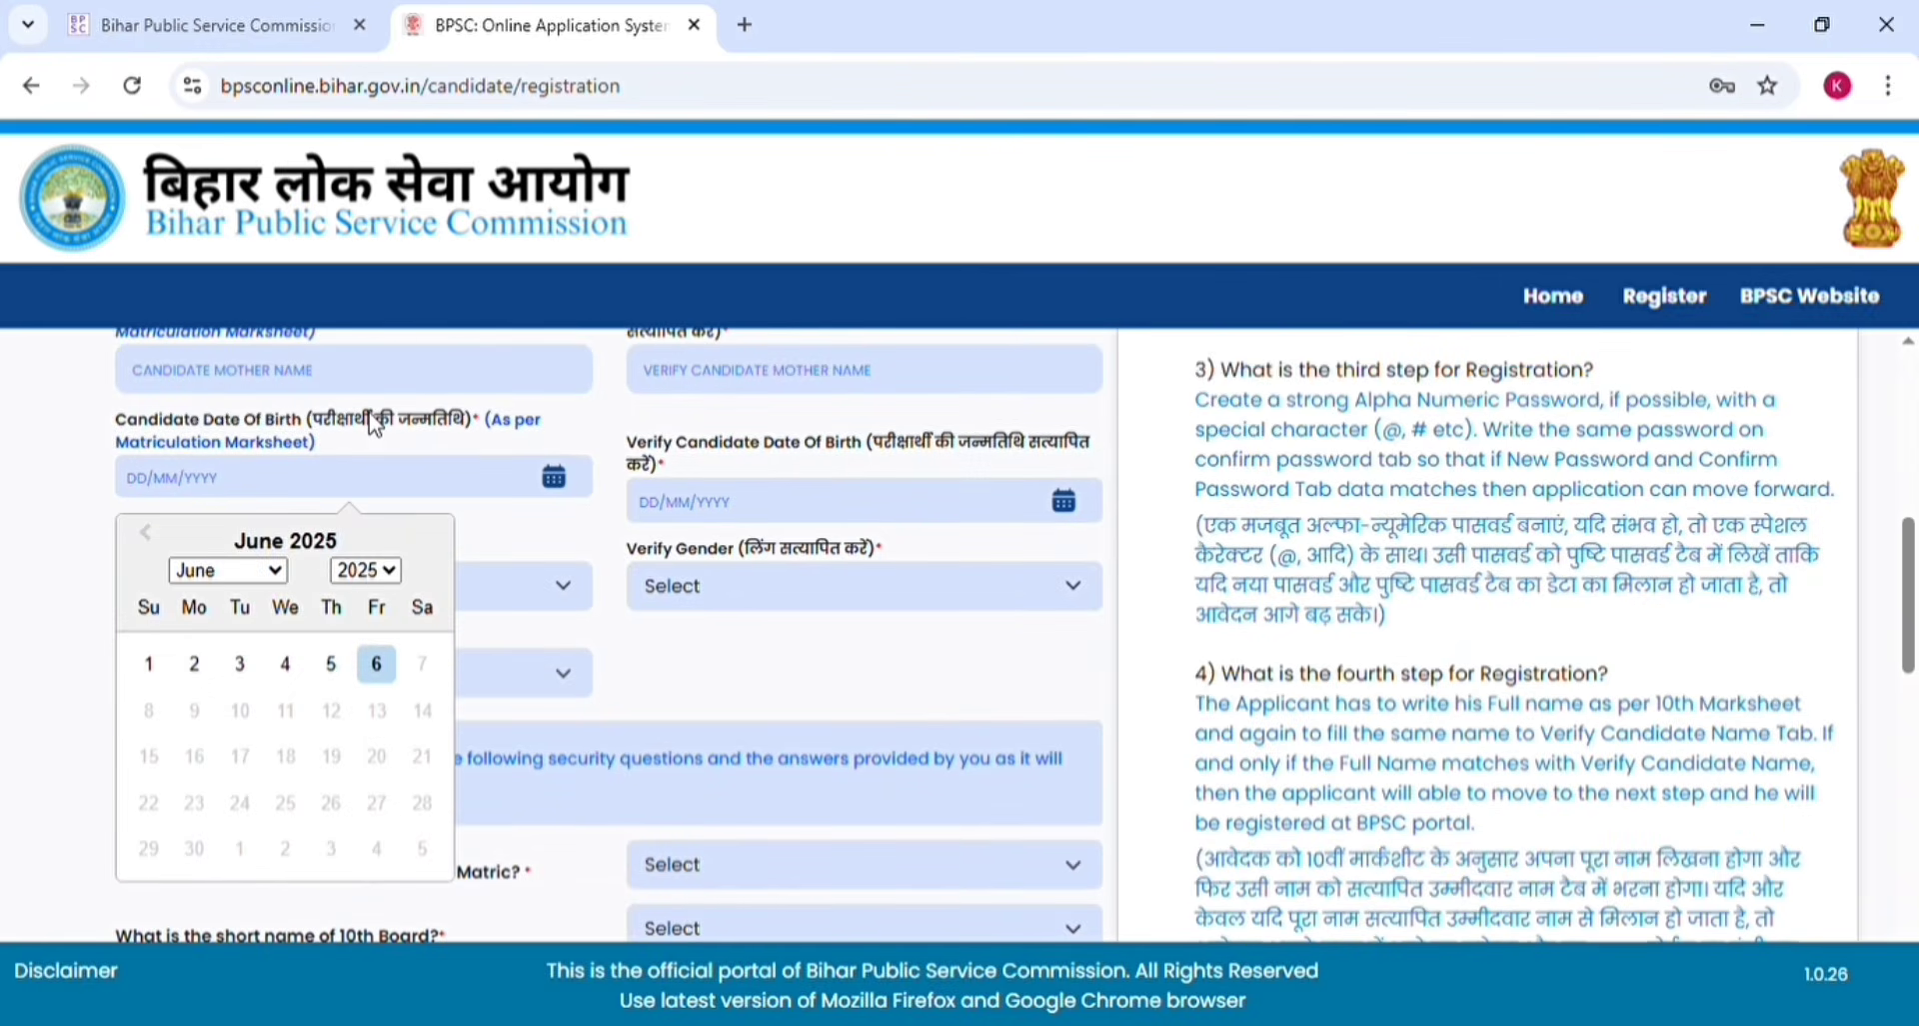
{"action": "left_click", "coordinate": [380, 566]}
{"action": "left_click", "coordinate": [358, 520]}
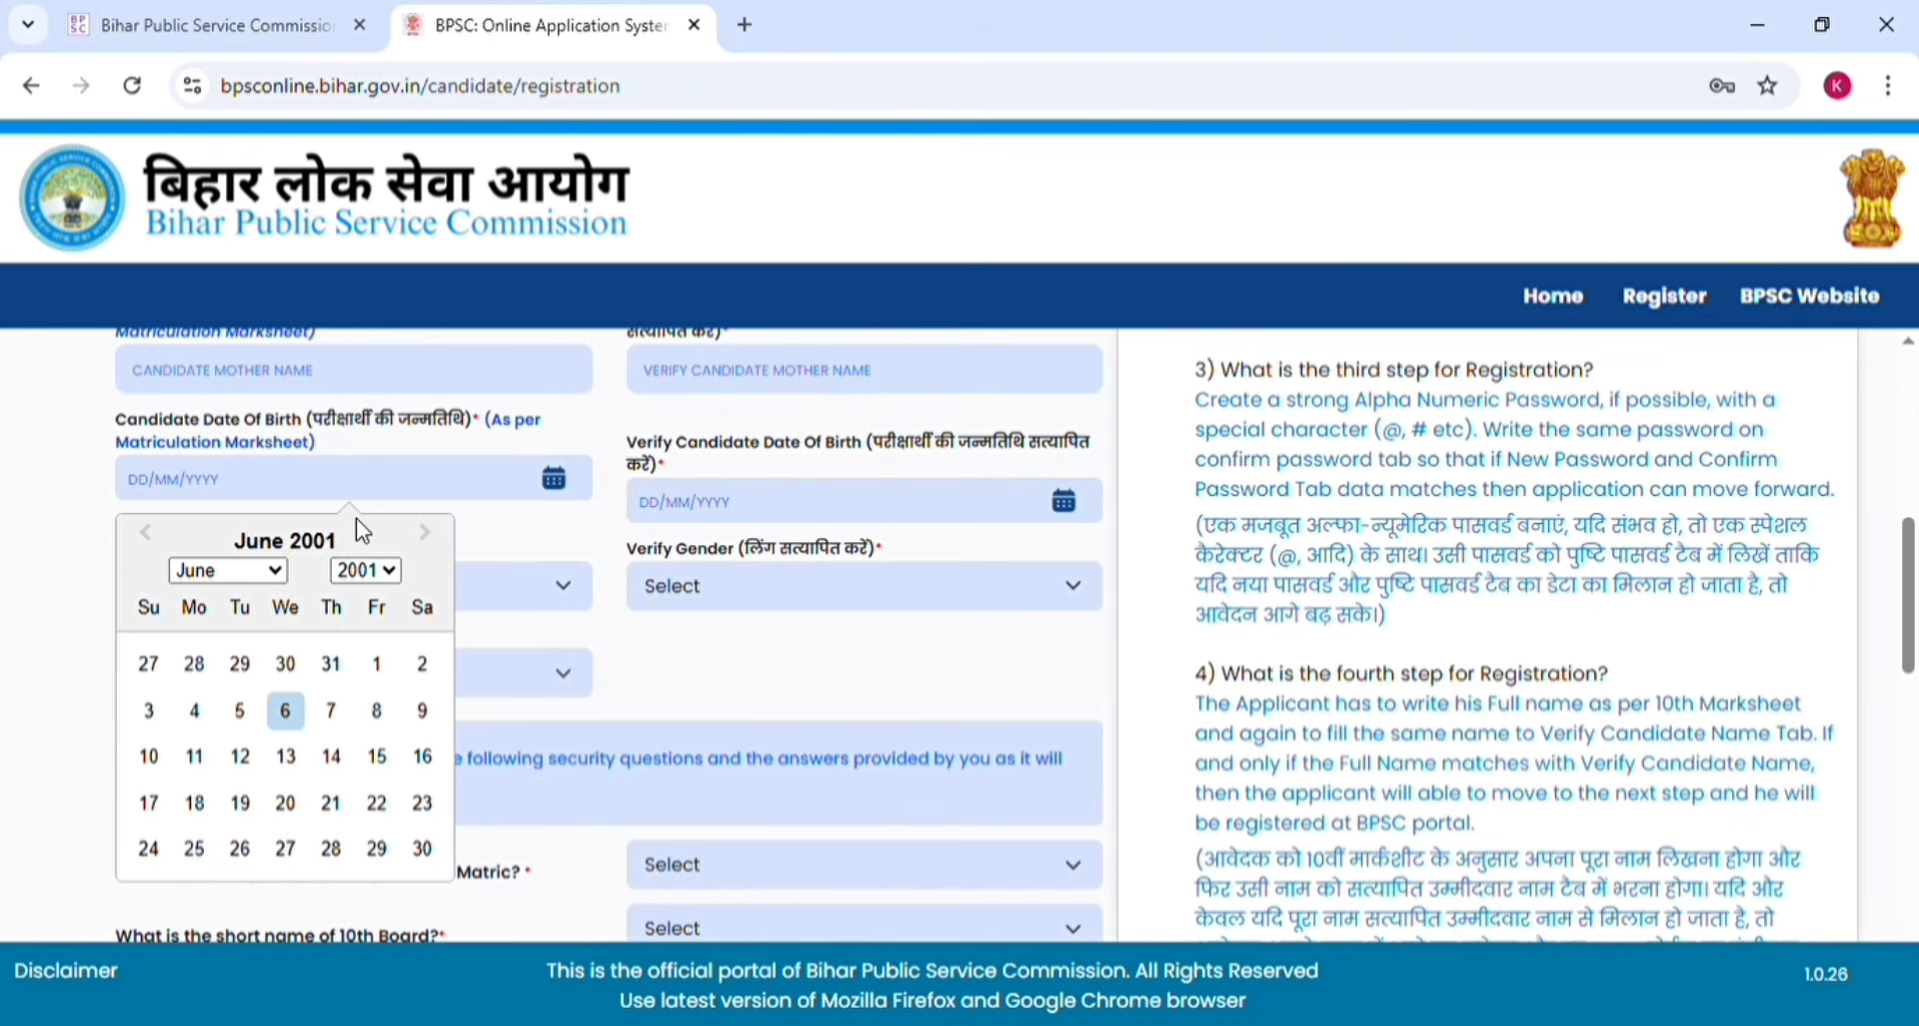
{"action": "left_click", "coordinate": [247, 578]}
{"action": "left_click", "coordinate": [220, 820]}
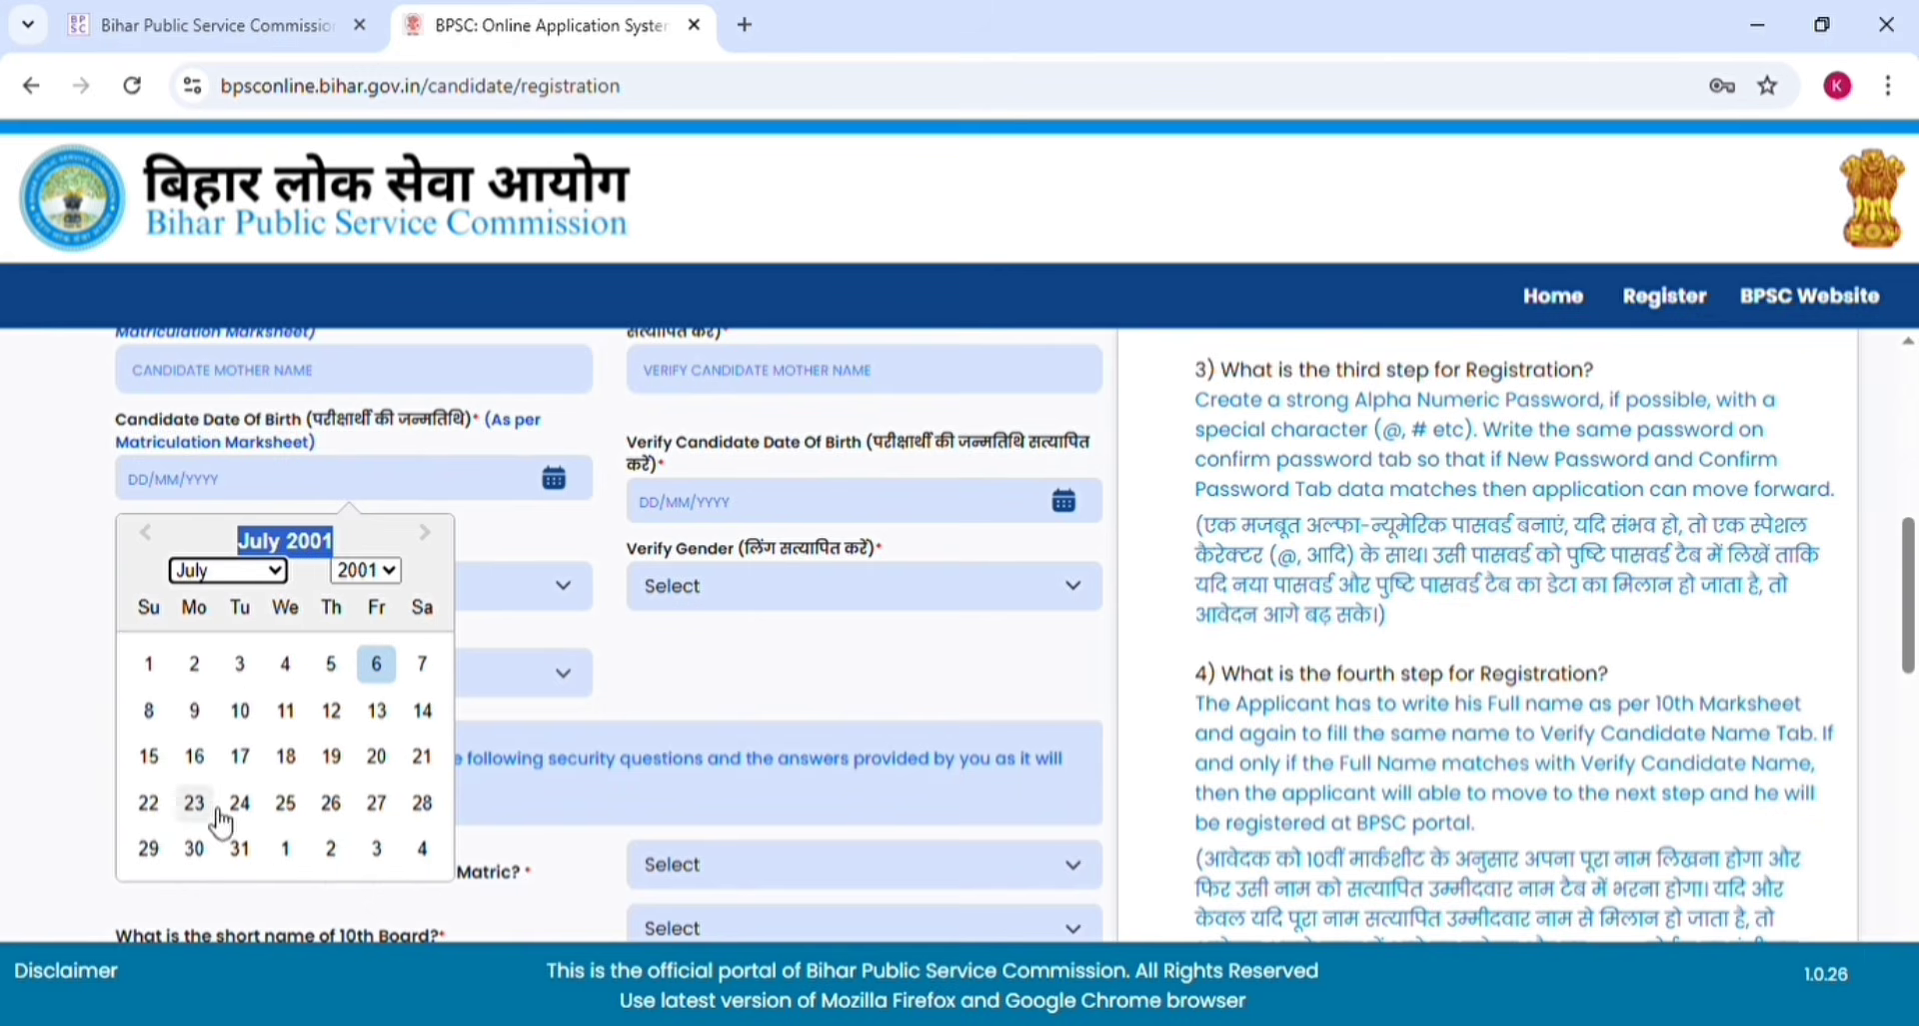
{"action": "left_click", "coordinate": [247, 706]}
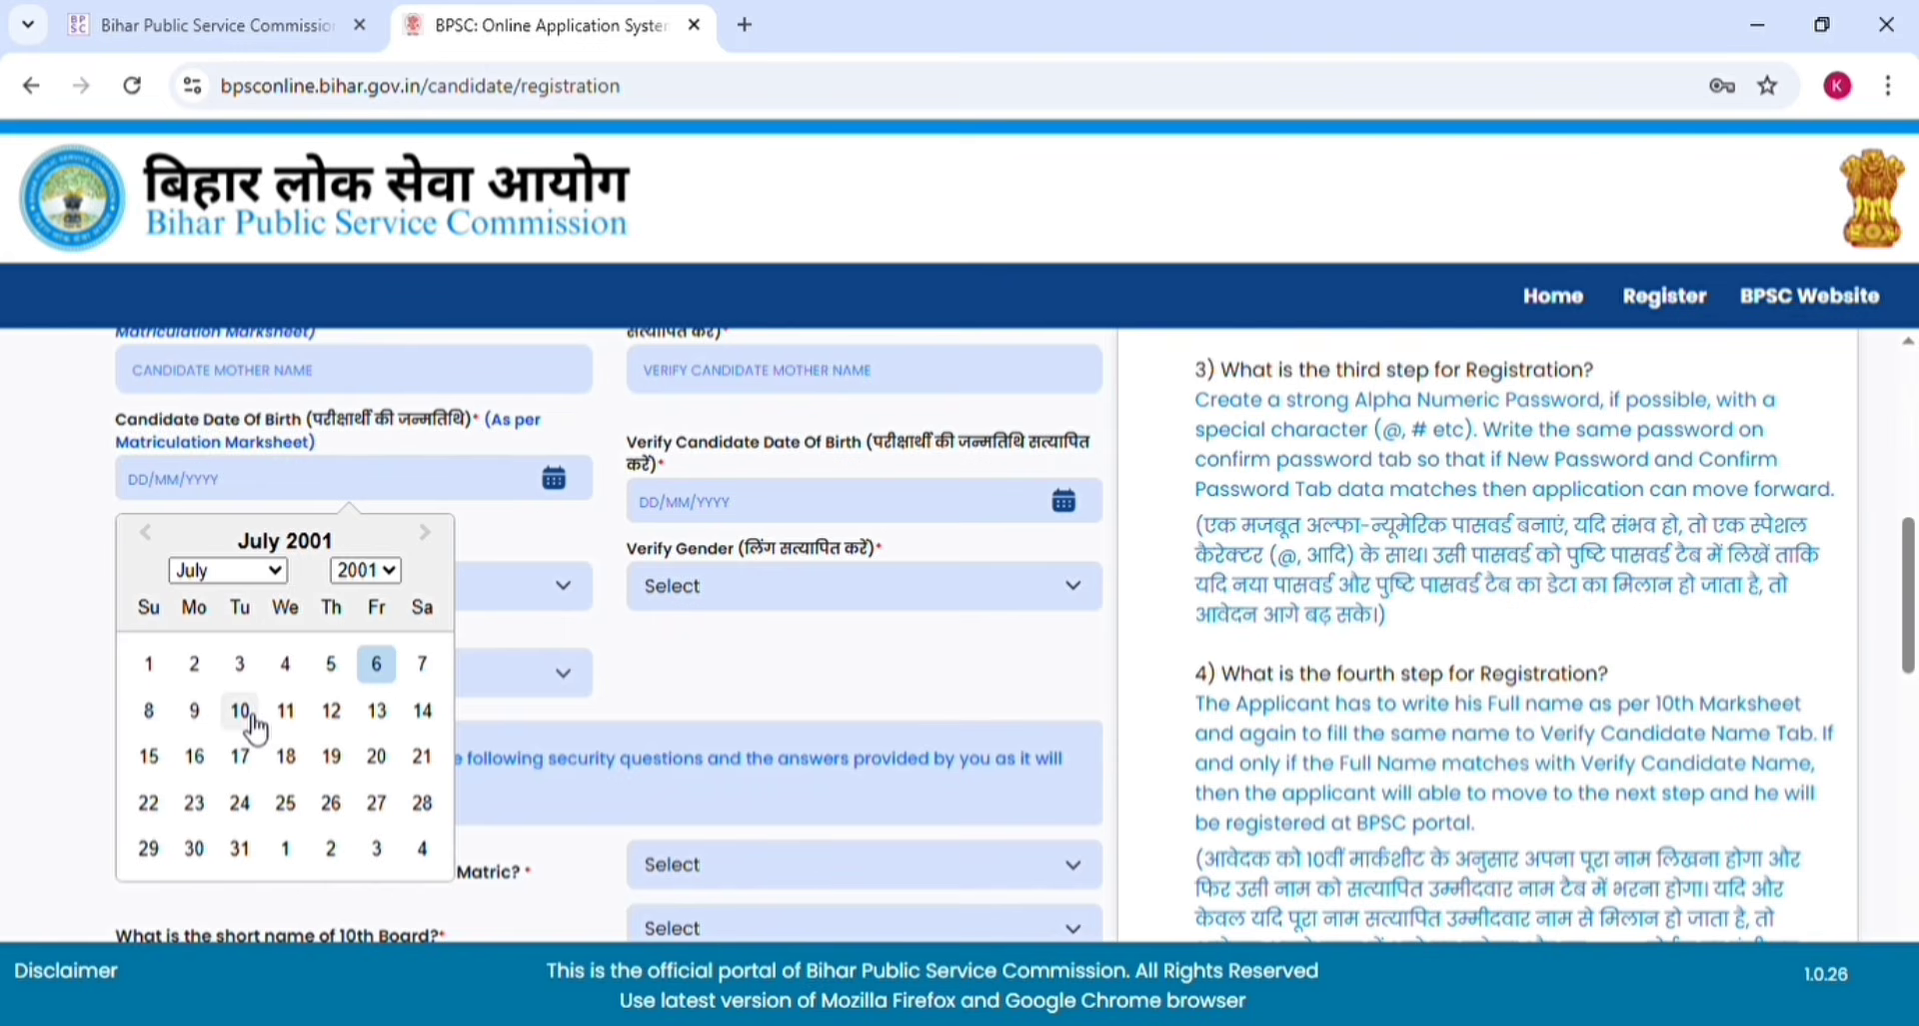
{"action": "left_click", "coordinate": [252, 715]}
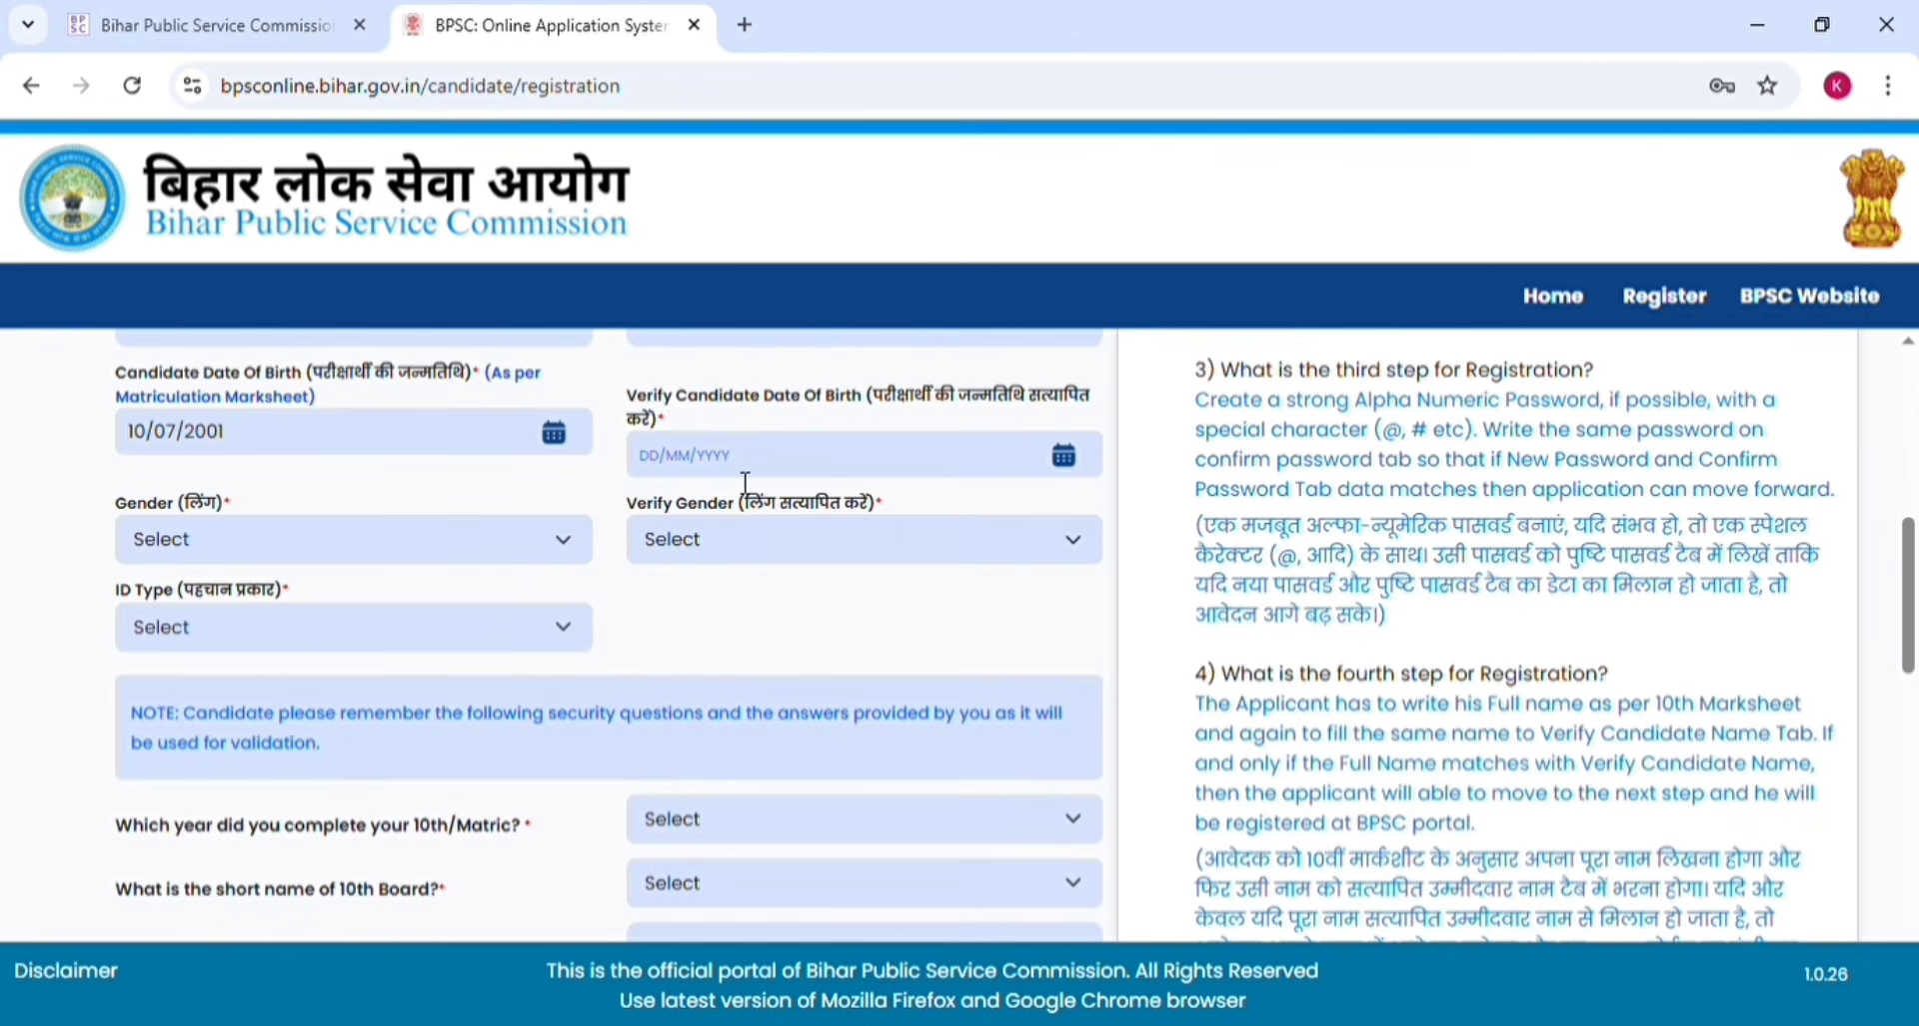
Step: Set both Gender and Verify Gender to Male
{"action": "left_click", "coordinate": [432, 546]}
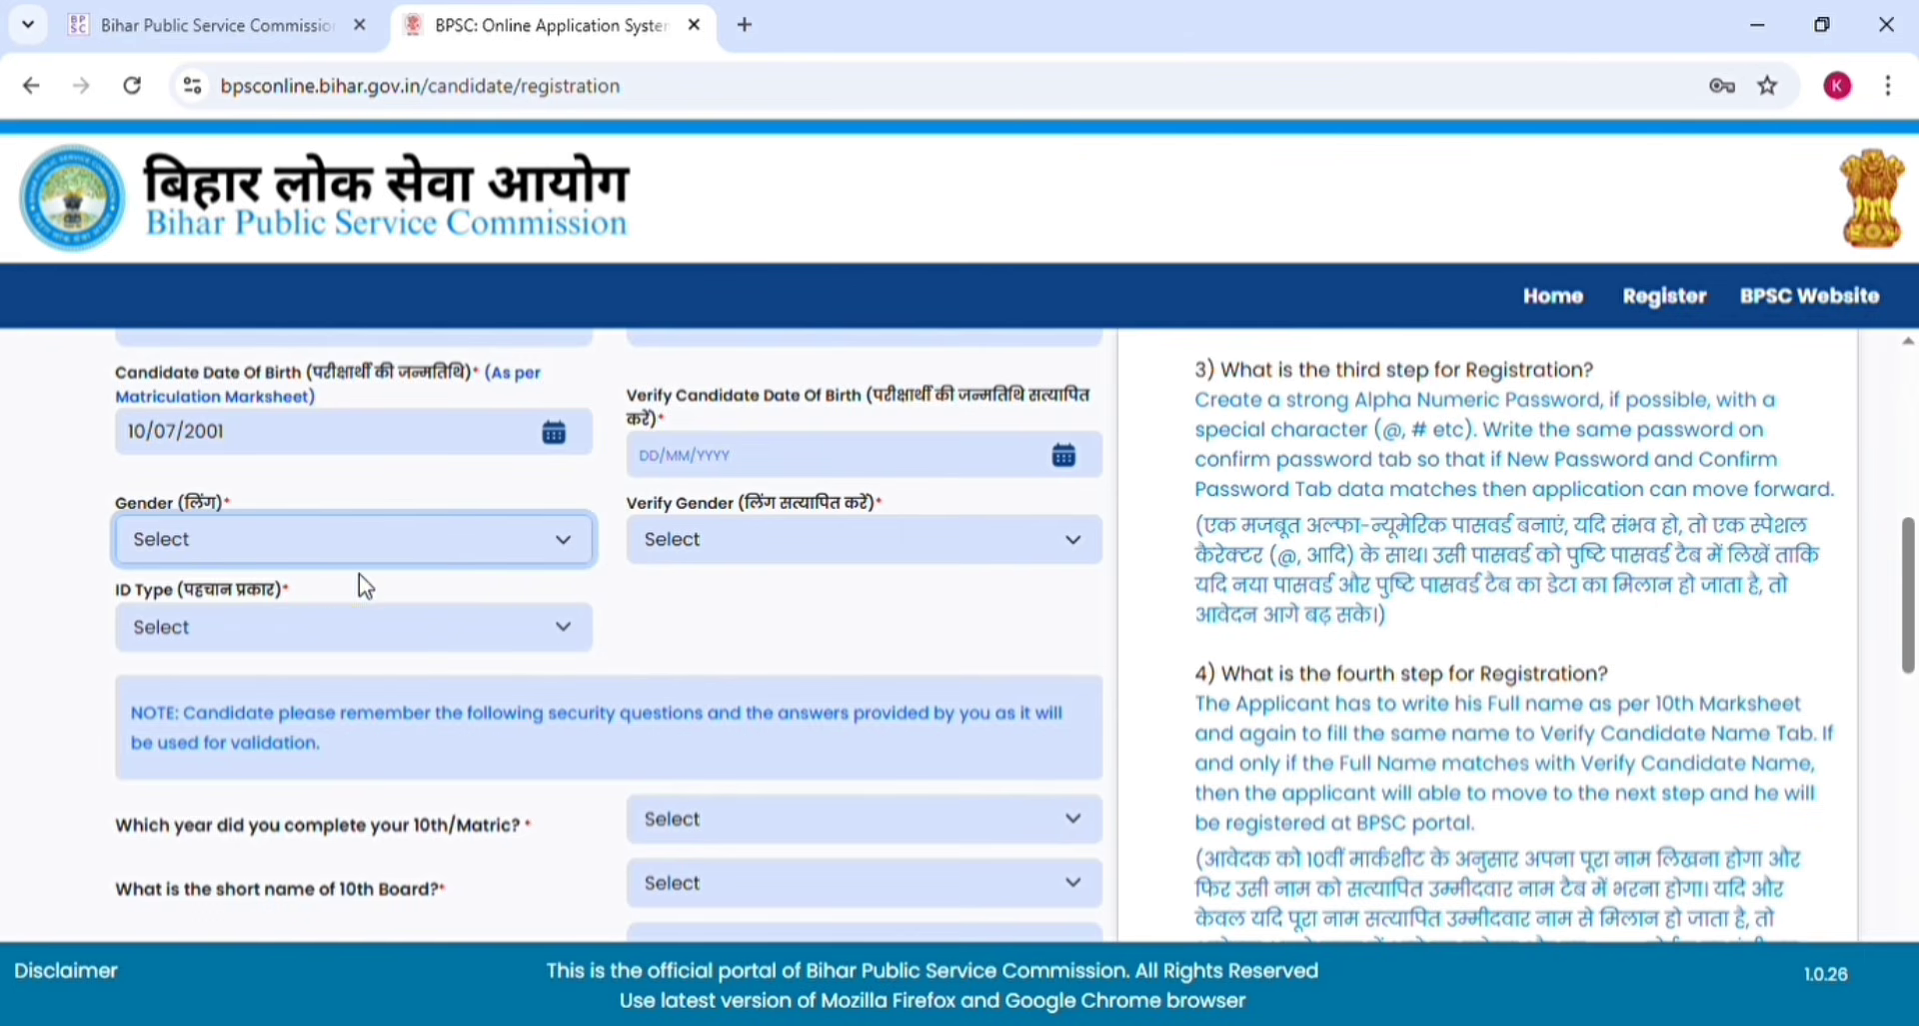
{"action": "left_click", "coordinate": [313, 614]}
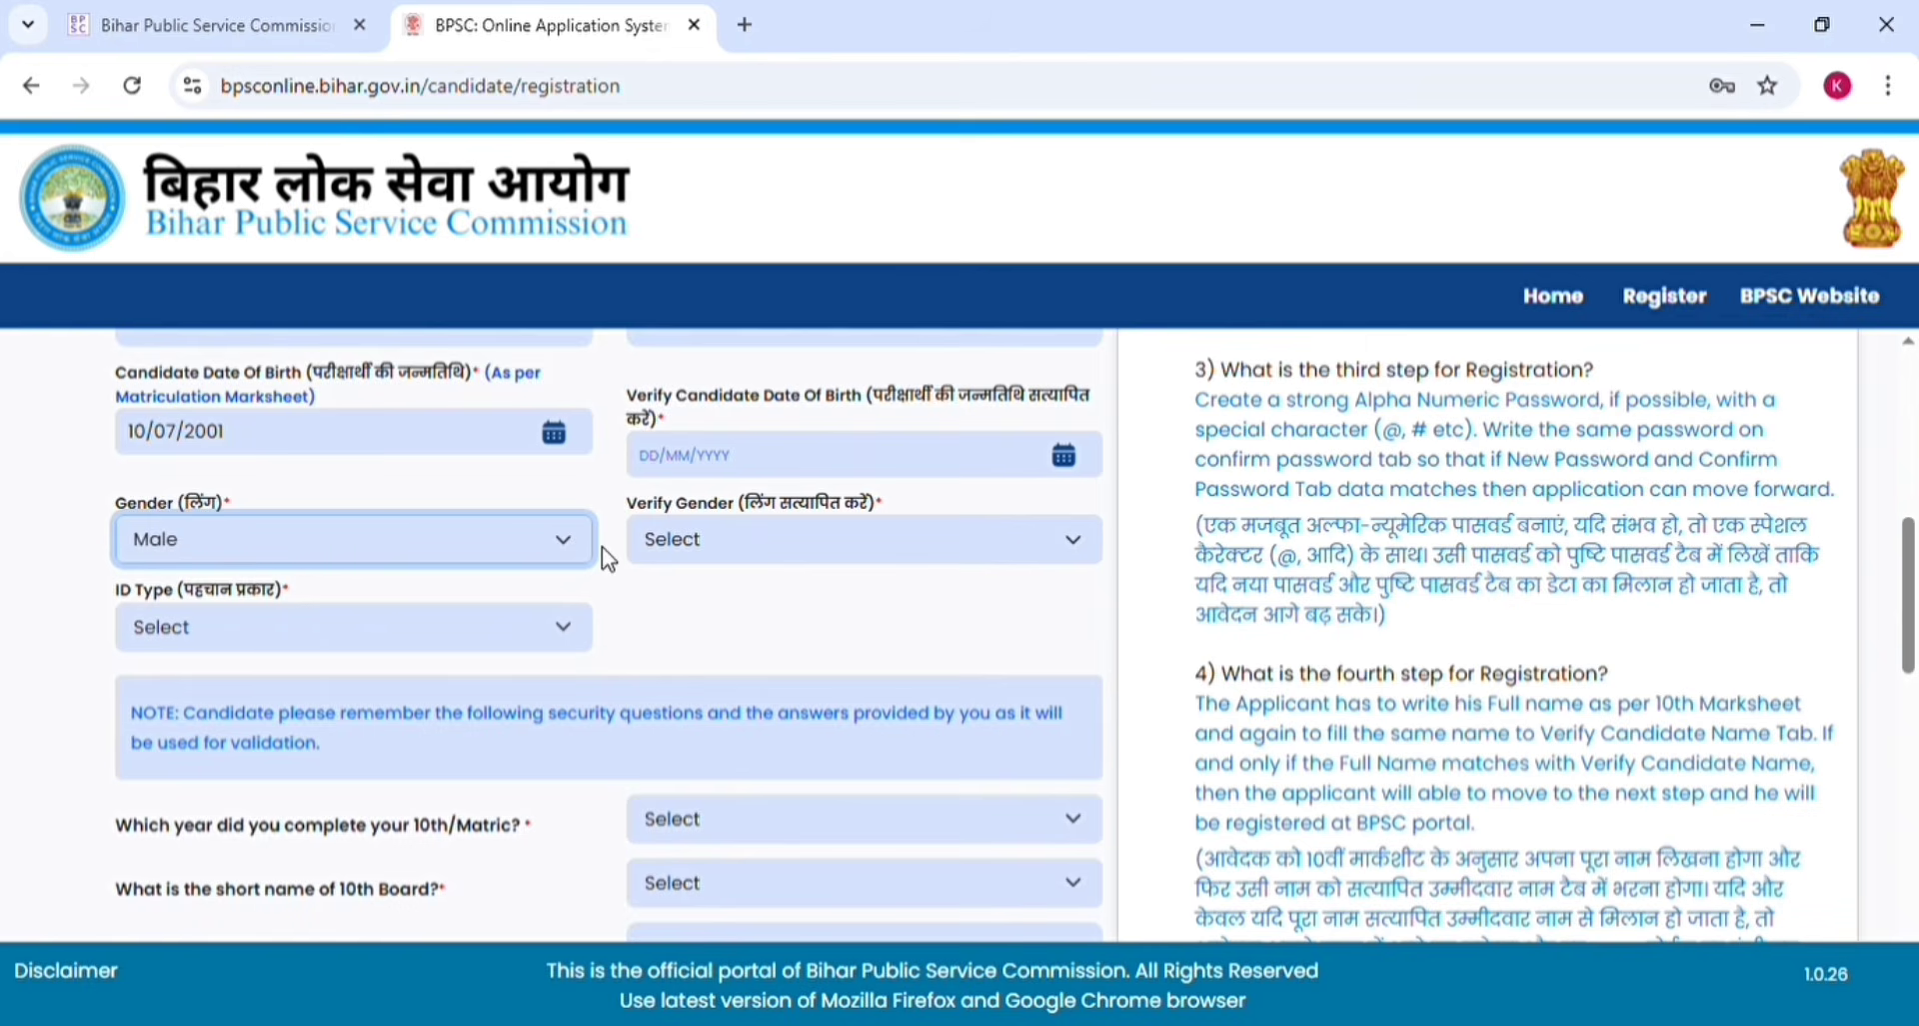
{"action": "left_click", "coordinate": [660, 551]}
{"action": "left_click", "coordinate": [672, 630]}
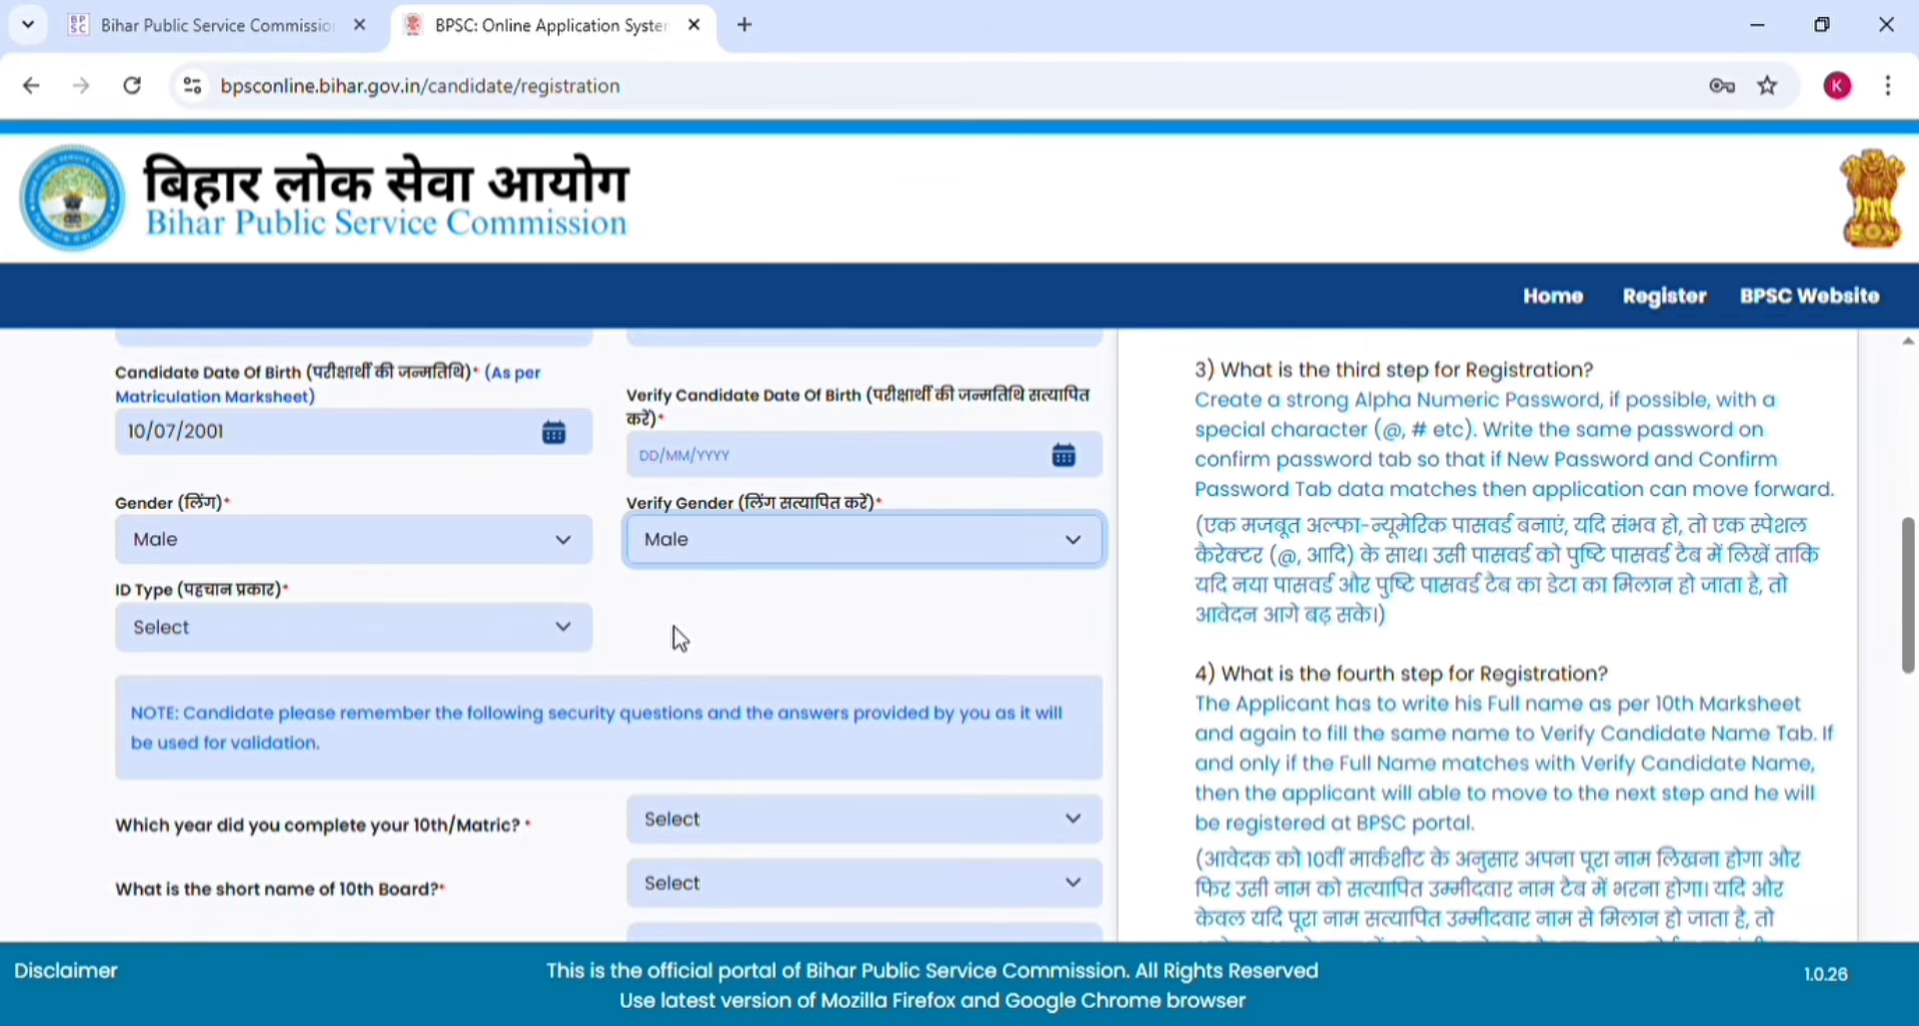
{"action": "left_click", "coordinate": [300, 630]}
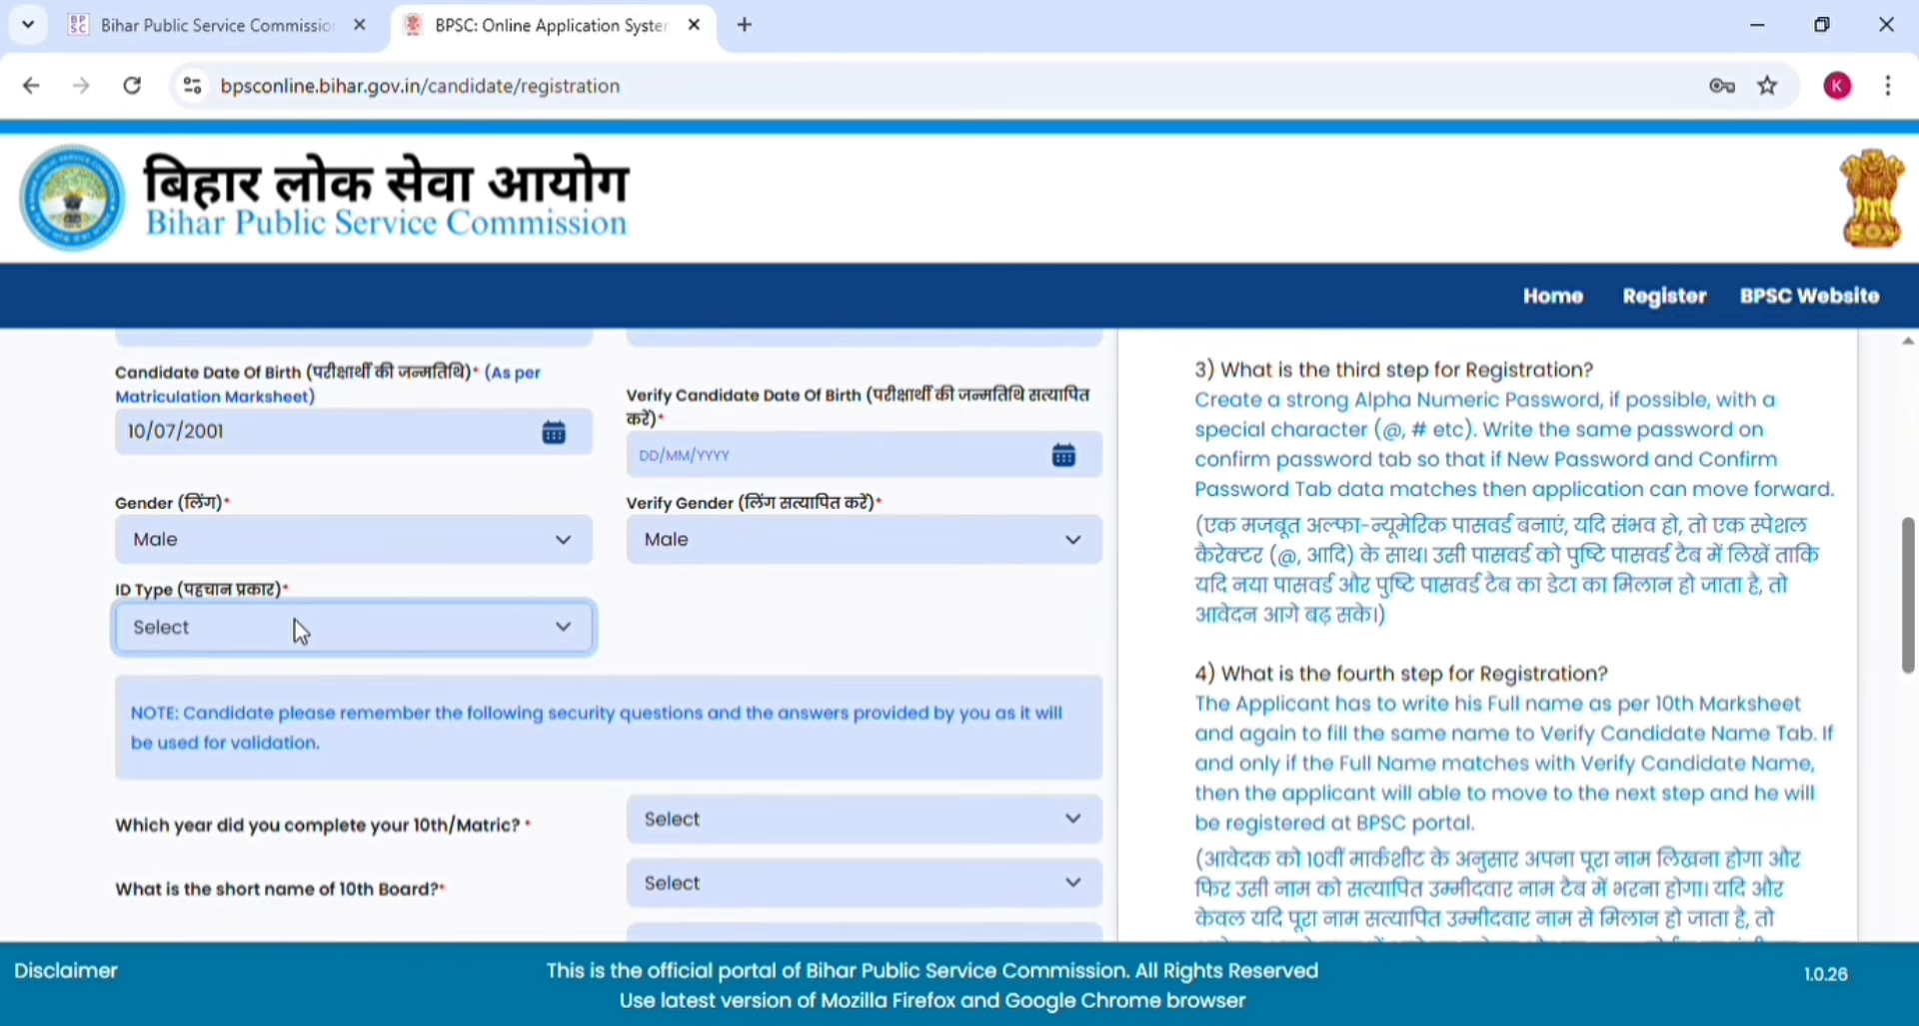
{"action": "left_click", "coordinate": [274, 718]}
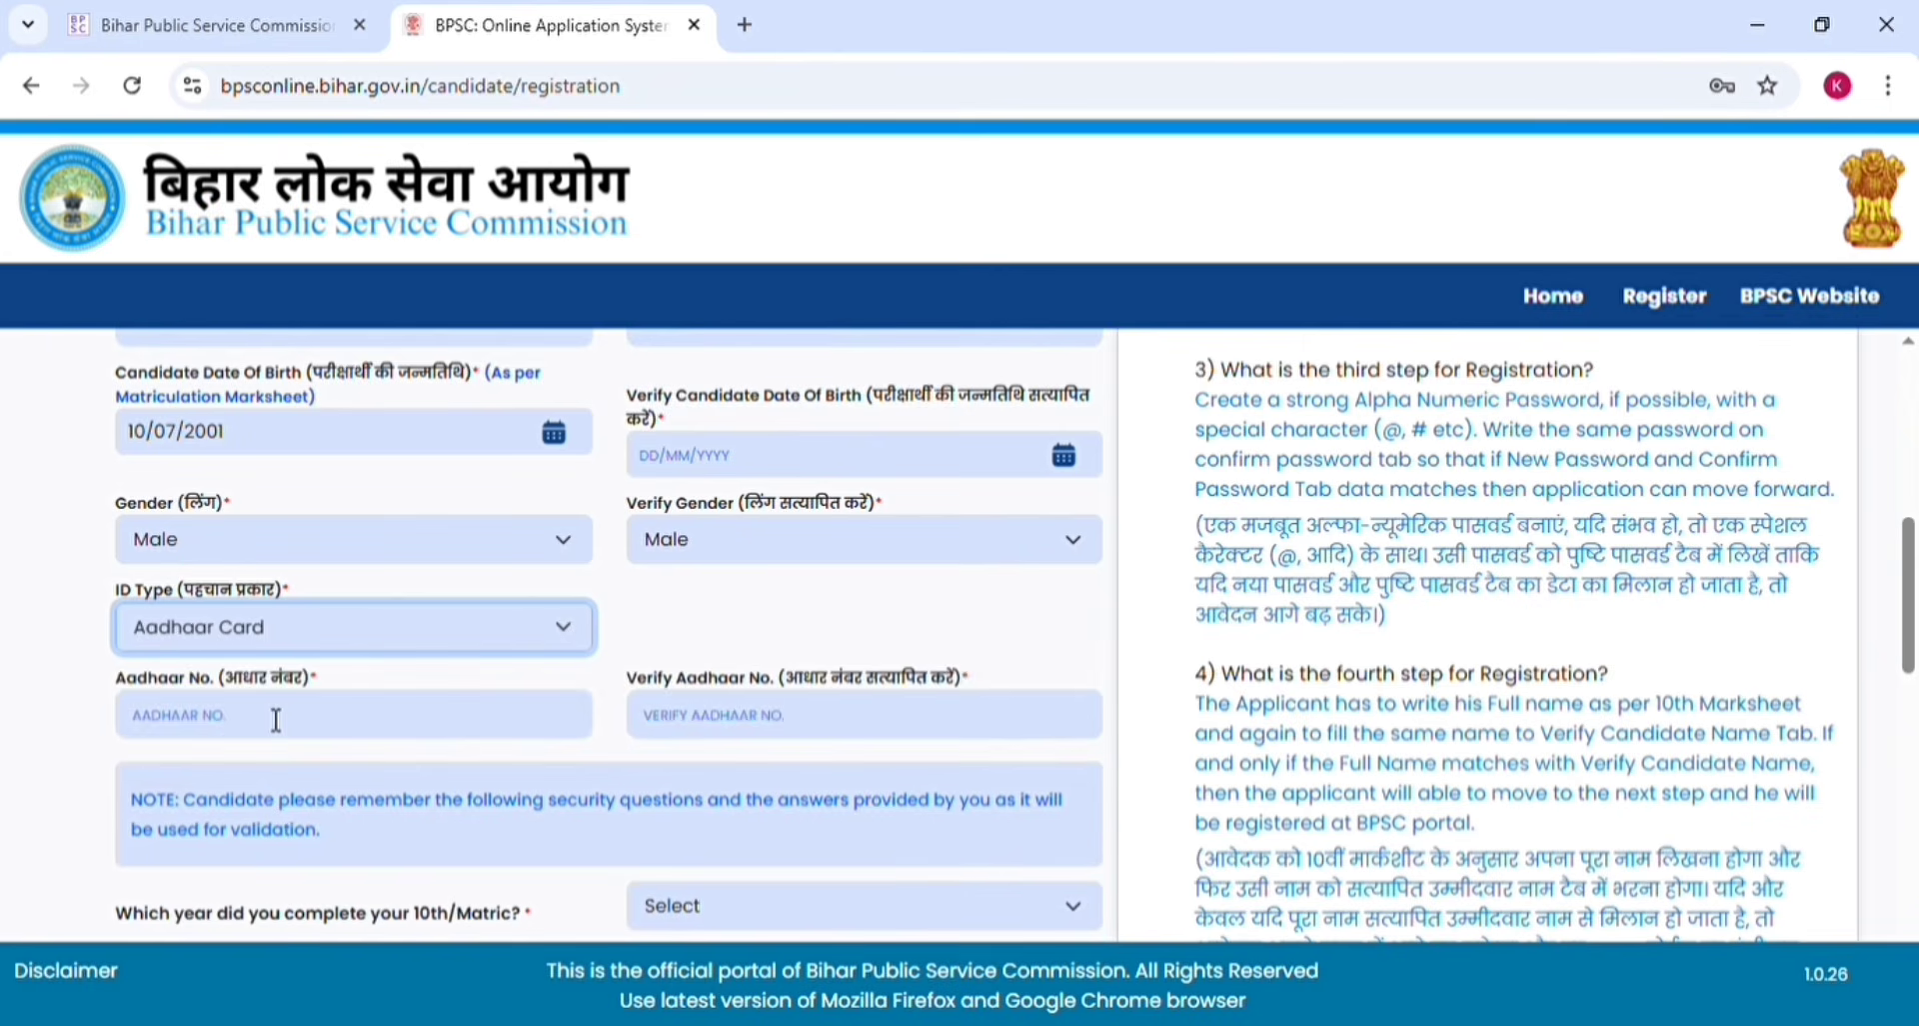
{"action": "left_click", "coordinate": [715, 463]}
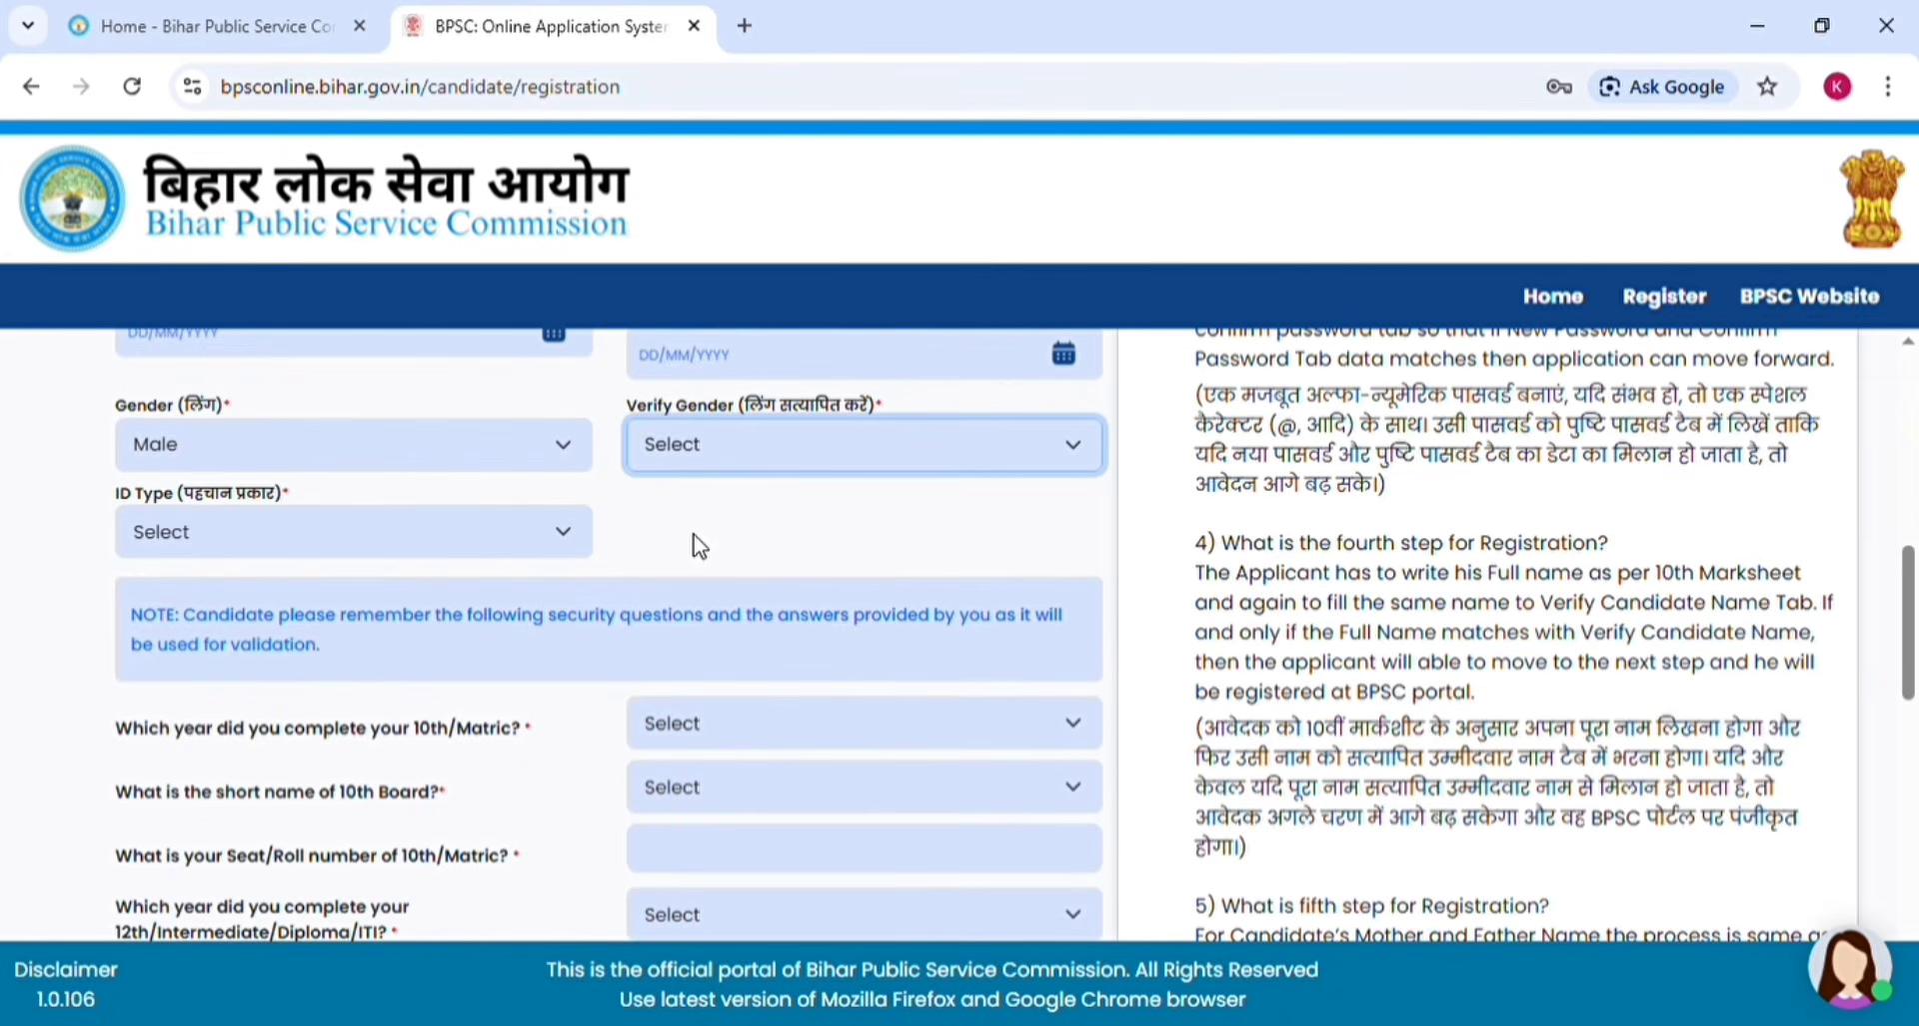
{"action": "left_click", "coordinate": [694, 545]}
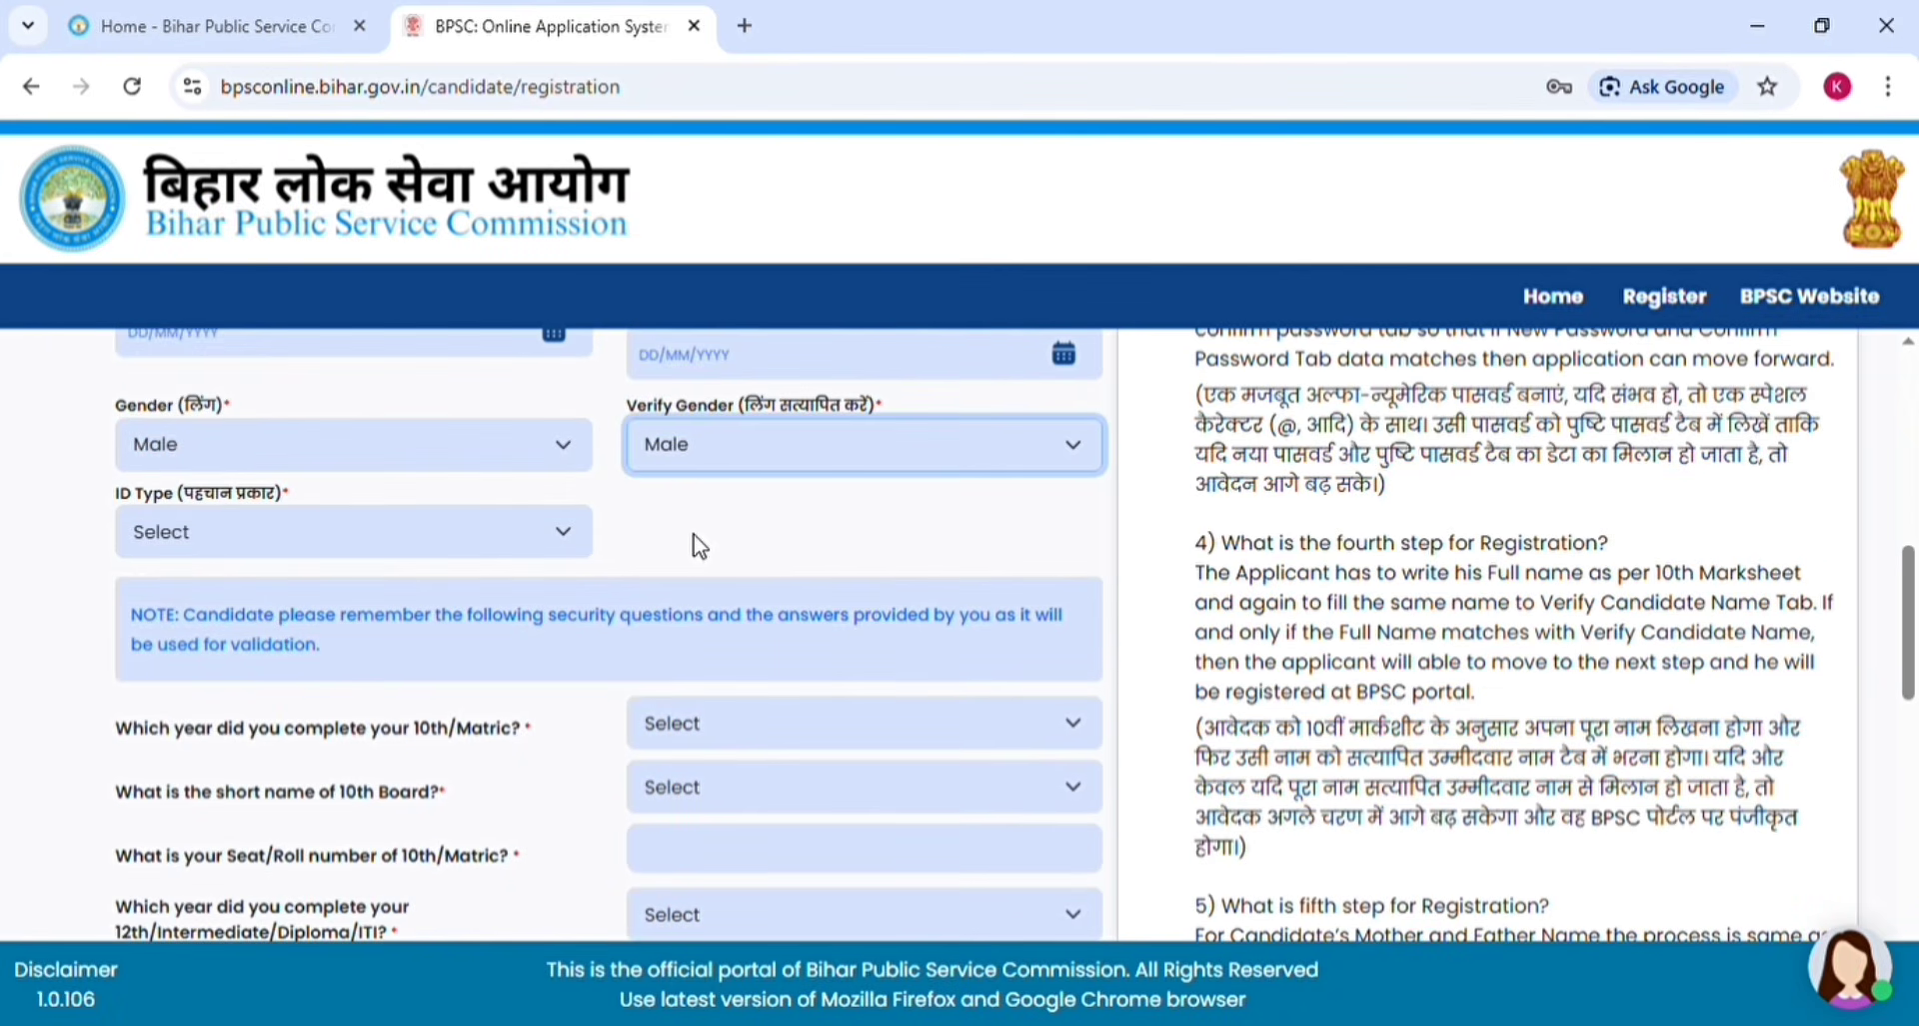
Step: Try Pan Card and Driving Licence as ID type, dismissing the biometric fee notes, then settle on Aadhaar Card
{"action": "left_click", "coordinate": [486, 544]}
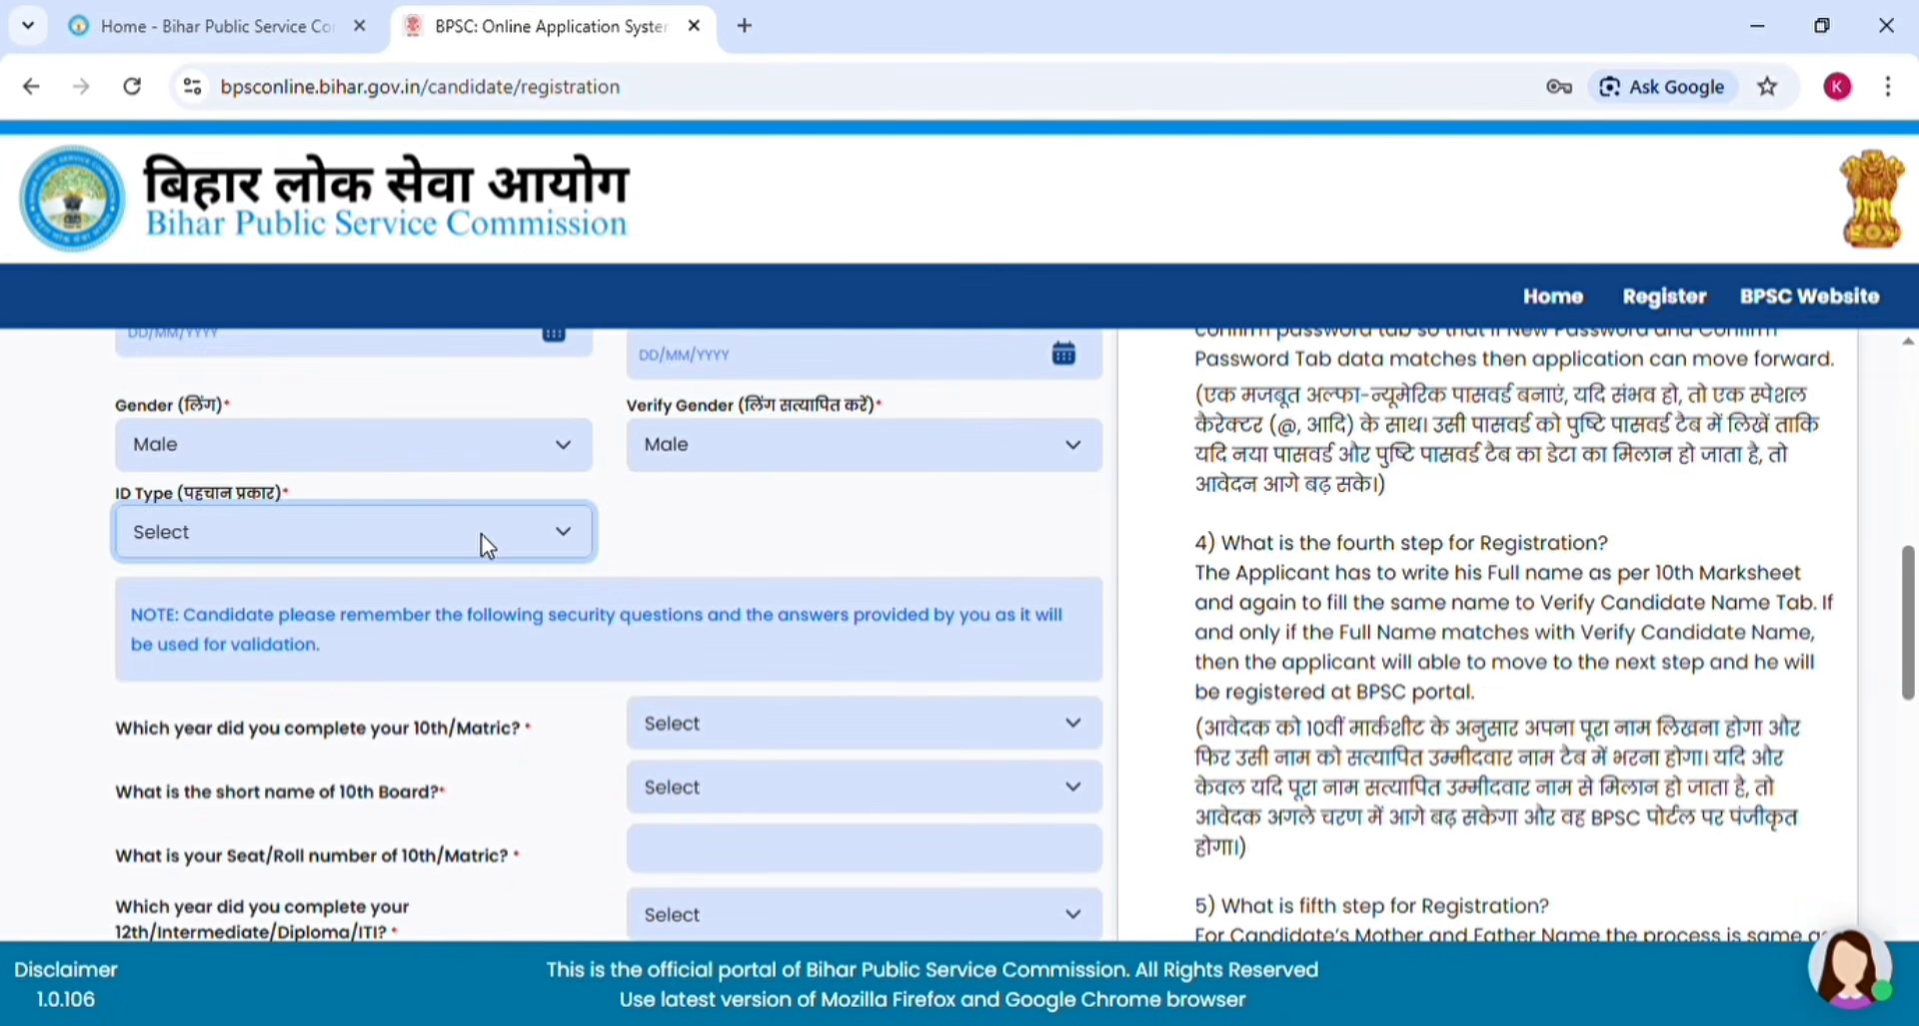
{"action": "left_click", "coordinate": [392, 638]}
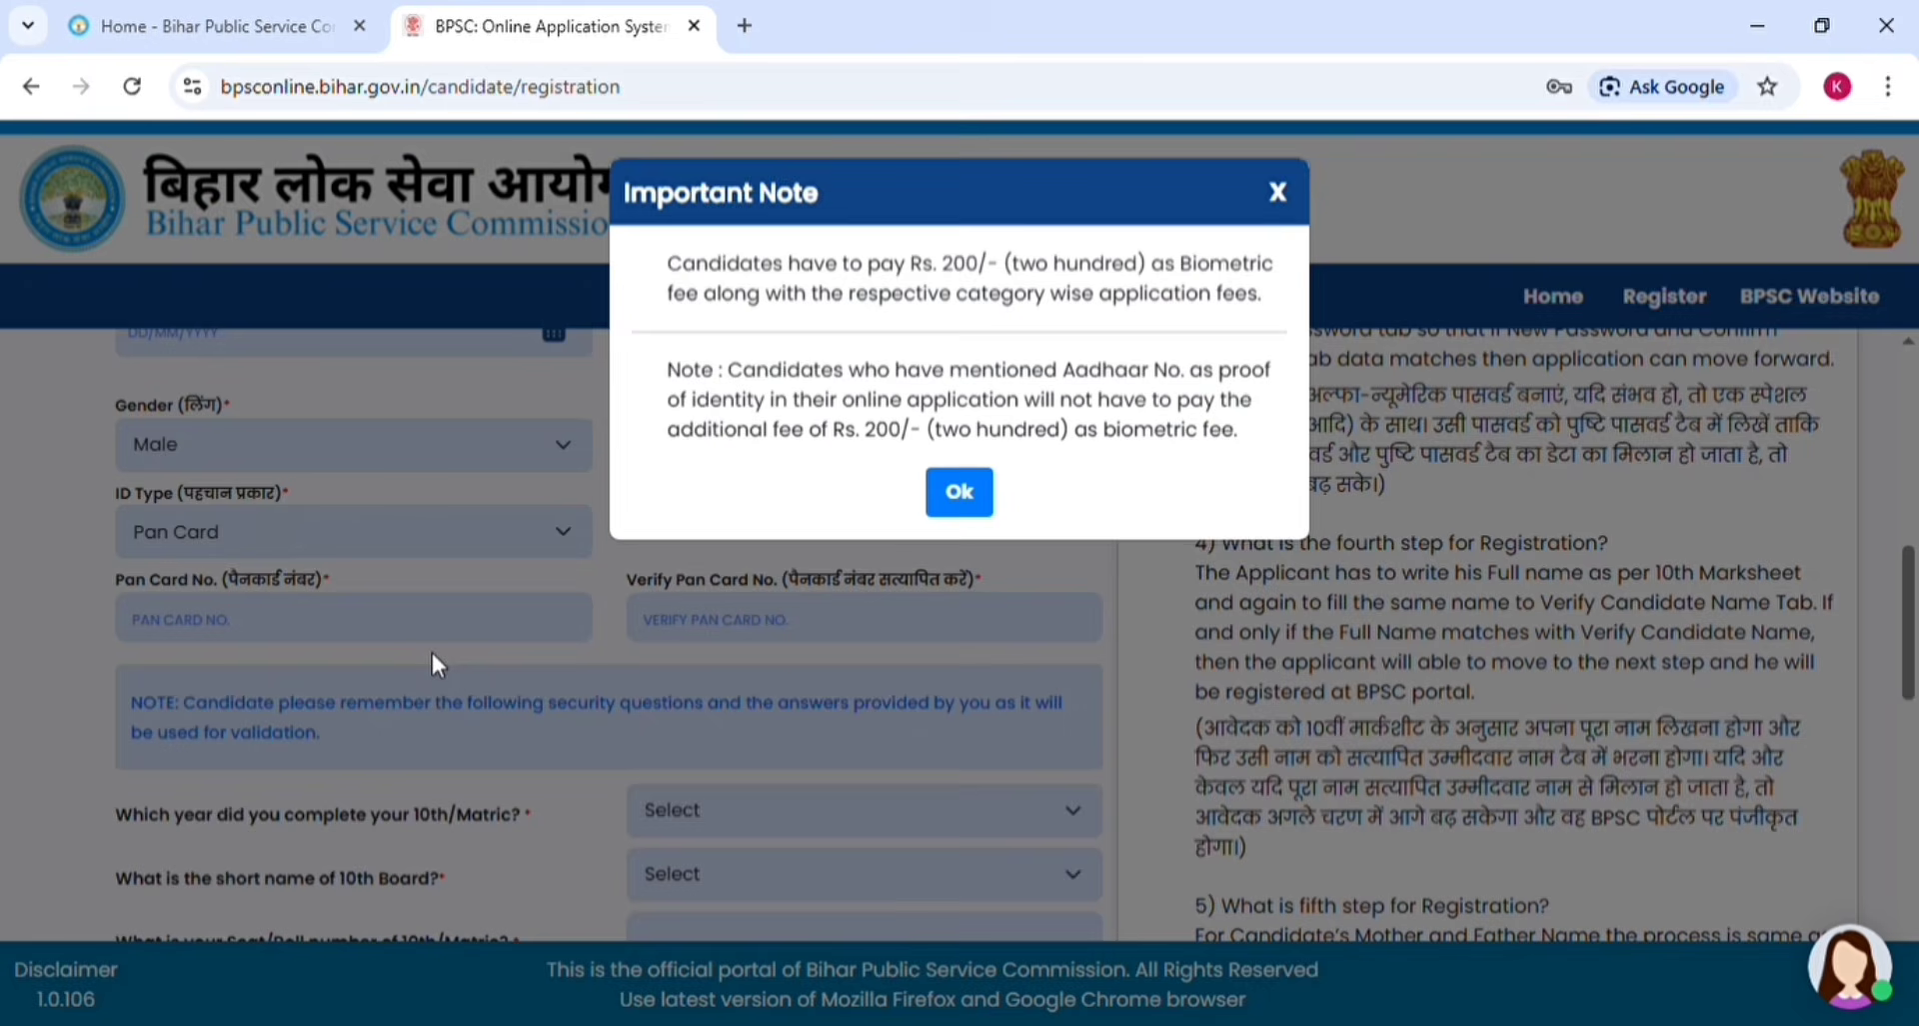
{"action": "key", "text": "Down"}
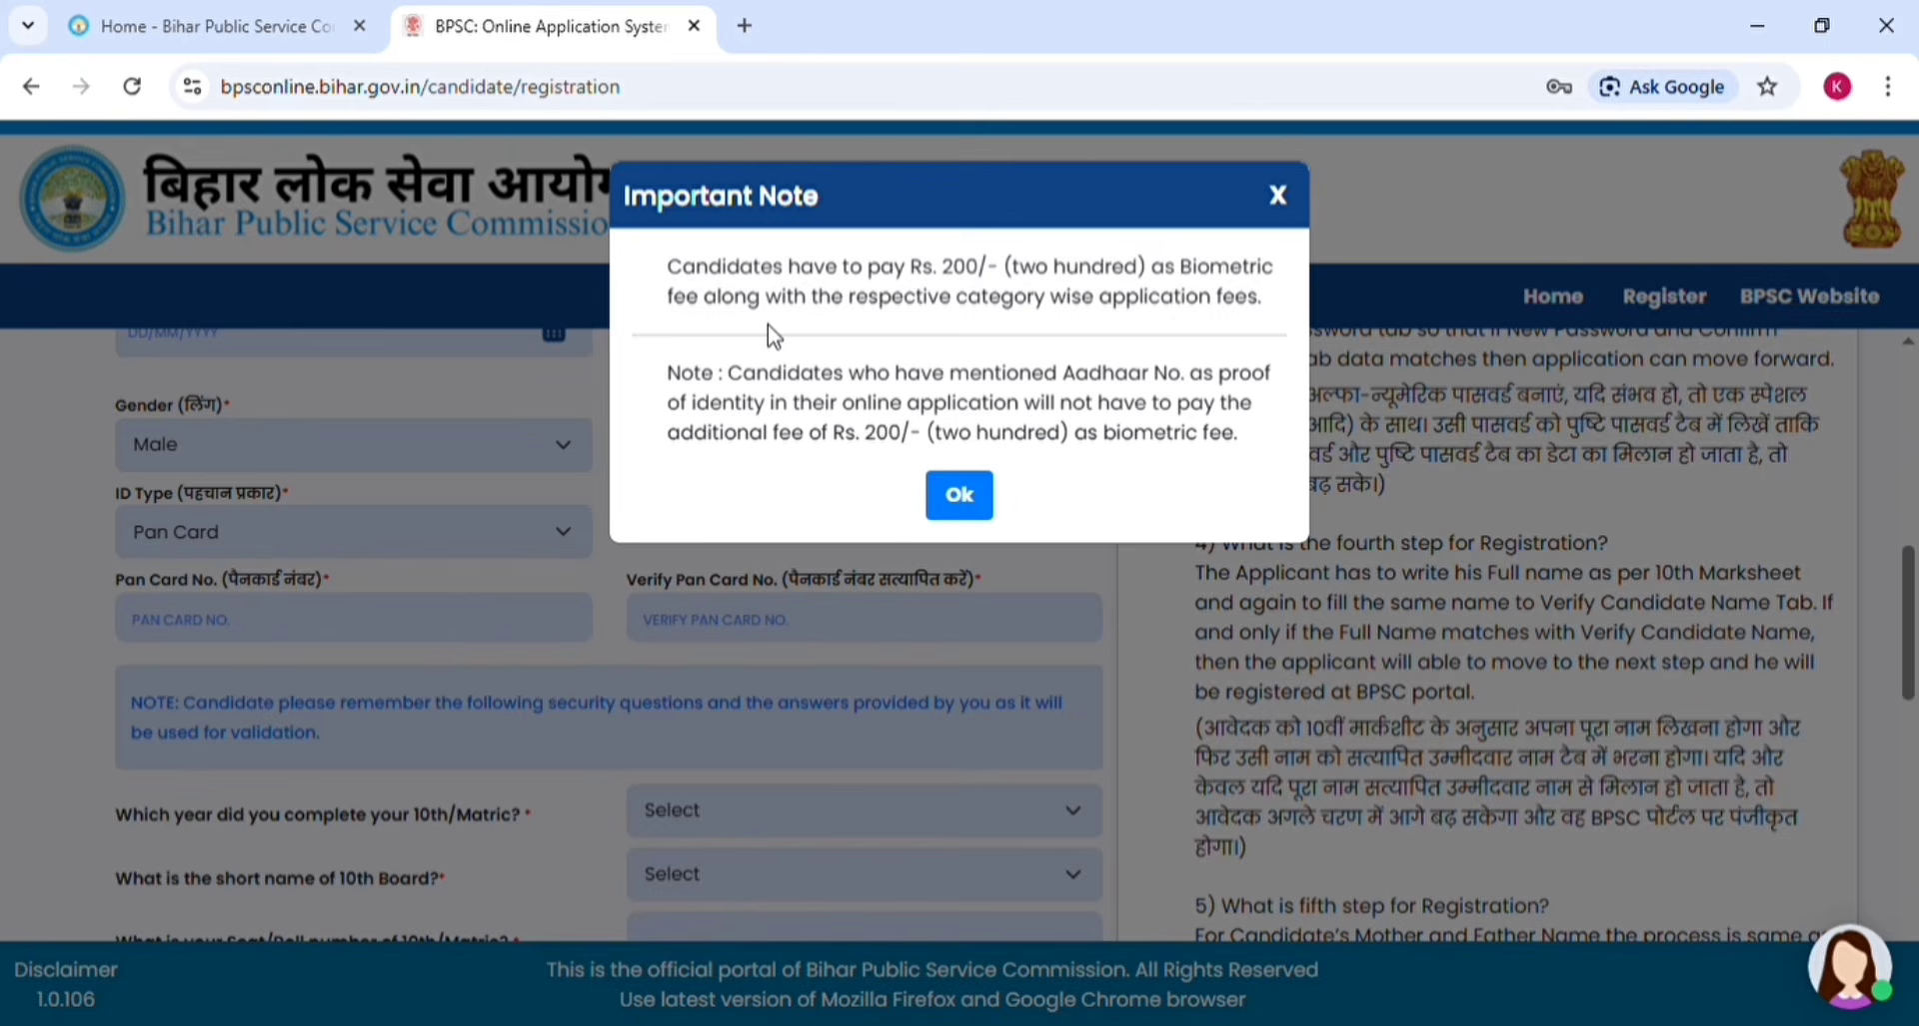
{"action": "left_click", "coordinate": [961, 495]}
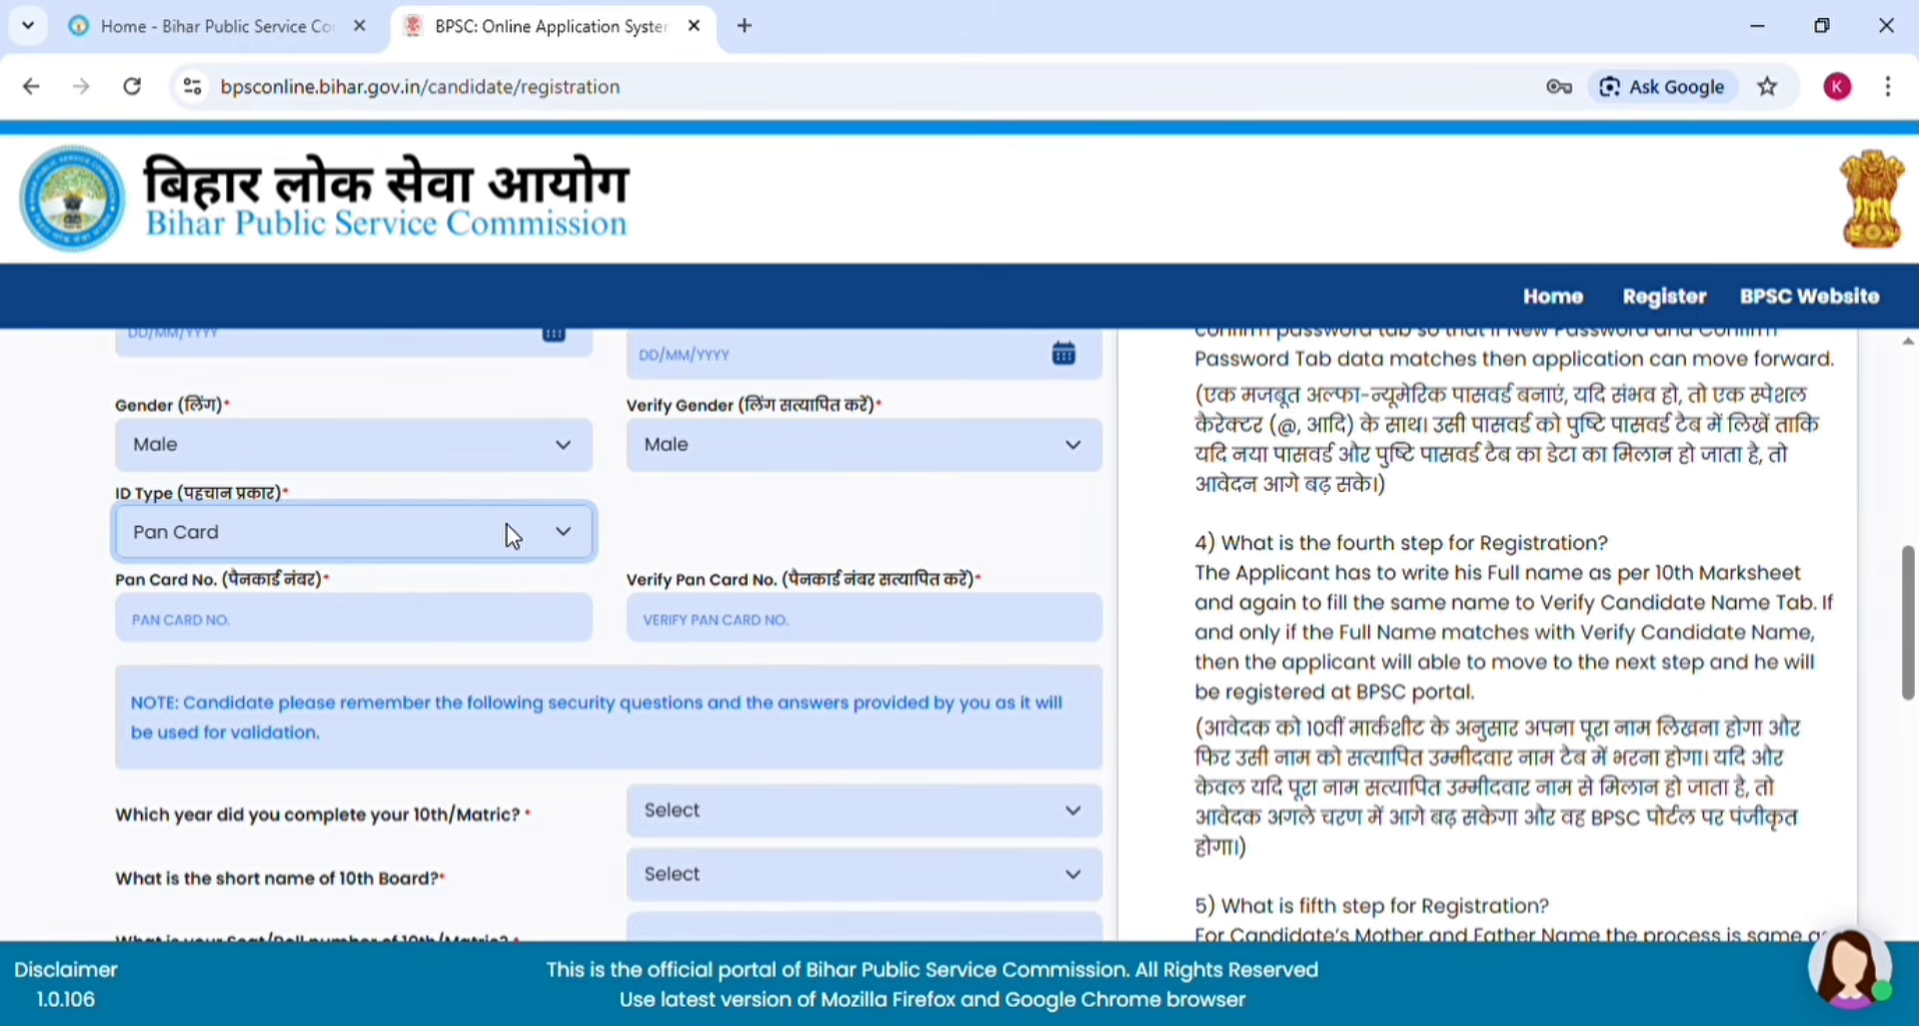
{"action": "left_click", "coordinate": [394, 712]}
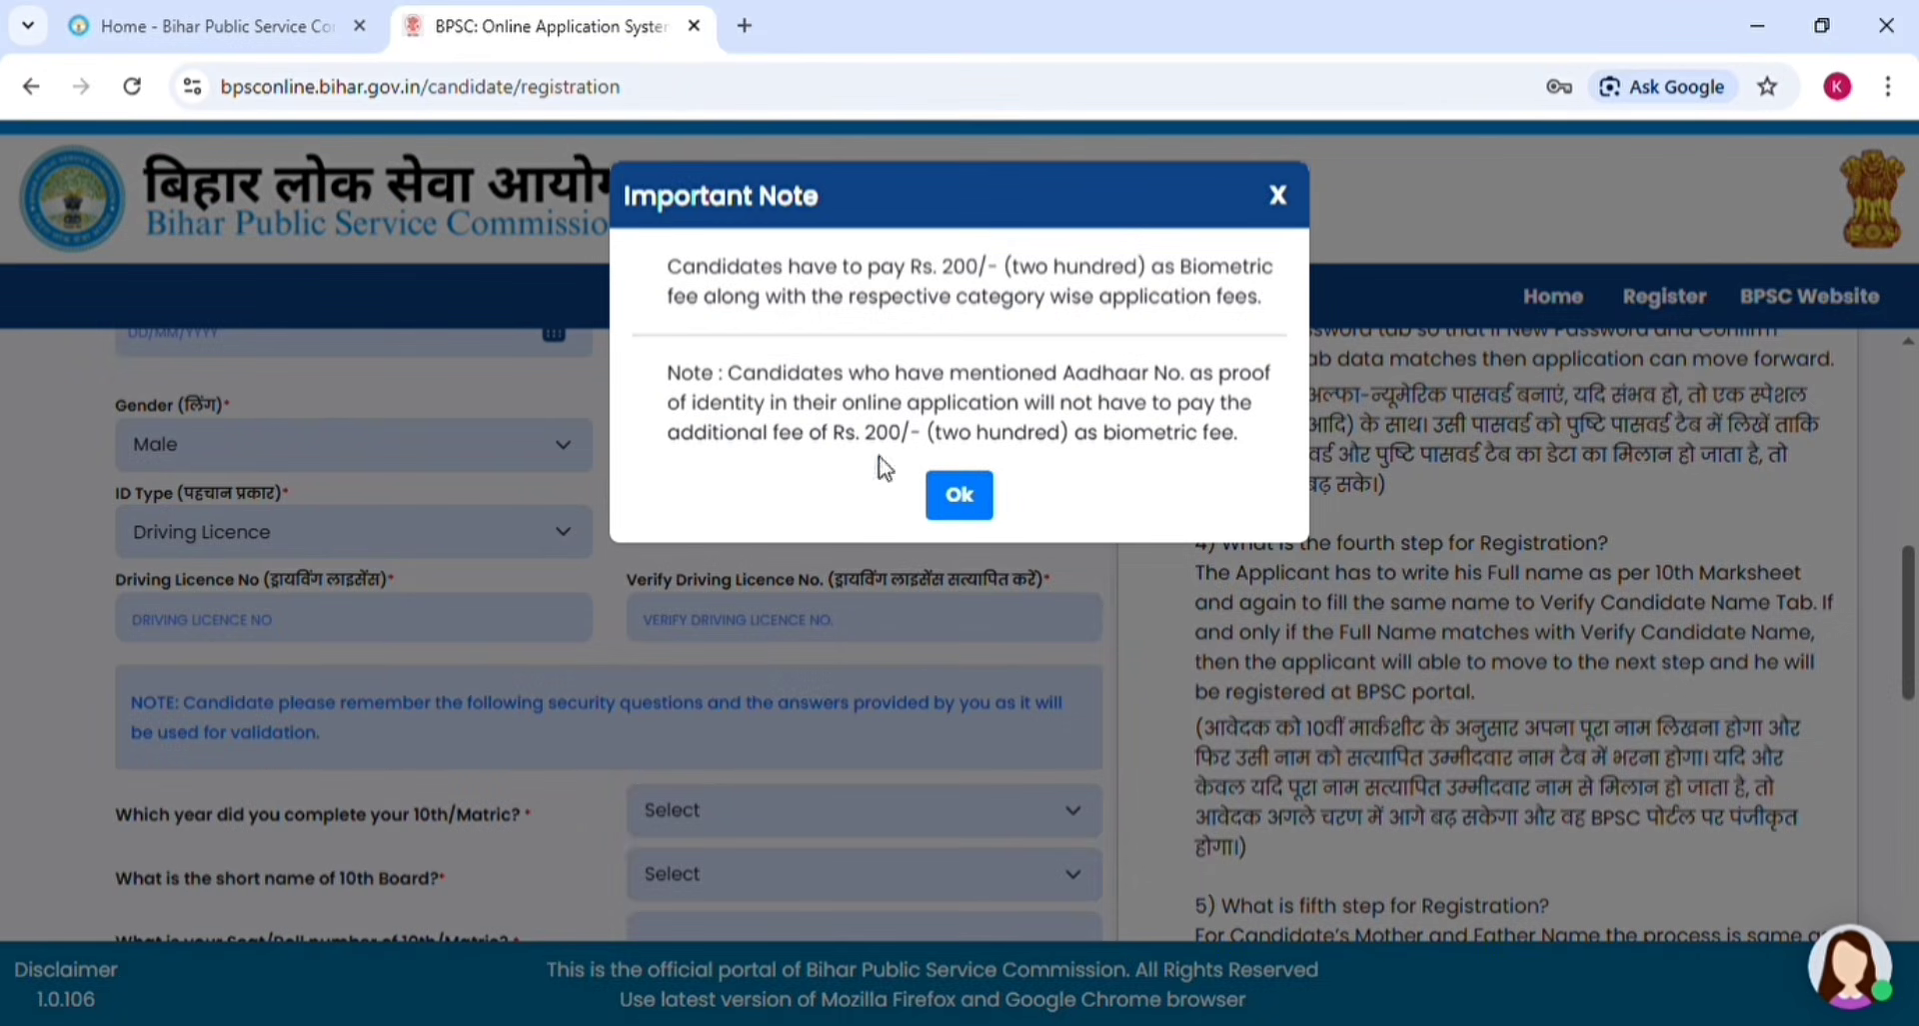
{"action": "left_click", "coordinate": [960, 496]}
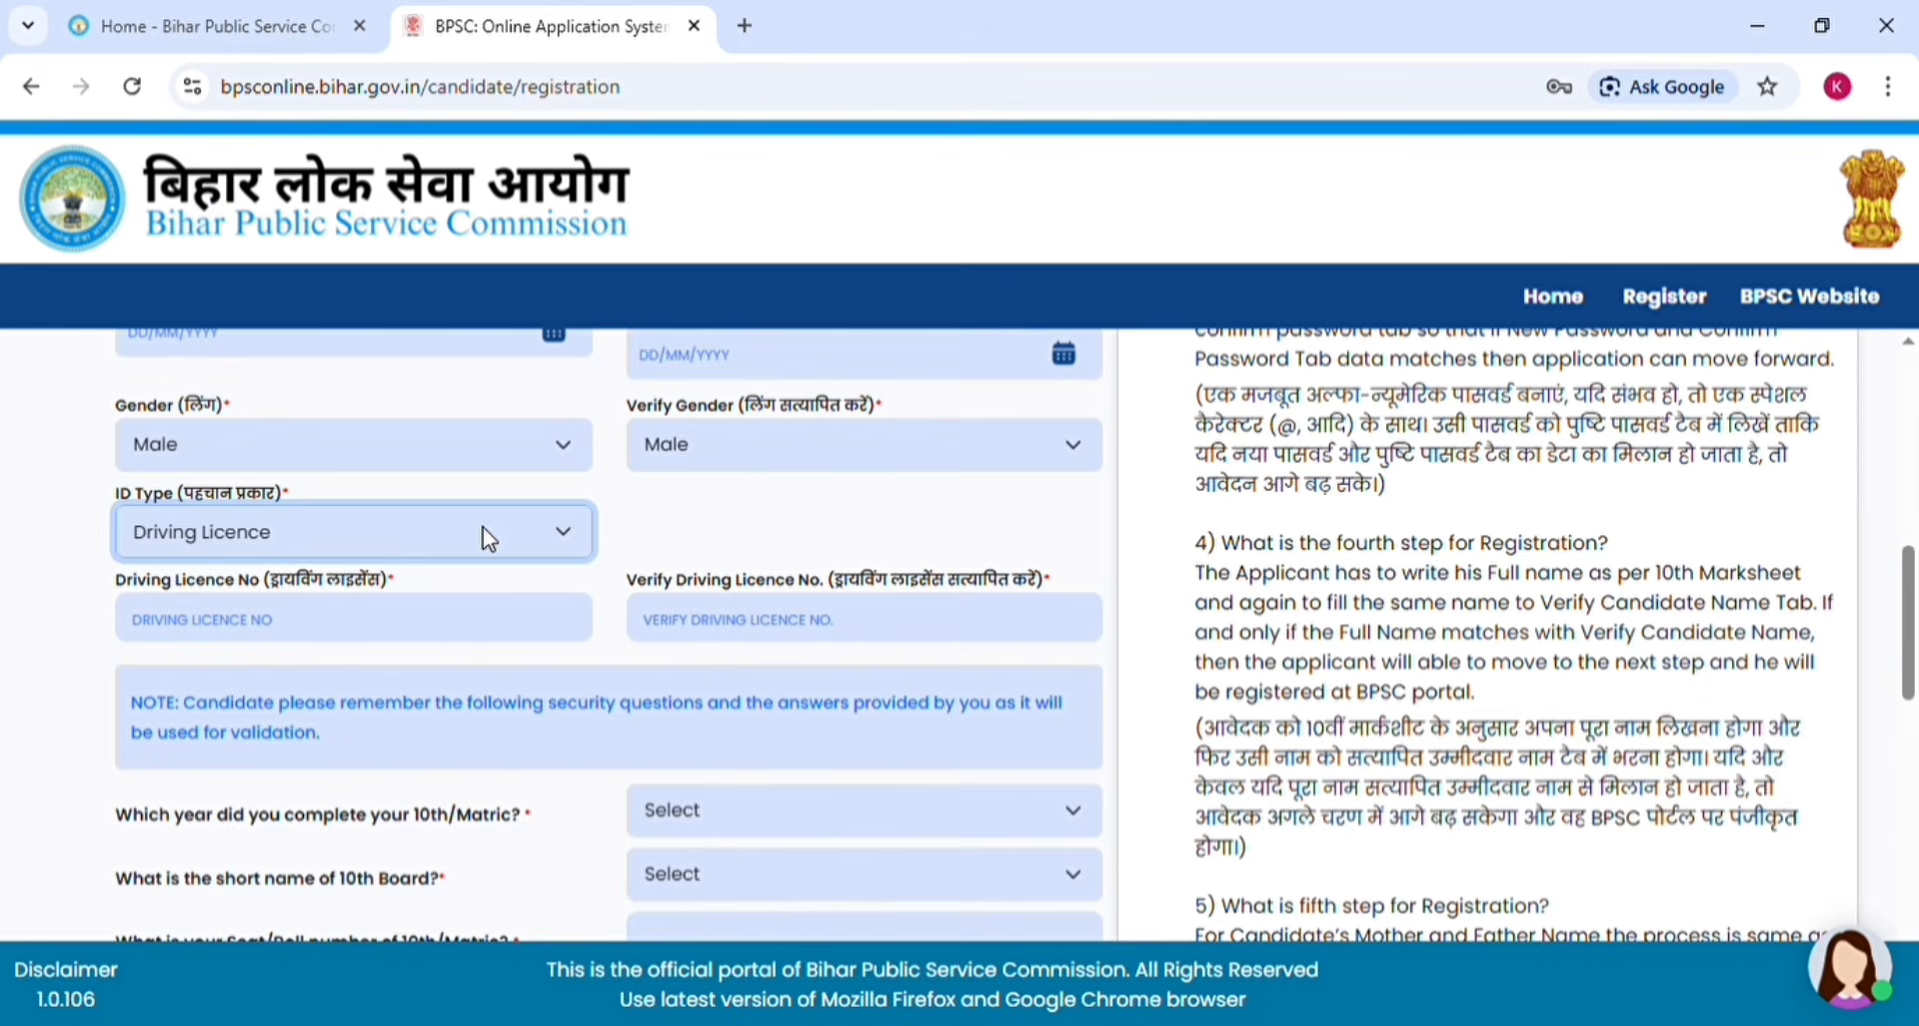
{"action": "left_click", "coordinate": [422, 624]}
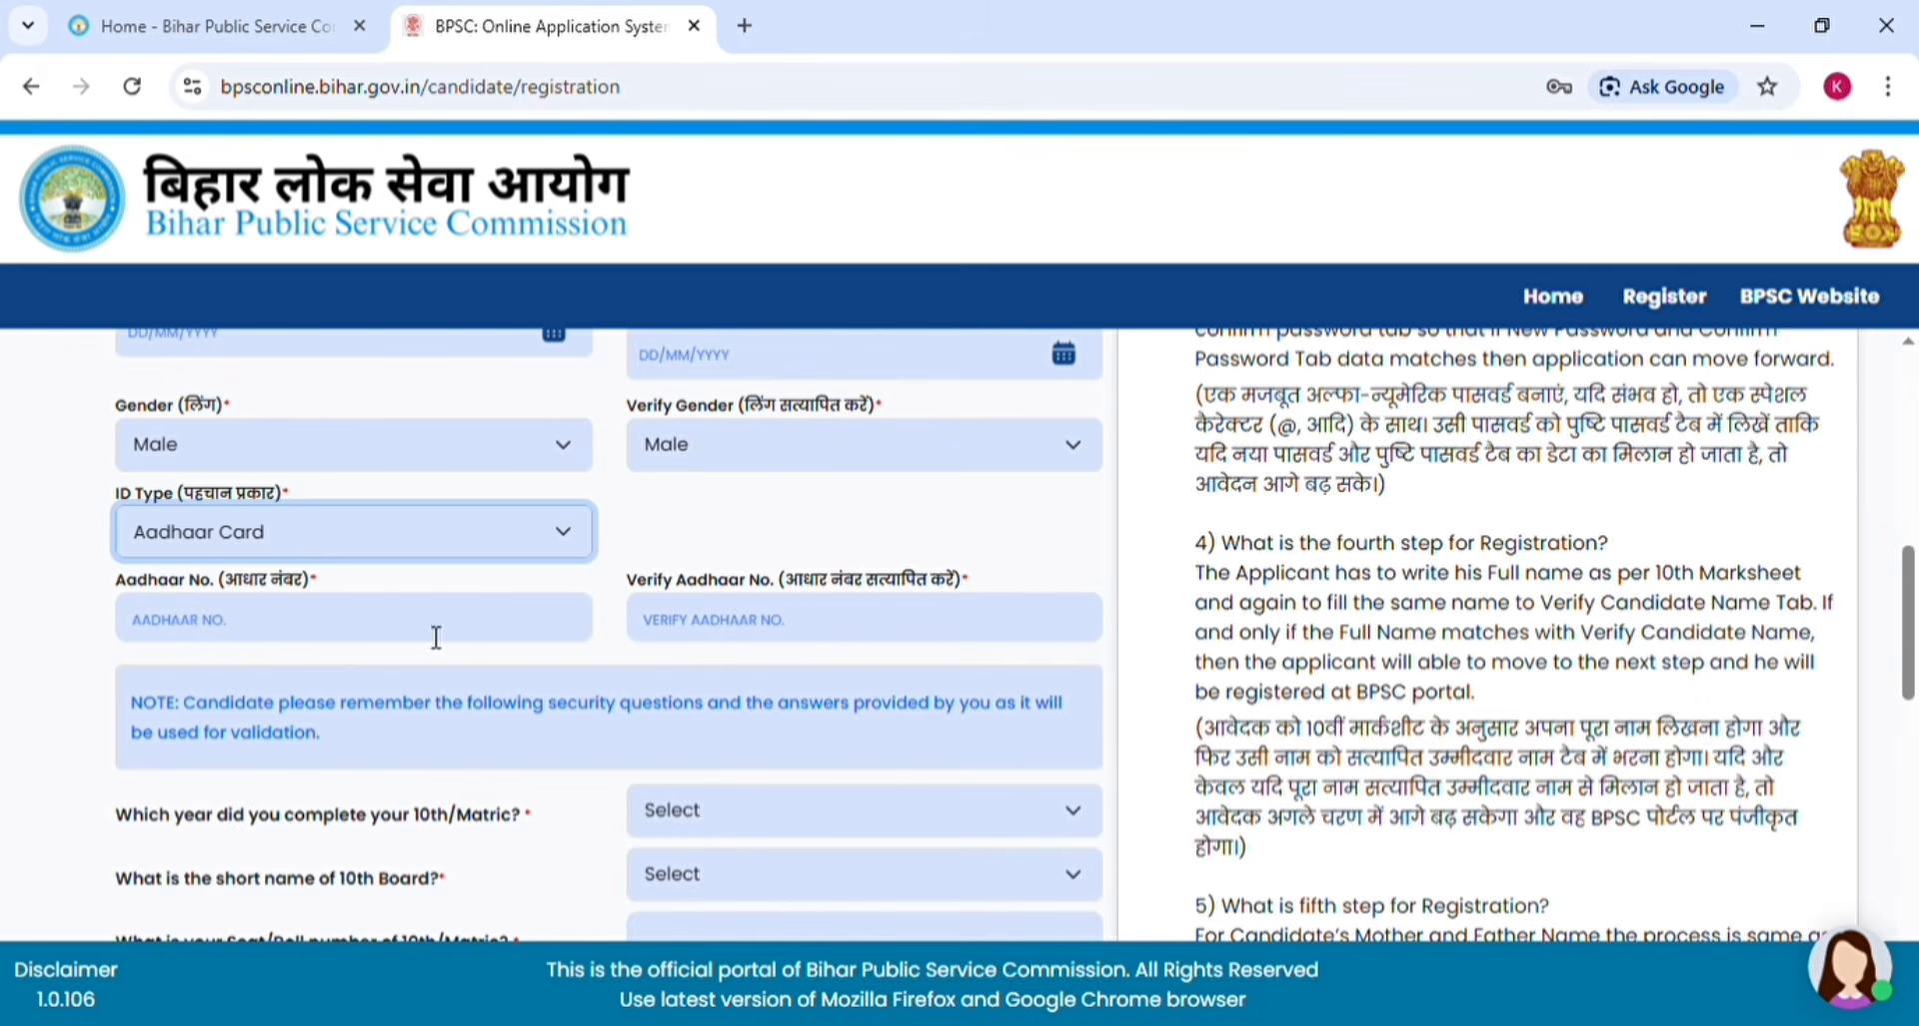
{"action": "left_click", "coordinate": [920, 495]}
Step: Choose 2017 as the 10th completion year and B.S.E.B. as the 10th board
{"action": "scroll", "coordinate": [920, 495], "scroll_direction": "down", "scroll_amount": 4}
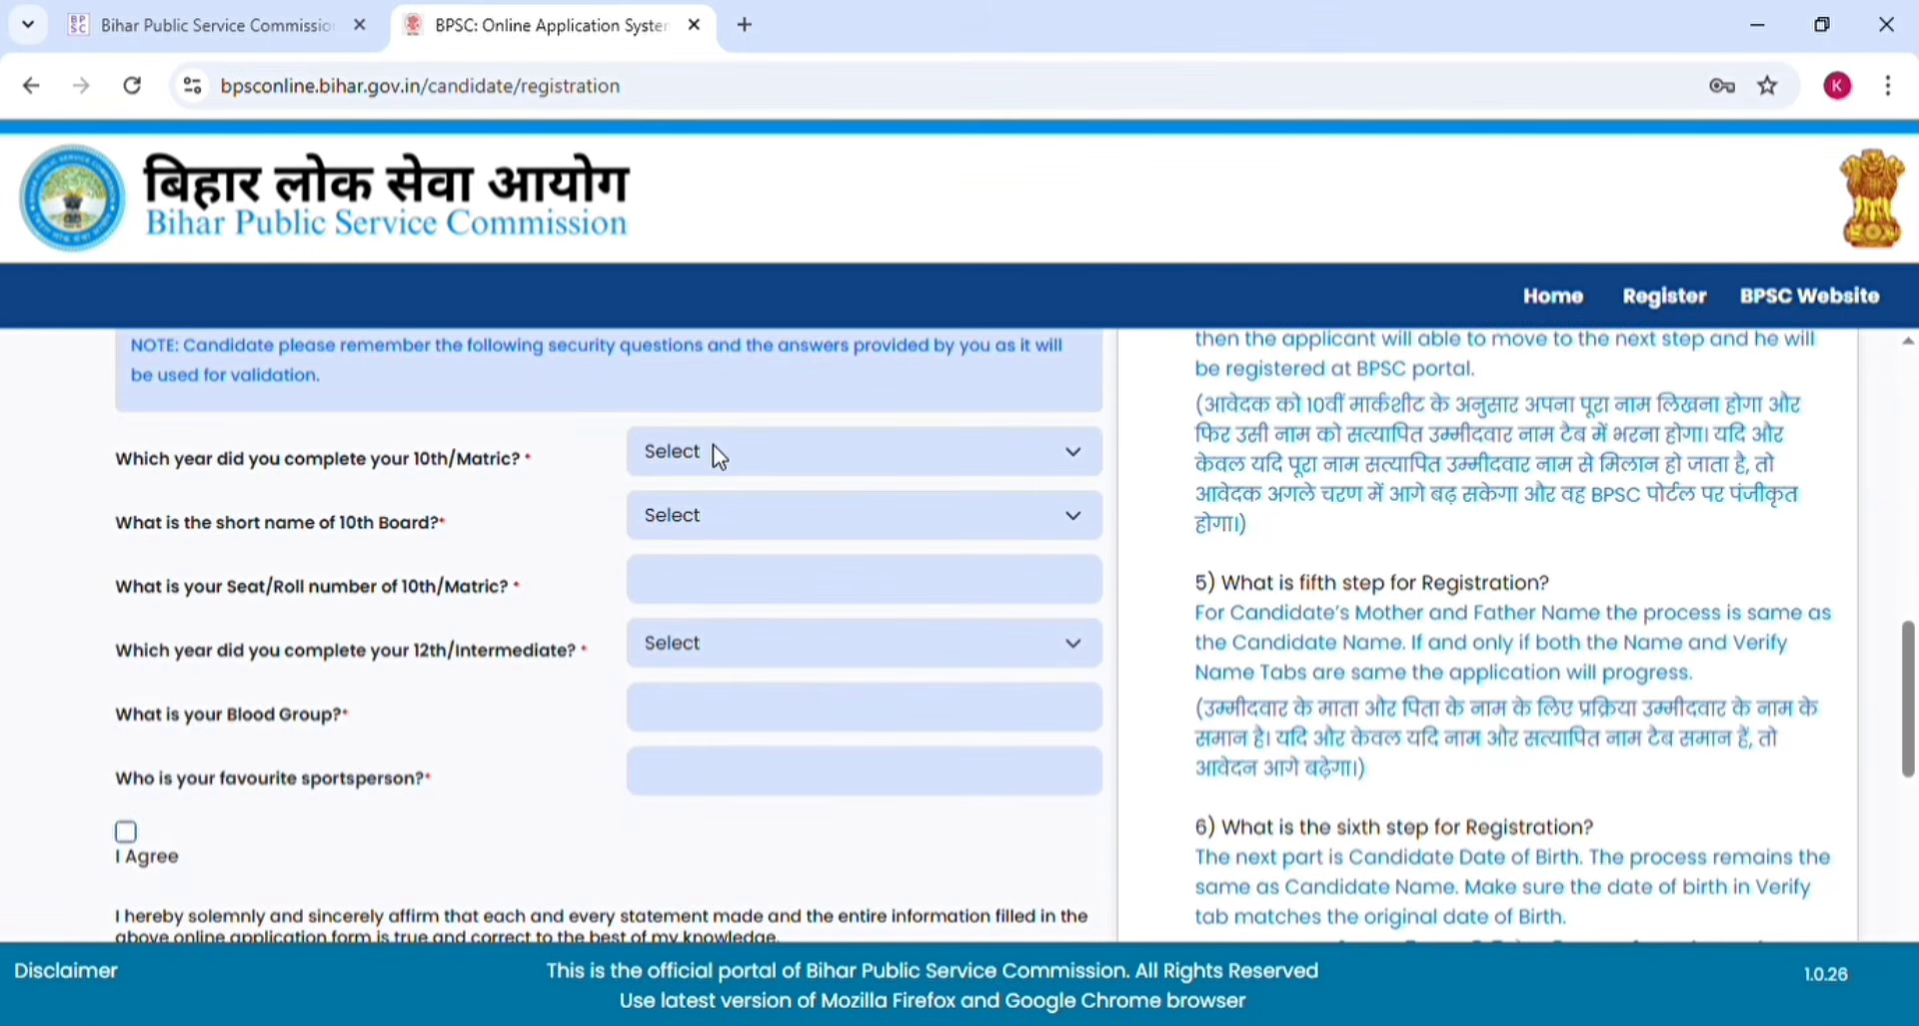
{"action": "left_click", "coordinate": [712, 450]}
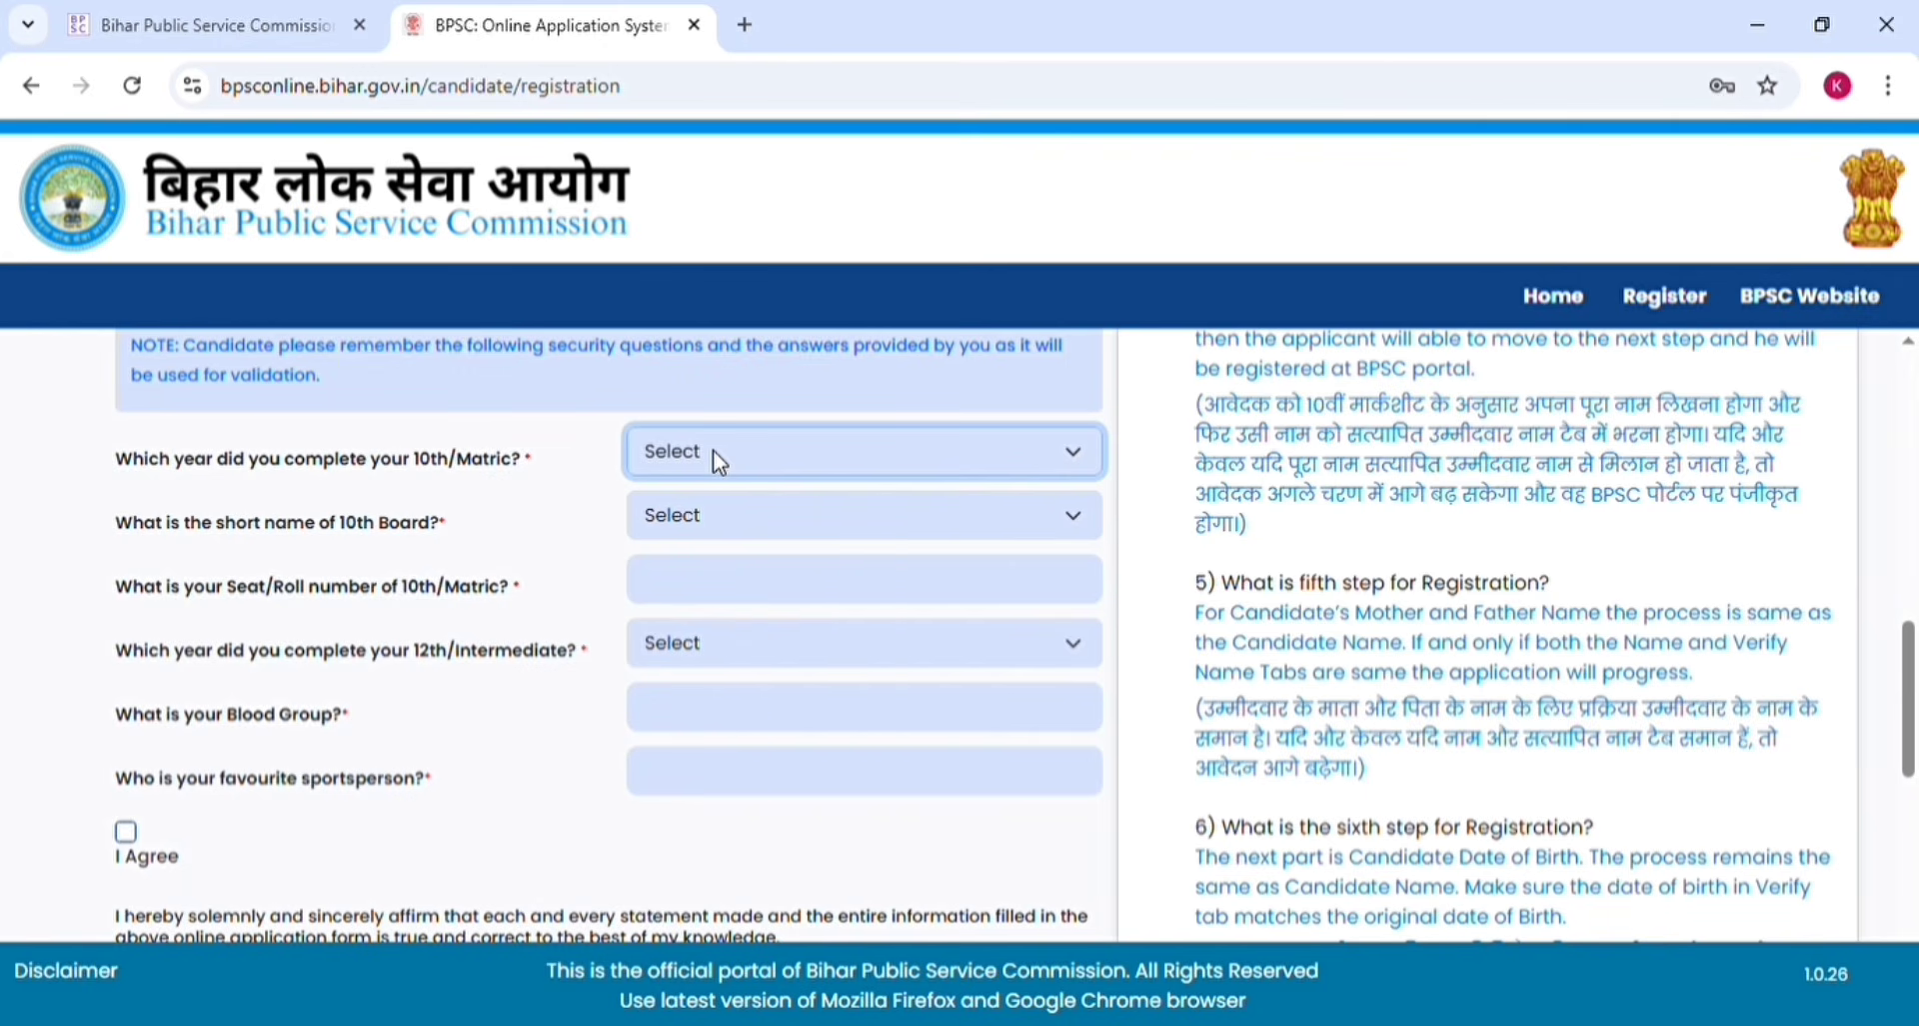
{"action": "left_click", "coordinate": [693, 512]}
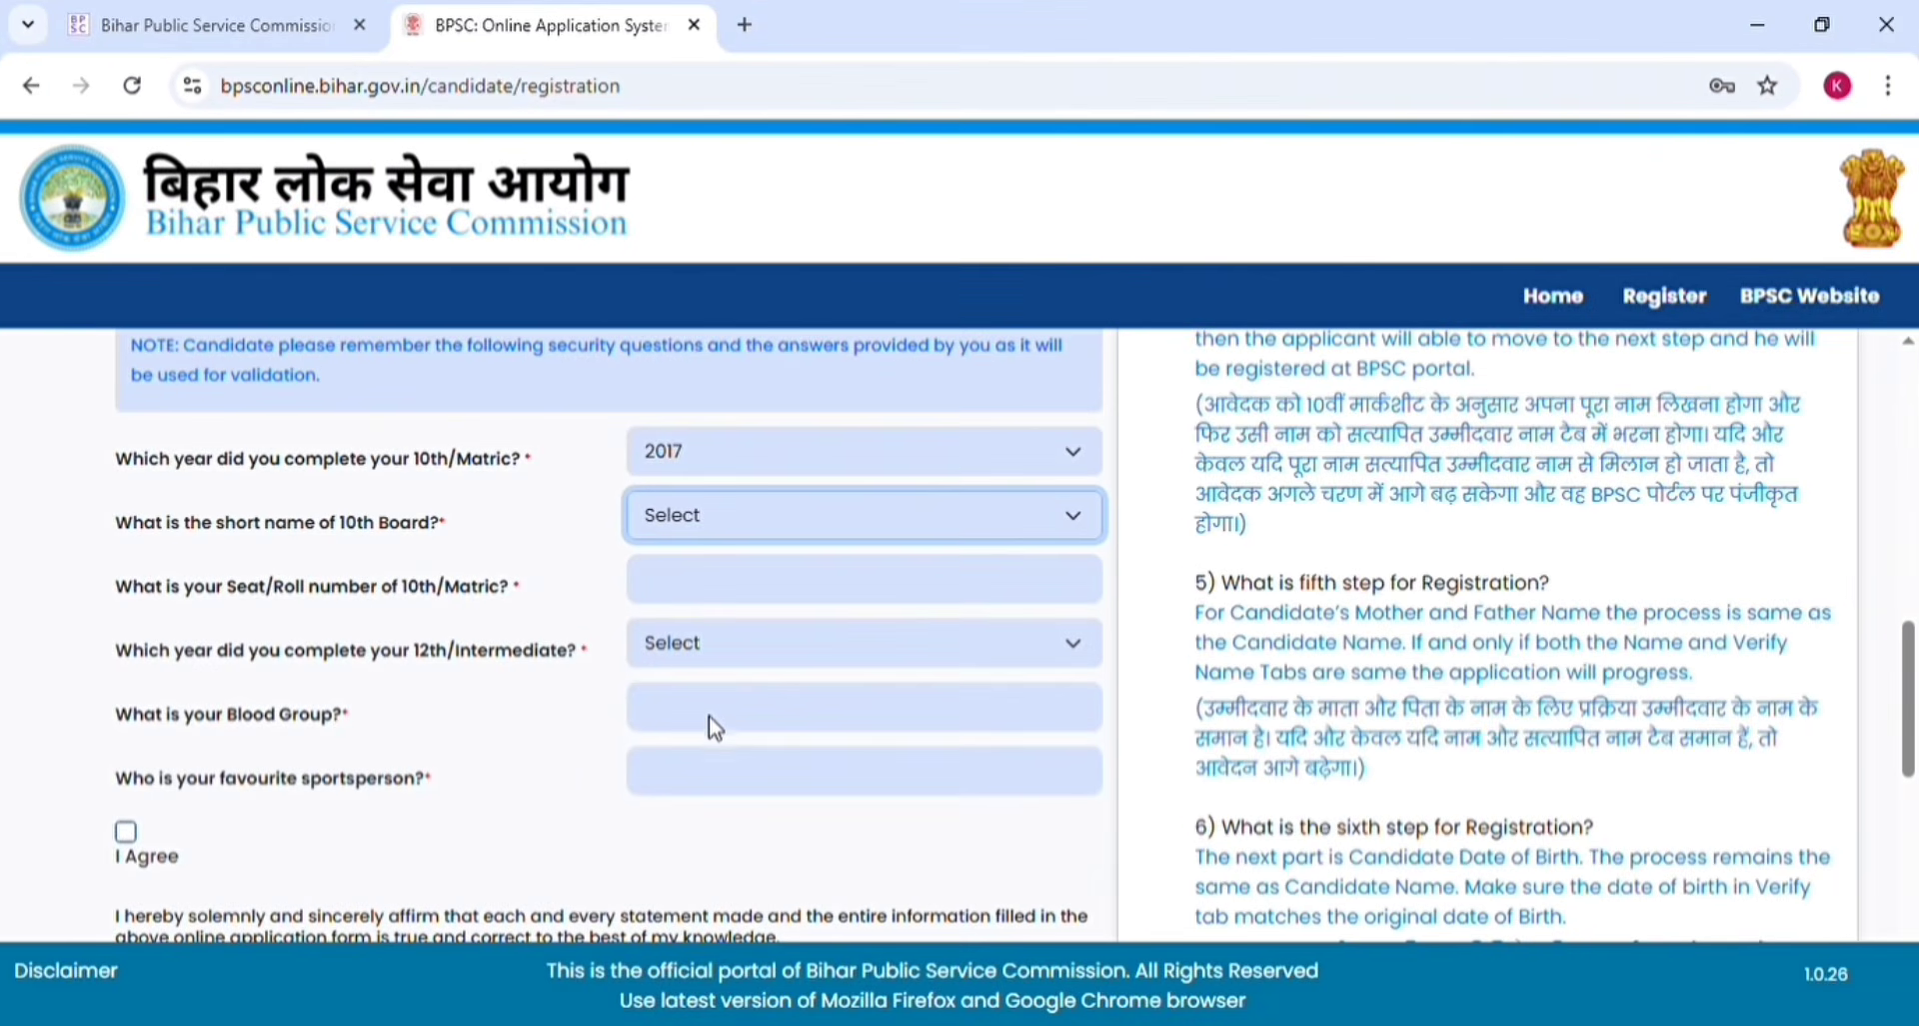
{"action": "left_click", "coordinate": [722, 729]}
Step: Set the 12th completion year to 2019, enter blood group O+, and accept the declaration
{"action": "left_click", "coordinate": [717, 646]}
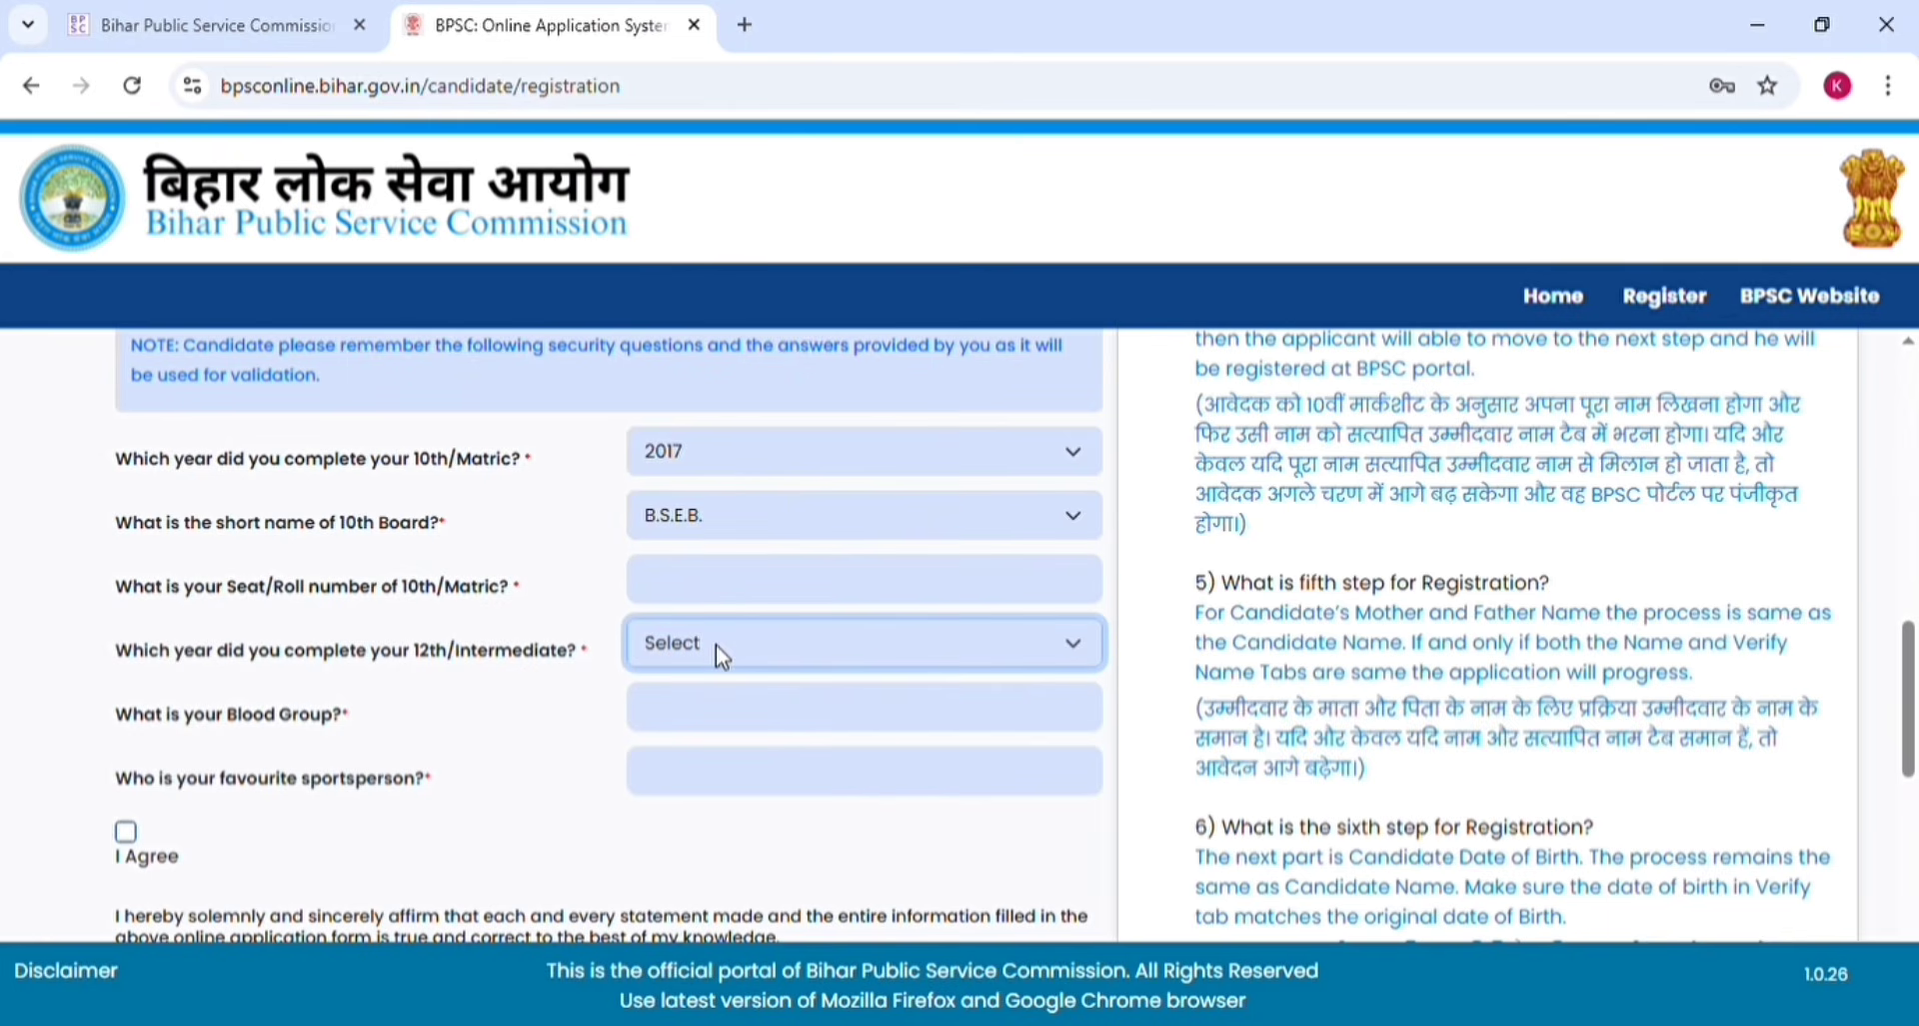
{"action": "left_click", "coordinate": [687, 285]}
{"action": "left_click", "coordinate": [753, 724]}
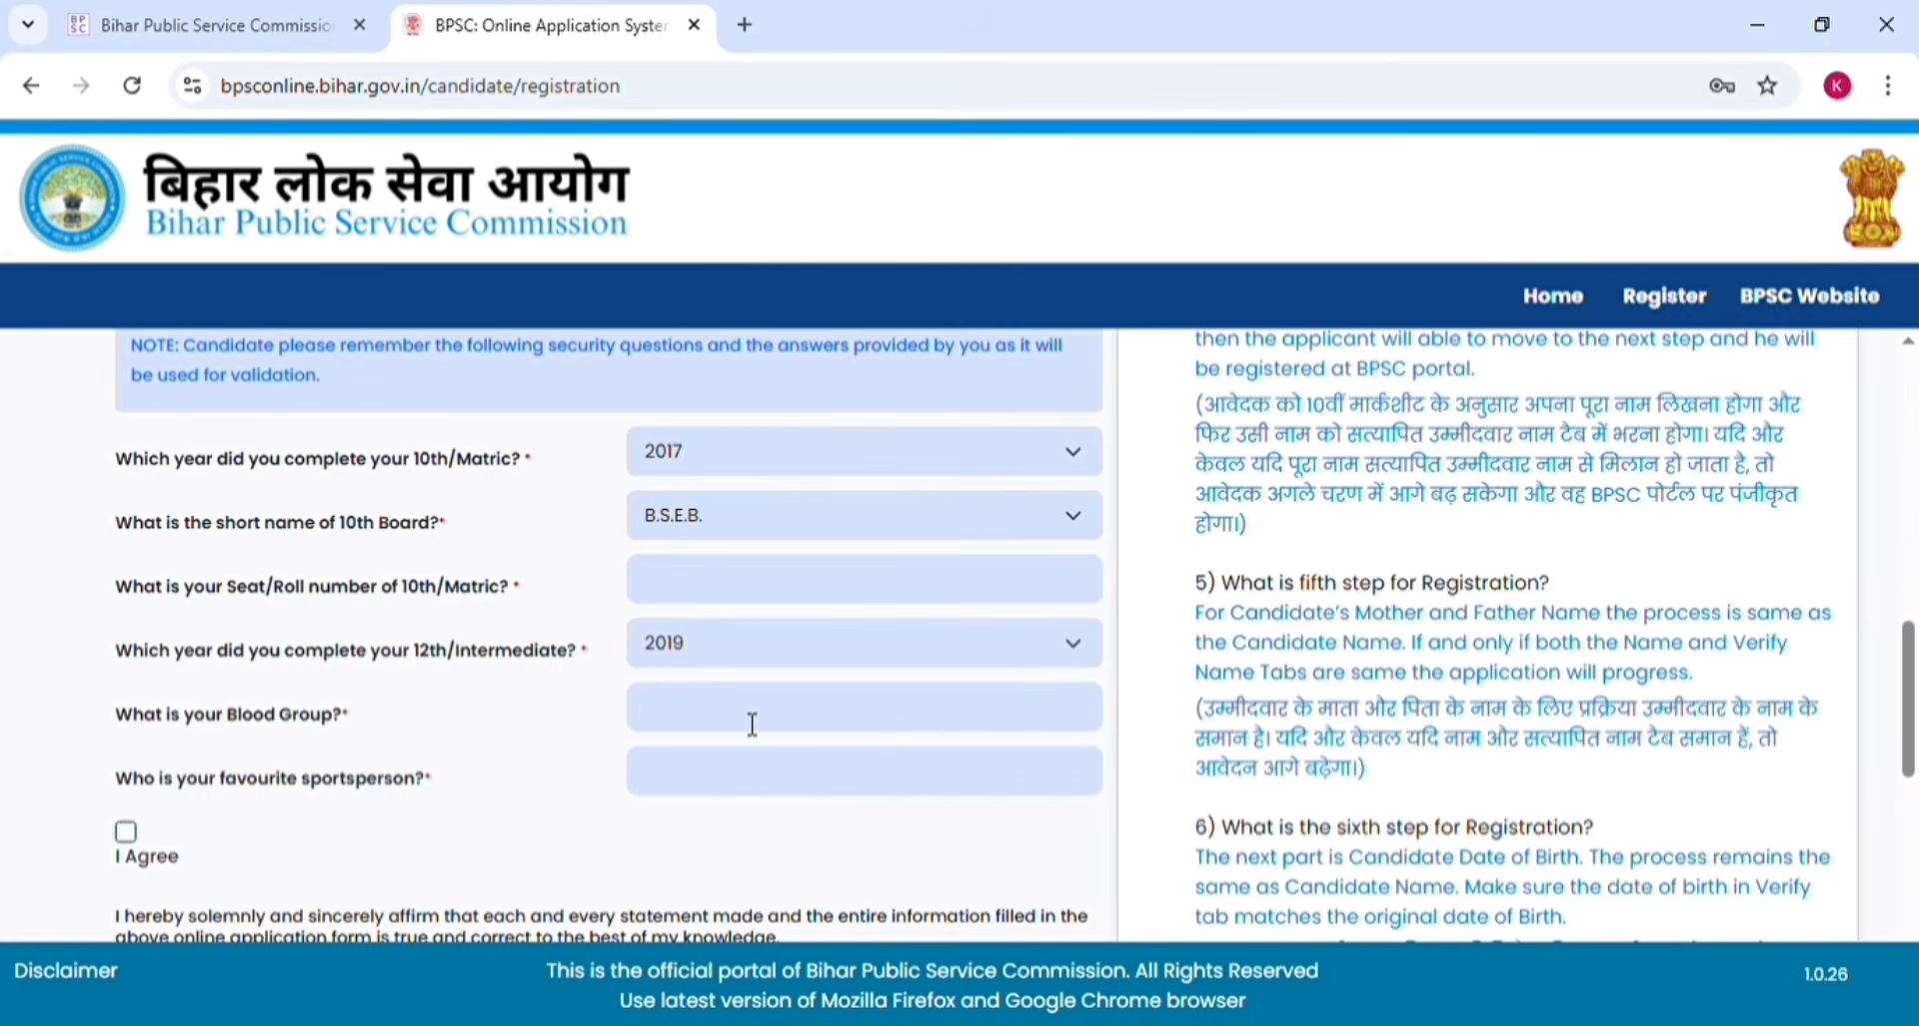
{"action": "type", "text": "O+"}
{"action": "scroll", "coordinate": [591, 824], "scroll_direction": "down", "scroll_amount": 1}
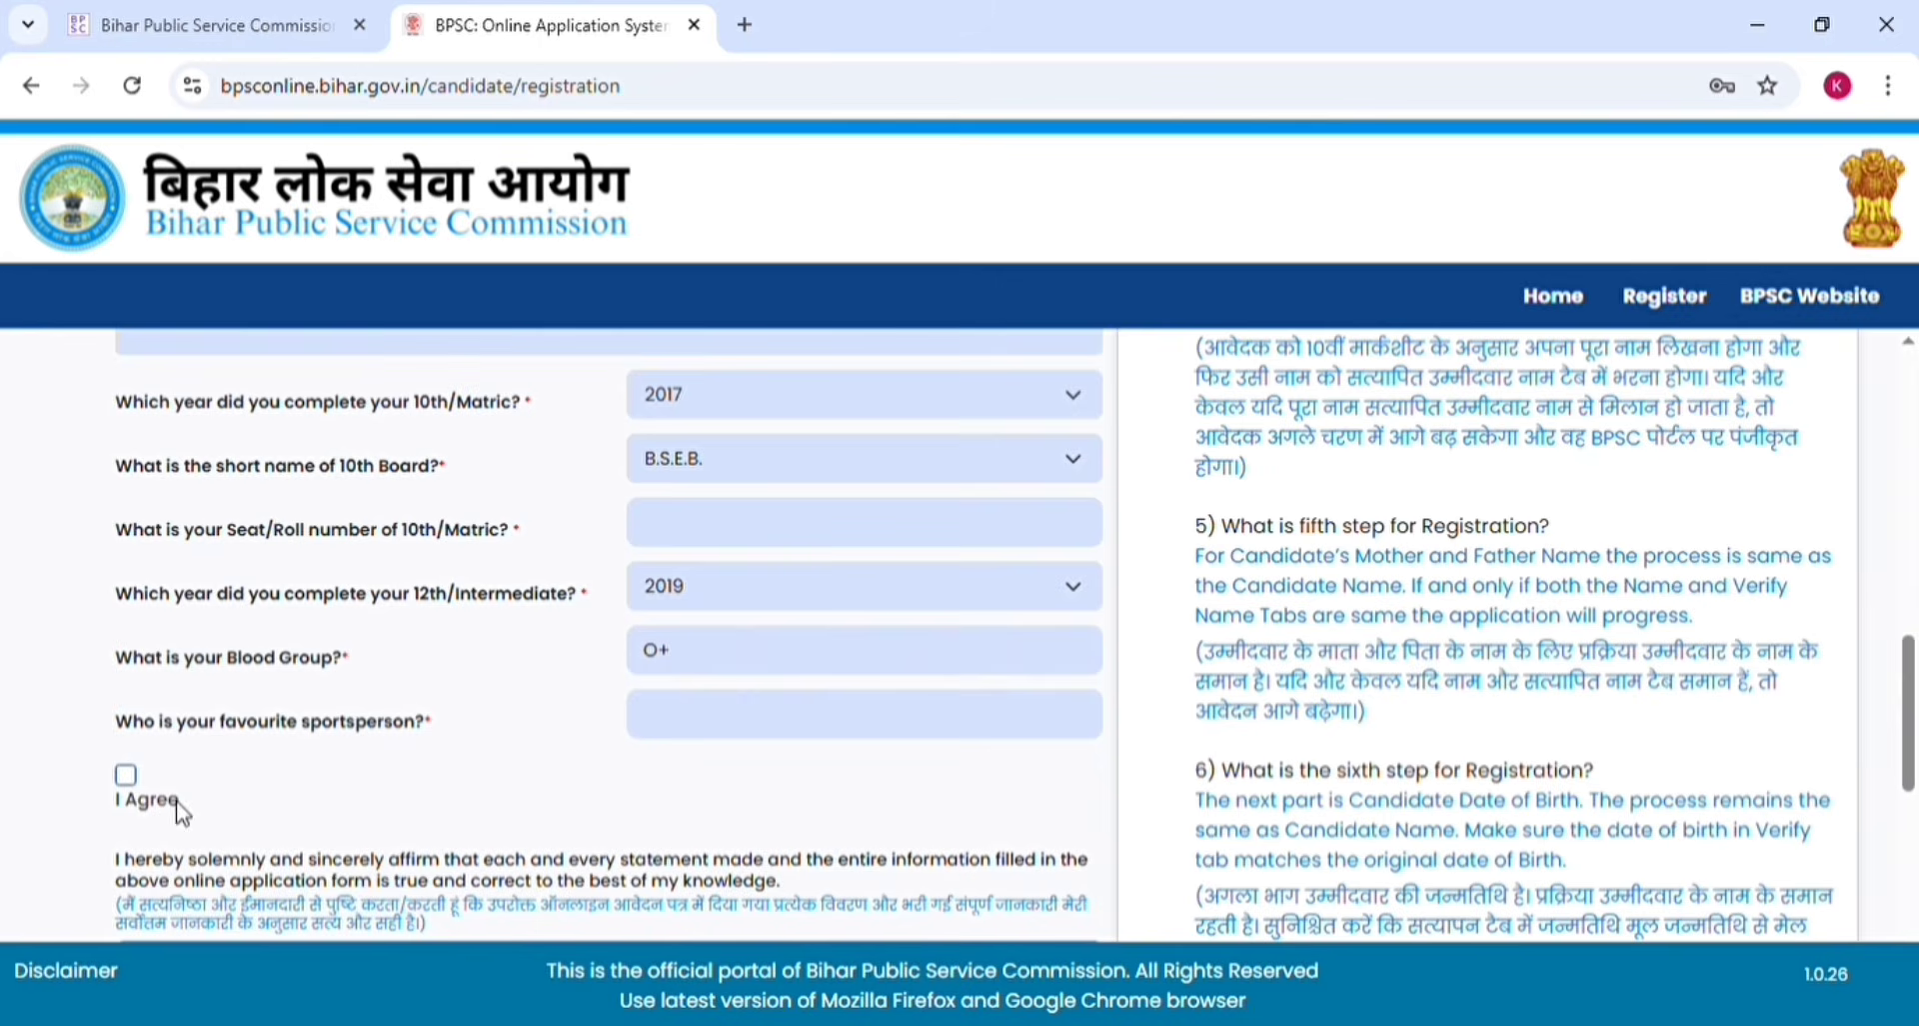
{"action": "left_click", "coordinate": [130, 777]}
Step: Accept the declaration, submit the registration, confirm the DigiLocker redirect with Yes, and resubmit
{"action": "scroll", "coordinate": [320, 800], "scroll_direction": "down", "scroll_amount": 5}
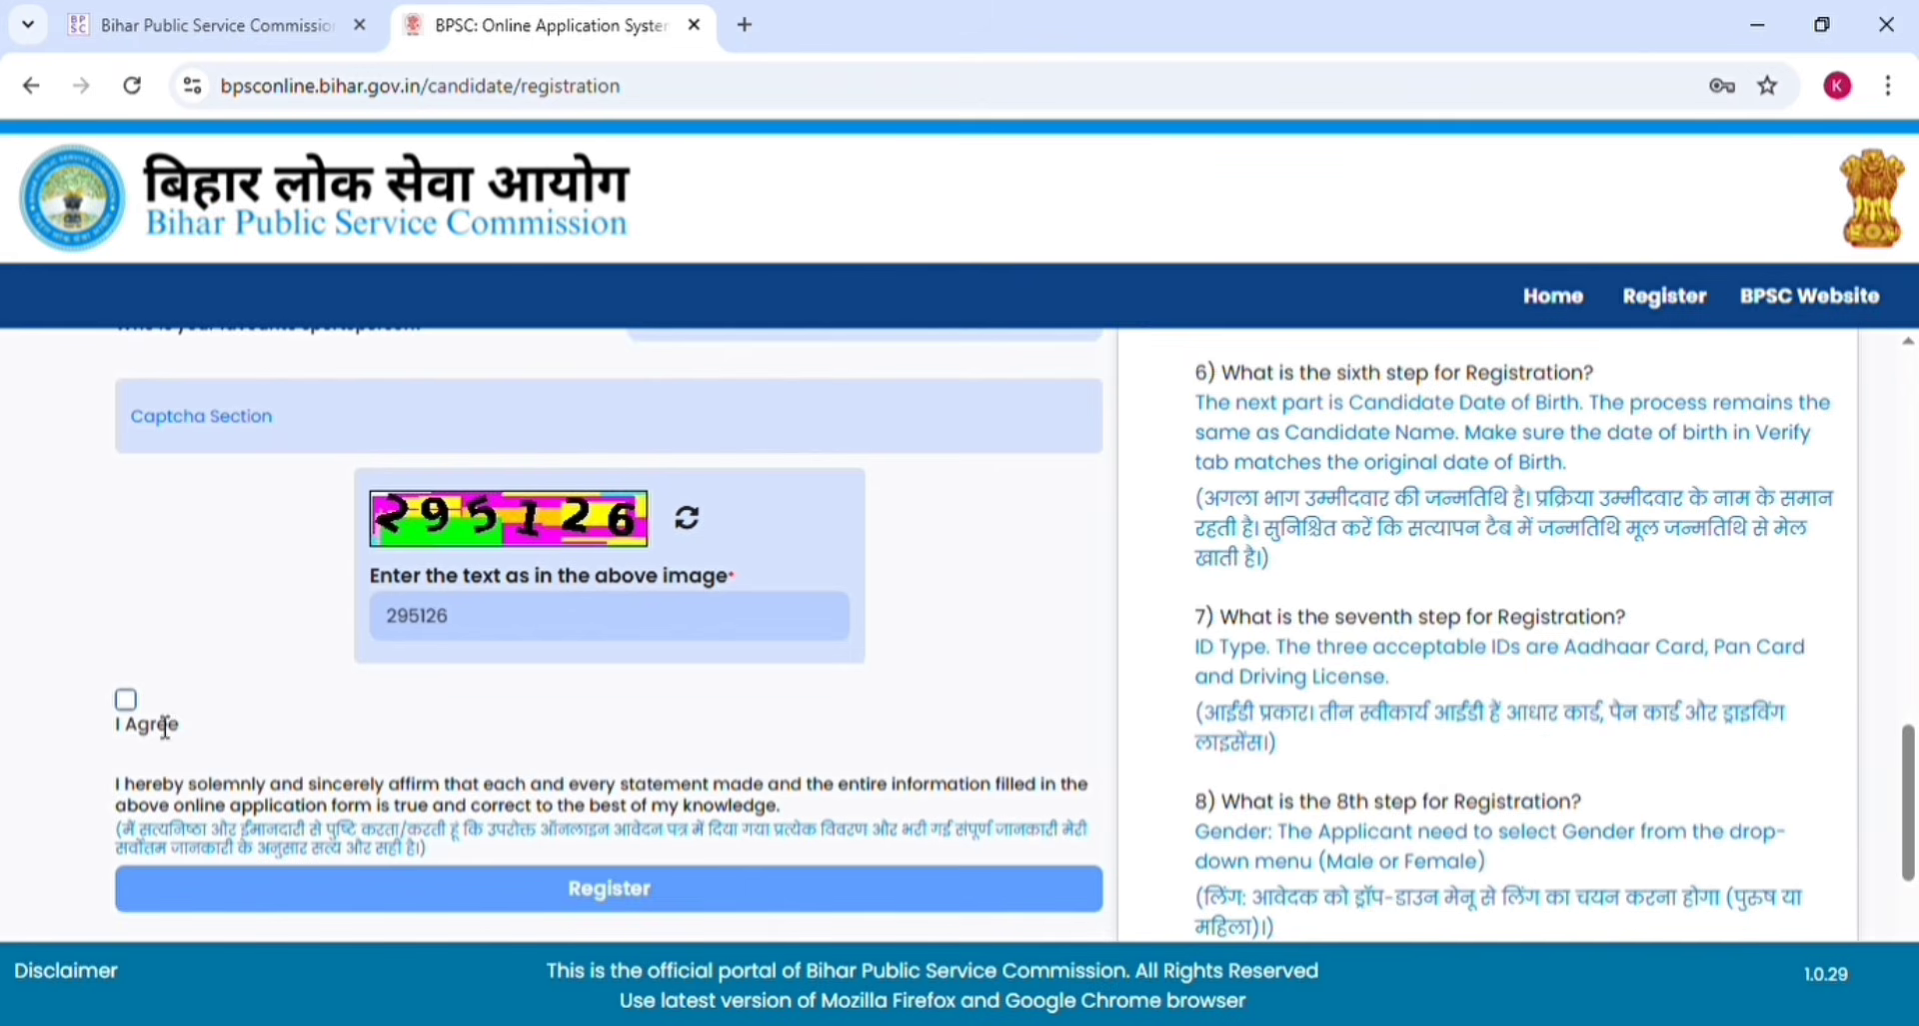
{"action": "left_click", "coordinate": [126, 699]}
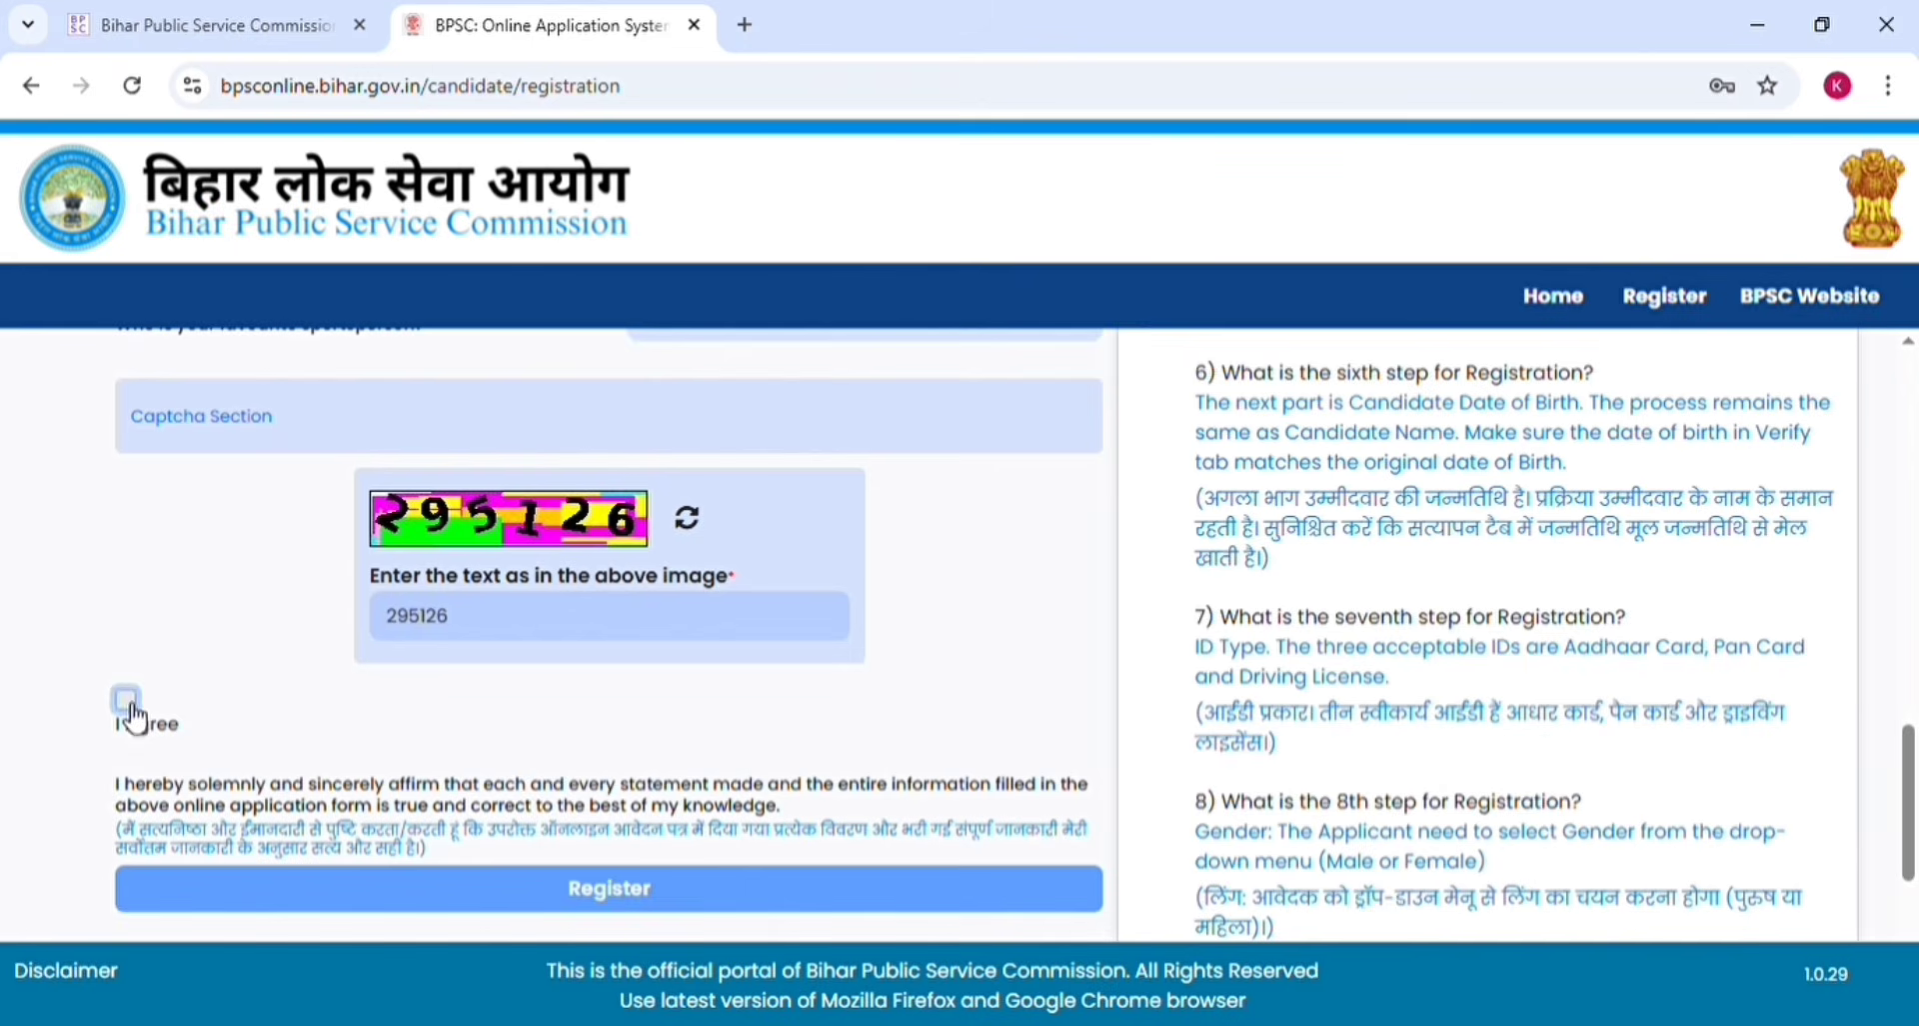
{"action": "left_click", "coordinate": [627, 898]}
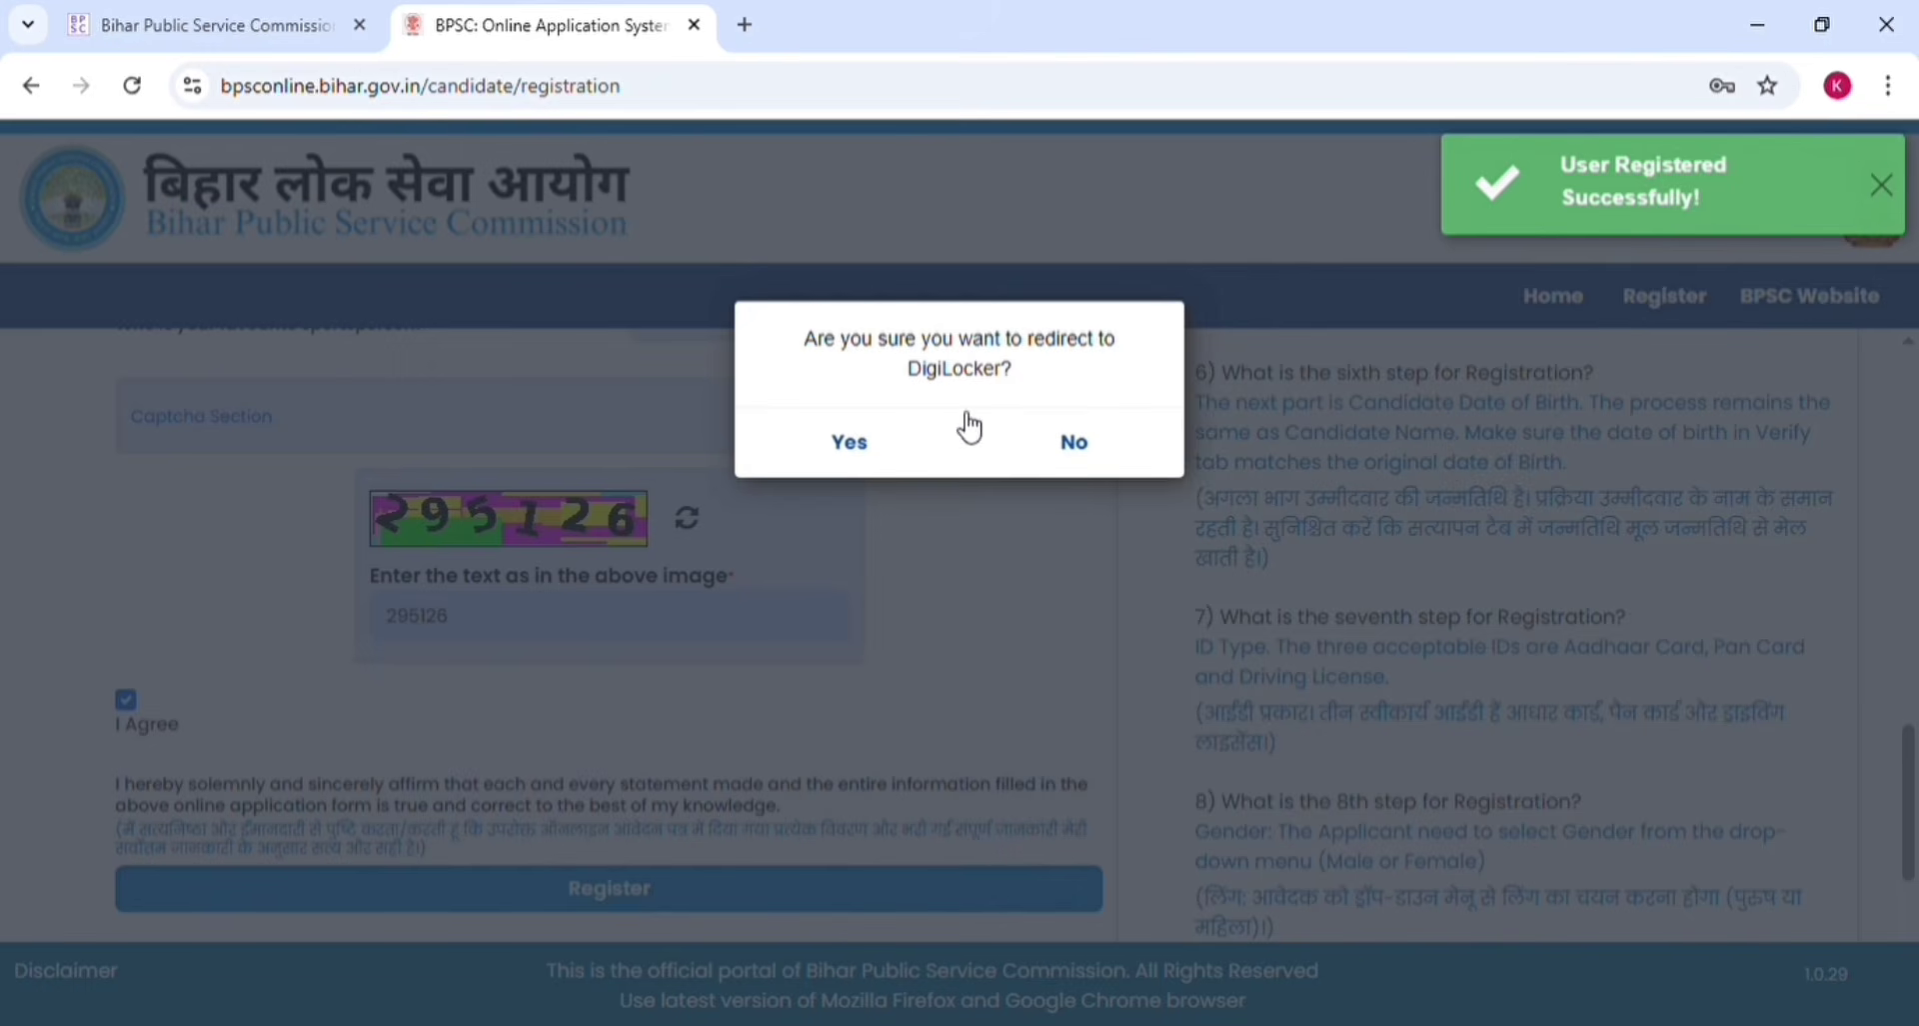
{"action": "left_click", "coordinate": [870, 459]}
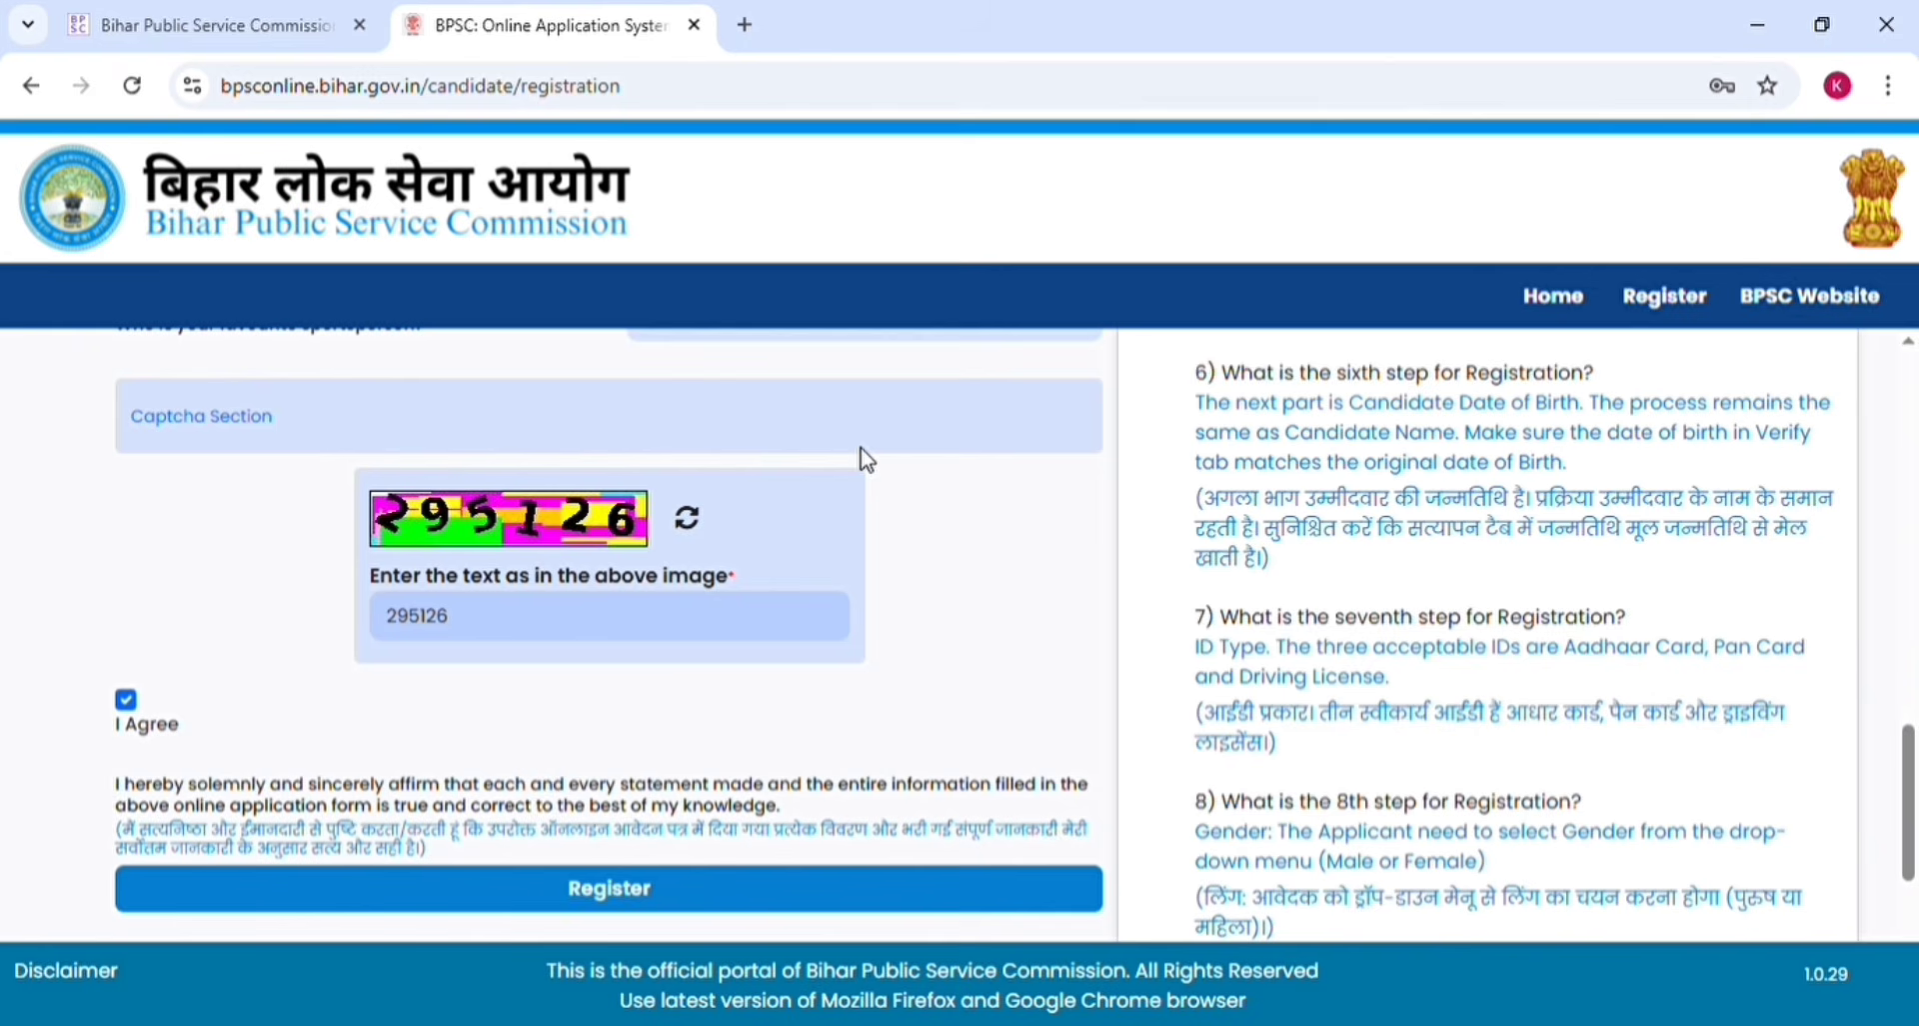
{"action": "left_click", "coordinate": [615, 883]}
Step: Resubmit the registration and start entering the mobile number on the DigiLocker sign-in page
{"action": "left_click", "coordinate": [638, 883]}
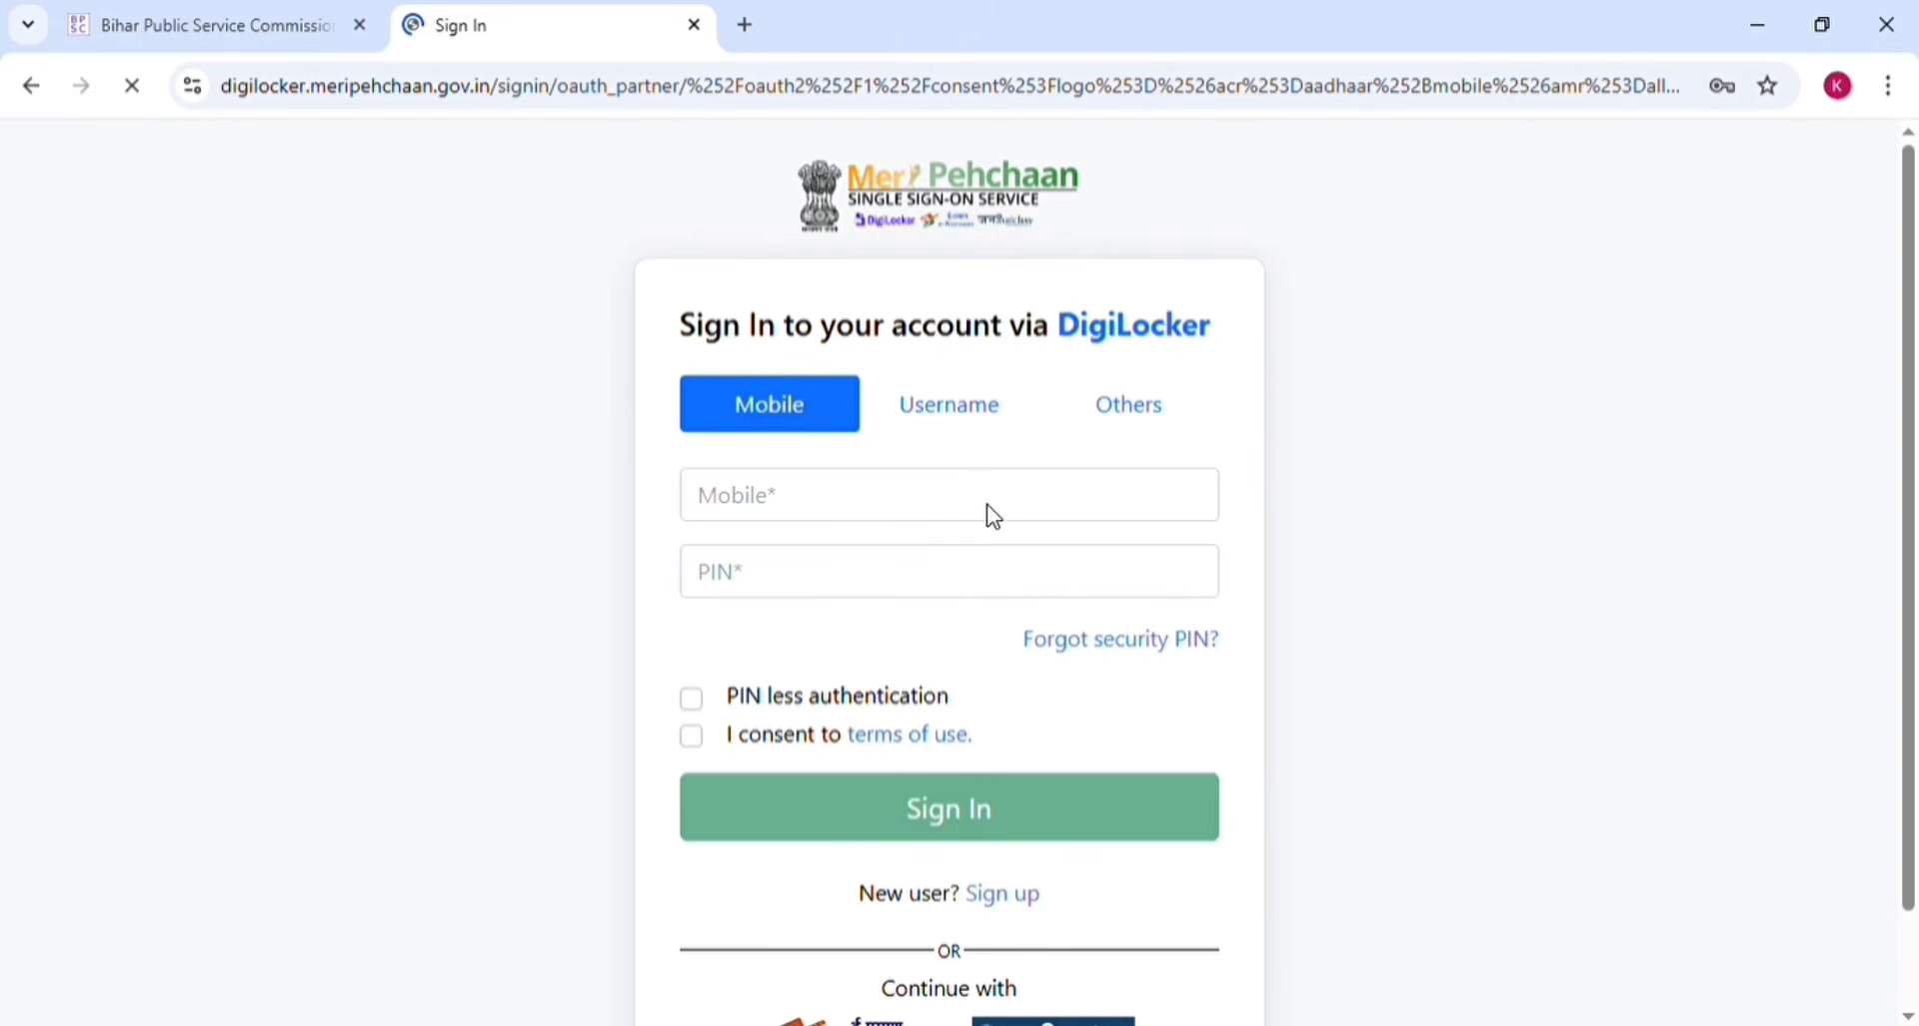
{"action": "left_click", "coordinate": [988, 513]}
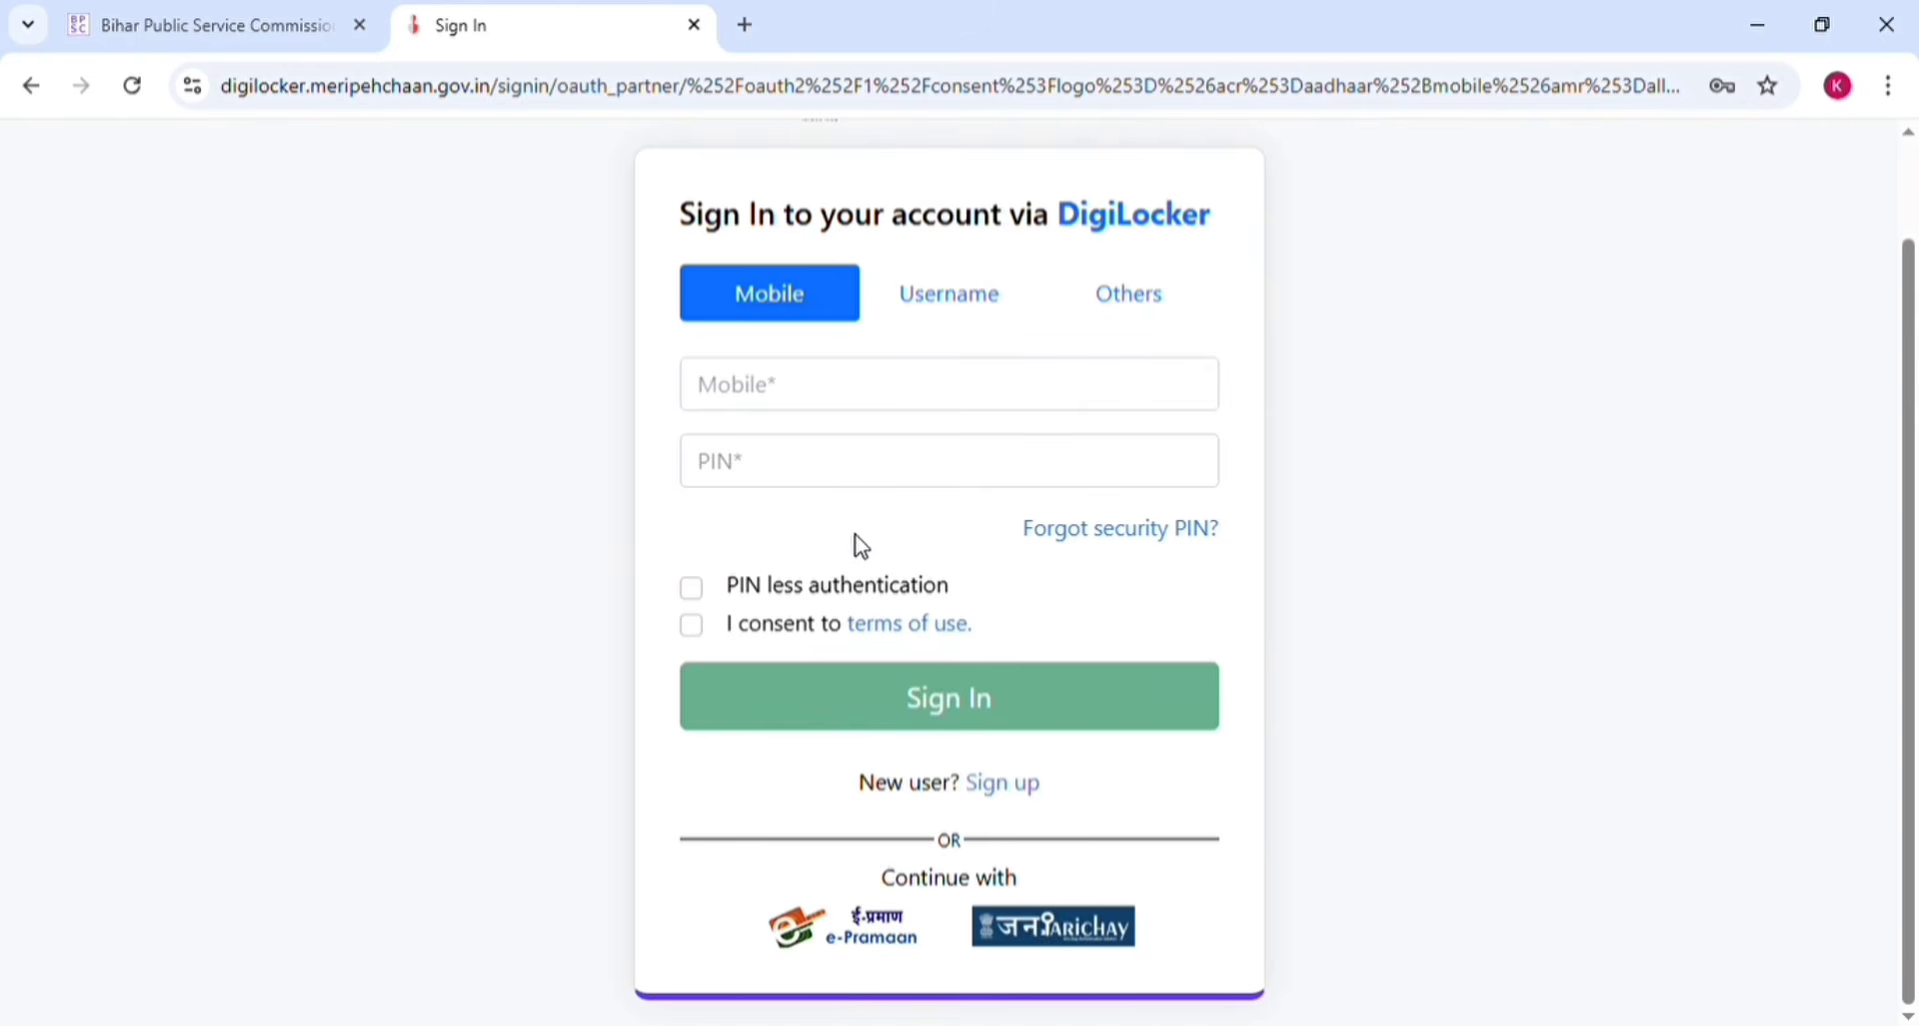
{"action": "scroll", "coordinate": [857, 545], "scroll_direction": "down", "scroll_amount": 1}
Step: On the DigiLocker sign-up page, enter the mobile number and consent to the terms of use
{"action": "left_click", "coordinate": [1005, 784]}
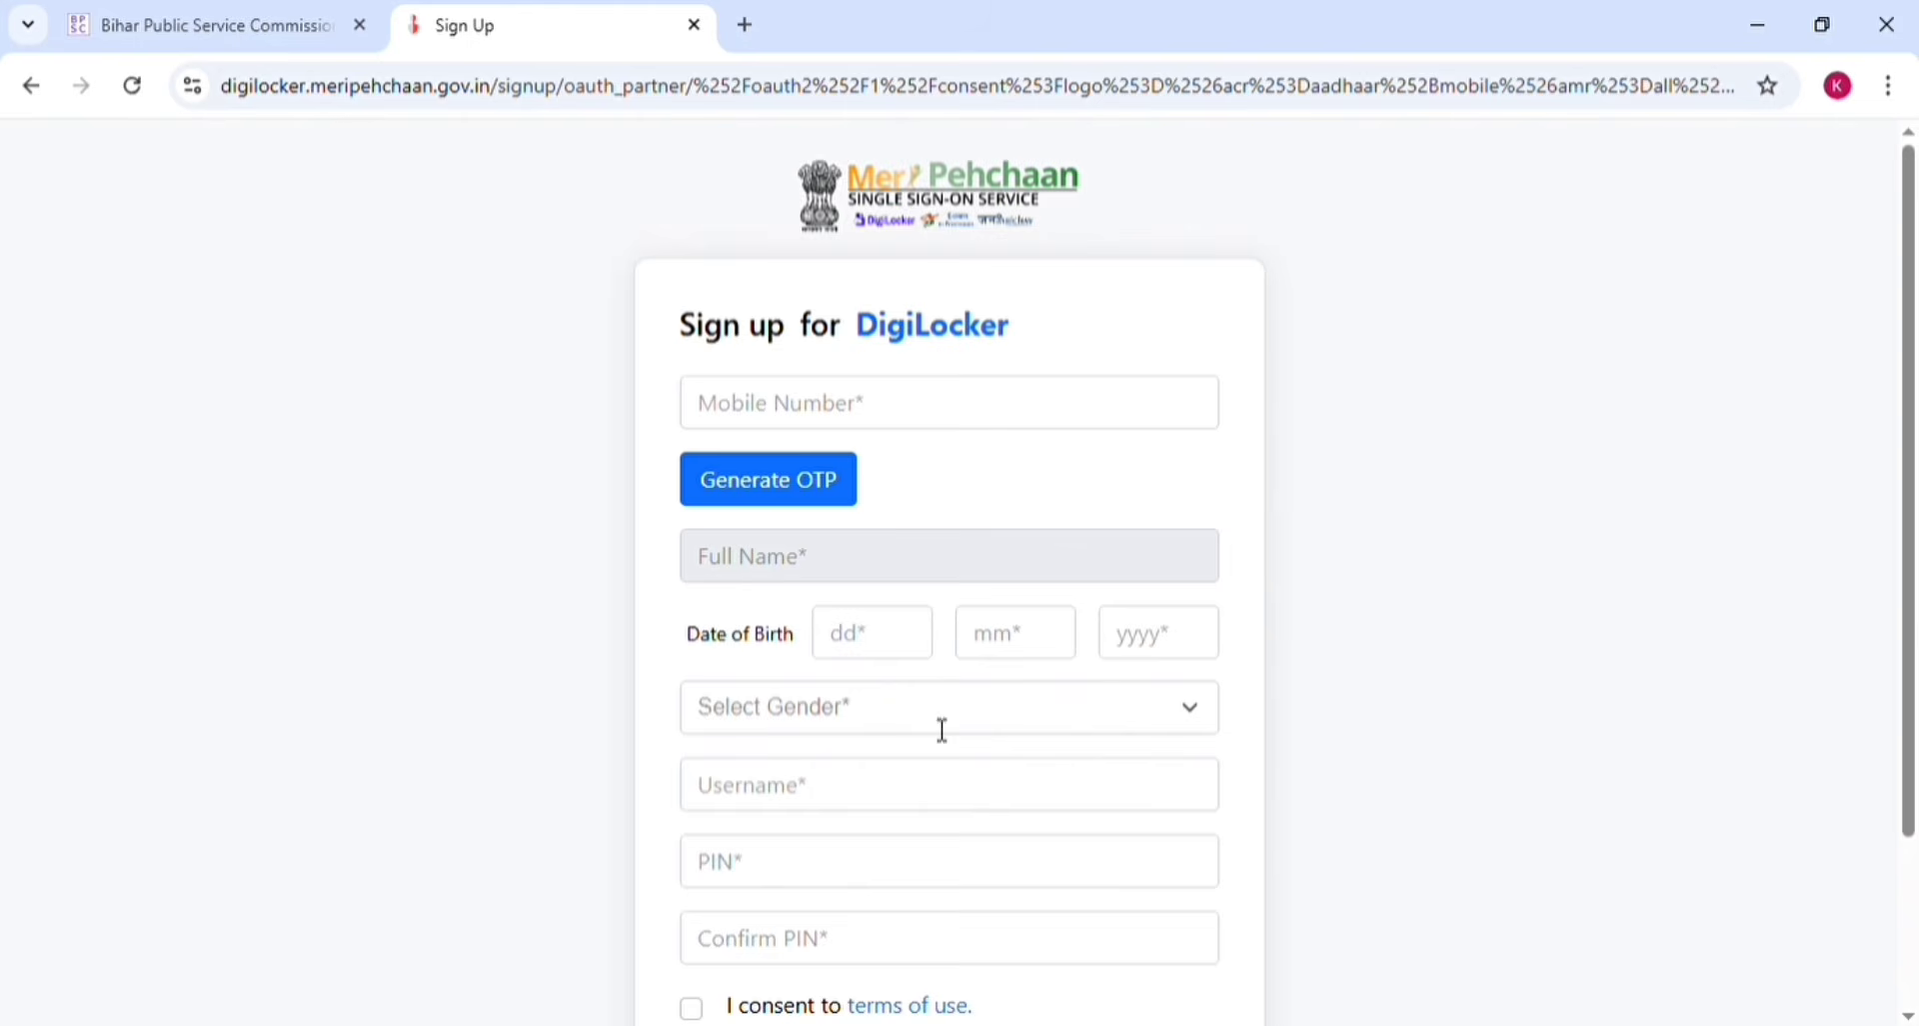
{"action": "left_click", "coordinate": [842, 424]}
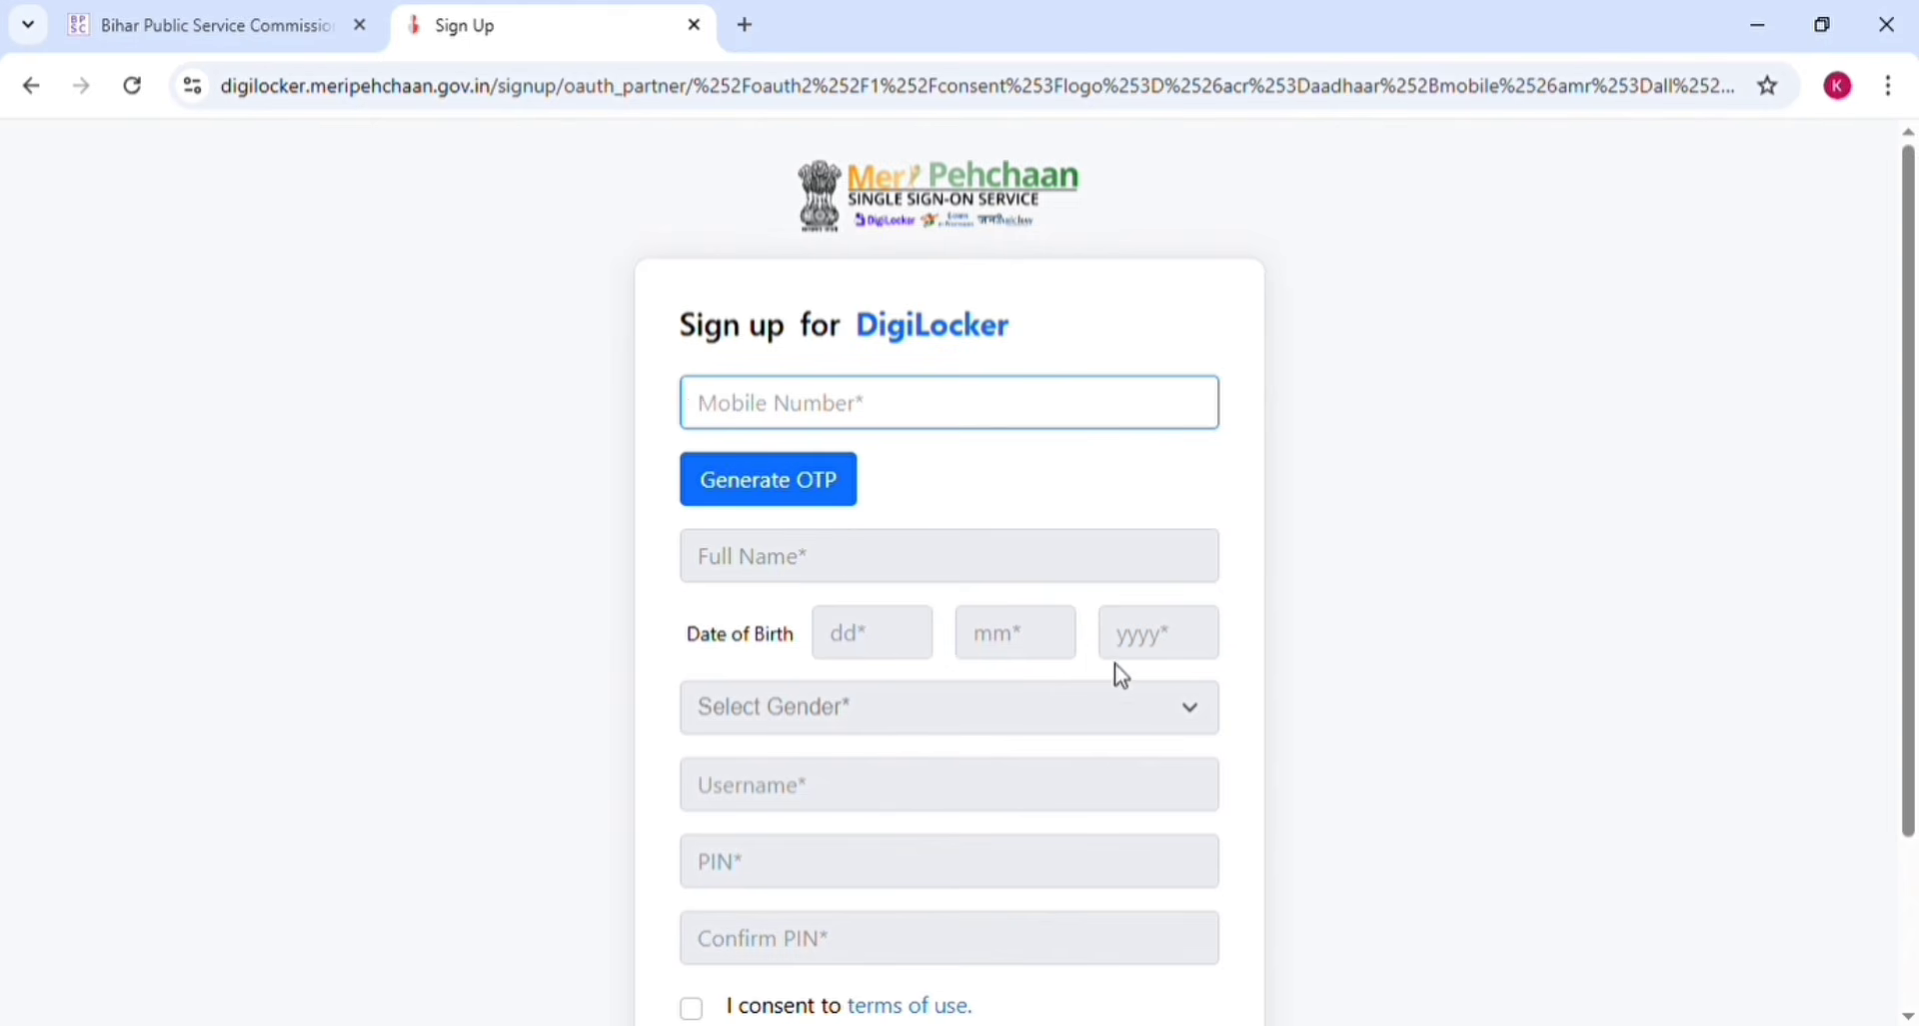
{"action": "left_click", "coordinate": [1053, 710]}
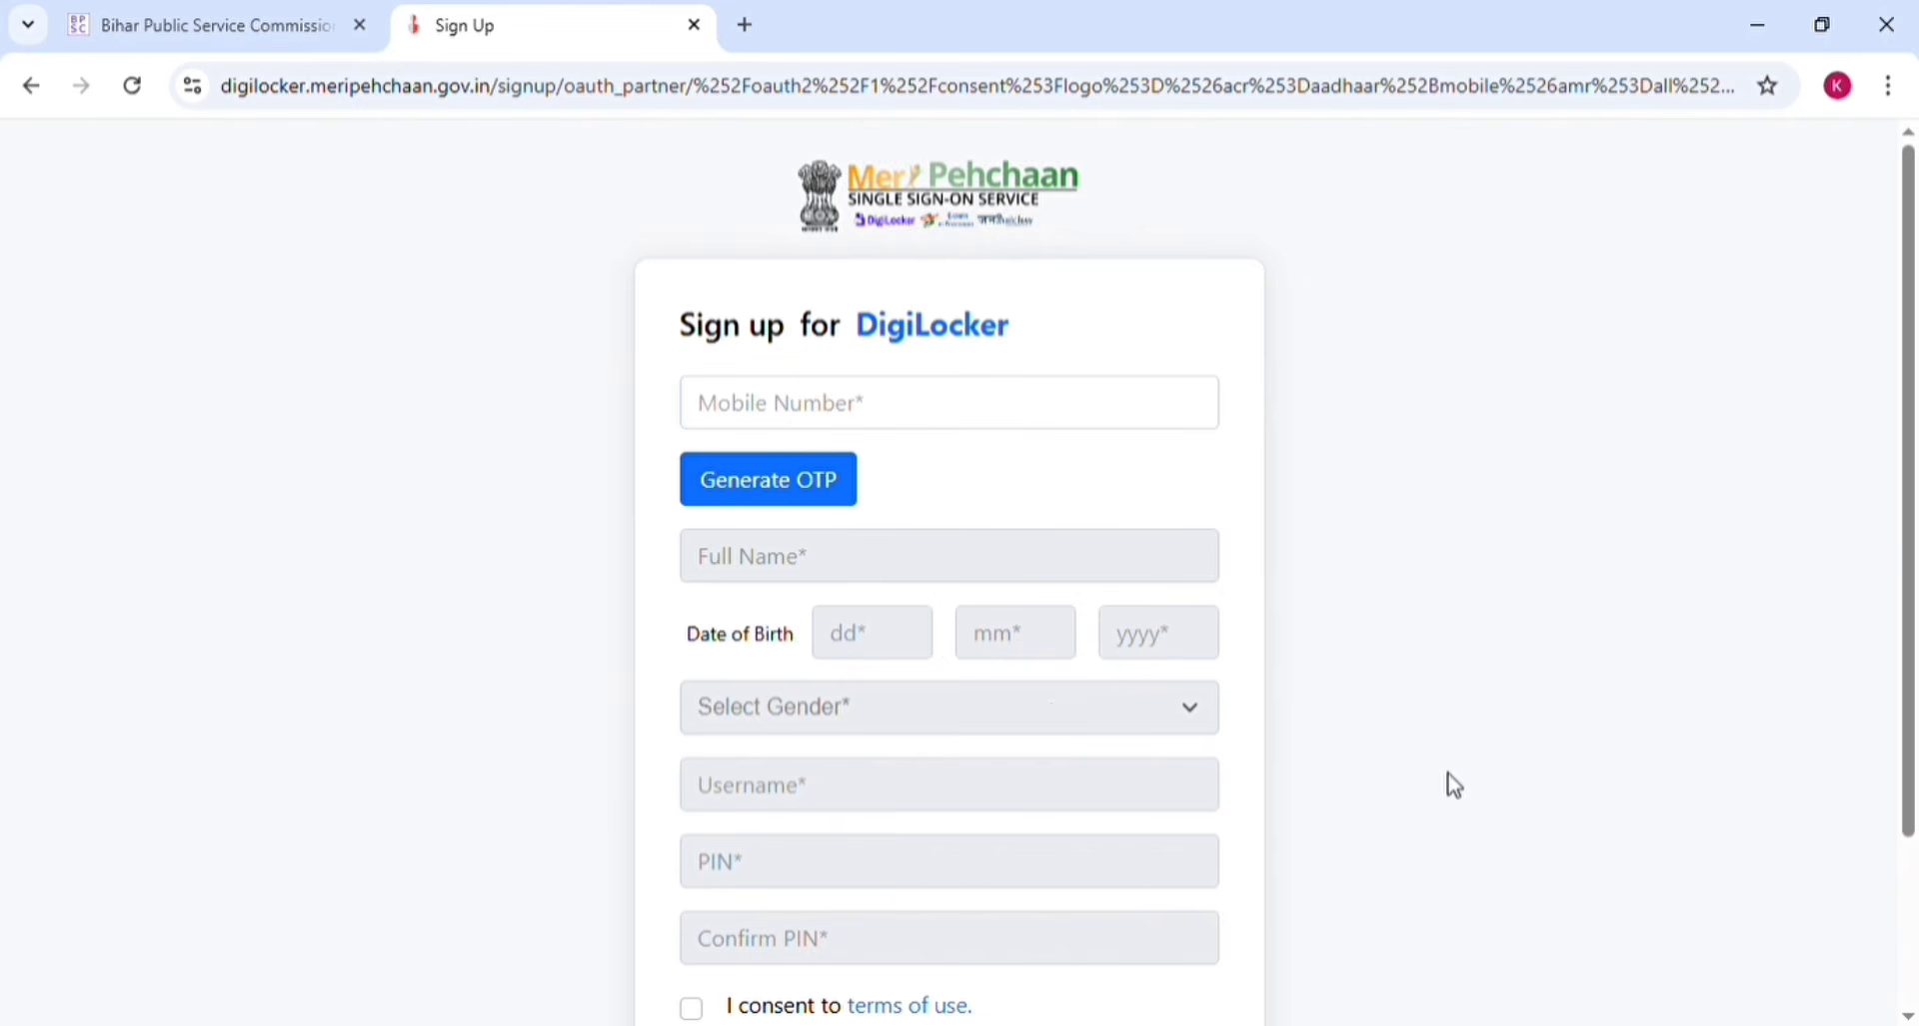
{"action": "scroll", "coordinate": [1455, 786], "scroll_direction": "down", "scroll_amount": 2}
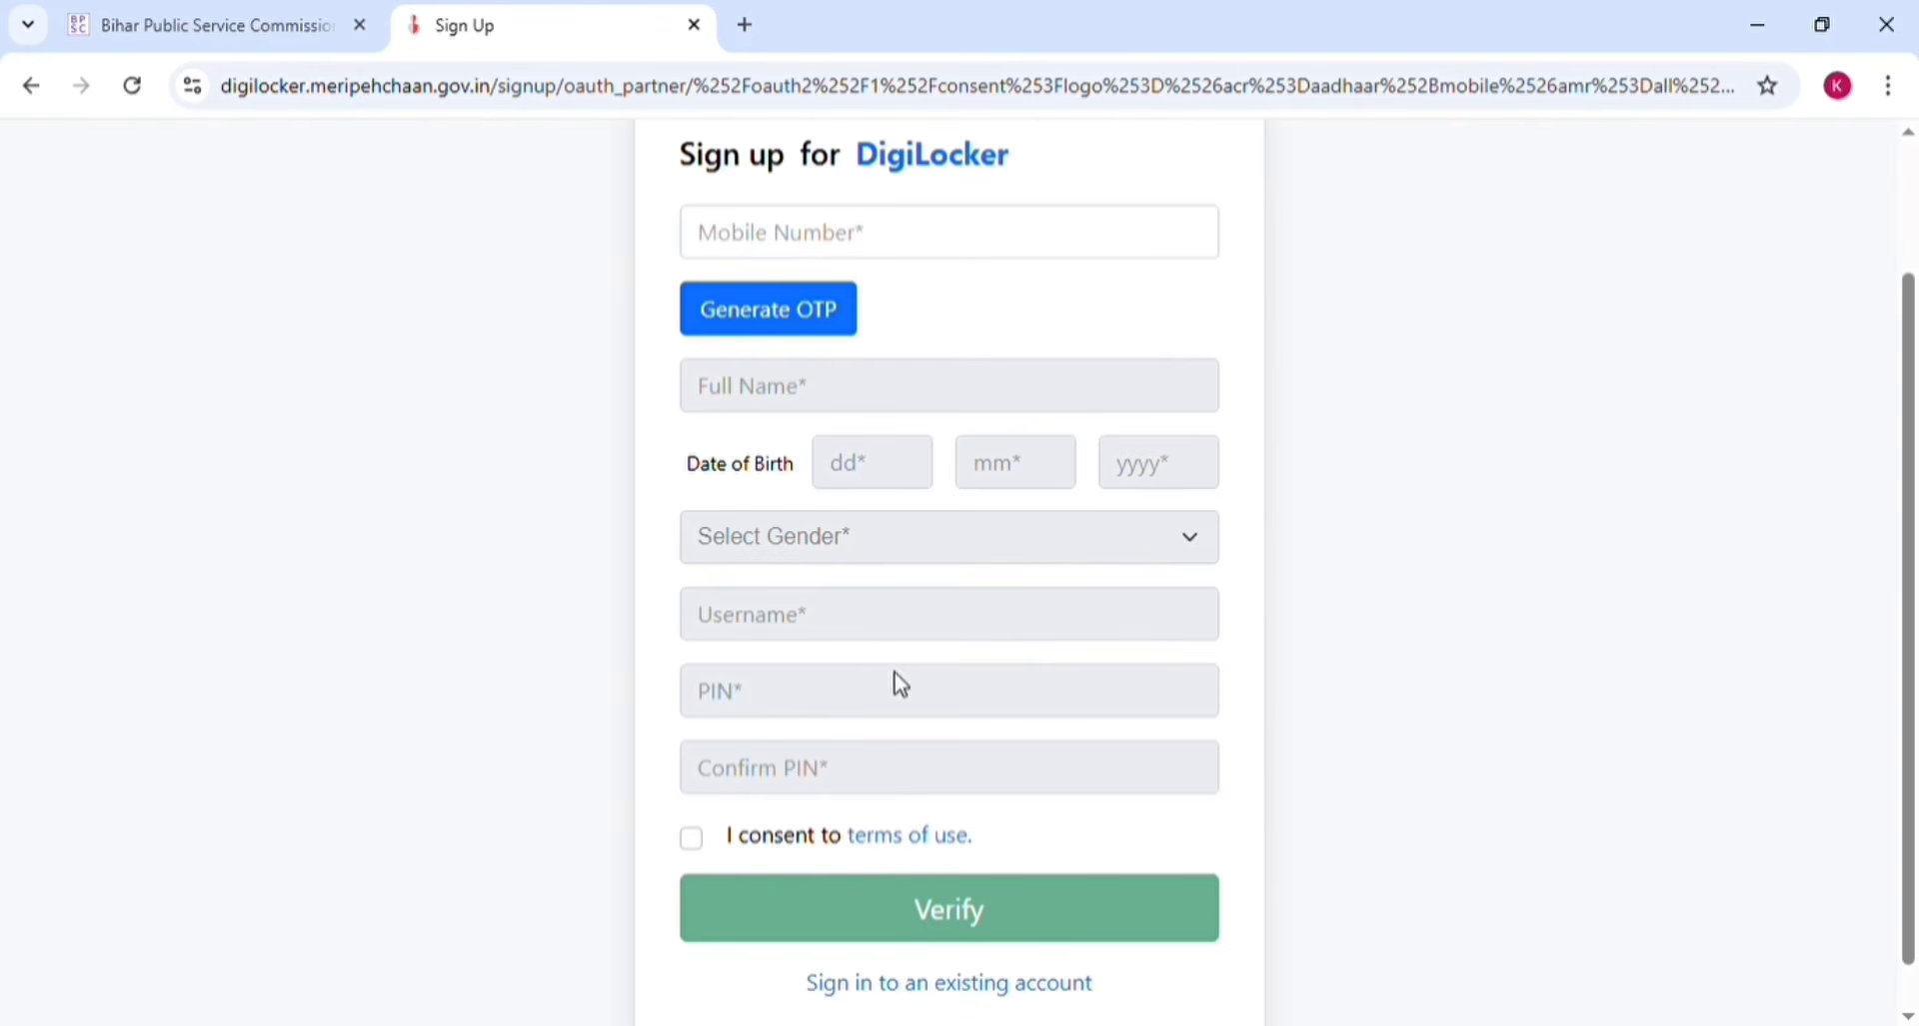
{"action": "left_click", "coordinate": [694, 844]}
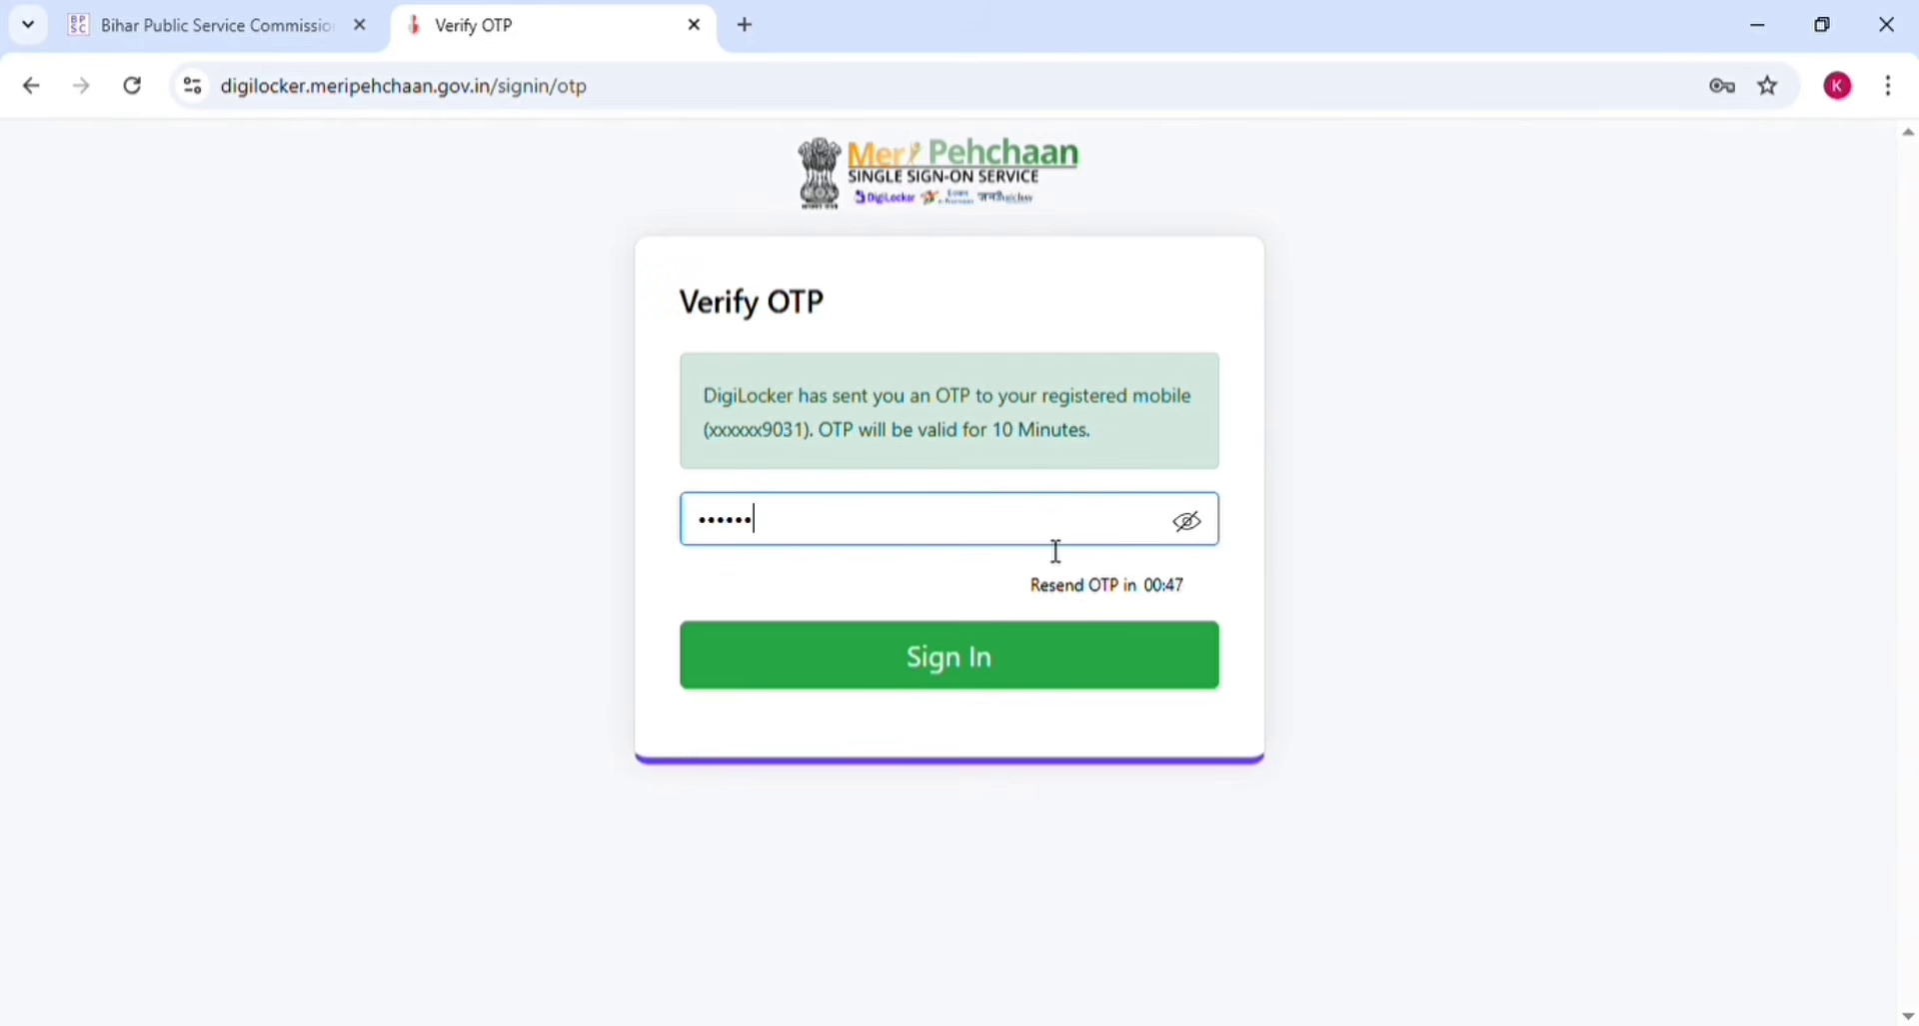
Step: Sign in with the OTP, untick PAN Verification Record, and allow sharing with BPSC online
{"action": "left_click", "coordinate": [988, 686]}
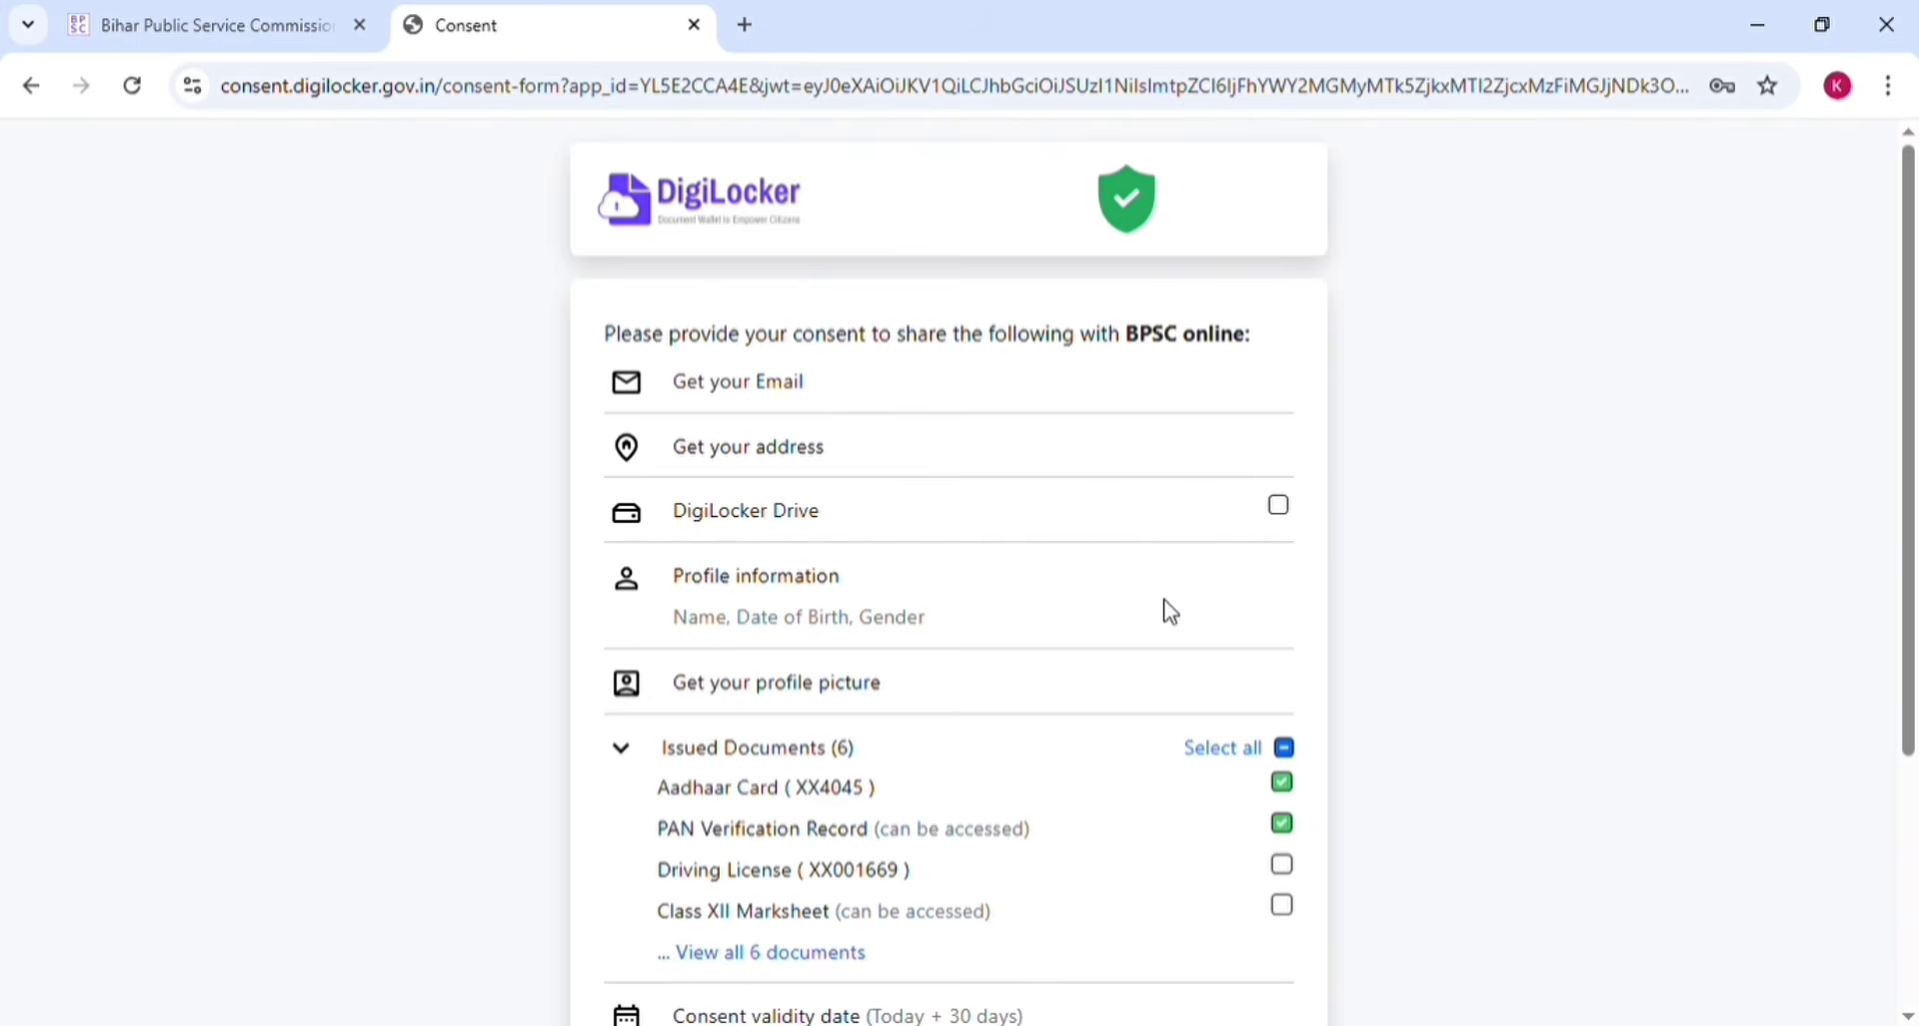
{"action": "scroll", "coordinate": [1475, 531], "scroll_direction": "down", "scroll_amount": 3}
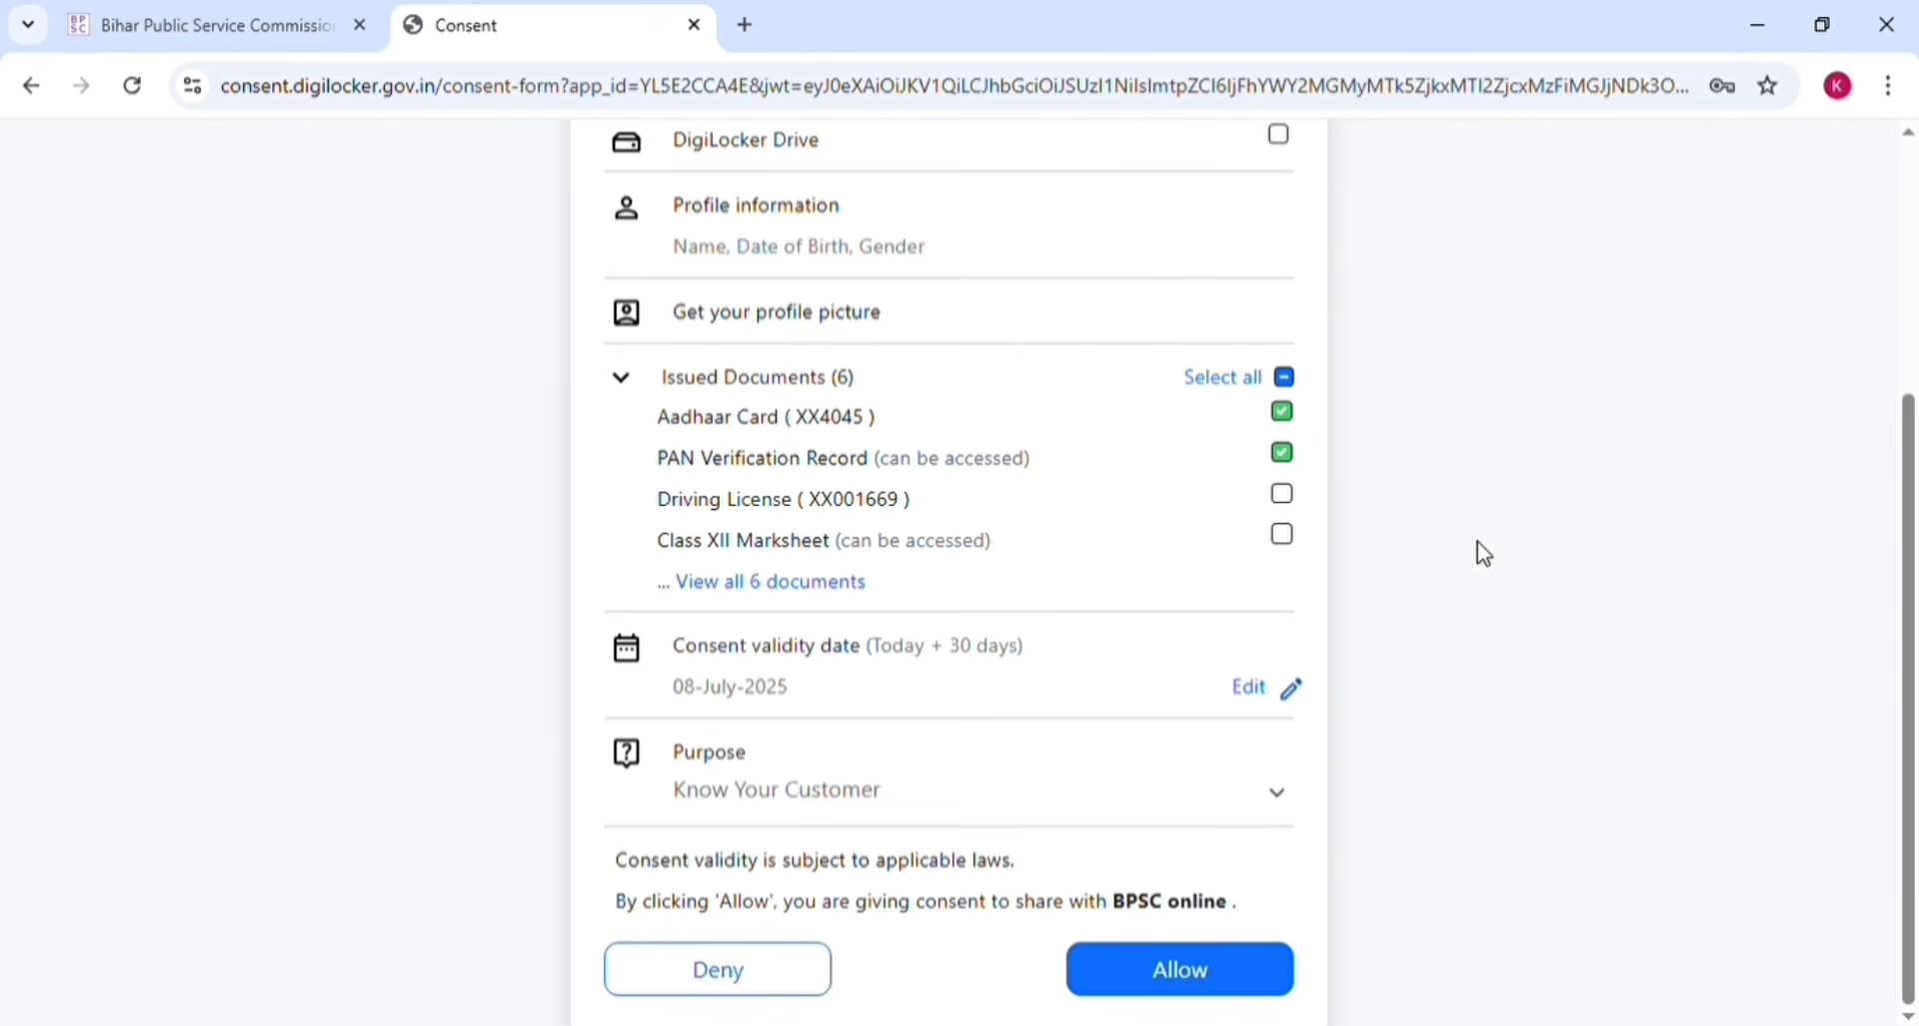
{"action": "left_click", "coordinate": [1281, 453]}
{"action": "left_click", "coordinate": [1209, 985]}
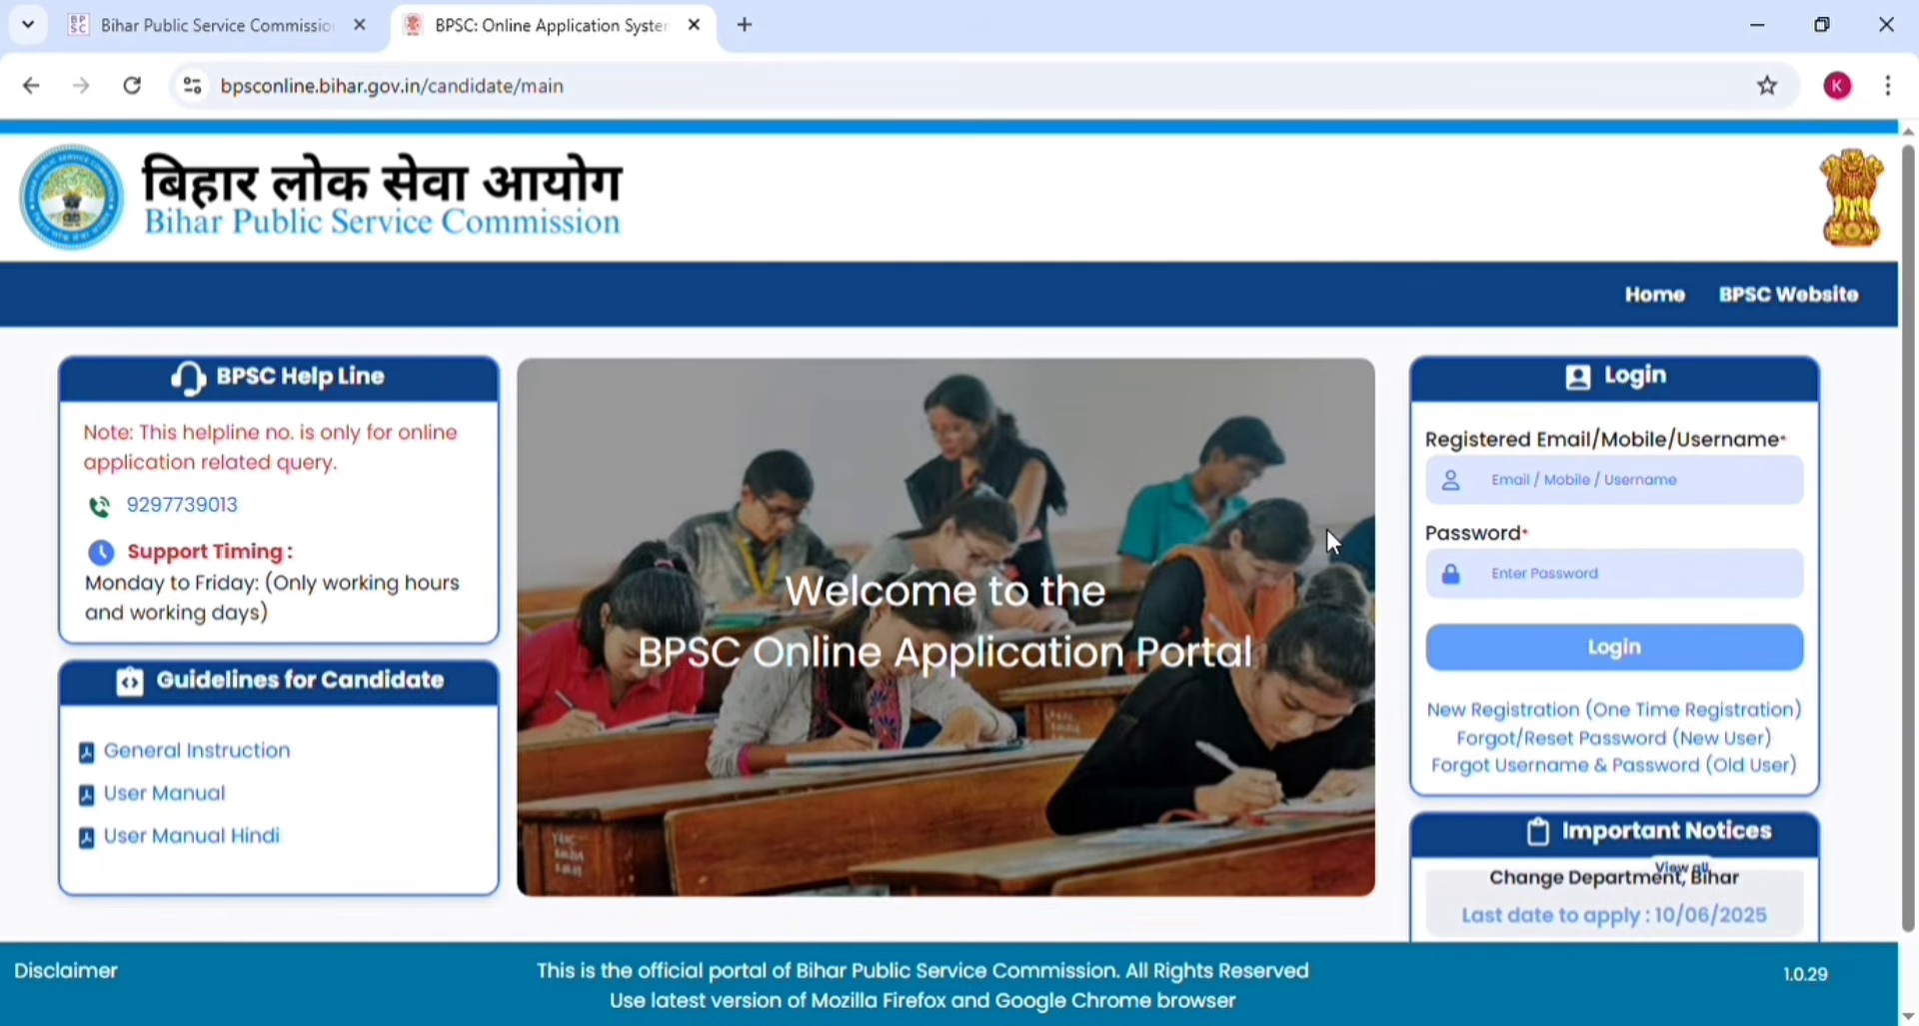
Step: Fill the login ID with the saved e-mail address, then go to Forgot/Reset Password (New User)
{"action": "left_click", "coordinate": [1691, 505]}
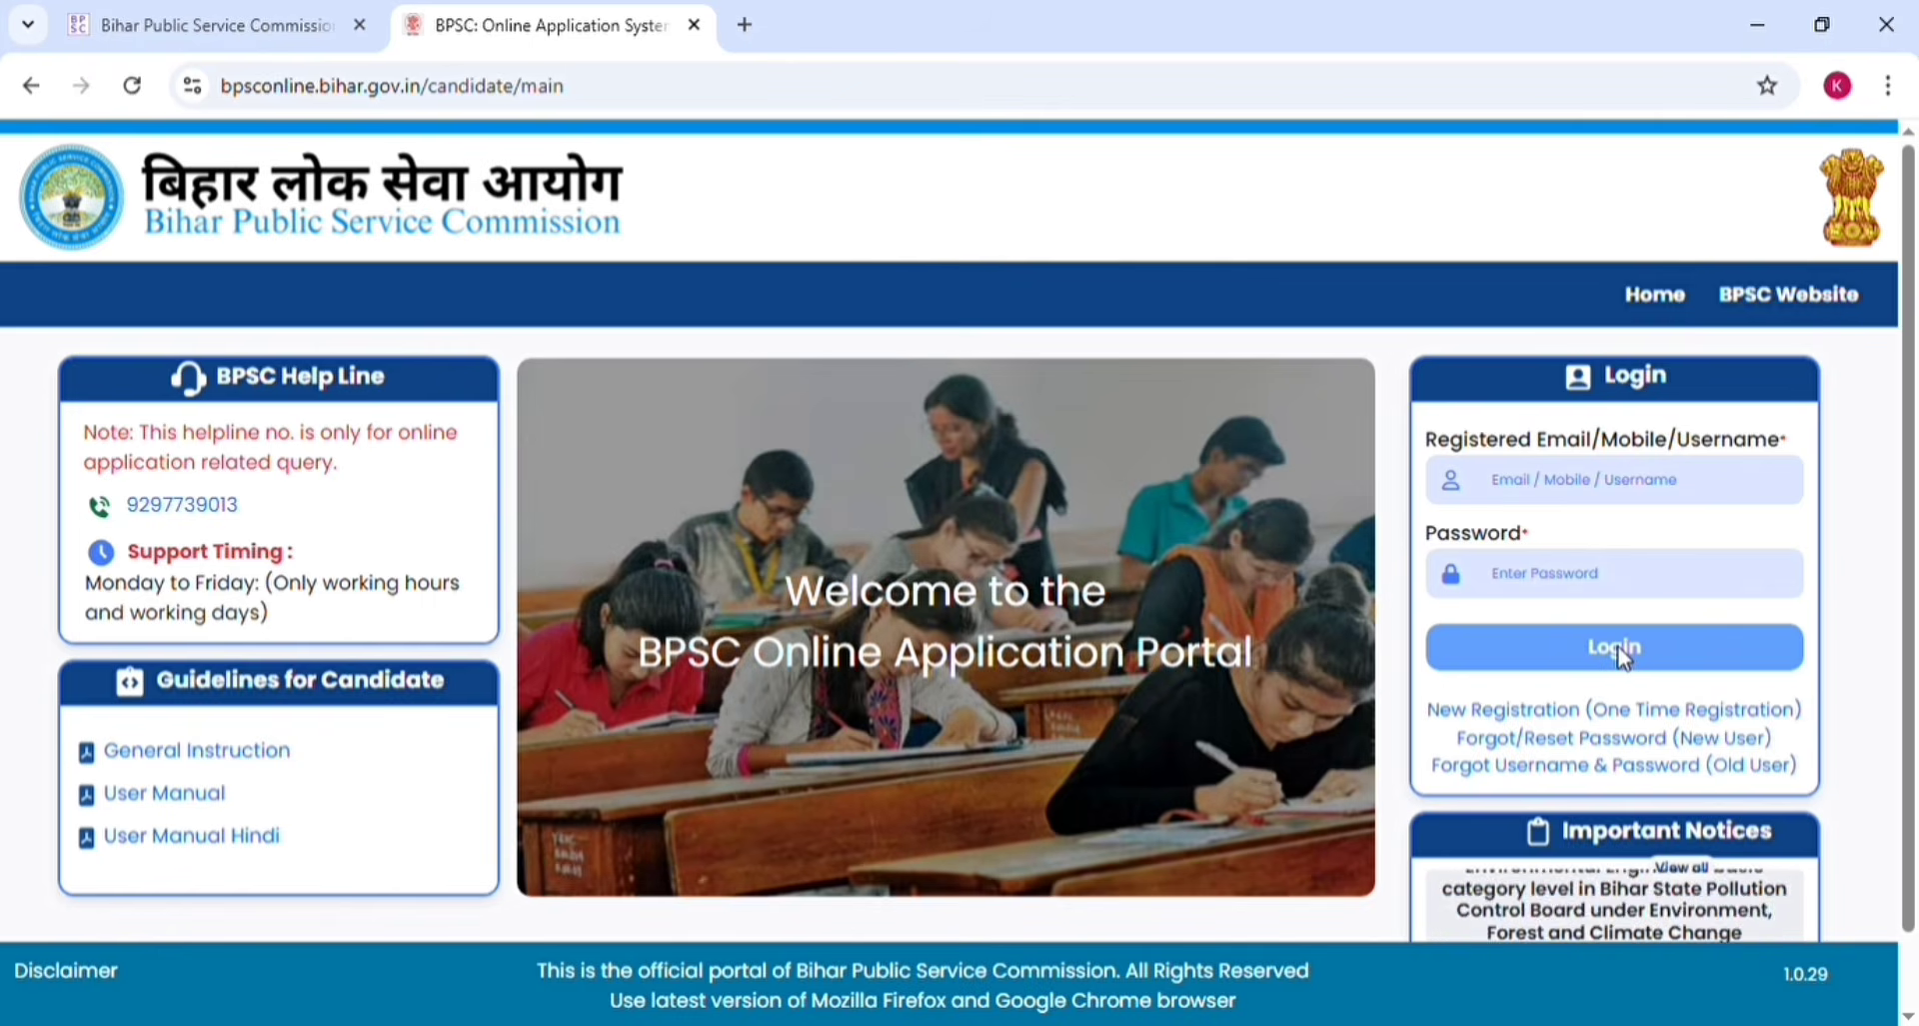
{"action": "left_click", "coordinate": [1588, 500]}
{"action": "key", "text": "ctrl+v"}
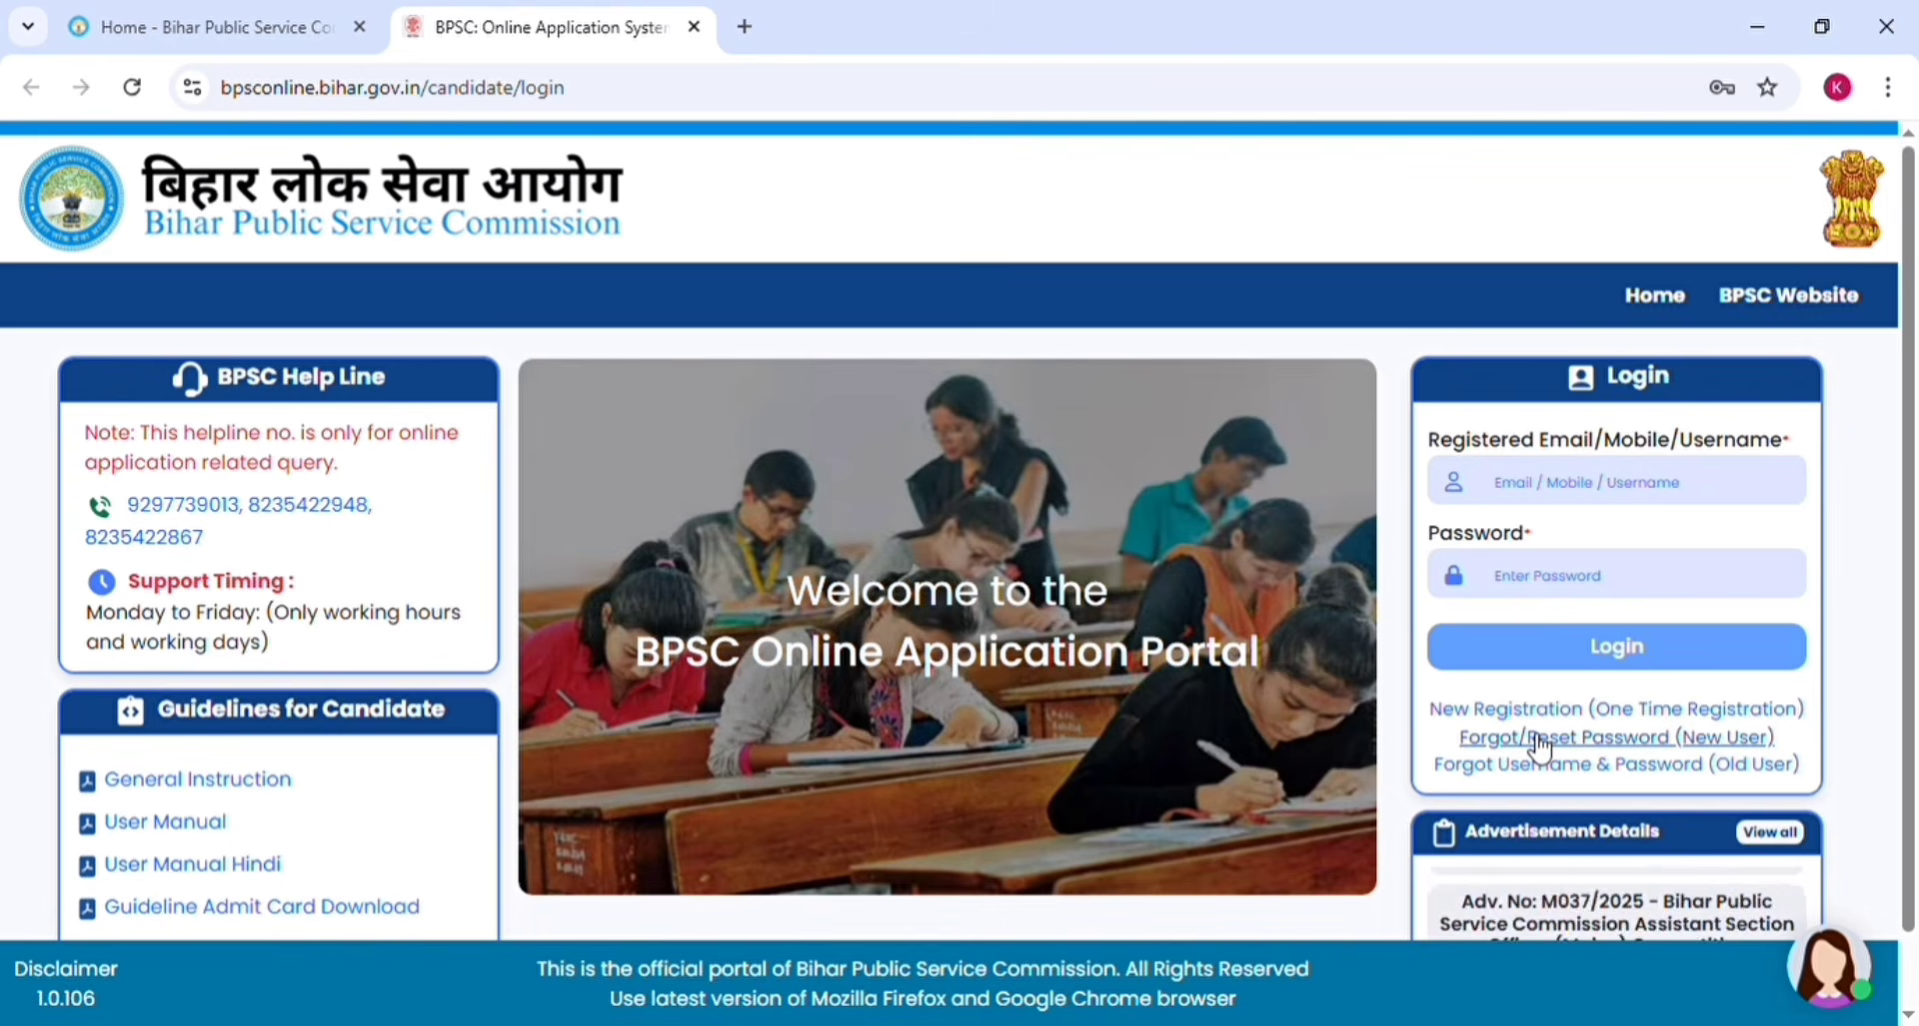
{"action": "left_click", "coordinate": [1532, 742]}
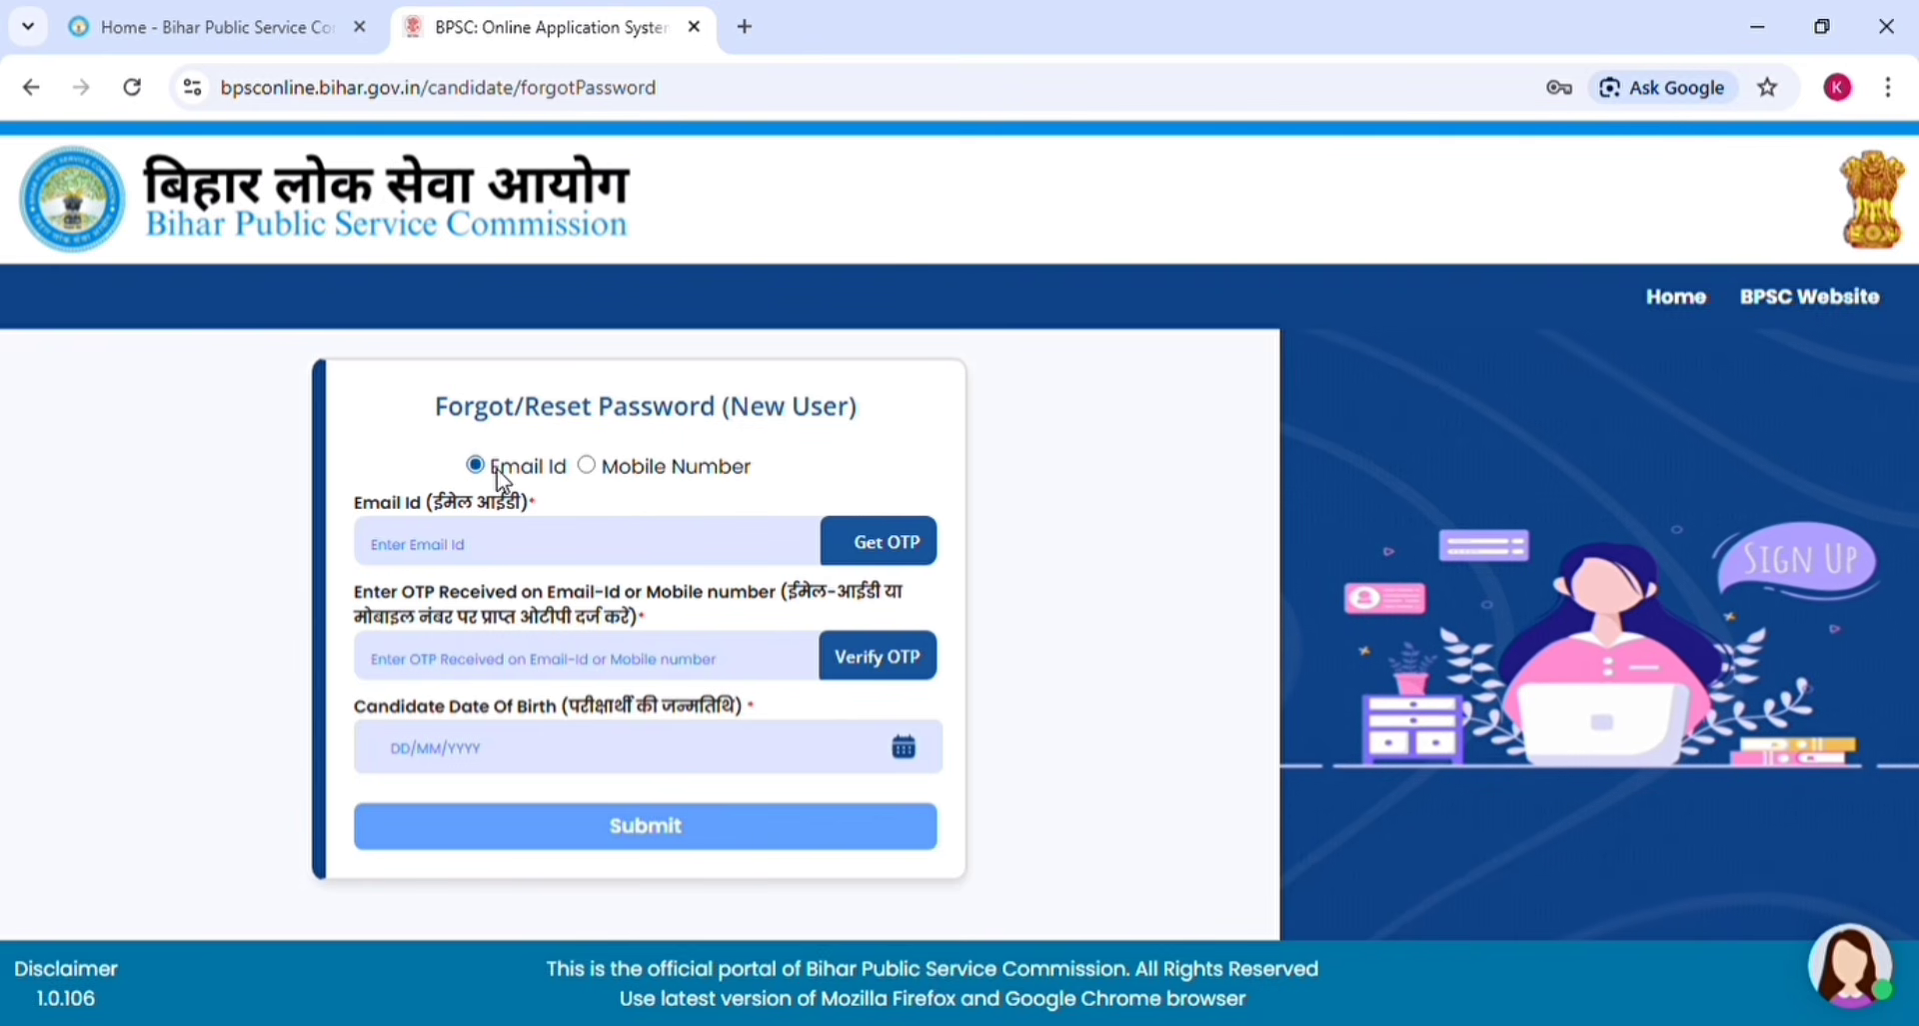
Step: Choose Mobile Number, enter the mobile number, request the OTP, and verify it
{"action": "left_click", "coordinate": [586, 465]}
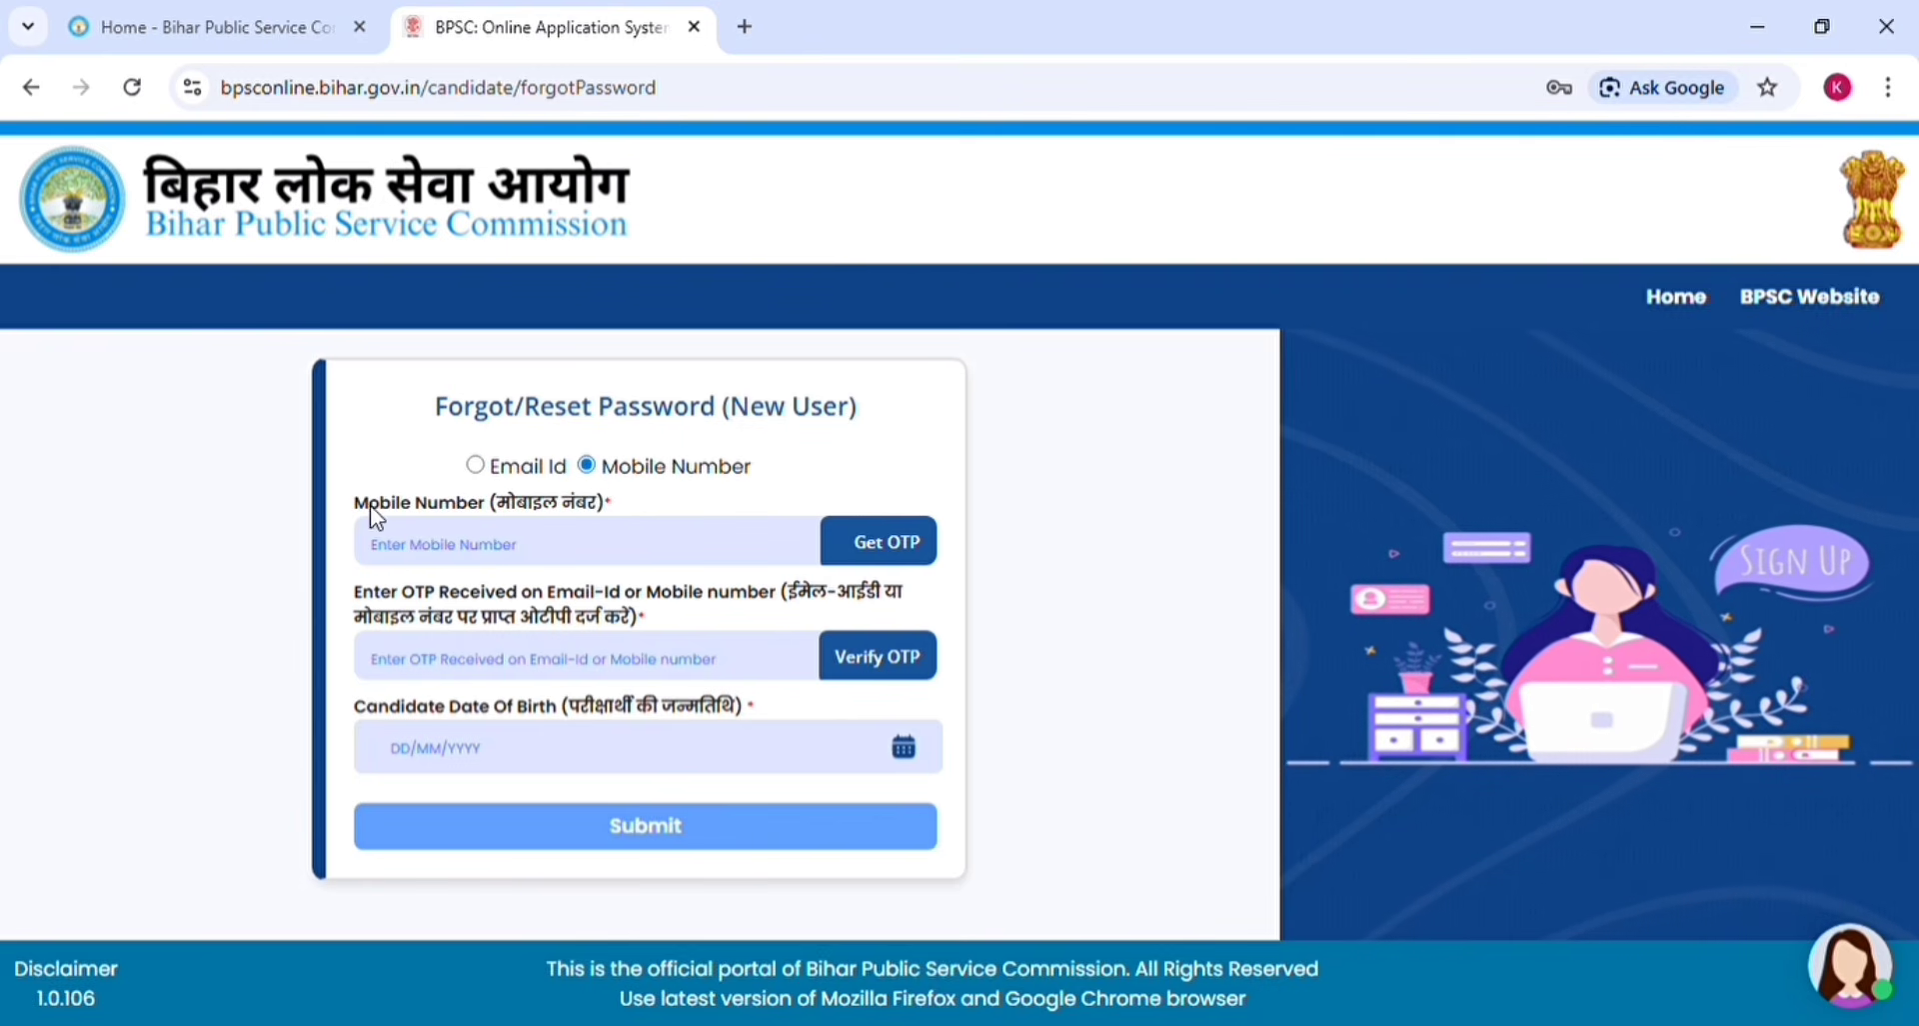
{"action": "left_click", "coordinate": [513, 548]}
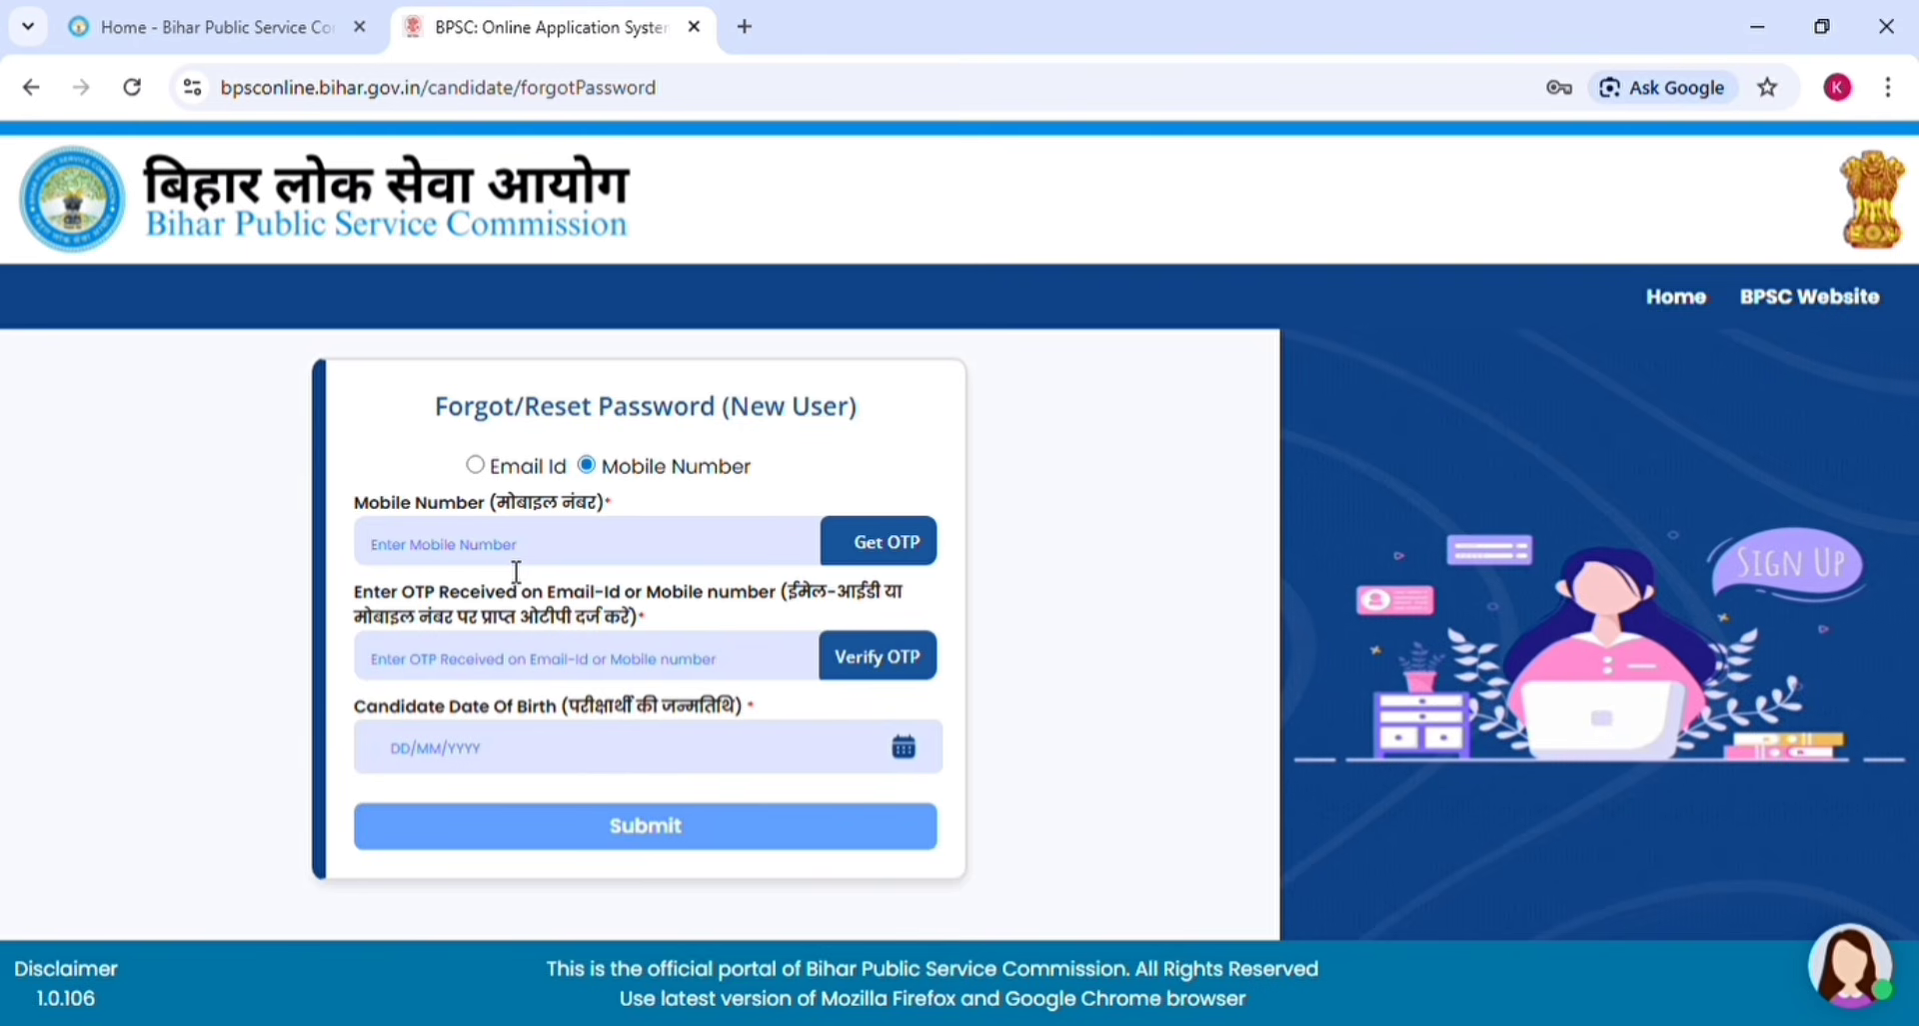
{"action": "left_click_drag", "start_coordinate": [598, 466], "coordinate": [650, 537]}
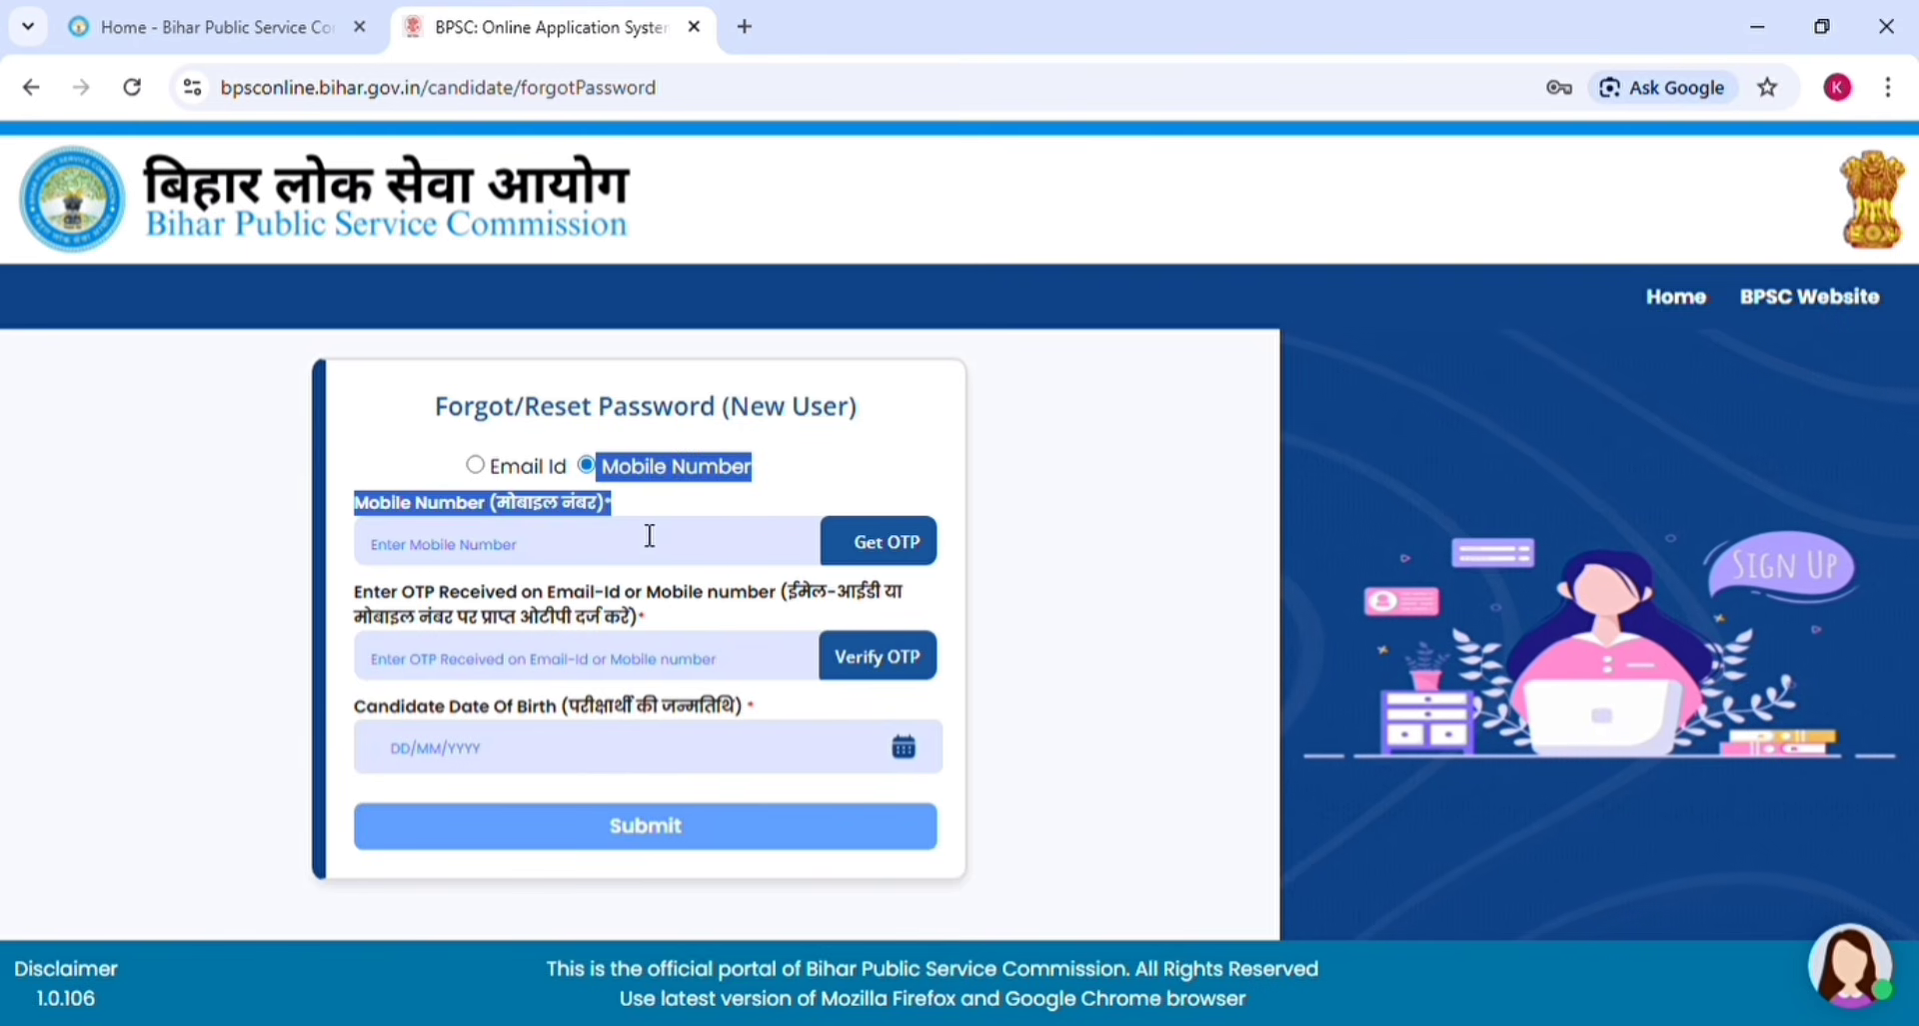
{"action": "left_click", "coordinate": [644, 543]}
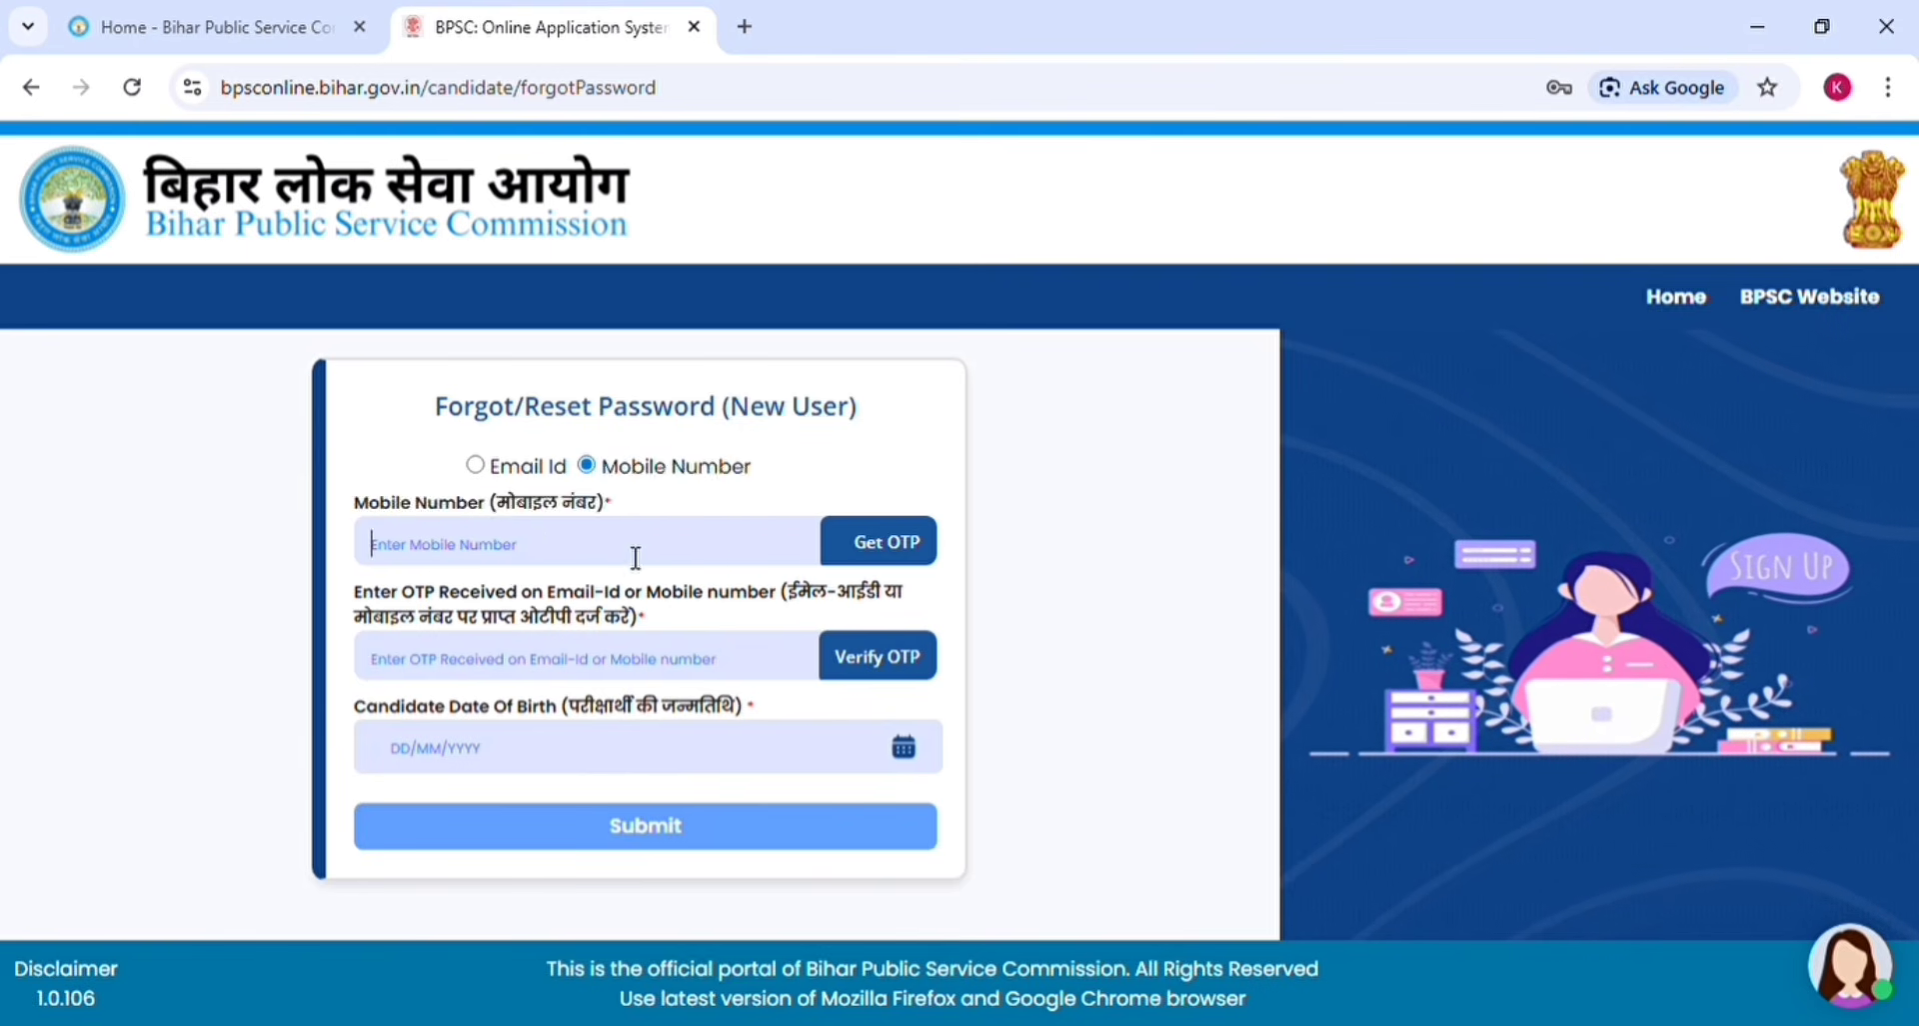
{"action": "left_click", "coordinate": [893, 549]}
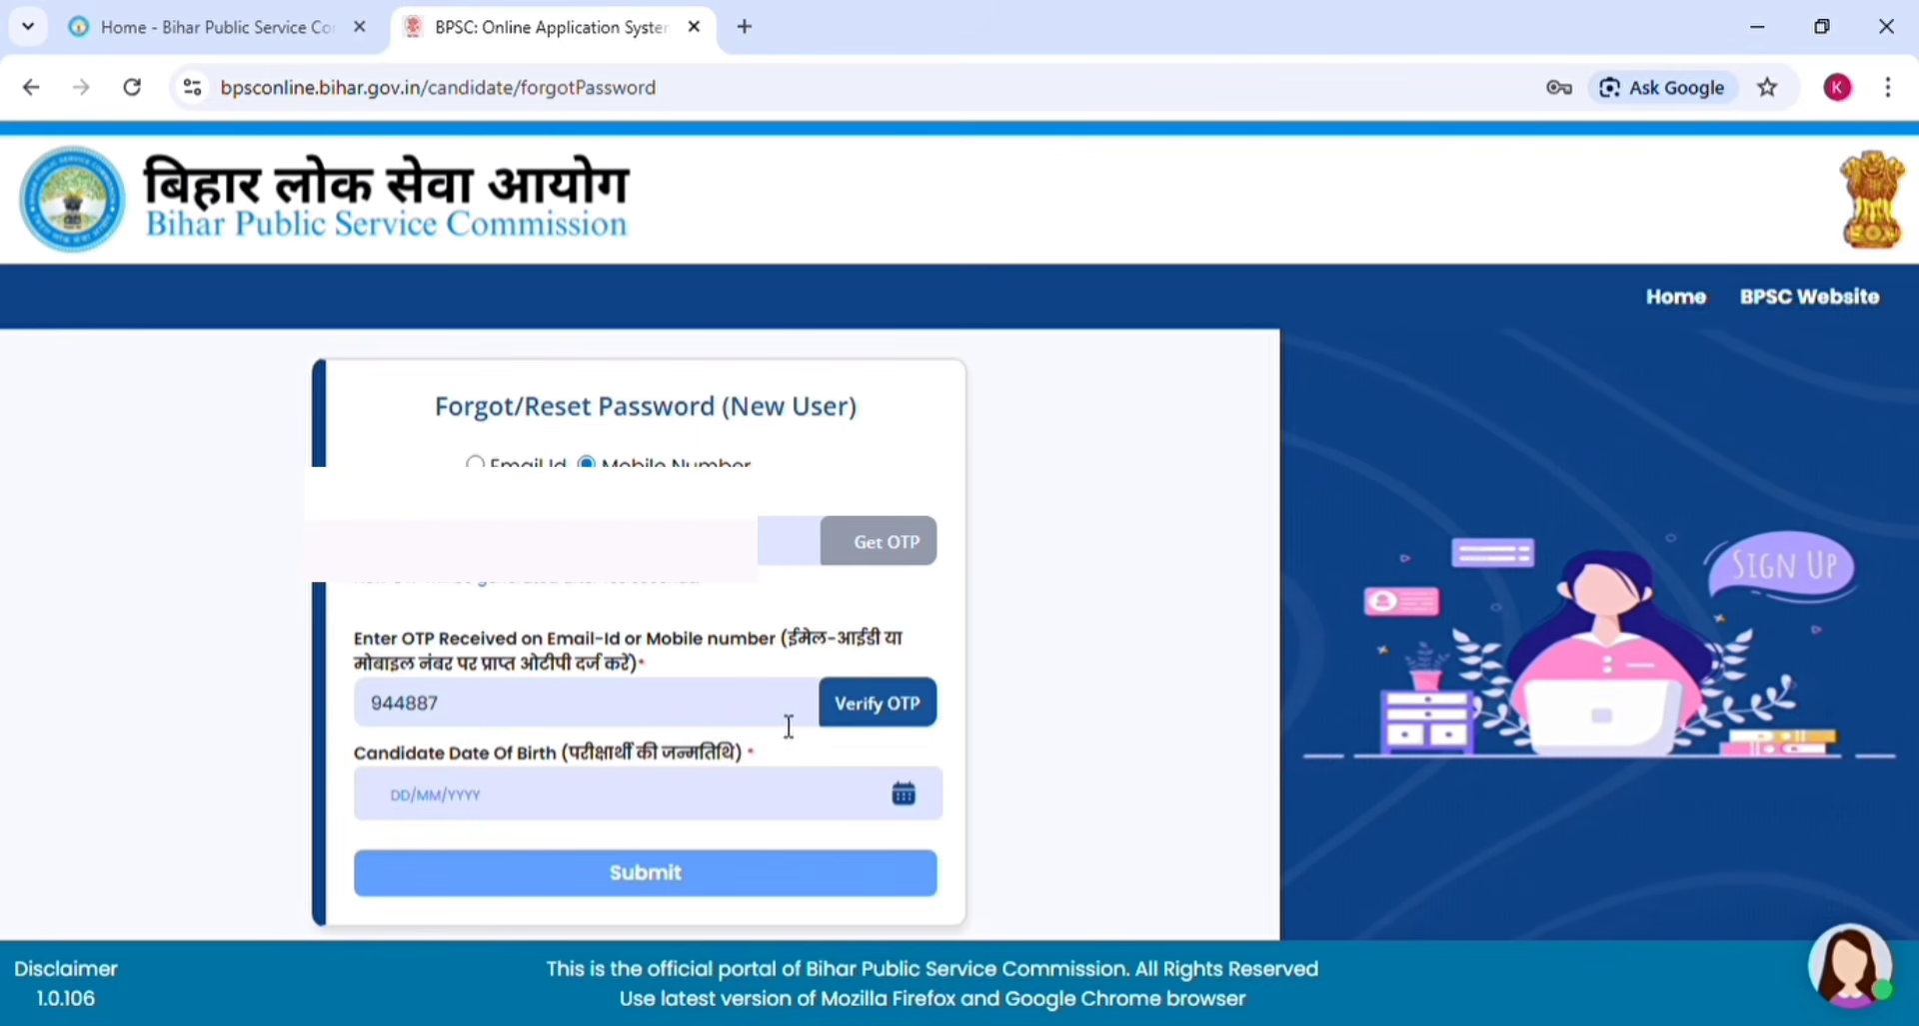
{"action": "left_click", "coordinate": [902, 711]}
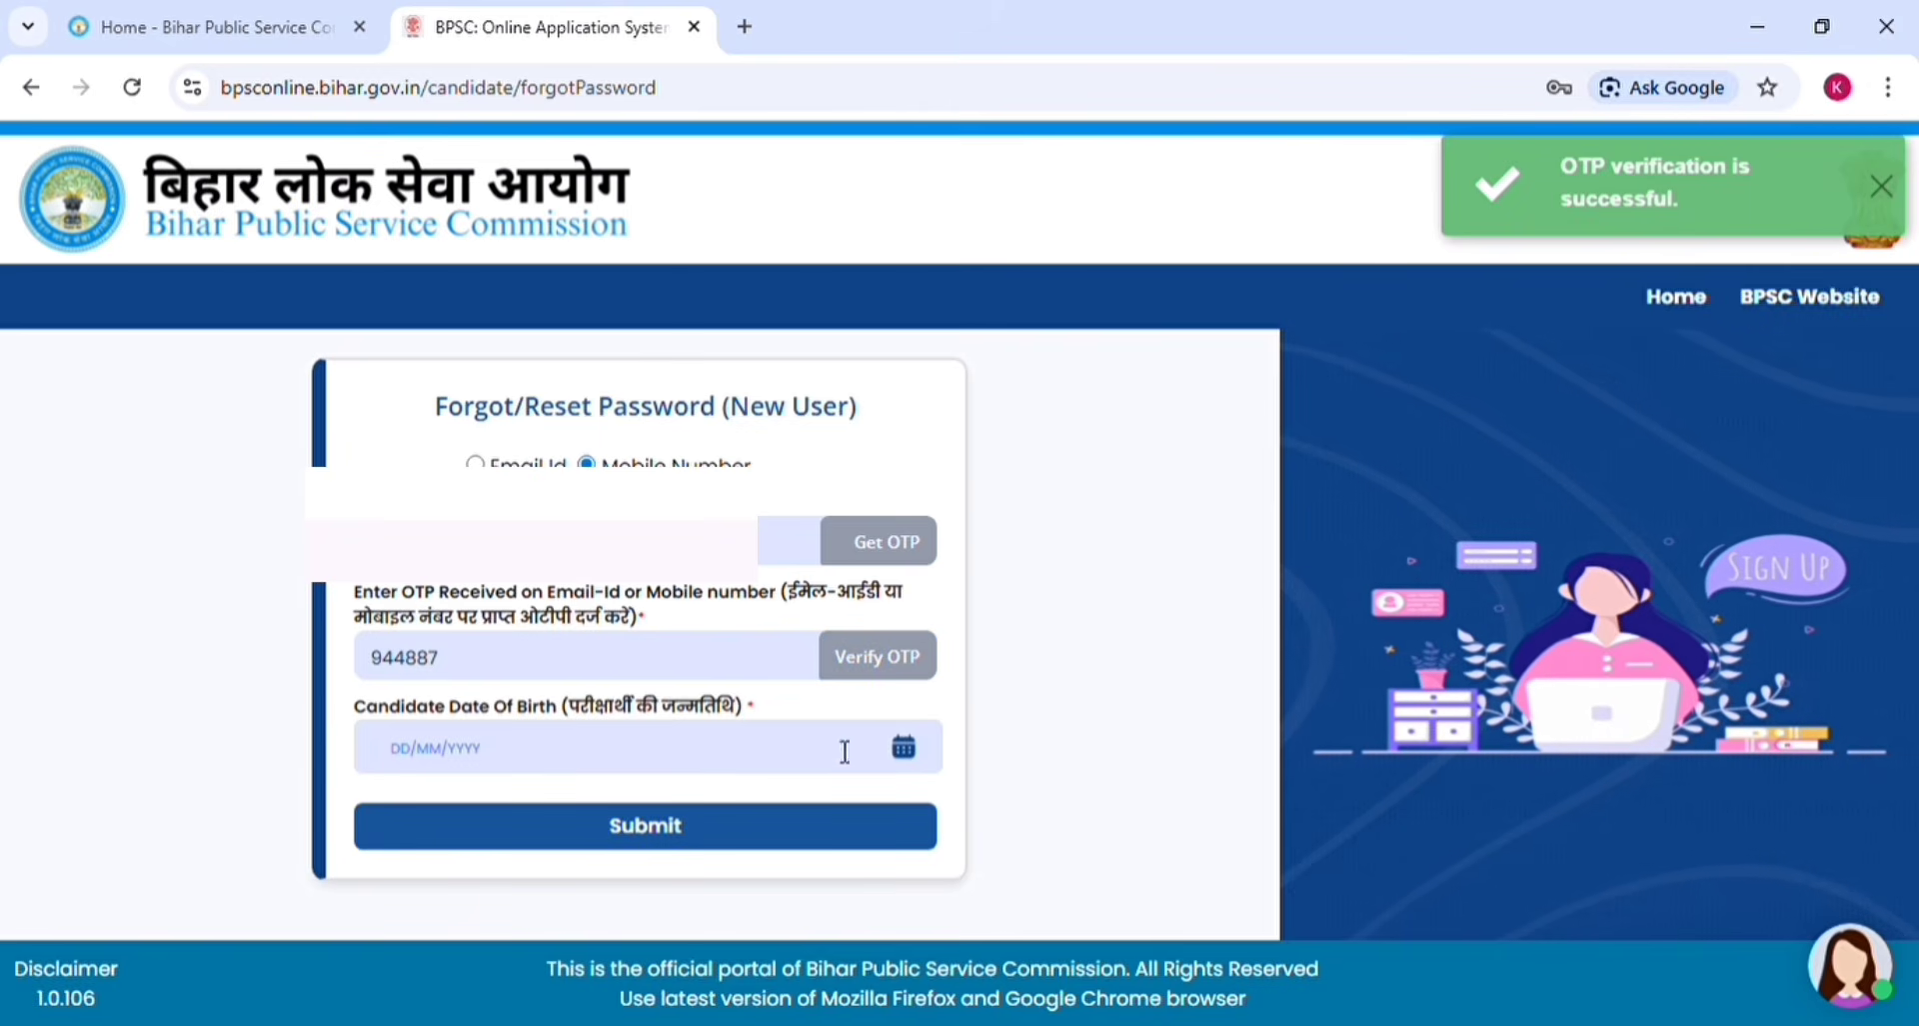
{"action": "left_click", "coordinate": [924, 766]}
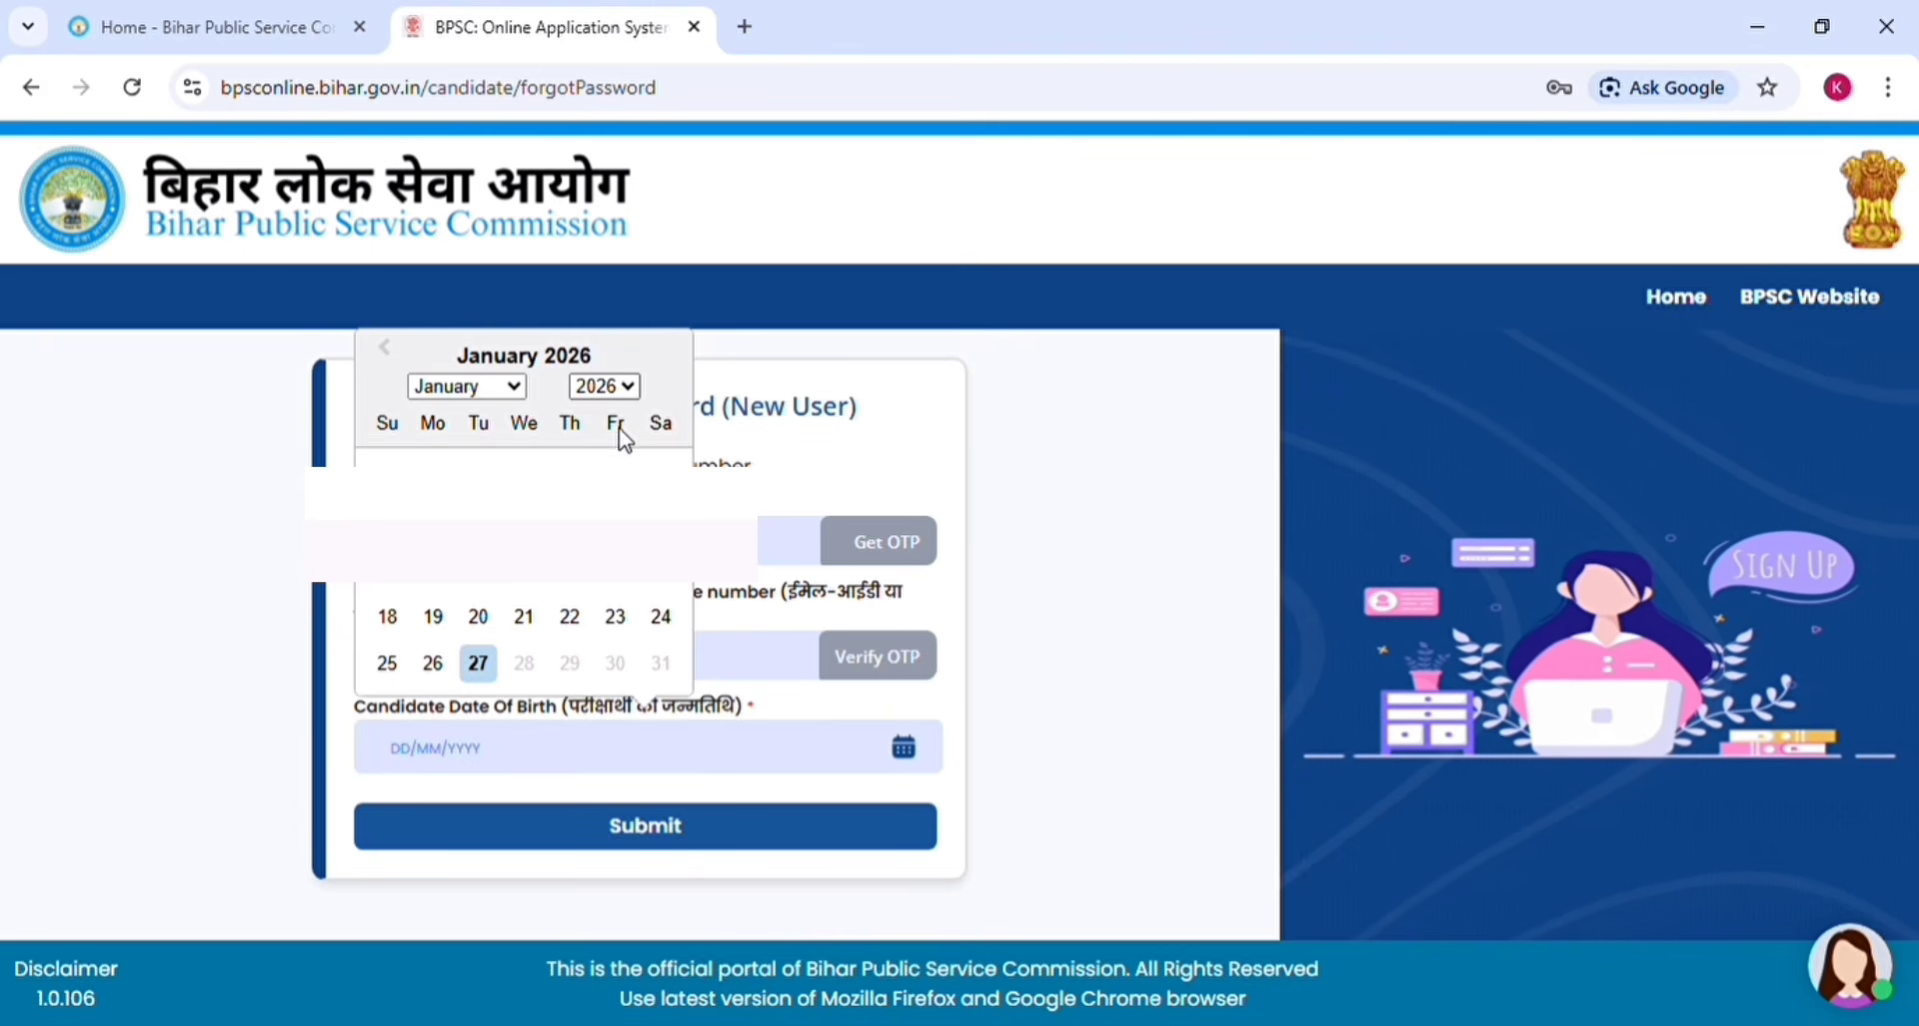
{"action": "left_click", "coordinate": [631, 733]}
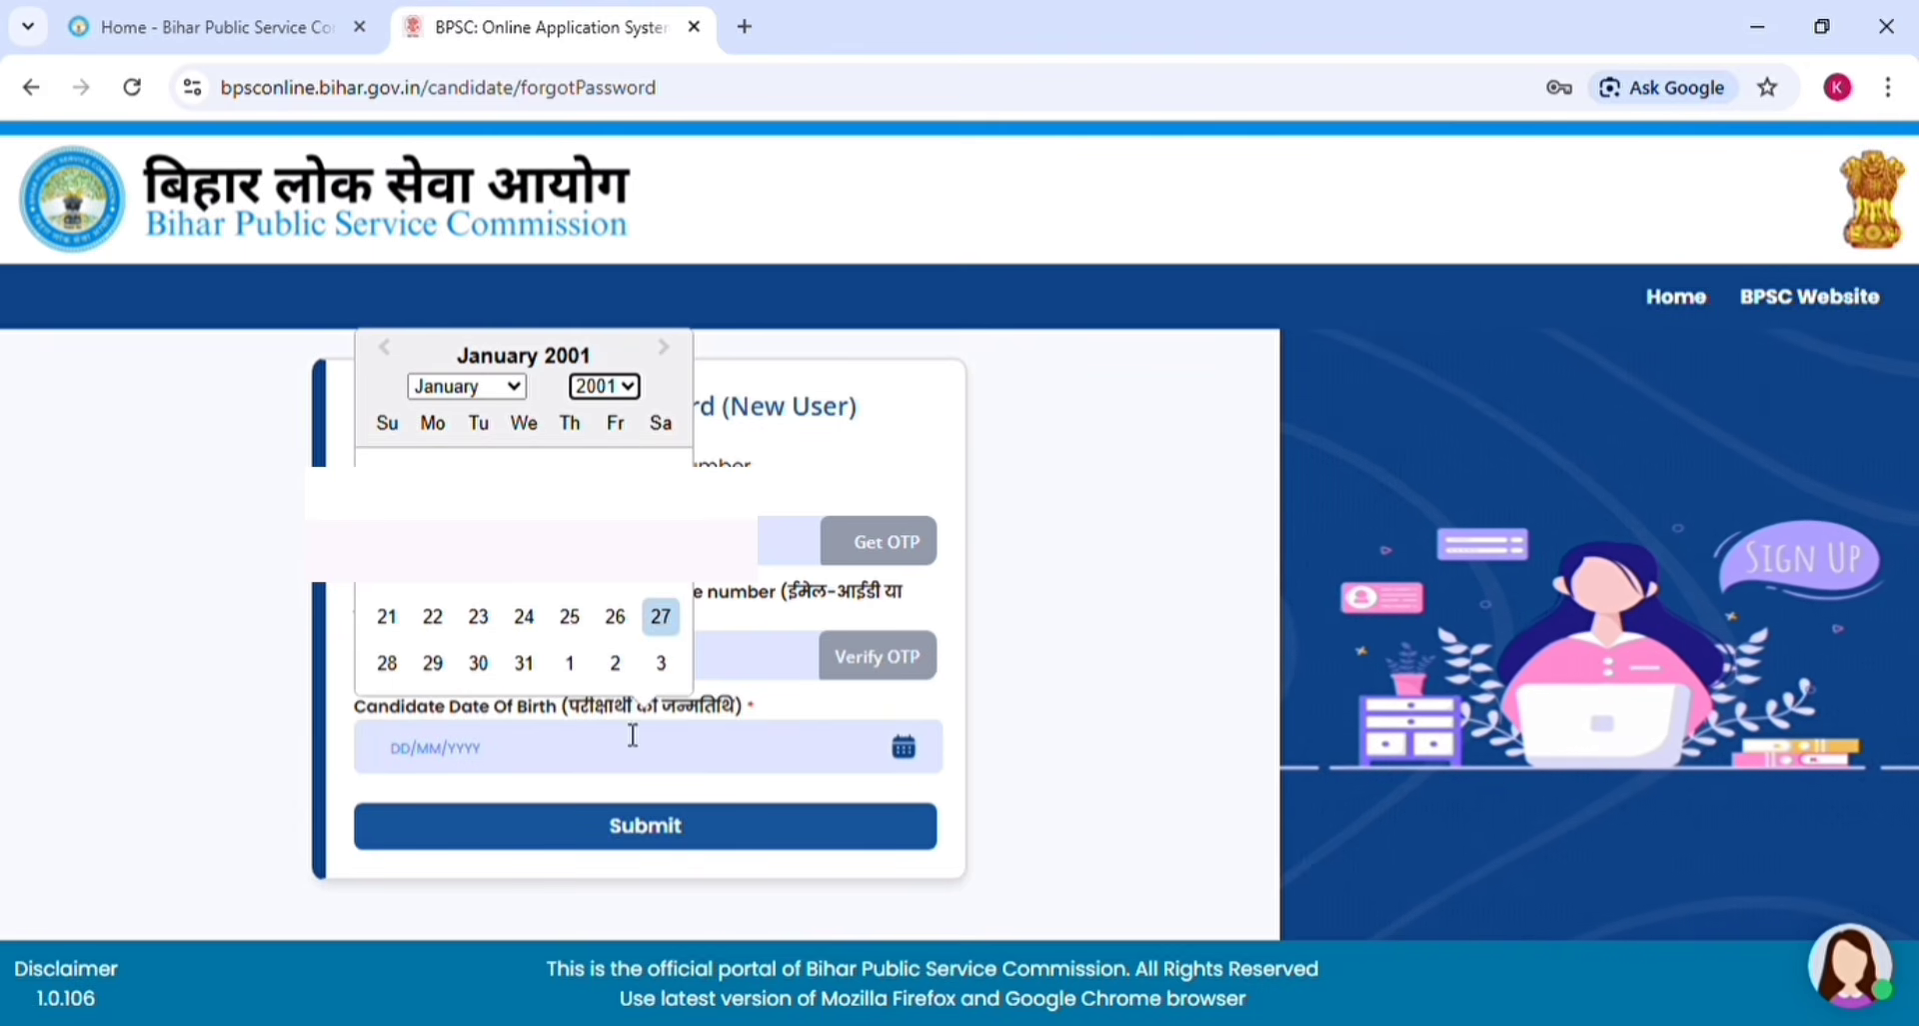
{"action": "left_click", "coordinate": [484, 386]}
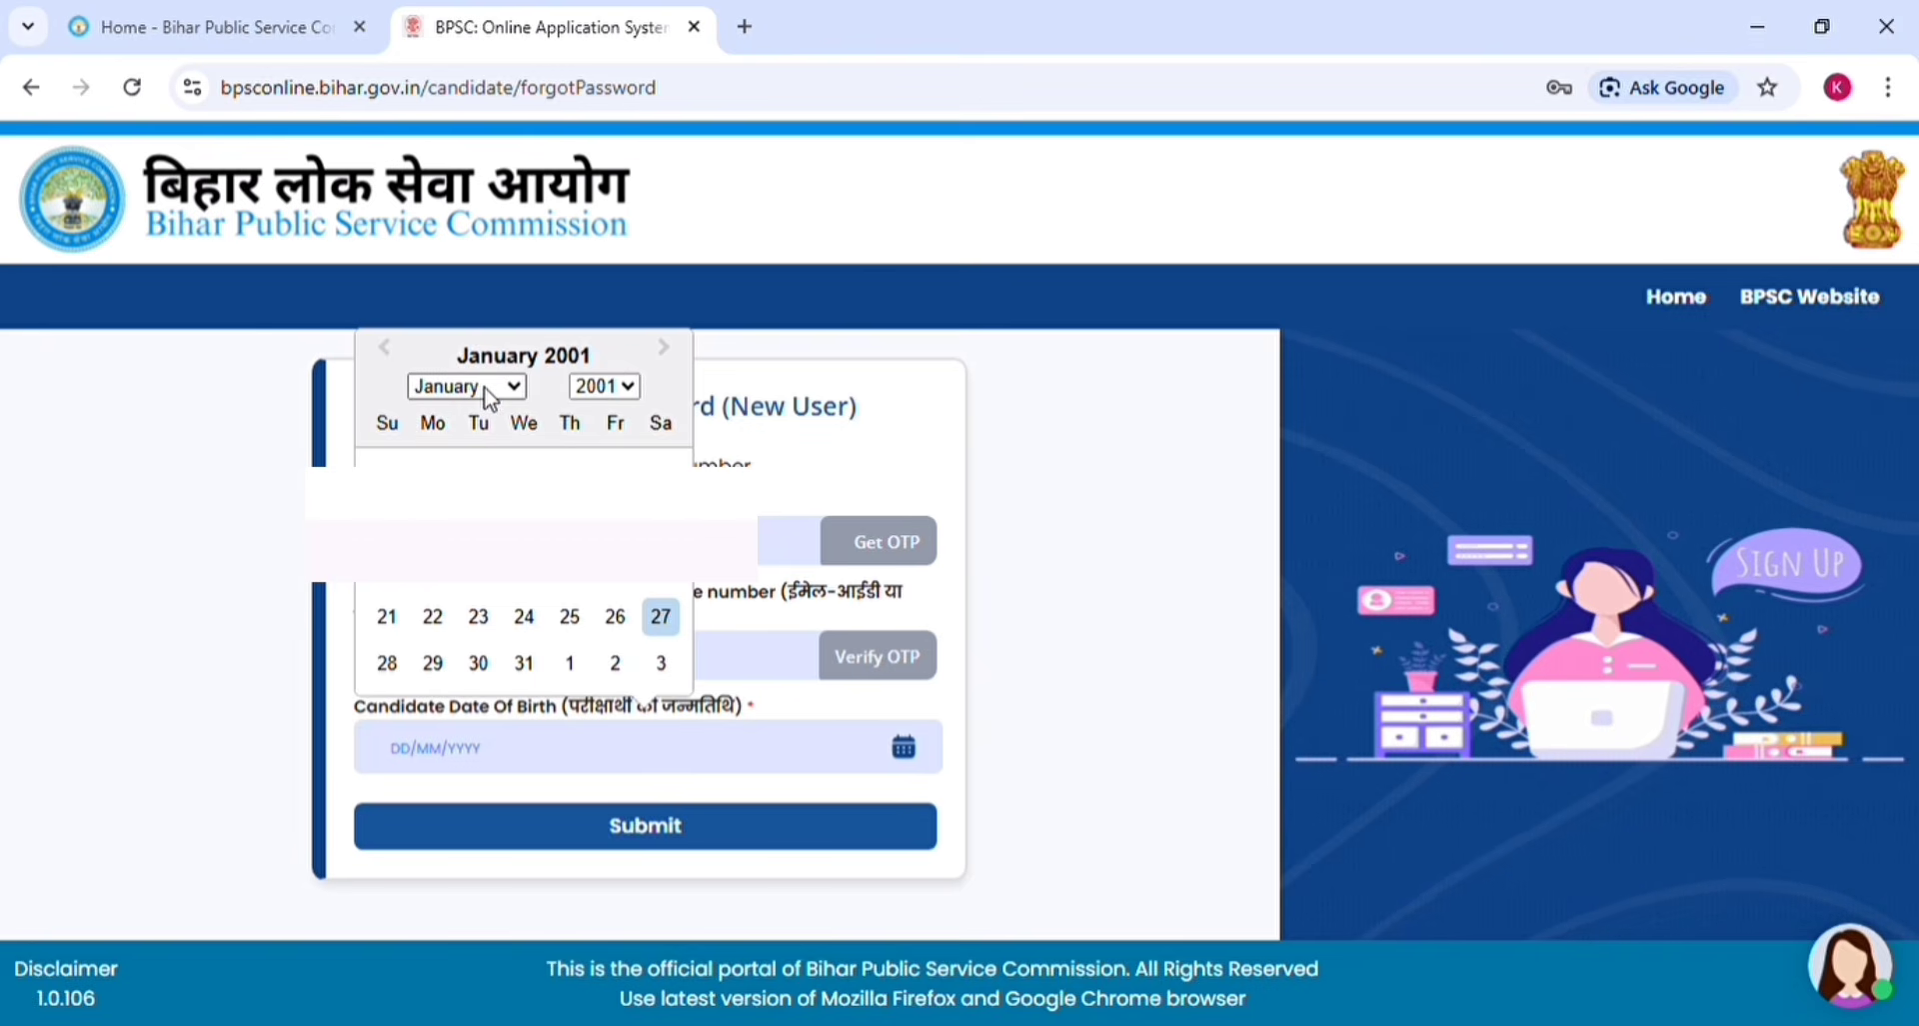
{"action": "left_click", "coordinate": [458, 620]}
{"action": "left_click", "coordinate": [478, 524]}
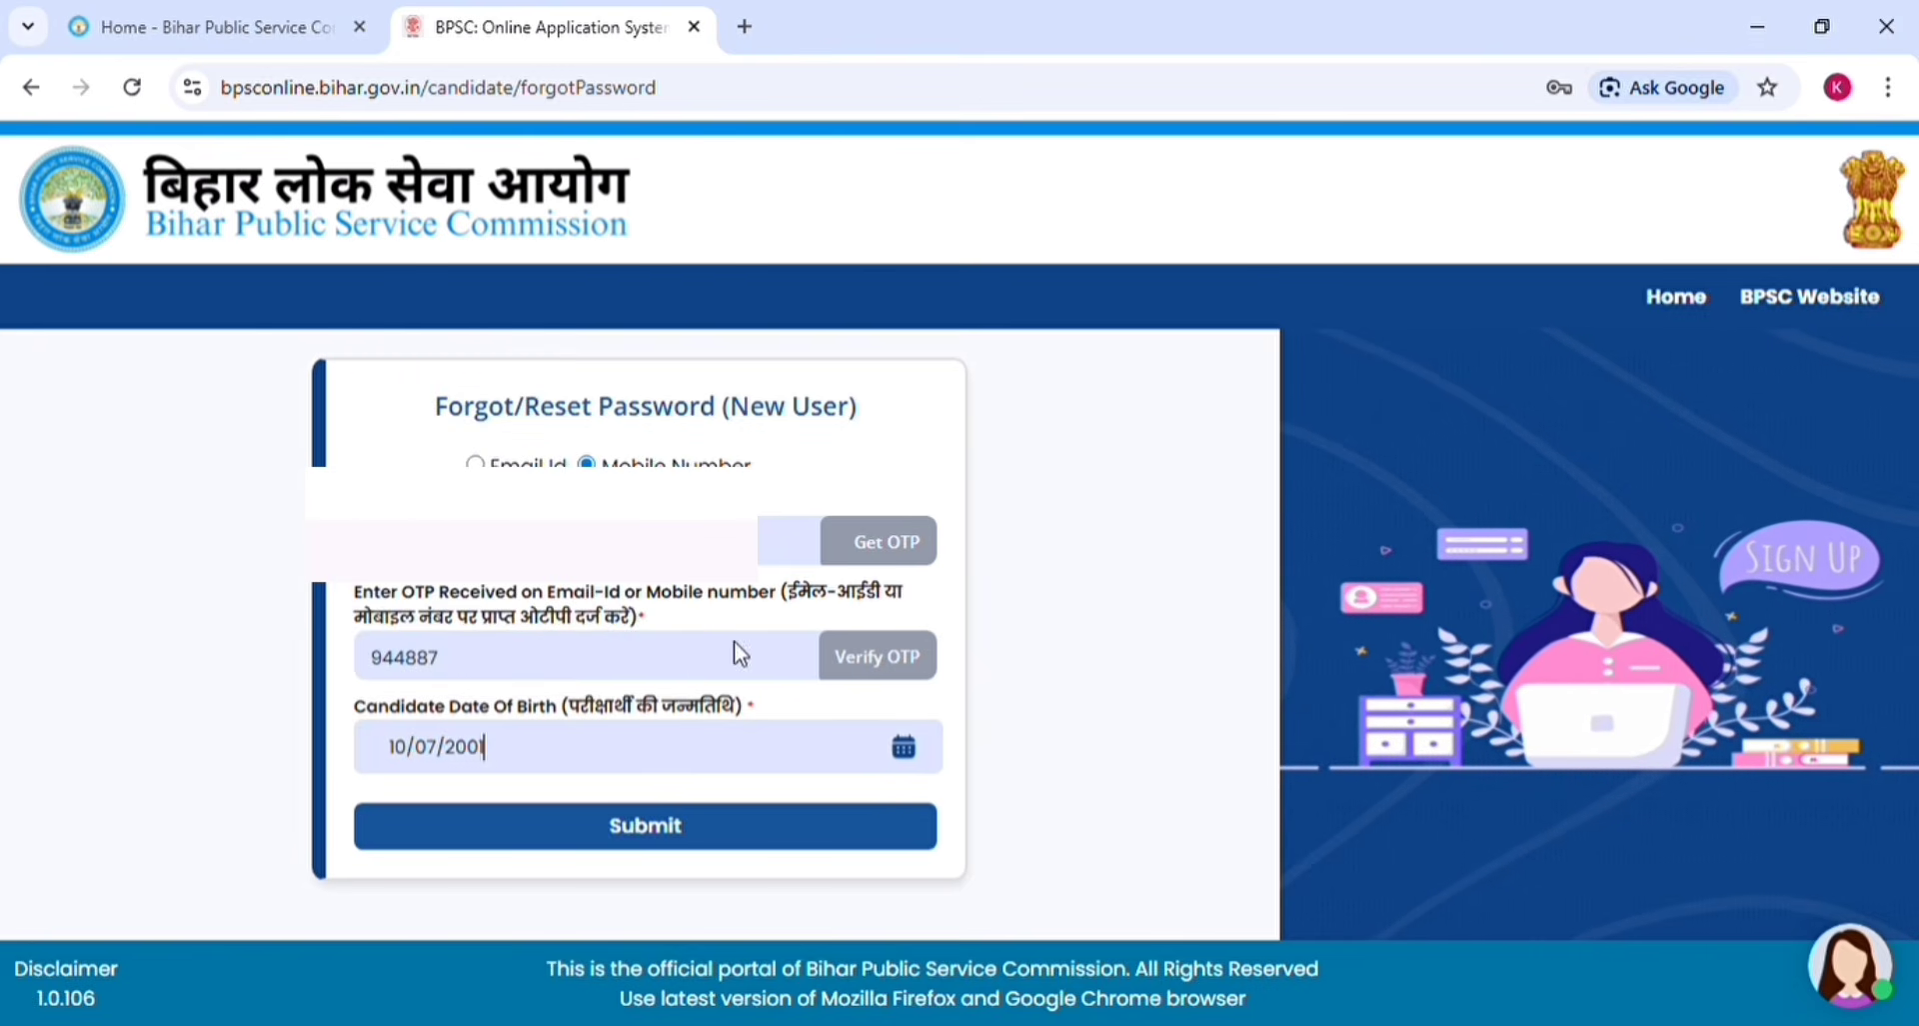
{"action": "left_click", "coordinate": [645, 831]}
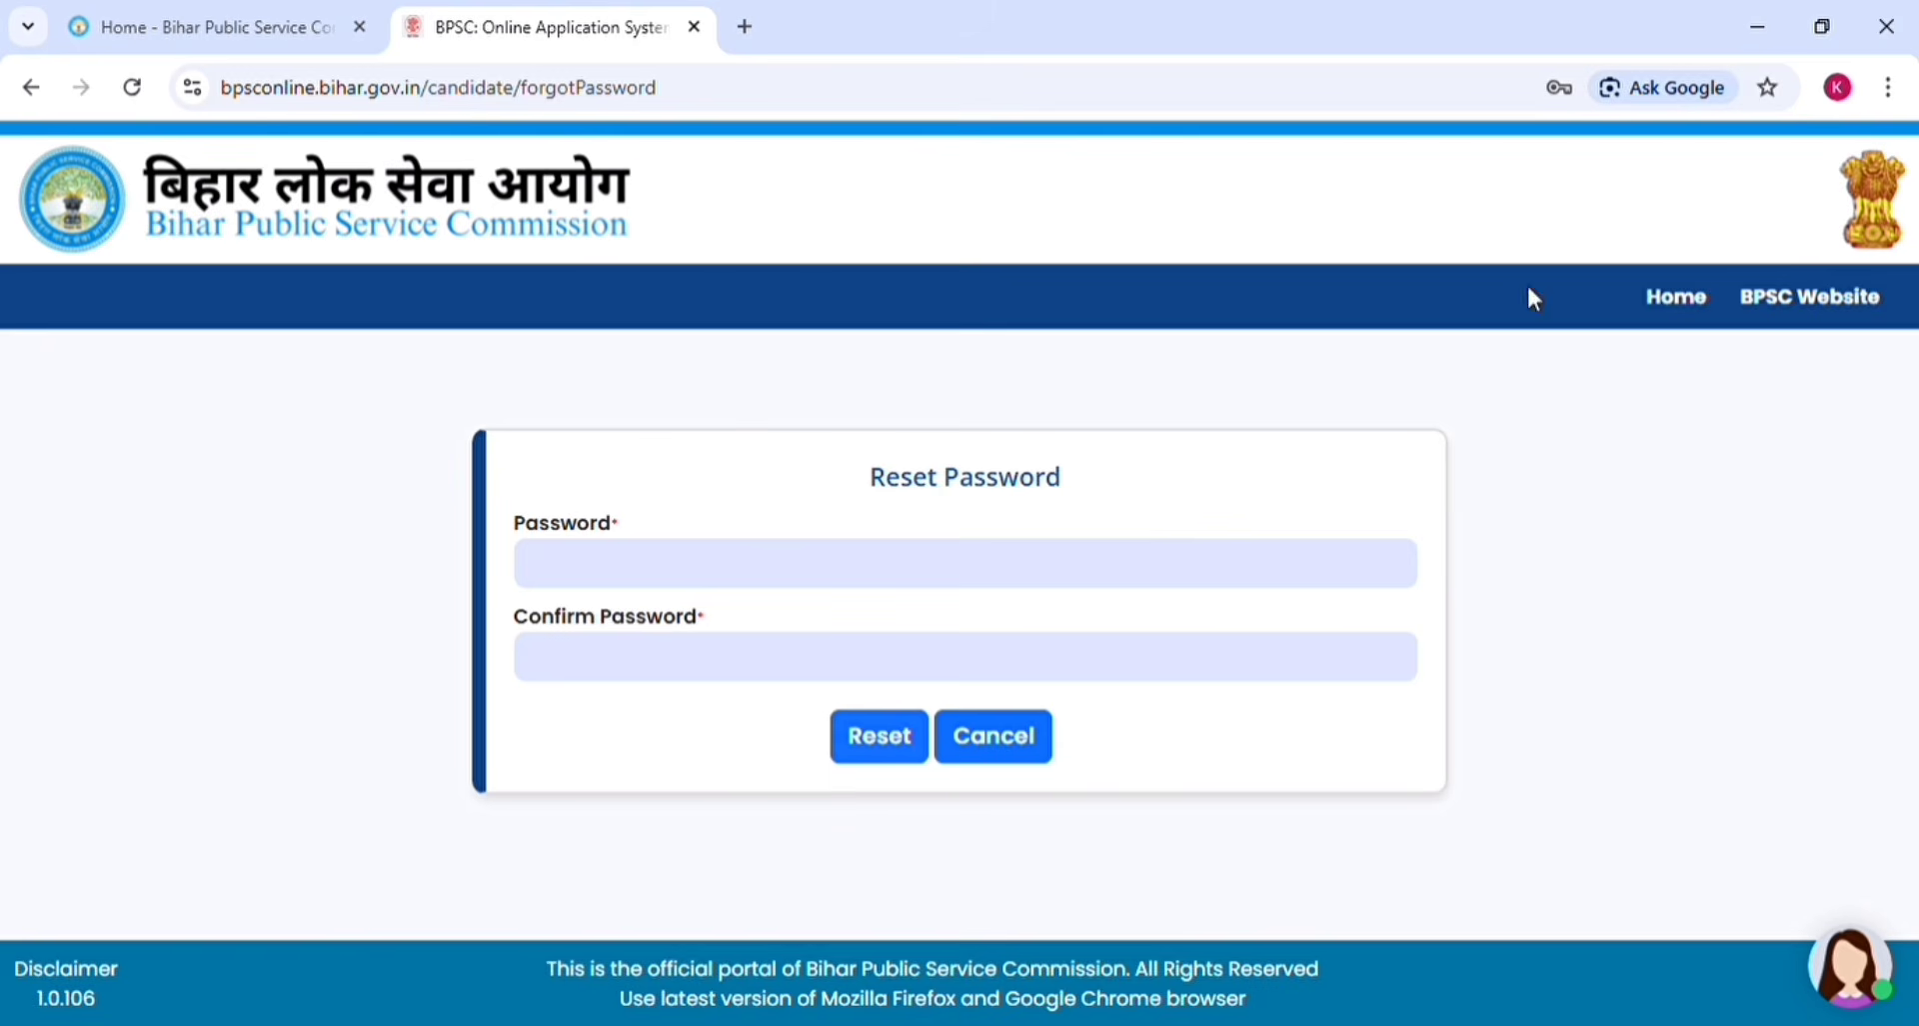
{"action": "left_click", "coordinate": [1686, 300]}
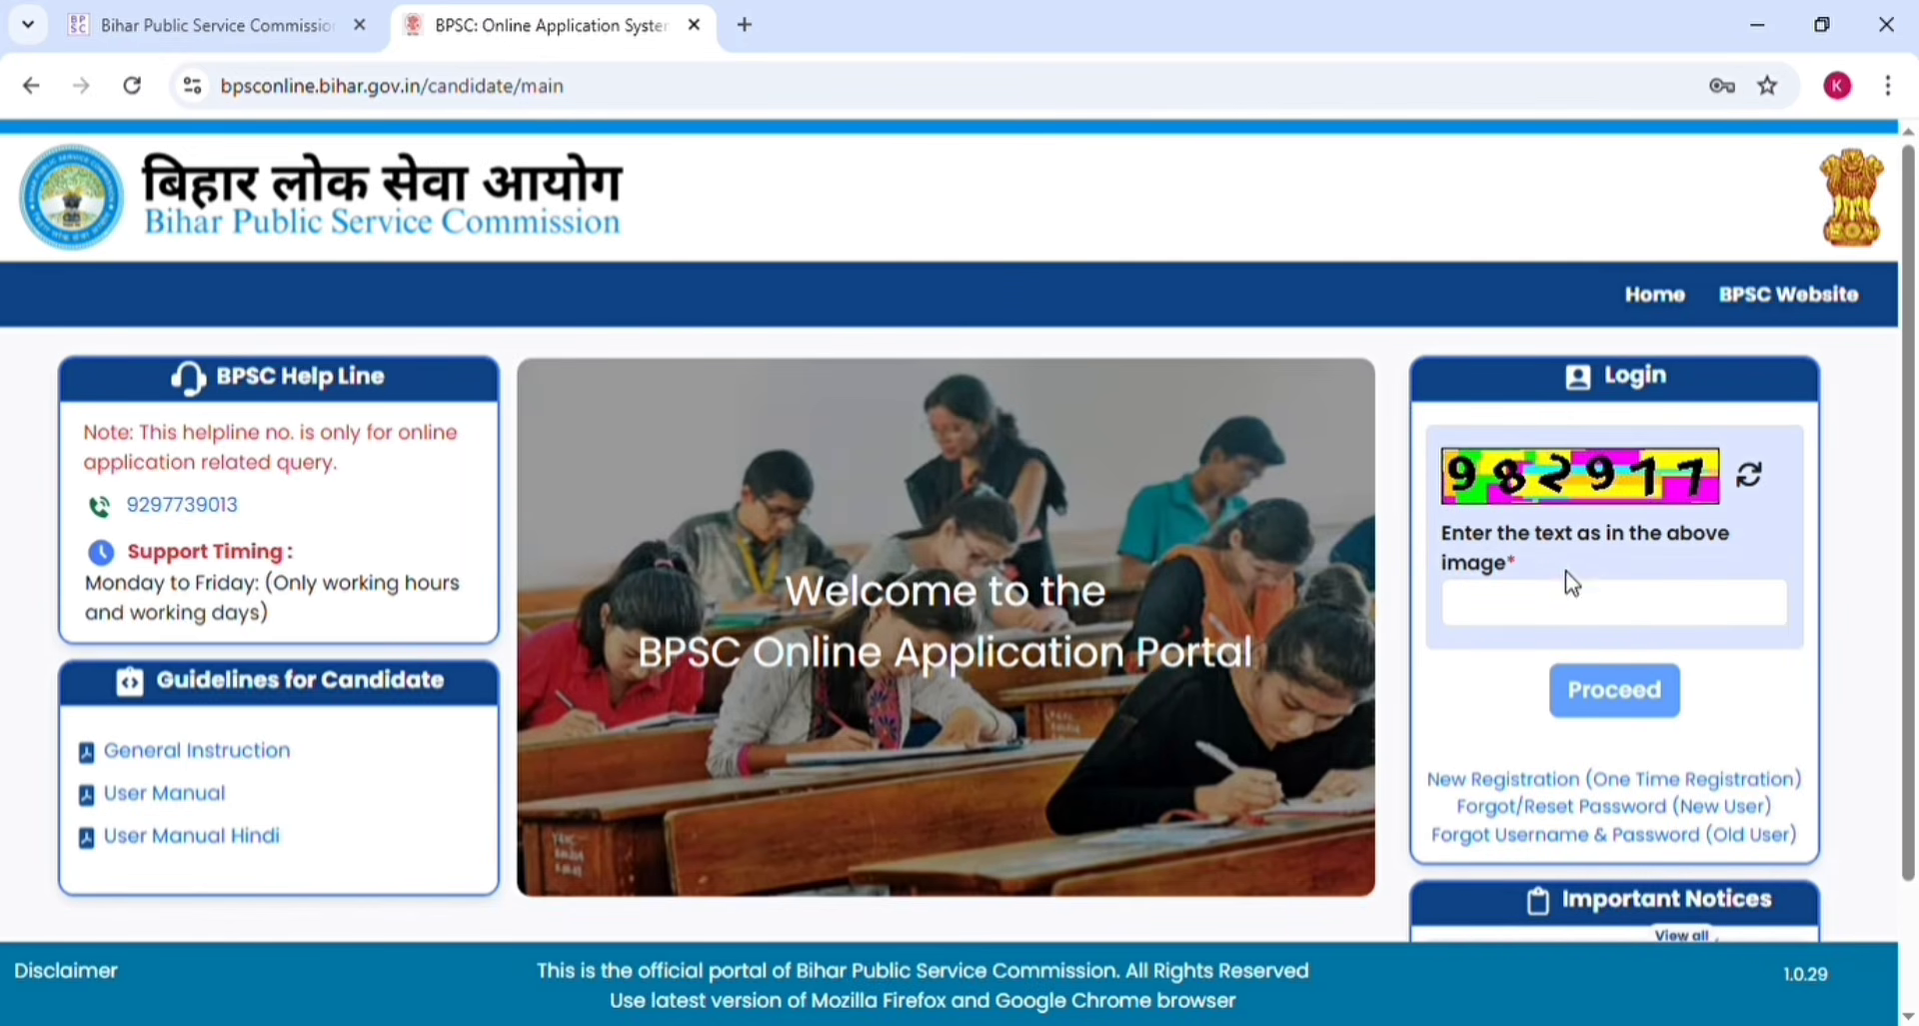
Step: Enter the captcha, proceed with login, and accept the DigiLocker redirect confirmation
{"action": "left_click", "coordinate": [1560, 626]}
{"action": "left_click", "coordinate": [1615, 687]}
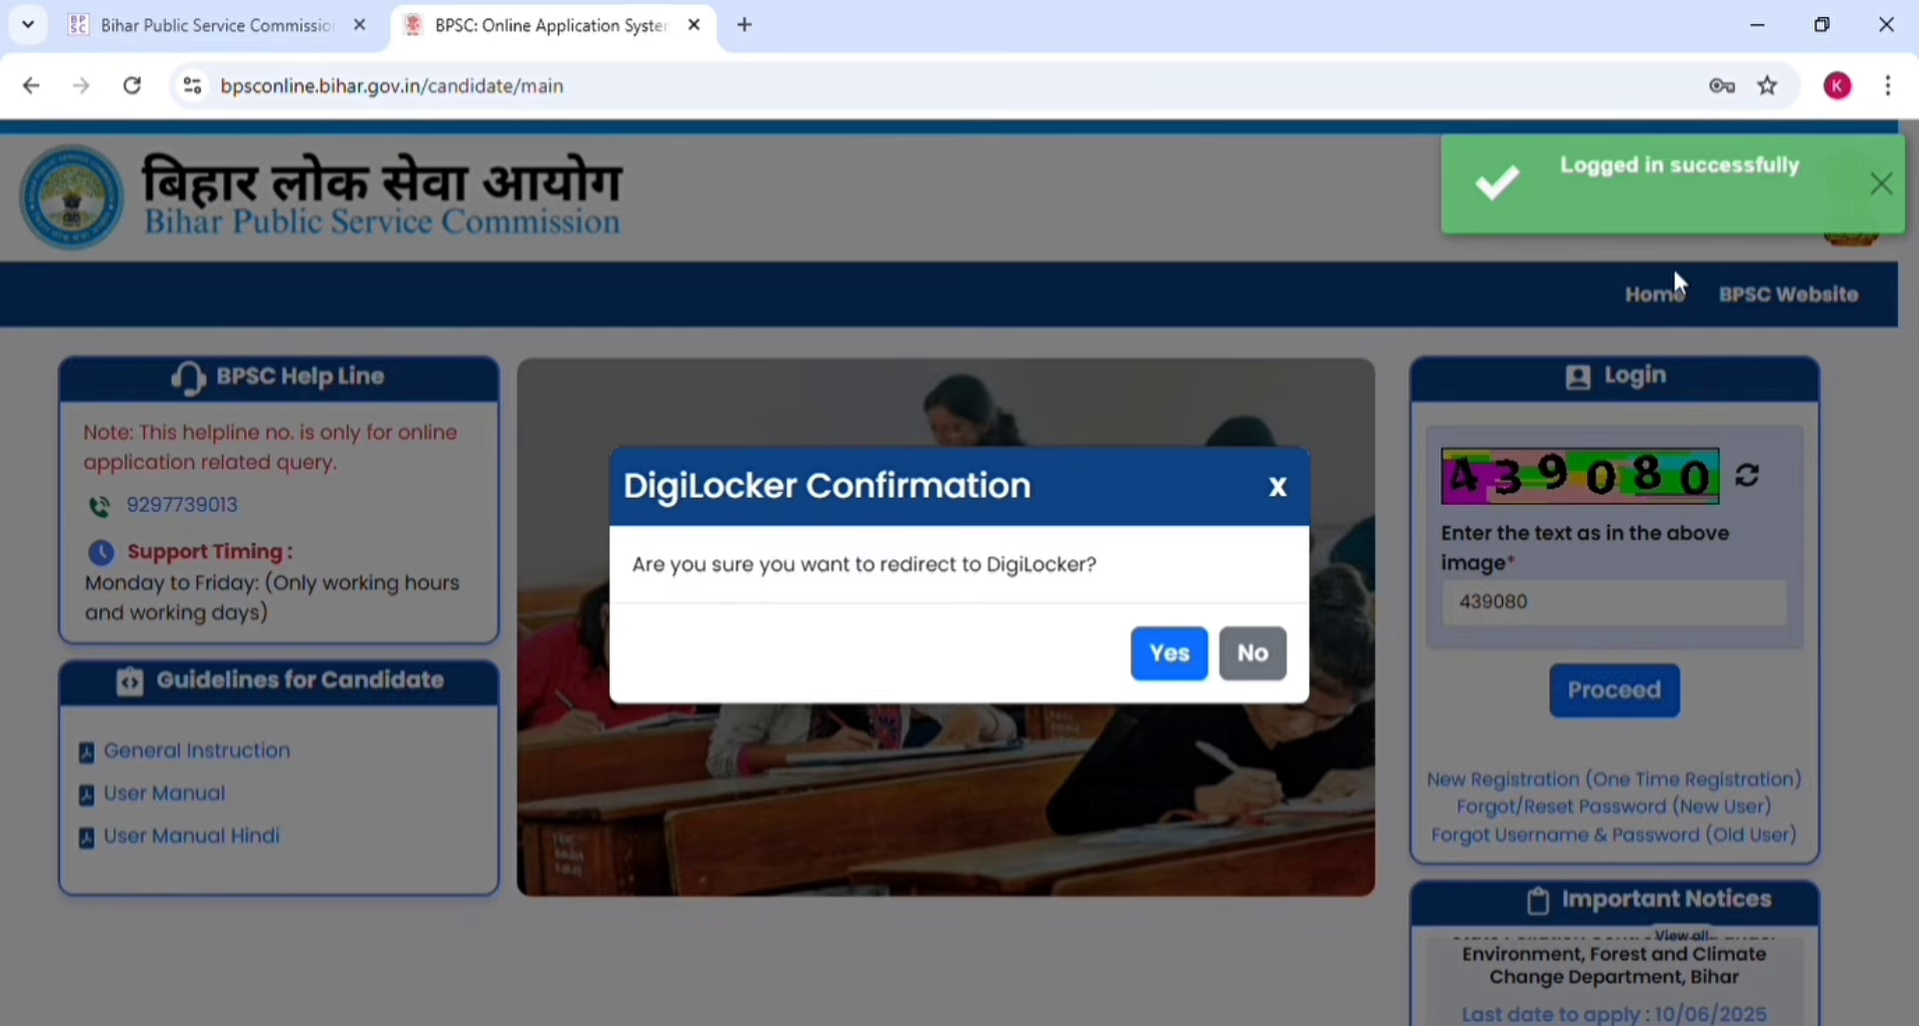
{"action": "left_click", "coordinate": [1159, 654]}
{"action": "scroll", "coordinate": [1626, 445], "scroll_direction": "down", "scroll_amount": 6}
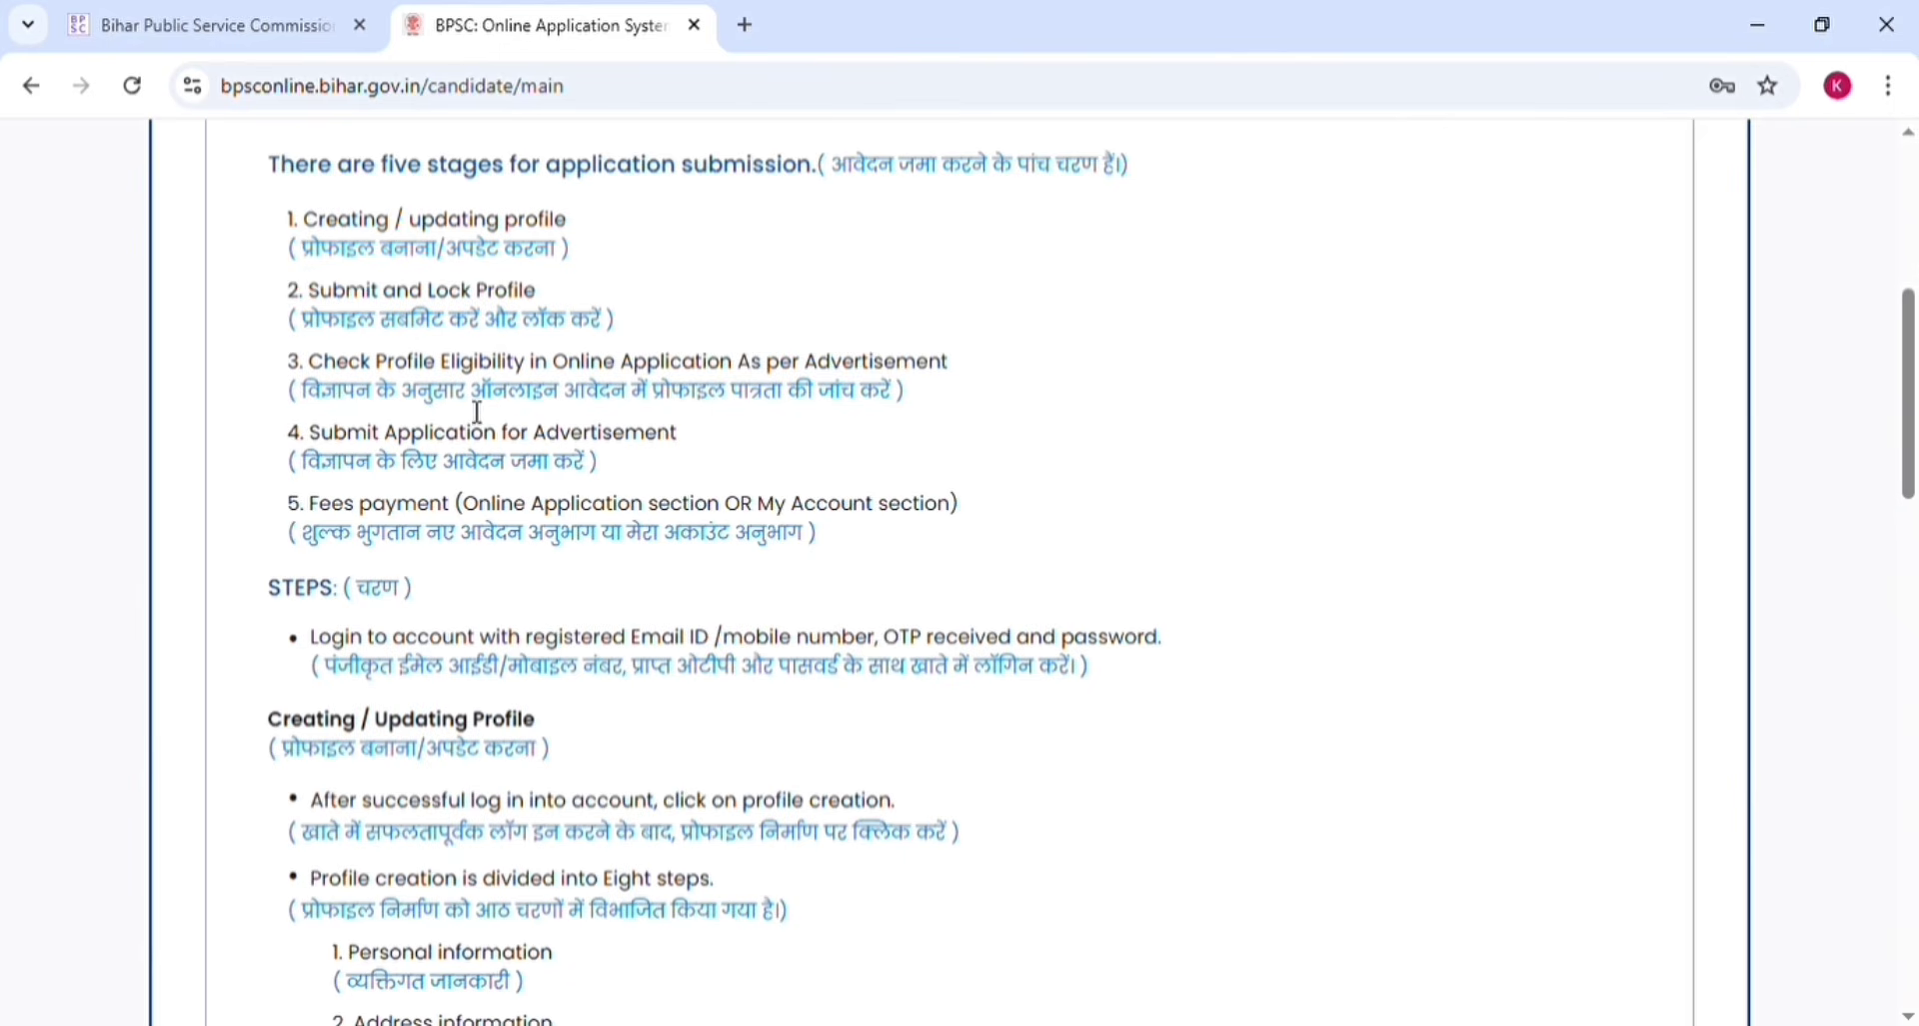
Step: Open the New Application tab to list the 2026 advertisements with start and end dates
{"action": "scroll", "coordinate": [1774, 653], "scroll_direction": "up", "scroll_amount": 6}
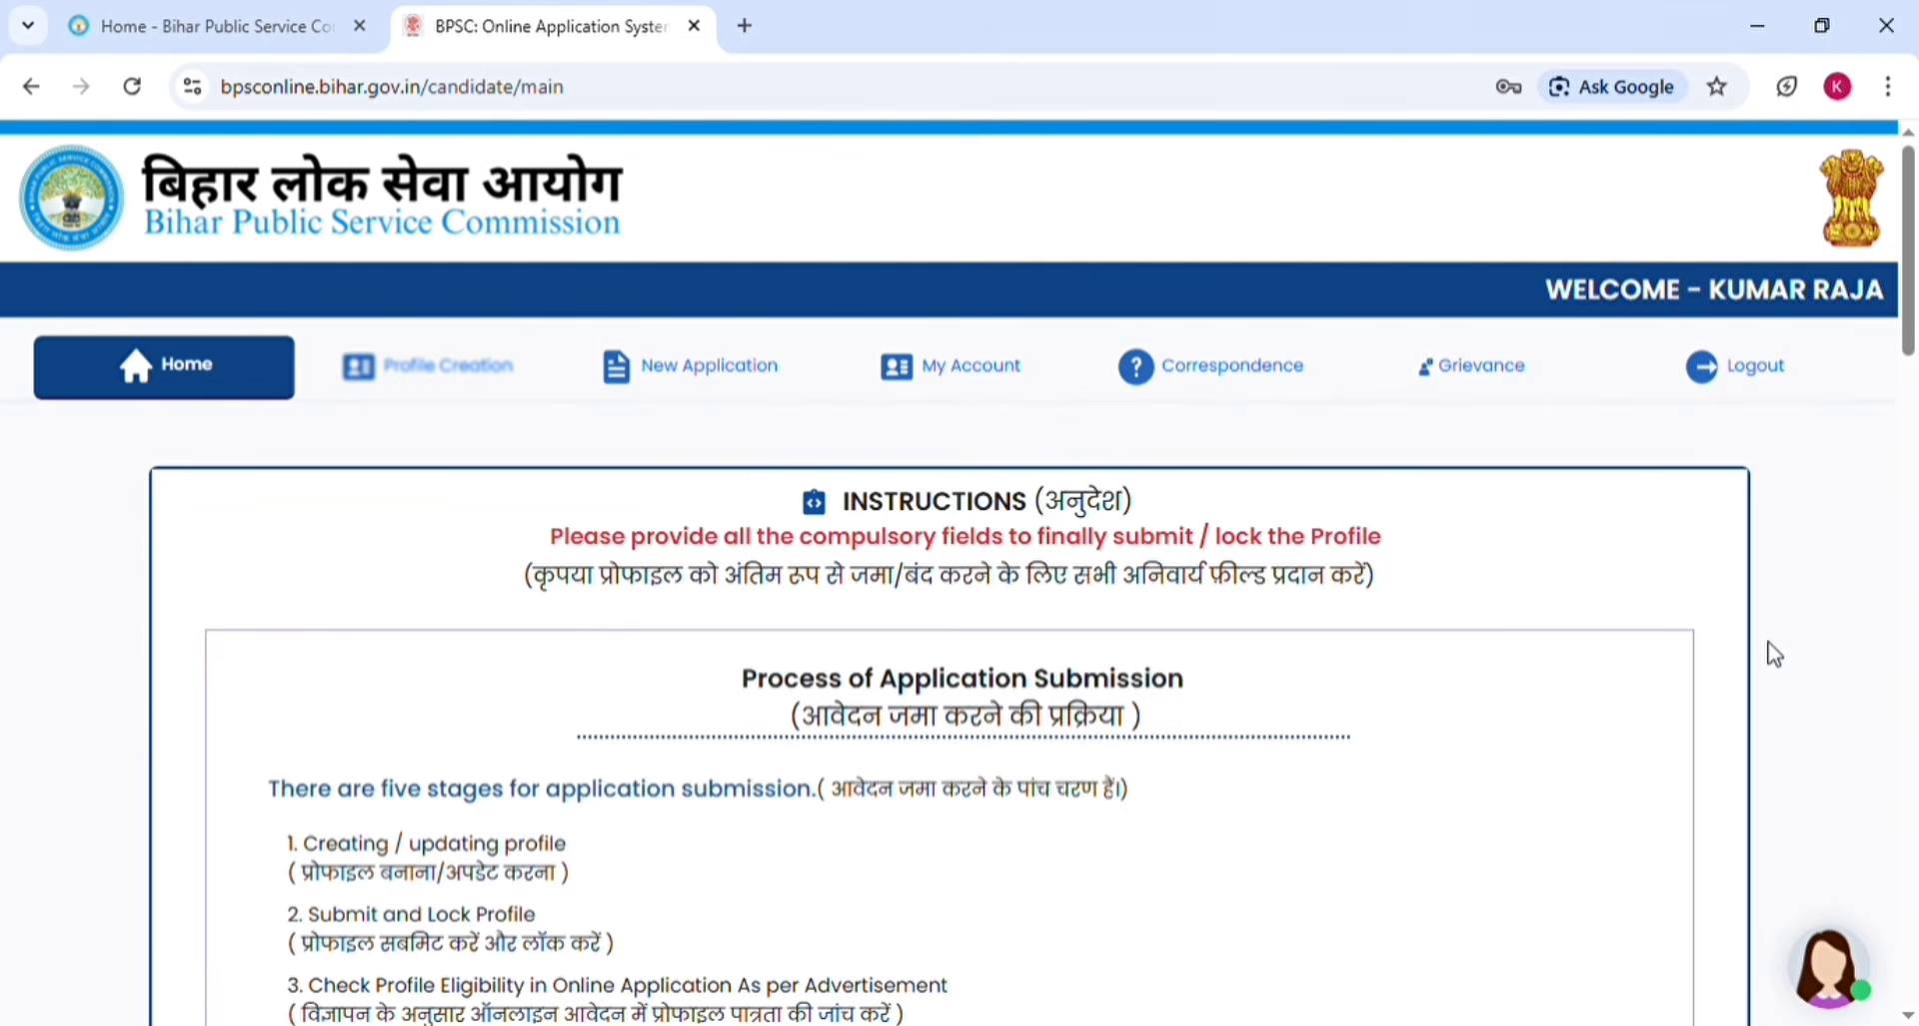
{"action": "left_click", "coordinate": [772, 382]}
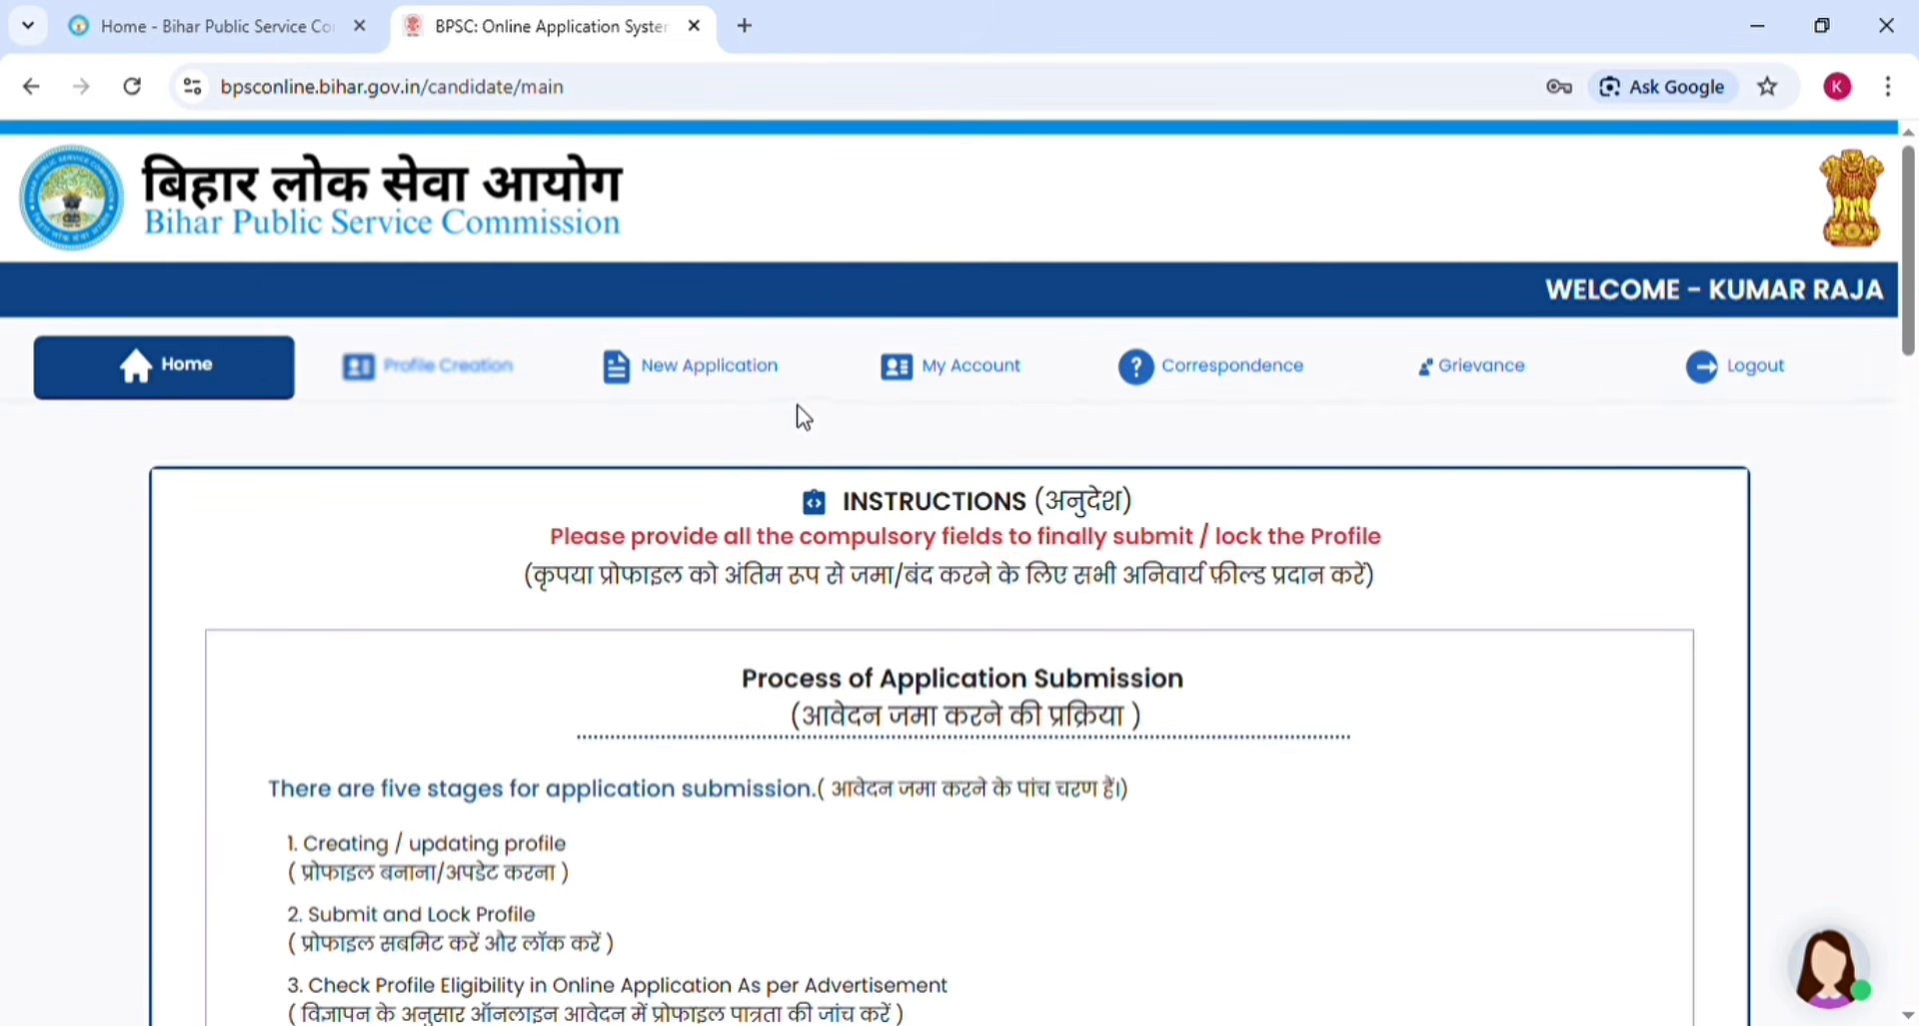
{"action": "left_click", "coordinate": [773, 382]}
{"action": "left_click", "coordinate": [772, 382]}
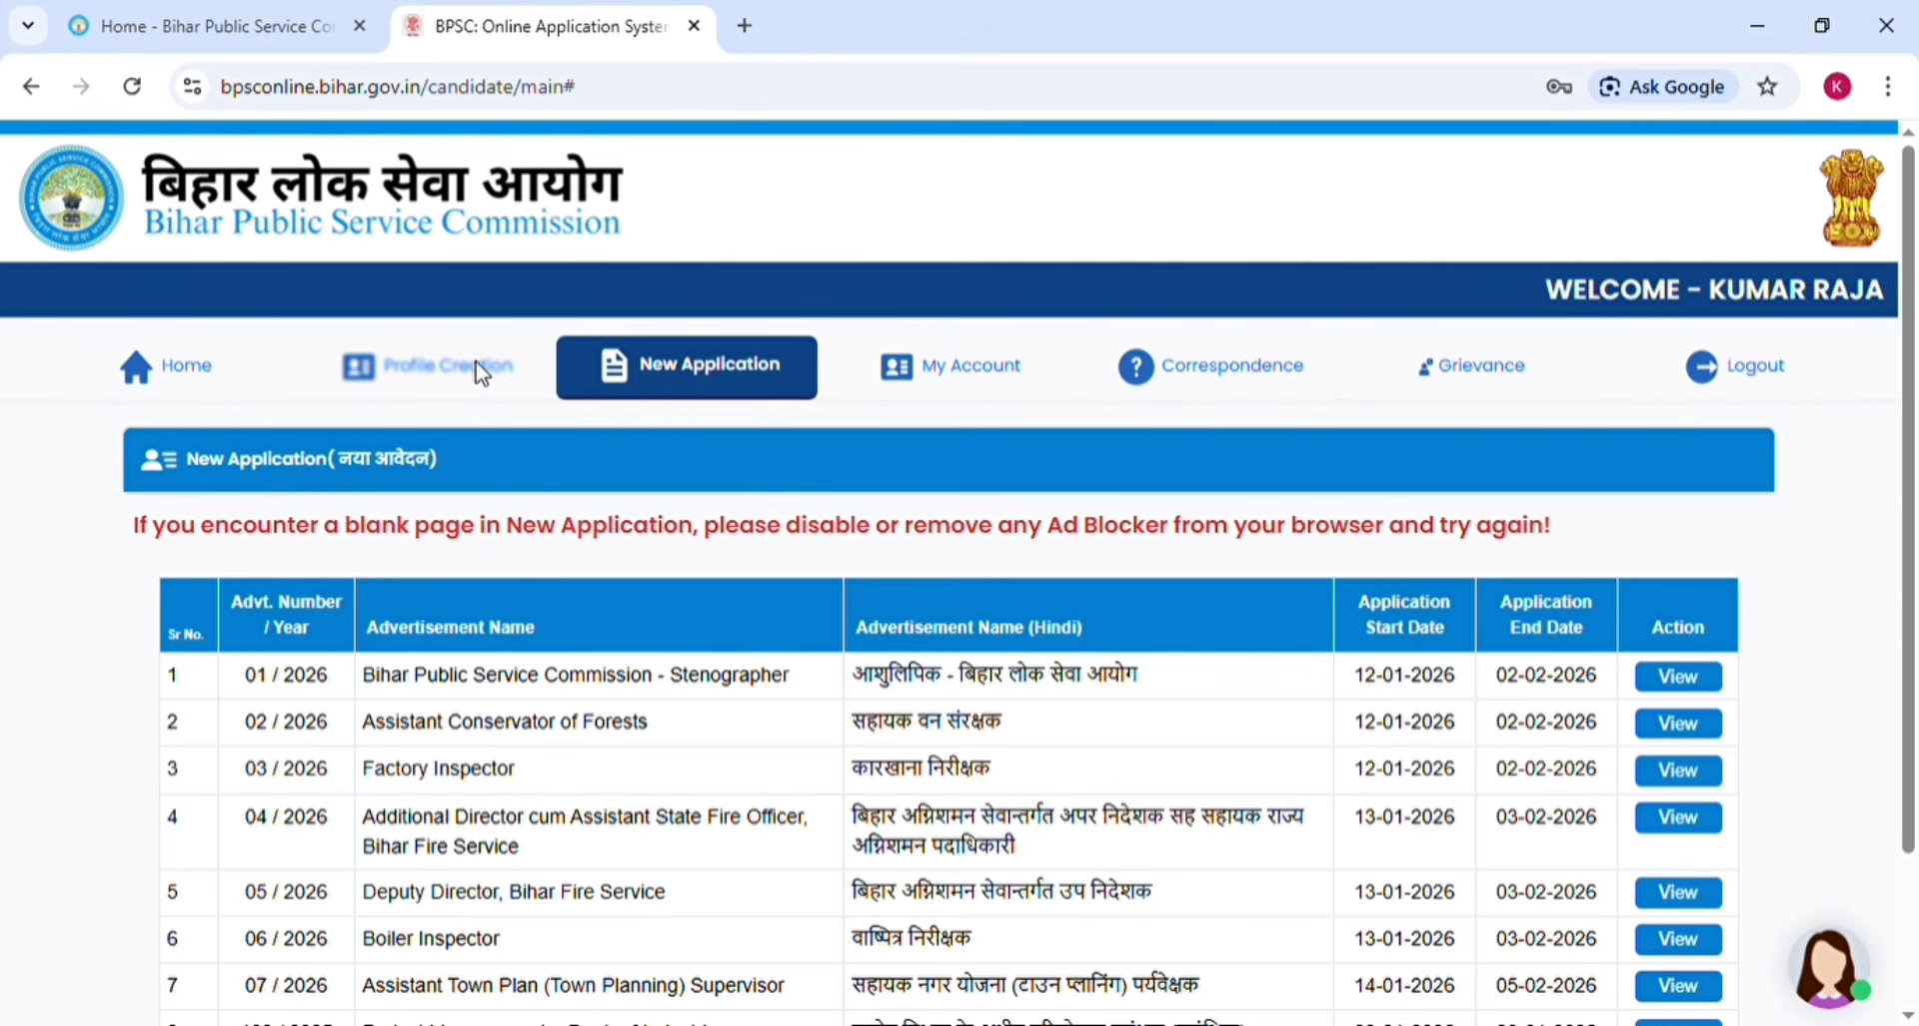
Step: Go through My Account and Update/Unlock Profile to reach Profile Creation Step 1 Personal Information
{"action": "left_click", "coordinate": [907, 366]}
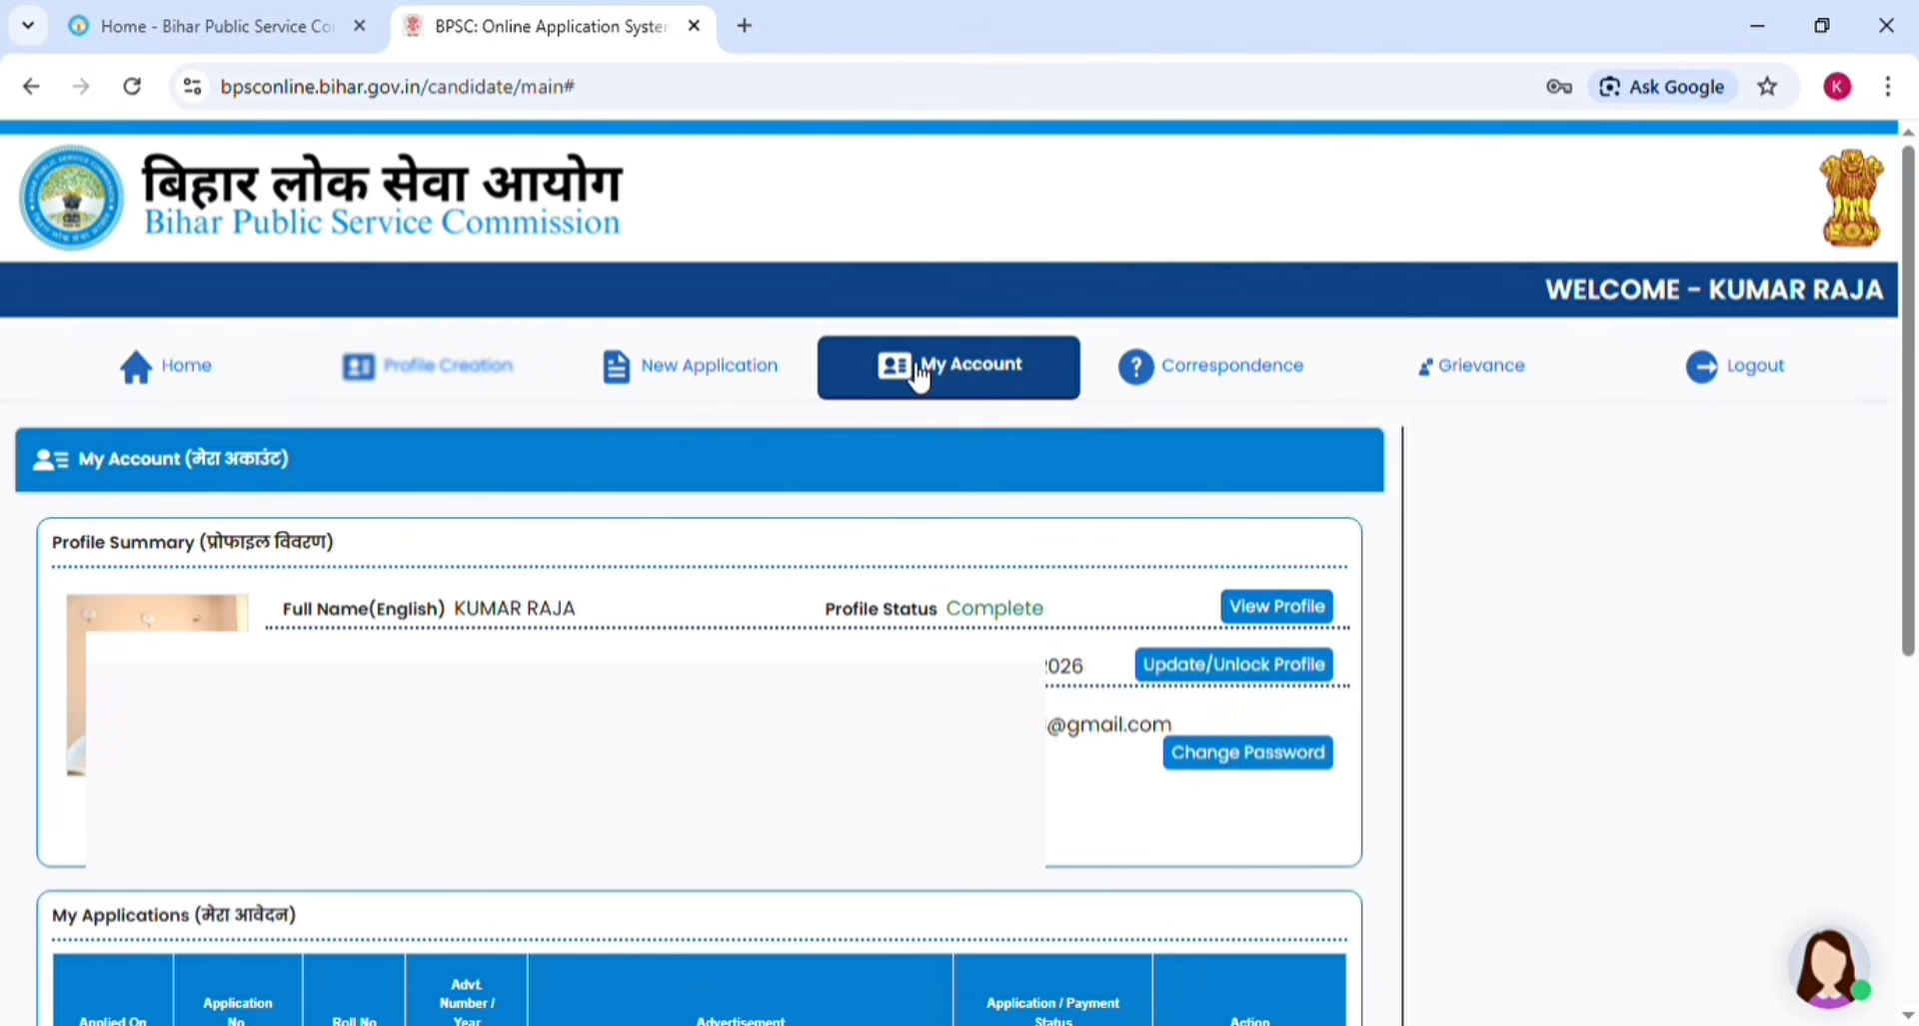
{"action": "left_click", "coordinate": [1228, 672]}
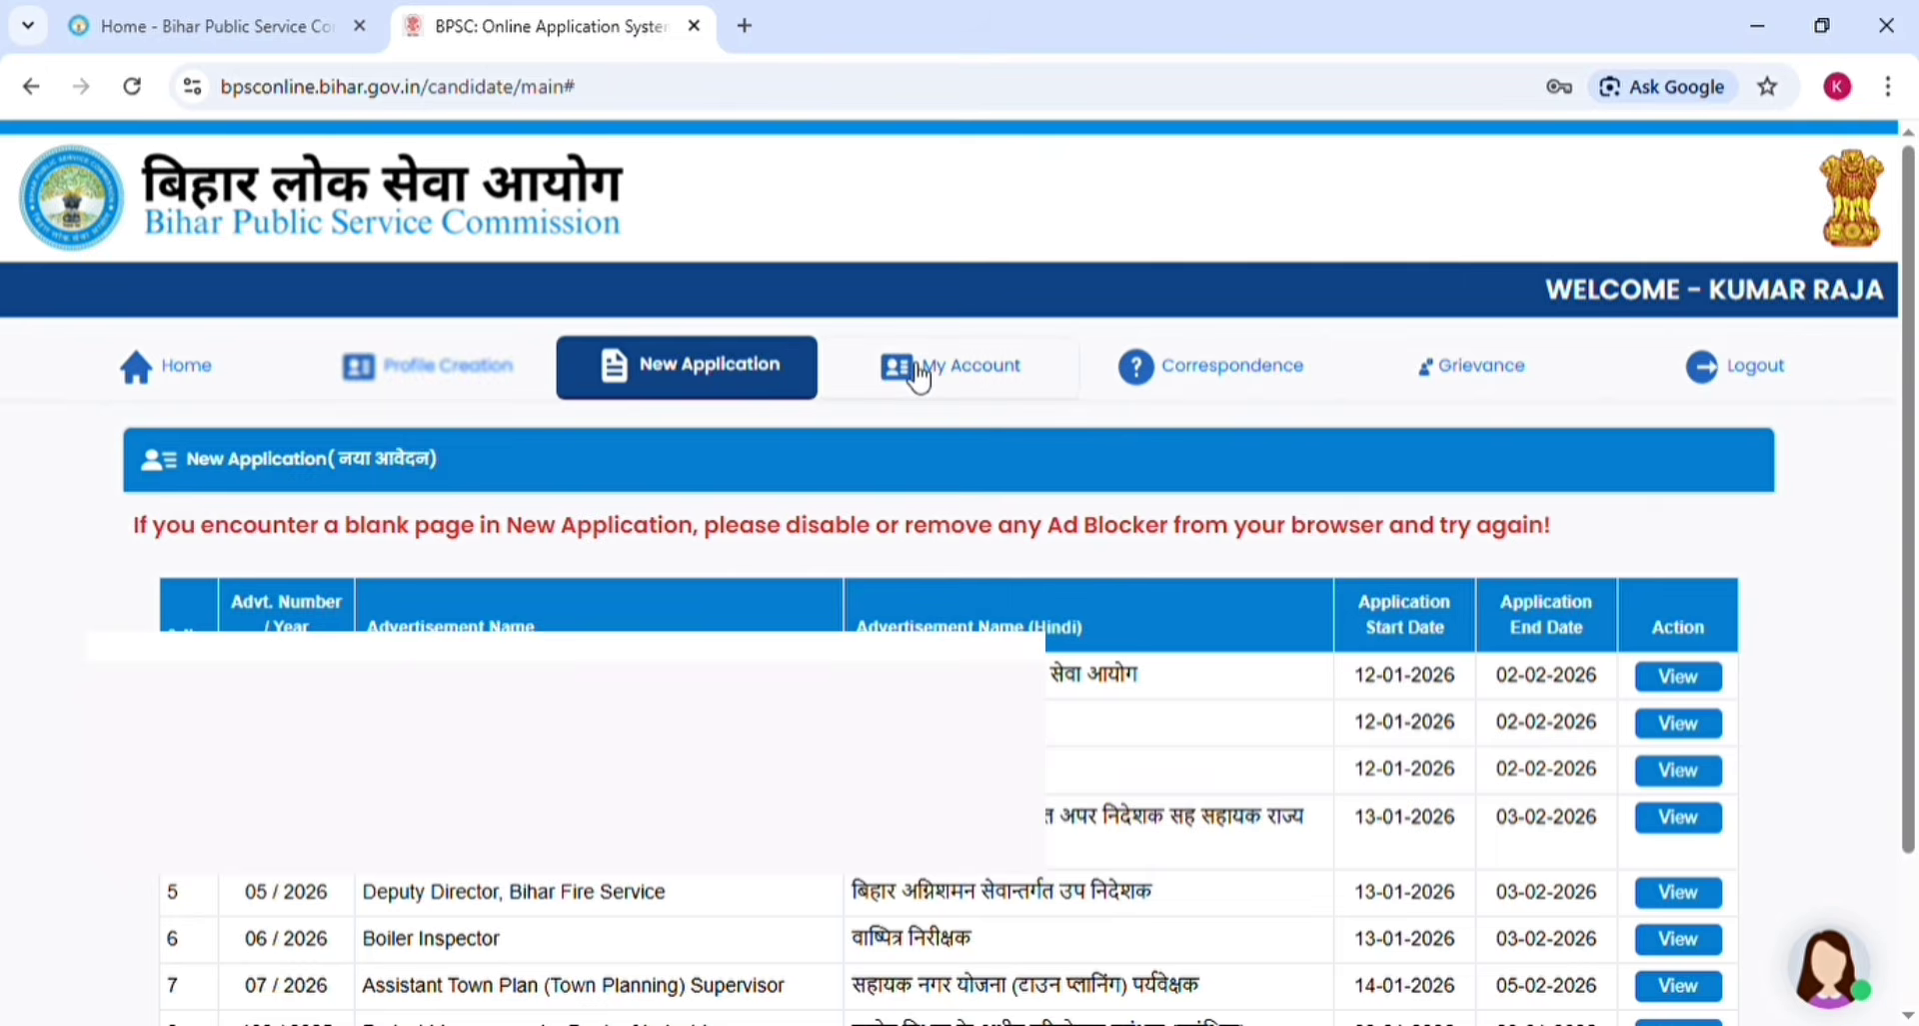
{"action": "left_click", "coordinate": [907, 364]}
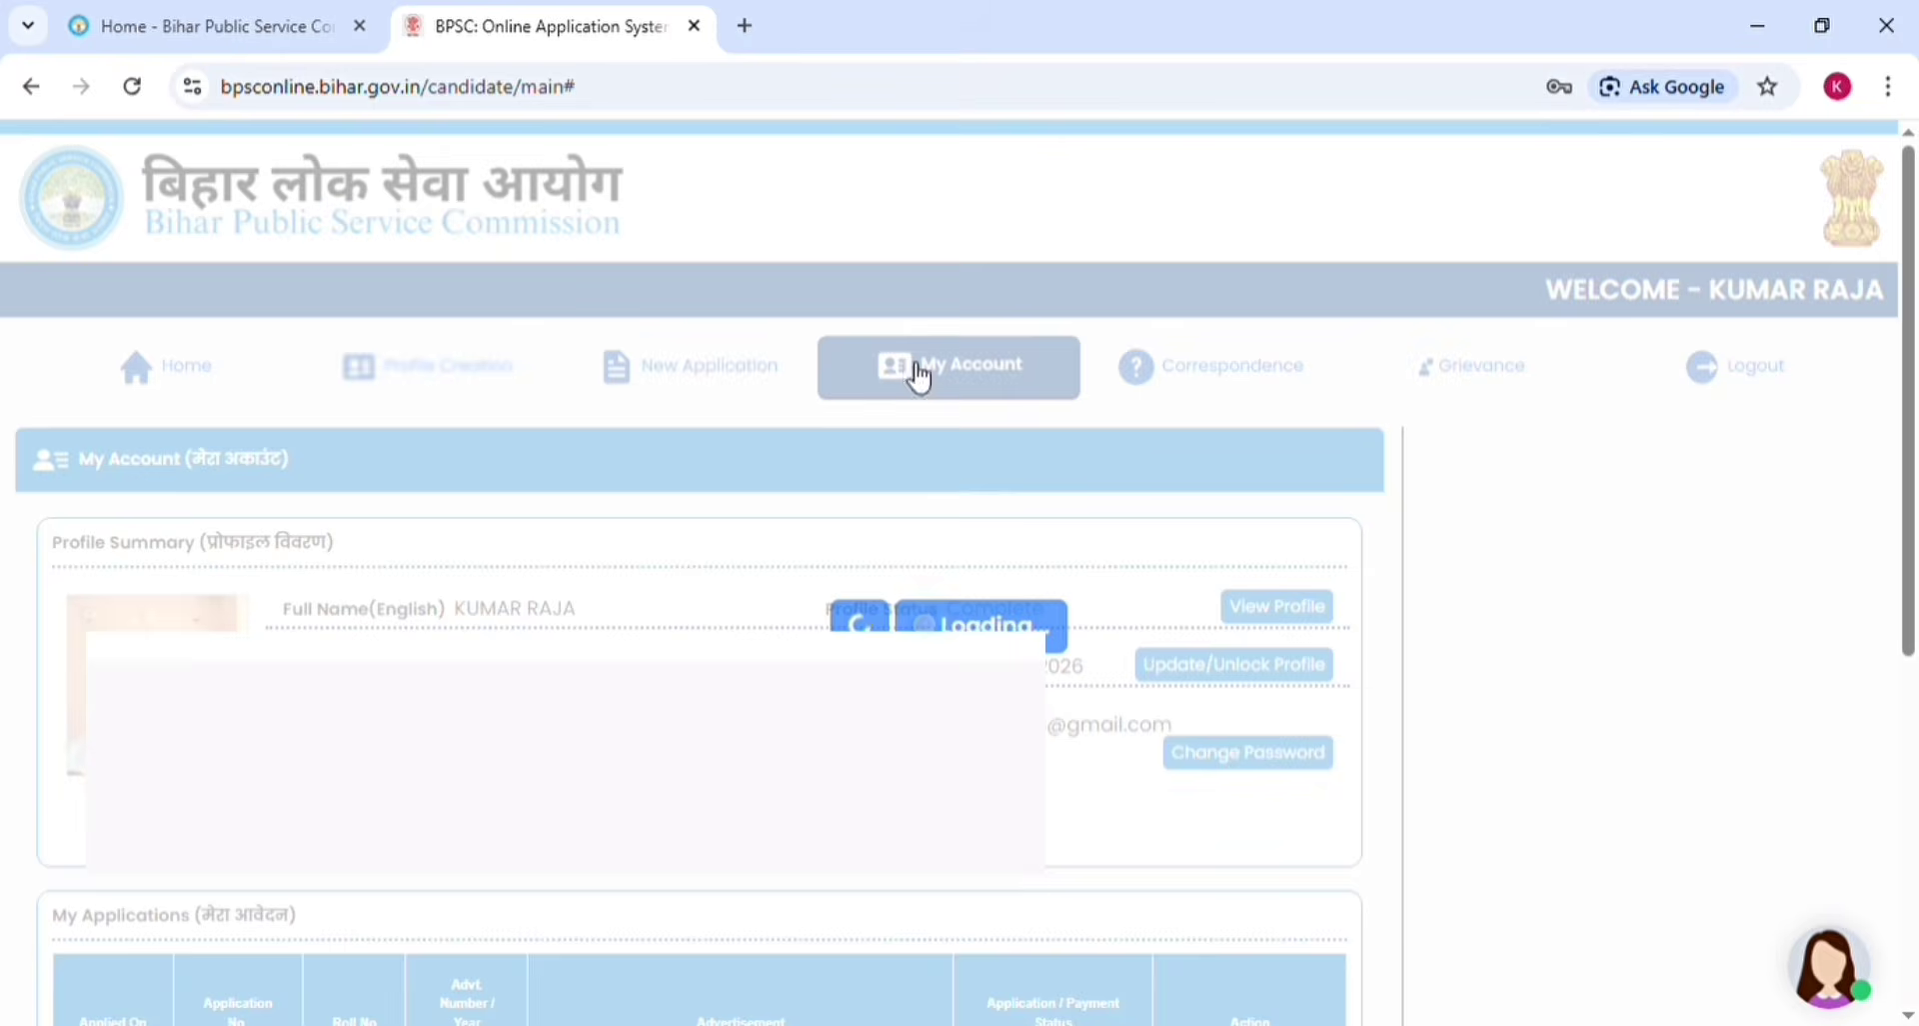
{"action": "left_click", "coordinate": [982, 372]}
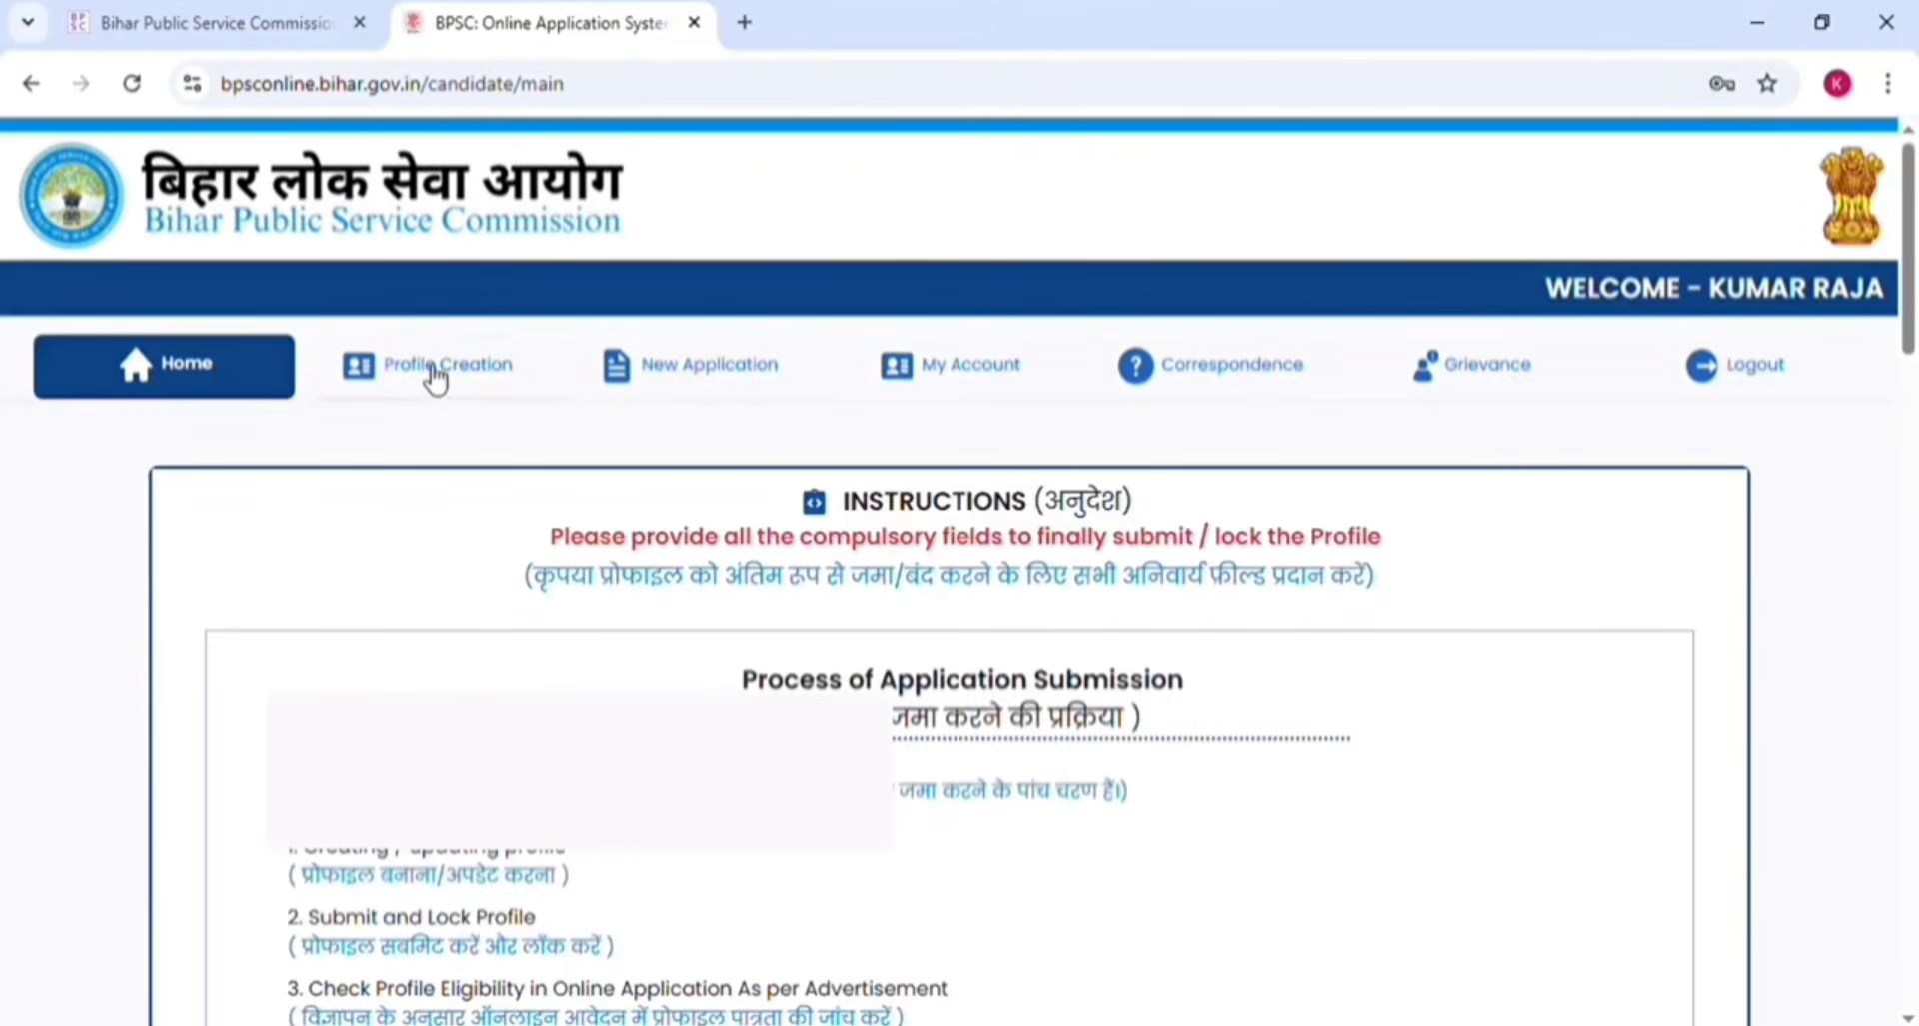
{"action": "left_click", "coordinate": [433, 374]}
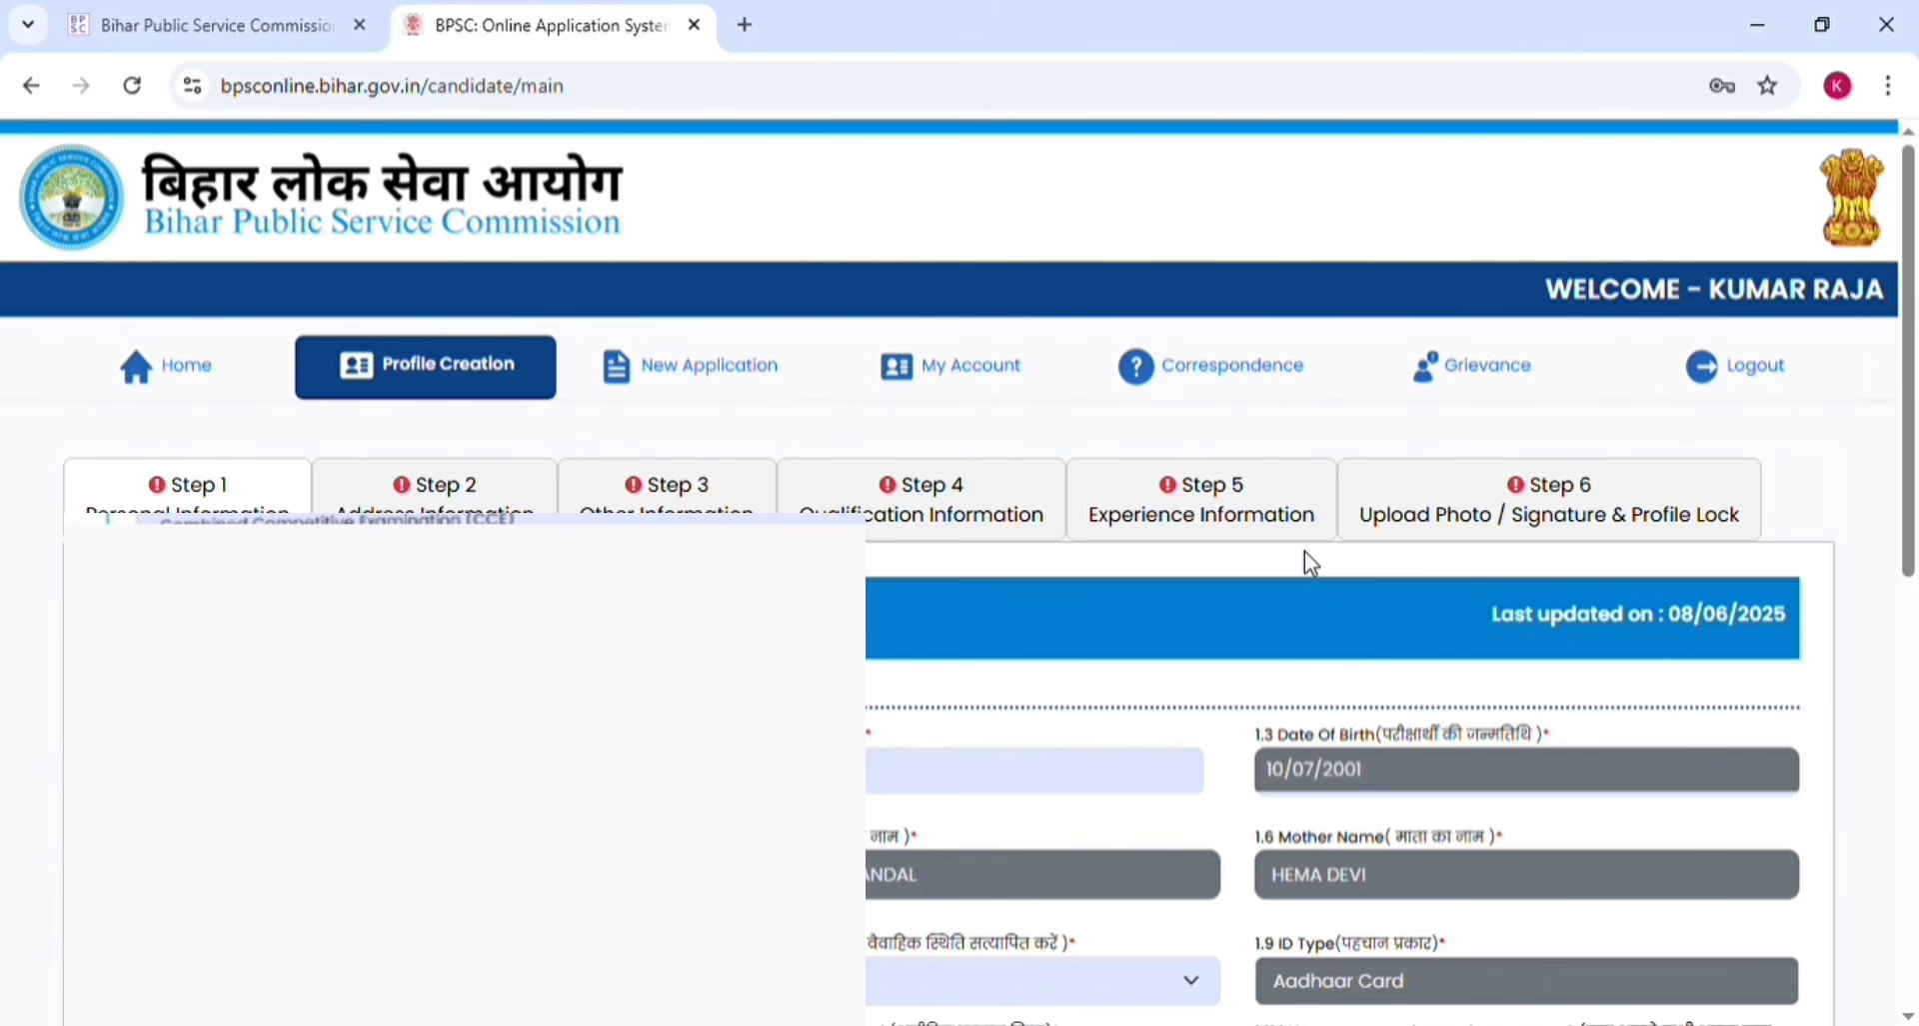
Step: Type the candidate's name in Roman letters into the 1.2 Hindi Name field for Devanagari transliteration
{"action": "scroll", "coordinate": [1305, 550], "scroll_direction": "down", "scroll_amount": 4}
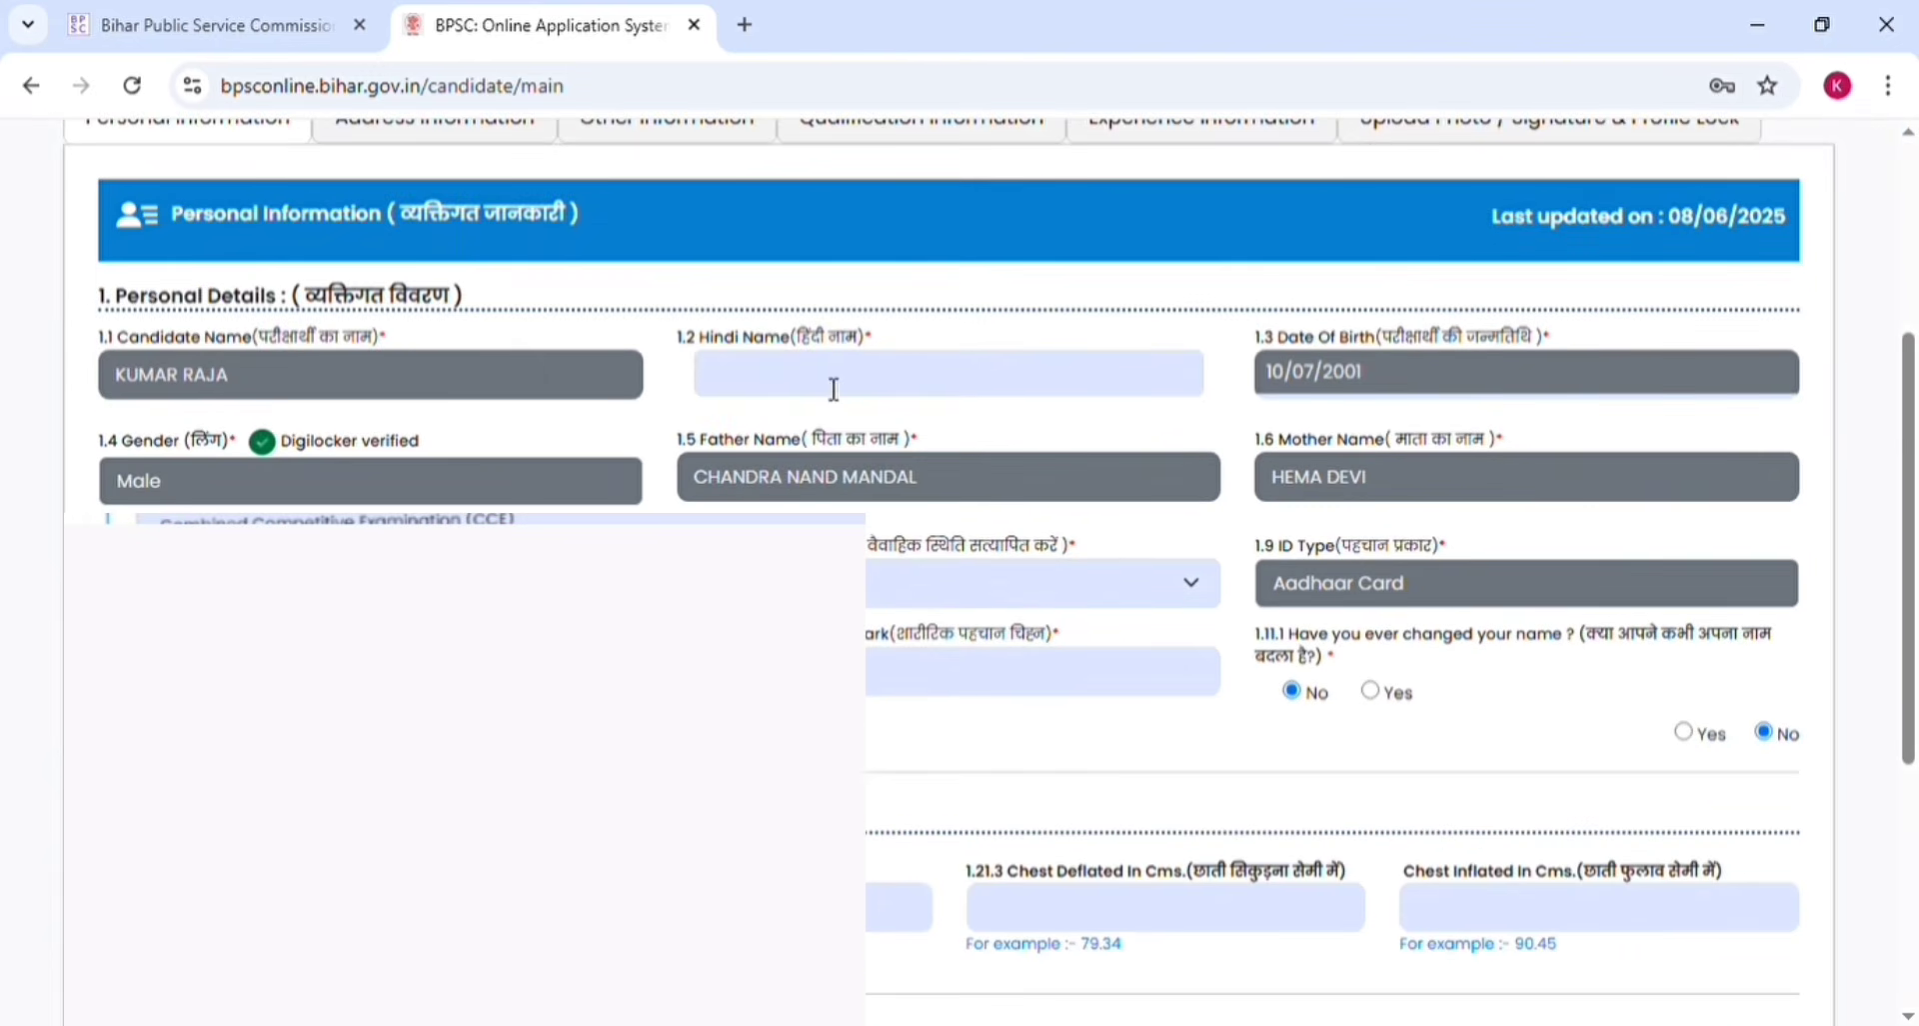
{"action": "scroll", "coordinate": [1309, 564], "scroll_direction": "up", "scroll_amount": 3}
{"action": "scroll", "coordinate": [1306, 555], "scroll_direction": "down", "scroll_amount": 3}
{"action": "left_click", "coordinate": [835, 389]}
{"action": "scroll", "coordinate": [1309, 565], "scroll_direction": "up", "scroll_amount": 3}
{"action": "scroll", "coordinate": [1305, 551], "scroll_direction": "down", "scroll_amount": 4}
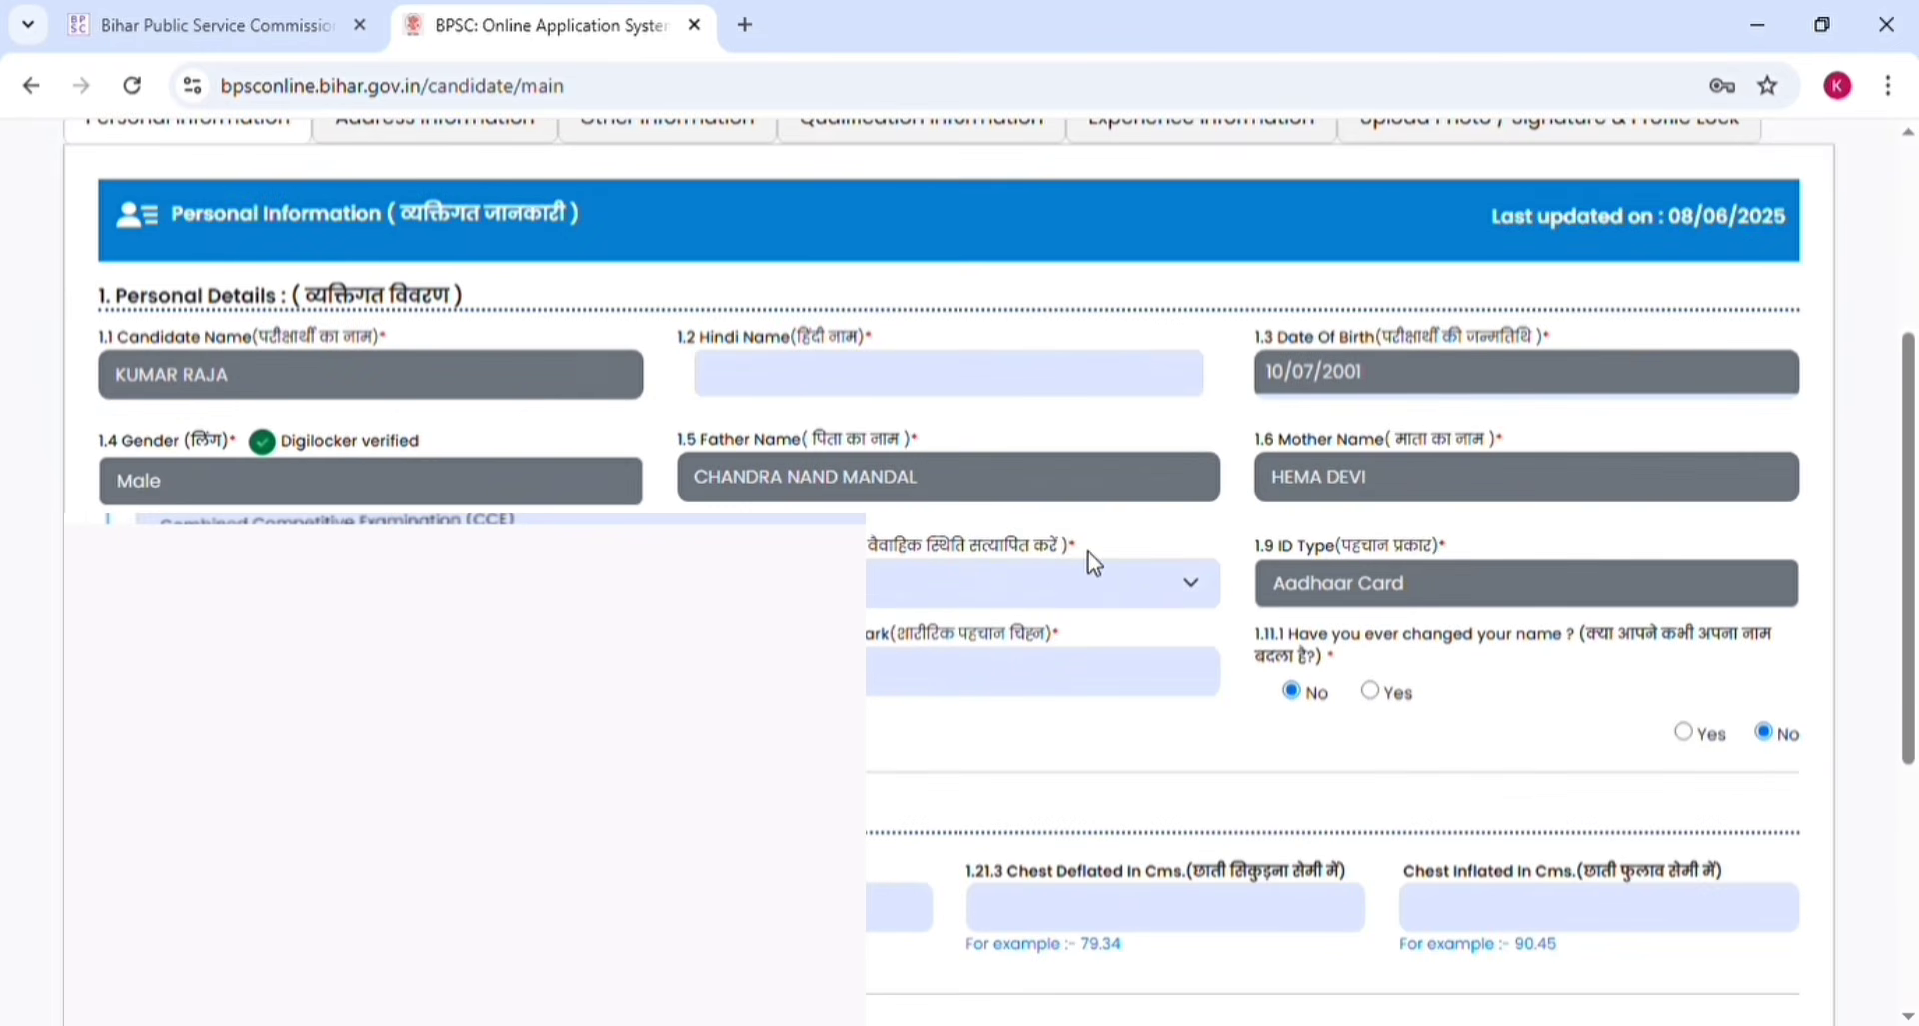
{"action": "left_click", "coordinate": [834, 389]}
{"action": "scroll", "coordinate": [1304, 552], "scroll_direction": "up", "scroll_amount": 3}
{"action": "scroll", "coordinate": [1304, 552], "scroll_direction": "down", "scroll_amount": 3}
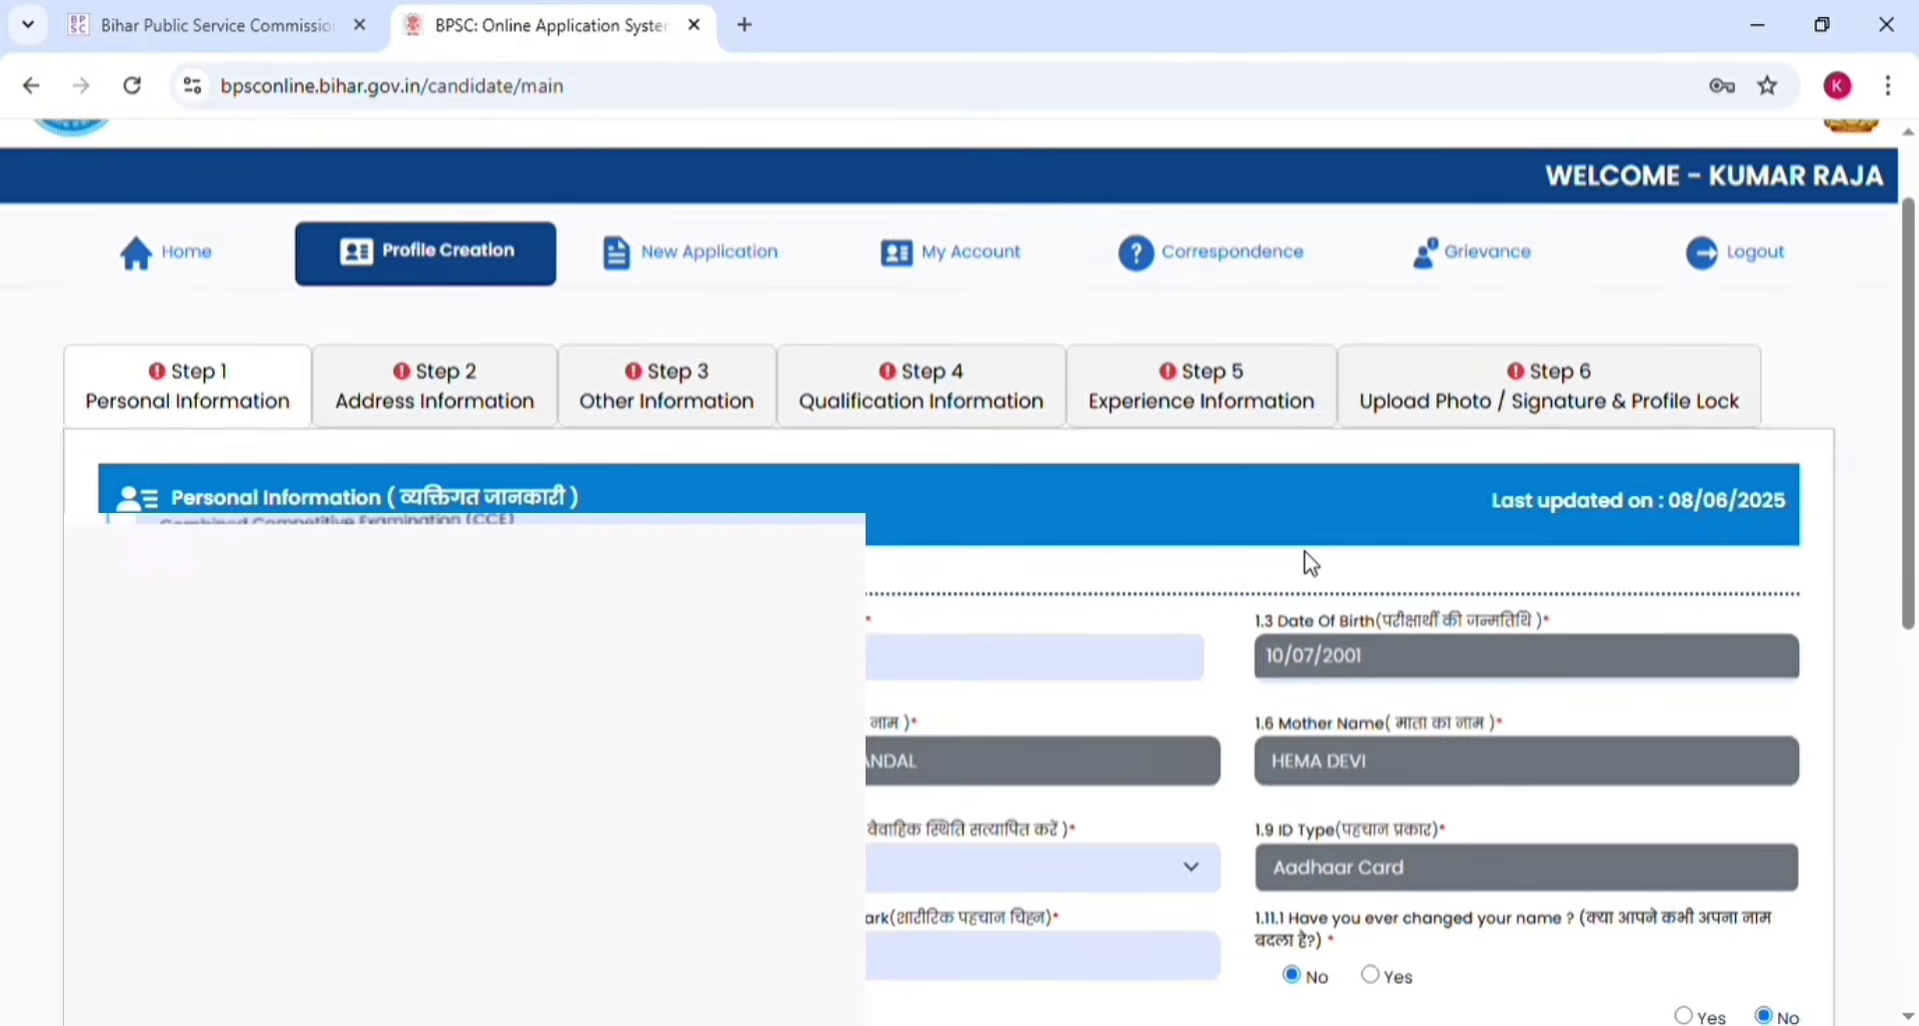
{"action": "left_click", "coordinate": [834, 385]}
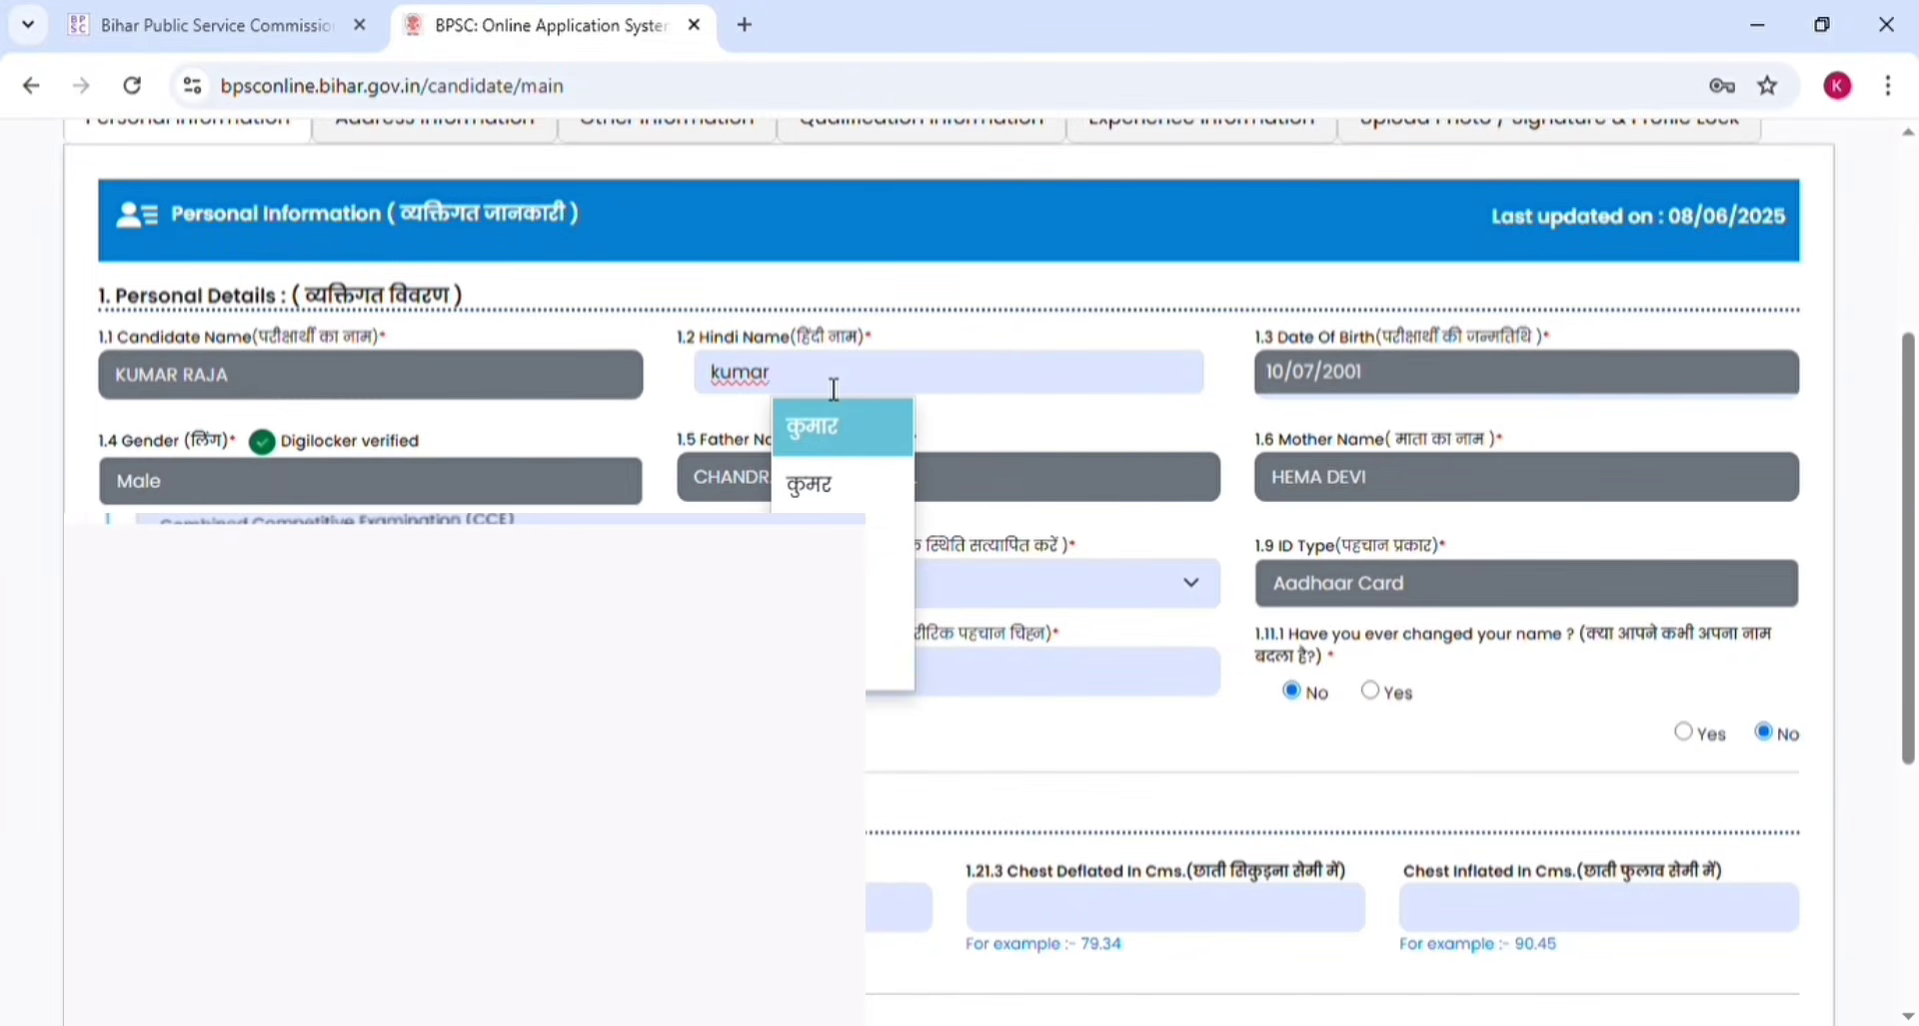
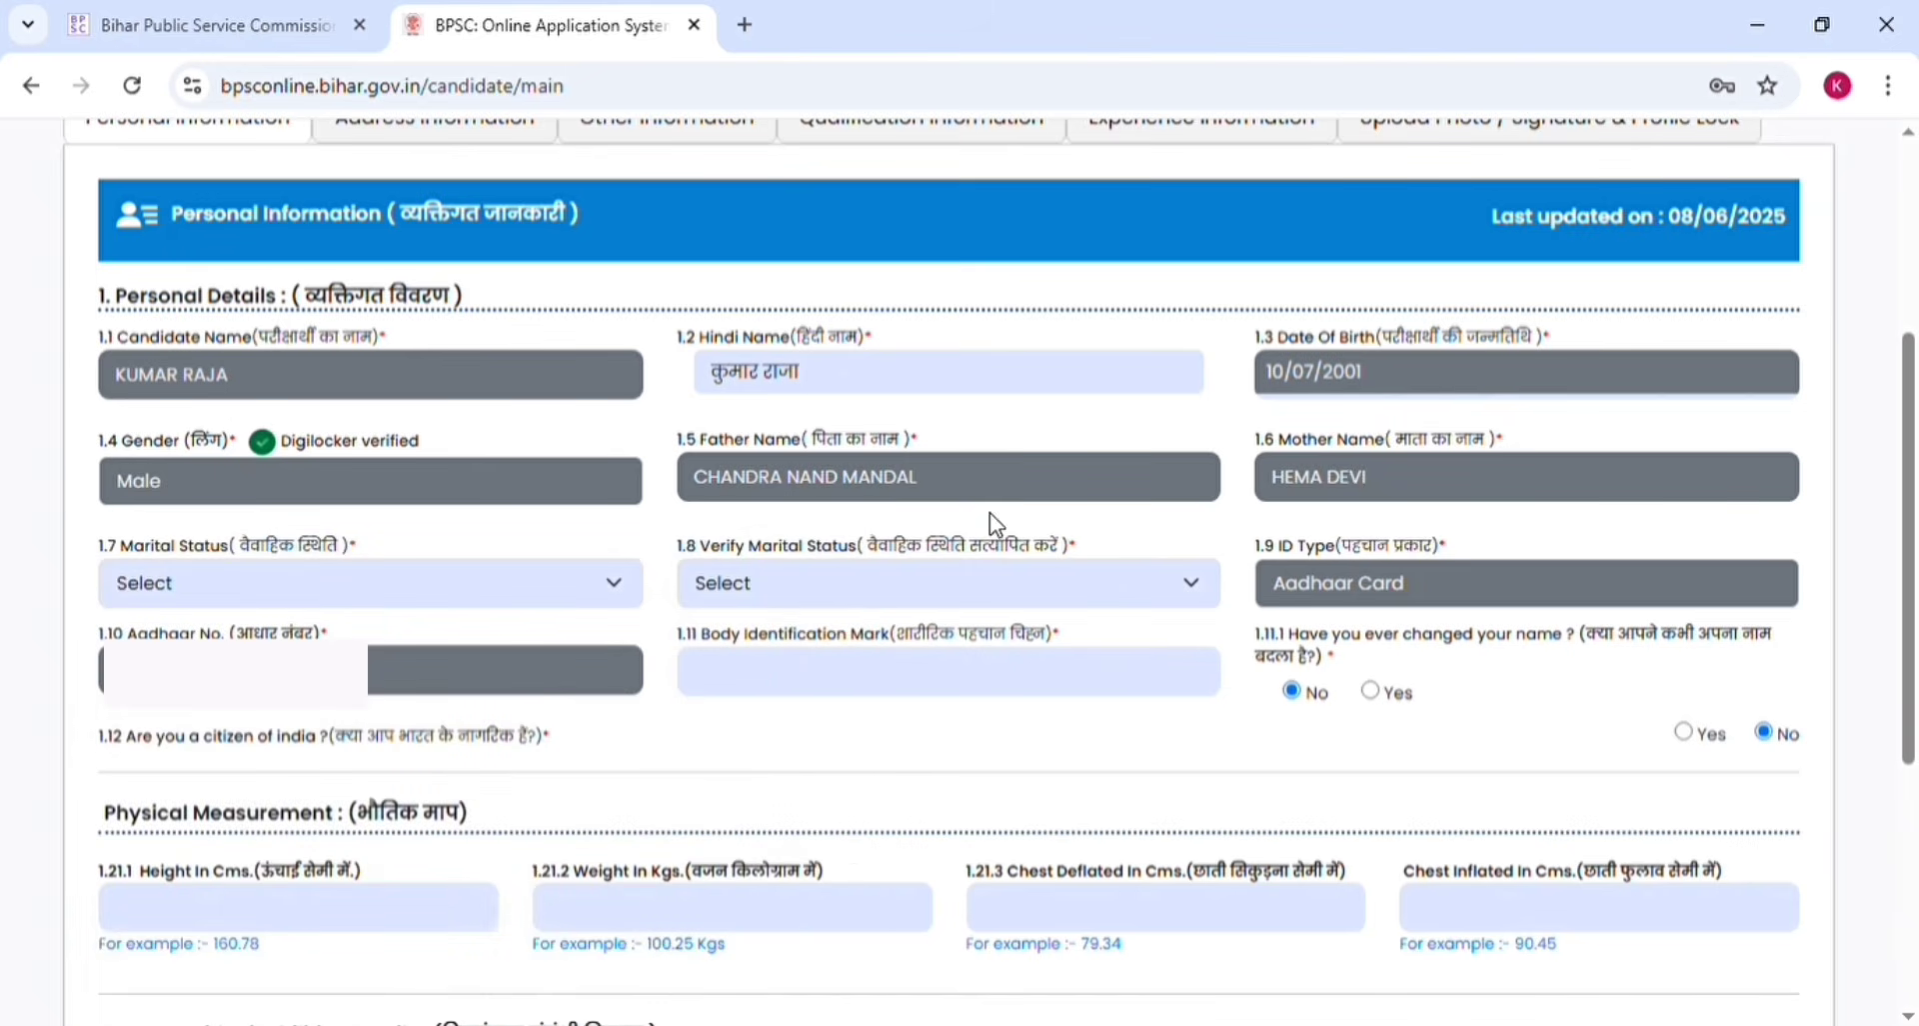
Step: Set marital status and its verification field to Unmarried
{"action": "left_click", "coordinate": [262, 592]}
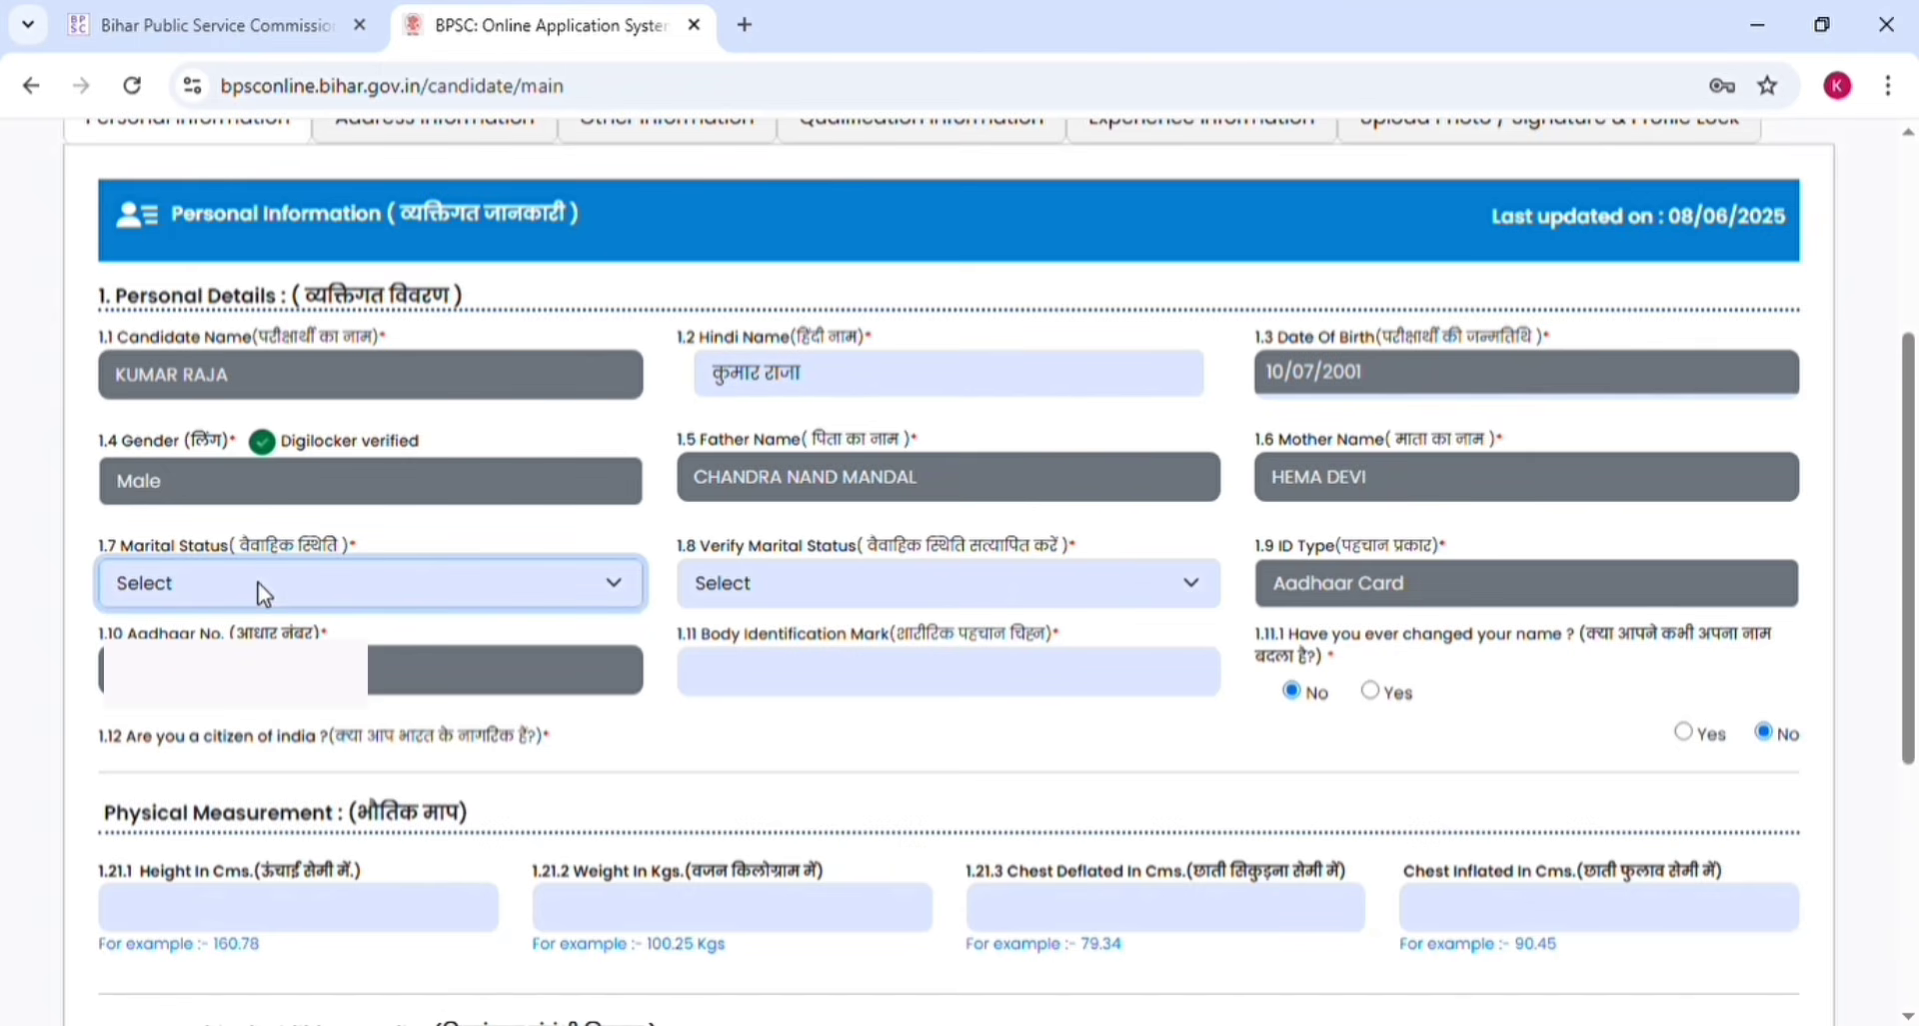
{"action": "left_click", "coordinate": [218, 767]}
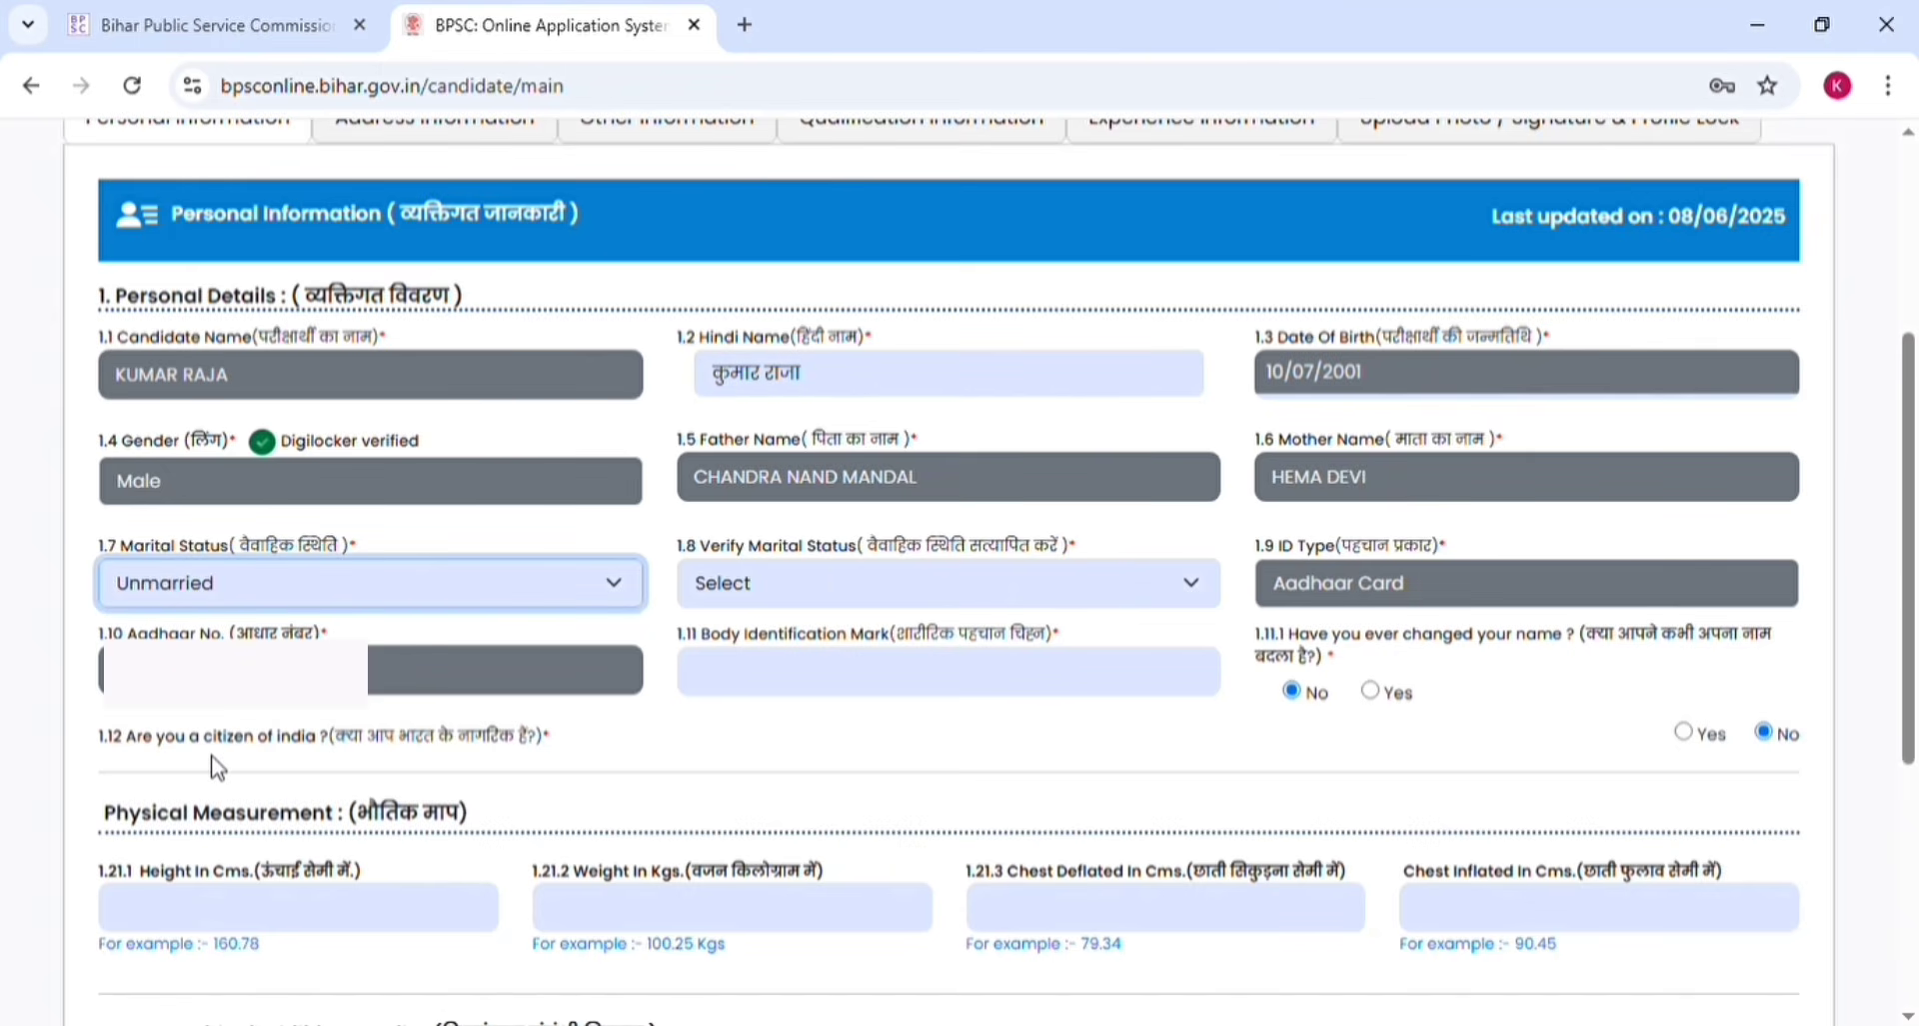
{"action": "left_click", "coordinate": [772, 585]}
{"action": "left_click", "coordinate": [786, 762]}
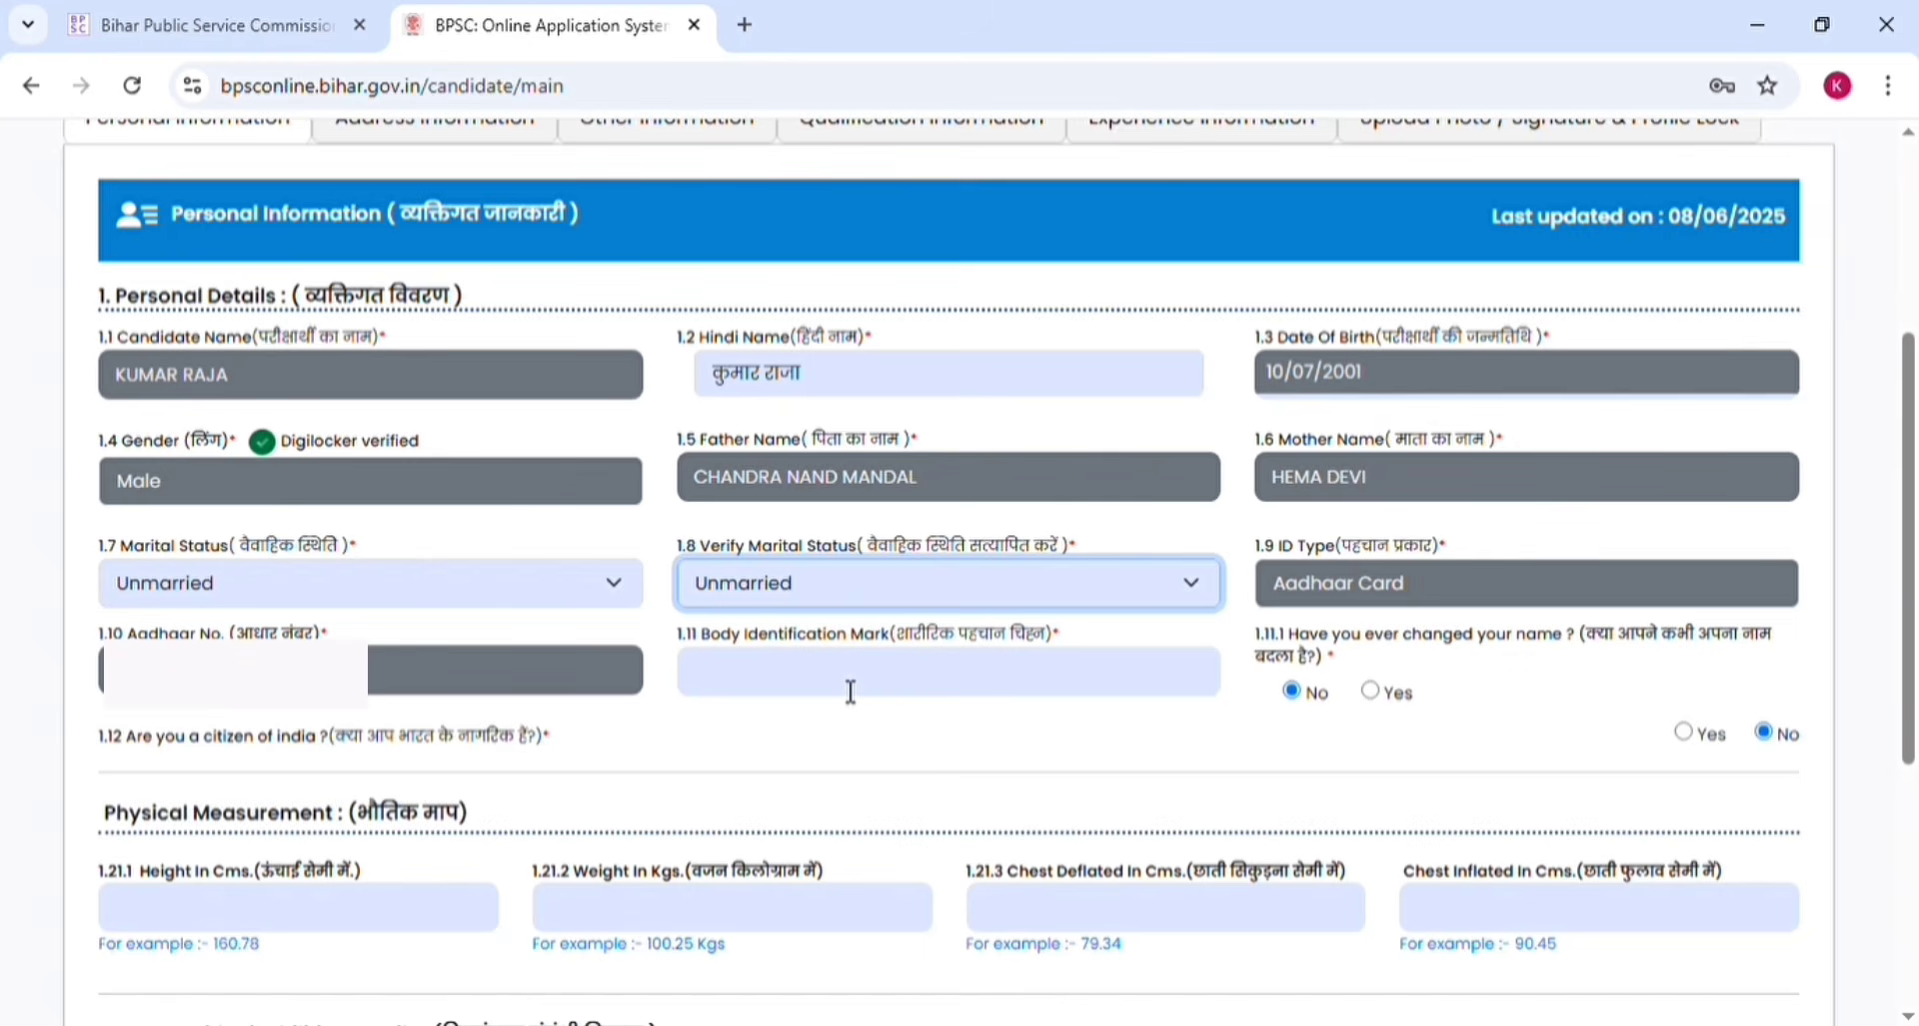
Step: Keep the name-change answer at No and declare Indian citizenship and Bihar permanent residency
{"action": "left_click_drag", "start_coordinate": [966, 752], "coordinate": [1148, 826]}
{"action": "left_click", "coordinate": [1153, 835]}
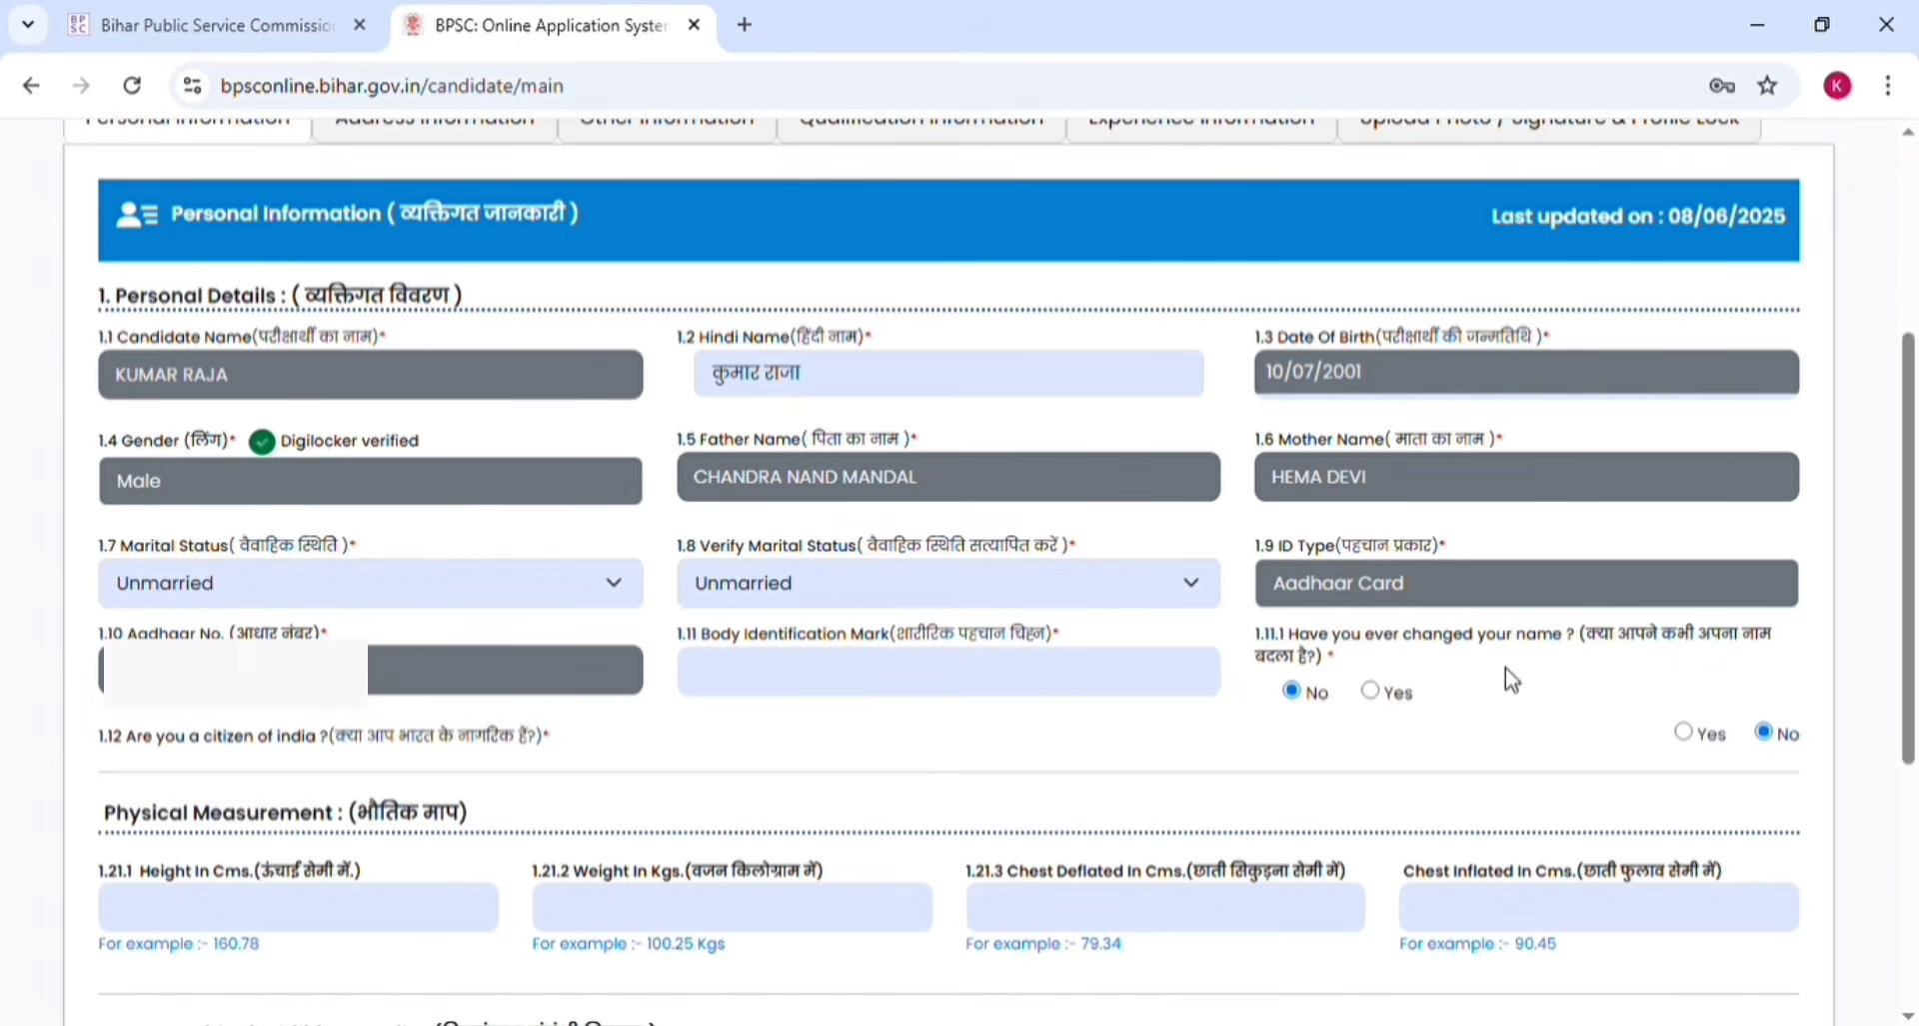
{"action": "left_click", "coordinate": [1371, 690]}
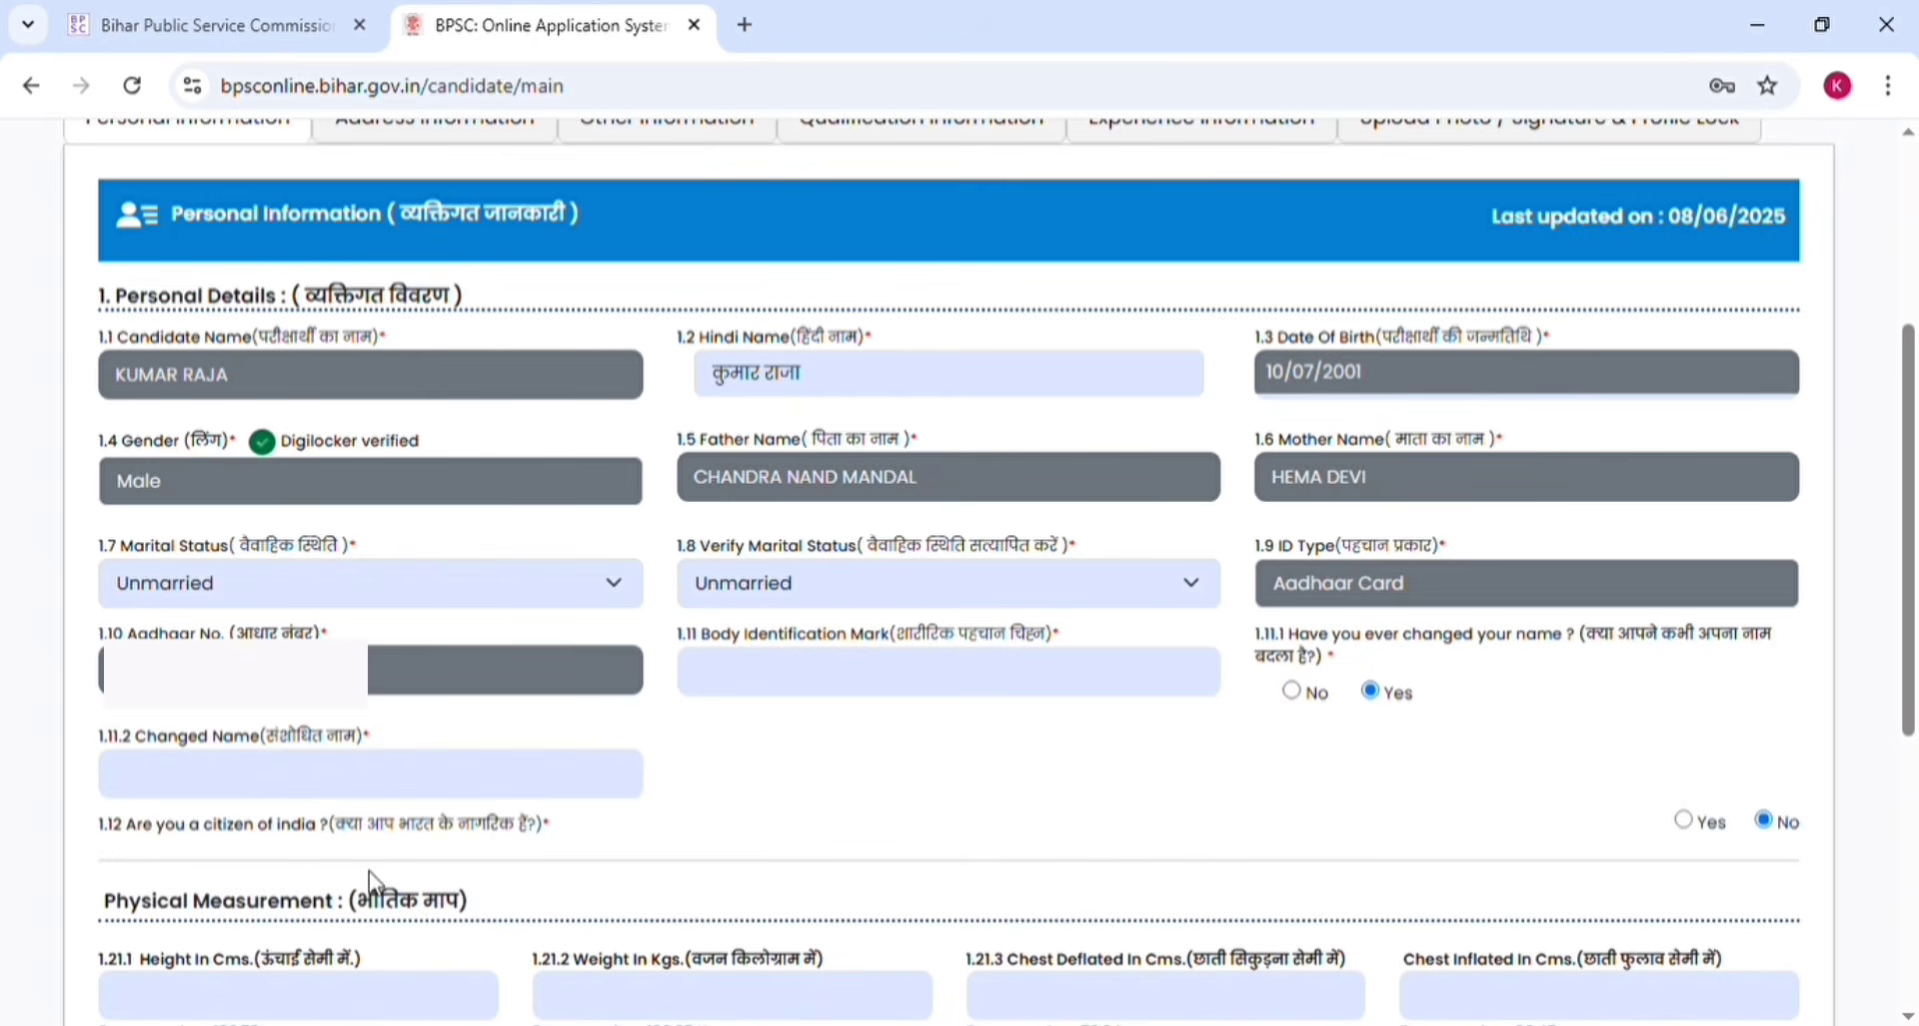
{"action": "left_click", "coordinate": [1291, 690]}
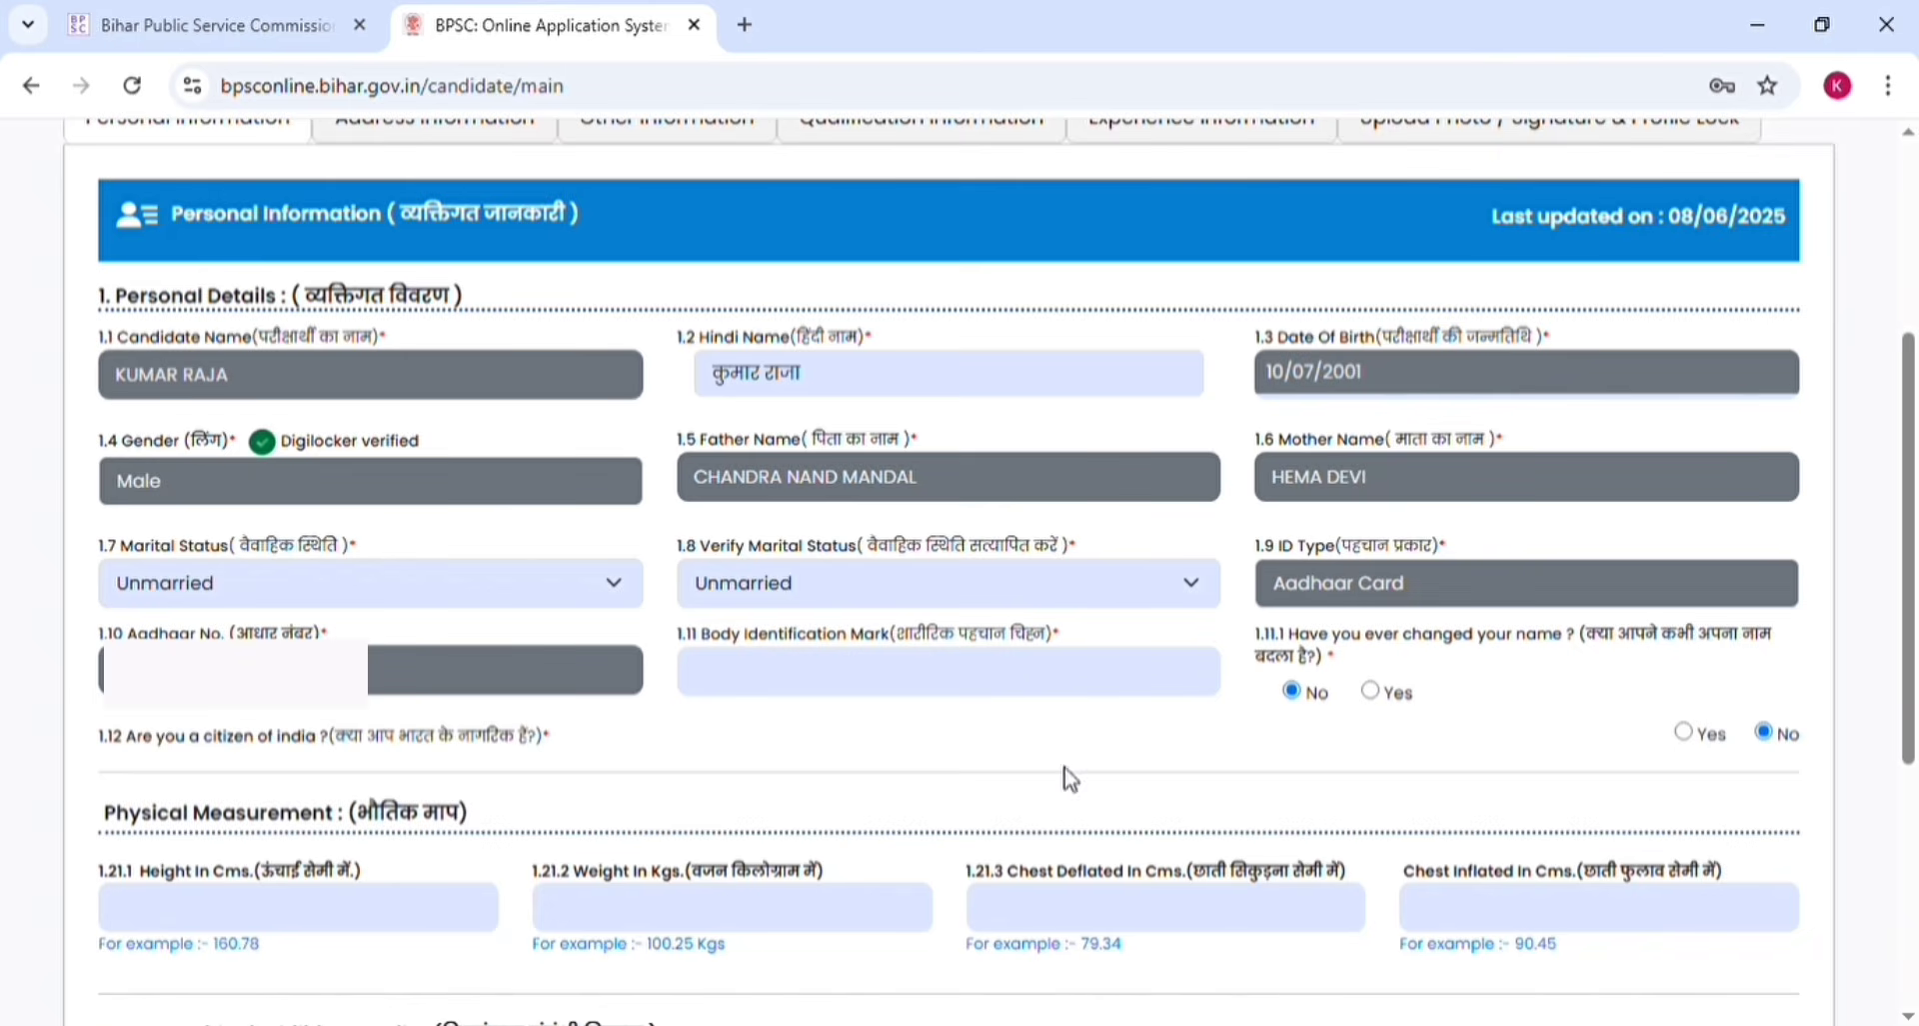
{"action": "left_click", "coordinate": [1684, 733]}
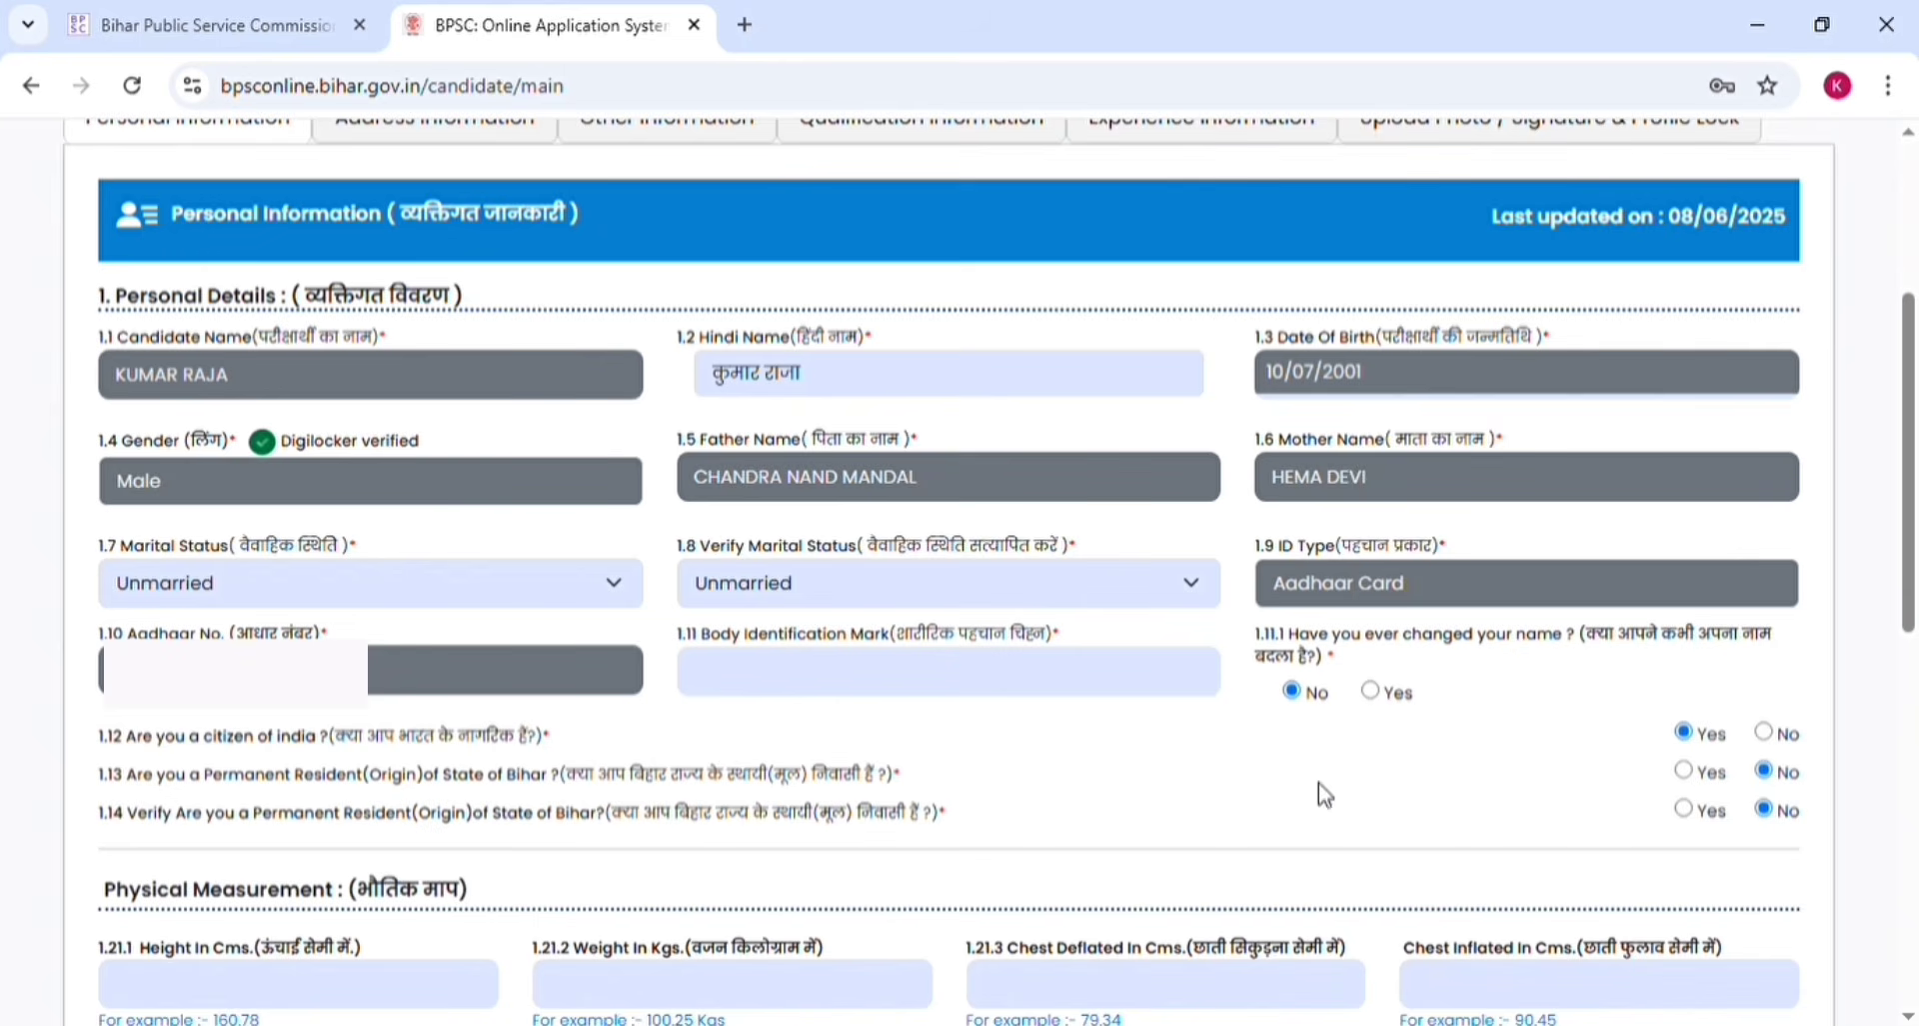
{"action": "left_click", "coordinate": [1685, 771]}
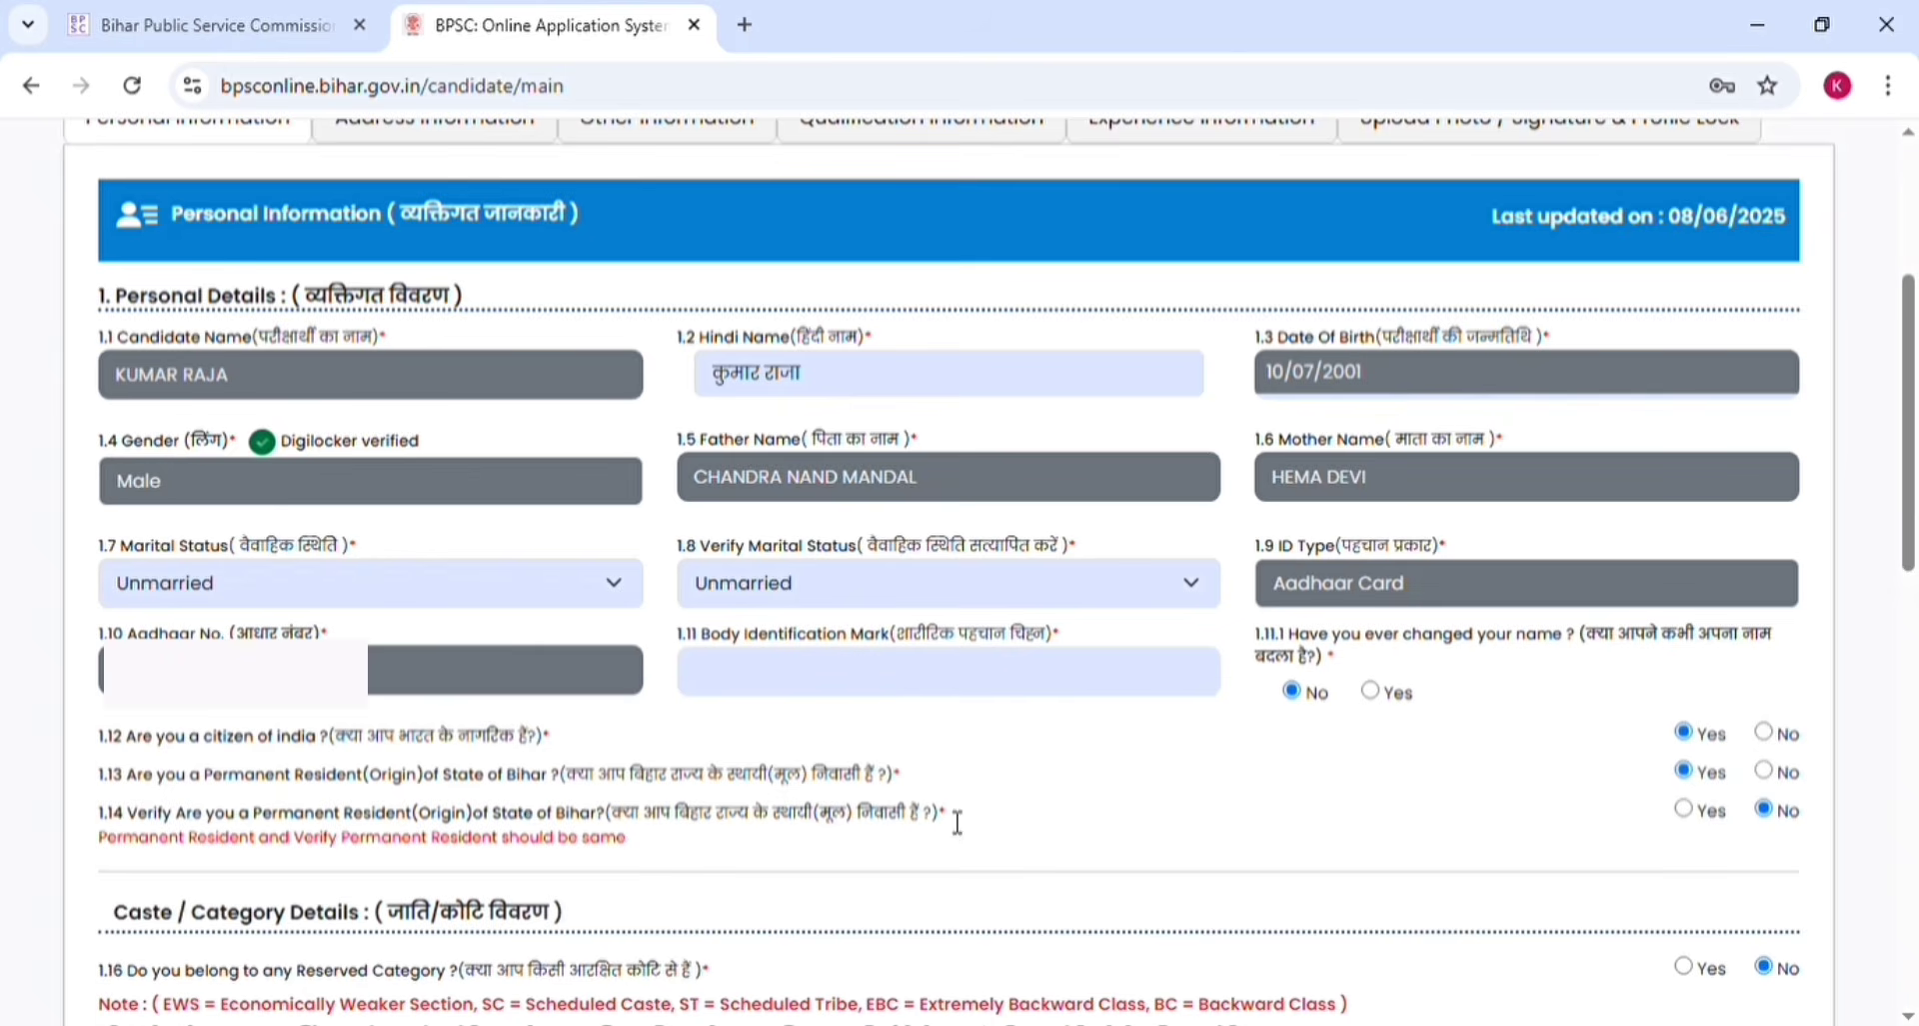
Step: Verify Bihar permanent residency as Yes and scroll down to Caste / Category Details
{"action": "left_click", "coordinate": [1685, 810]}
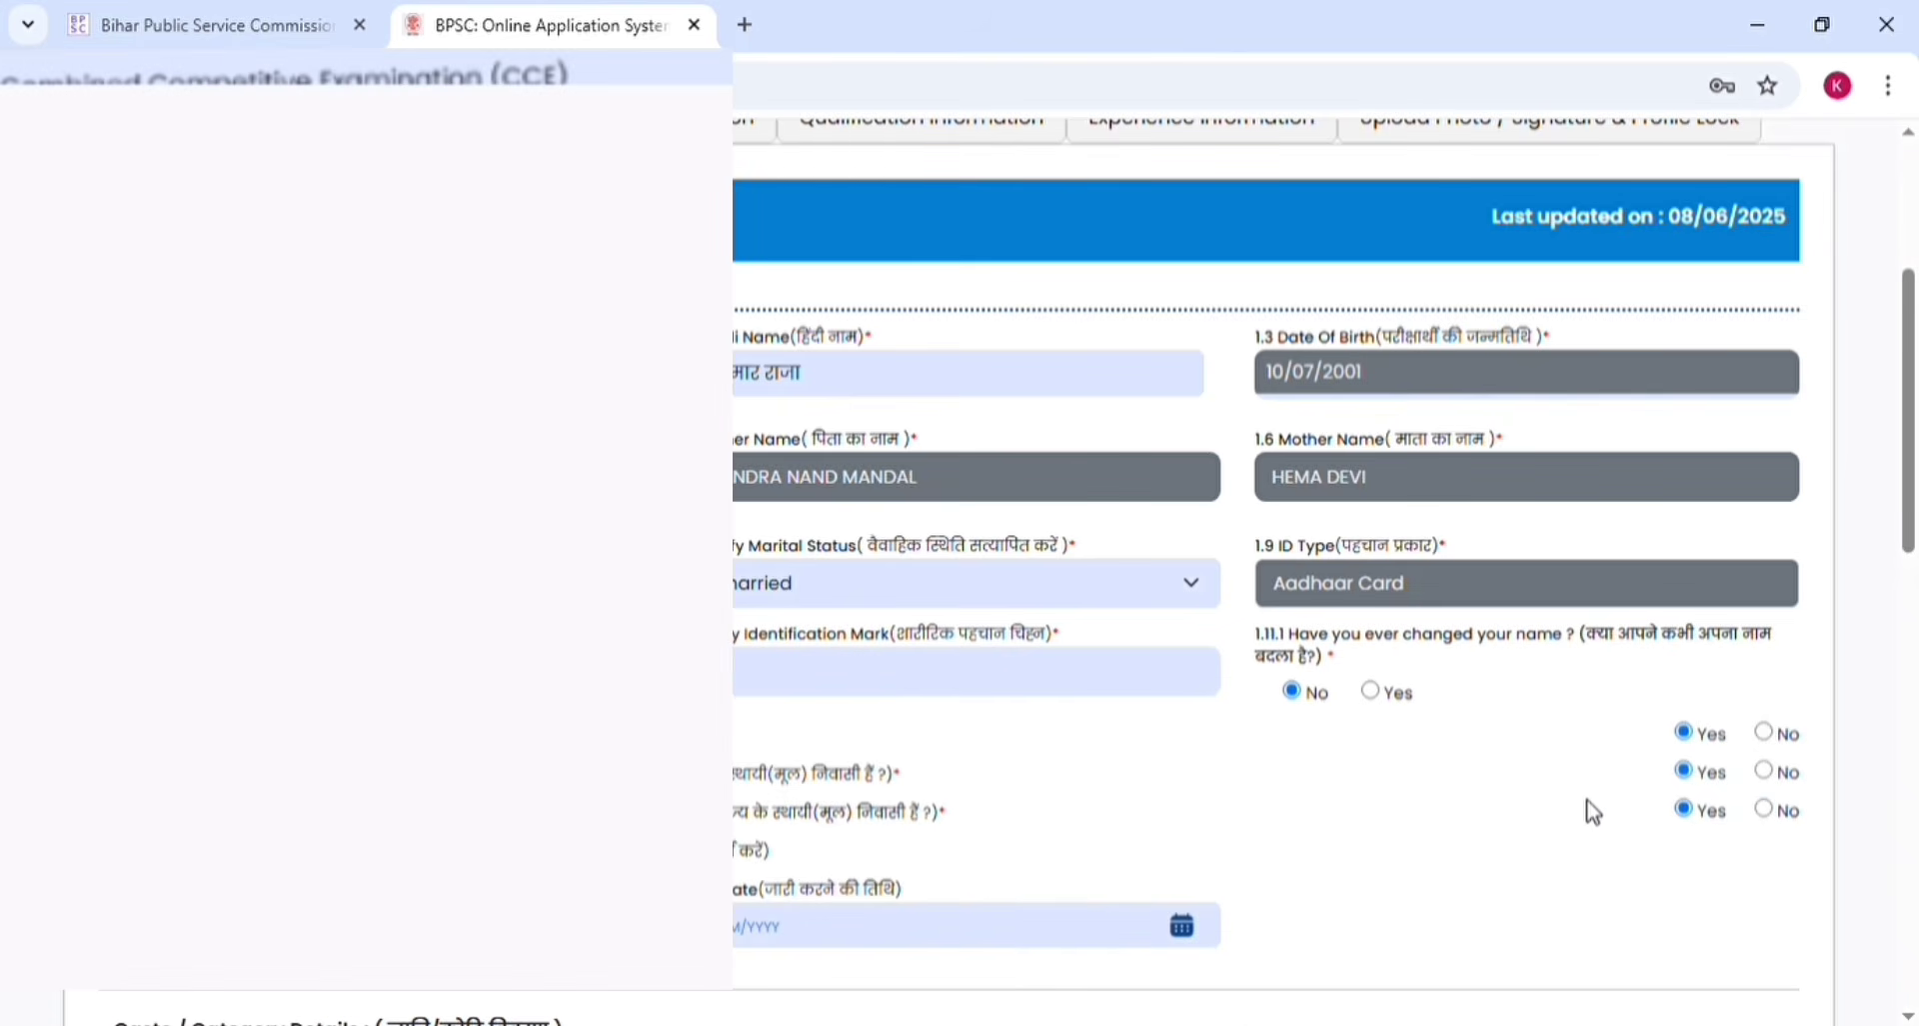
{"action": "scroll", "coordinate": [1594, 812], "scroll_direction": "down", "scroll_amount": 3}
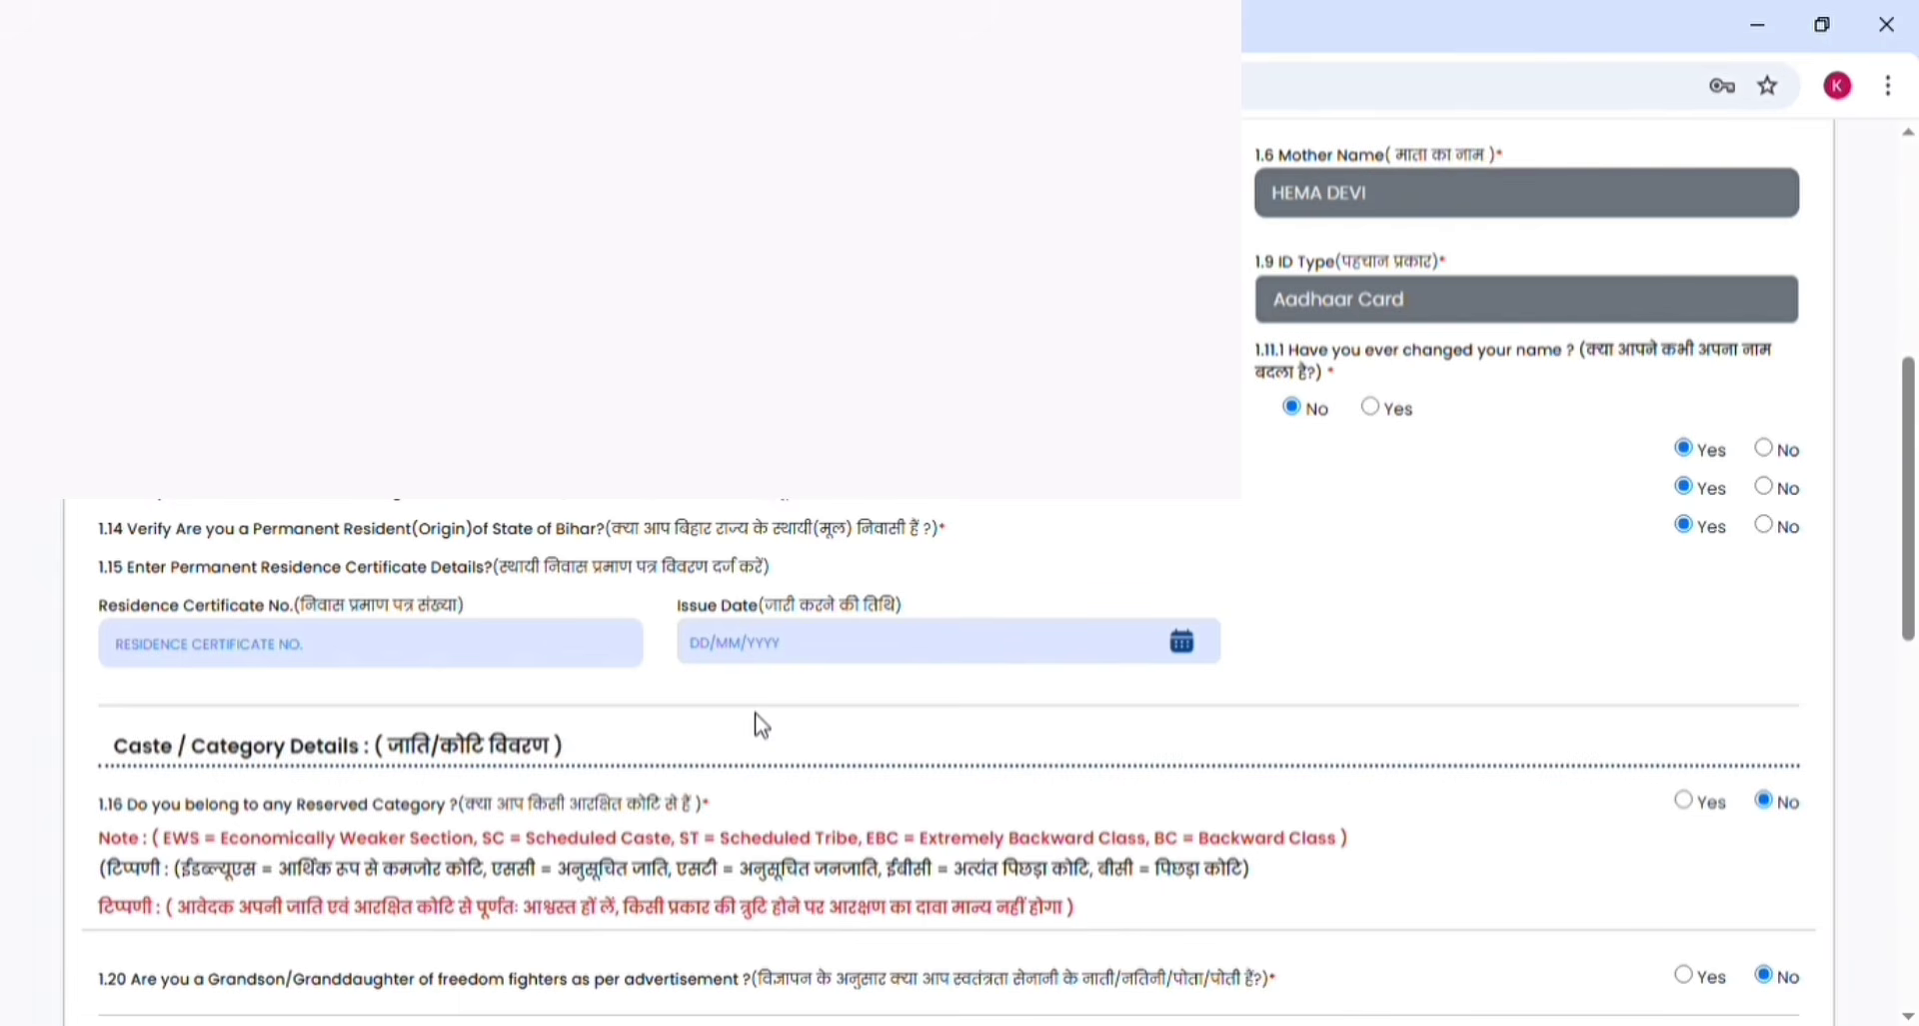
{"action": "scroll", "coordinate": [762, 727], "scroll_direction": "down", "scroll_amount": 4}
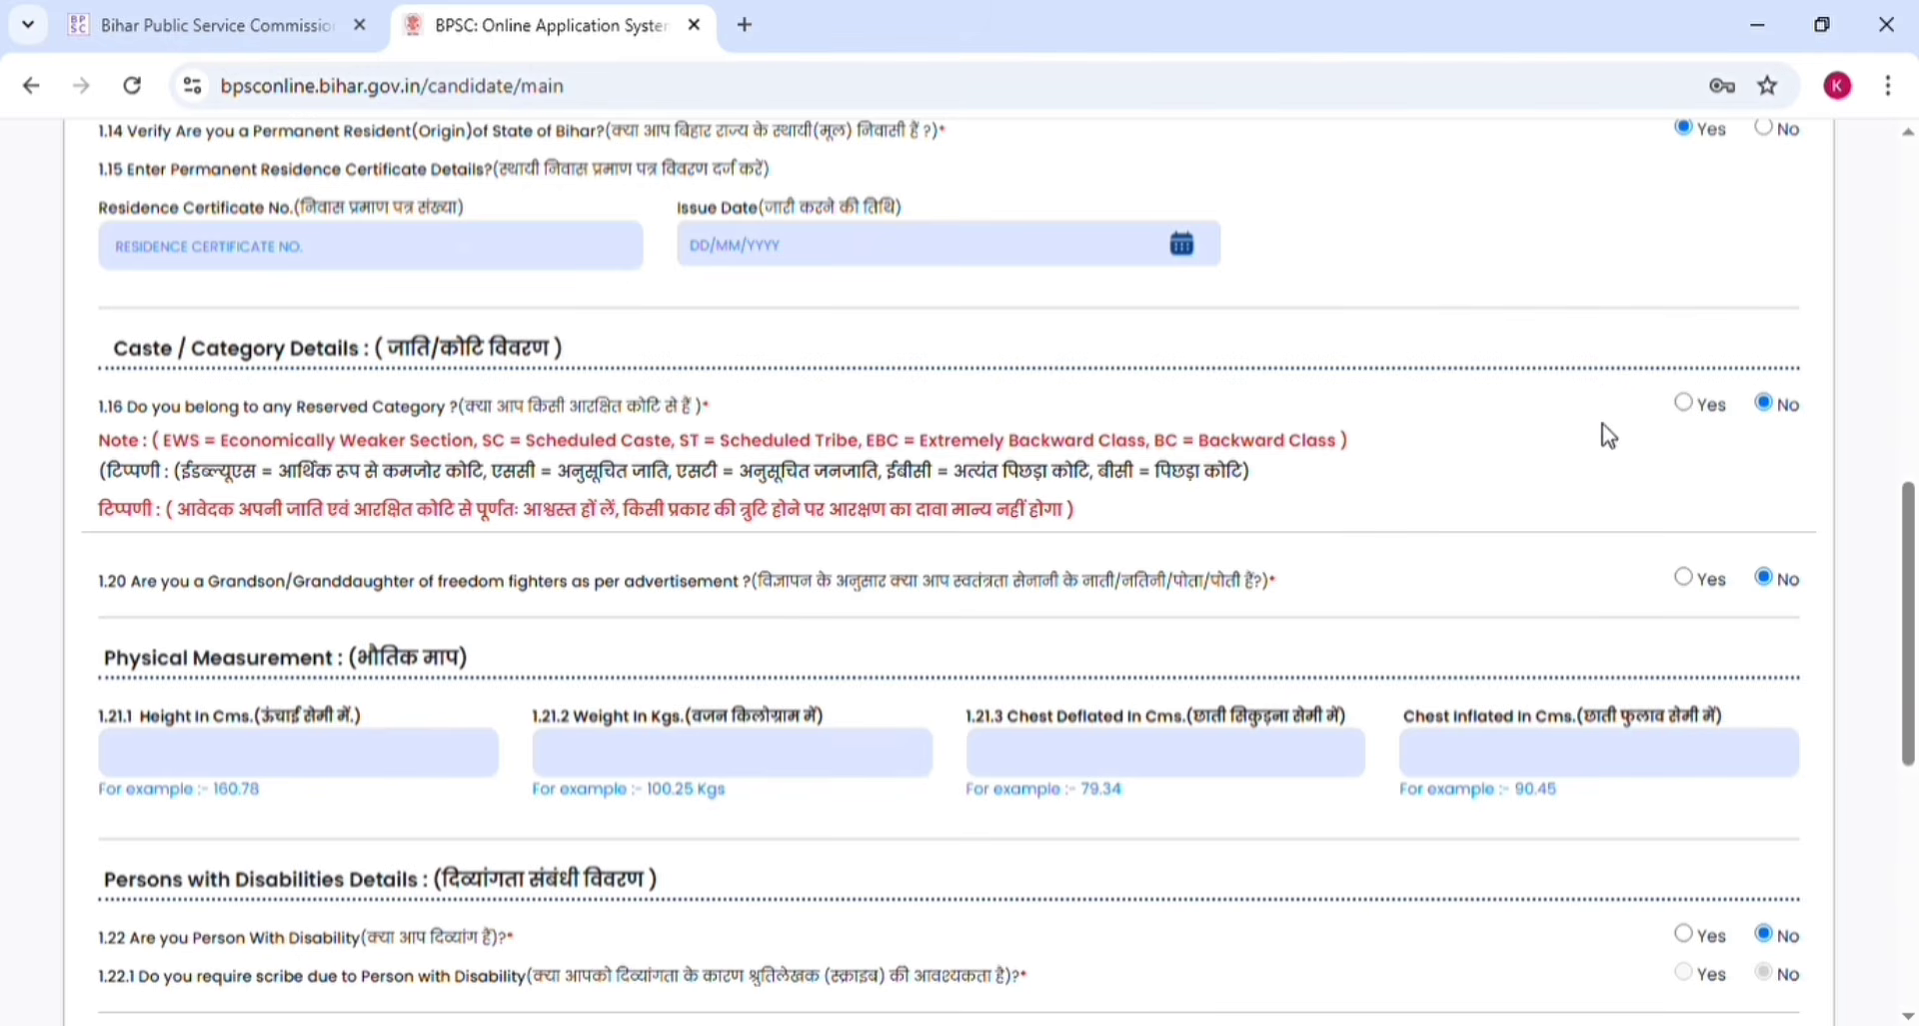
Step: Declare a reserved category with EBC as both category code and verified code
{"action": "left_click", "coordinate": [1684, 403]}
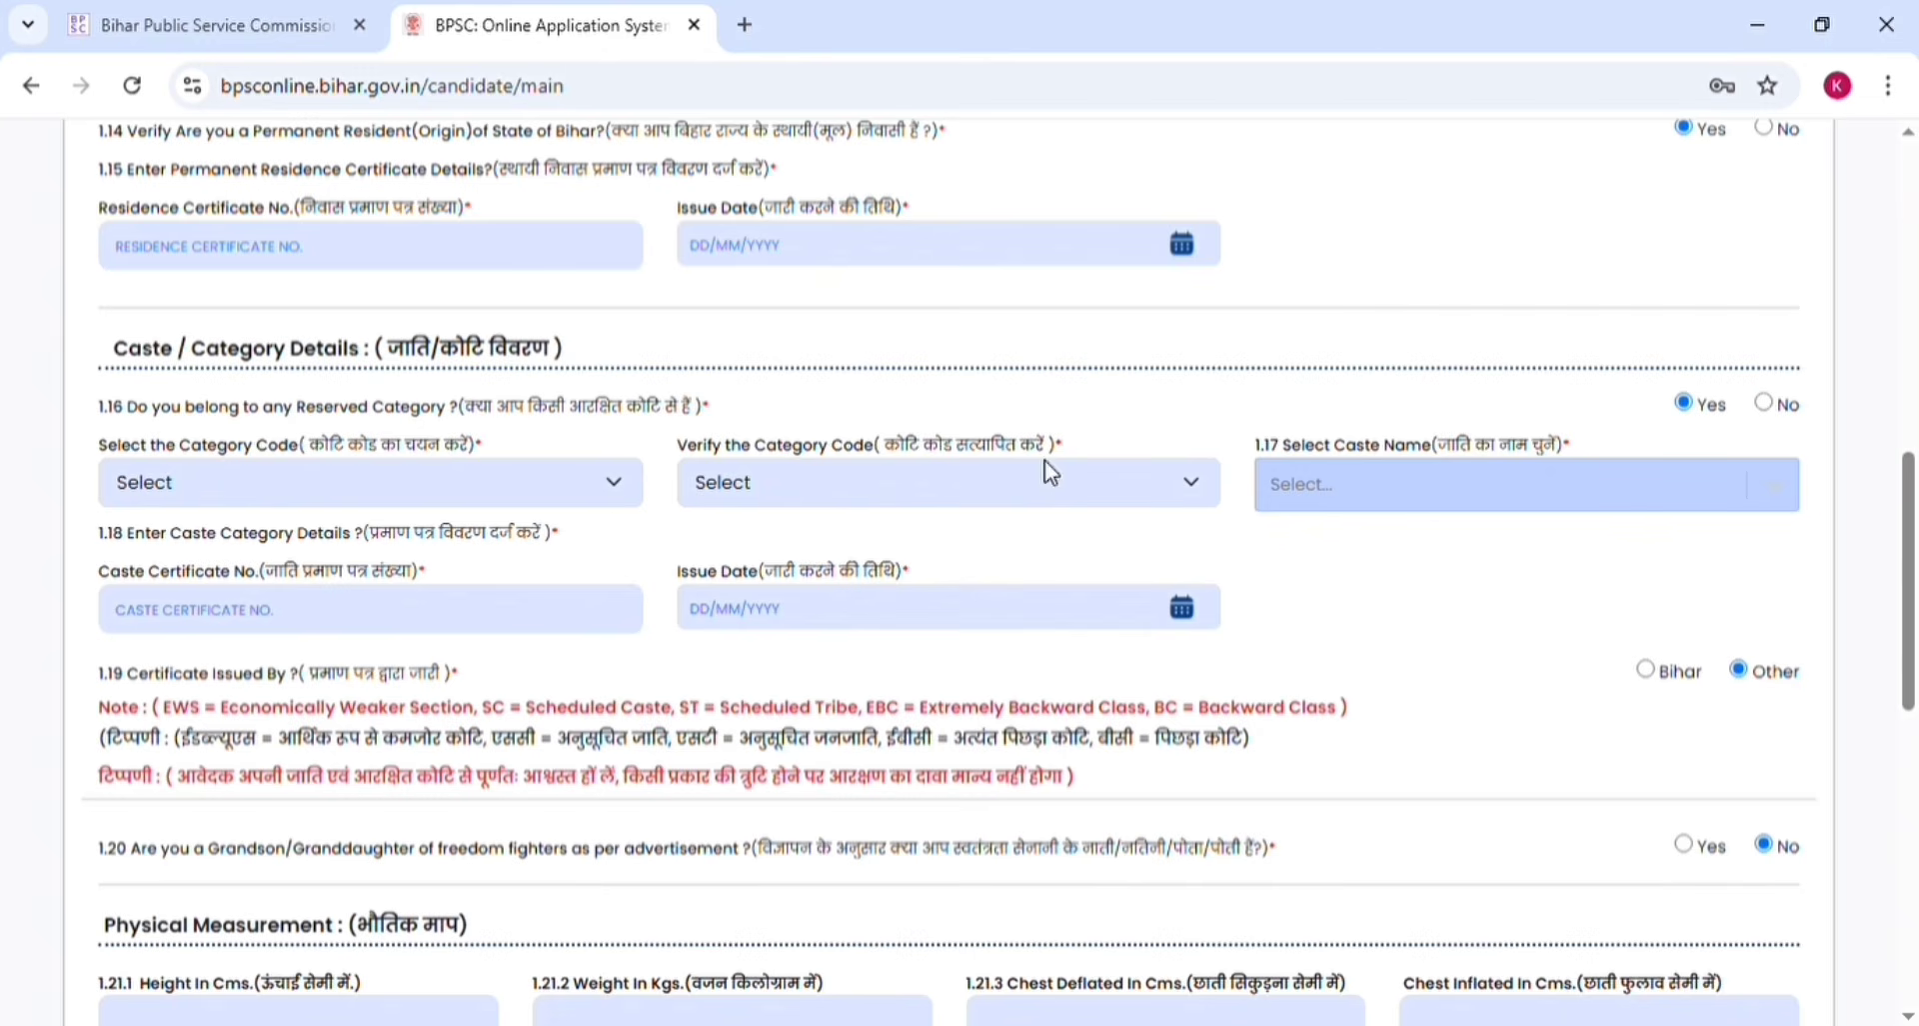
{"action": "left_click", "coordinate": [474, 492]}
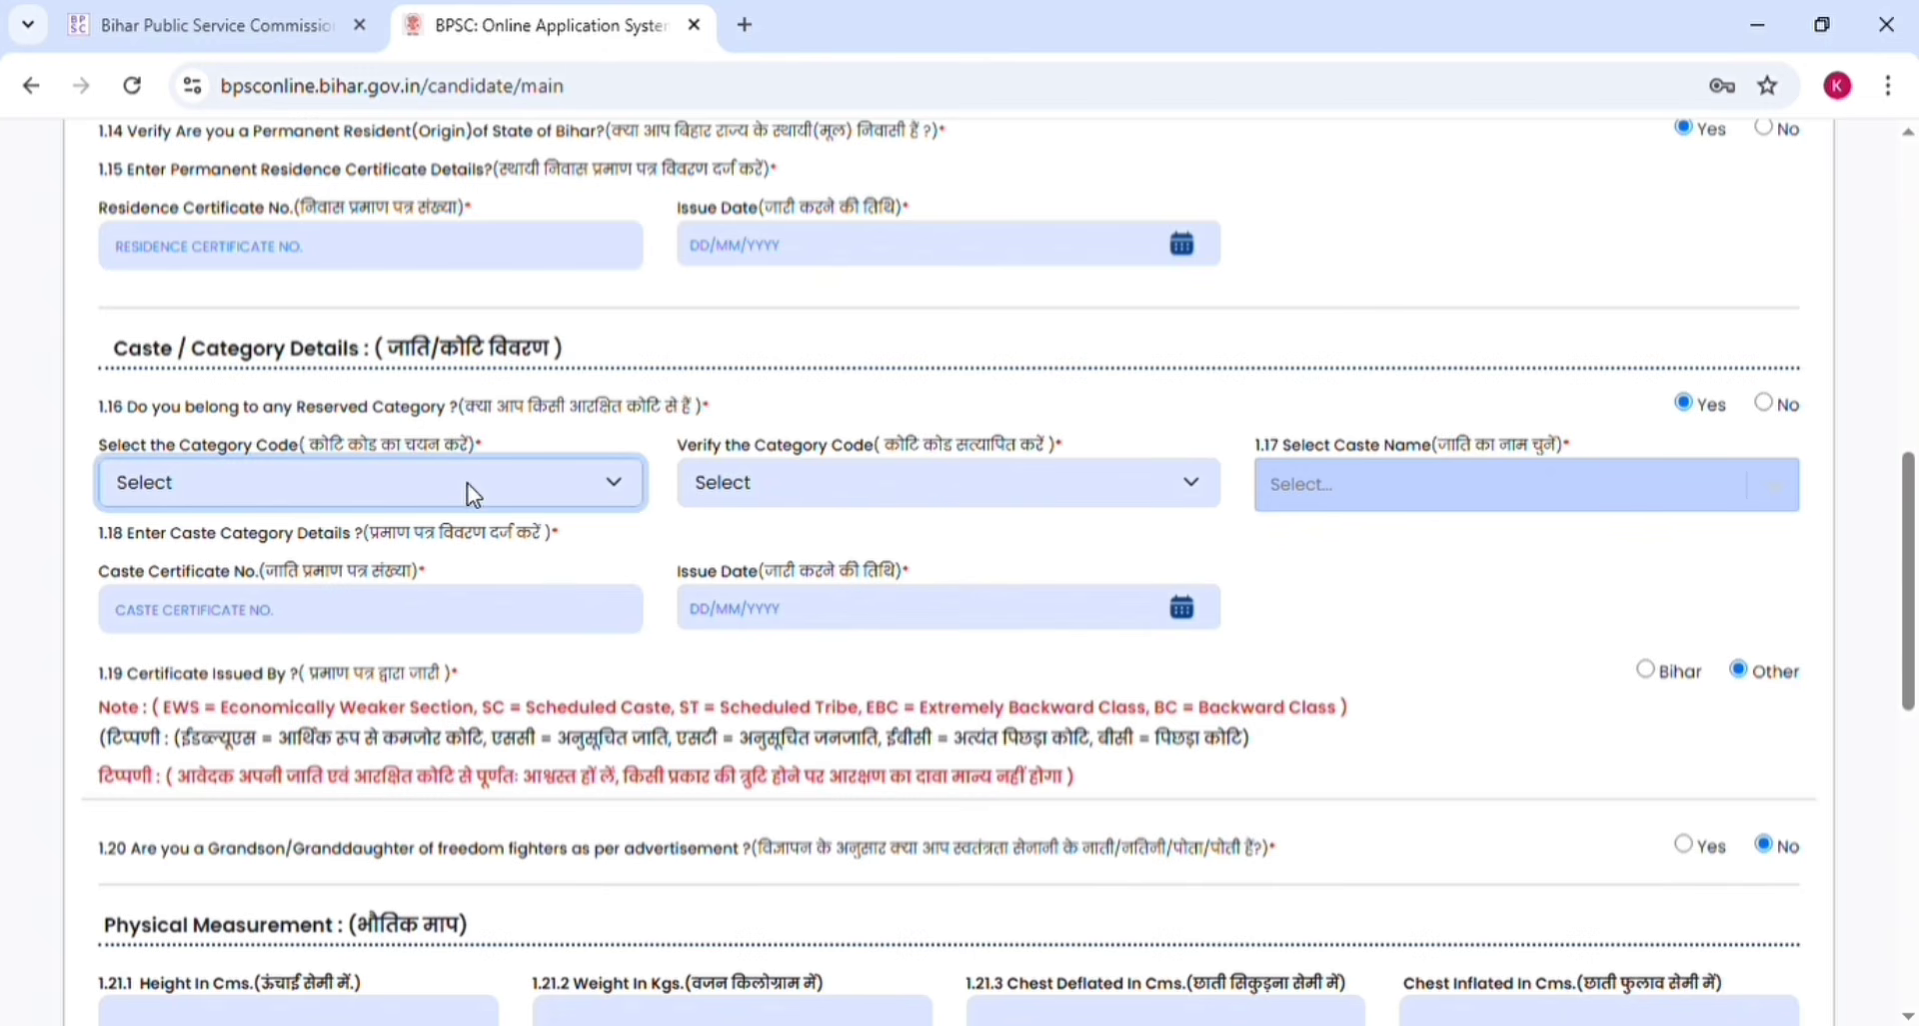
{"action": "left_click", "coordinate": [280, 698]}
{"action": "left_click", "coordinate": [750, 488]}
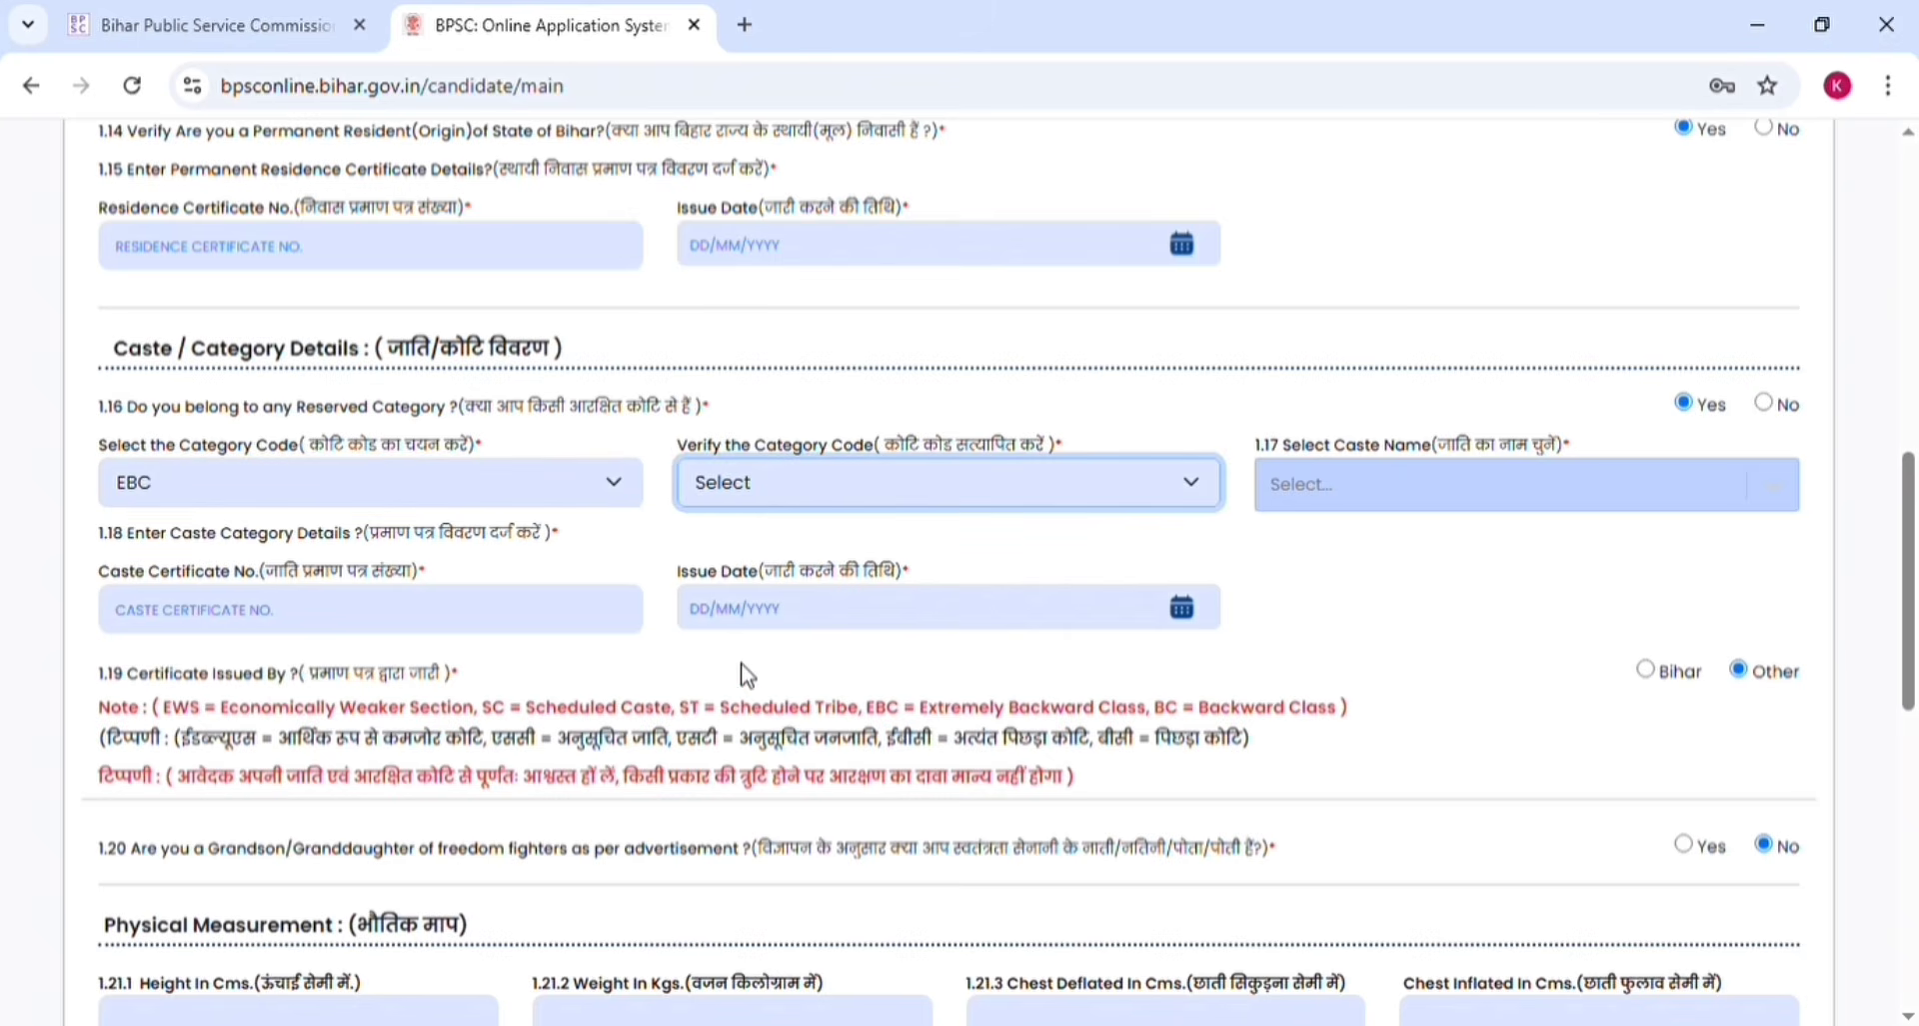
{"action": "left_click", "coordinate": [741, 679]}
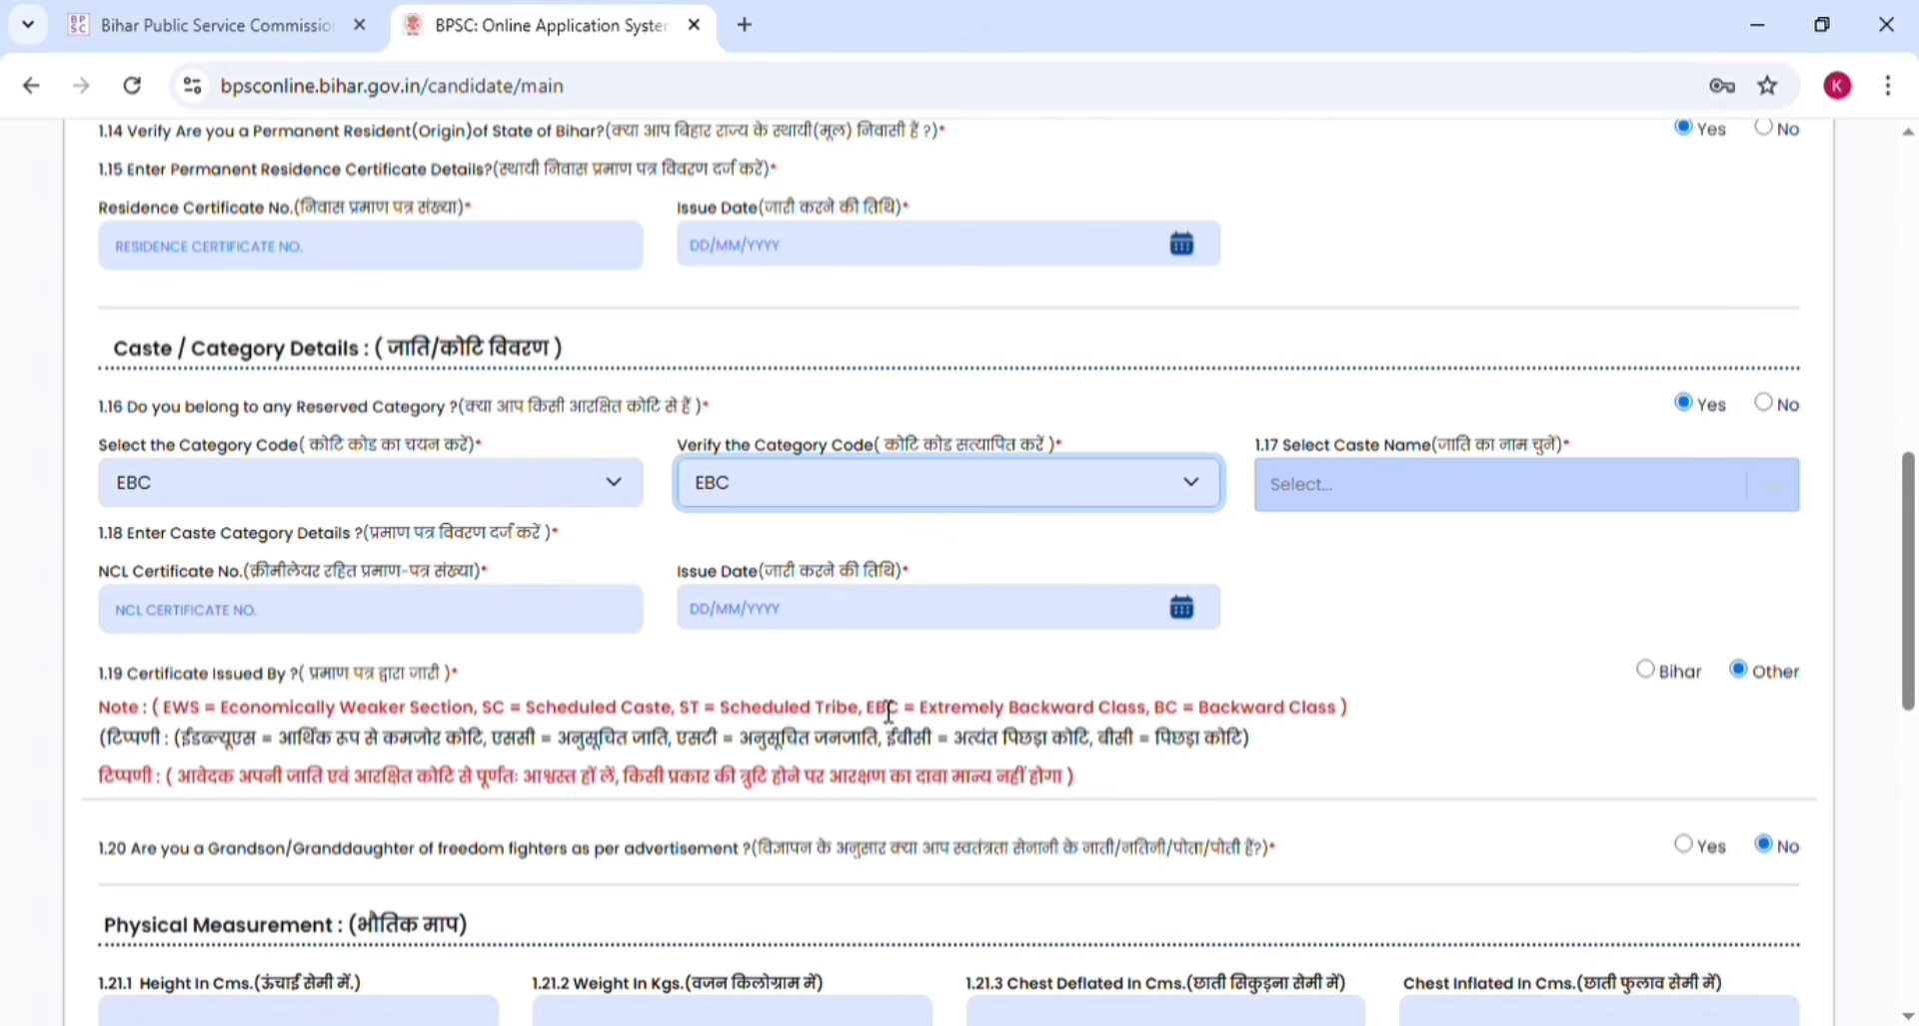
Step: Choose Kaibart as the caste name and leave the certificate issuer as Other
{"action": "left_click", "coordinate": [1439, 486]}
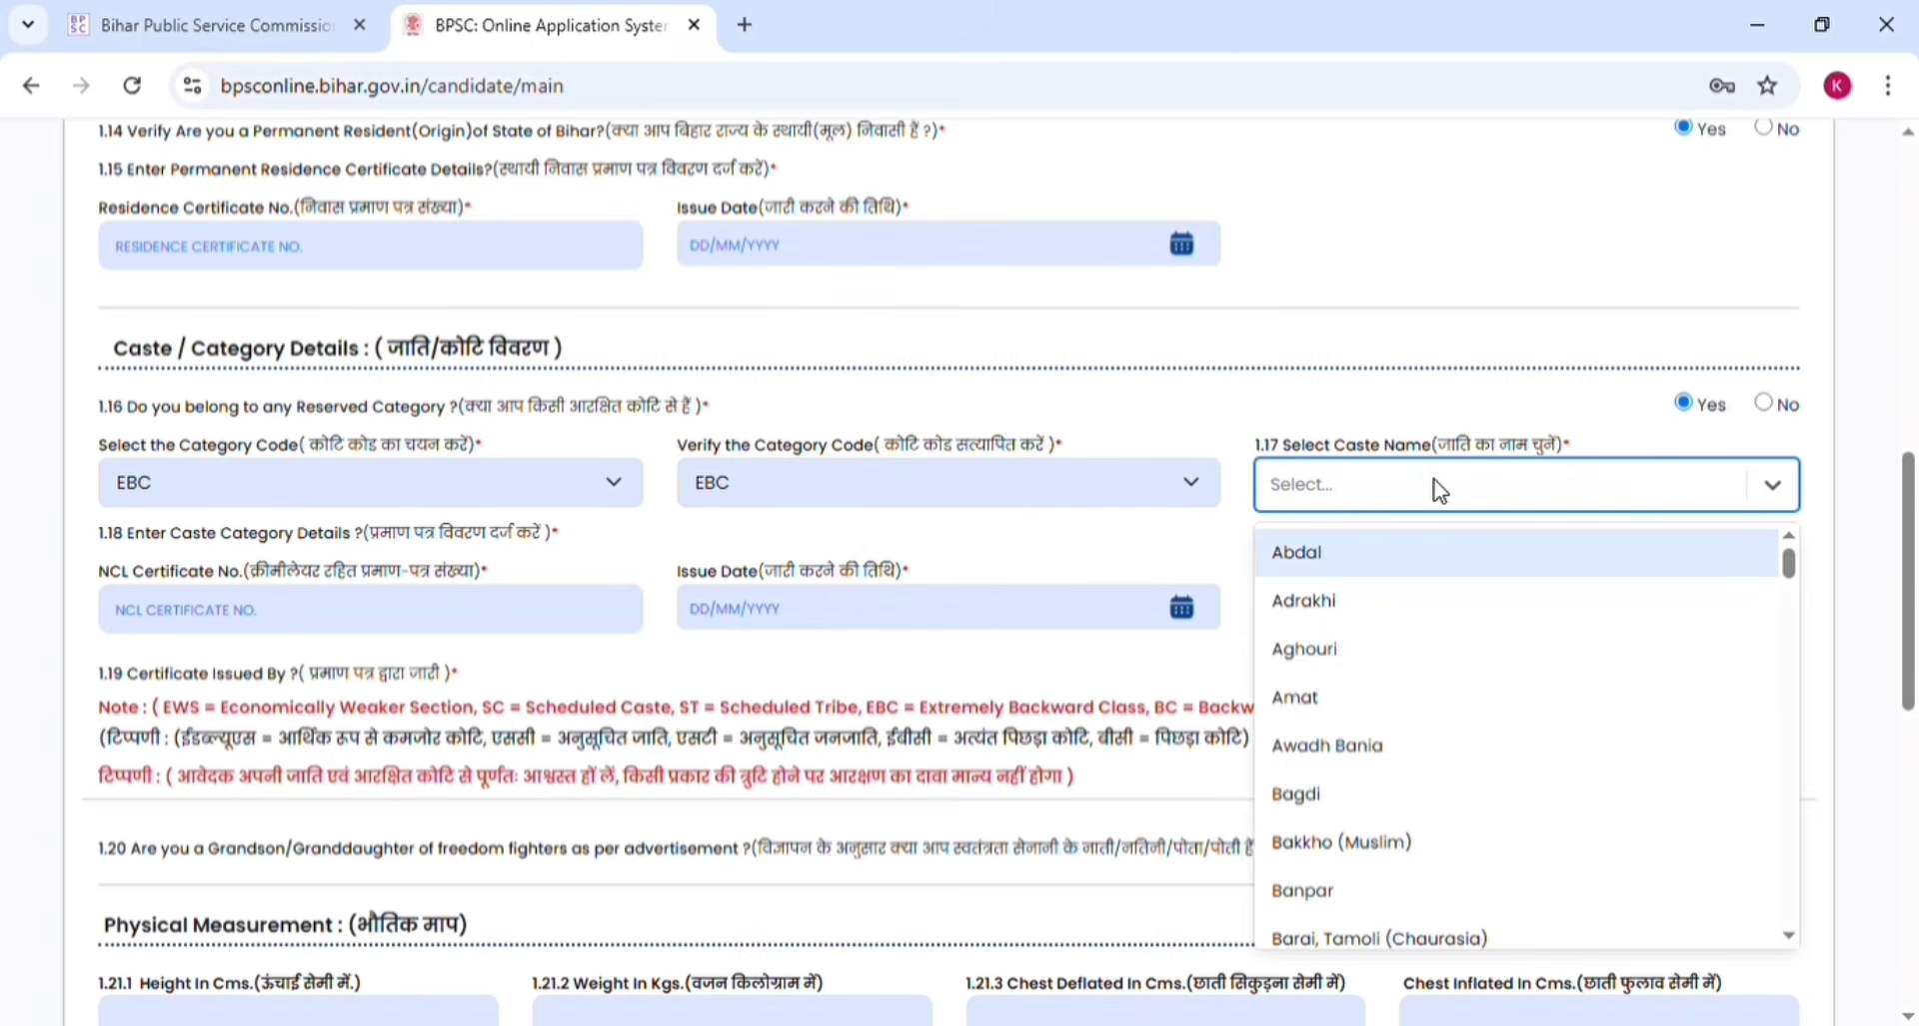
{"action": "scroll", "coordinate": [1796, 628], "scroll_direction": "down", "scroll_amount": 3}
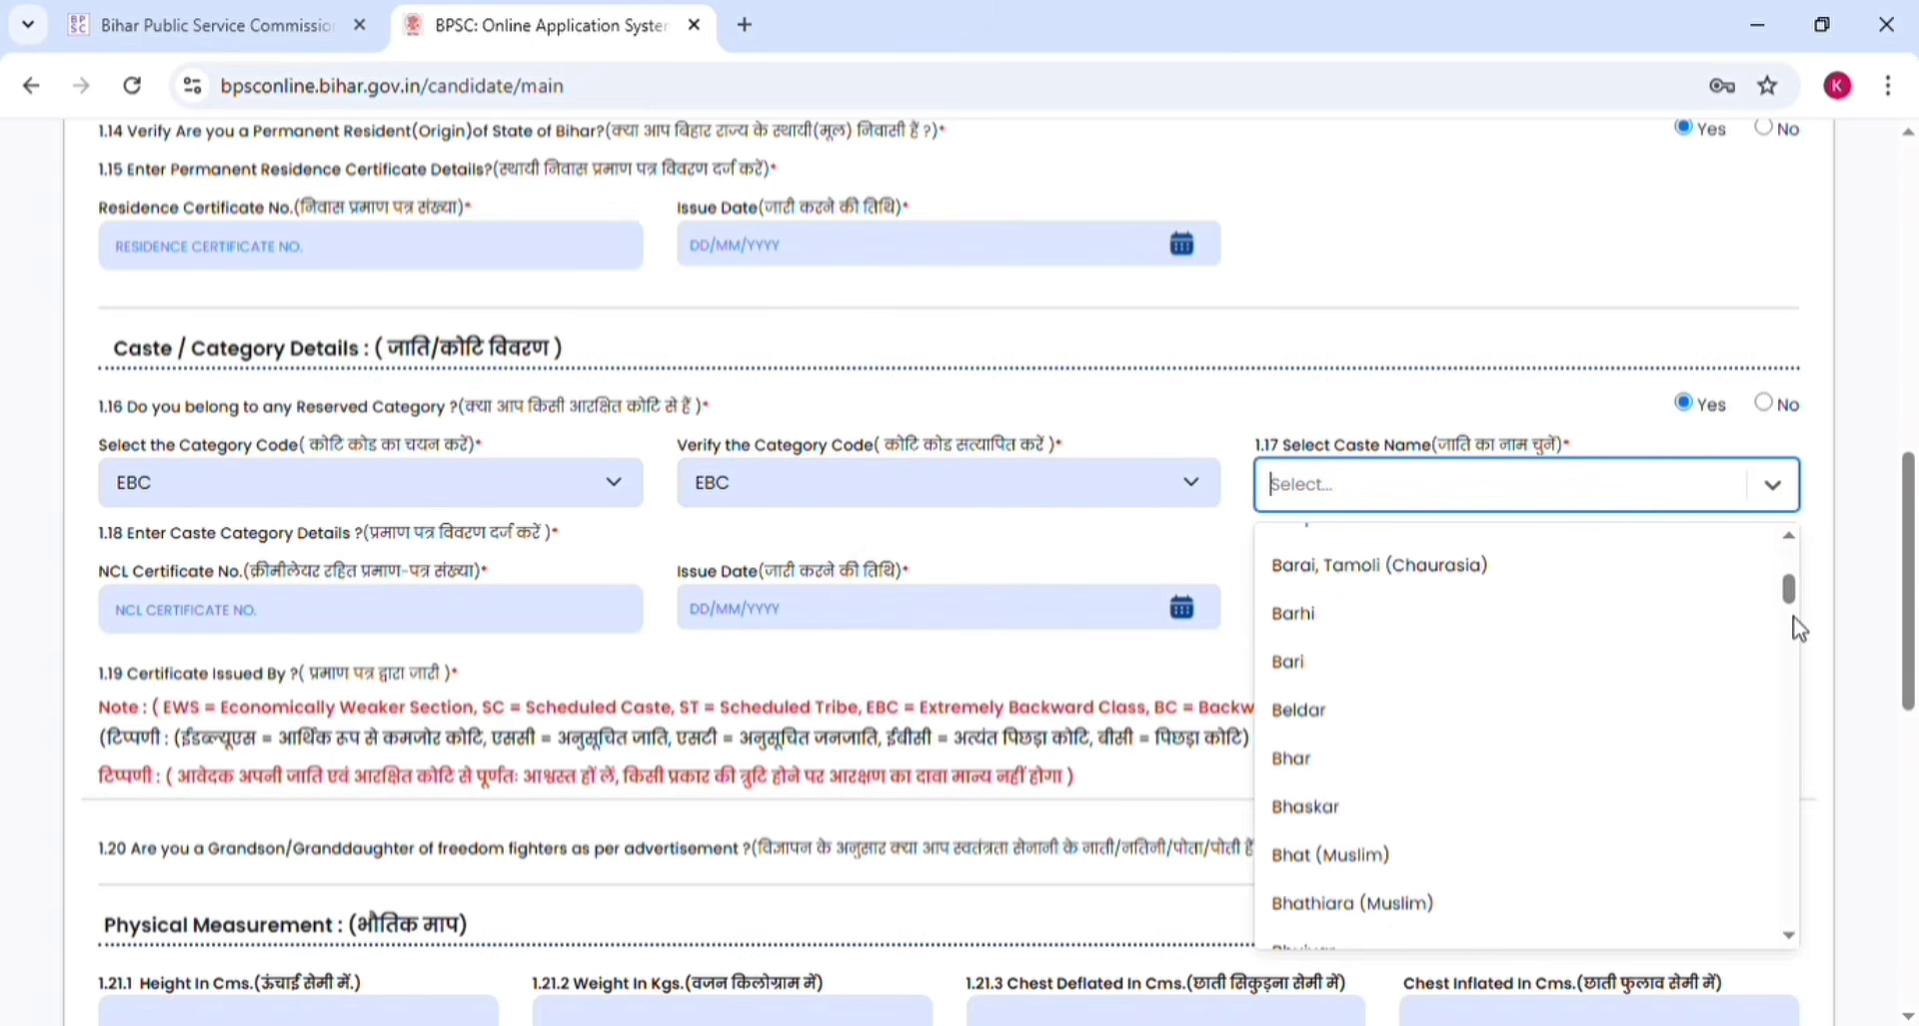
{"action": "scroll", "coordinate": [1801, 659], "scroll_direction": "down", "scroll_amount": 9}
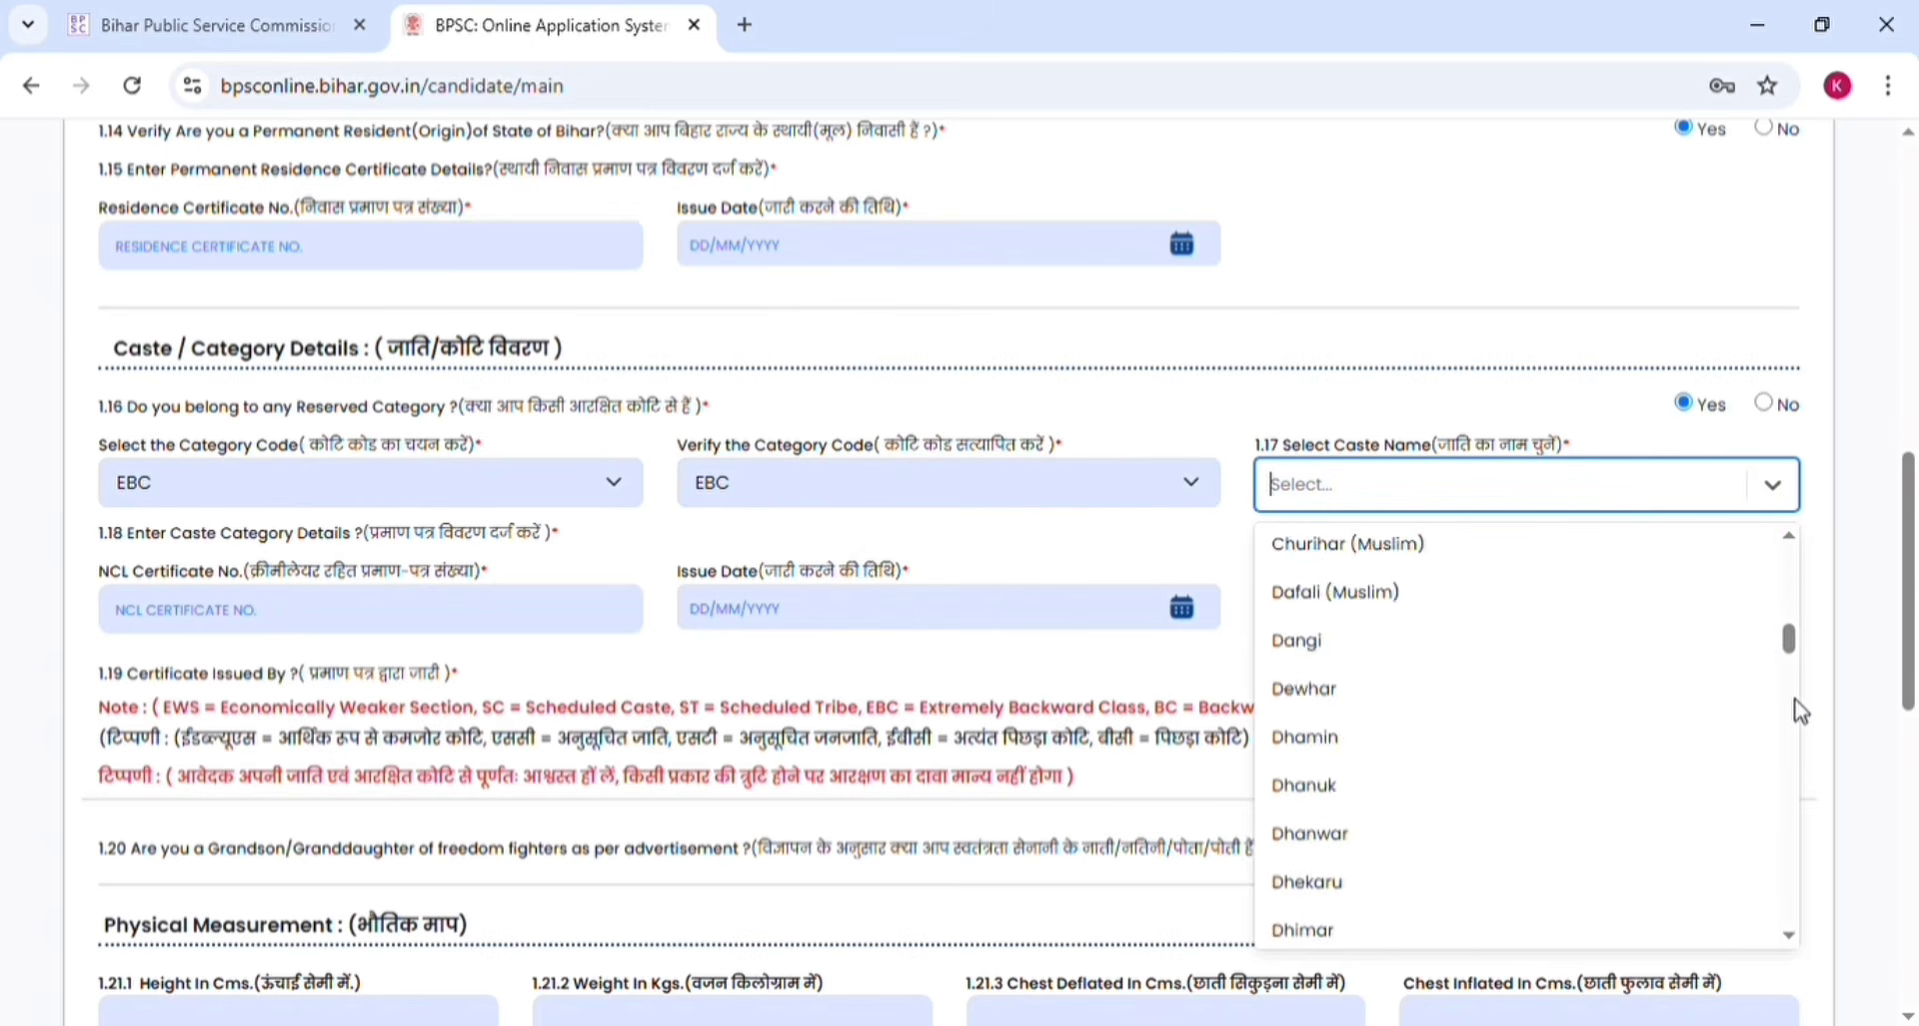
{"action": "scroll", "coordinate": [1798, 735], "scroll_direction": "down", "scroll_amount": 8}
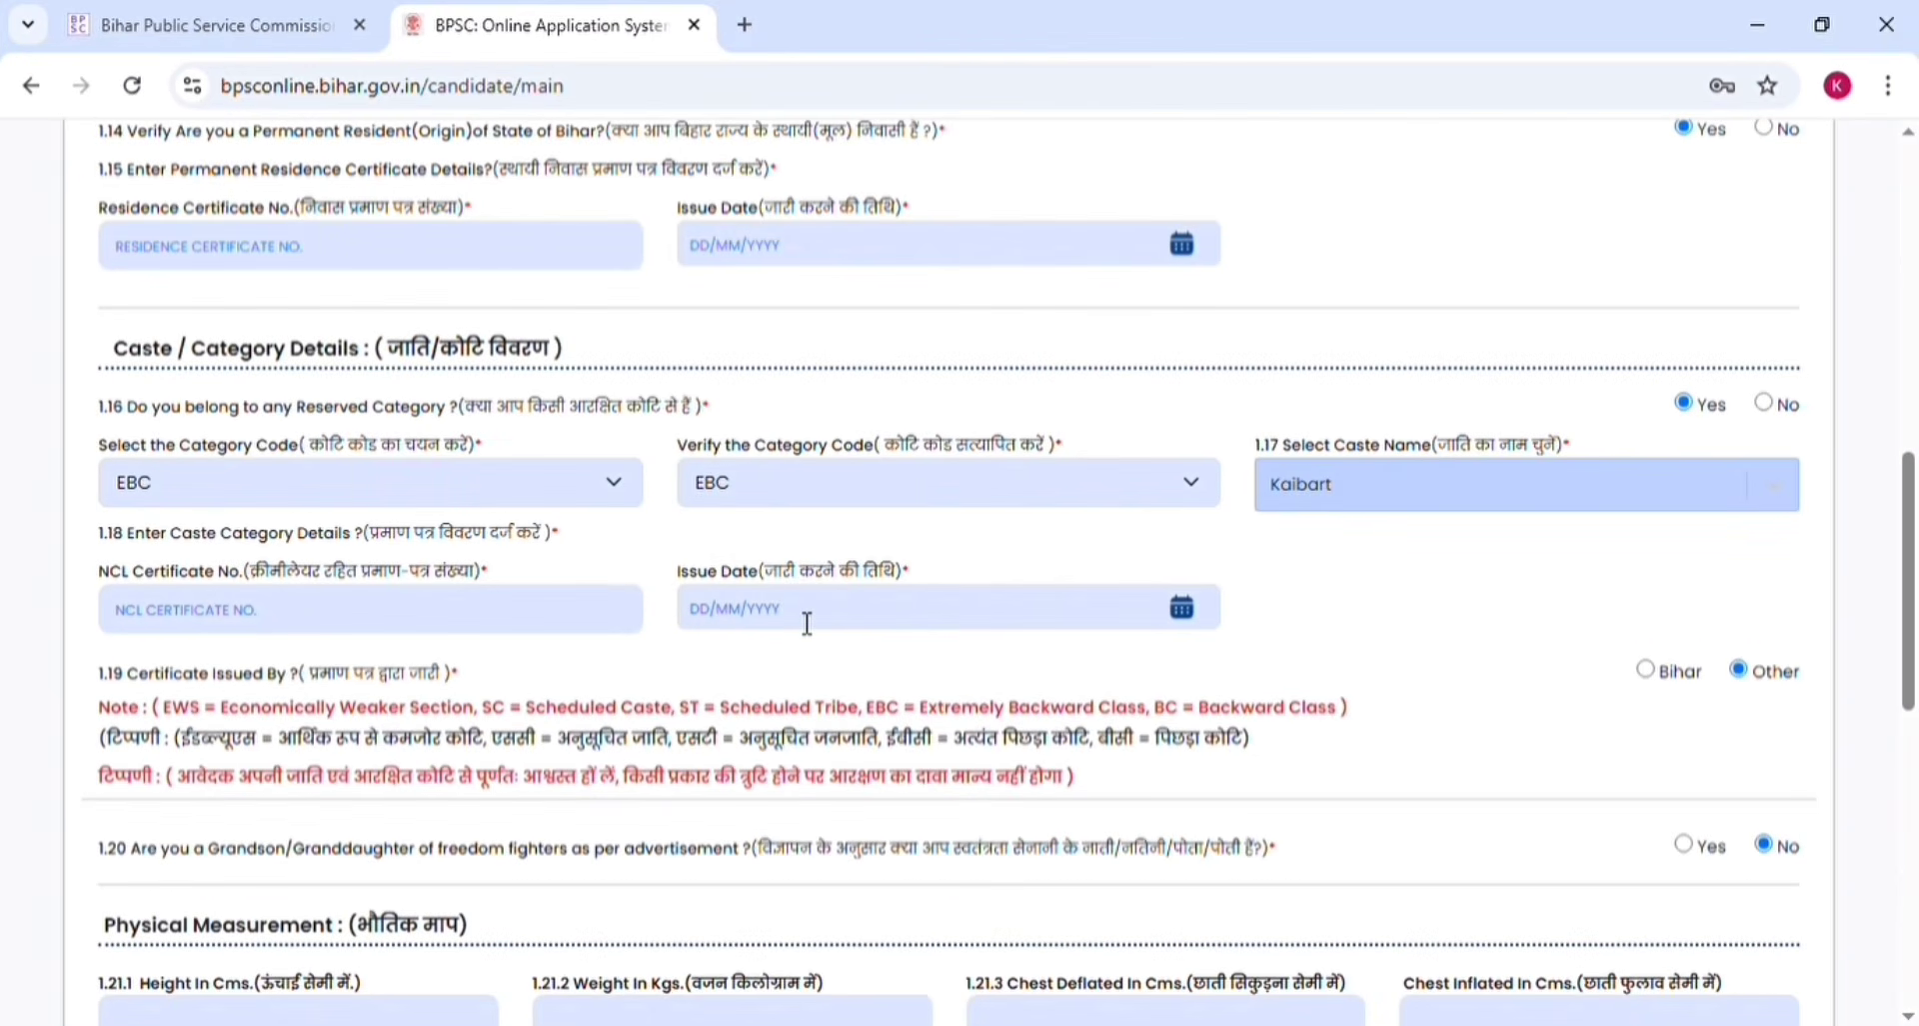
{"action": "scroll", "coordinate": [1338, 648], "scroll_direction": "down", "scroll_amount": 1}
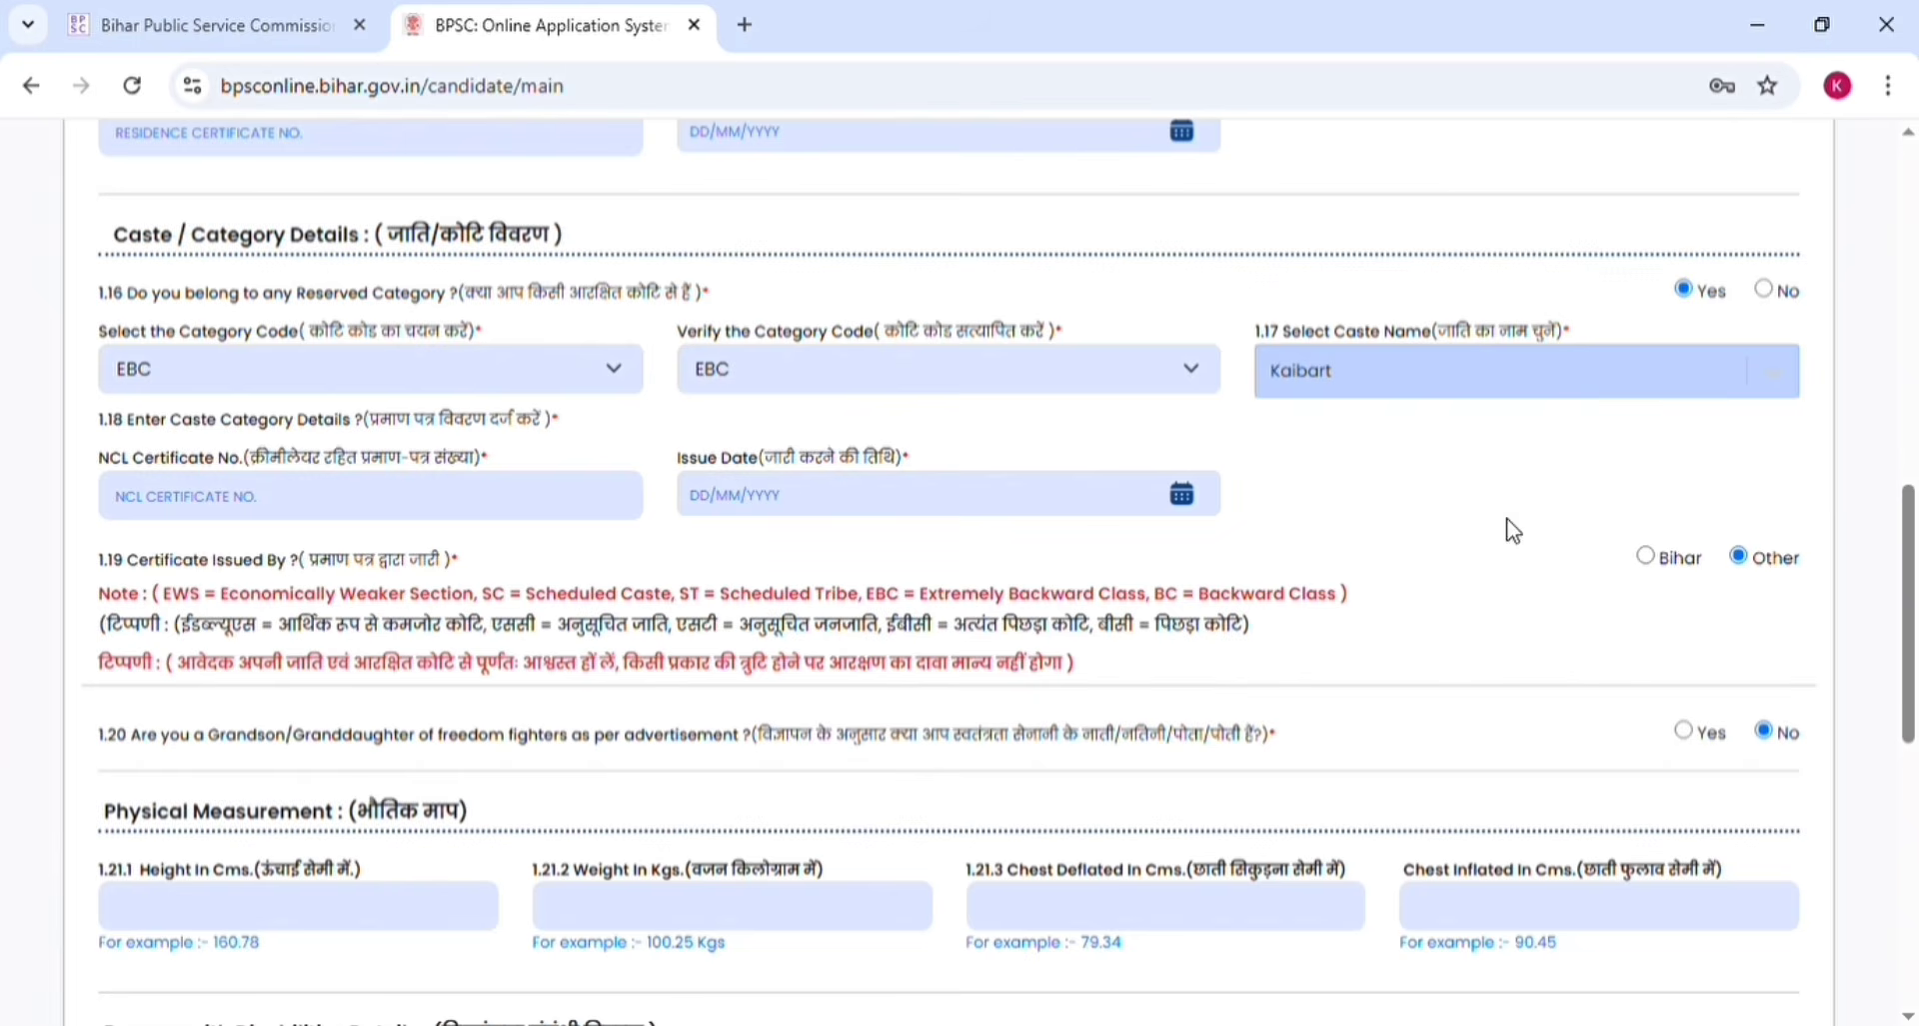
{"action": "left_click", "coordinate": [1644, 556]}
{"action": "left_click", "coordinate": [1739, 555]}
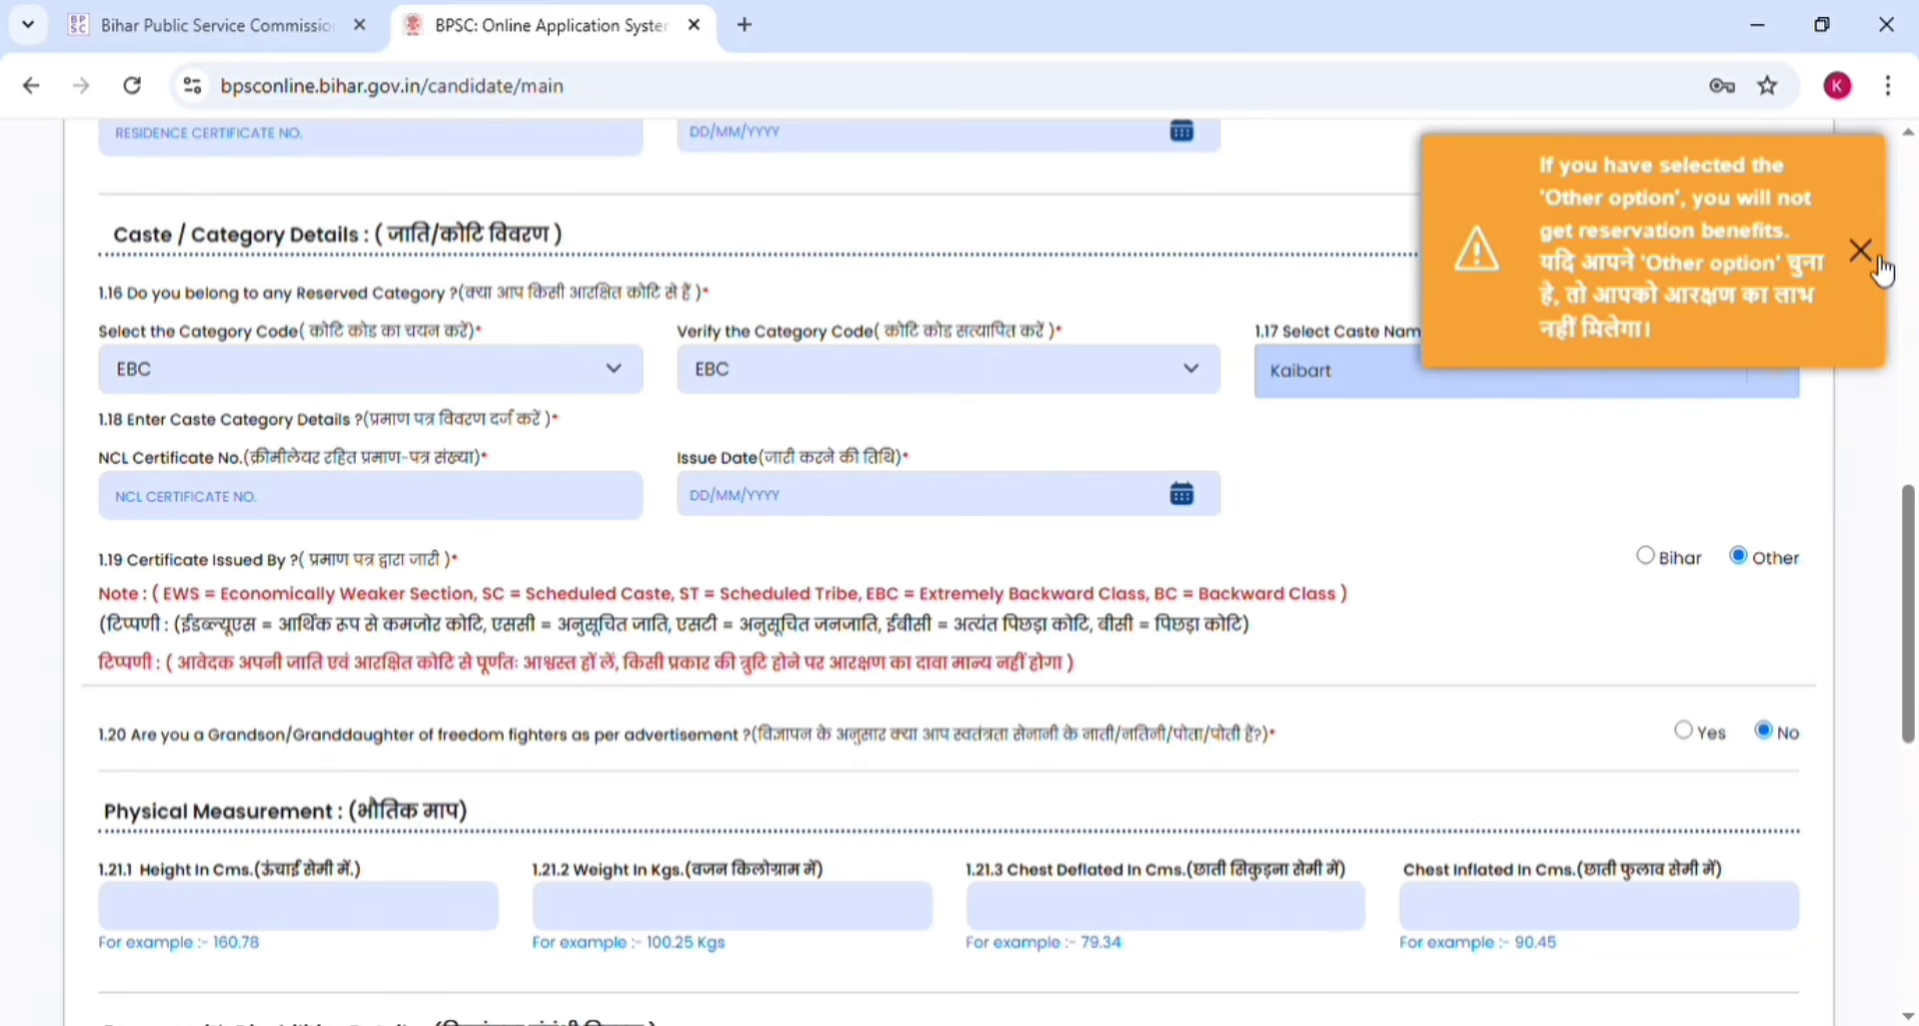
Step: Set the certificate issuer to Bihar and keep the freedom-fighter descendant answer at No
{"action": "left_click", "coordinate": [1645, 556]}
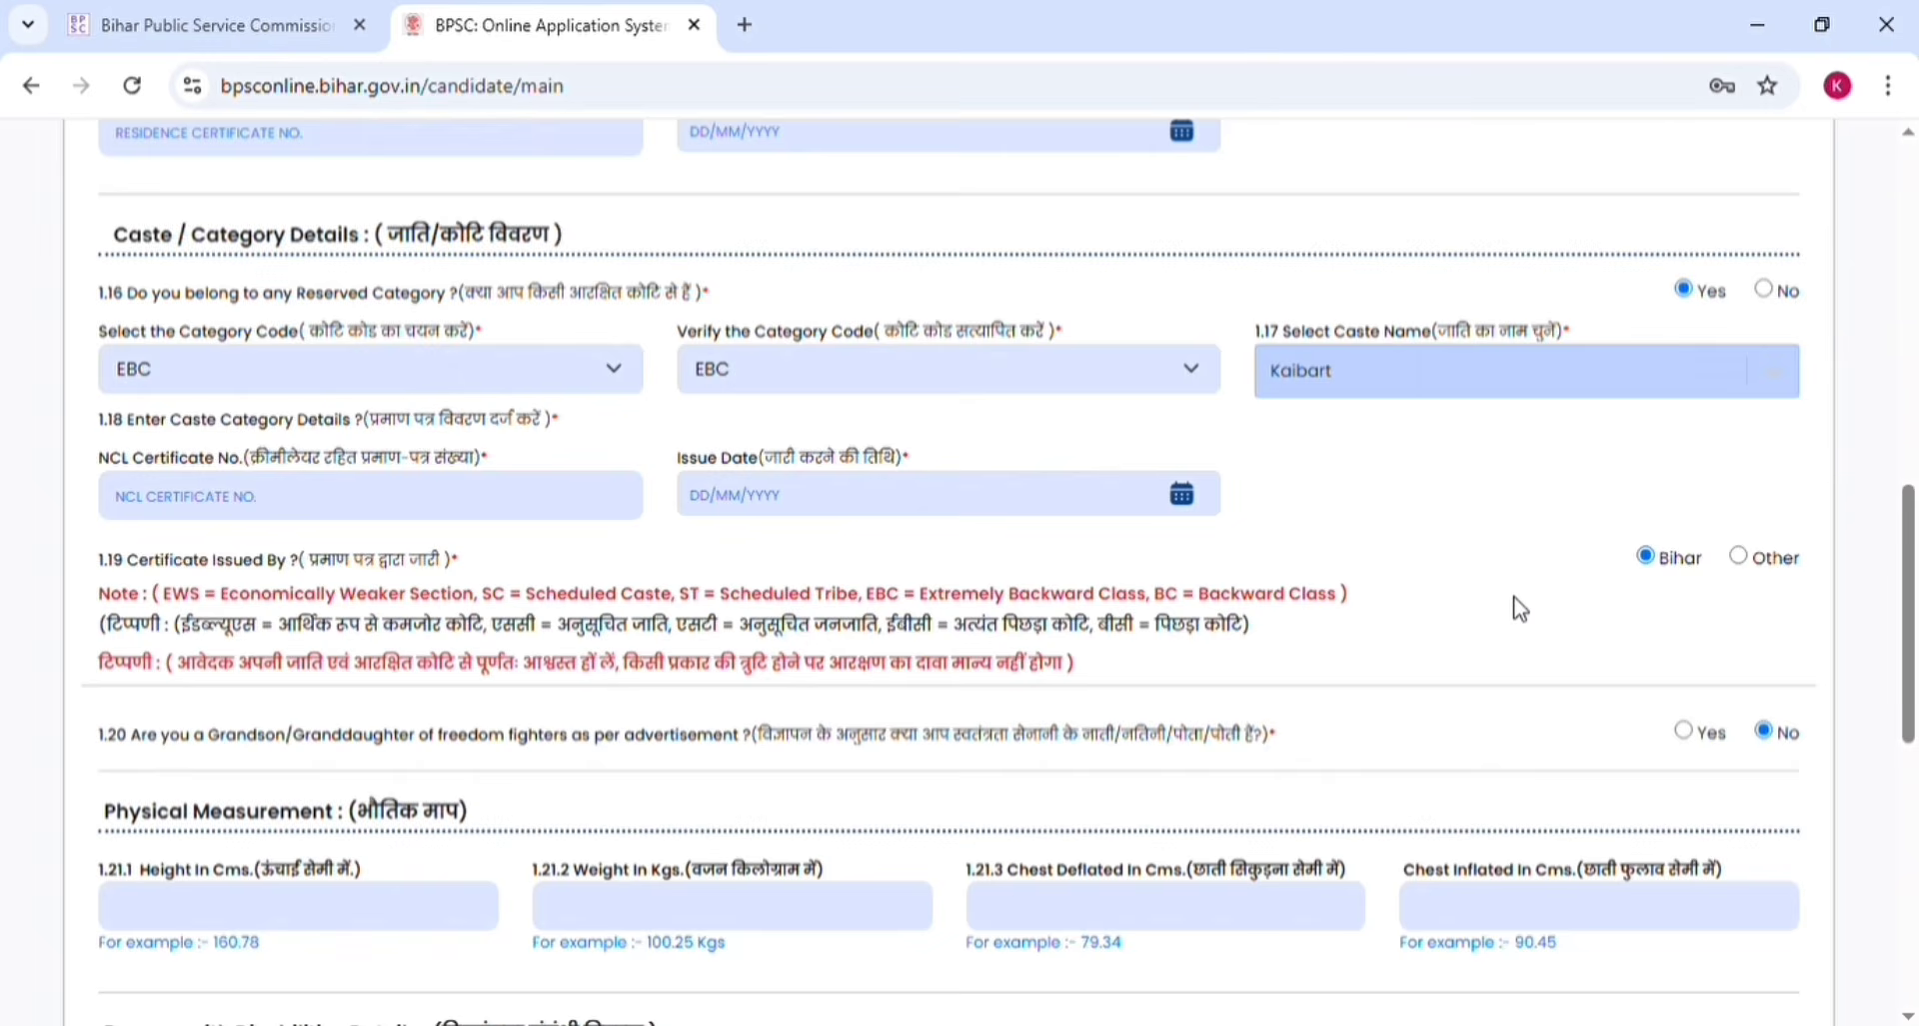
{"action": "scroll", "coordinate": [1519, 607], "scroll_direction": "down", "scroll_amount": 2}
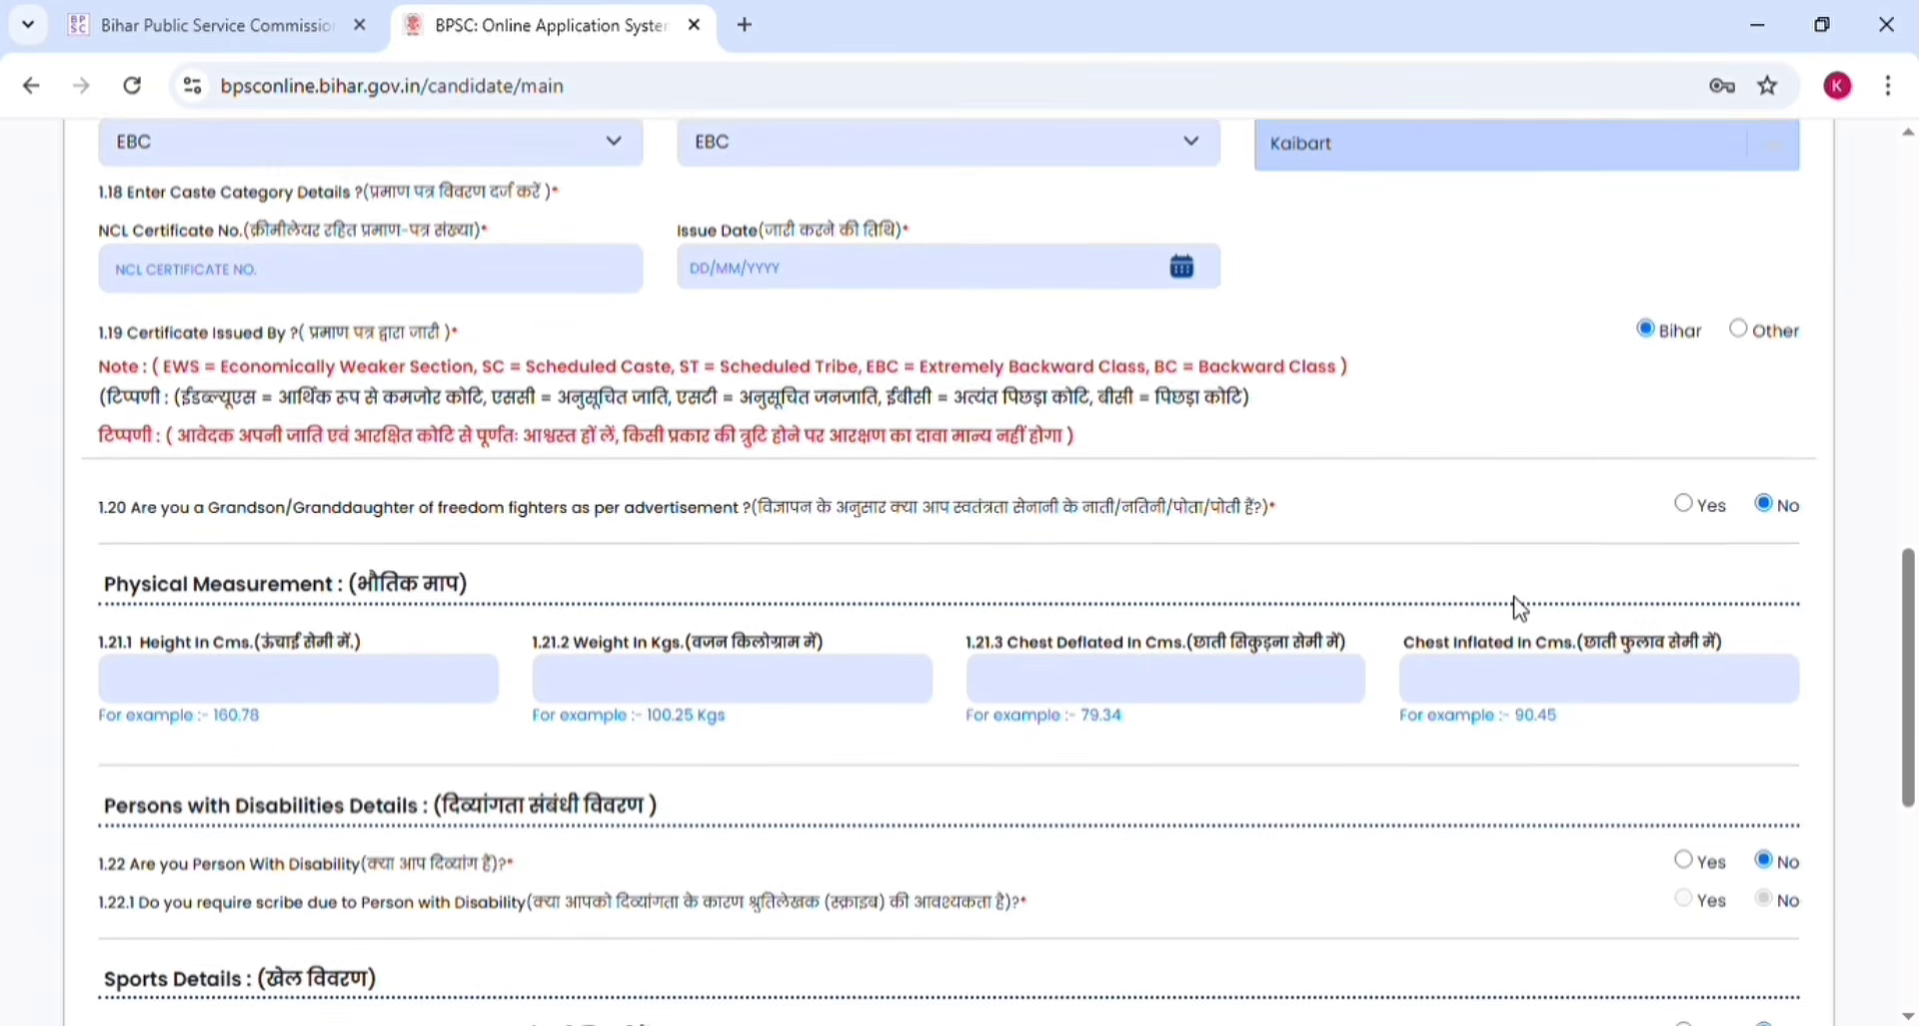
{"action": "scroll", "coordinate": [1519, 607], "scroll_direction": "down", "scroll_amount": 2}
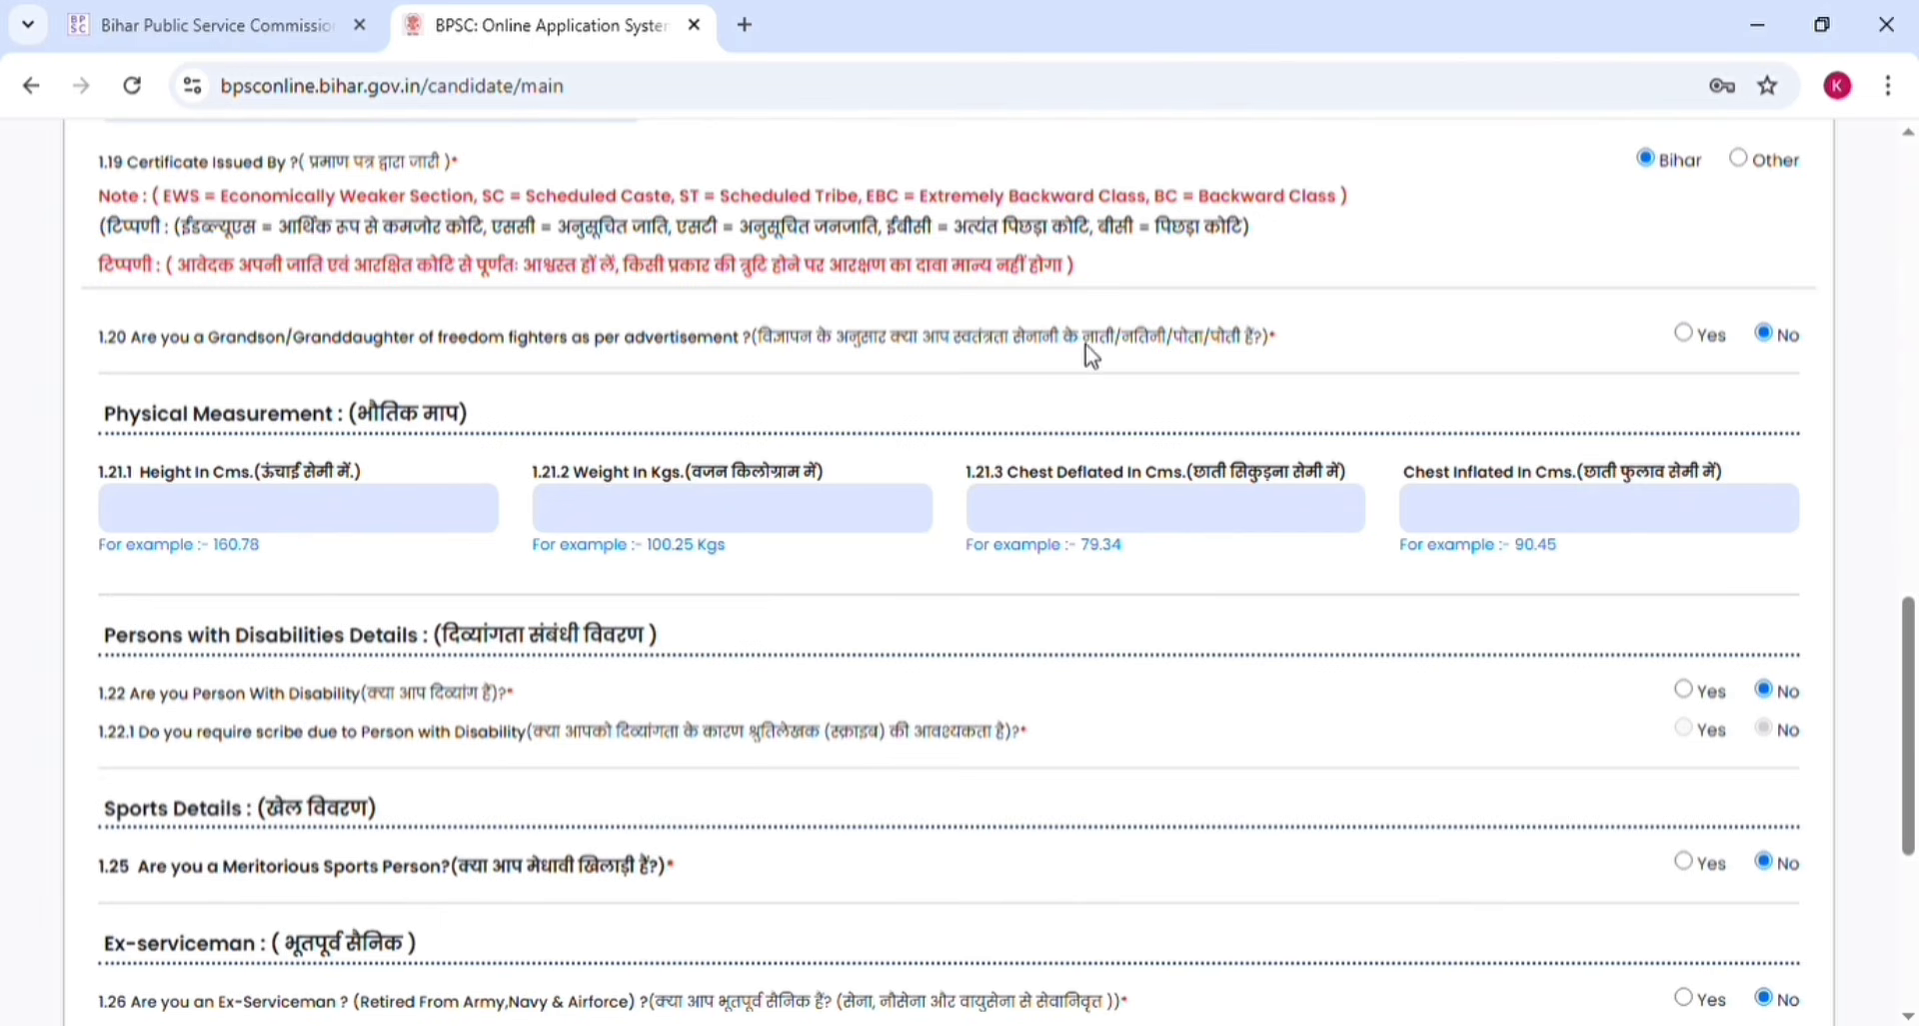
{"action": "left_click", "coordinate": [1687, 333]}
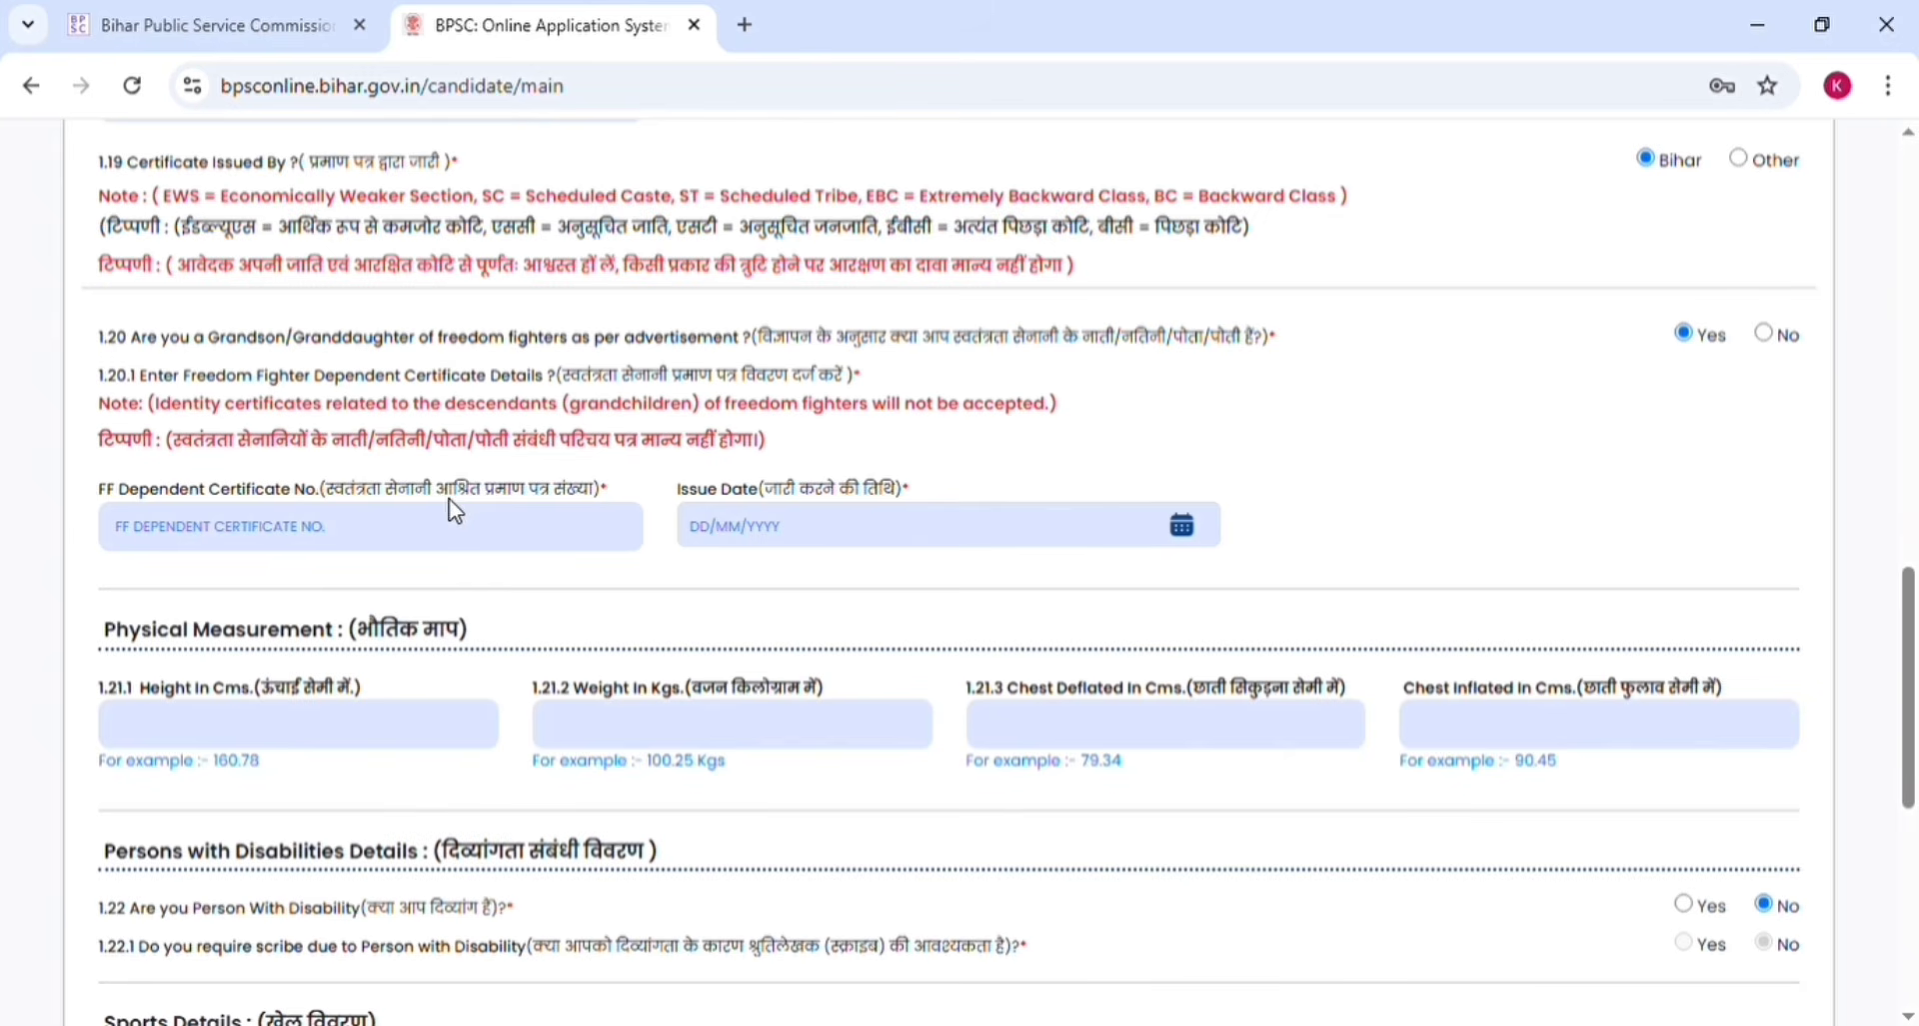
{"action": "left_click", "coordinate": [1764, 333]}
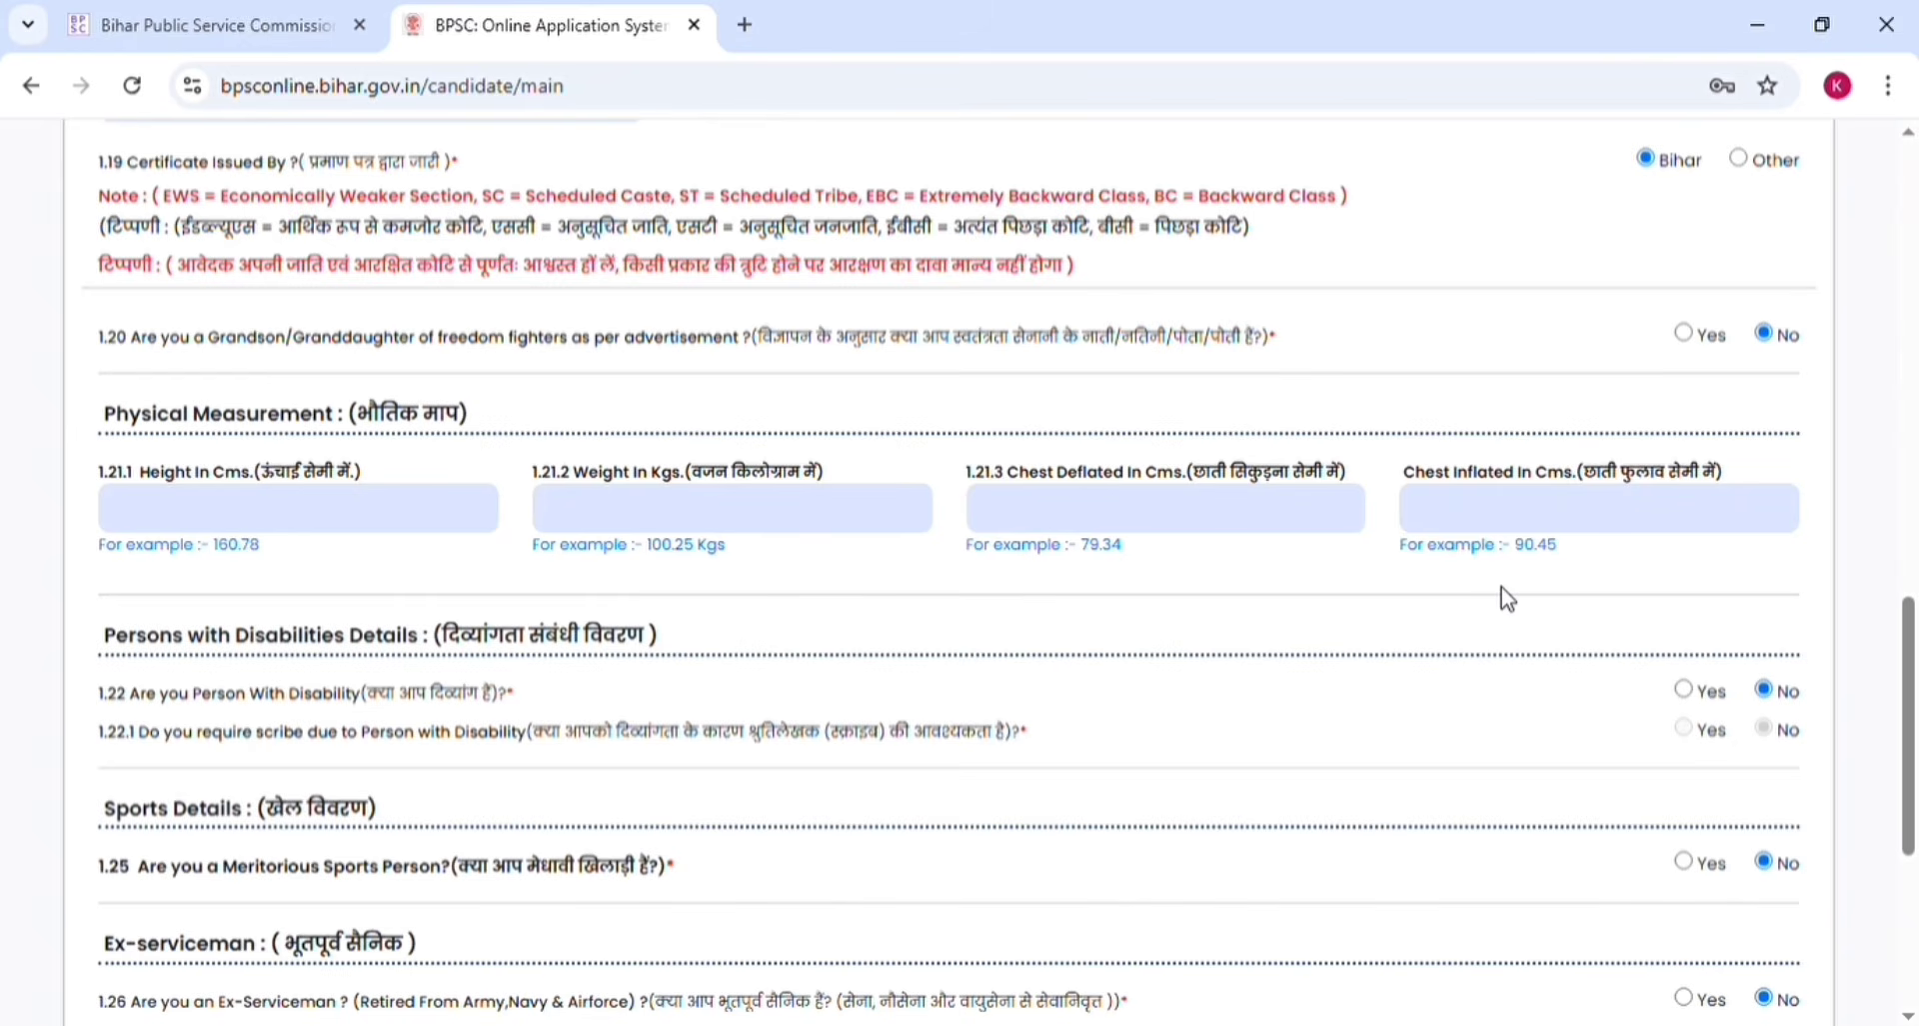
{"action": "scroll", "coordinate": [1507, 598], "scroll_direction": "down", "scroll_amount": 3}
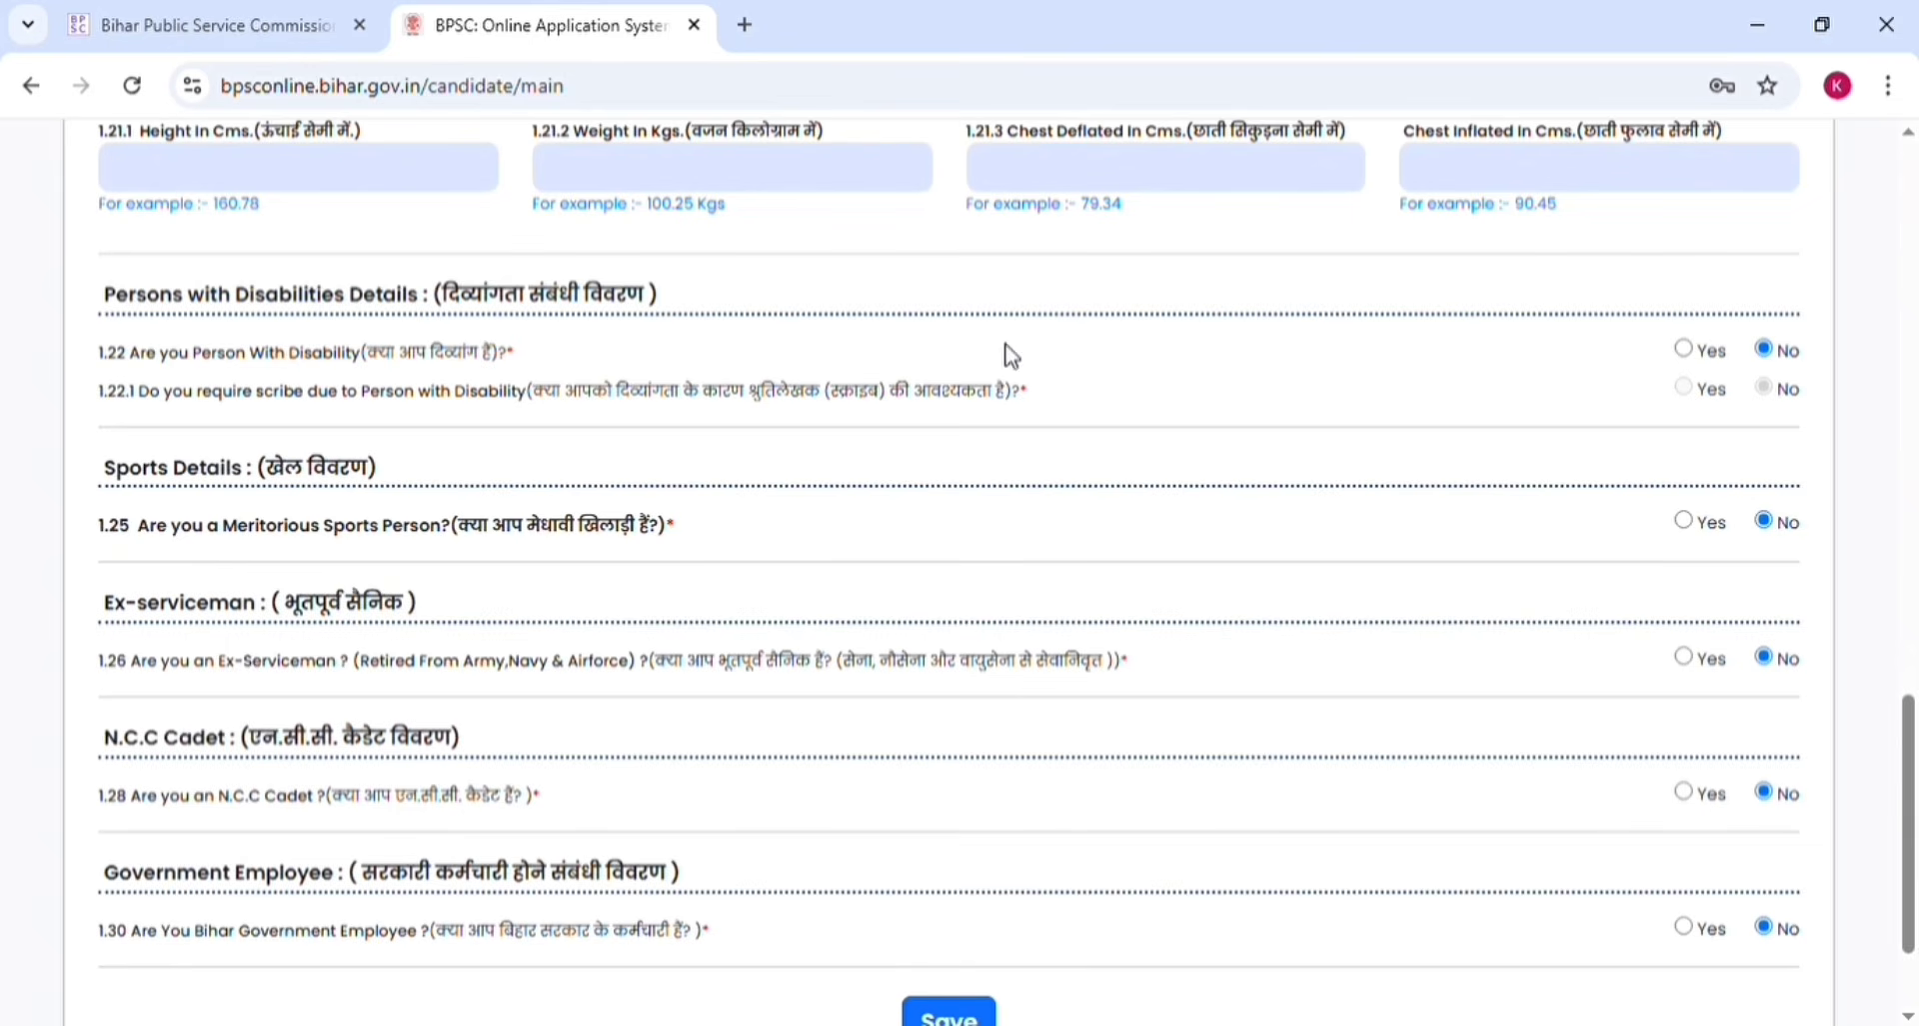
{"action": "left_click", "coordinate": [1686, 351]}
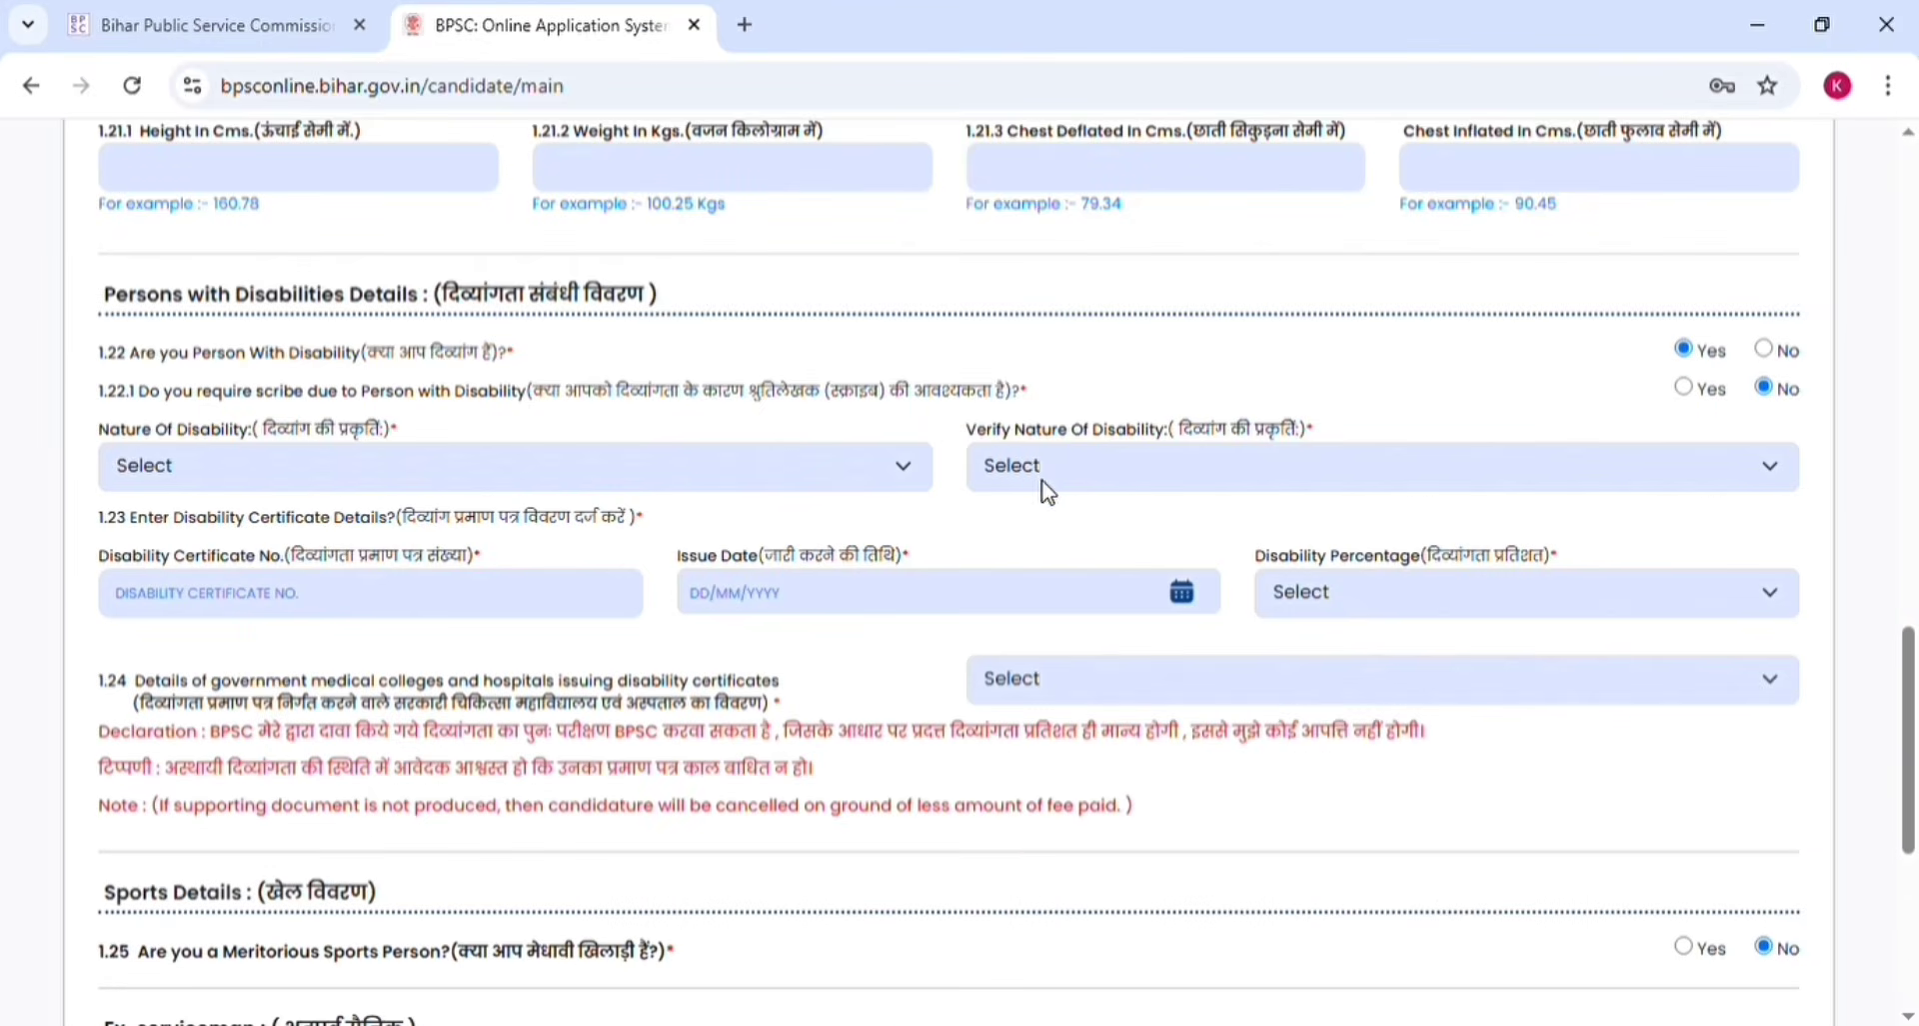
{"action": "left_click", "coordinate": [1765, 352]}
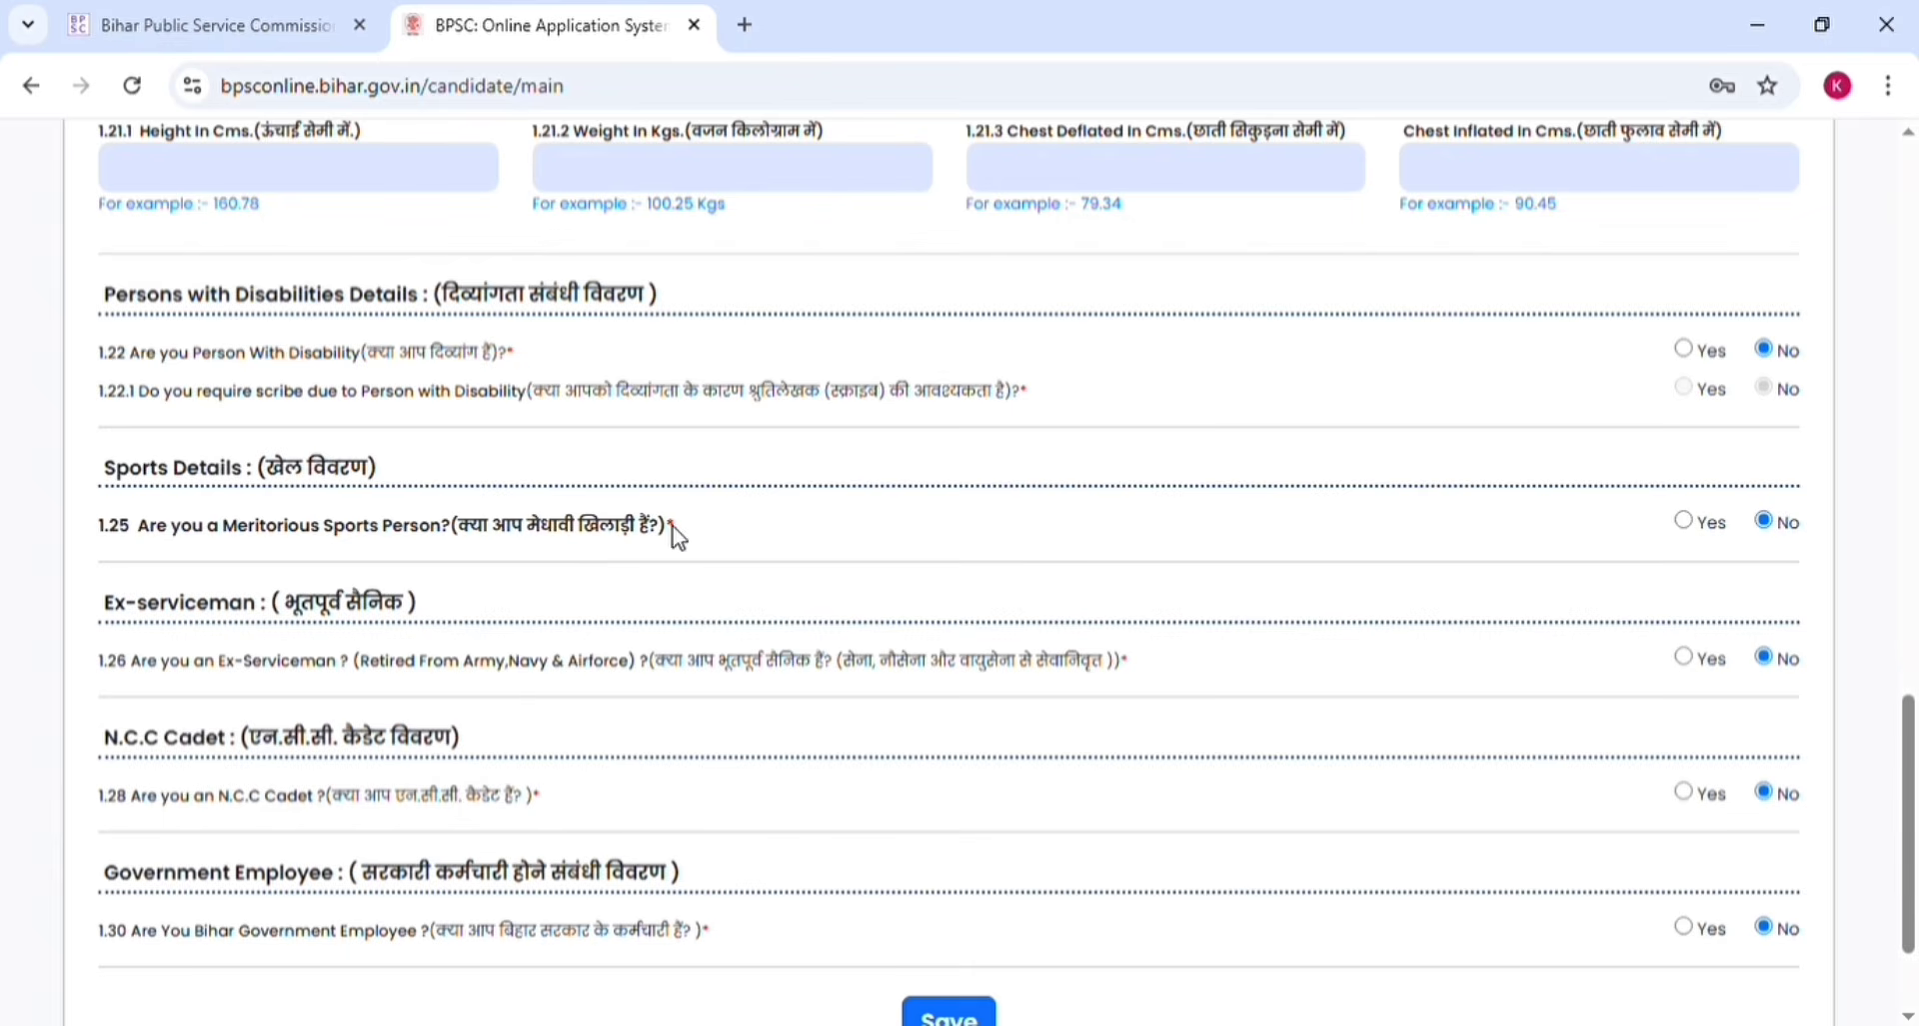
{"action": "left_click", "coordinate": [1684, 522]}
{"action": "left_click", "coordinate": [1766, 522]}
{"action": "left_click", "coordinate": [1697, 658]}
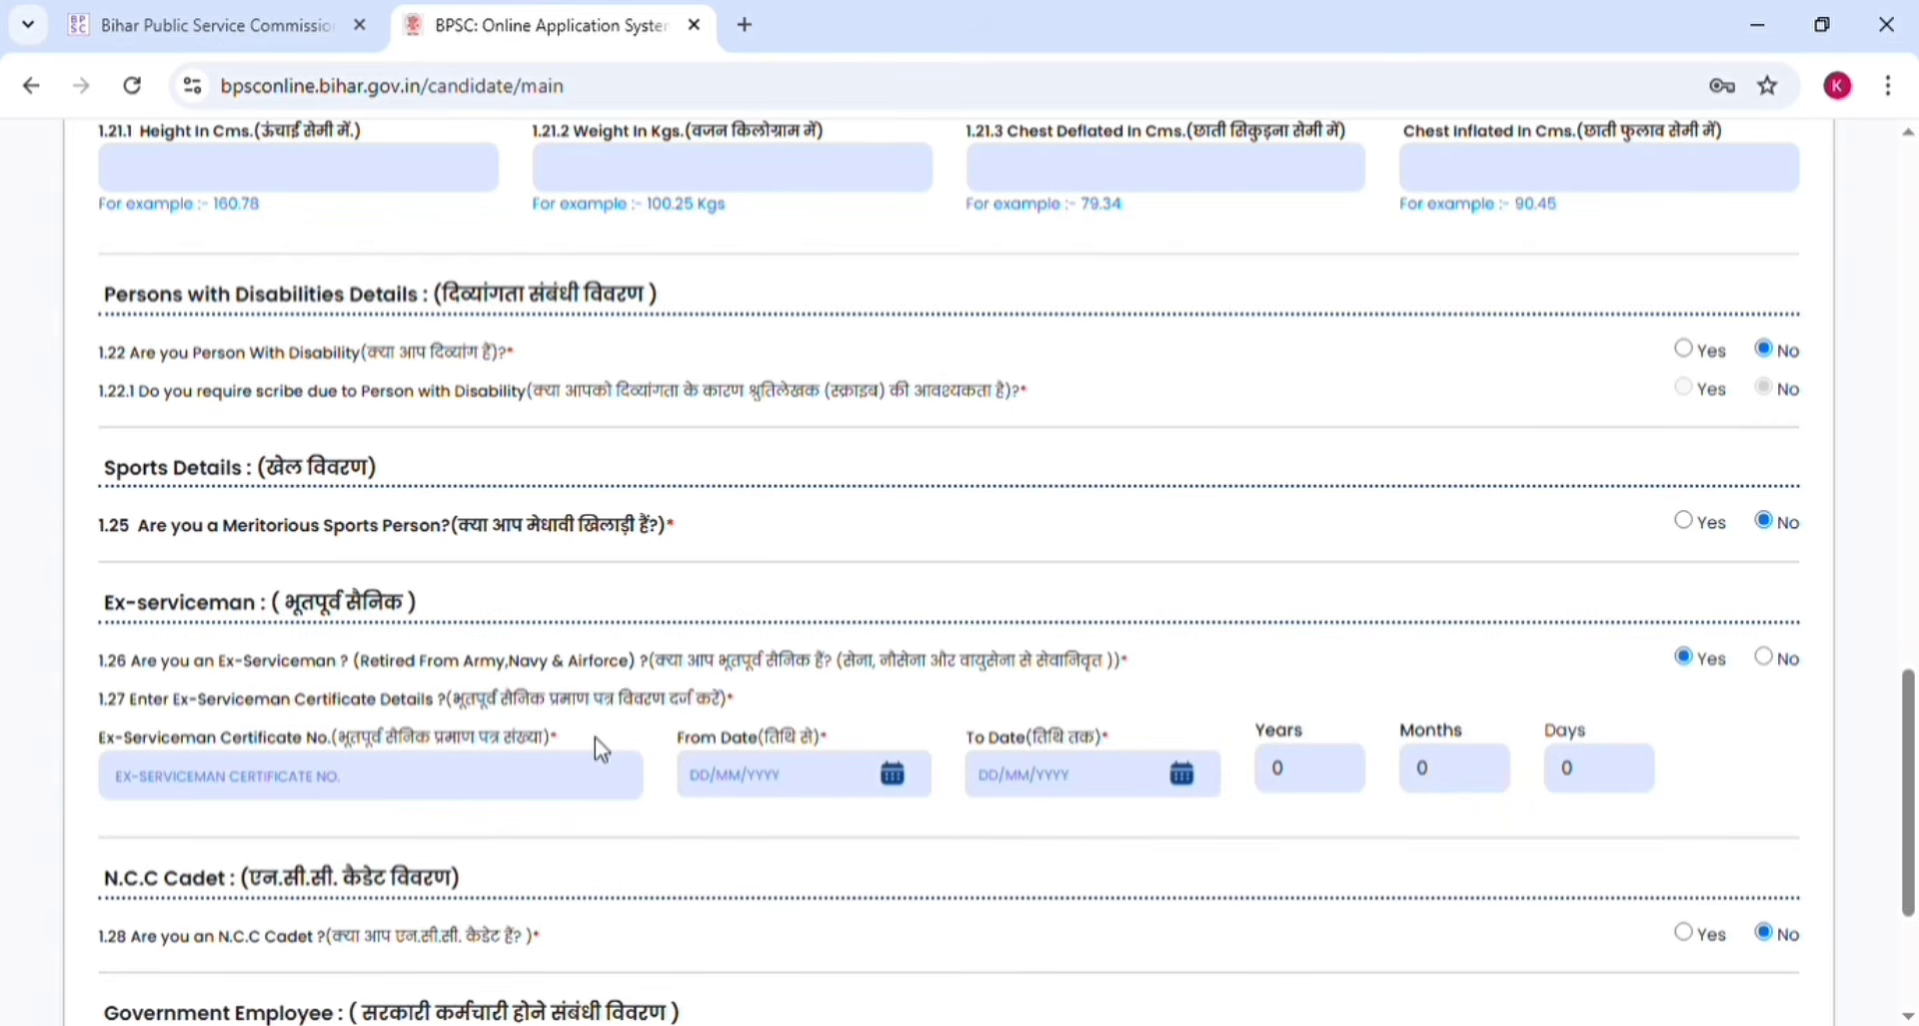
{"action": "left_click", "coordinate": [1765, 660]}
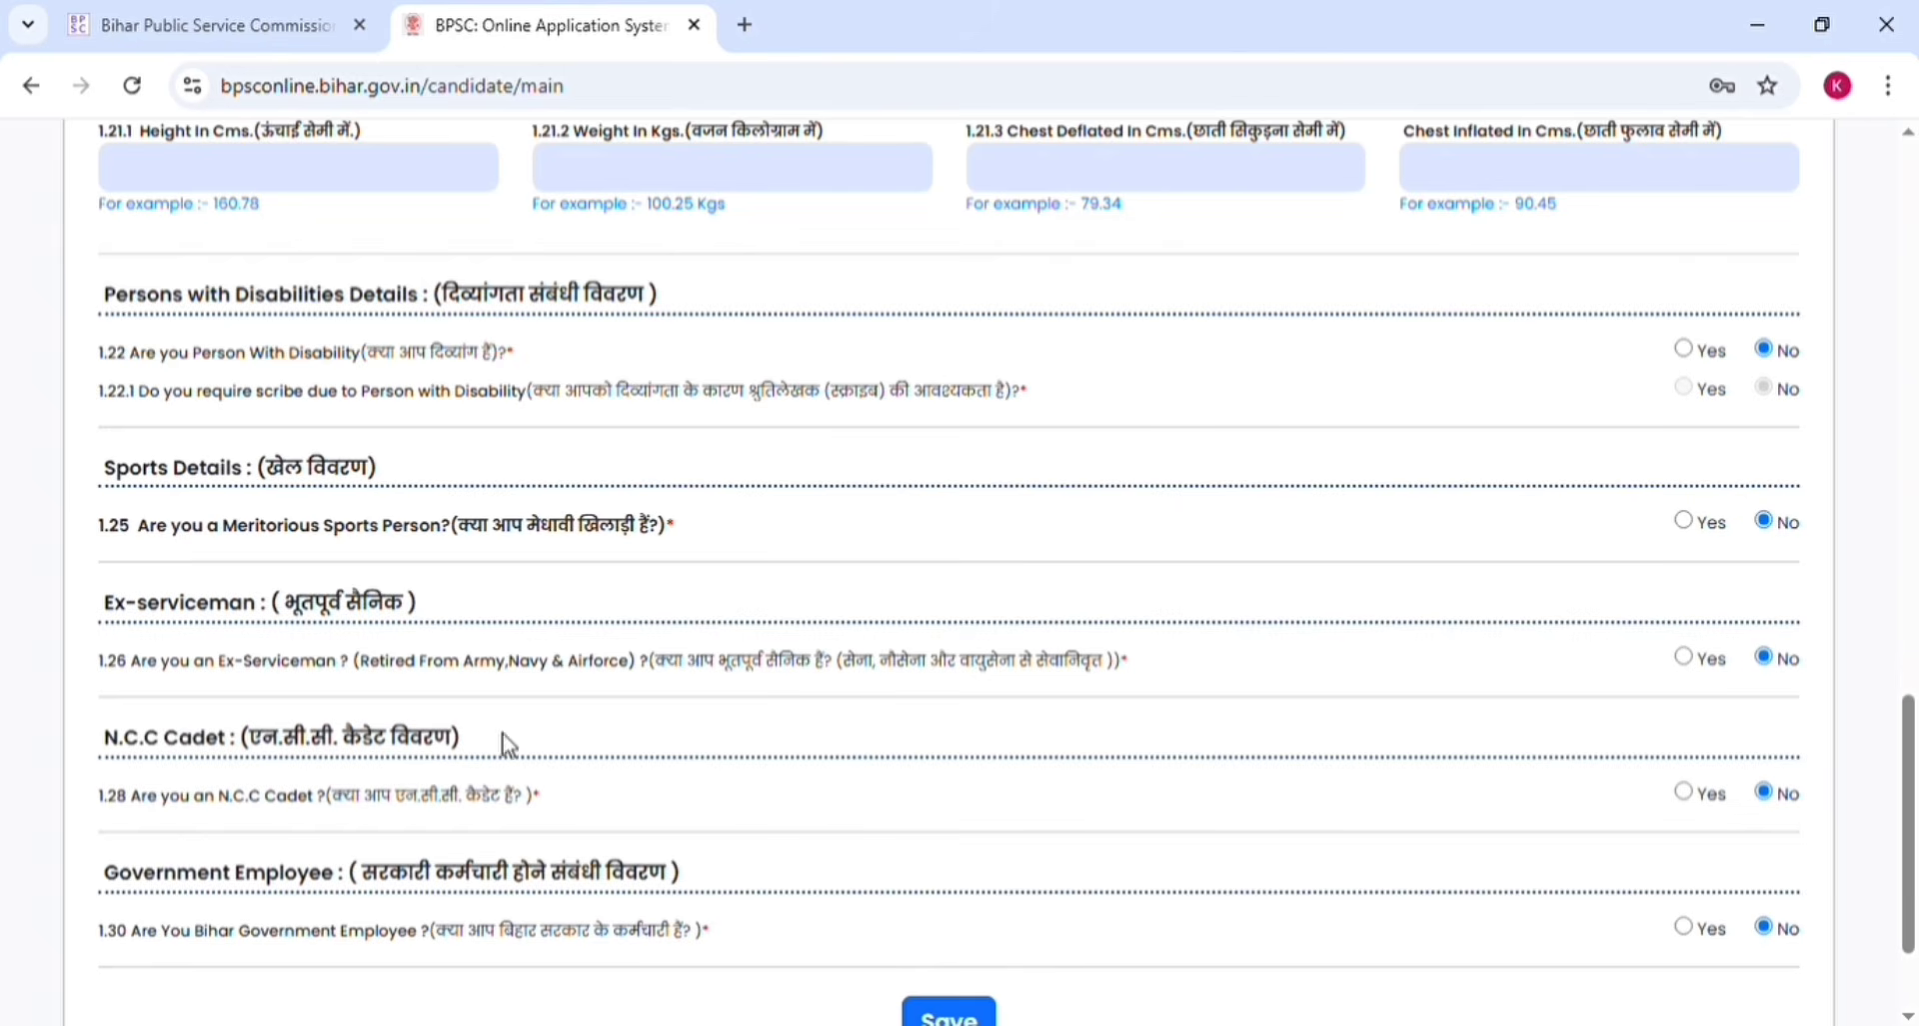
{"action": "left_click", "coordinate": [1684, 792]}
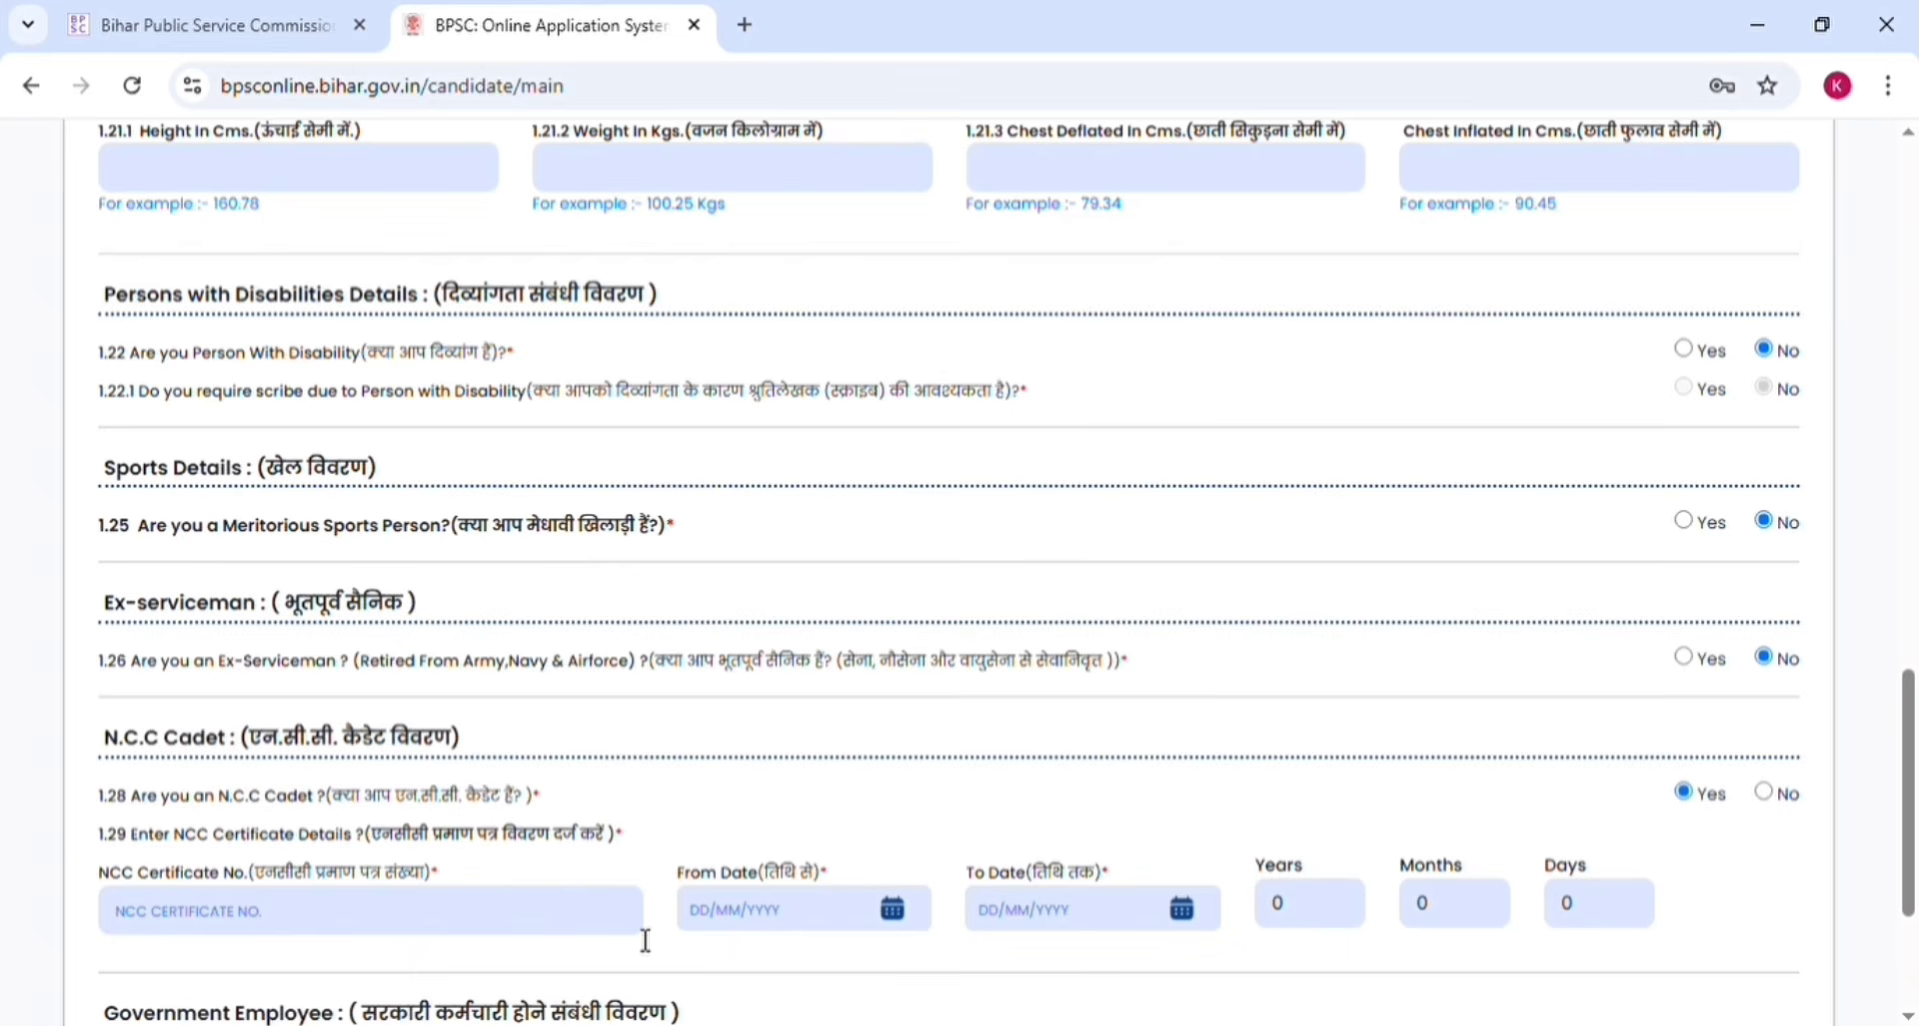
{"action": "left_click", "coordinate": [1764, 792]}
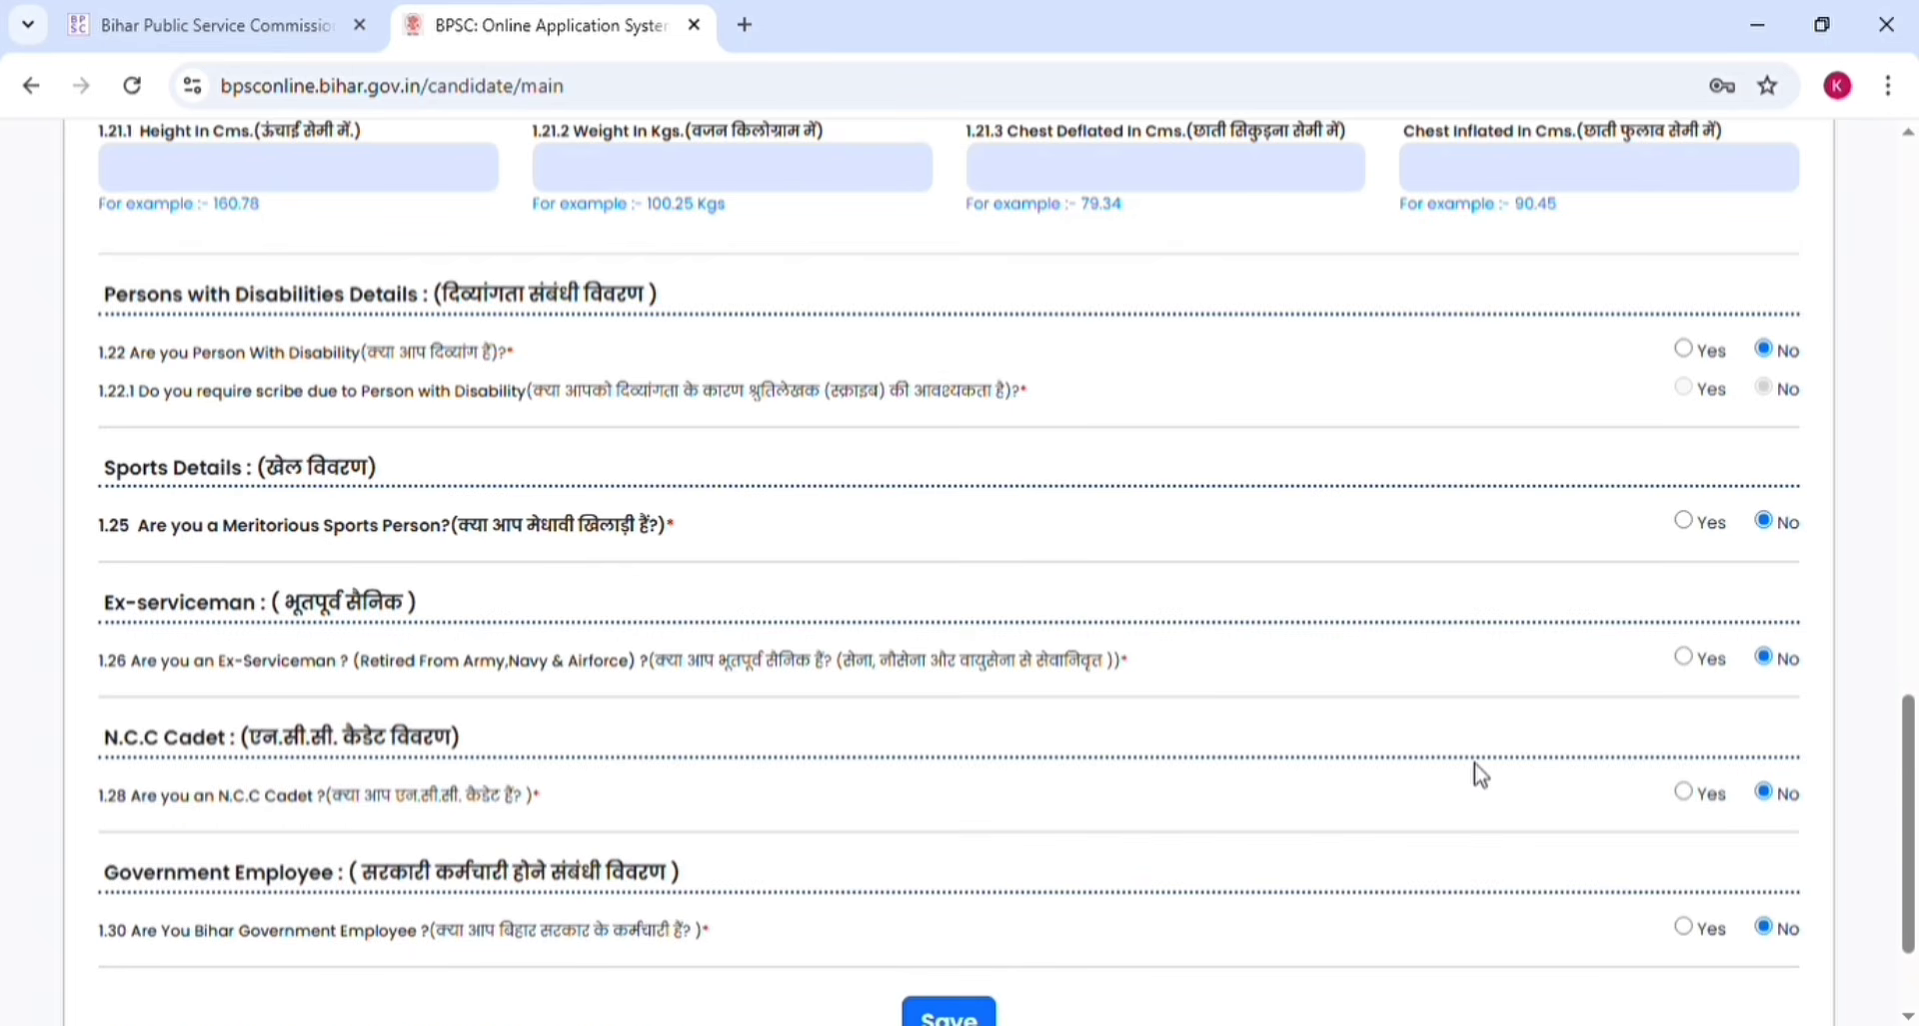
{"action": "scroll", "coordinate": [1480, 775], "scroll_direction": "down", "scroll_amount": 3}
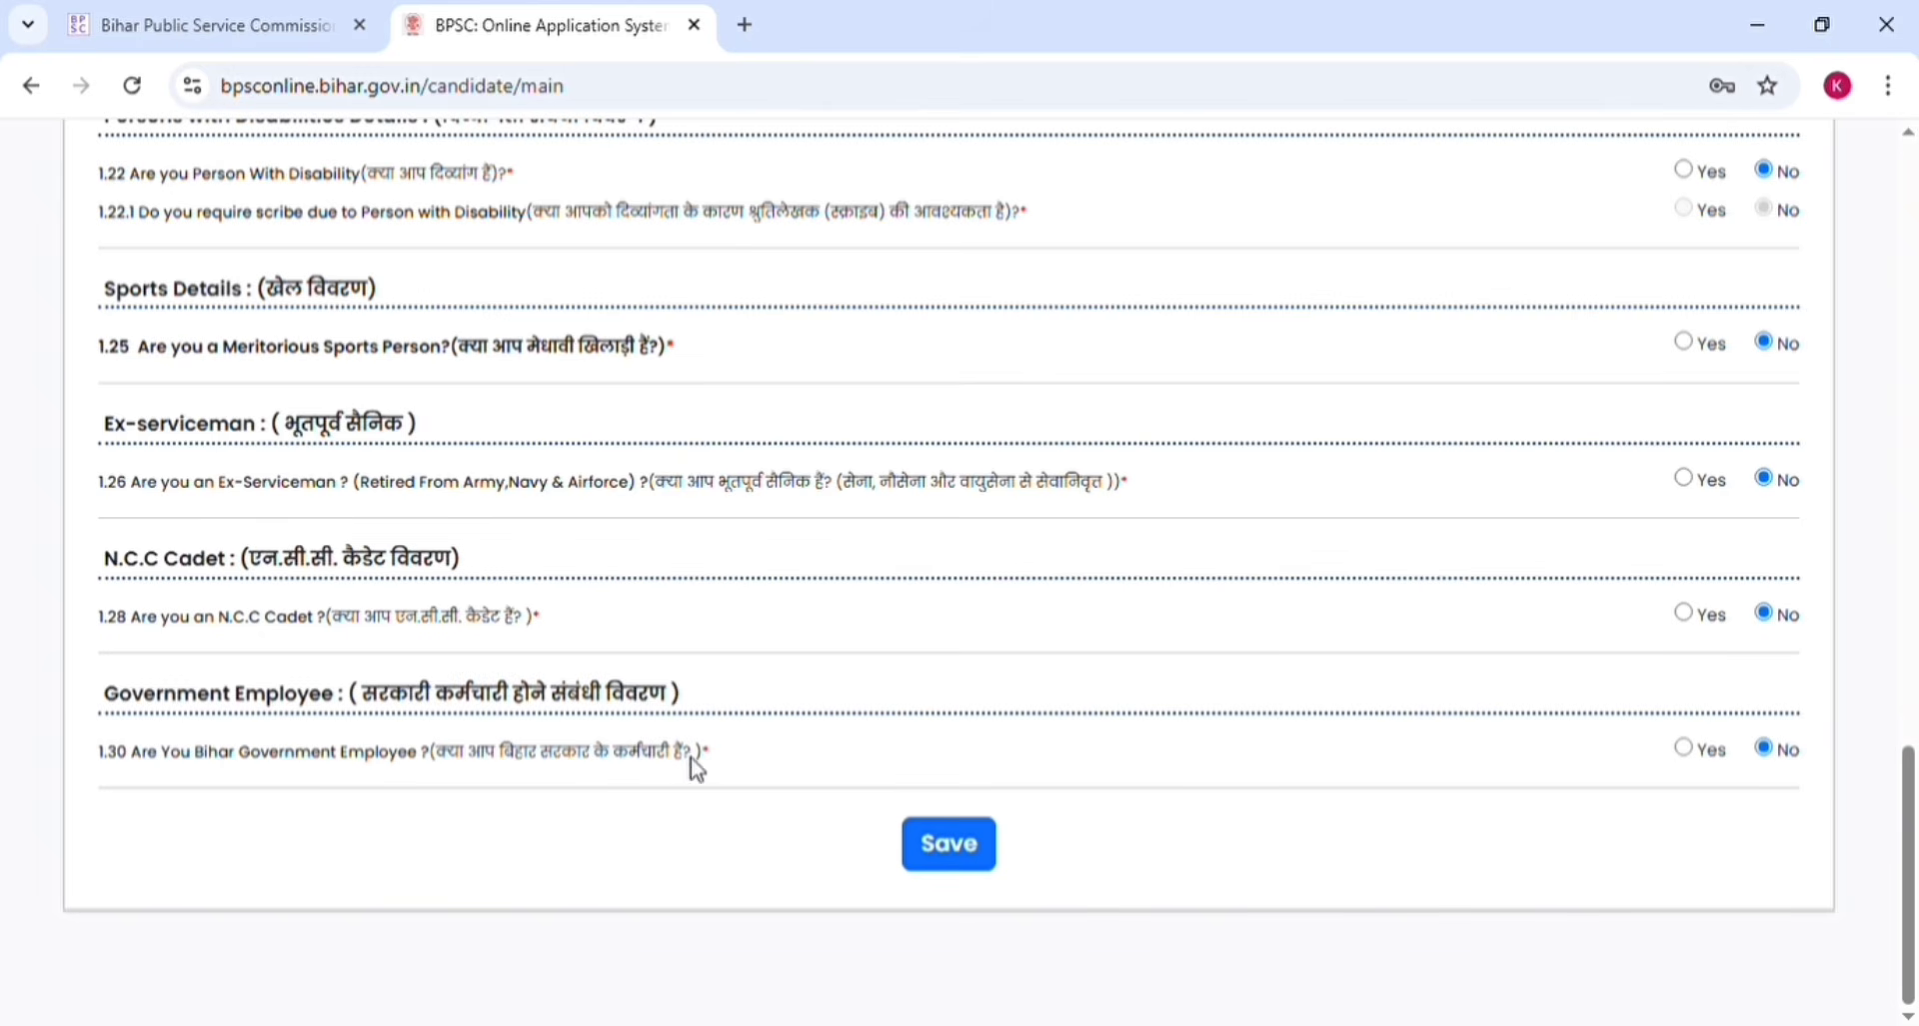
{"action": "left_click", "coordinate": [1685, 750]}
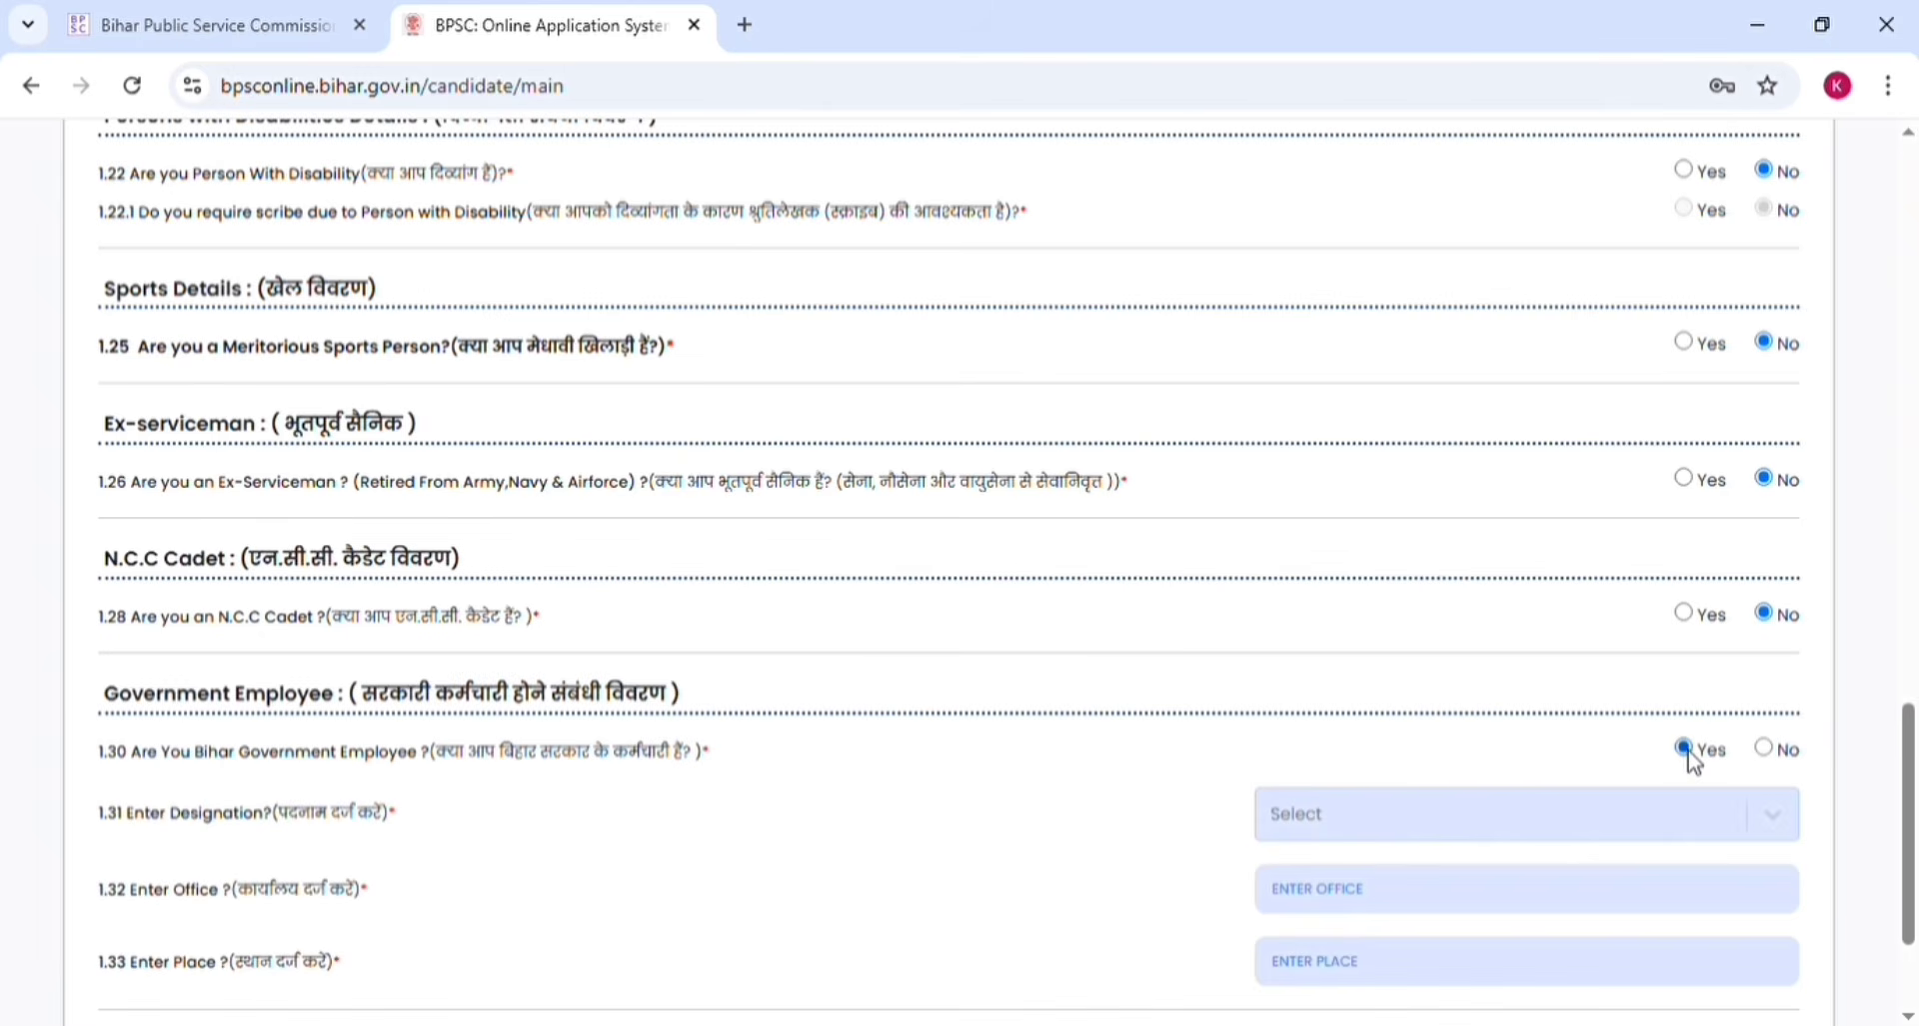
{"action": "scroll", "coordinate": [820, 865], "scroll_direction": "down", "scroll_amount": 3}
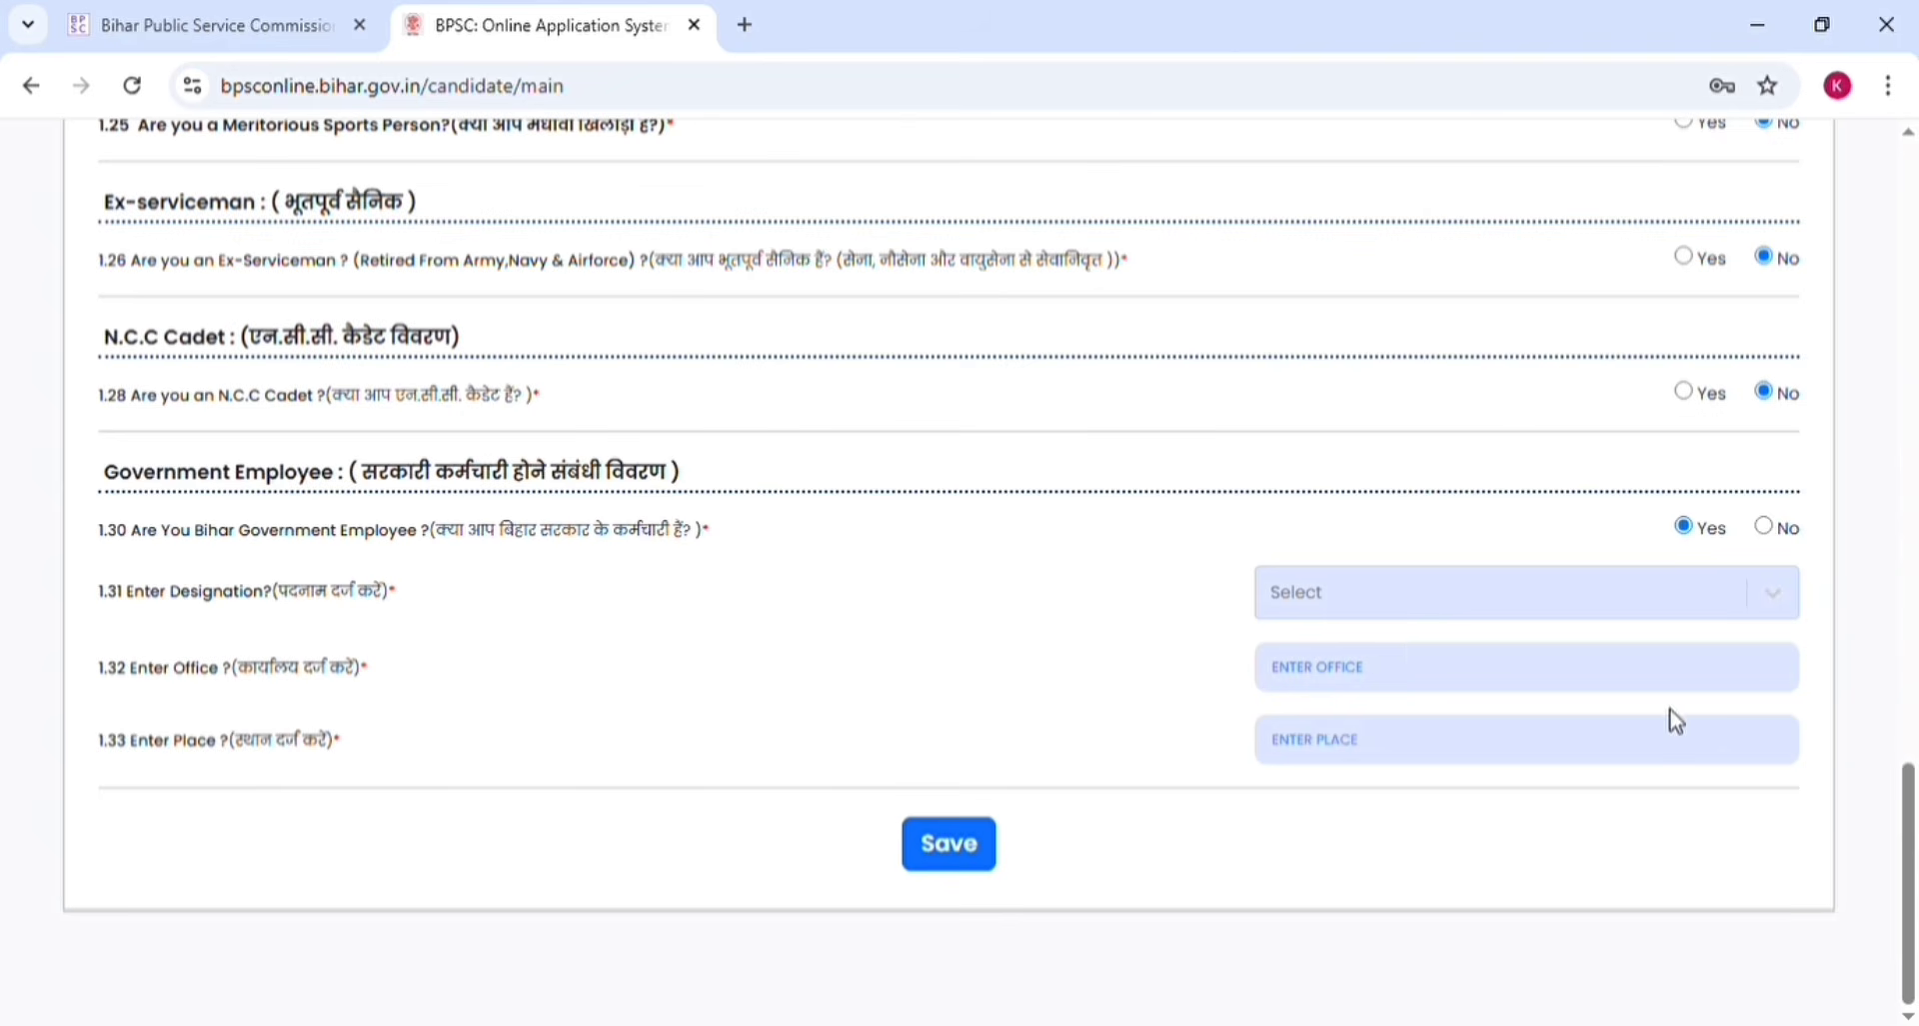
{"action": "left_click", "coordinate": [1764, 528]}
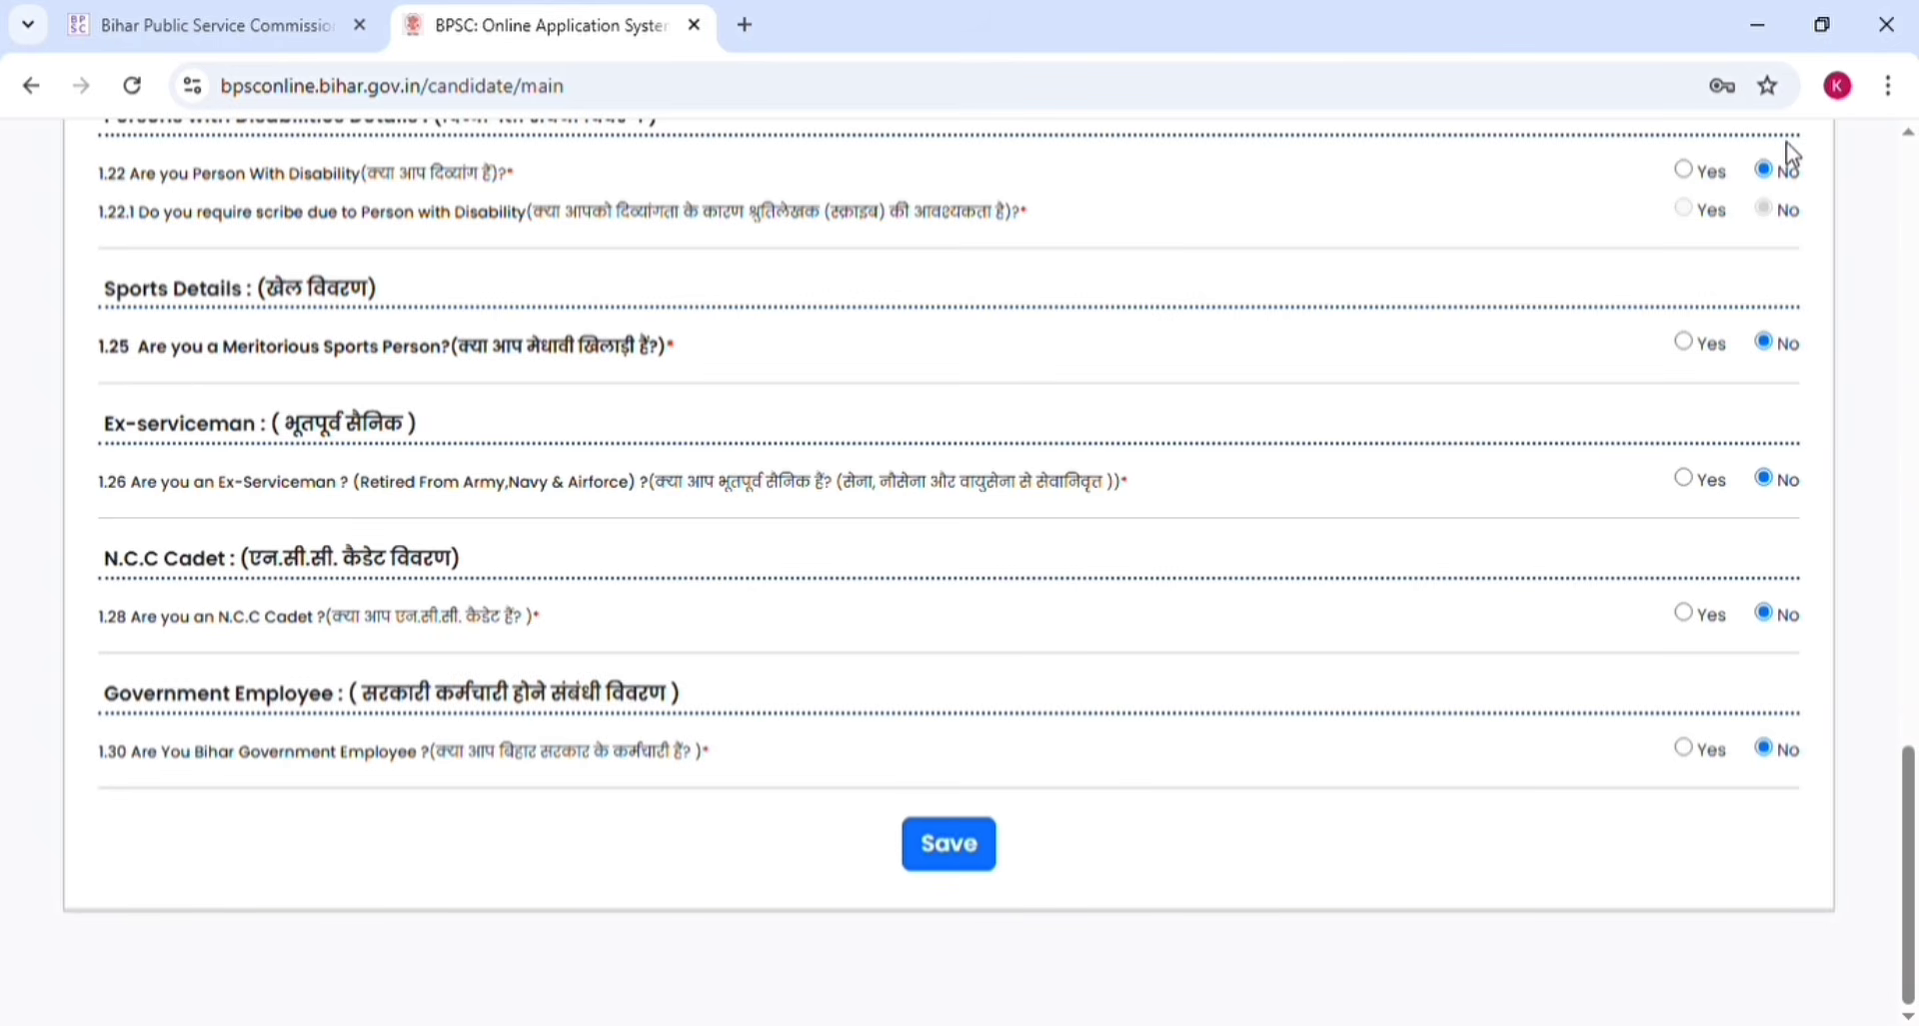
Step: Save the personal information and move to the Address Information step
{"action": "left_click", "coordinate": [968, 846]}
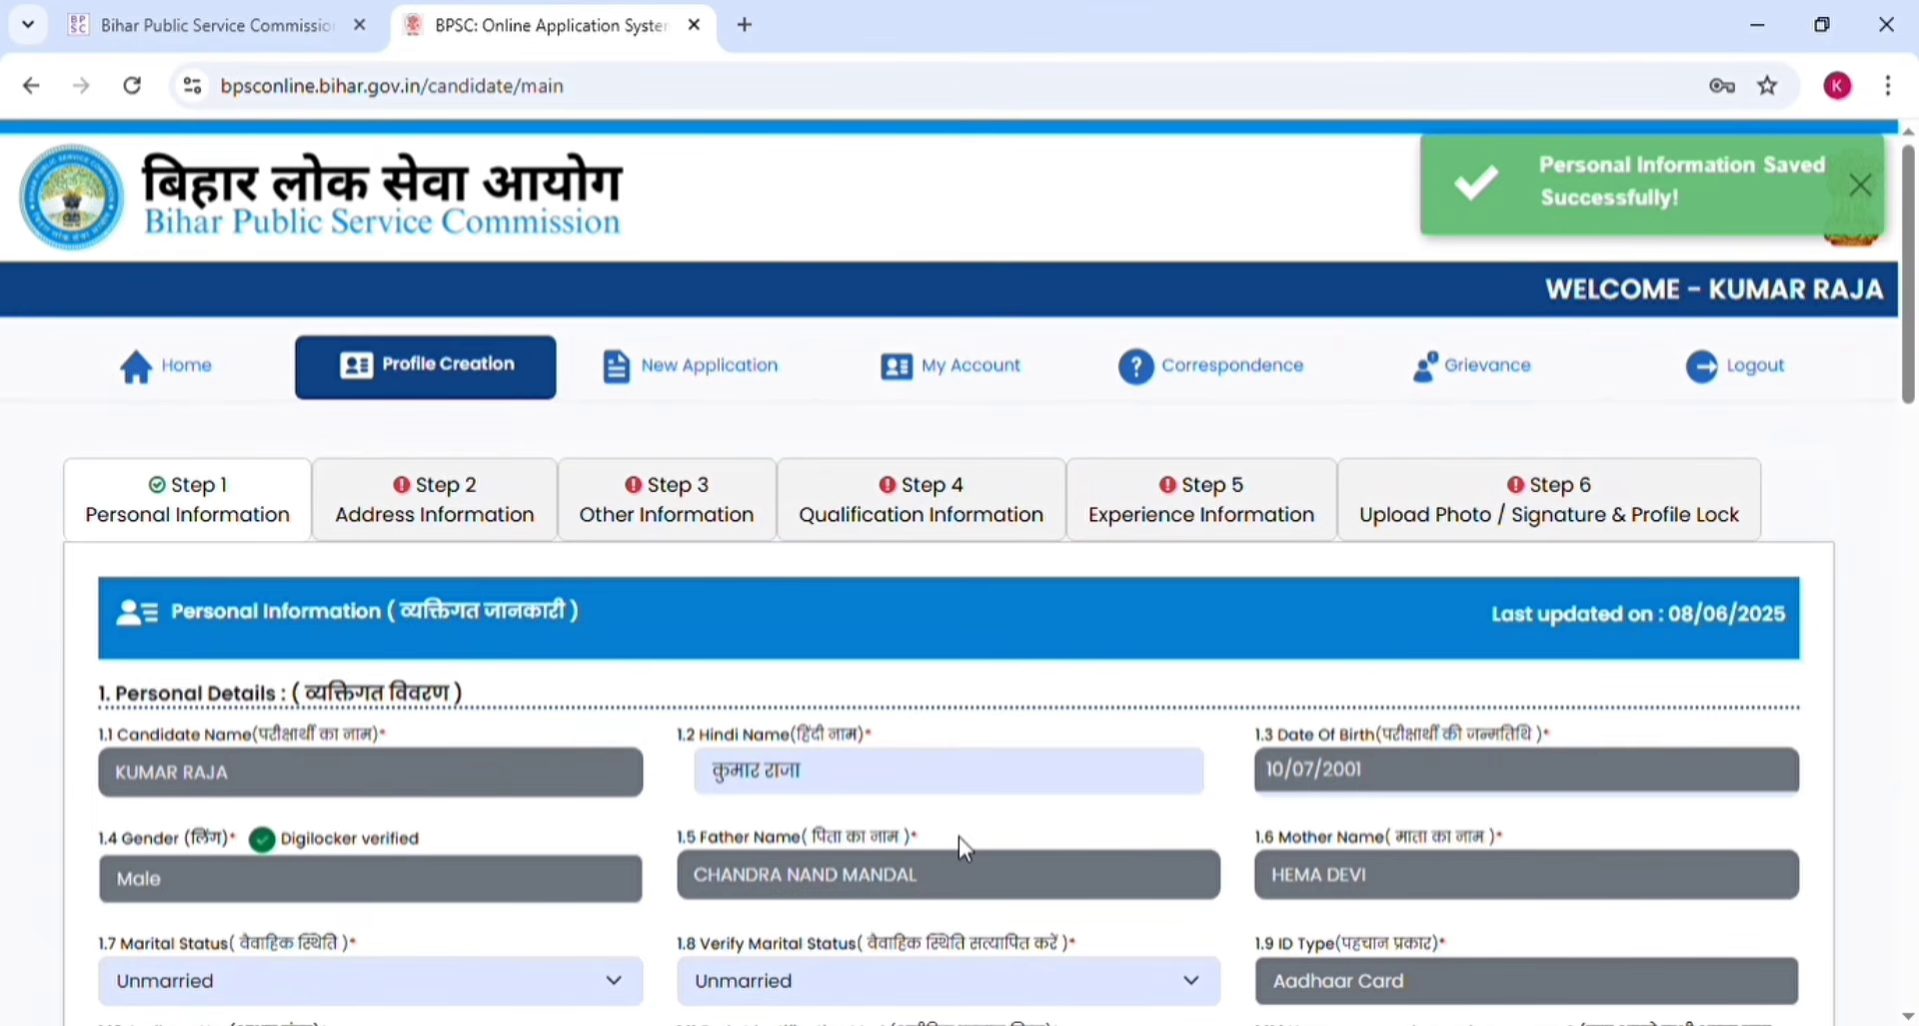
{"action": "left_click", "coordinate": [488, 503]}
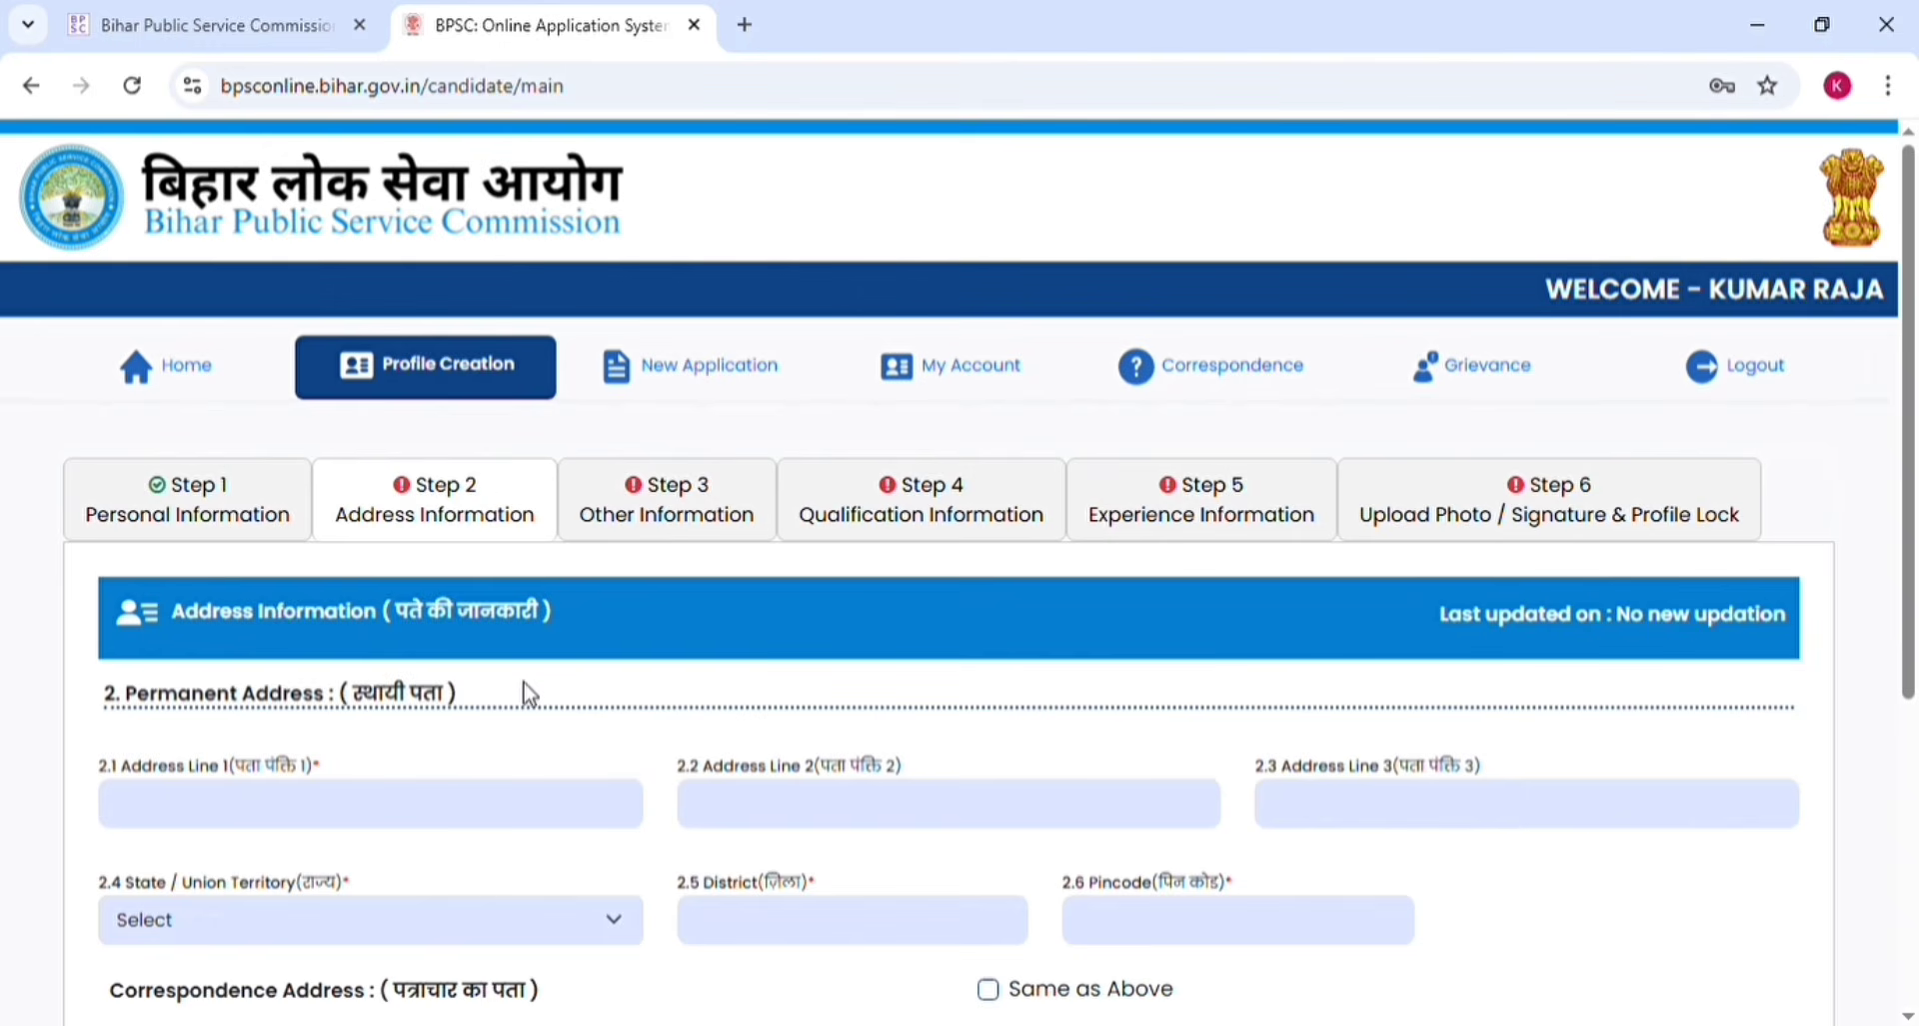
{"action": "scroll", "coordinate": [529, 728], "scroll_direction": "down", "scroll_amount": 4}
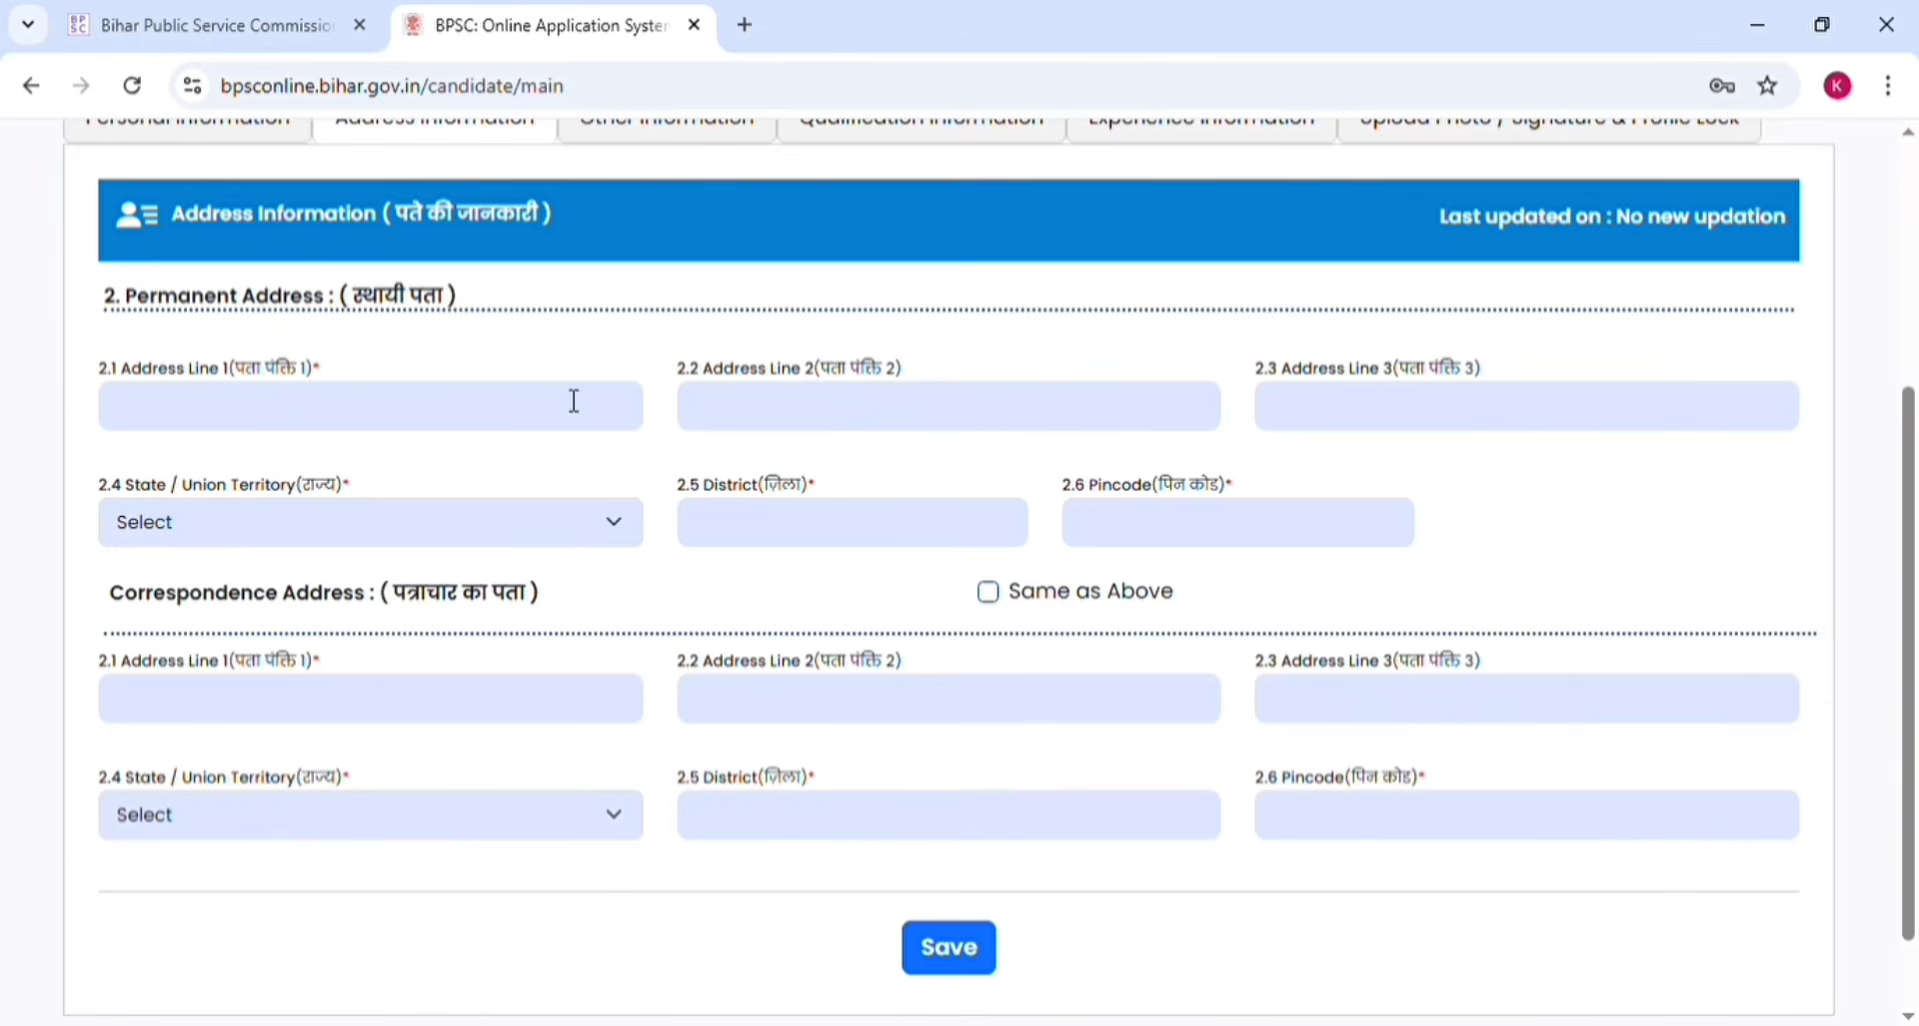
Step: Enter the permanent address (BIHAR, Katihar, pincode, address line), copy it to correspondence, and save
{"action": "left_click", "coordinate": [246, 535]}
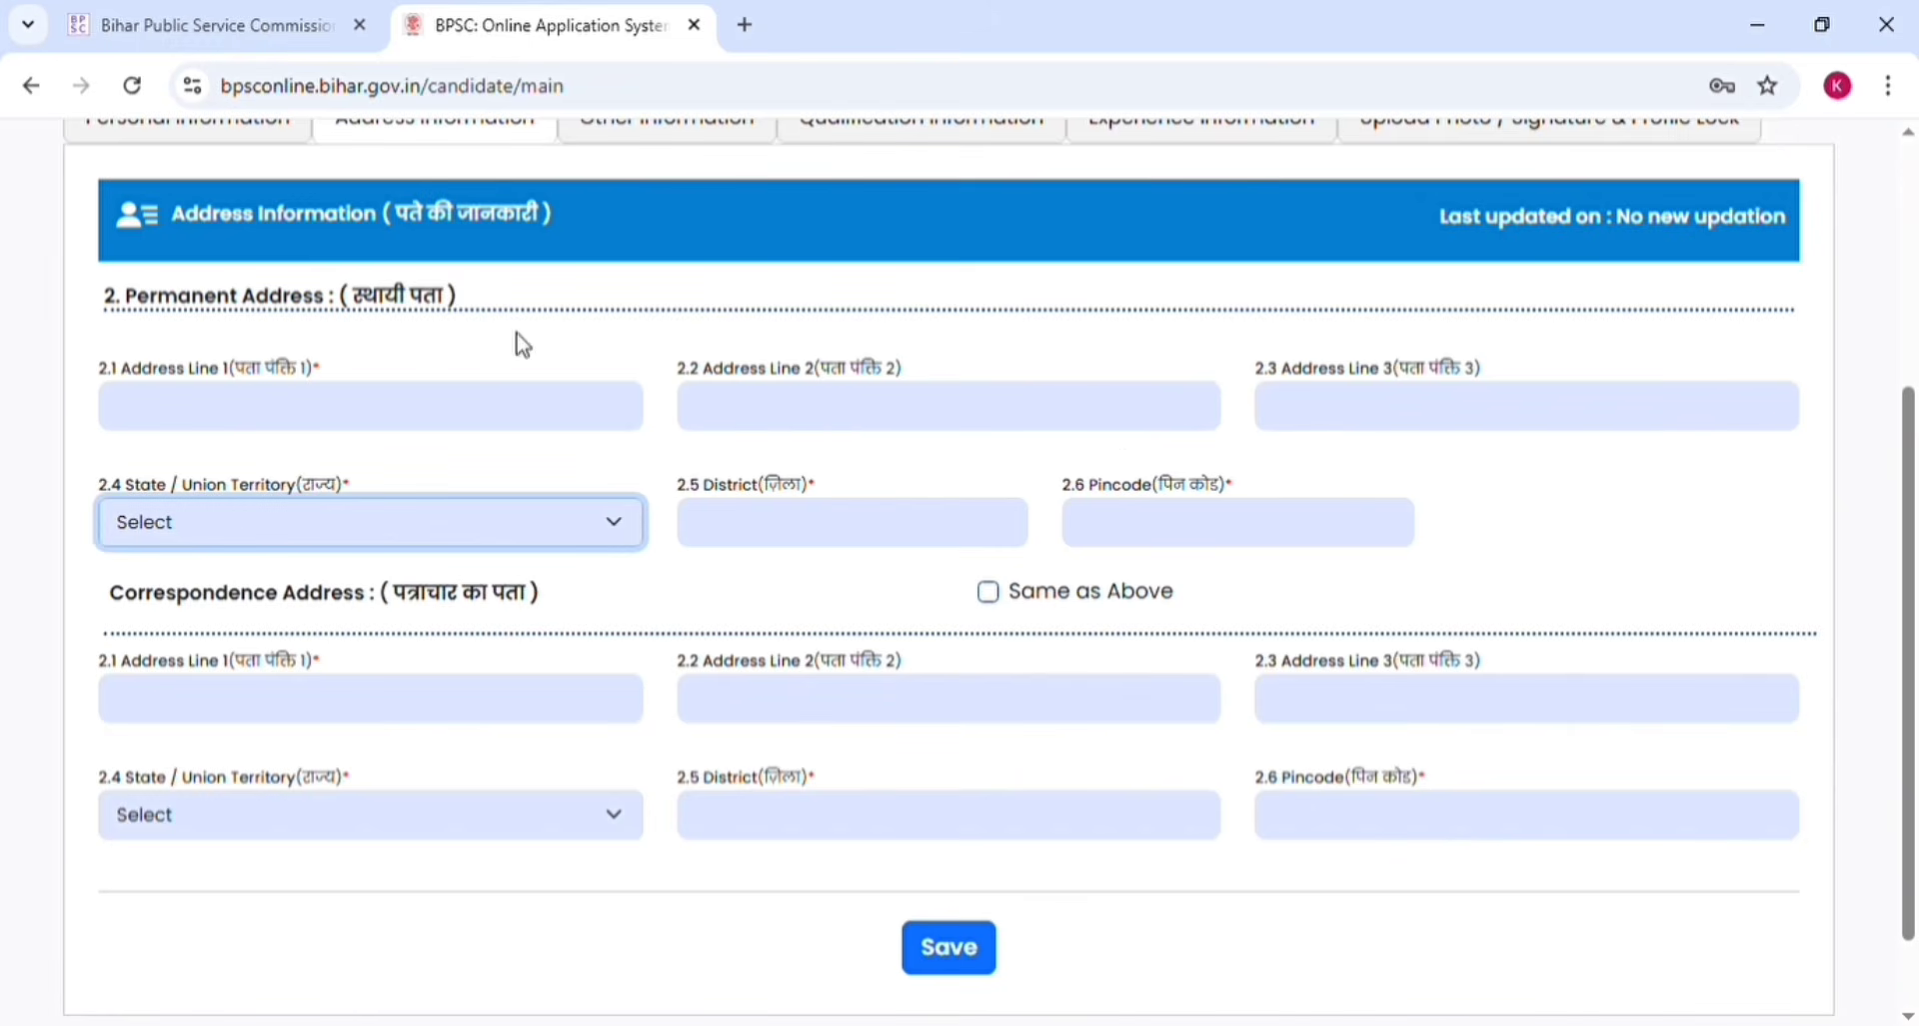
{"action": "left_click", "coordinate": [310, 193]}
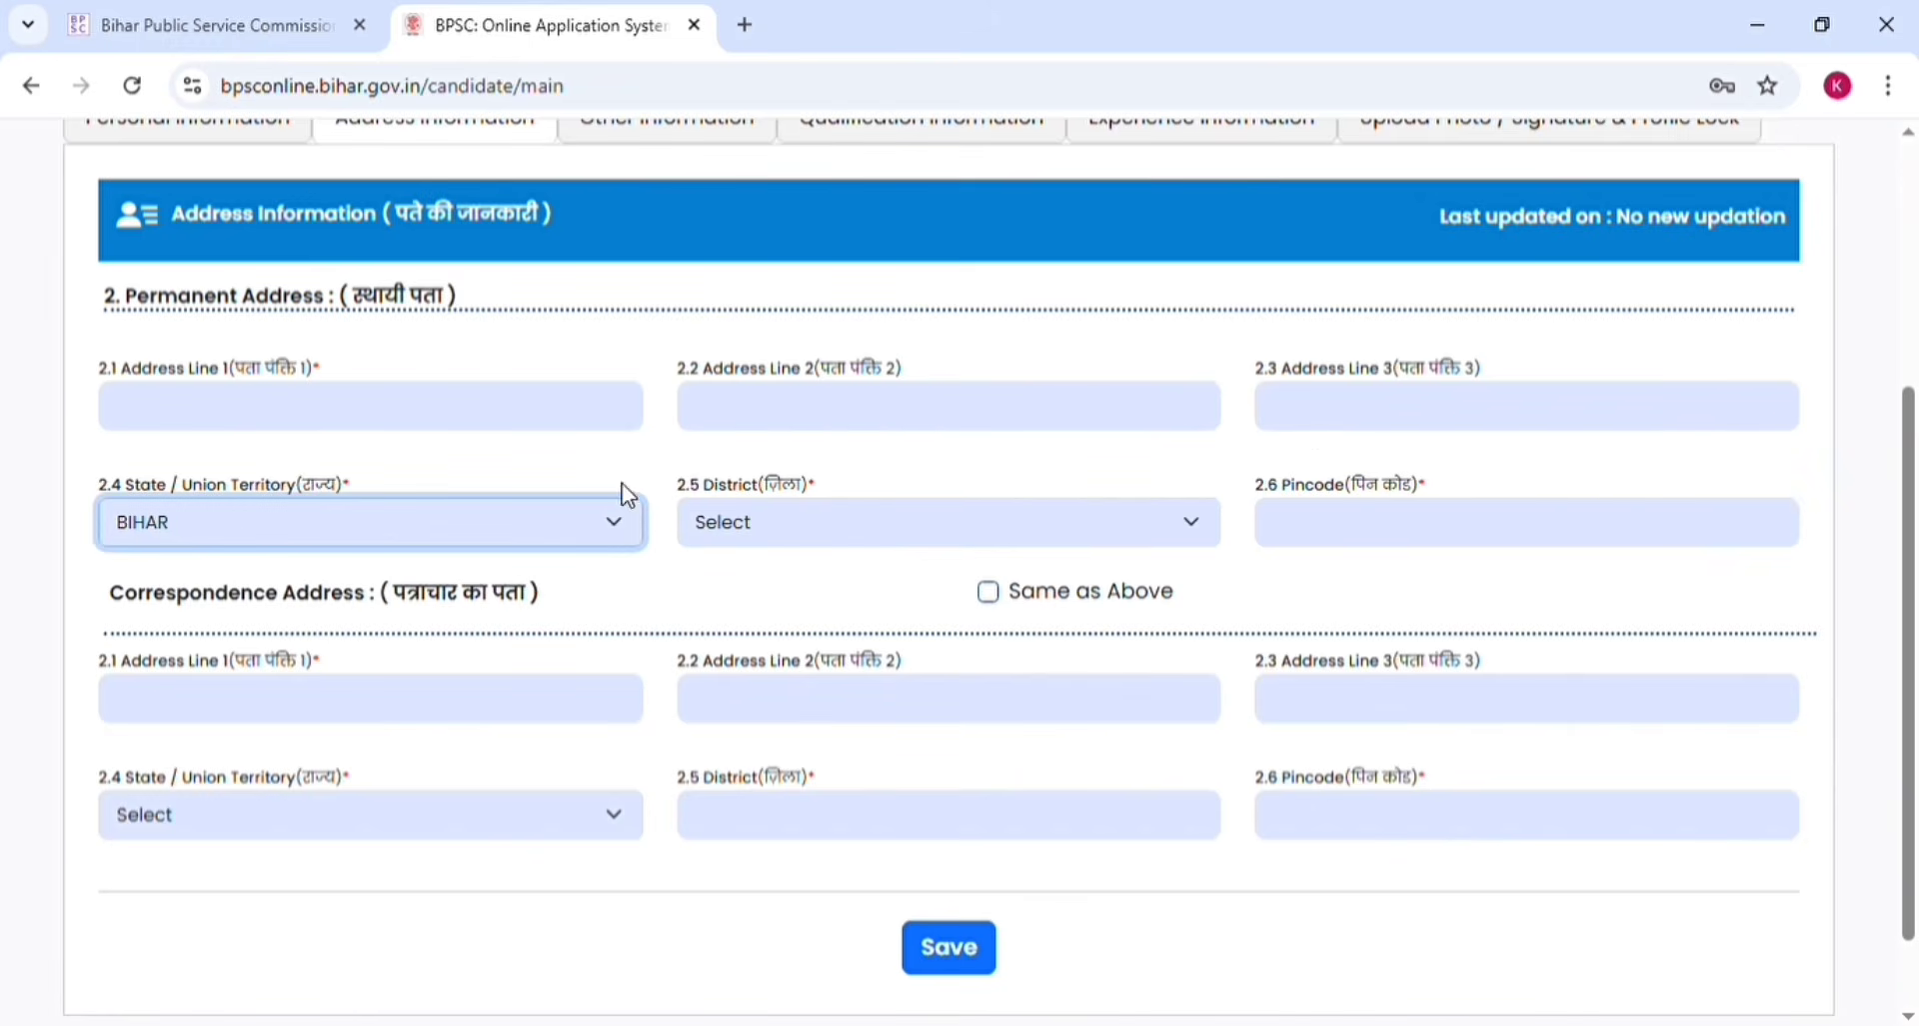
{"action": "left_click", "coordinate": [771, 527]}
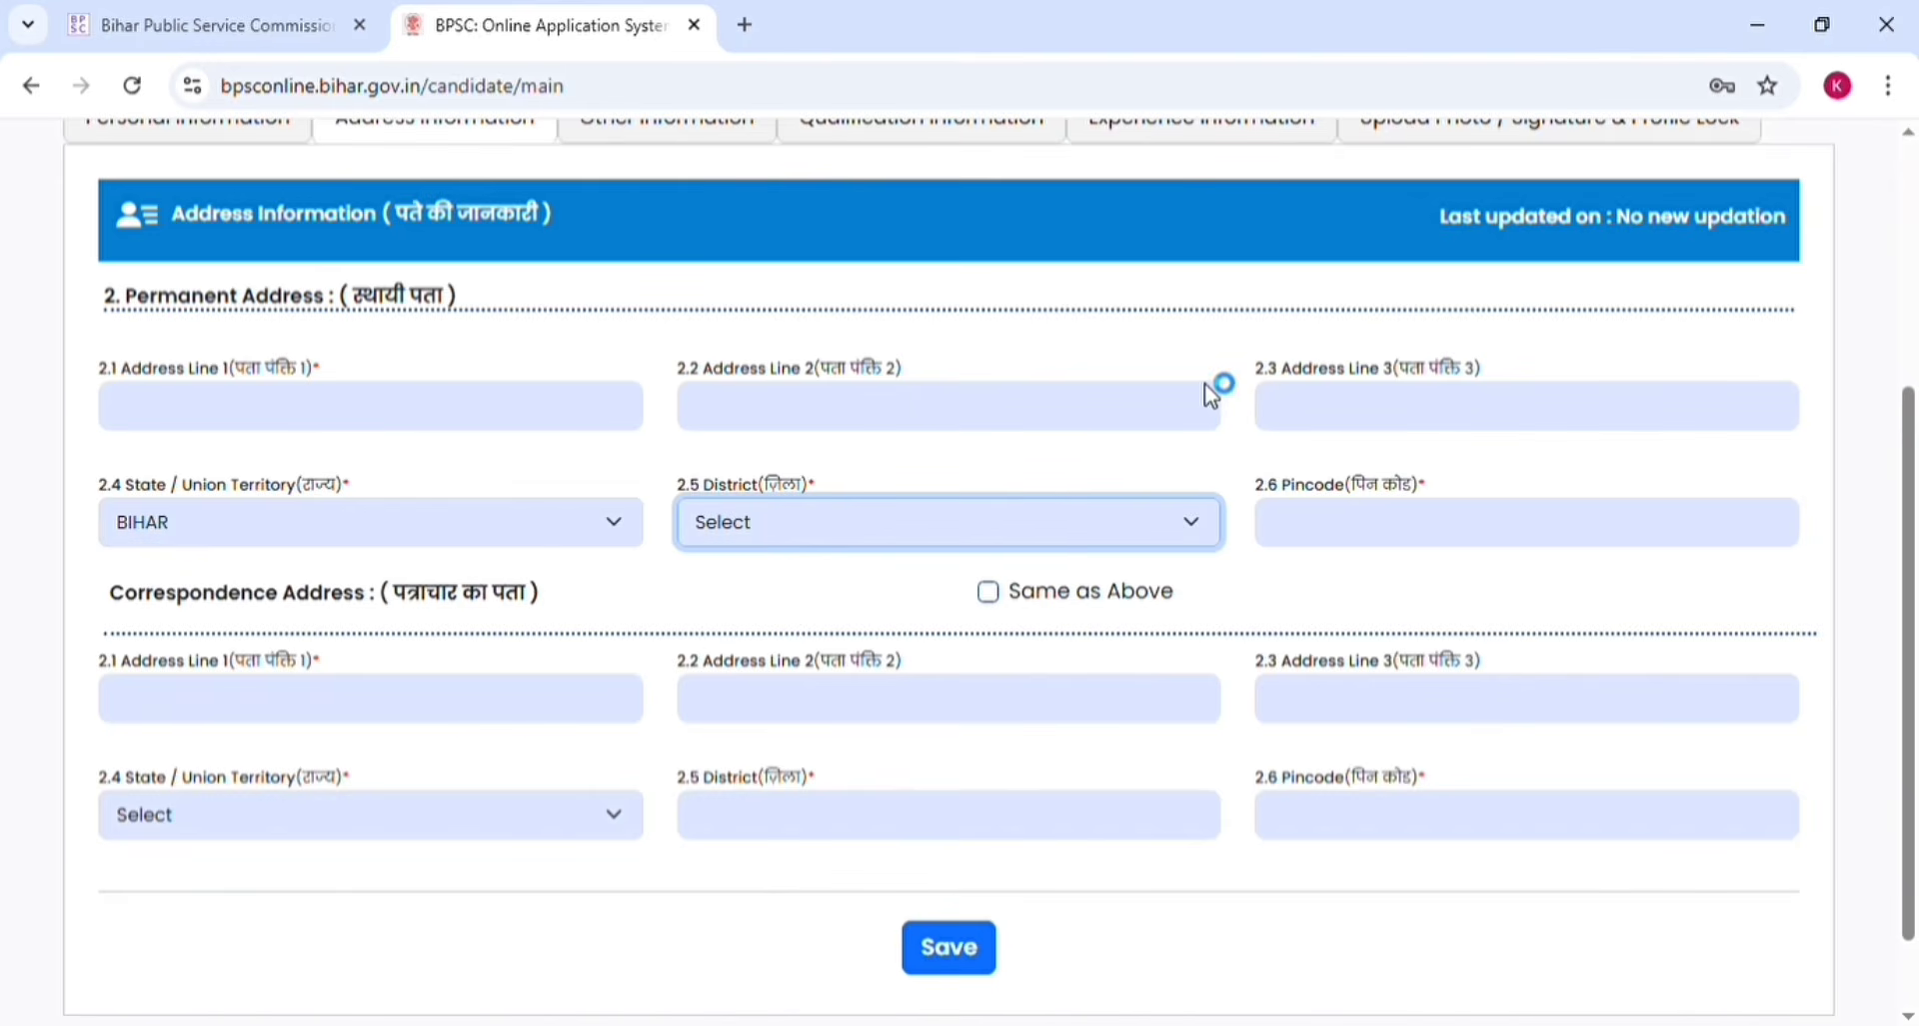
{"action": "left_click", "coordinate": [856, 159]}
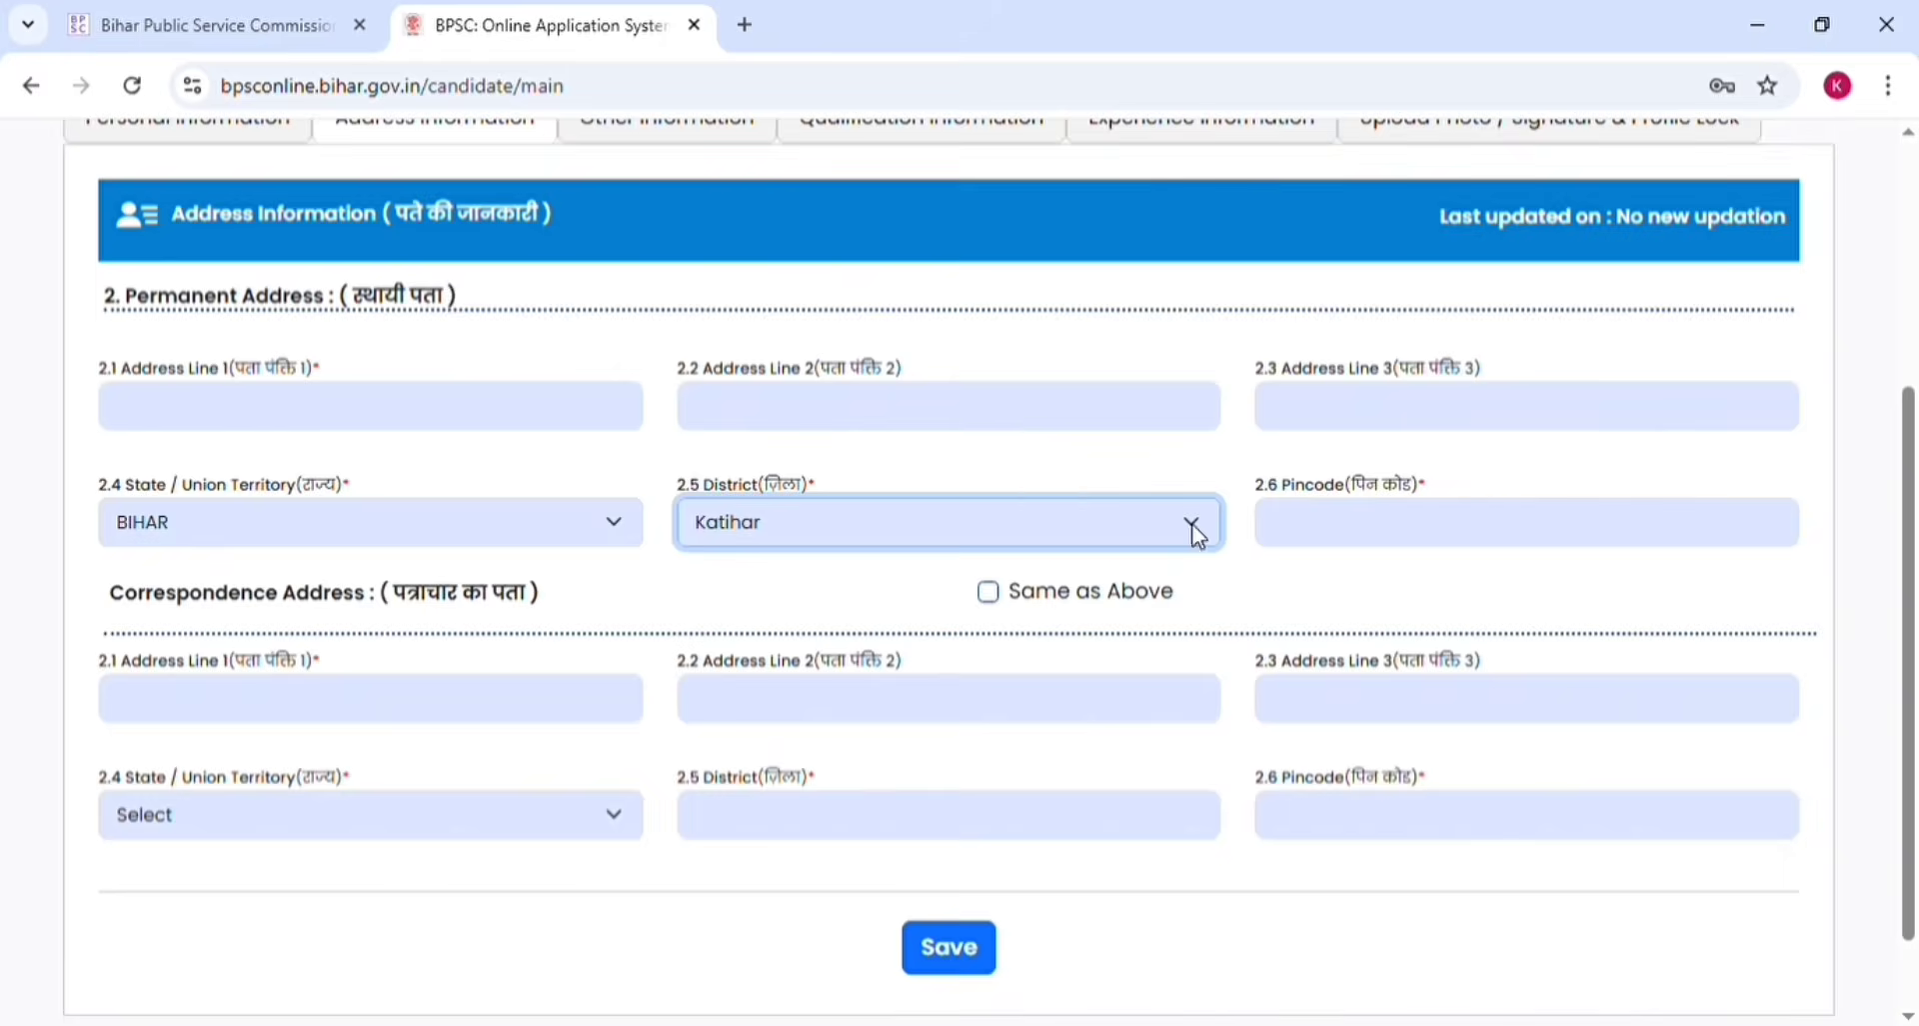
{"action": "left_click", "coordinate": [1332, 550]}
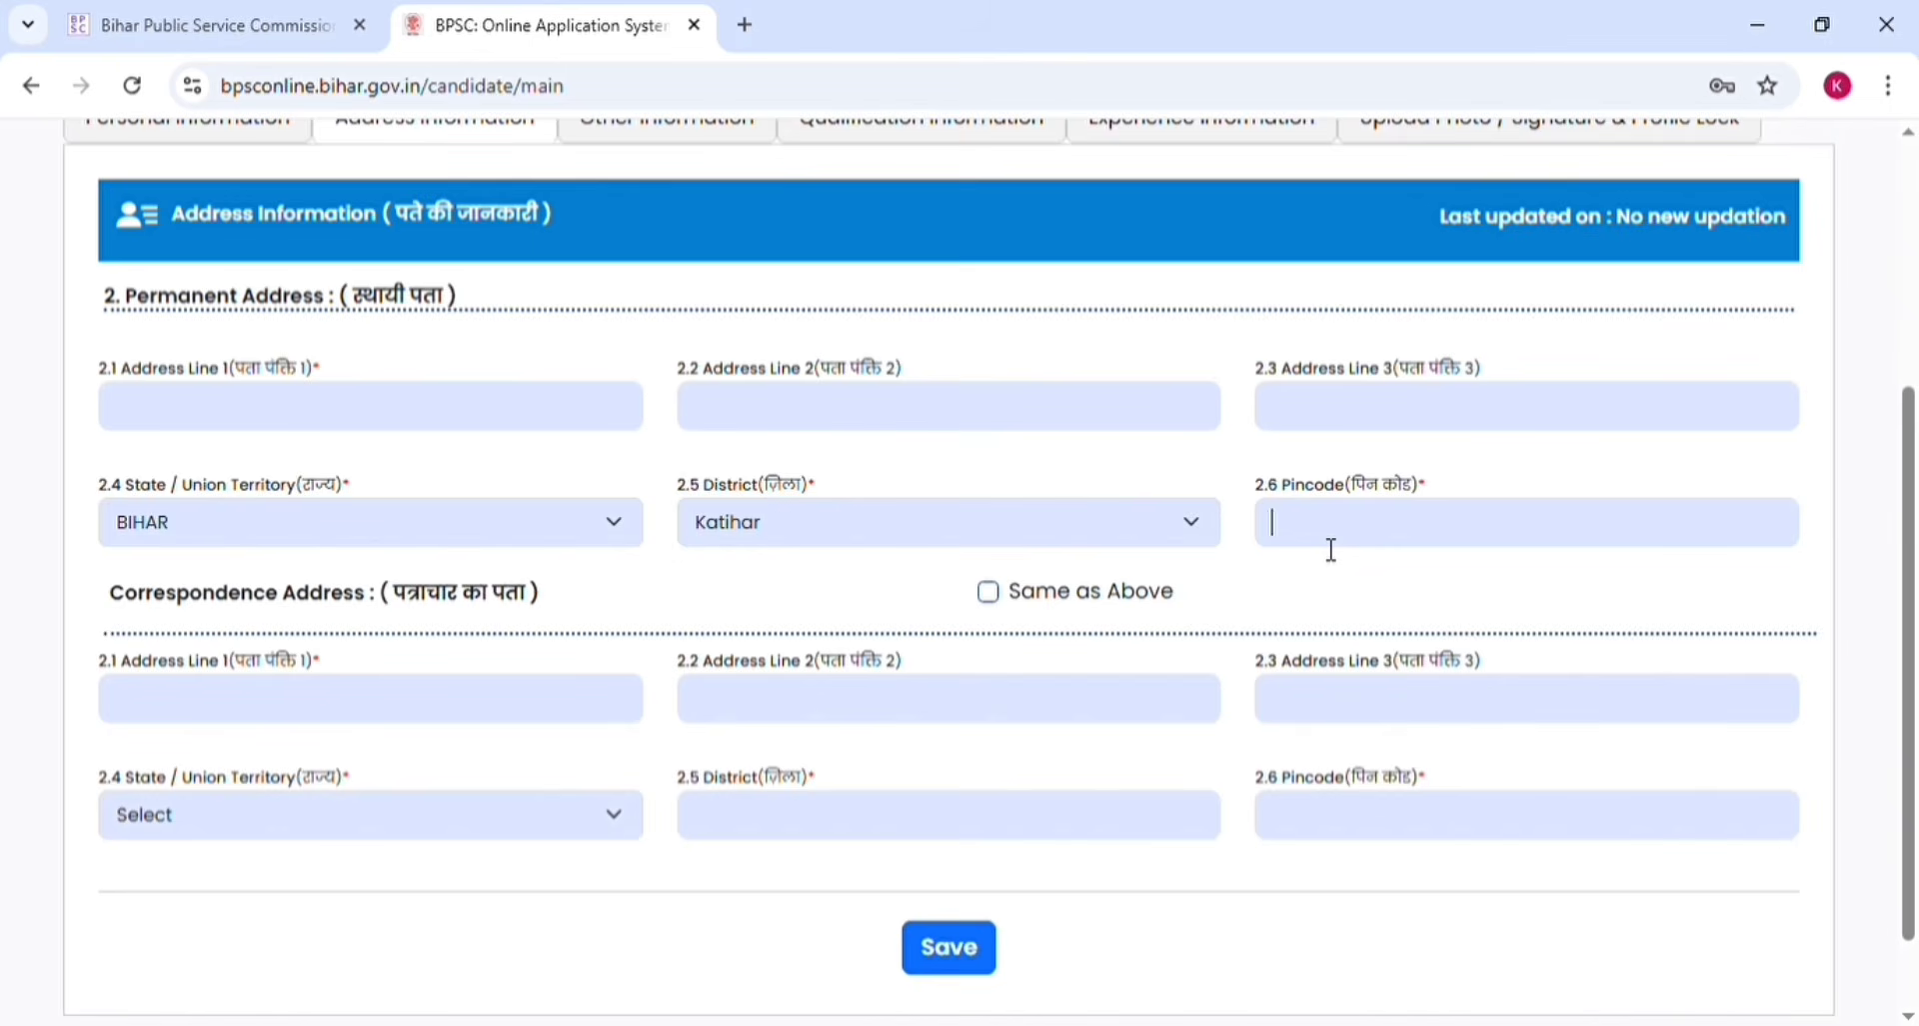
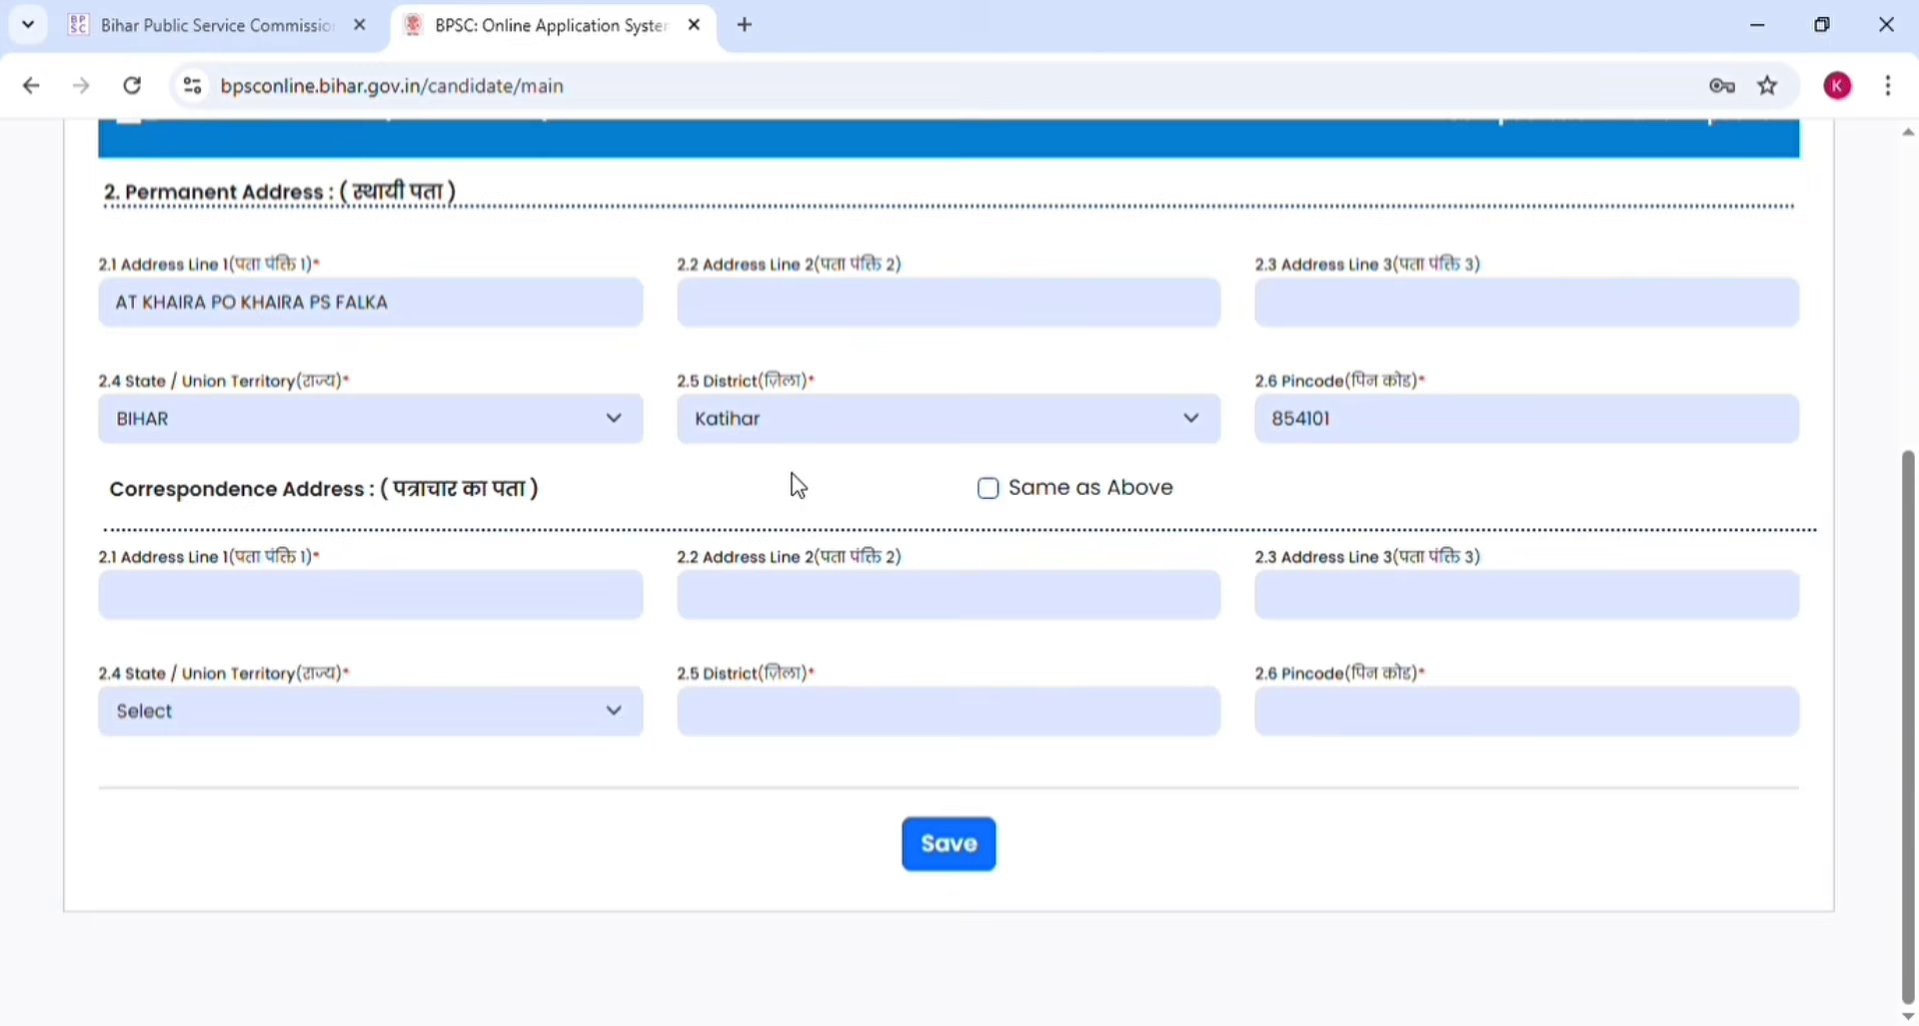
{"action": "left_click", "coordinate": [987, 488]}
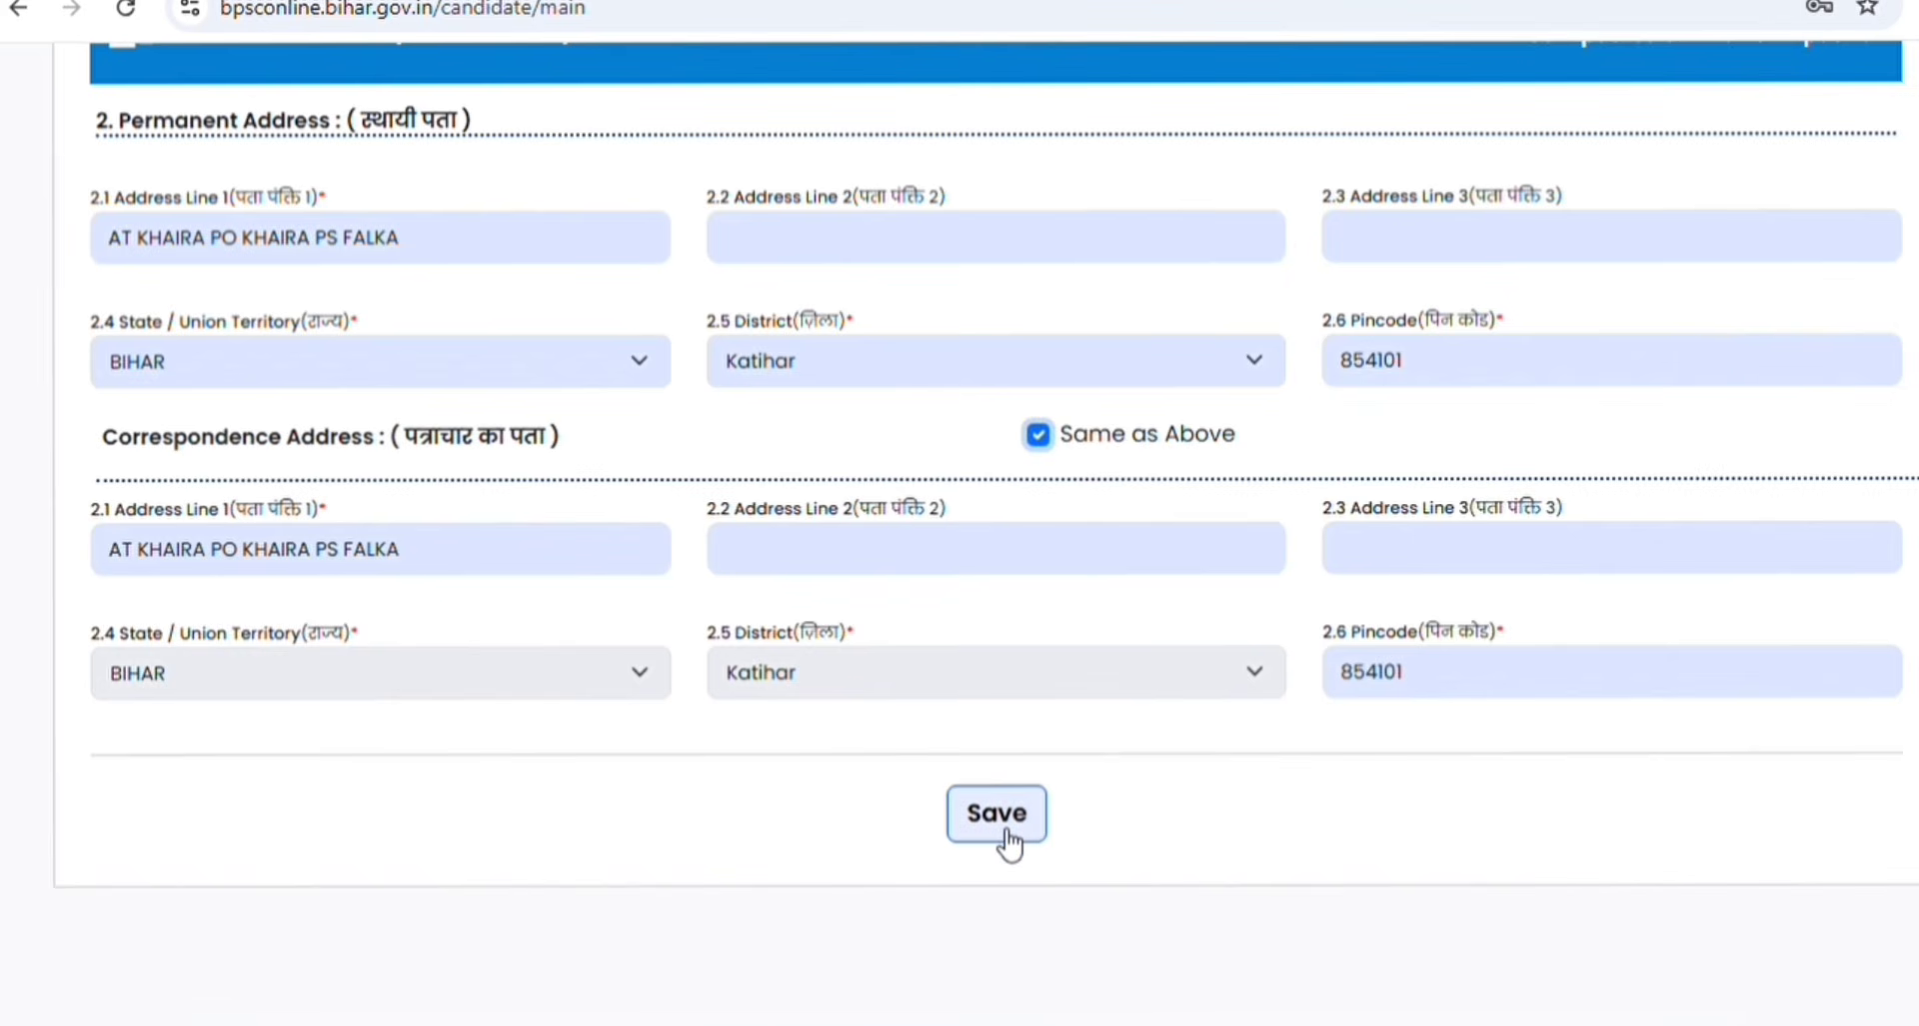
{"action": "left_click", "coordinate": [1007, 831]}
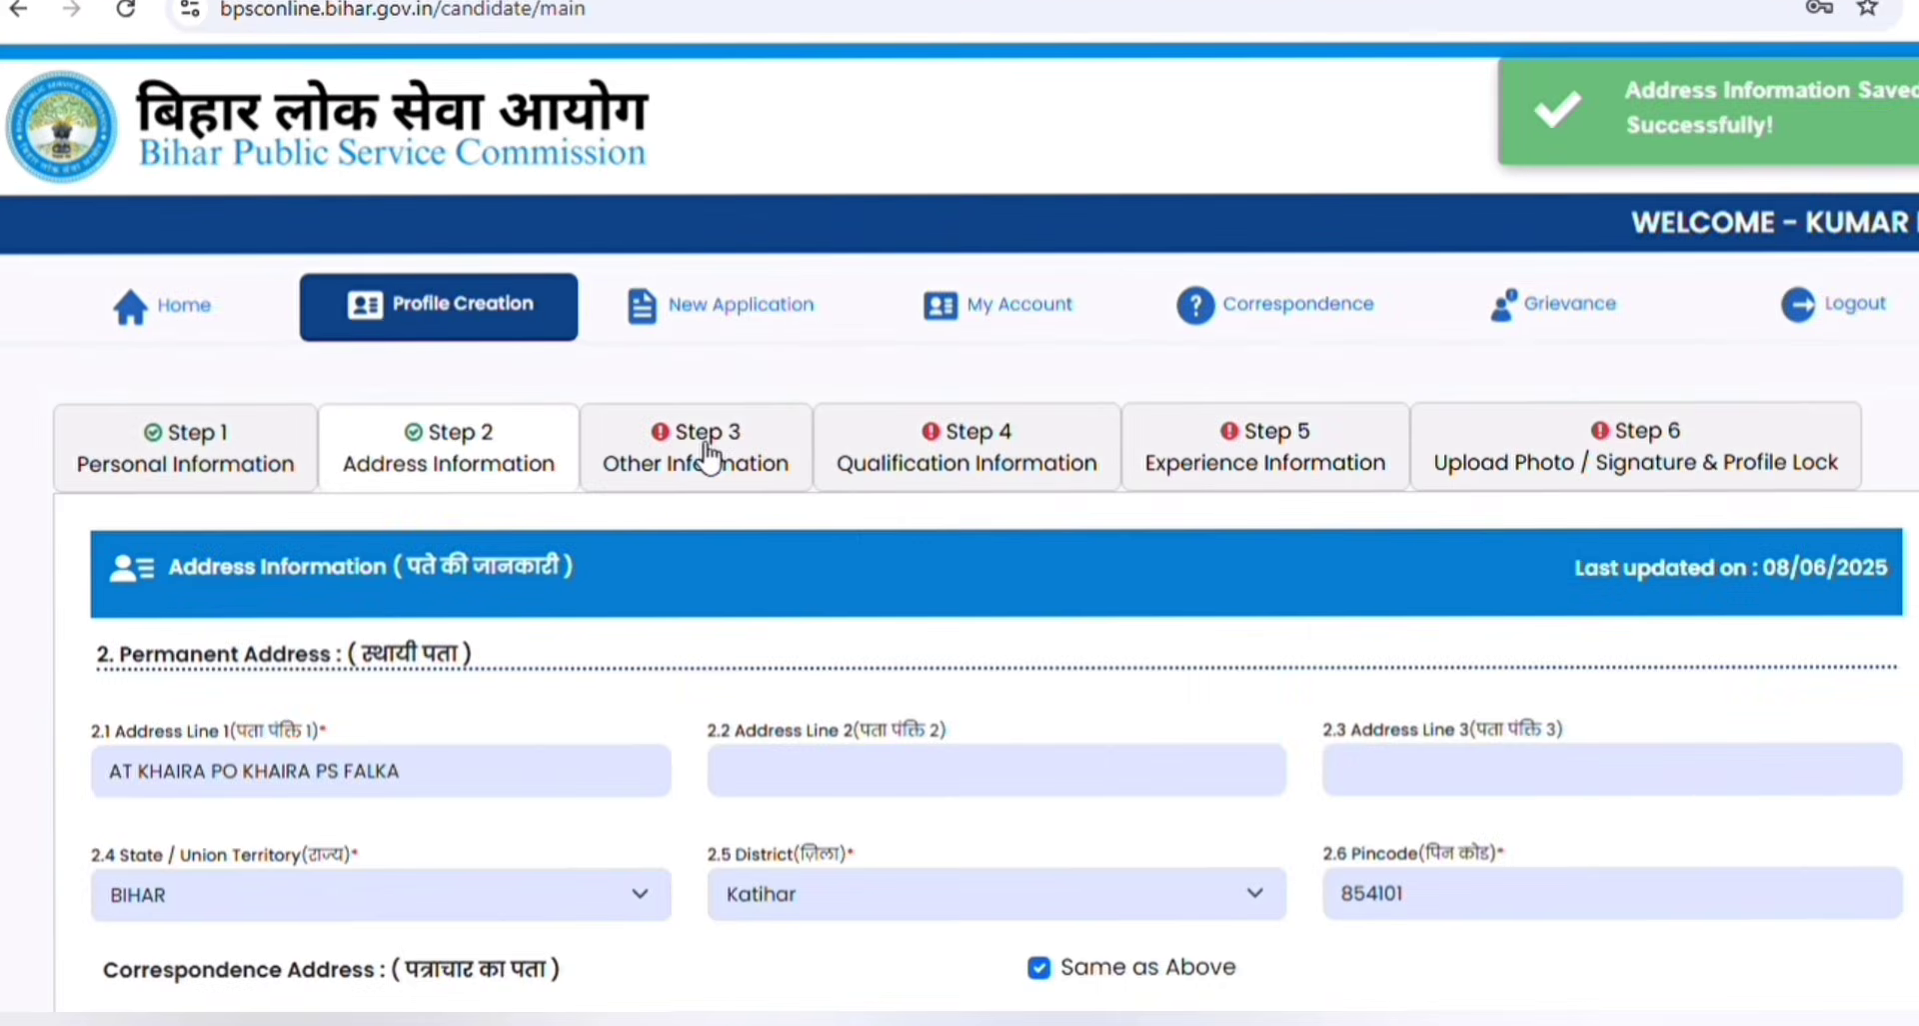
Step: Open Other Information and answer No to questions 1 and 2 (prosecution, disciplinary action)
{"action": "left_click", "coordinate": [707, 442]}
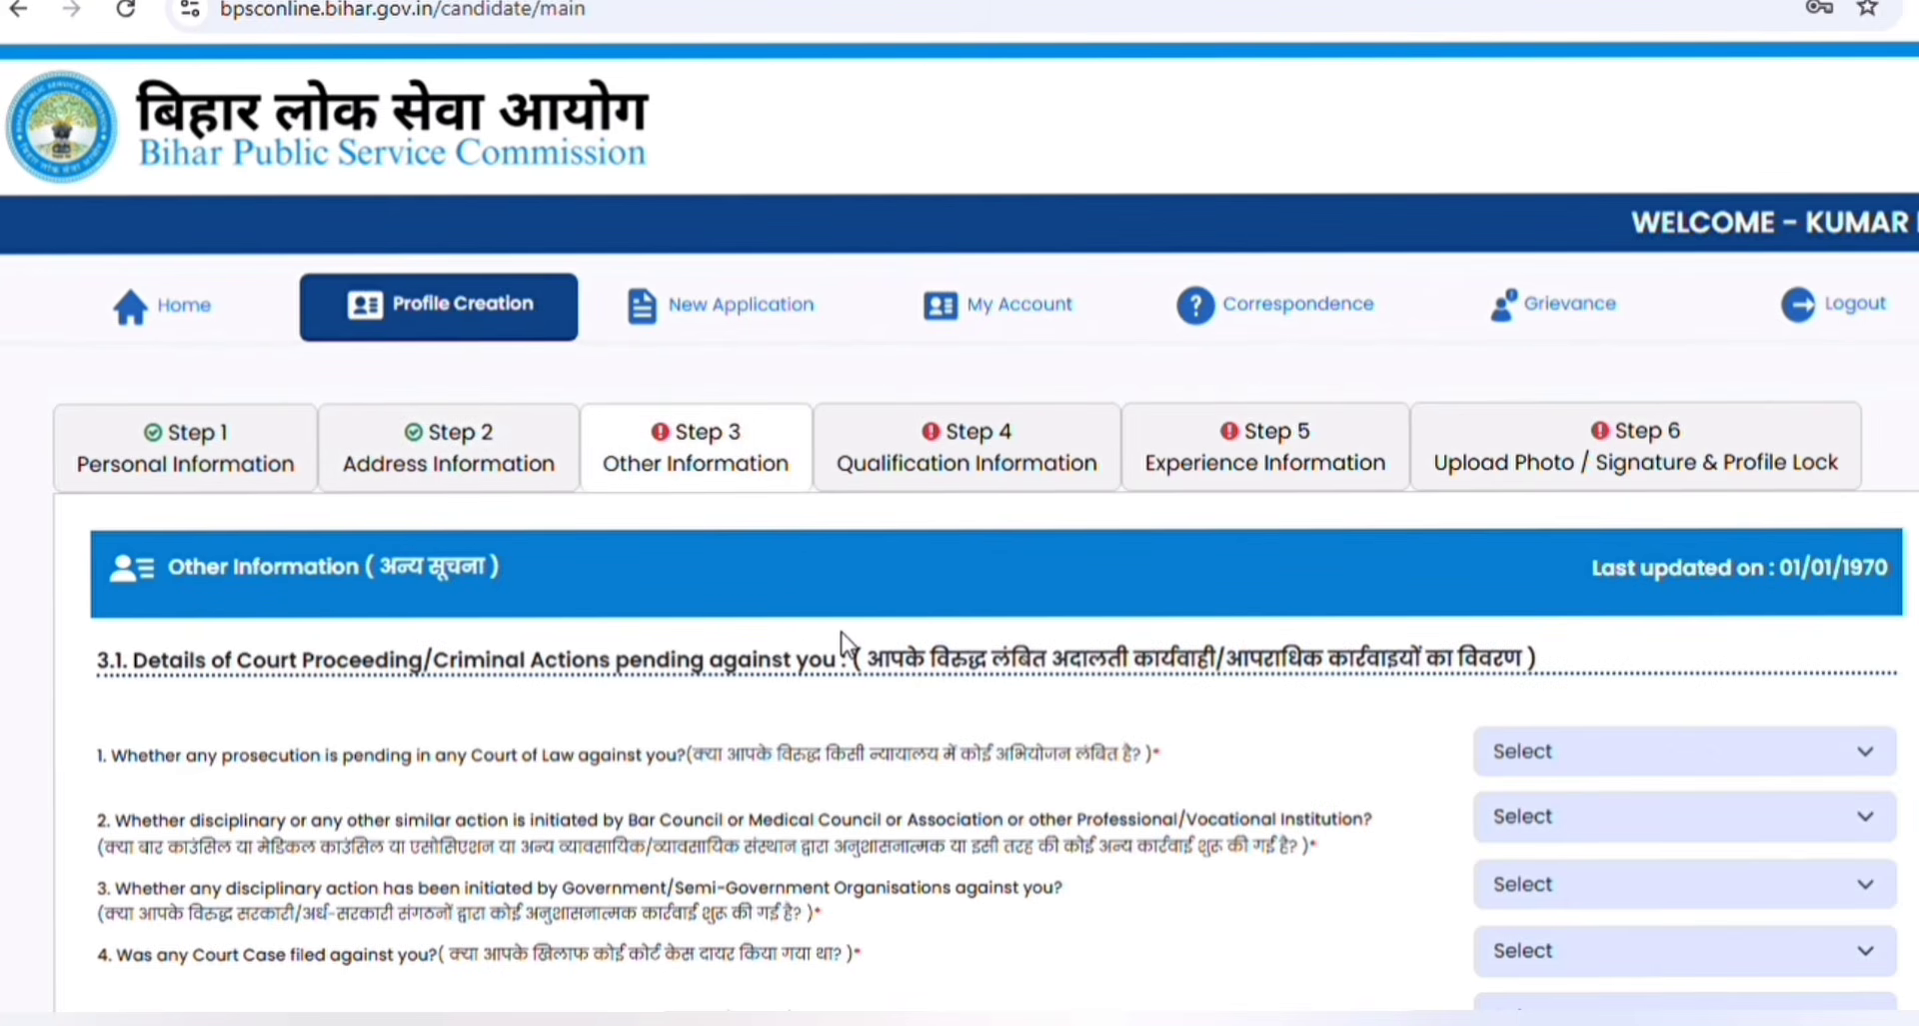
{"action": "scroll", "coordinate": [845, 645], "scroll_direction": "down", "scroll_amount": 4}
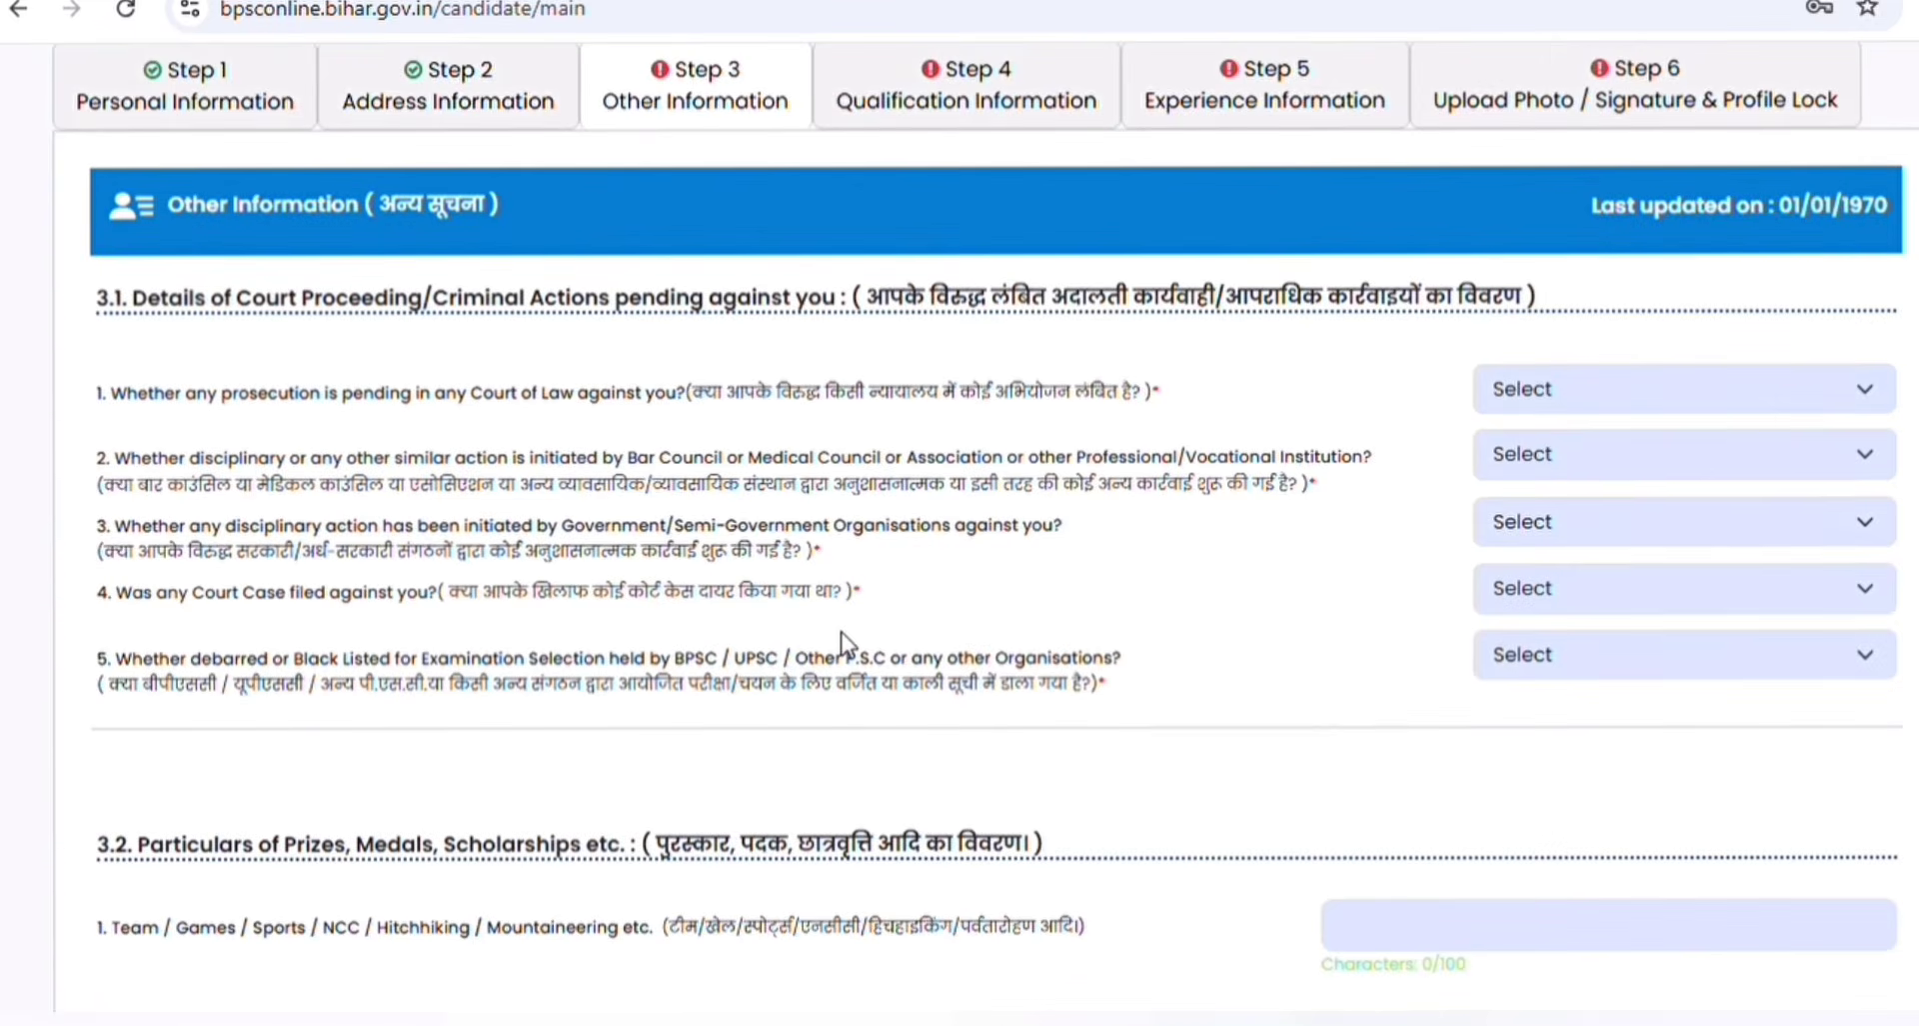
{"action": "scroll", "coordinate": [844, 644], "scroll_direction": "up", "scroll_amount": 4}
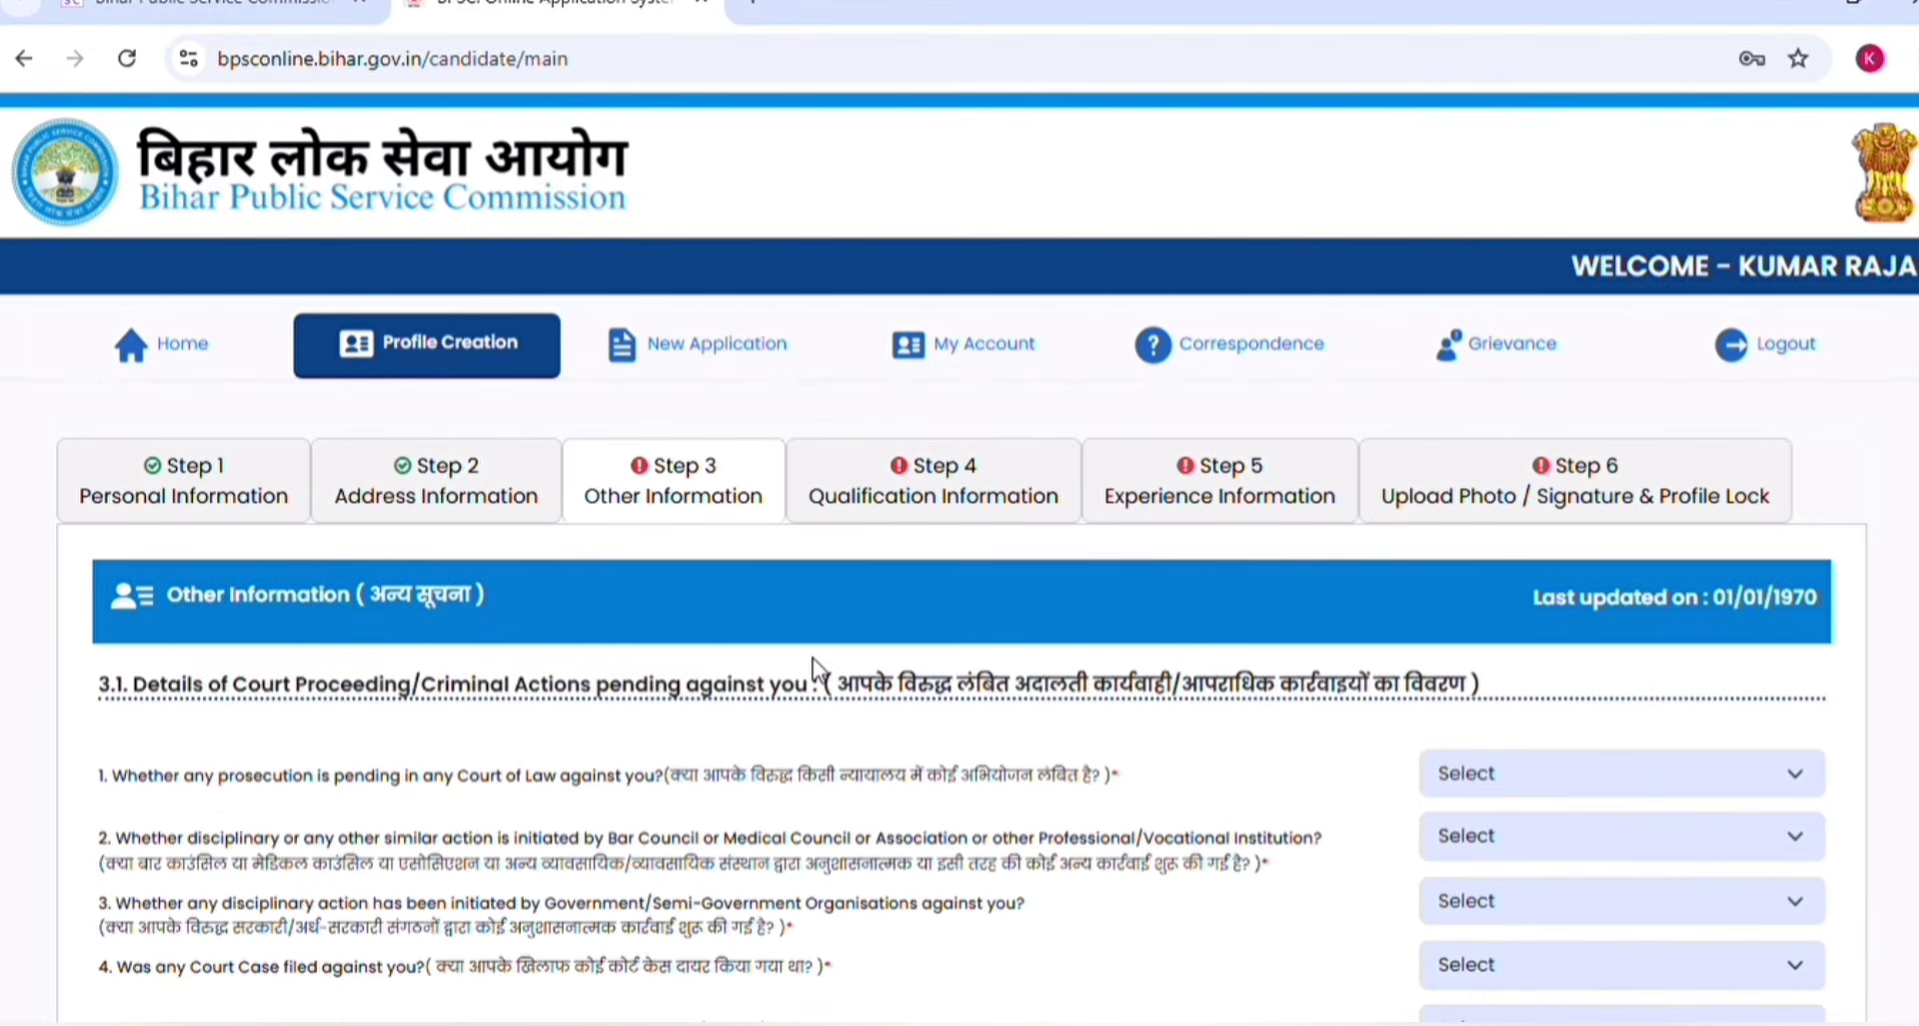
{"action": "scroll", "coordinate": [814, 670], "scroll_direction": "down", "scroll_amount": 4}
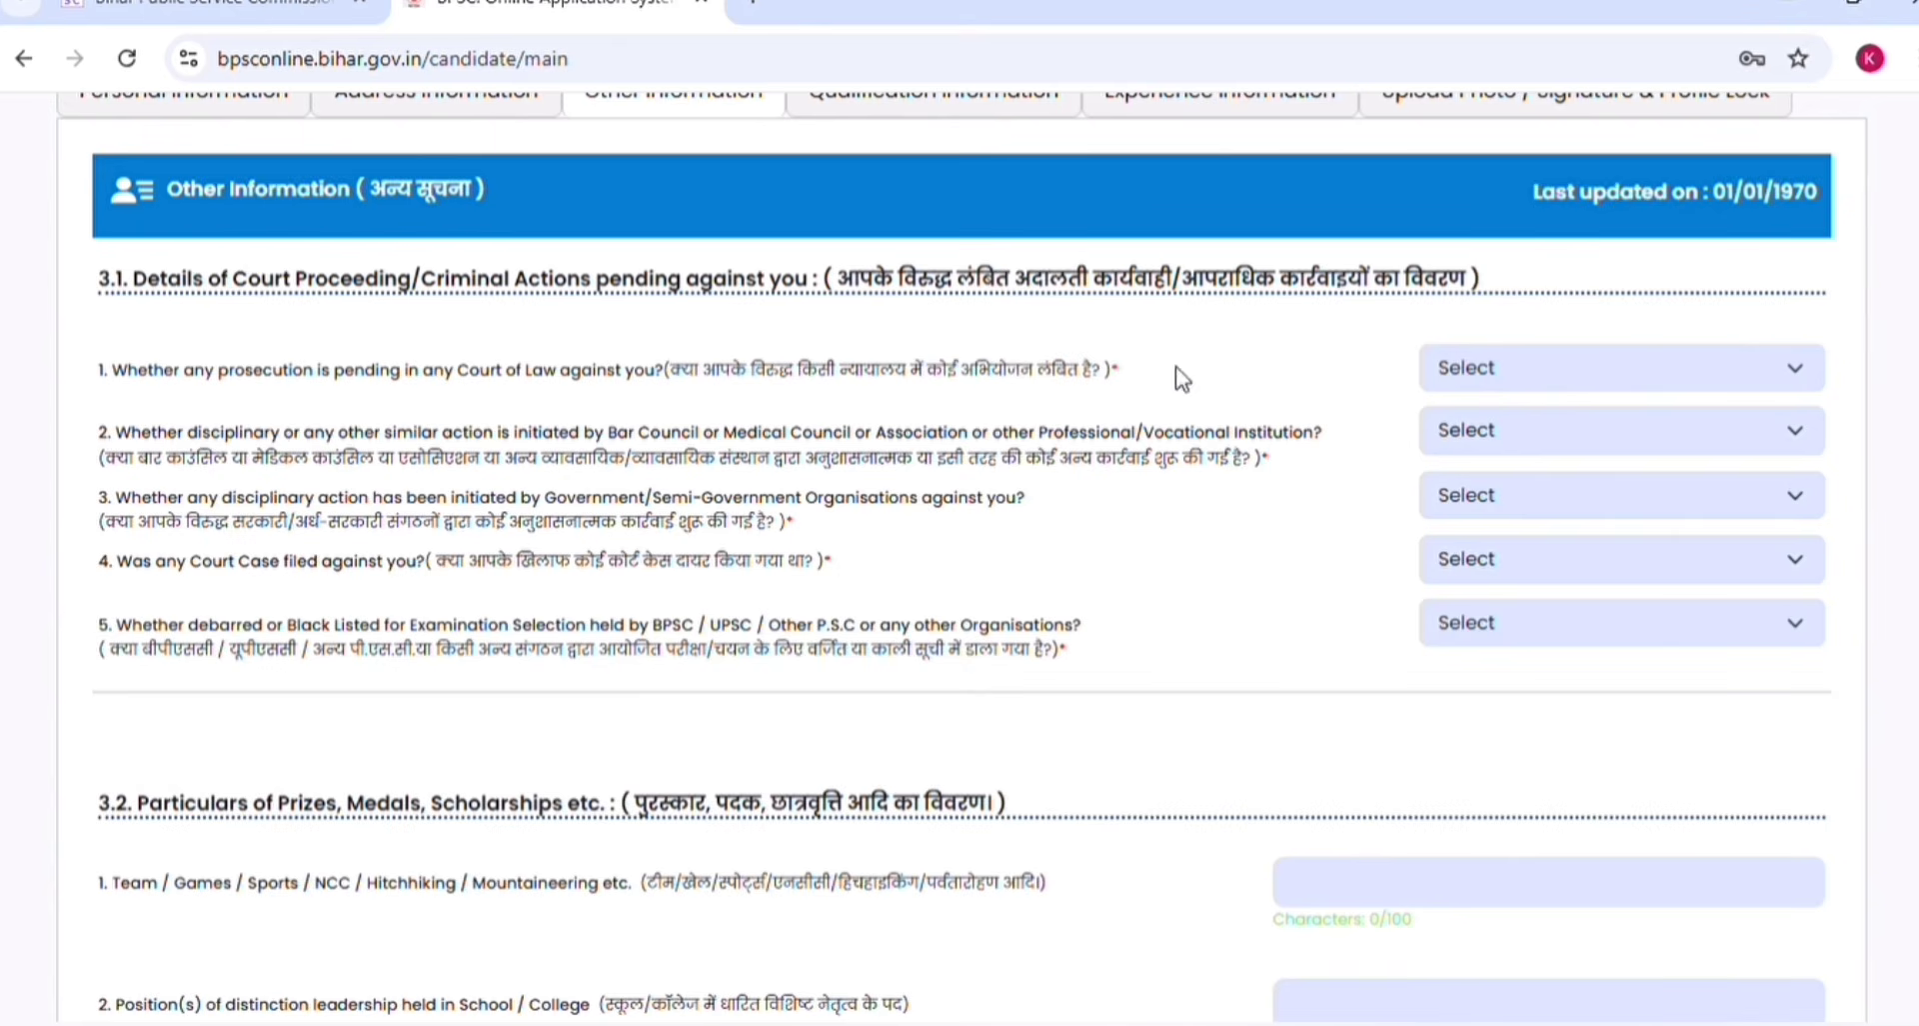
{"action": "left_click", "coordinate": [1467, 369]}
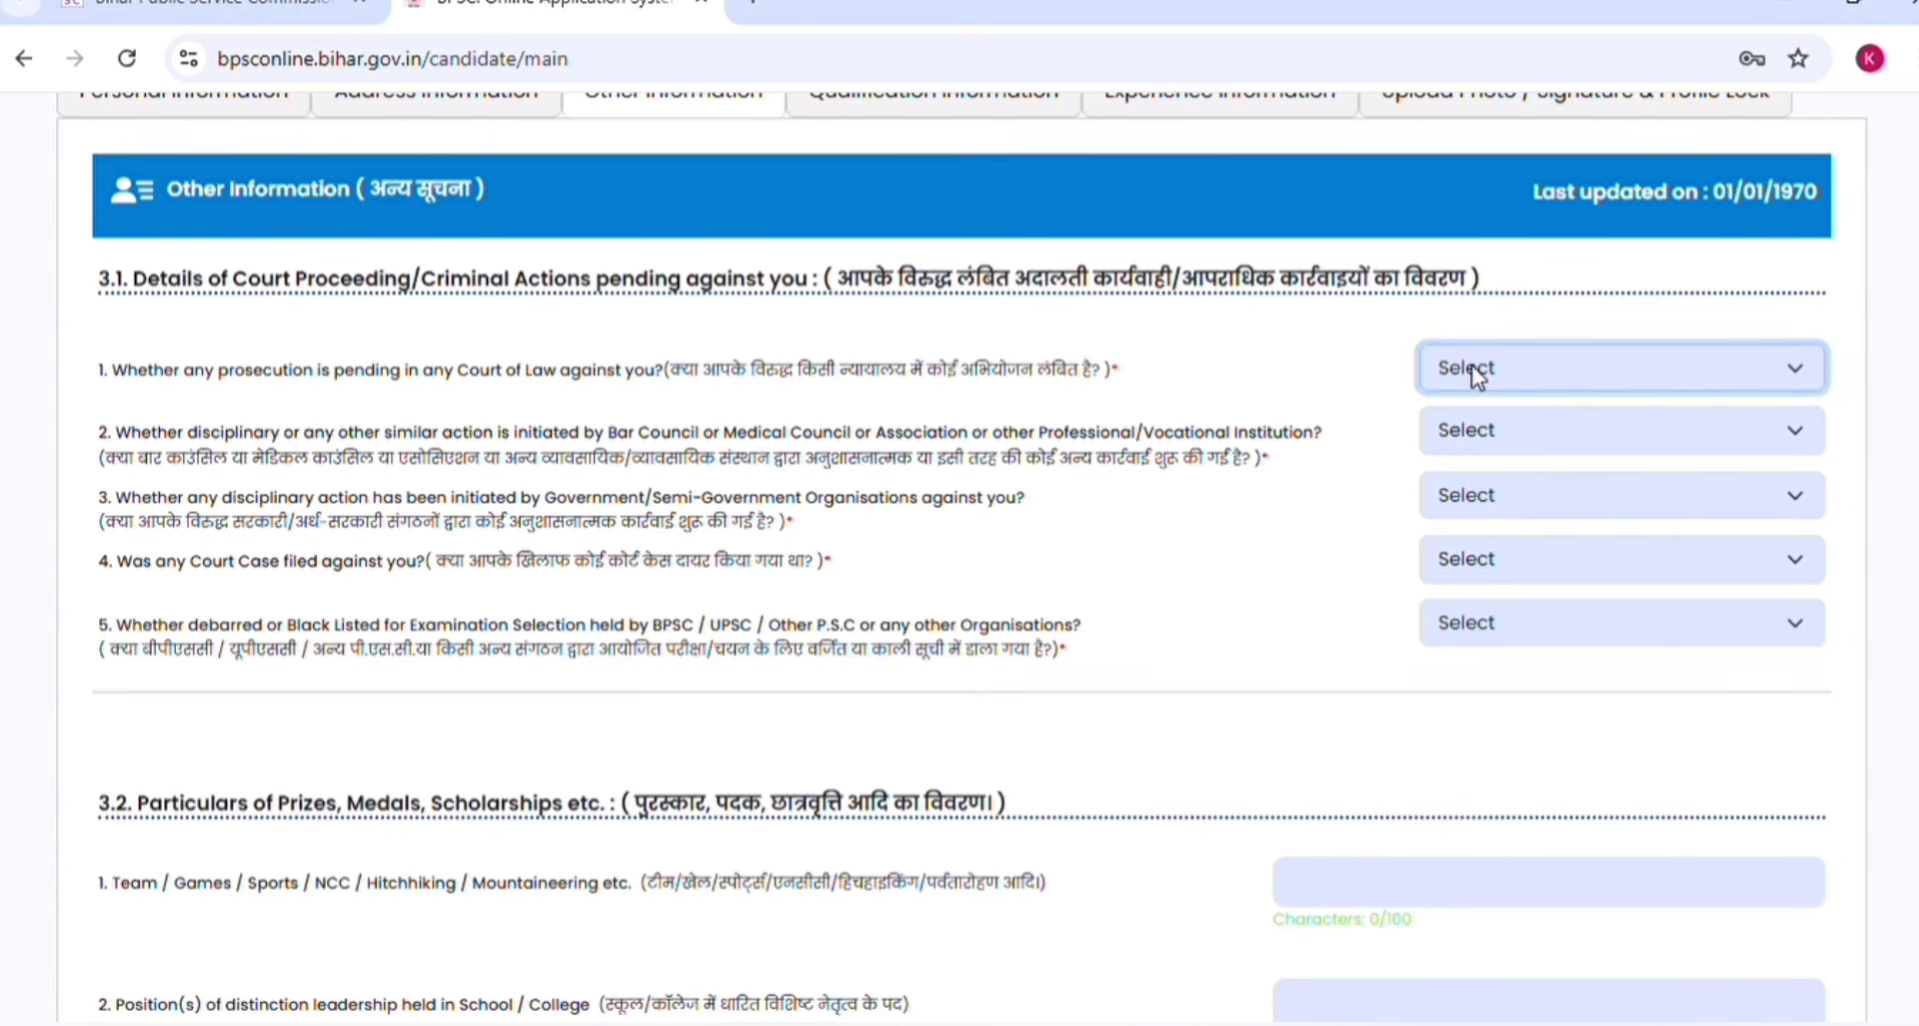
{"action": "left_click", "coordinate": [1467, 512]}
{"action": "left_click", "coordinate": [1477, 438]}
{"action": "left_click", "coordinate": [1477, 565]}
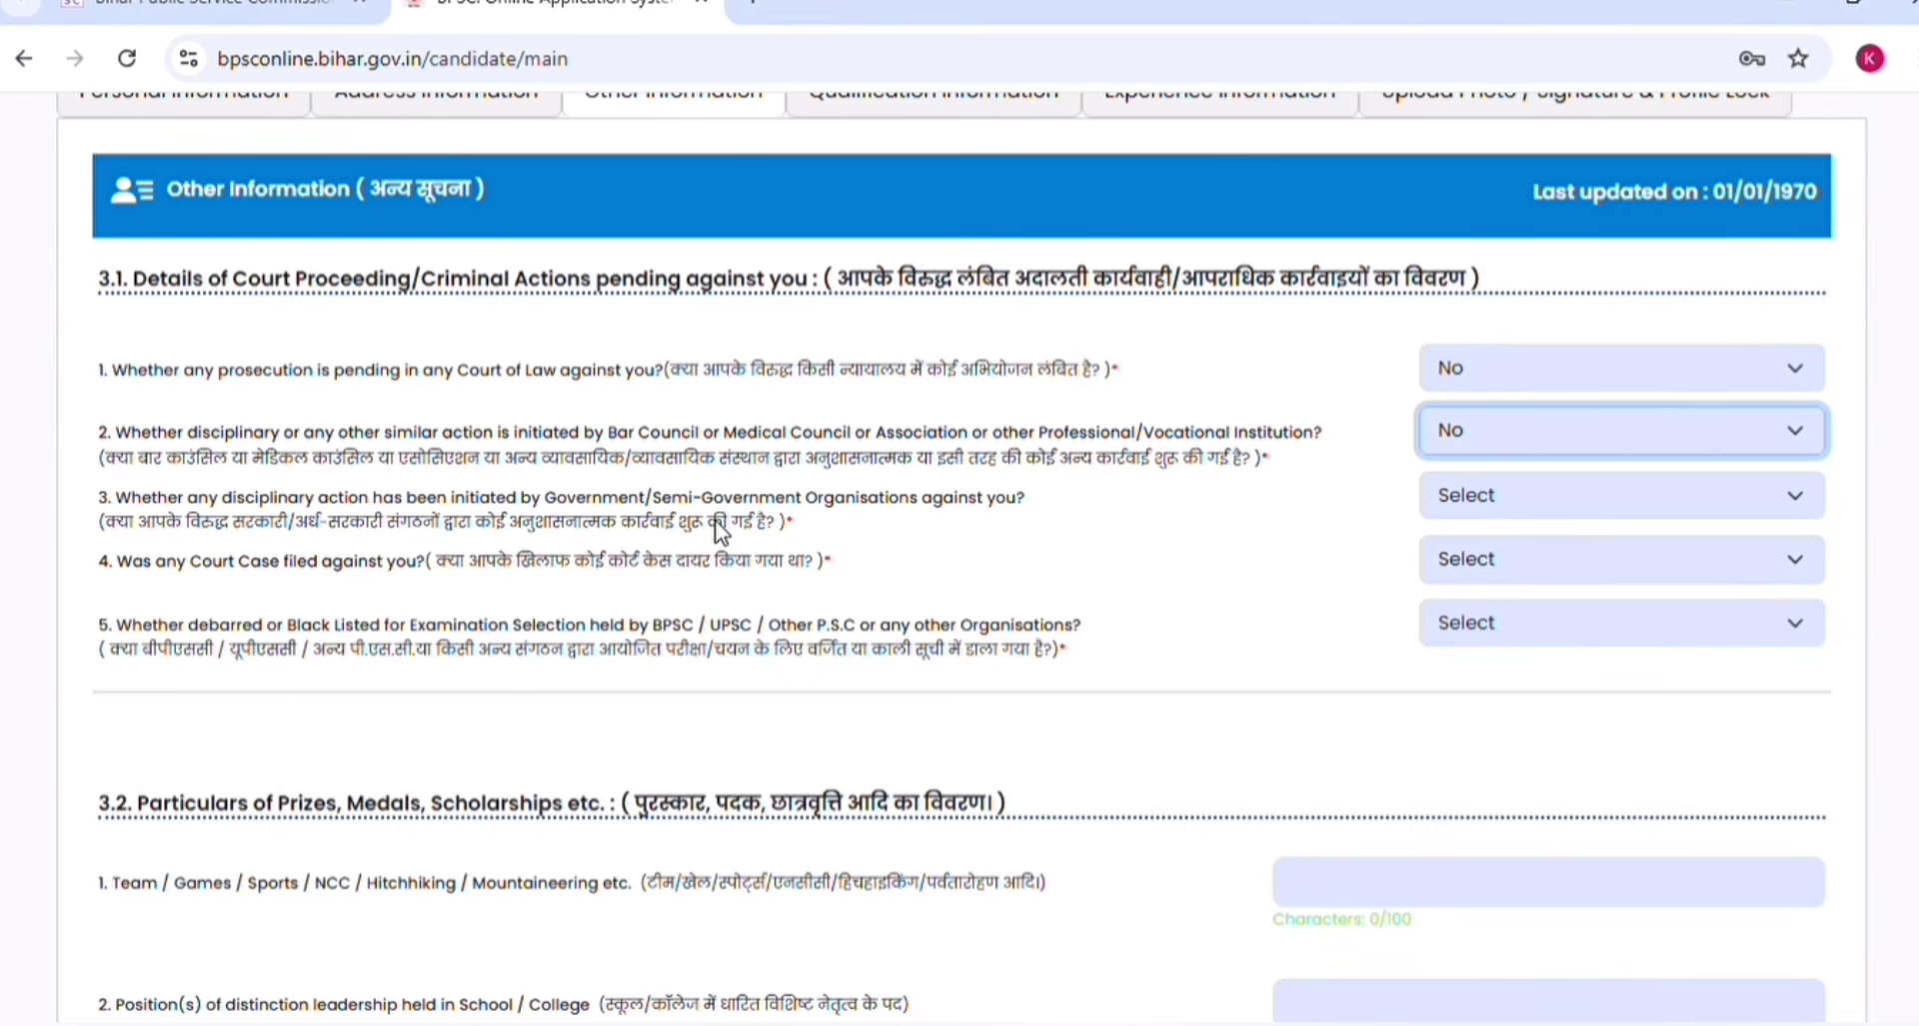
Step: Answer No to questions 3, 4 and 5, including the court case and debarment questions
{"action": "left_click", "coordinate": [1526, 496]}
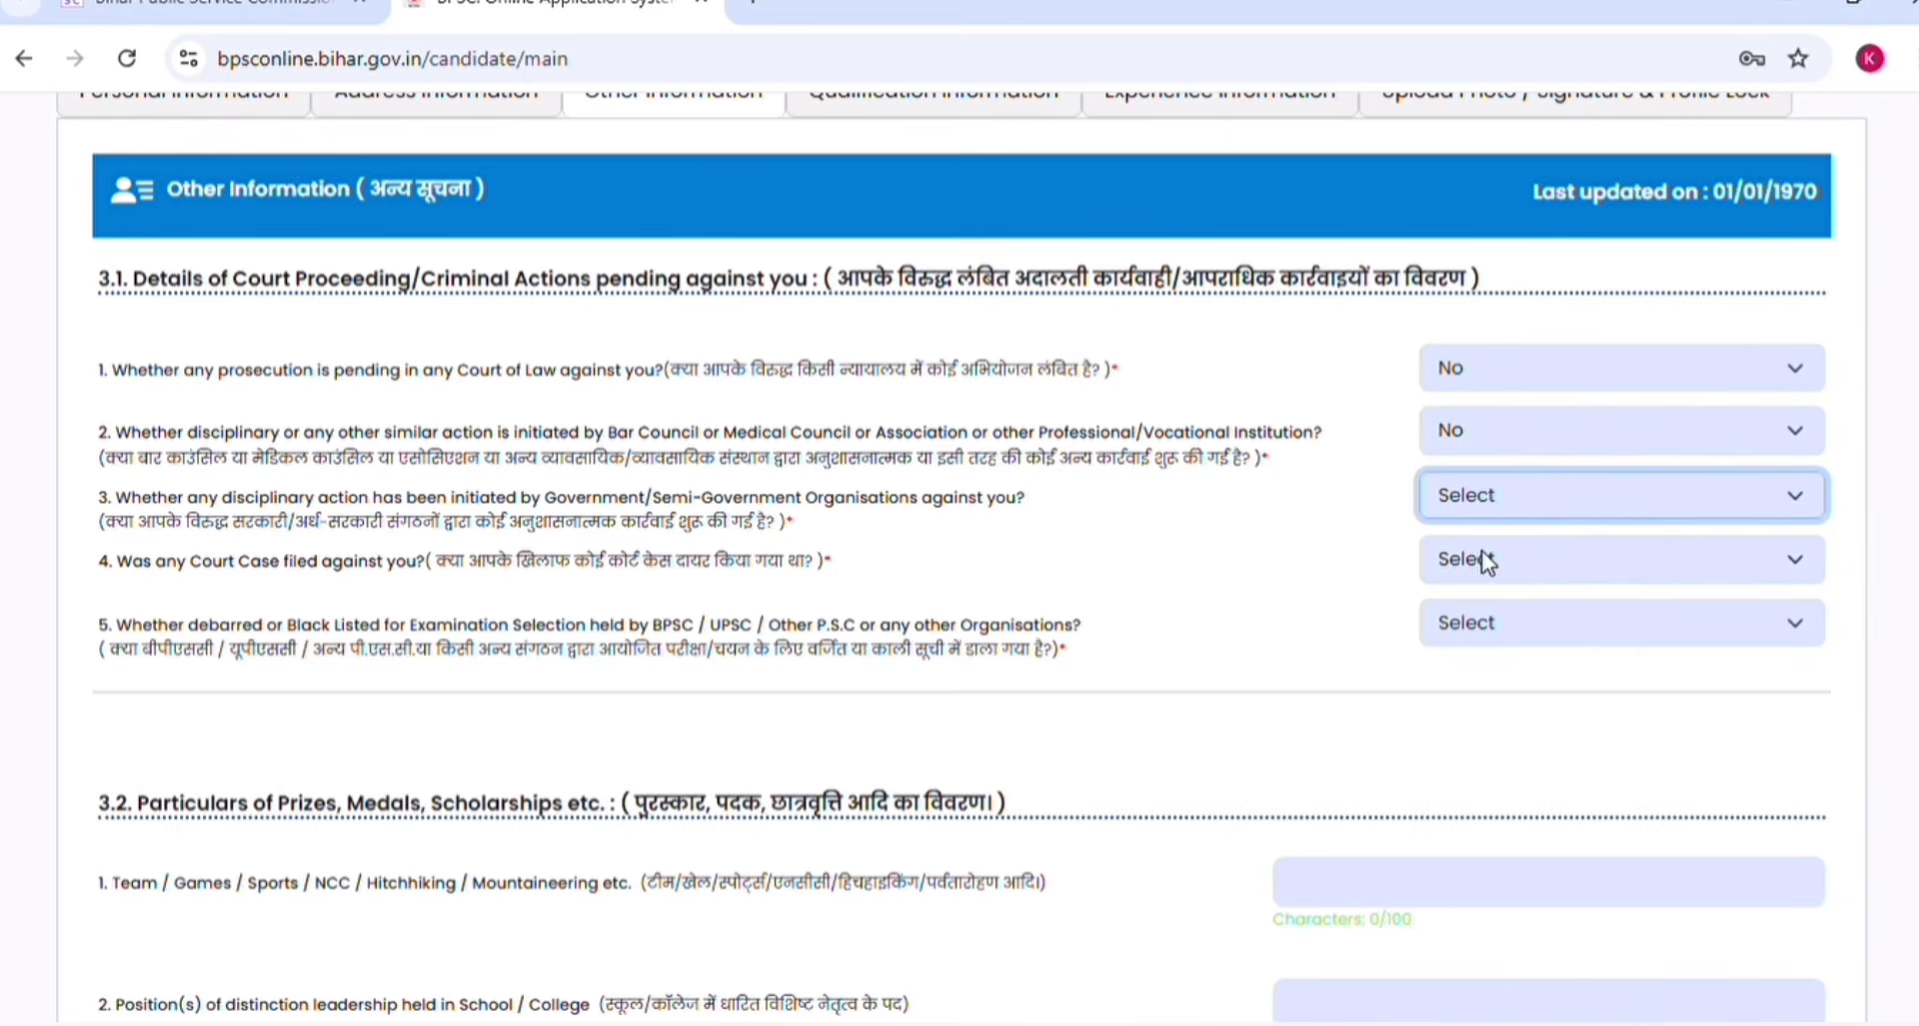
{"action": "left_click", "coordinate": [1462, 589]}
{"action": "left_click", "coordinate": [1466, 500]}
{"action": "left_click", "coordinate": [1467, 627]}
{"action": "left_click", "coordinate": [1462, 568]}
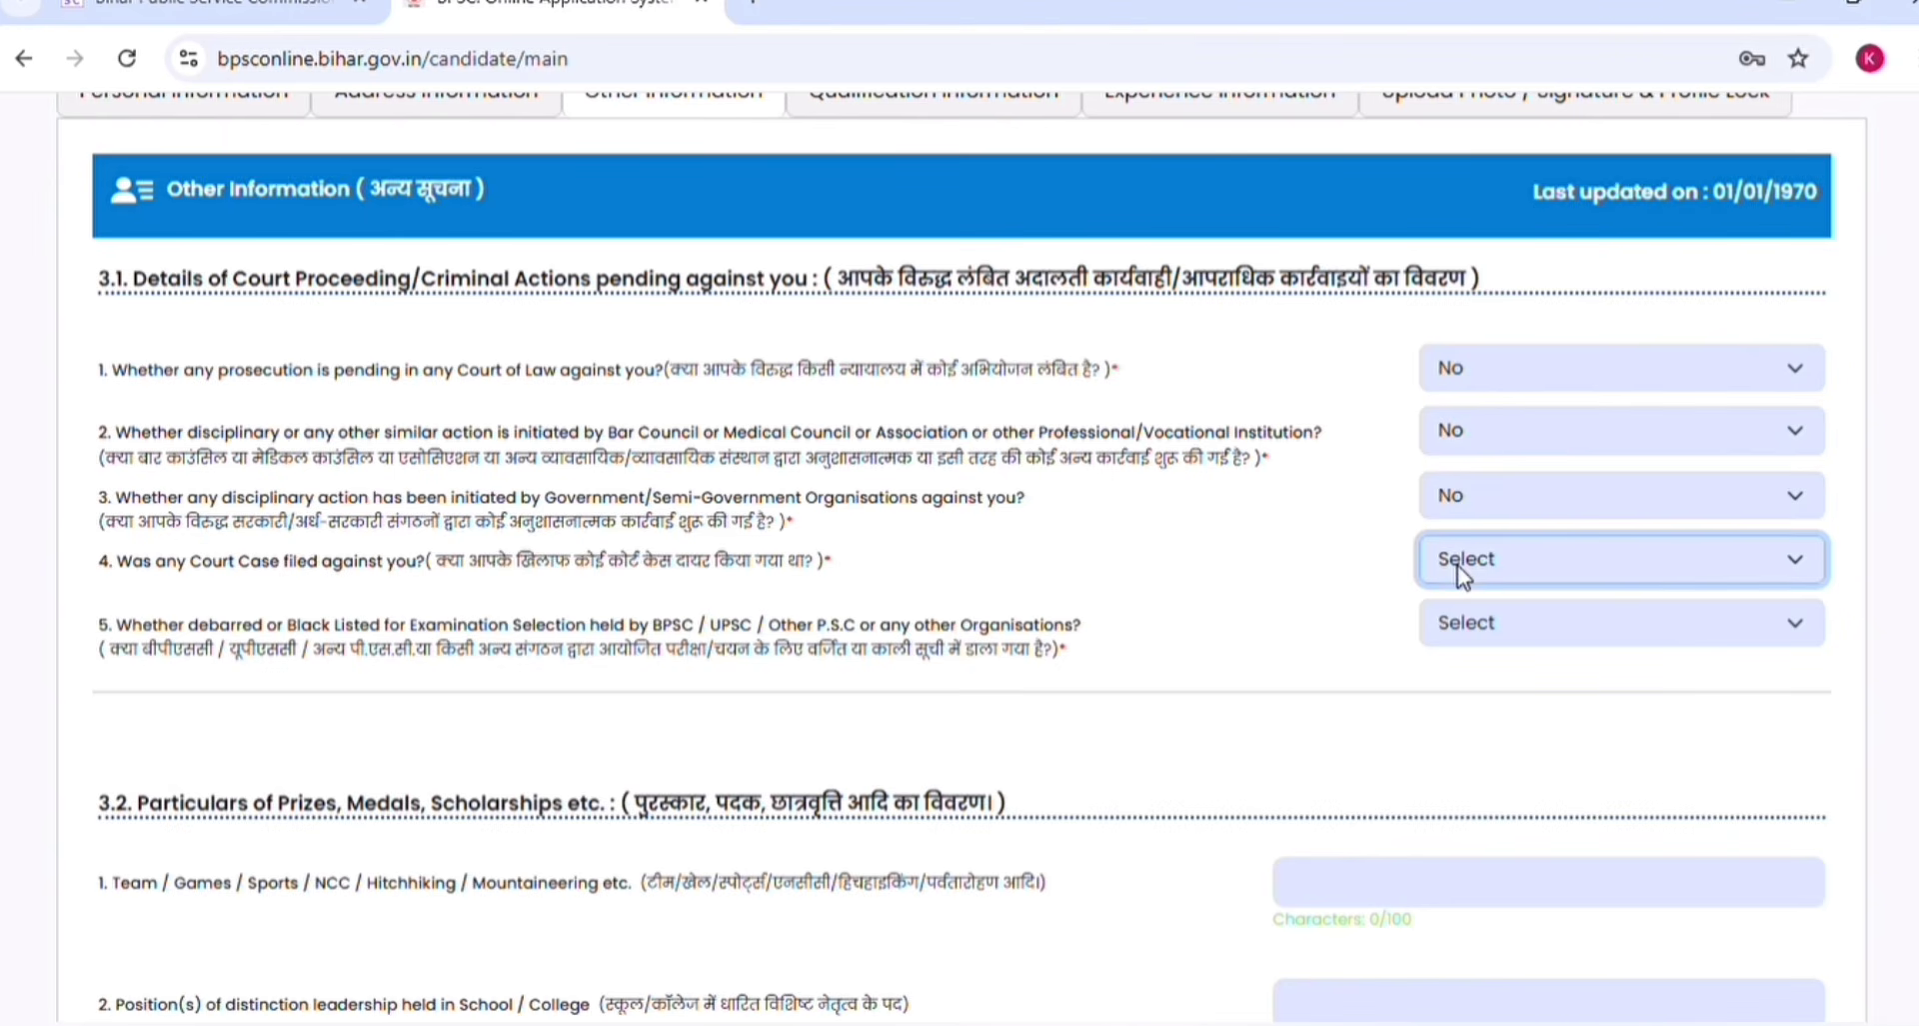
{"action": "left_click", "coordinate": [1460, 690]}
{"action": "left_click", "coordinate": [1456, 644]}
{"action": "left_click", "coordinate": [1464, 692]}
{"action": "left_click_drag", "start_coordinate": [403, 689], "coordinate": [352, 683]}
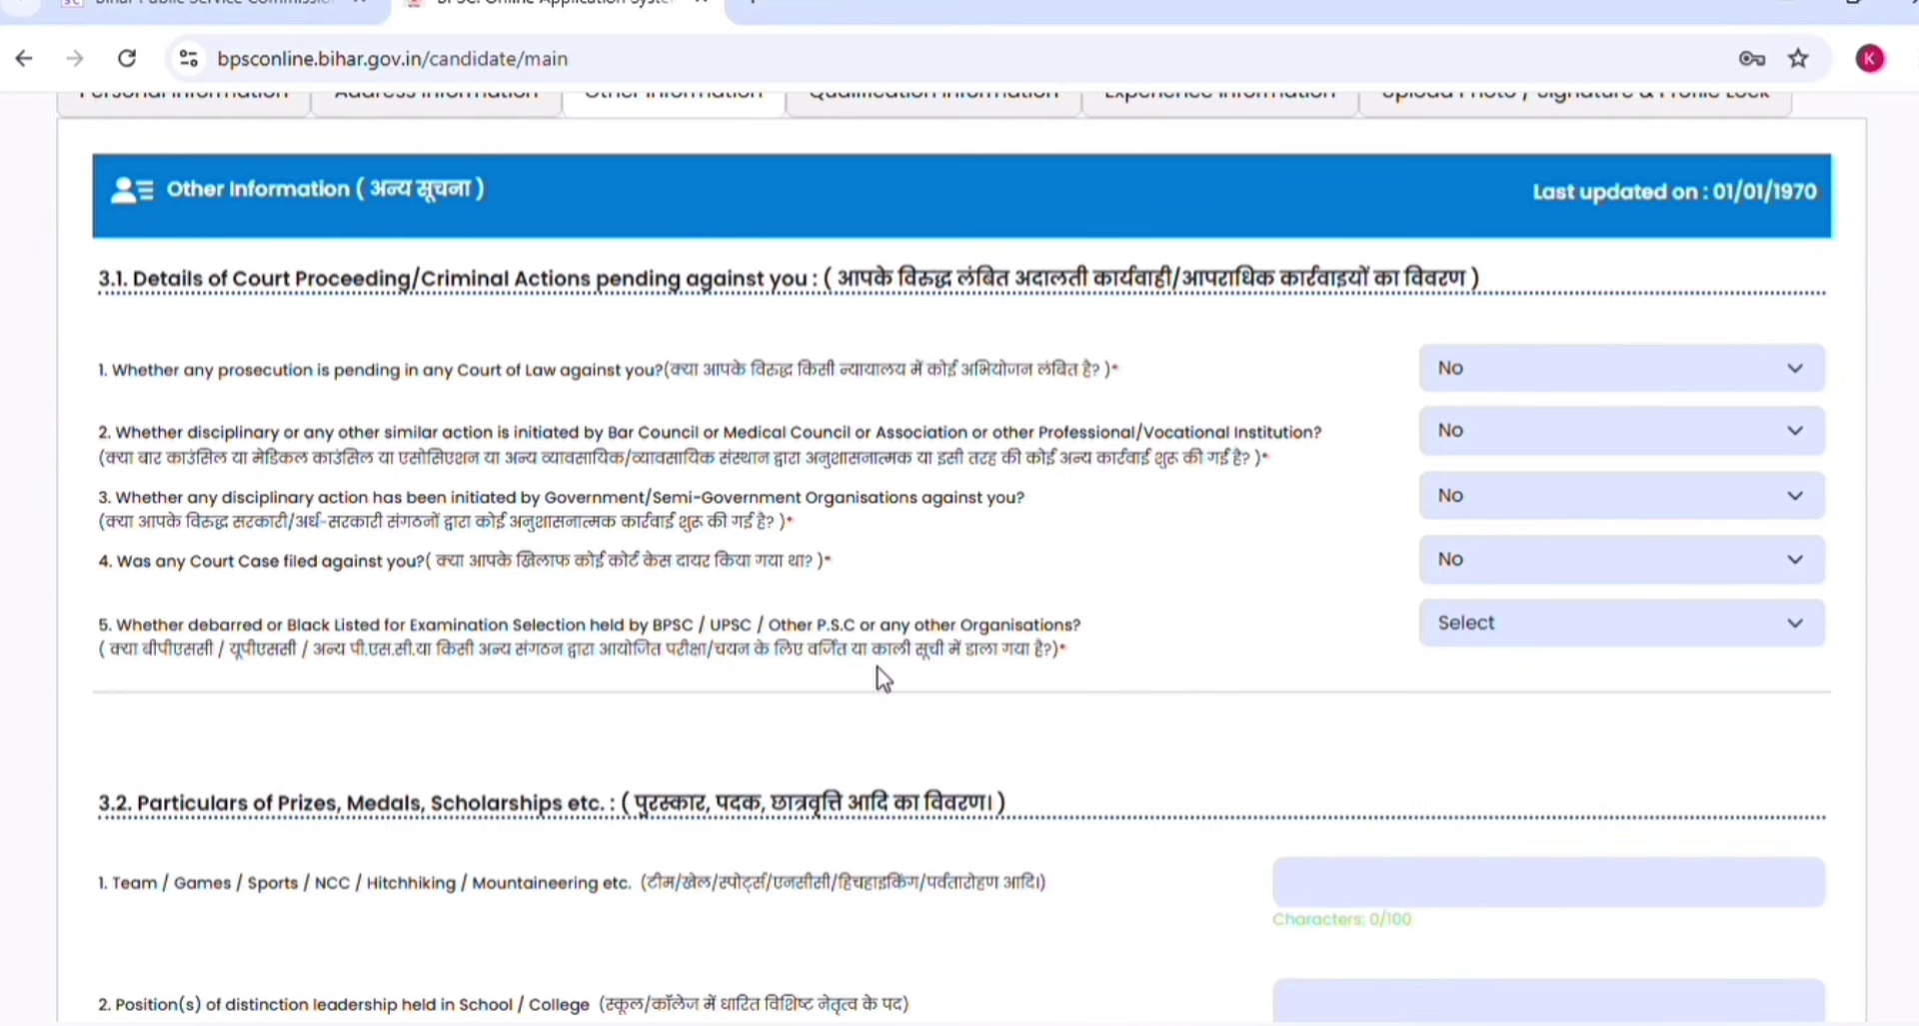
{"action": "left_click", "coordinate": [1464, 628]}
{"action": "left_click", "coordinate": [1460, 757]}
{"action": "left_click", "coordinate": [1405, 756]}
Step: Save Other Information with the prize and leadership fields left blank, then go to Qualification Information
{"action": "scroll", "coordinate": [1407, 756], "scroll_direction": "down", "scroll_amount": 3}
{"action": "scroll", "coordinate": [1409, 754], "scroll_direction": "down", "scroll_amount": 1}
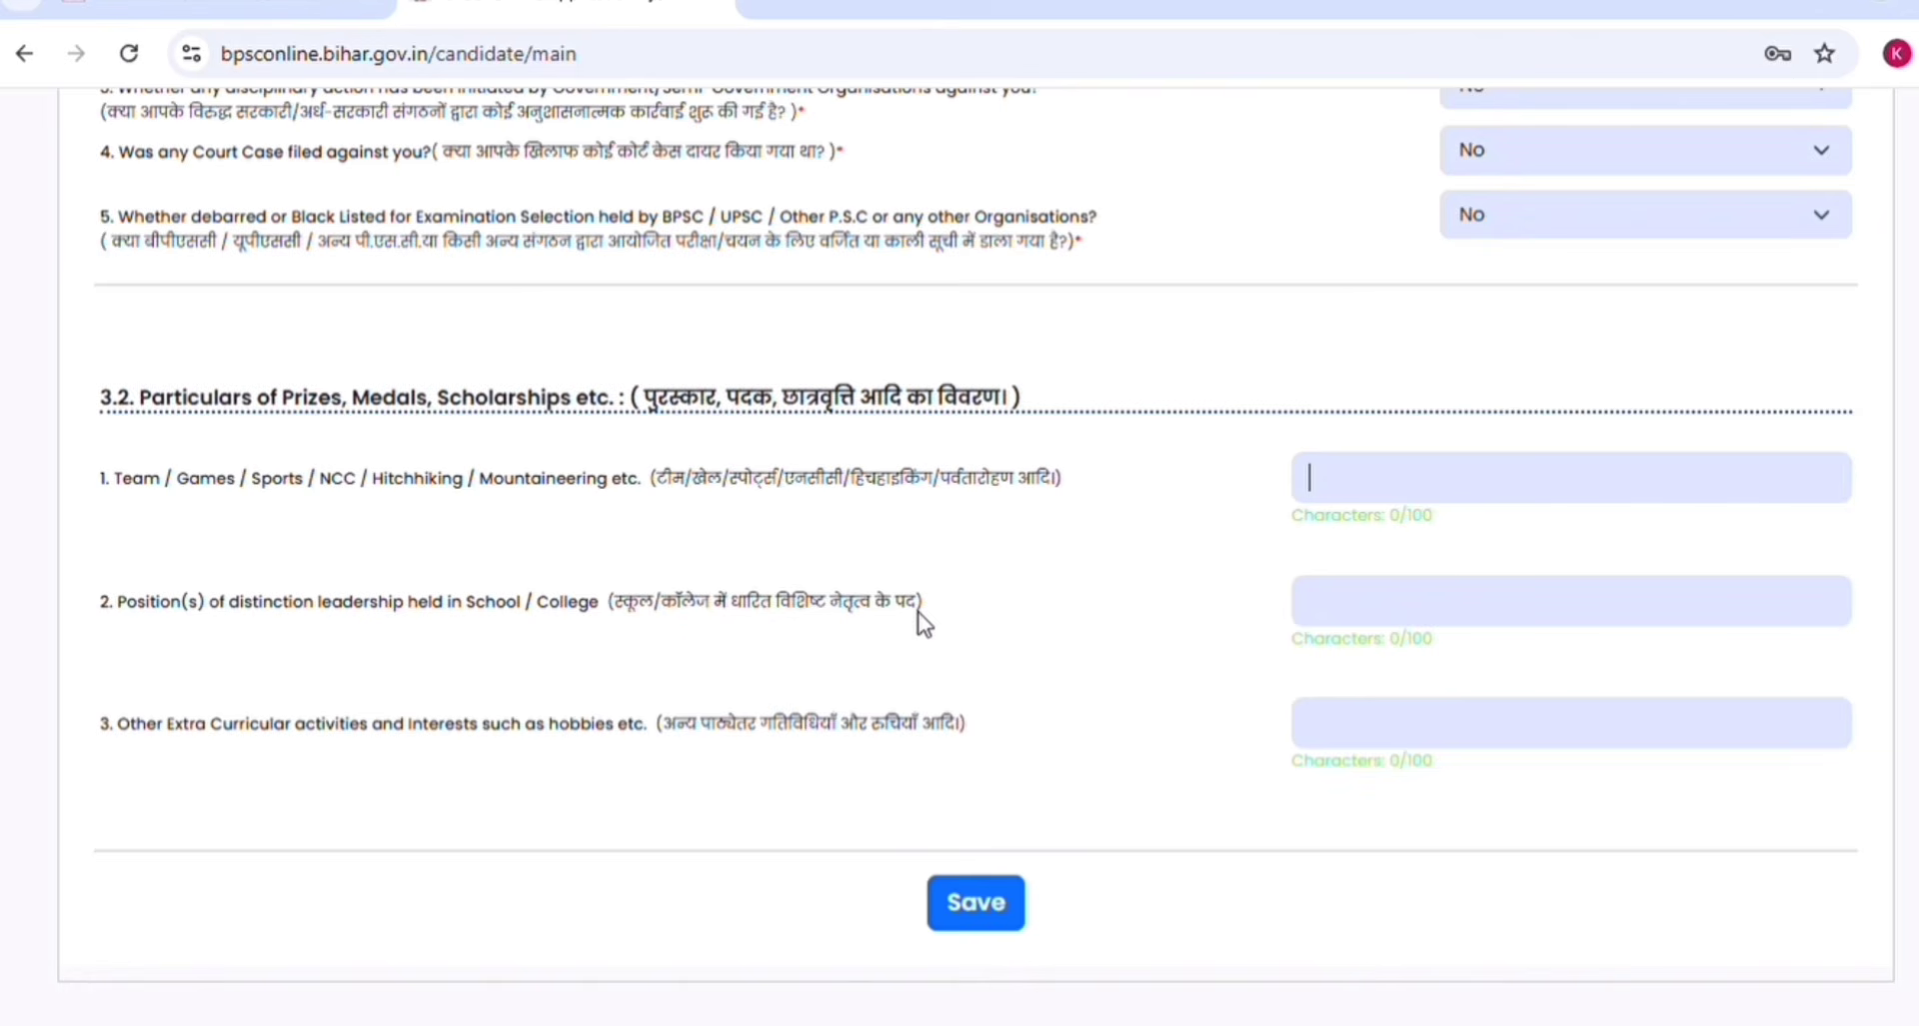
{"action": "left_click", "coordinate": [1339, 620]}
{"action": "double_click", "coordinate": [994, 924]}
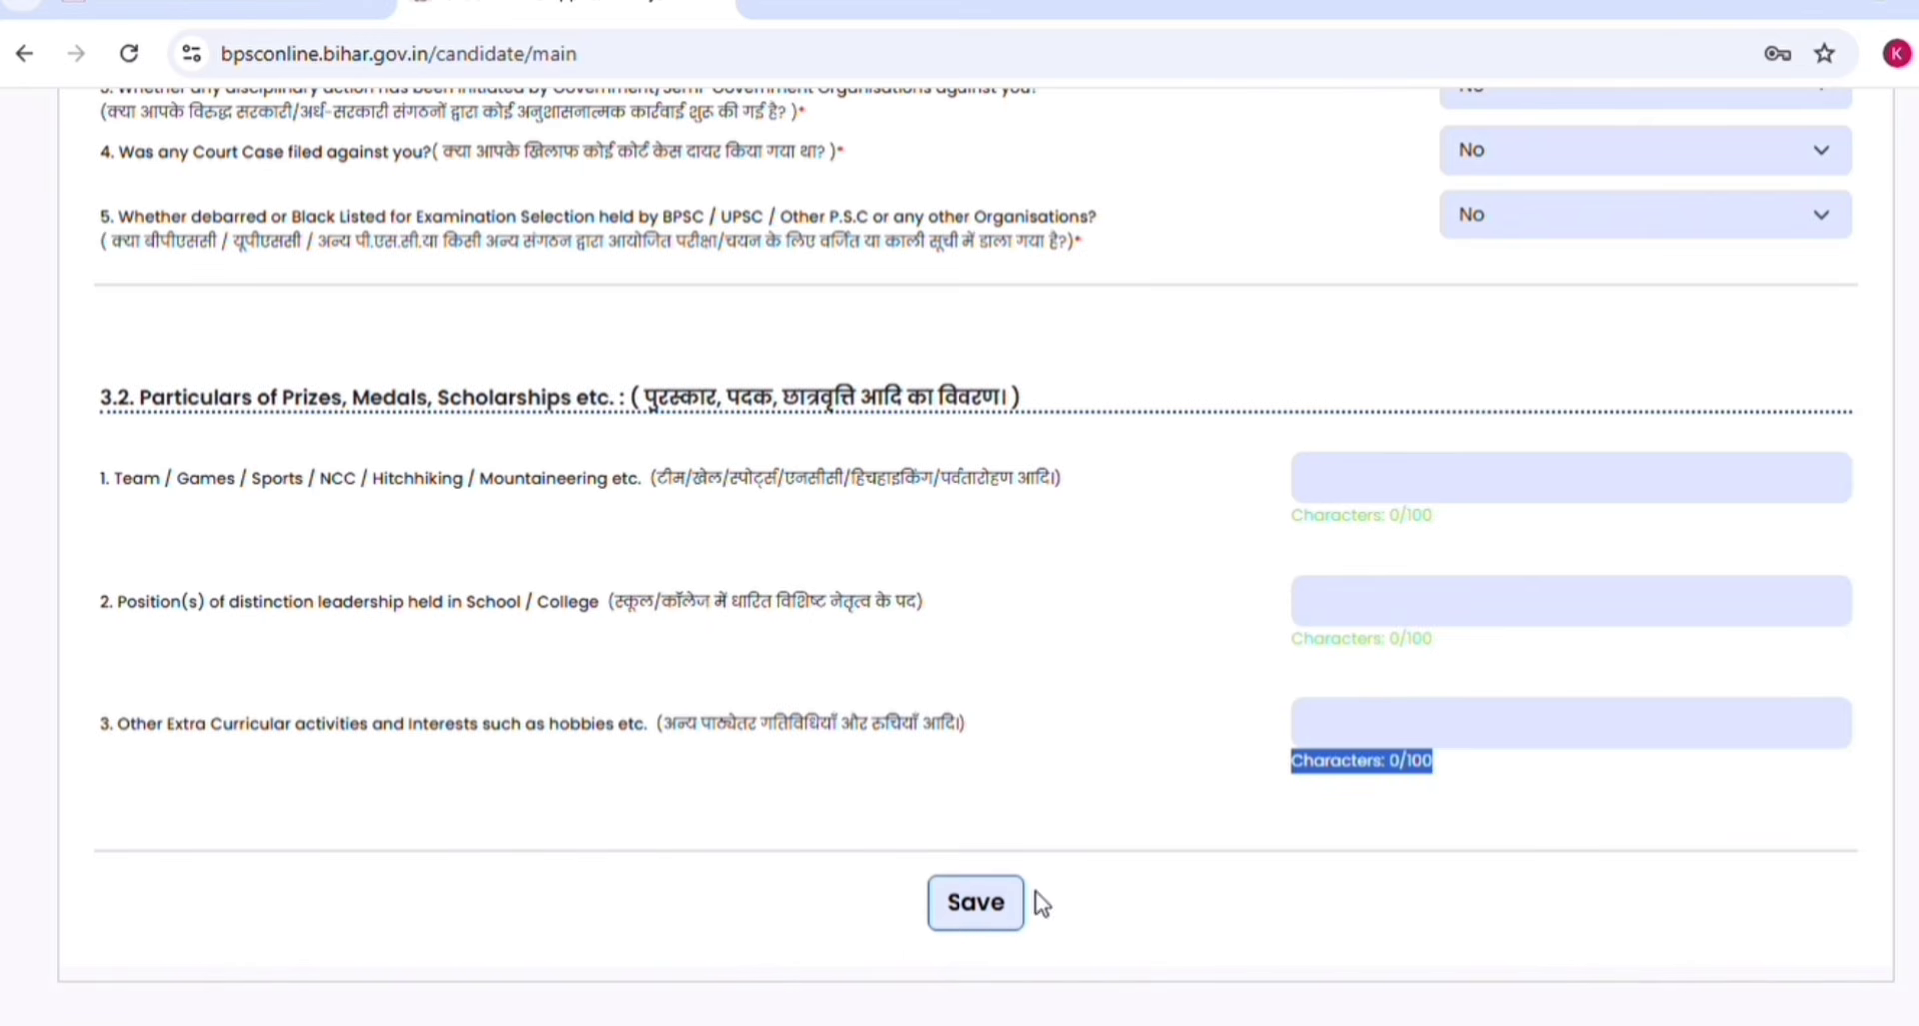
{"action": "scroll", "coordinate": [1035, 861], "scroll_direction": "up", "scroll_amount": 1}
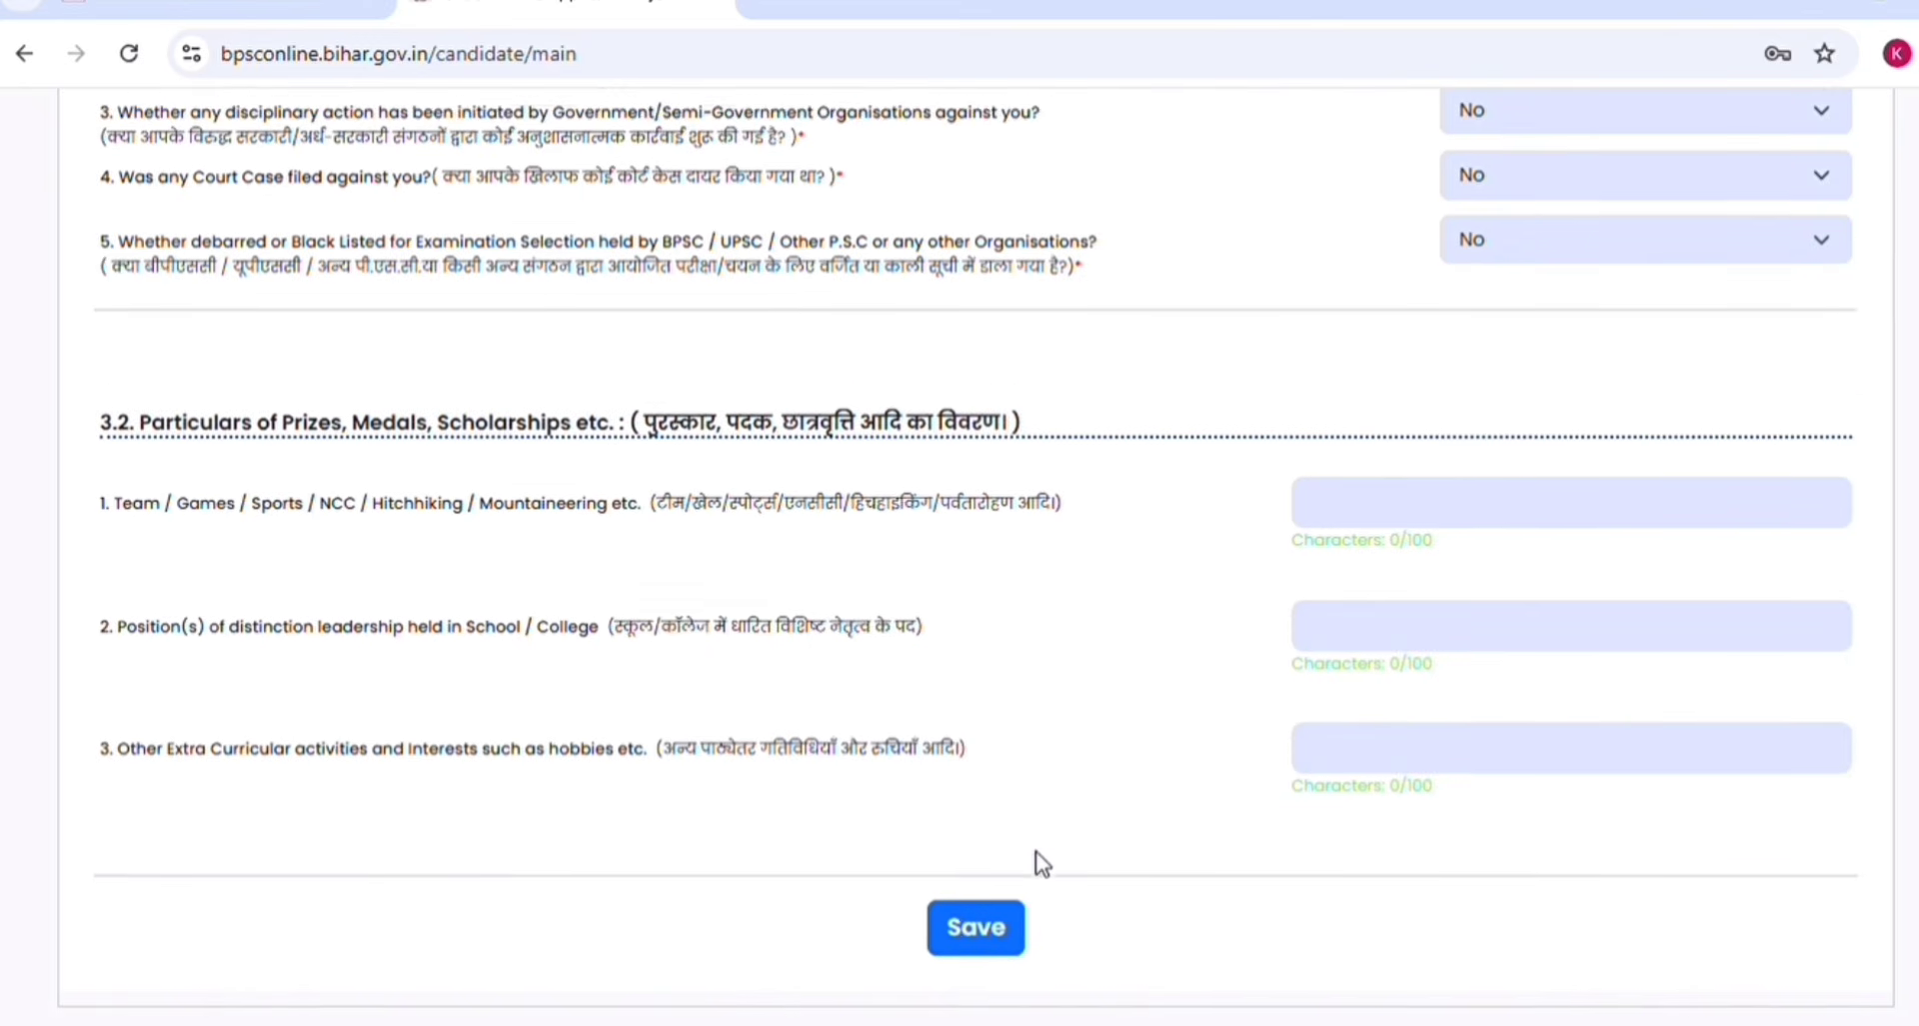
{"action": "scroll", "coordinate": [1041, 861], "scroll_direction": "up", "scroll_amount": 3}
{"action": "scroll", "coordinate": [1041, 861], "scroll_direction": "down", "scroll_amount": 4}
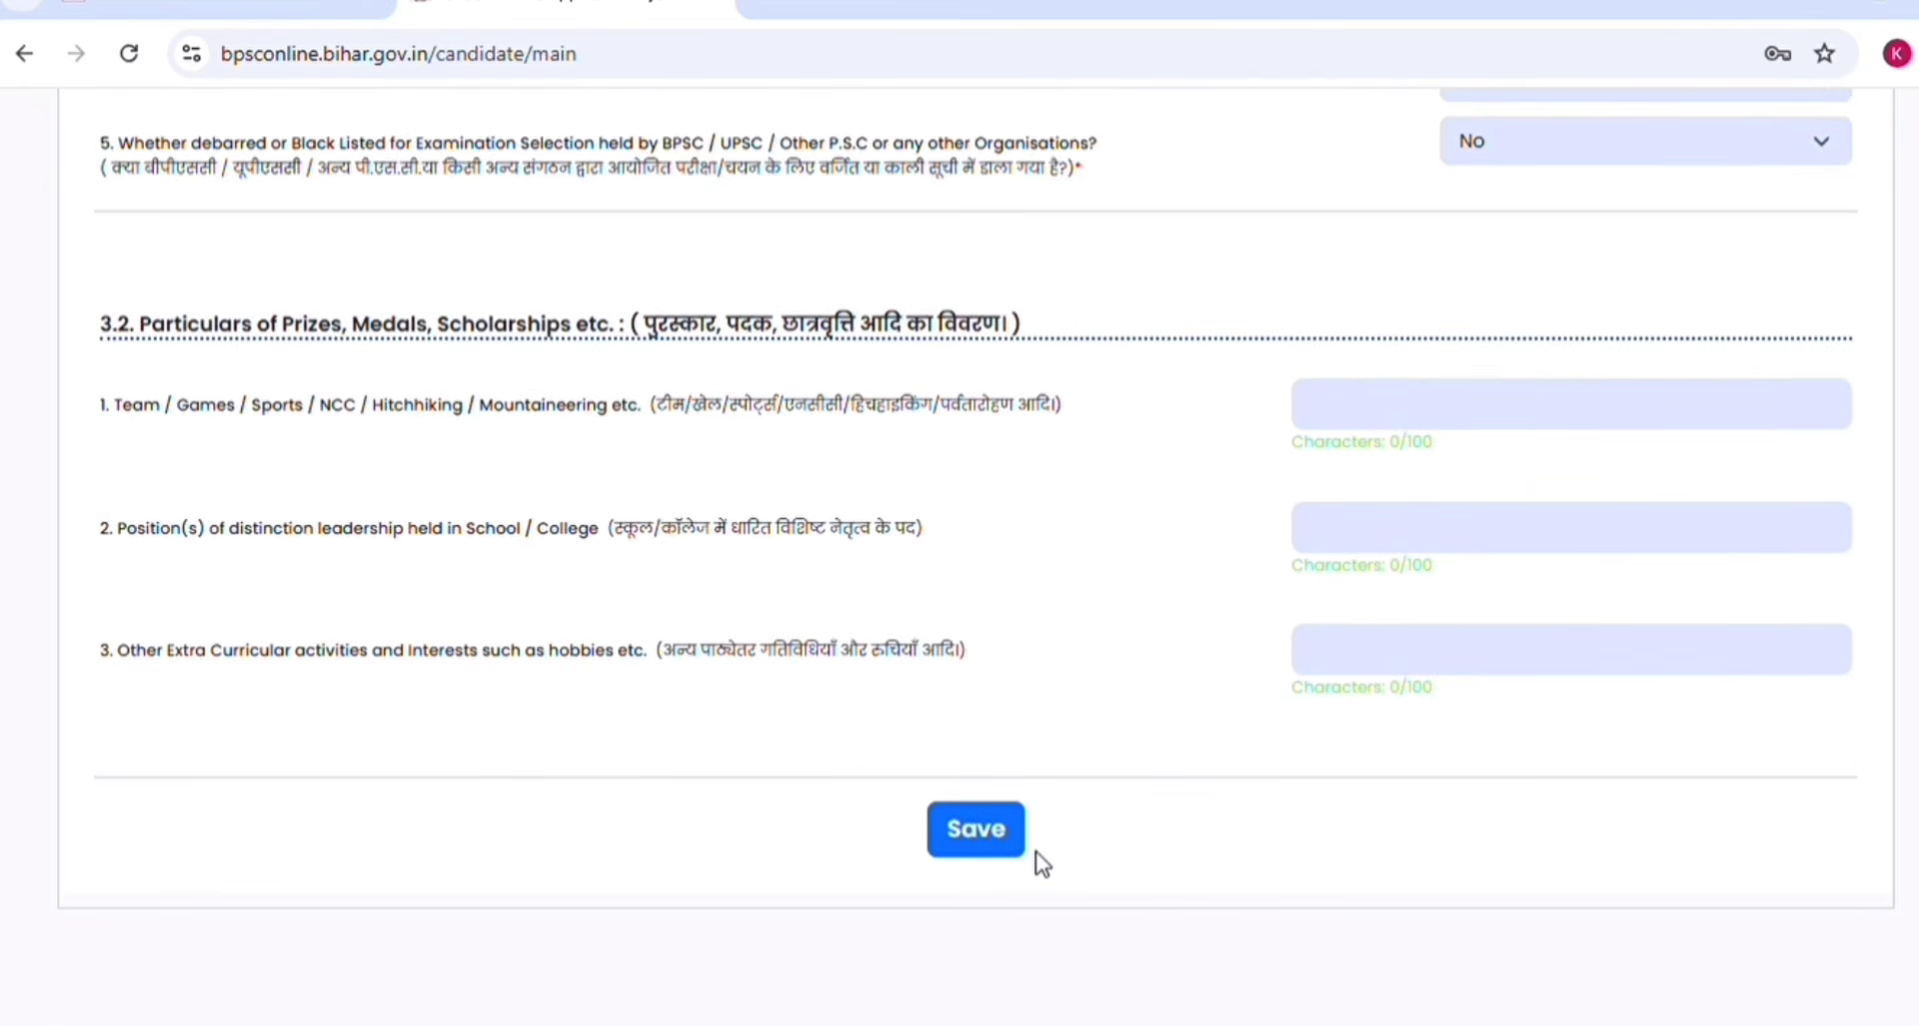
{"action": "left_click", "coordinate": [993, 845]}
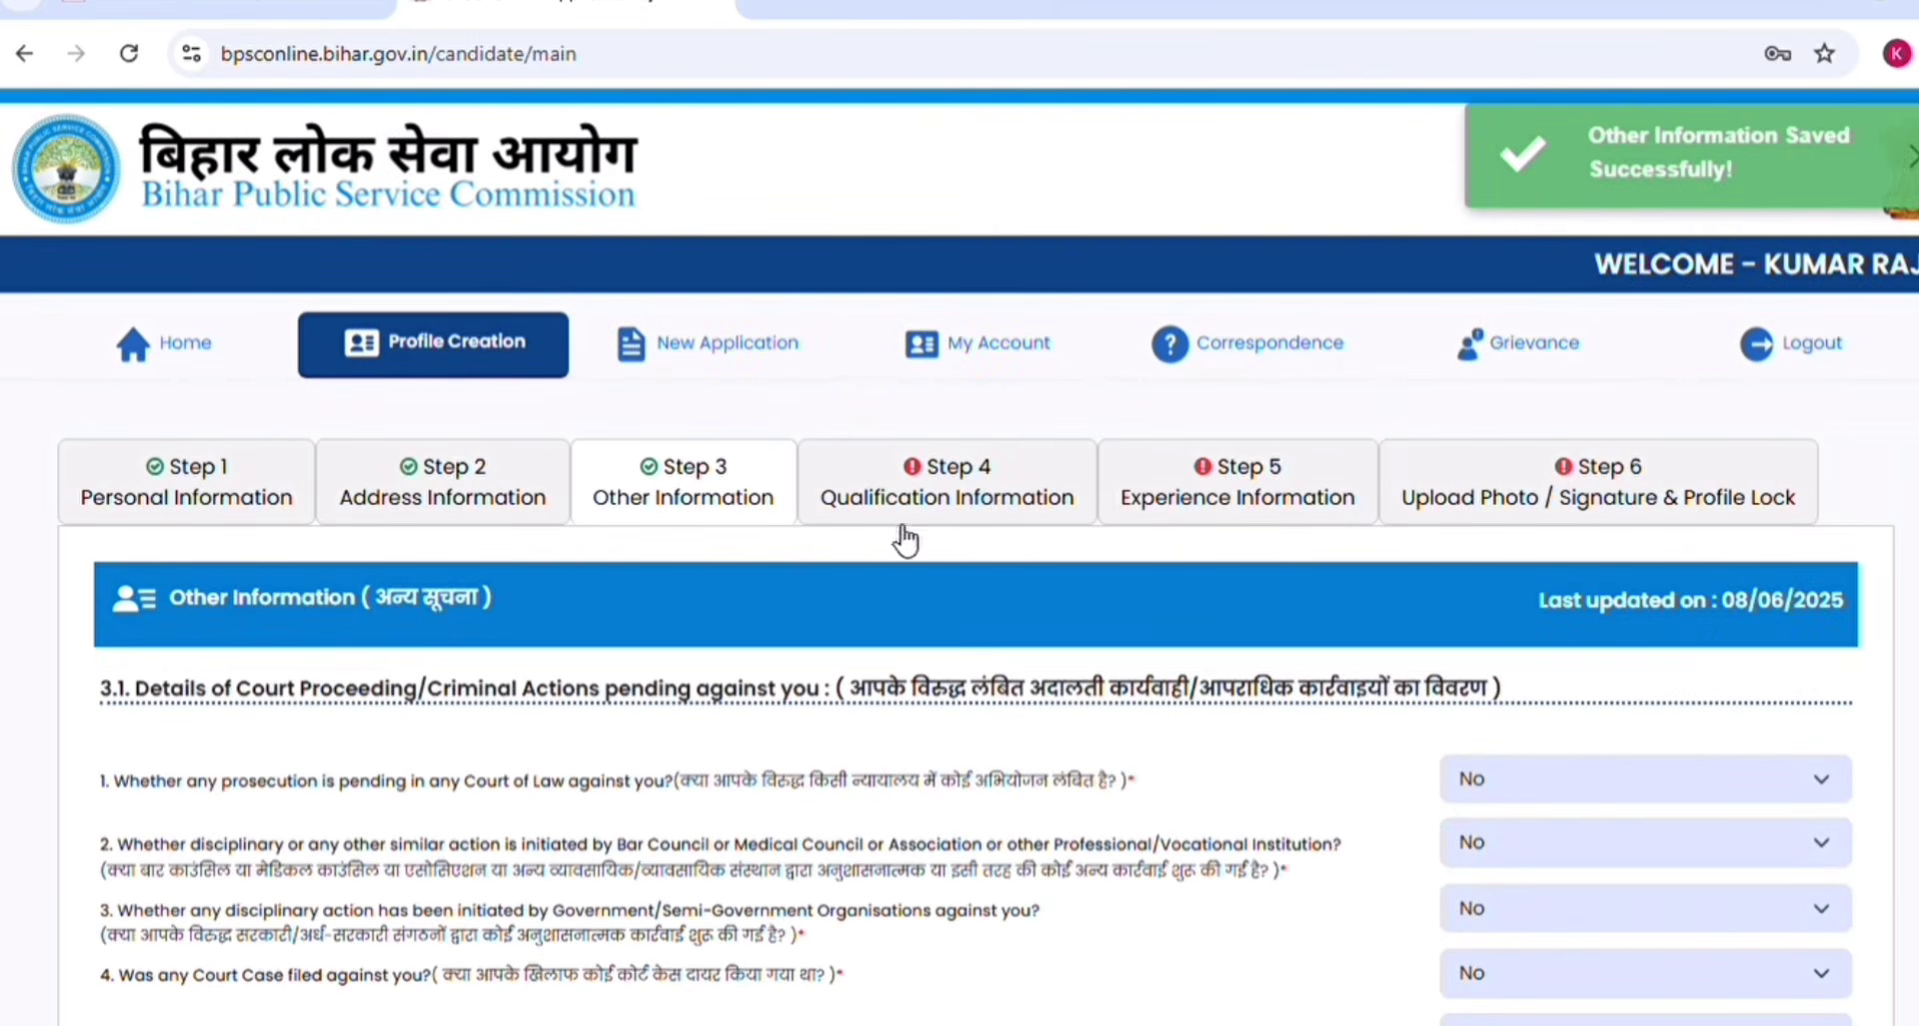
{"action": "left_click", "coordinate": [943, 505]}
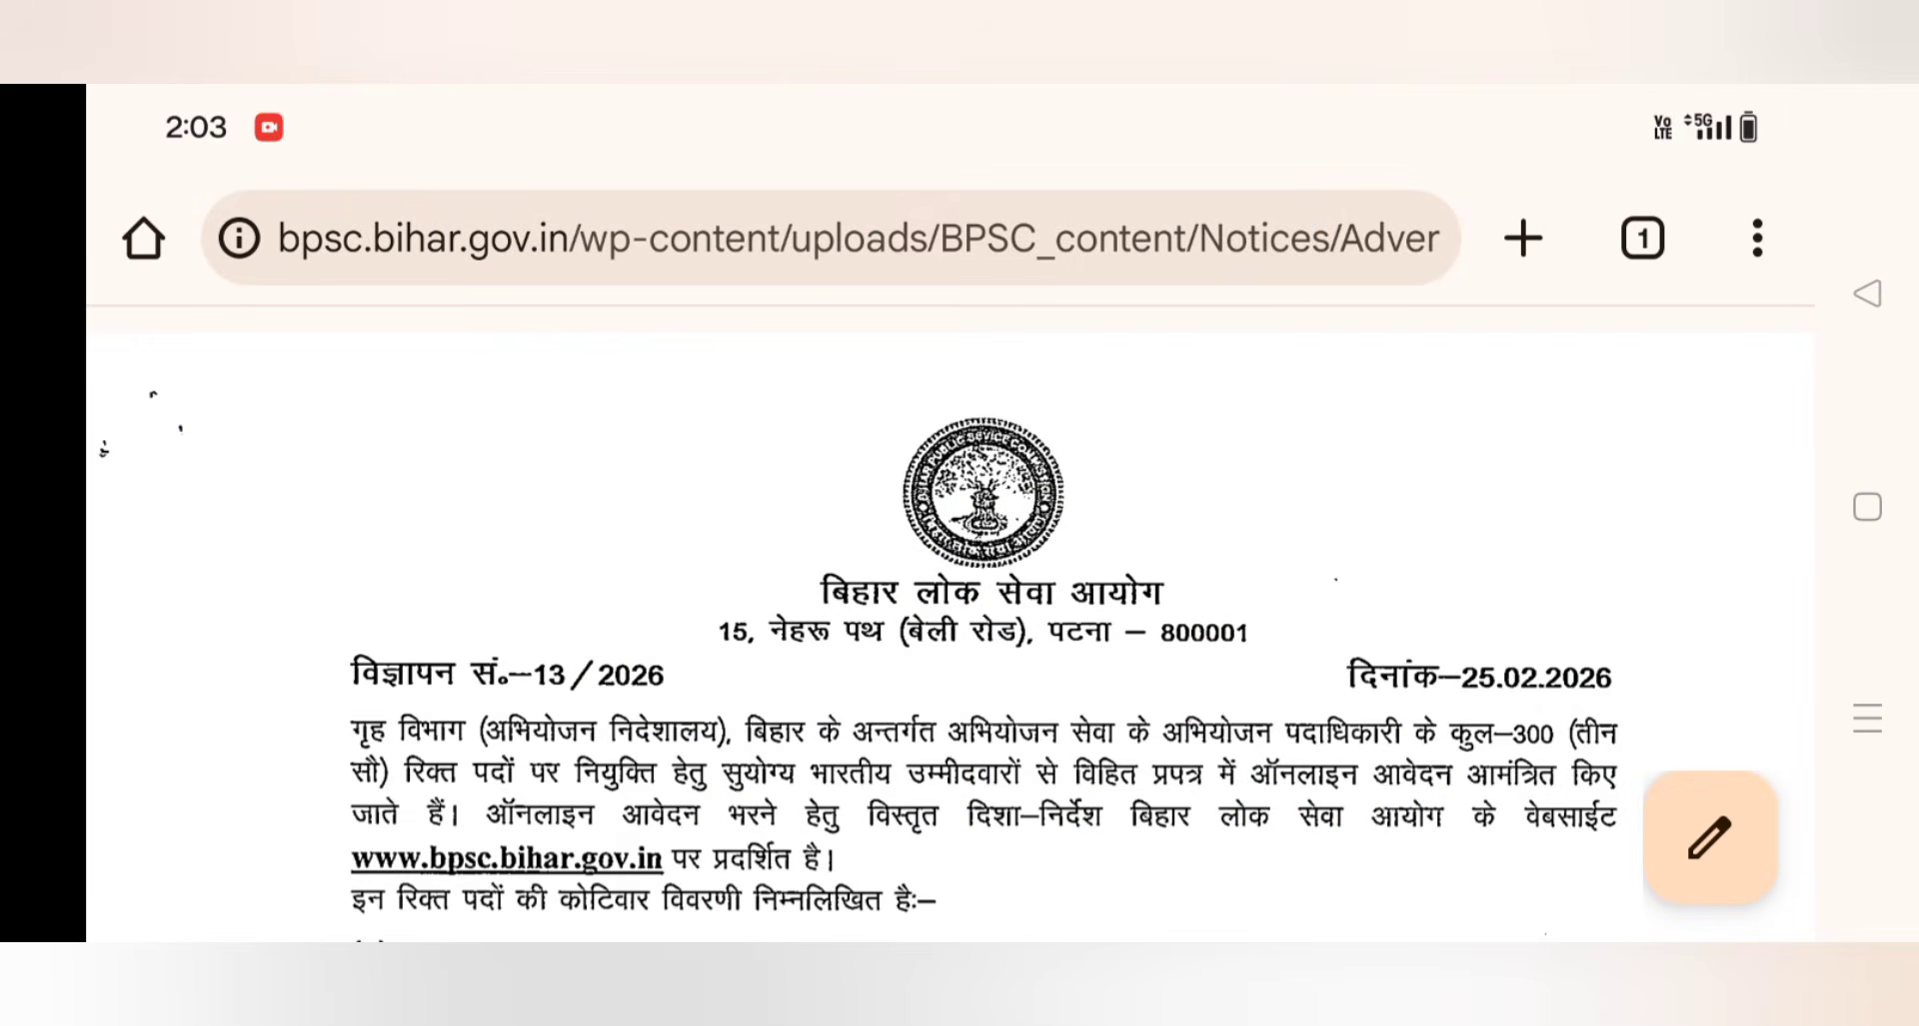
{"action": "scroll", "coordinate": [1470, 608], "scroll_direction": "down", "scroll_amount": 10}
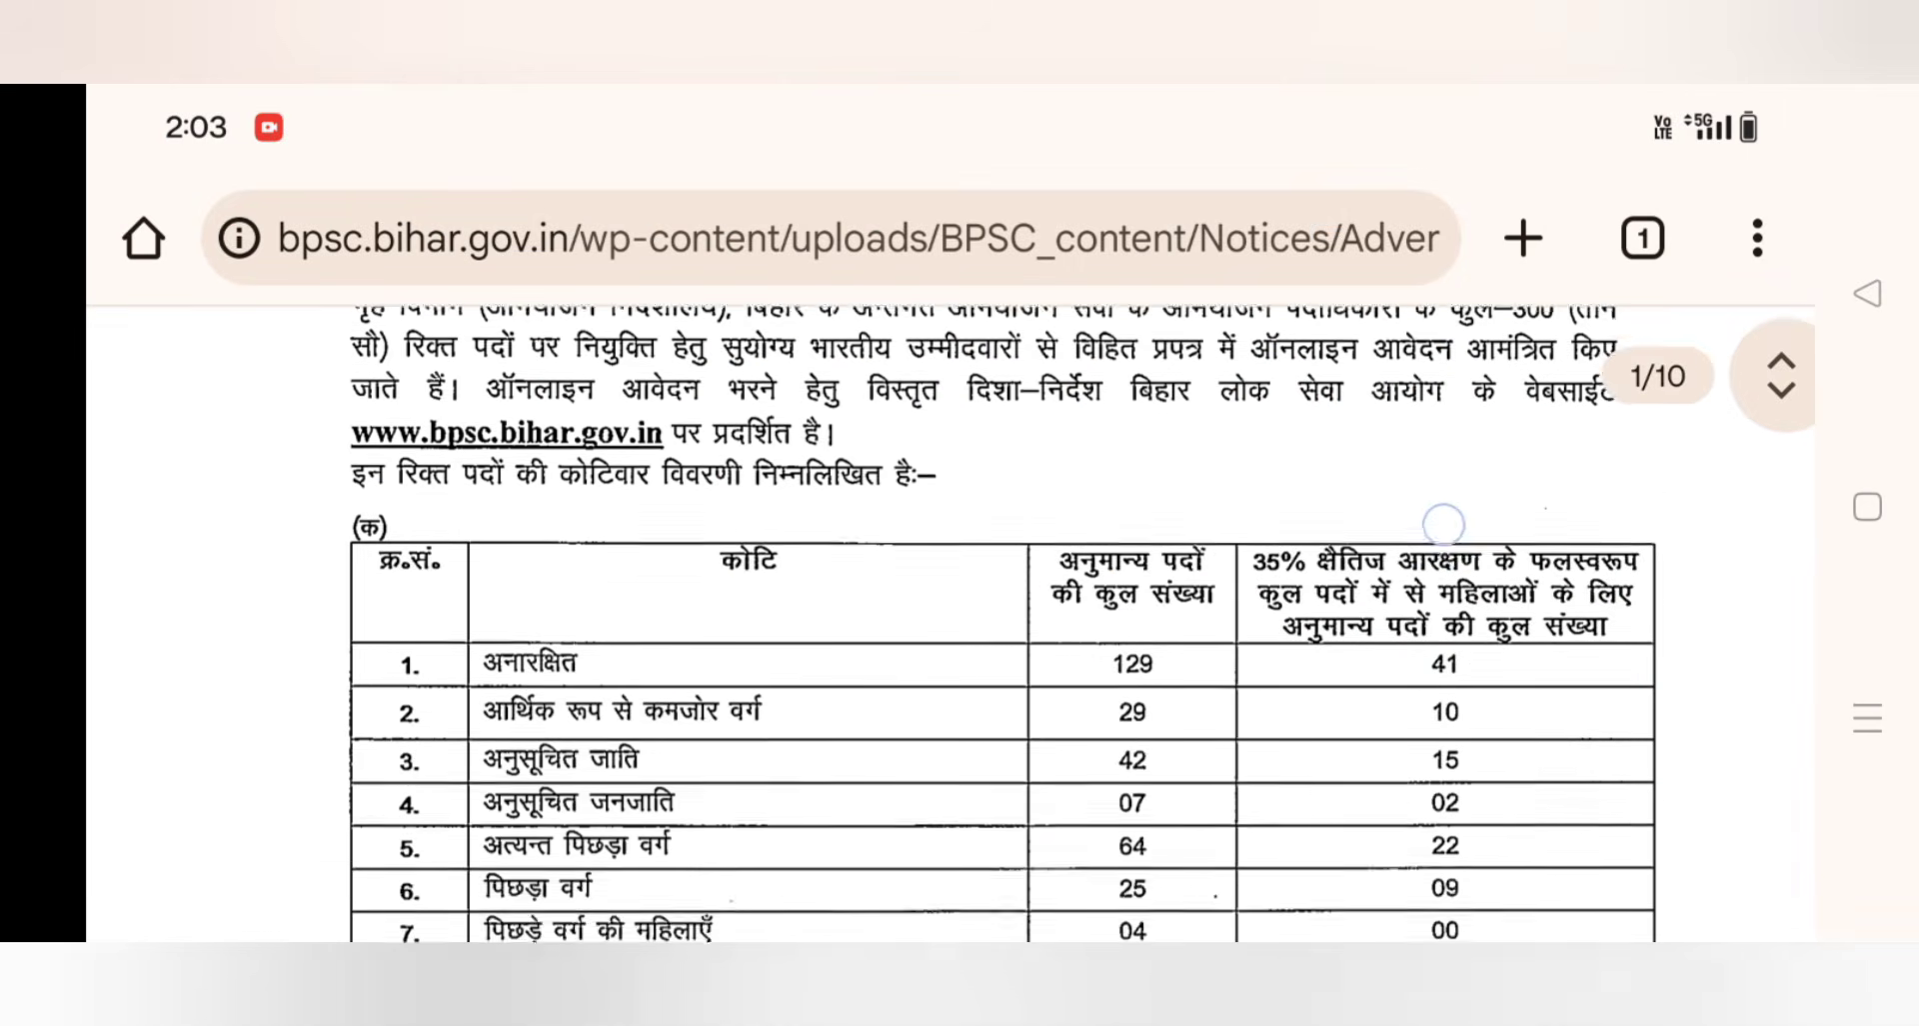
{"action": "scroll", "coordinate": [1442, 578], "scroll_direction": "down", "scroll_amount": 5}
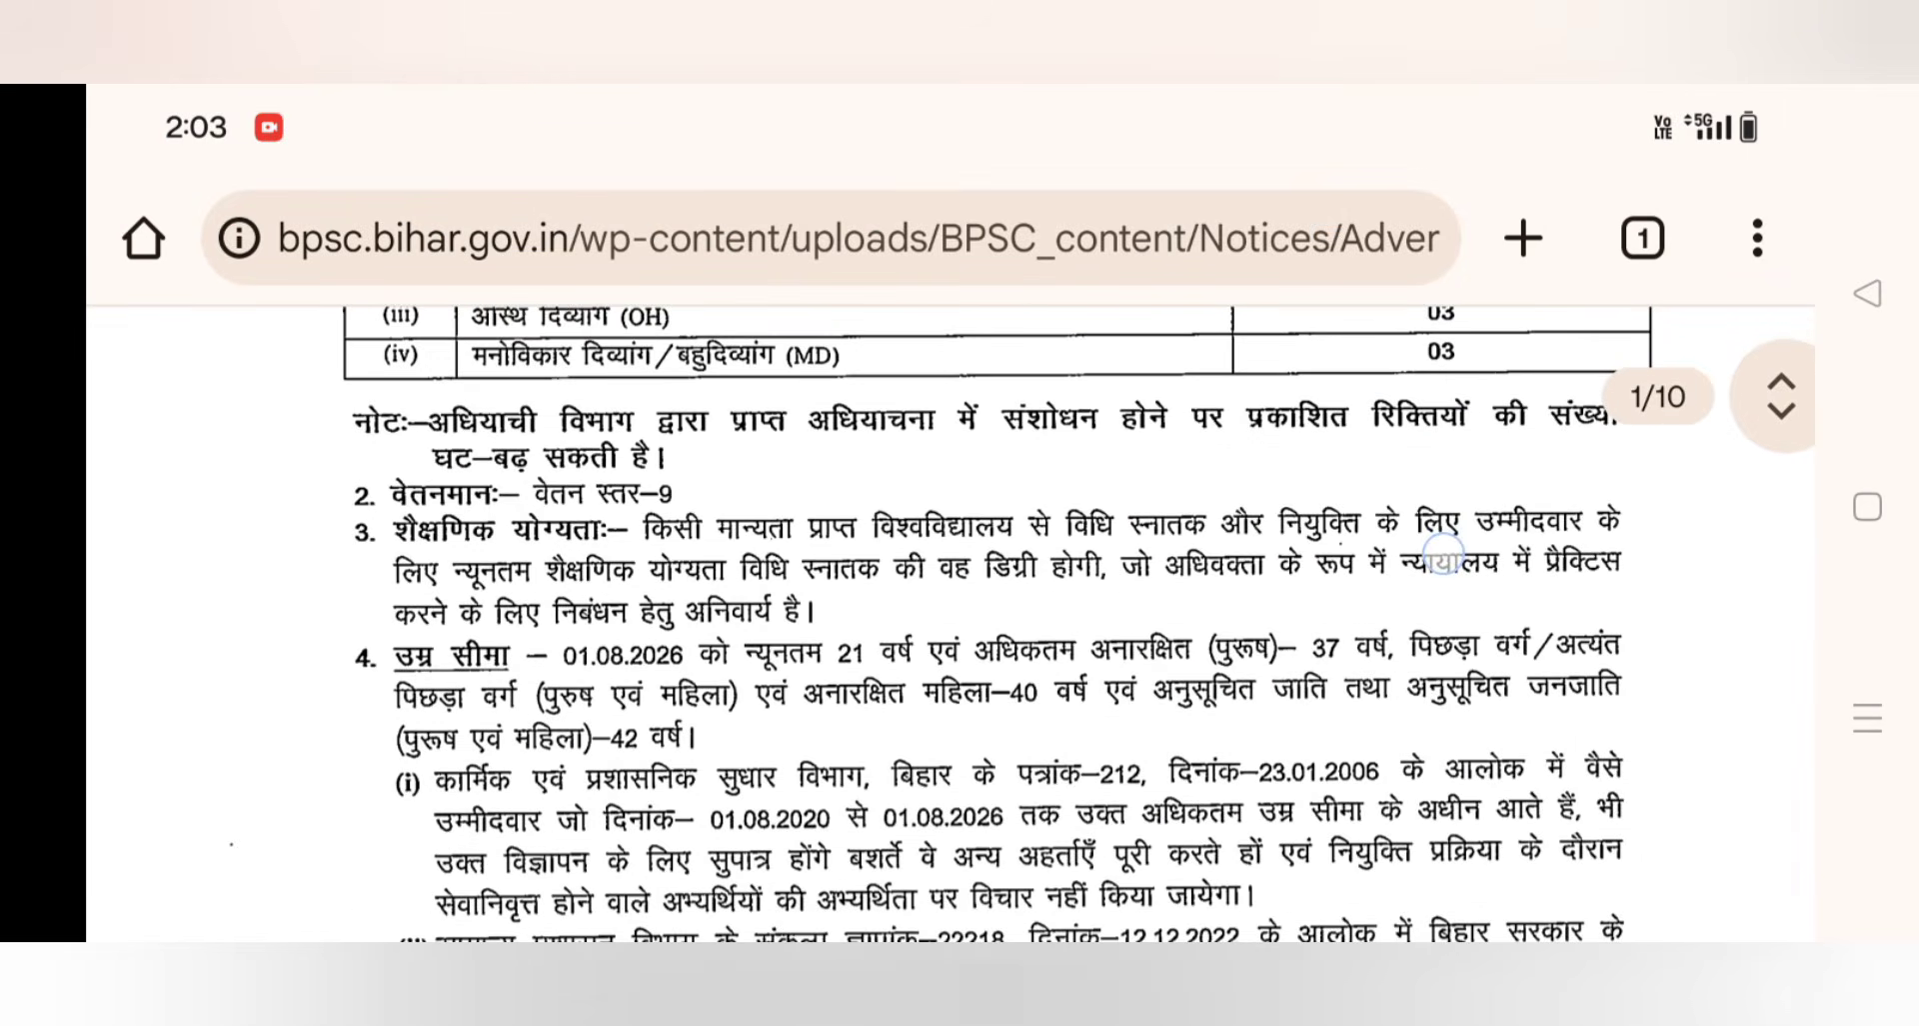
{"action": "left_click_drag", "start_coordinate": [1429, 487], "coordinate": [1412, 483]}
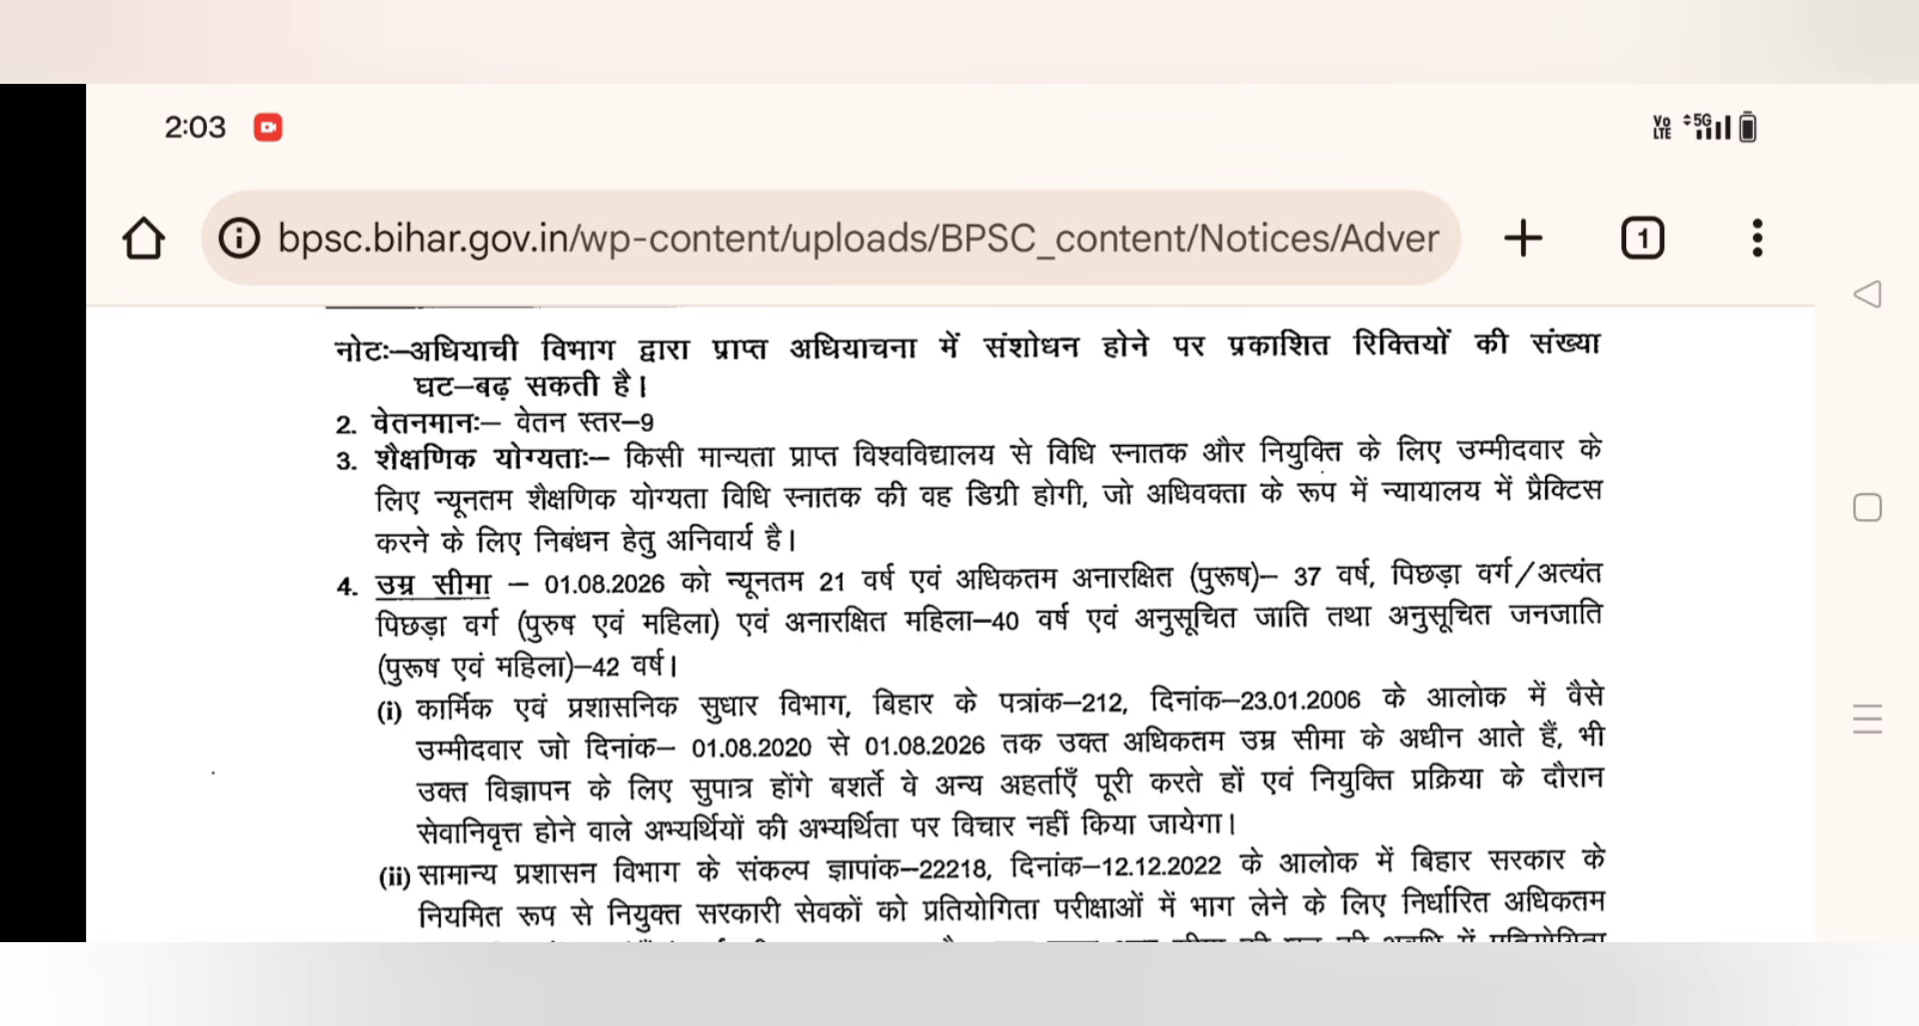
{"action": "scroll", "coordinate": [1196, 544], "scroll_direction": "down", "scroll_amount": 10}
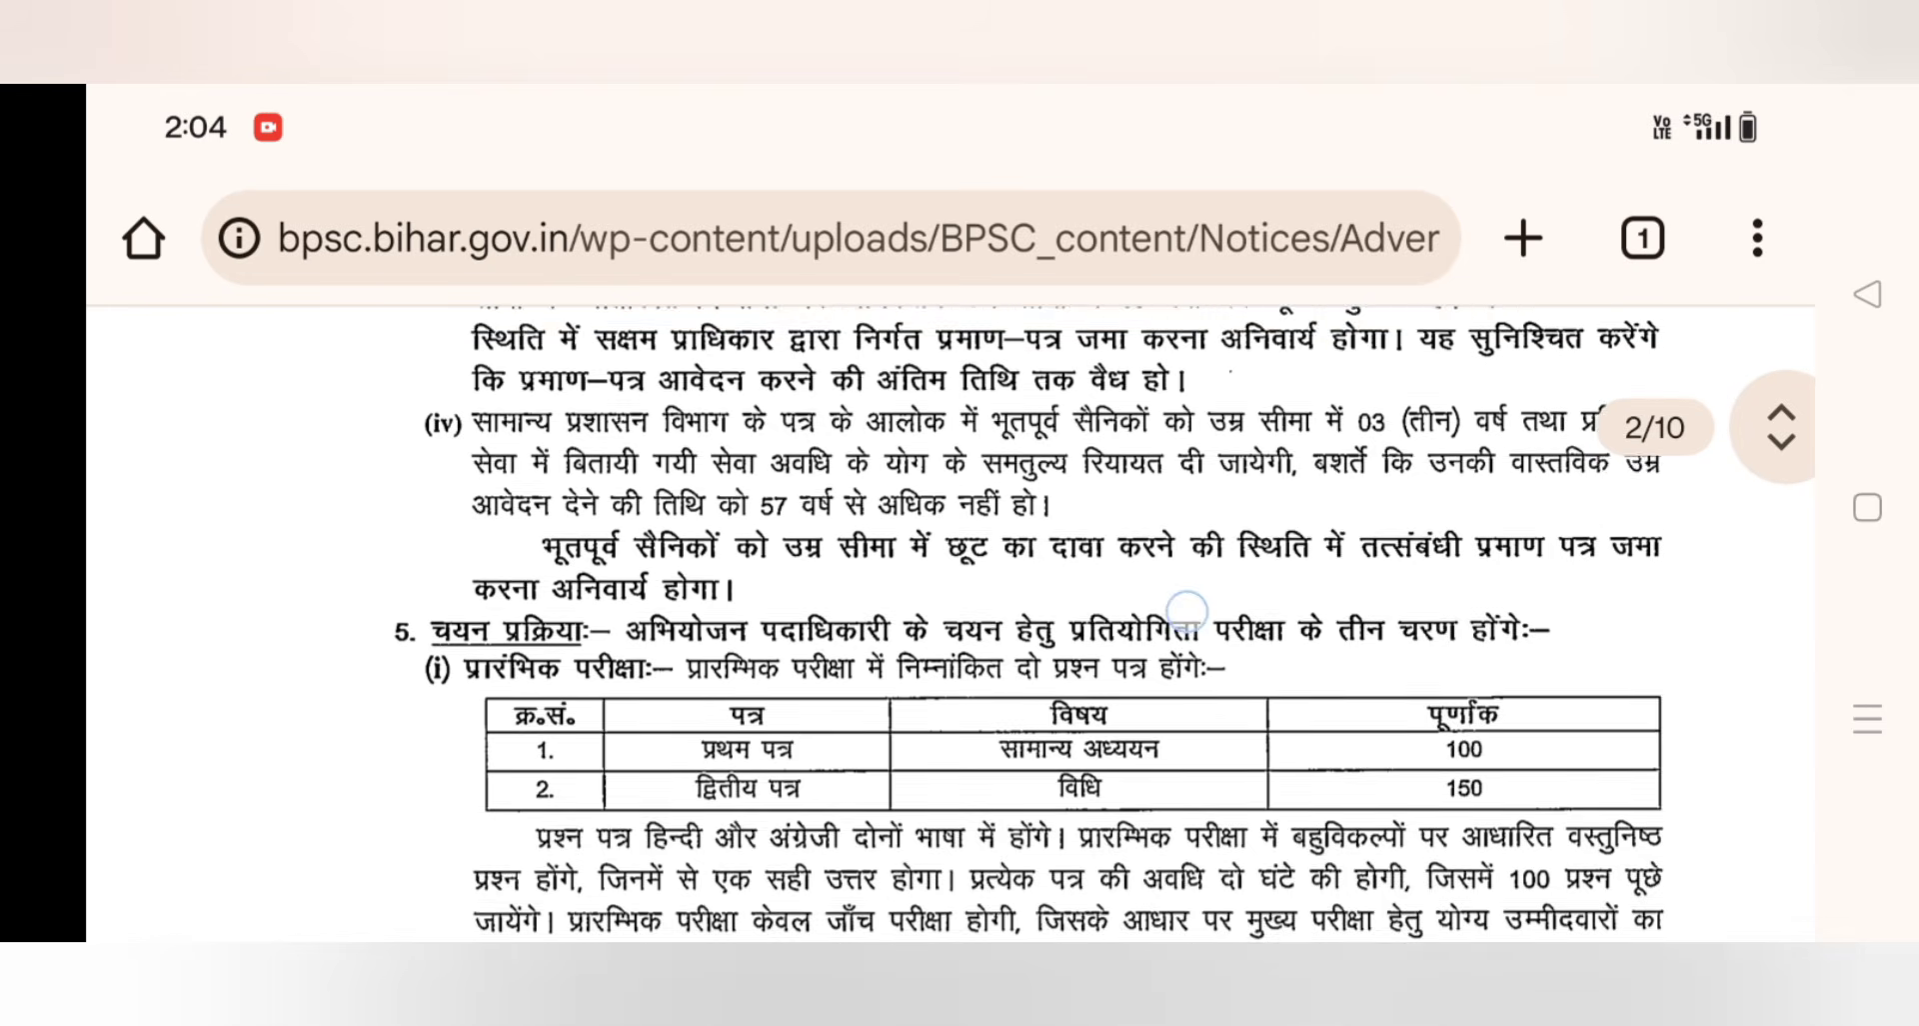
{"action": "scroll", "coordinate": [1197, 544], "scroll_direction": "up", "scroll_amount": 4}
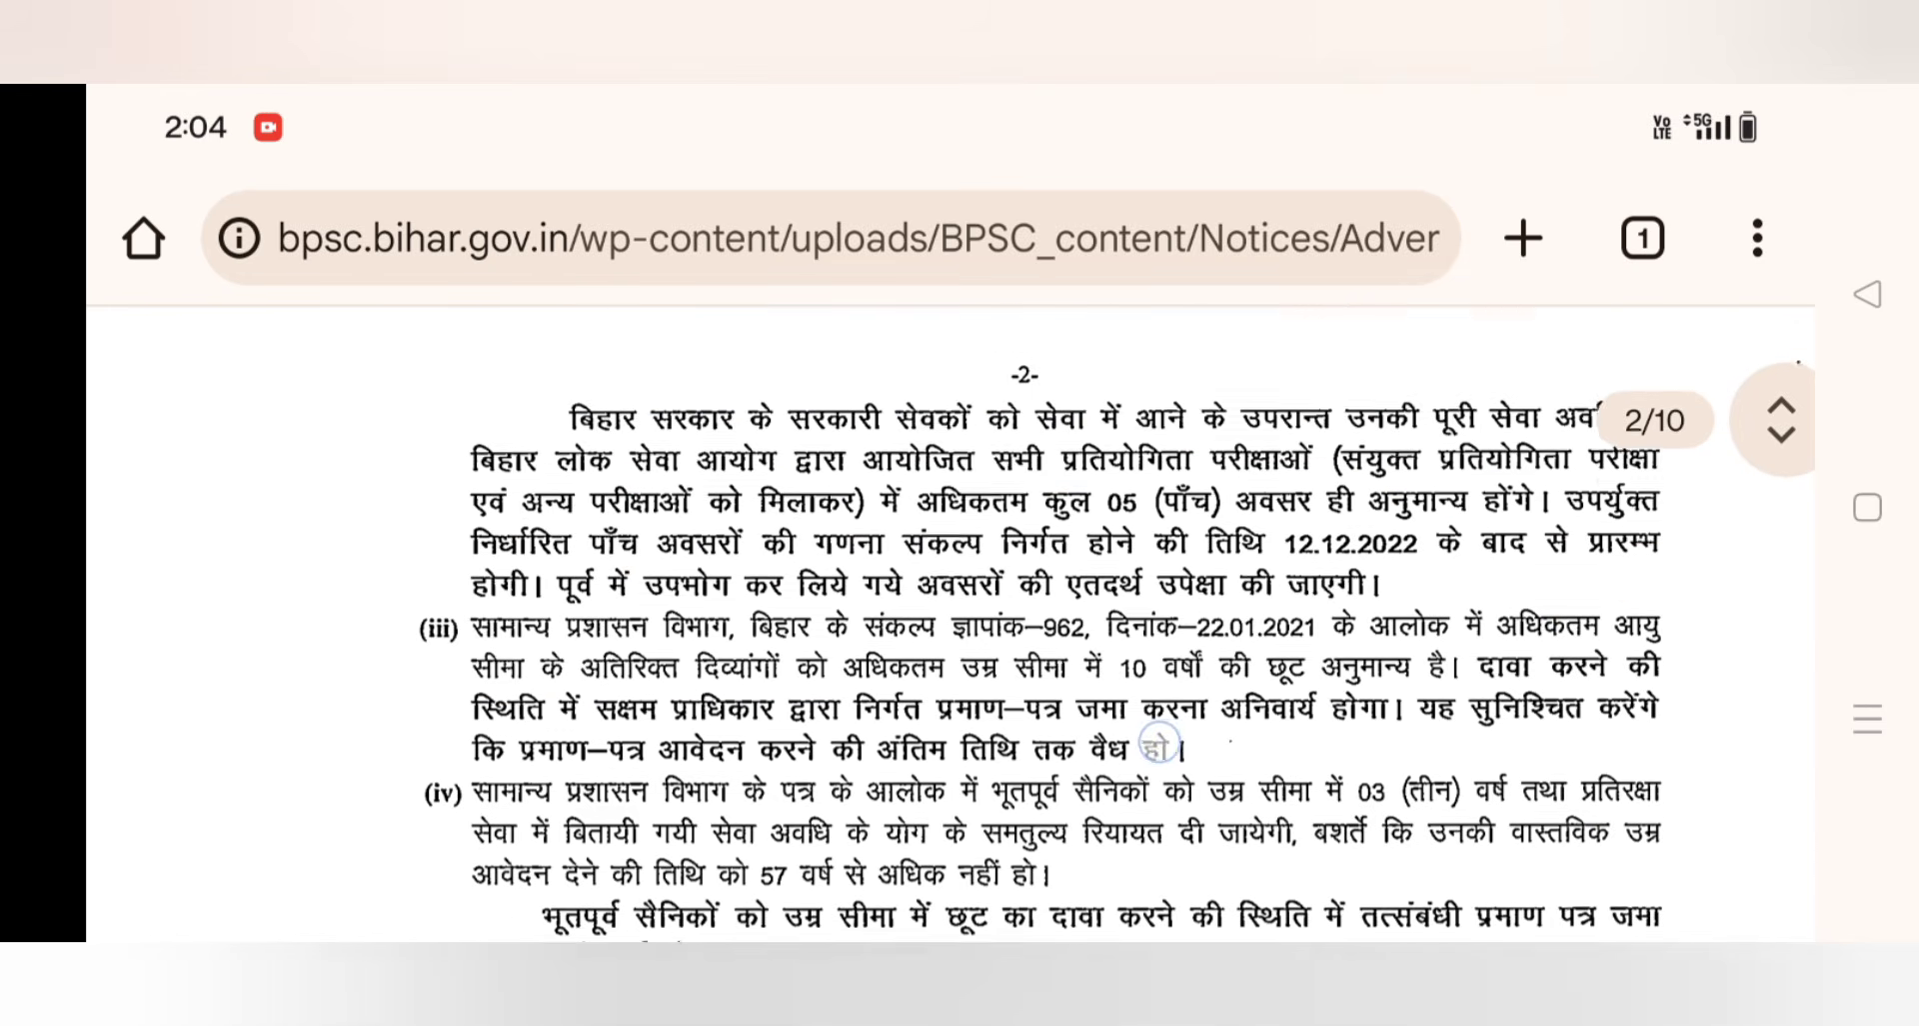
{"action": "scroll", "coordinate": [1158, 744], "scroll_direction": "down", "scroll_amount": 5}
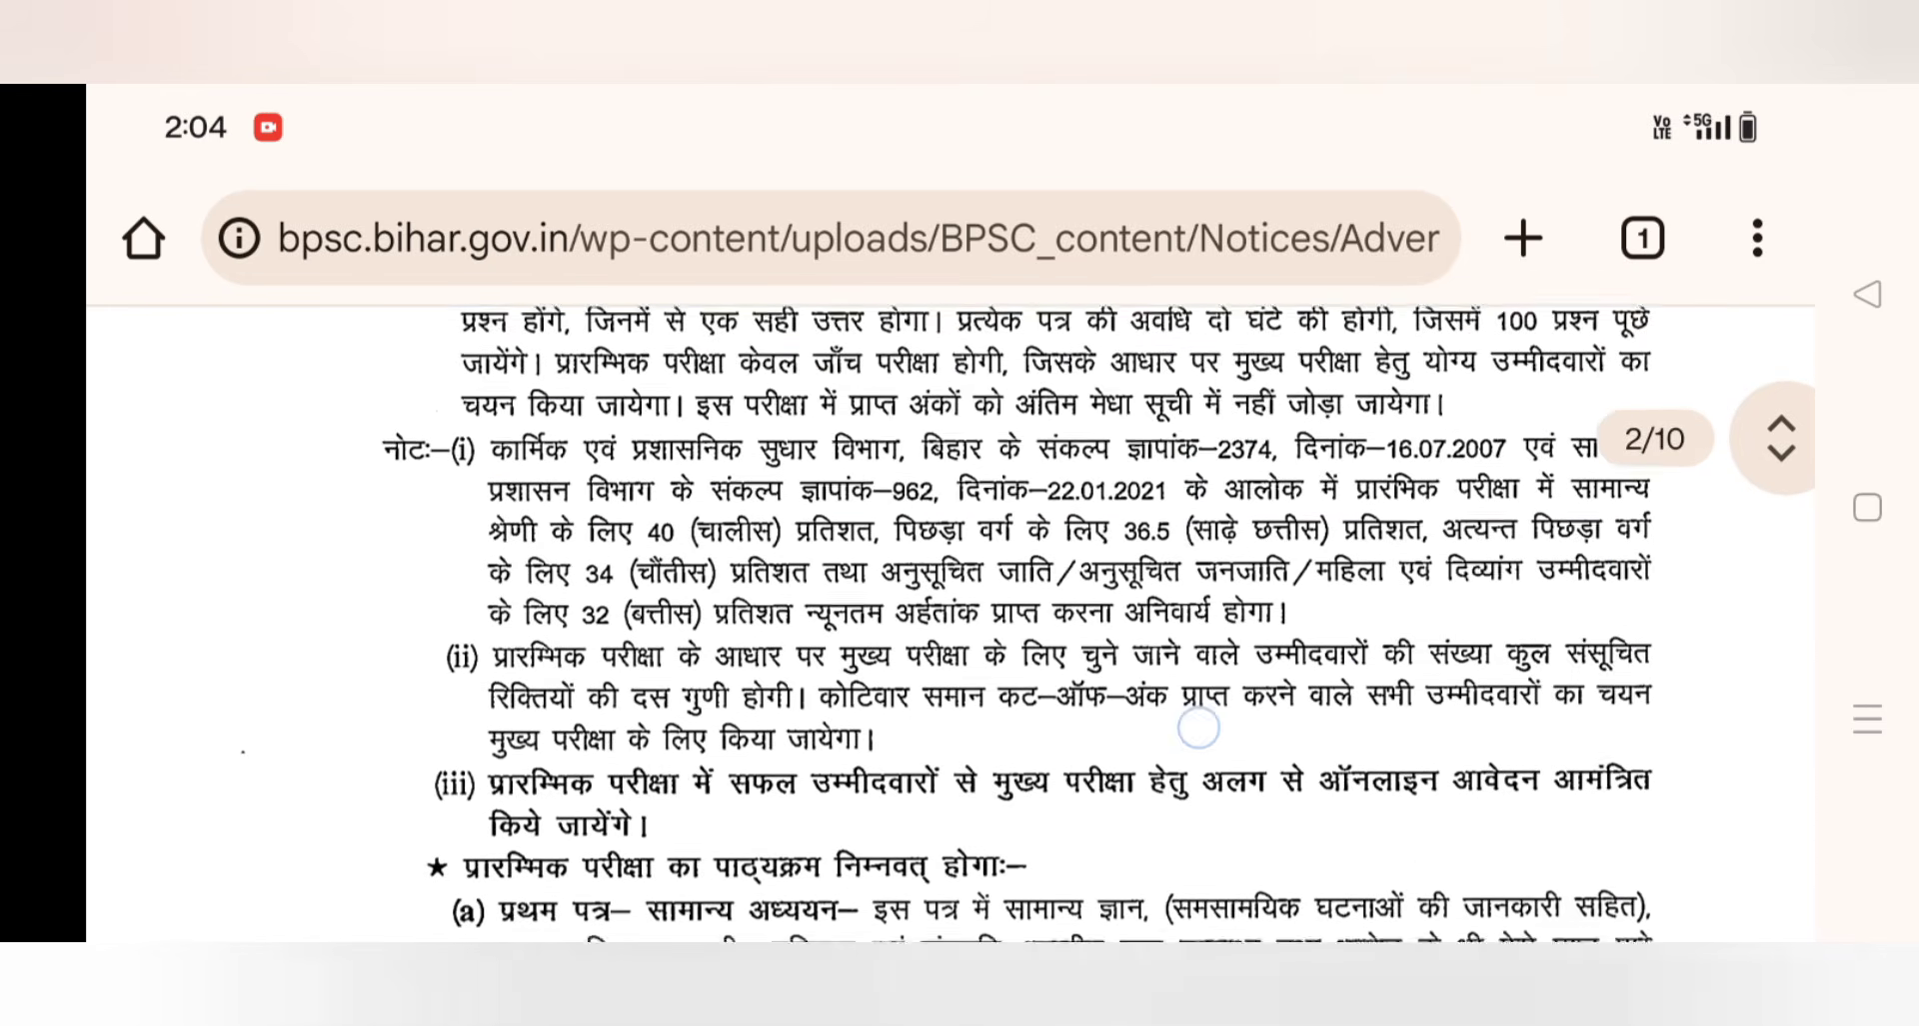
{"action": "scroll", "coordinate": [1198, 728], "scroll_direction": "down", "scroll_amount": 3}
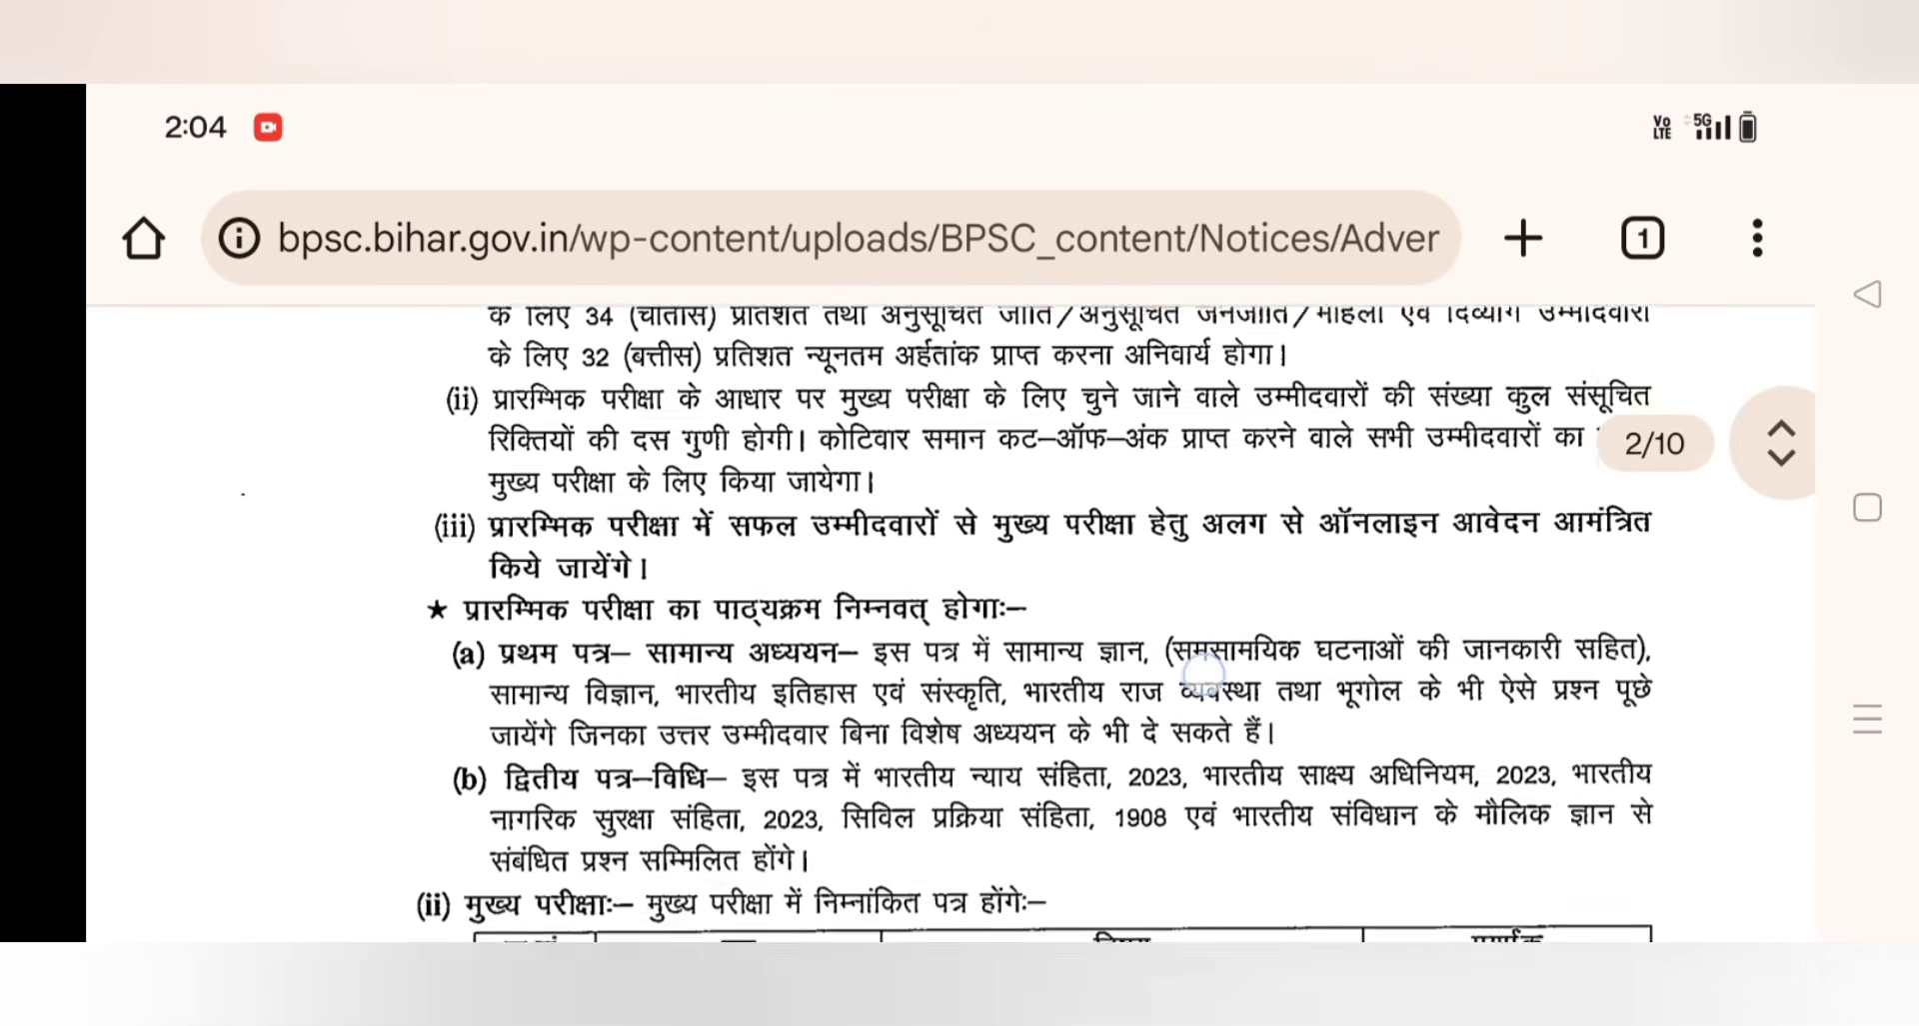
{"action": "scroll", "coordinate": [1179, 708], "scroll_direction": "up", "scroll_amount": 5}
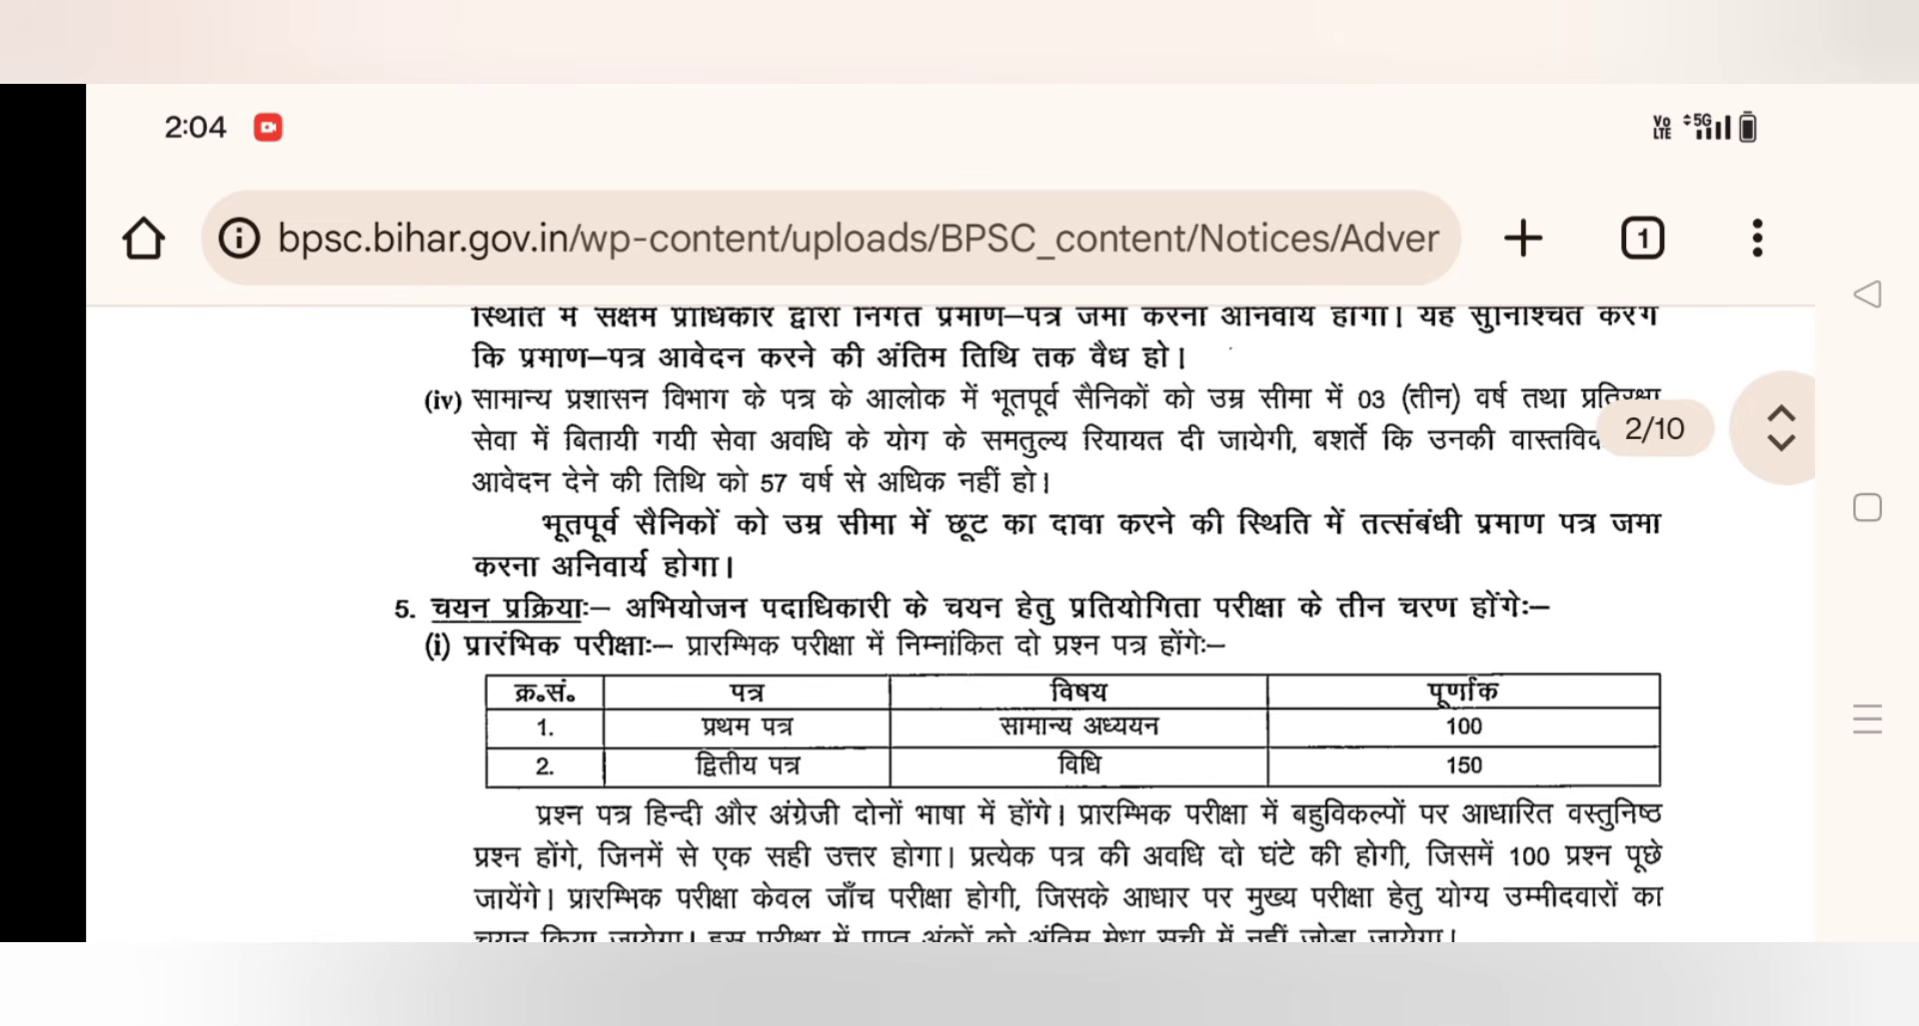
{"action": "scroll", "coordinate": [1193, 566], "scroll_direction": "up", "scroll_amount": 3}
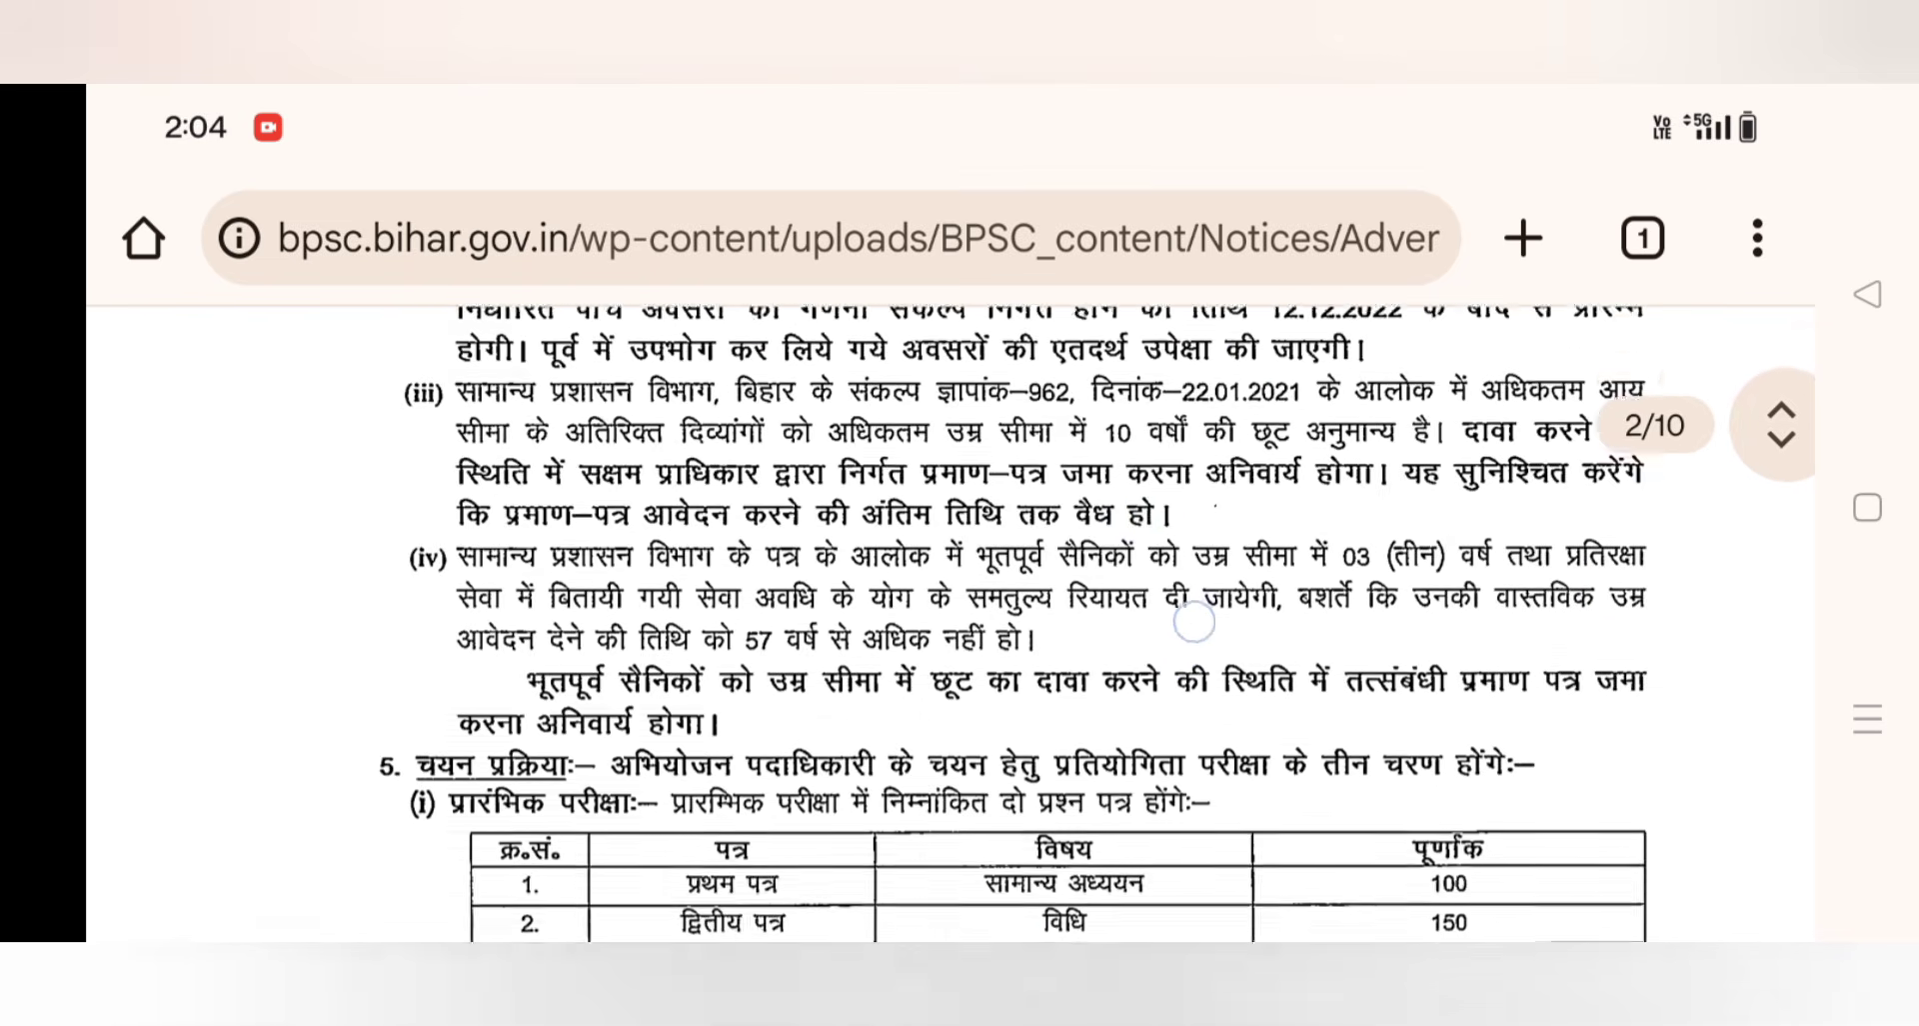
{"action": "scroll", "coordinate": [1194, 622], "scroll_direction": "down", "scroll_amount": 5}
{"action": "scroll", "coordinate": [1200, 704], "scroll_direction": "down", "scroll_amount": 3}
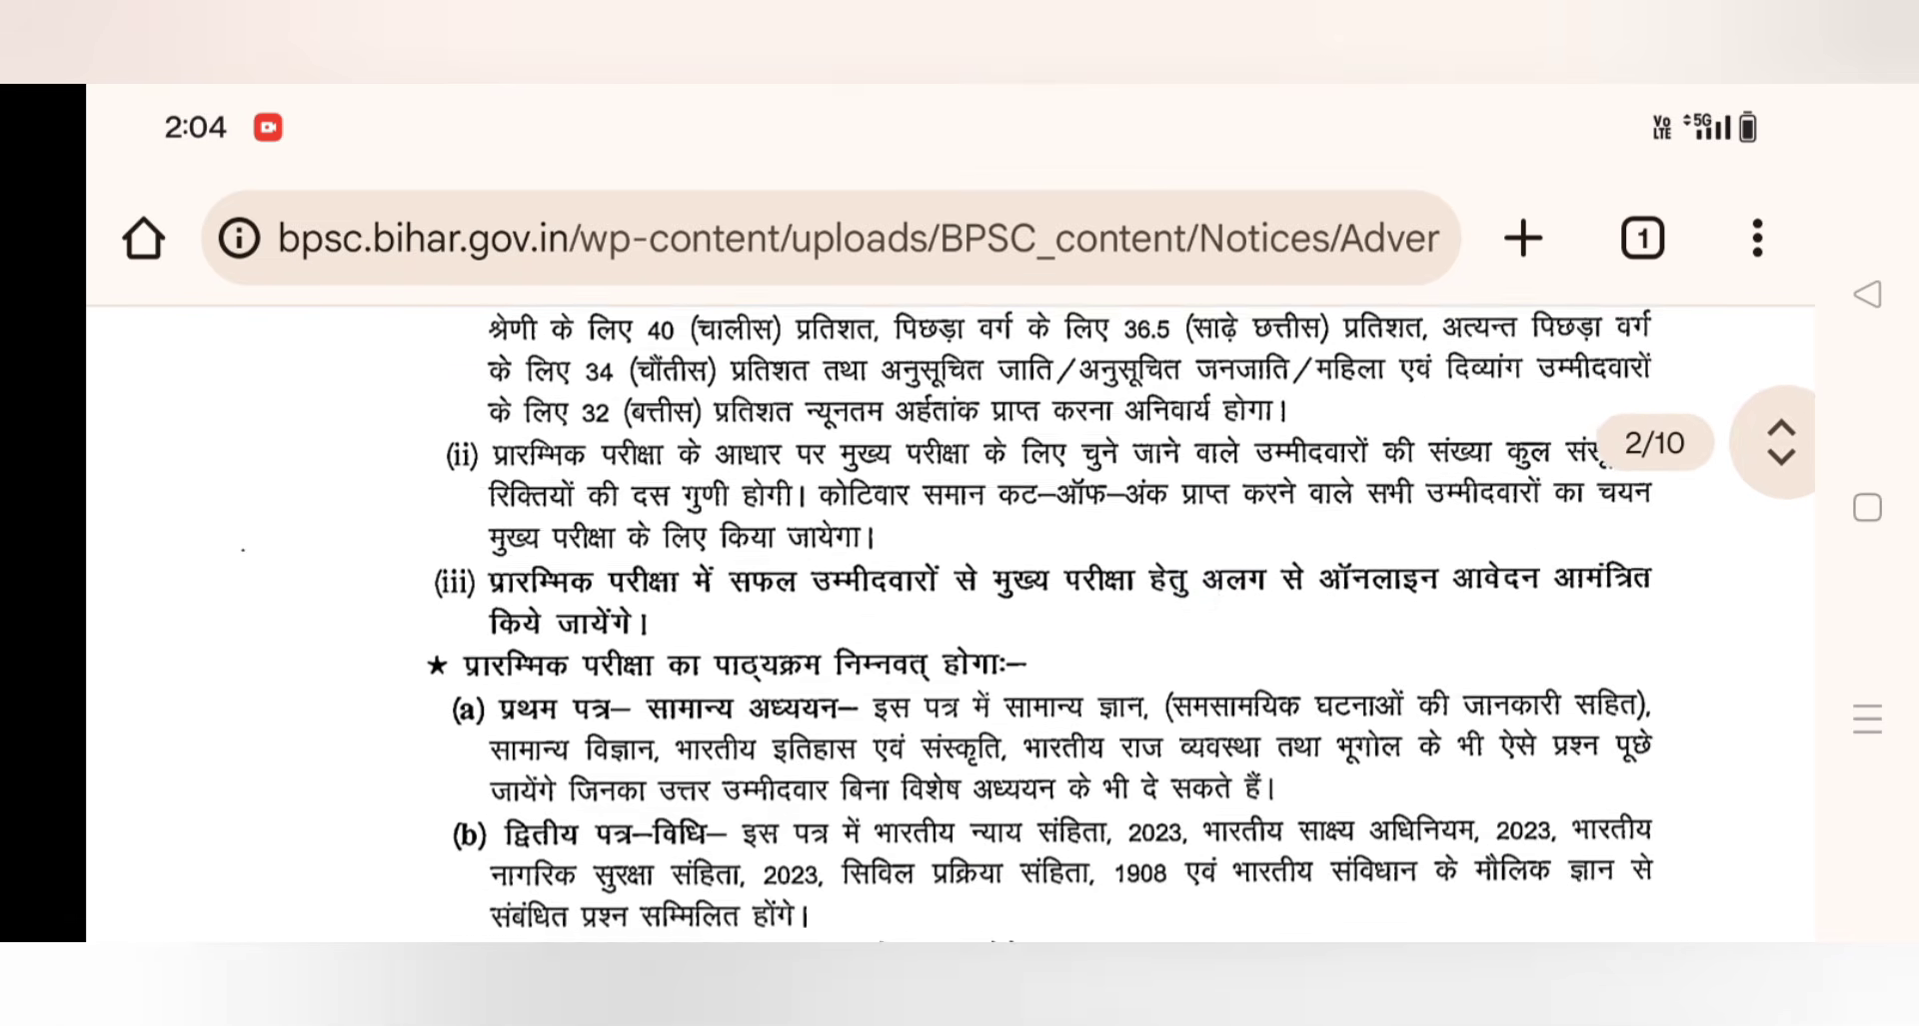
{"action": "scroll", "coordinate": [1180, 699], "scroll_direction": "down", "scroll_amount": 1}
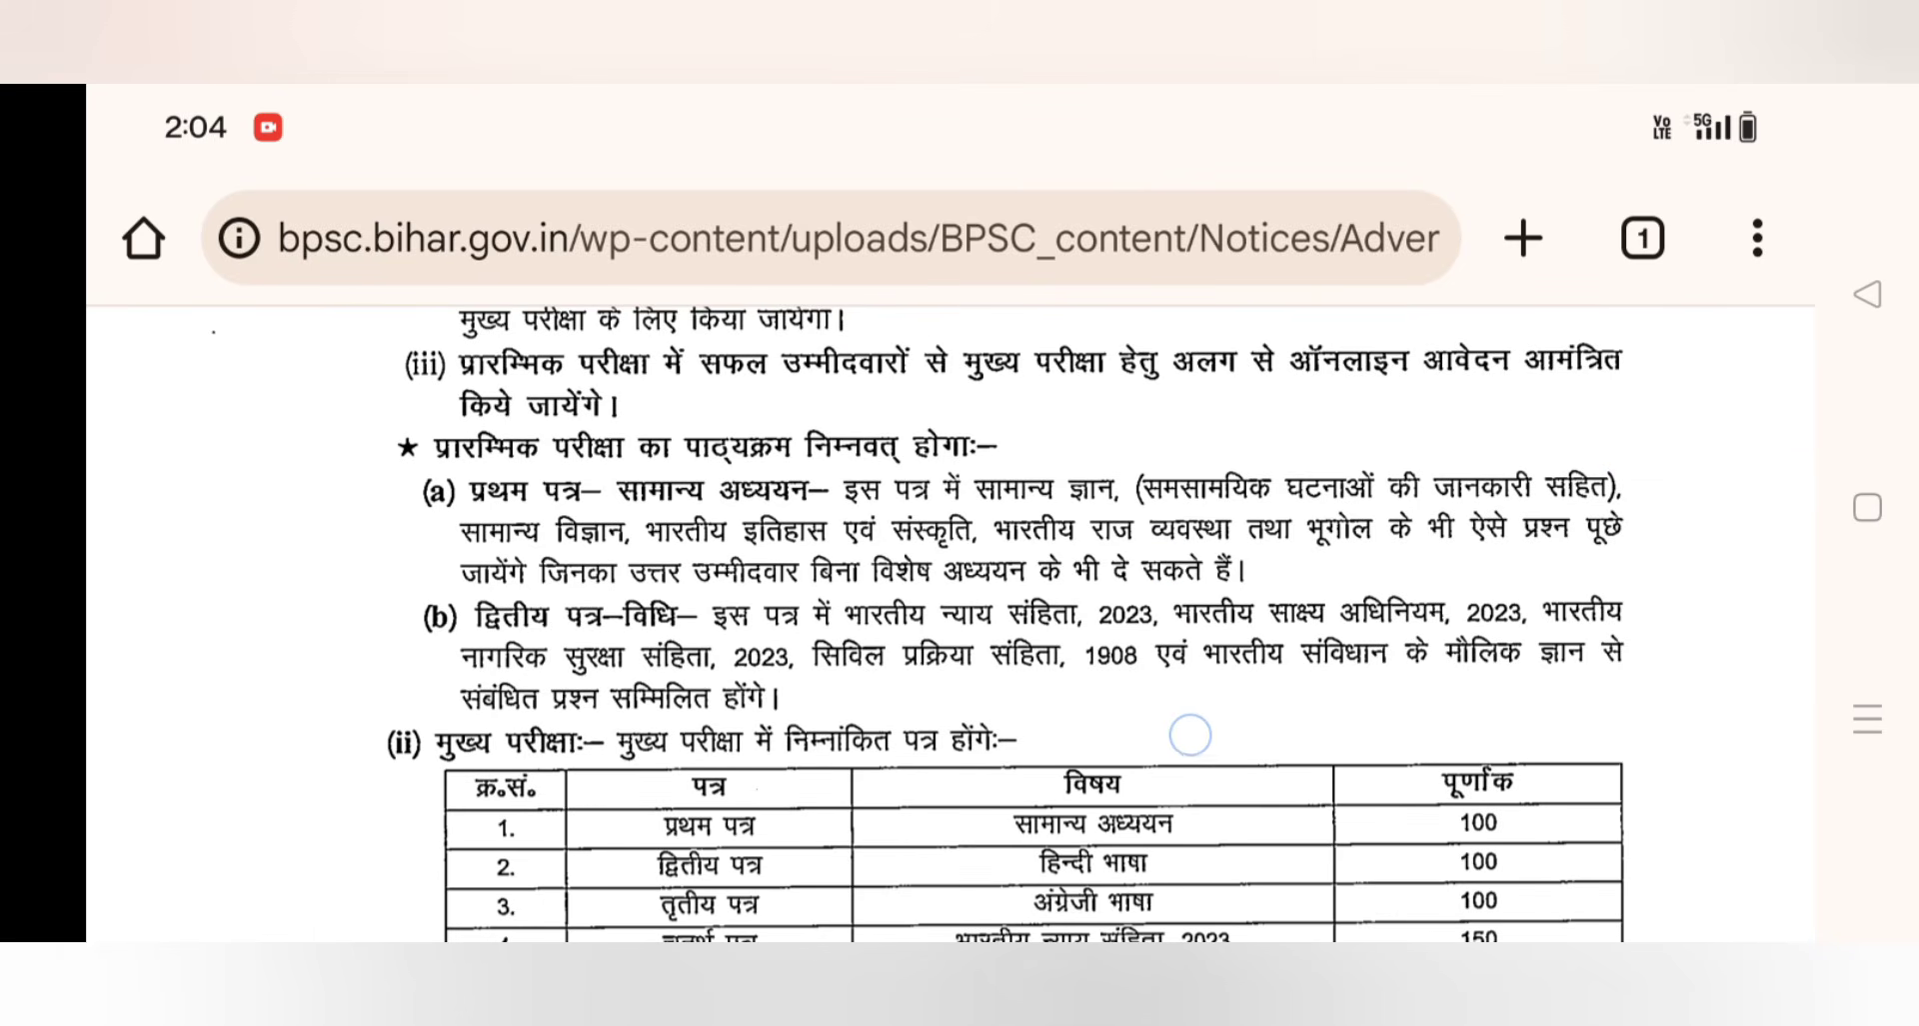
{"action": "scroll", "coordinate": [1189, 734], "scroll_direction": "down", "scroll_amount": 2}
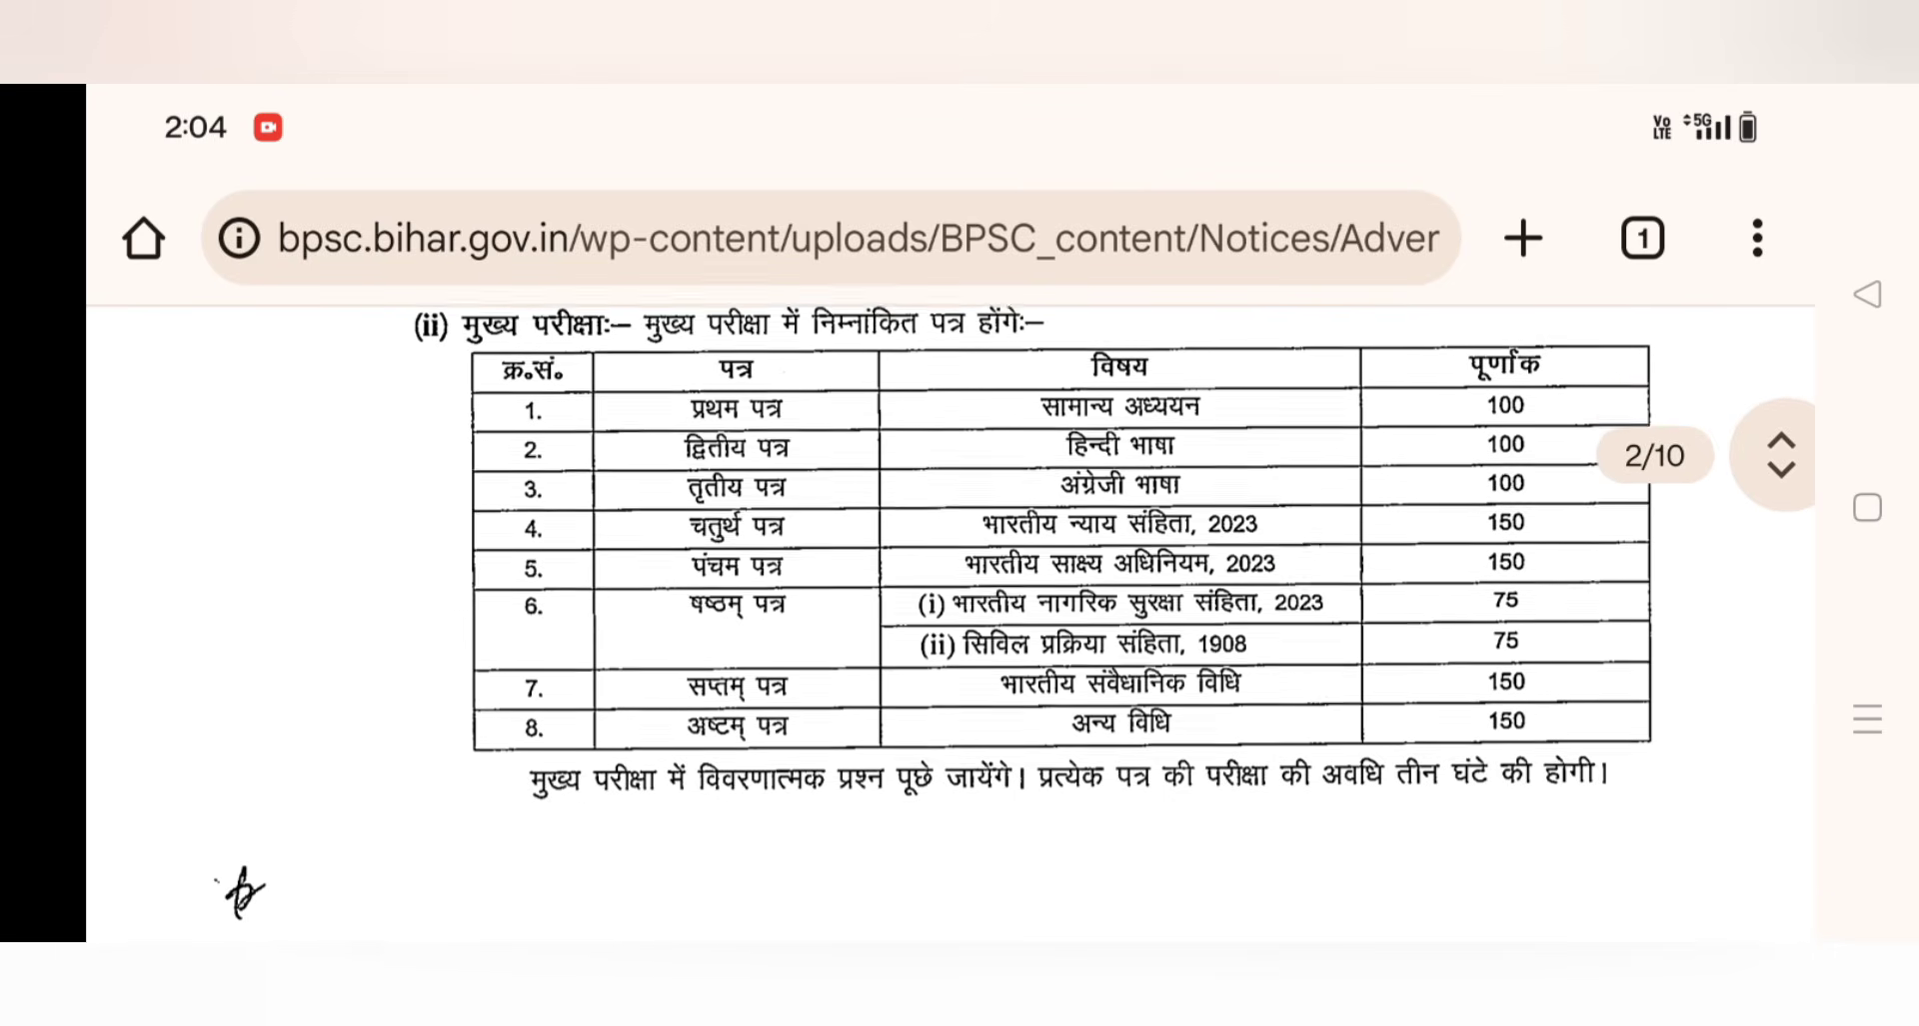
{"action": "scroll", "coordinate": [1255, 604], "scroll_direction": "down", "scroll_amount": 5}
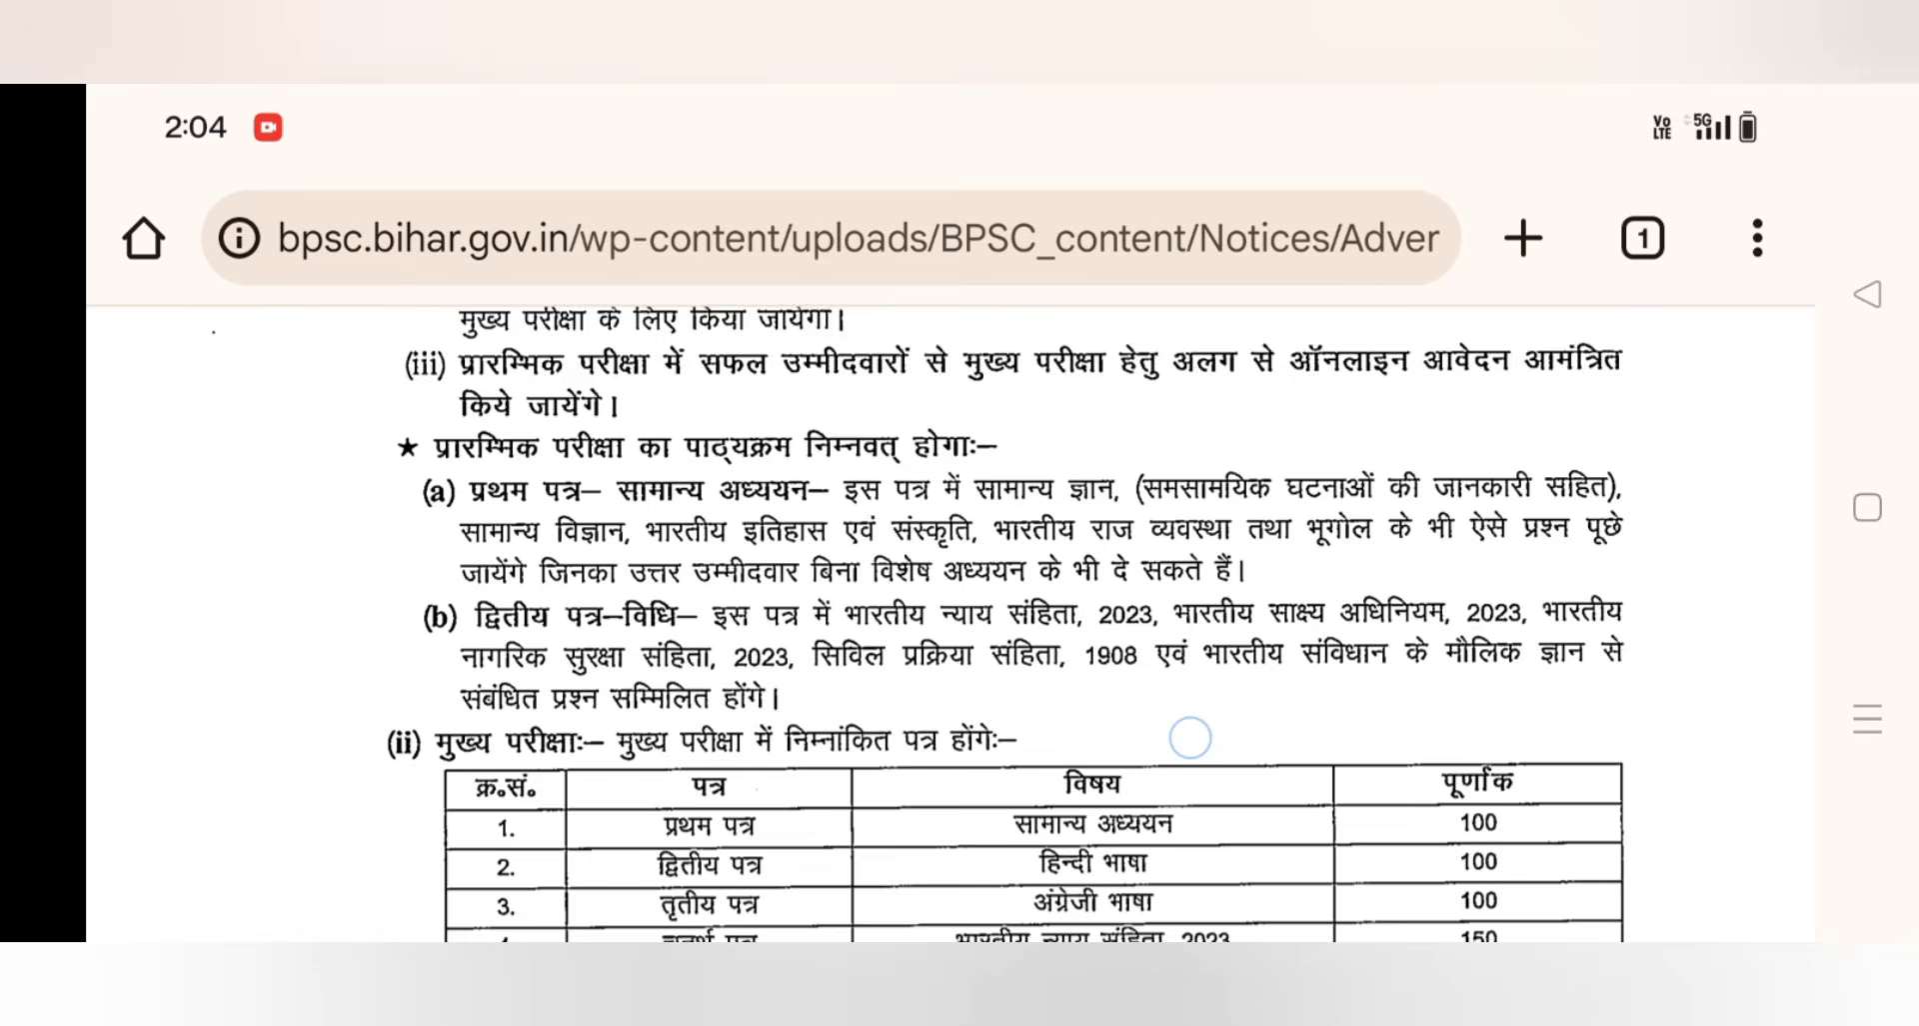
{"action": "scroll", "coordinate": [1190, 737], "scroll_direction": "down", "scroll_amount": 2}
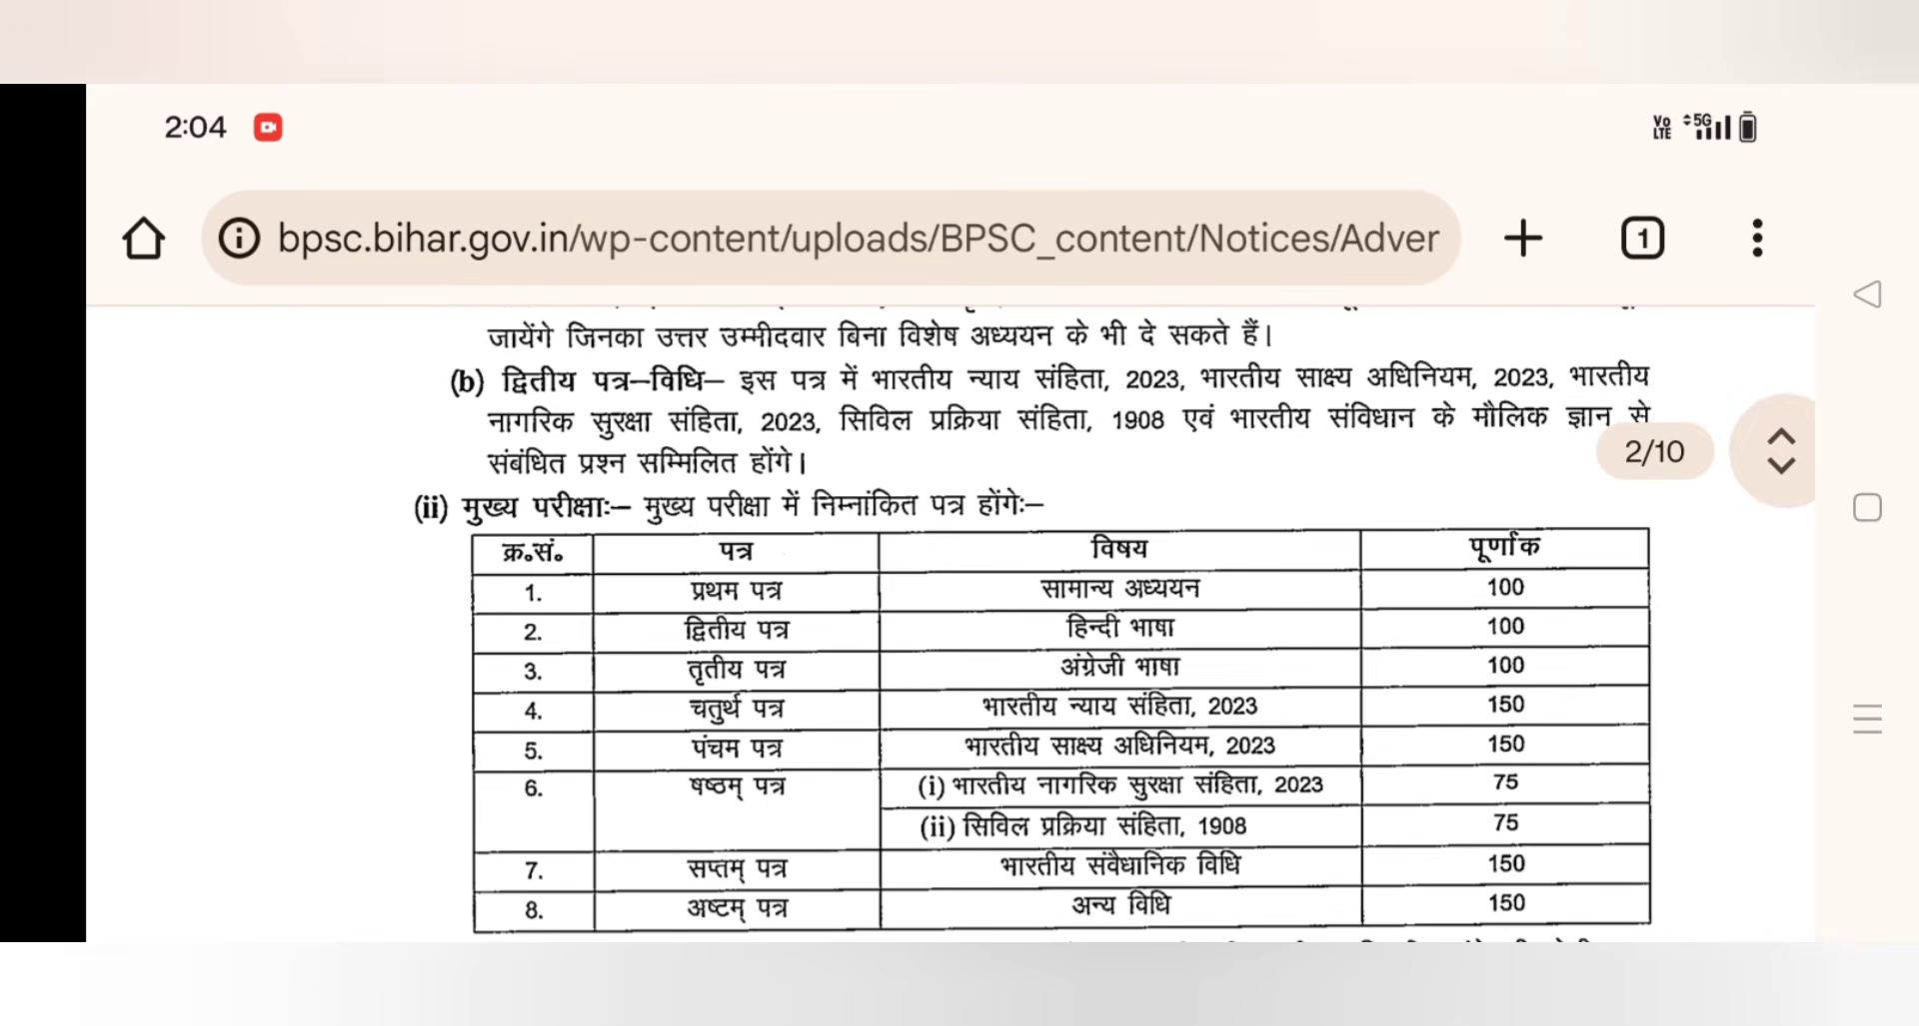
{"action": "scroll", "coordinate": [1258, 714], "scroll_direction": "down", "scroll_amount": 3}
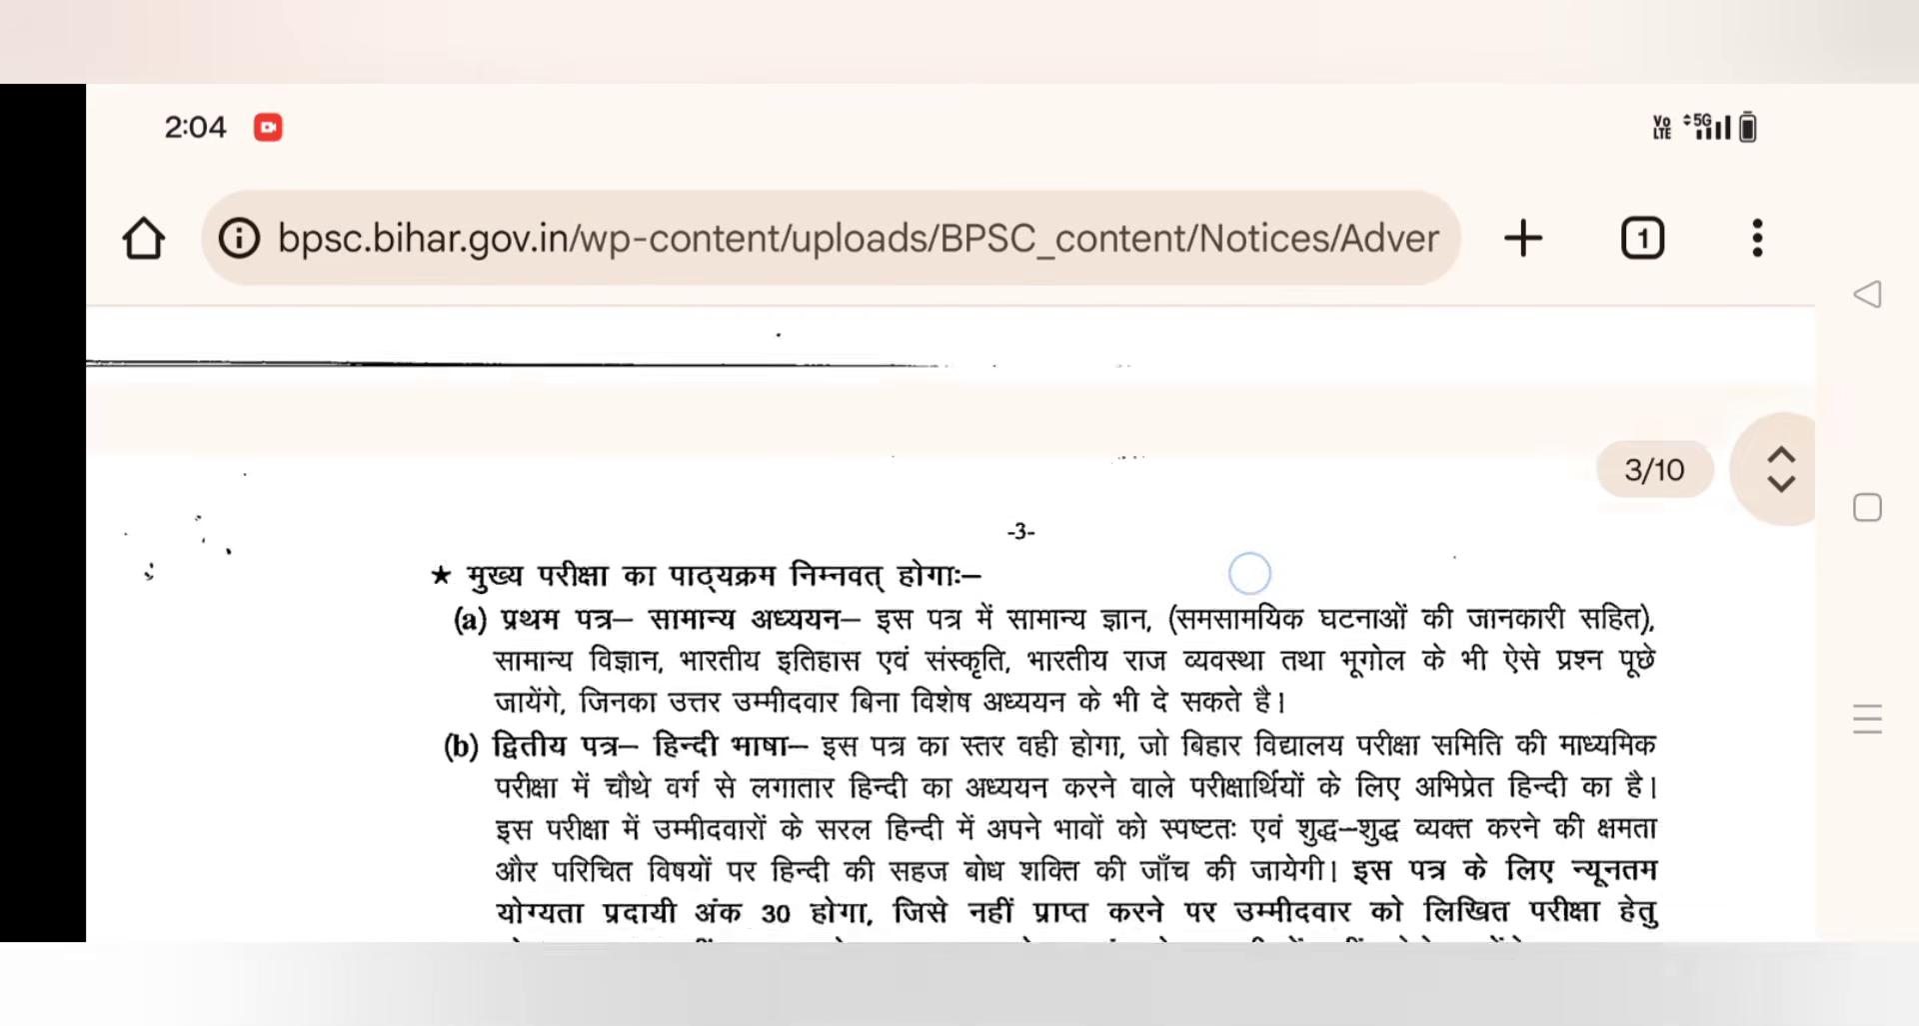
{"action": "scroll", "coordinate": [1249, 573], "scroll_direction": "down", "scroll_amount": 3}
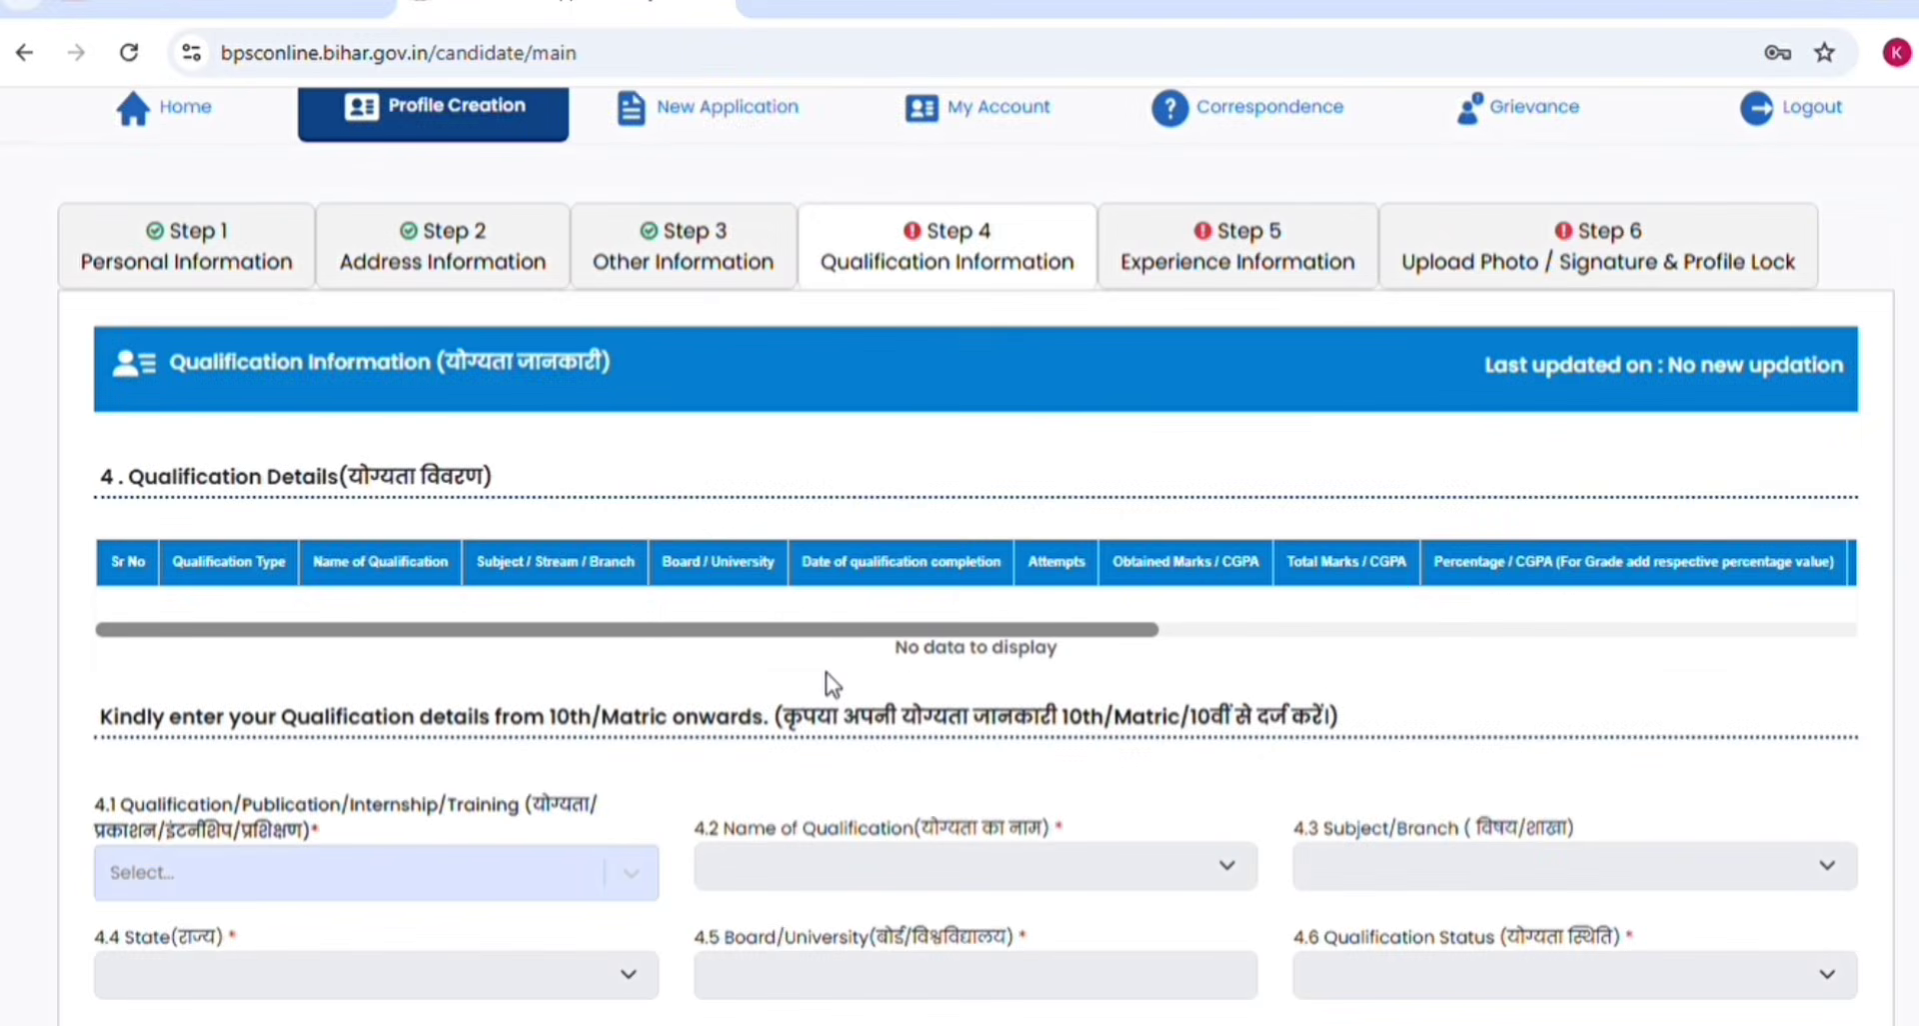
{"action": "scroll", "coordinate": [829, 680], "scroll_direction": "down", "scroll_amount": 3}
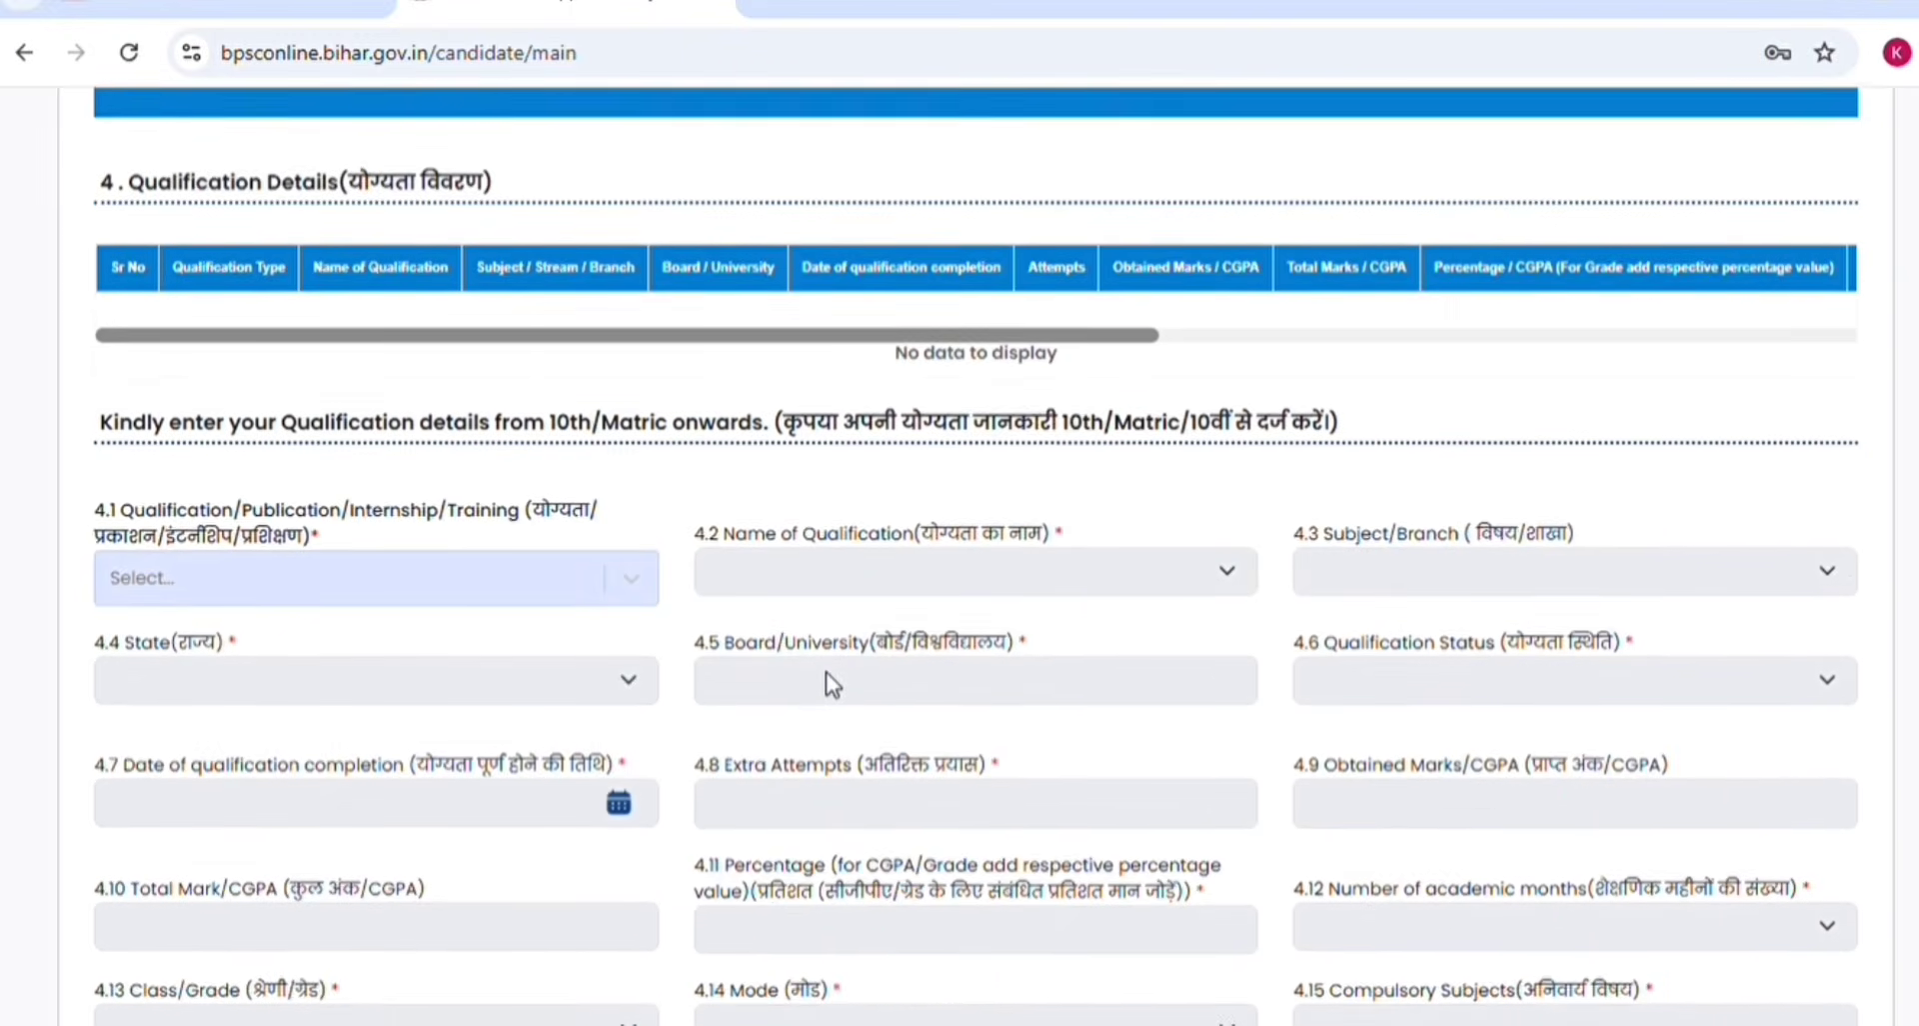
Step: Set both the qualification type and qualification name to 10th/Matric
{"action": "scroll", "coordinate": [828, 684], "scroll_direction": "down", "scroll_amount": 3}
{"action": "scroll", "coordinate": [835, 686], "scroll_direction": "up", "scroll_amount": 1}
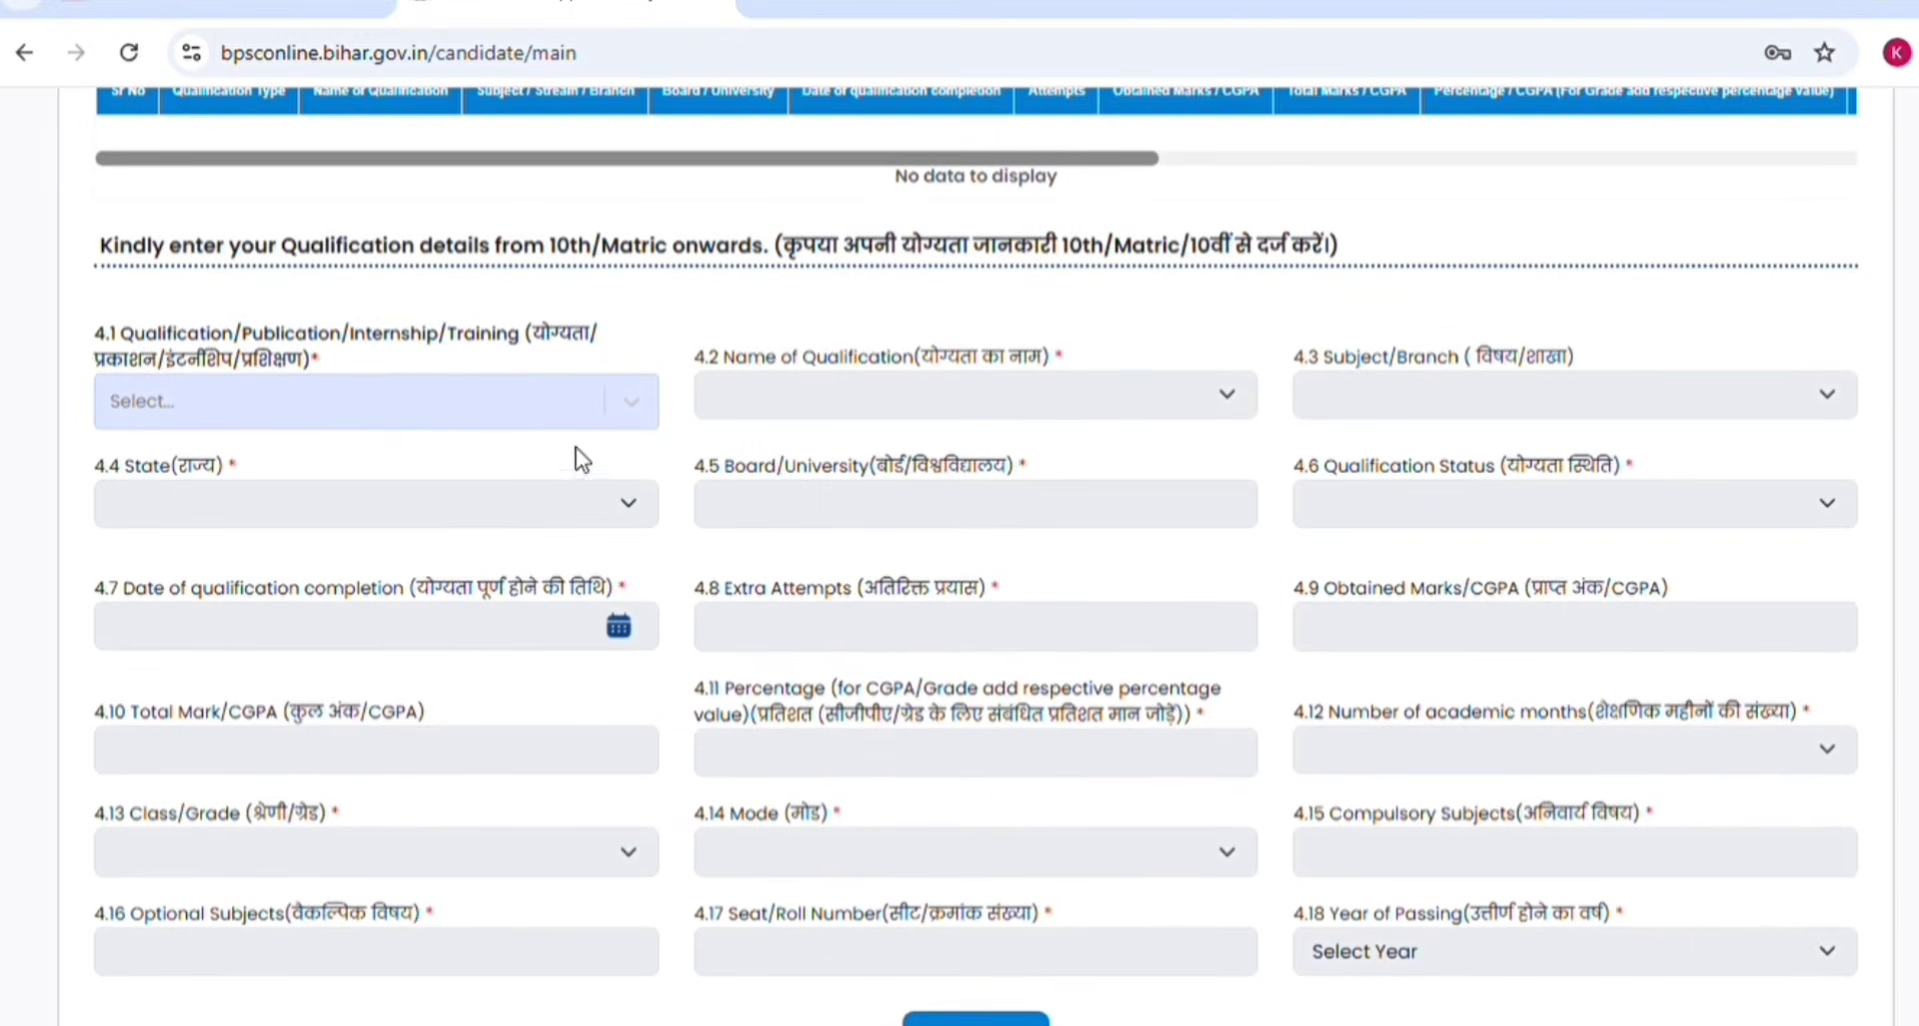
{"action": "left_click", "coordinate": [493, 416]}
{"action": "key", "text": "Return"}
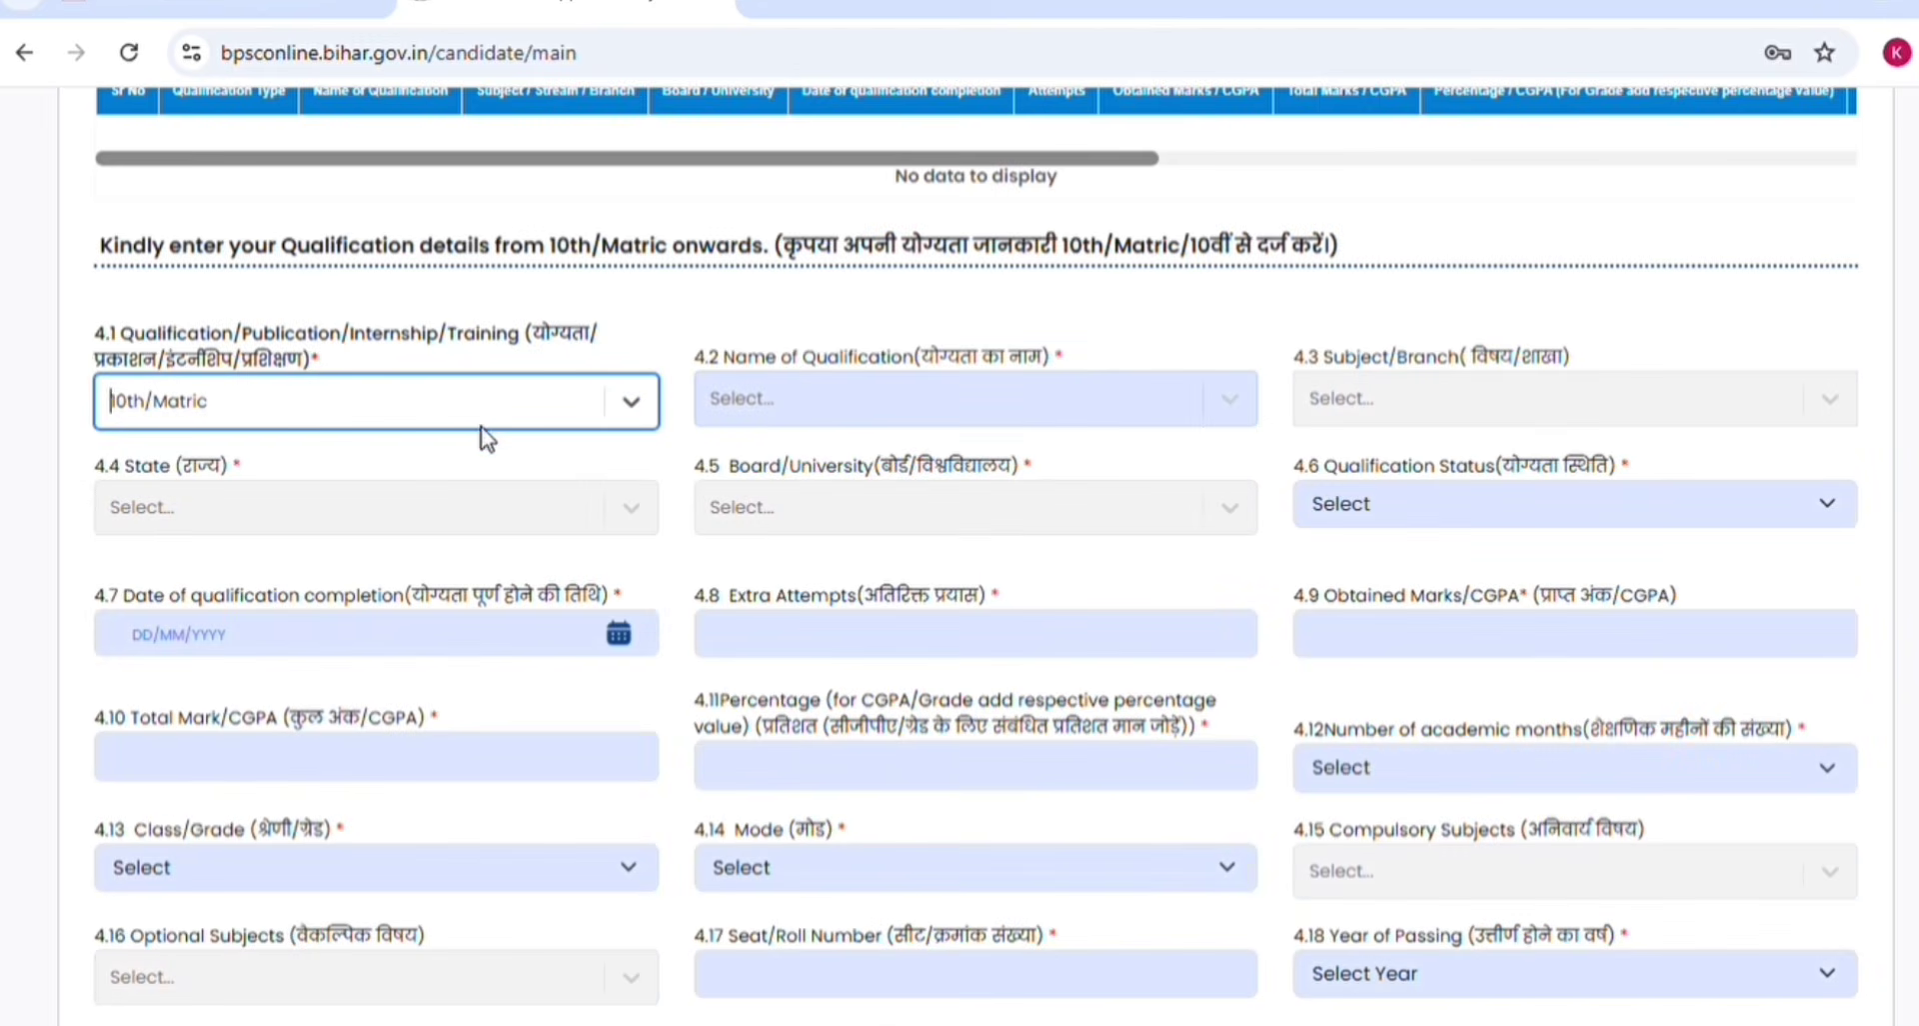
{"action": "left_click", "coordinate": [806, 396]}
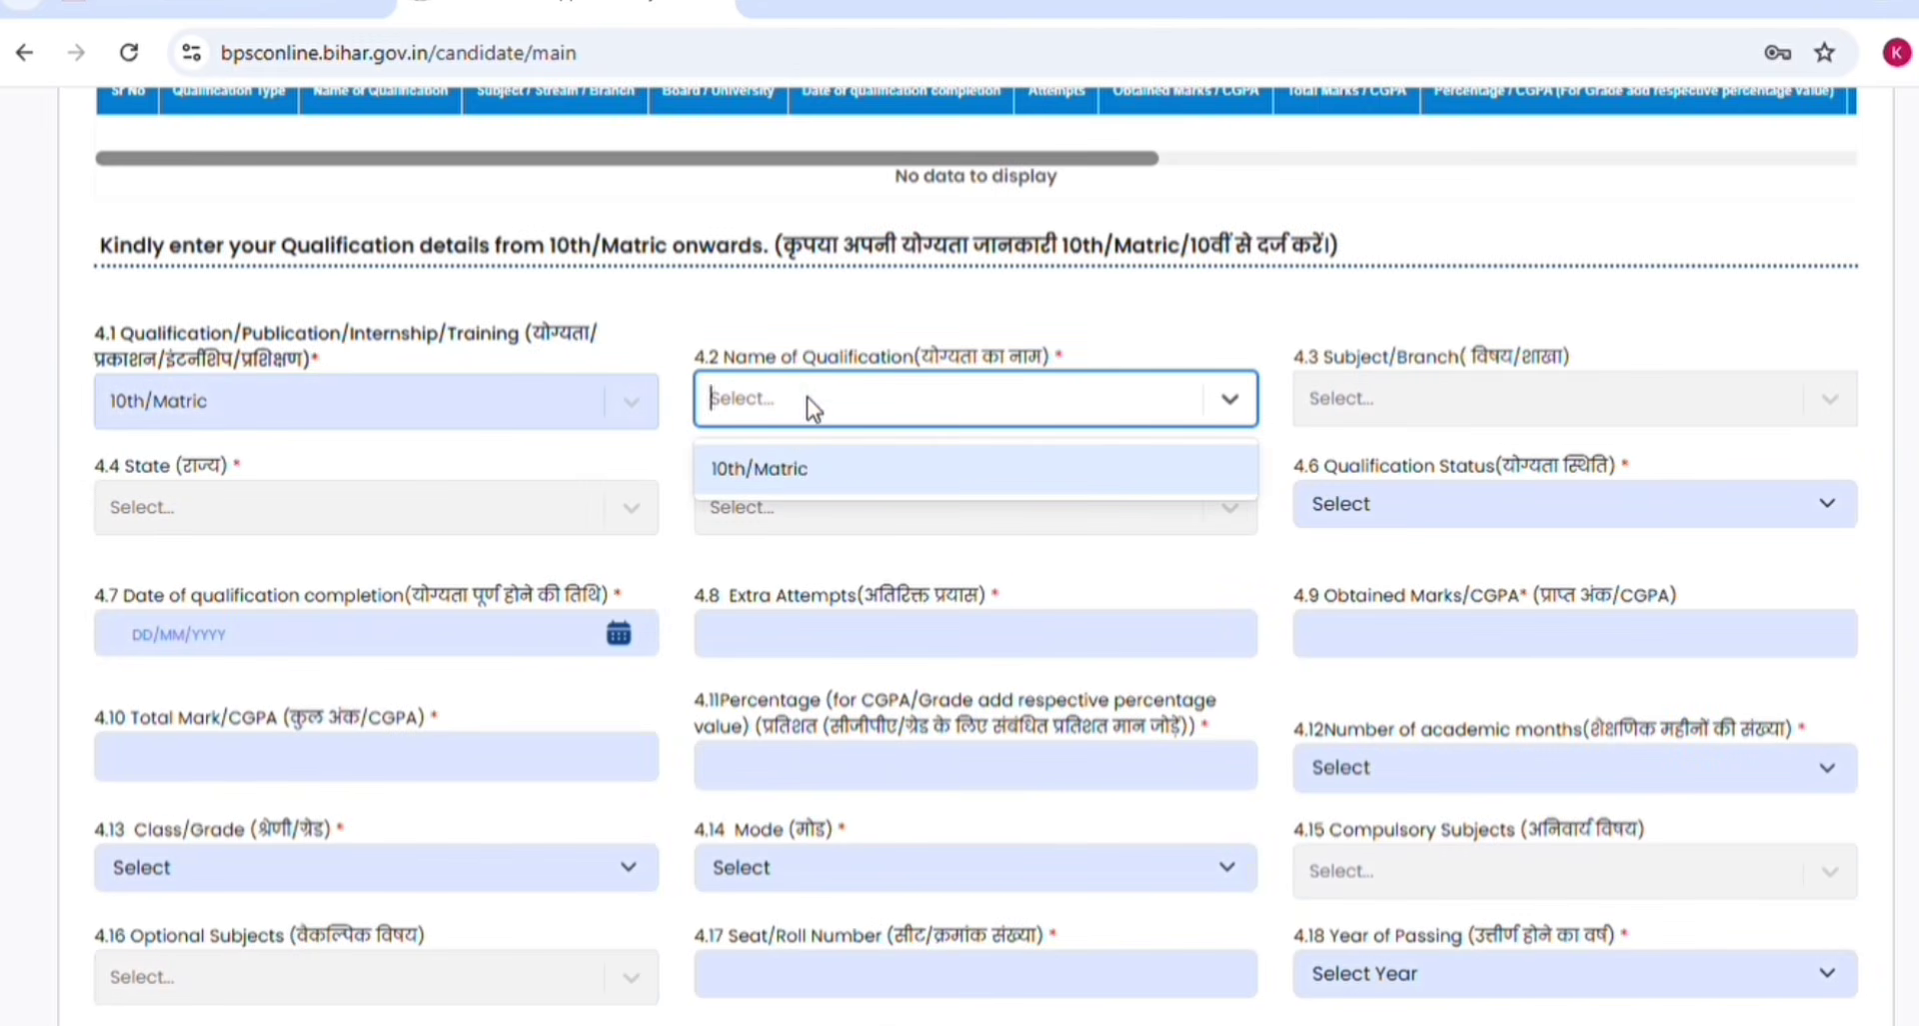
{"action": "left_click", "coordinate": [804, 480]}
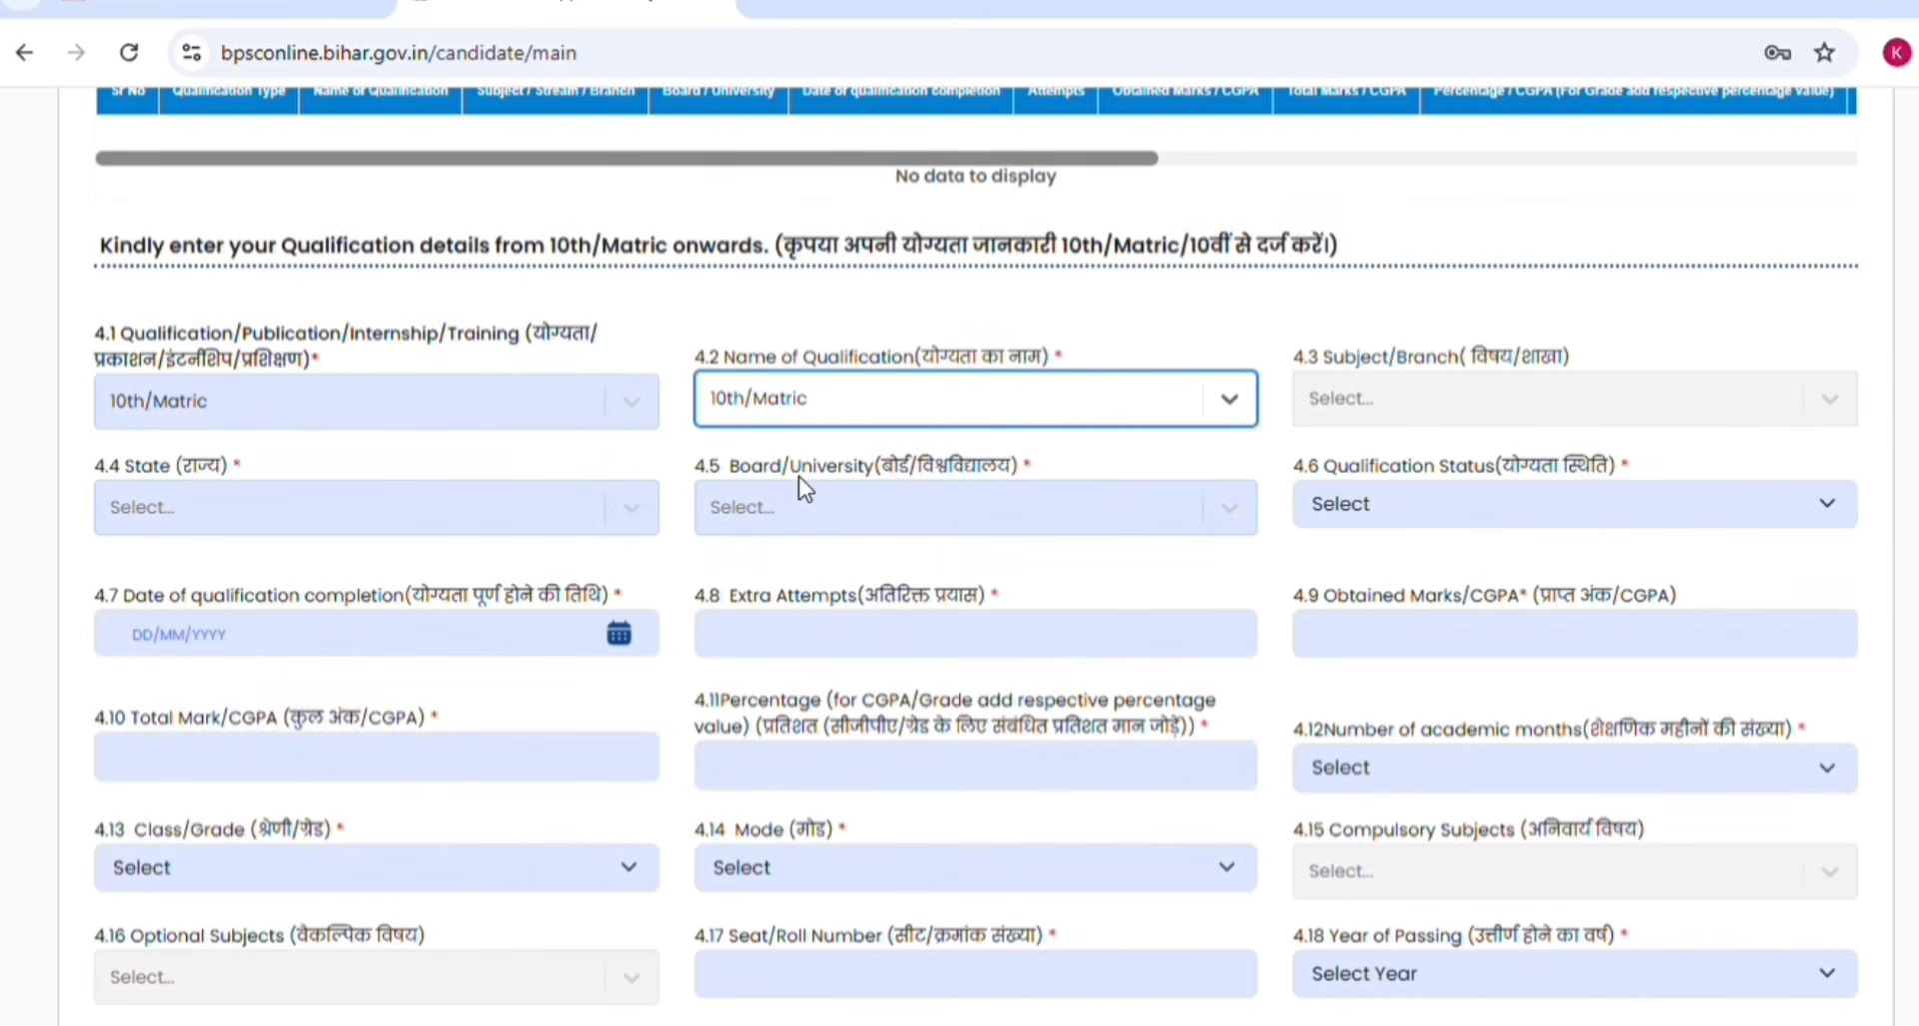
{"action": "left_click", "coordinate": [1377, 418]}
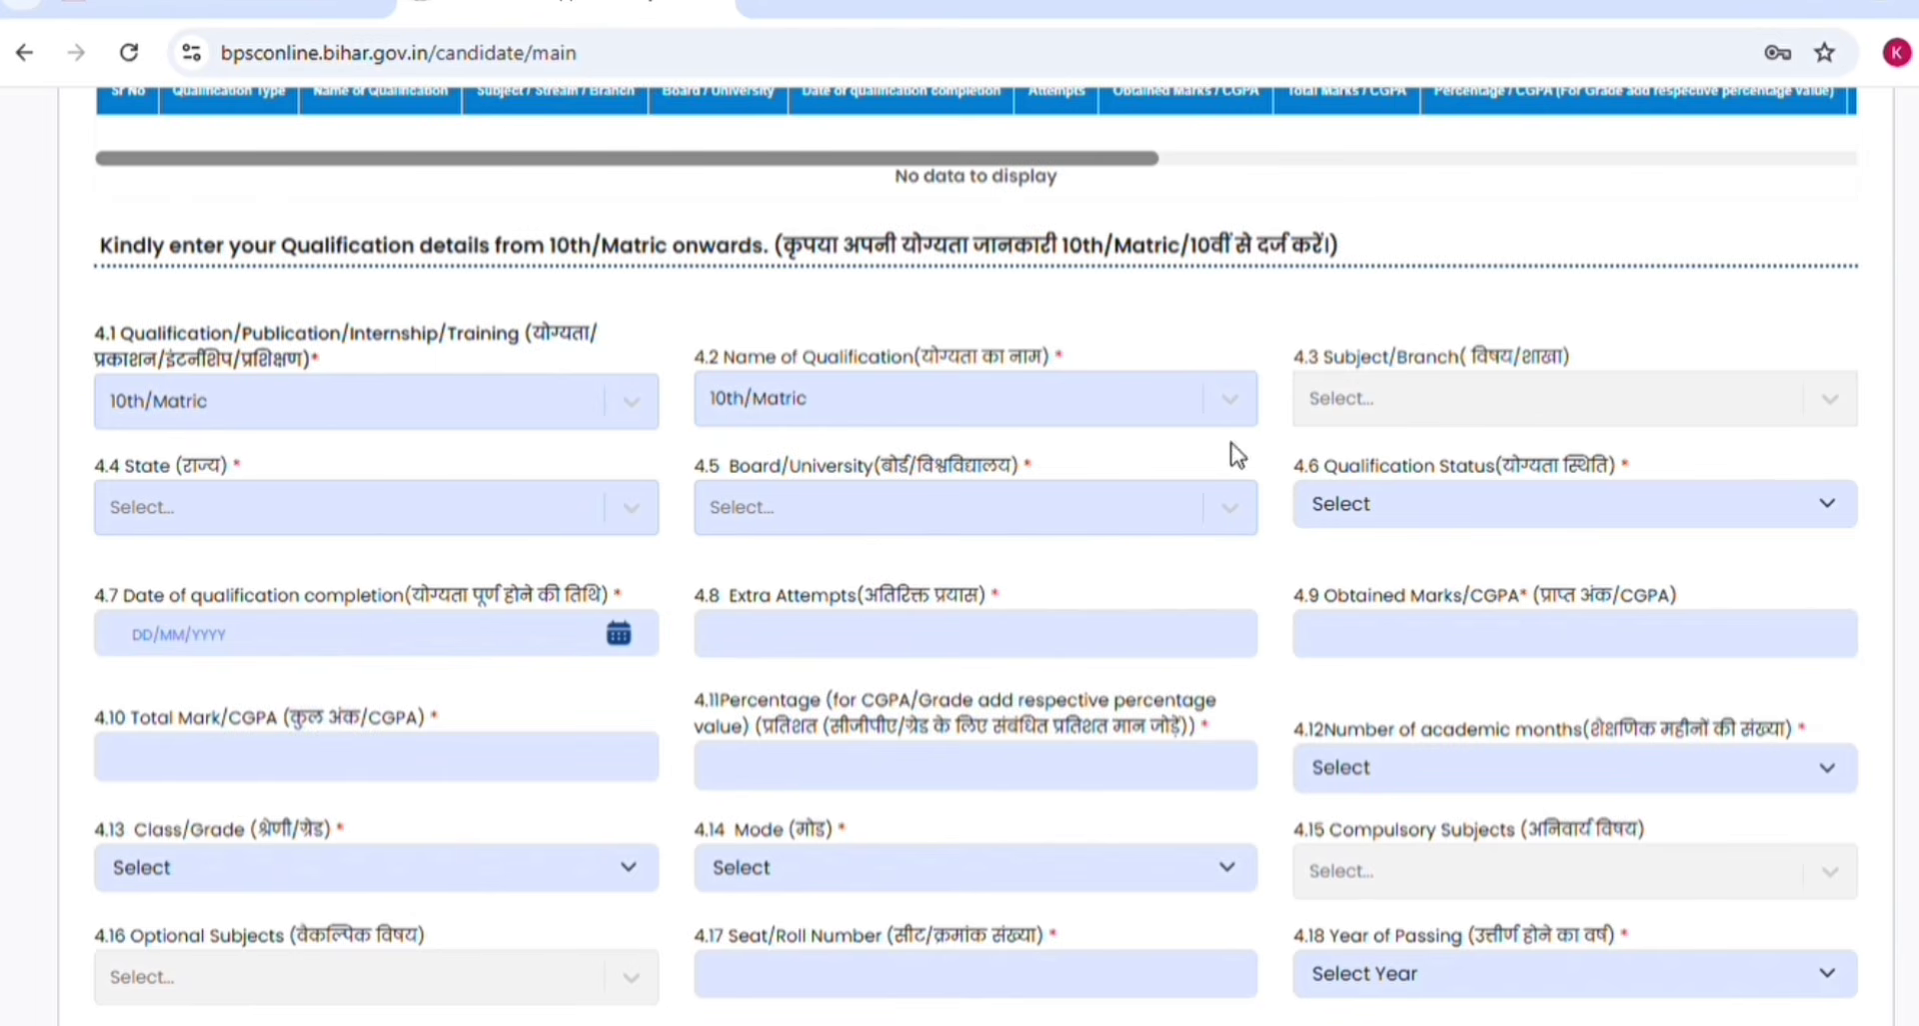
Step: Choose BIHAR as state, B.S.E.B. as board, and Passed/Qualified as status
{"action": "left_click", "coordinate": [600, 530]}
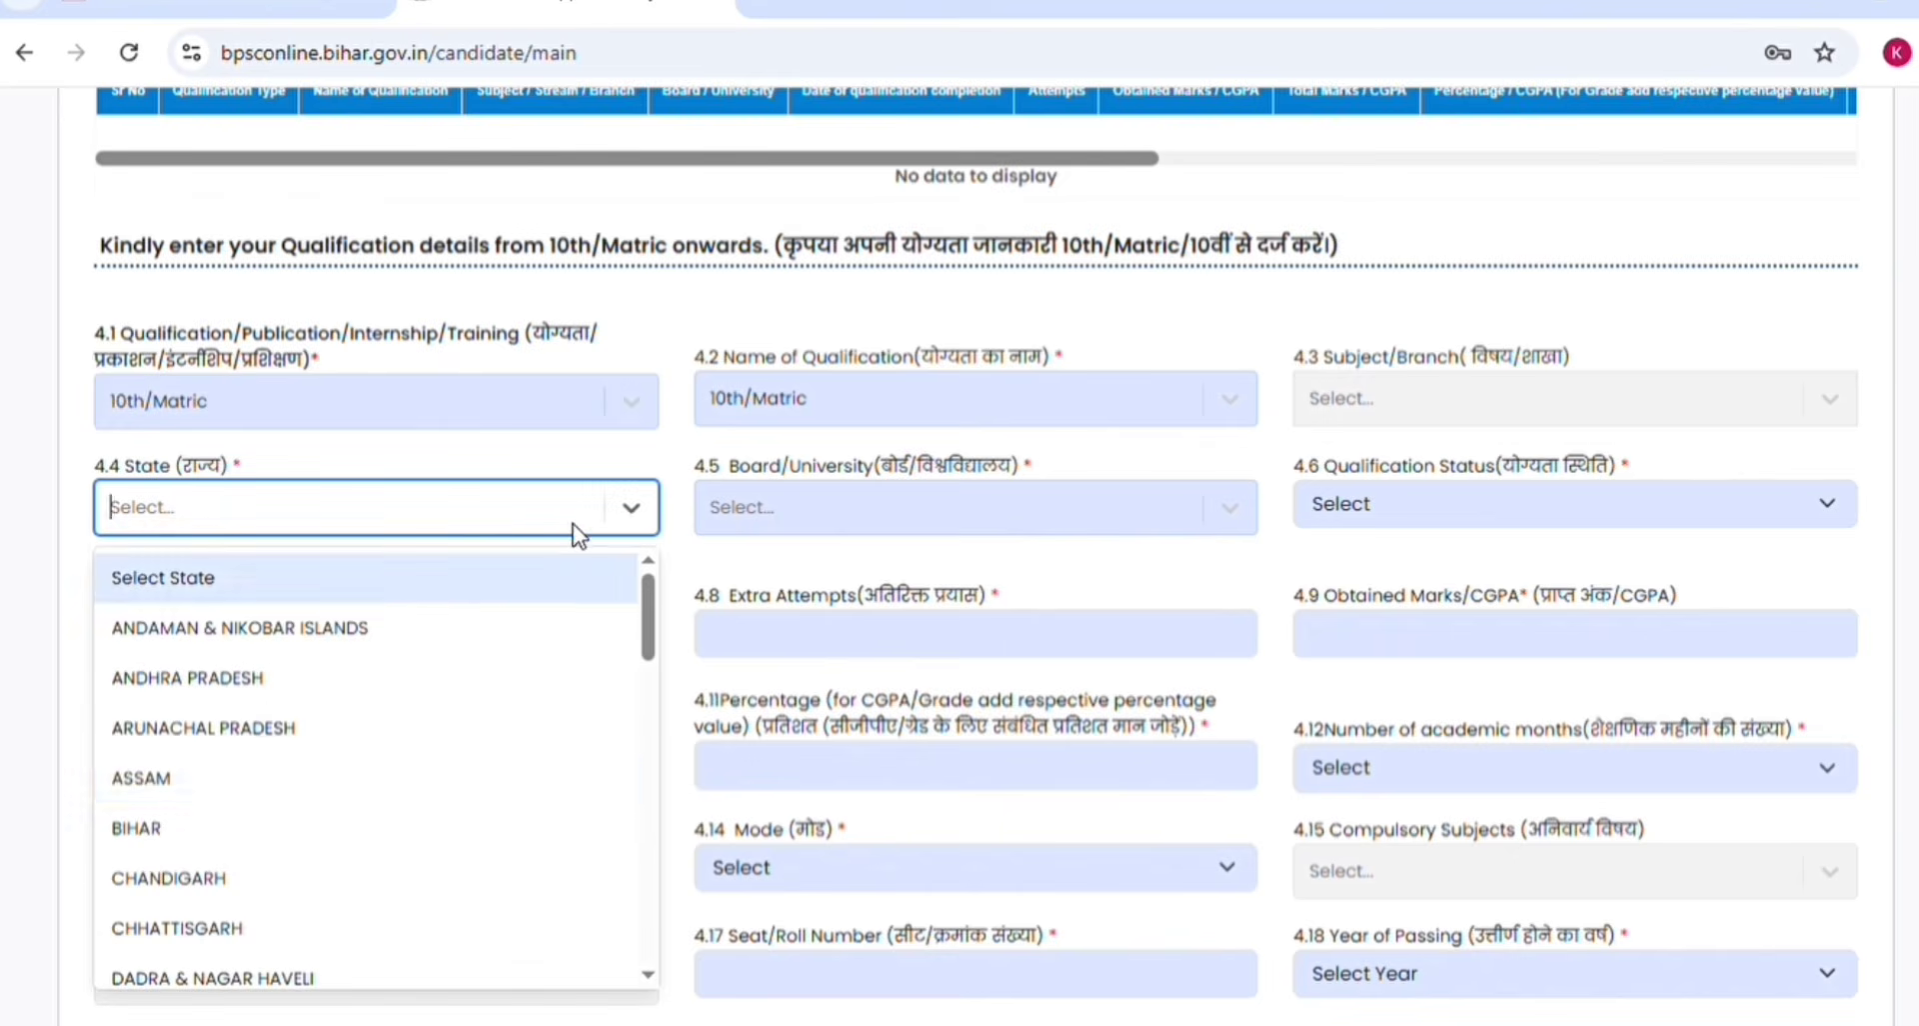
{"action": "left_click", "coordinate": [263, 859]}
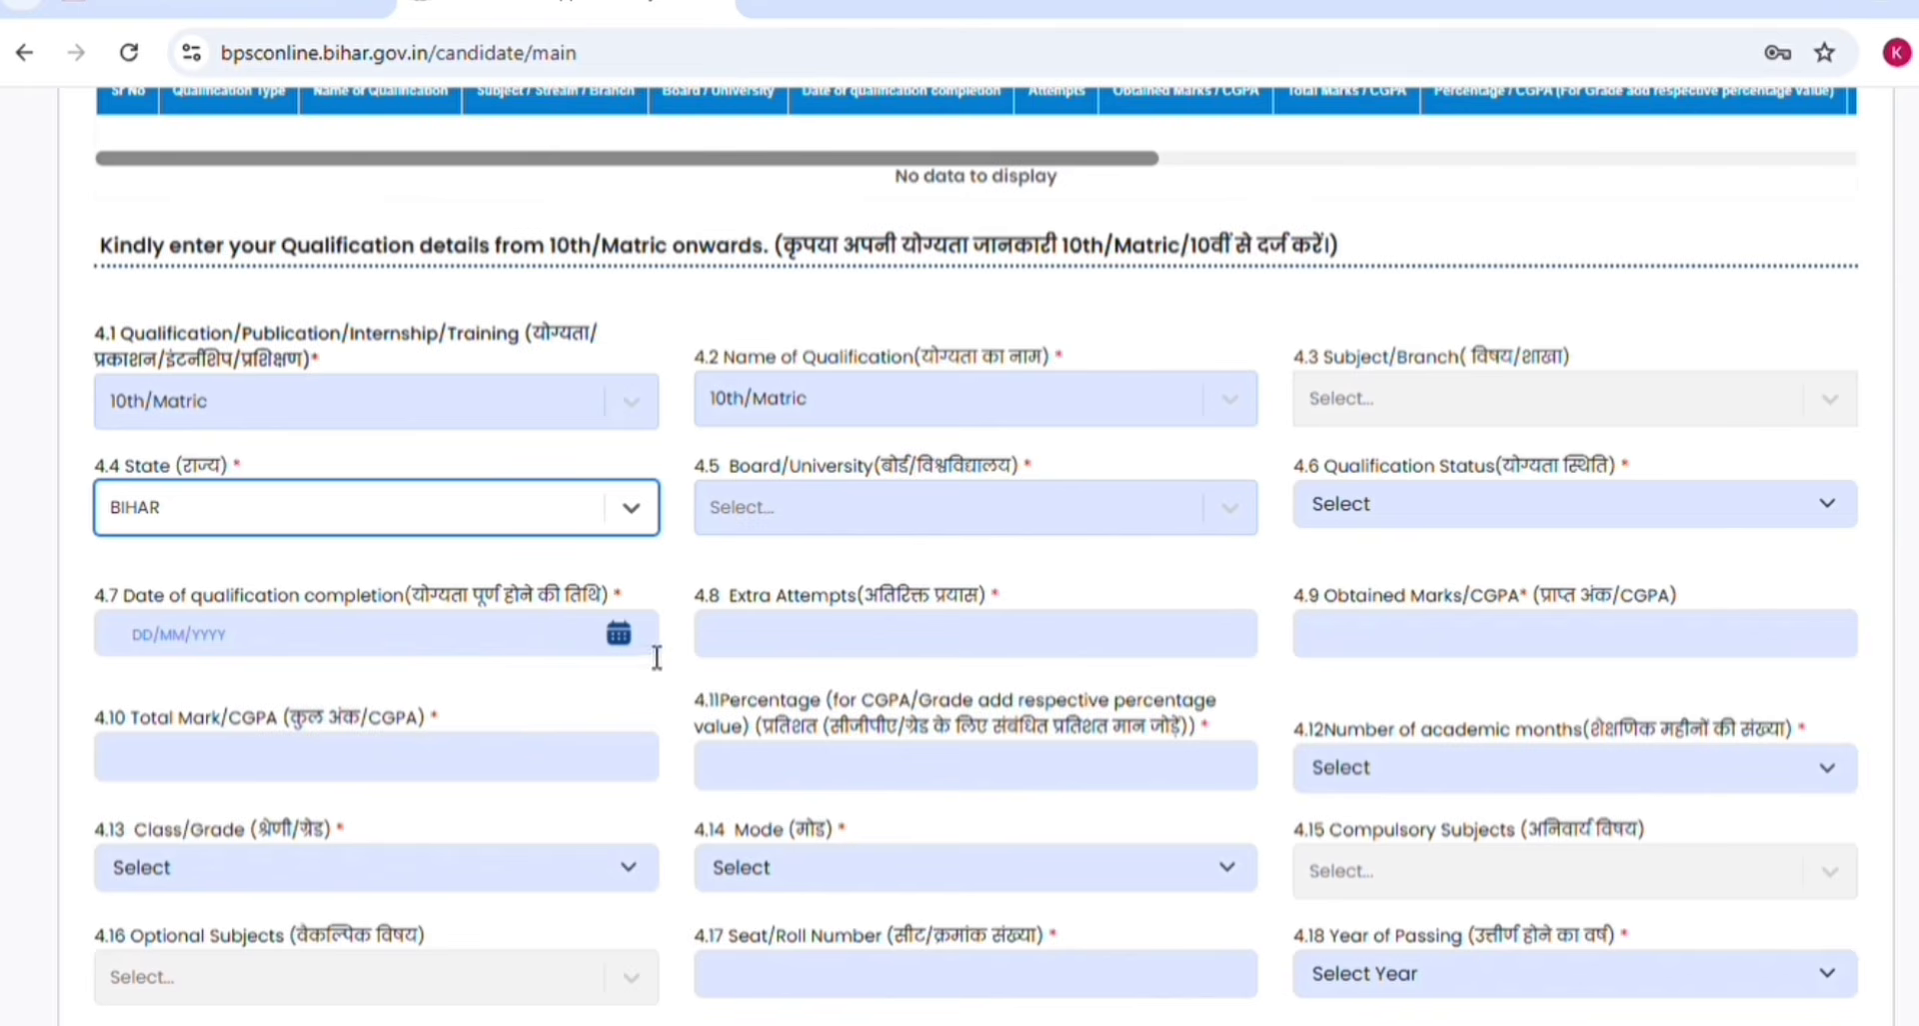
{"action": "left_click", "coordinate": [819, 510]}
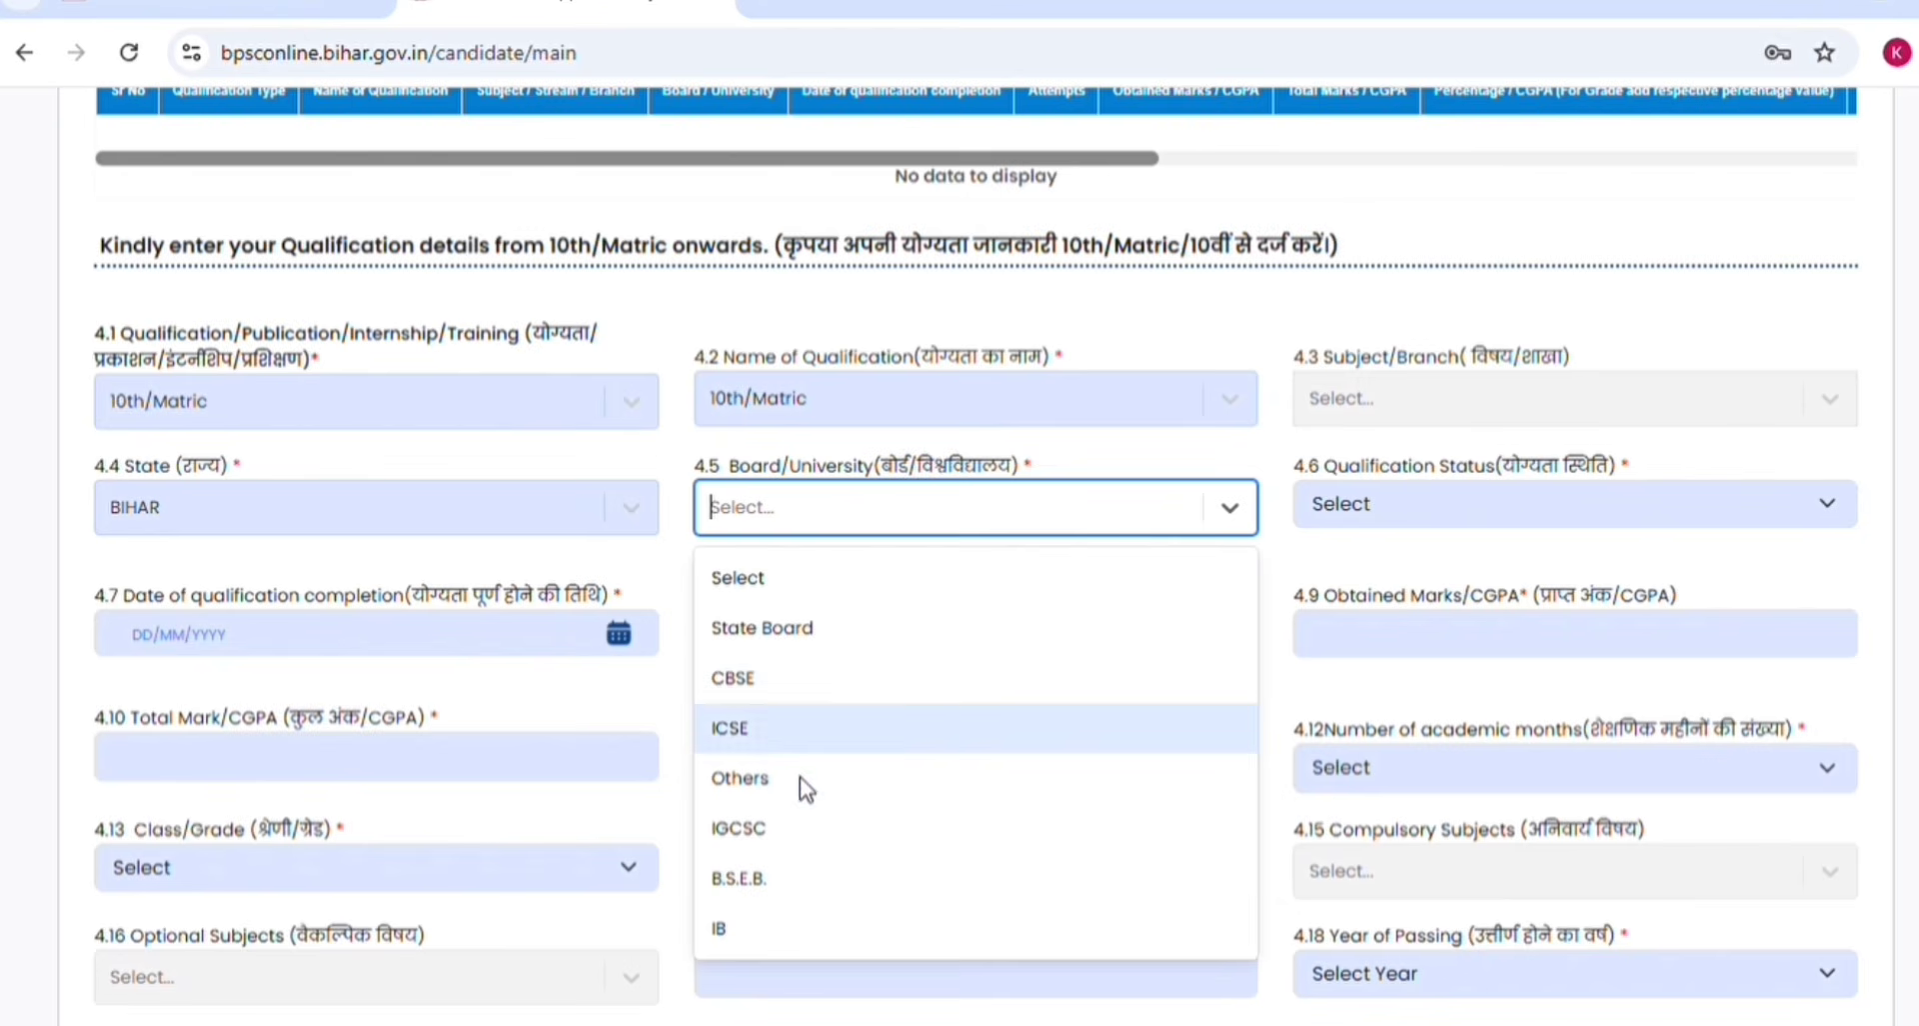
{"action": "left_click", "coordinate": [770, 879]}
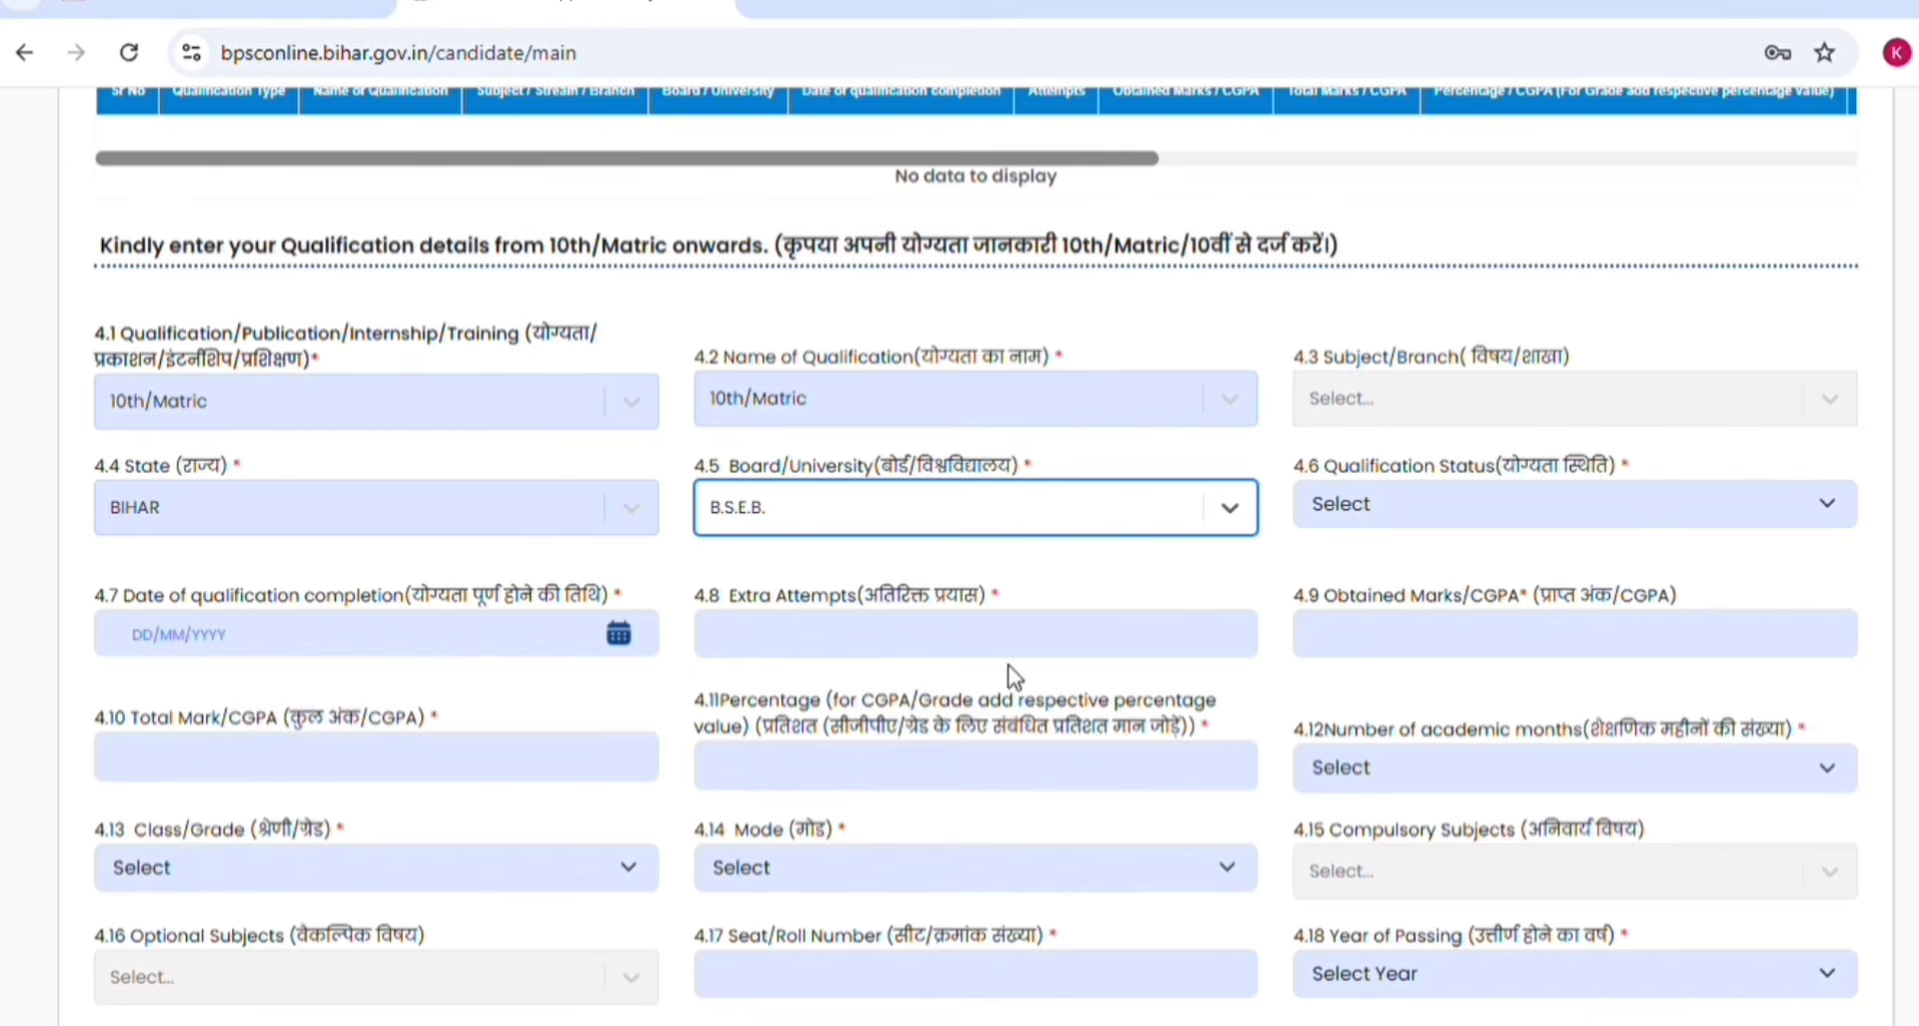
{"action": "left_click", "coordinate": [1375, 515]}
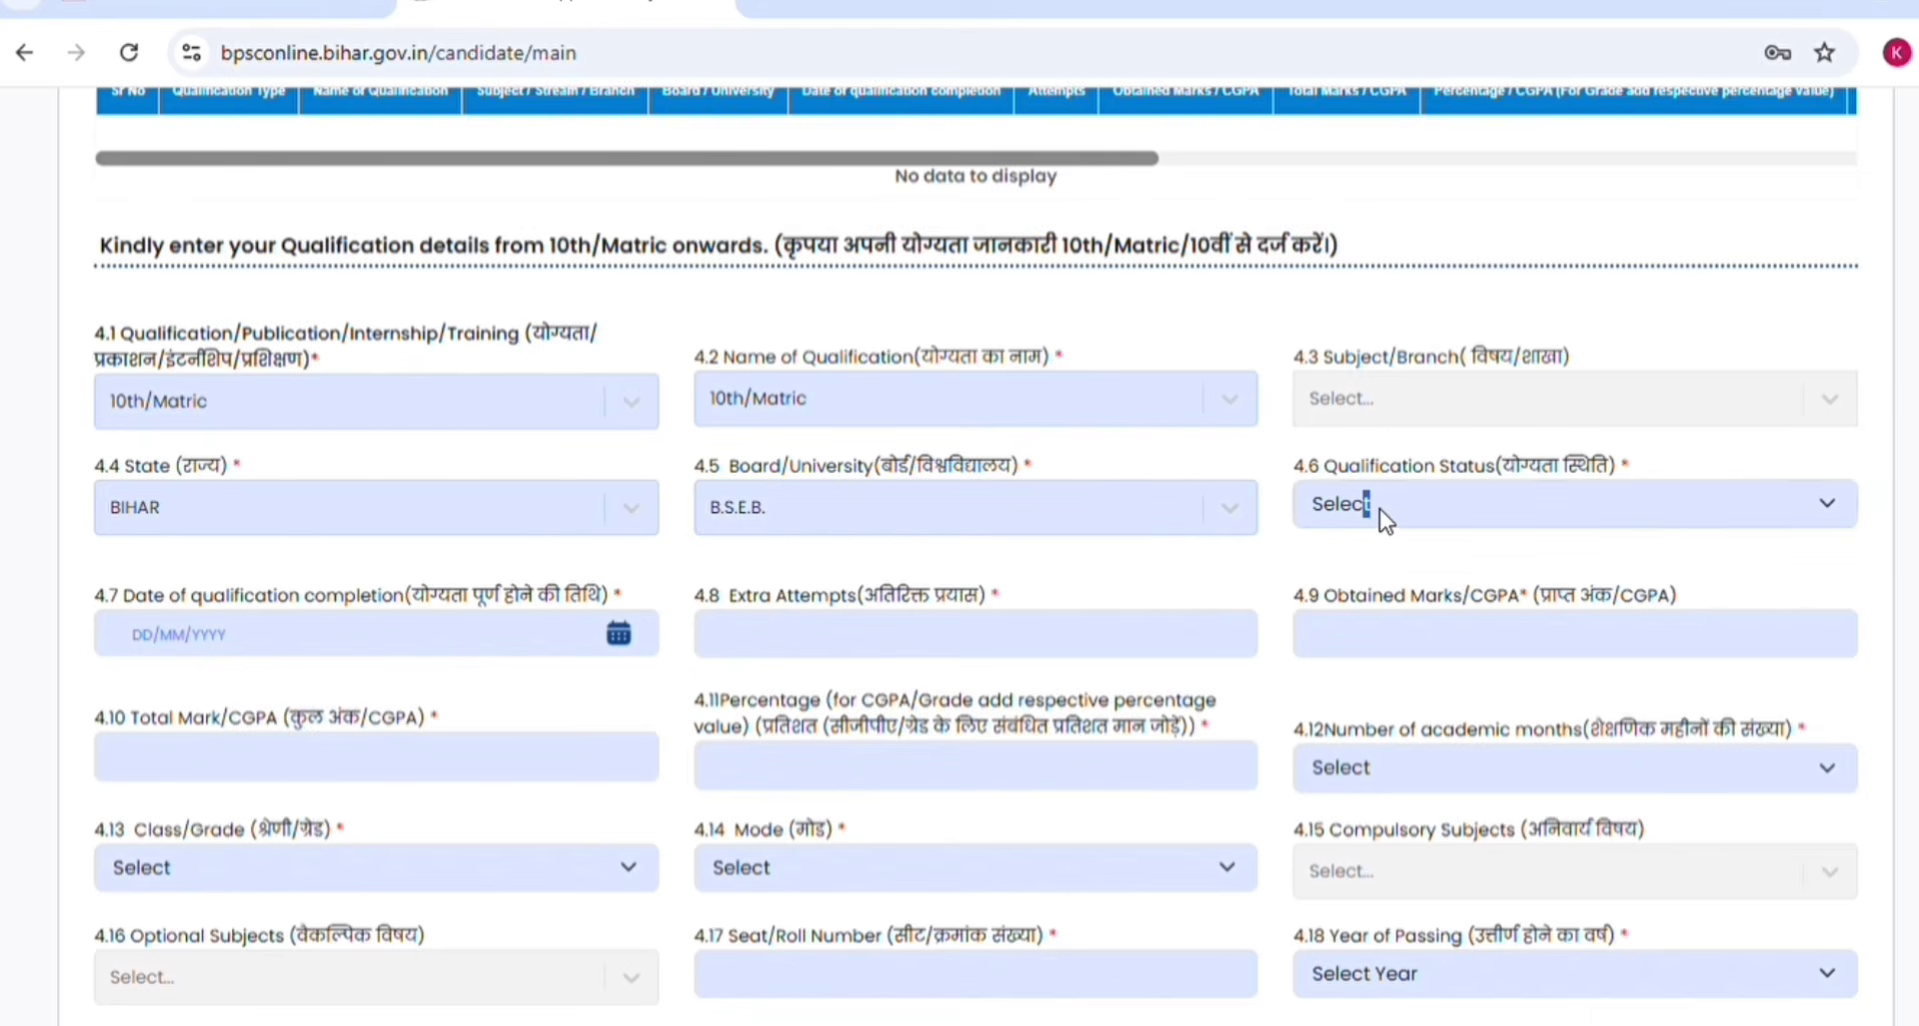
{"action": "left_click", "coordinate": [1379, 508]}
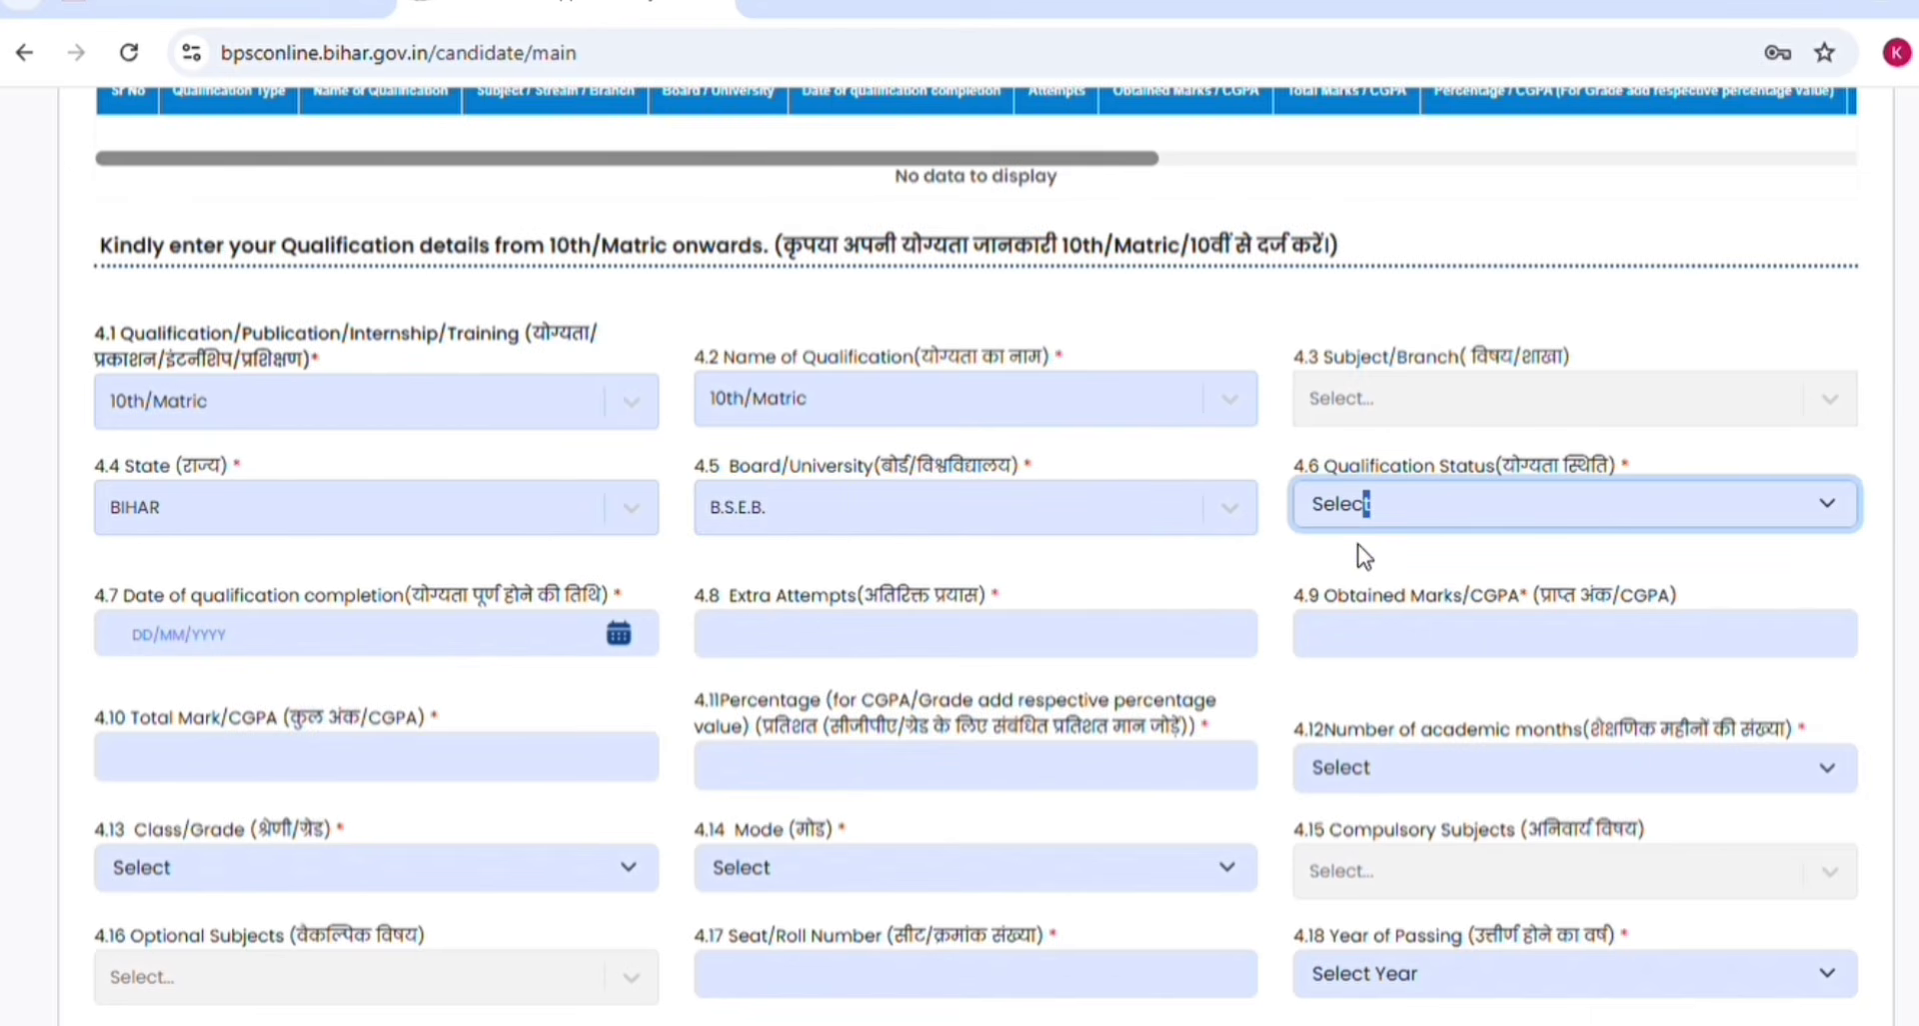
{"action": "left_click", "coordinate": [1379, 605]}
Step: Confirm Passed/Qualified as the 10th/Matric qualification status
{"action": "left_click", "coordinate": [1464, 575]}
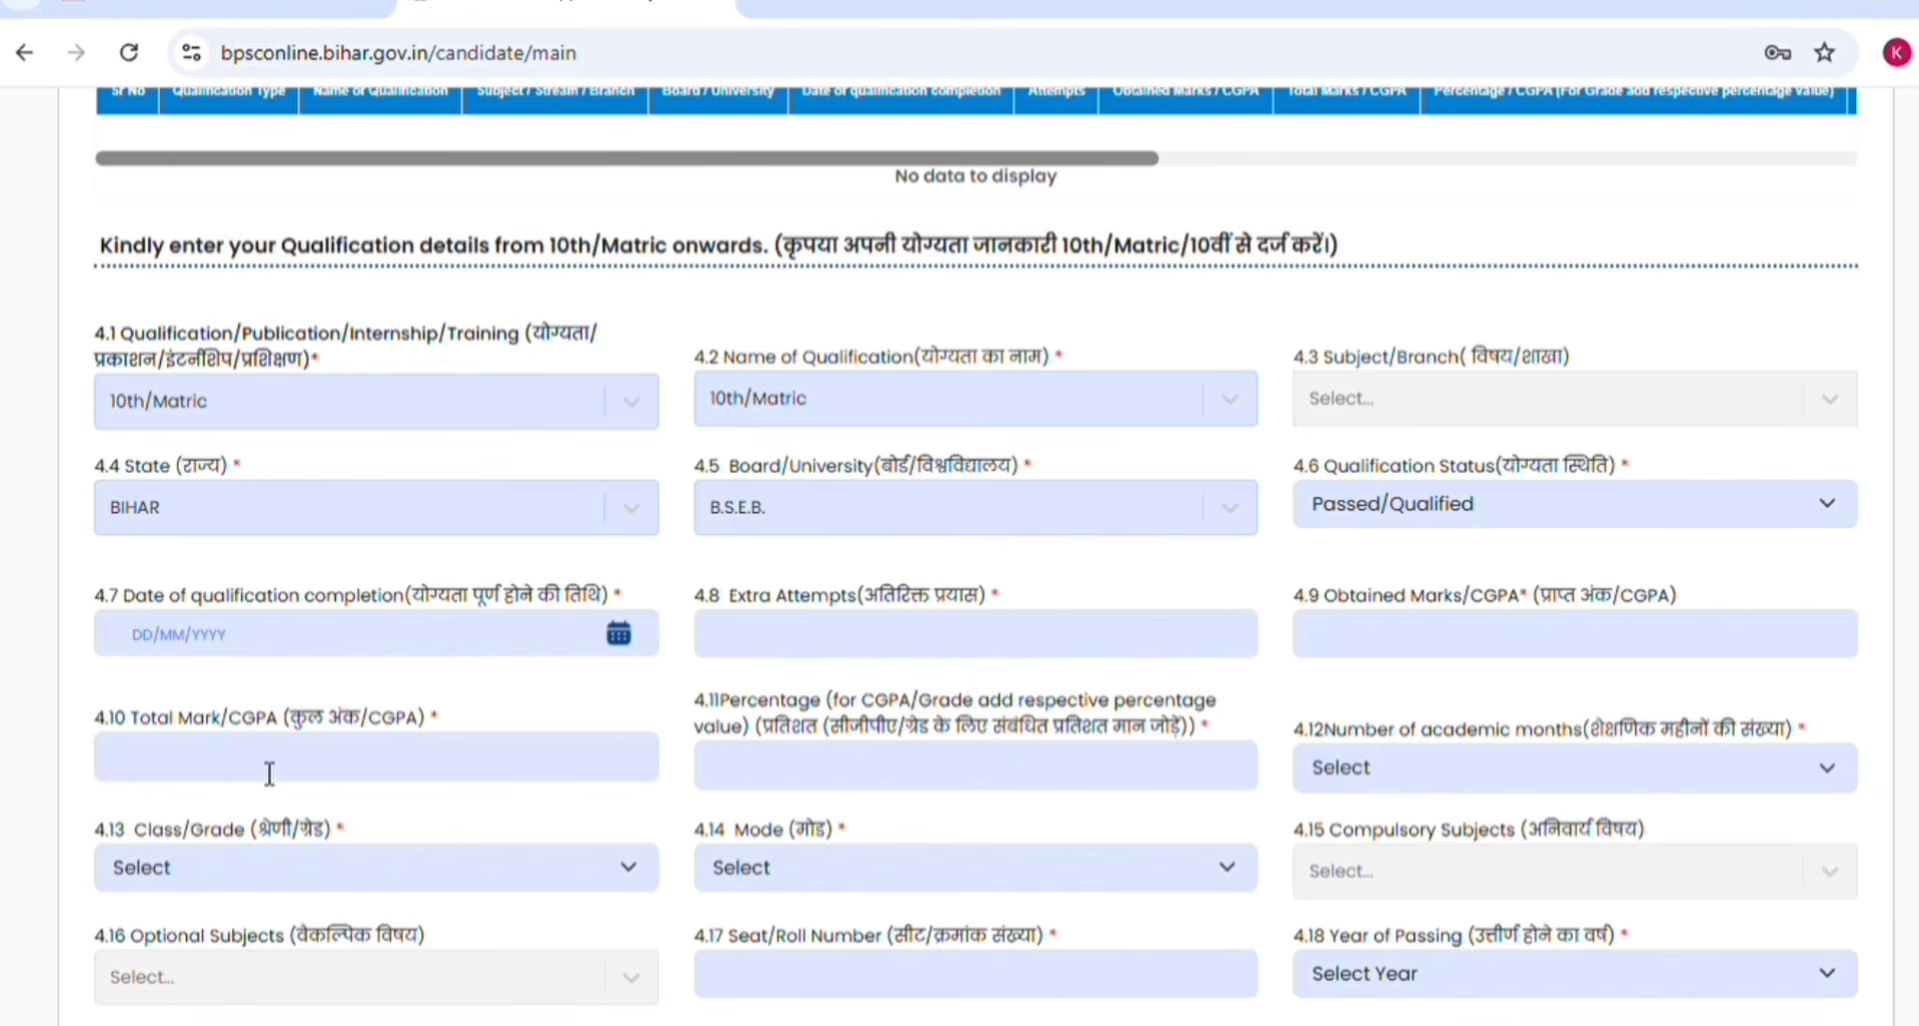
Step: Set the 10th/Matric class to First Division and study mode to Traditional / Regular
{"action": "scroll", "coordinate": [270, 773], "scroll_direction": "down", "scroll_amount": 3}
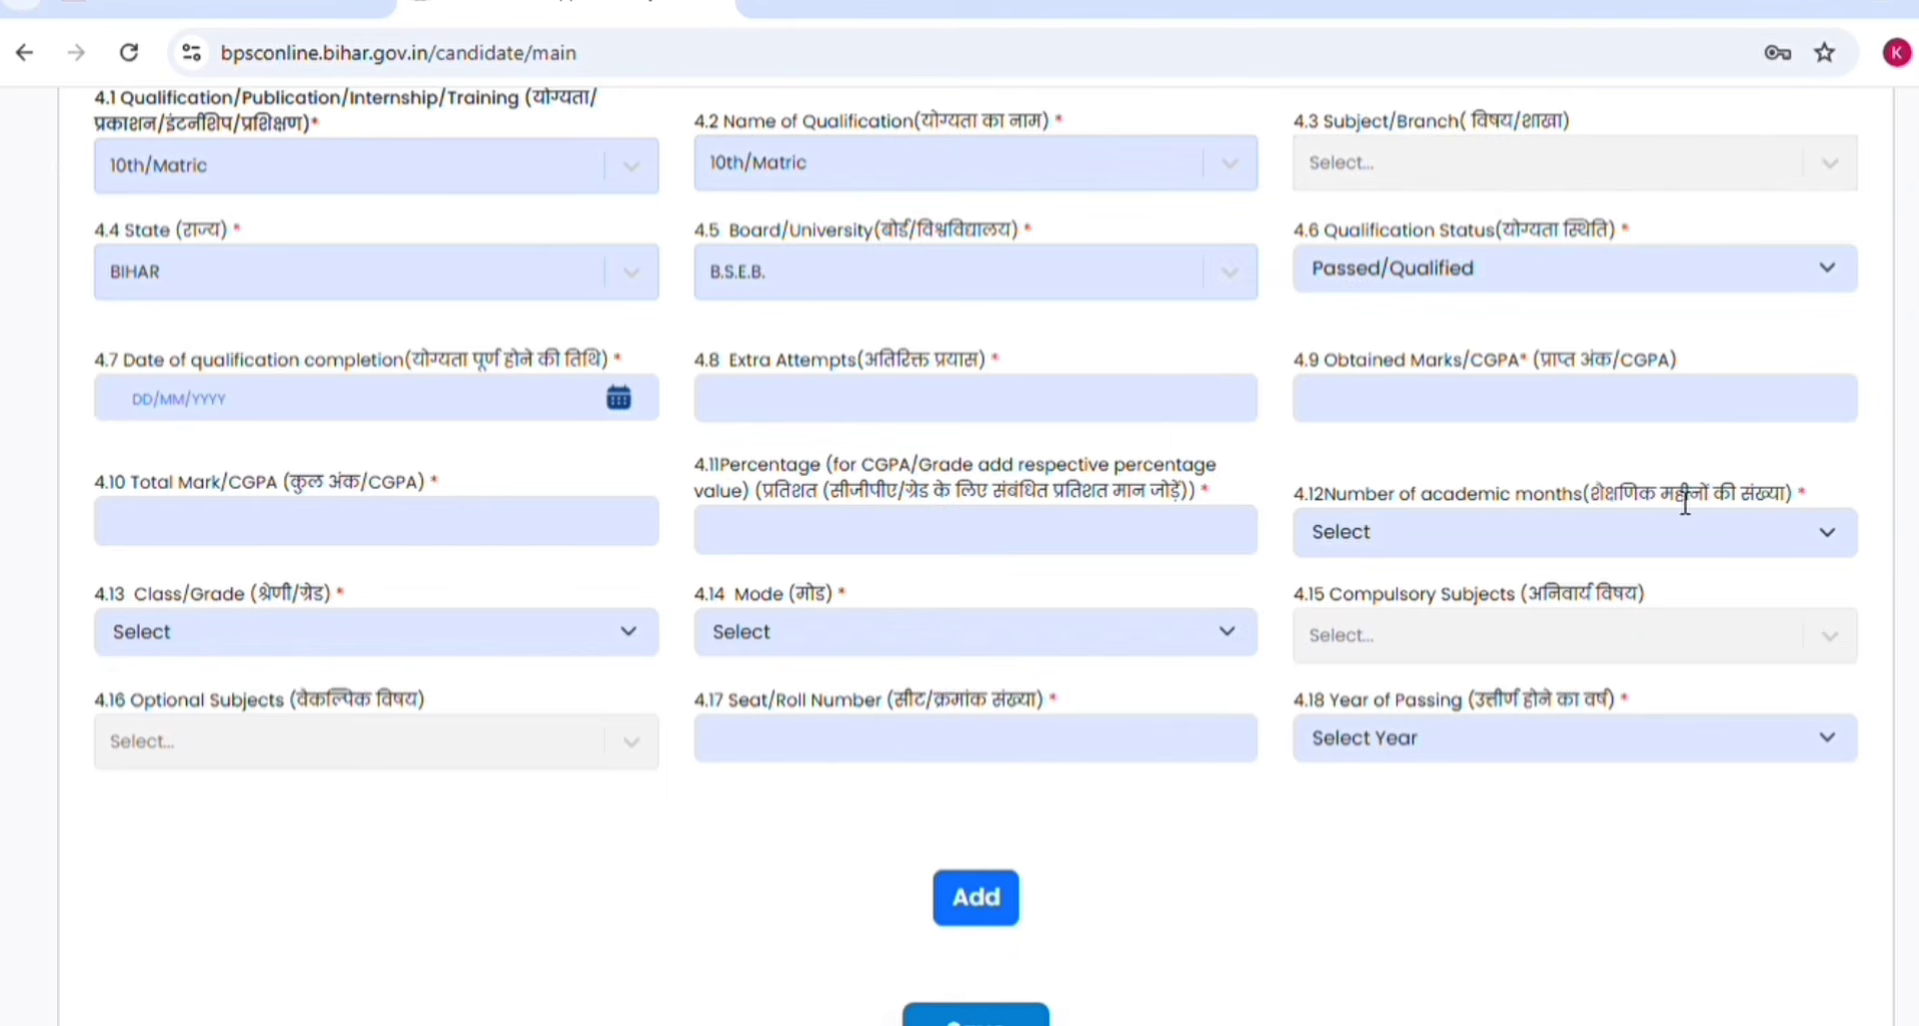
{"action": "left_click", "coordinate": [1710, 533]}
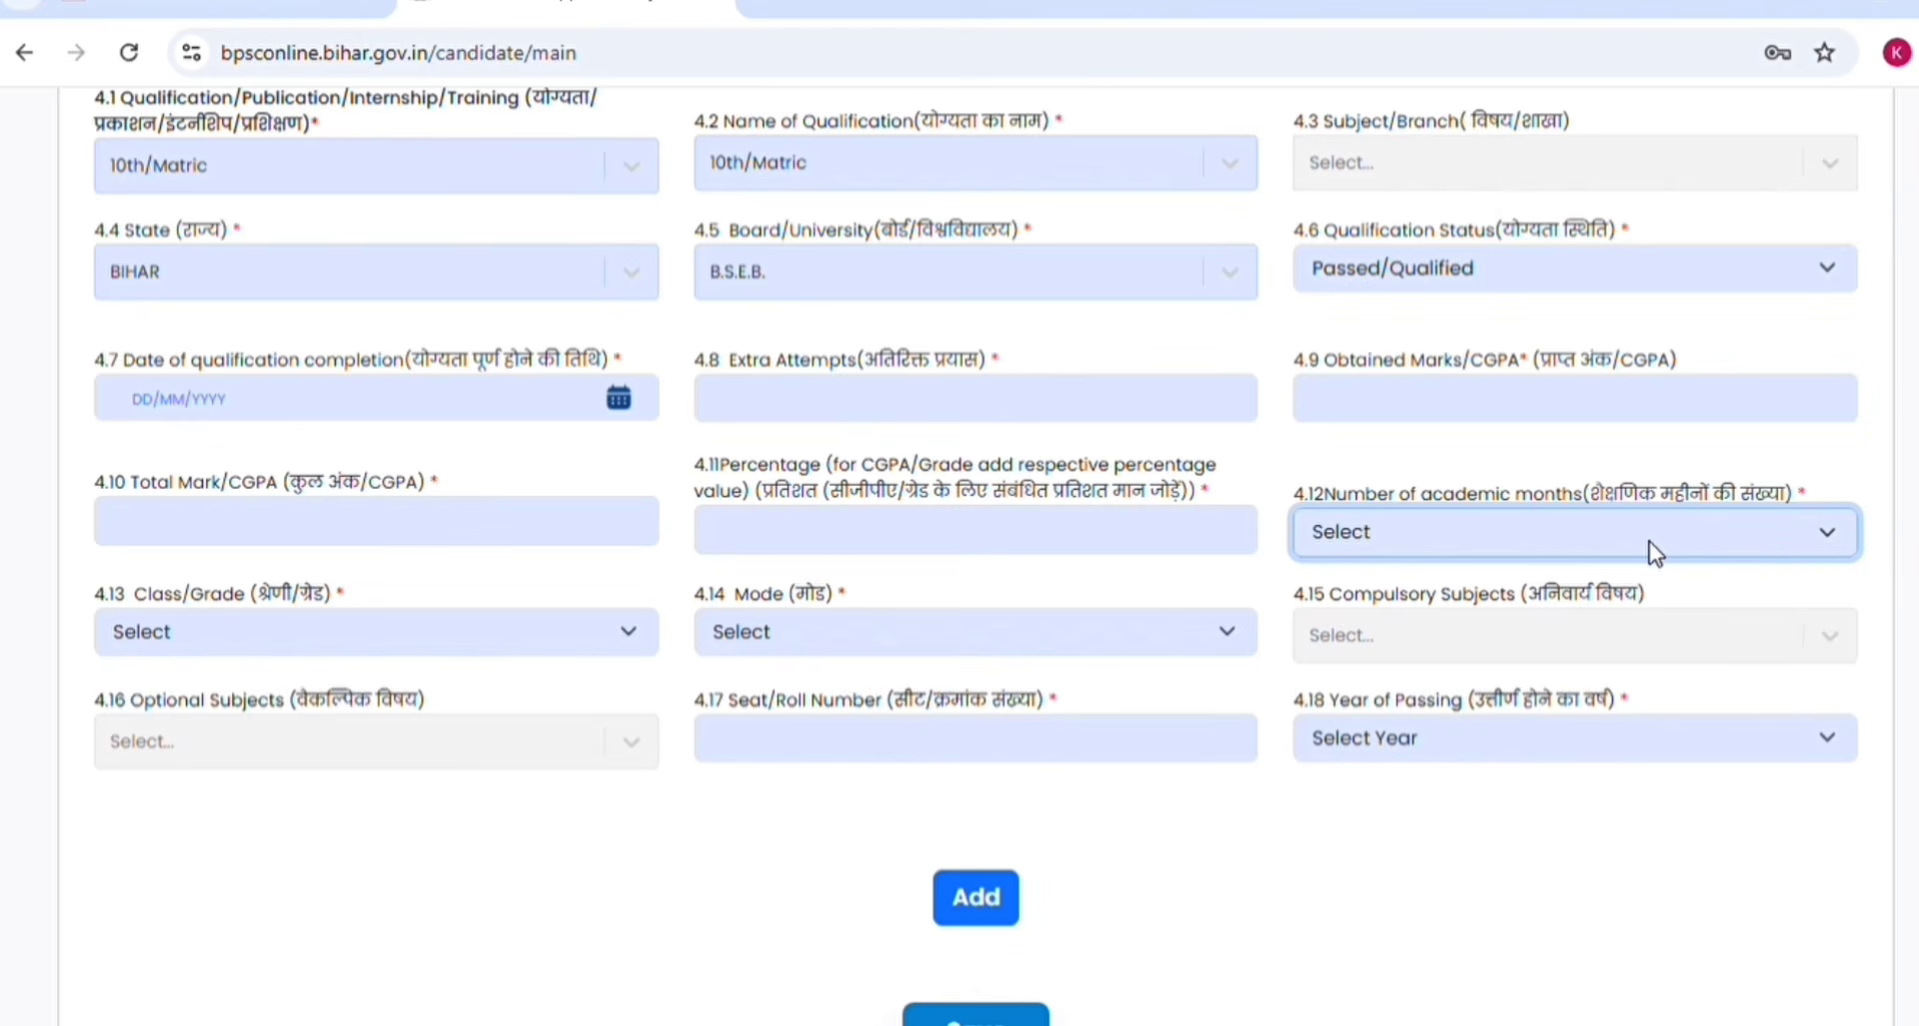
{"action": "left_click", "coordinate": [513, 628]}
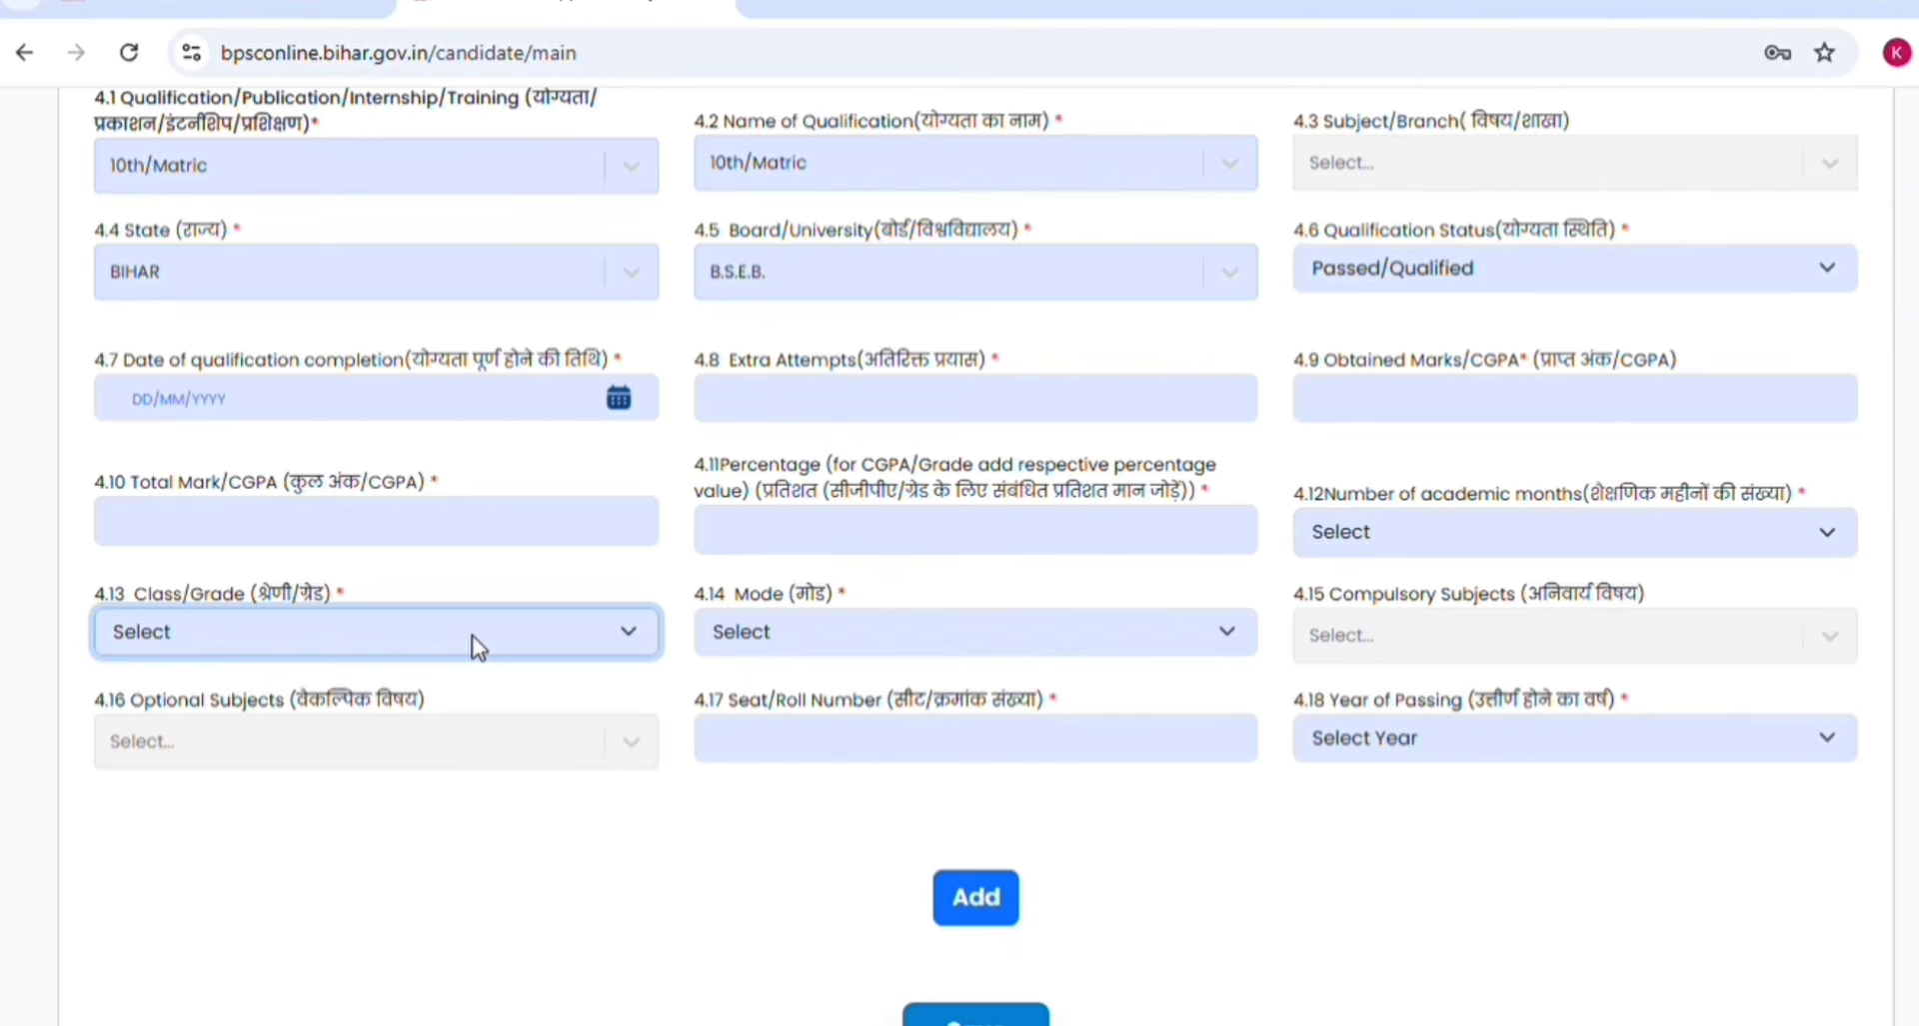
{"action": "left_click", "coordinate": [382, 711]}
{"action": "left_click", "coordinate": [799, 644]}
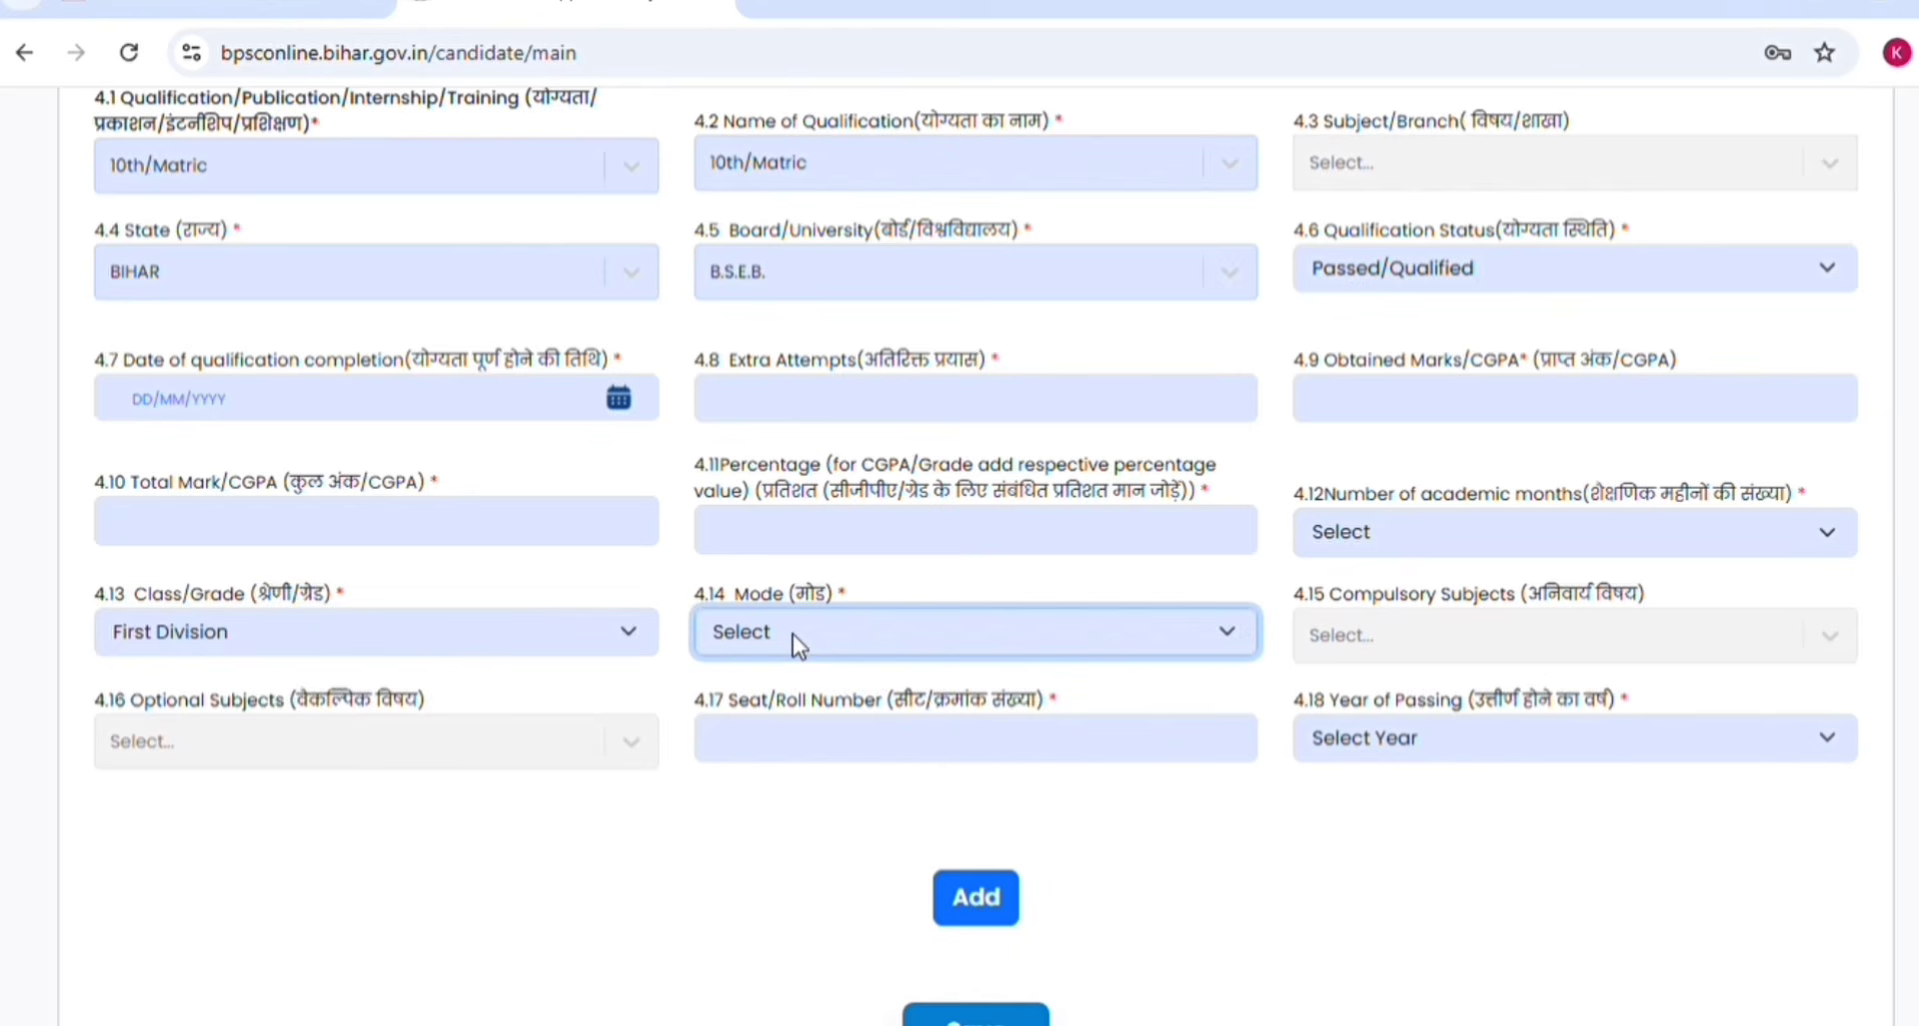
{"action": "left_click", "coordinate": [788, 764]}
{"action": "left_click", "coordinate": [1461, 637]}
{"action": "left_click", "coordinate": [1464, 642]}
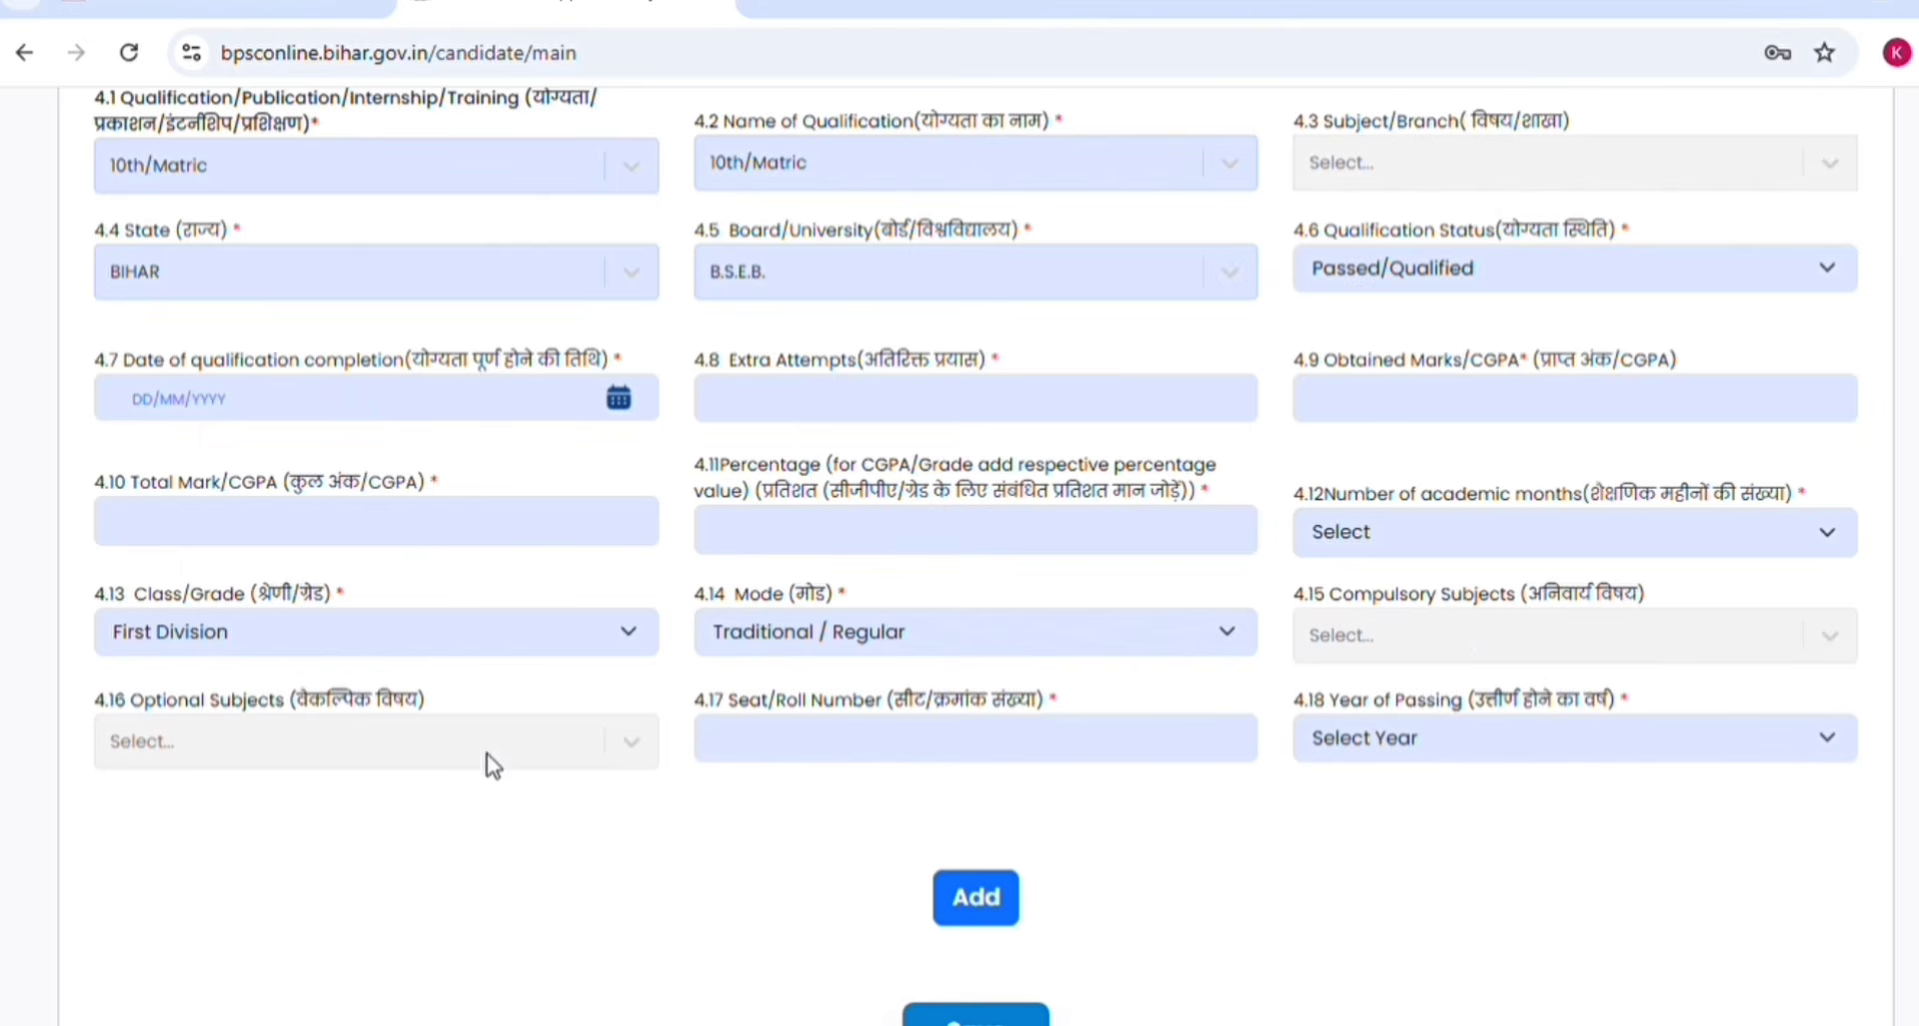
Step: Set the 10th/Matric year of passing to 2016
{"action": "left_click", "coordinate": [845, 755]}
{"action": "left_click", "coordinate": [1449, 748]}
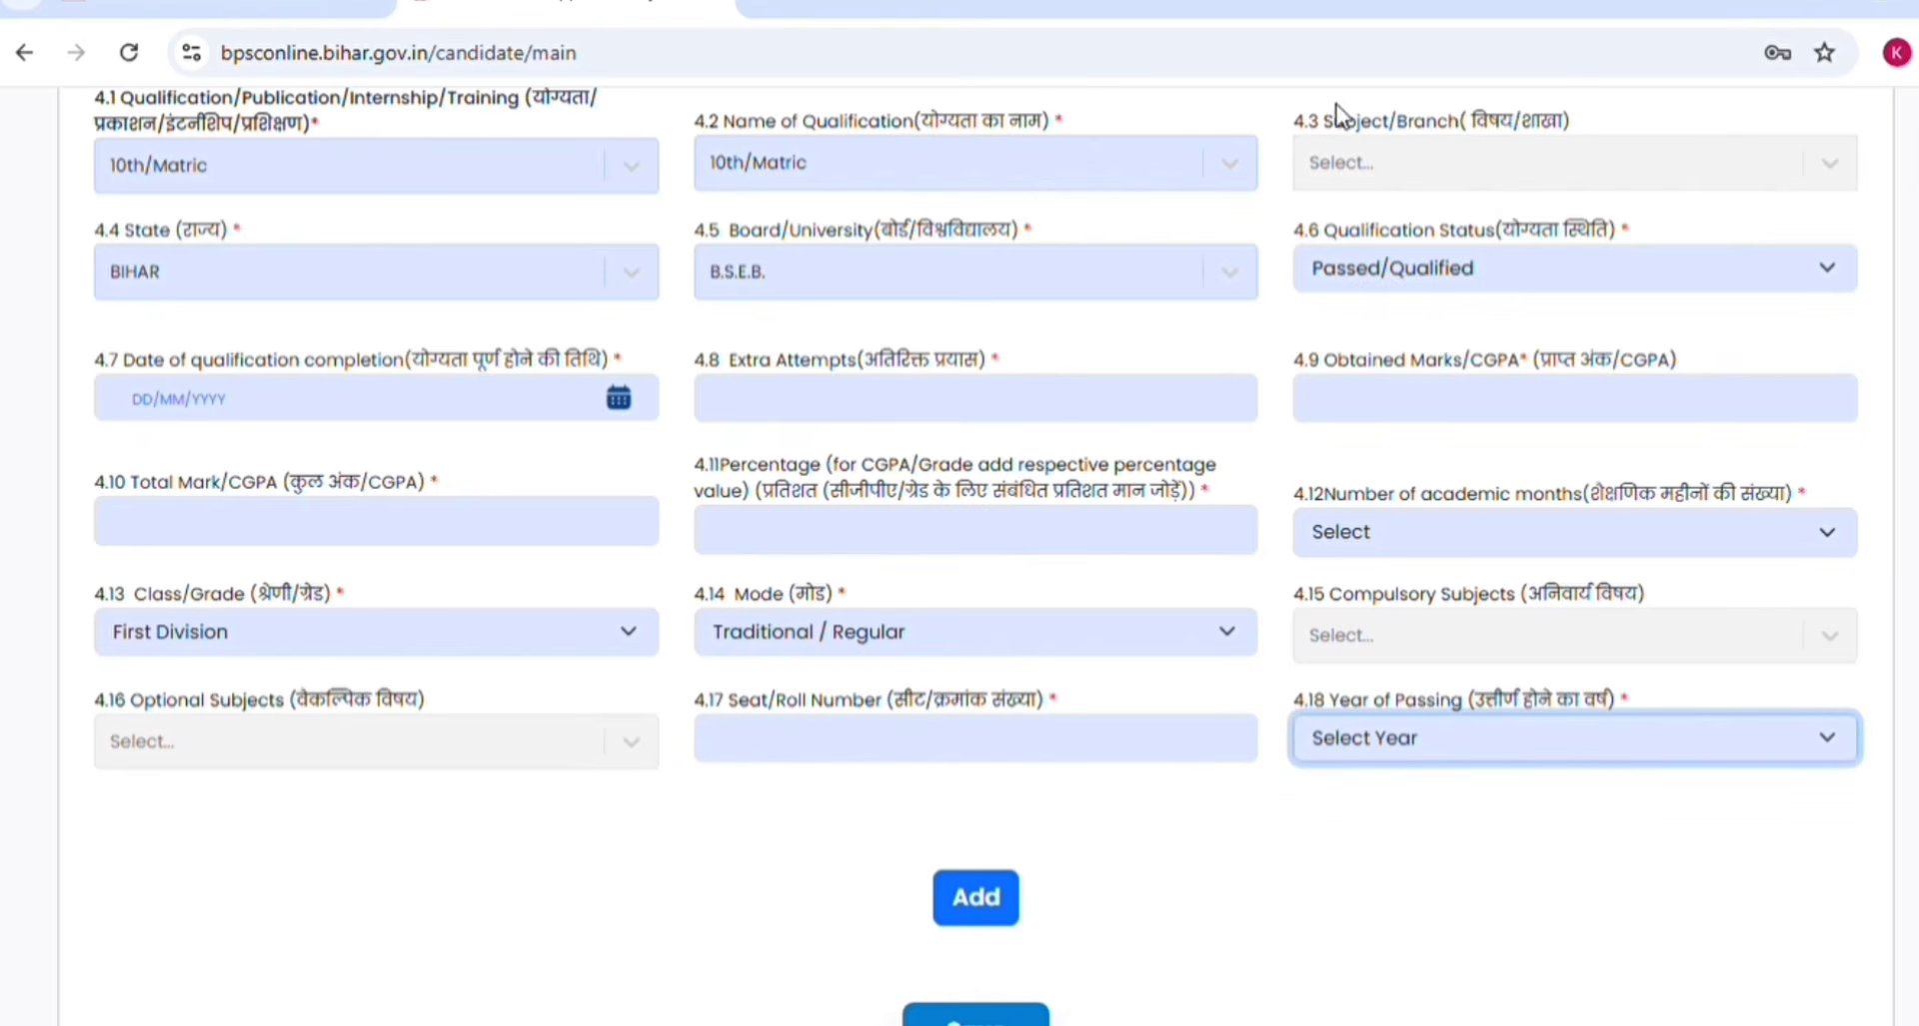
{"action": "left_click", "coordinate": [1336, 351]}
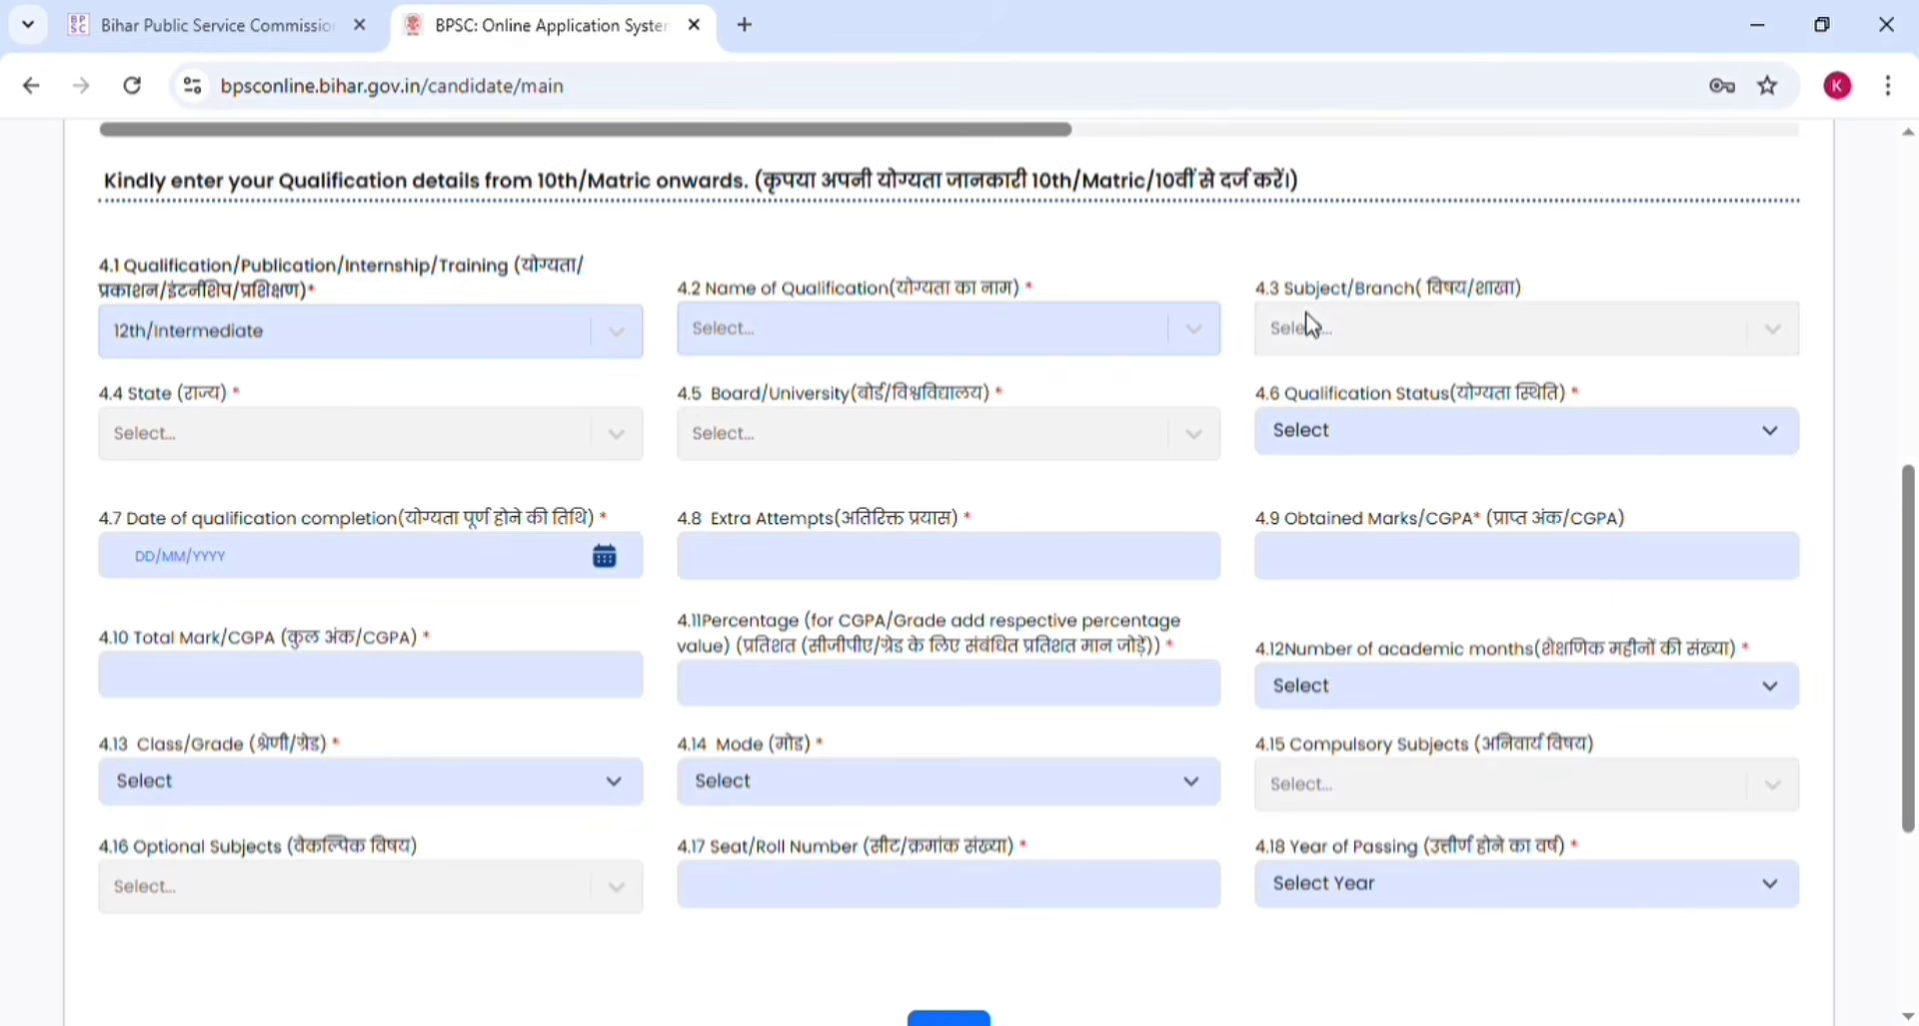
Step: Choose 12th/Intermediate as the qualification type and name, with Science as the subject branch
{"action": "left_click", "coordinate": [549, 341]}
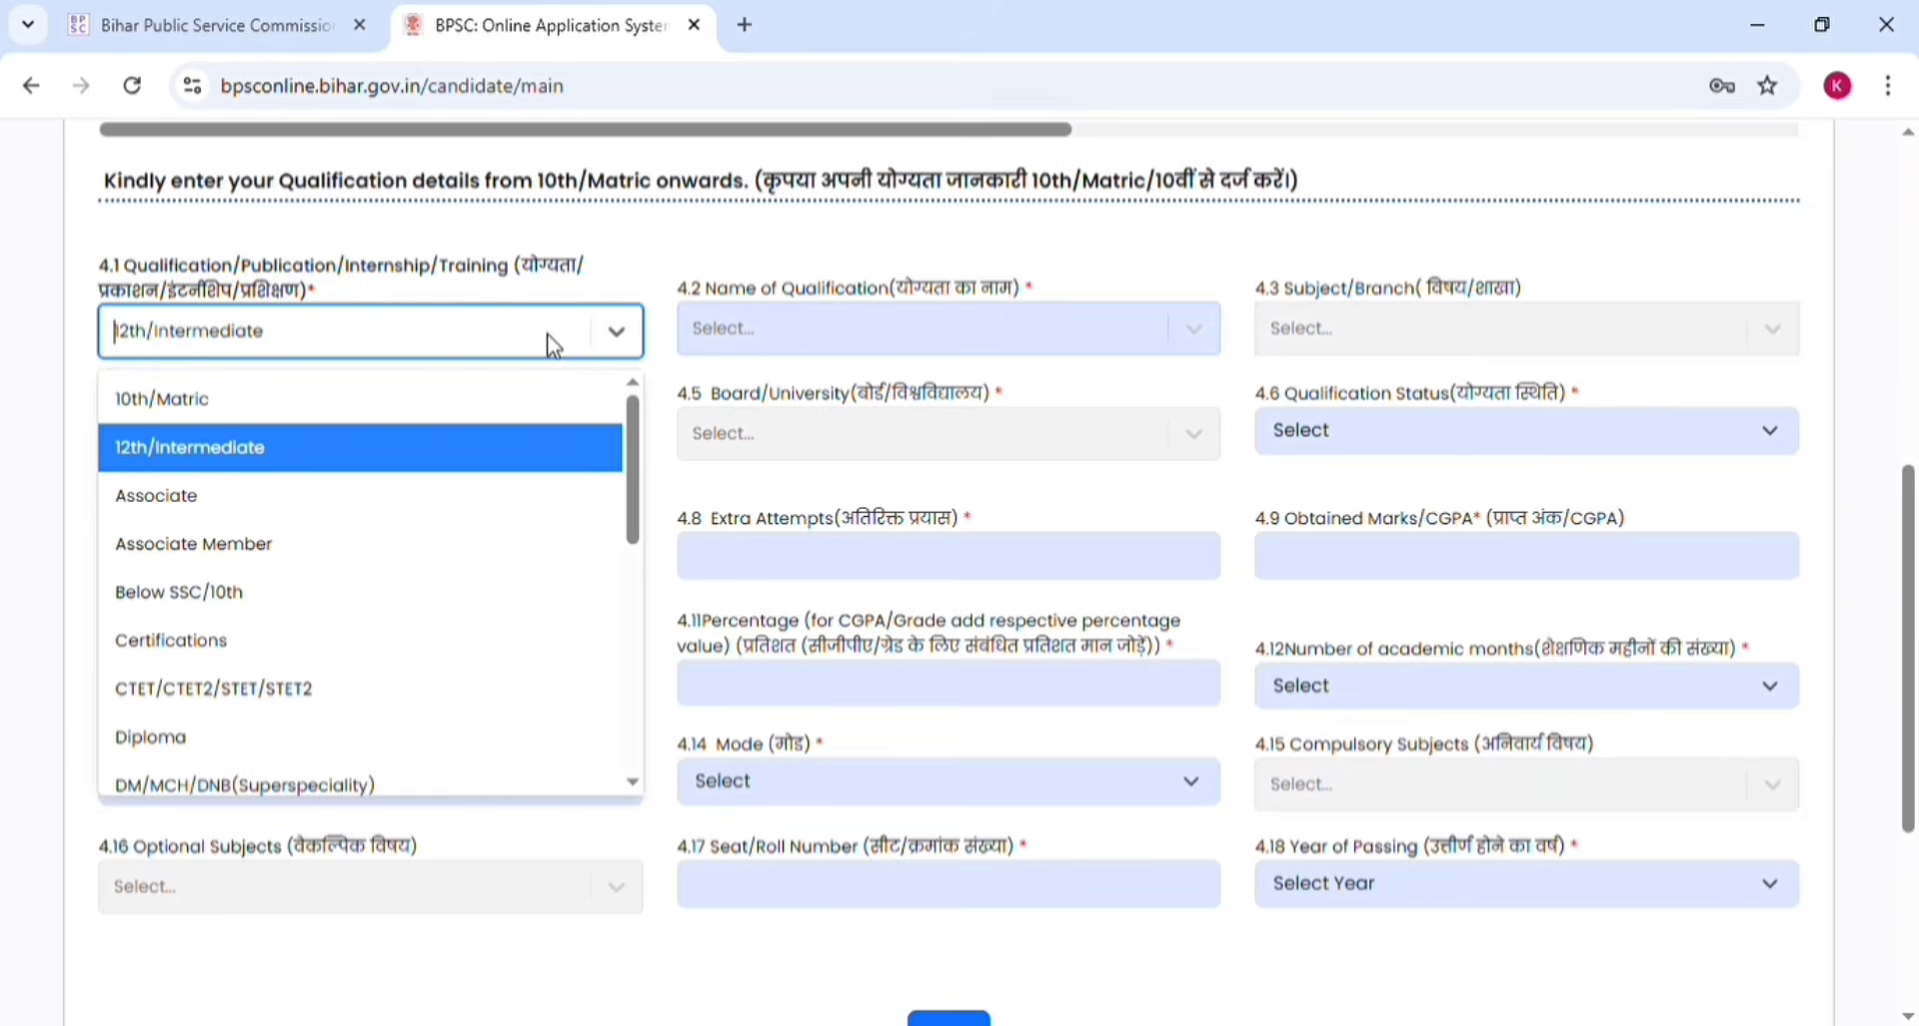
{"action": "left_click", "coordinate": [322, 460]}
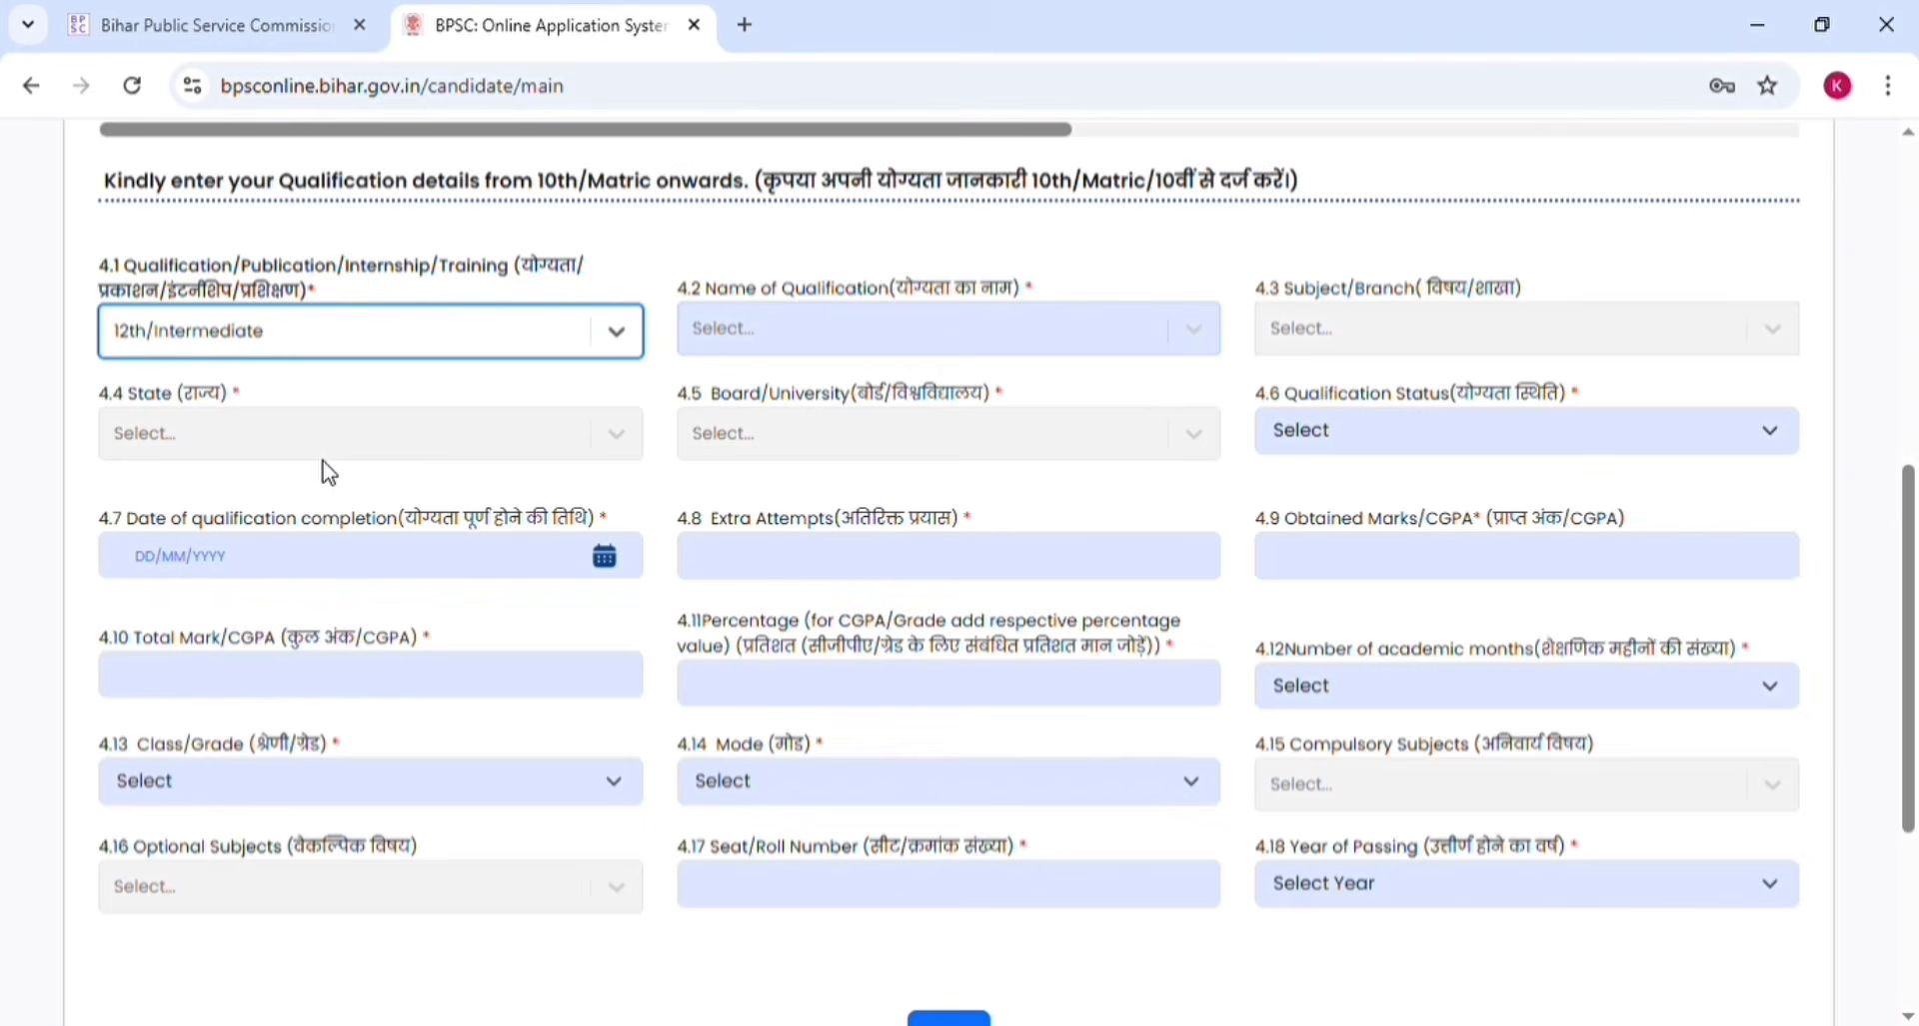
{"action": "left_click", "coordinate": [866, 330]}
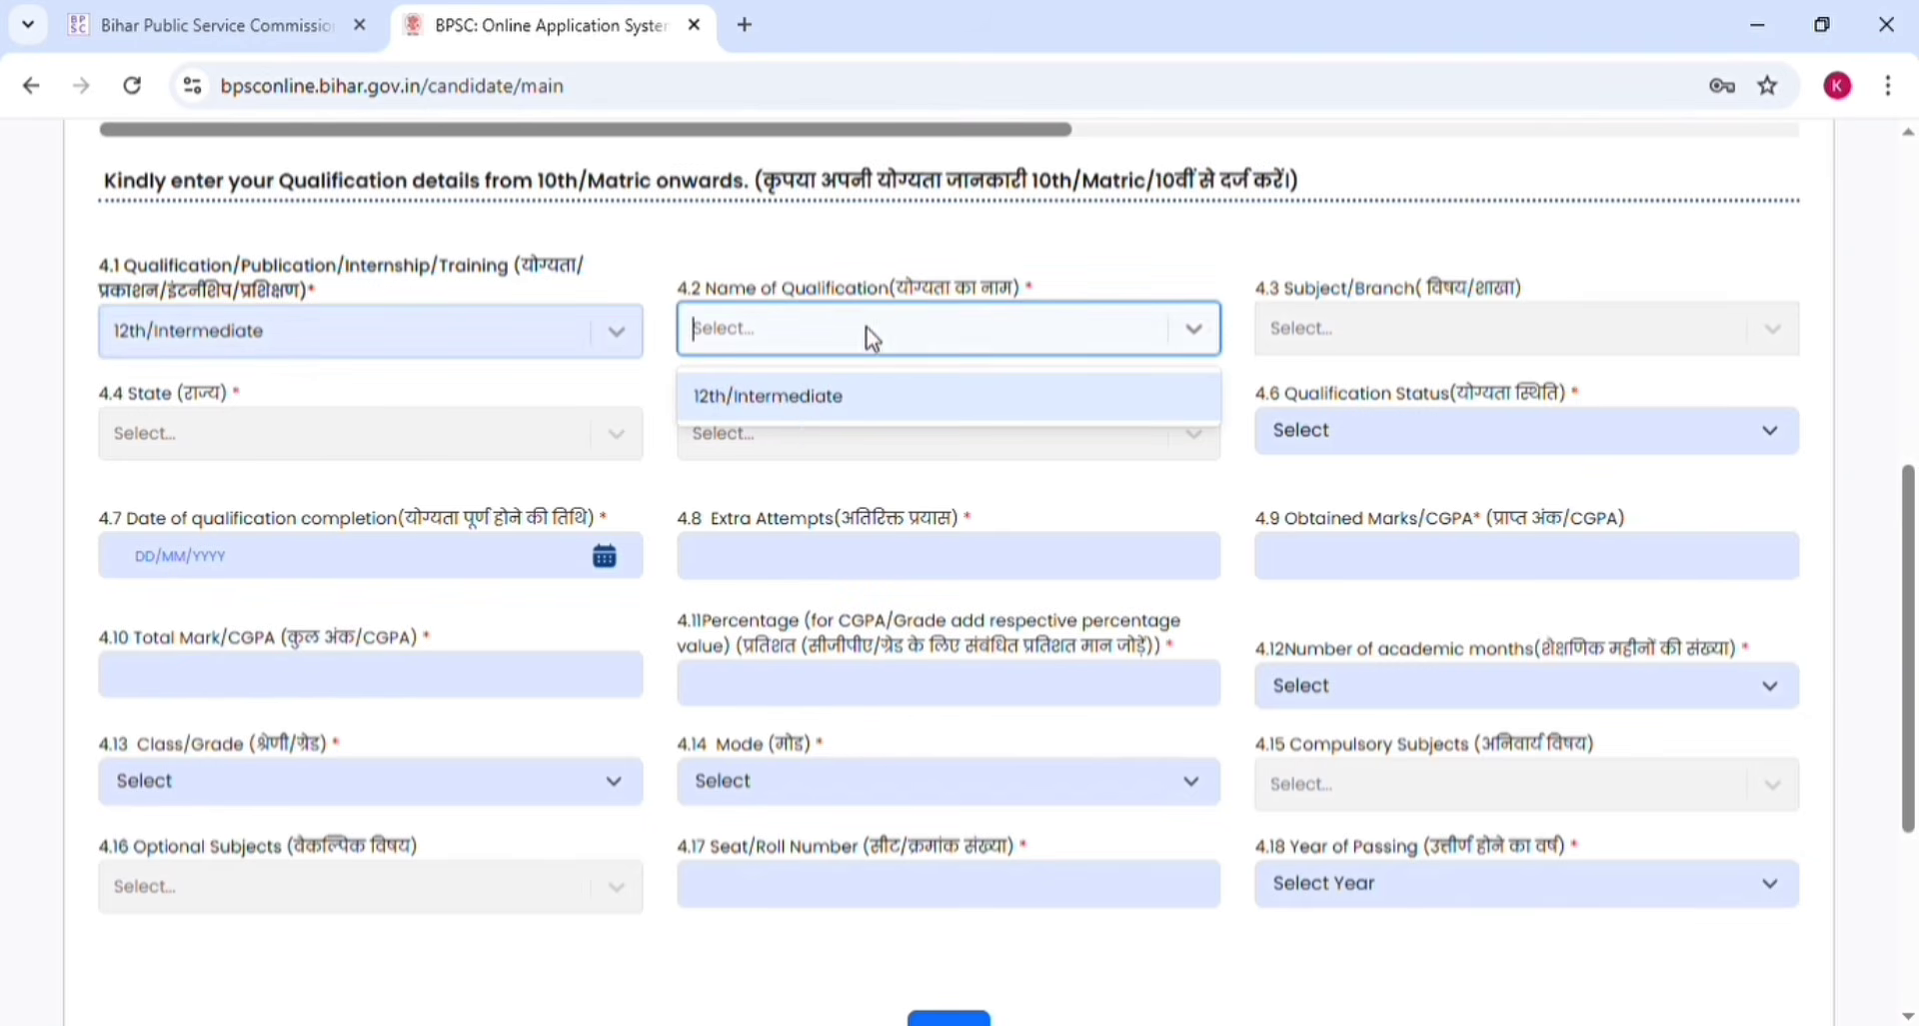
{"action": "left_click", "coordinate": [805, 405]}
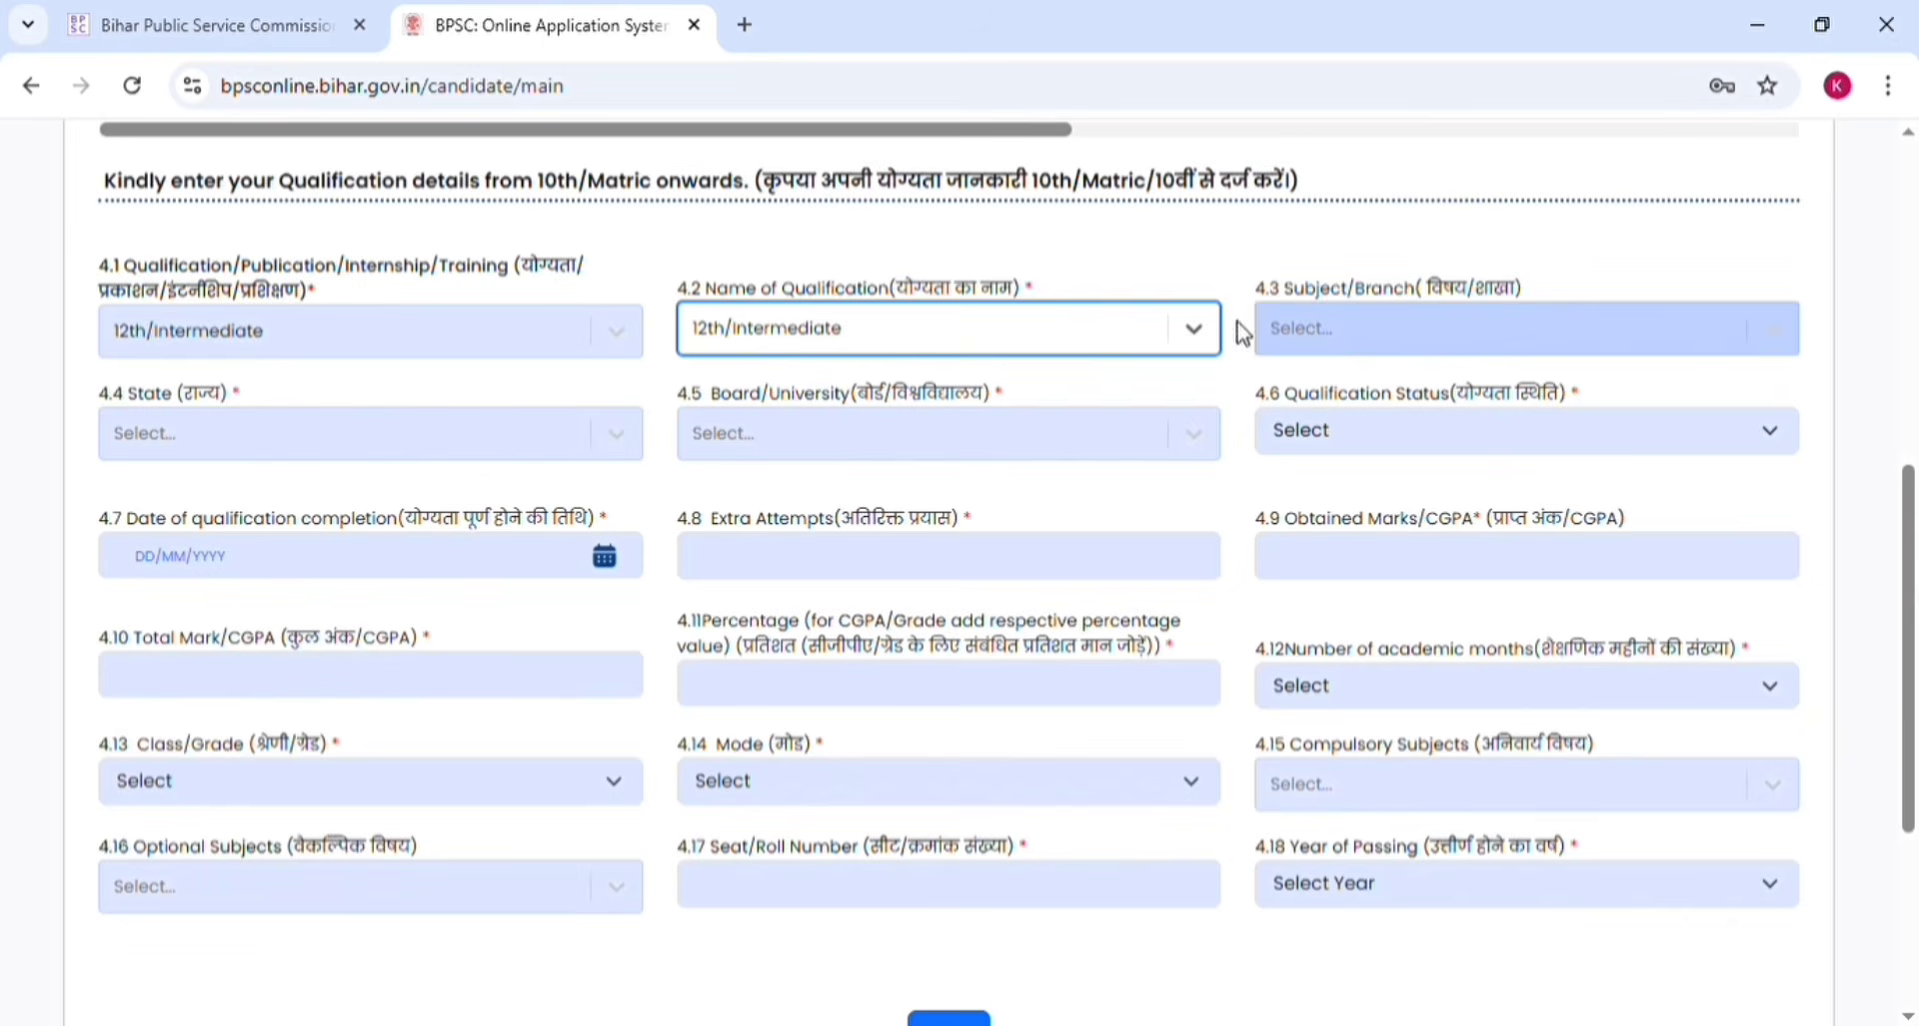
{"action": "left_click", "coordinate": [1334, 328]}
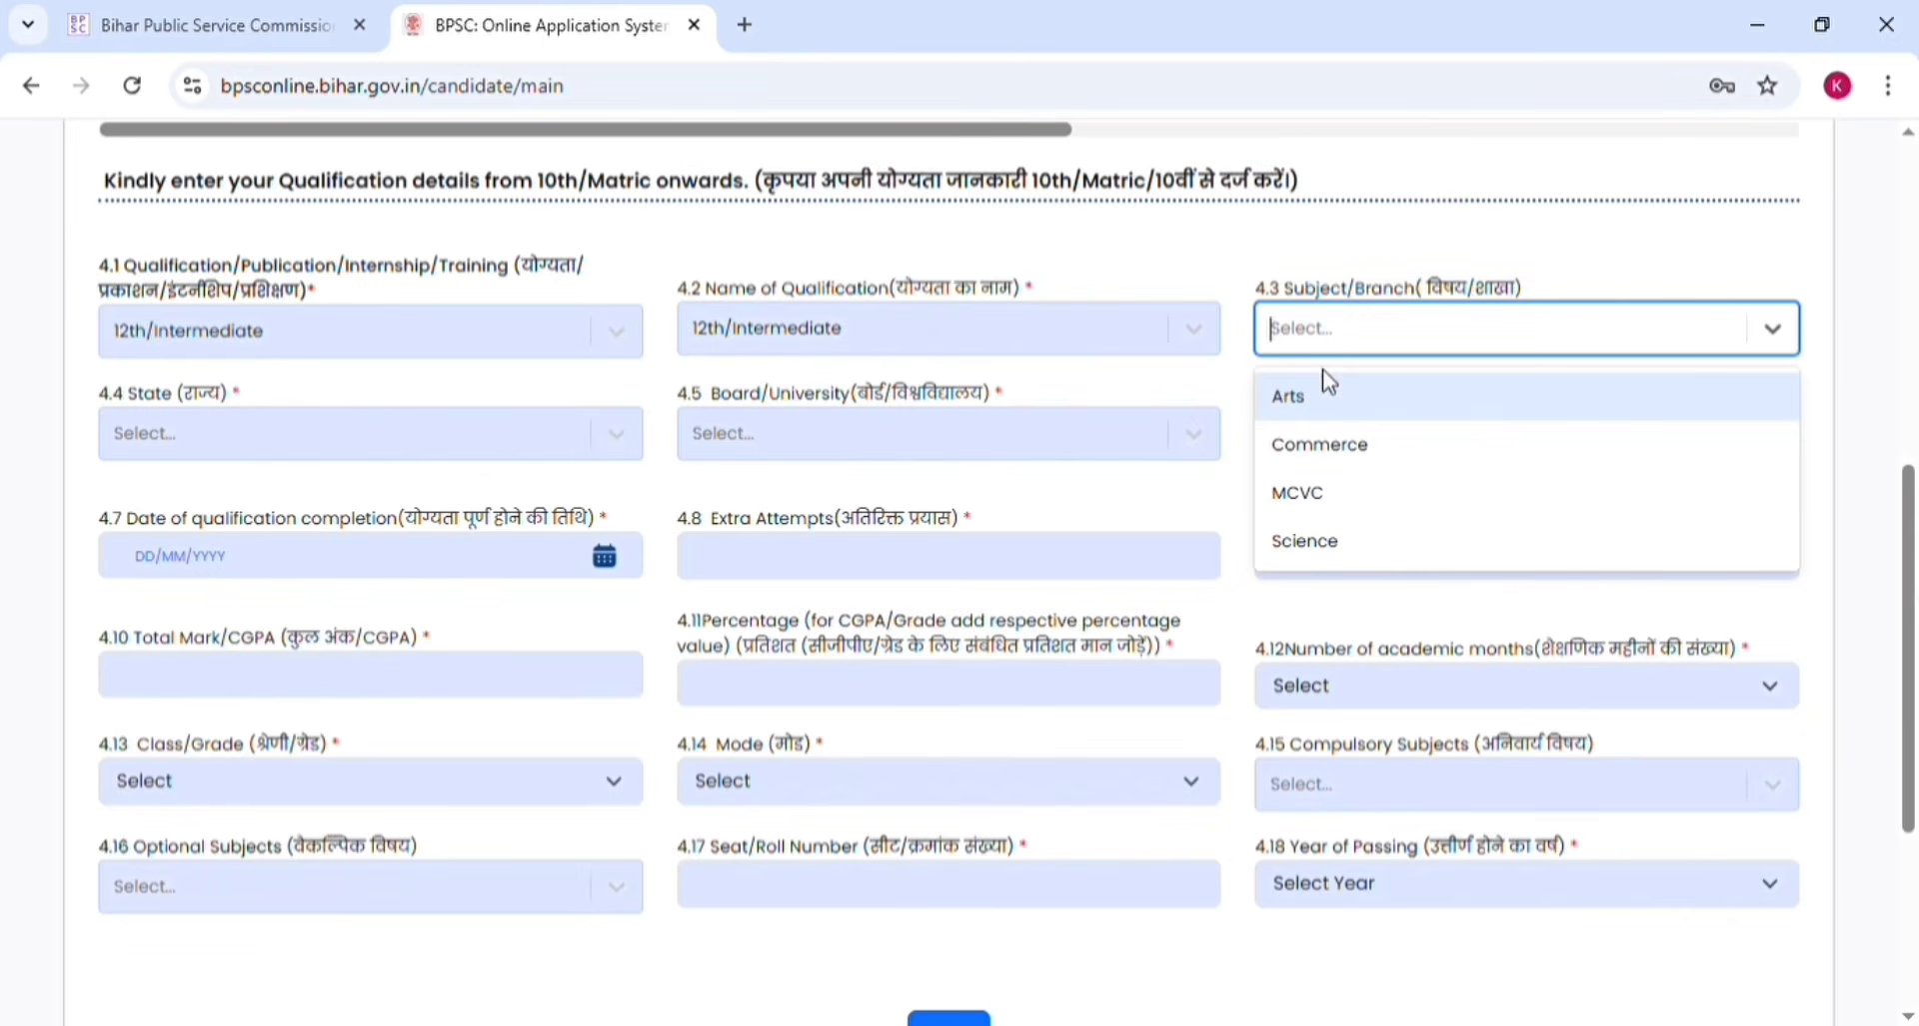
{"action": "left_click", "coordinate": [1320, 540]}
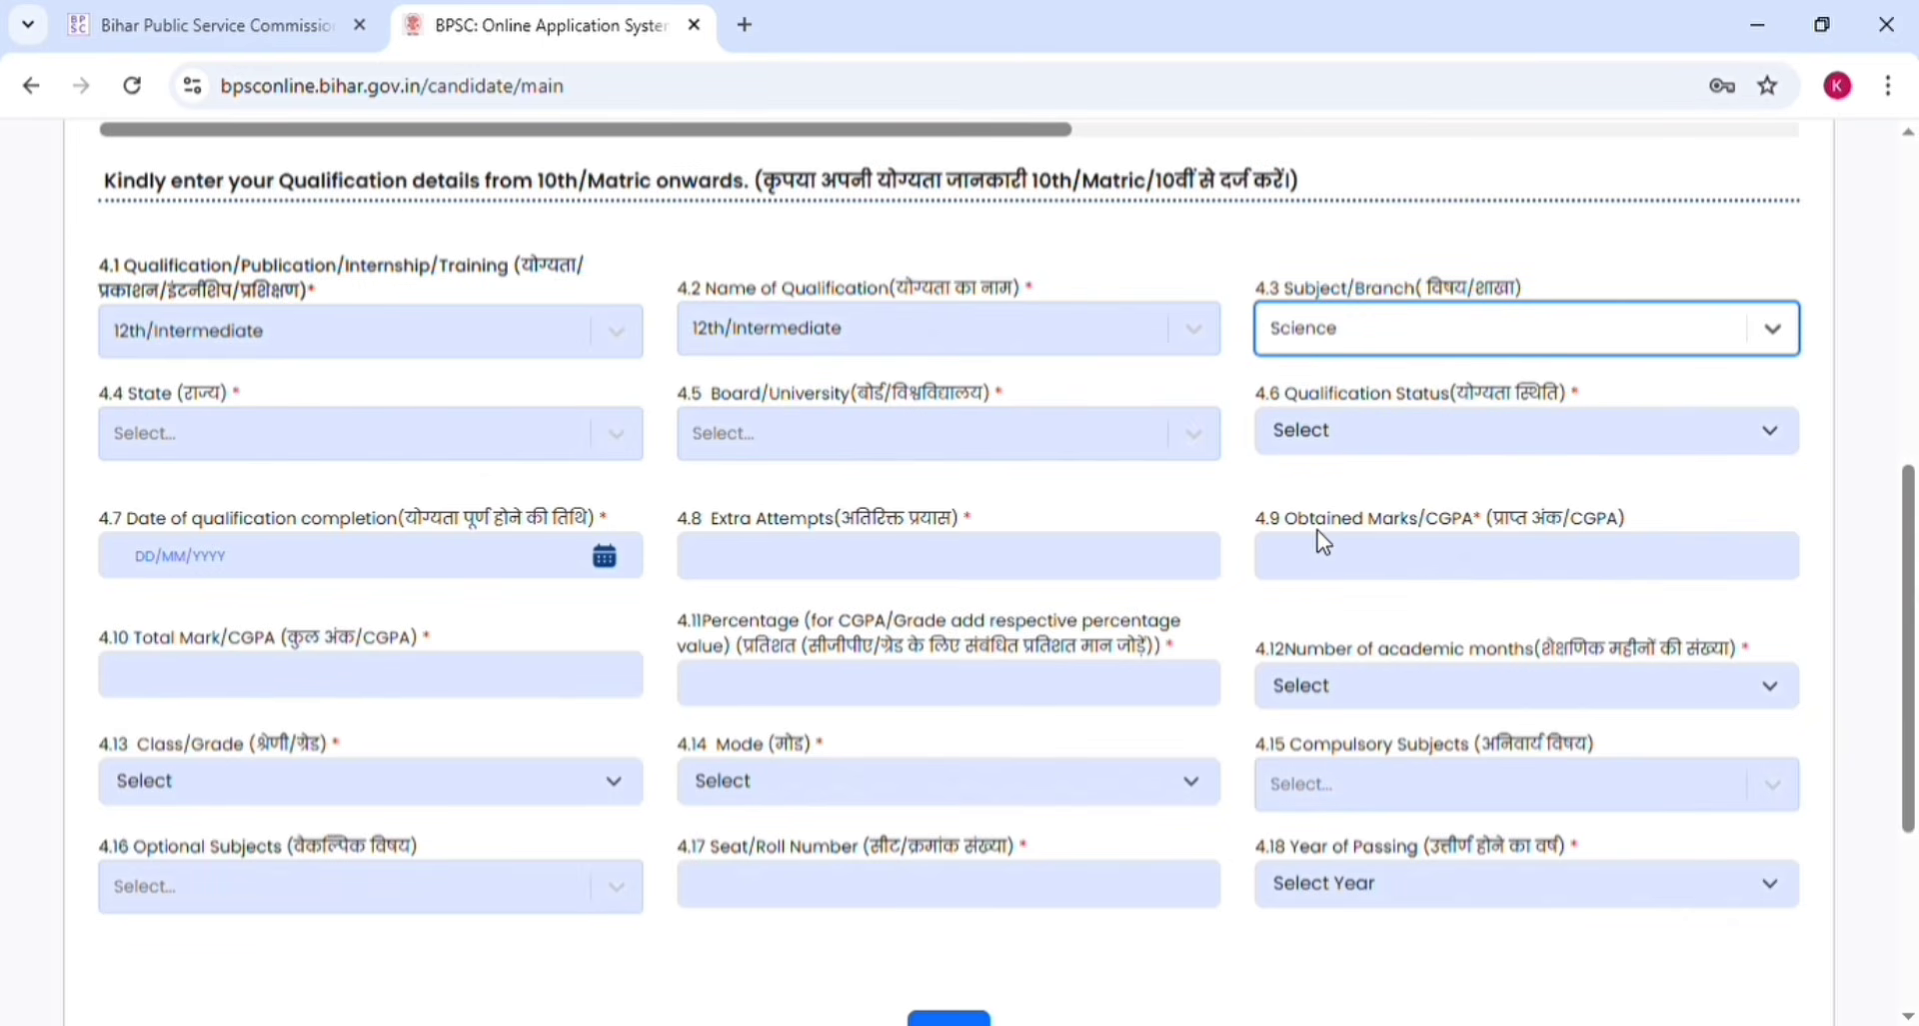
Step: Set the state to BIHAR, the board to BSEB and the status to Passed/Qualified
{"action": "left_click", "coordinate": [363, 427]}
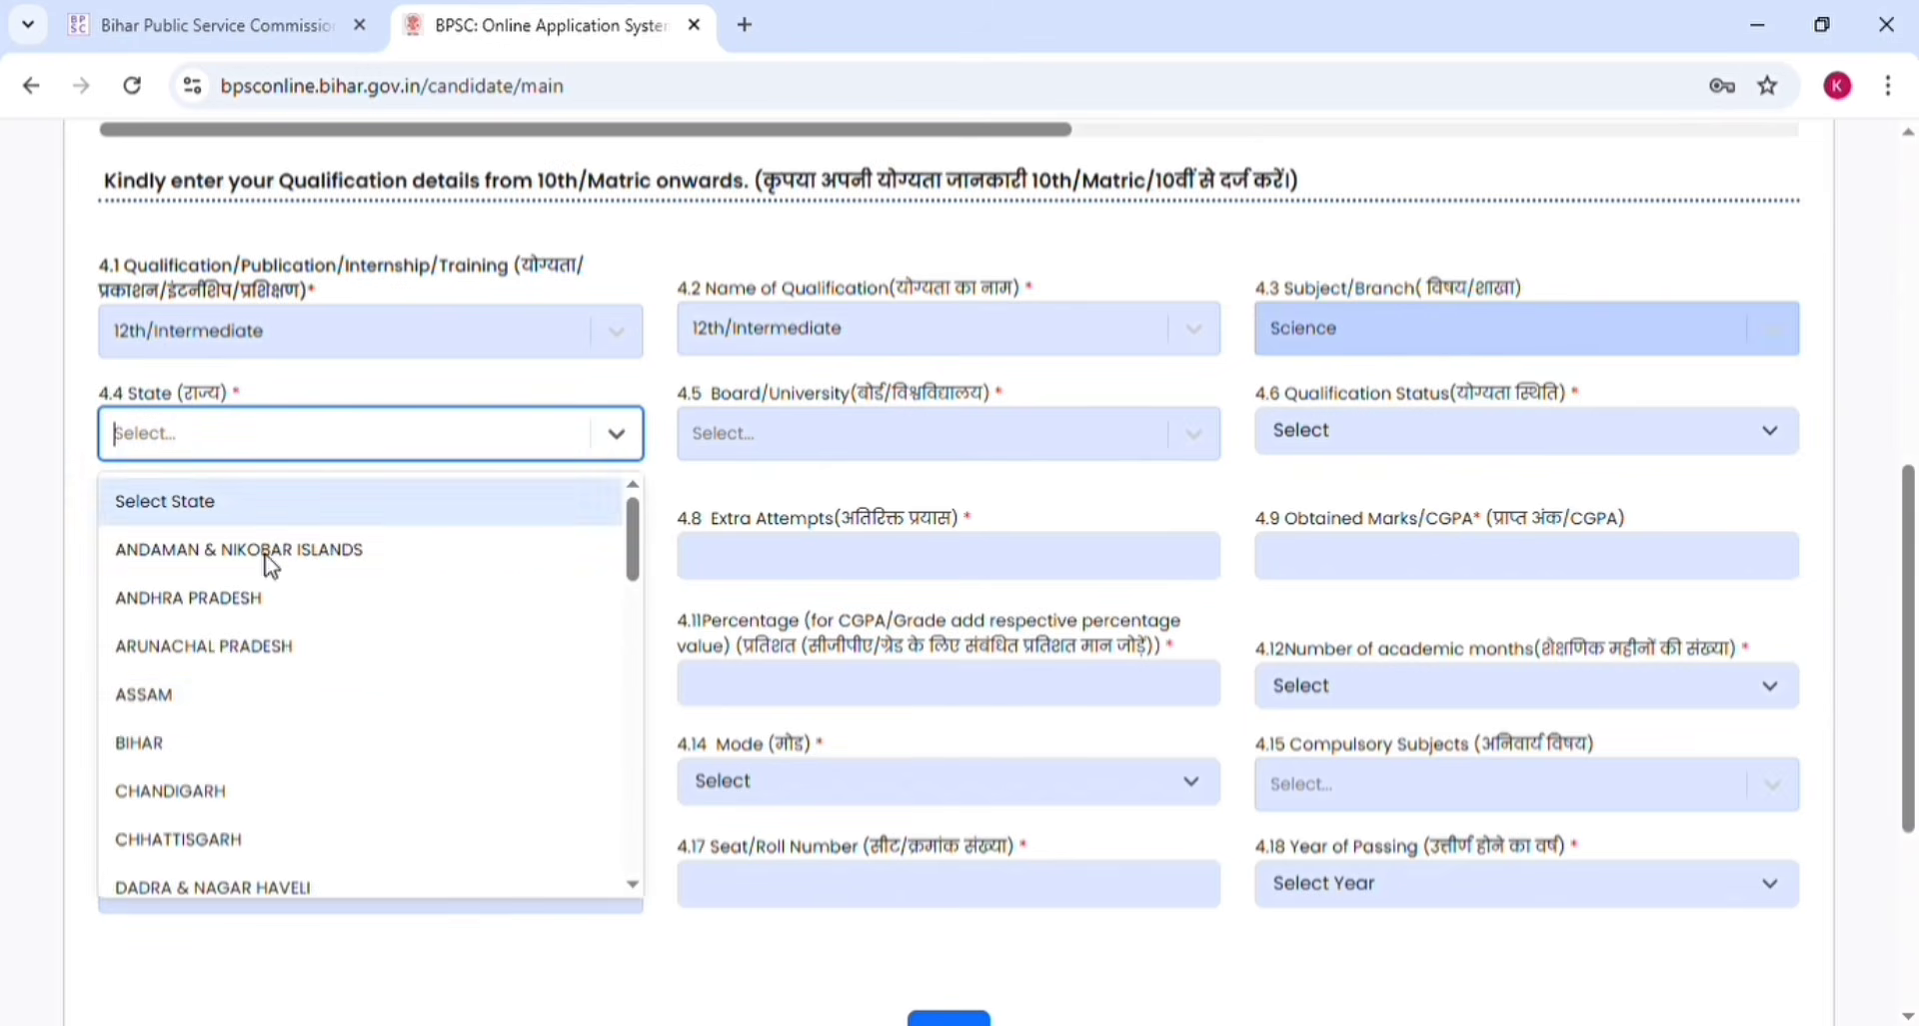
{"action": "left_click", "coordinate": [200, 742]}
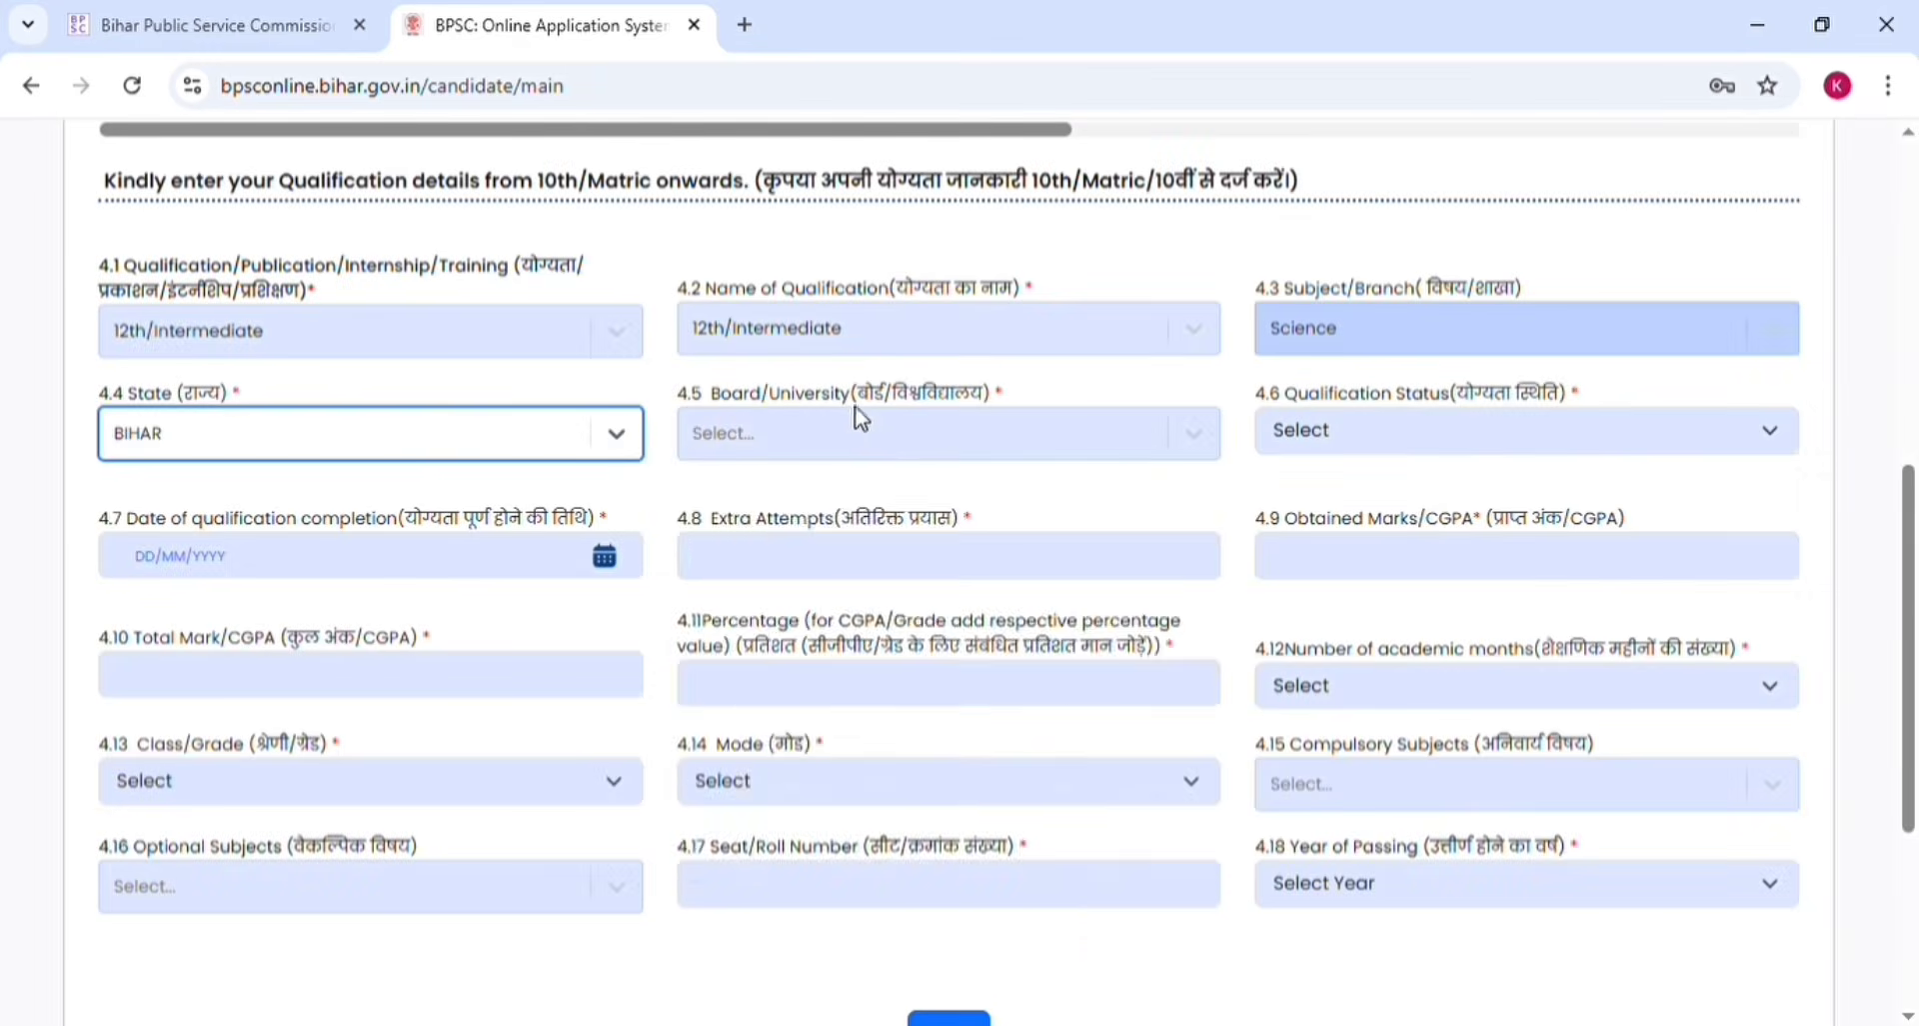
{"action": "left_click", "coordinate": [858, 440]}
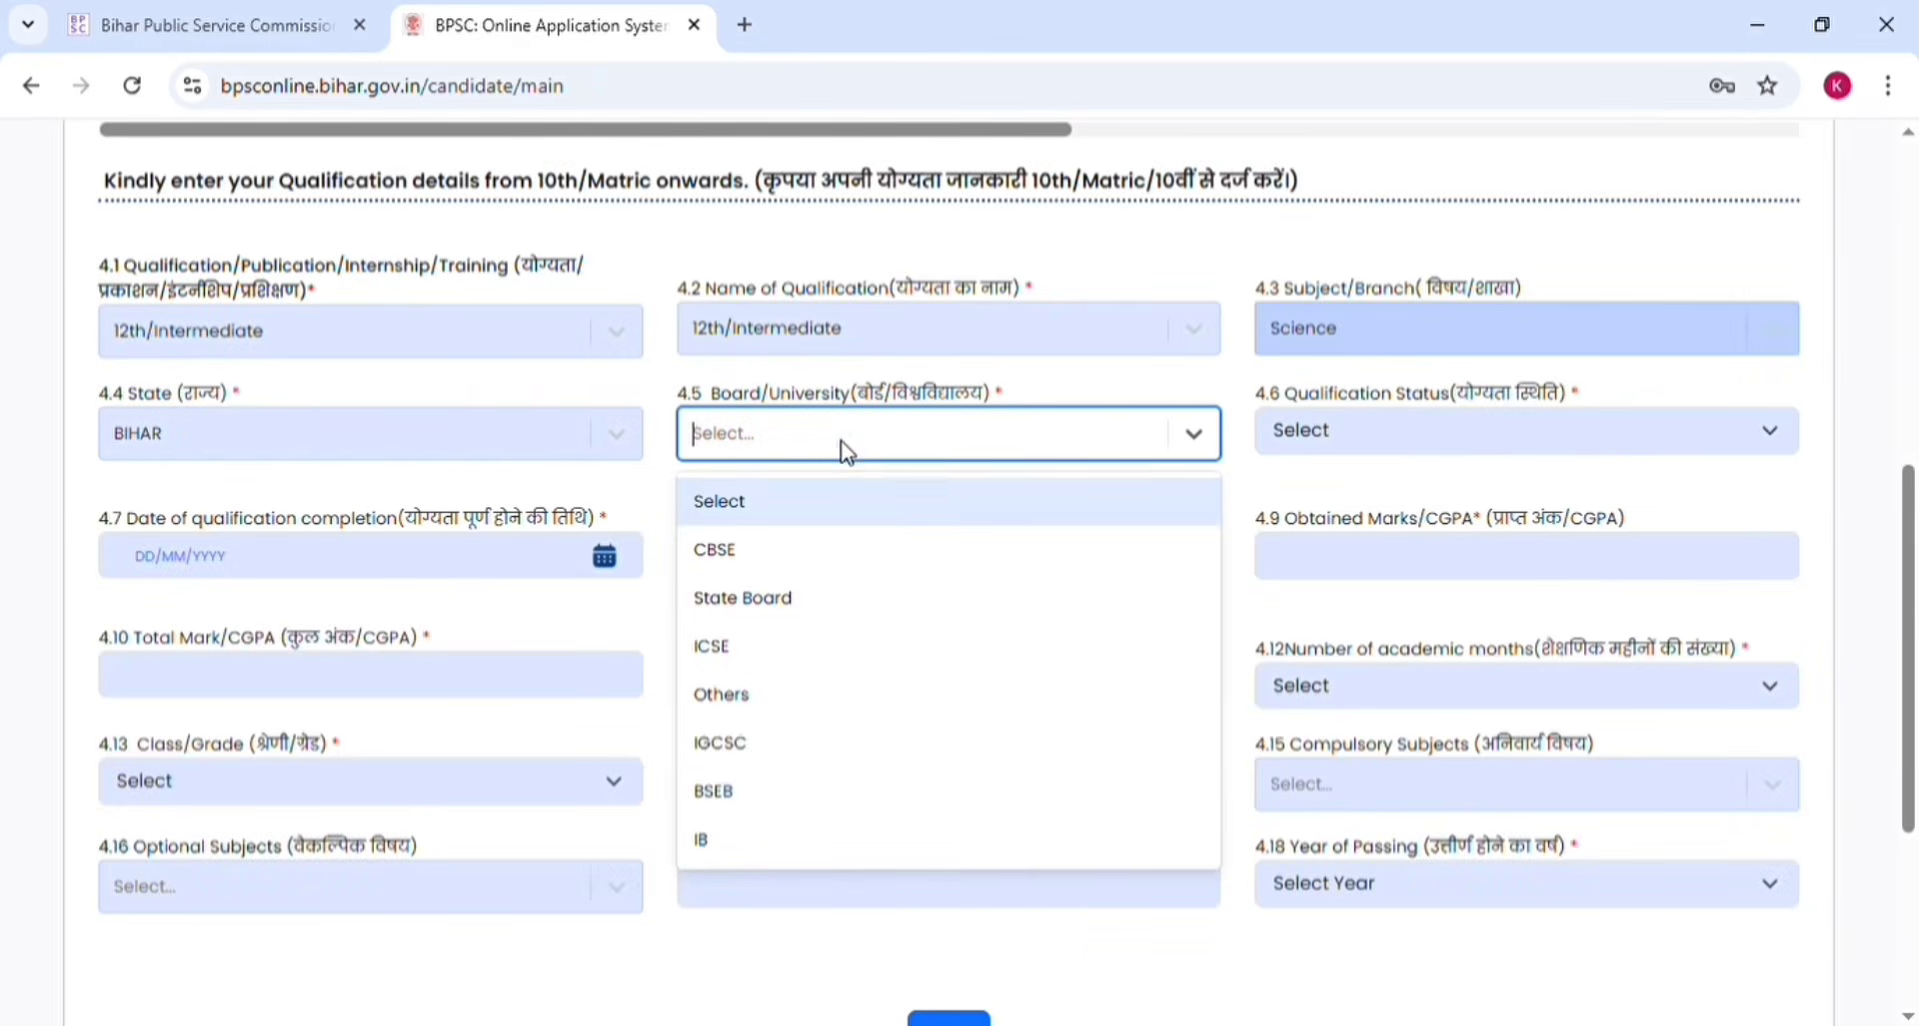
{"action": "left_click", "coordinate": [730, 795]}
{"action": "left_click", "coordinate": [1344, 434]}
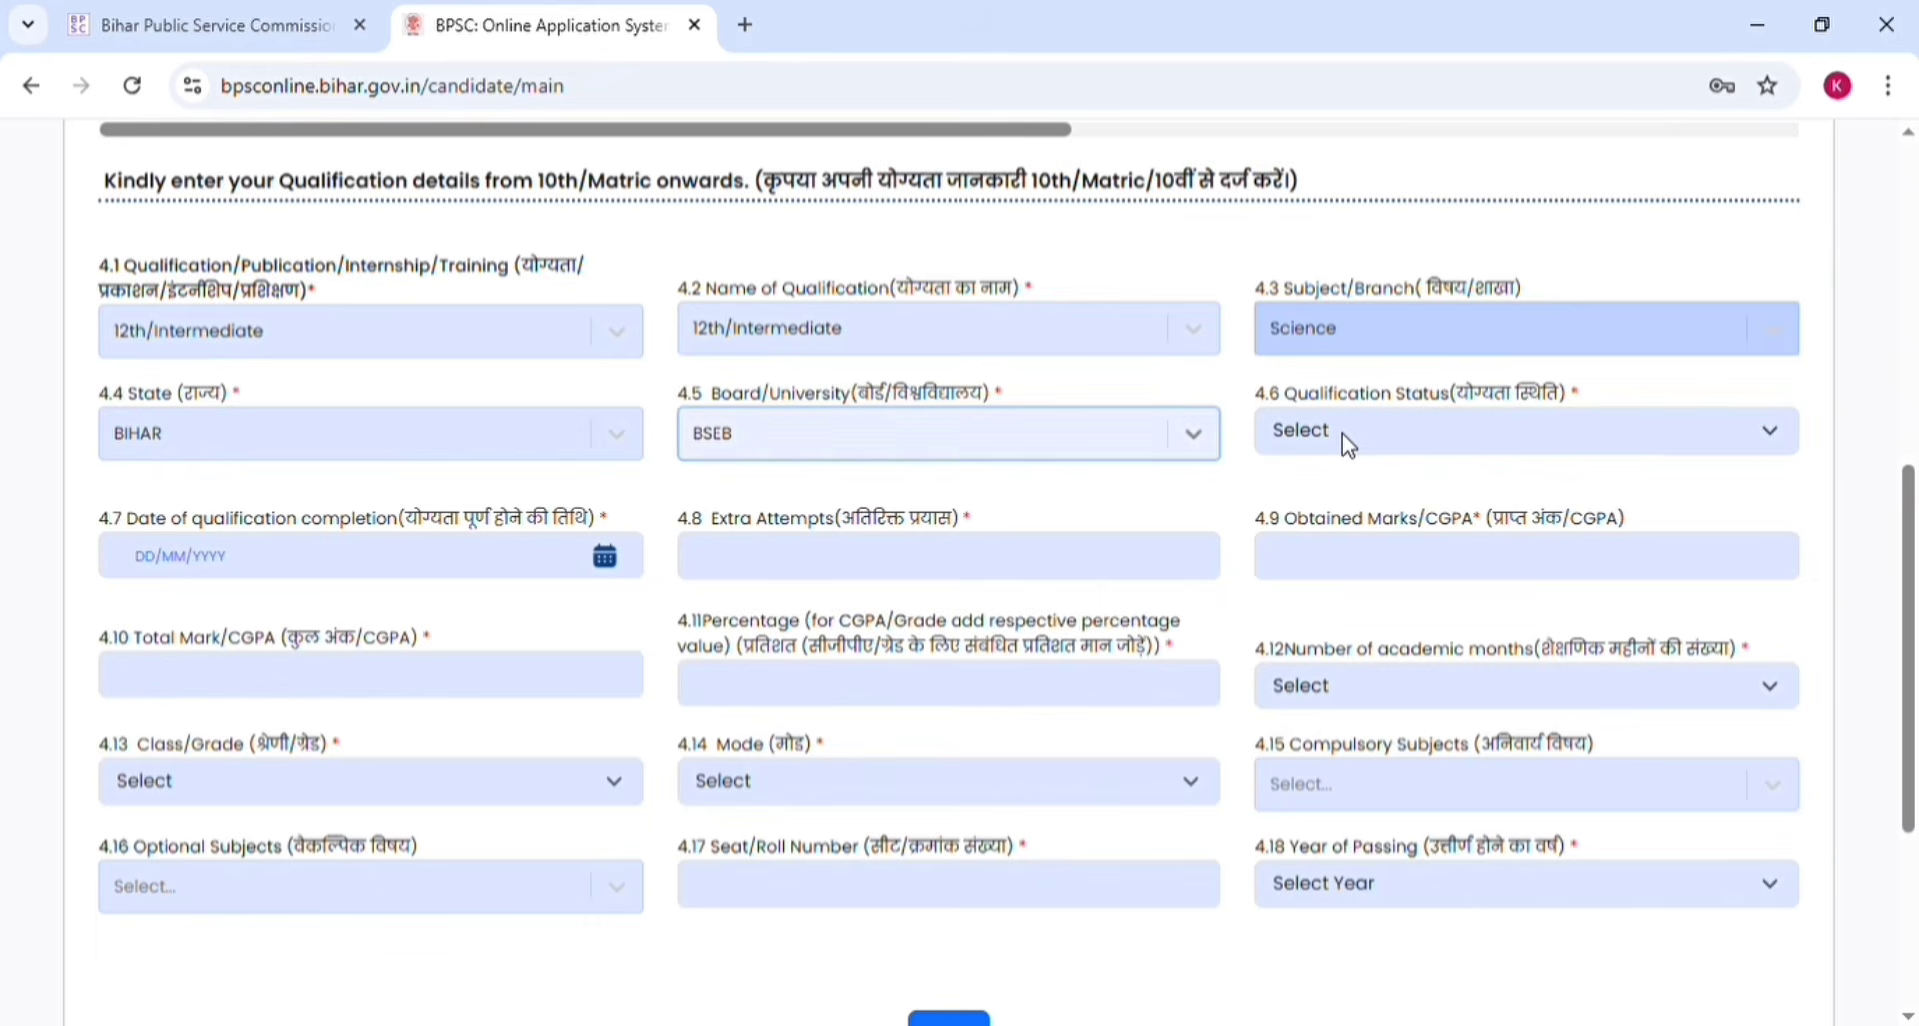
{"action": "left_click", "coordinate": [1350, 537]}
{"action": "left_click", "coordinate": [1186, 490]}
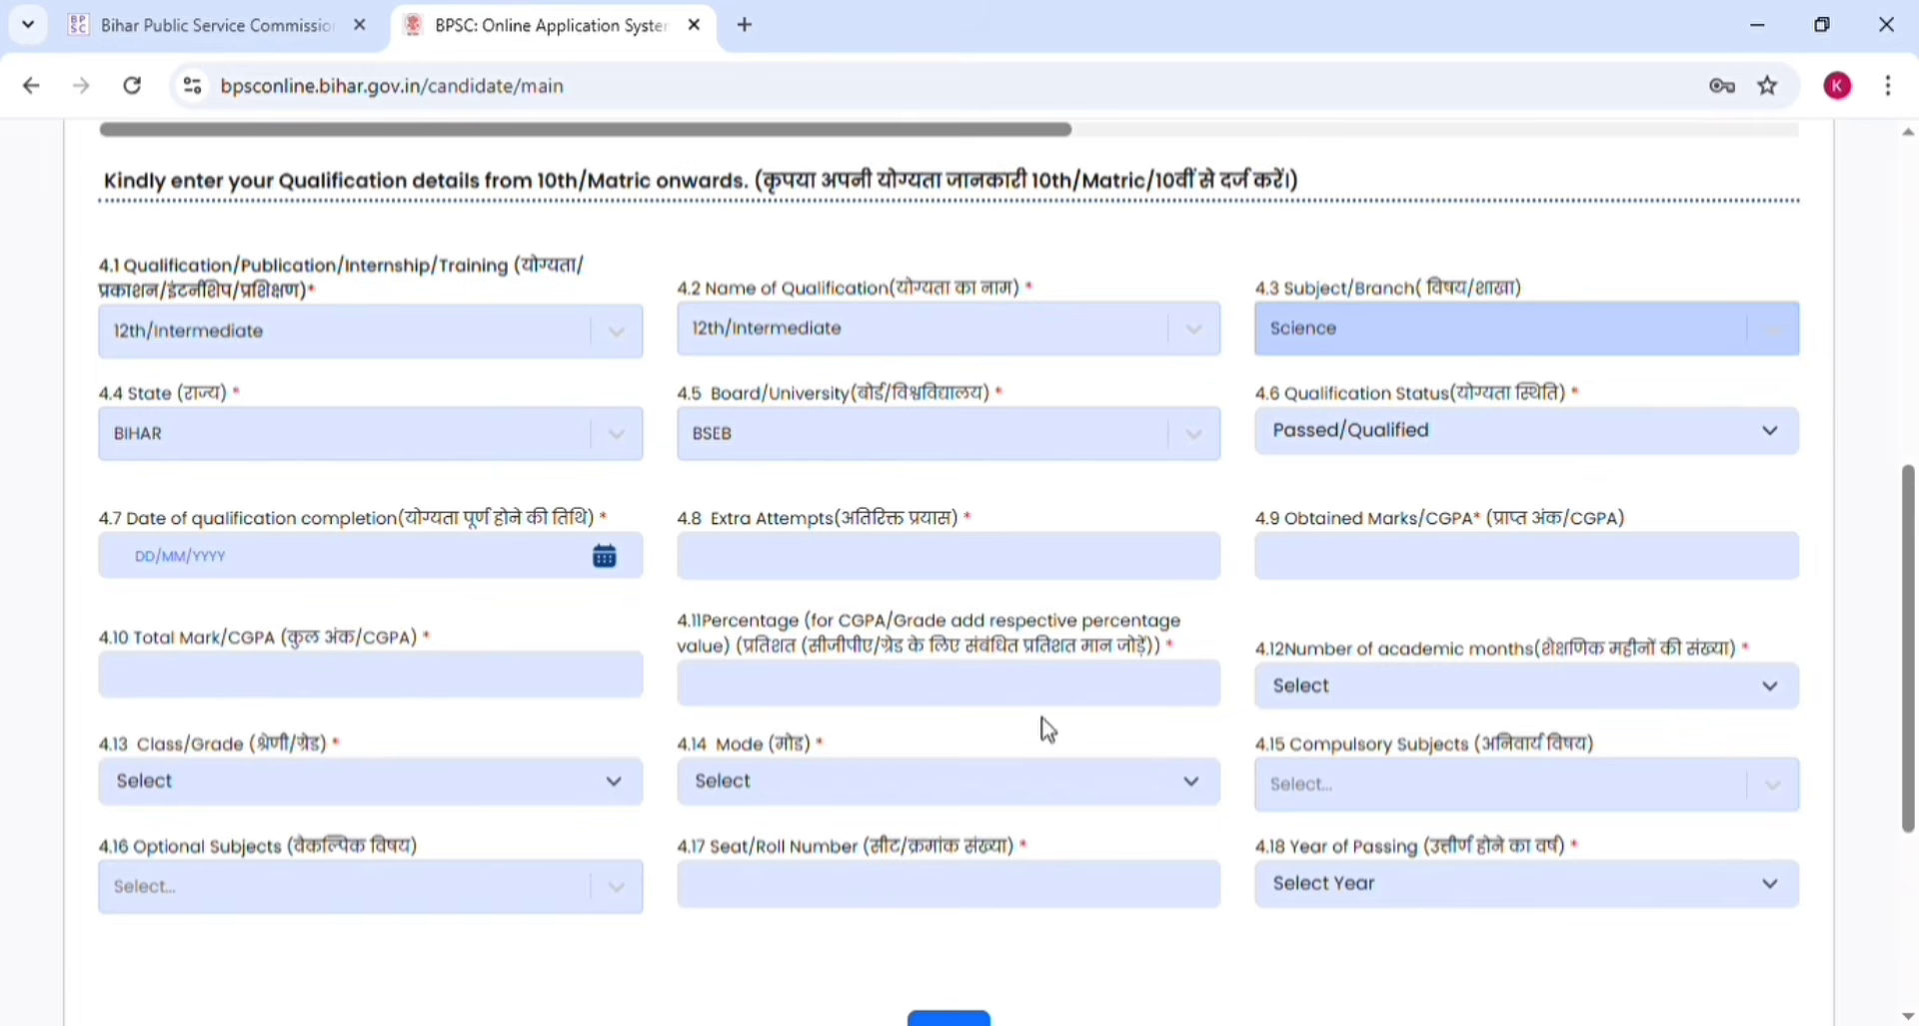
Step: Set 24 academic months, First Division class, and Traditional / Regular study mode
{"action": "left_click", "coordinate": [1433, 705]}
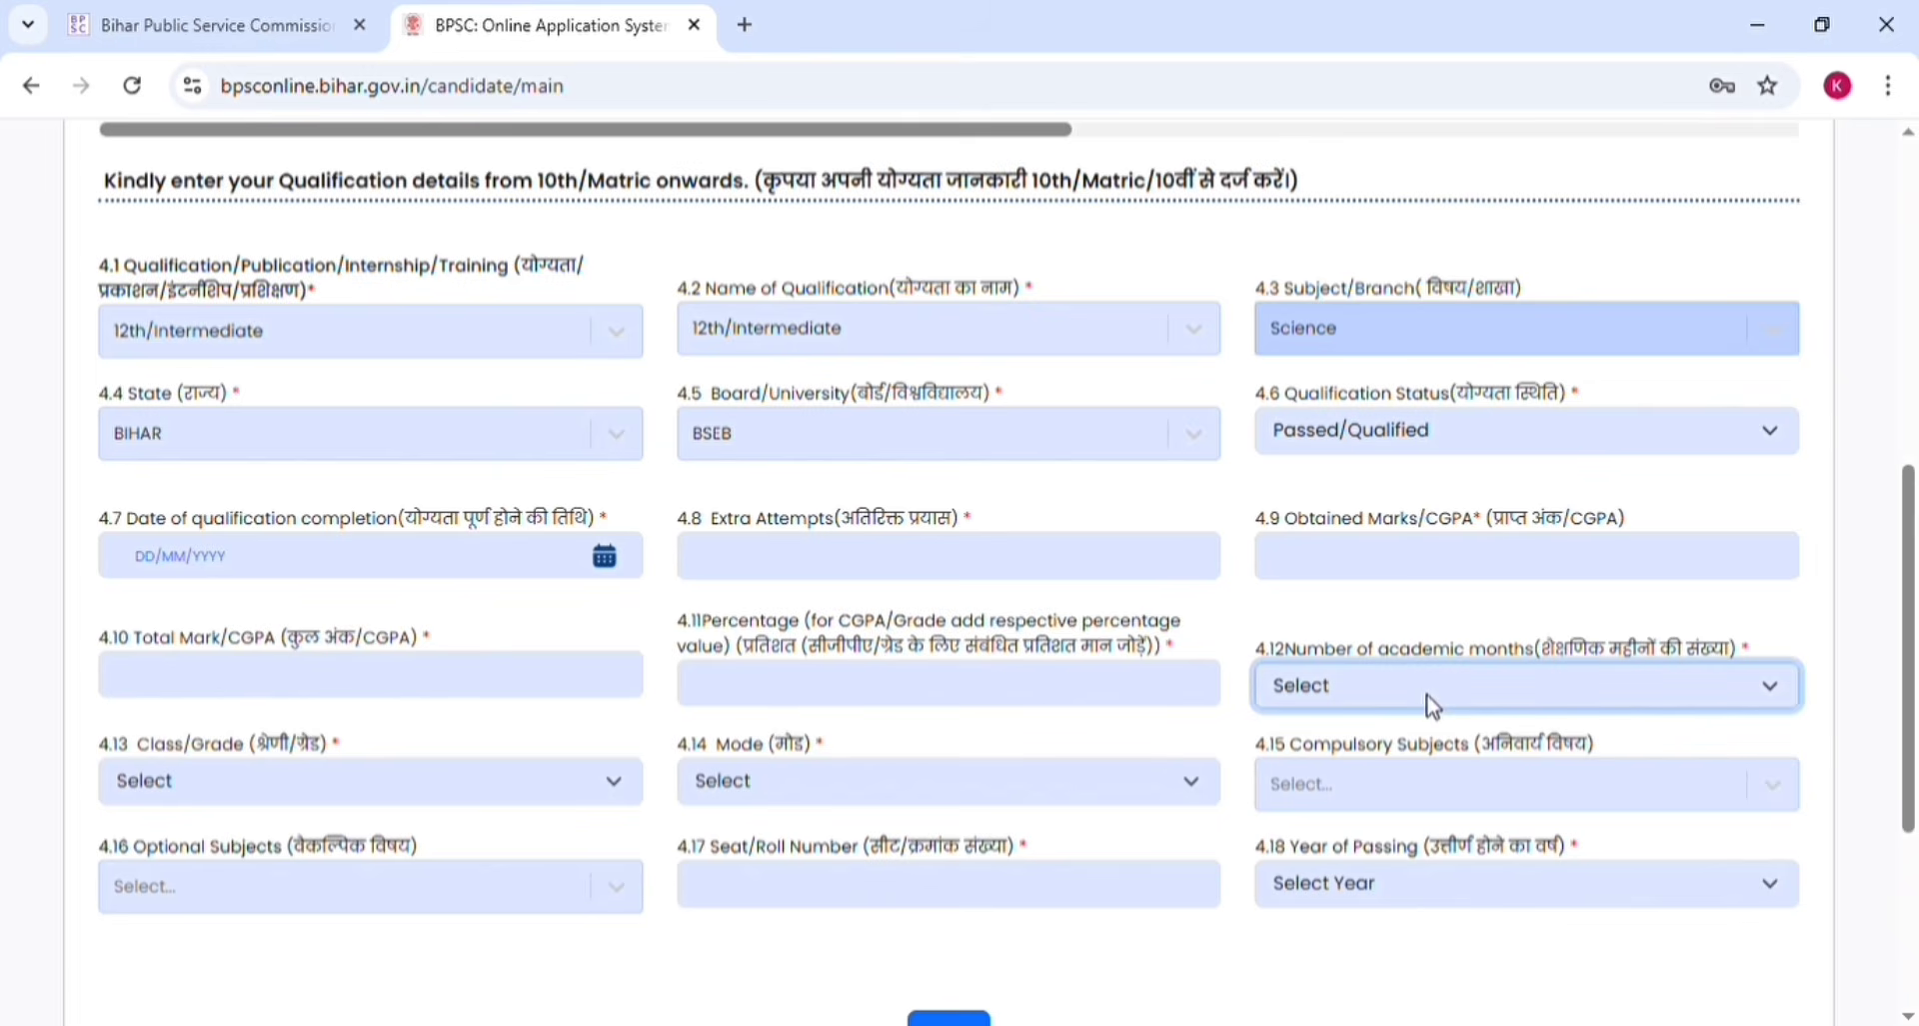
{"action": "left_click", "coordinate": [1267, 329]}
{"action": "left_click", "coordinate": [1857, 752]}
{"action": "scroll", "coordinate": [1861, 764], "scroll_direction": "down", "scroll_amount": 3}
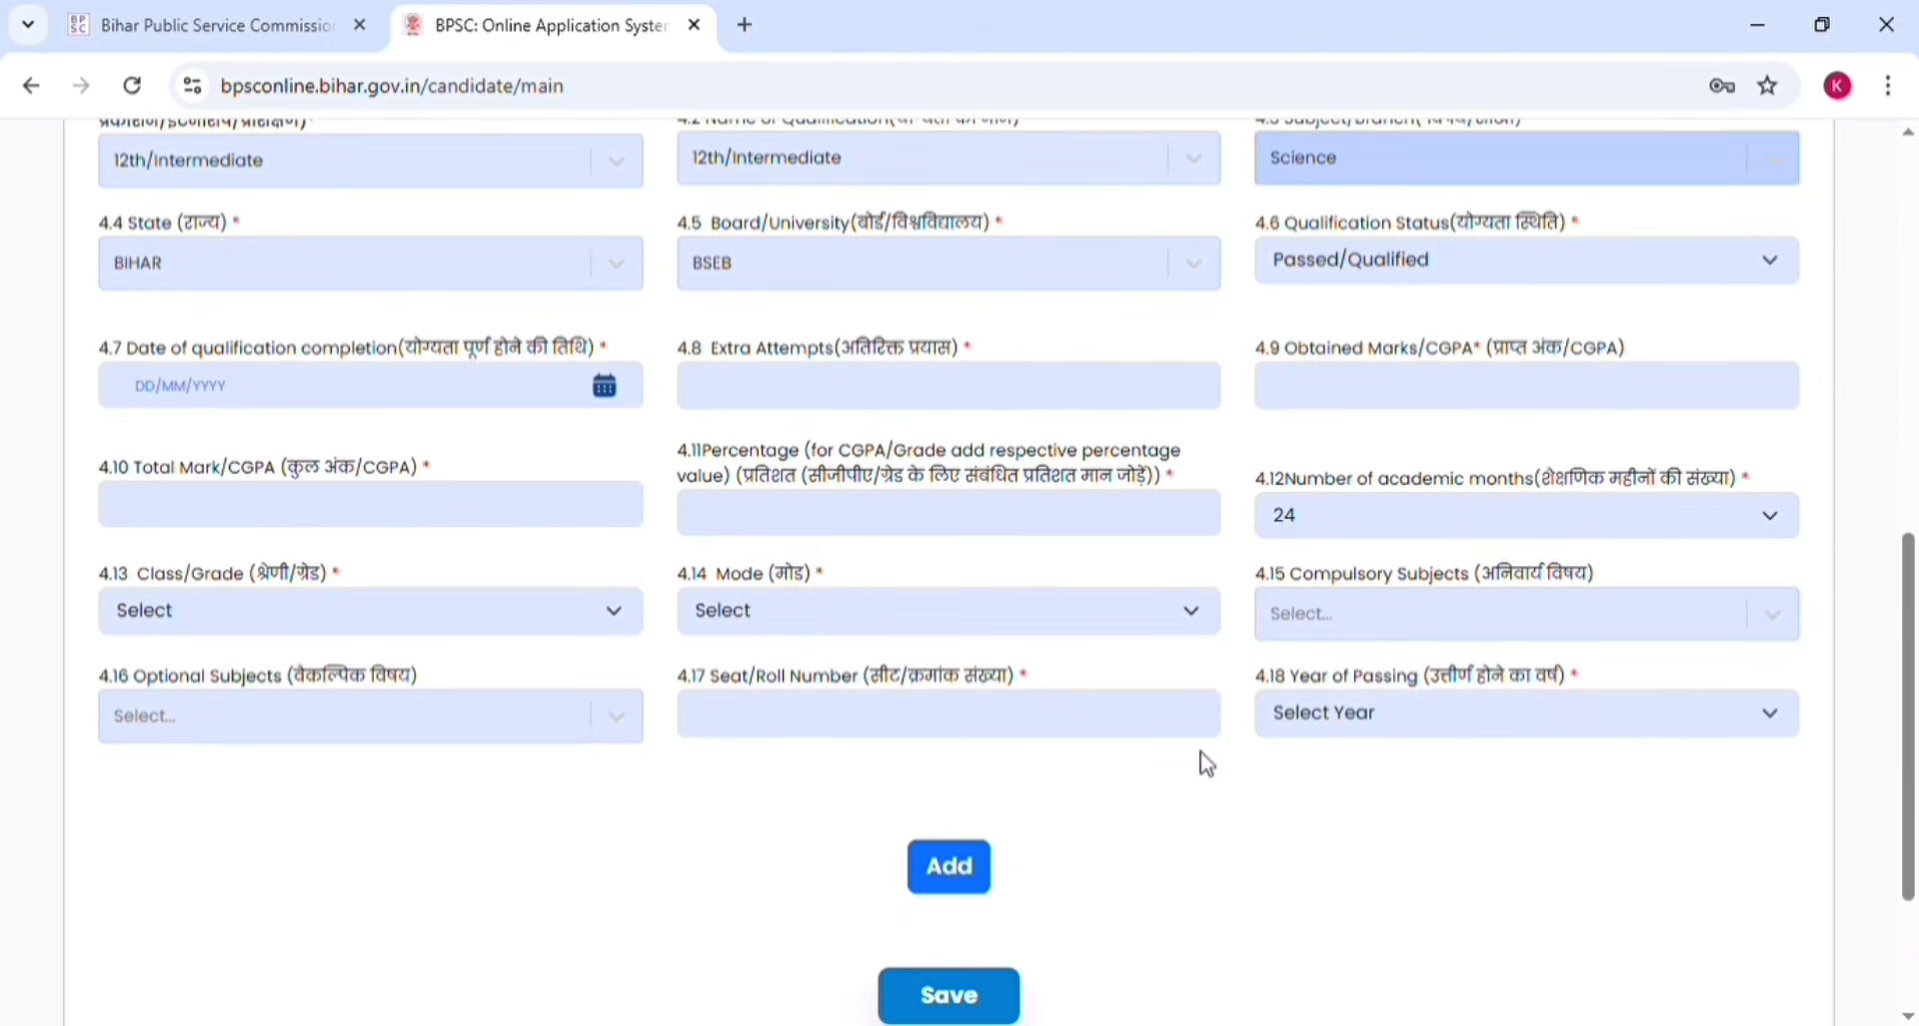
{"action": "left_click", "coordinate": [476, 612]}
{"action": "left_click", "coordinate": [253, 716]}
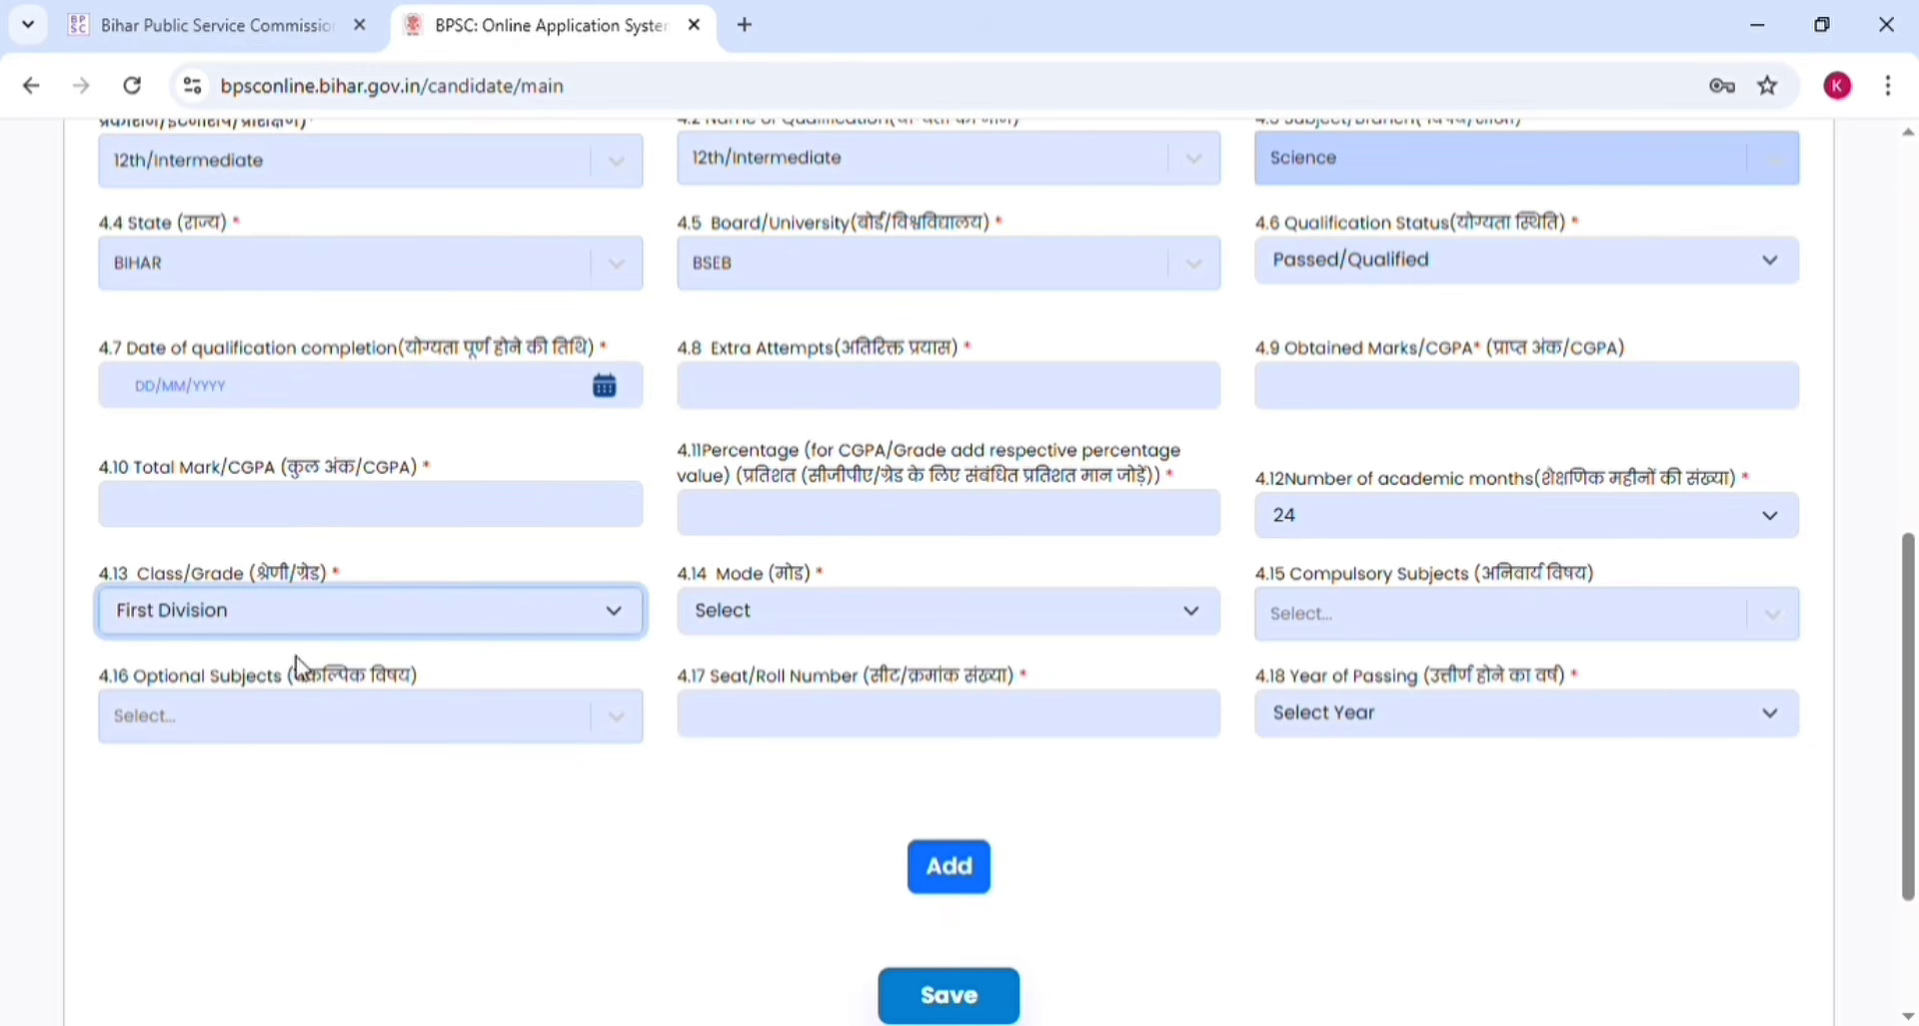
{"action": "left_click", "coordinate": [797, 614]}
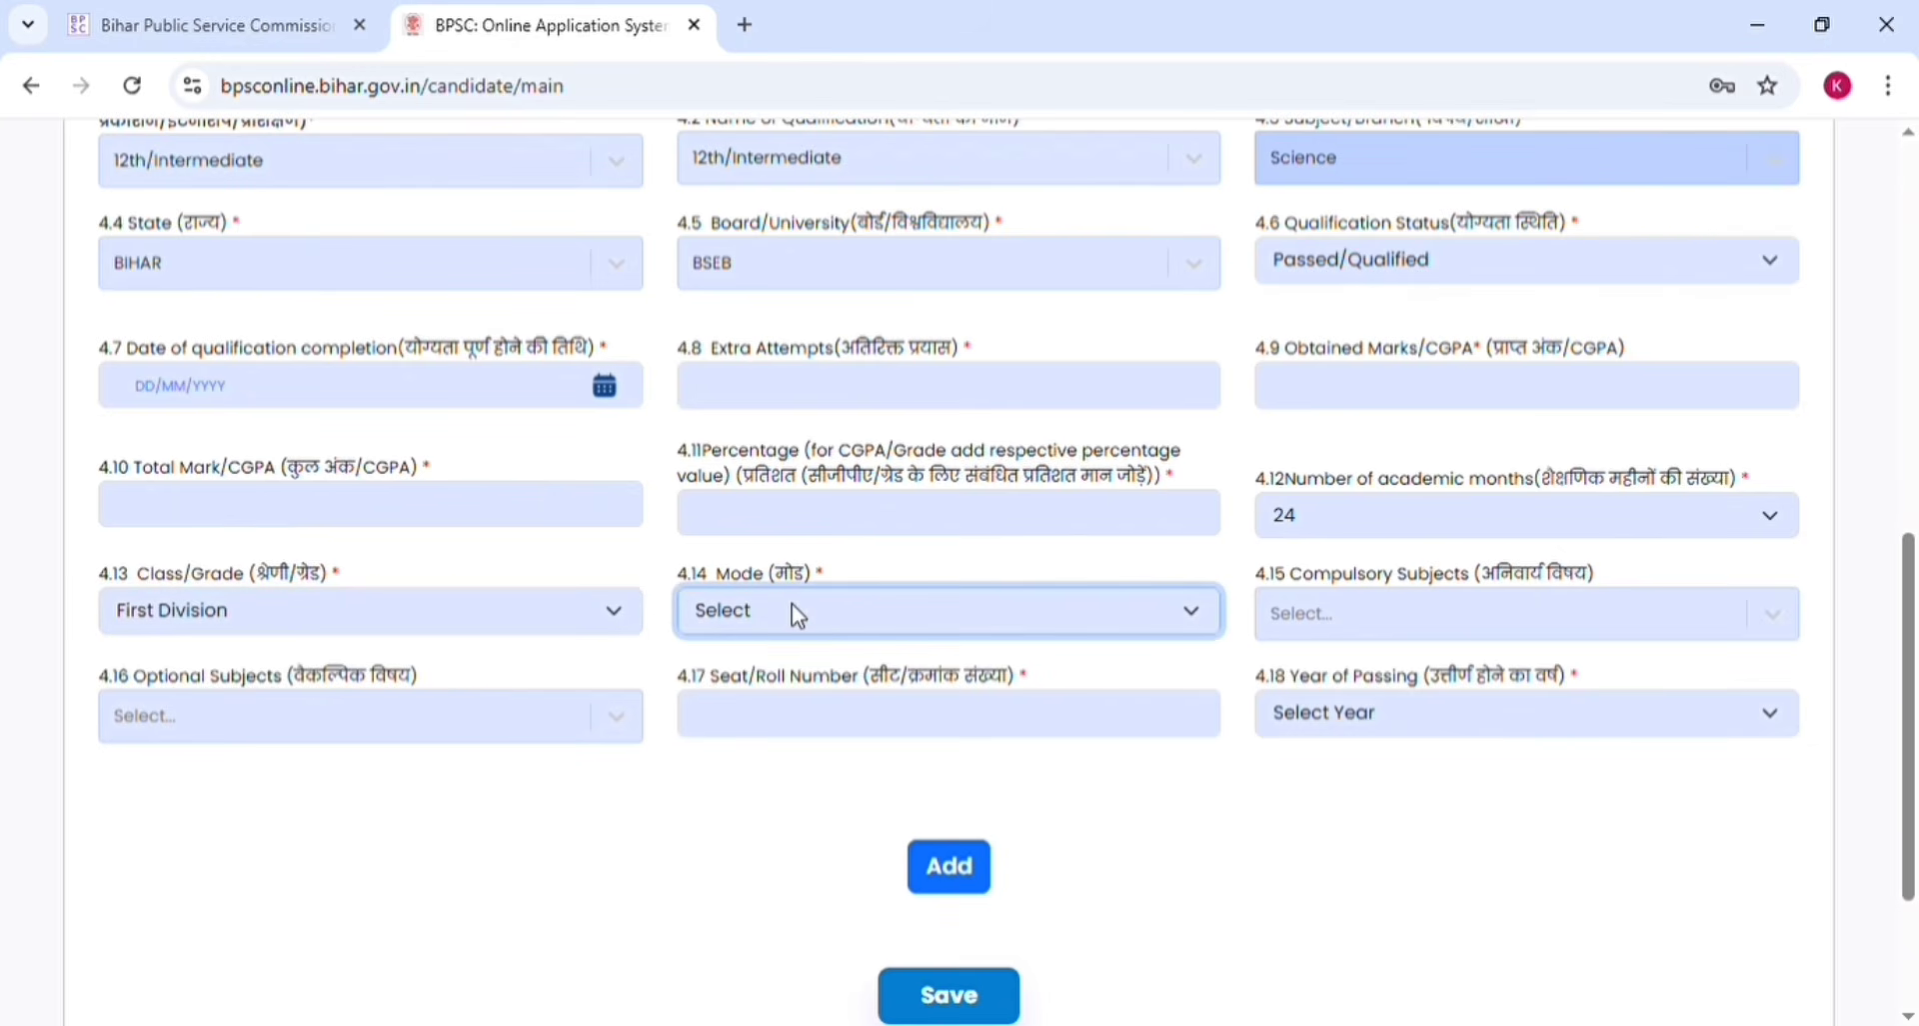
{"action": "left_click", "coordinate": [810, 741]}
Step: Add Science as the compulsory and optional subject and set the passing year to 2018
{"action": "left_click", "coordinate": [1419, 617]}
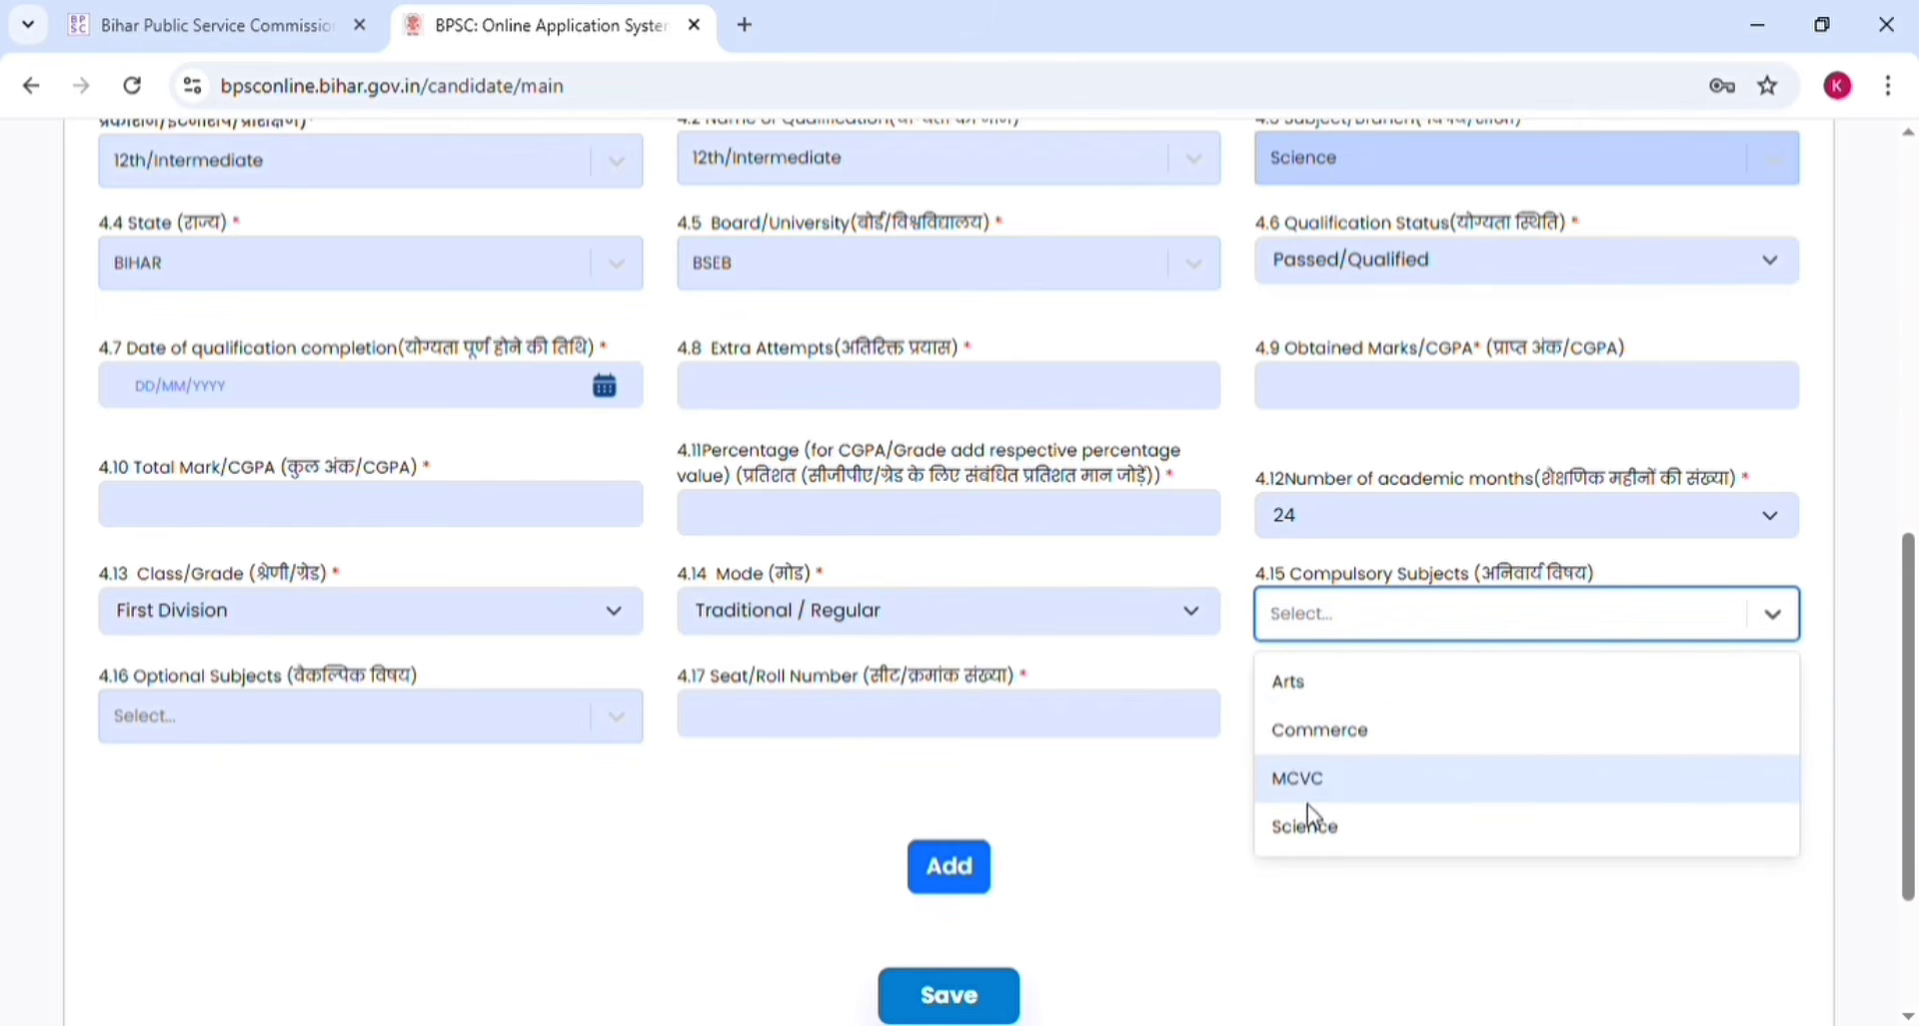
{"action": "left_click", "coordinate": [1317, 828]}
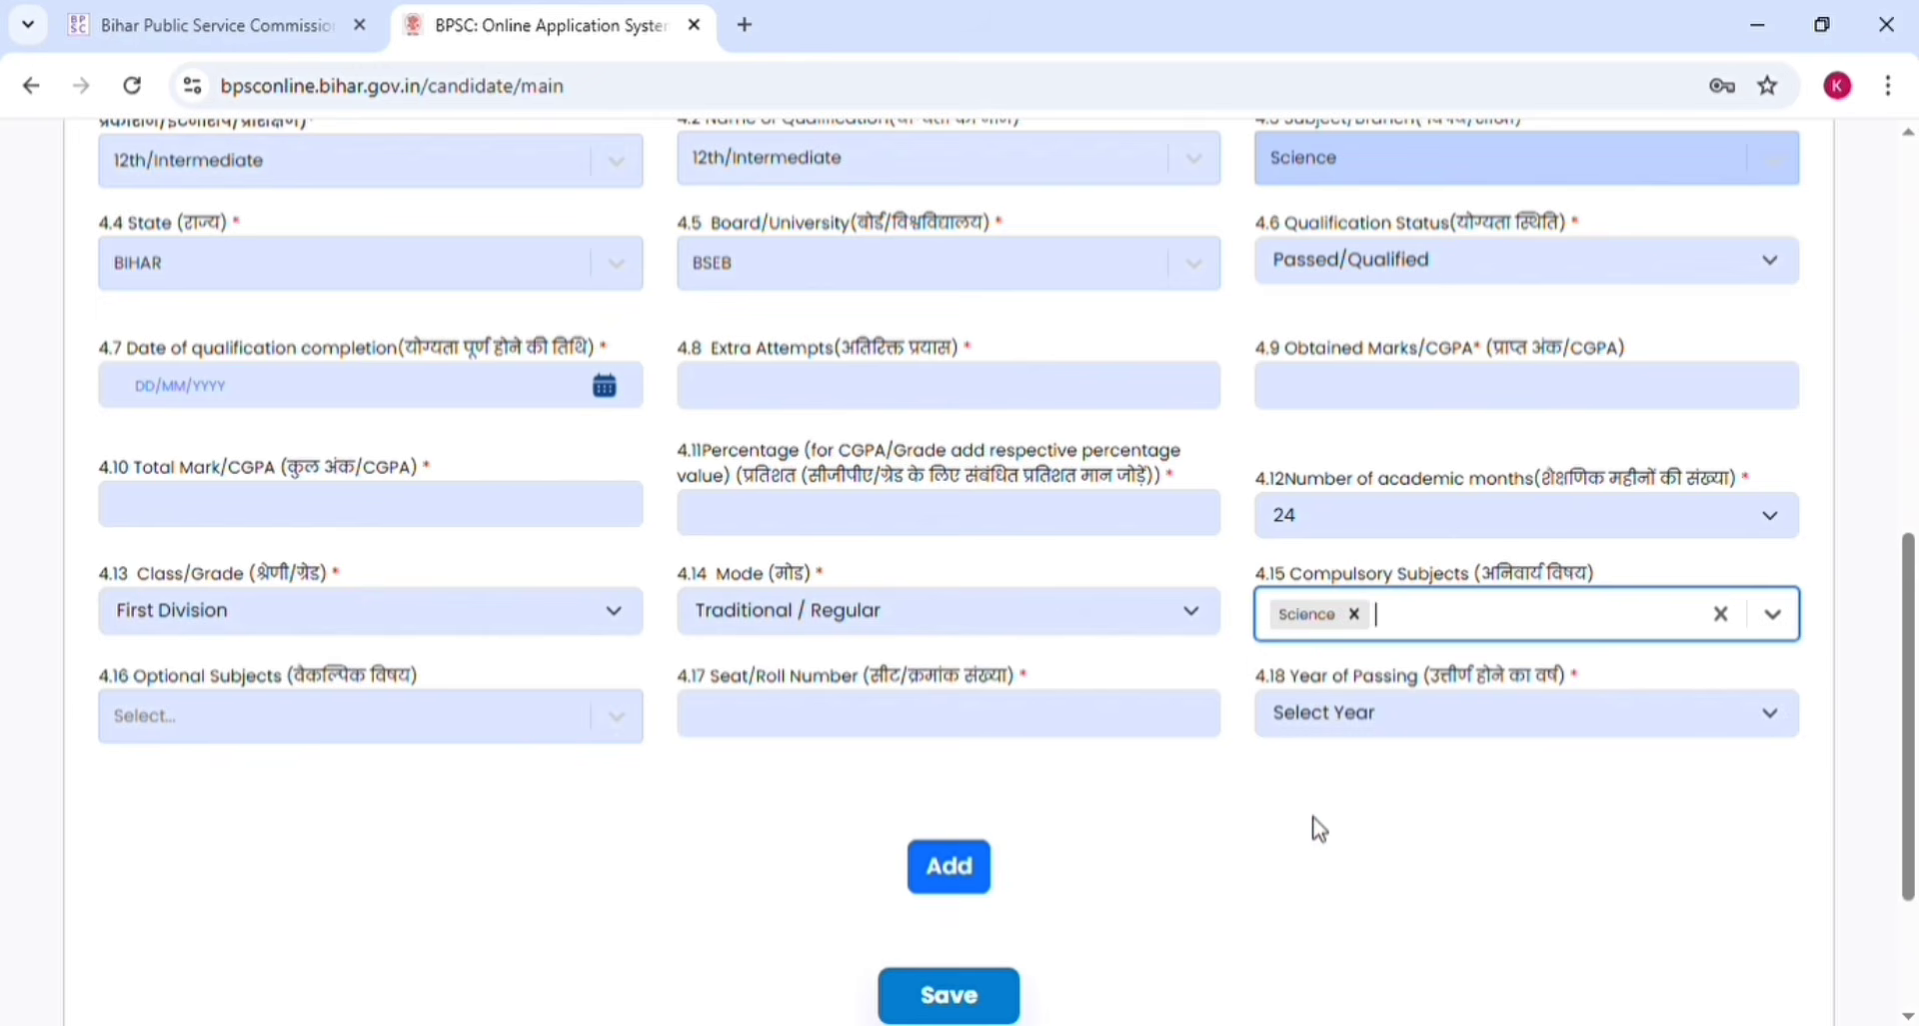
{"action": "left_click", "coordinate": [1384, 762]}
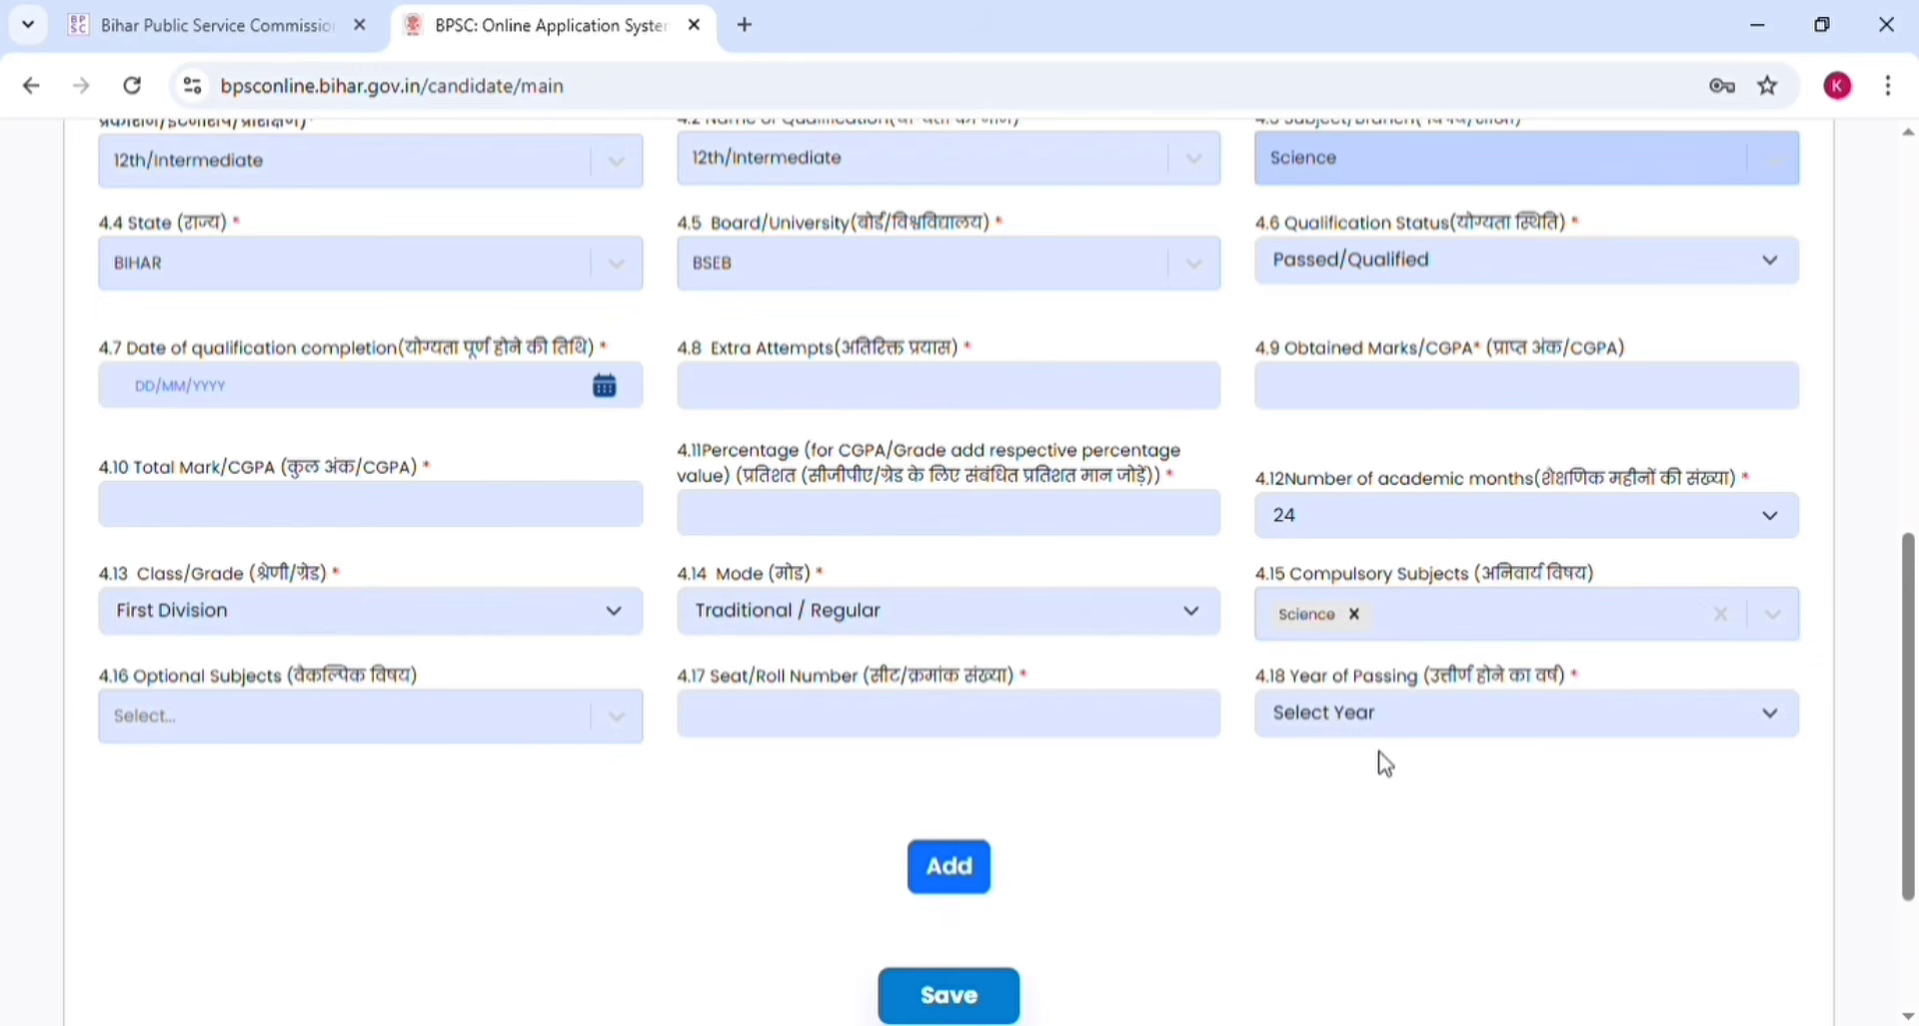
{"action": "left_click", "coordinate": [318, 727]}
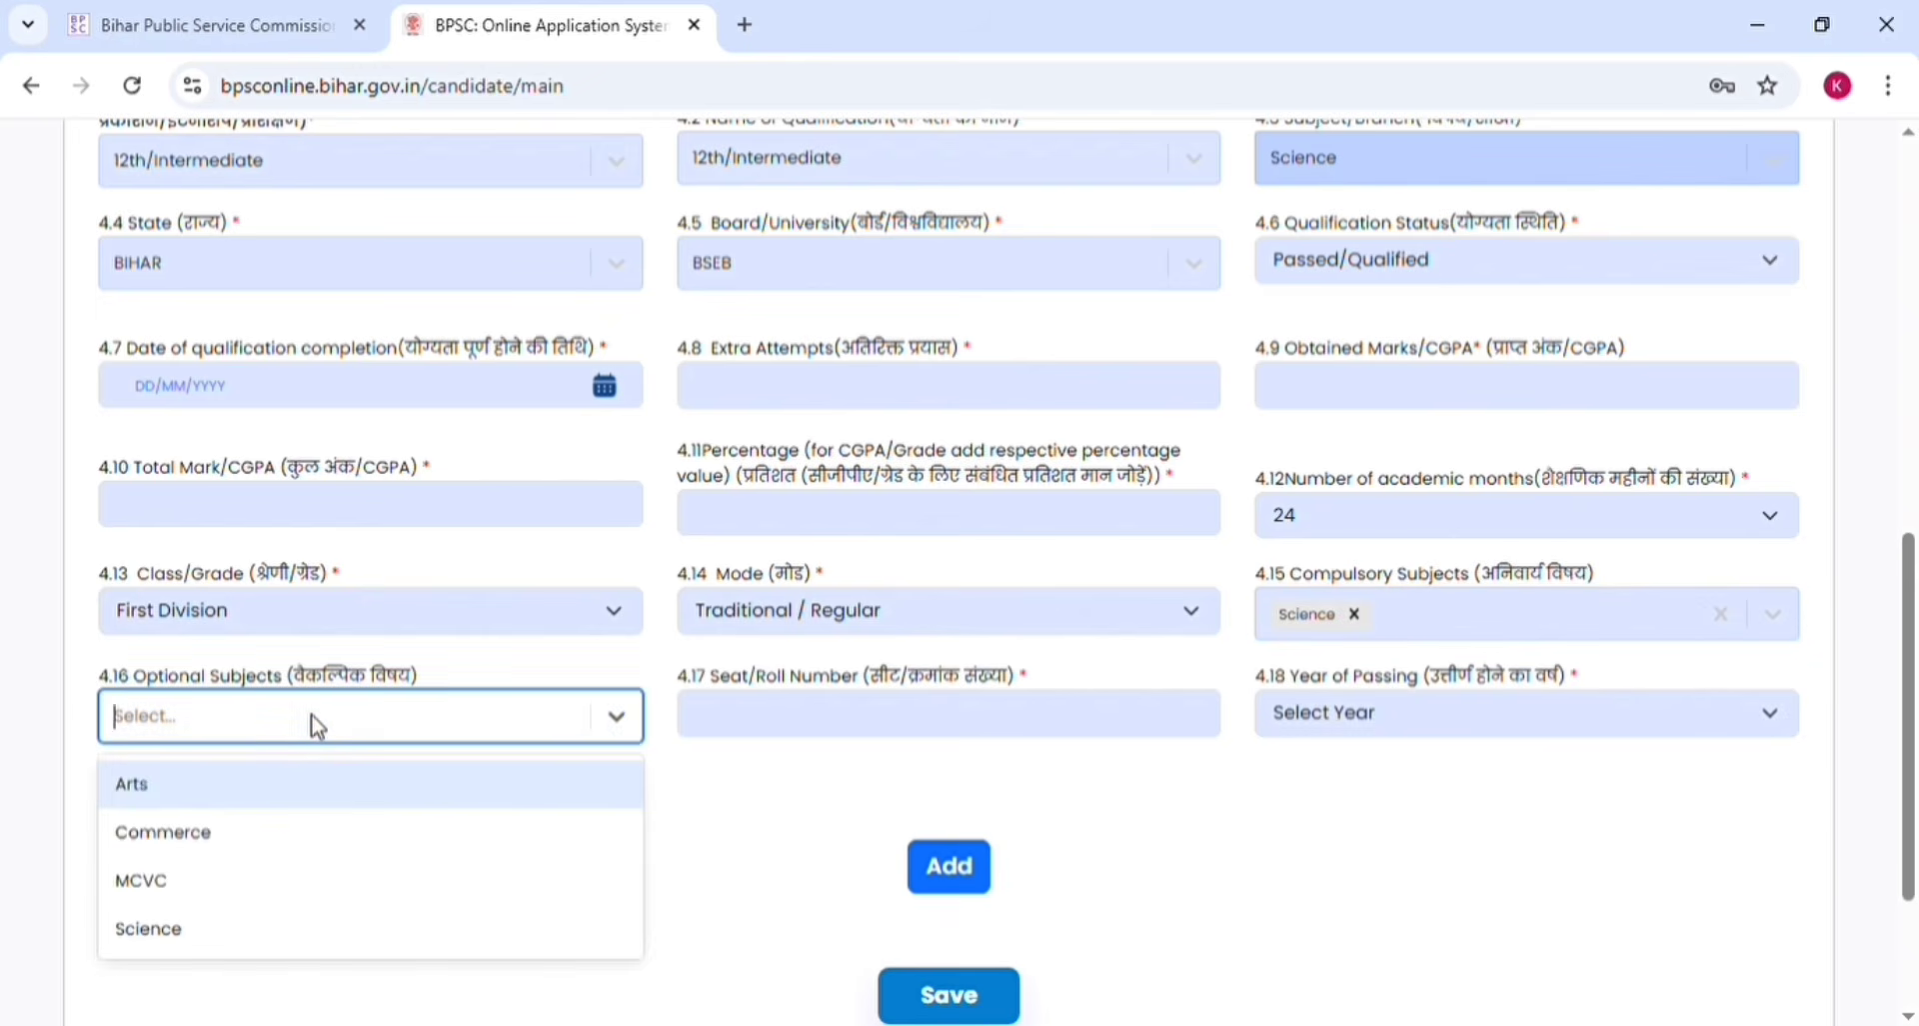
{"action": "left_click", "coordinate": [200, 938]}
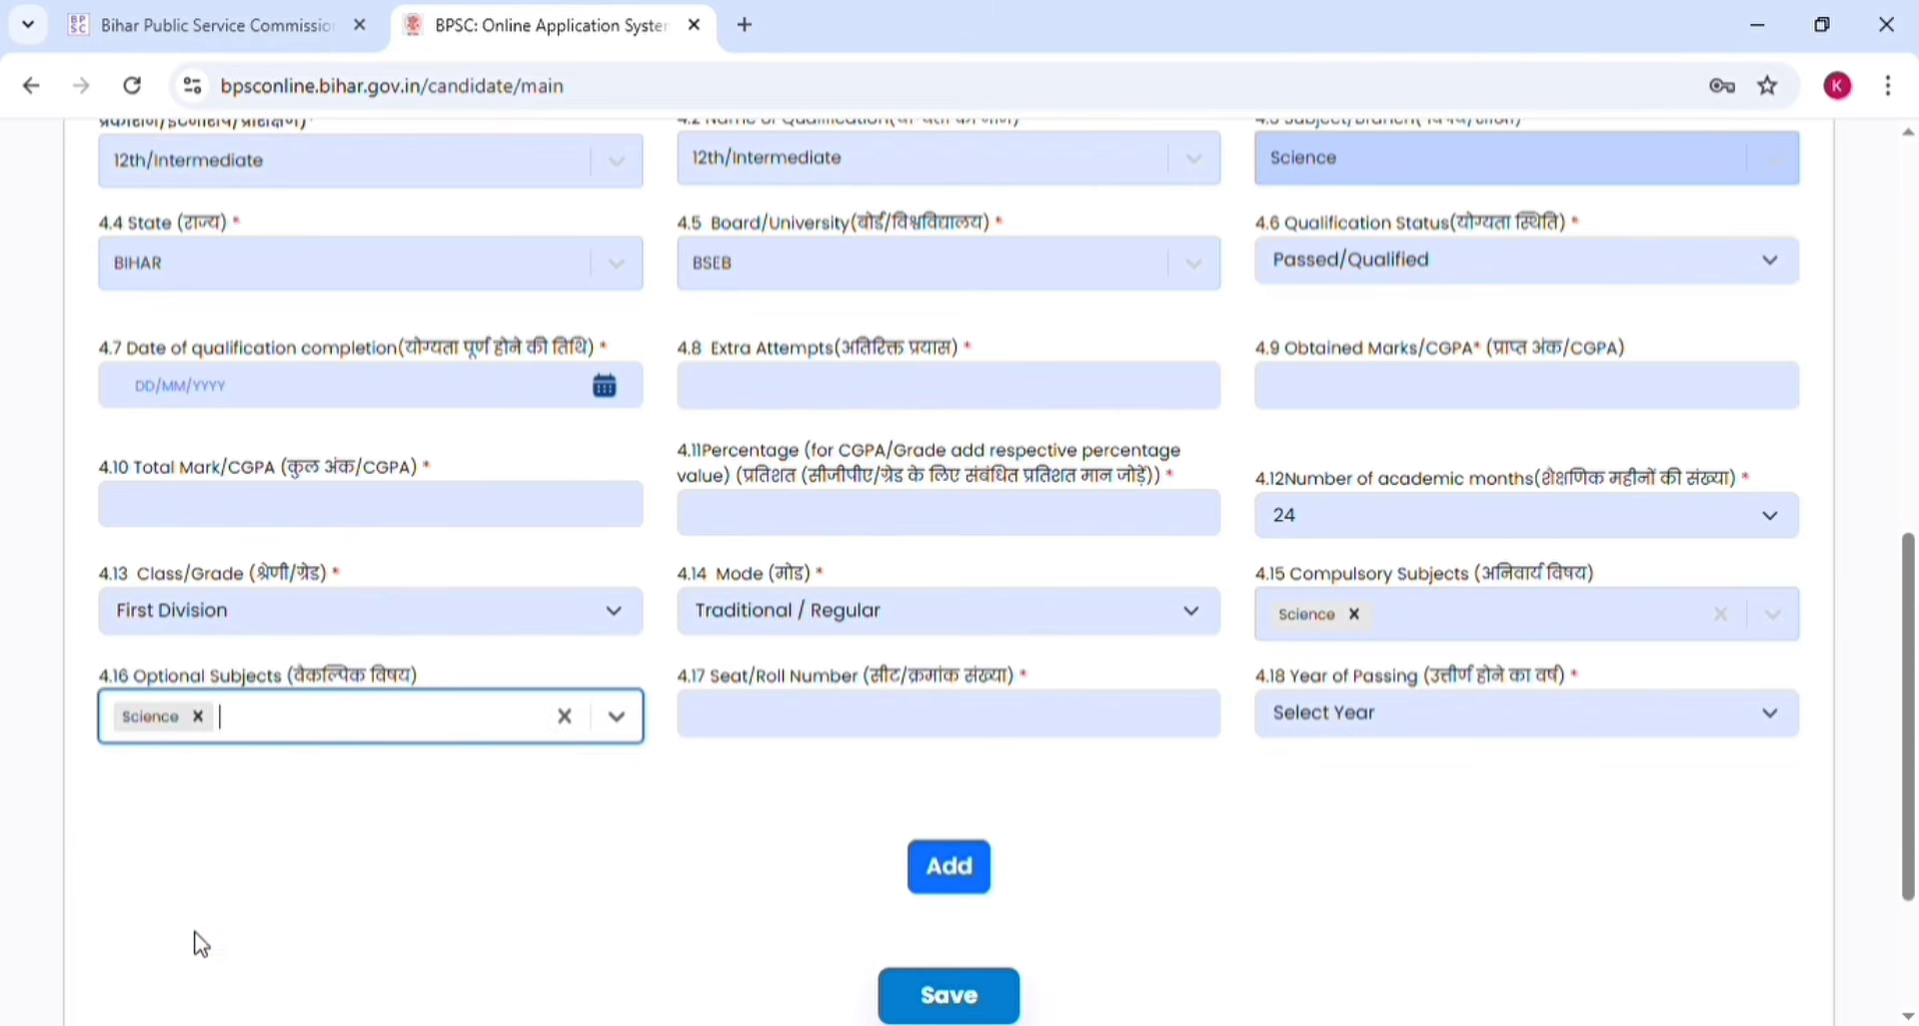
{"action": "left_click", "coordinate": [804, 731]}
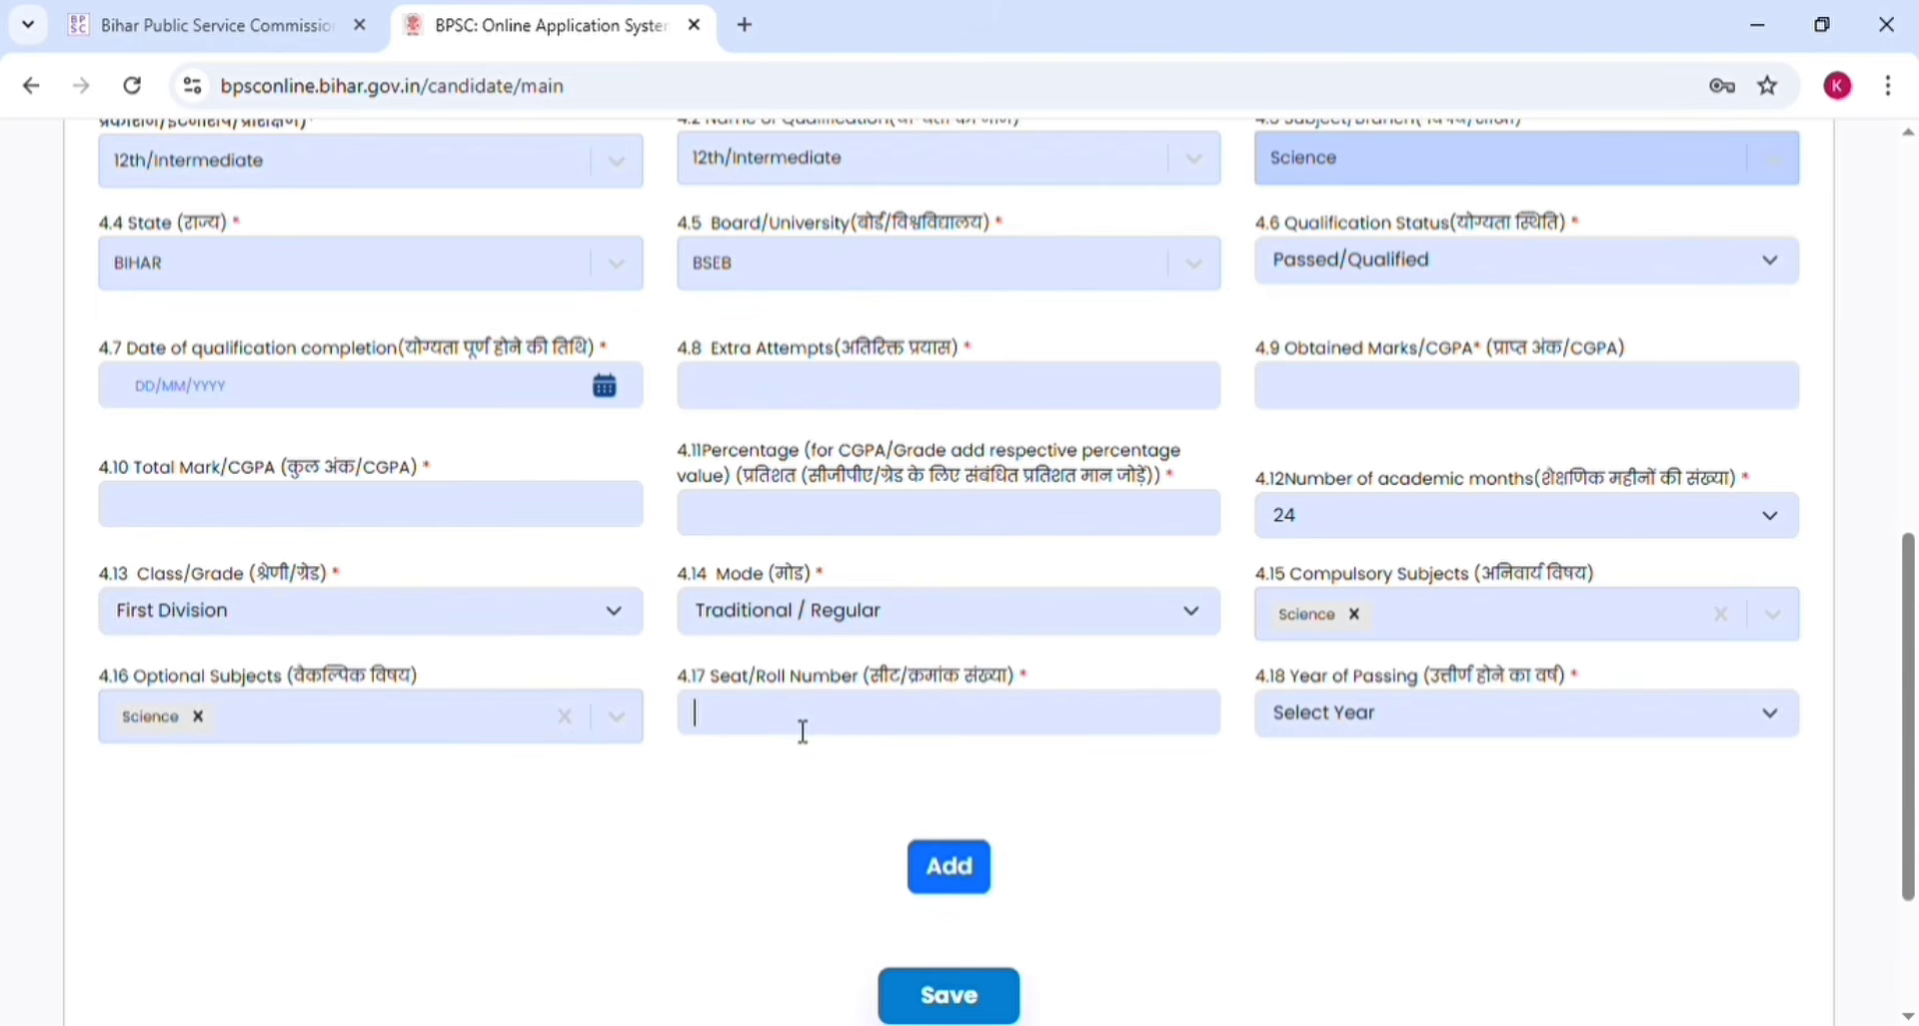
{"action": "left_click", "coordinate": [1322, 710]}
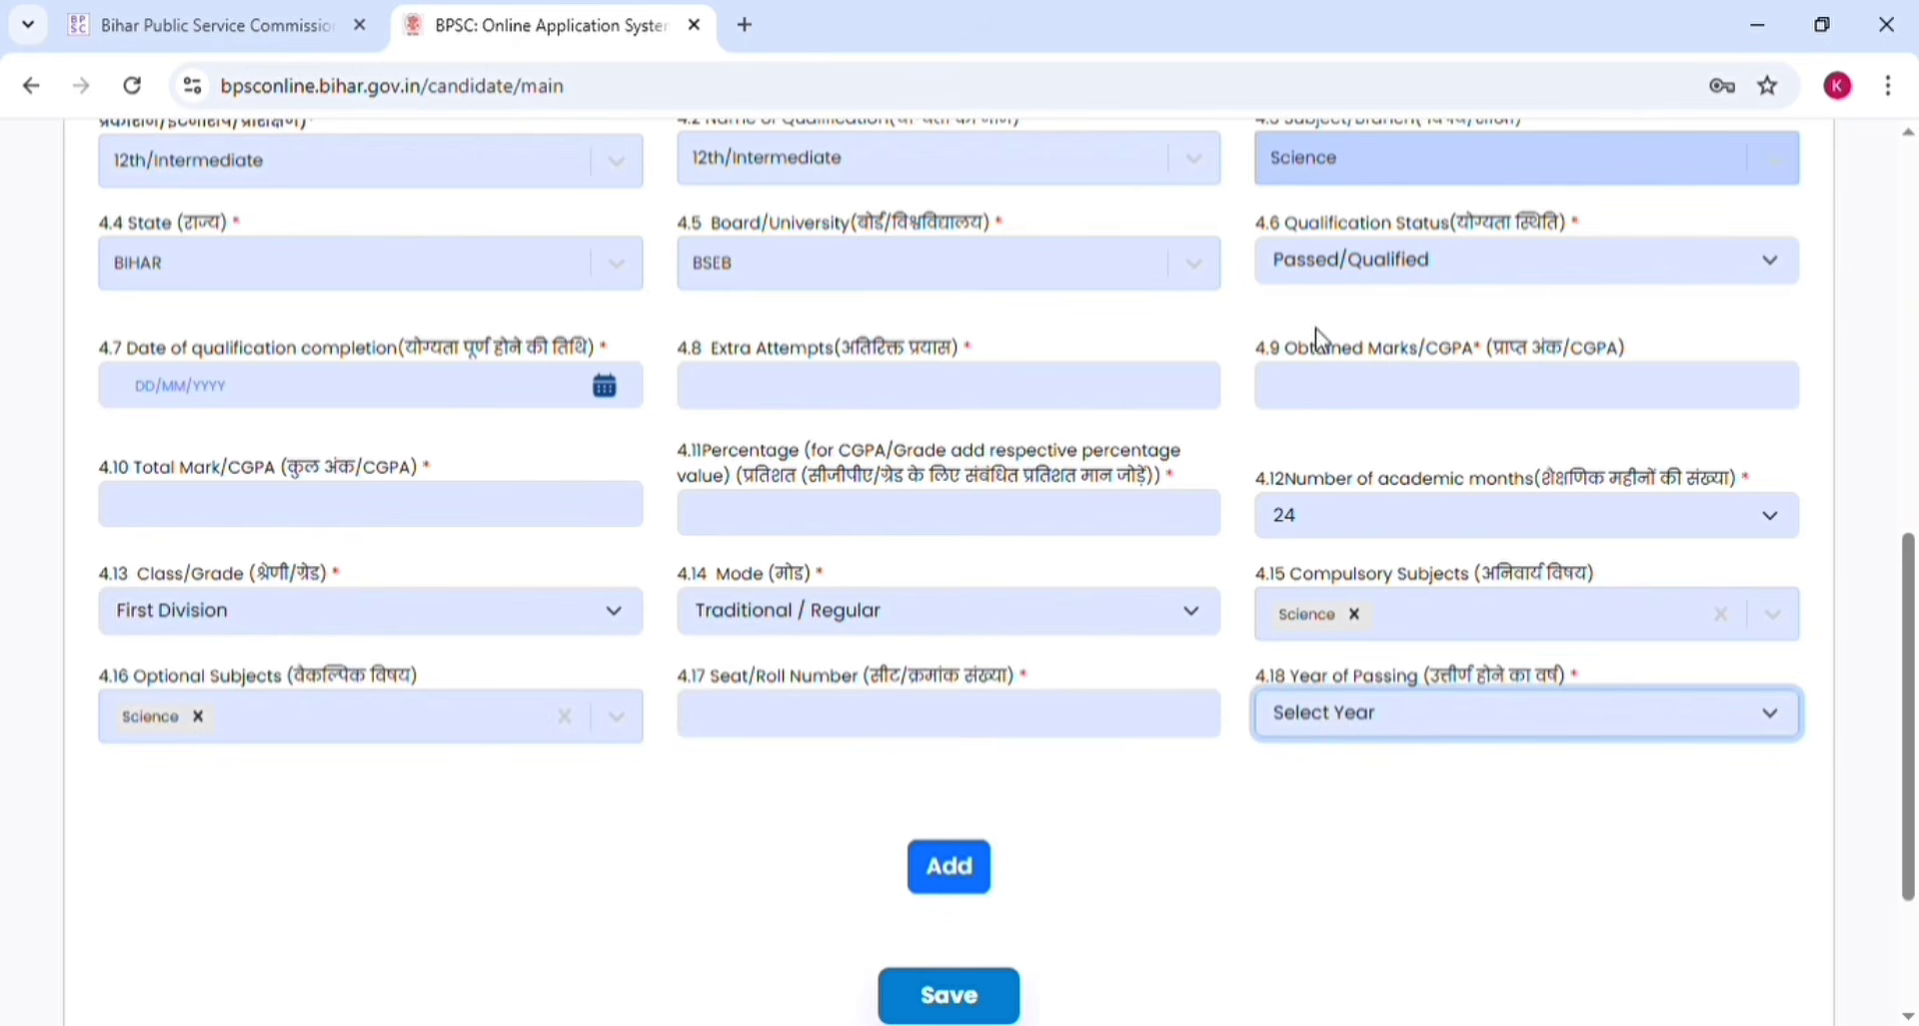
{"action": "left_click", "coordinate": [1381, 583]}
{"action": "left_click", "coordinate": [1098, 843]}
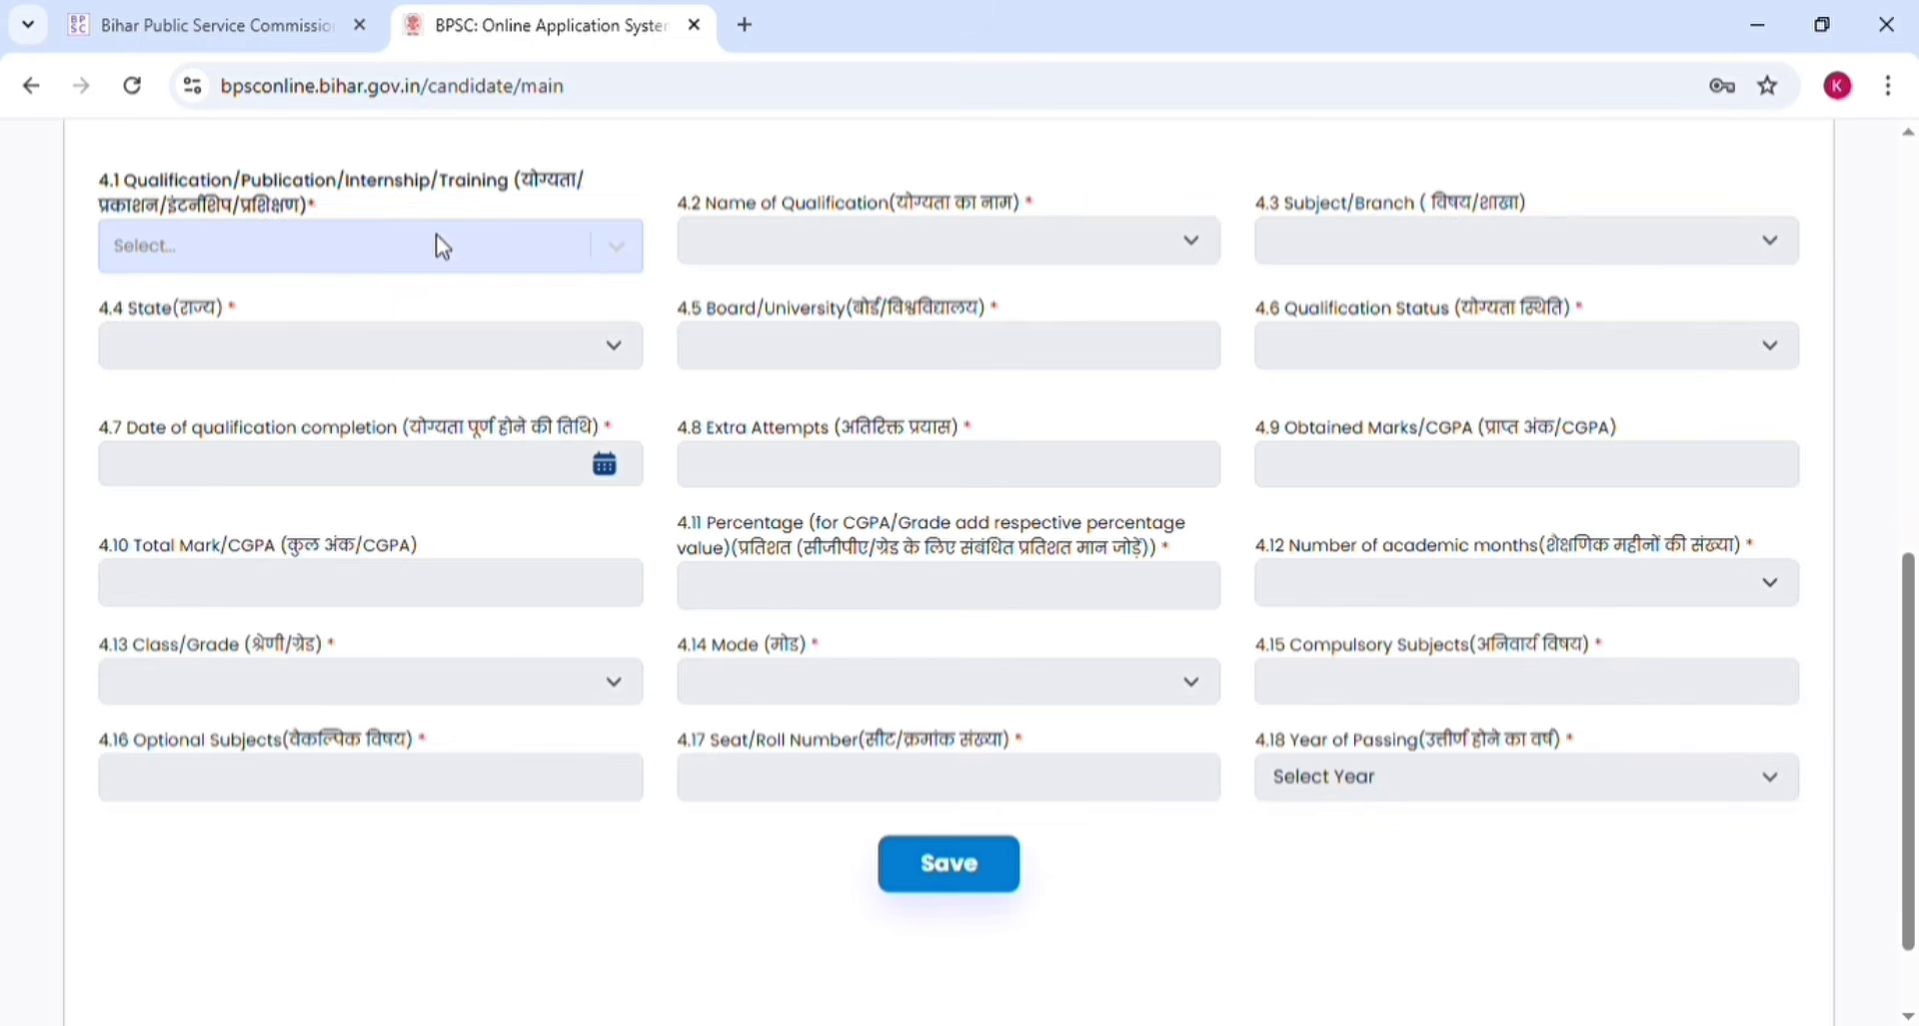
Step: Open the 4.1 Qualification type list for the next entry
{"action": "left_click", "coordinate": [440, 245]}
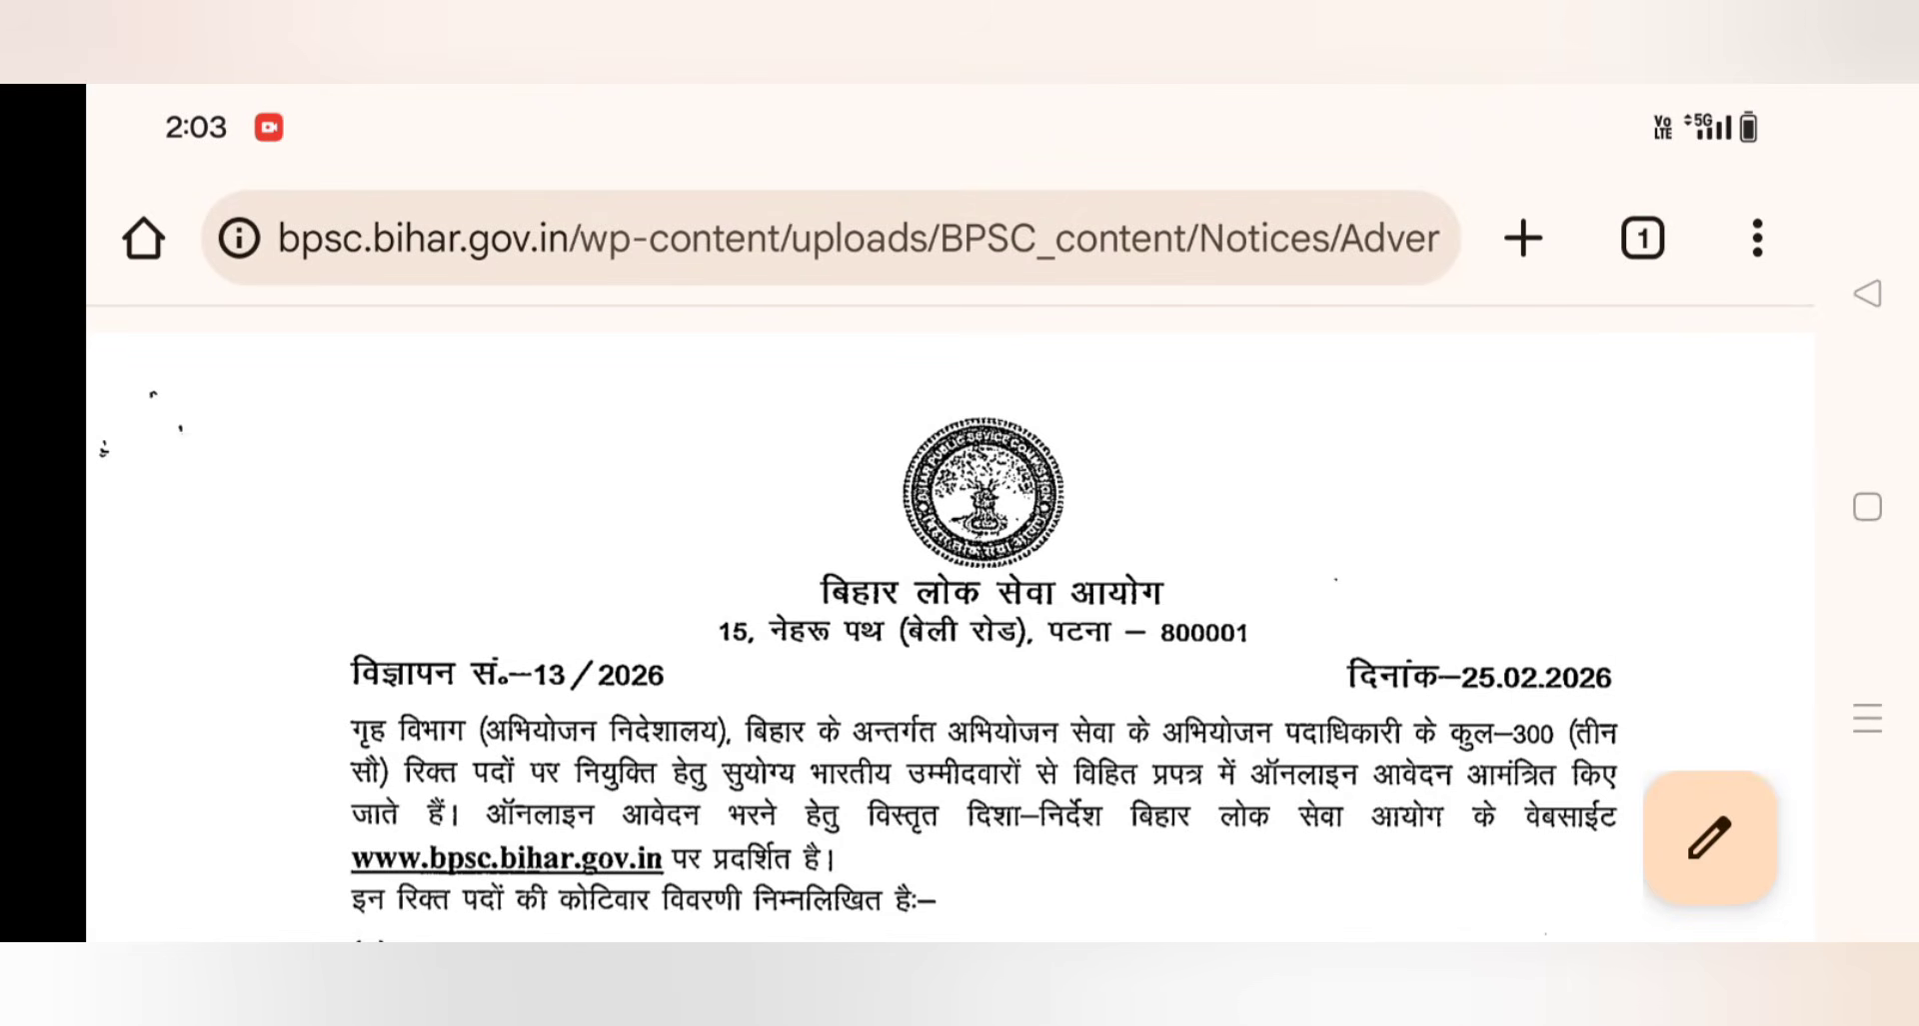
Step: Scroll the BPSC advertisement PDF down to the post-wise vacancy and reservation tables
{"action": "scroll", "coordinate": [960, 640], "scroll_direction": "down", "scroll_amount": 6}
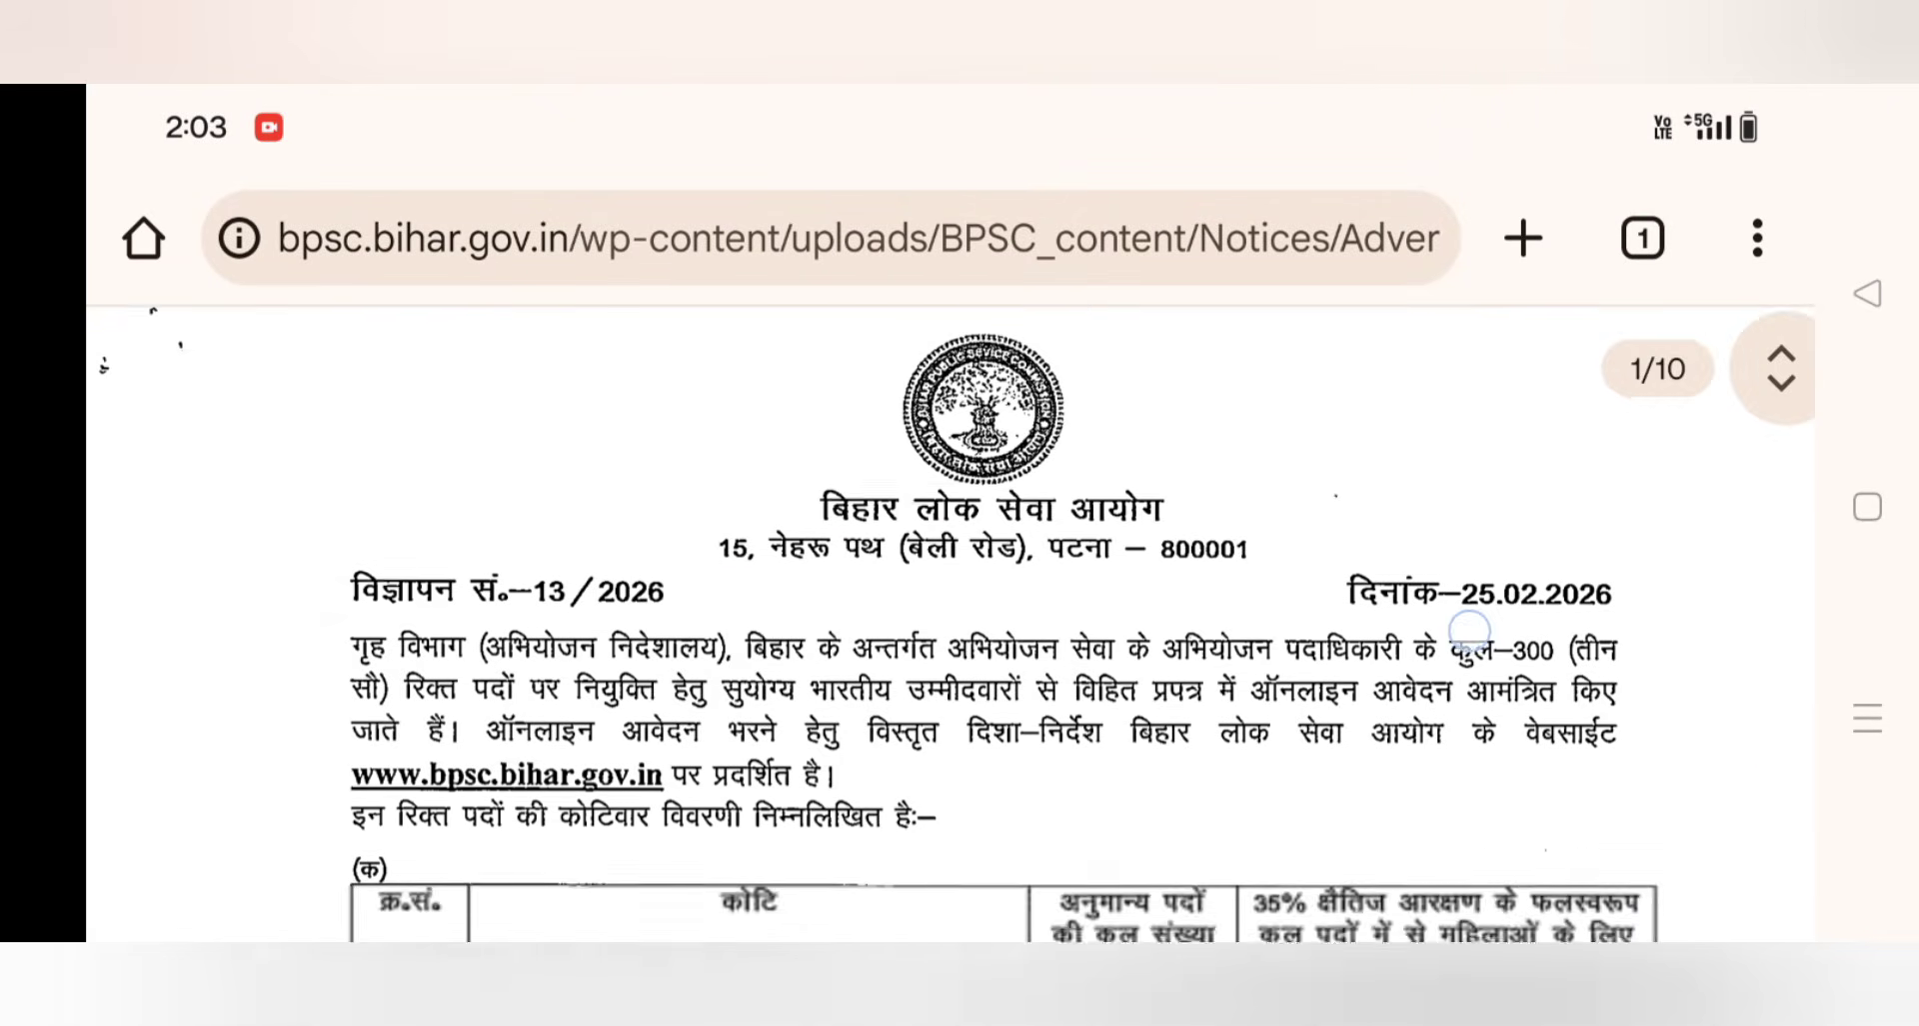
{"action": "scroll", "coordinate": [959, 640], "scroll_direction": "down", "scroll_amount": 10}
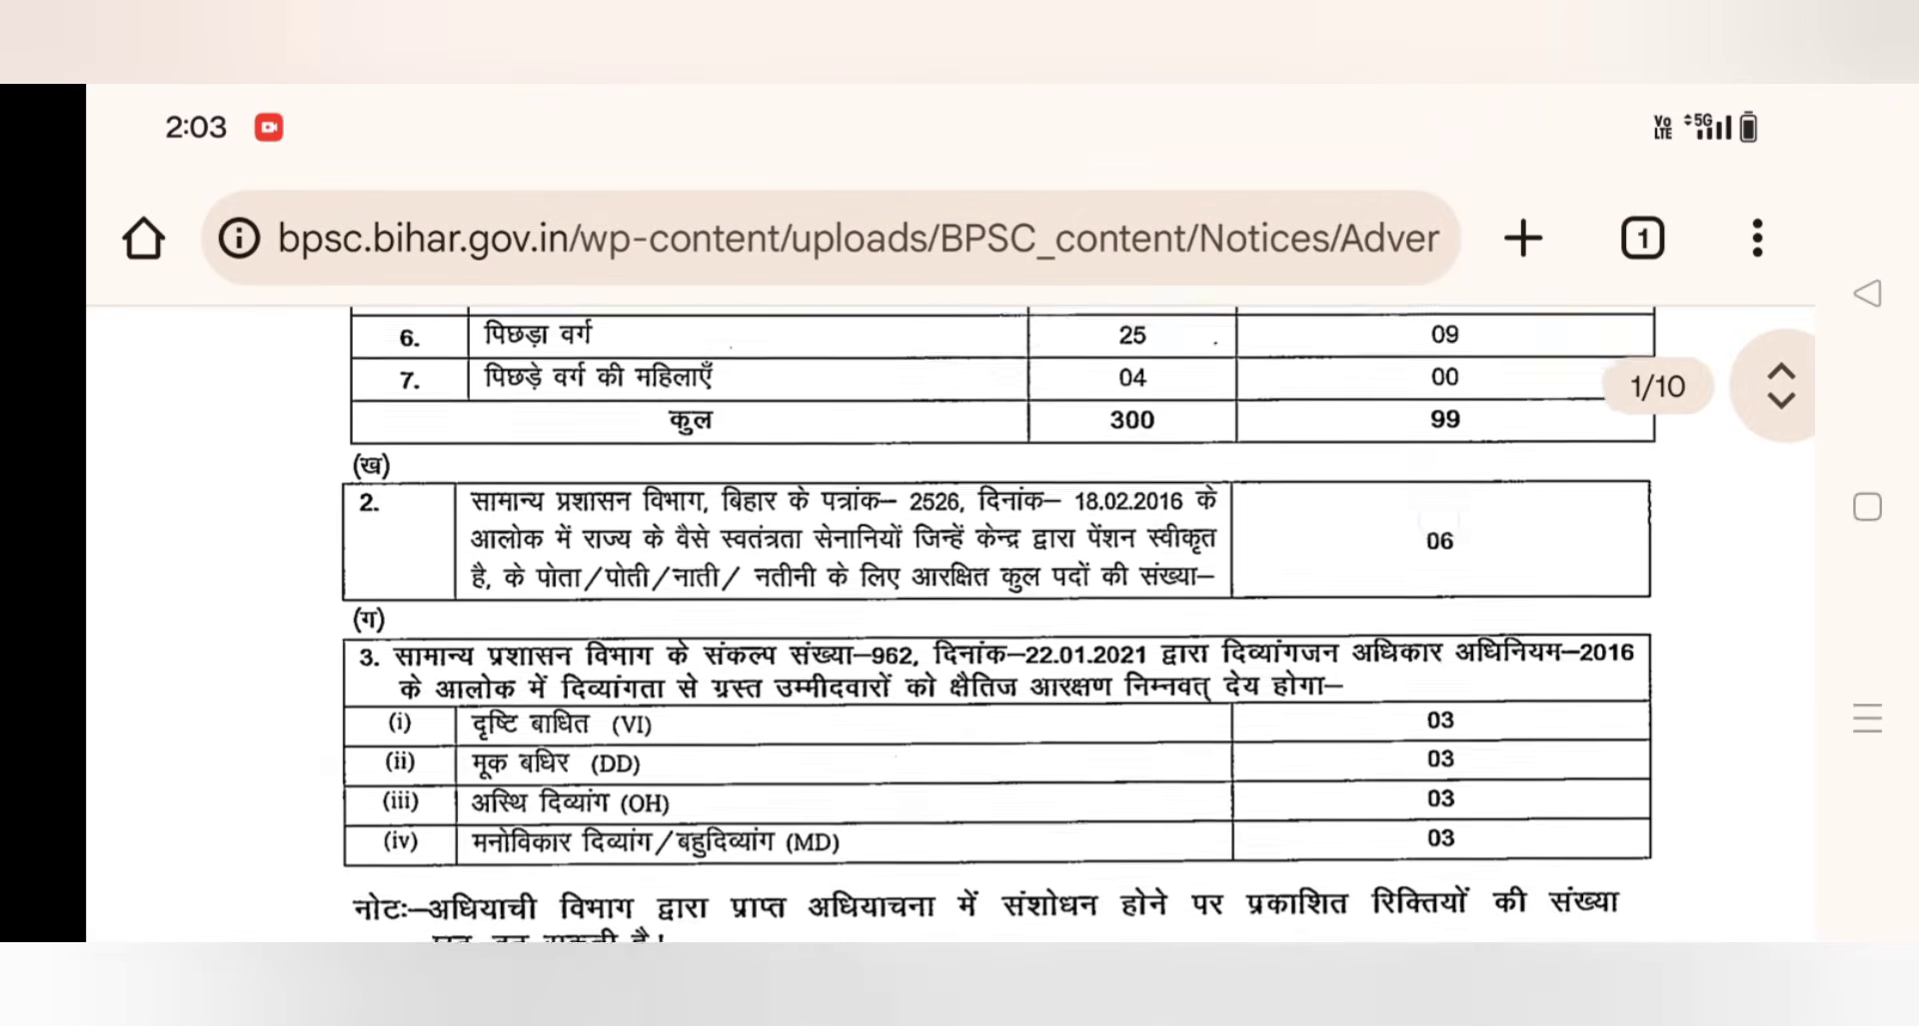
{"action": "scroll", "coordinate": [1441, 535], "scroll_direction": "down", "scroll_amount": 1}
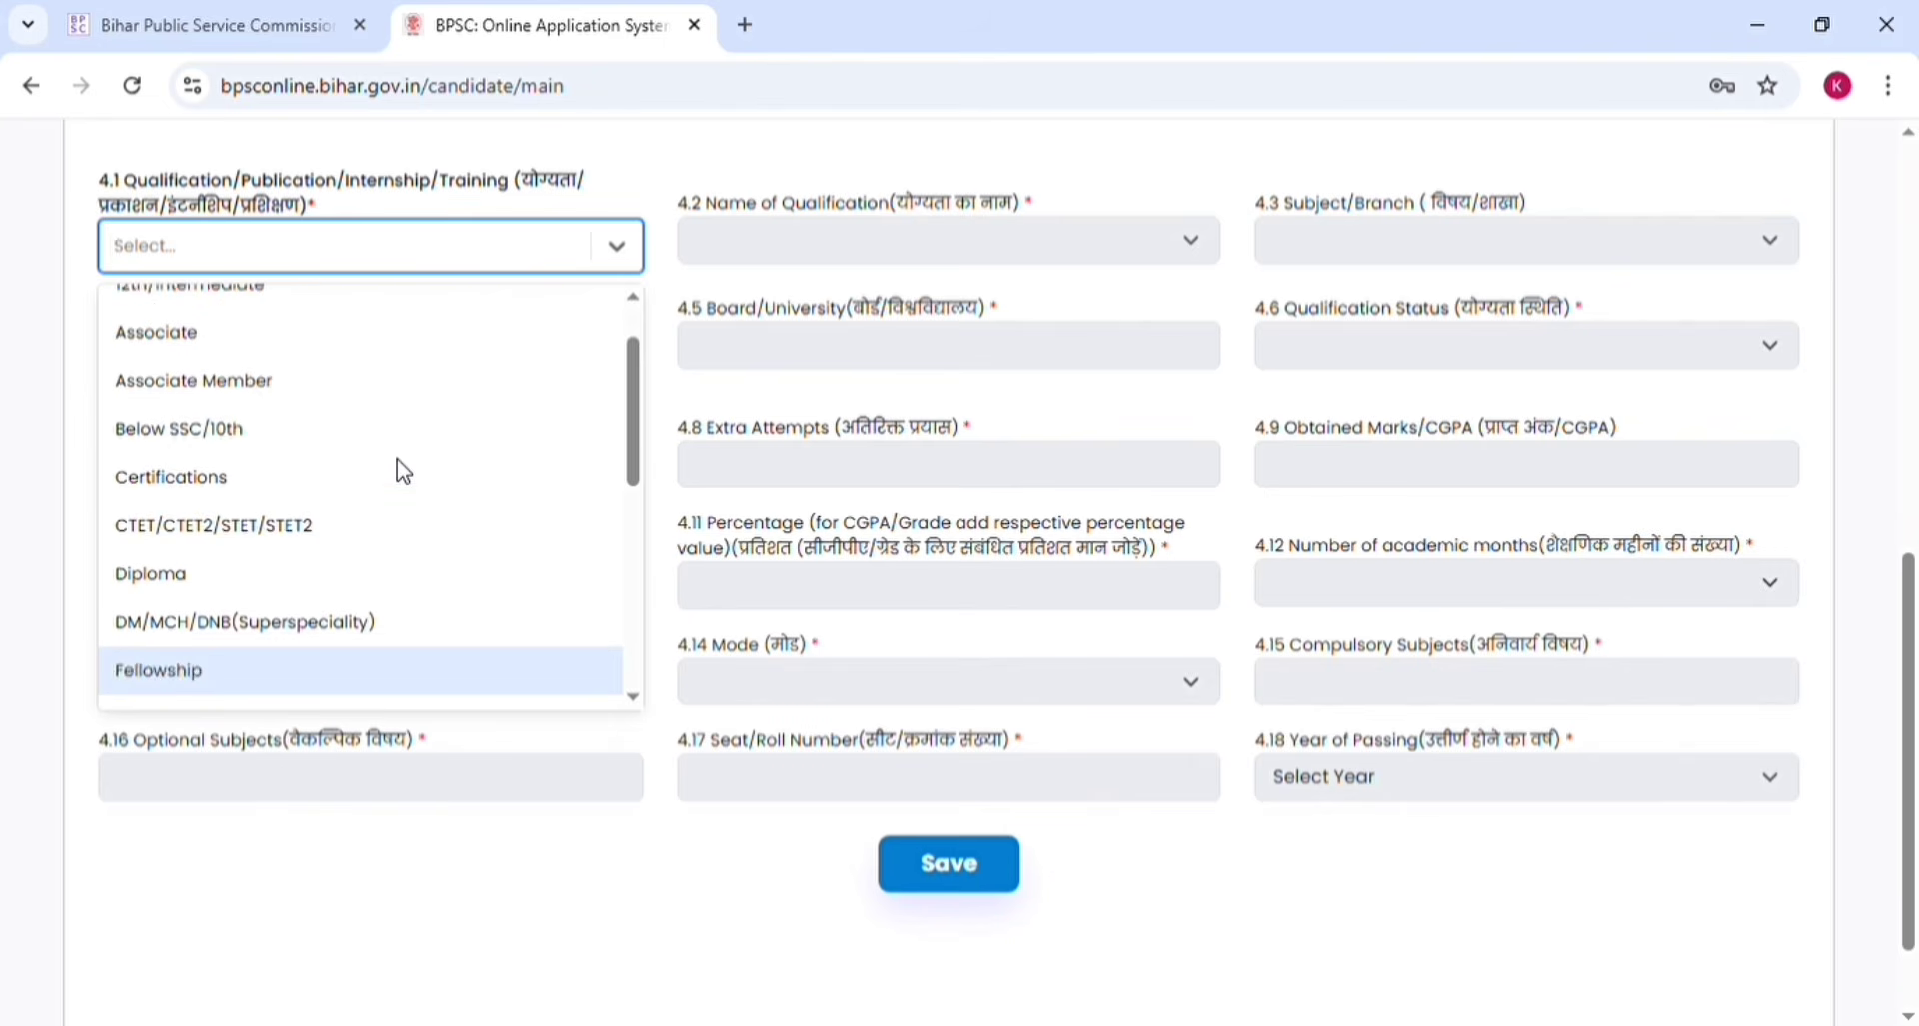
Step: Choose Graduate as the qualification type and browse the Name of Qualification options
{"action": "key", "text": "Down"}
{"action": "key", "text": "Down"}
{"action": "key", "text": "Down"}
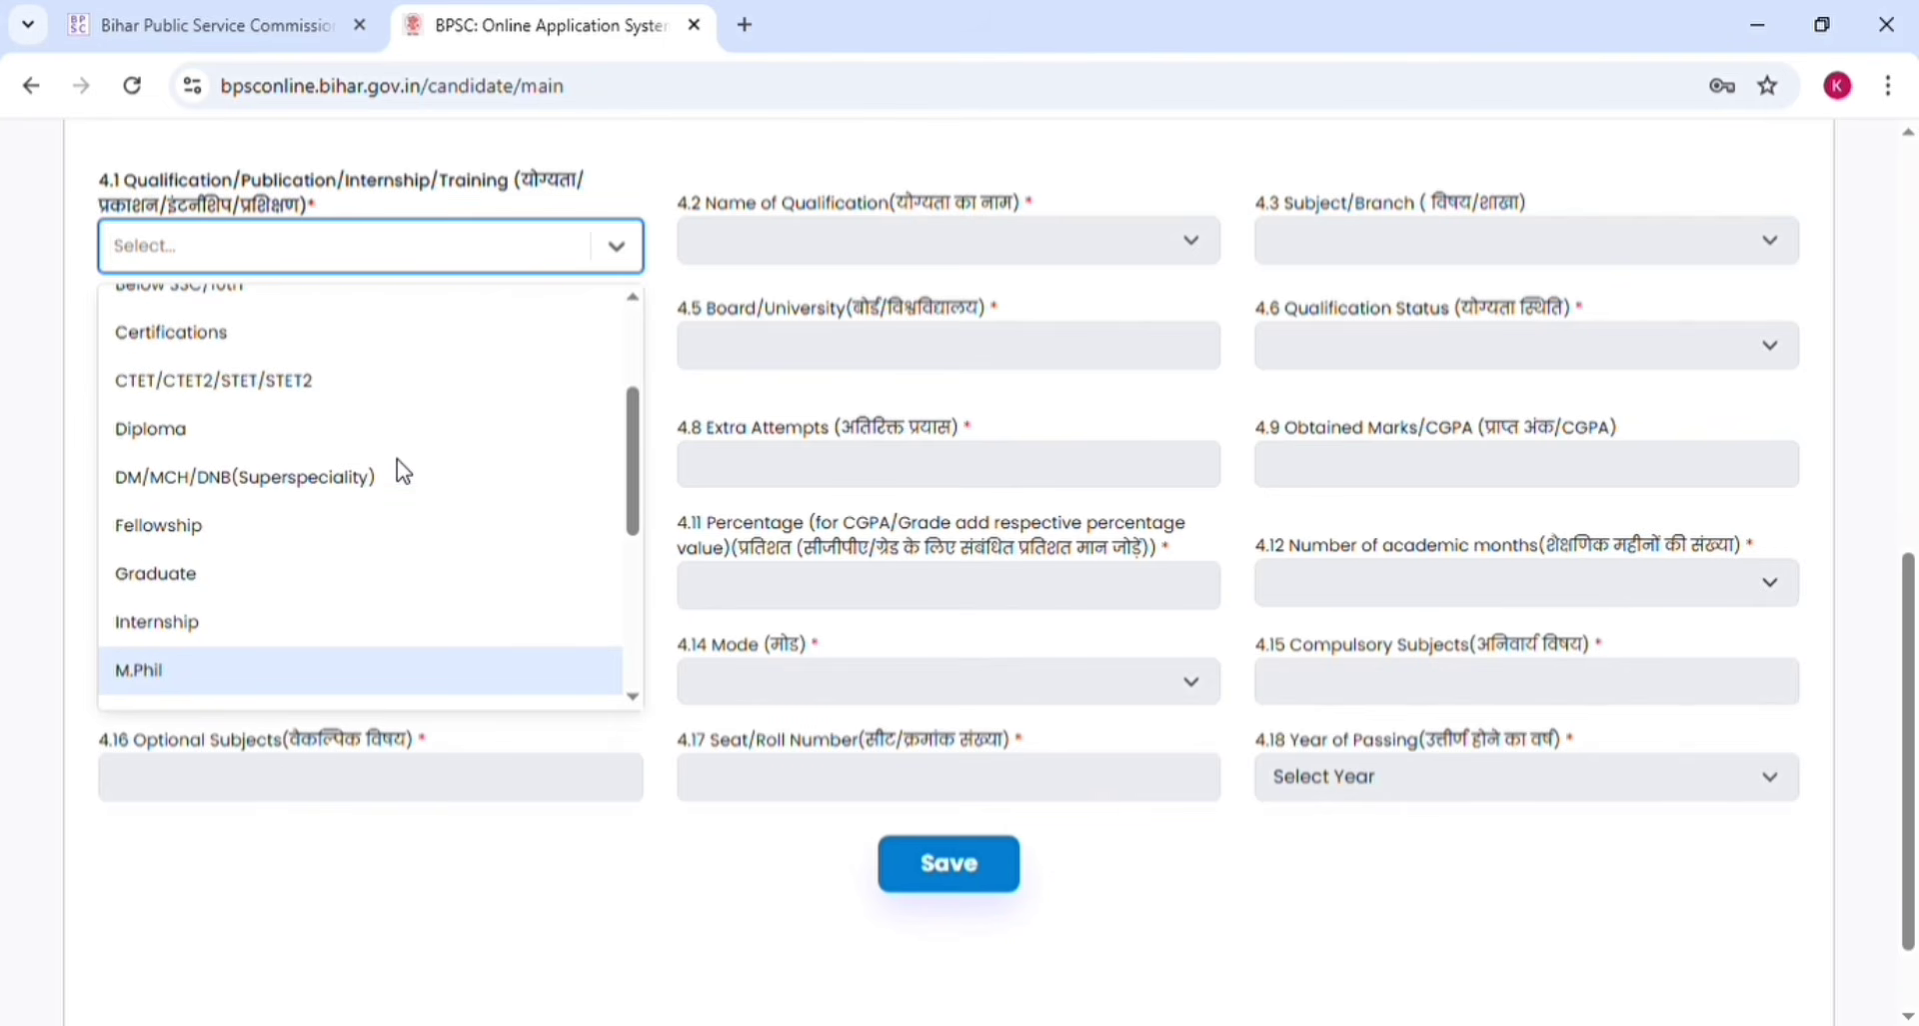
{"action": "left_click", "coordinate": [255, 589]}
{"action": "left_click", "coordinate": [840, 338]}
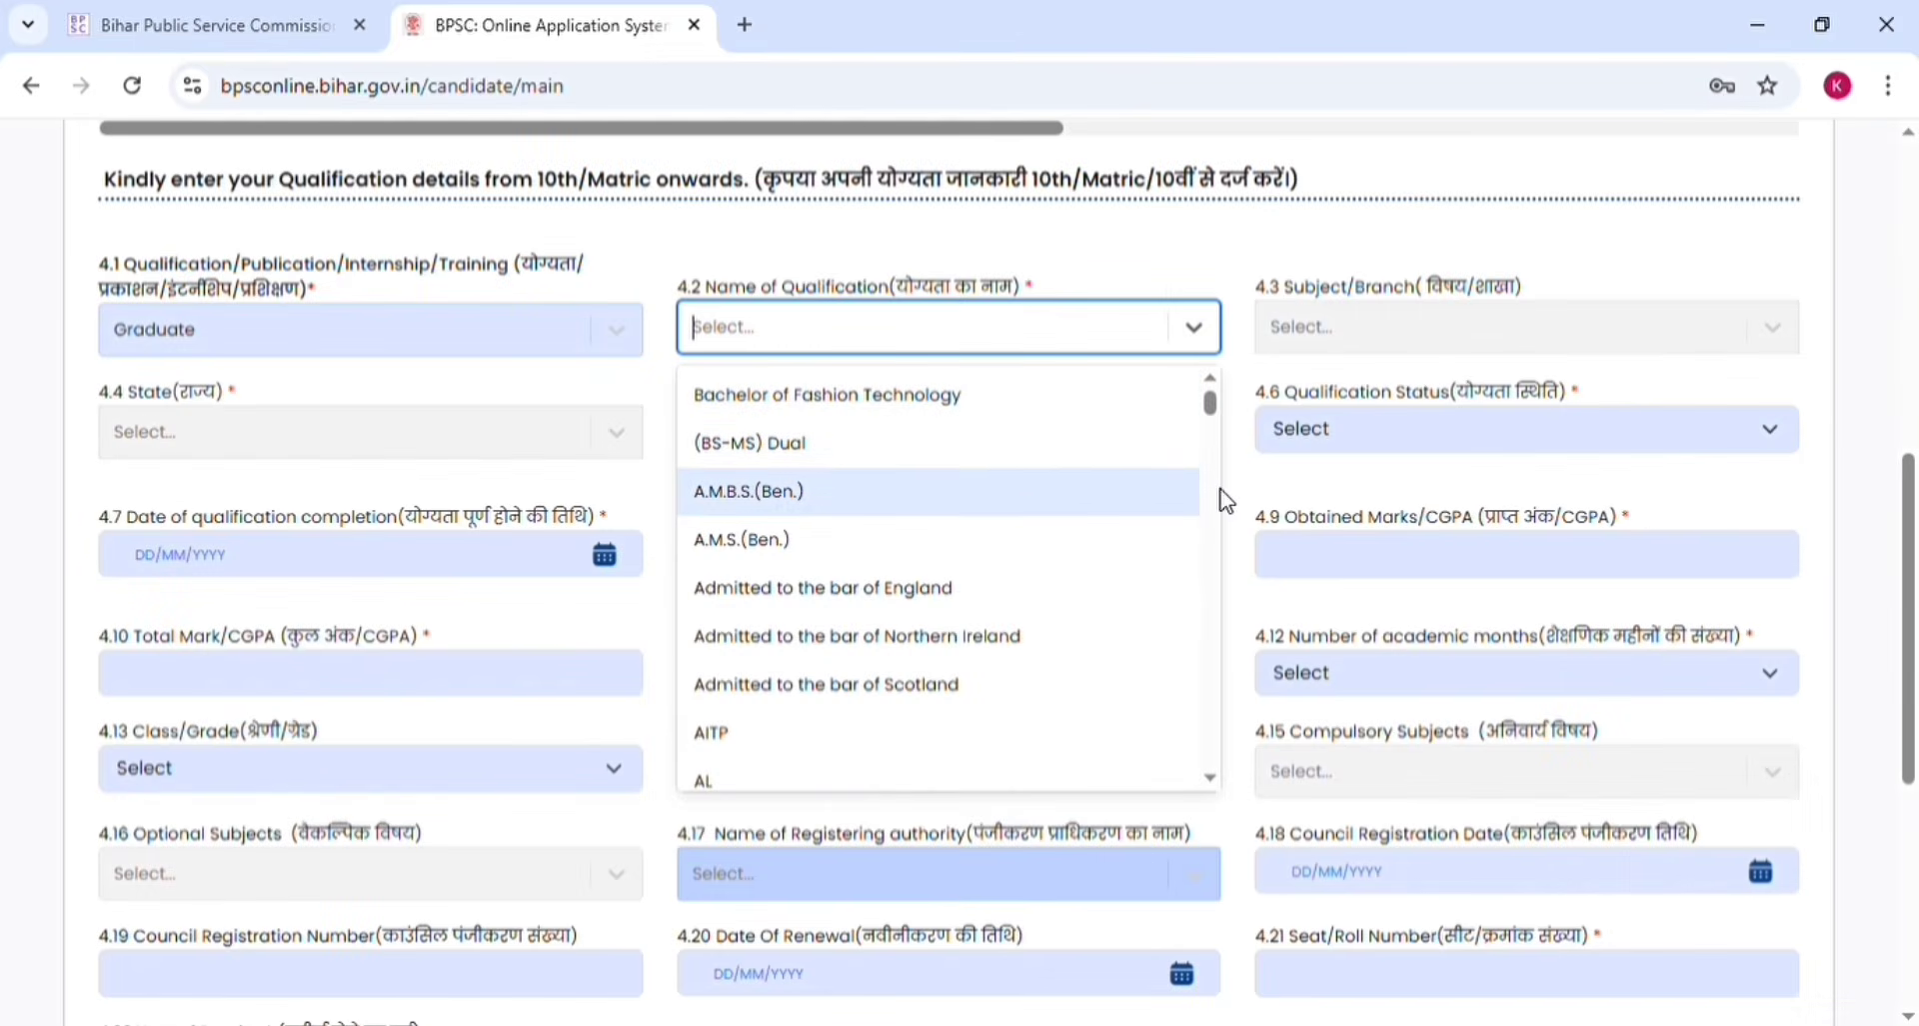
{"action": "scroll", "coordinate": [1224, 510], "scroll_direction": "down", "scroll_amount": 10}
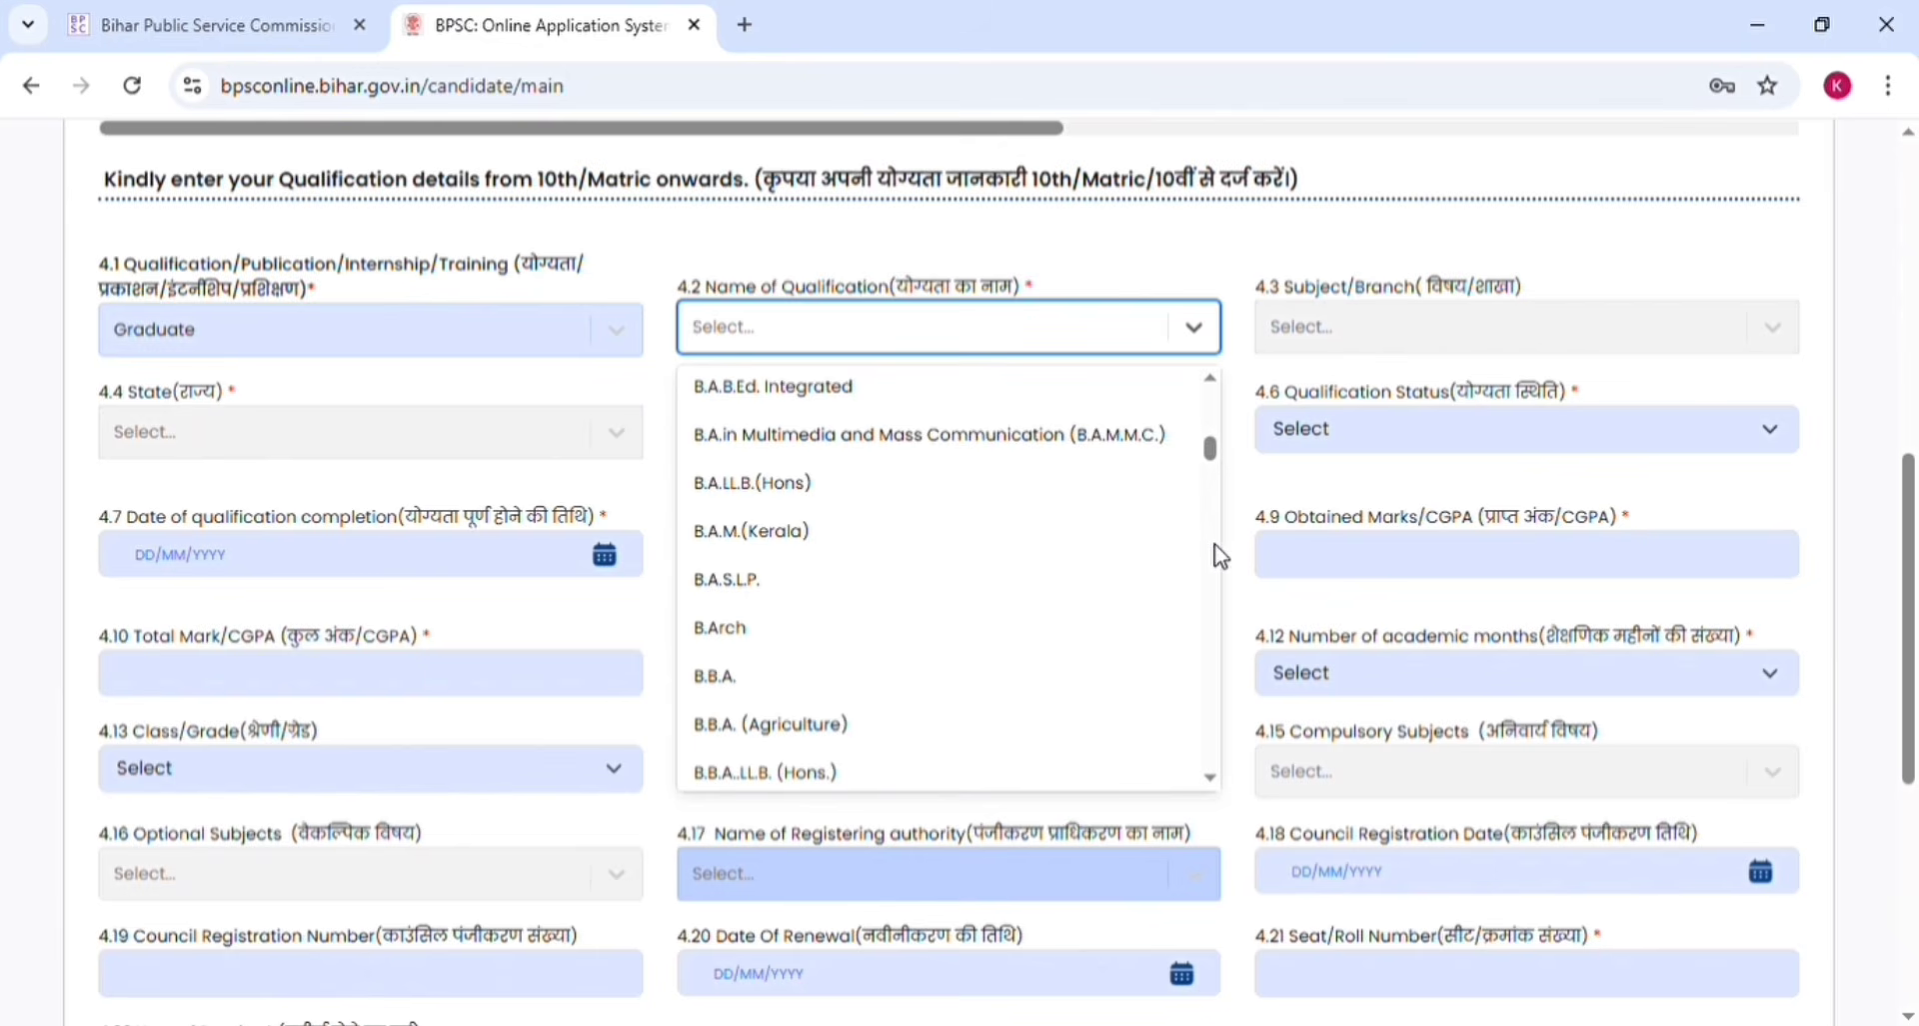
{"action": "scroll", "coordinate": [1221, 556], "scroll_direction": "down", "scroll_amount": 4}
{"action": "scroll", "coordinate": [1221, 570], "scroll_direction": "down", "scroll_amount": 4}
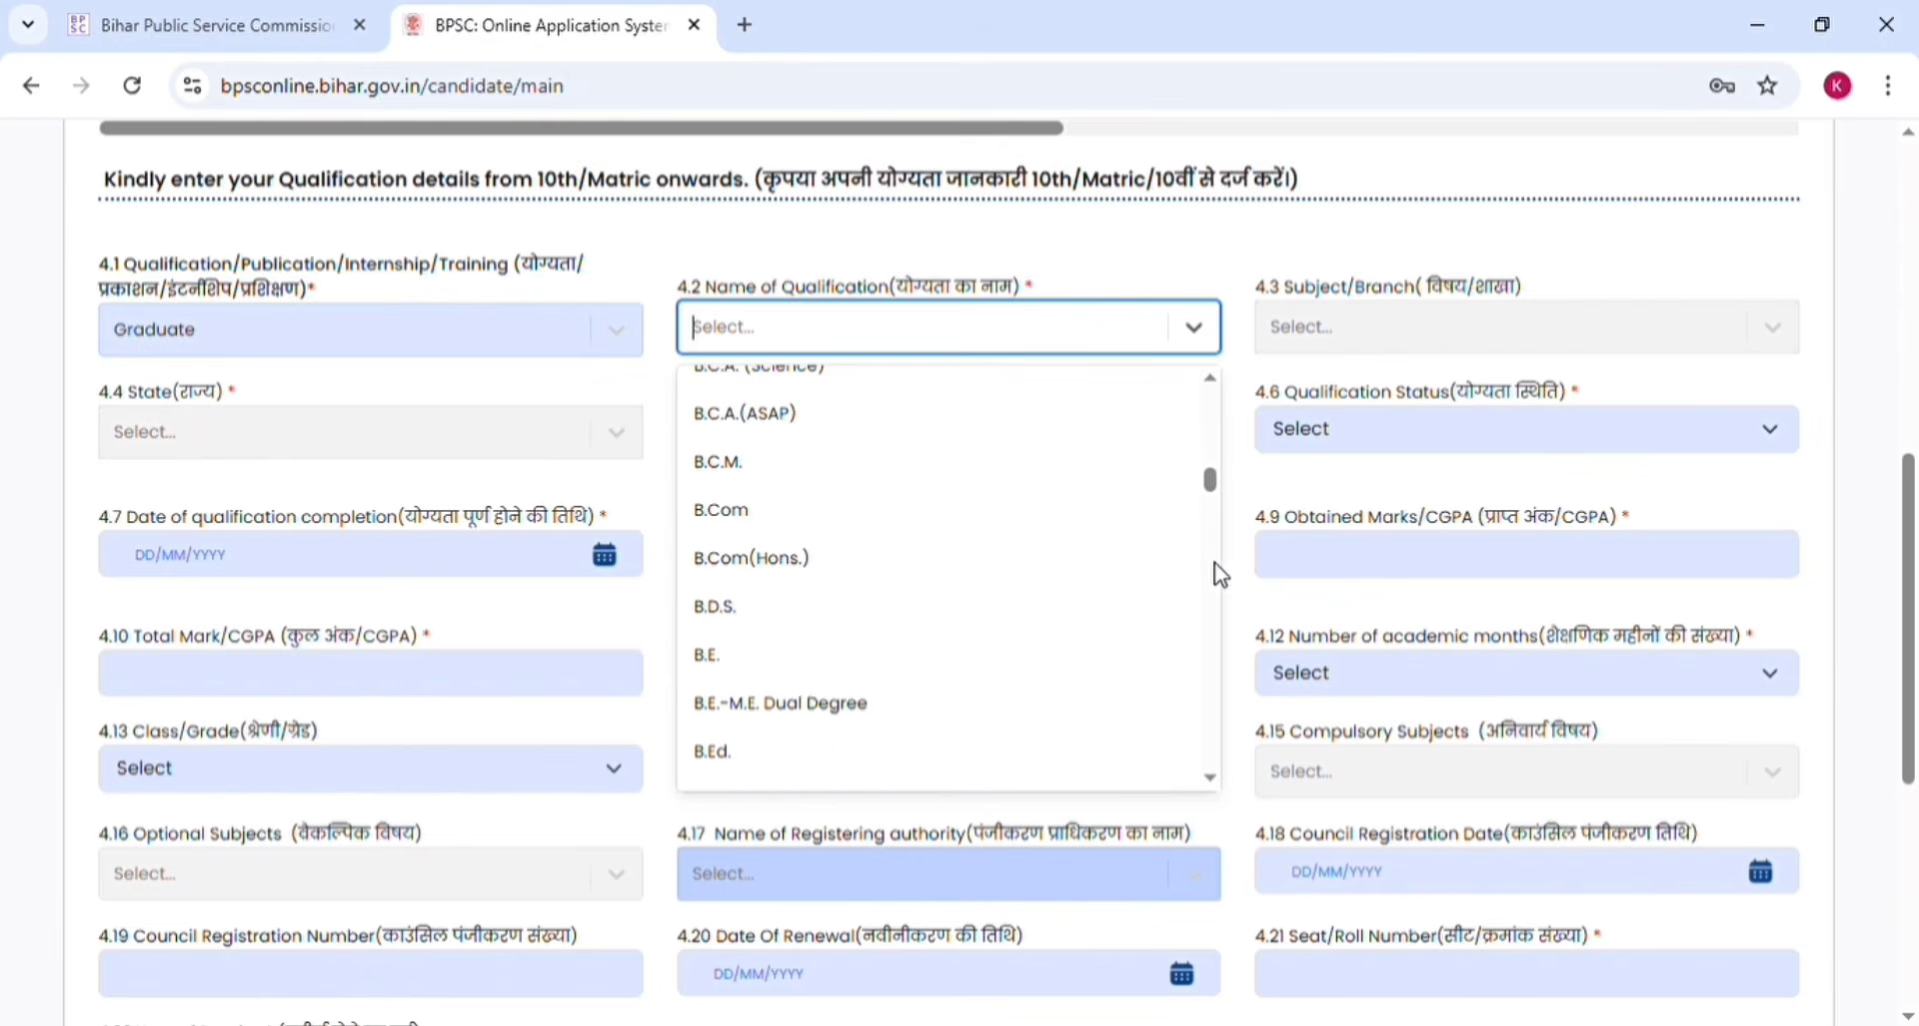
{"action": "scroll", "coordinate": [1218, 570], "scroll_direction": "down", "scroll_amount": 8}
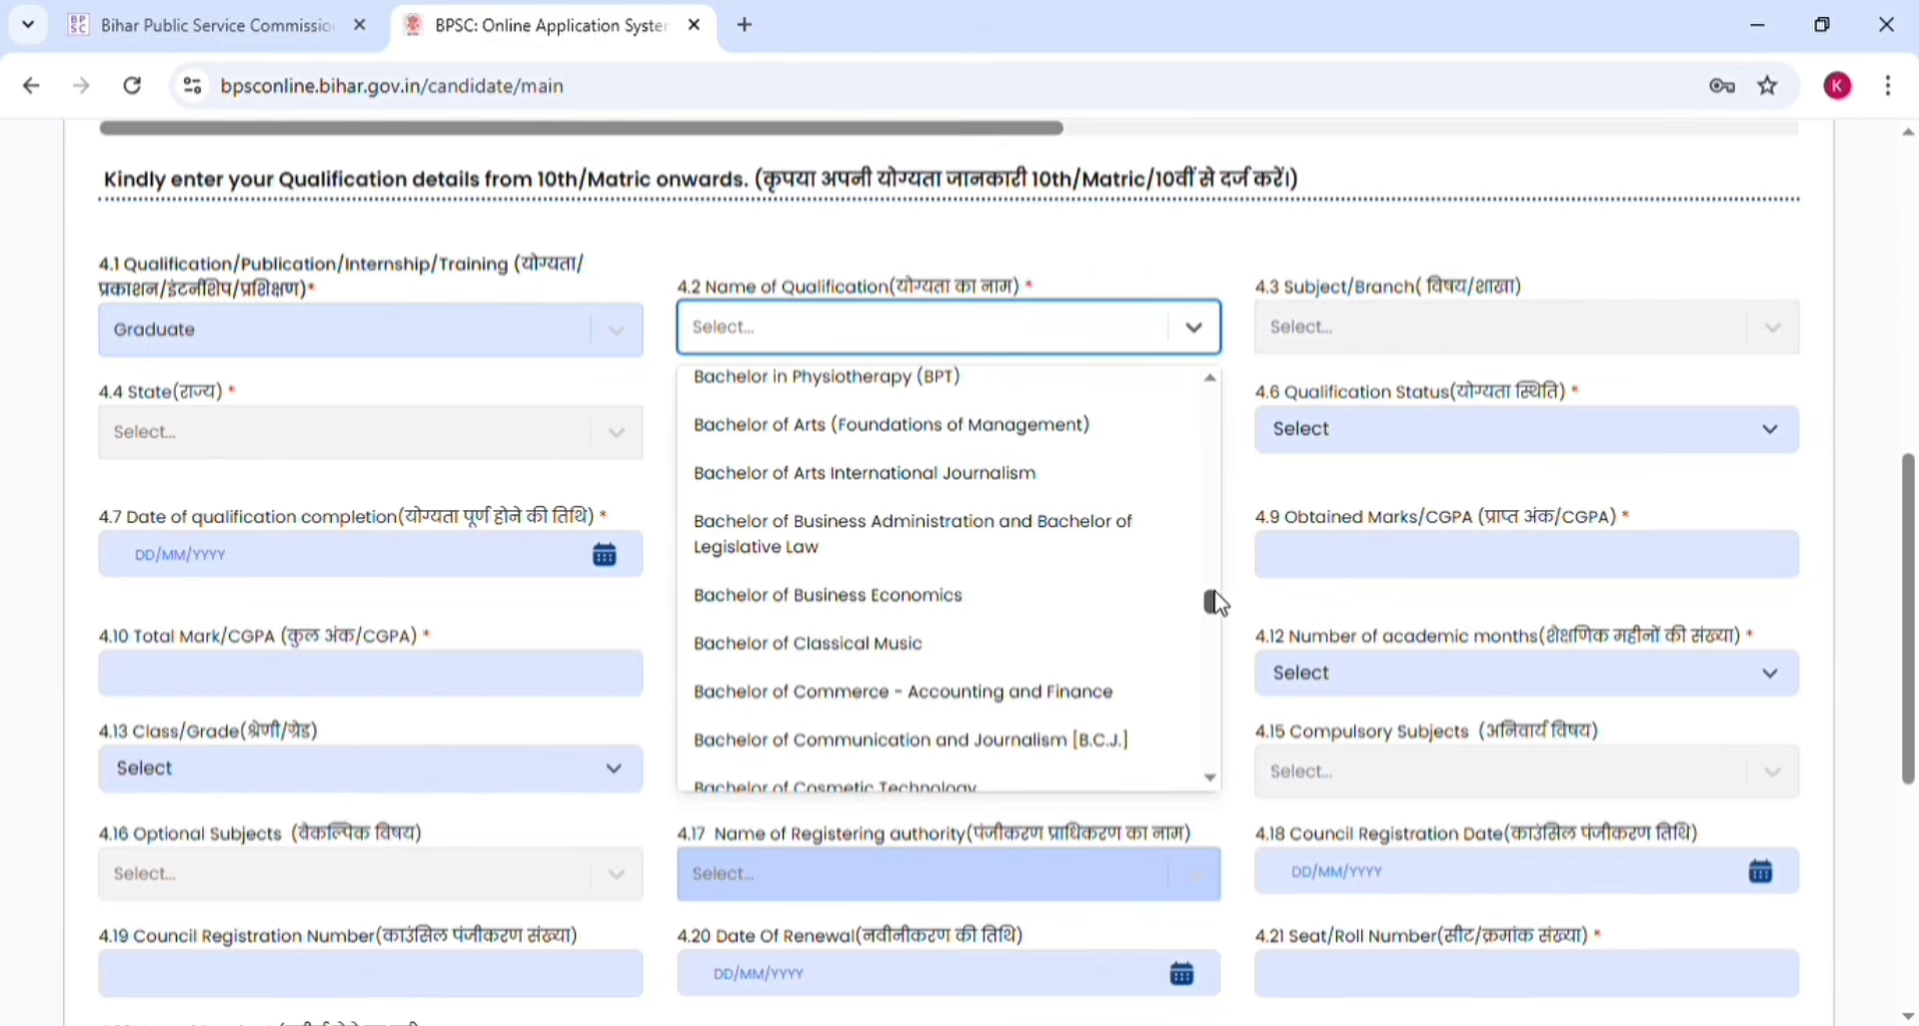
{"action": "scroll", "coordinate": [1222, 640], "scroll_direction": "down", "scroll_amount": 4}
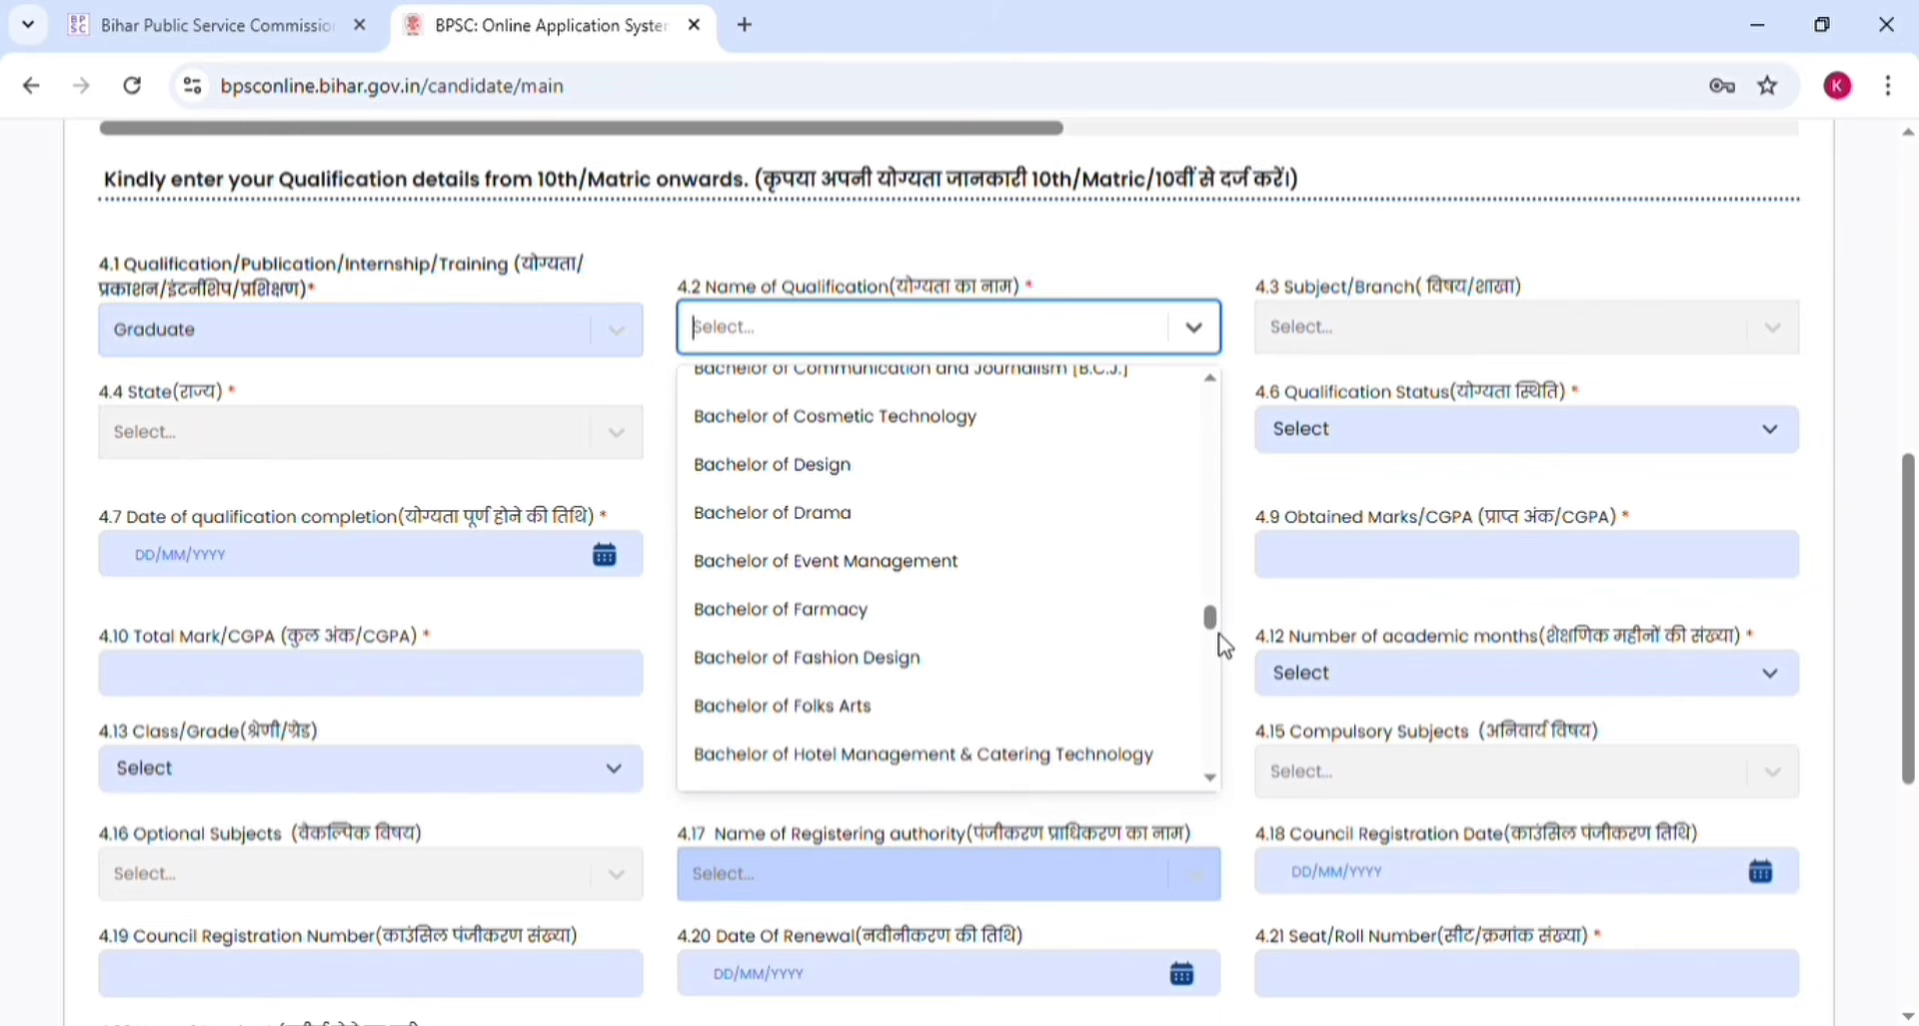
{"action": "scroll", "coordinate": [1220, 640], "scroll_direction": "down", "scroll_amount": 4}
{"action": "scroll", "coordinate": [1217, 664], "scroll_direction": "down", "scroll_amount": 4}
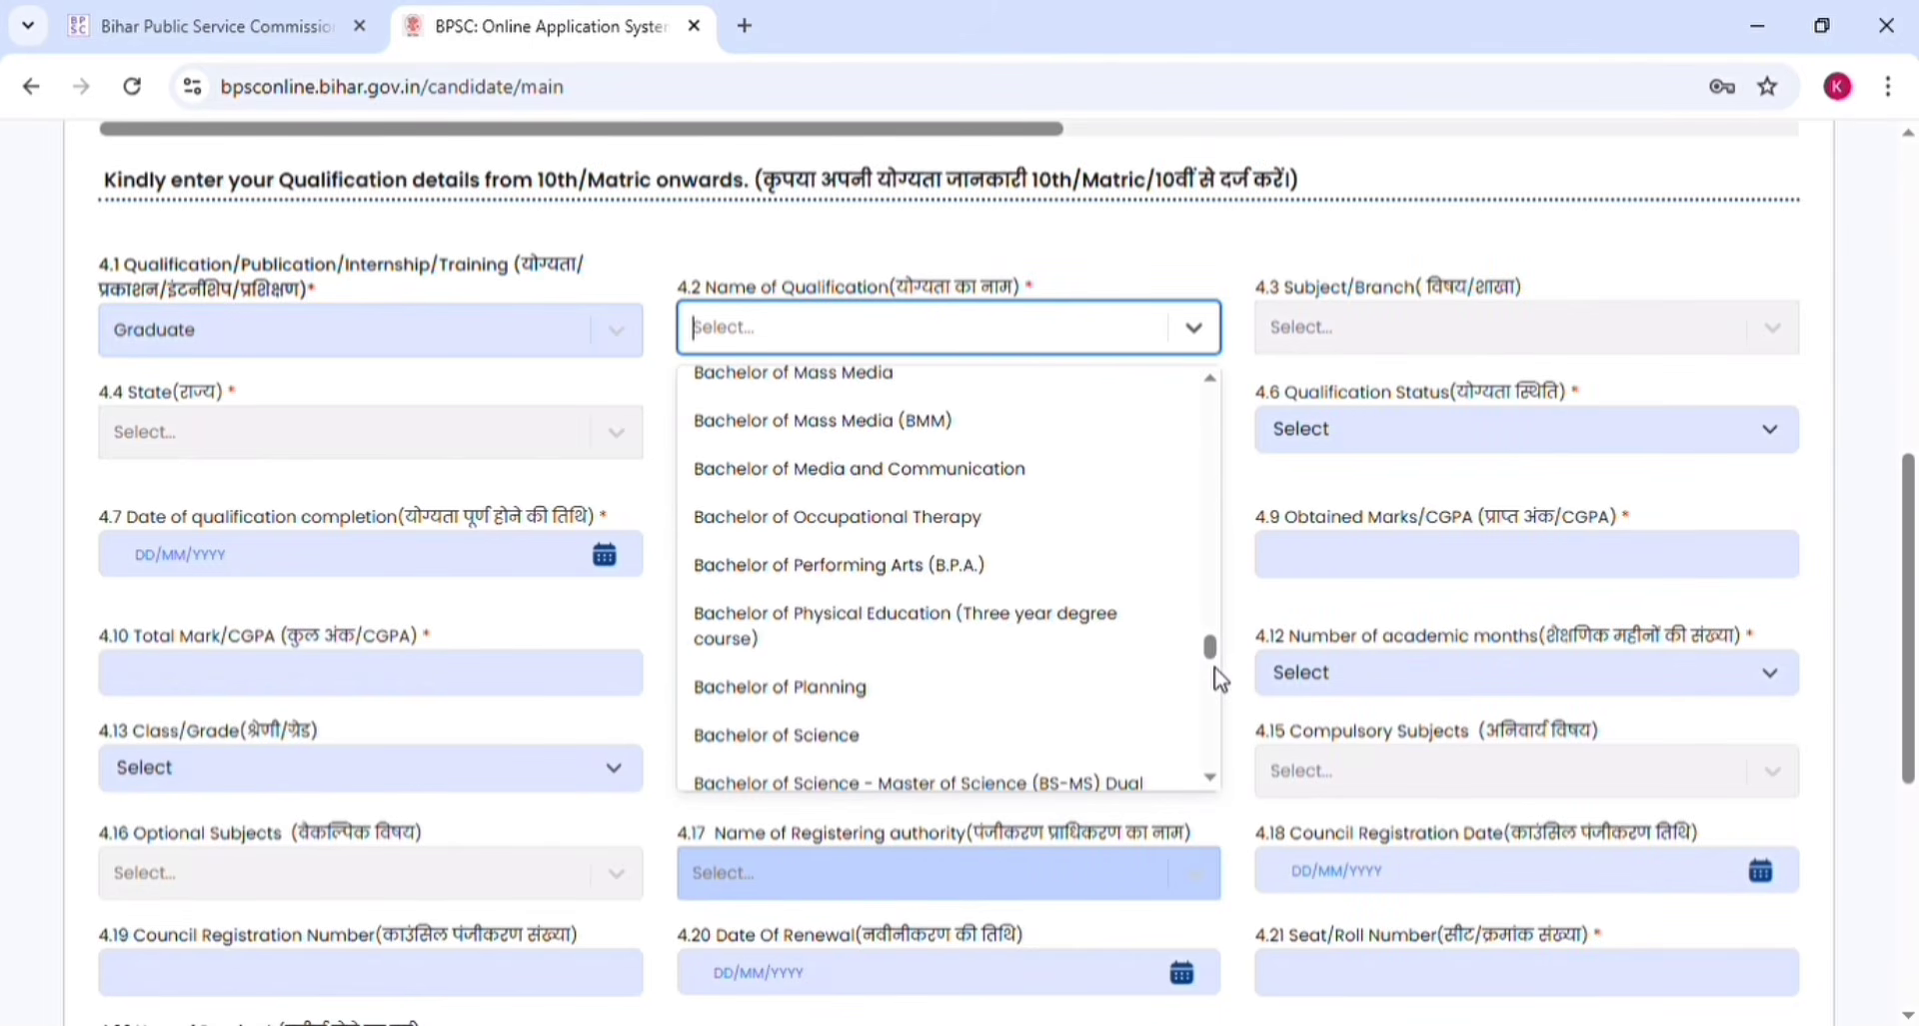
{"action": "scroll", "coordinate": [1215, 619], "scroll_direction": "up", "scroll_amount": 10}
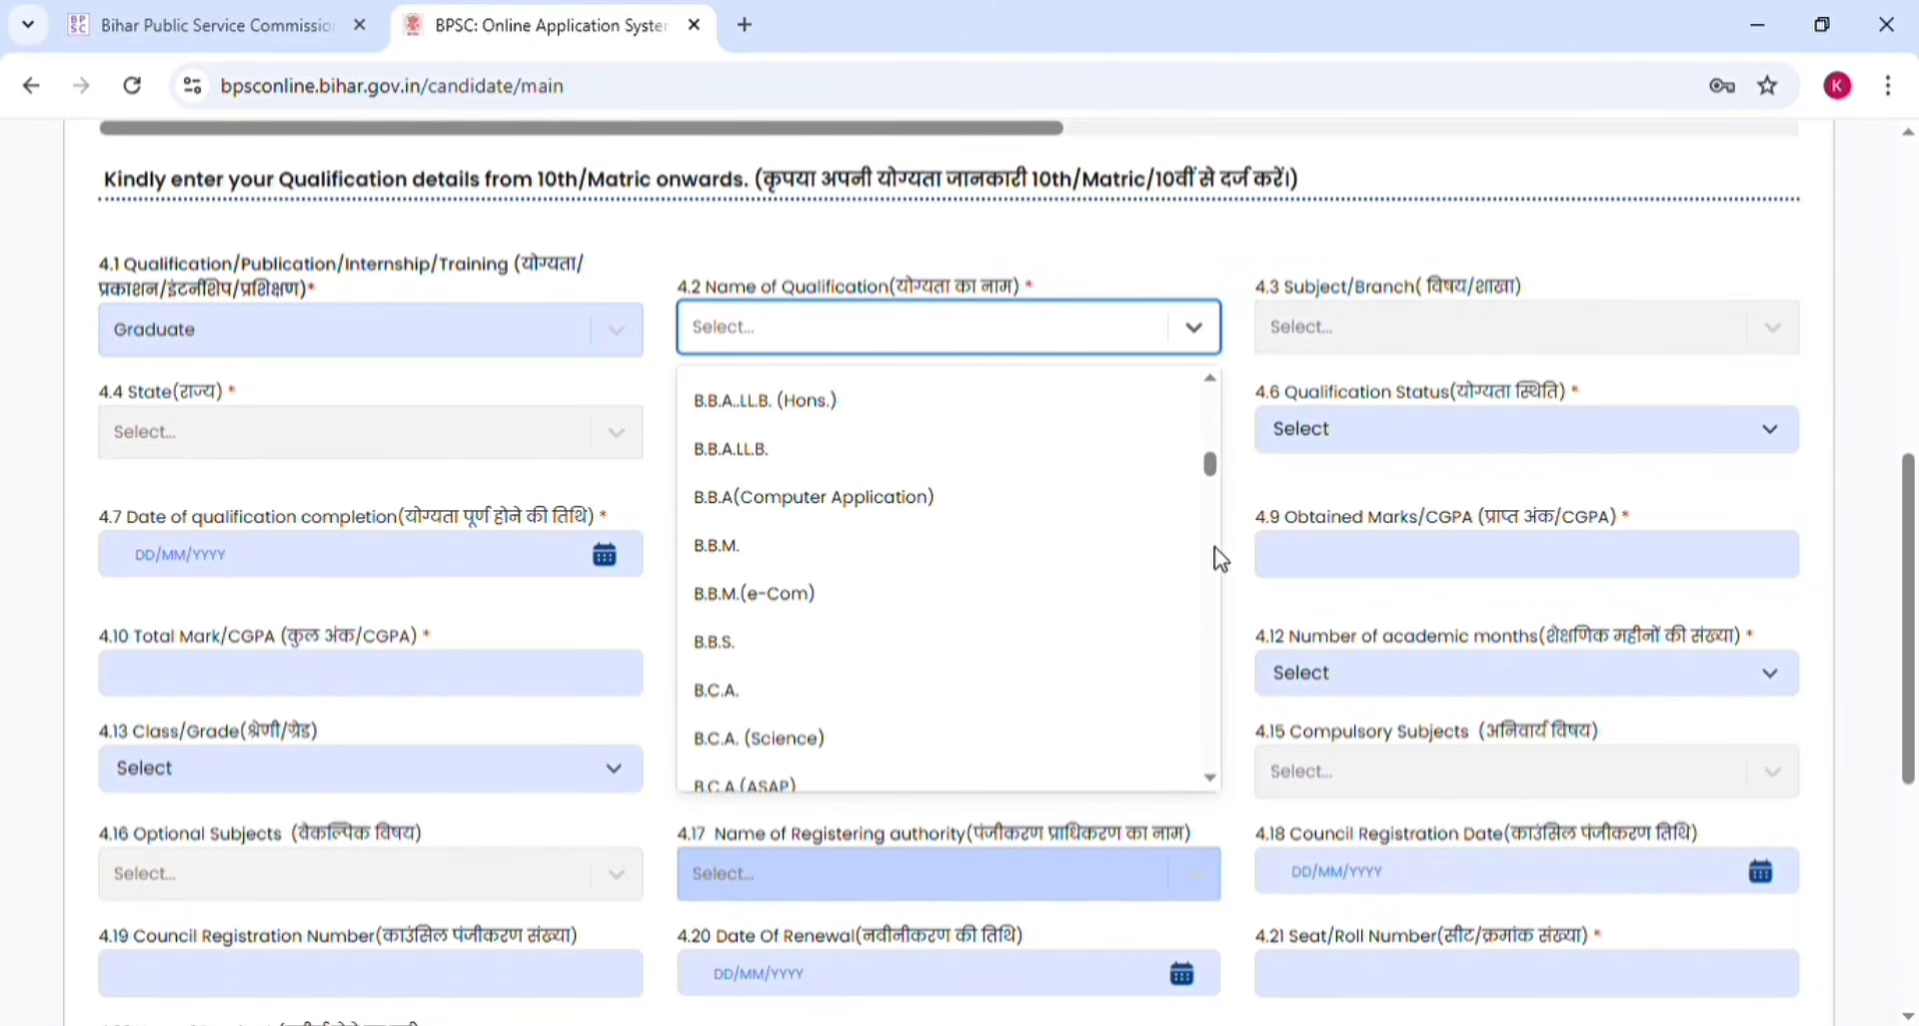
{"action": "scroll", "coordinate": [1221, 575], "scroll_direction": "down", "scroll_amount": 3}
{"action": "scroll", "coordinate": [1219, 580], "scroll_direction": "down", "scroll_amount": 6}
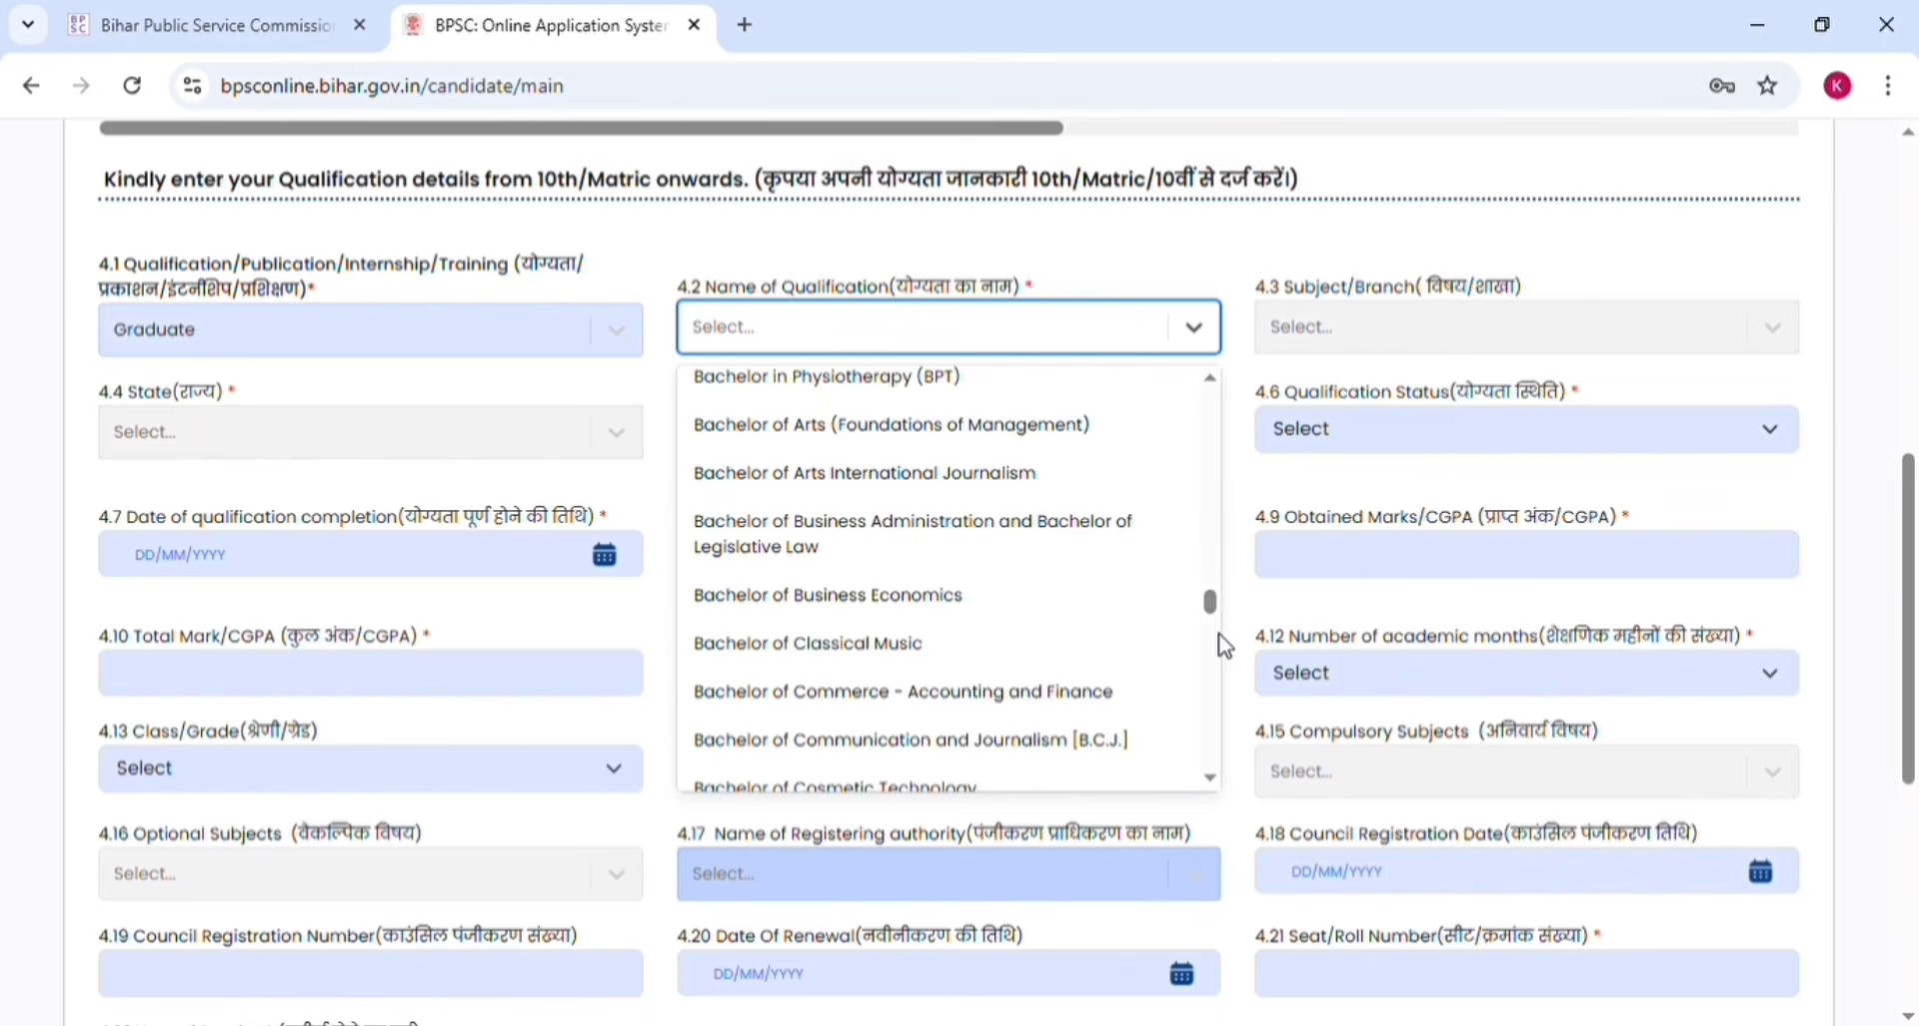
{"action": "scroll", "coordinate": [1221, 640], "scroll_direction": "down", "scroll_amount": 3}
{"action": "scroll", "coordinate": [1221, 599], "scroll_direction": "up", "scroll_amount": 10}
{"action": "scroll", "coordinate": [1219, 570], "scroll_direction": "down", "scroll_amount": 3}
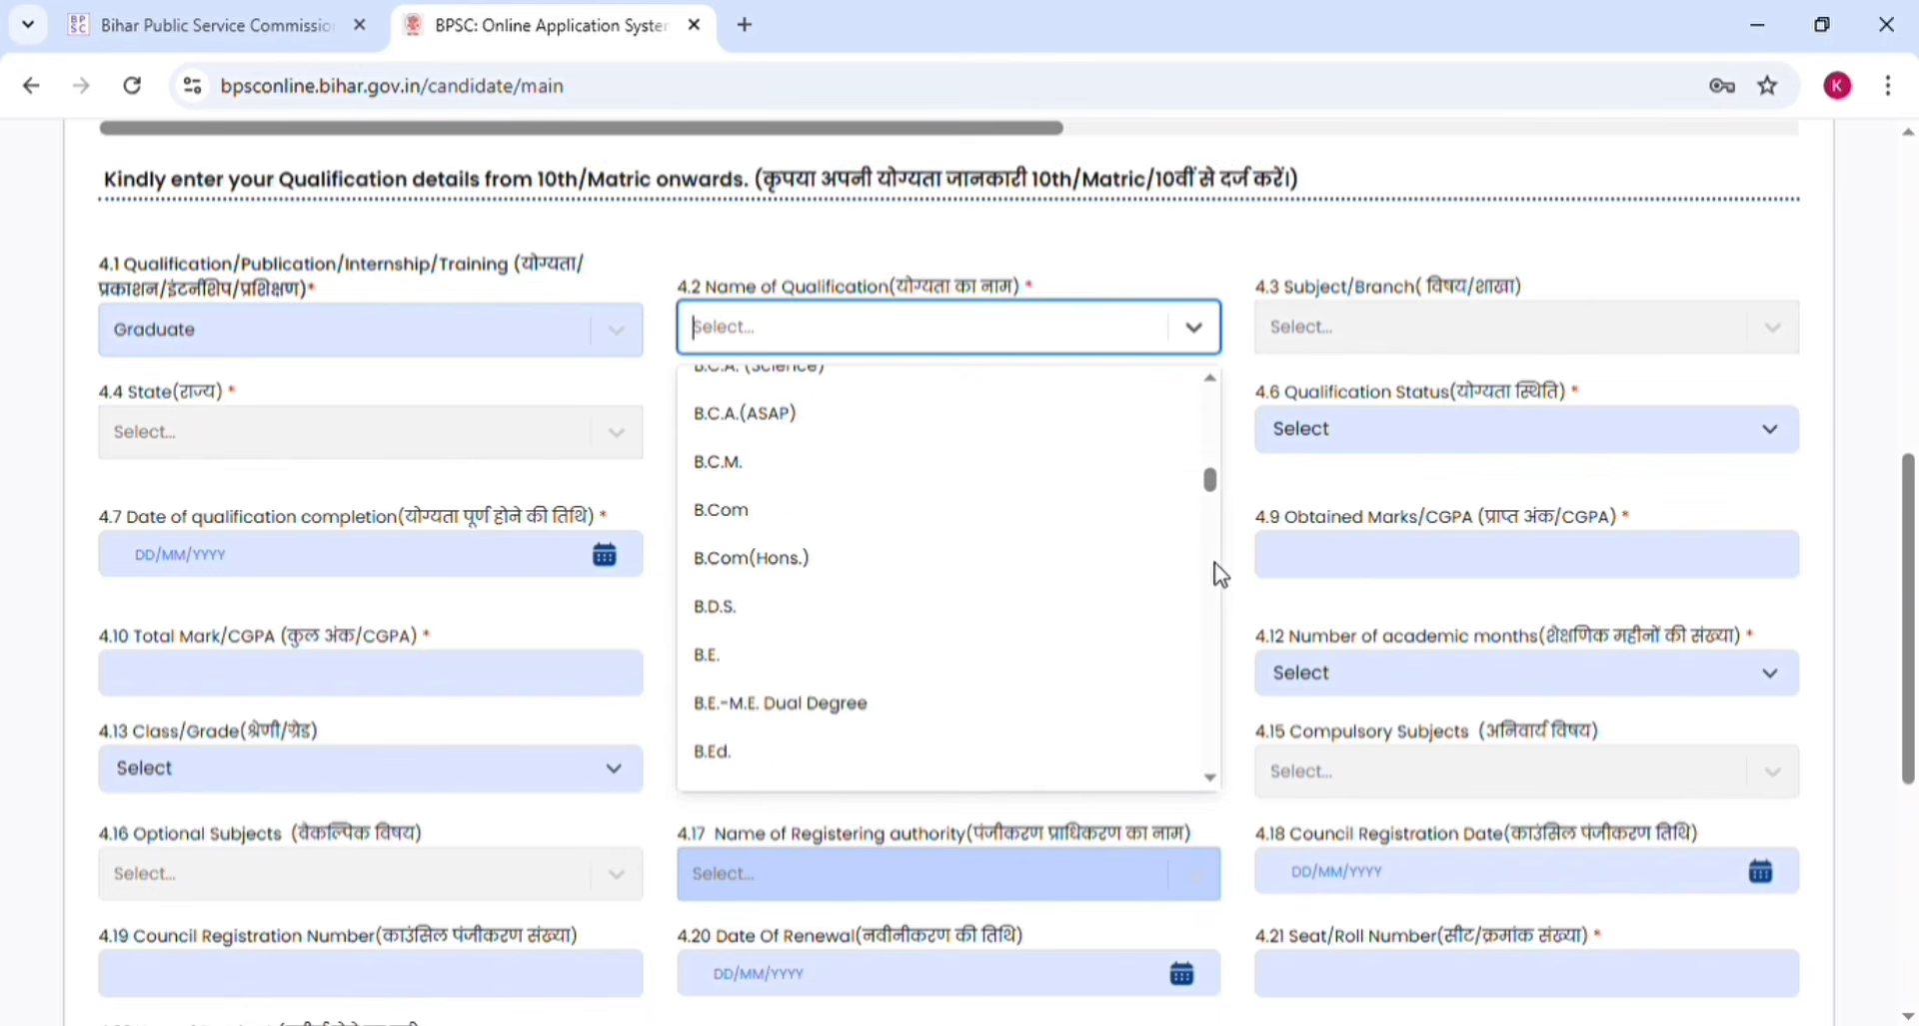
{"action": "scroll", "coordinate": [1218, 578], "scroll_direction": "down", "scroll_amount": 6}
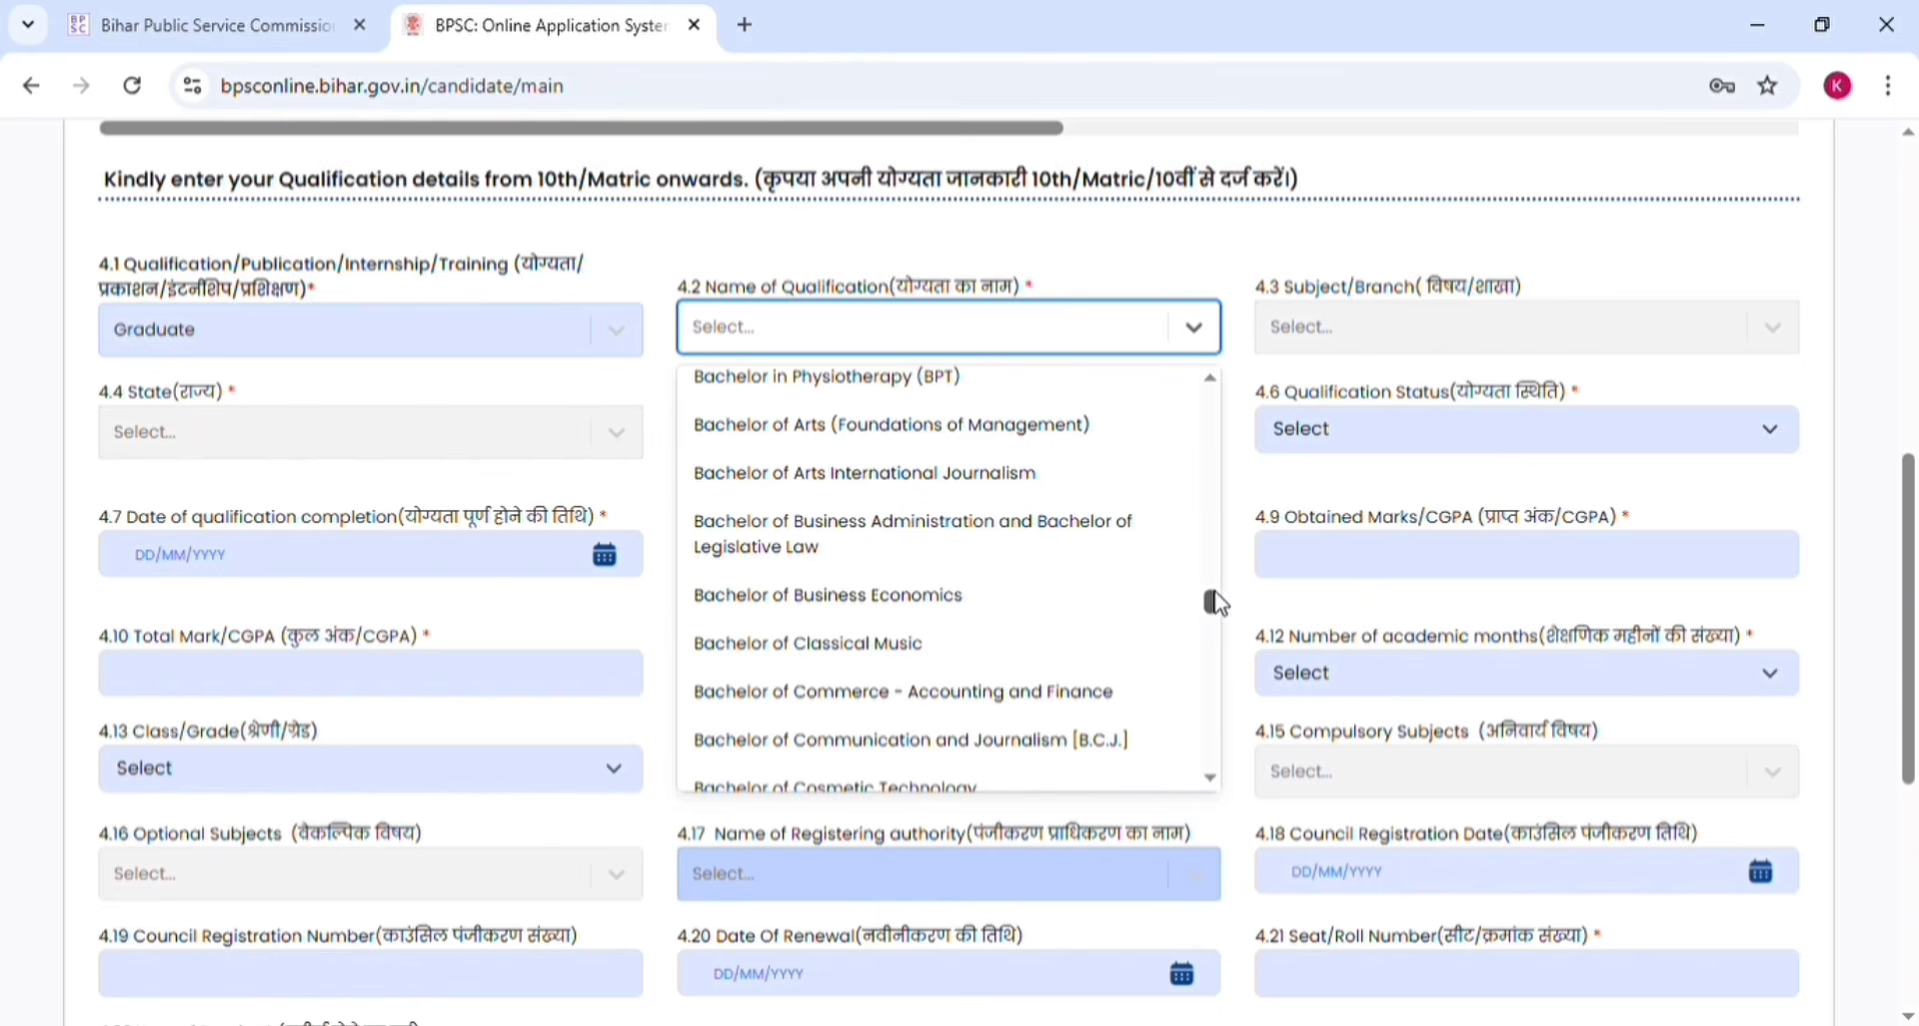
{"action": "scroll", "coordinate": [1220, 643], "scroll_direction": "down", "scroll_amount": 3}
{"action": "scroll", "coordinate": [1218, 600], "scroll_direction": "up", "scroll_amount": 10}
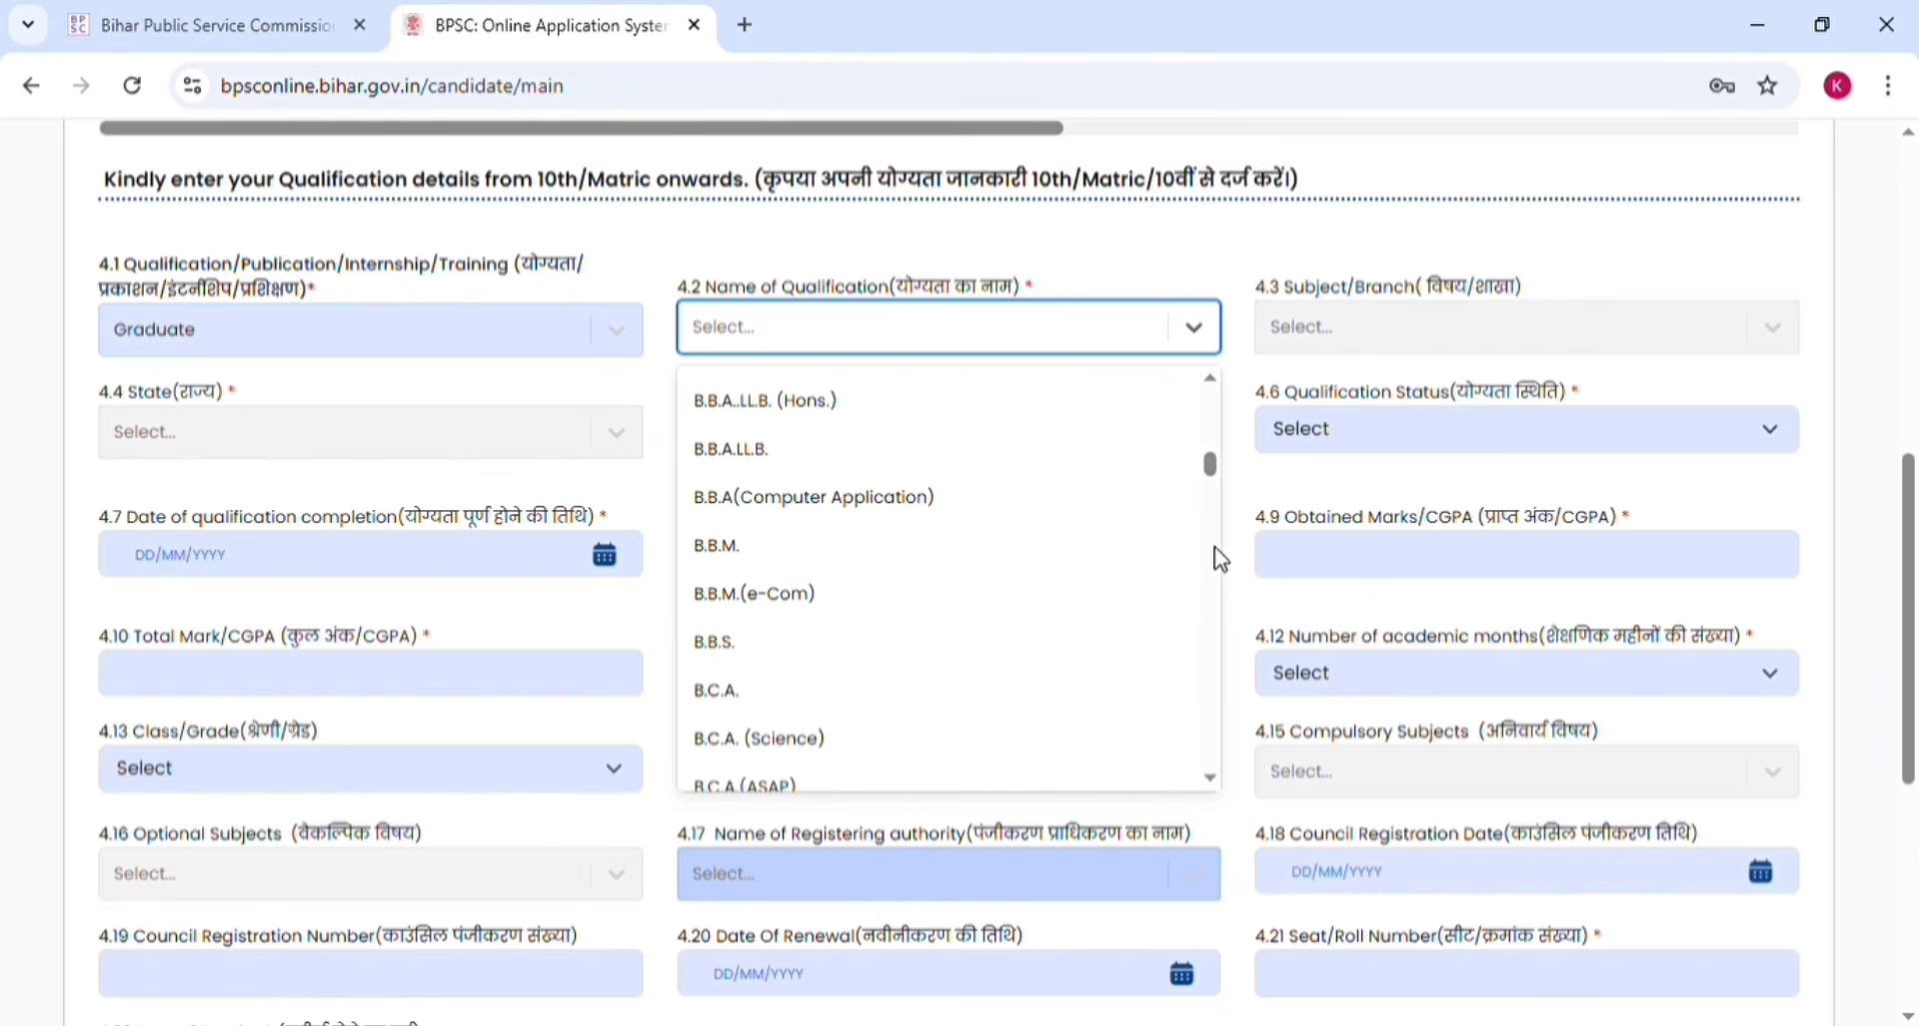
{"action": "scroll", "coordinate": [1217, 575], "scroll_direction": "down", "scroll_amount": 3}
{"action": "scroll", "coordinate": [1218, 575], "scroll_direction": "down", "scroll_amount": 6}
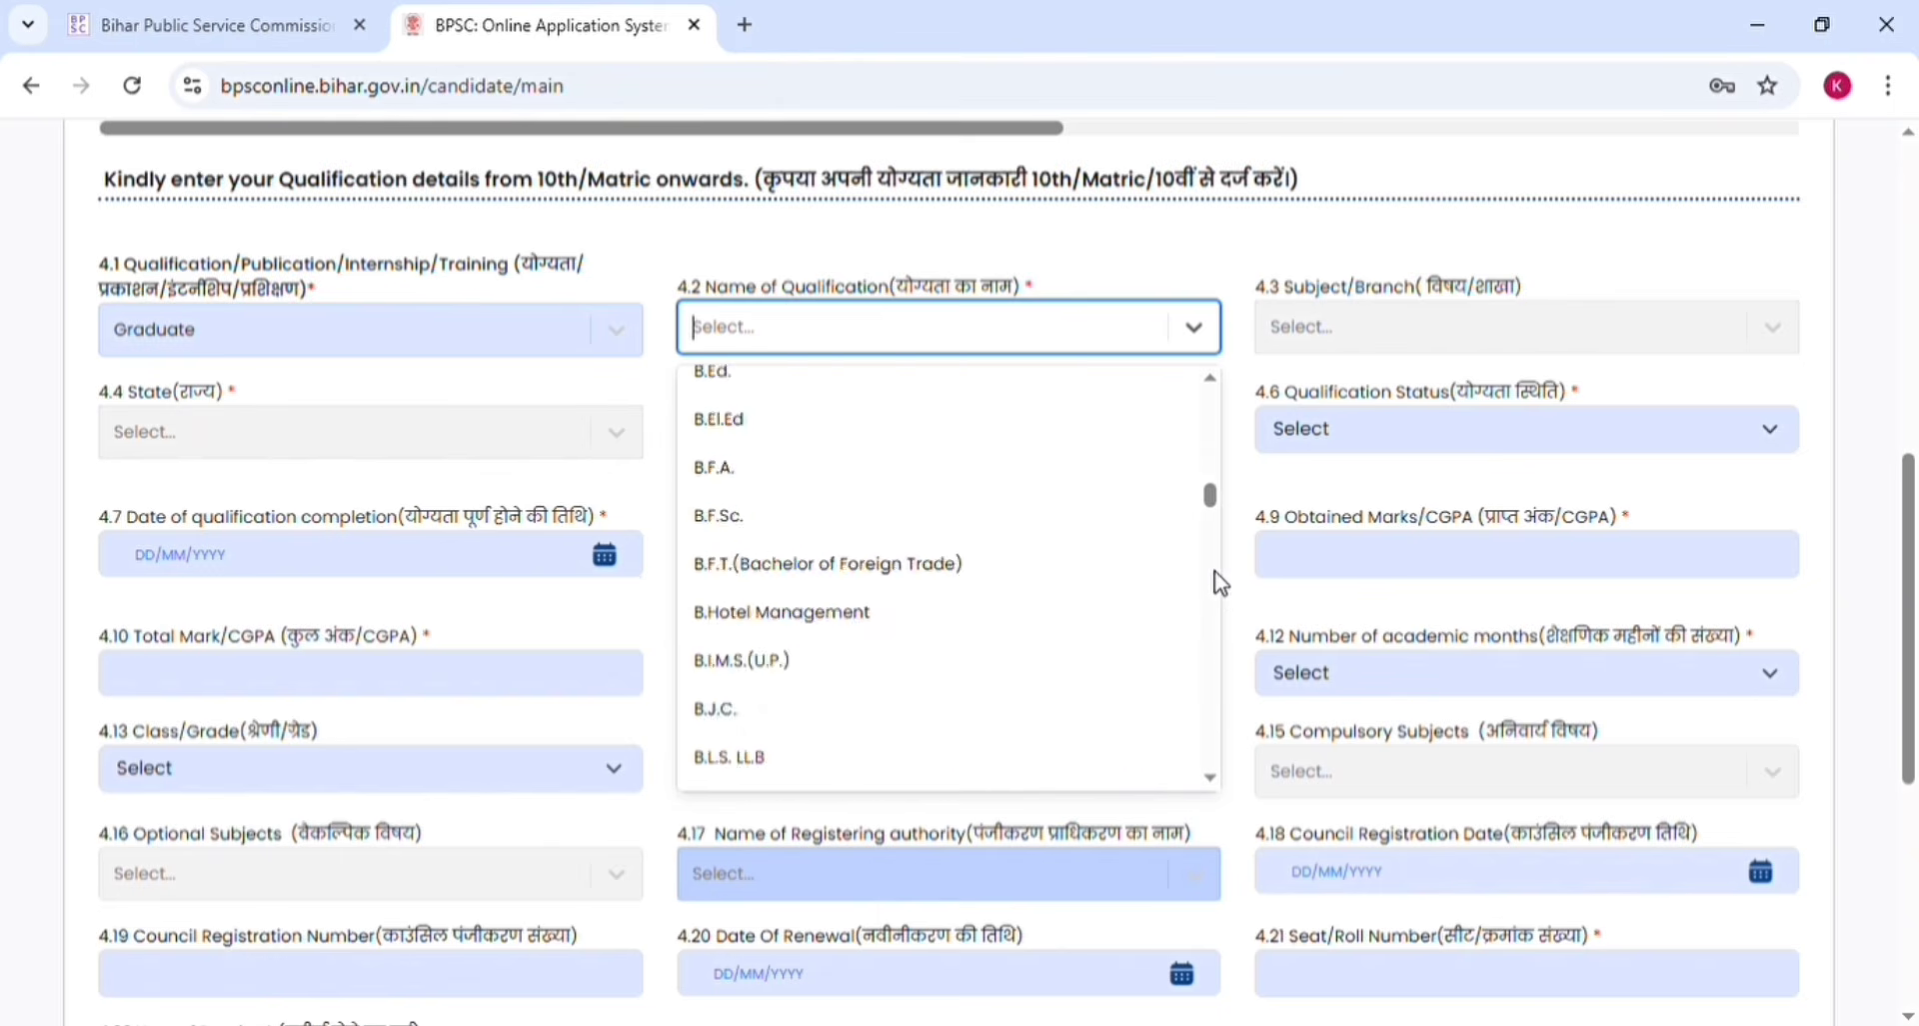
{"action": "scroll", "coordinate": [1224, 640], "scroll_direction": "down", "scroll_amount": 4}
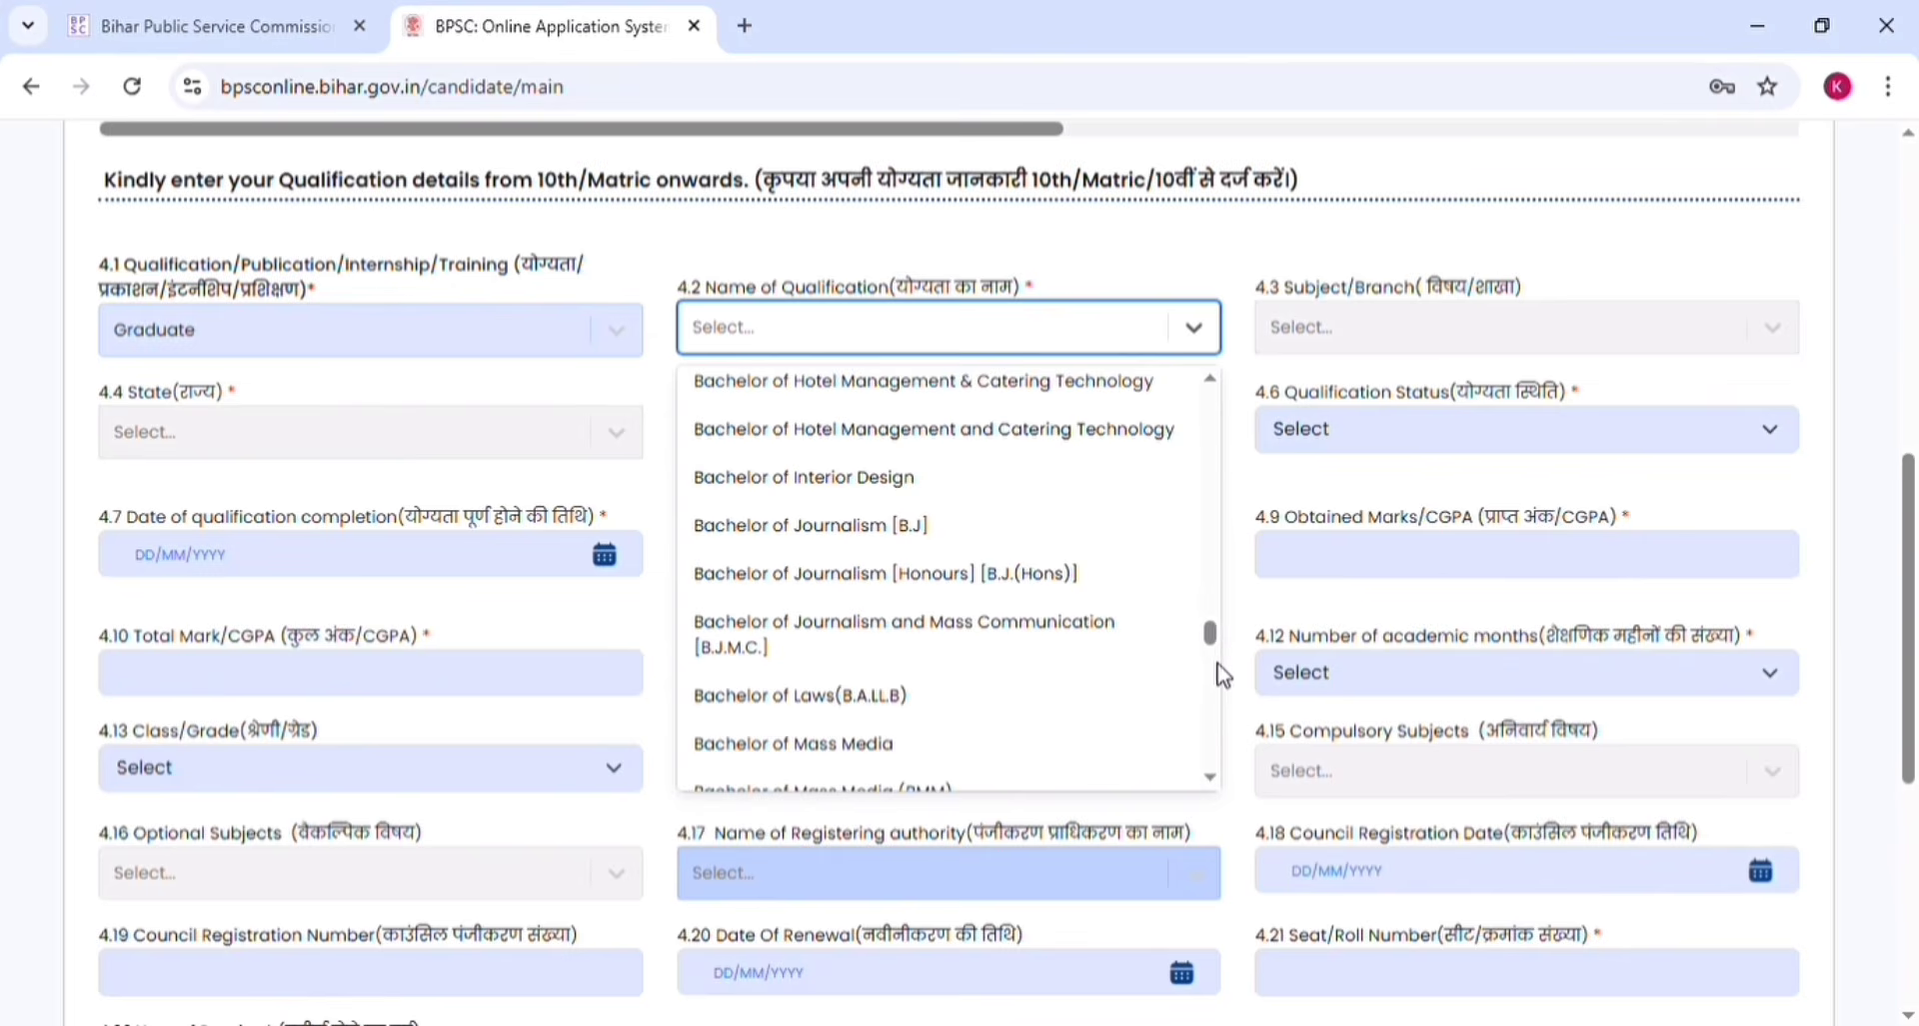
{"action": "scroll", "coordinate": [1219, 674], "scroll_direction": "down", "scroll_amount": 4}
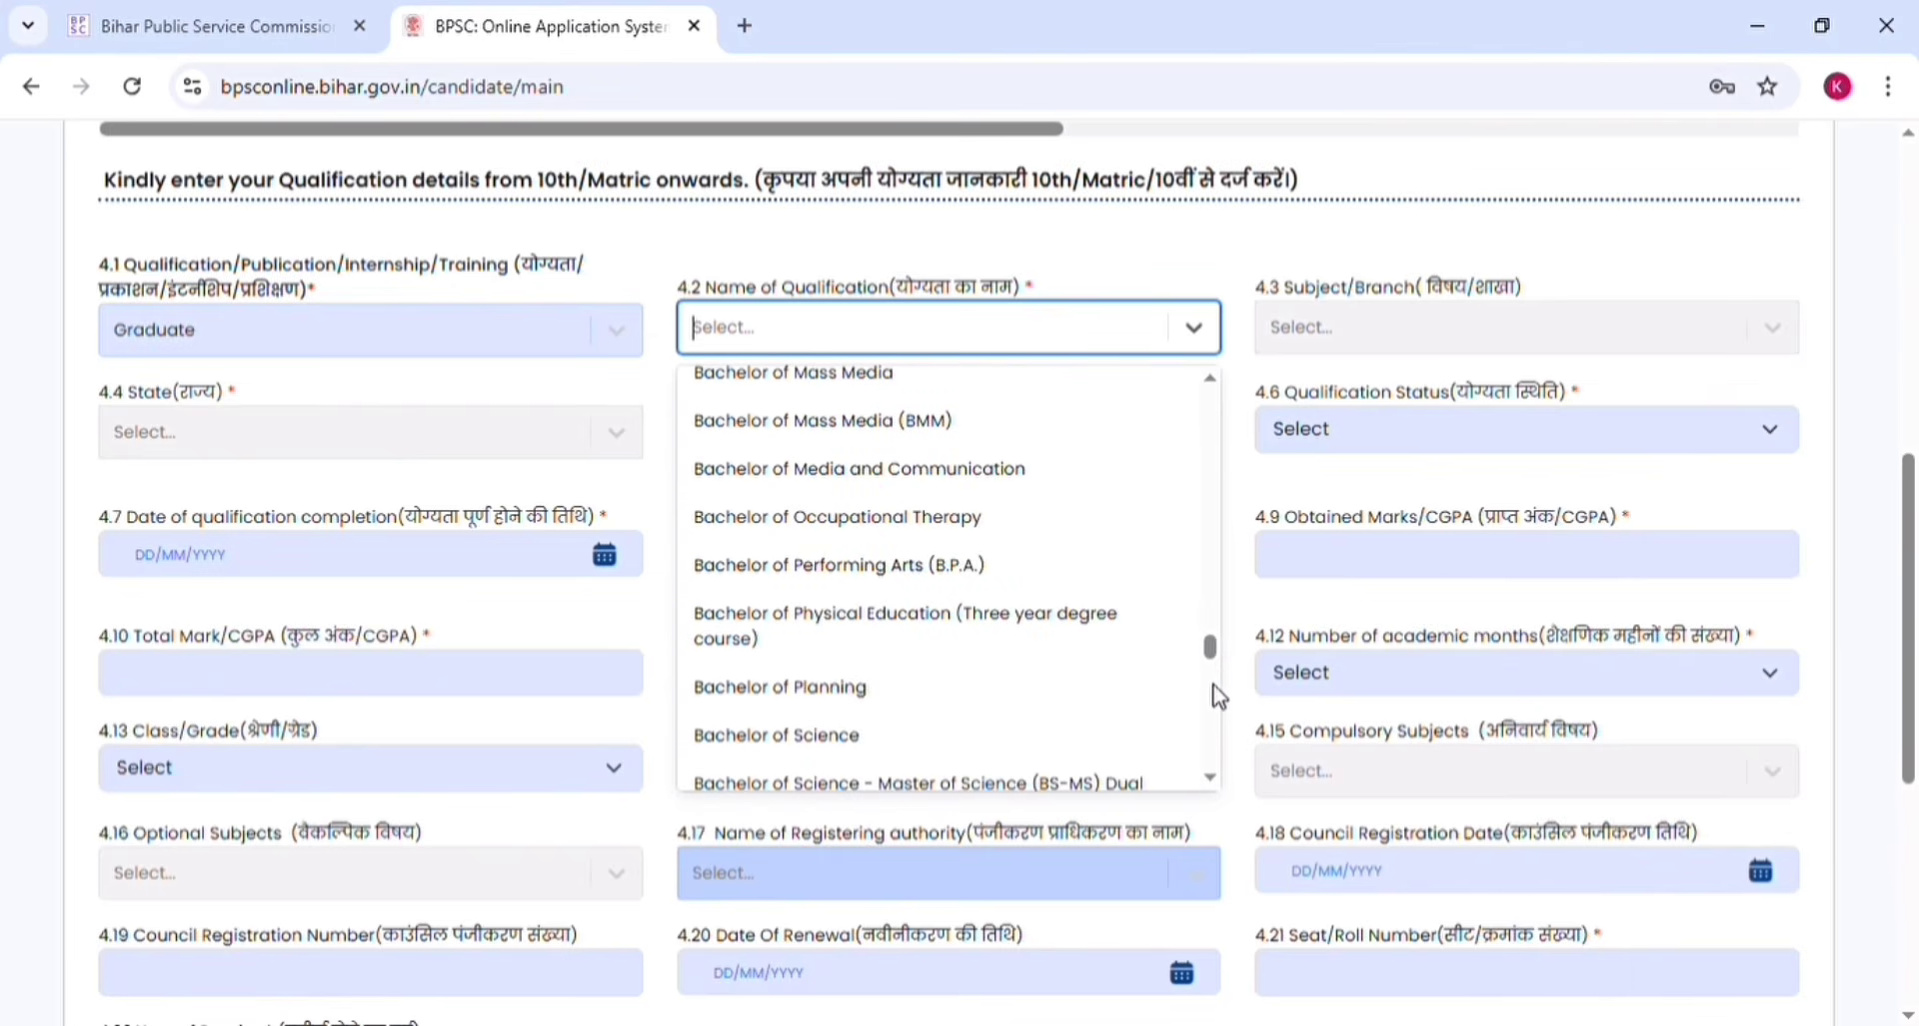
Step: Choose Bachelor of Science as the qualification name and Mathematics as the subject
{"action": "left_click", "coordinate": [1330, 549]}
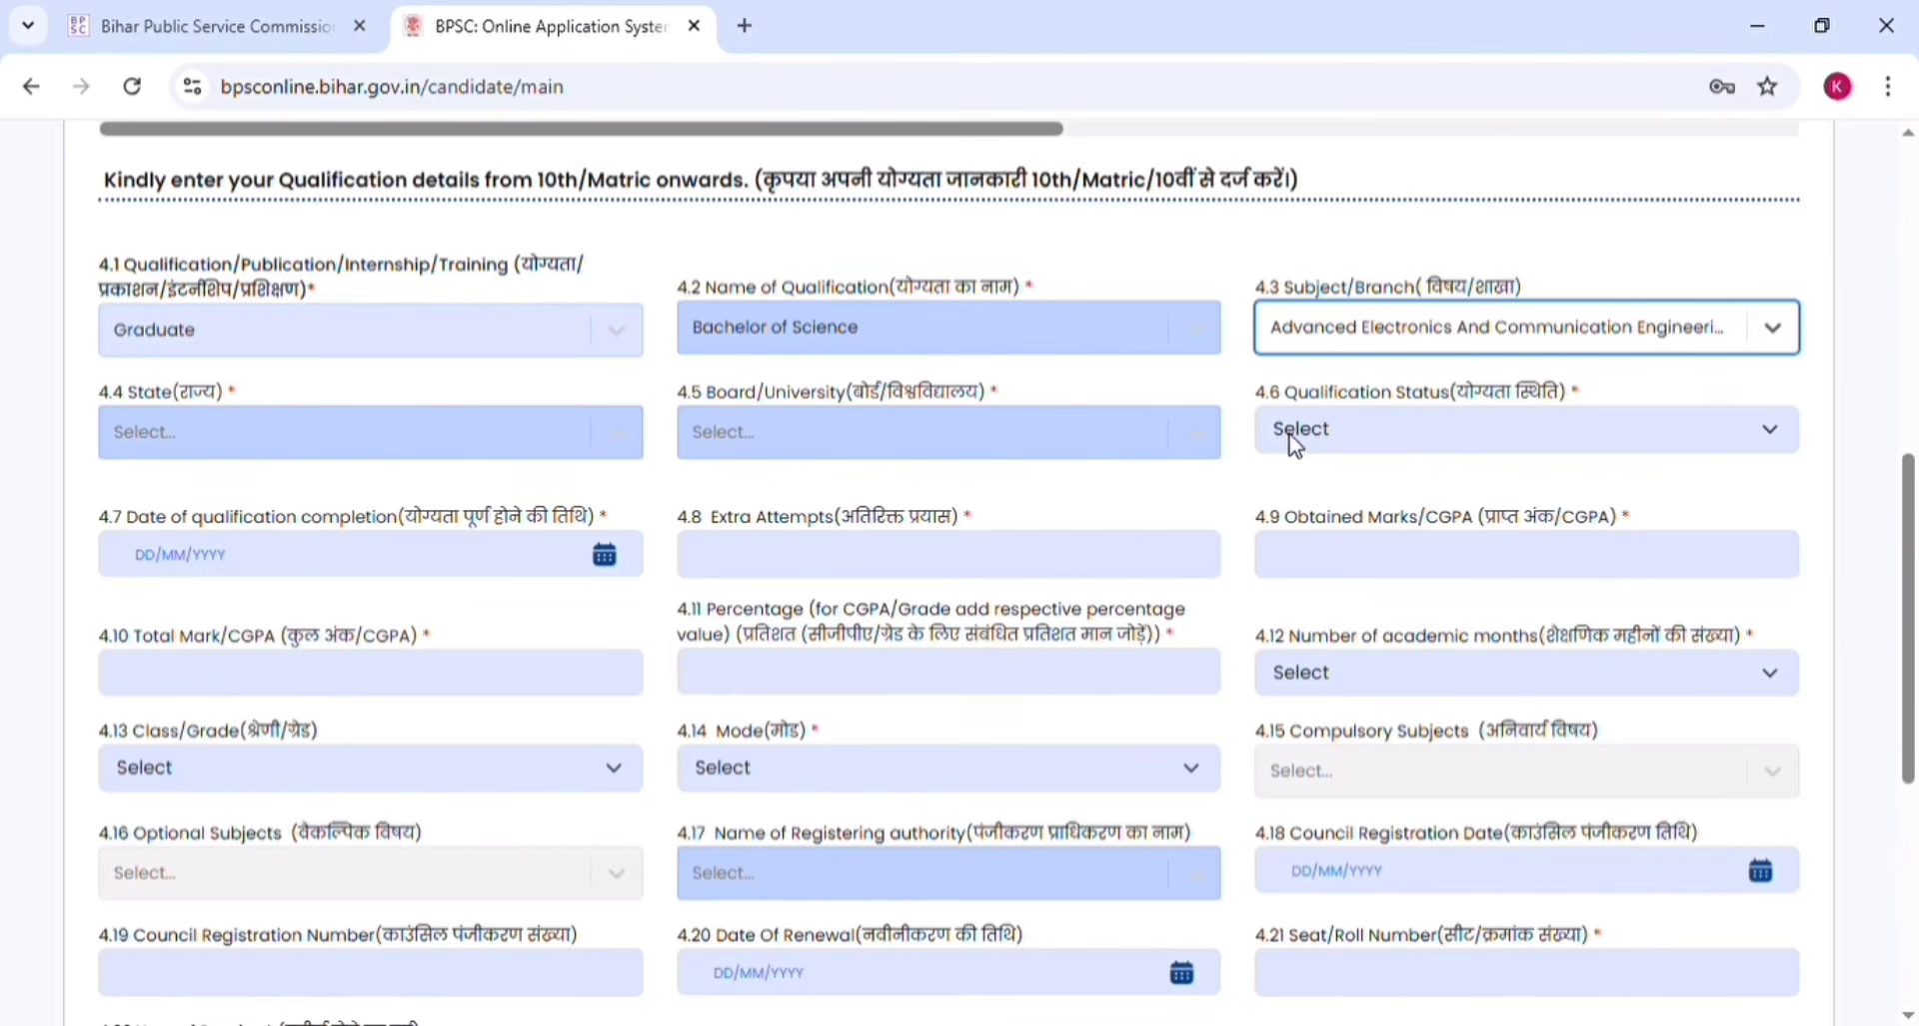
{"action": "left_click", "coordinate": [1328, 338]}
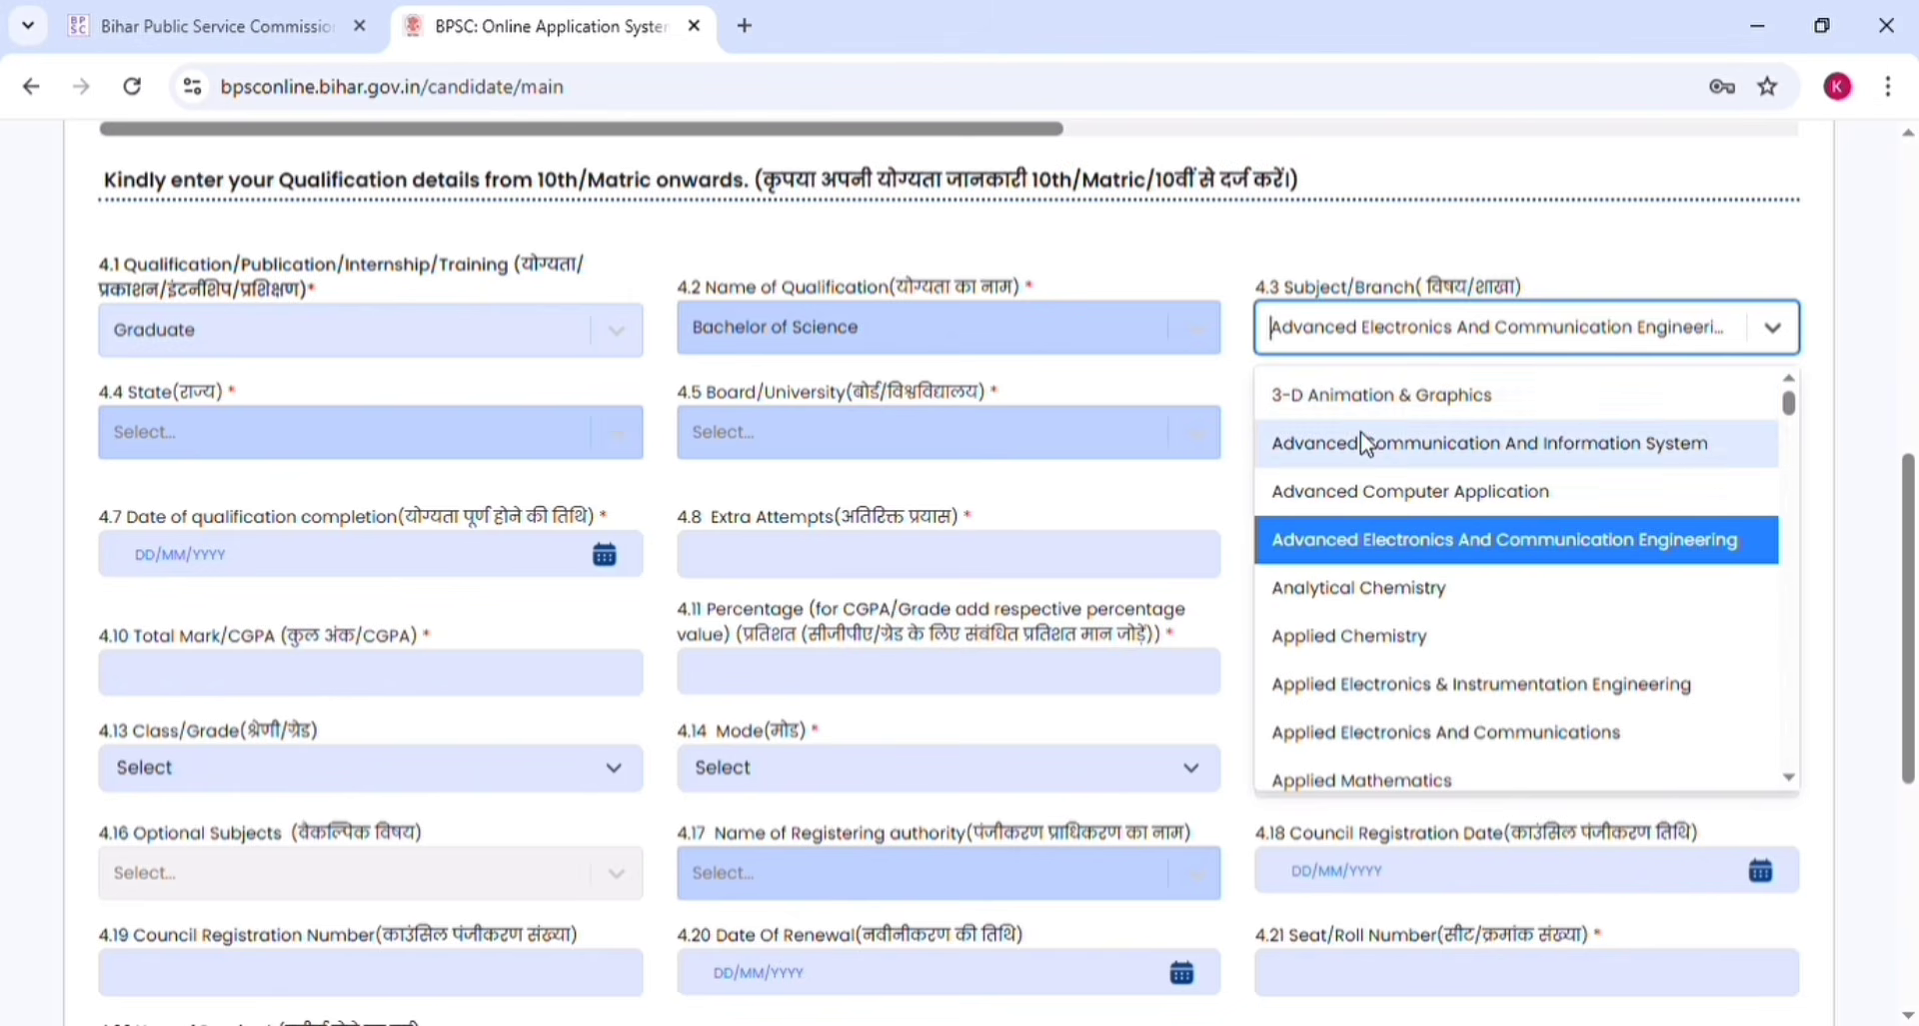
{"action": "left_click", "coordinate": [1429, 342]}
{"action": "left_click", "coordinate": [1429, 342]}
{"action": "scroll", "coordinate": [1785, 478], "scroll_direction": "down", "scroll_amount": 3}
{"action": "left_click_drag", "start_coordinate": [1781, 467], "coordinate": [1794, 592]}
{"action": "left_click", "coordinate": [1787, 535]}
{"action": "left_click", "coordinate": [1804, 613]}
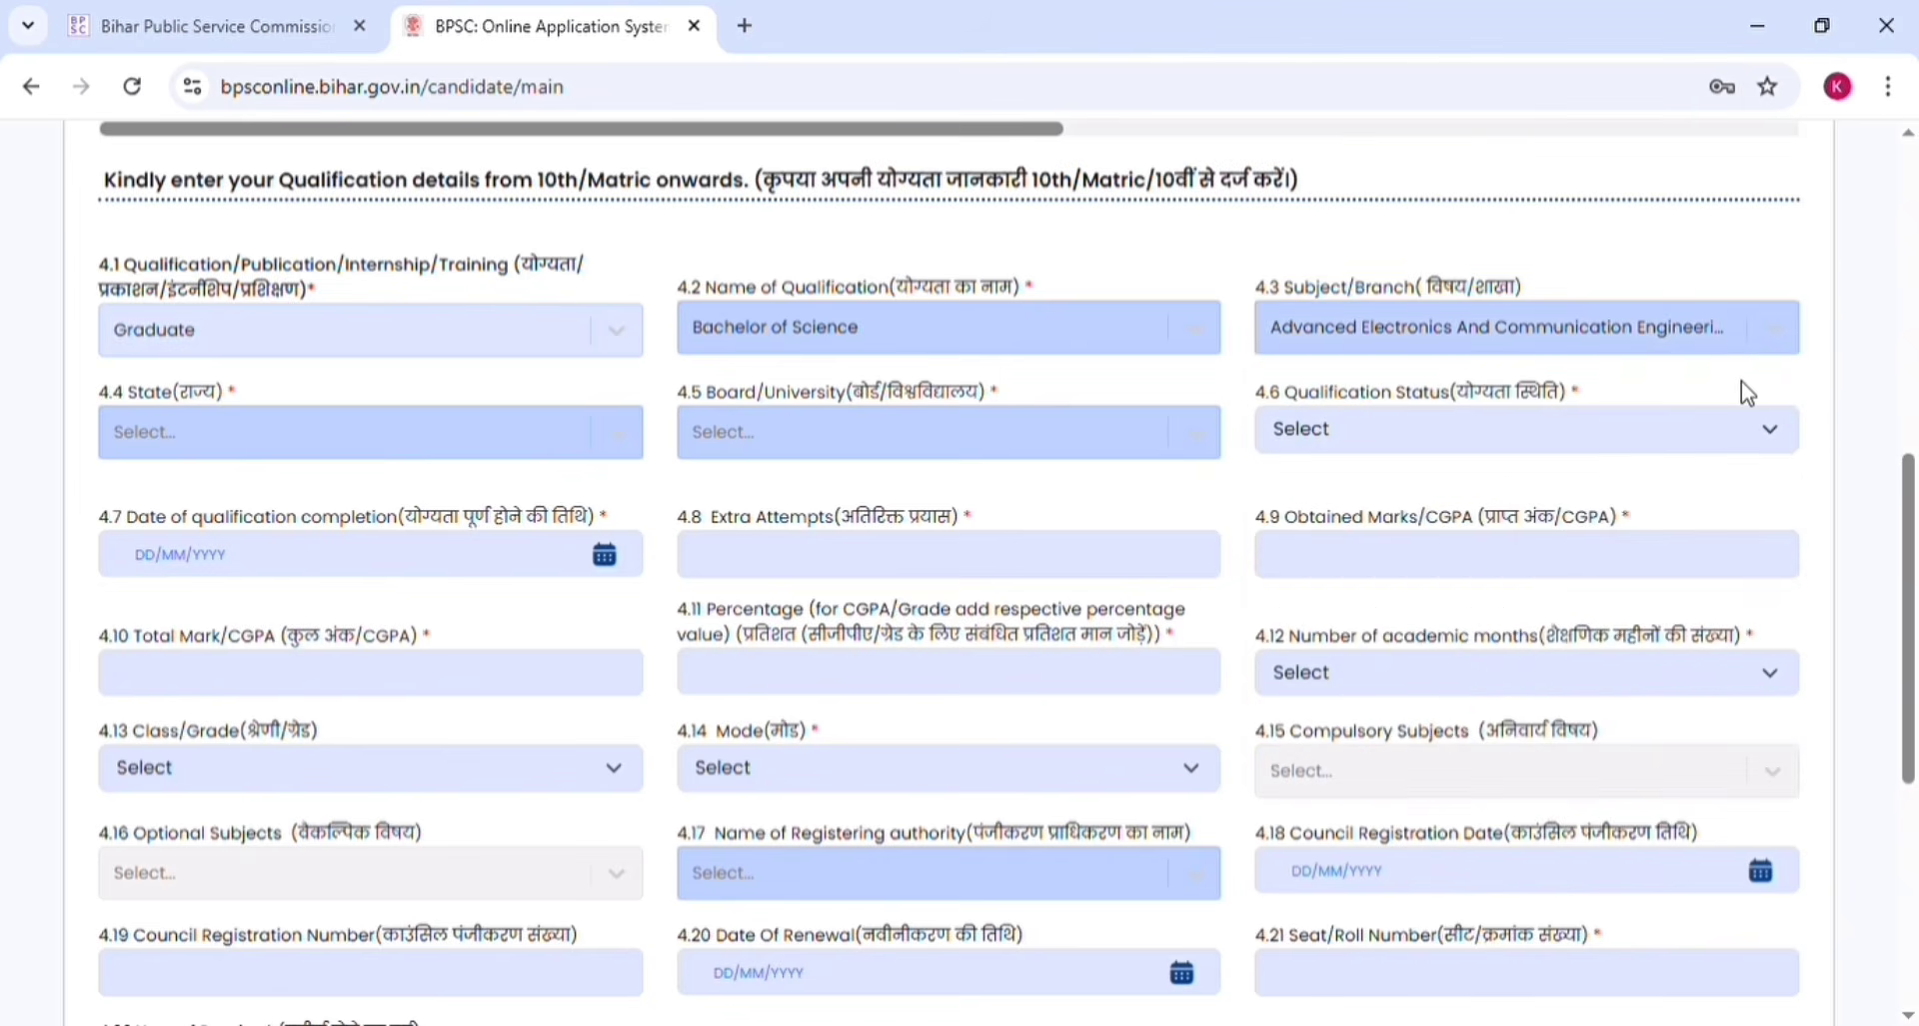
{"action": "left_click", "coordinate": [1644, 318]}
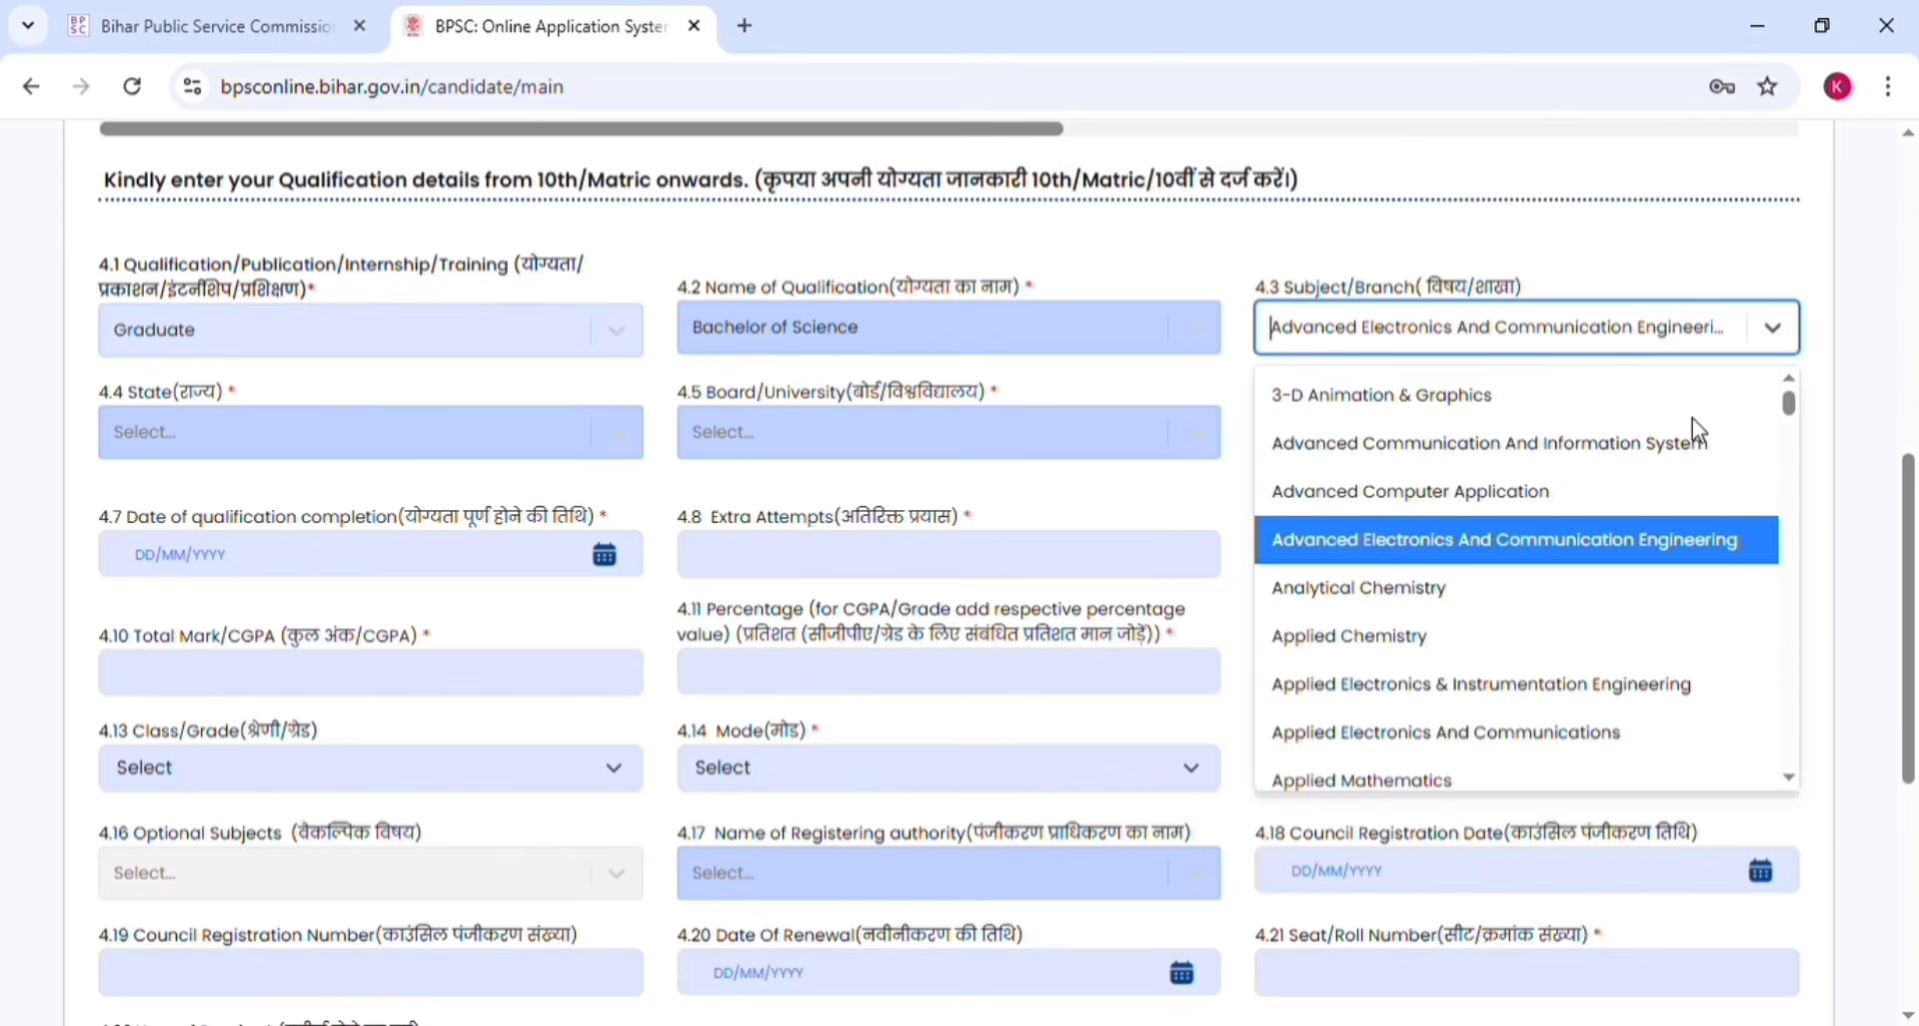
{"action": "left_click", "coordinate": [1395, 516]}
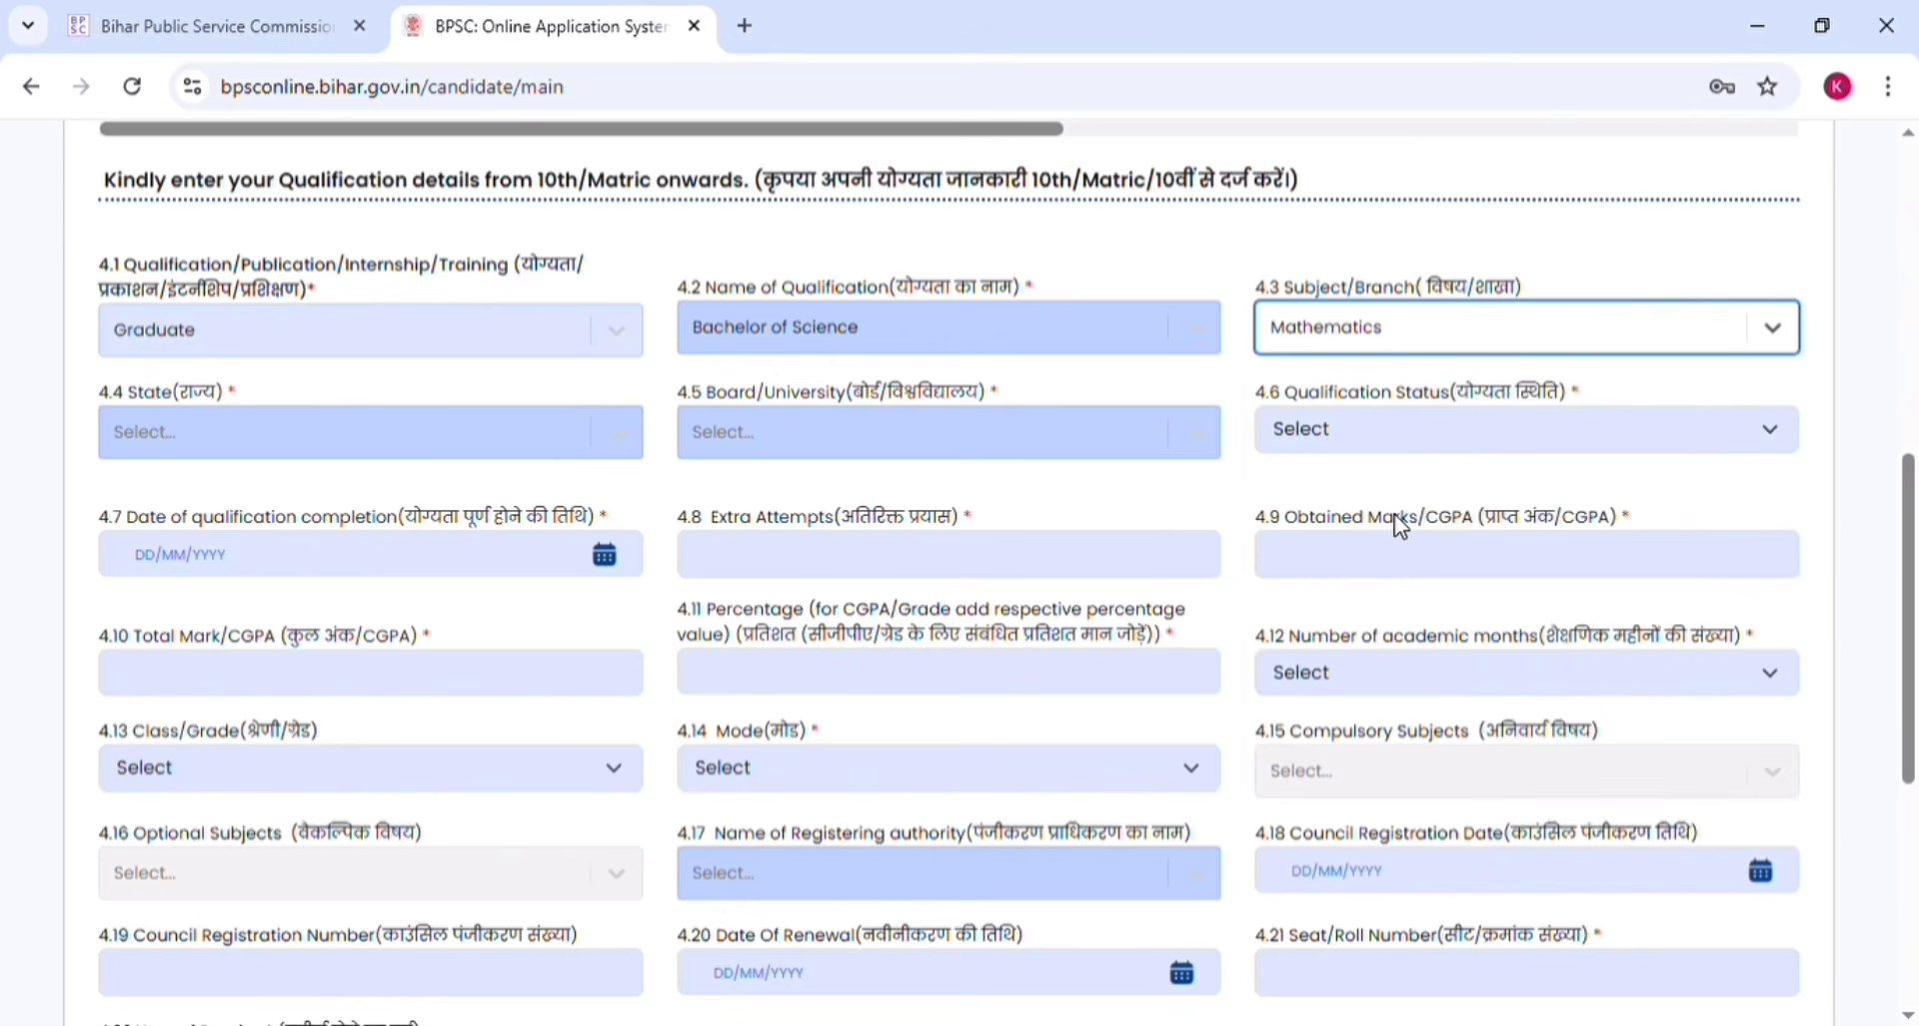
{"action": "left_click", "coordinate": [1152, 485]}
Step: Set the state to BIHAR, university to Purnea University, Purnea, and status to Passed/Qualified
{"action": "left_click", "coordinate": [489, 456]}
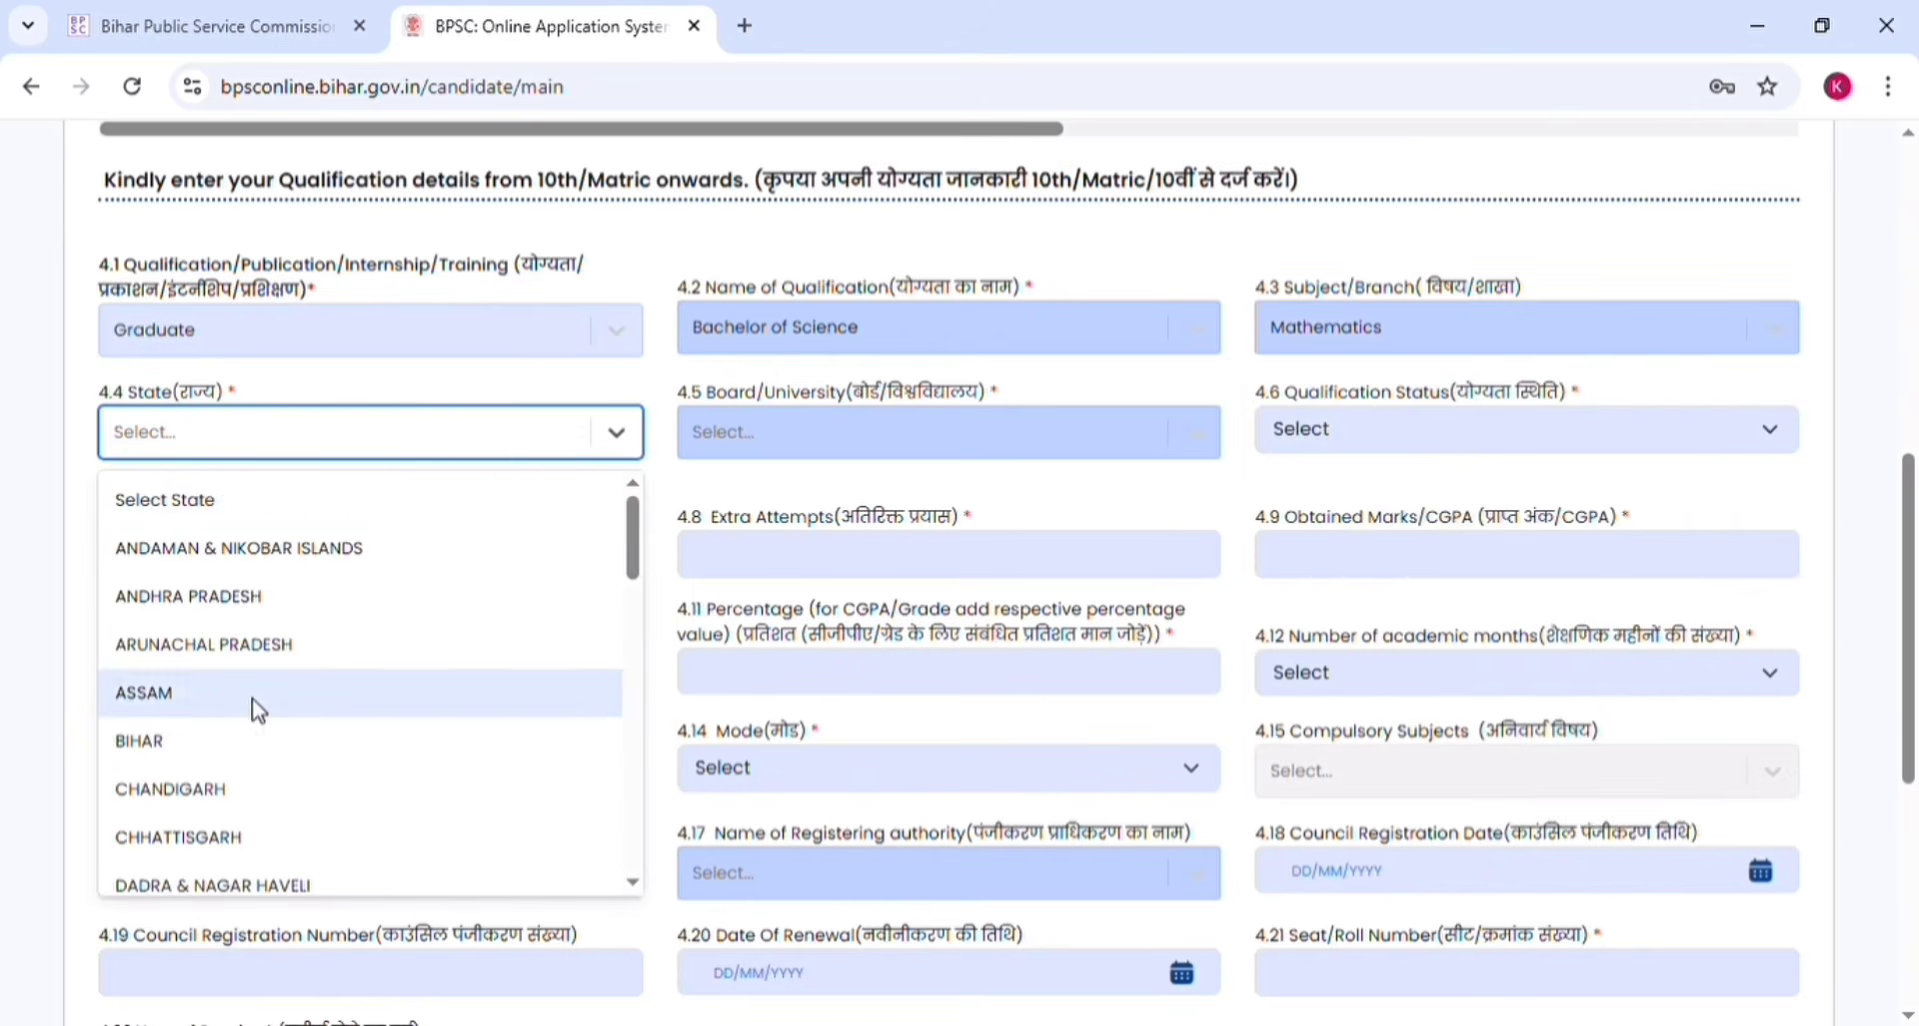
{"action": "left_click", "coordinate": [222, 762]}
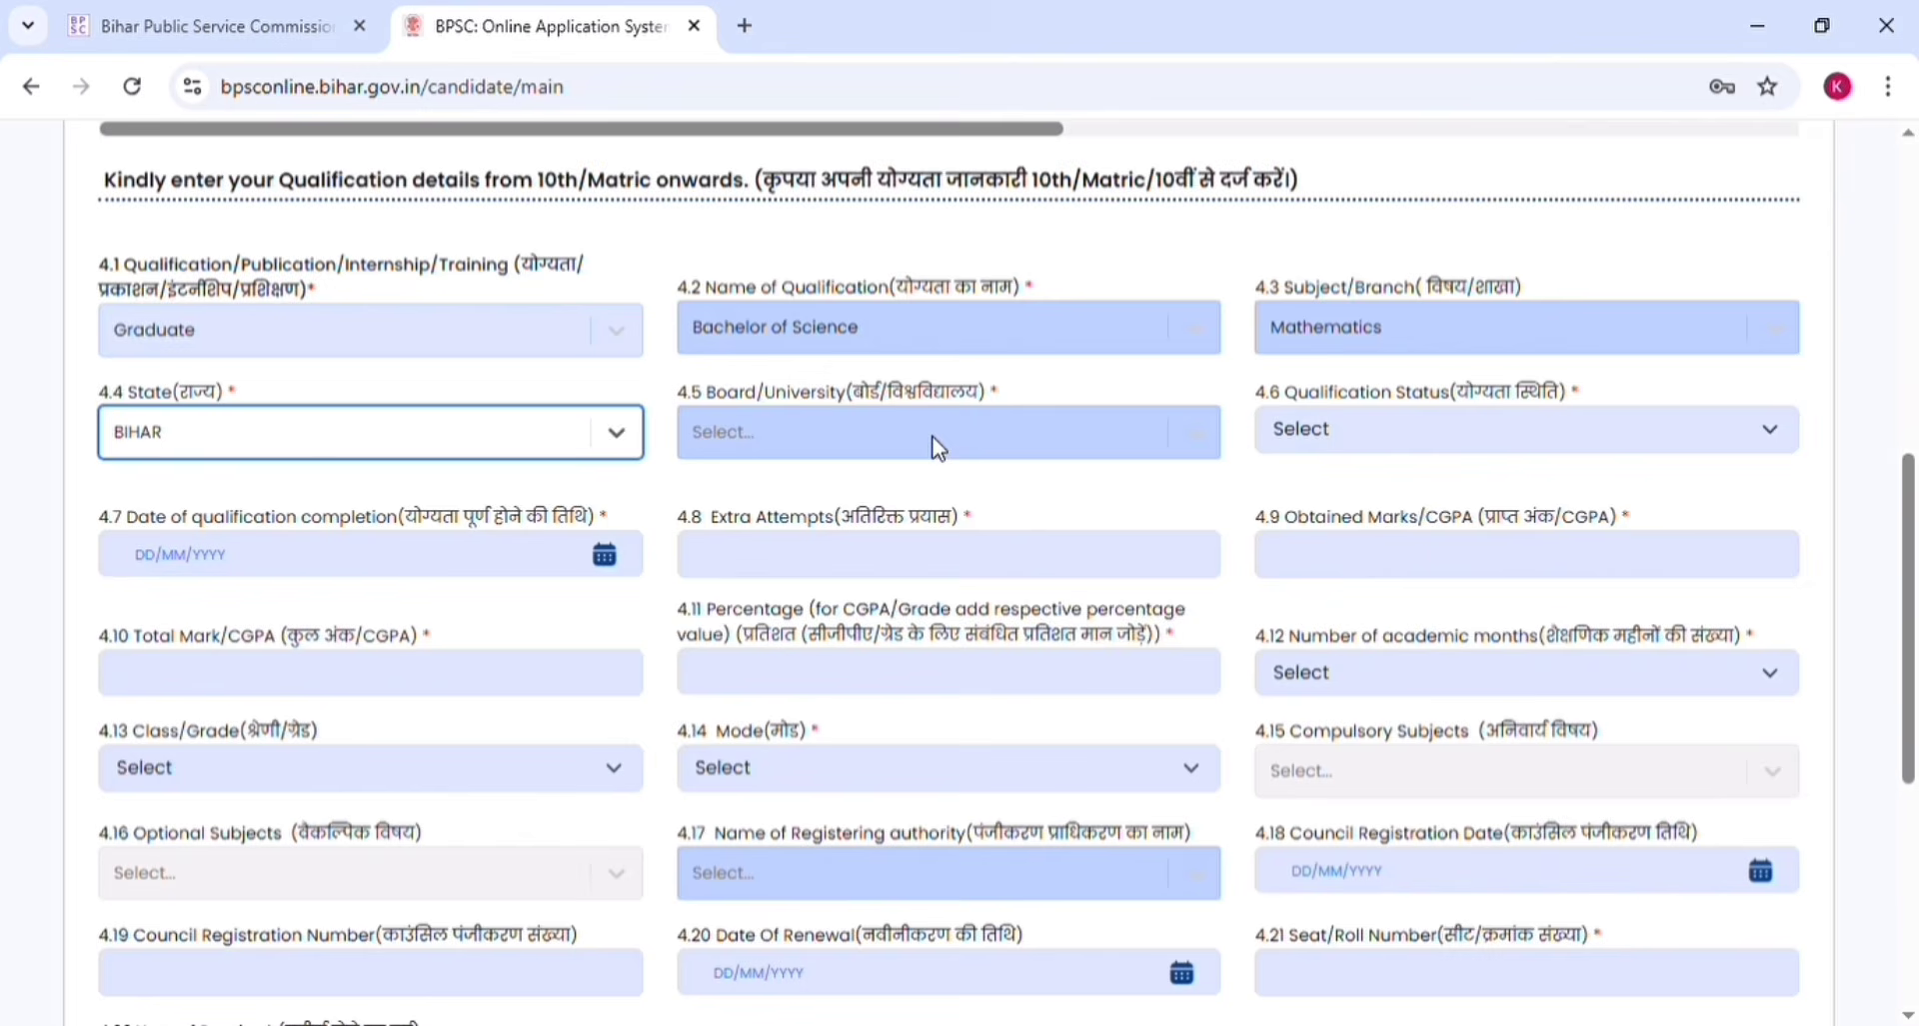
{"action": "left_click", "coordinate": [929, 449]}
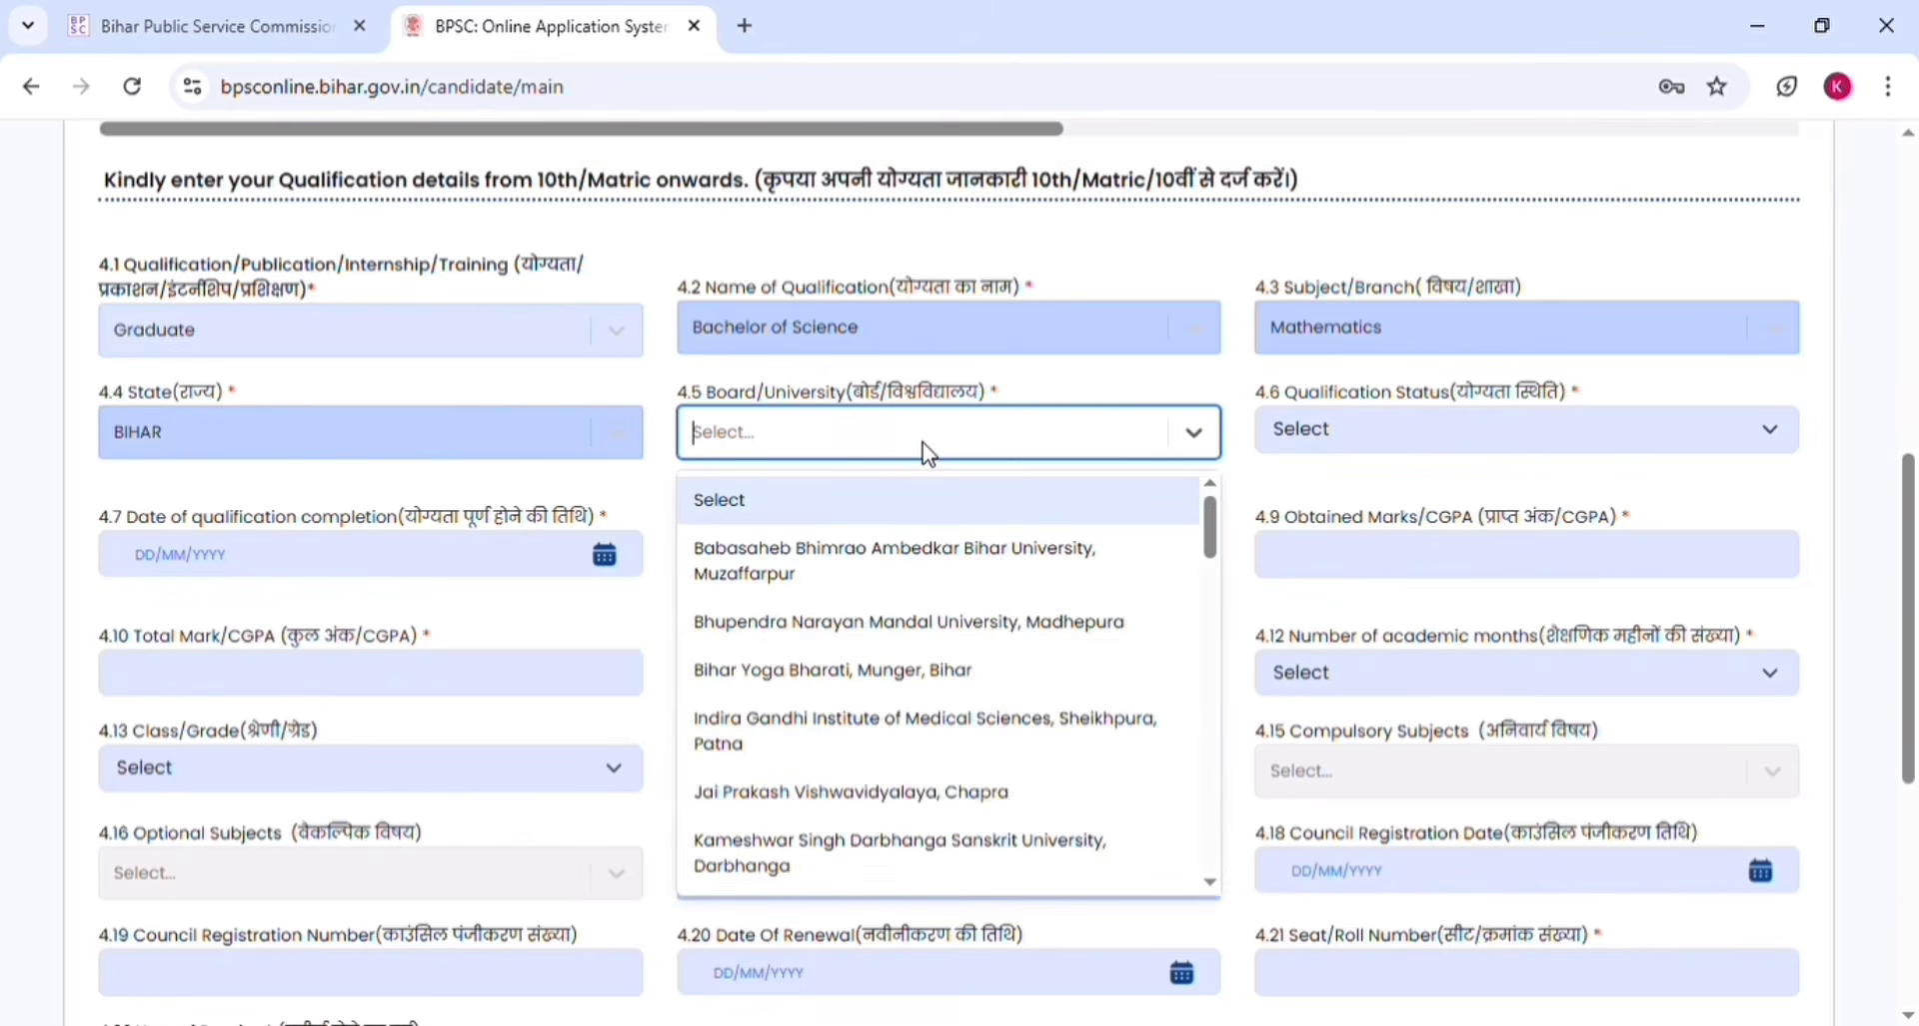
{"action": "left_click", "coordinate": [1213, 616]}
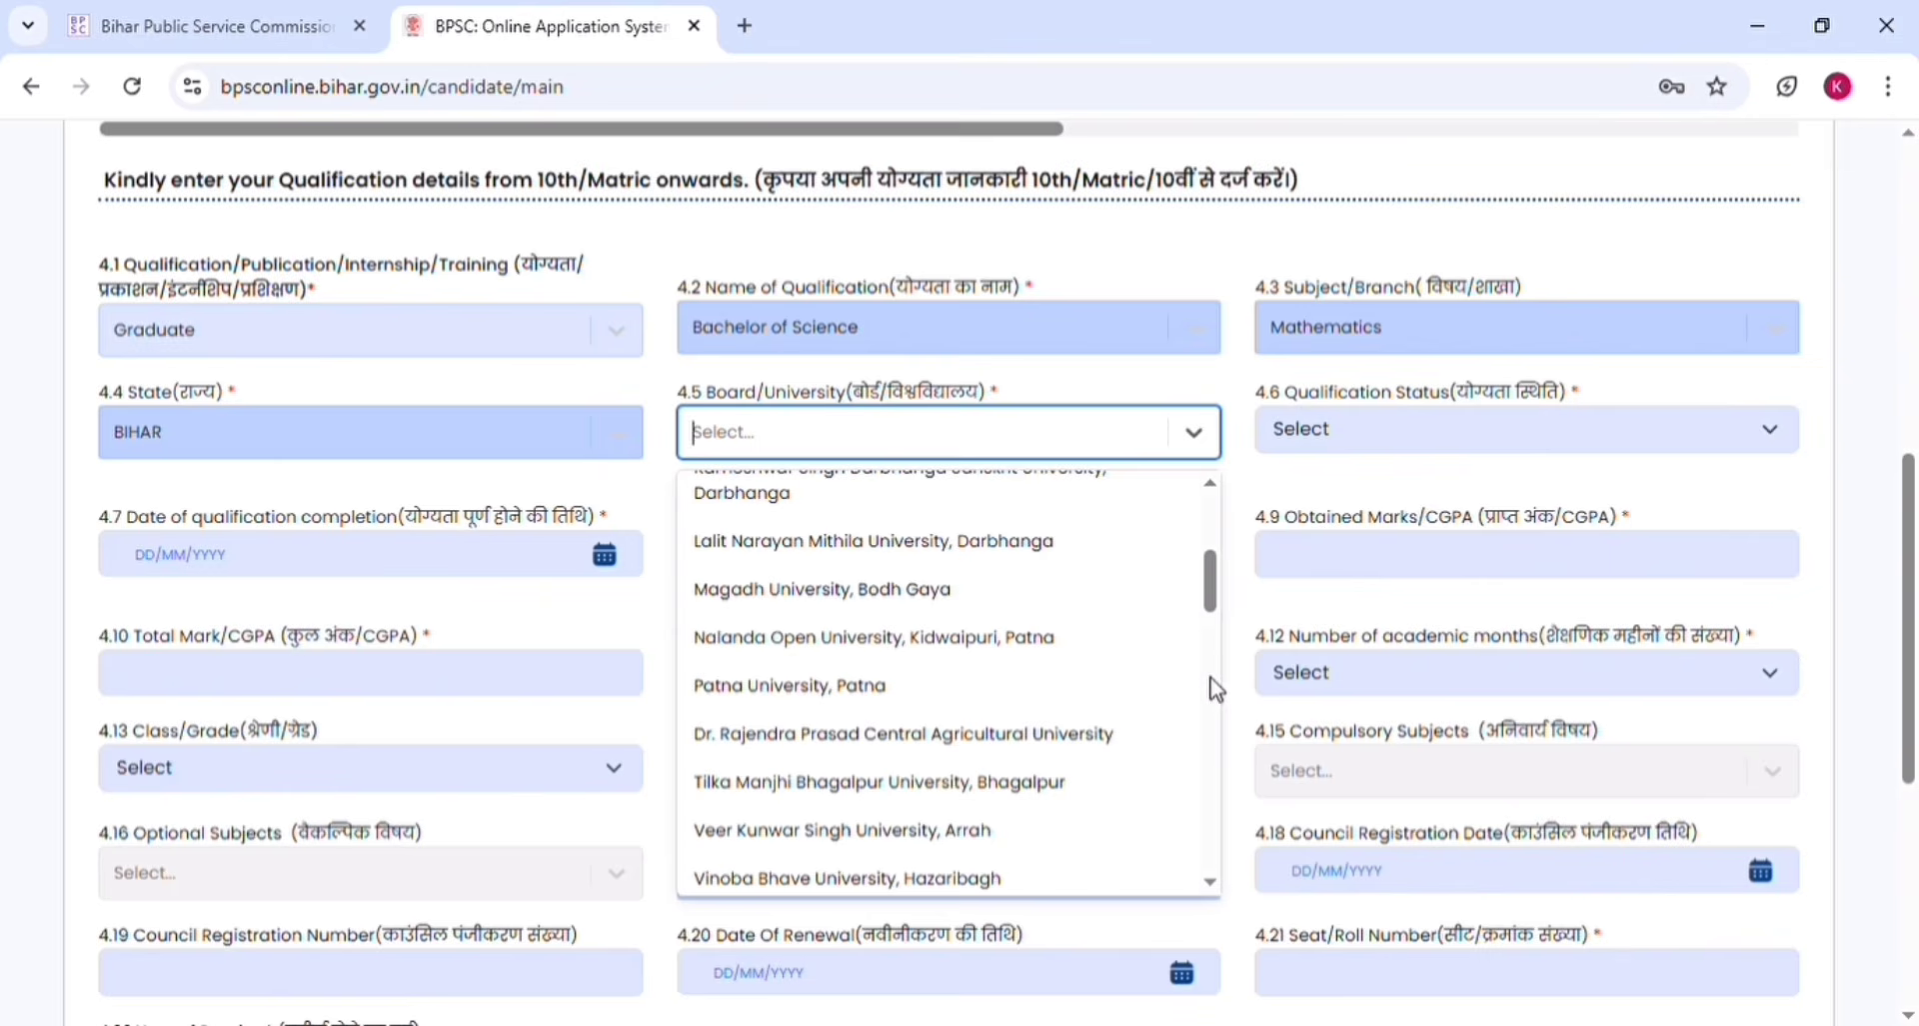
{"action": "left_click", "coordinate": [921, 714]}
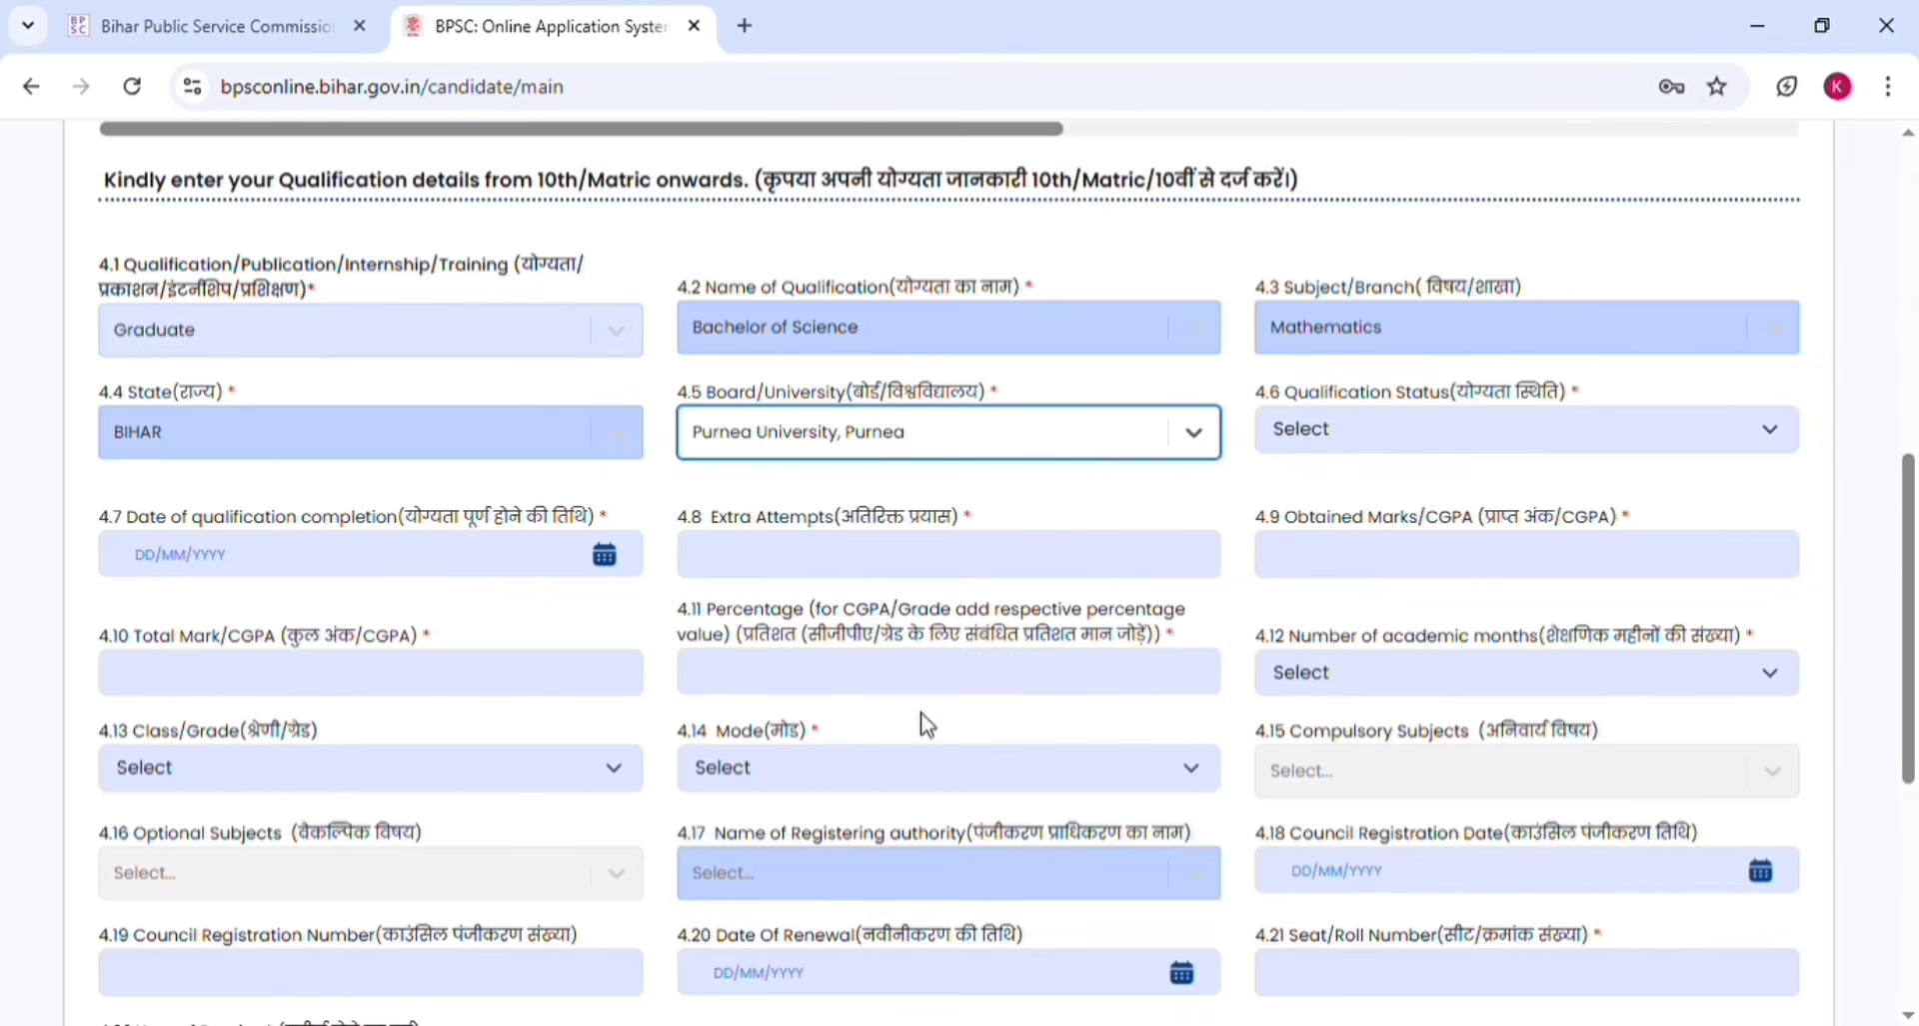
{"action": "left_click", "coordinate": [1104, 490]}
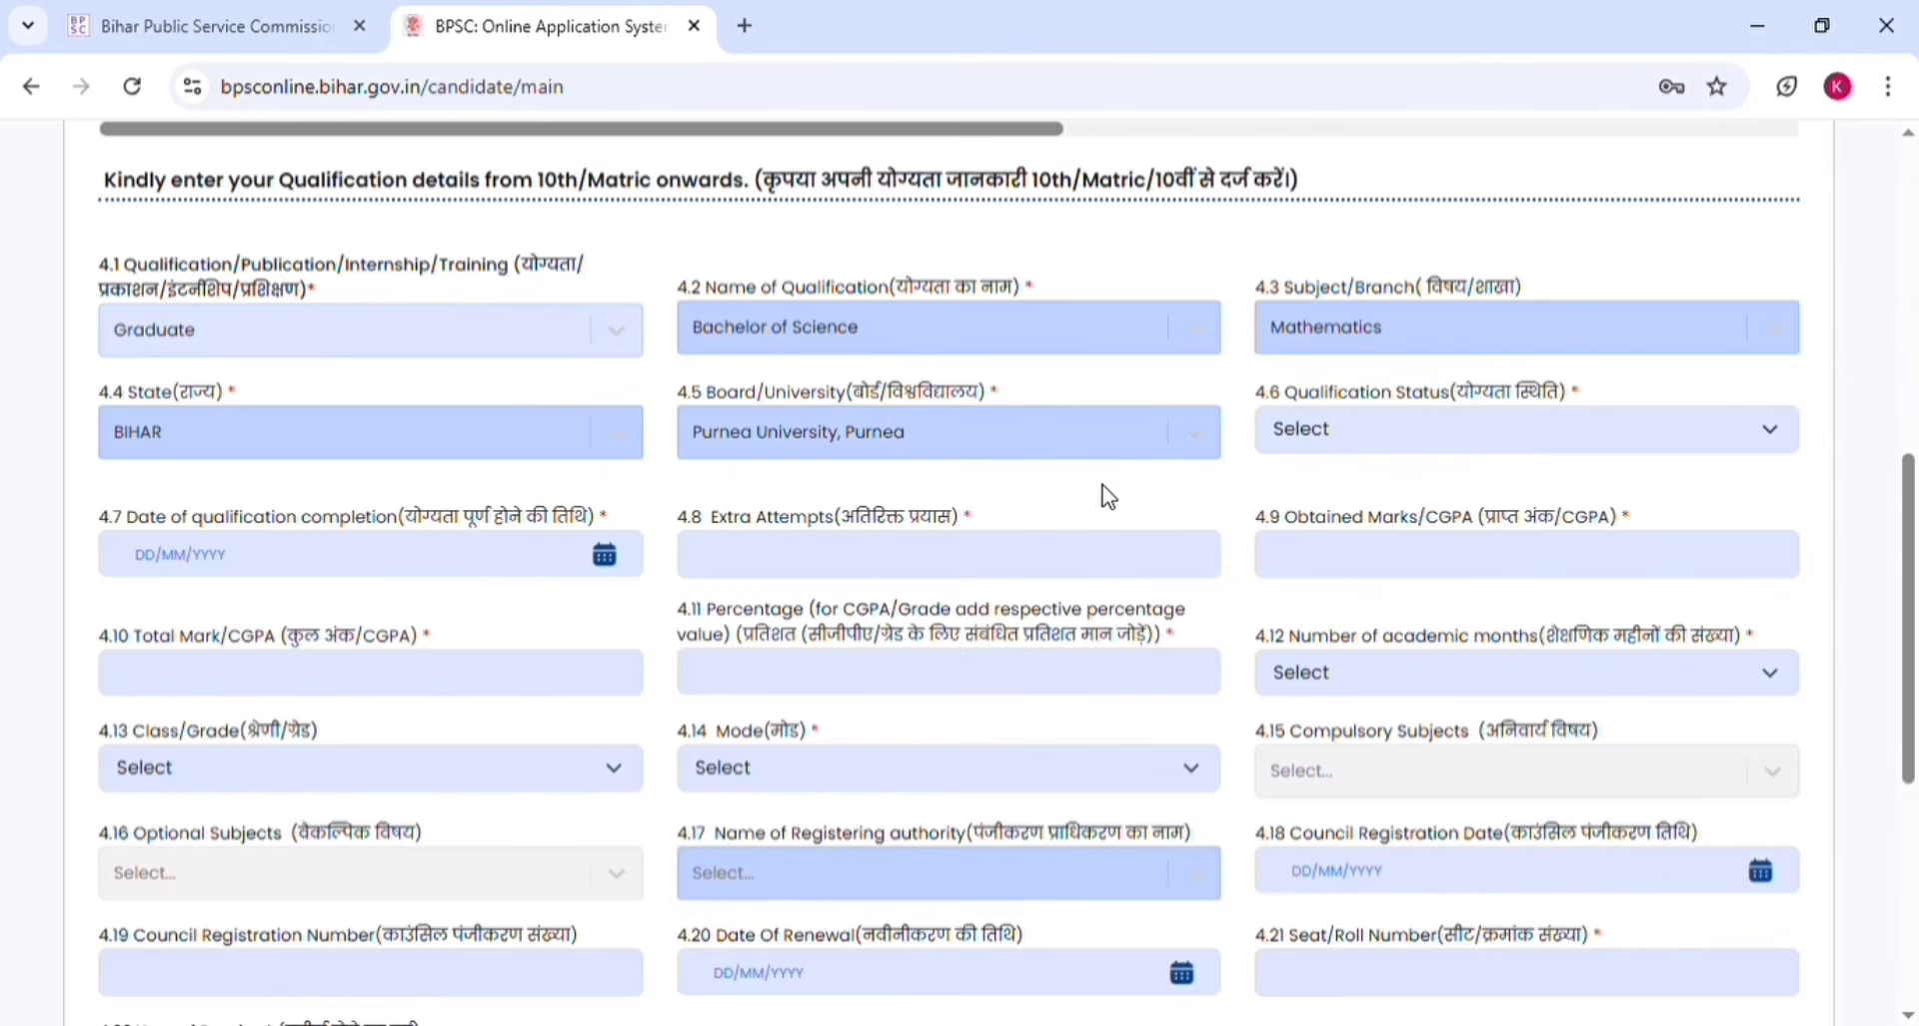
{"action": "left_click", "coordinate": [1381, 450]}
{"action": "left_click", "coordinate": [1358, 516]}
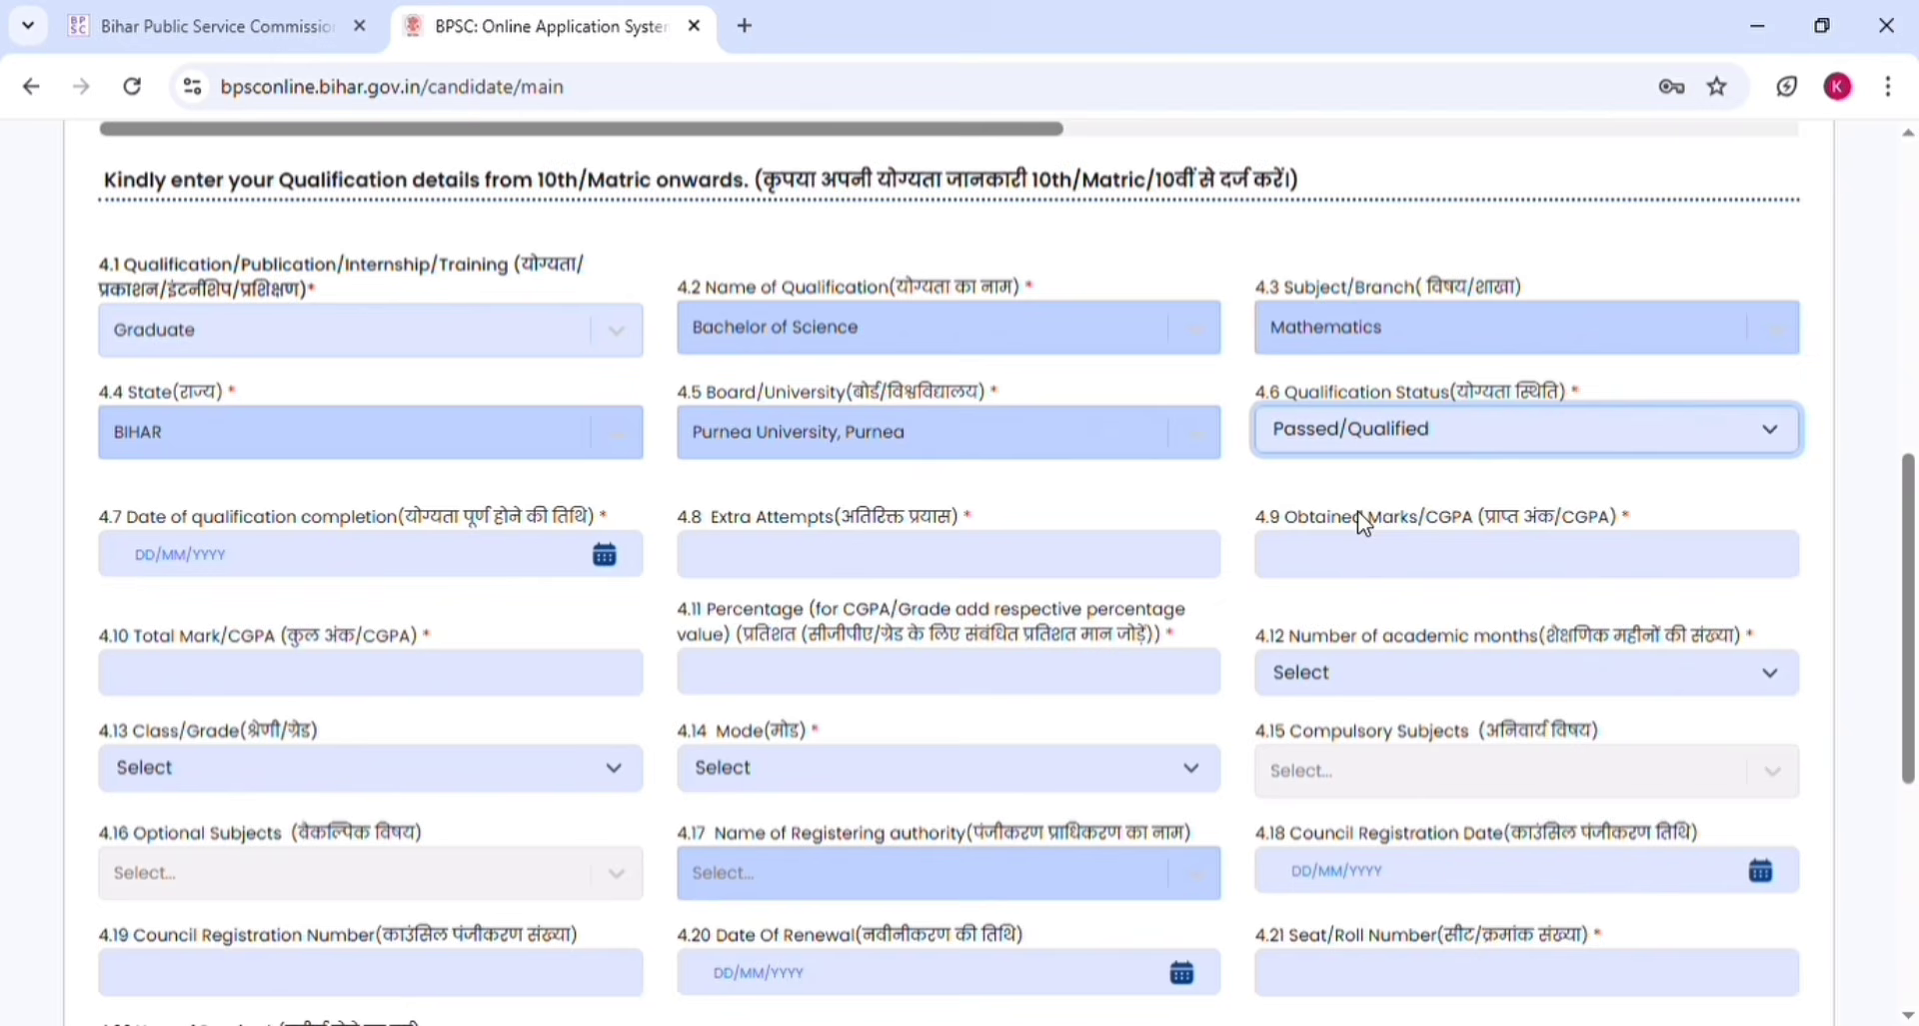
{"action": "left_click", "coordinate": [1201, 488]}
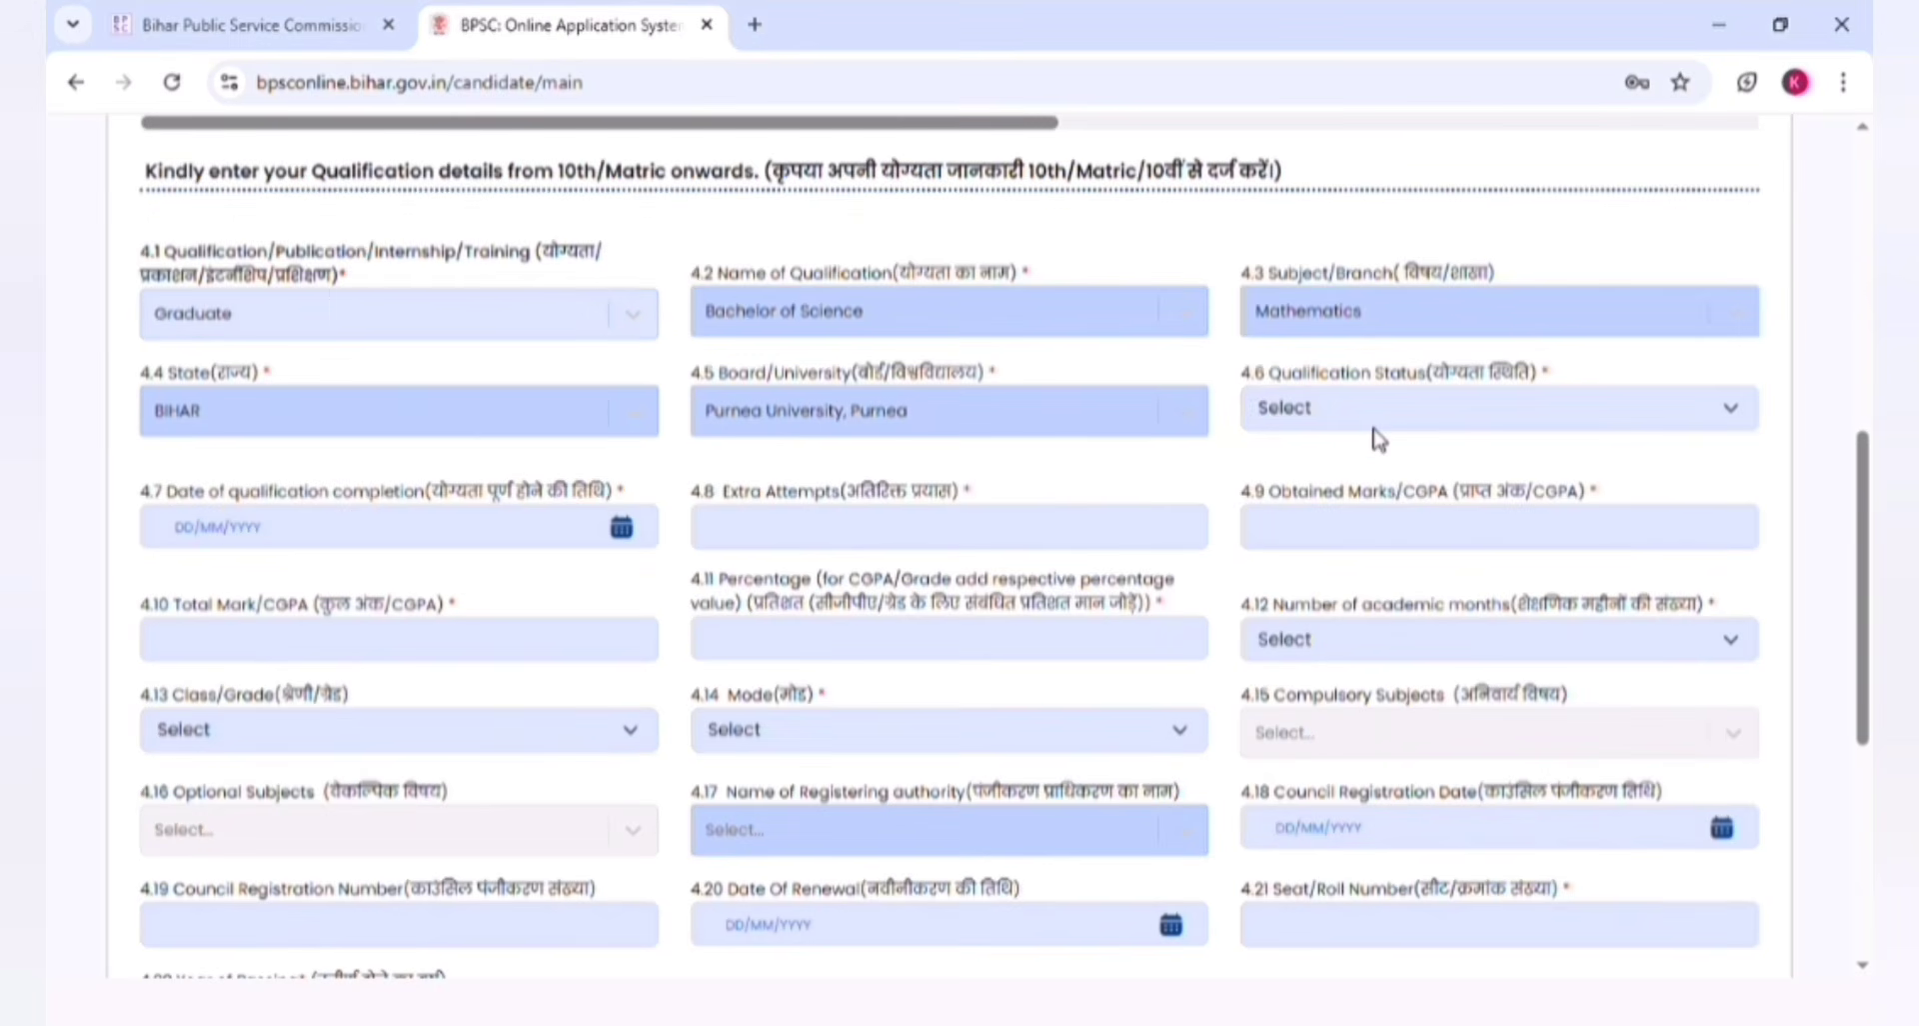
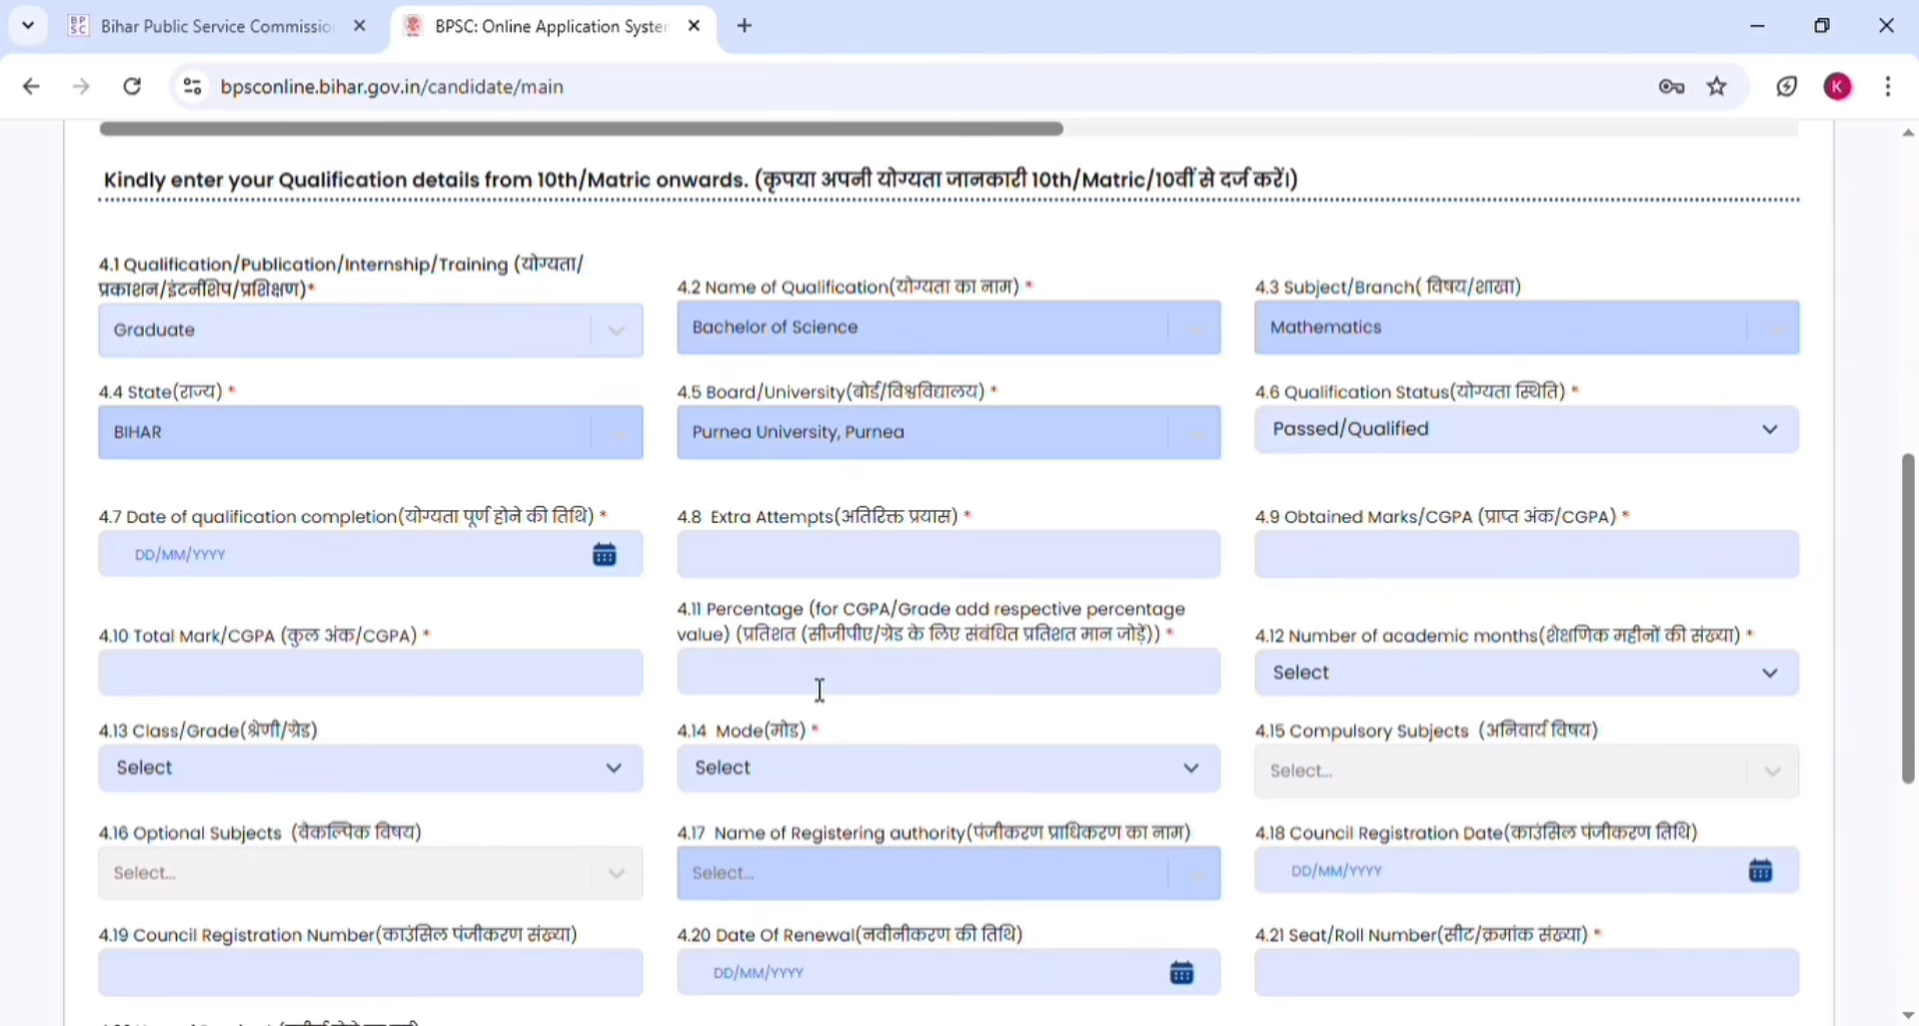
Step: Choose 36 academic months, First Division grade and Traditional / Regular study mode
{"action": "left_click", "coordinate": [1320, 680]}
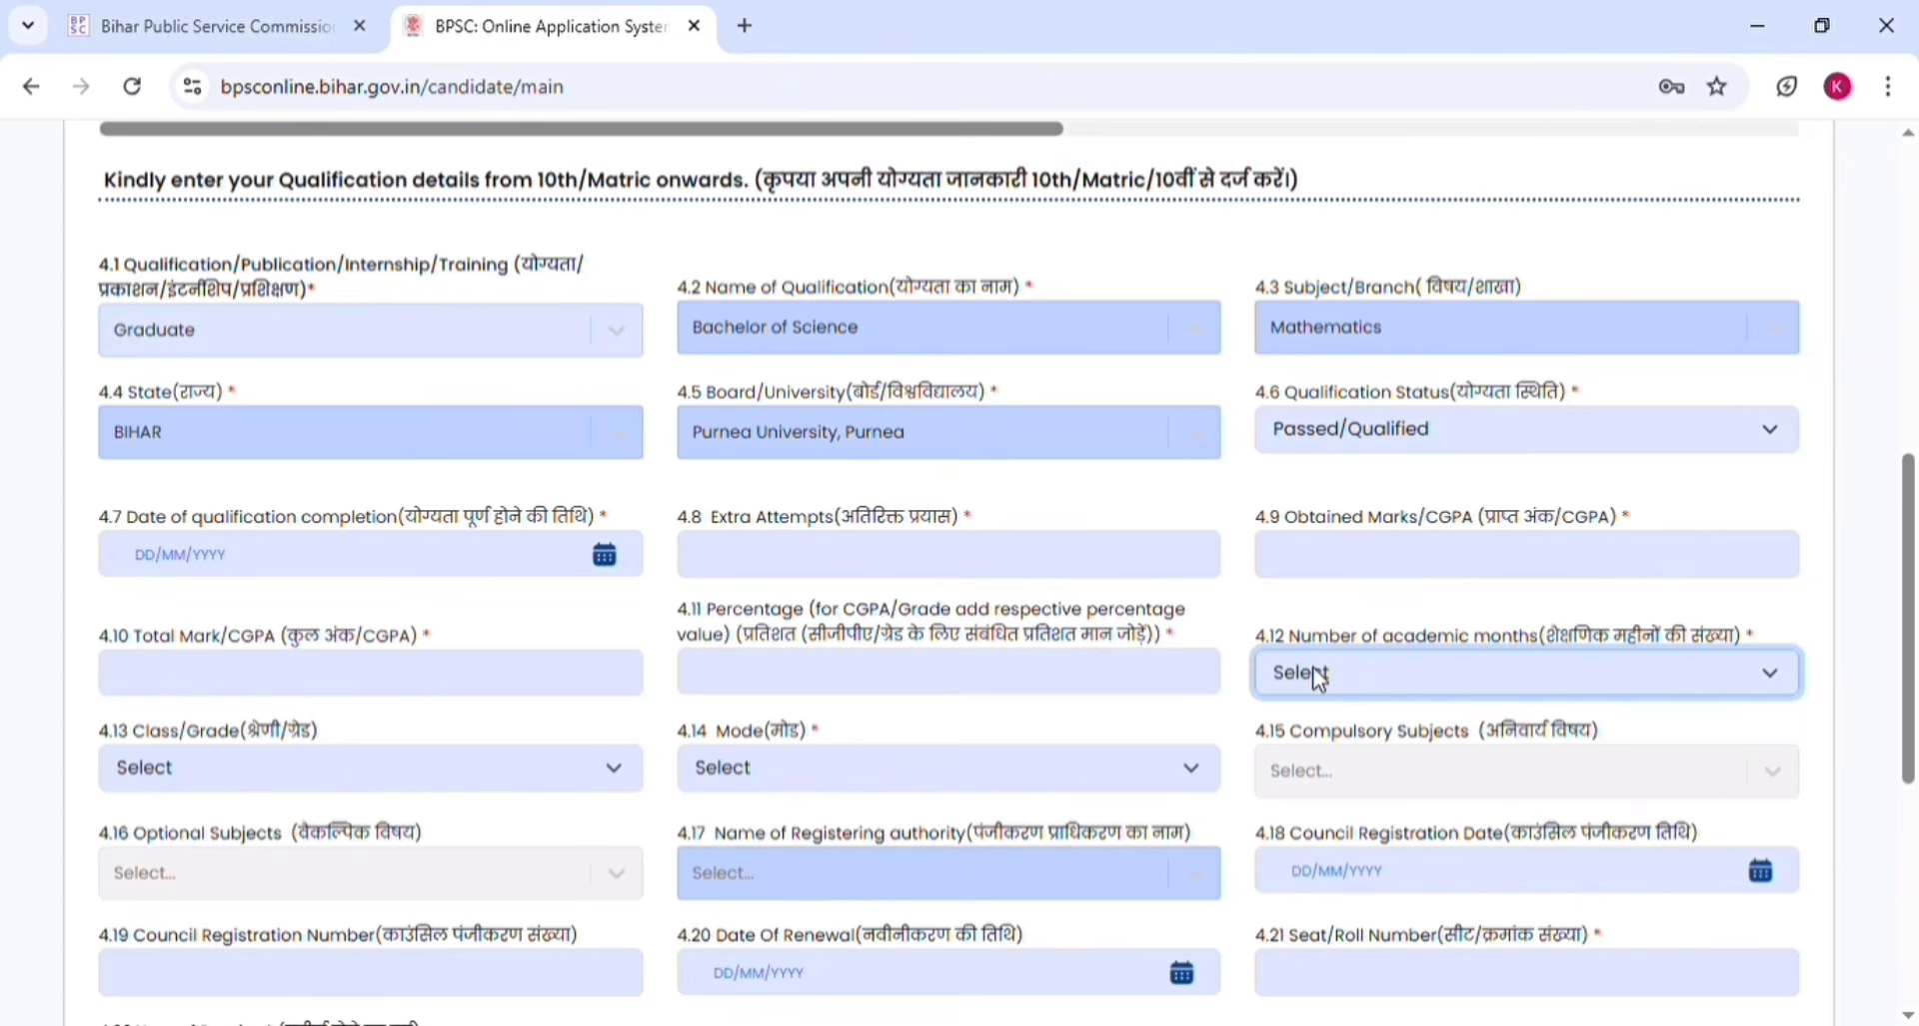
{"action": "left_click", "coordinate": [1440, 585]}
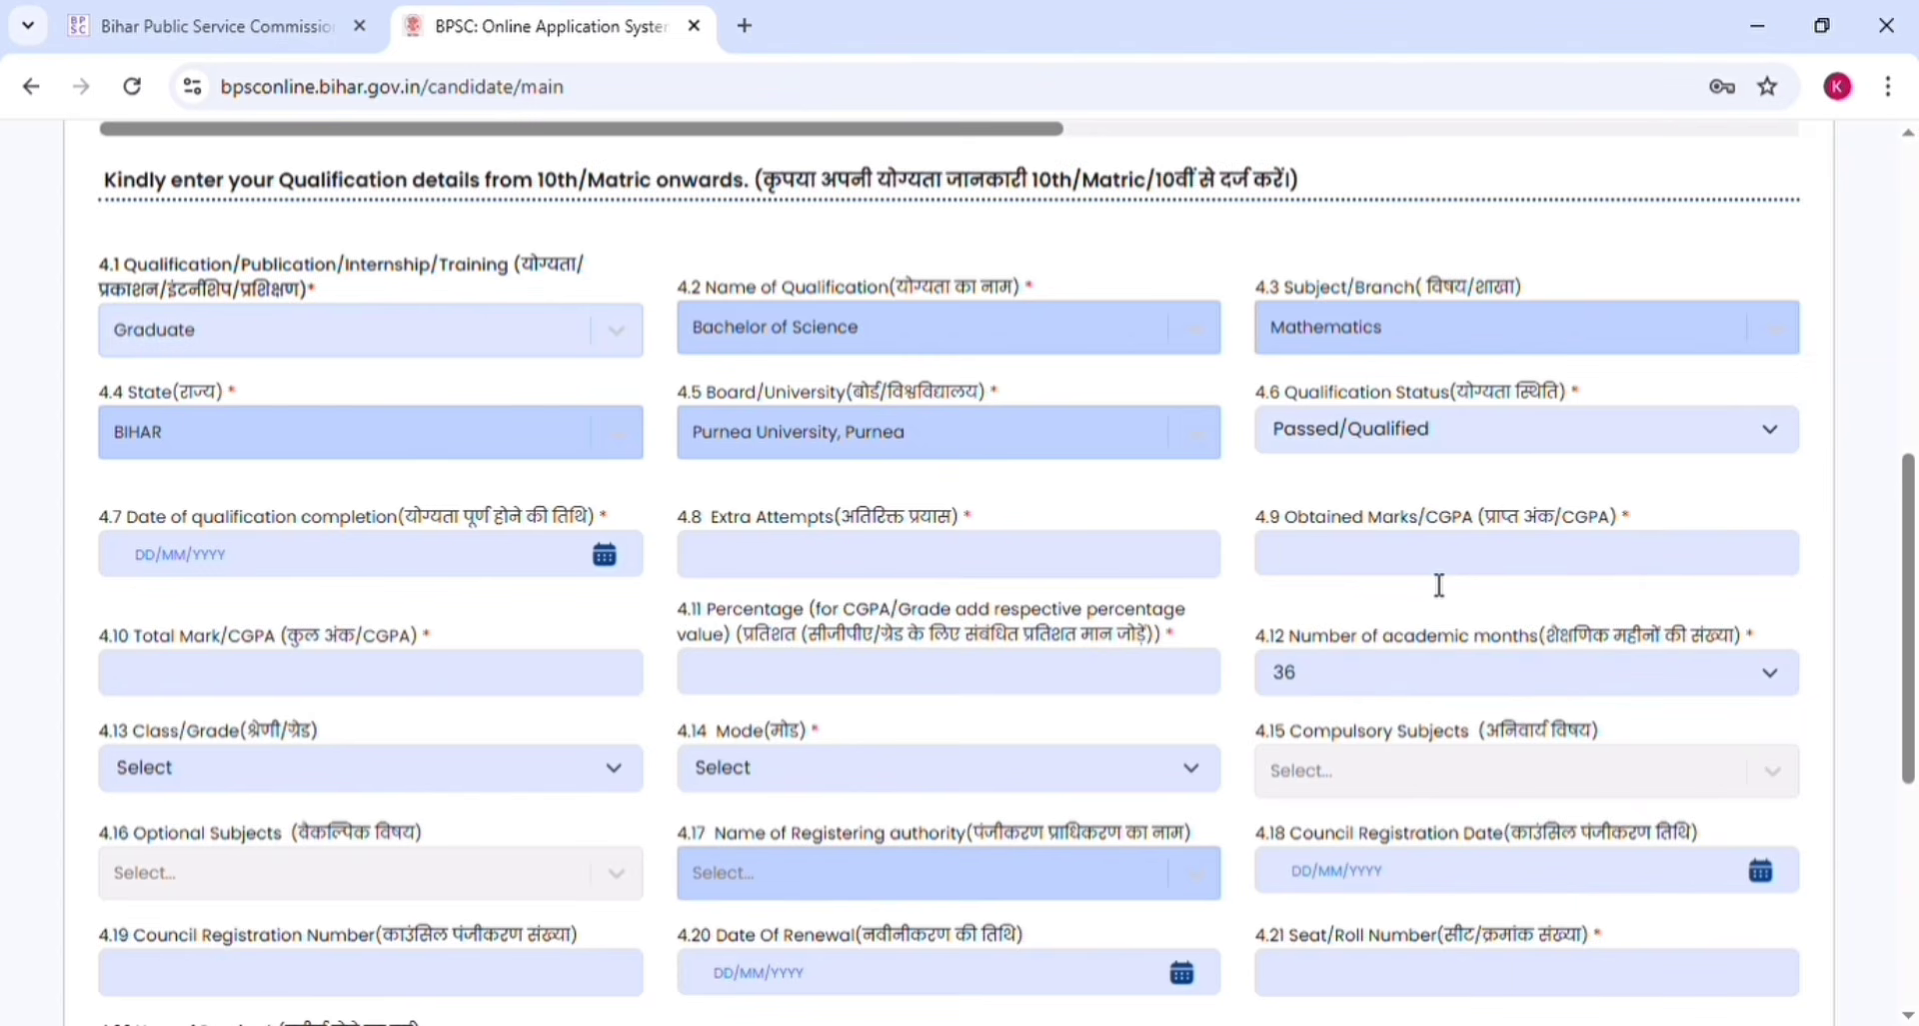
{"action": "scroll", "coordinate": [1354, 609], "scroll_direction": "down", "scroll_amount": 1}
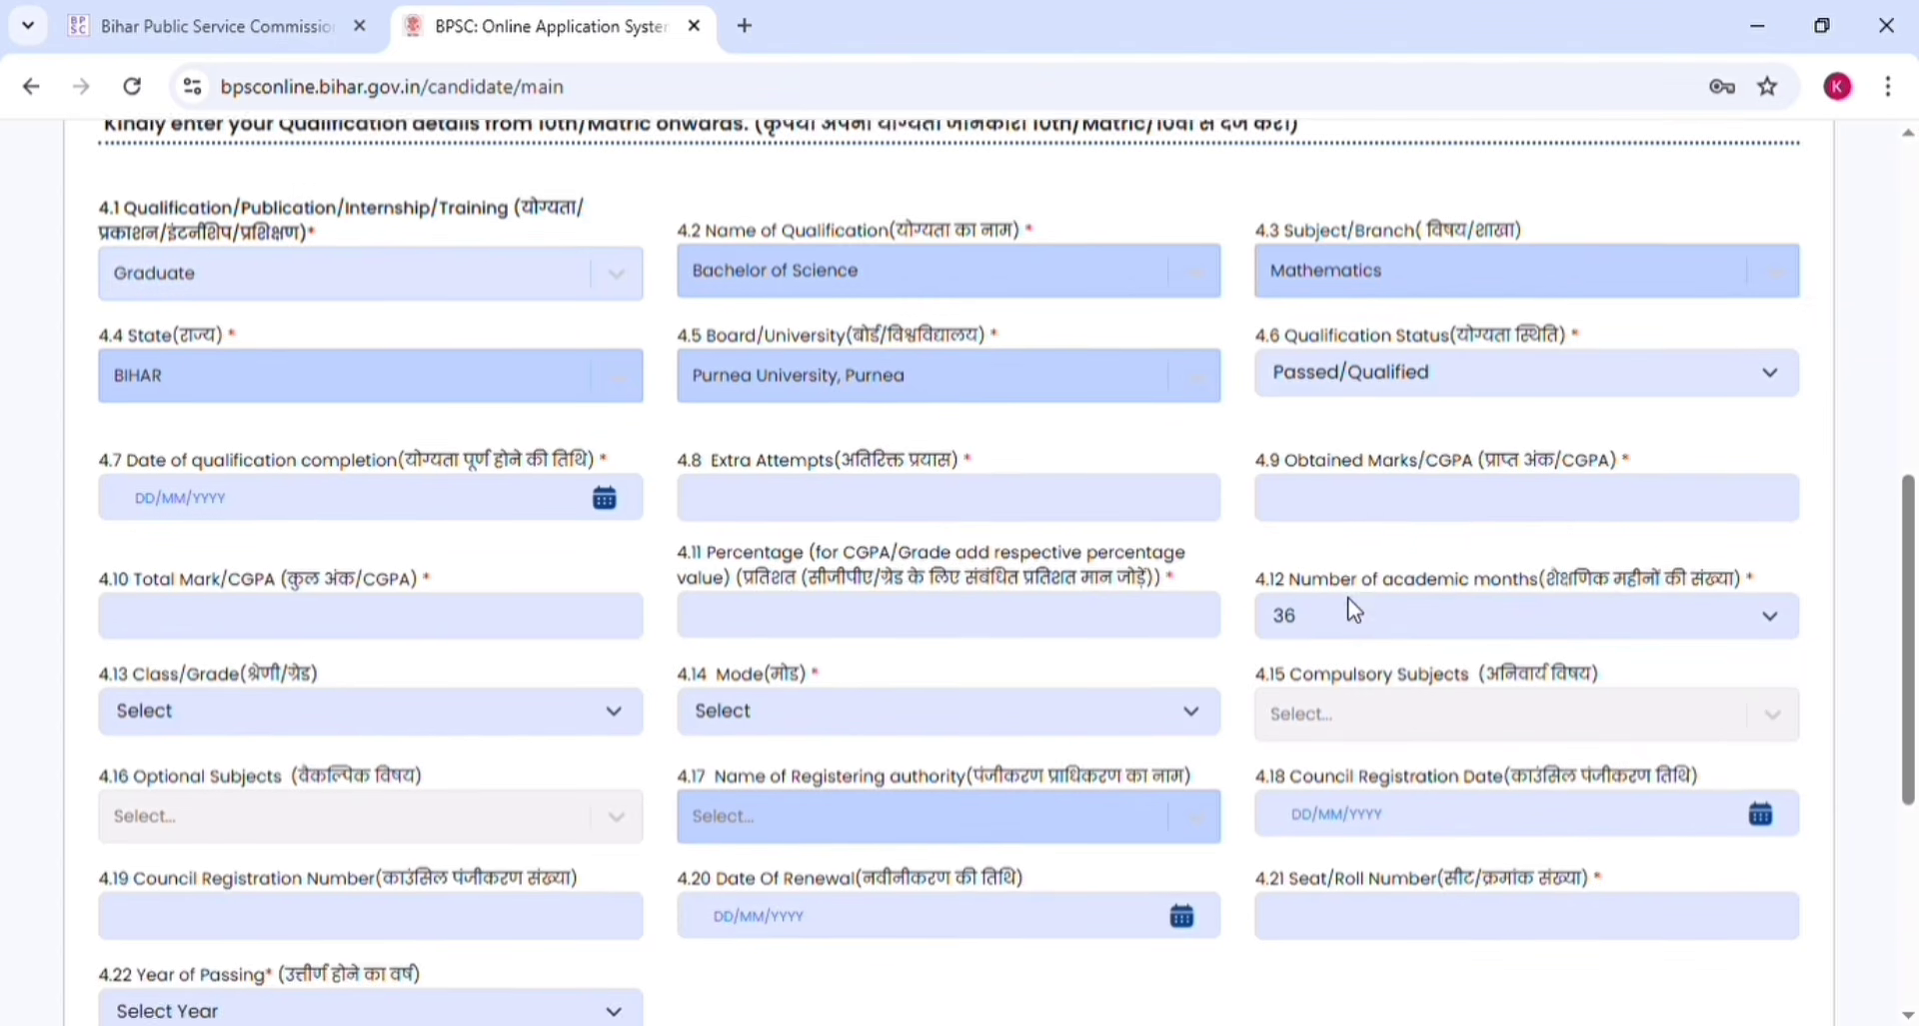
{"action": "scroll", "coordinate": [1355, 610], "scroll_direction": "down", "scroll_amount": 2}
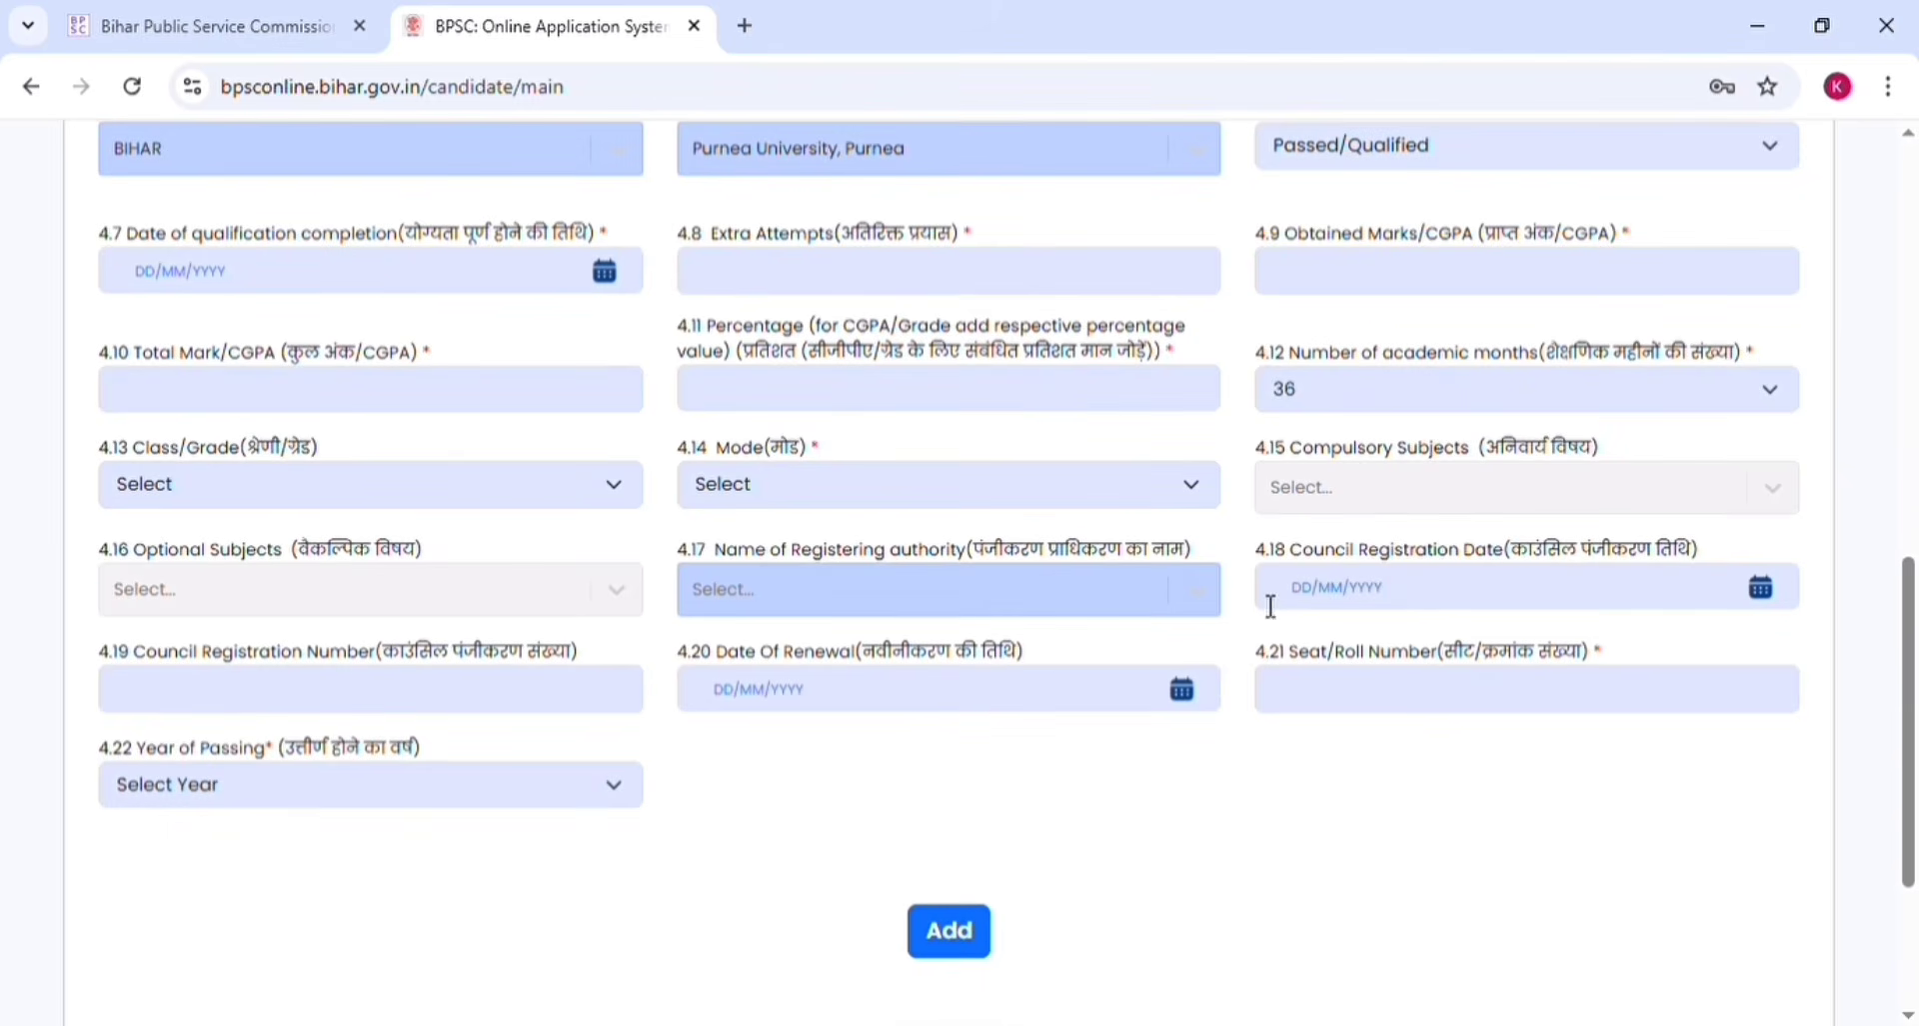
{"action": "left_click", "coordinate": [219, 497]}
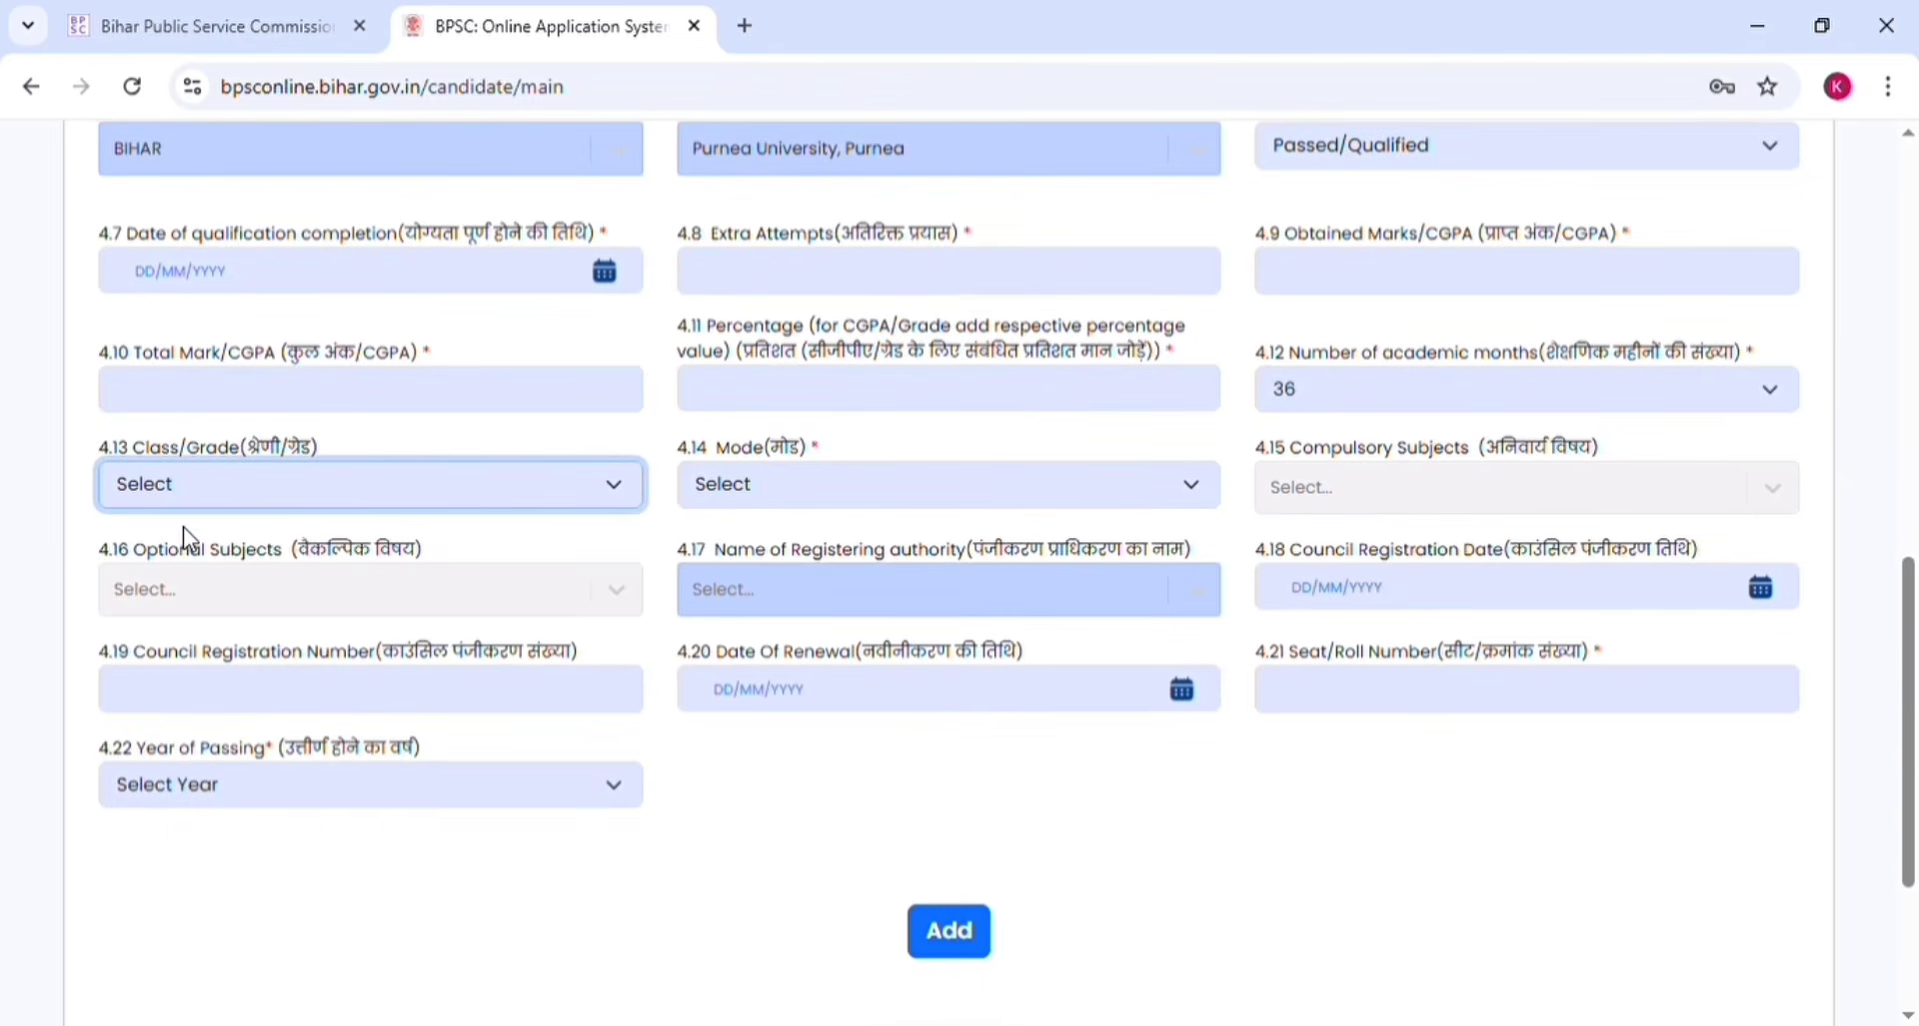
{"action": "left_click", "coordinate": [182, 573]}
{"action": "left_click", "coordinate": [809, 482]}
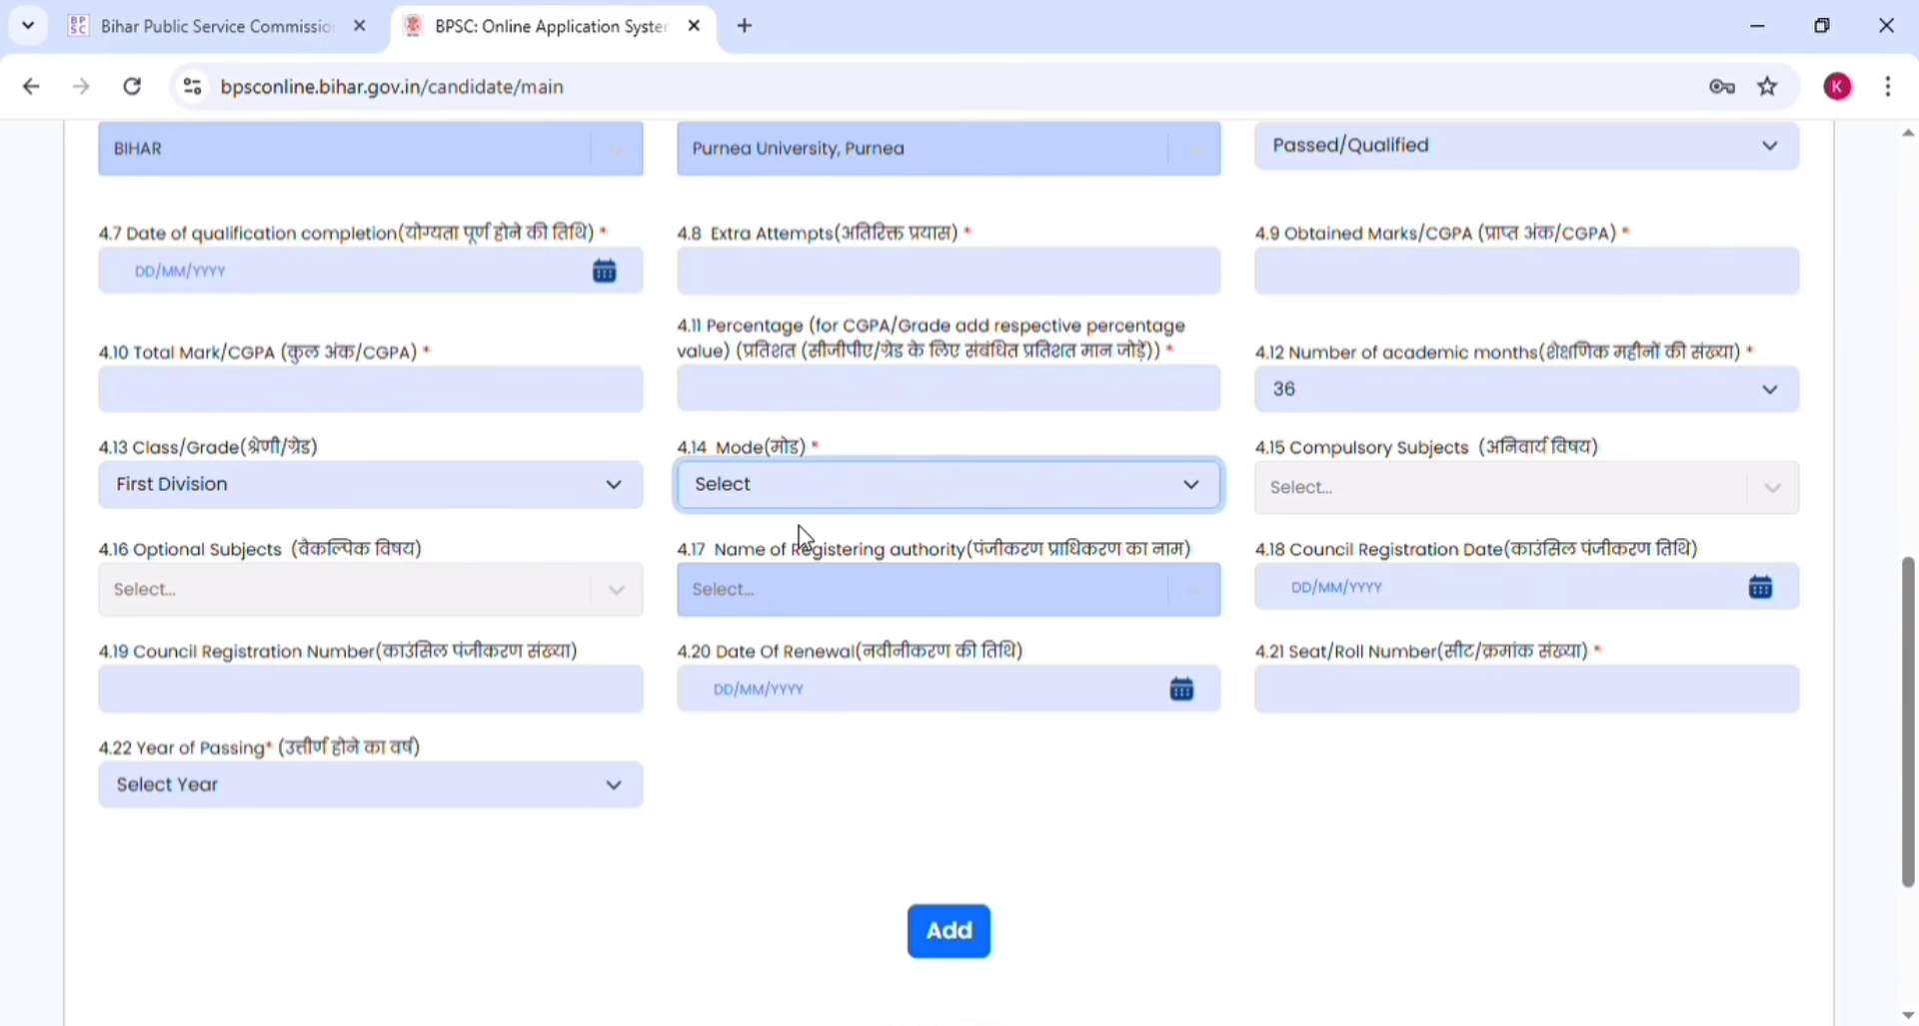
{"action": "left_click", "coordinate": [807, 612]}
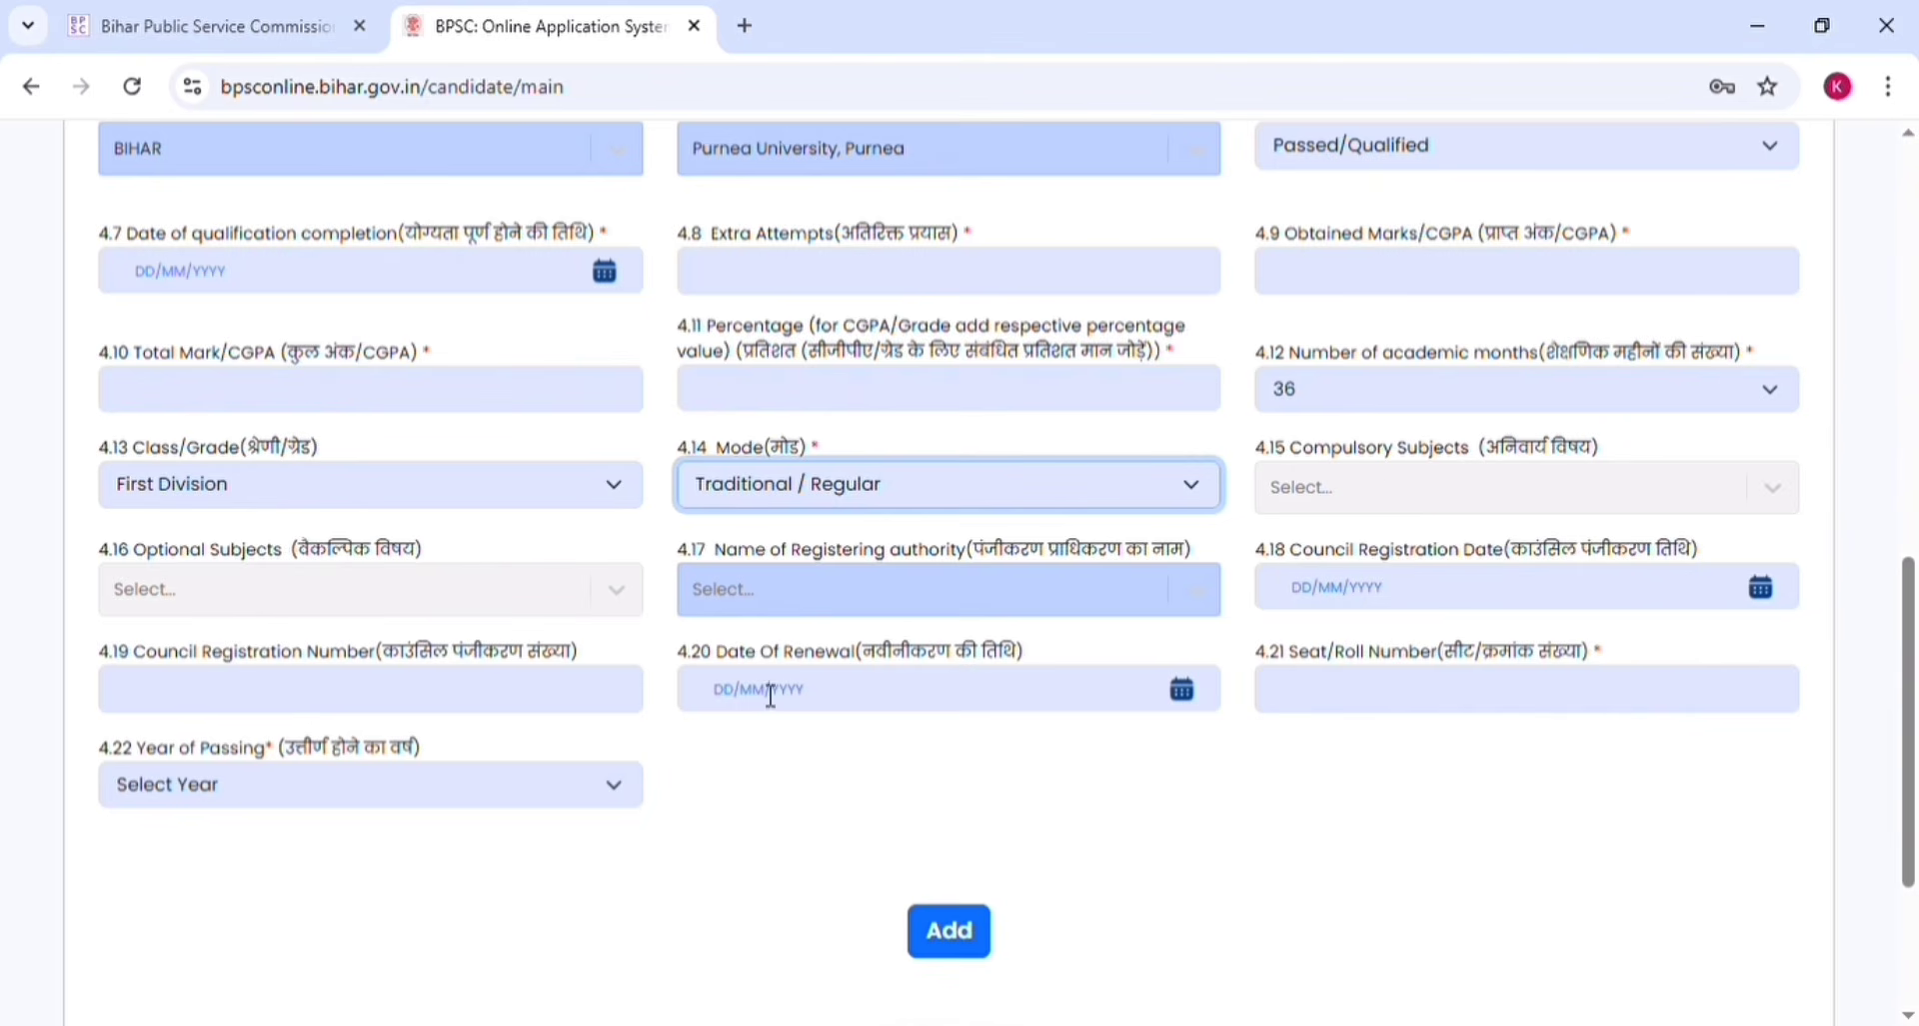
{"action": "left_click", "coordinate": [801, 613]}
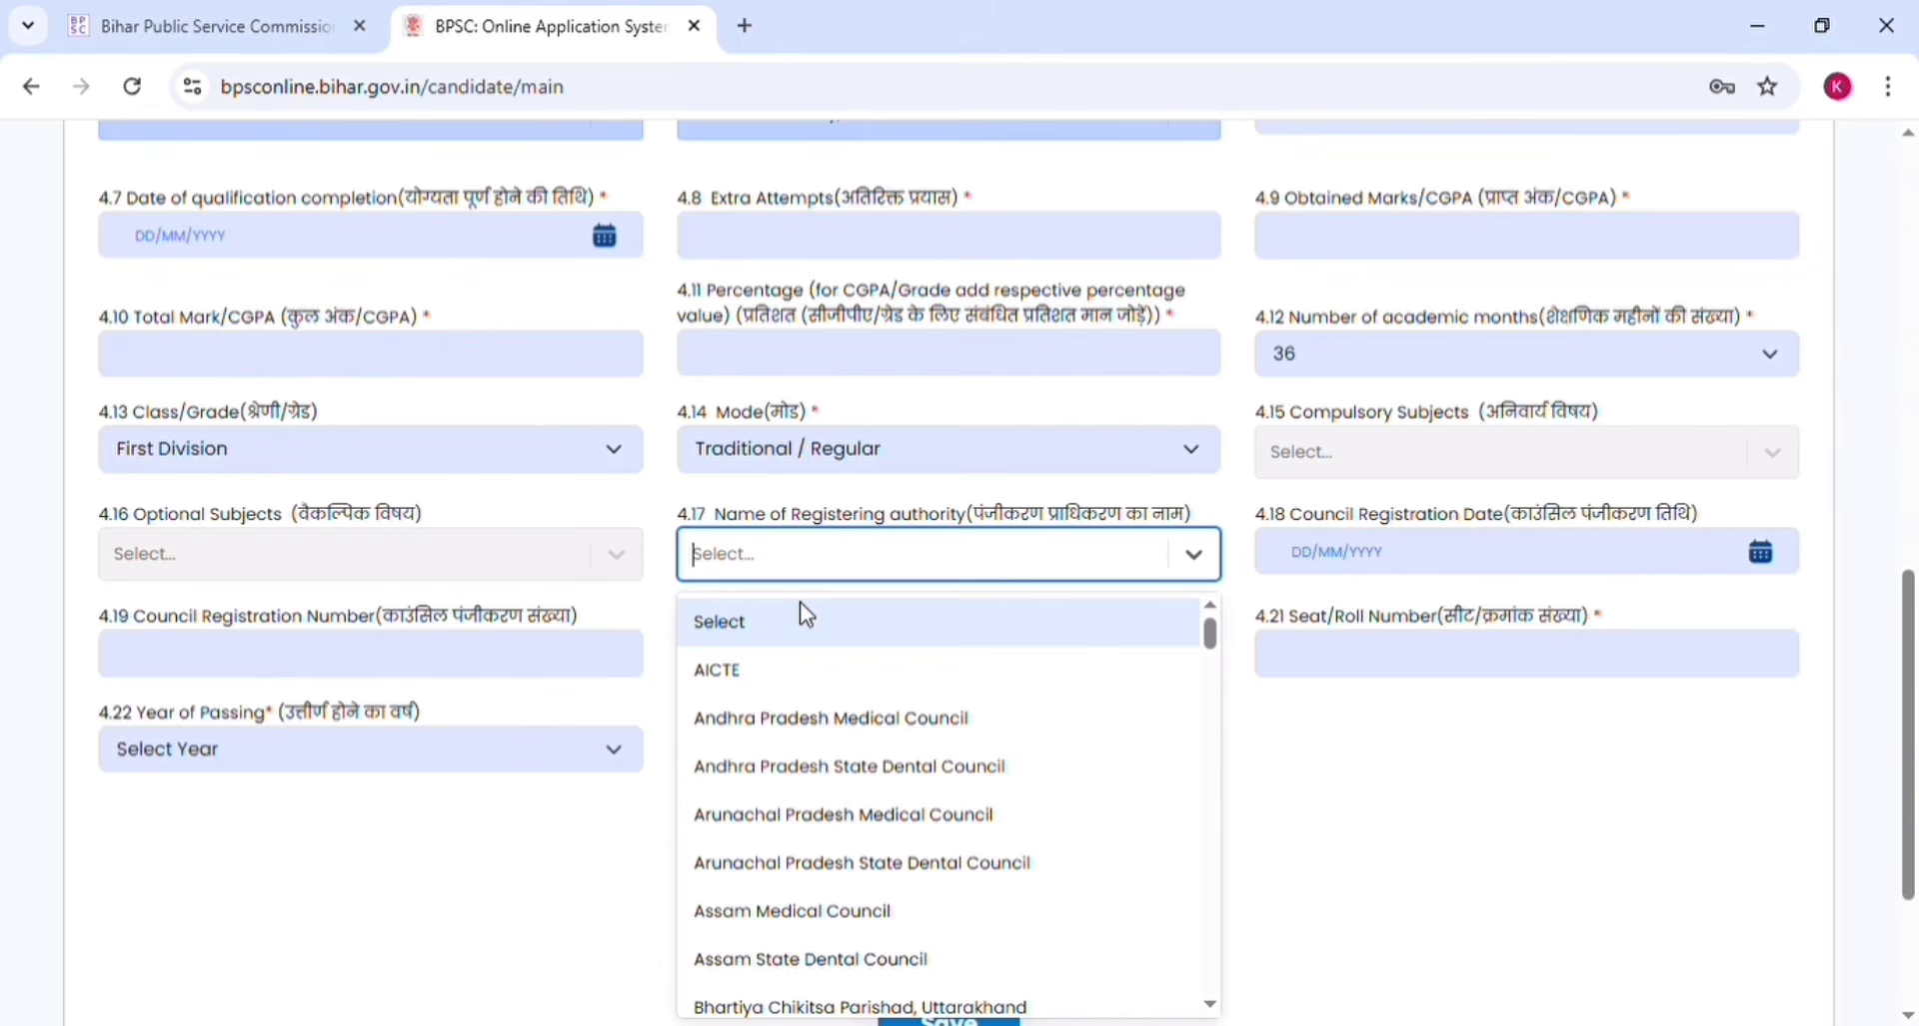
Step: Scroll down through the registering authority options list
{"action": "left_click", "coordinate": [1212, 726]}
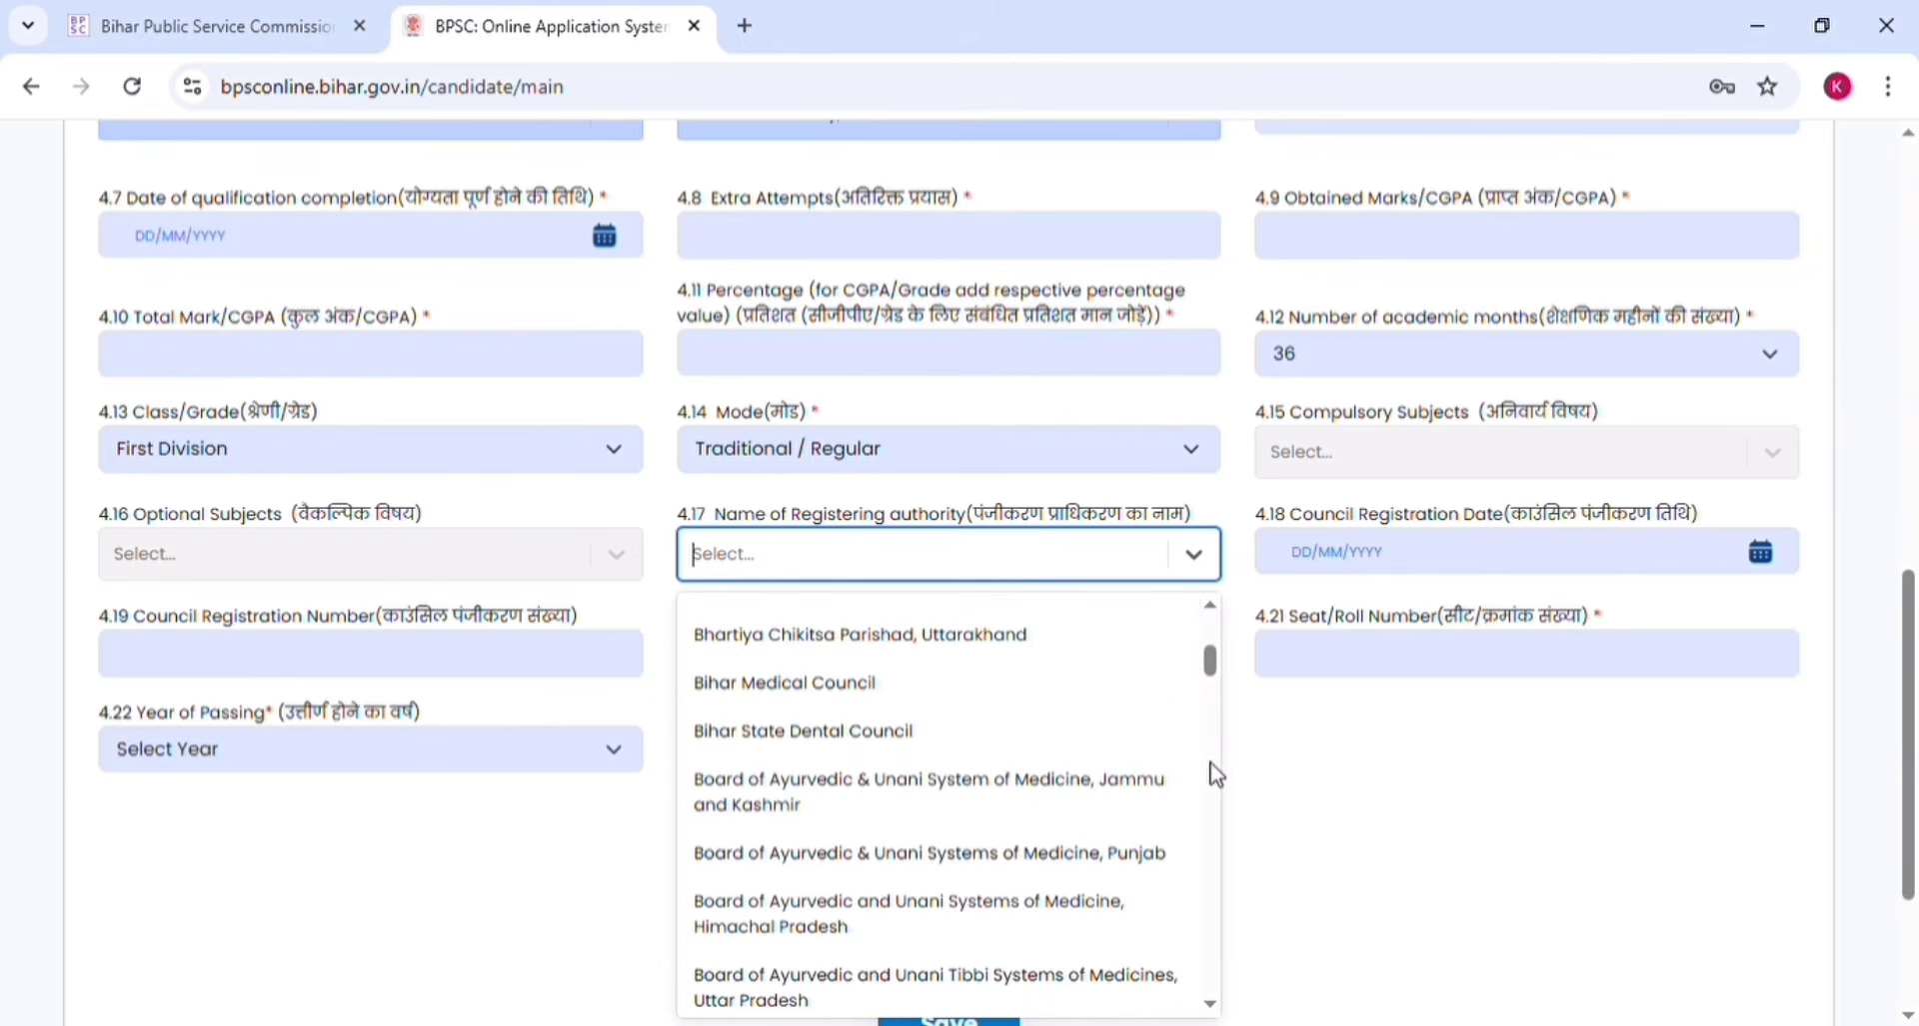
{"action": "left_click", "coordinate": [1211, 767]}
{"action": "left_click", "coordinate": [1212, 785]}
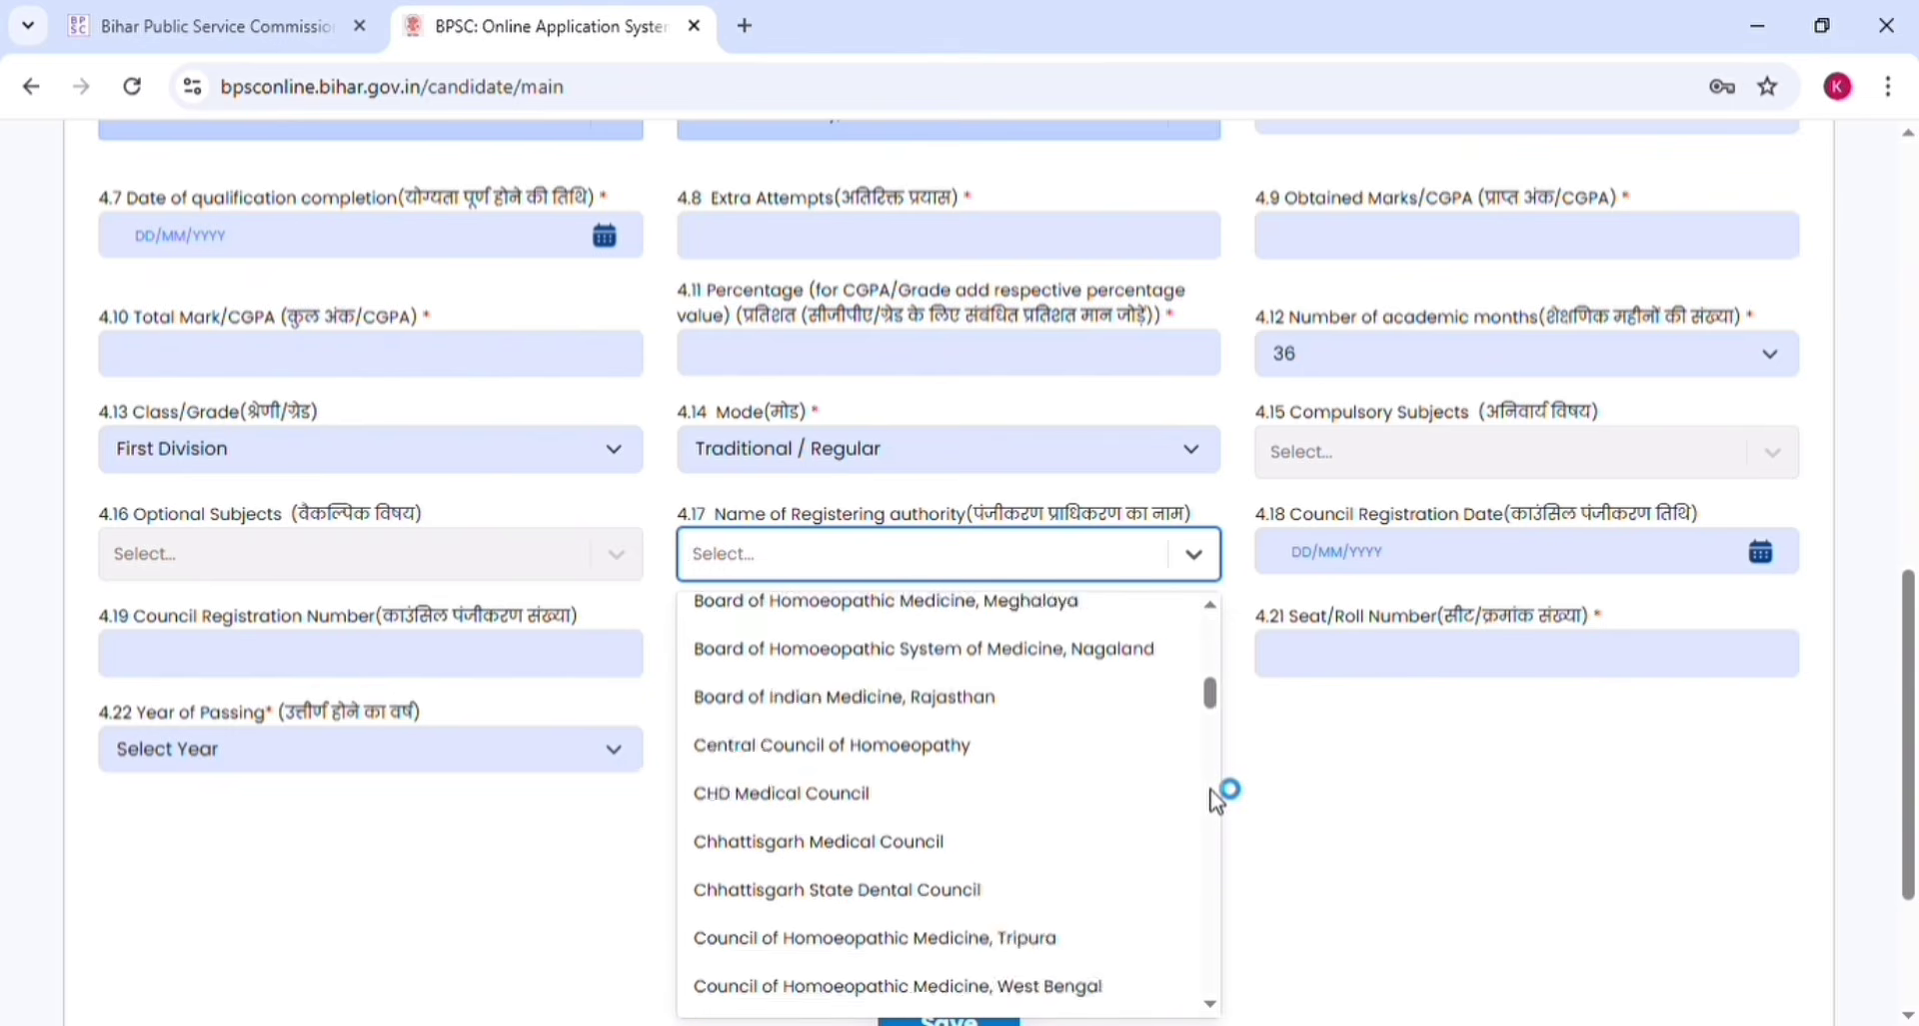
{"action": "left_click", "coordinate": [1214, 847]}
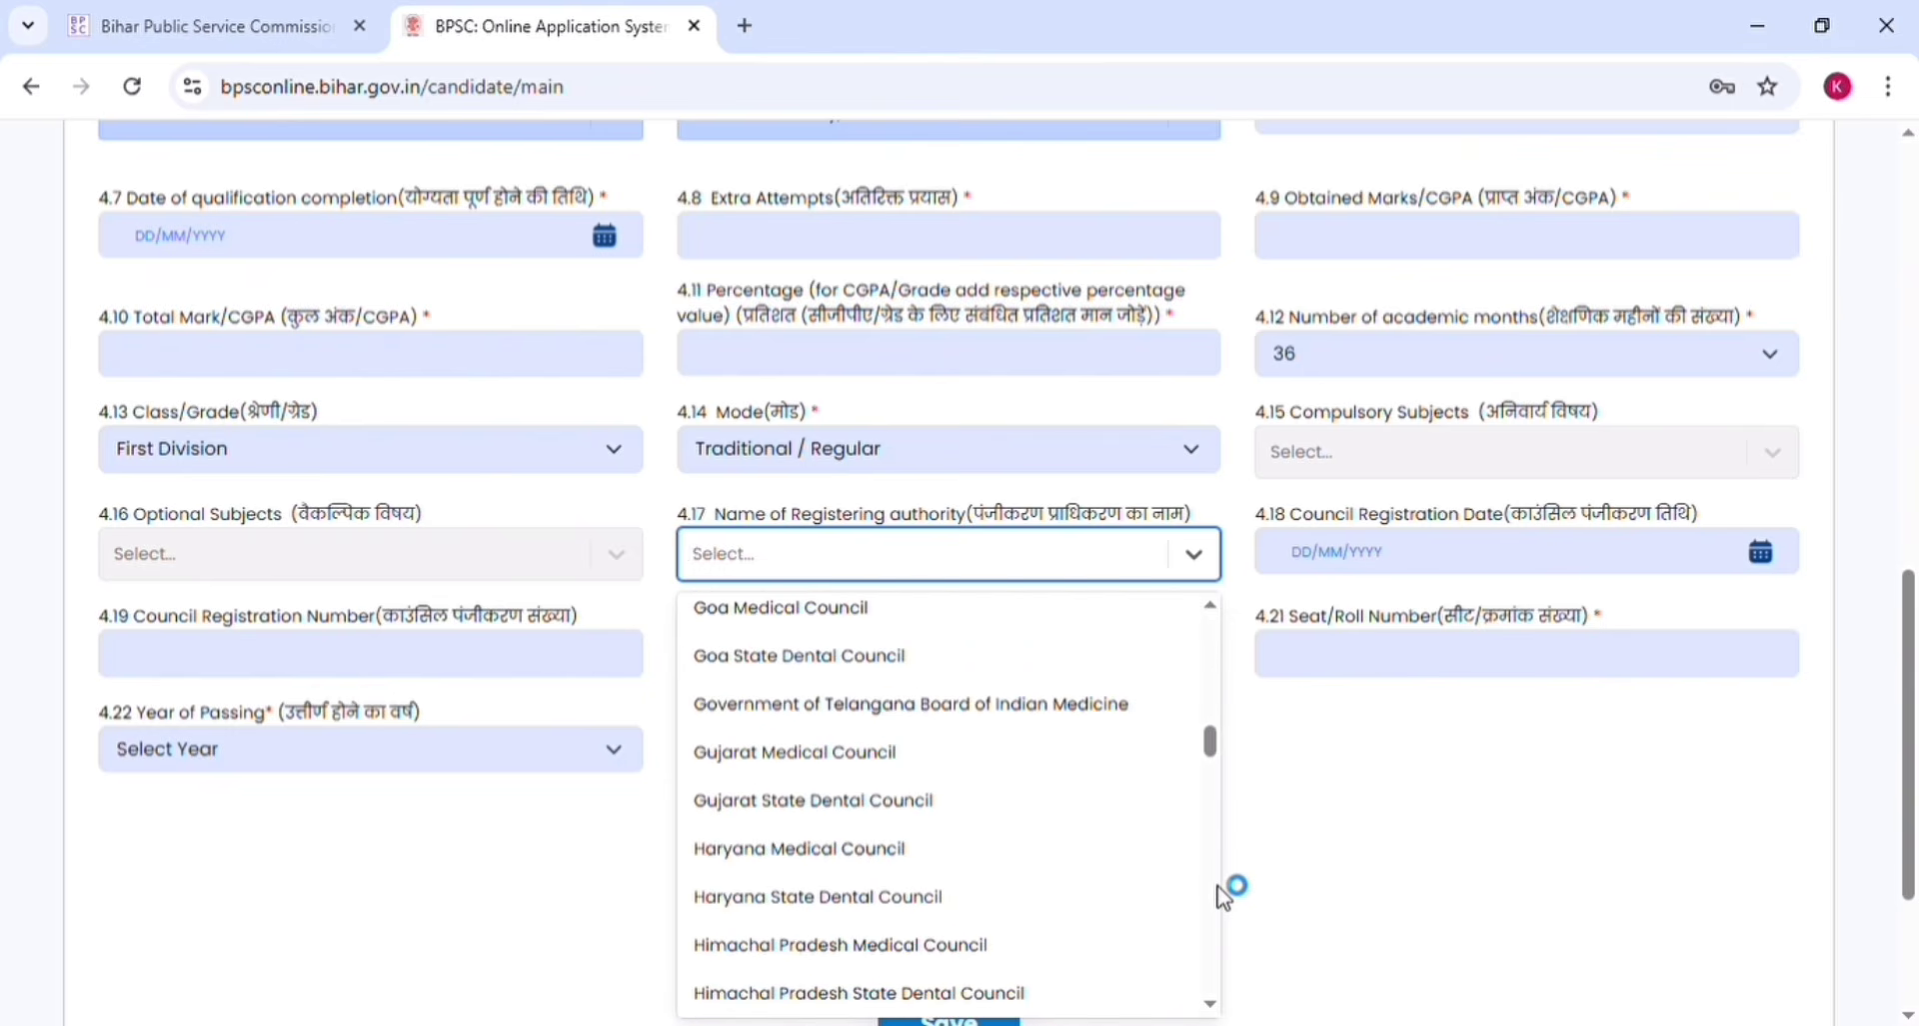
{"action": "left_click", "coordinate": [1218, 884]}
{"action": "left_click", "coordinate": [1220, 896]}
{"action": "left_click", "coordinate": [1219, 905]}
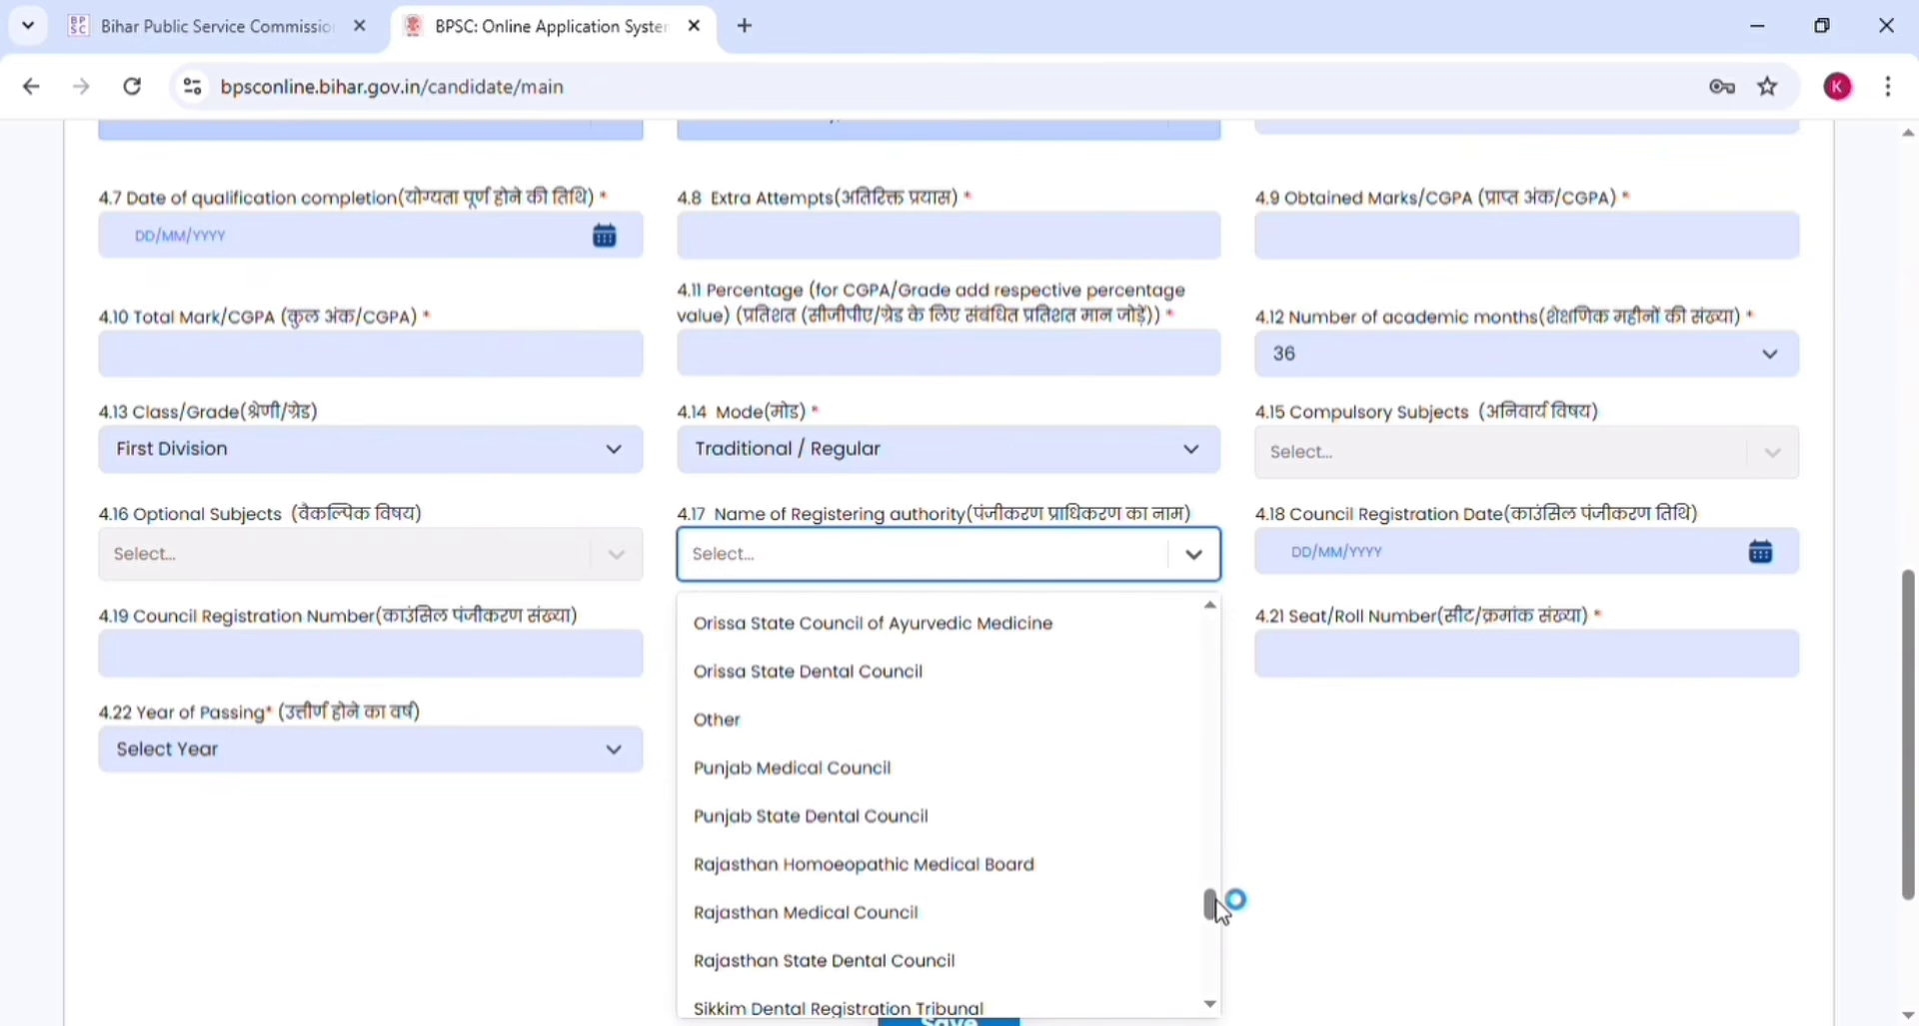
{"action": "left_click", "coordinate": [1209, 936]}
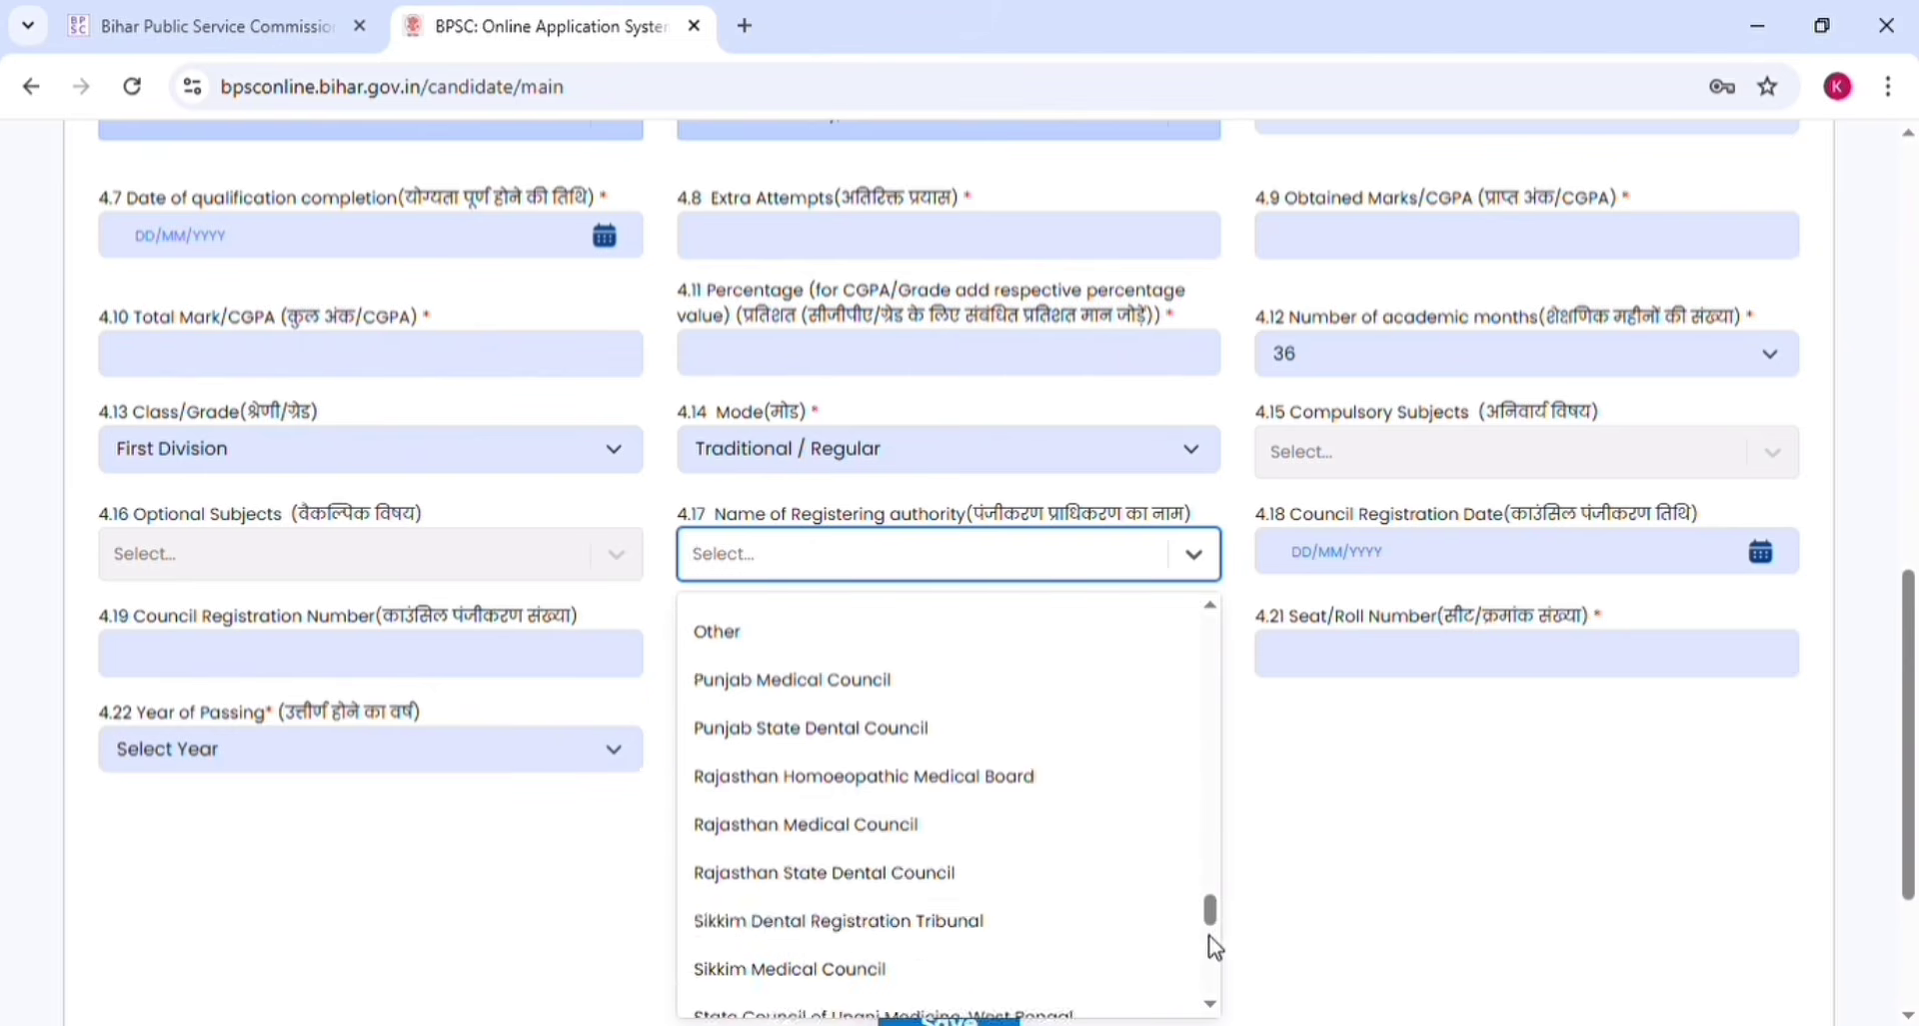
{"action": "left_click", "coordinate": [1215, 942]}
{"action": "left_click", "coordinate": [1213, 972]}
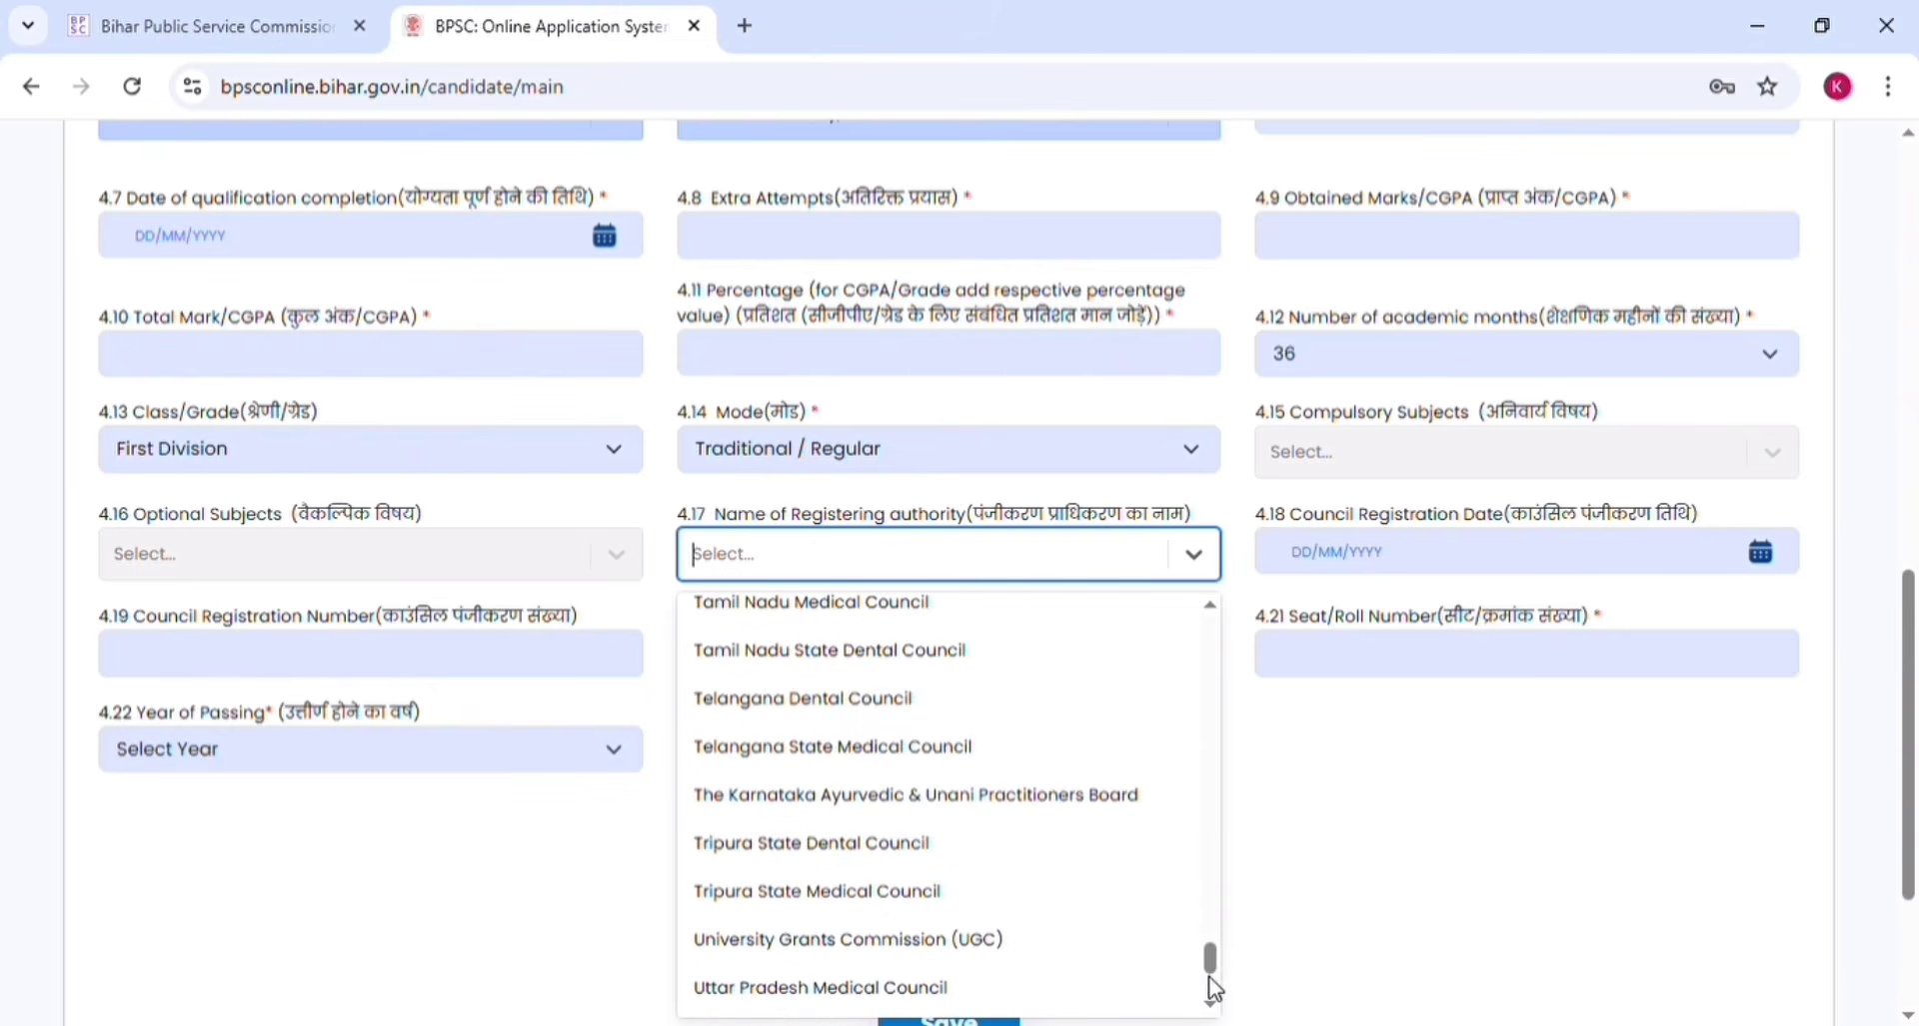
{"action": "left_click", "coordinate": [1212, 989]}
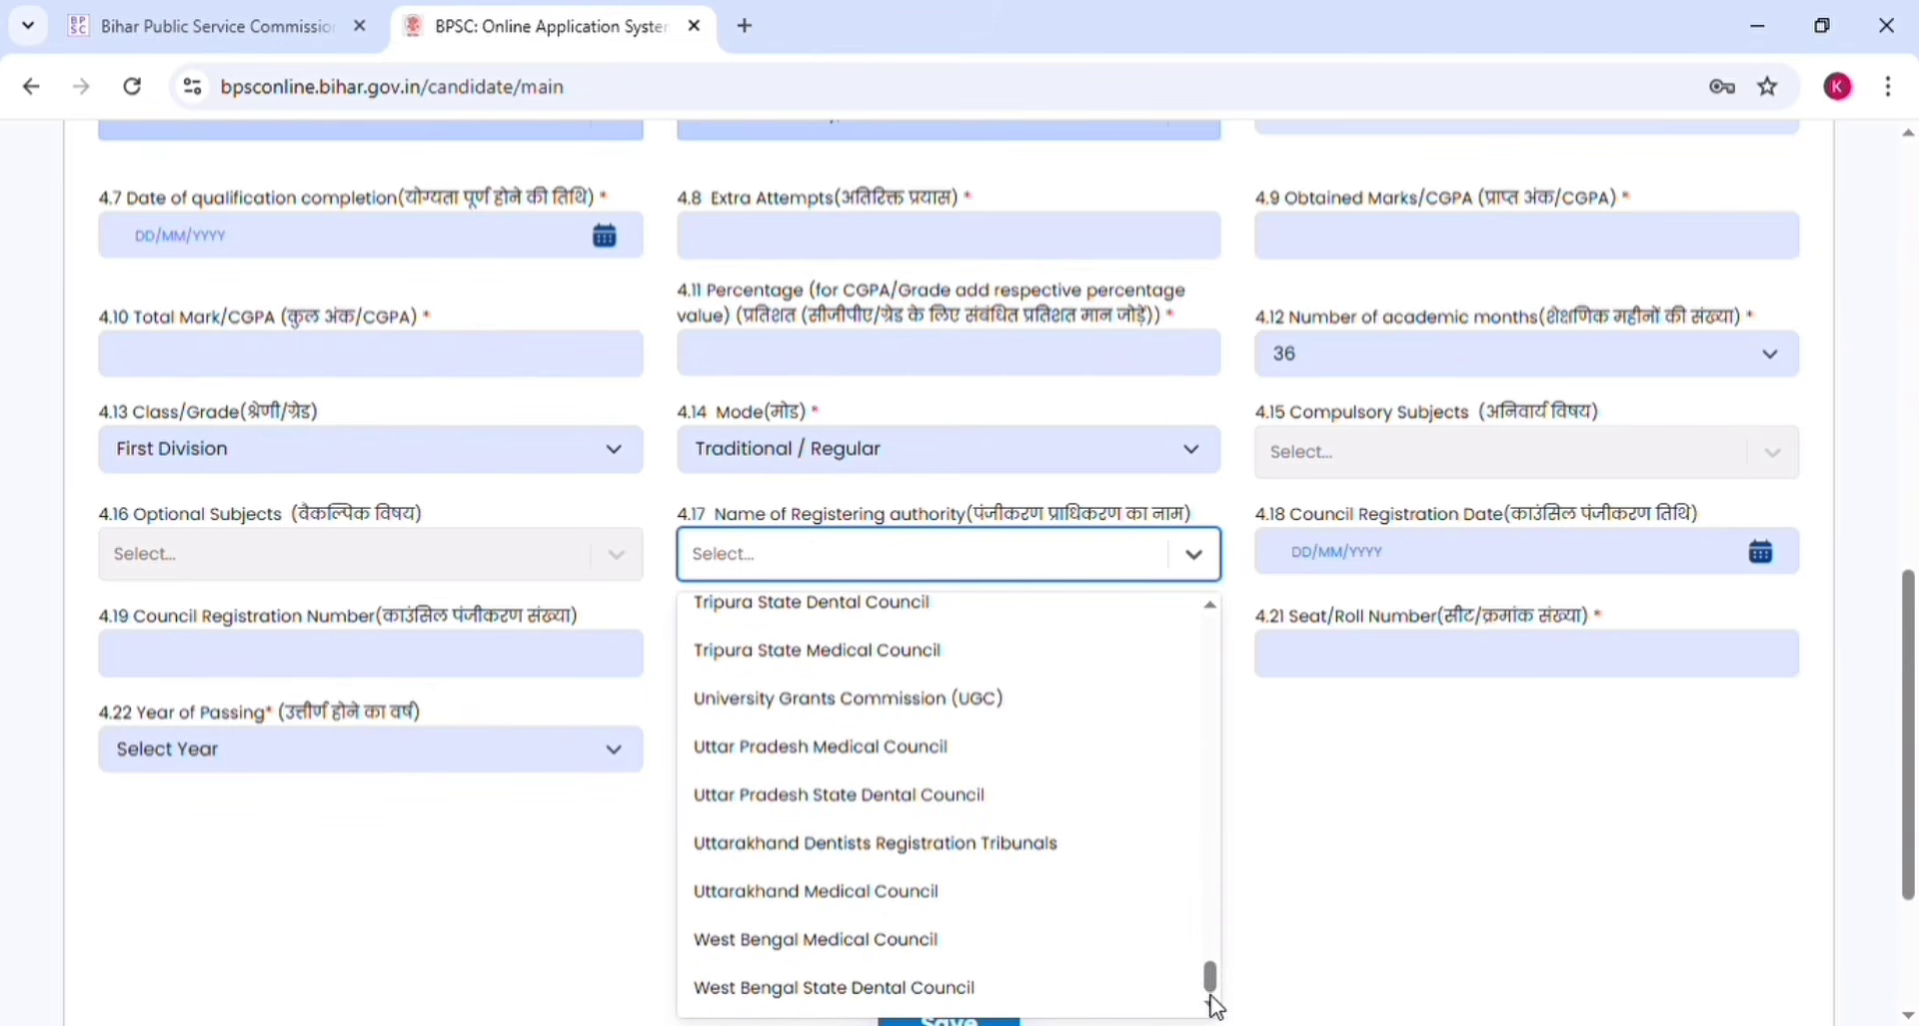
Step: Select Bihar State Dental Council, leaving the registration date empty
{"action": "left_click", "coordinate": [1205, 909]}
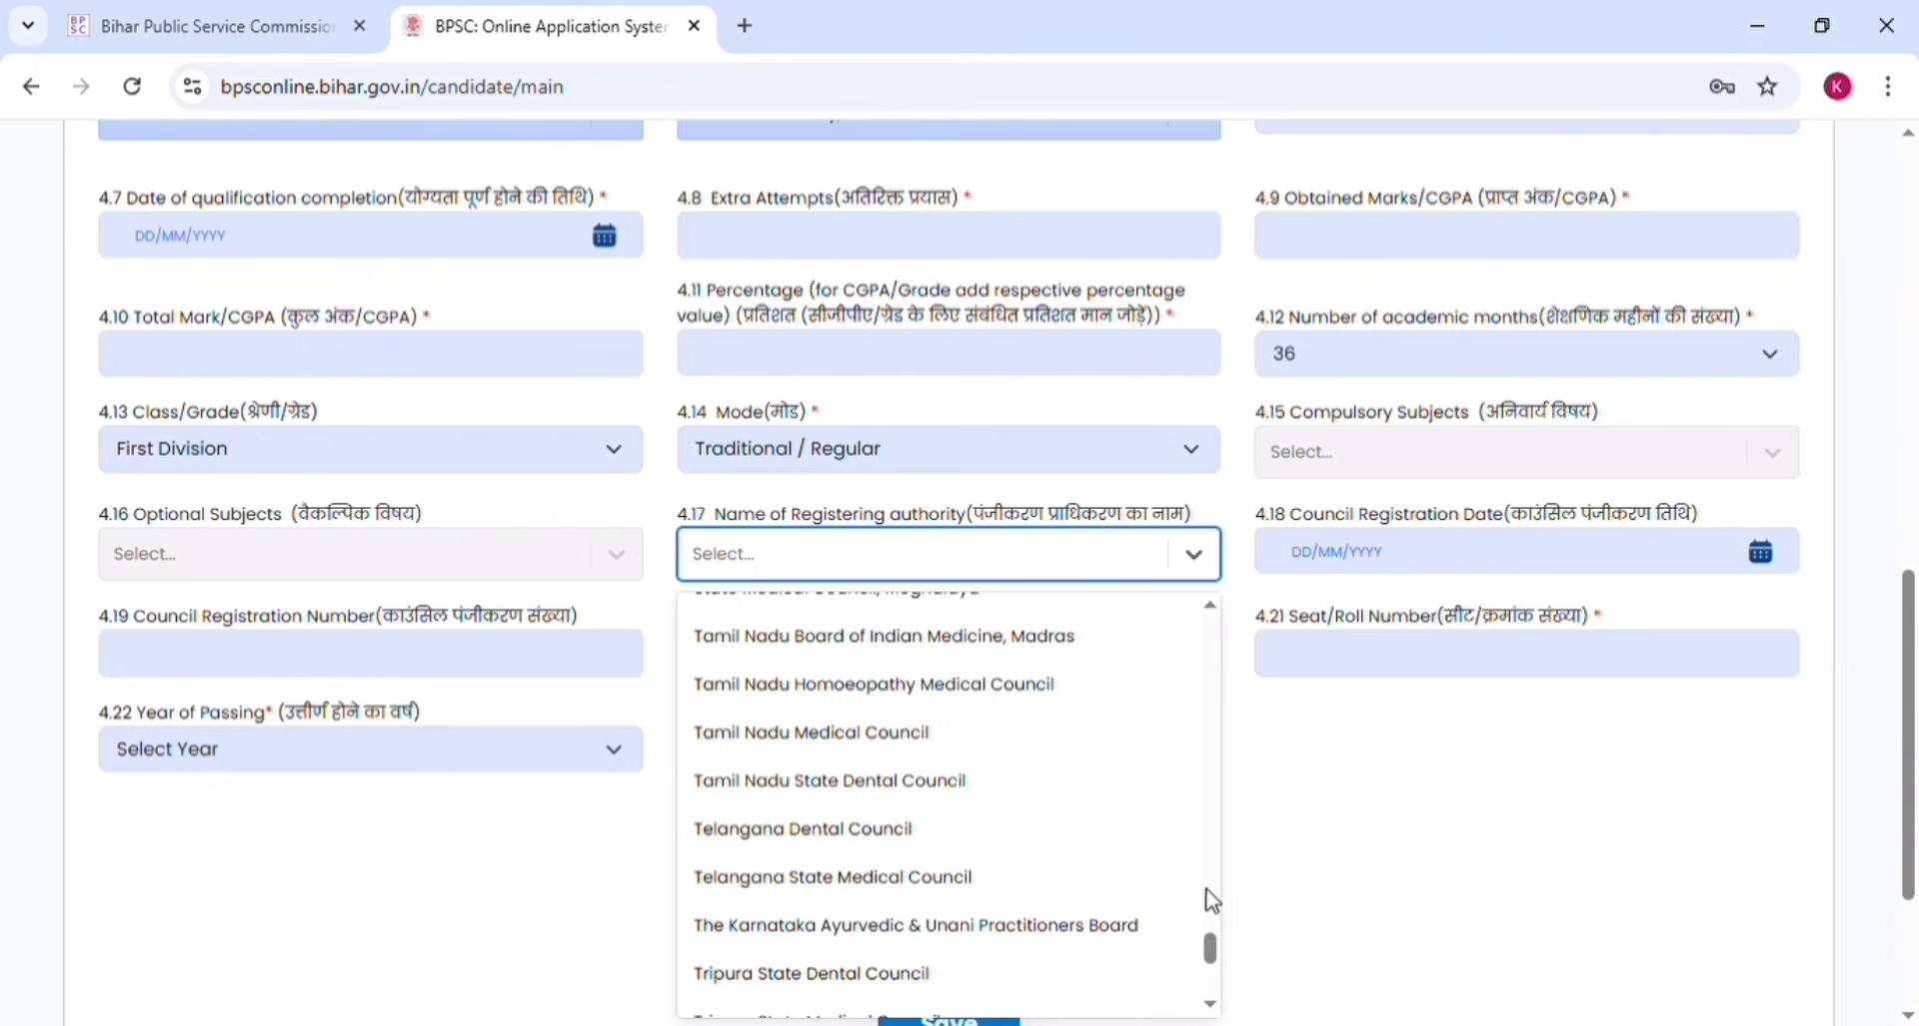
{"action": "left_click", "coordinate": [1214, 865]}
{"action": "left_click", "coordinate": [1211, 816]}
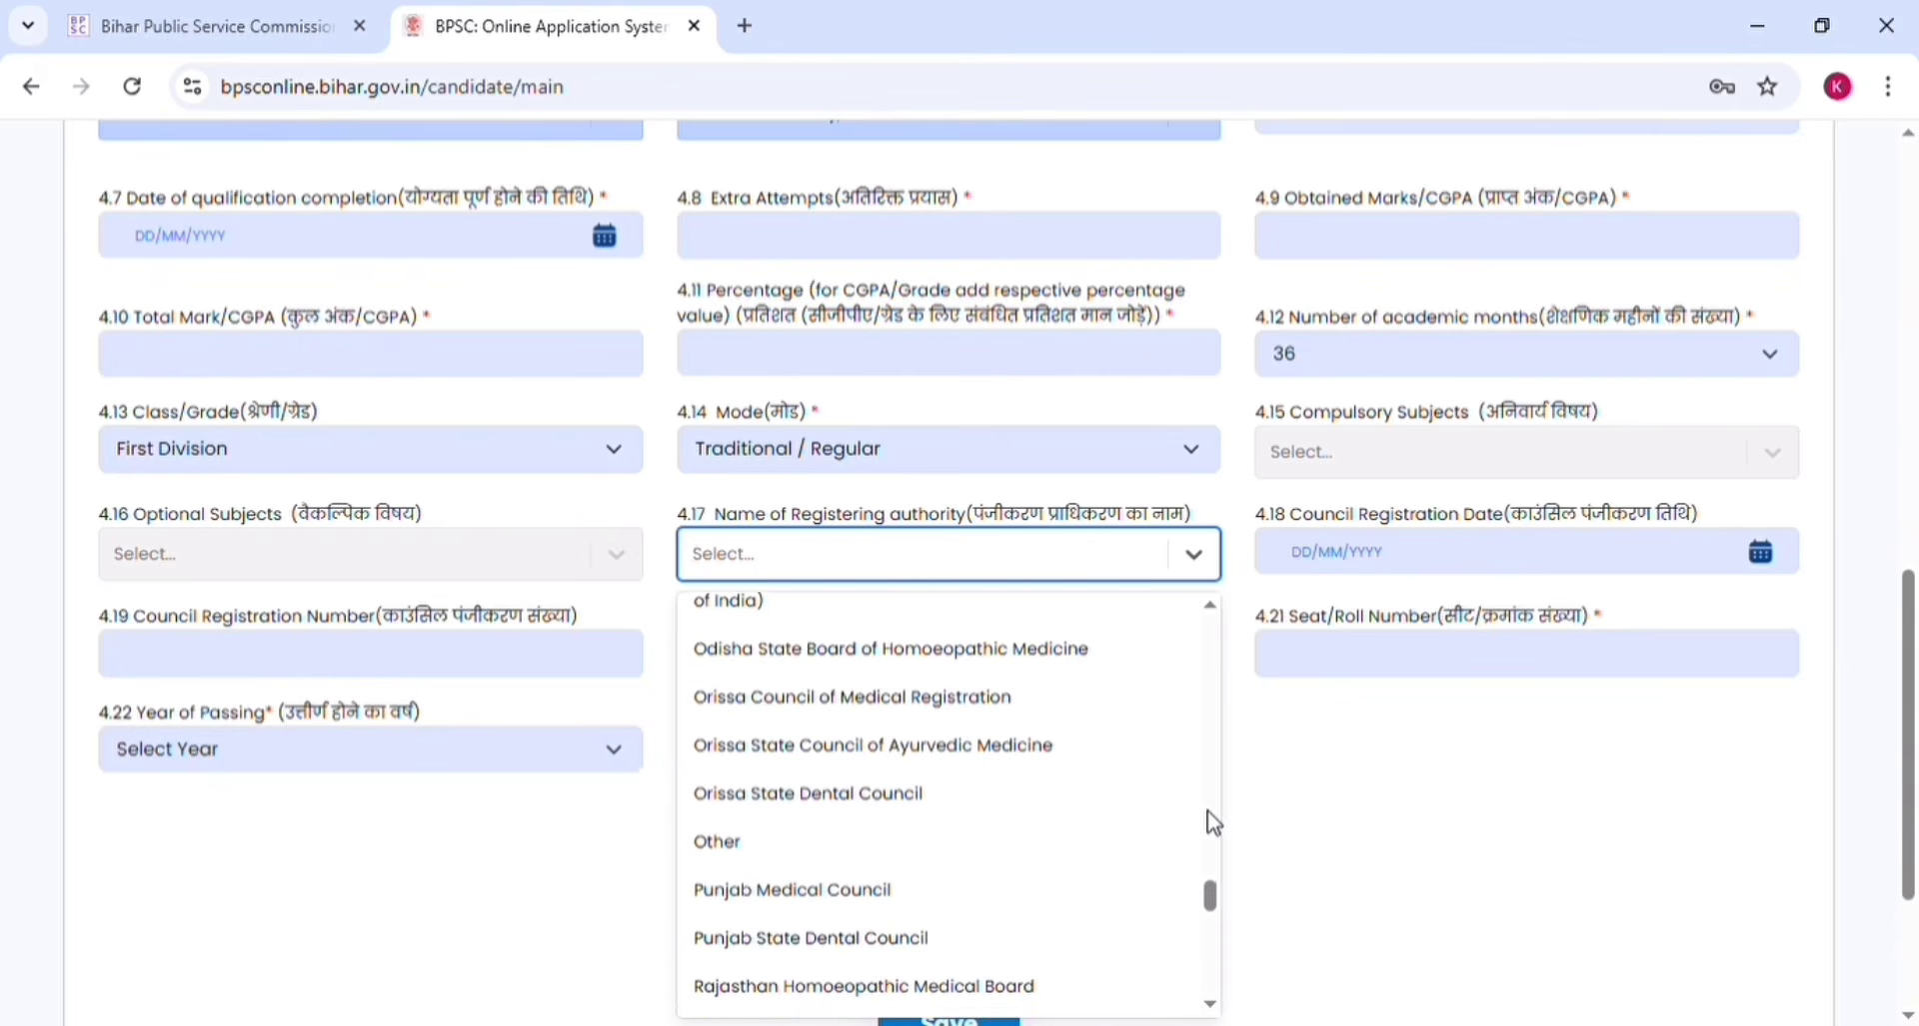
{"action": "left_click", "coordinate": [1212, 790]}
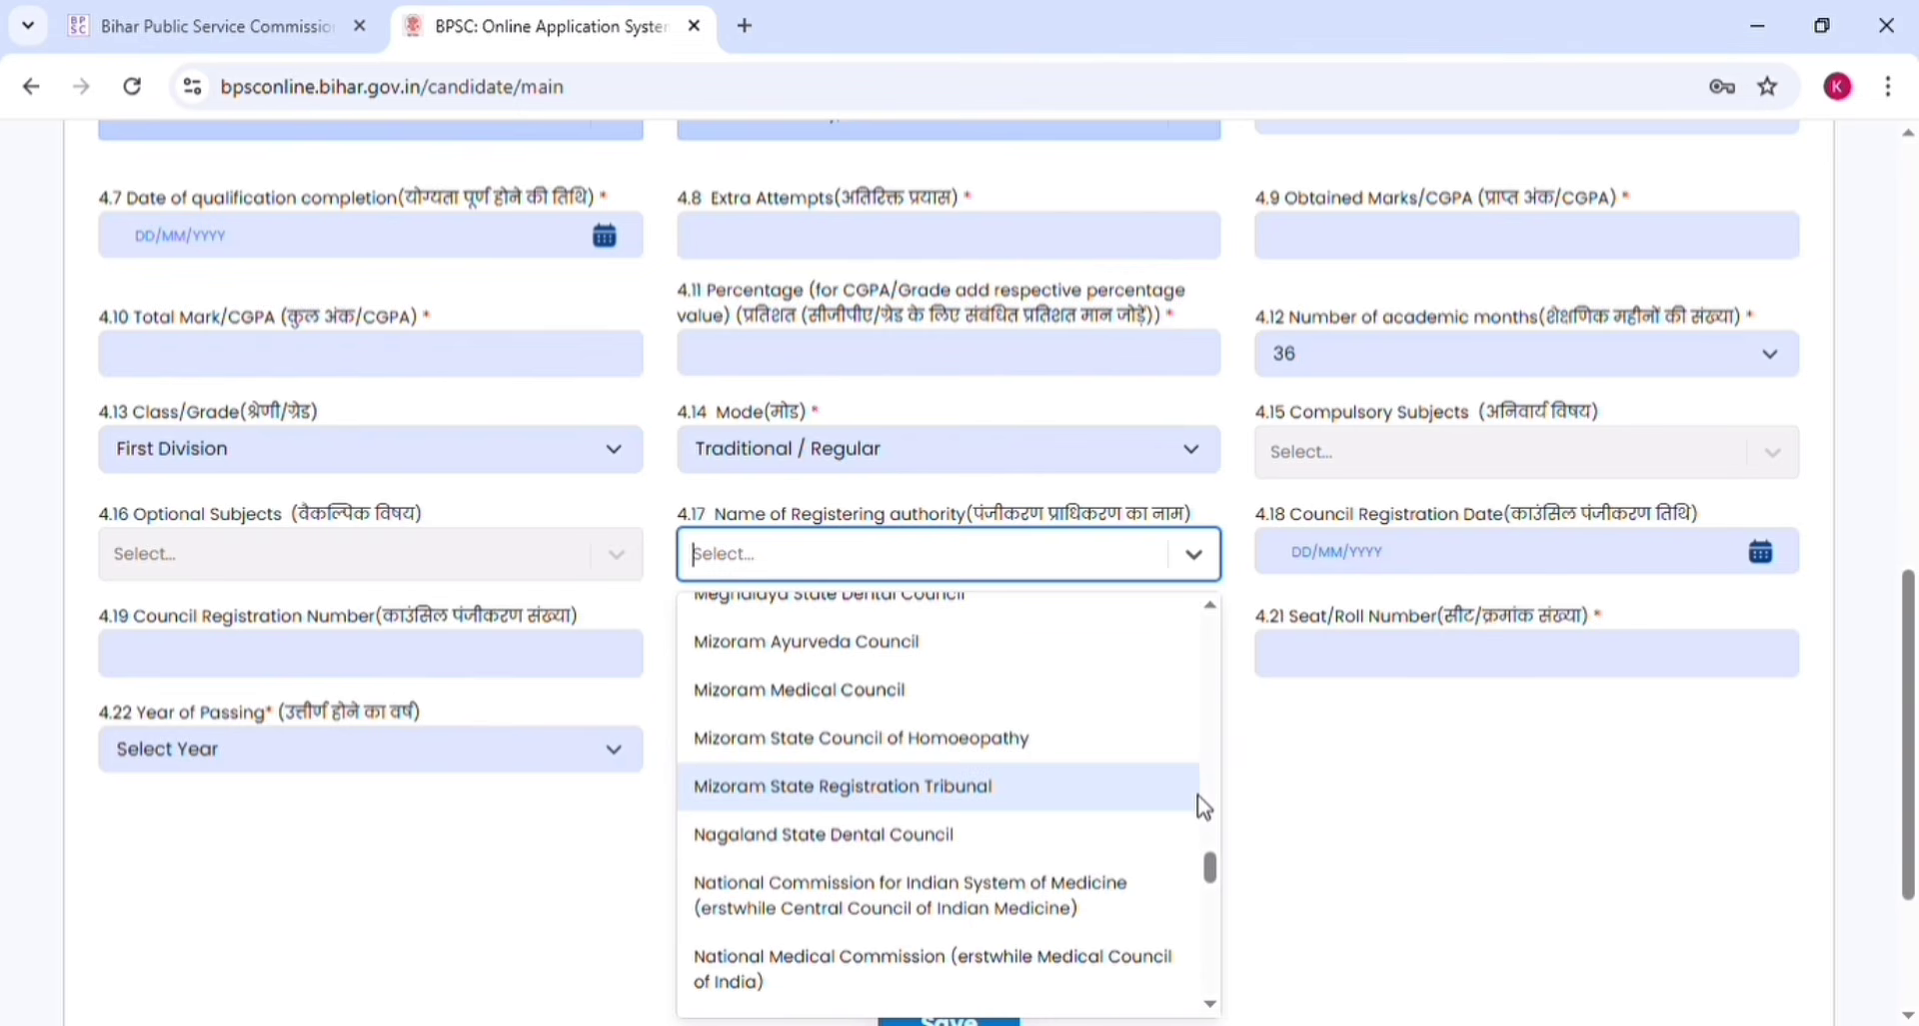
{"action": "key", "text": "Down"}
{"action": "key", "text": "Down"}
{"action": "key", "text": "Down"}
{"action": "key", "text": "Down"}
{"action": "key", "text": "Down"}
{"action": "key", "text": "Down"}
{"action": "key", "text": "Down"}
{"action": "key", "text": "Down"}
{"action": "key", "text": "Down"}
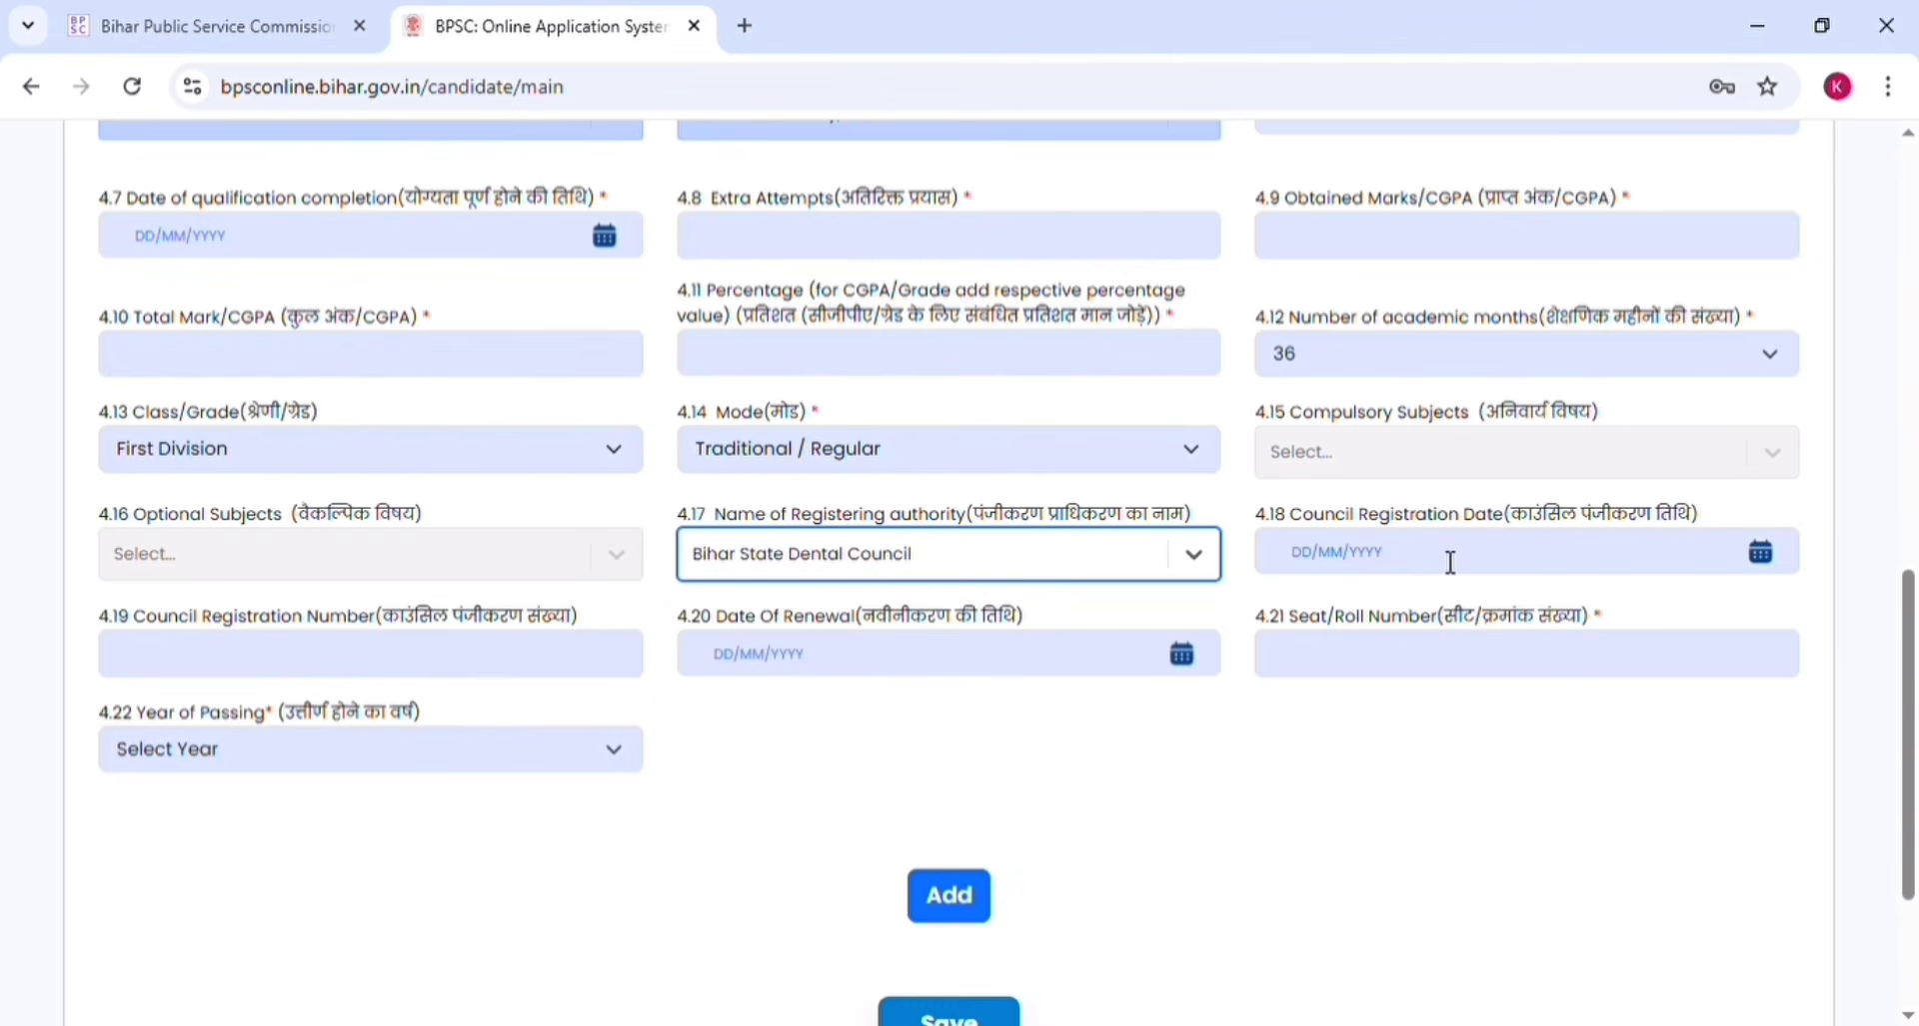
{"action": "left_click", "coordinate": [1450, 562]}
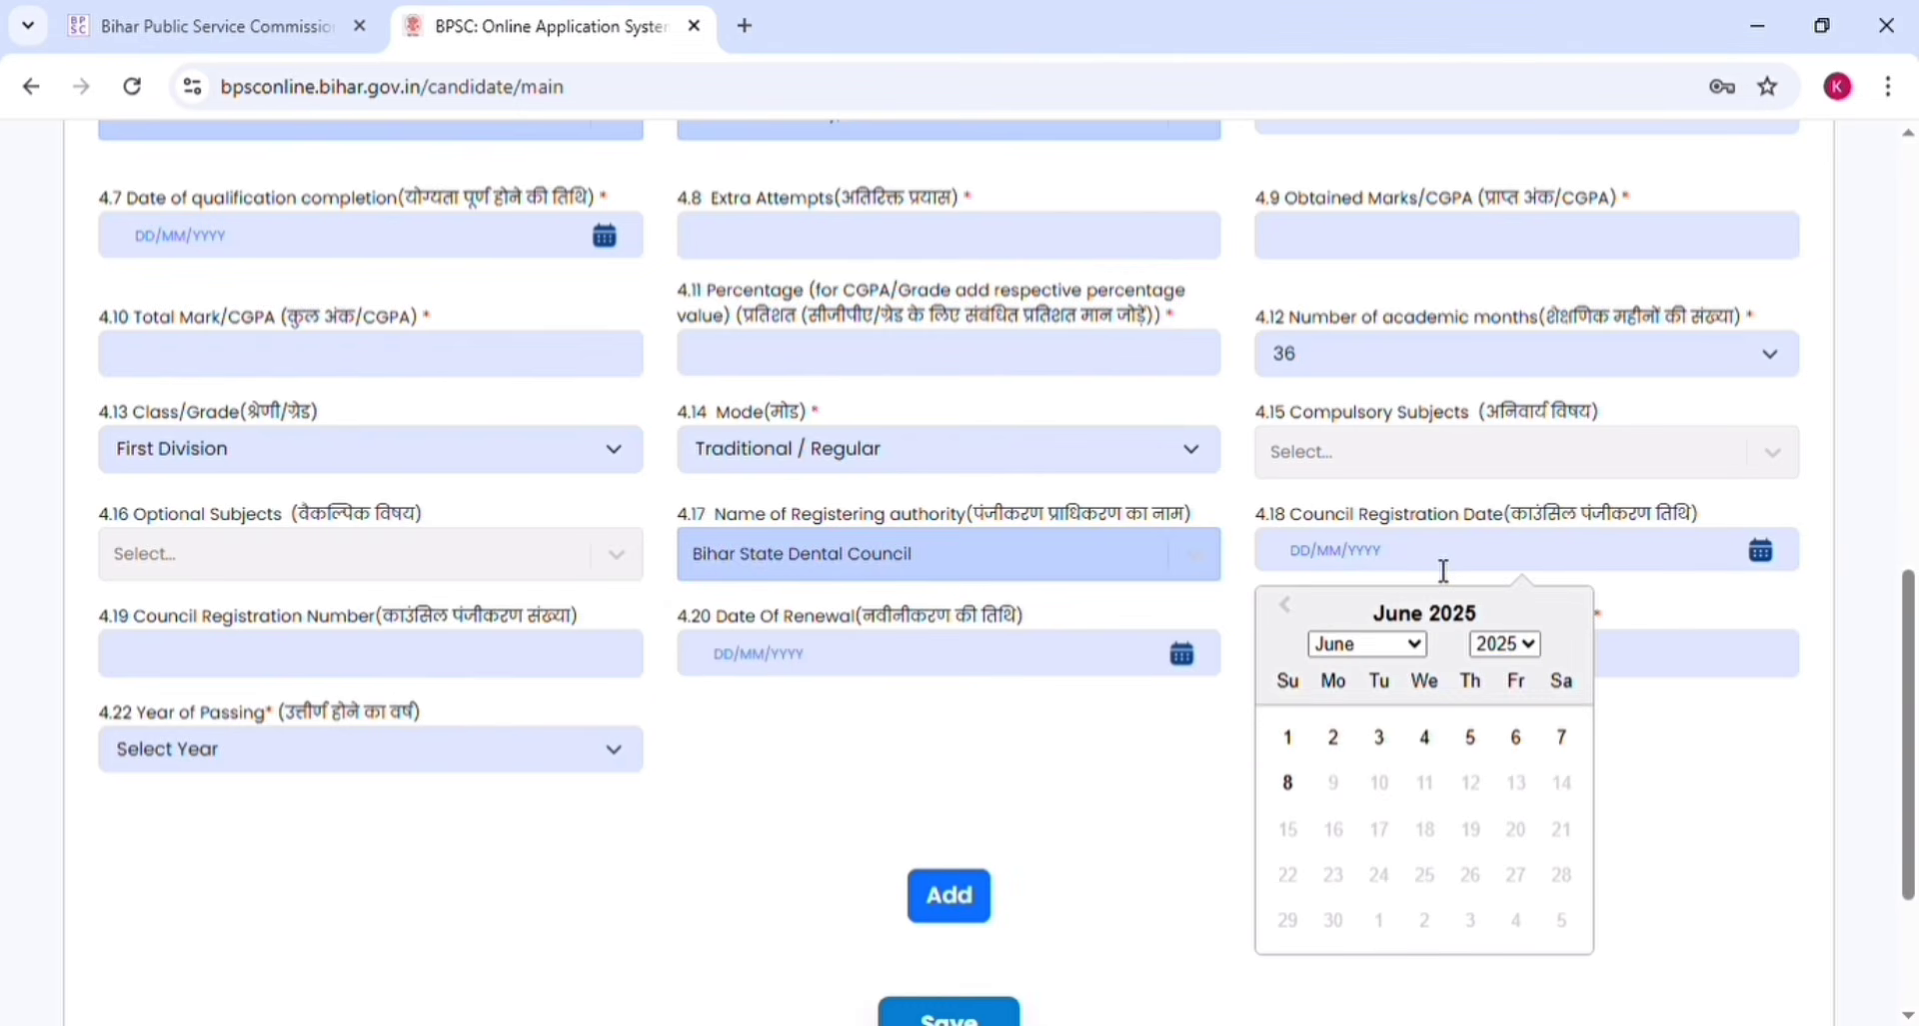
{"action": "left_click", "coordinate": [1128, 768]}
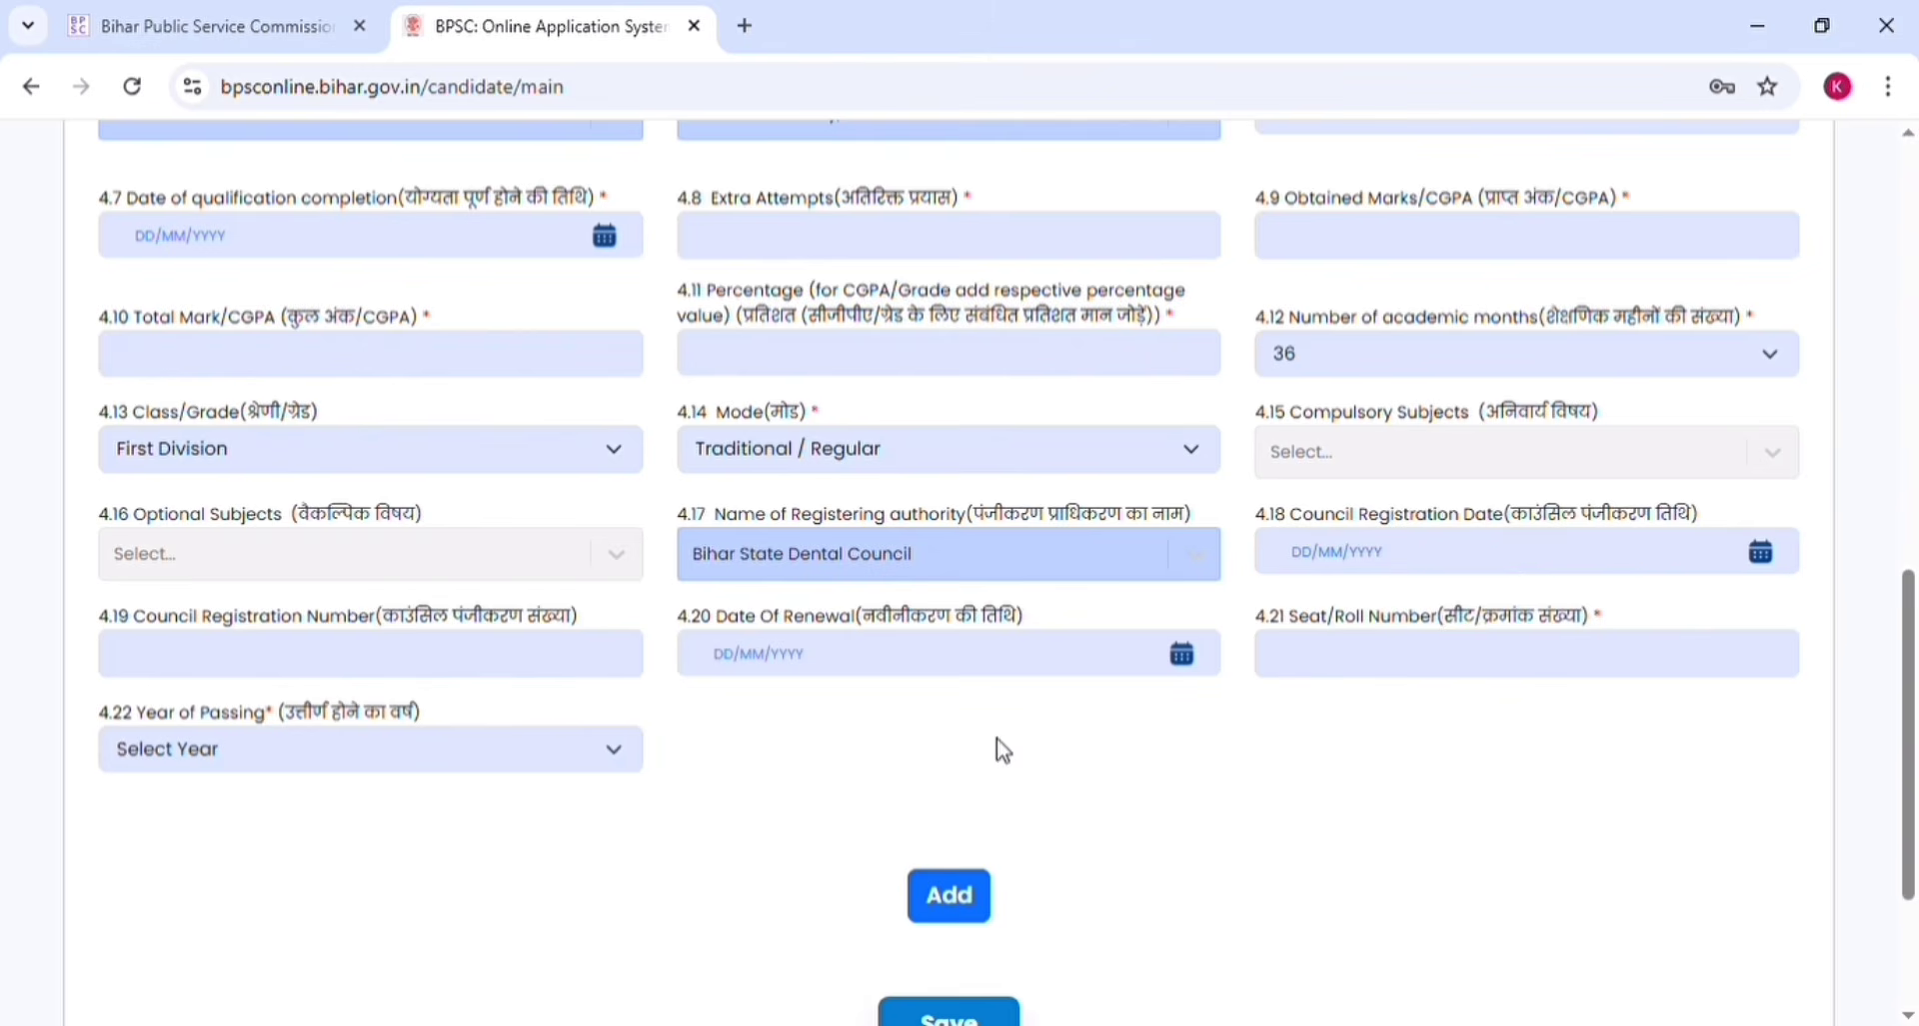
Step: Go to the council registration number and close the renewal date calendar without a date
{"action": "left_click", "coordinate": [503, 671]}
{"action": "left_click", "coordinate": [817, 679]}
{"action": "left_click", "coordinate": [797, 761]}
Step: Enter 2022 as year of passing and add the qualification entry
{"action": "left_click", "coordinate": [561, 770]}
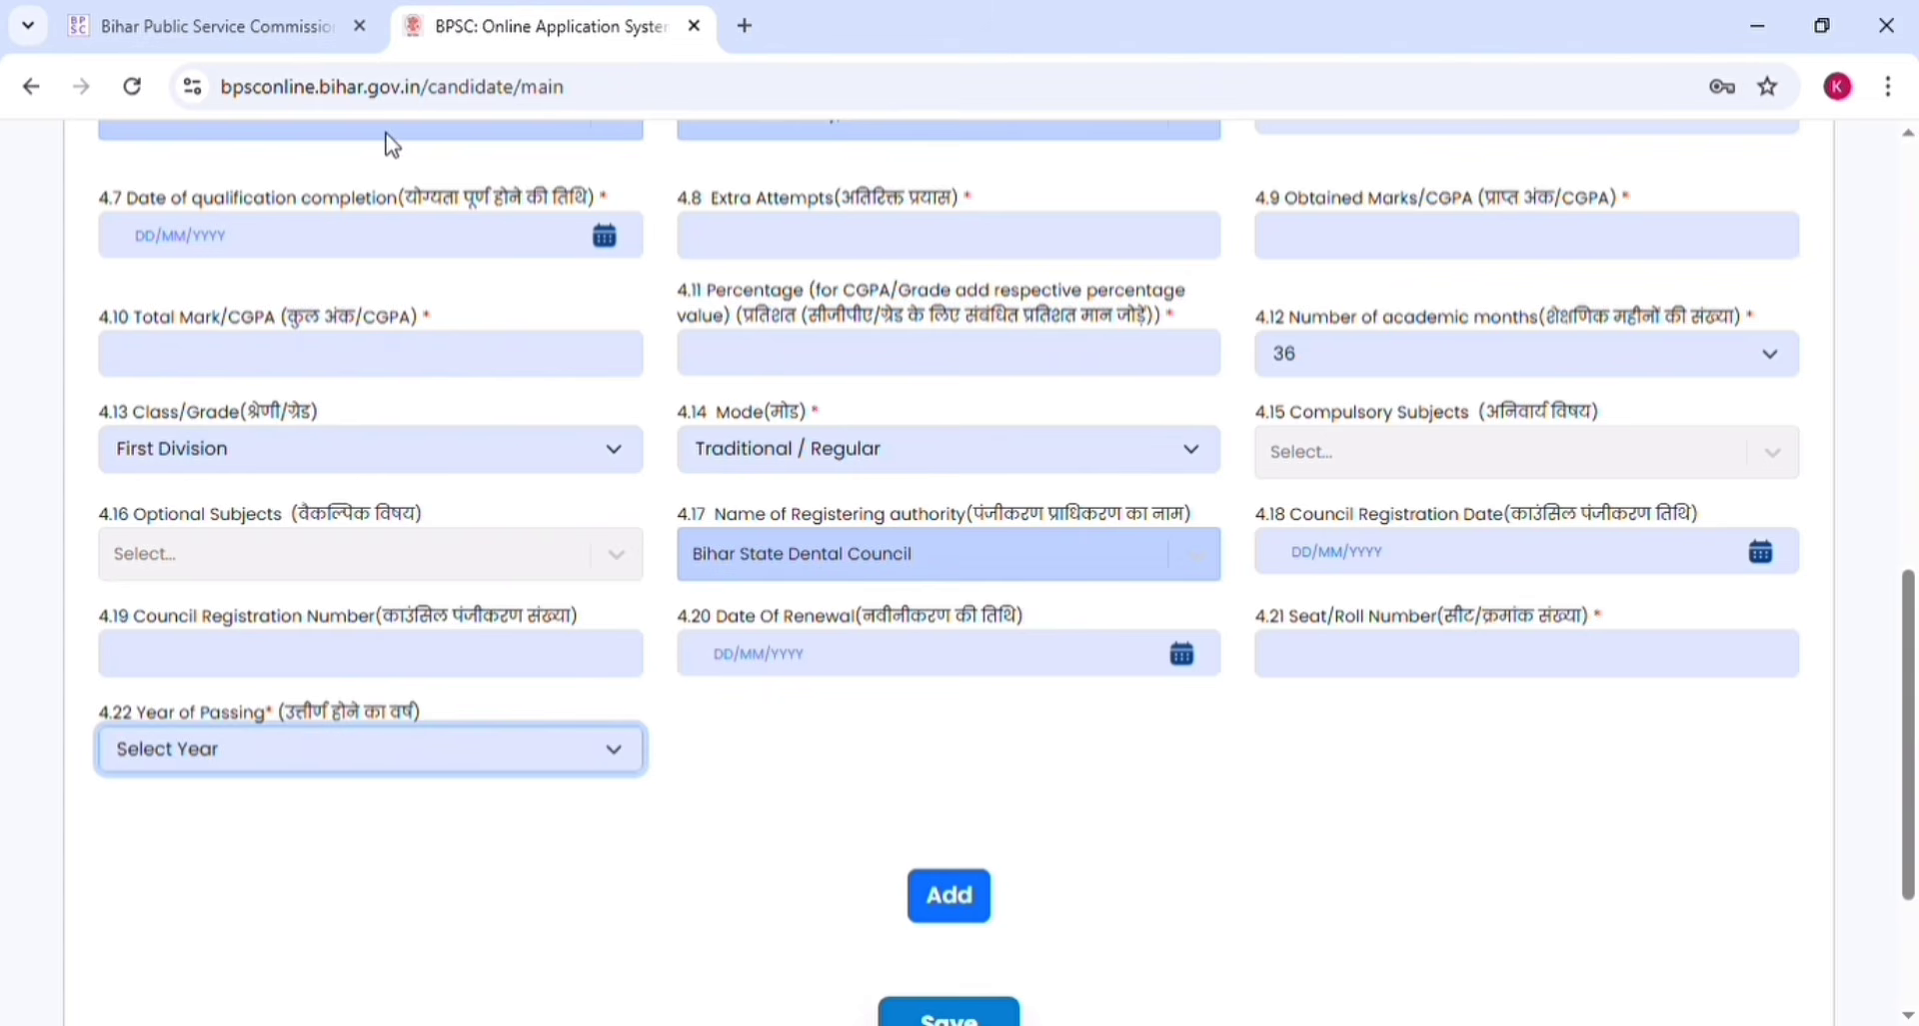
{"action": "type", "text": "2022"}
{"action": "left_click", "coordinate": [771, 727]}
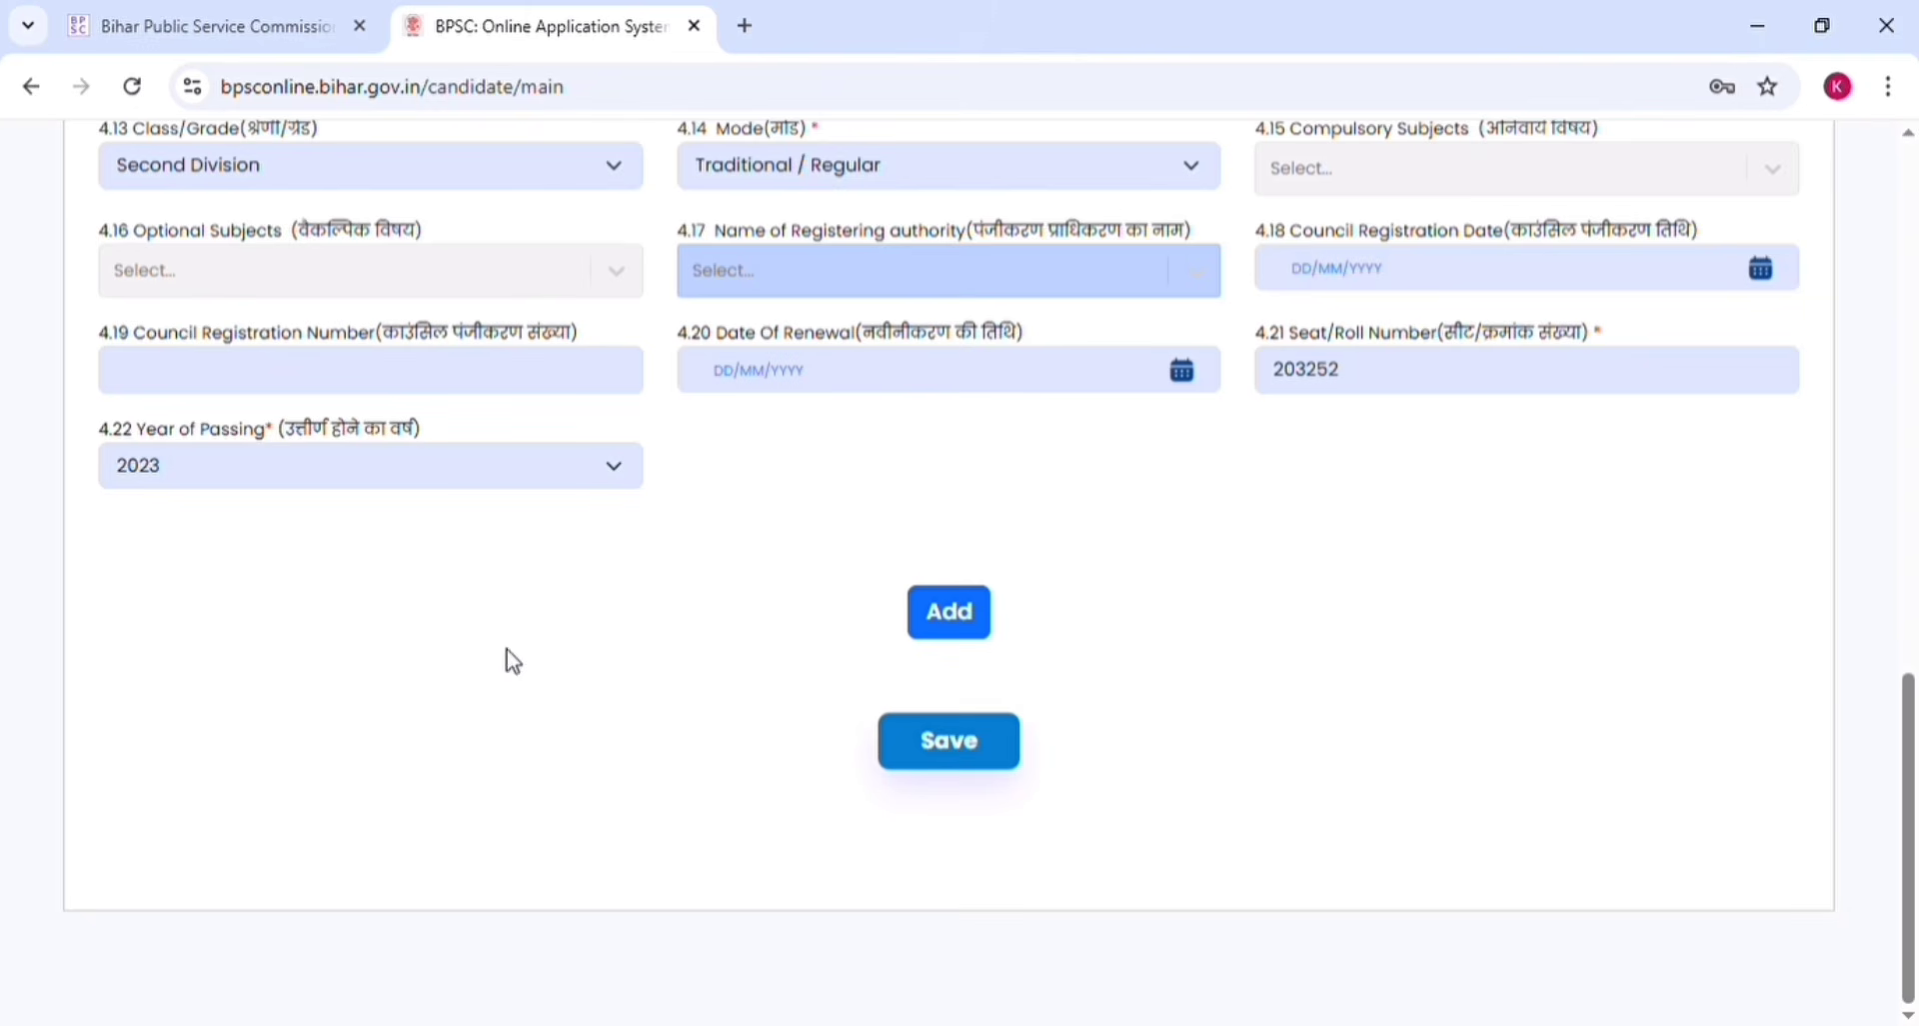
{"action": "left_click", "coordinate": [960, 610]}
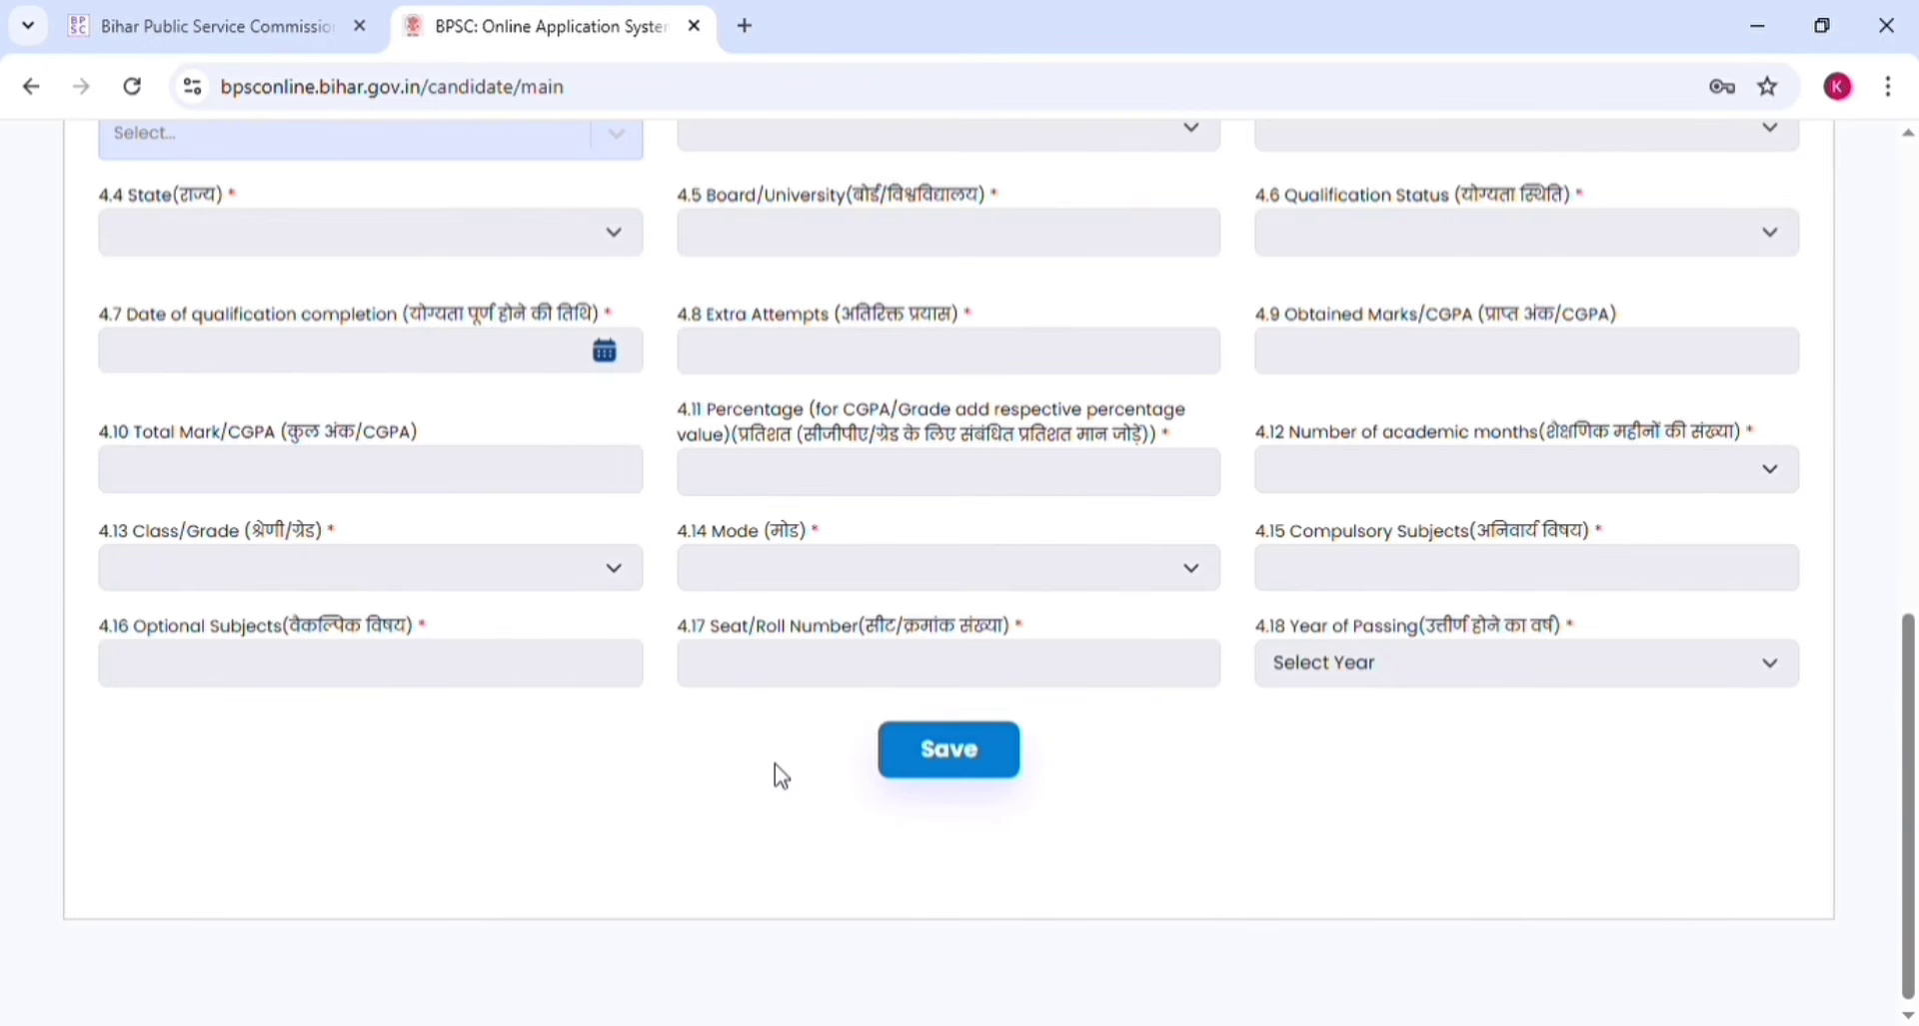
Step: Leave the new qualification entry blank, then save and confirm the qualification information
{"action": "scroll", "coordinate": [780, 775], "scroll_direction": "up", "scroll_amount": 3}
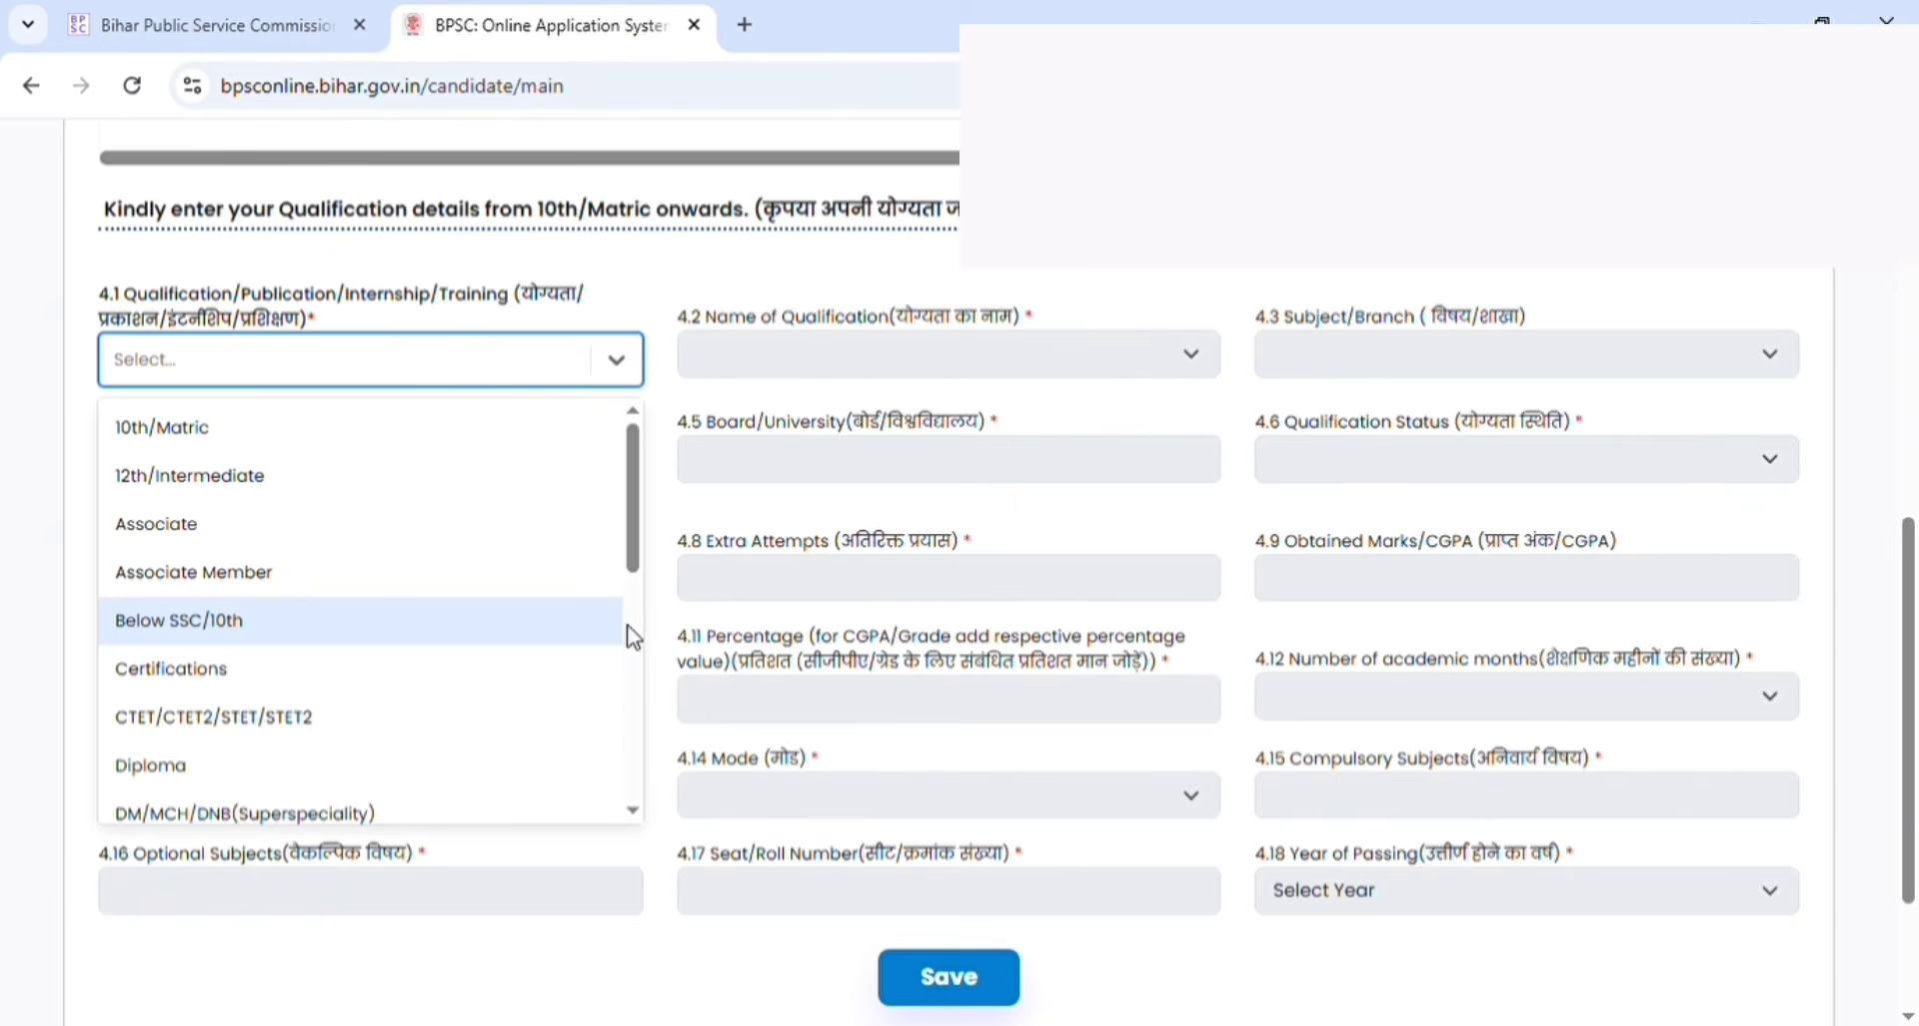
{"action": "left_click", "coordinate": [630, 627]}
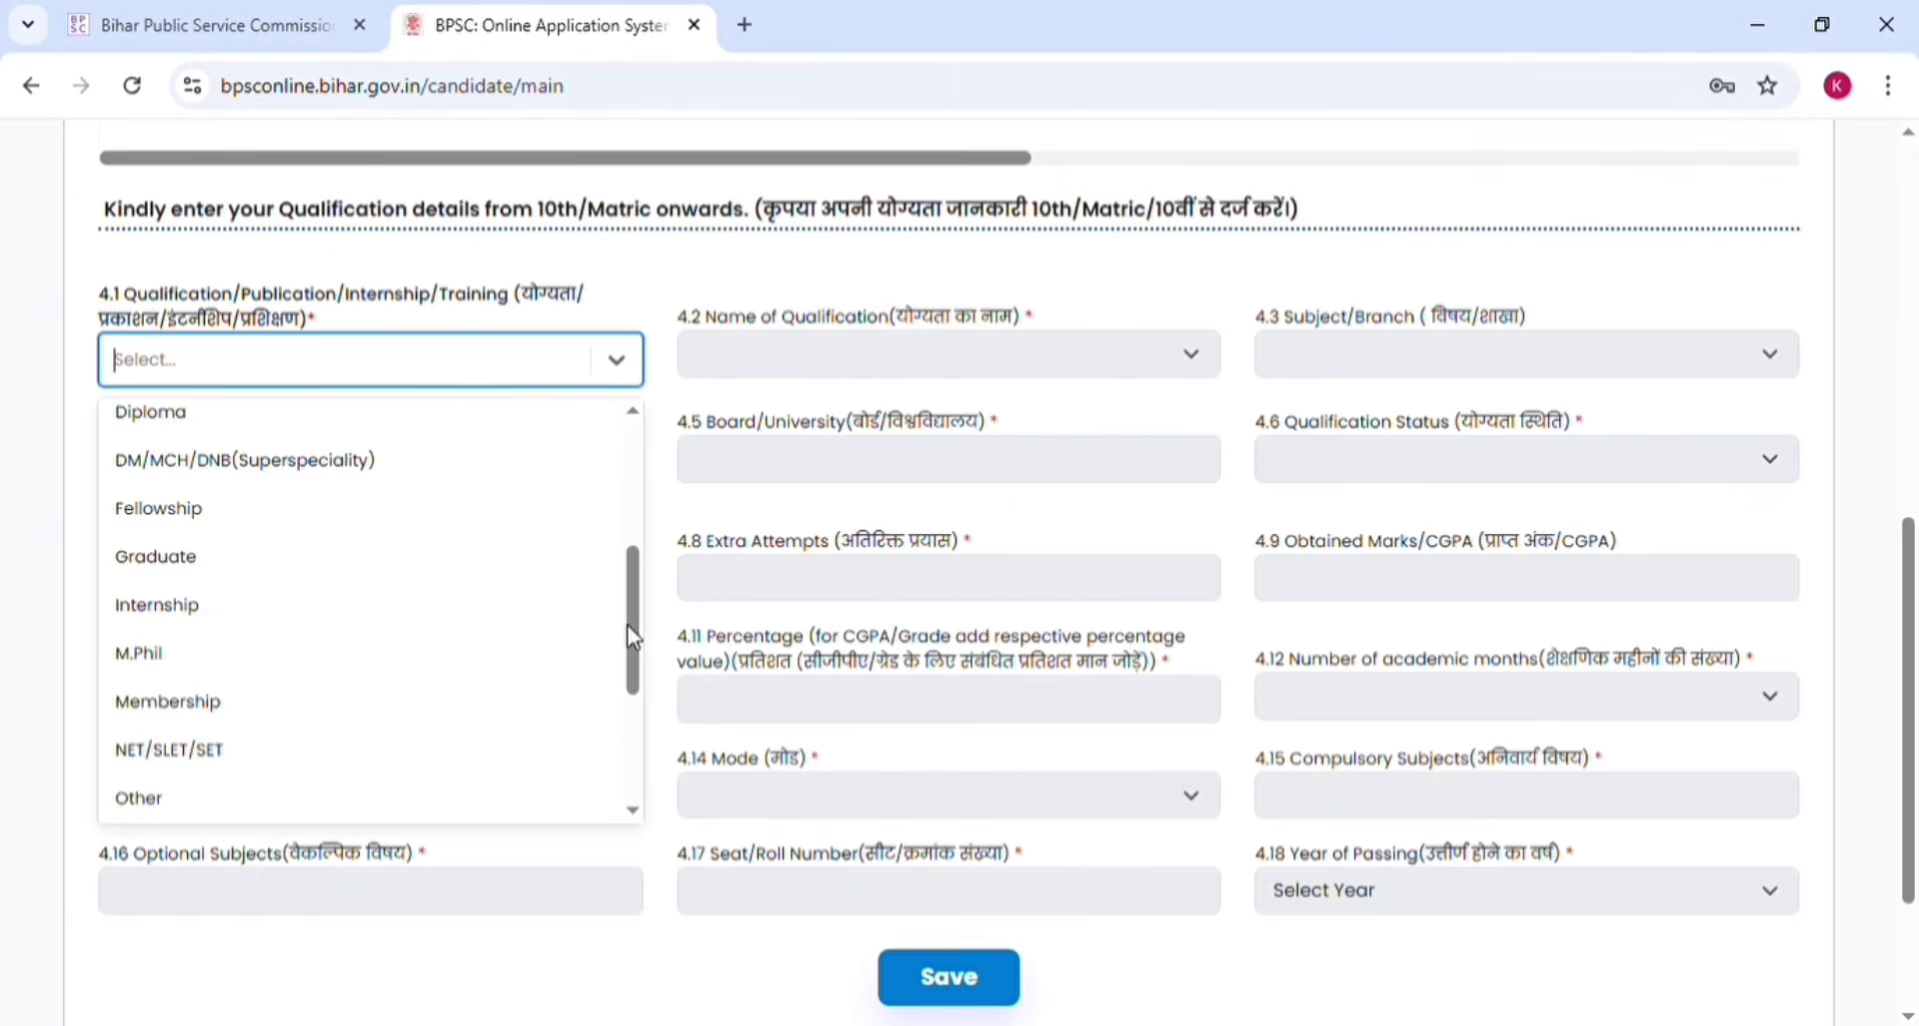
{"action": "left_click", "coordinate": [632, 708]}
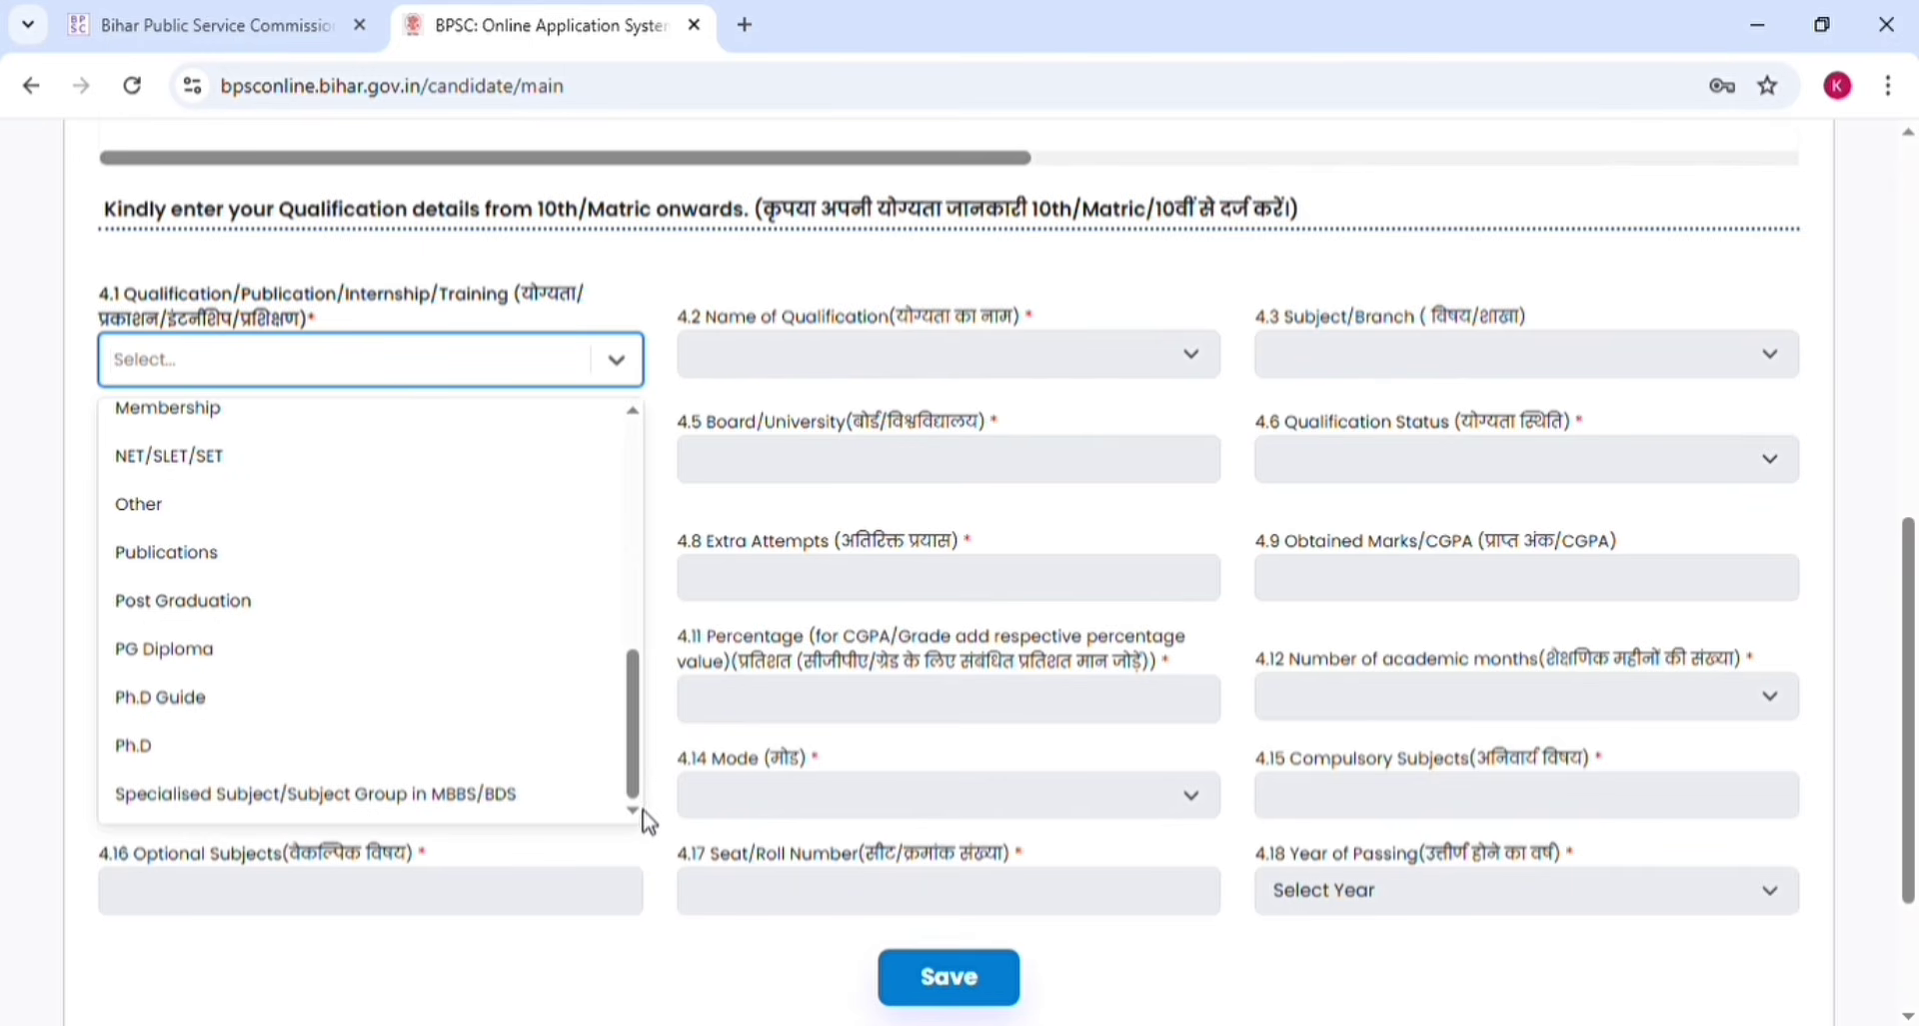
{"action": "left_click", "coordinate": [572, 995]}
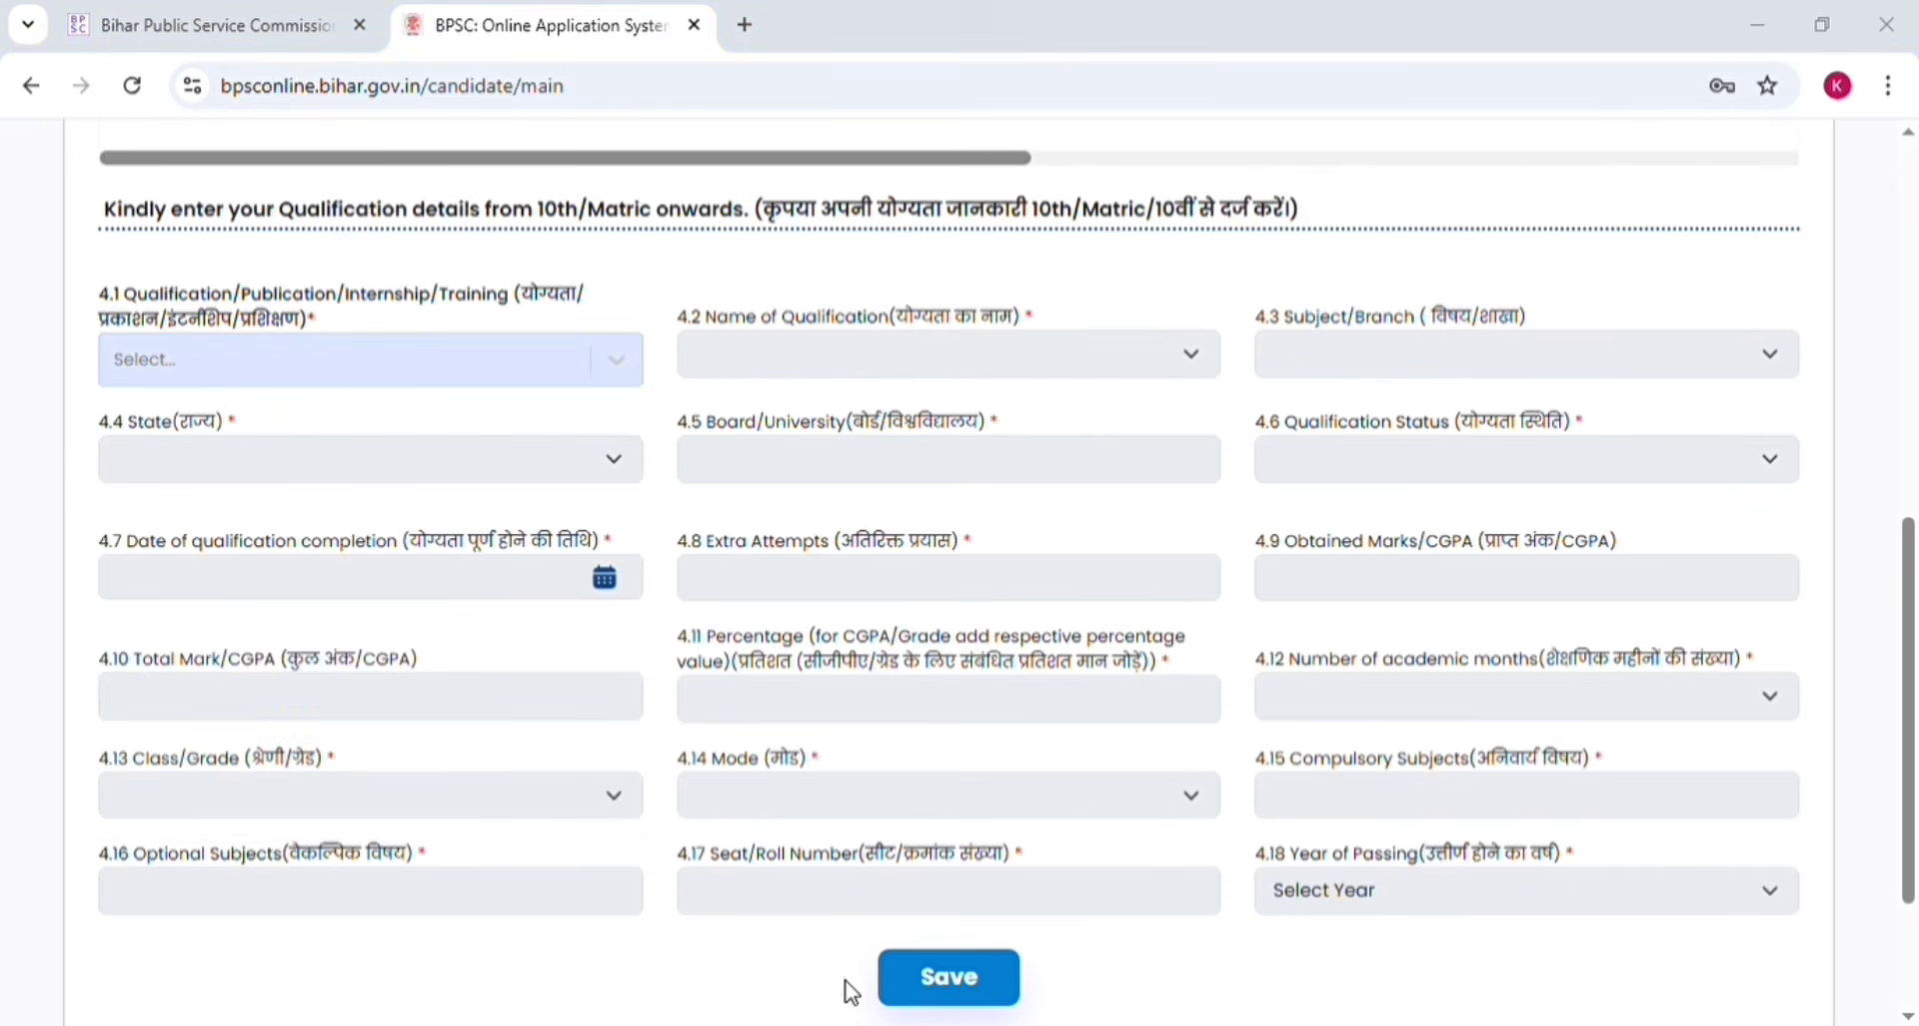
{"action": "left_click", "coordinate": [961, 983]}
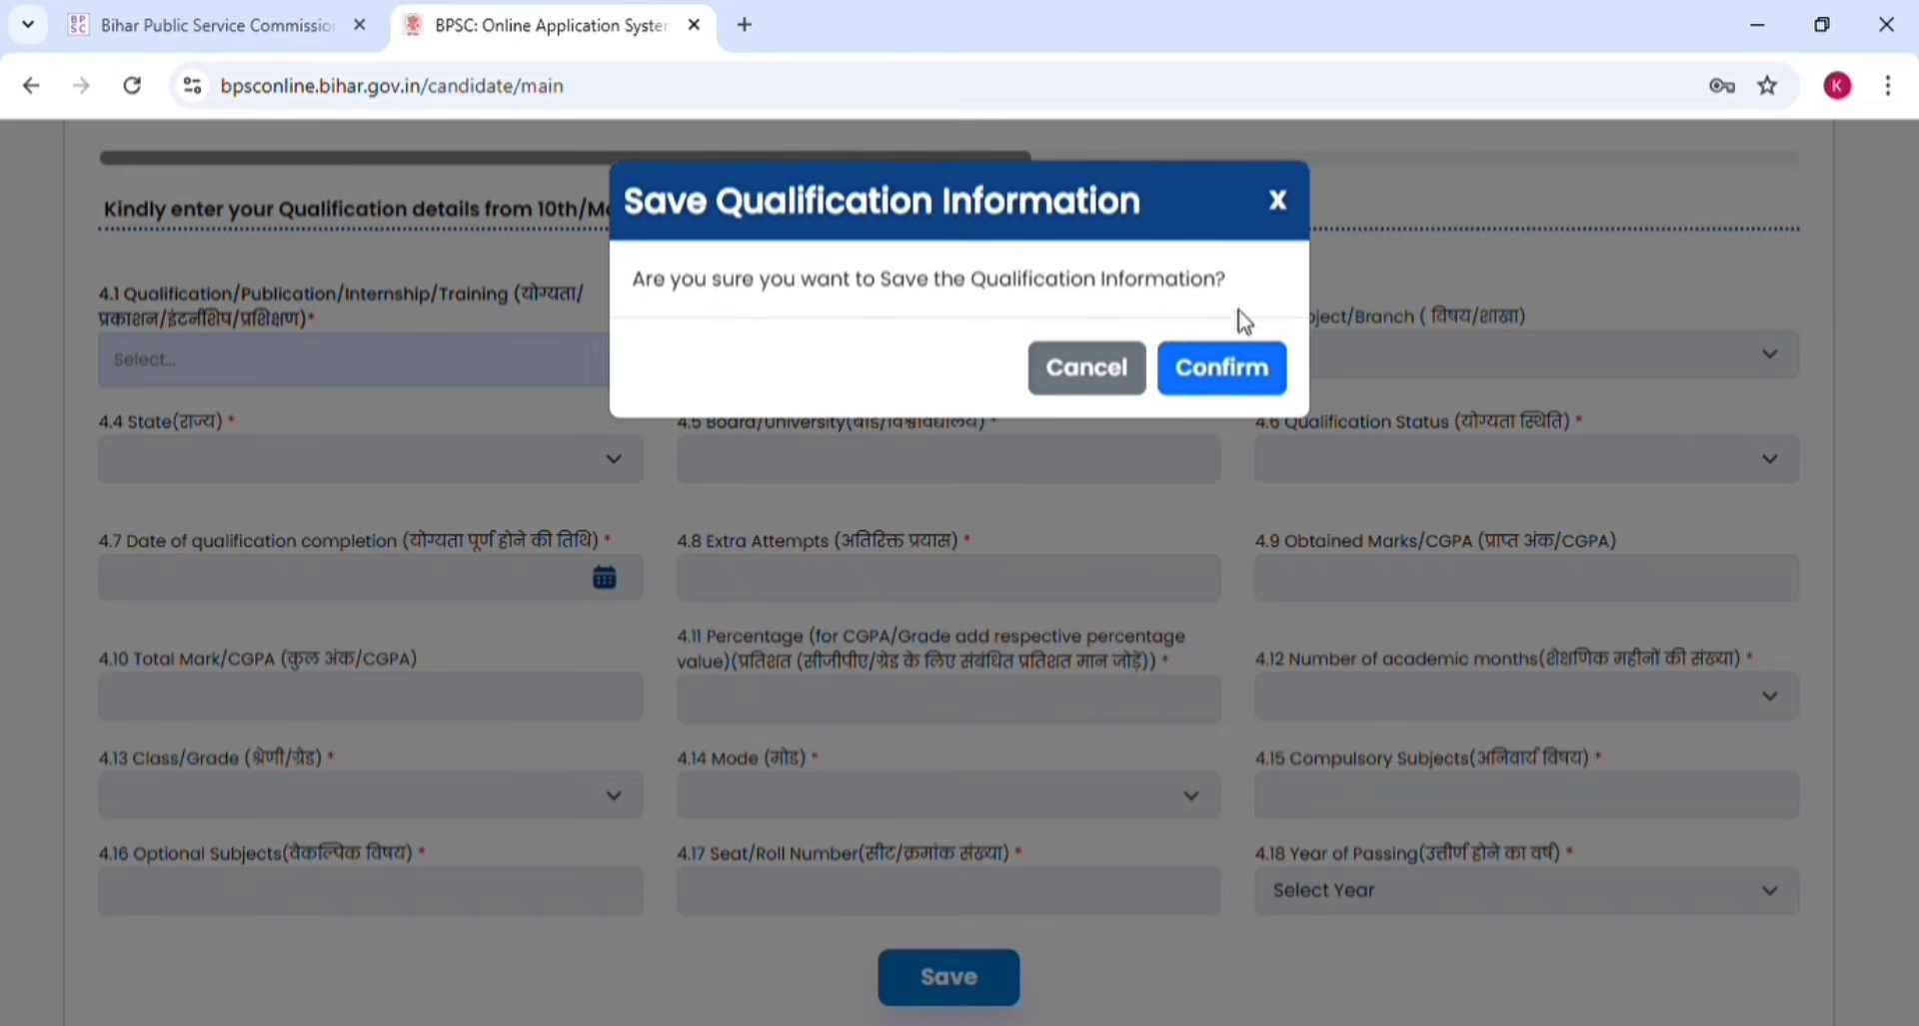
{"action": "left_click", "coordinate": [1226, 369]}
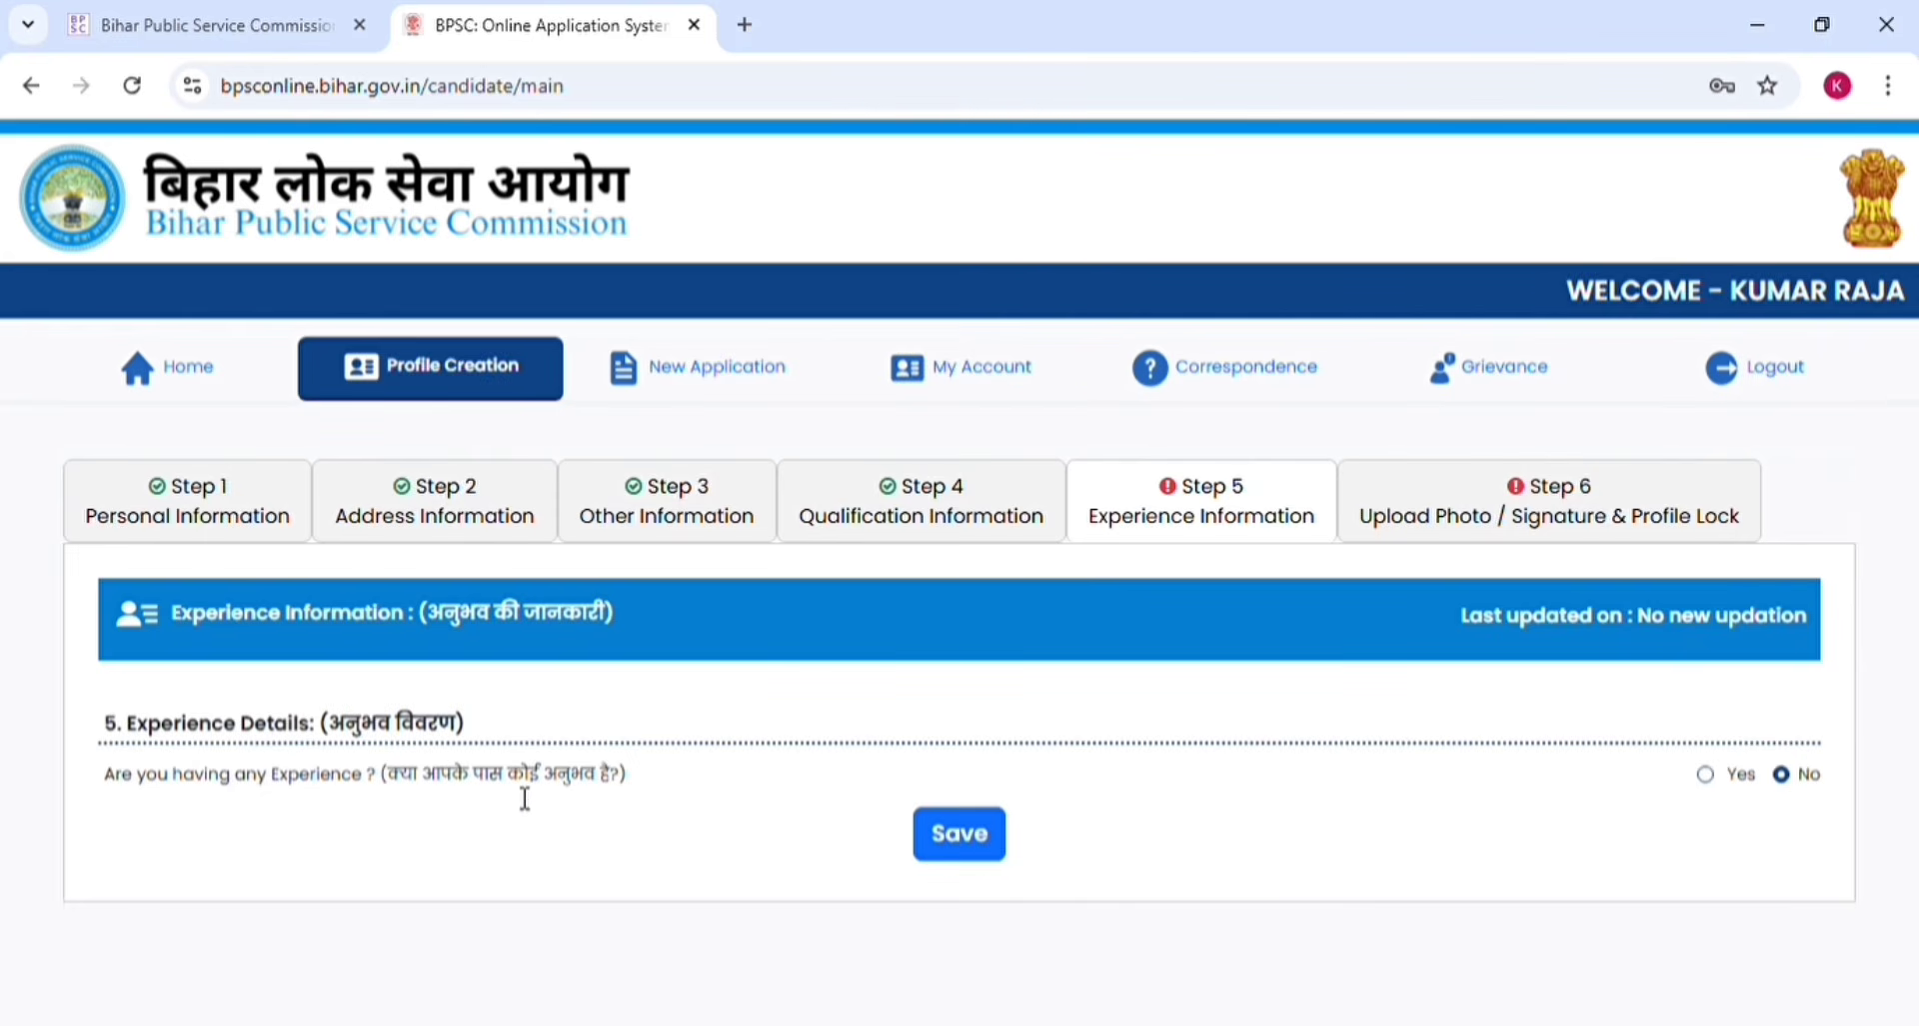
Step: Try answering Yes to experience with Present employment and Government of Bihar employee type
{"action": "left_click", "coordinate": [1707, 775]}
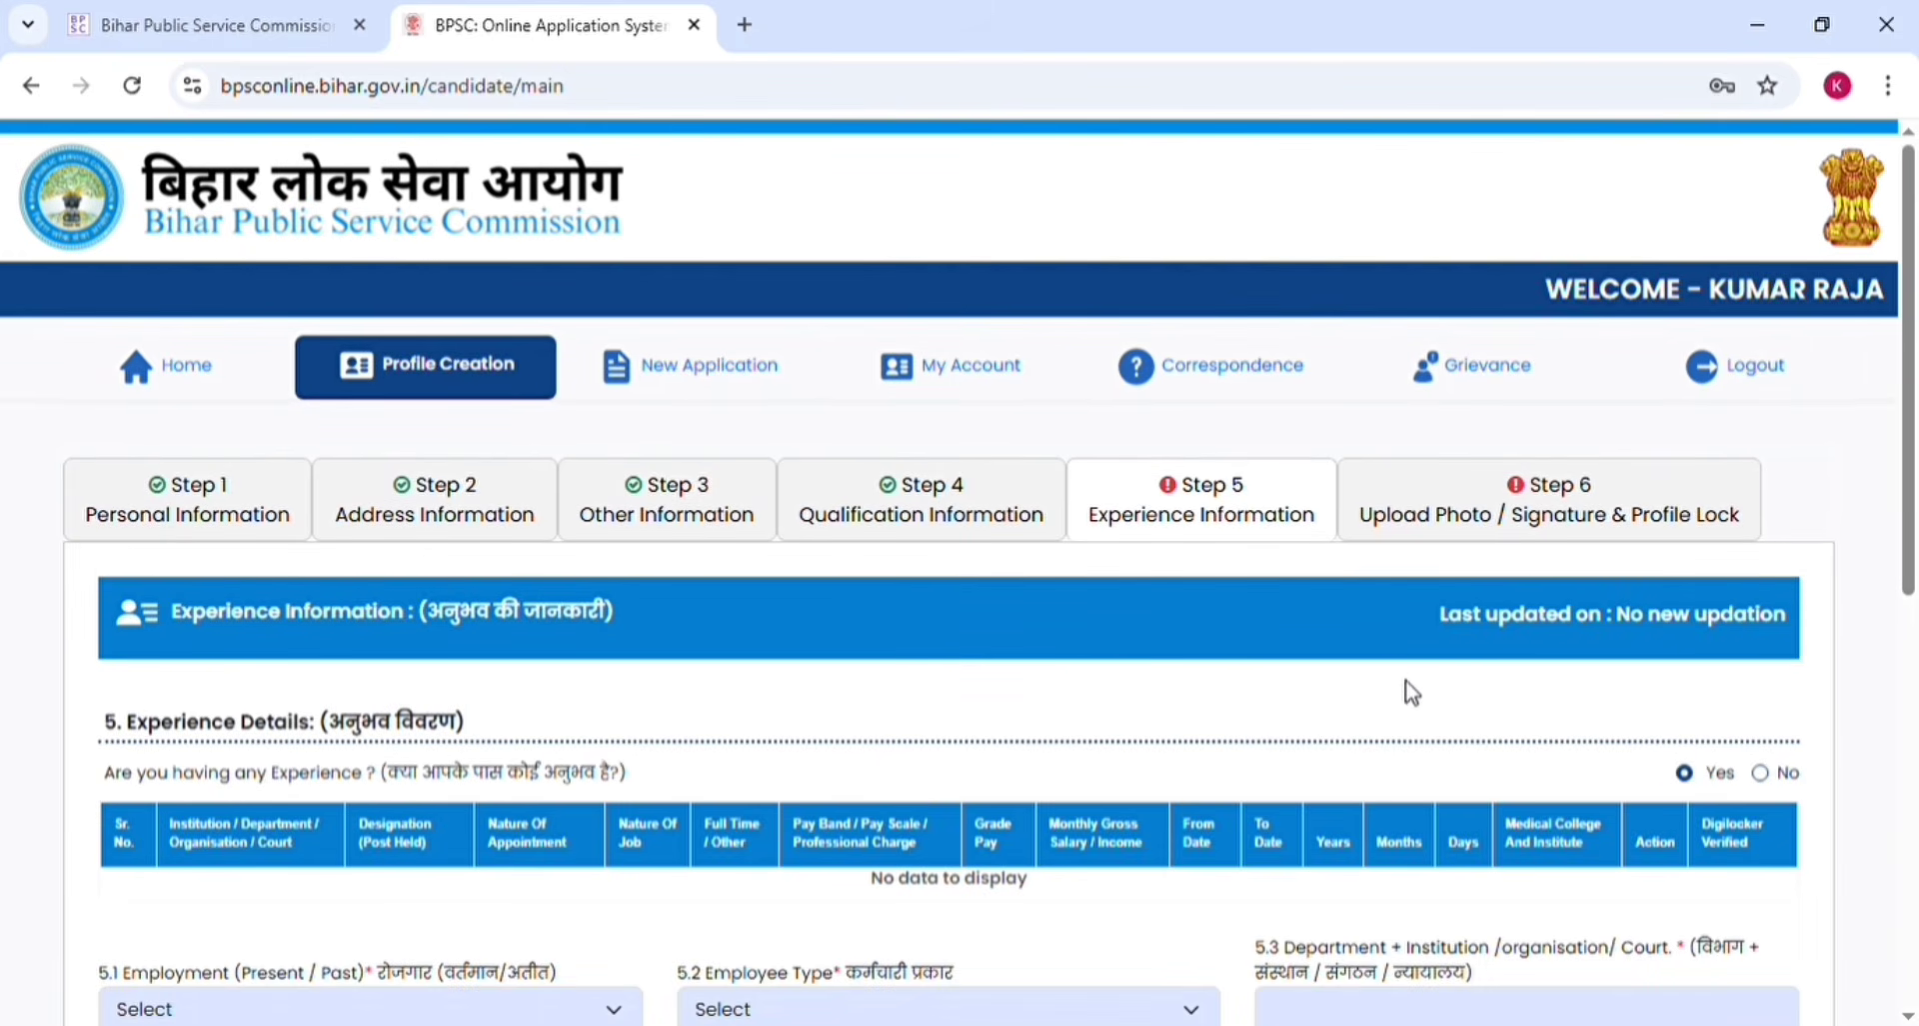
{"action": "scroll", "coordinate": [1410, 691], "scroll_direction": "down", "scroll_amount": 5}
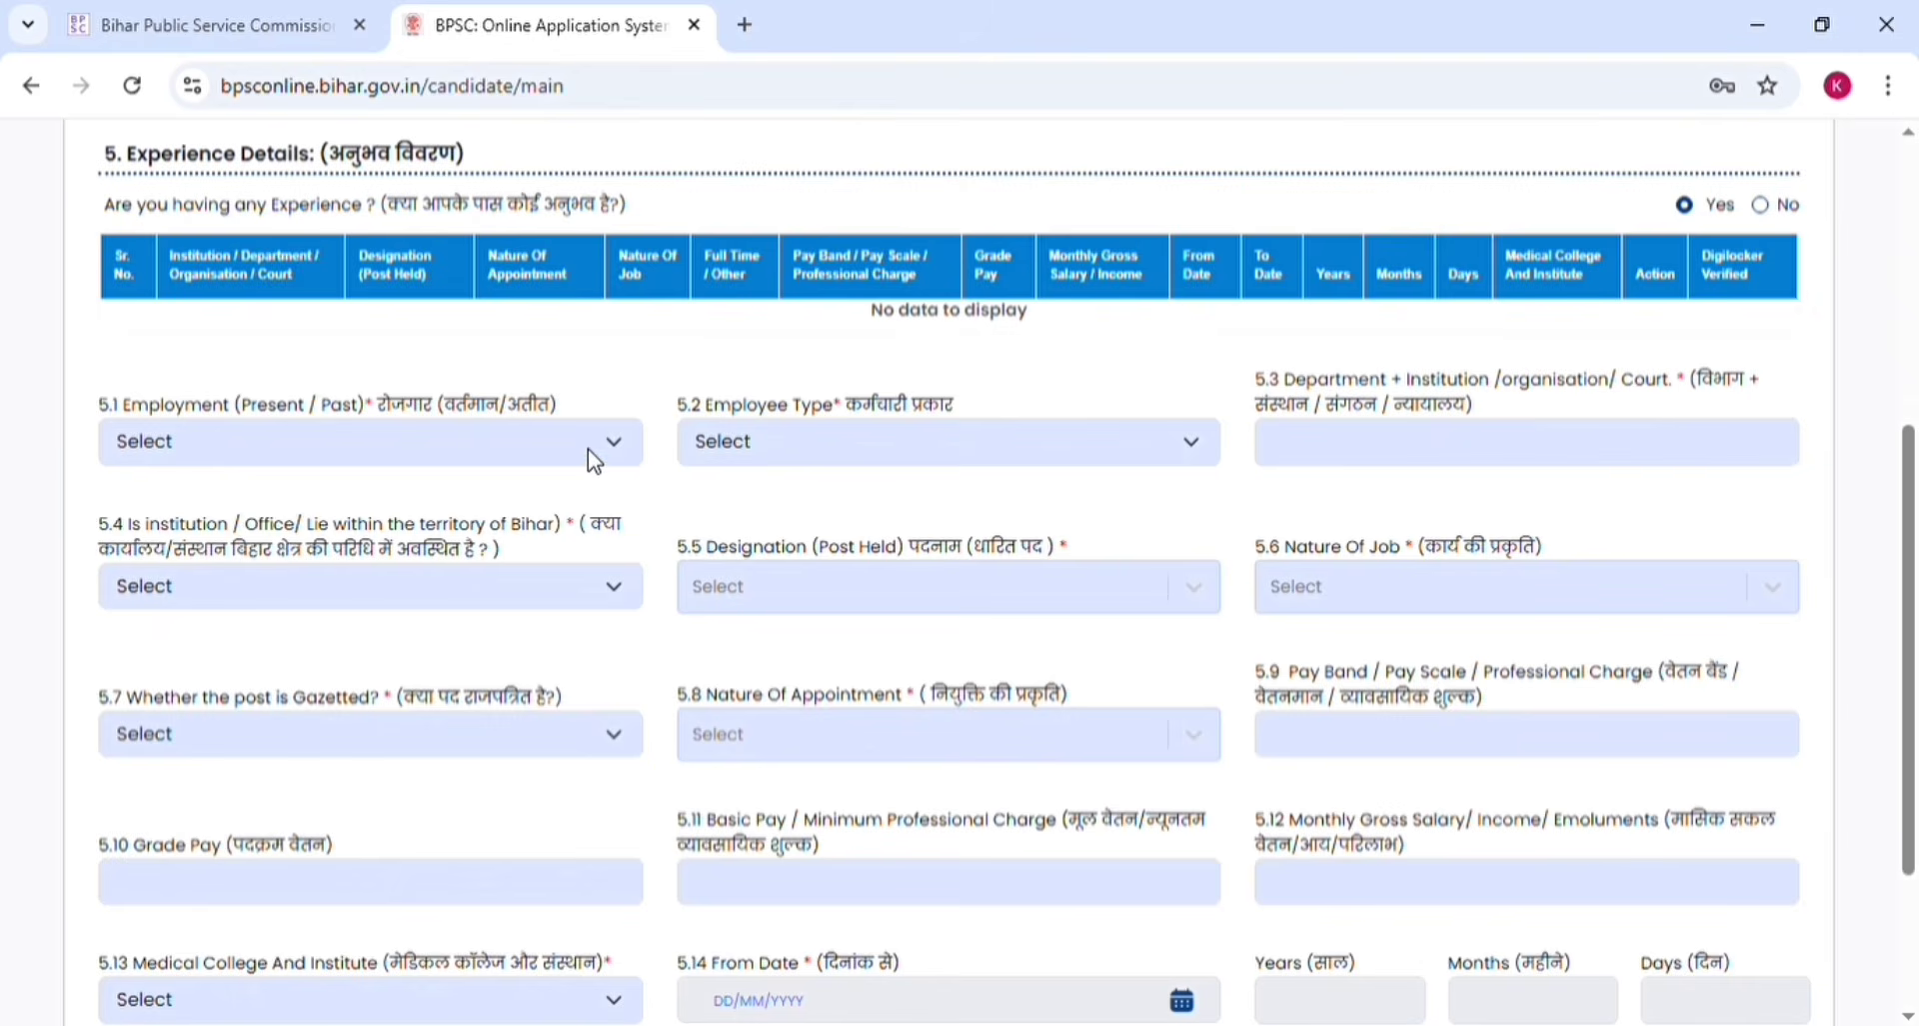
{"action": "left_click", "coordinate": [595, 460]}
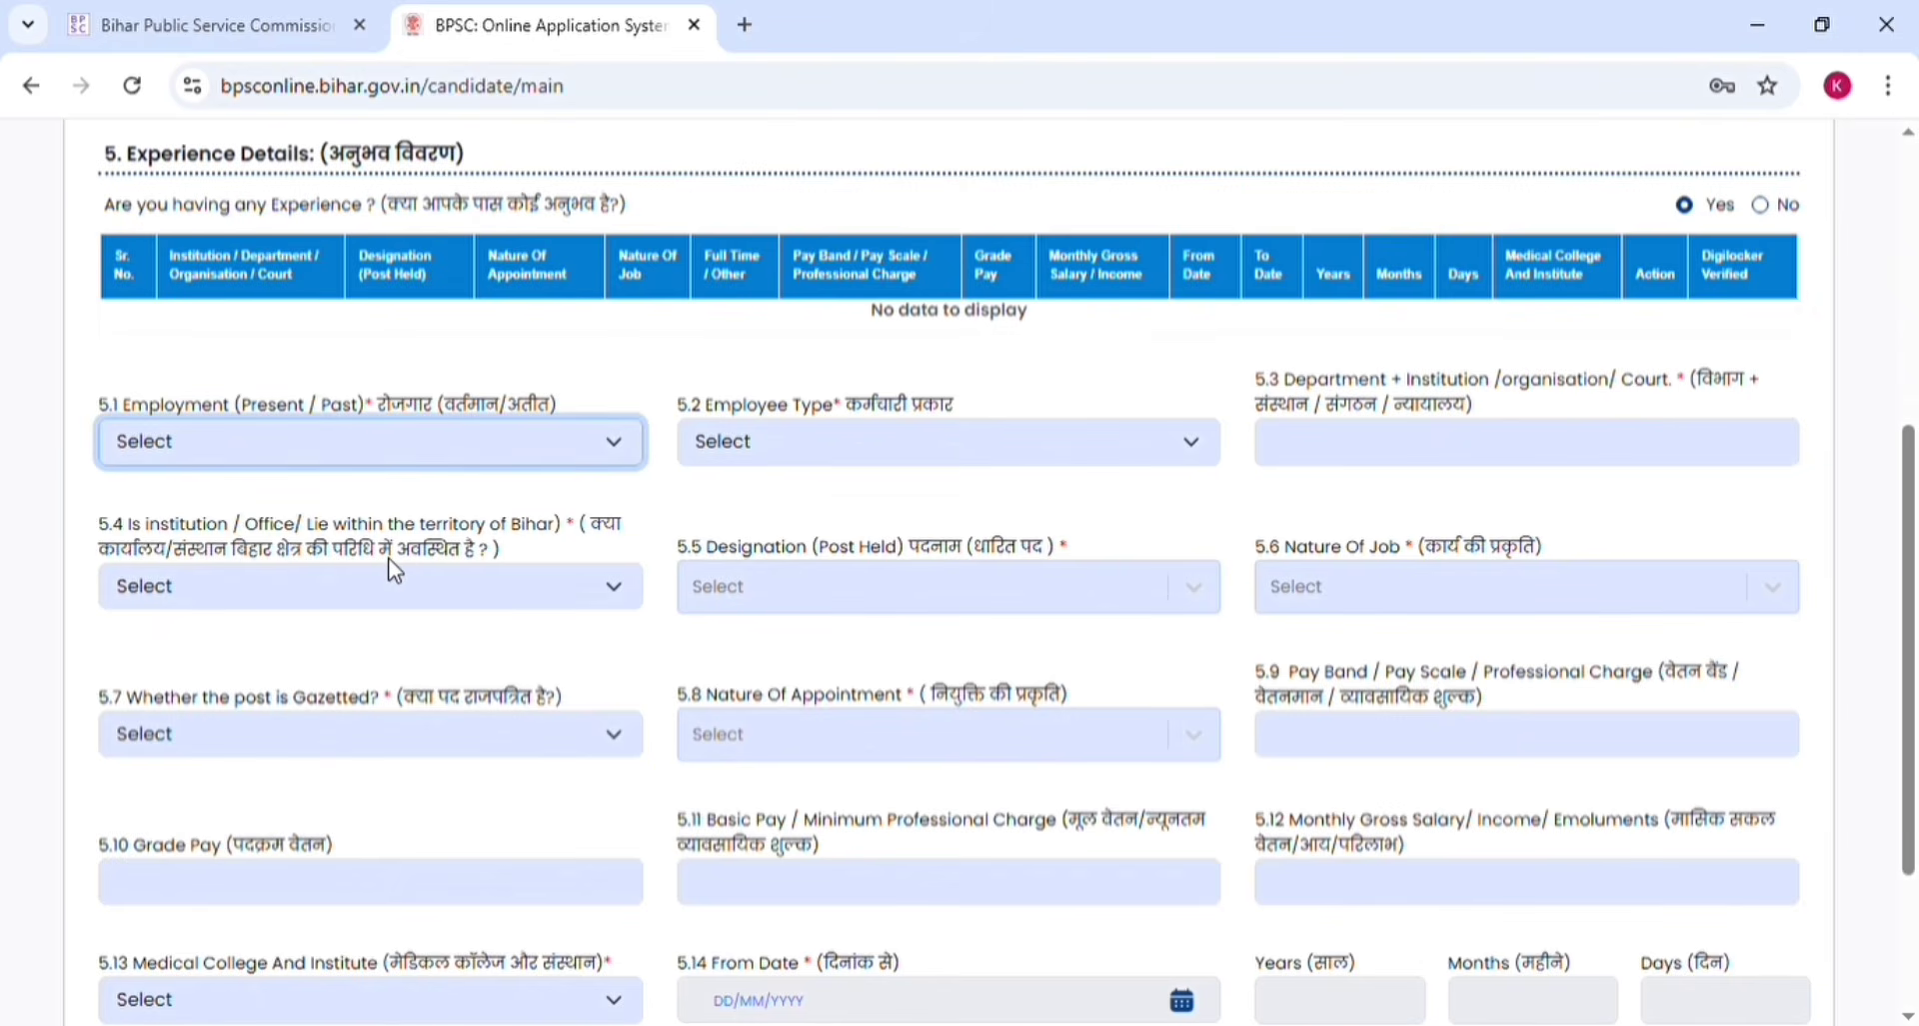
{"action": "key", "text": "Down"}
{"action": "left_click", "coordinate": [817, 446]}
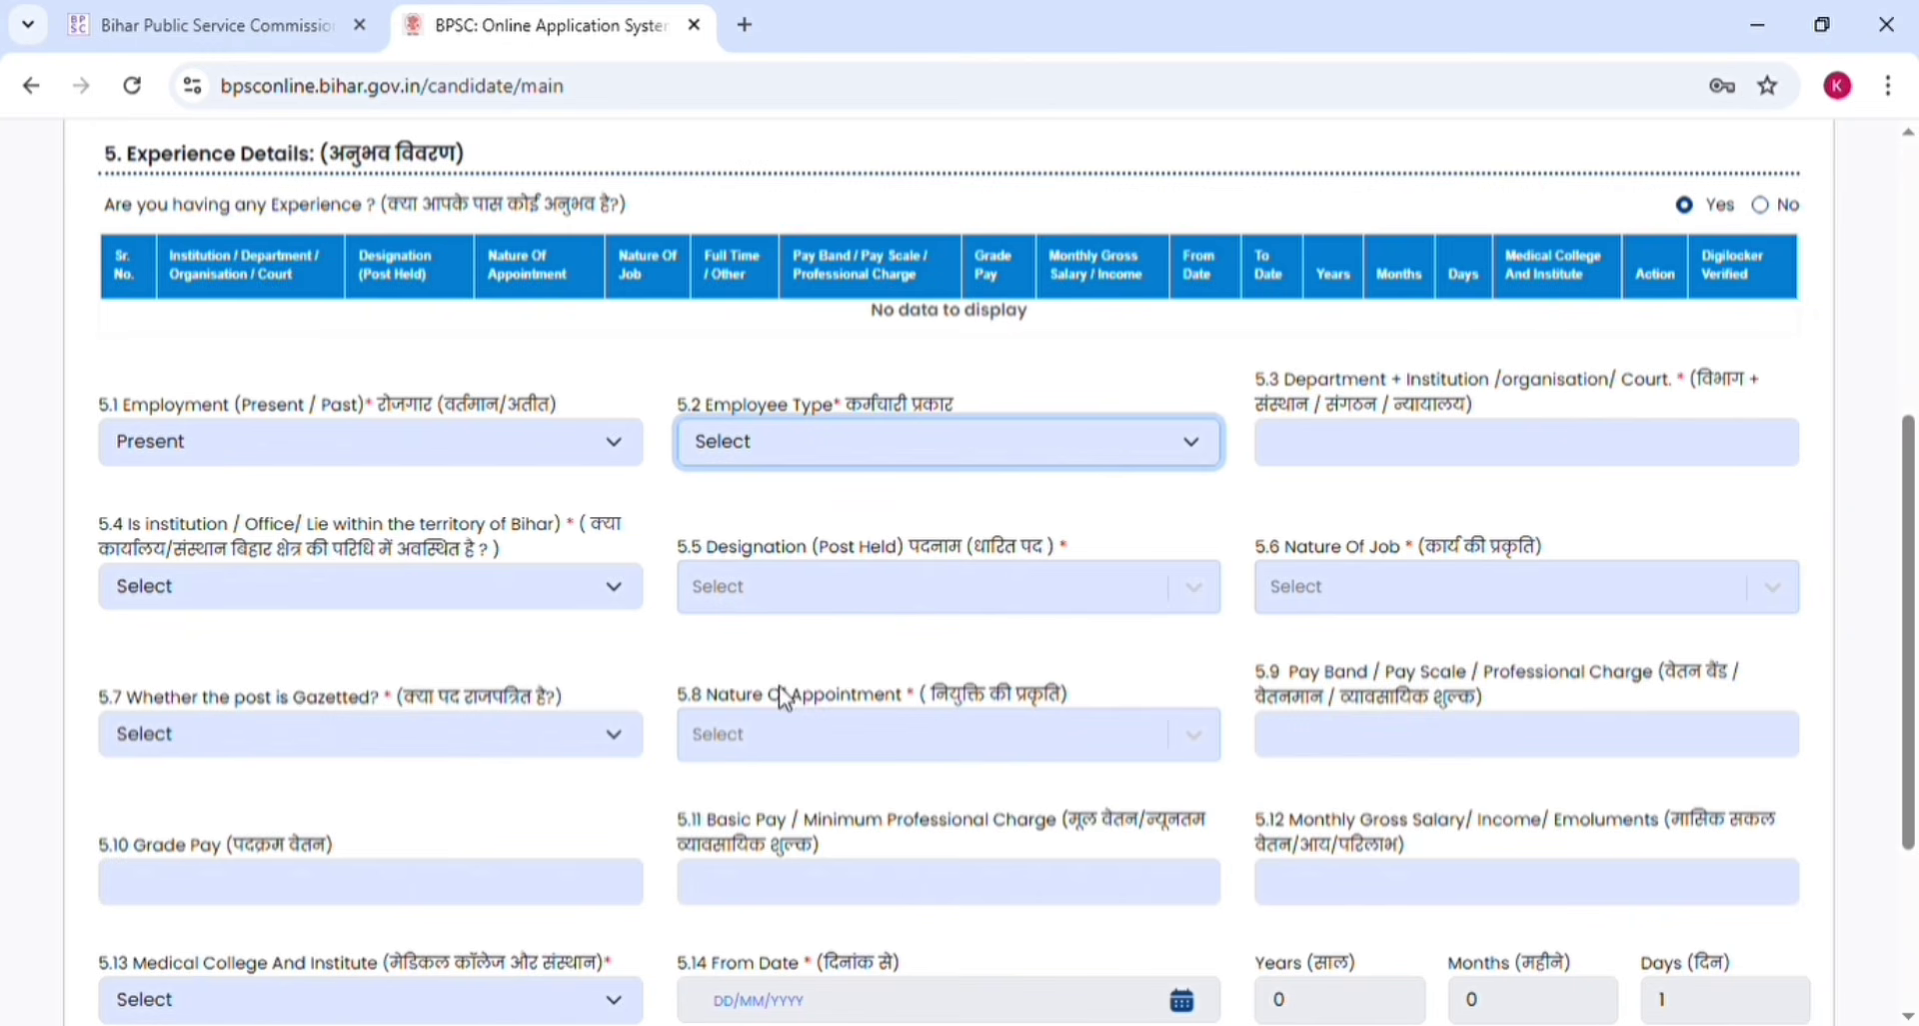
{"action": "left_click", "coordinate": [816, 549]}
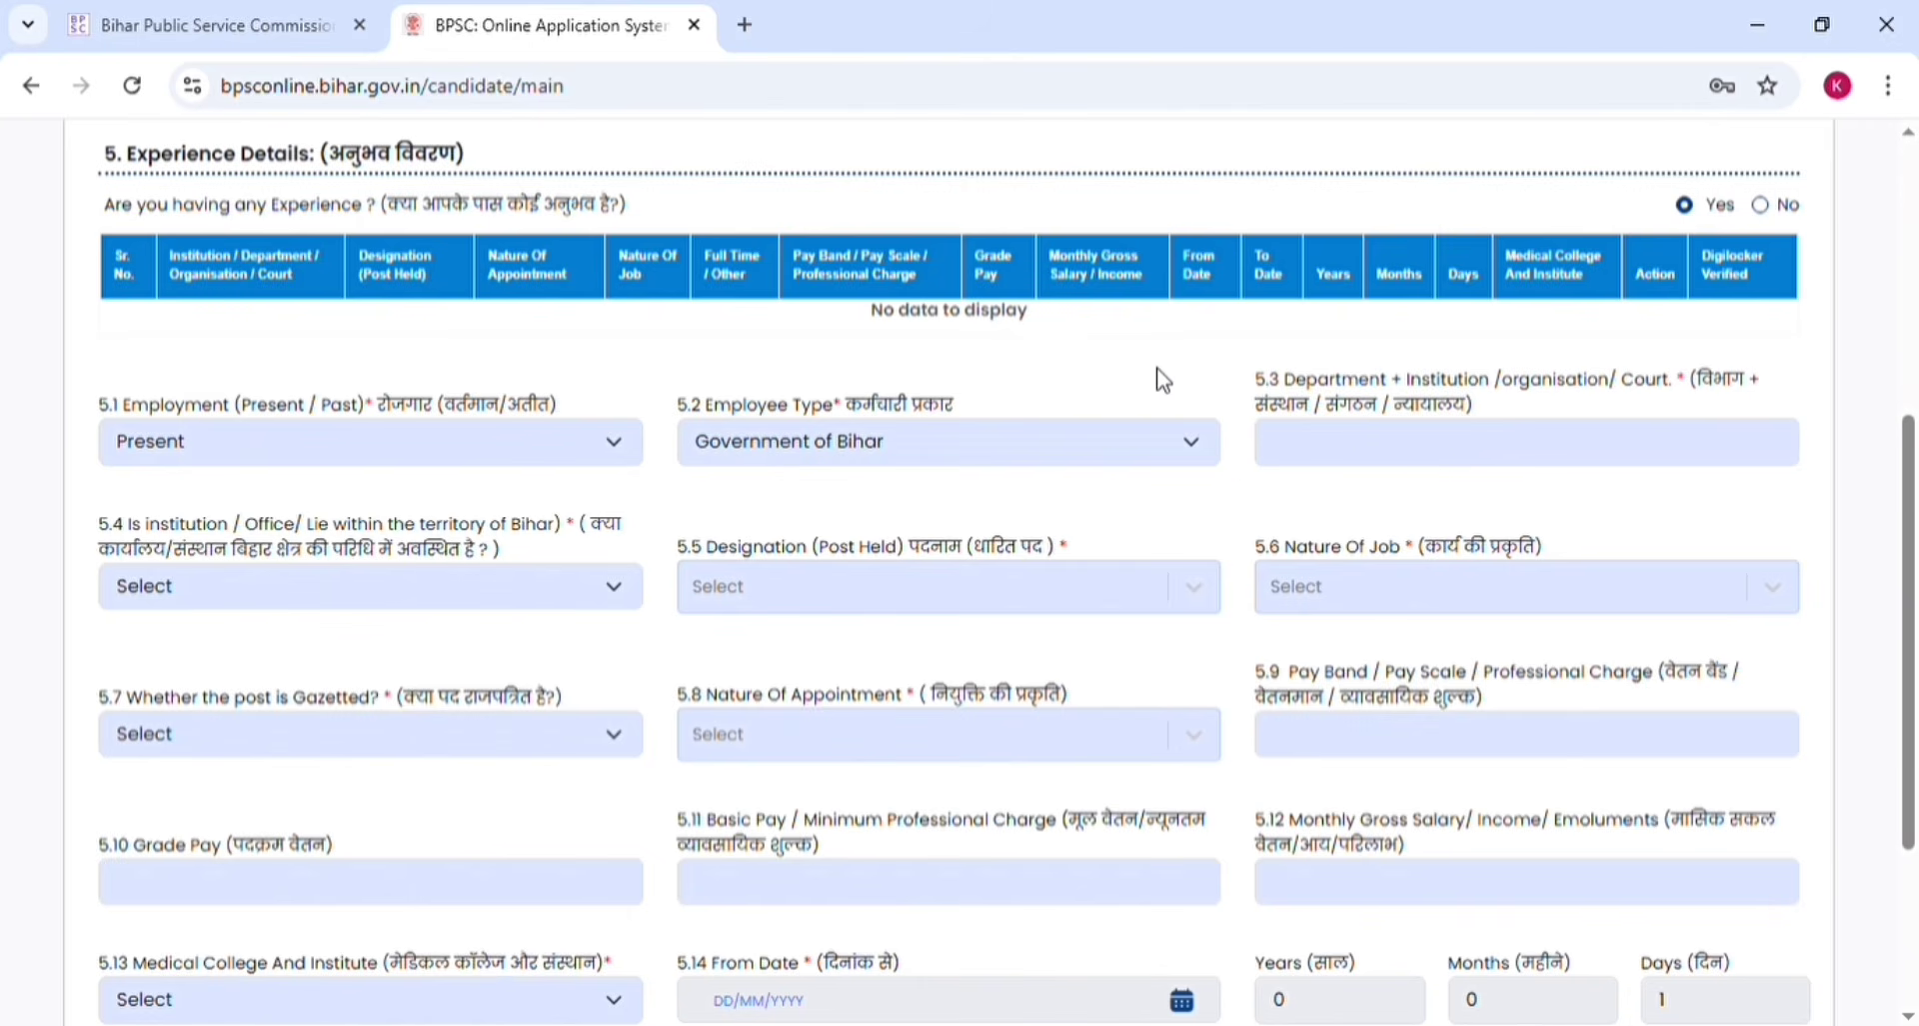
Step: Switch the experience answer to No and save Step 5
{"action": "scroll", "coordinate": [1163, 379], "scroll_direction": "up", "scroll_amount": 4}
{"action": "scroll", "coordinate": [1813, 634], "scroll_direction": "down", "scroll_amount": 6}
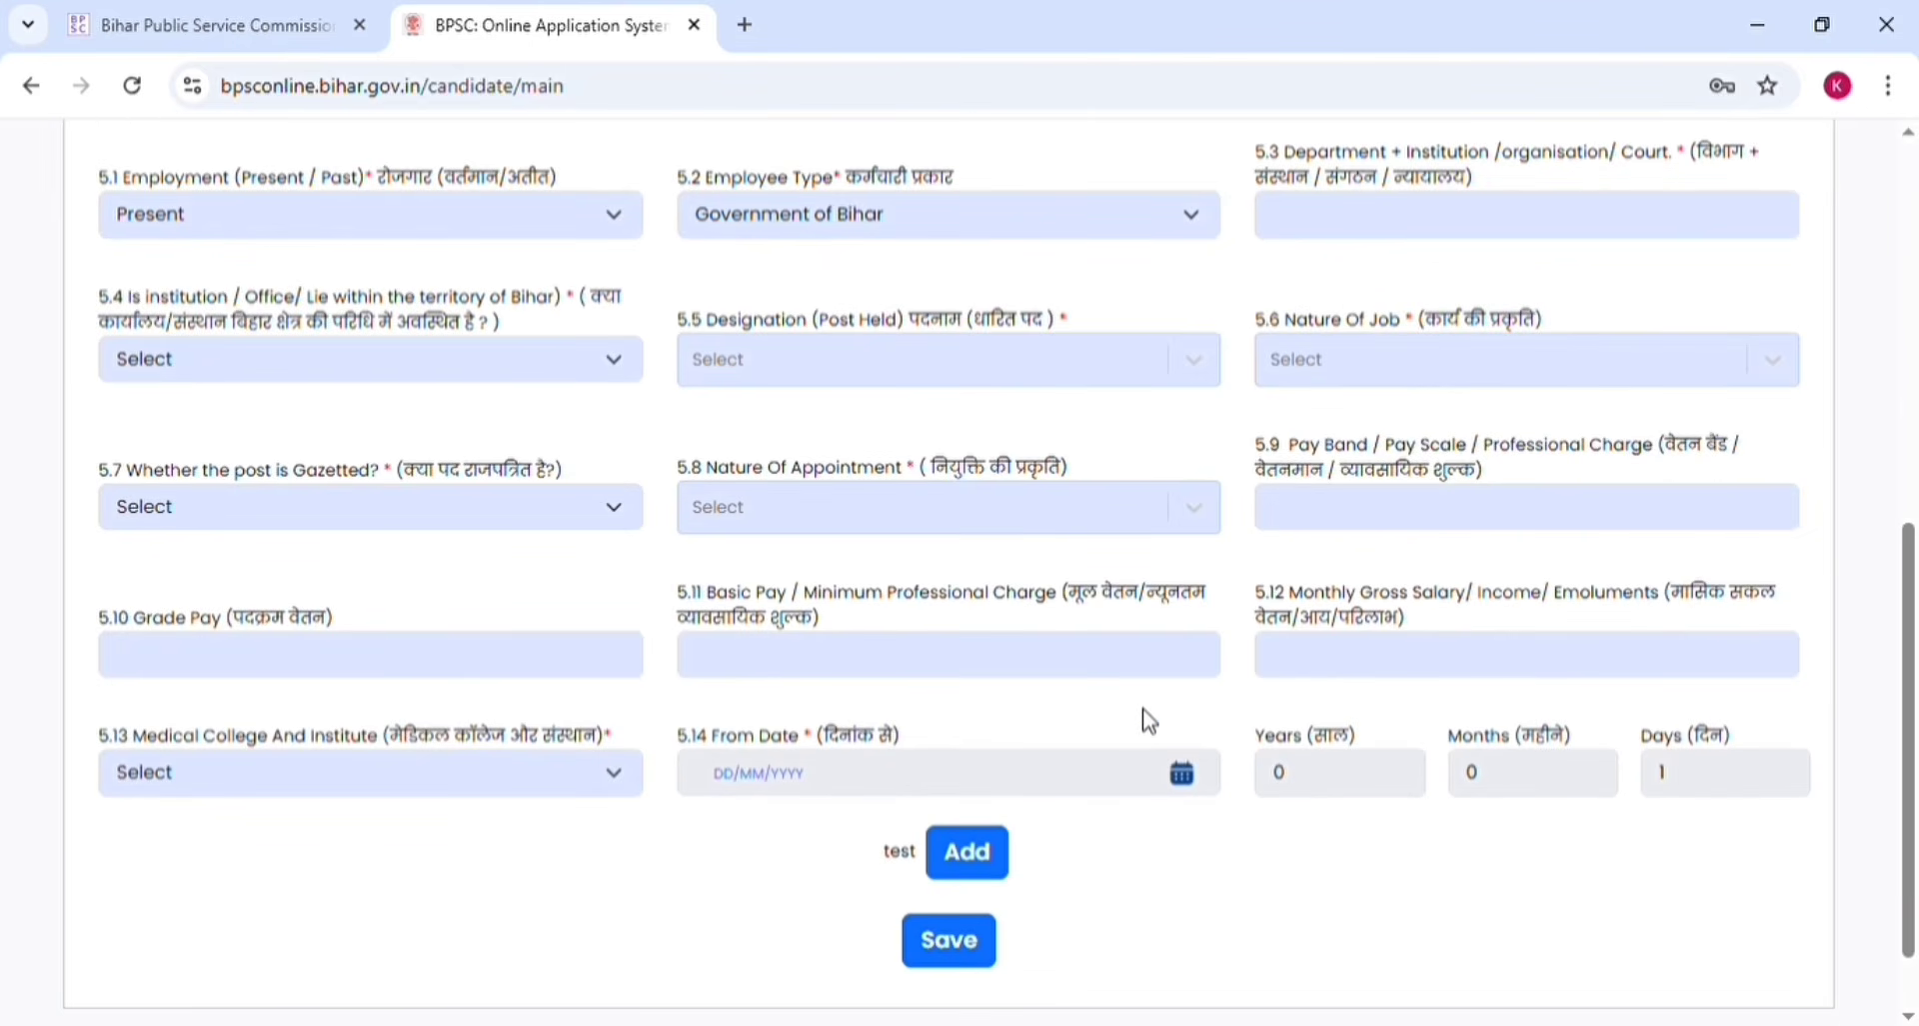
{"action": "scroll", "coordinate": [1150, 720], "scroll_direction": "up", "scroll_amount": 5}
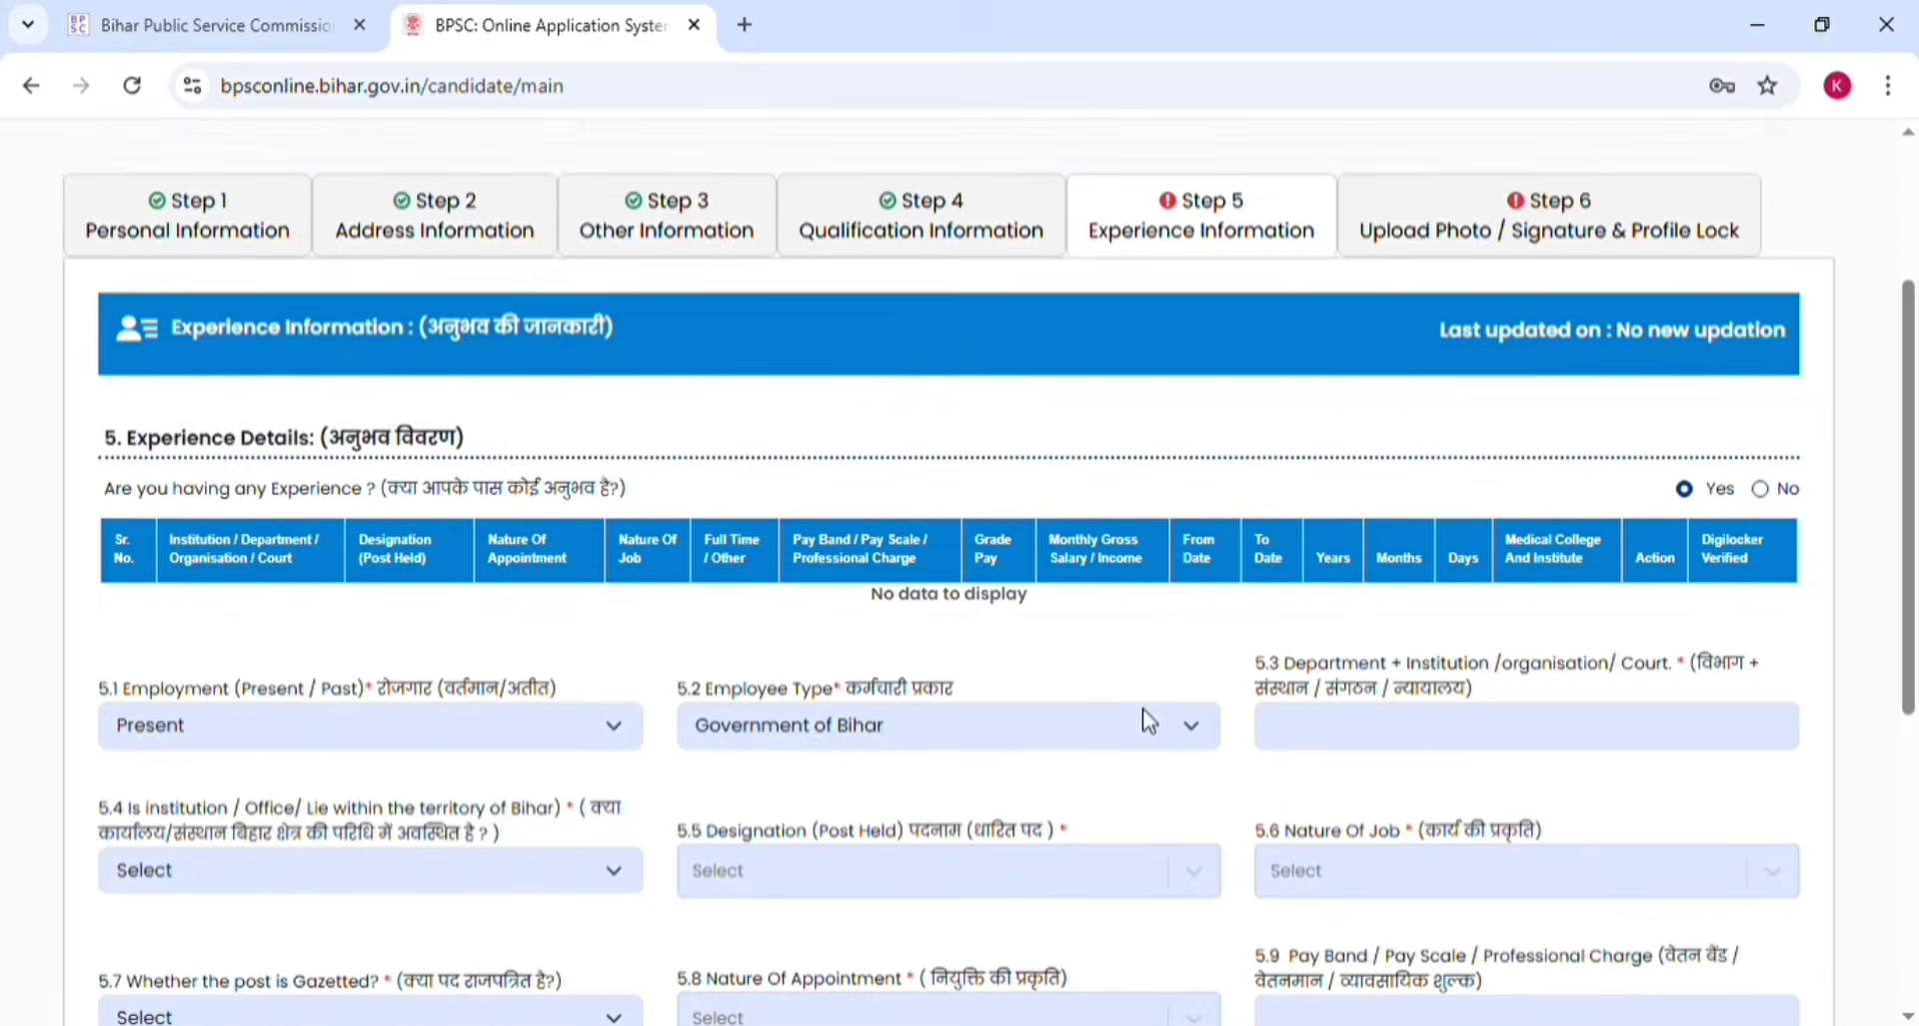
{"action": "left_click", "coordinate": [1760, 487]}
{"action": "left_click", "coordinate": [974, 840]}
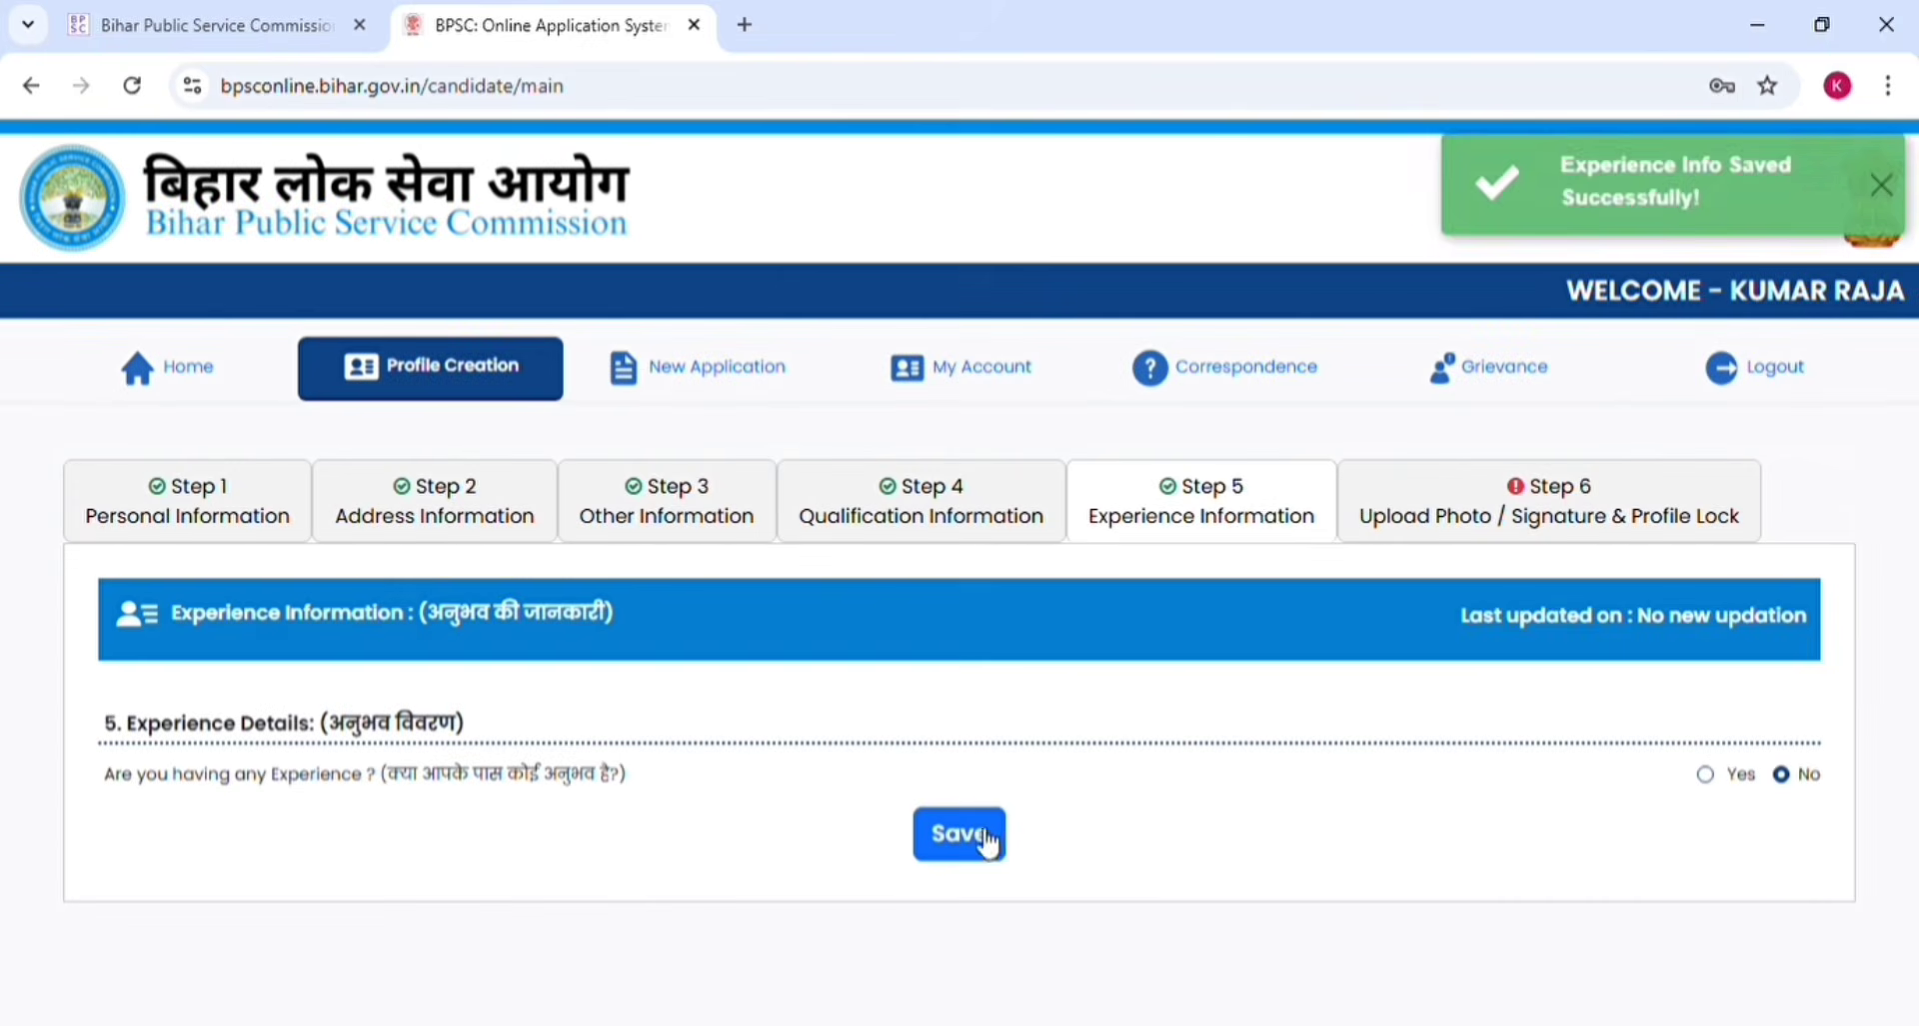
Step: Open Step 6 Upload Photo / Signature and choose a file for the English signature
{"action": "left_click", "coordinate": [1433, 521]}
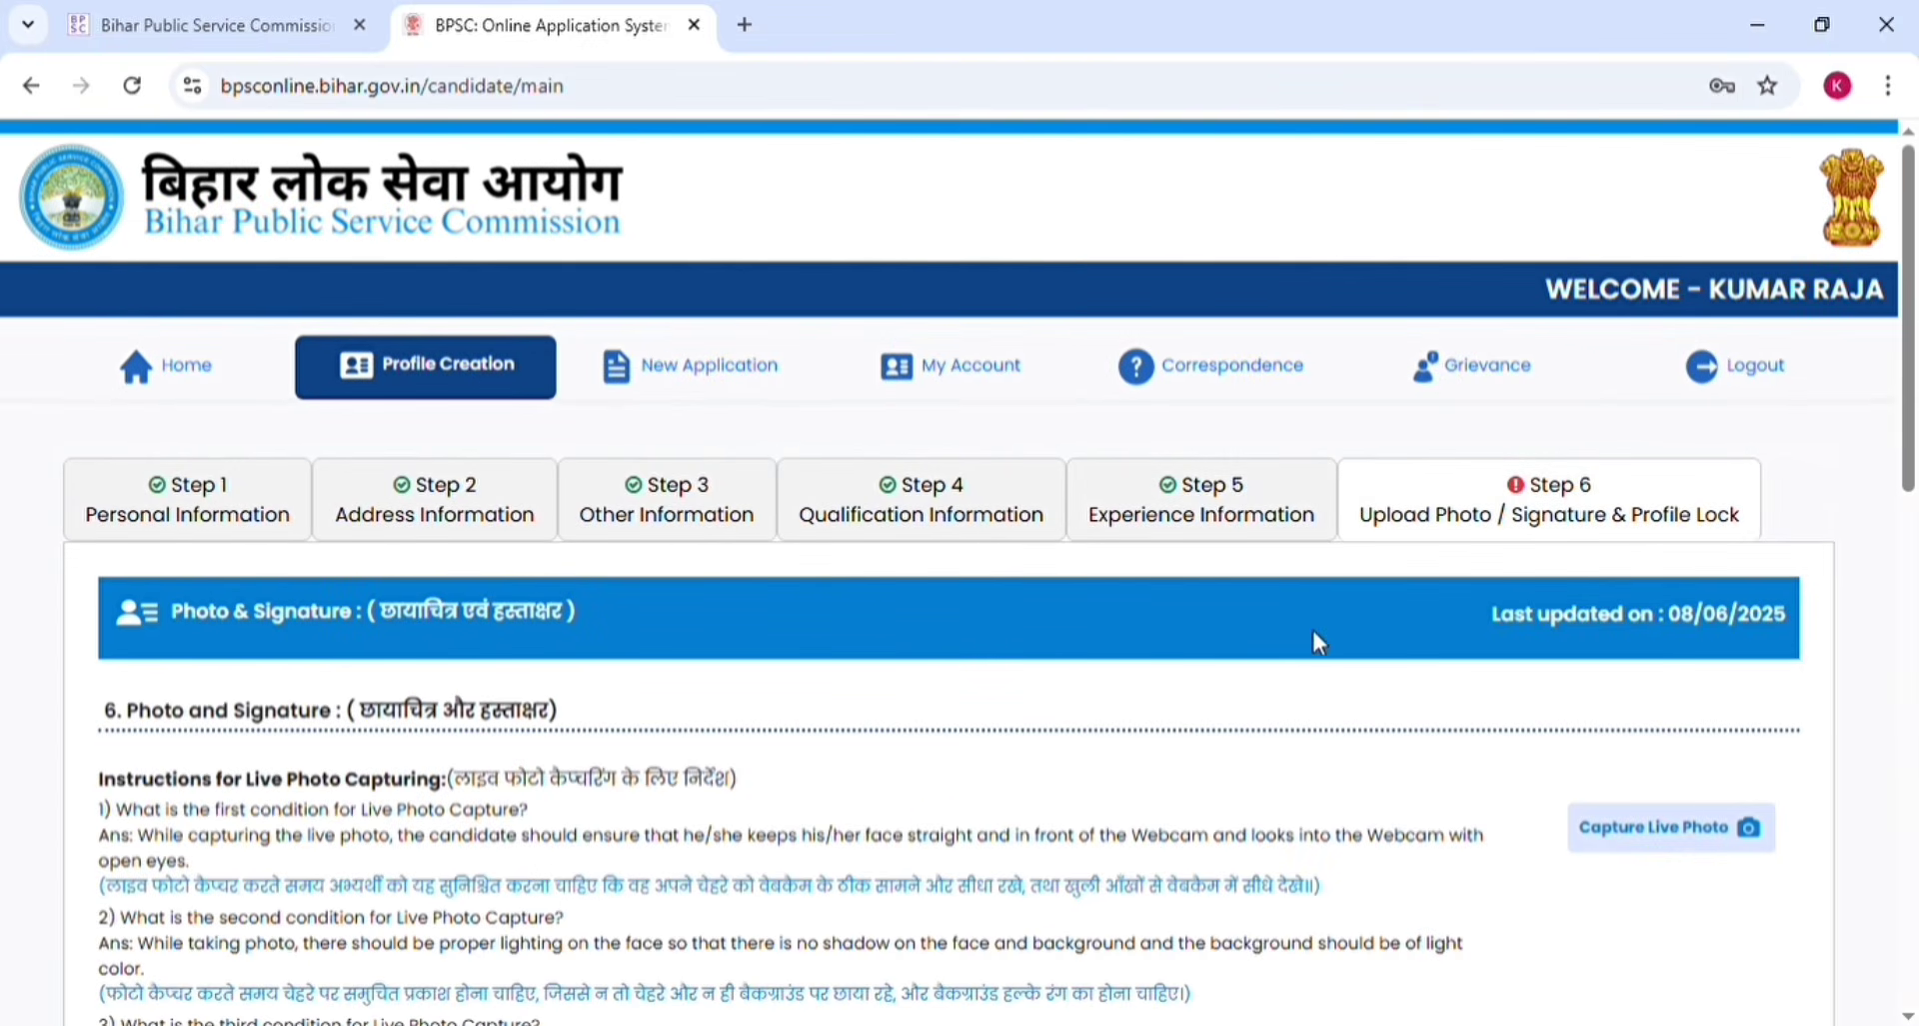
{"action": "scroll", "coordinate": [1244, 719], "scroll_direction": "down", "scroll_amount": 4}
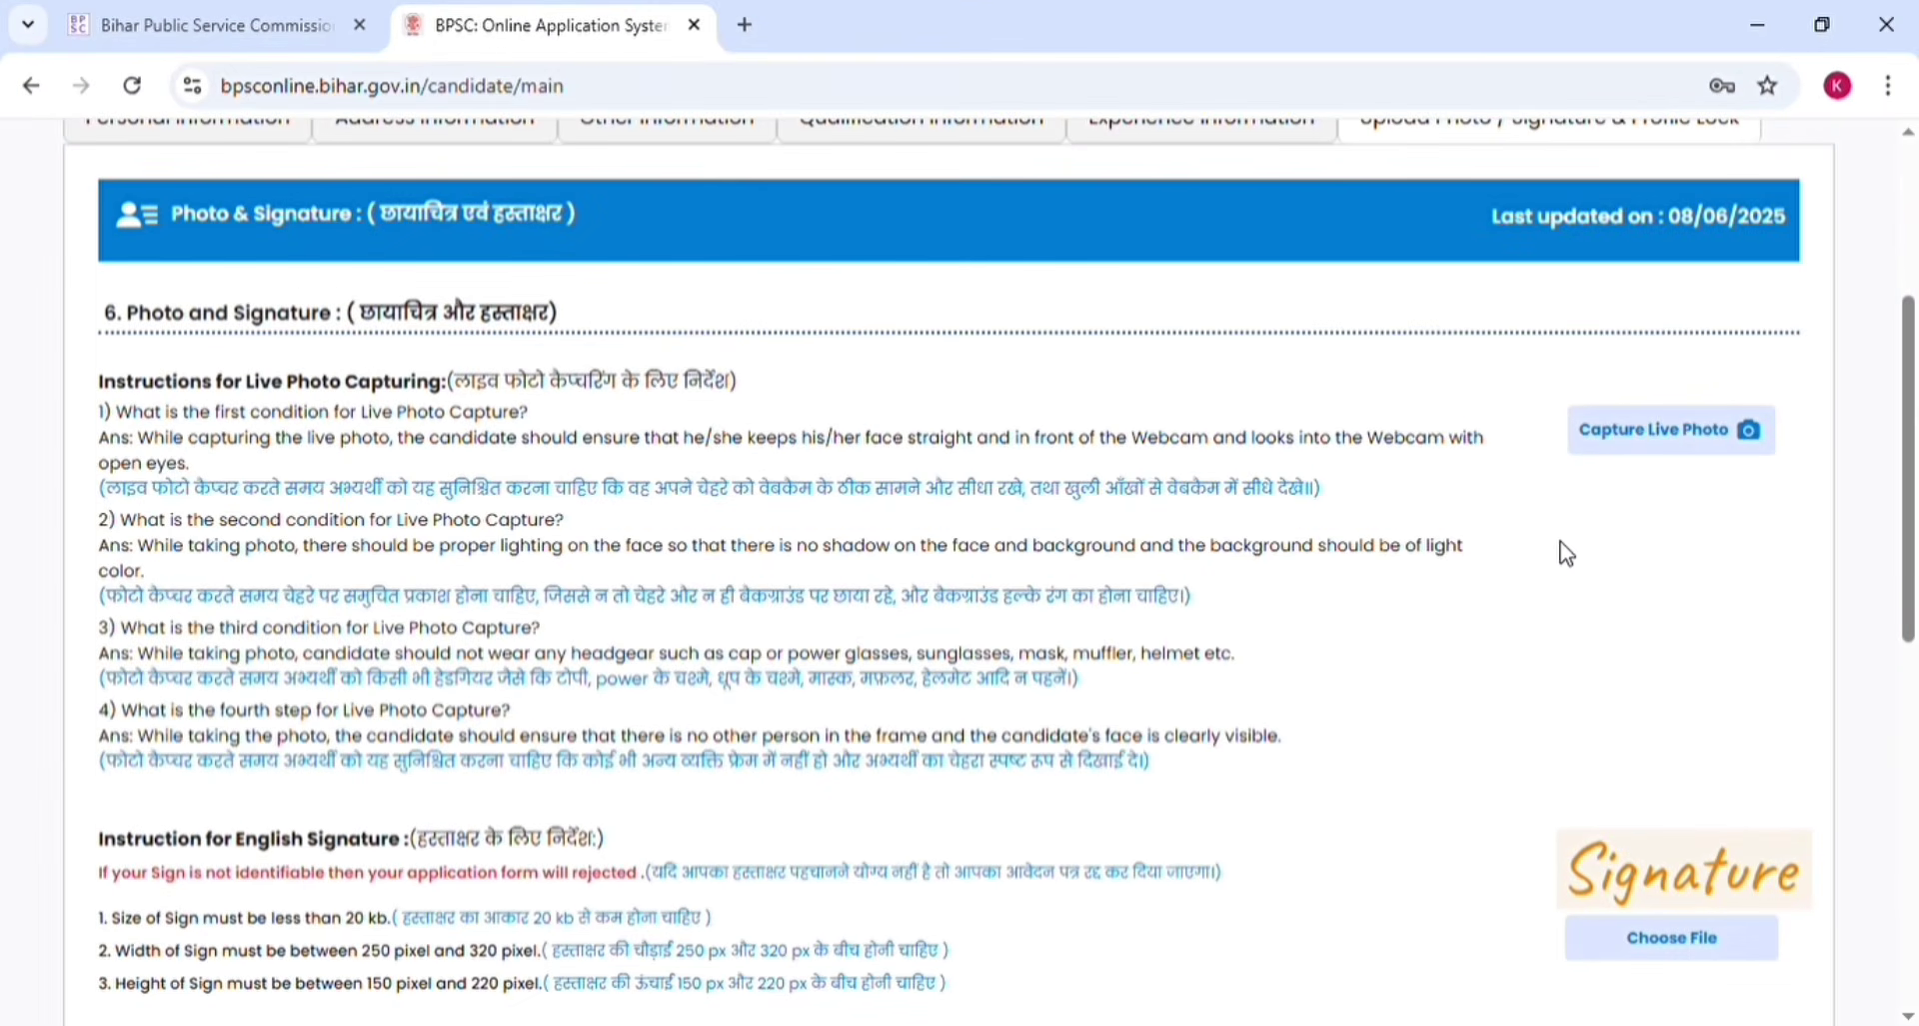
{"action": "scroll", "coordinate": [1564, 556], "scroll_direction": "down", "scroll_amount": 2}
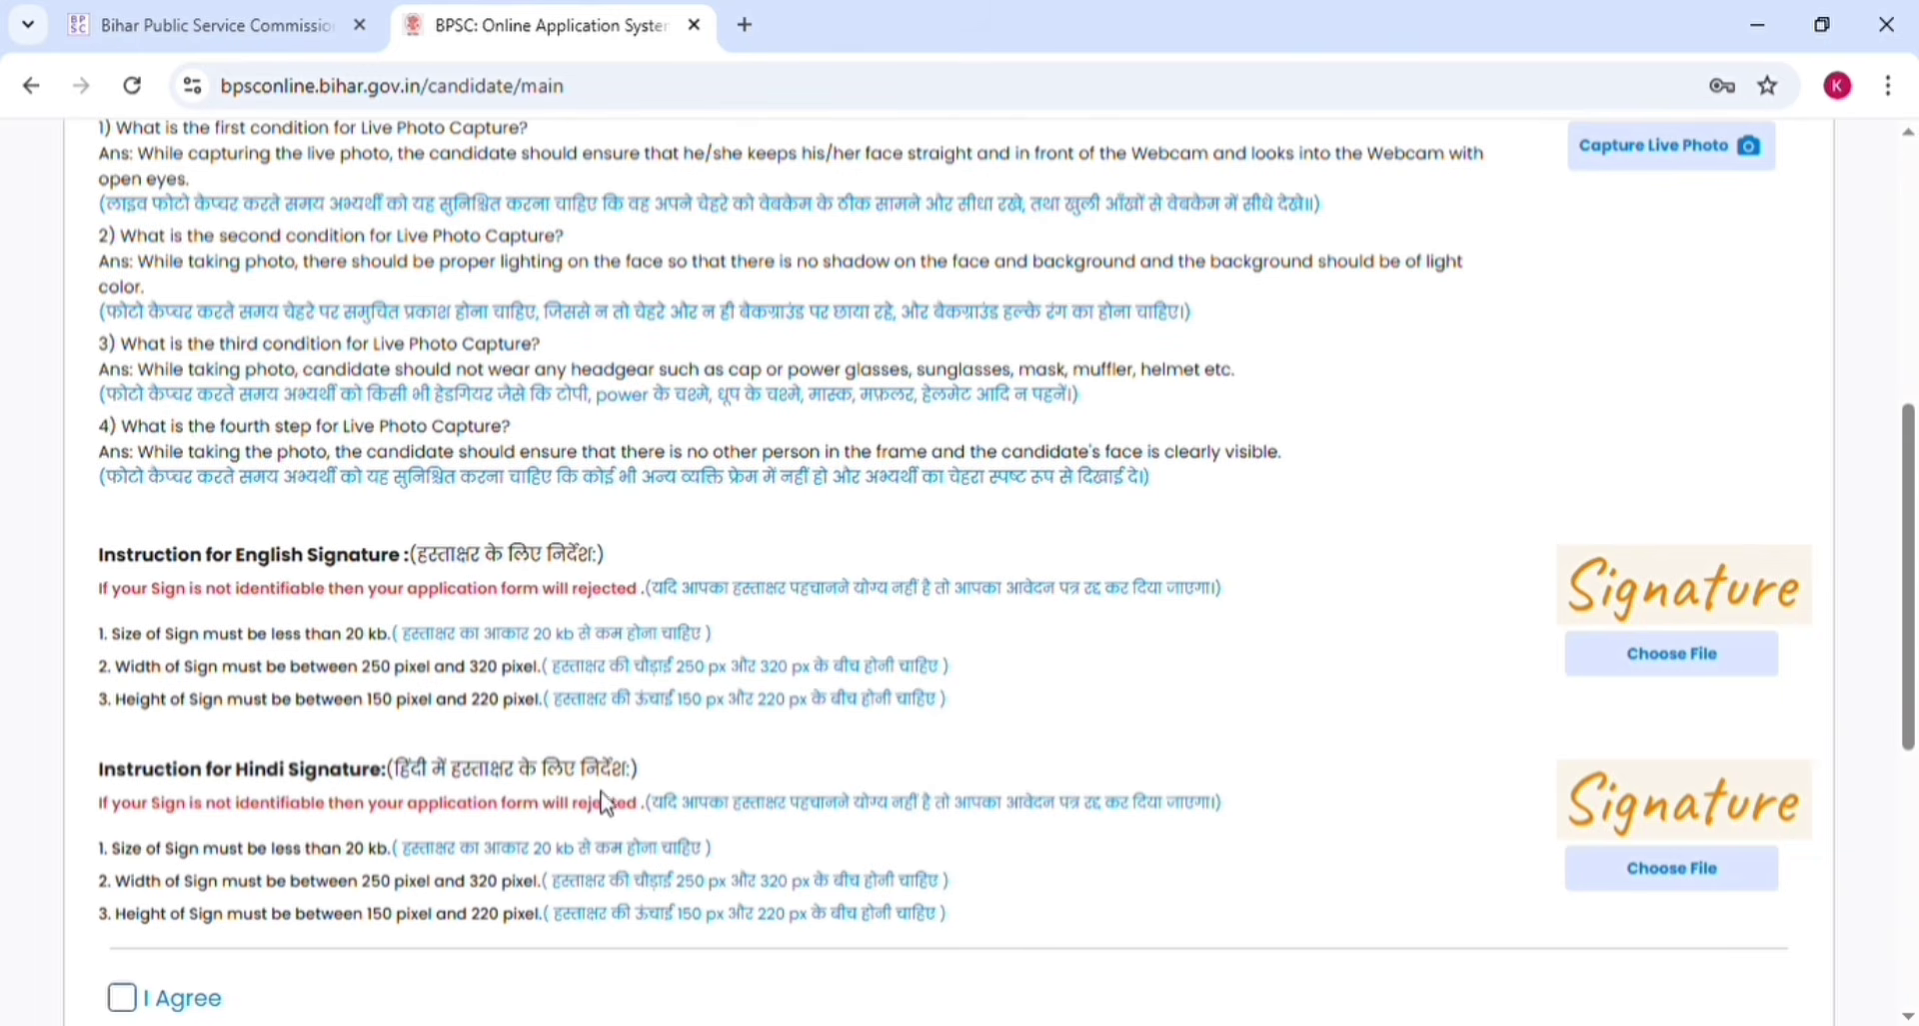
{"action": "scroll", "coordinate": [703, 783], "scroll_direction": "down", "scroll_amount": 1}
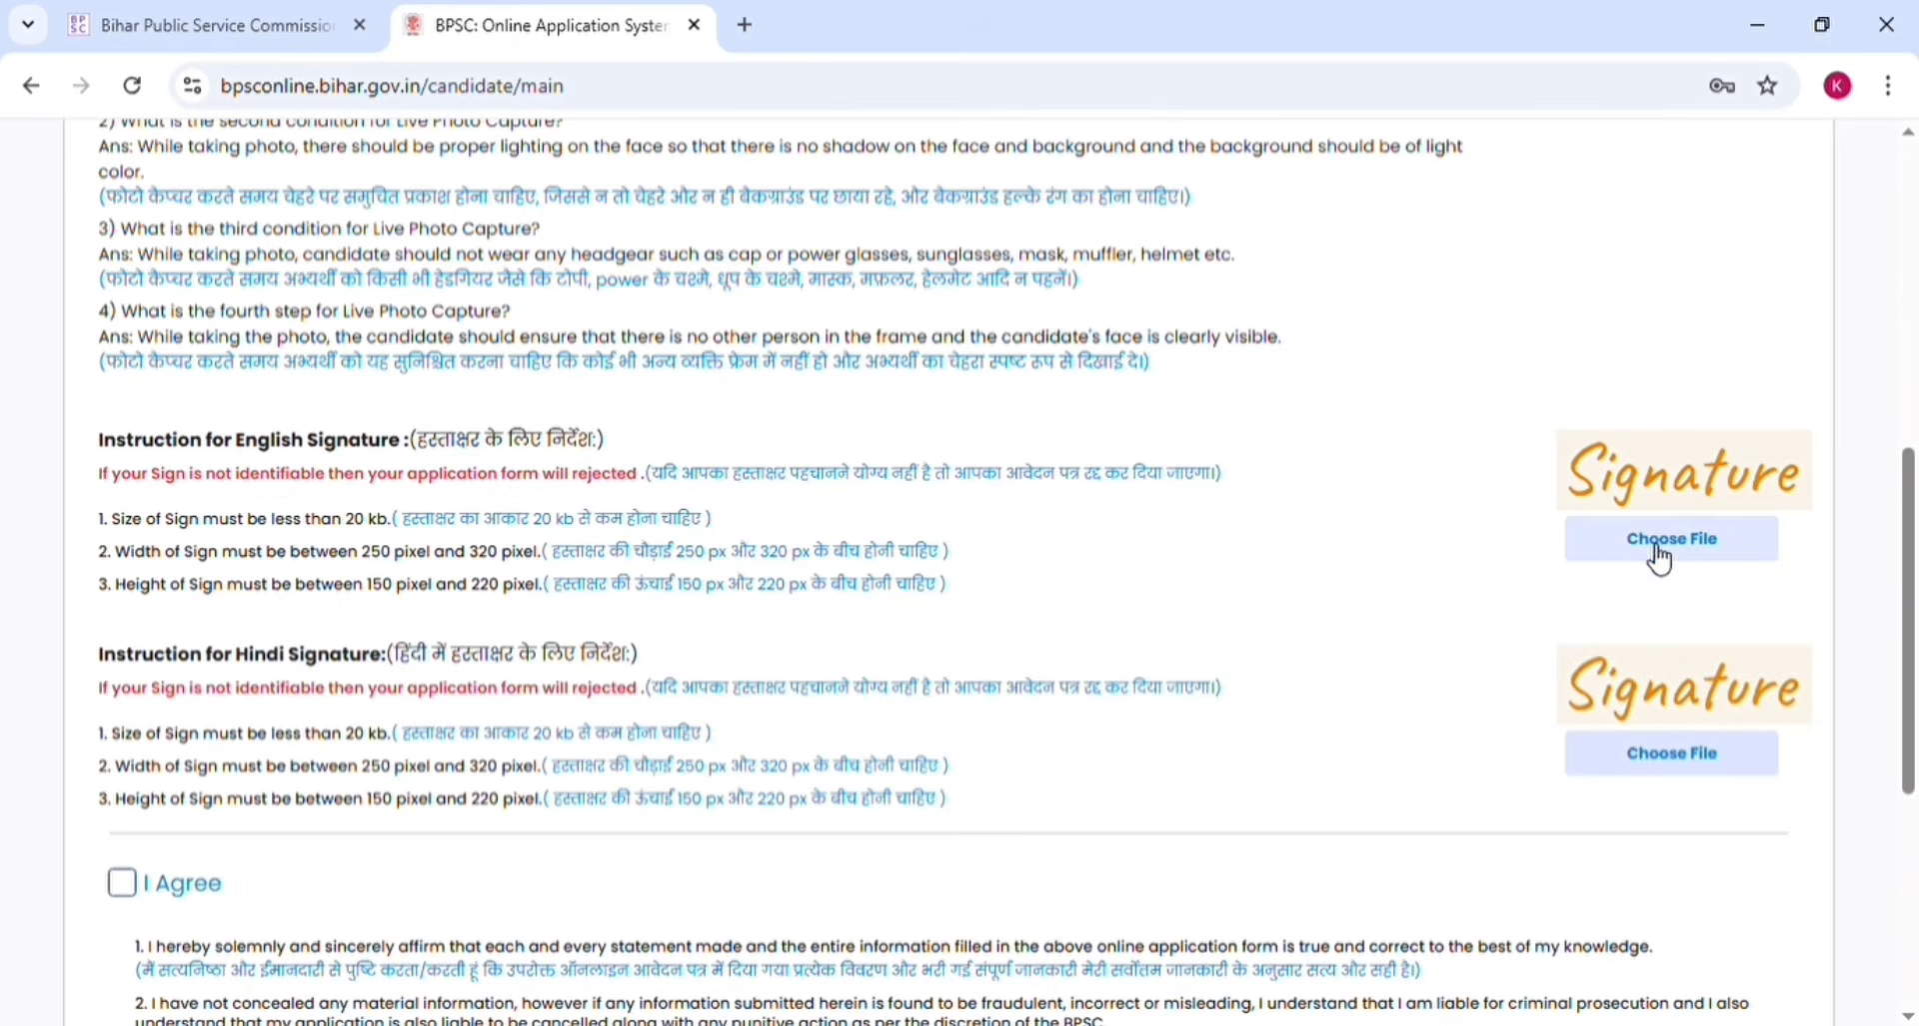
{"action": "double_click", "coordinate": [1655, 556]}
Step: Search Google for 'image resizer in kb' and open Pi7's Reduce Image Size In KB page
{"action": "left_click", "coordinate": [1686, 552]}
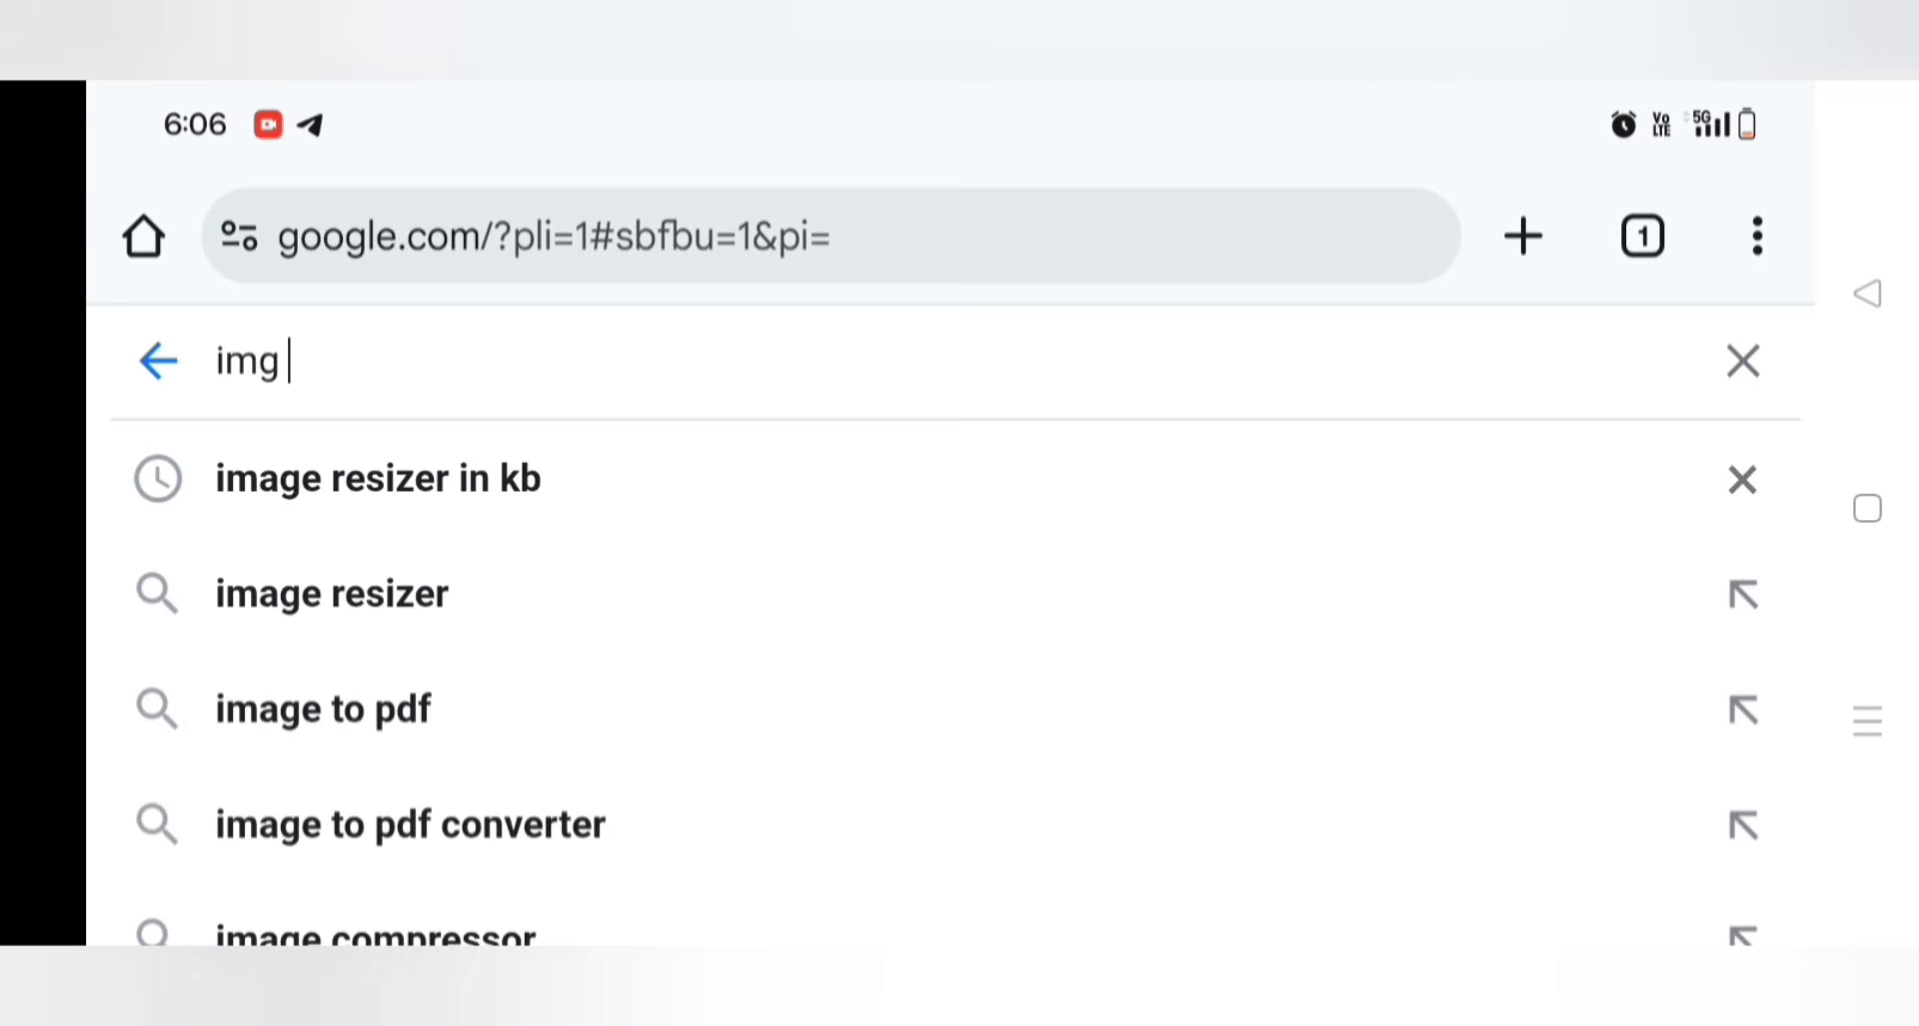
{"action": "left_click", "coordinate": [274, 459]}
{"action": "scroll", "coordinate": [1239, 722], "scroll_direction": "down", "scroll_amount": 3}
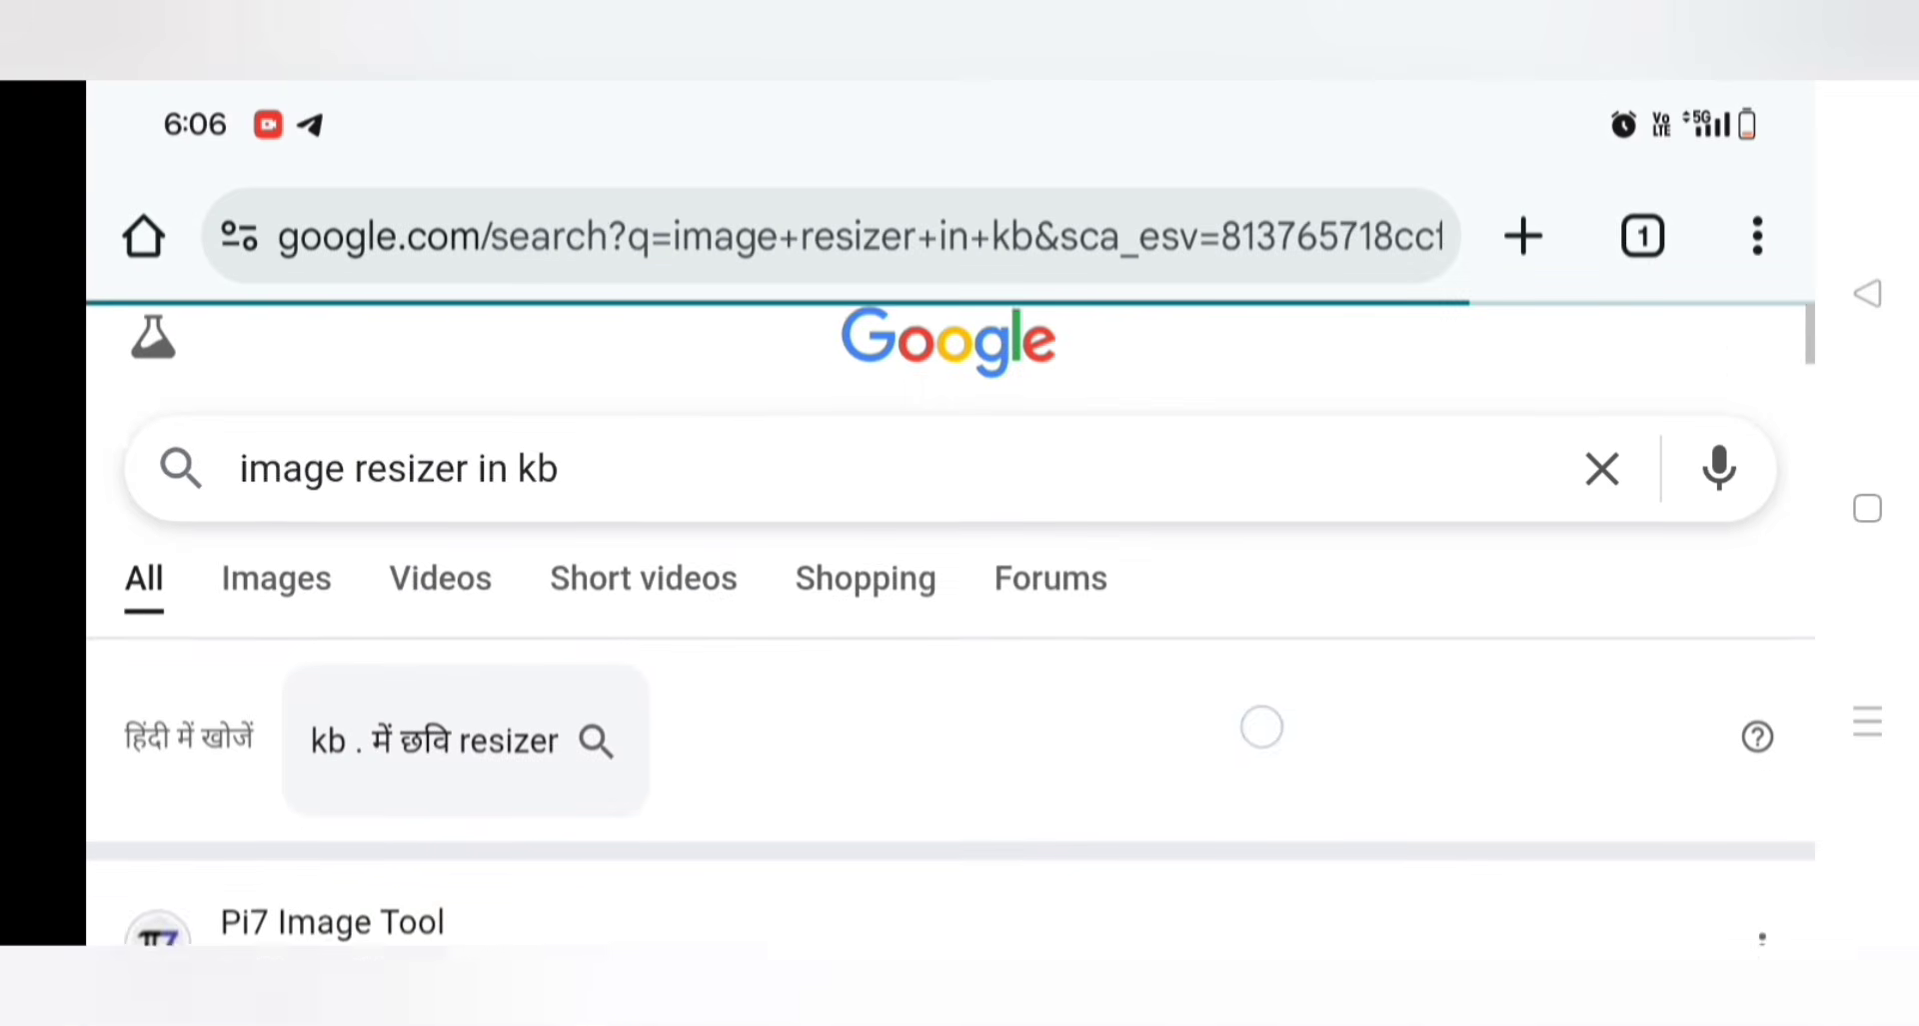
{"action": "scroll", "coordinate": [1239, 700], "scroll_direction": "down", "scroll_amount": 3}
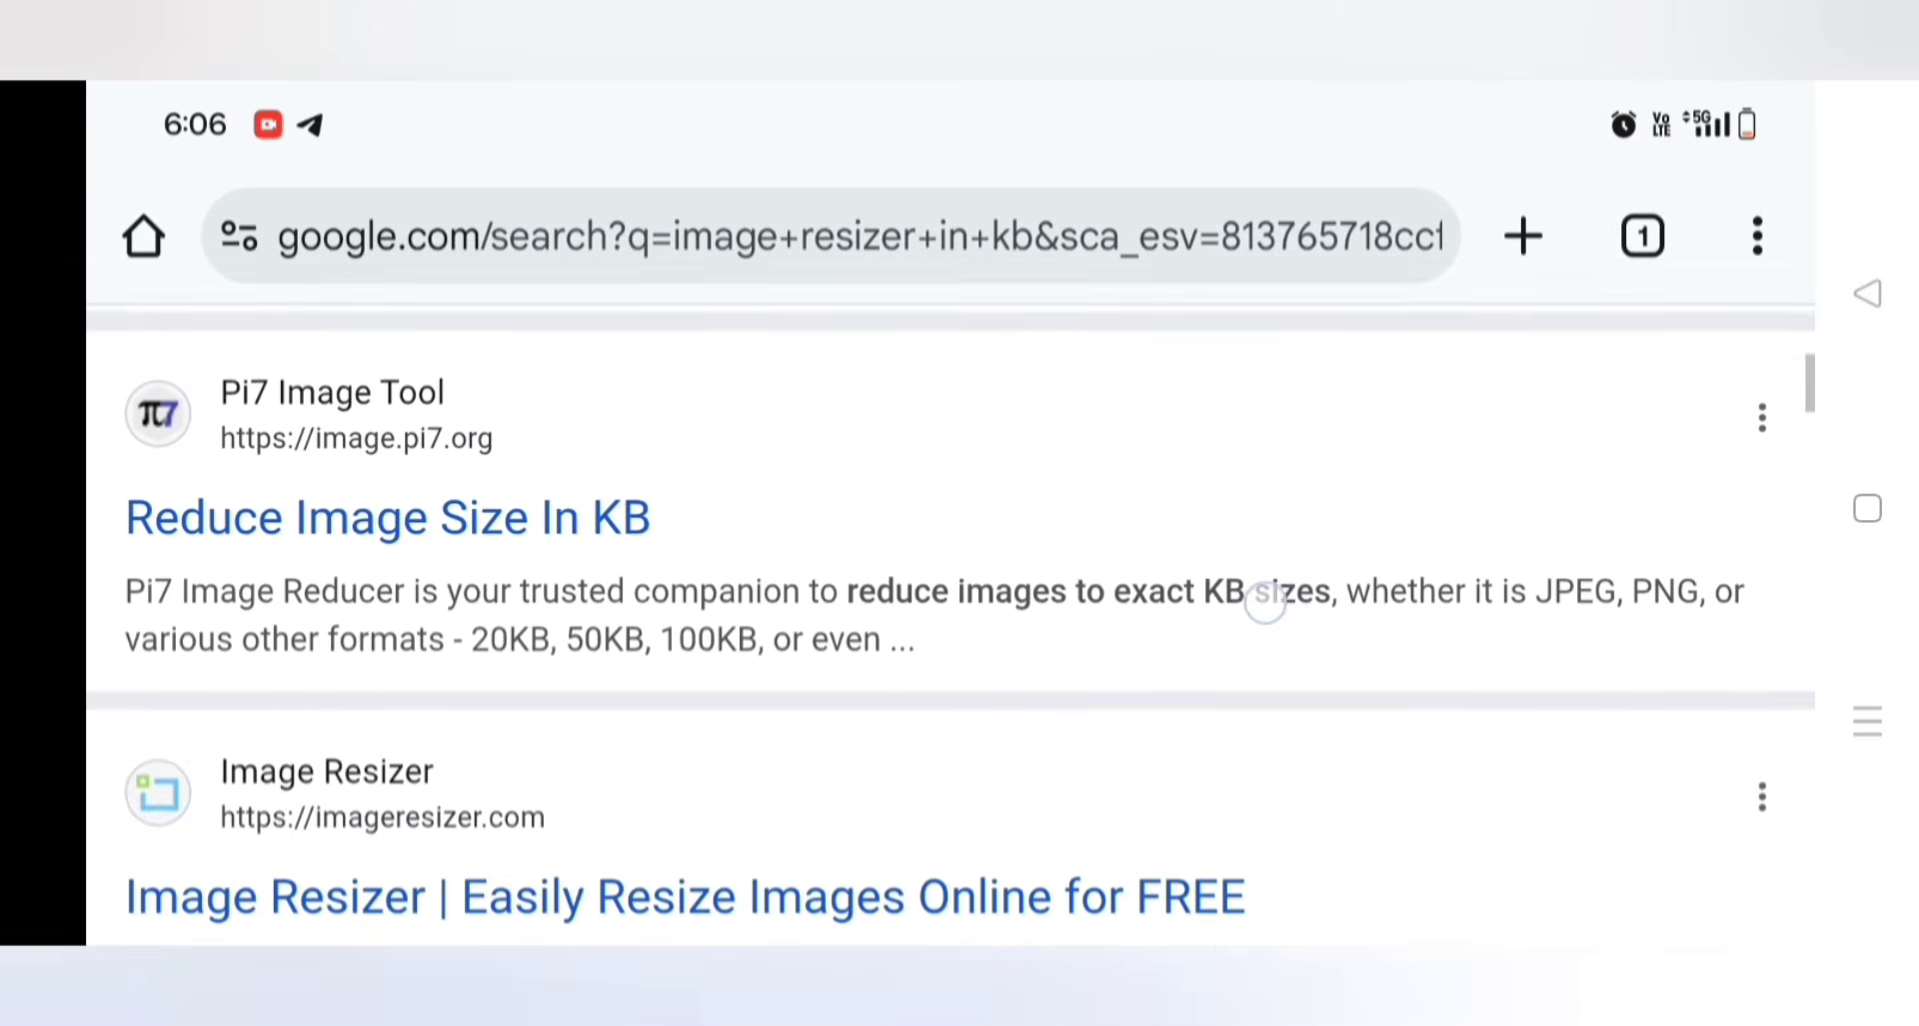
{"action": "left_click", "coordinate": [387, 504]}
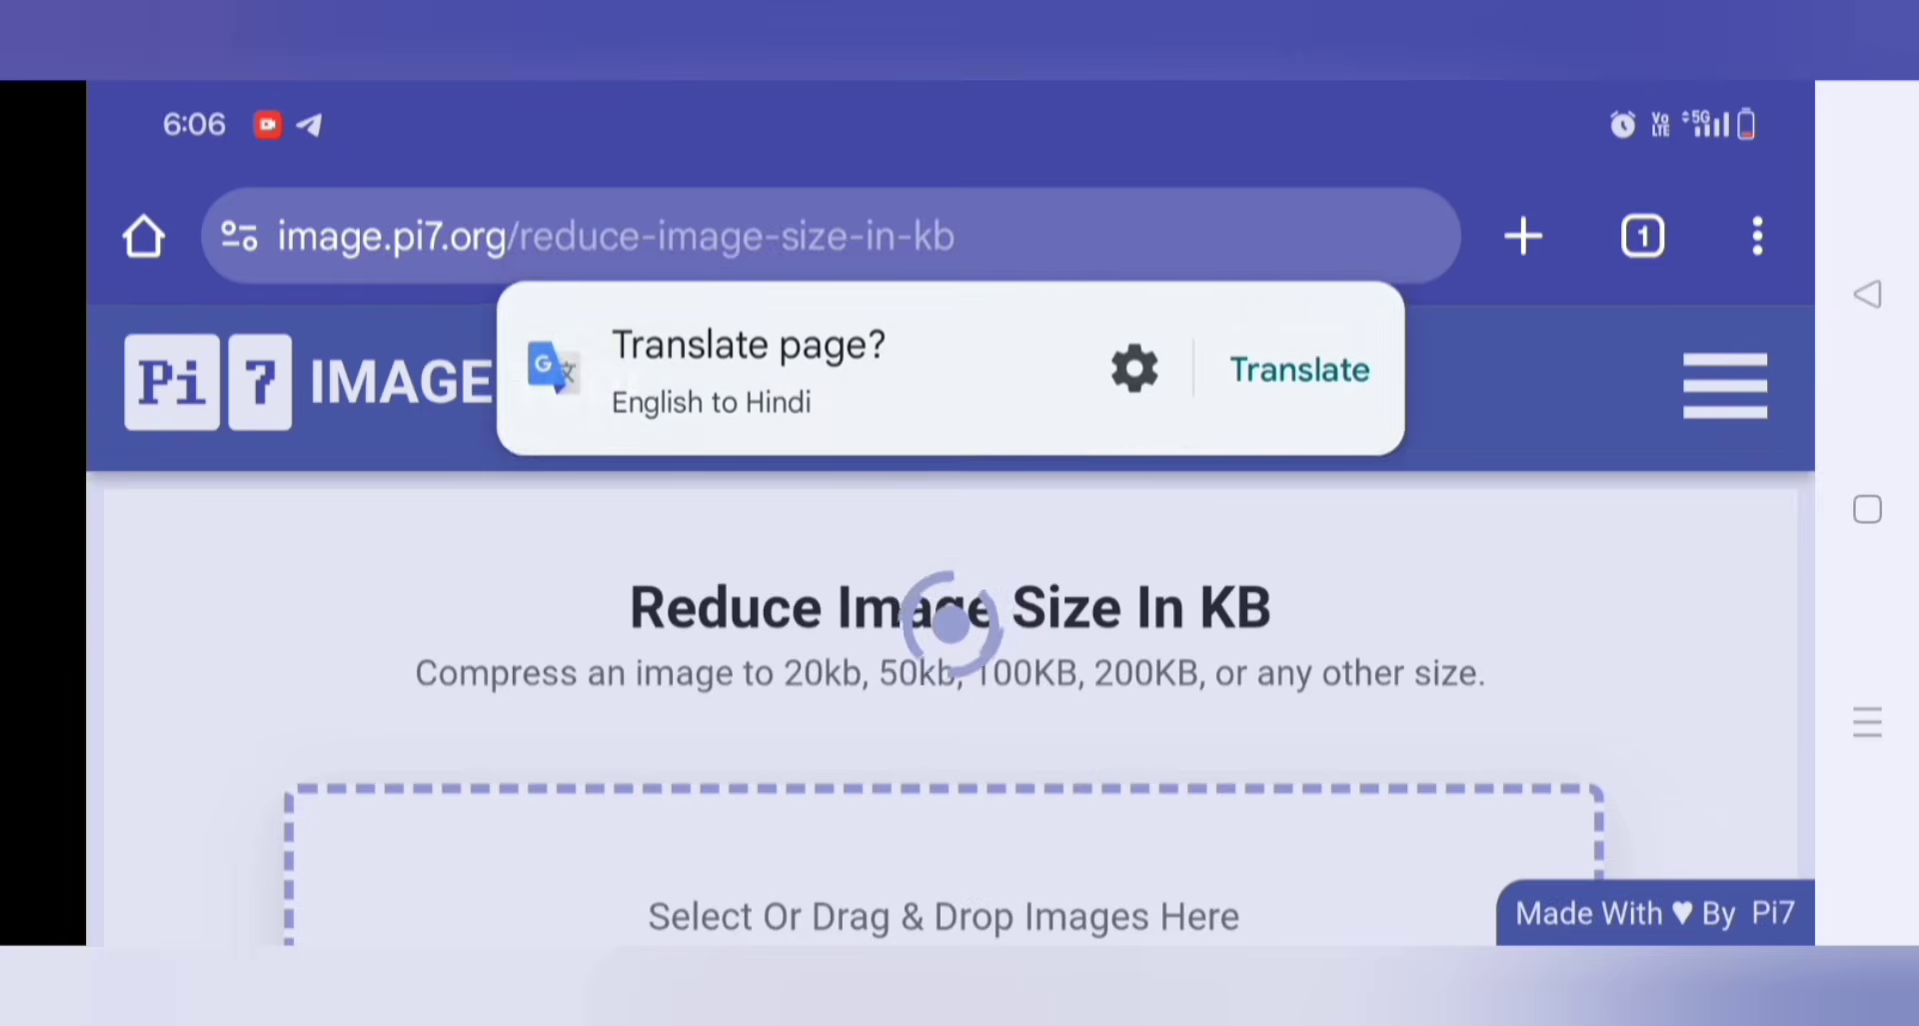
{"action": "scroll", "coordinate": [1323, 599], "scroll_direction": "down", "scroll_amount": 1}
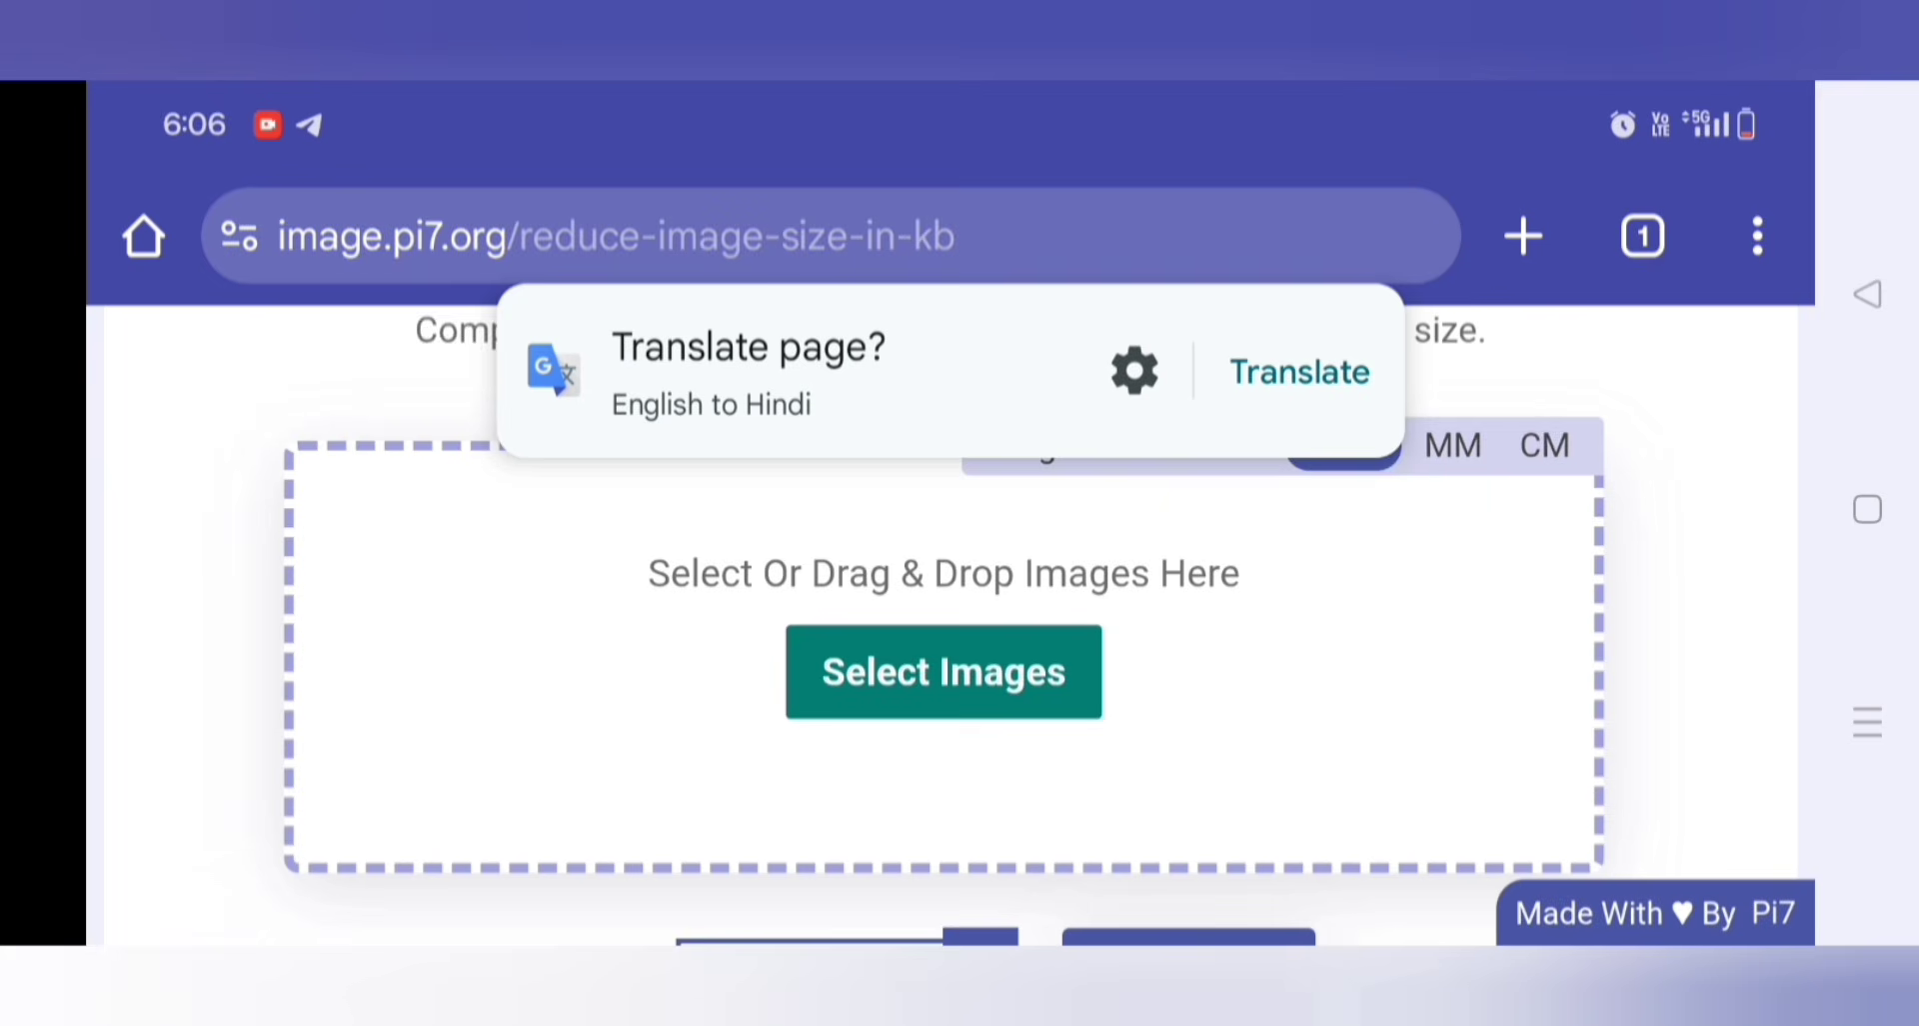
{"action": "scroll", "coordinate": [1226, 569], "scroll_direction": "down", "scroll_amount": 3}
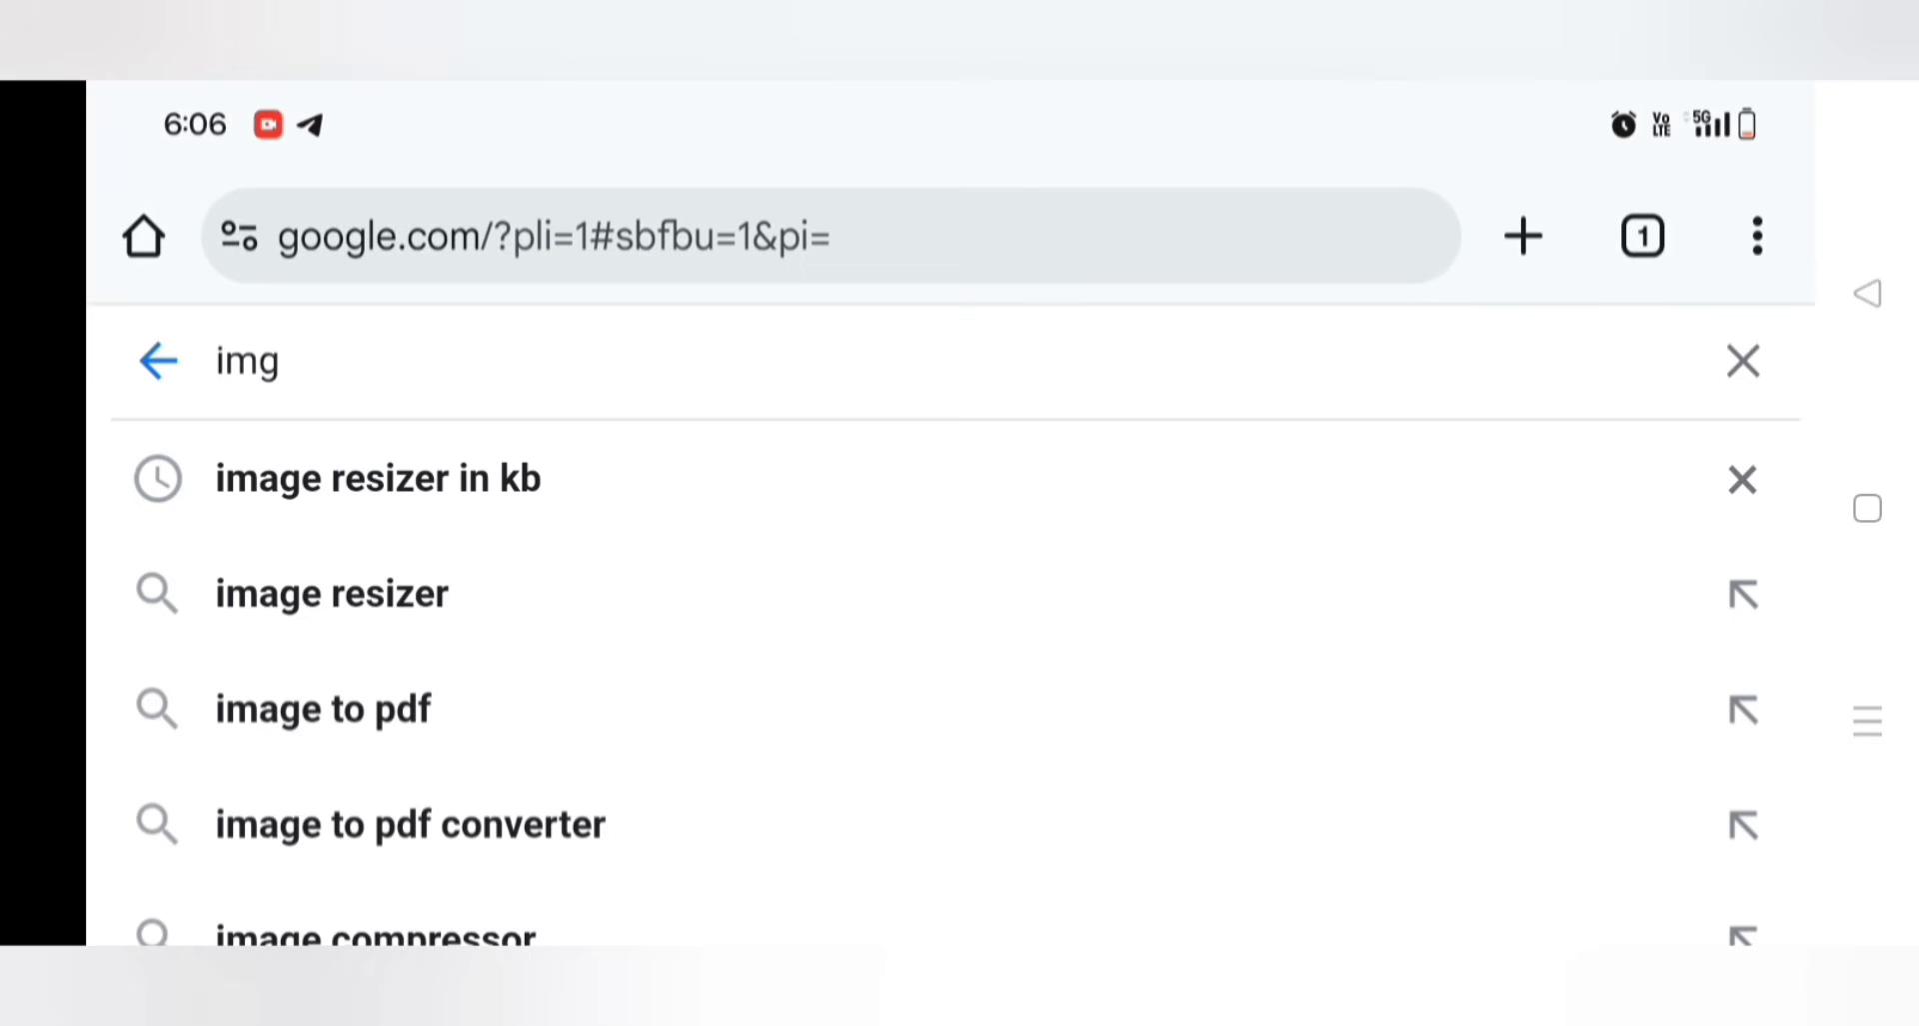
Step: Repeat the search and open the Pi7 Reduce Image Size In KB result again
{"action": "left_click", "coordinate": [275, 457]}
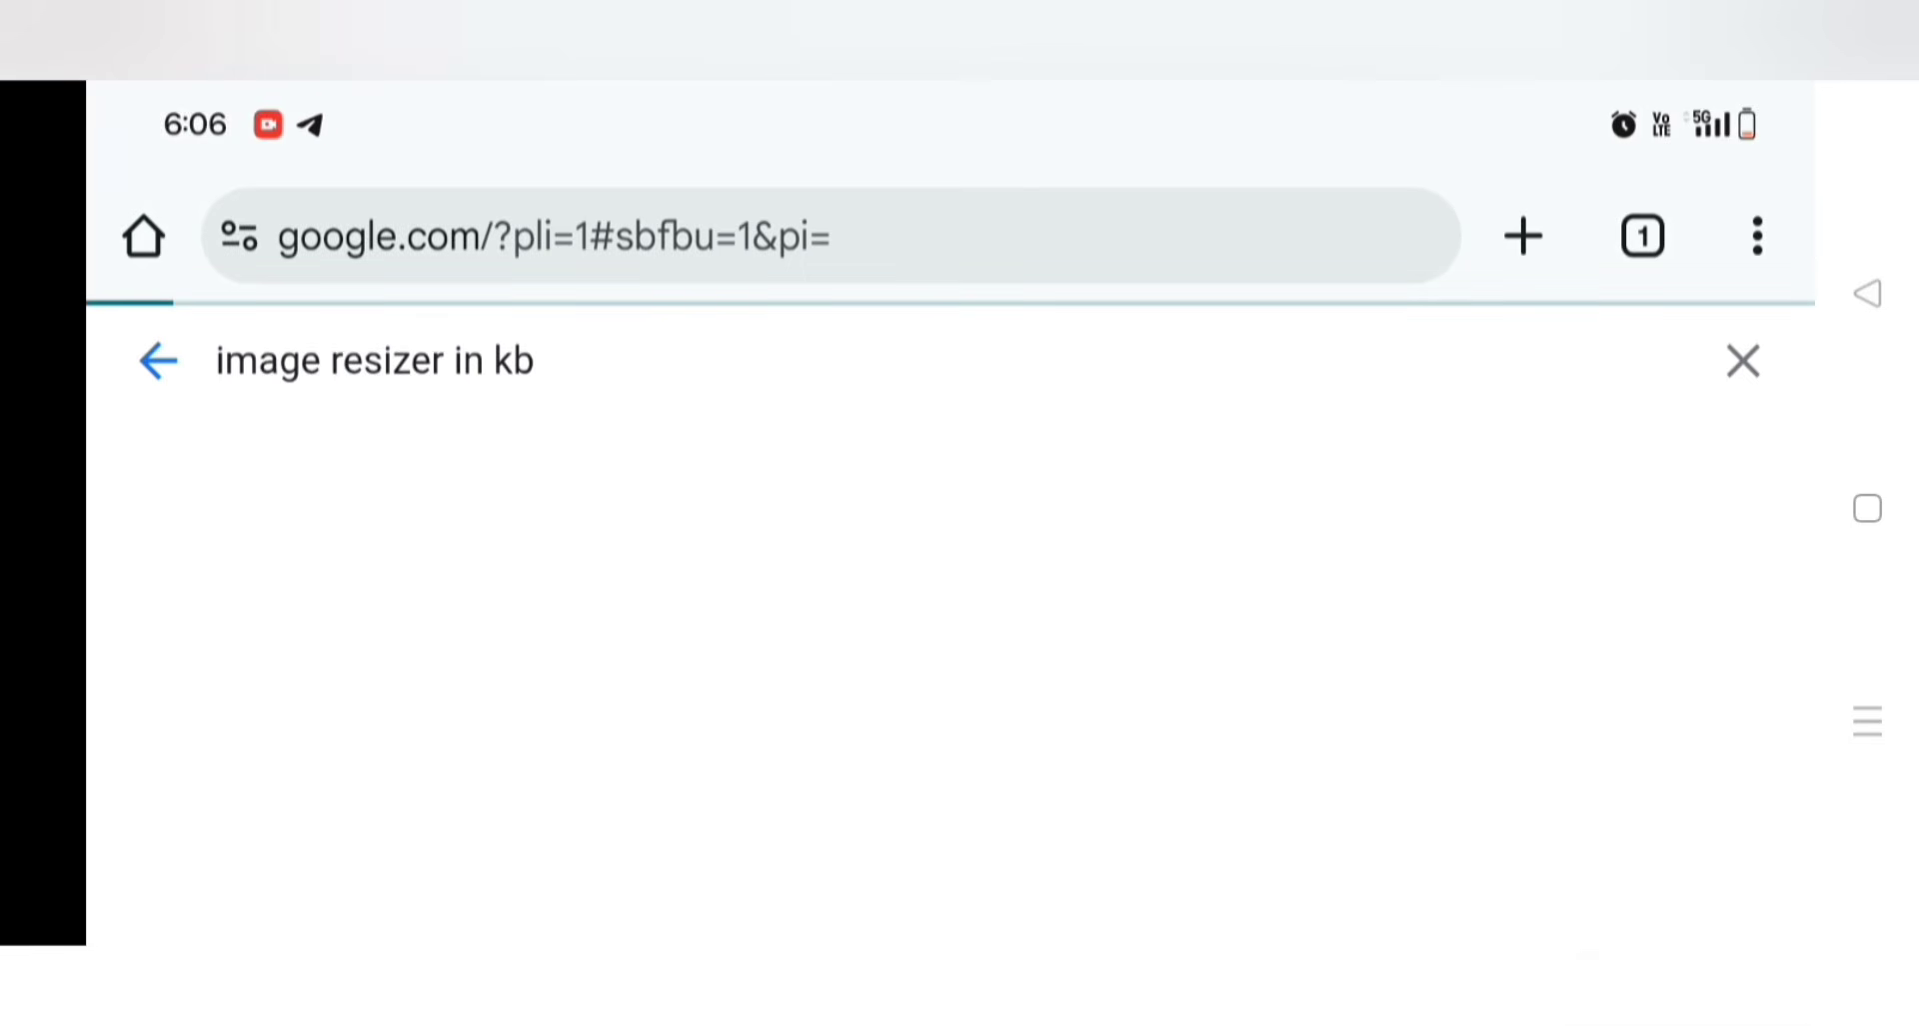
{"action": "scroll", "coordinate": [1236, 605], "scroll_direction": "down", "scroll_amount": 5}
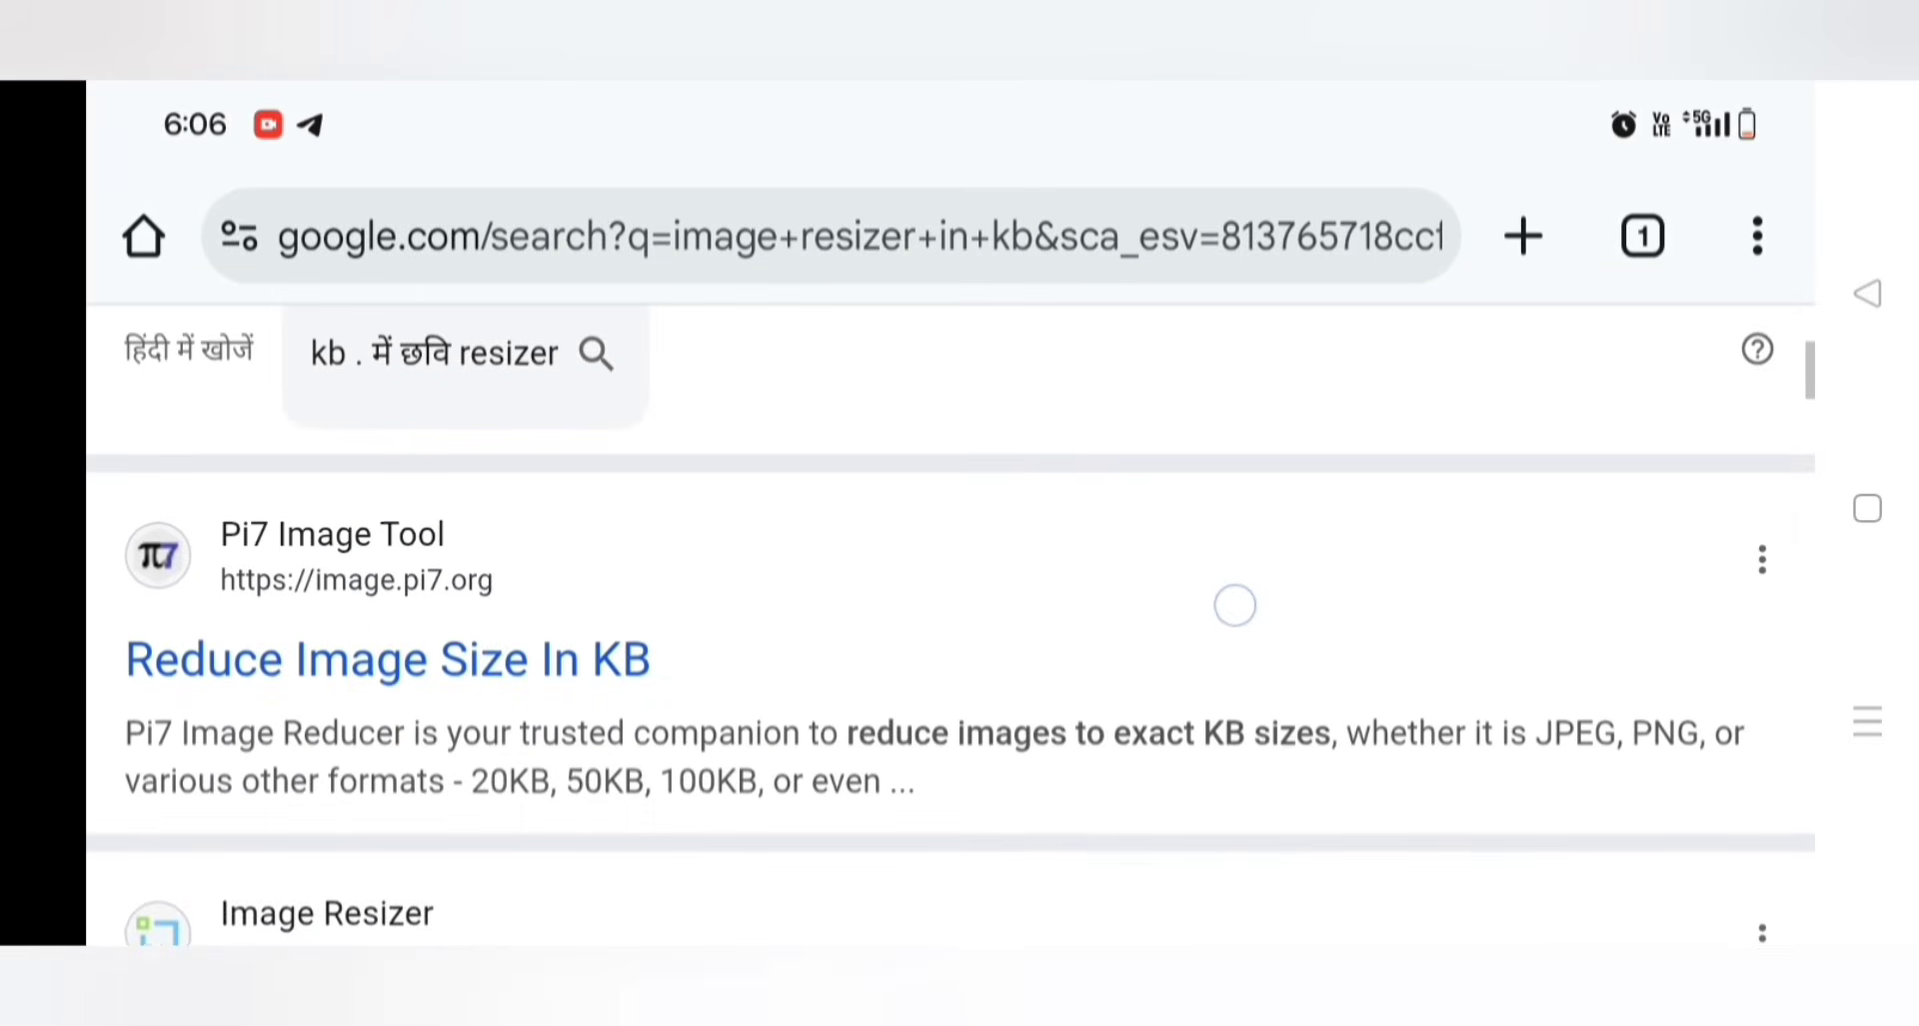
{"action": "scroll", "coordinate": [1243, 759], "scroll_direction": "down", "scroll_amount": 2}
{"action": "left_click", "coordinate": [311, 543]}
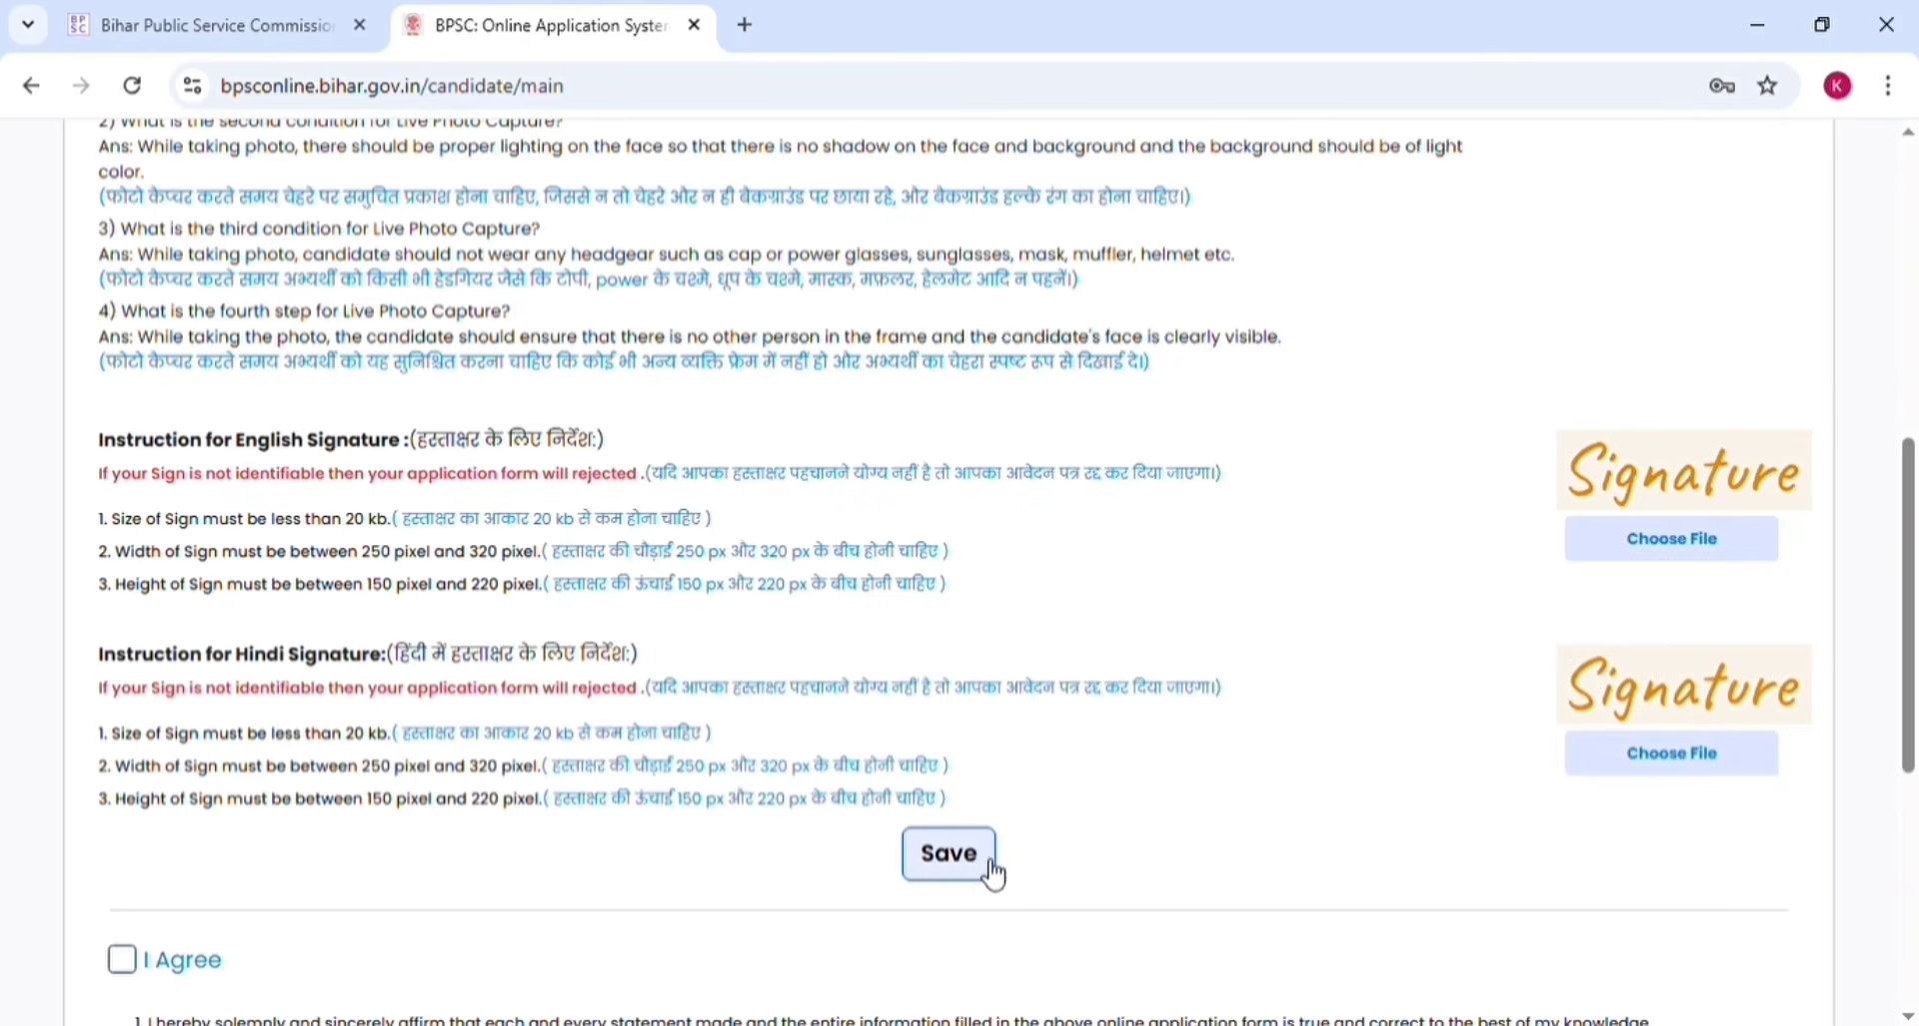
Step: Tick the I Agree declaration and submit to lock the profile
{"action": "scroll", "coordinate": [1127, 870], "scroll_direction": "down", "scroll_amount": 4}
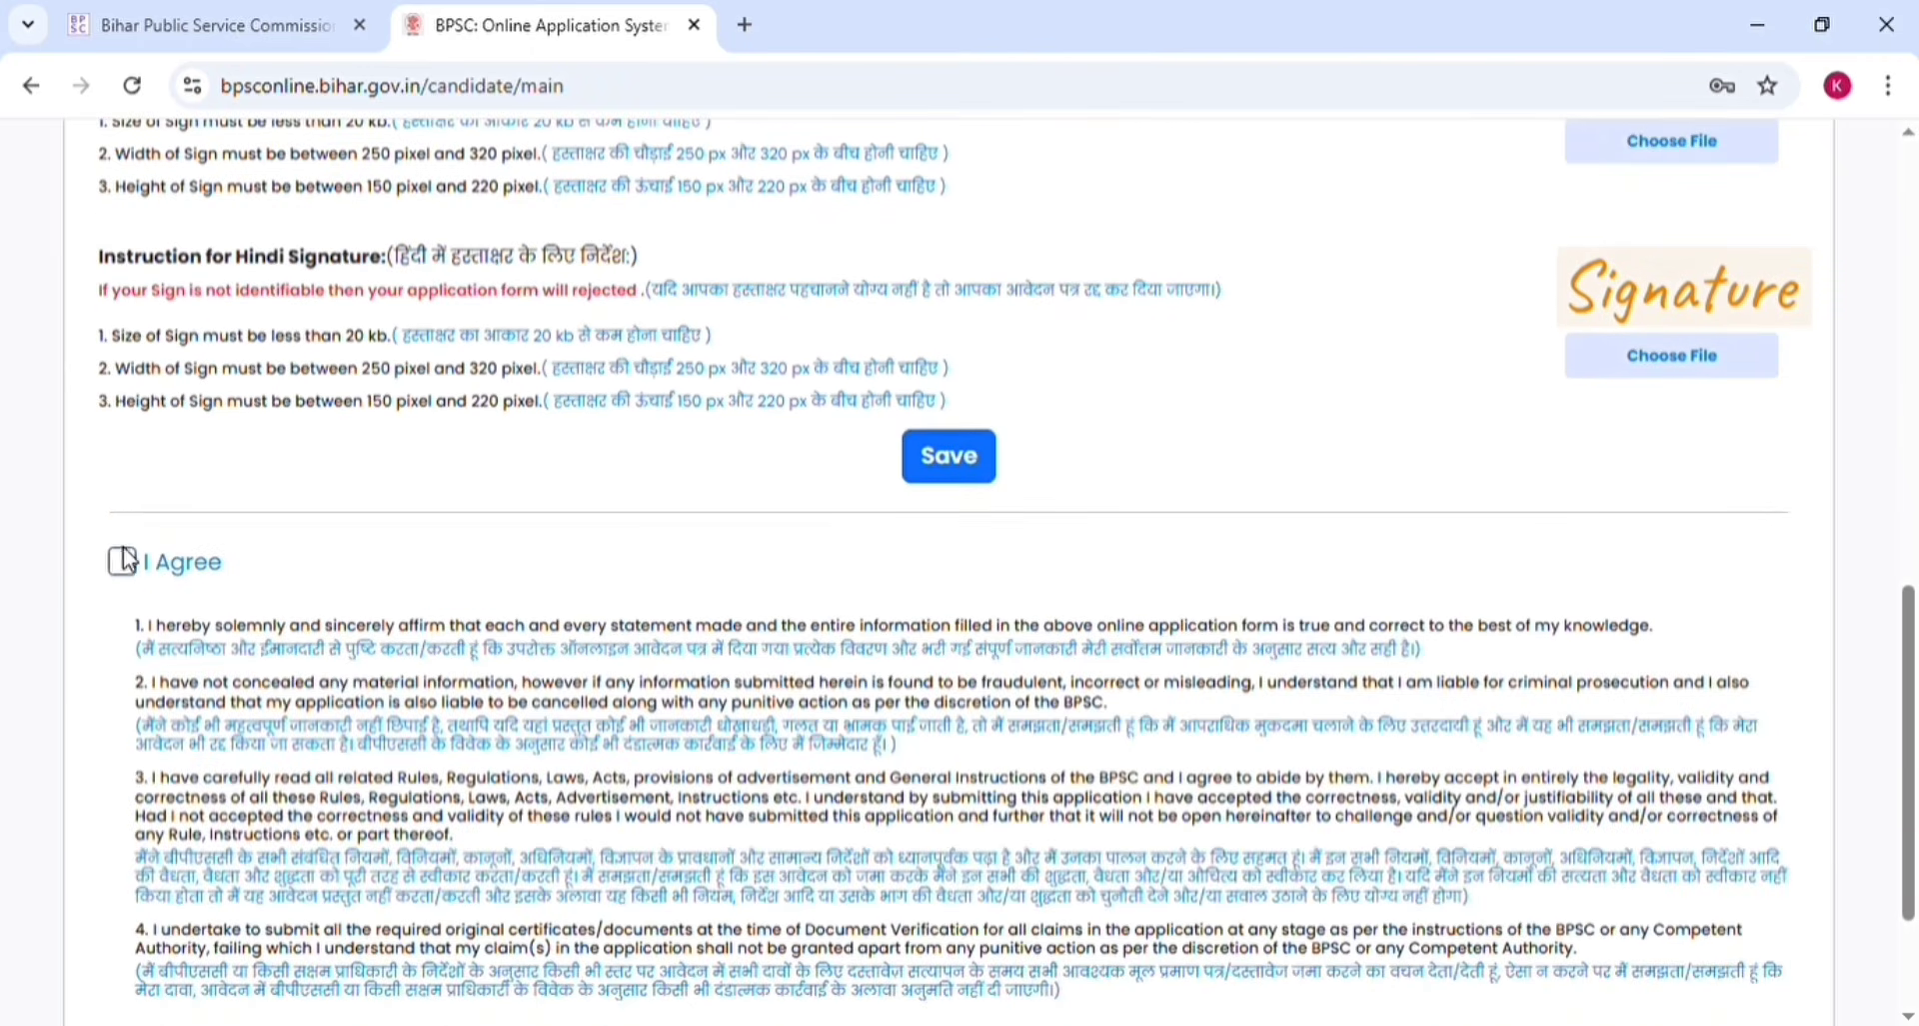
{"action": "left_click", "coordinate": [120, 572]}
{"action": "scroll", "coordinate": [387, 538], "scroll_direction": "down", "scroll_amount": 3}
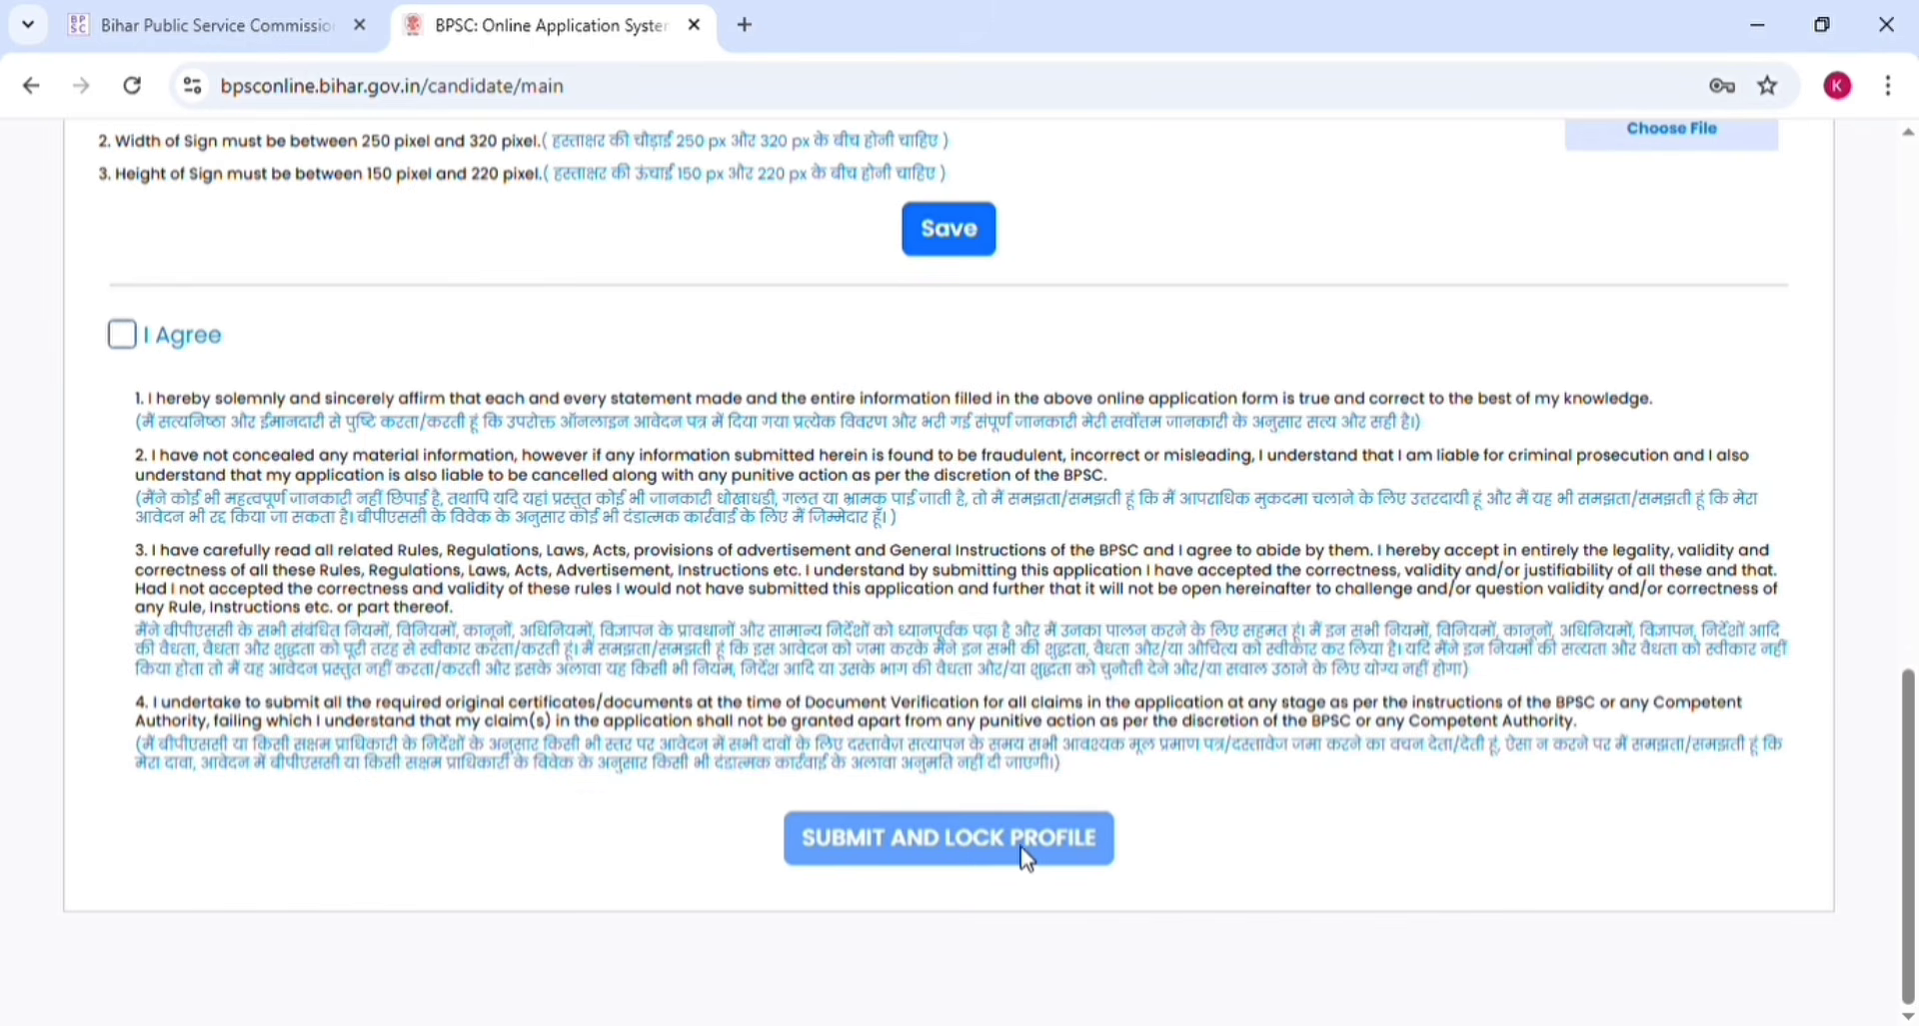
{"action": "left_click", "coordinate": [1086, 858]}
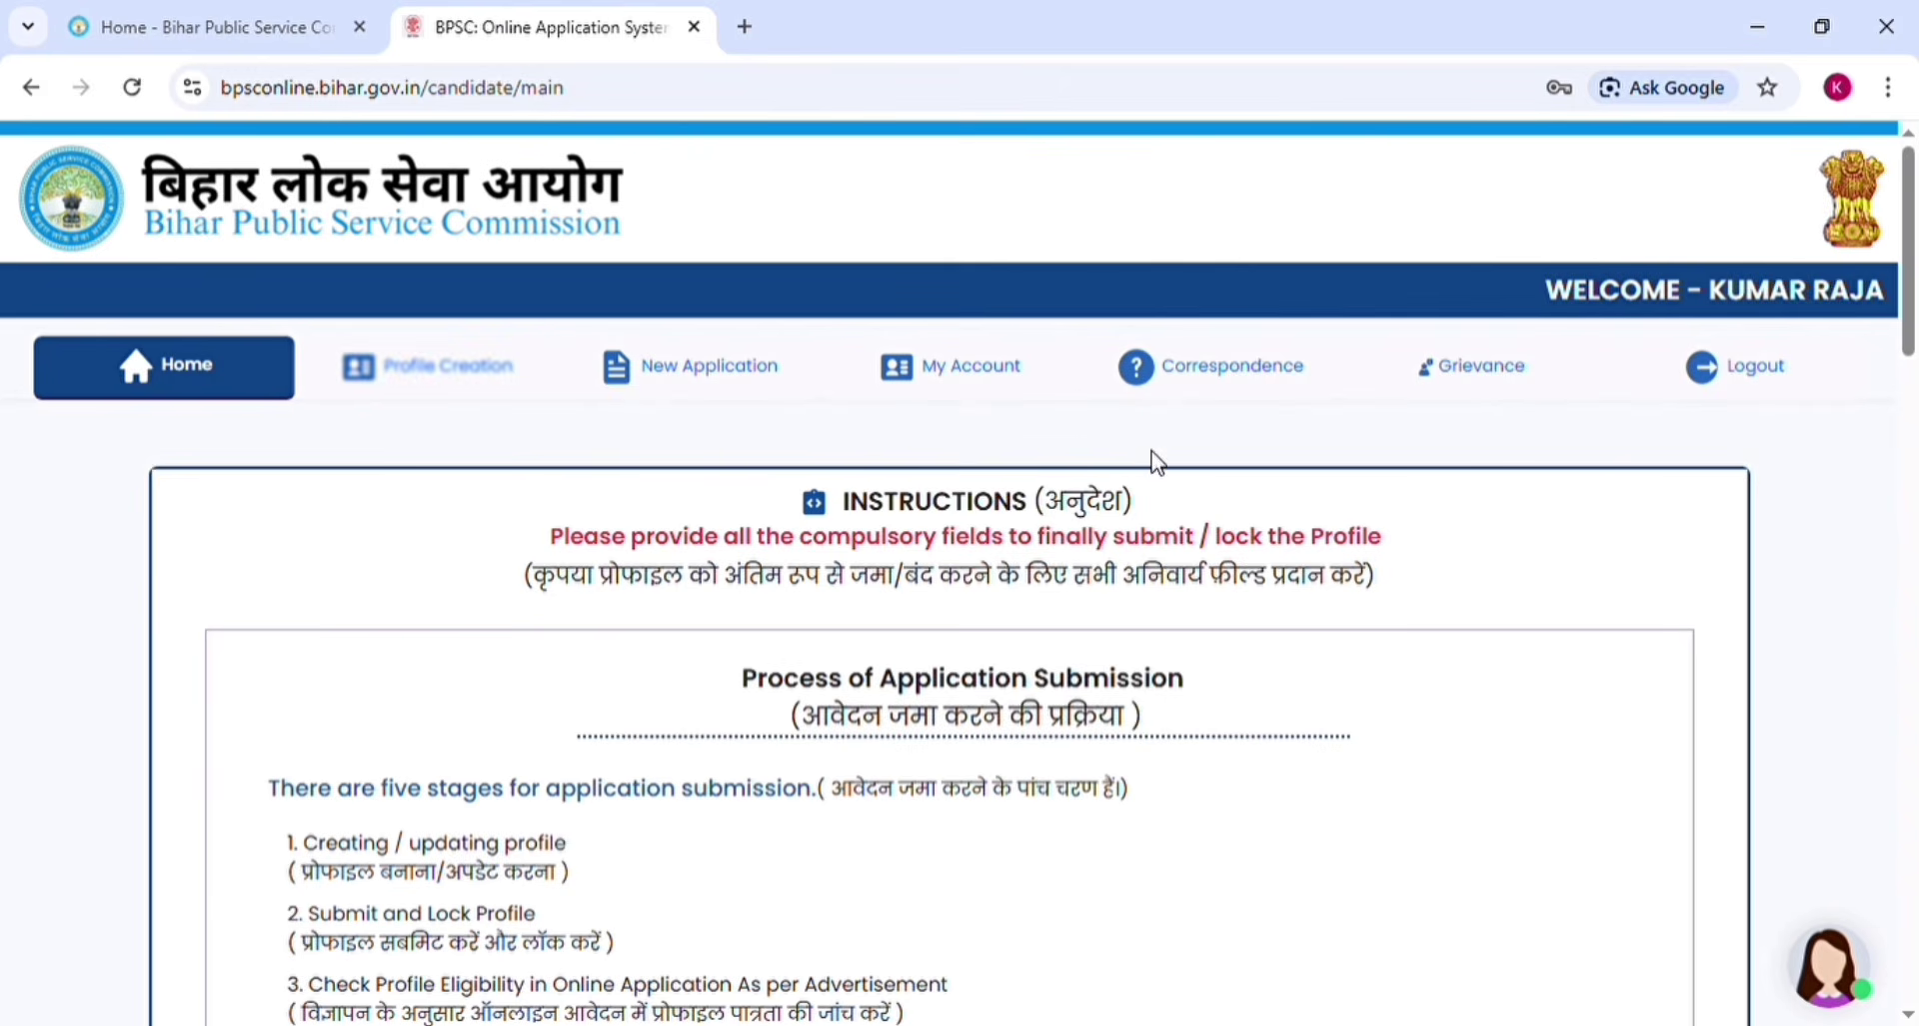
Step: From New Application, view advertisement 13/2026, Prosecution Officer Competitive Examination
{"action": "left_click", "coordinate": [717, 369]}
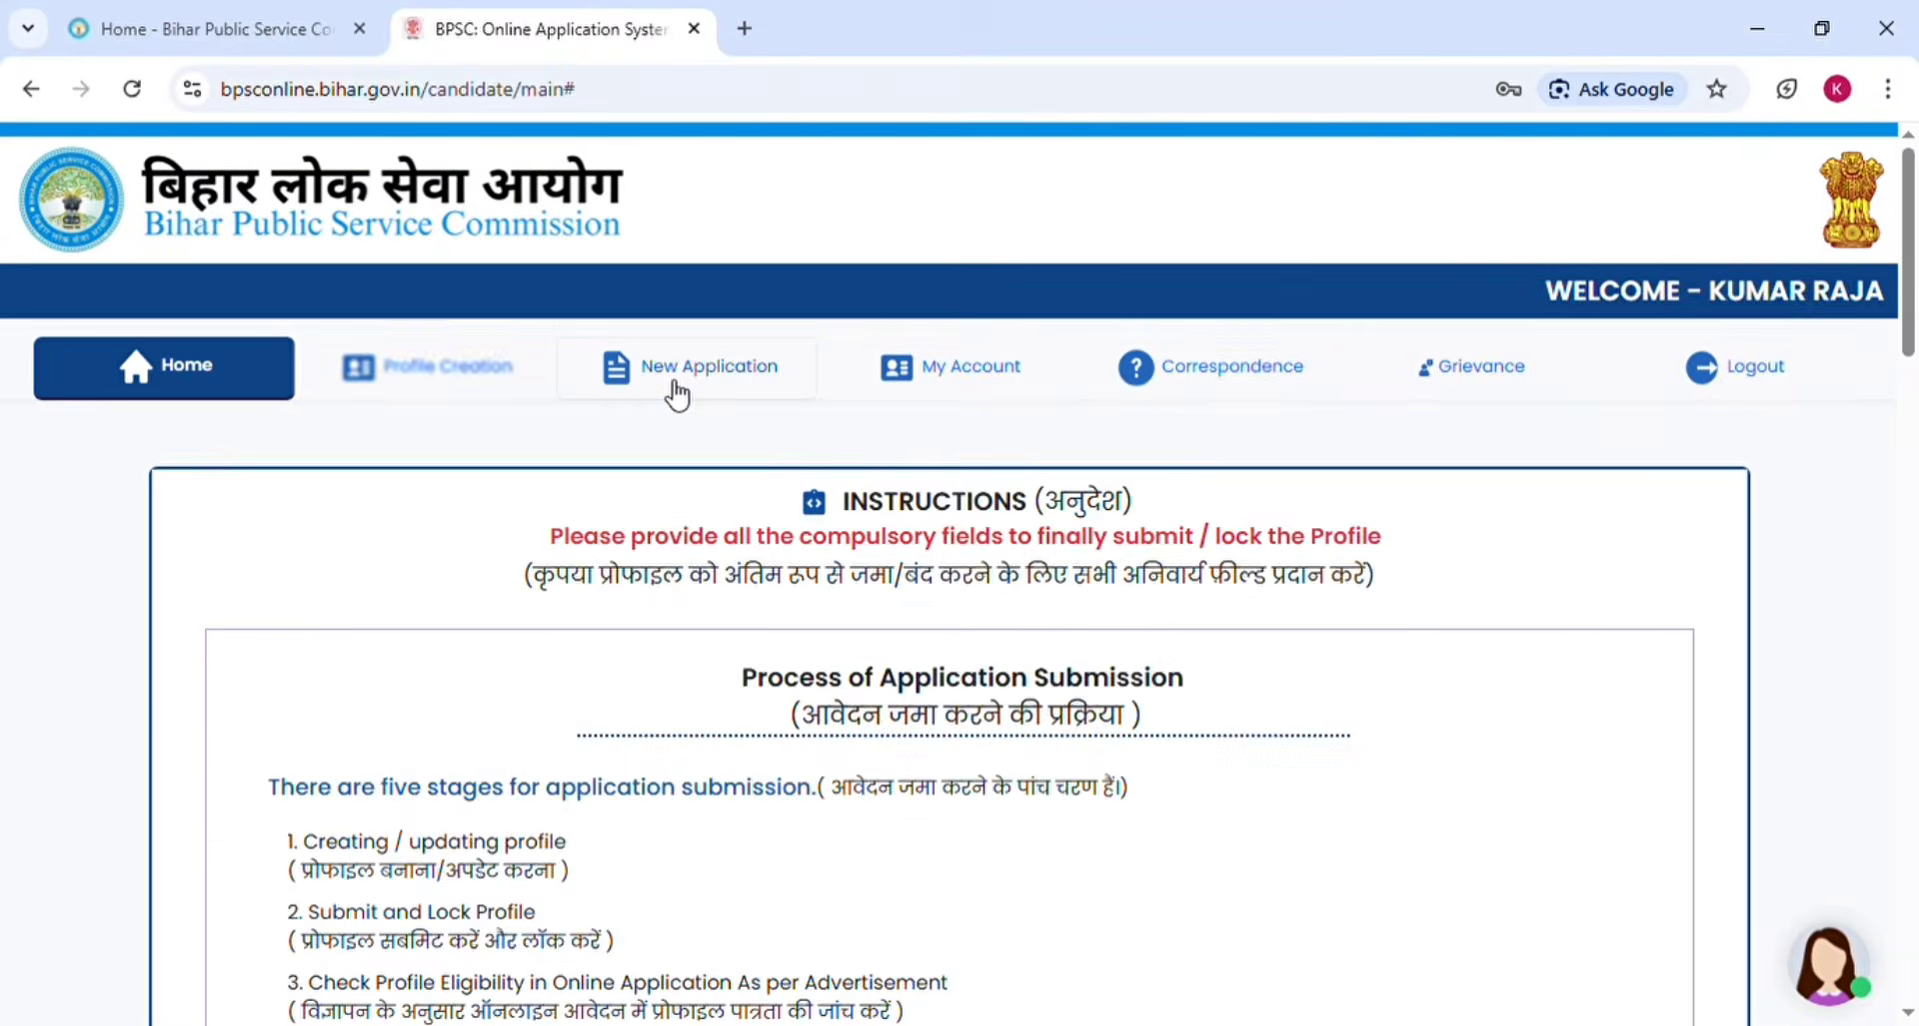
{"action": "left_click", "coordinate": [675, 385]}
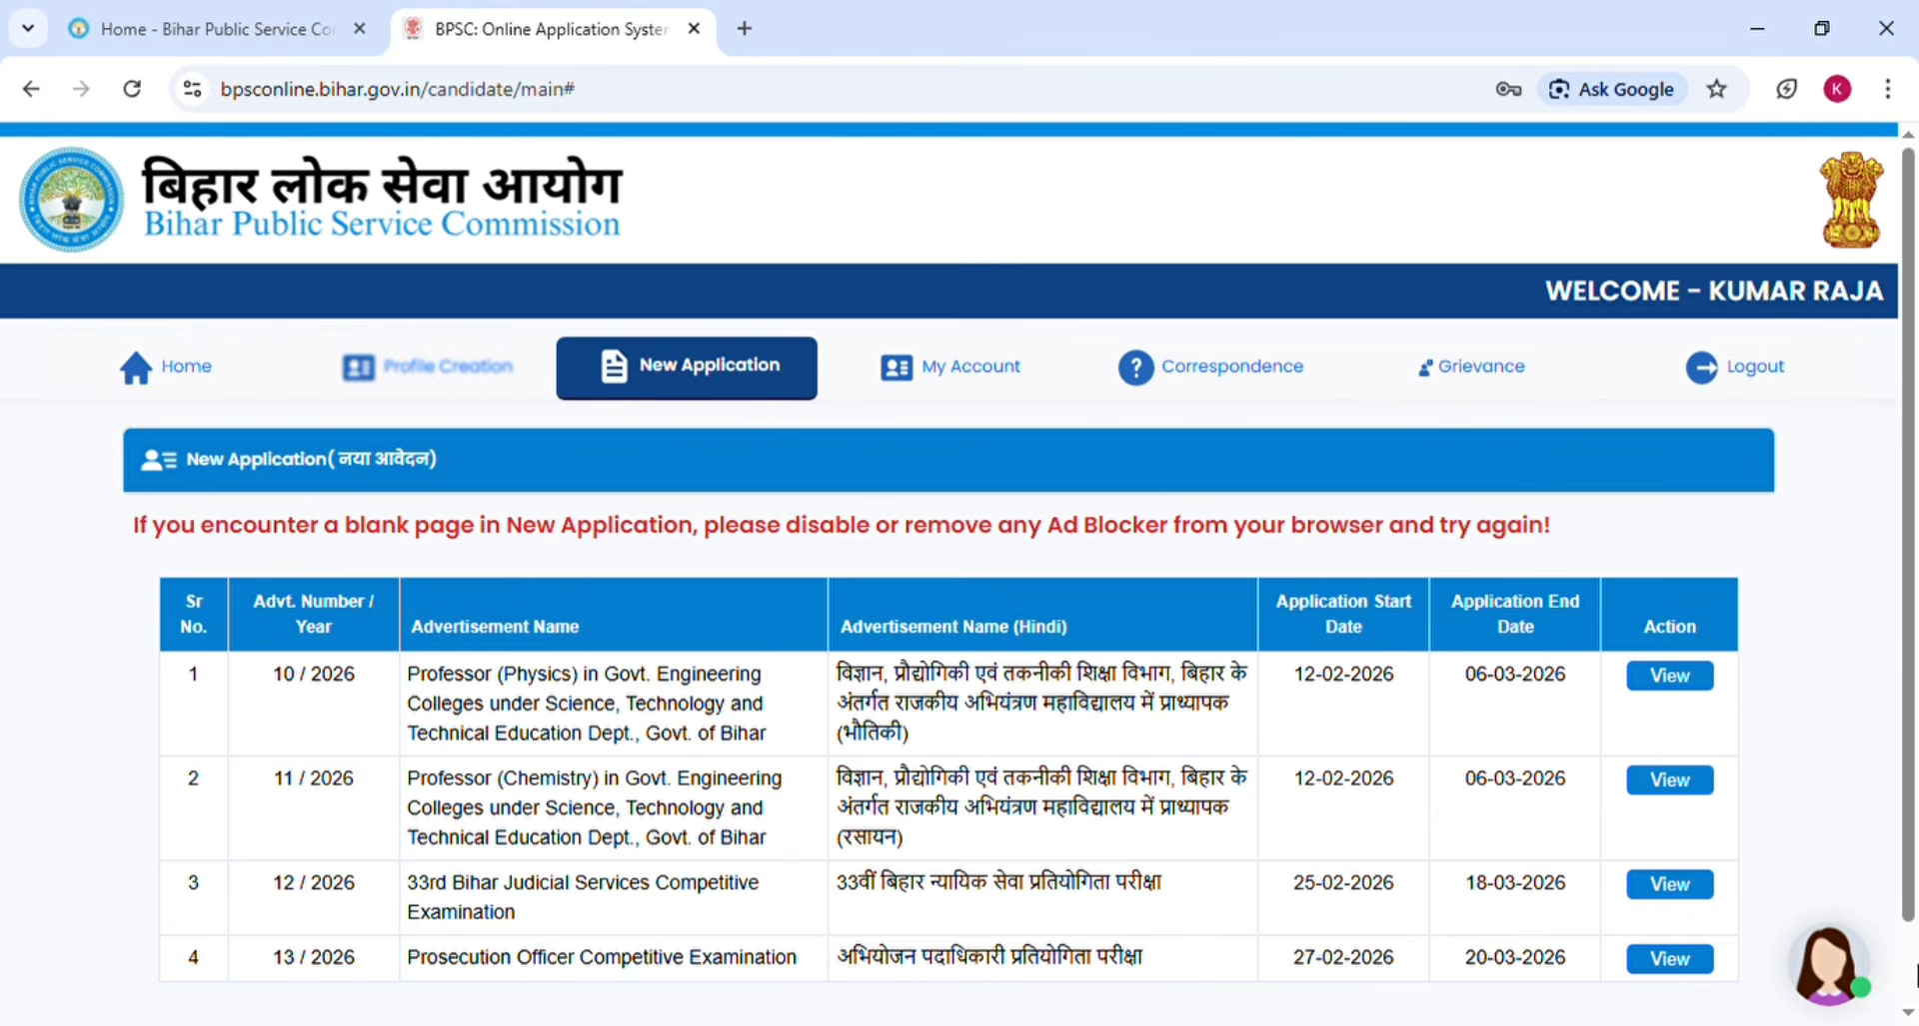
{"action": "scroll", "coordinate": [1902, 976], "scroll_direction": "down", "scroll_amount": 1}
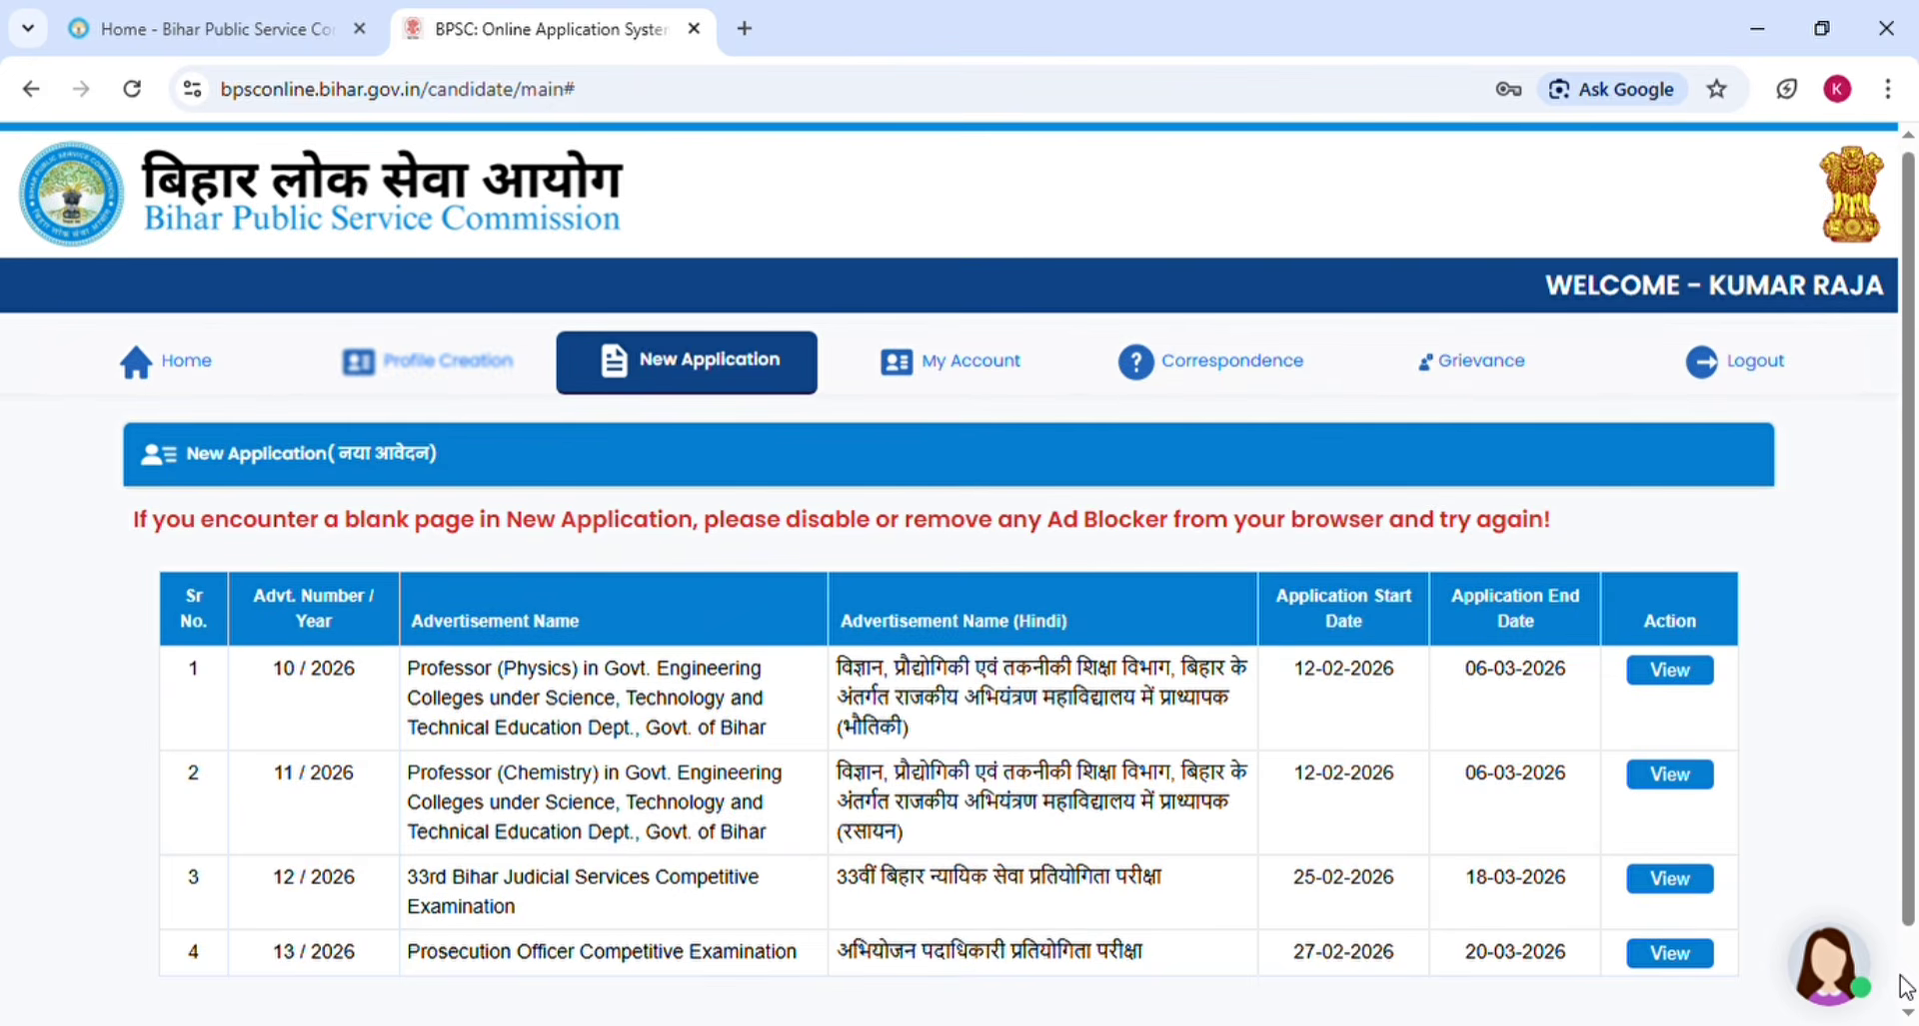
{"action": "scroll", "coordinate": [1905, 985], "scroll_direction": "down", "scroll_amount": 1}
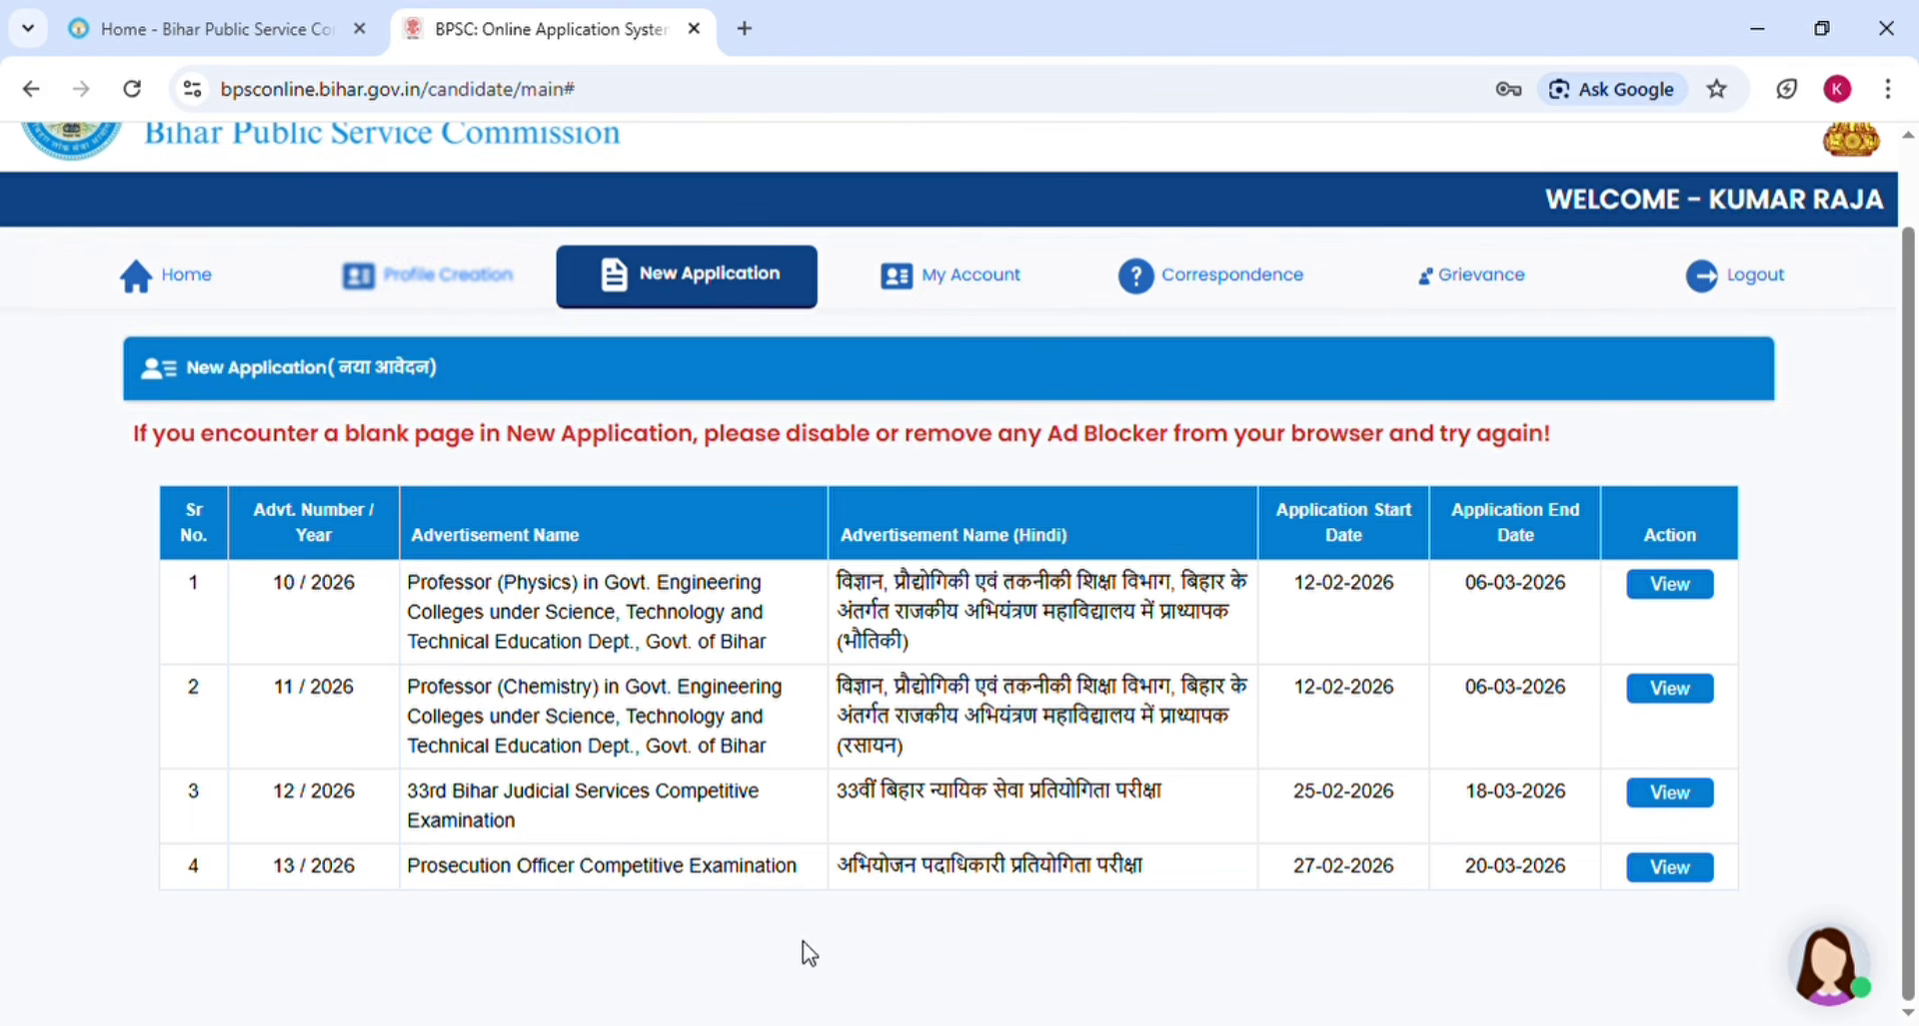
{"action": "left_click", "coordinate": [1699, 866]}
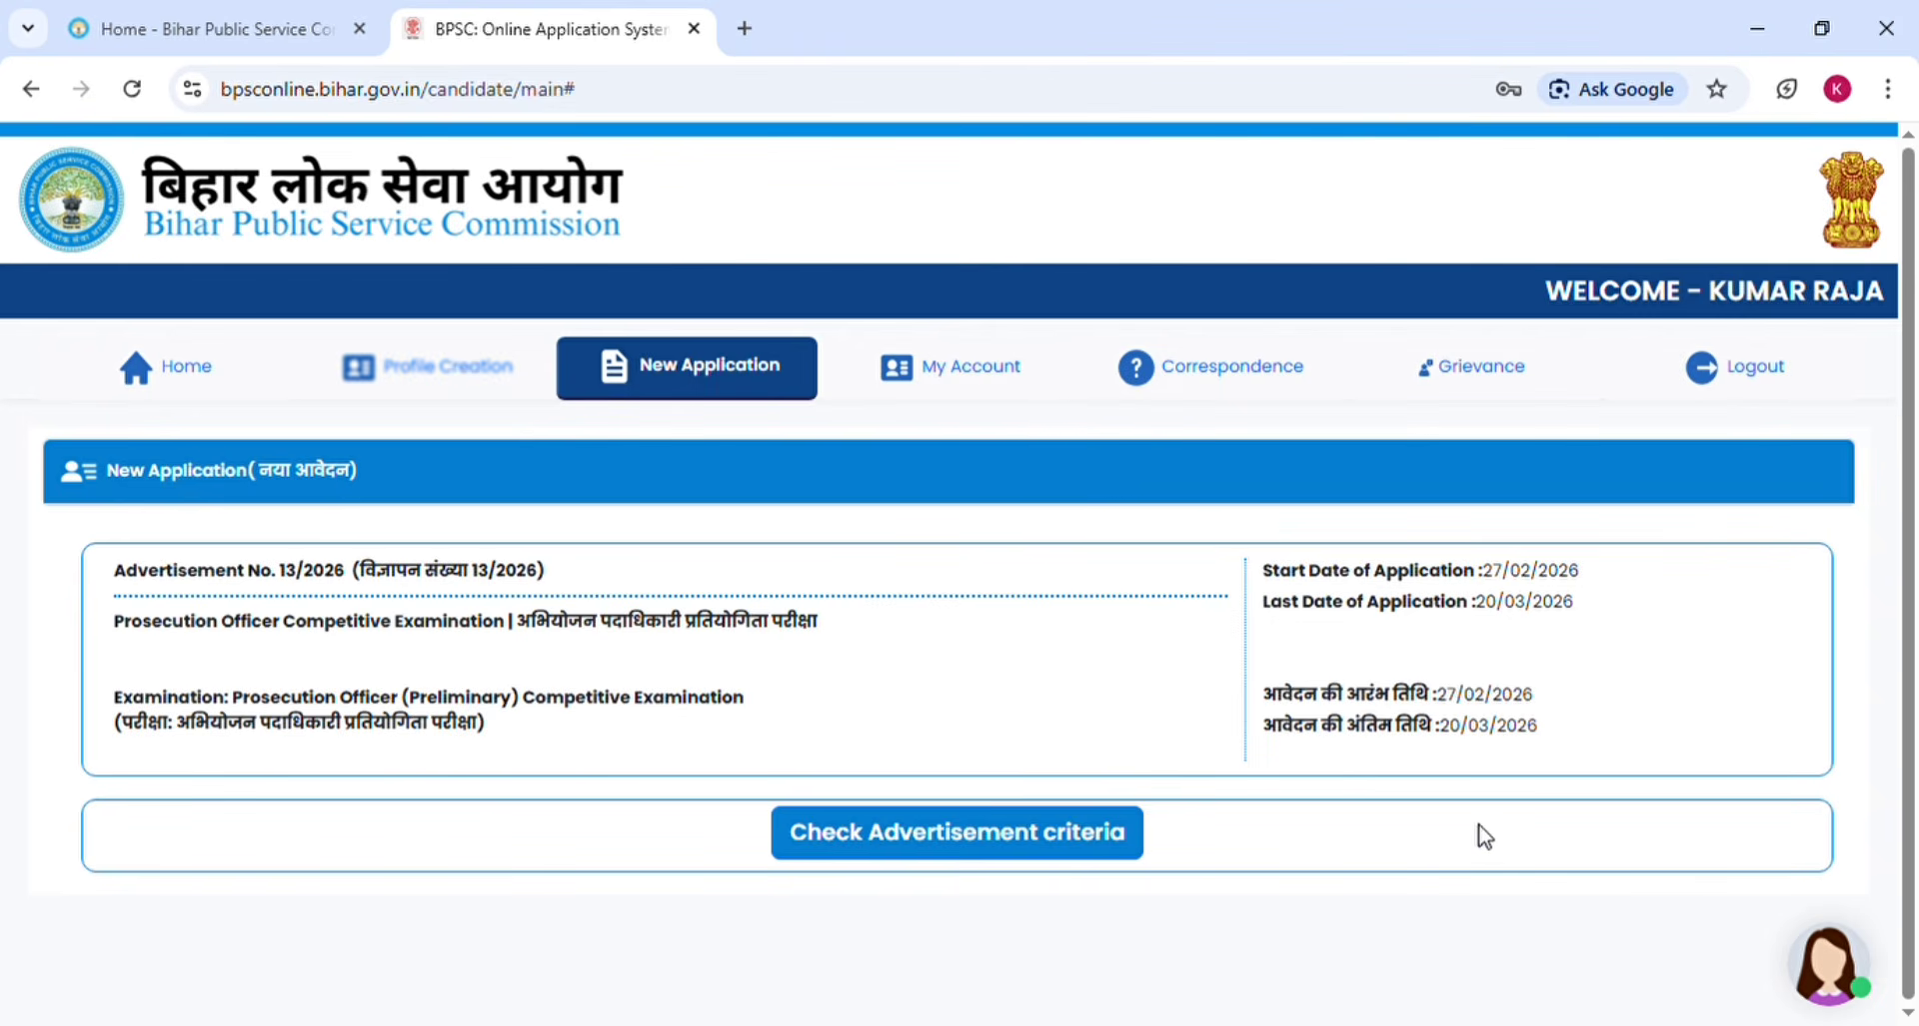
Step: Check eligibility for advertisement 13/2026 and begin answering the previous-attempts question
{"action": "left_click", "coordinate": [967, 853]}
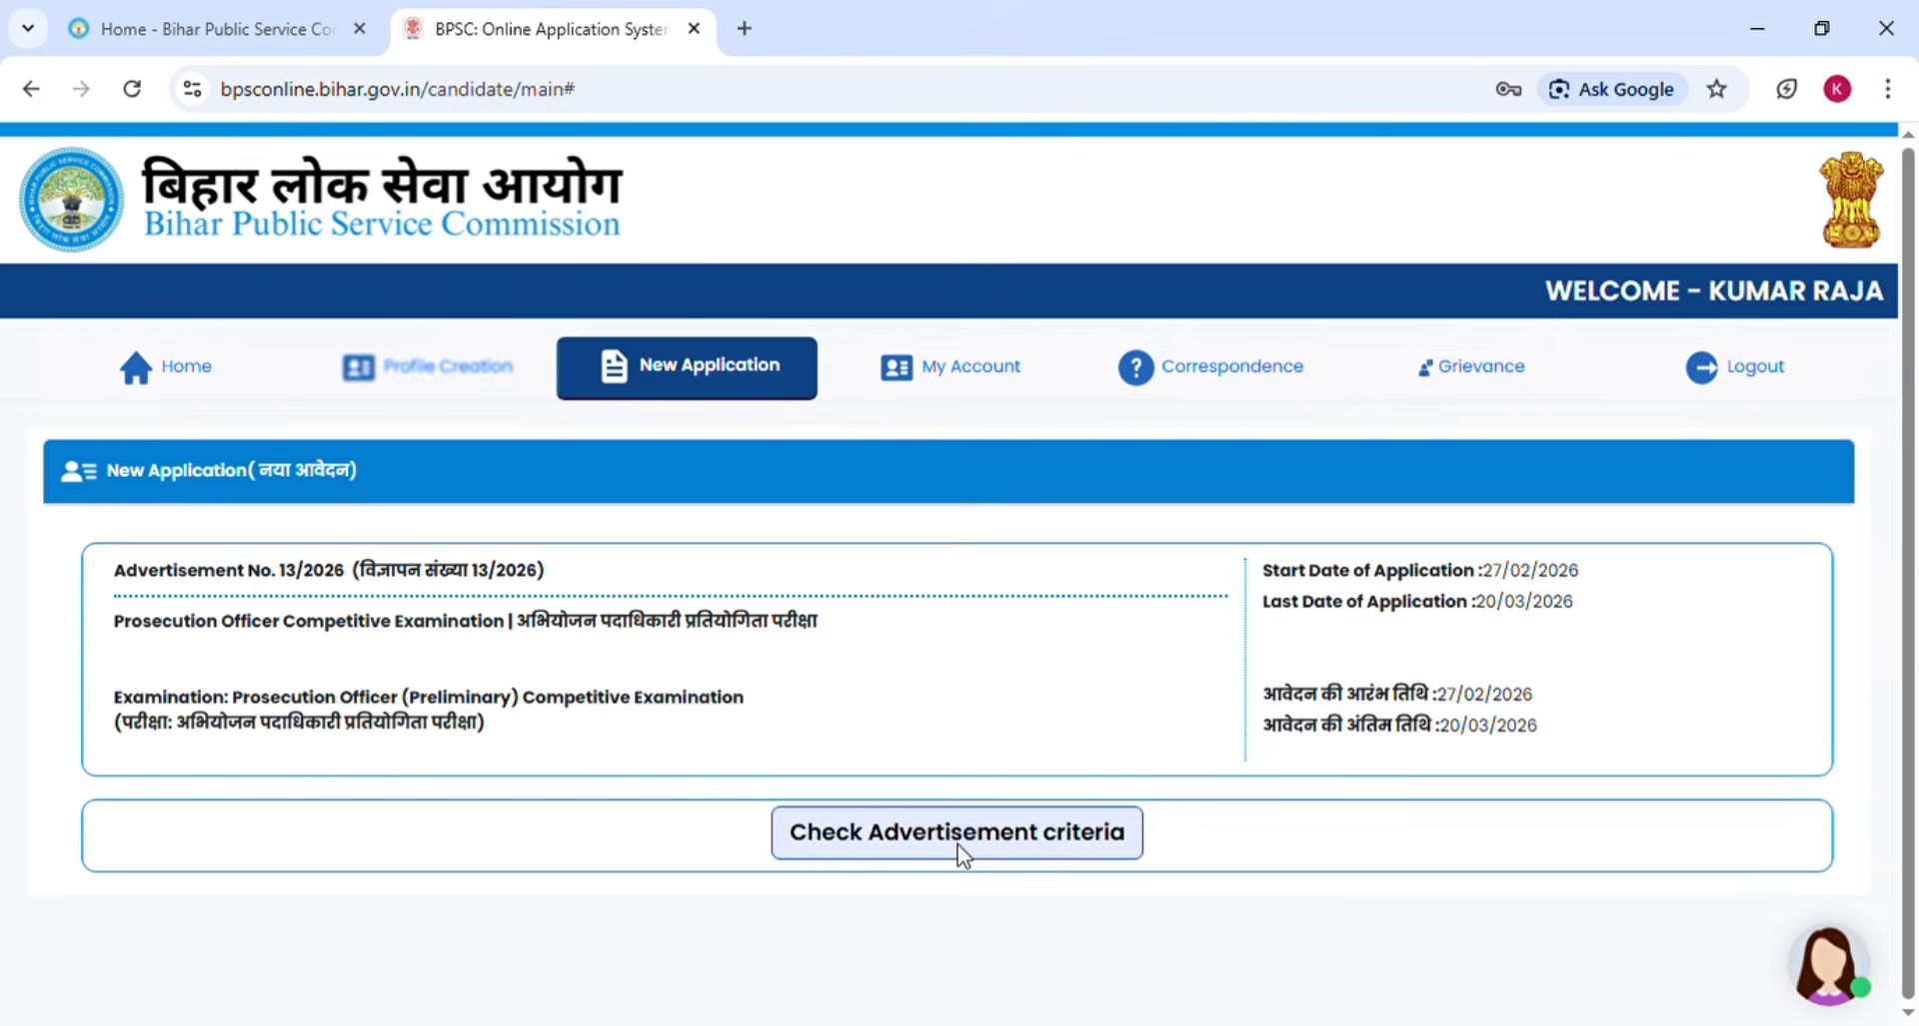
{"action": "left_click", "coordinate": [961, 850]}
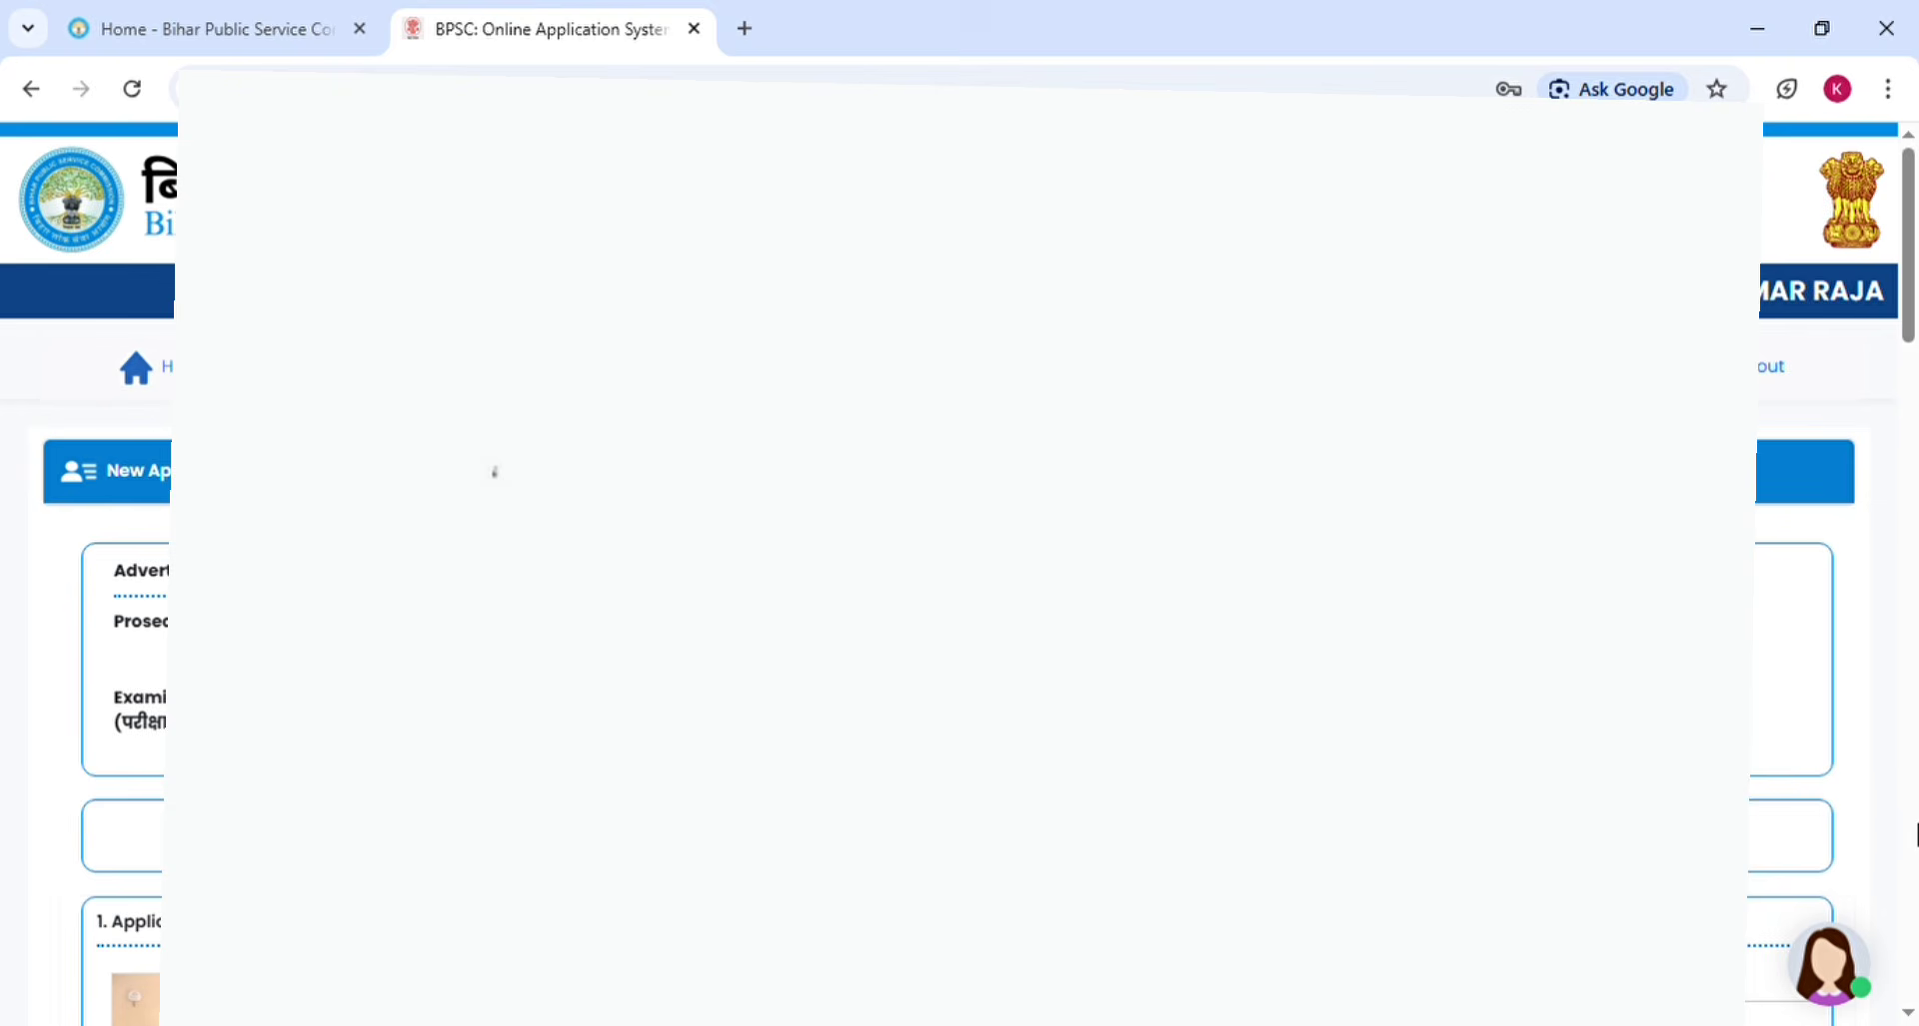
{"action": "scroll", "coordinate": [1914, 835], "scroll_direction": "down", "scroll_amount": 20}
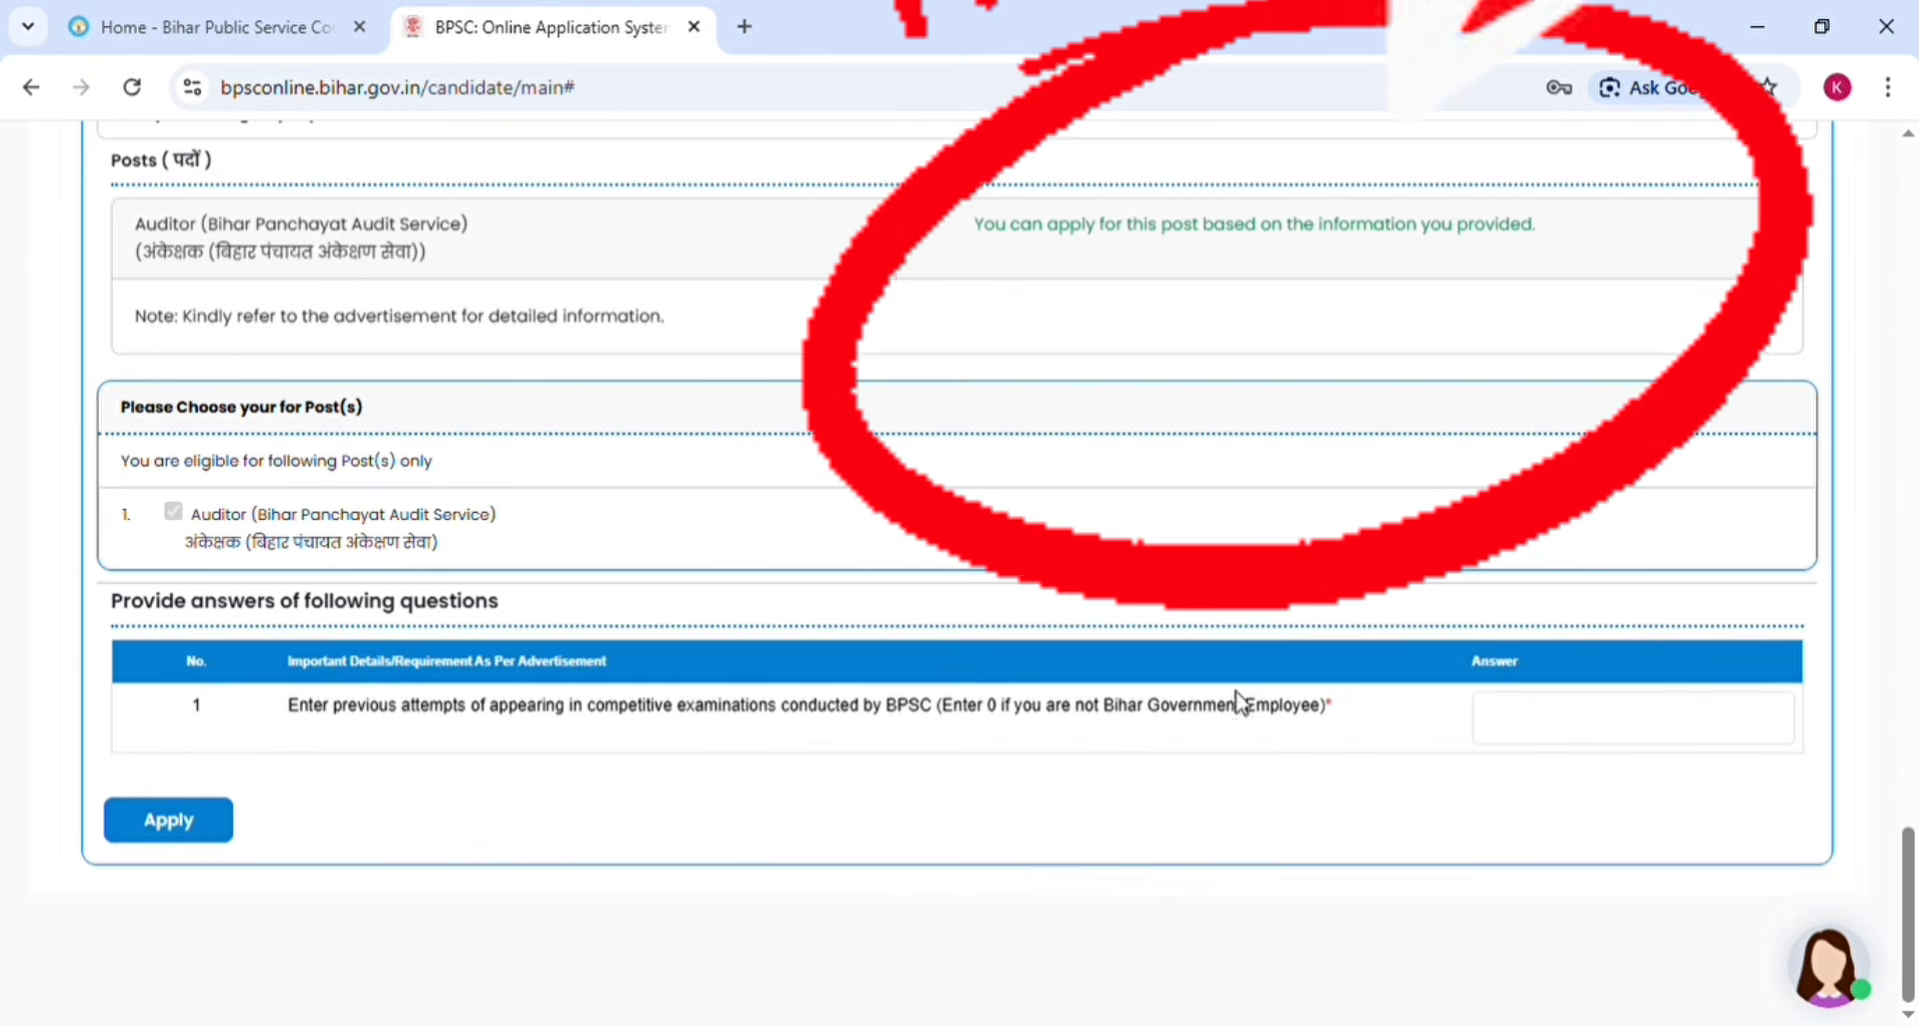
{"action": "left_click", "coordinate": [1568, 721]}
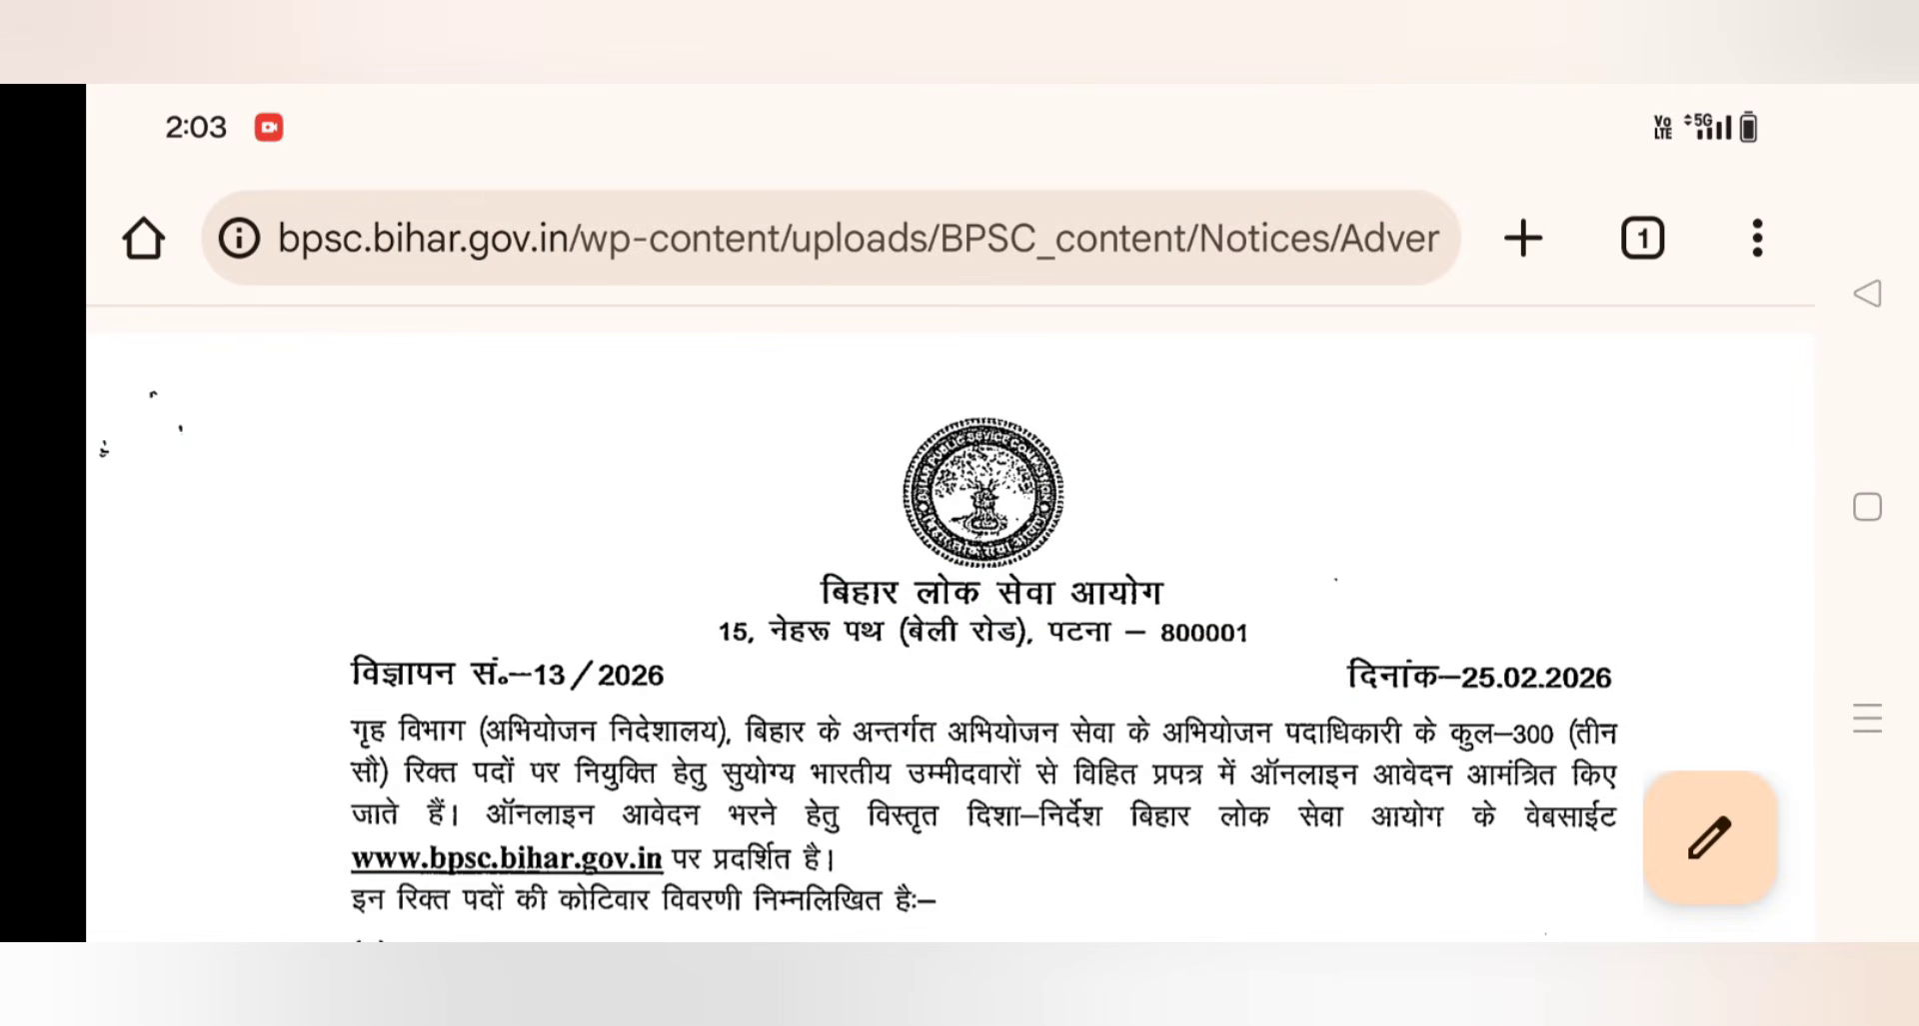
Step: Review pages 1–3 of the advertisement 13/2026 PDF: vacancies, age limit and exam scheme
{"action": "scroll", "coordinate": [1467, 605], "scroll_direction": "down", "scroll_amount": 3}
{"action": "scroll", "coordinate": [1468, 605], "scroll_direction": "down", "scroll_amount": 10}
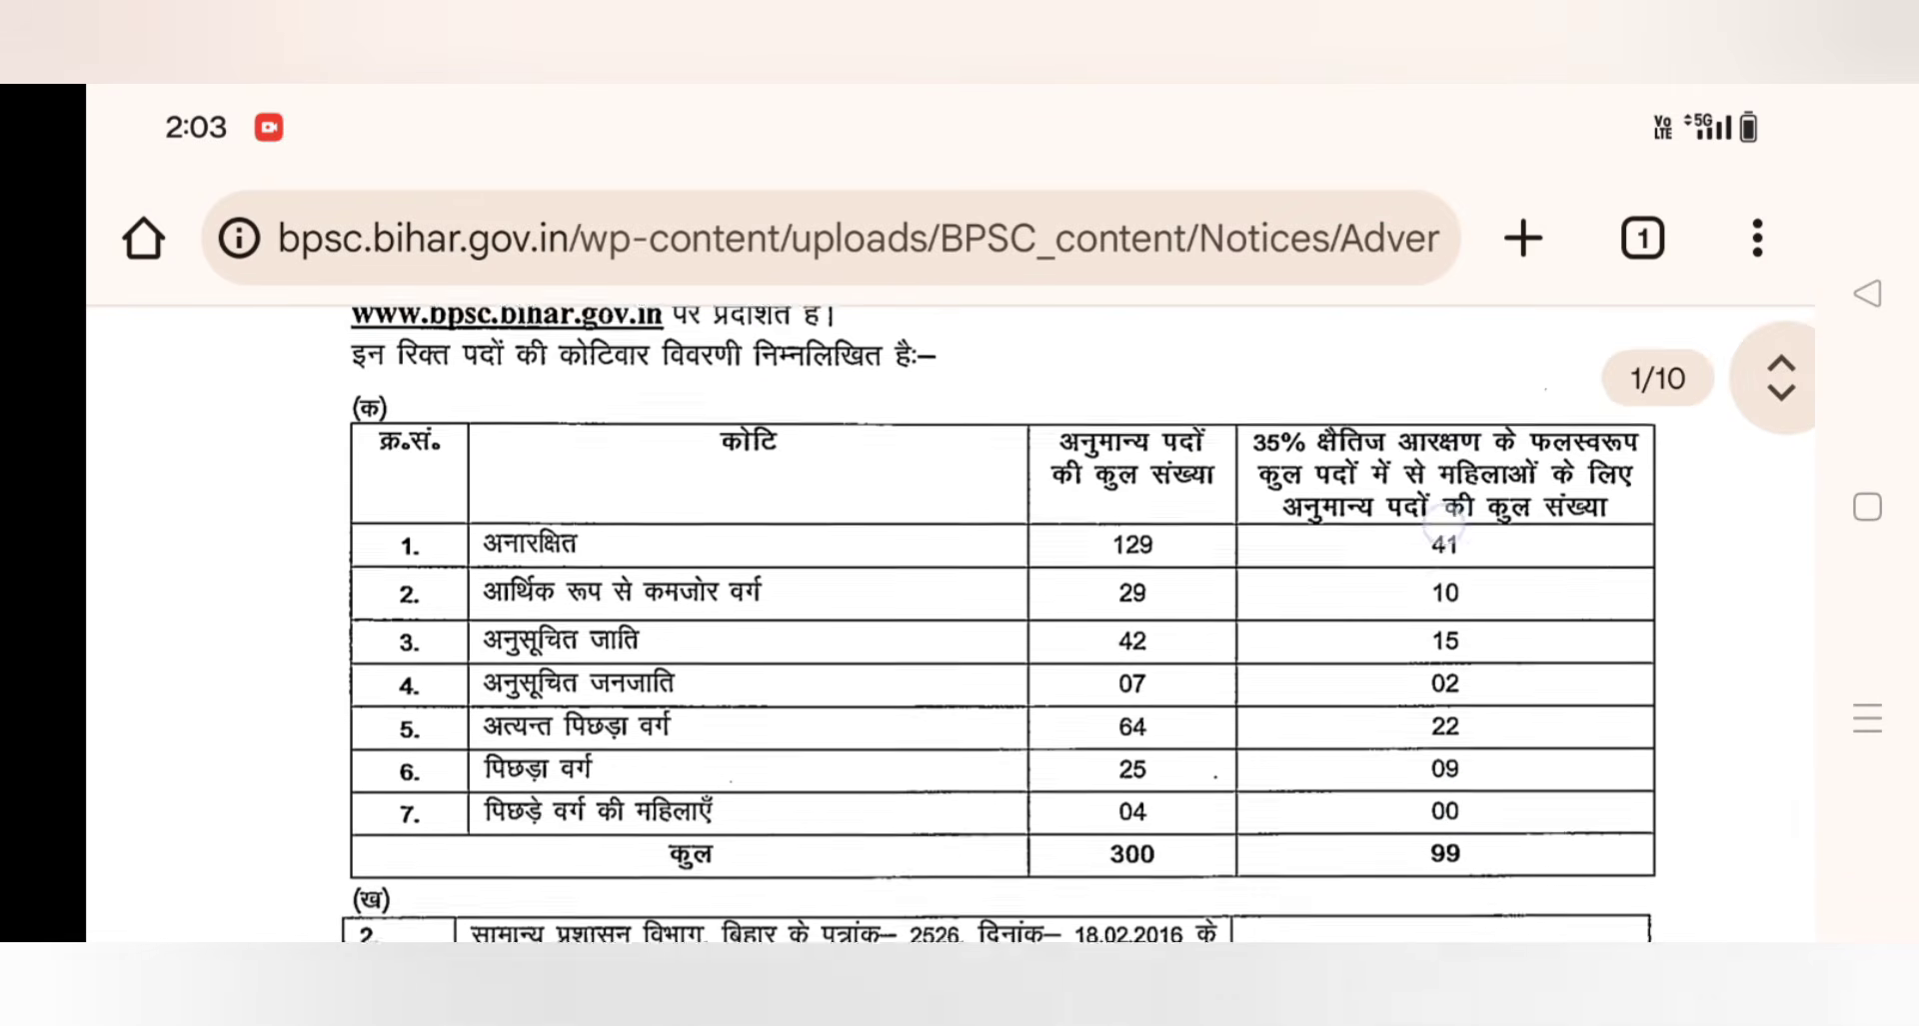
{"action": "scroll", "coordinate": [1431, 489], "scroll_direction": "down", "scroll_amount": 5}
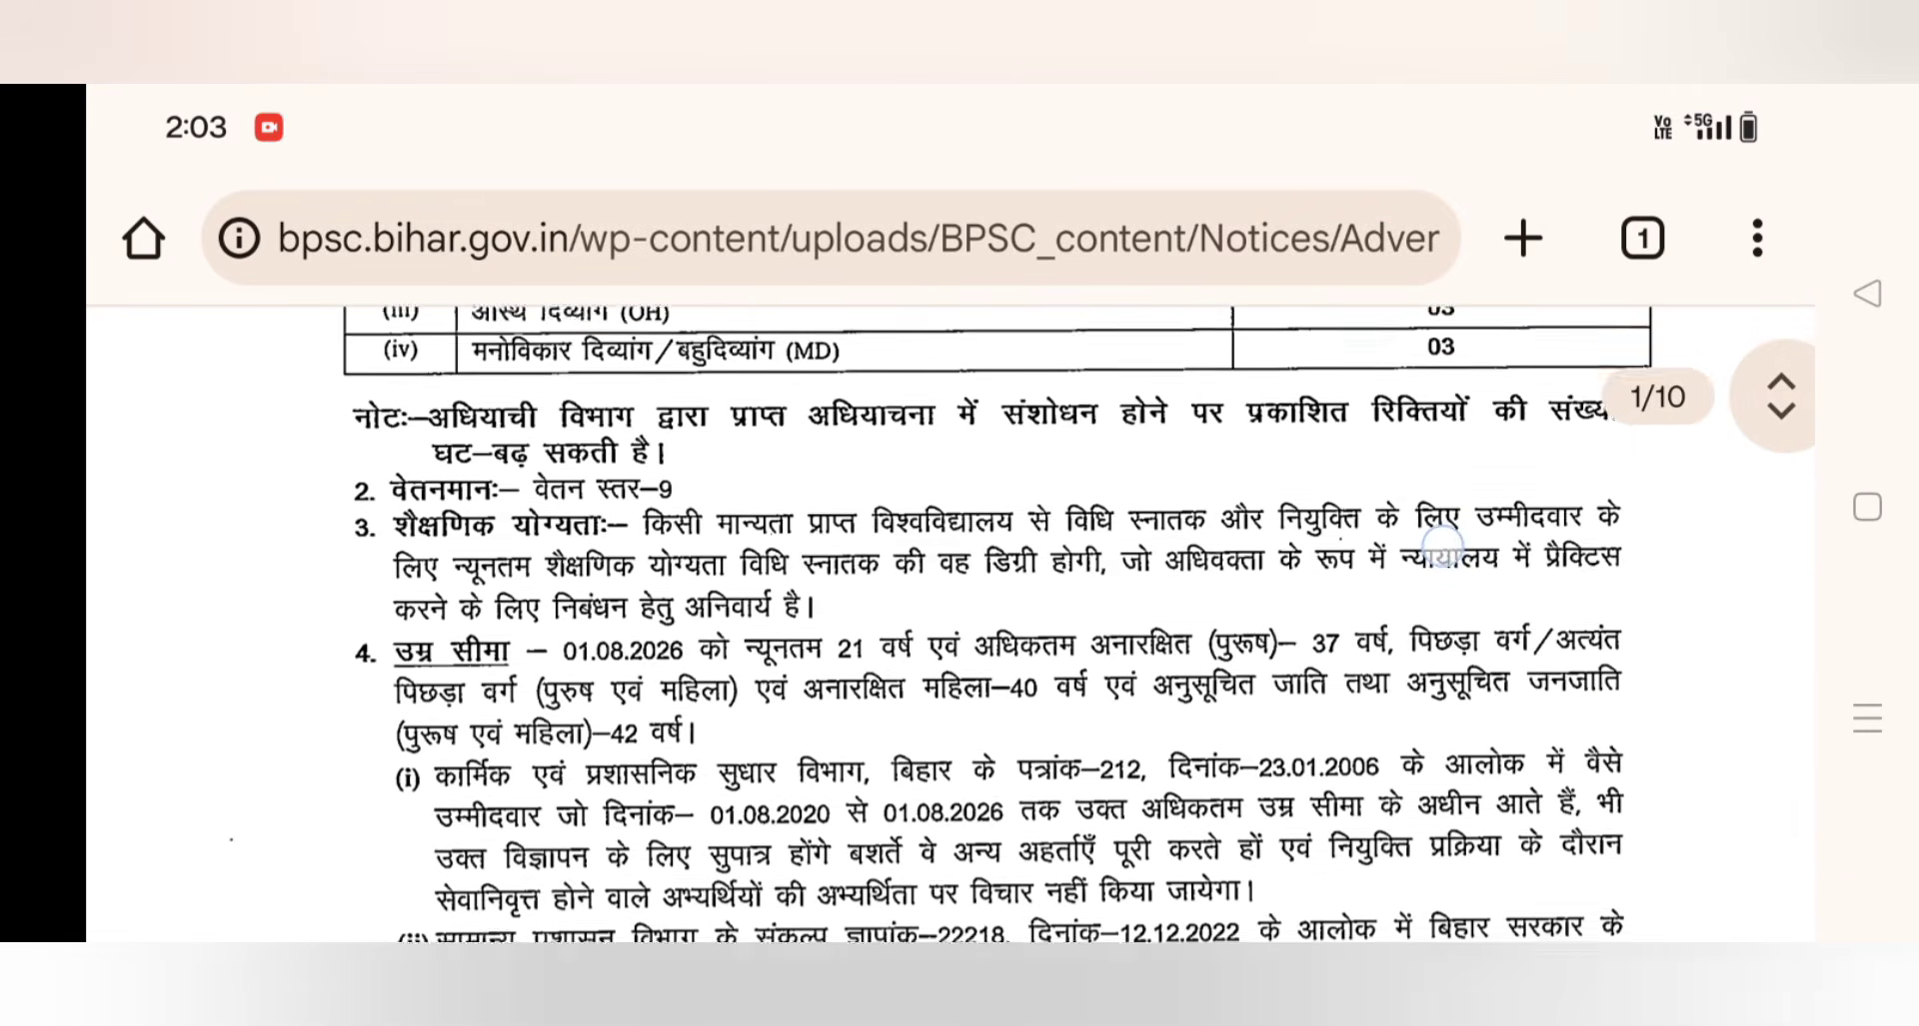
{"action": "left_click_drag", "start_coordinate": [1431, 487], "coordinate": [1414, 483]}
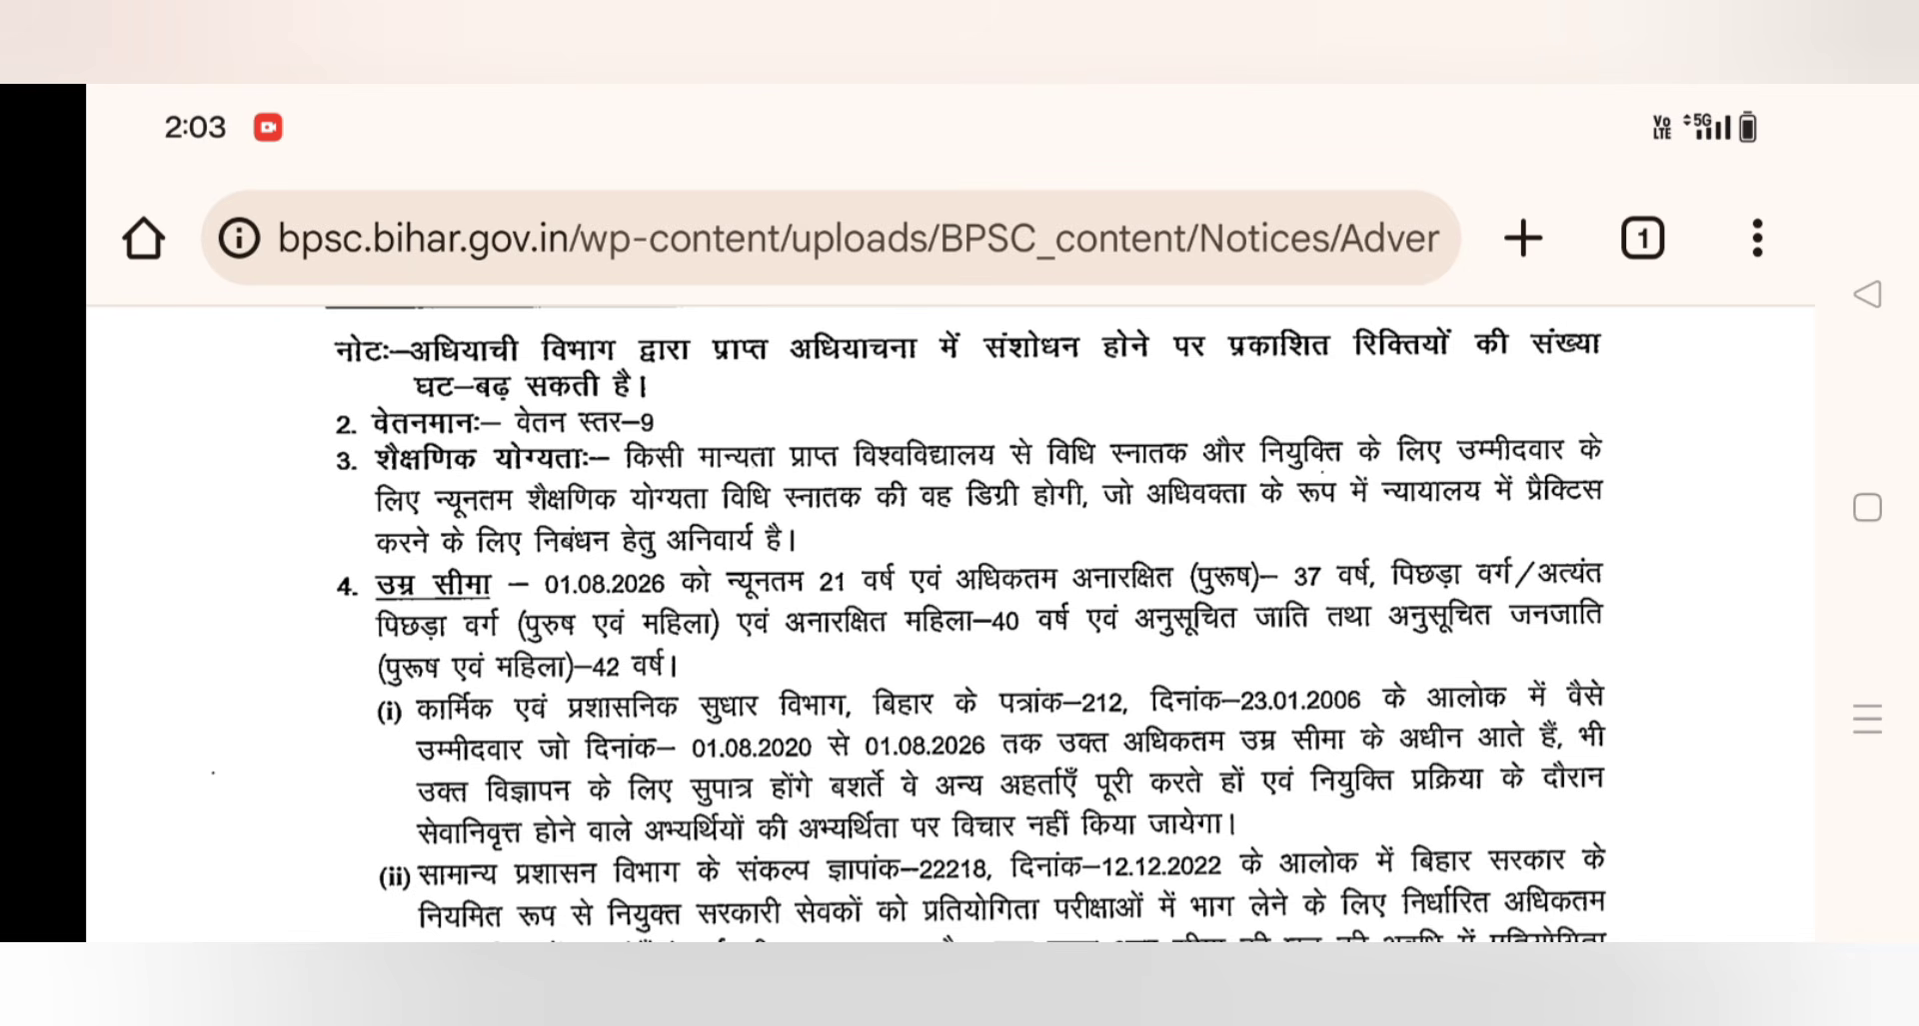
{"action": "scroll", "coordinate": [1149, 745], "scroll_direction": "down", "scroll_amount": 12}
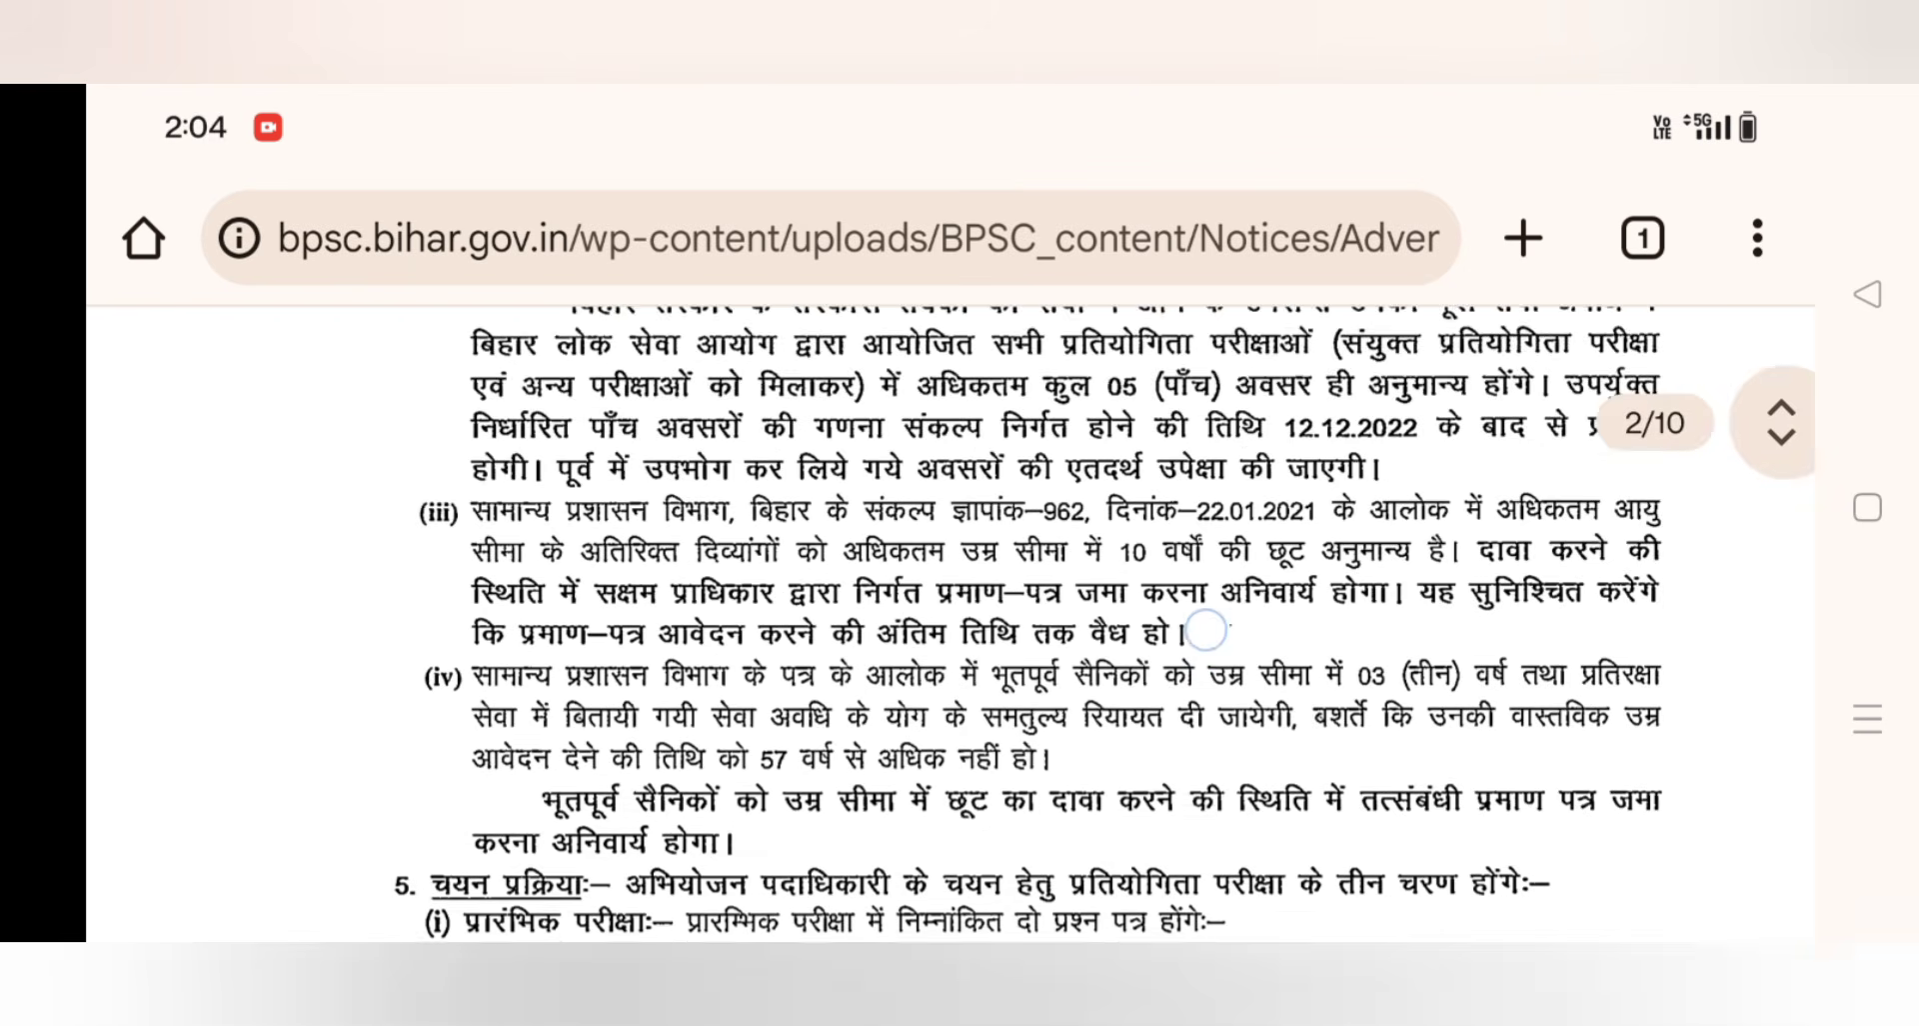
{"action": "scroll", "coordinate": [1194, 639], "scroll_direction": "down", "scroll_amount": 2}
{"action": "scroll", "coordinate": [1186, 737], "scroll_direction": "up", "scroll_amount": 2}
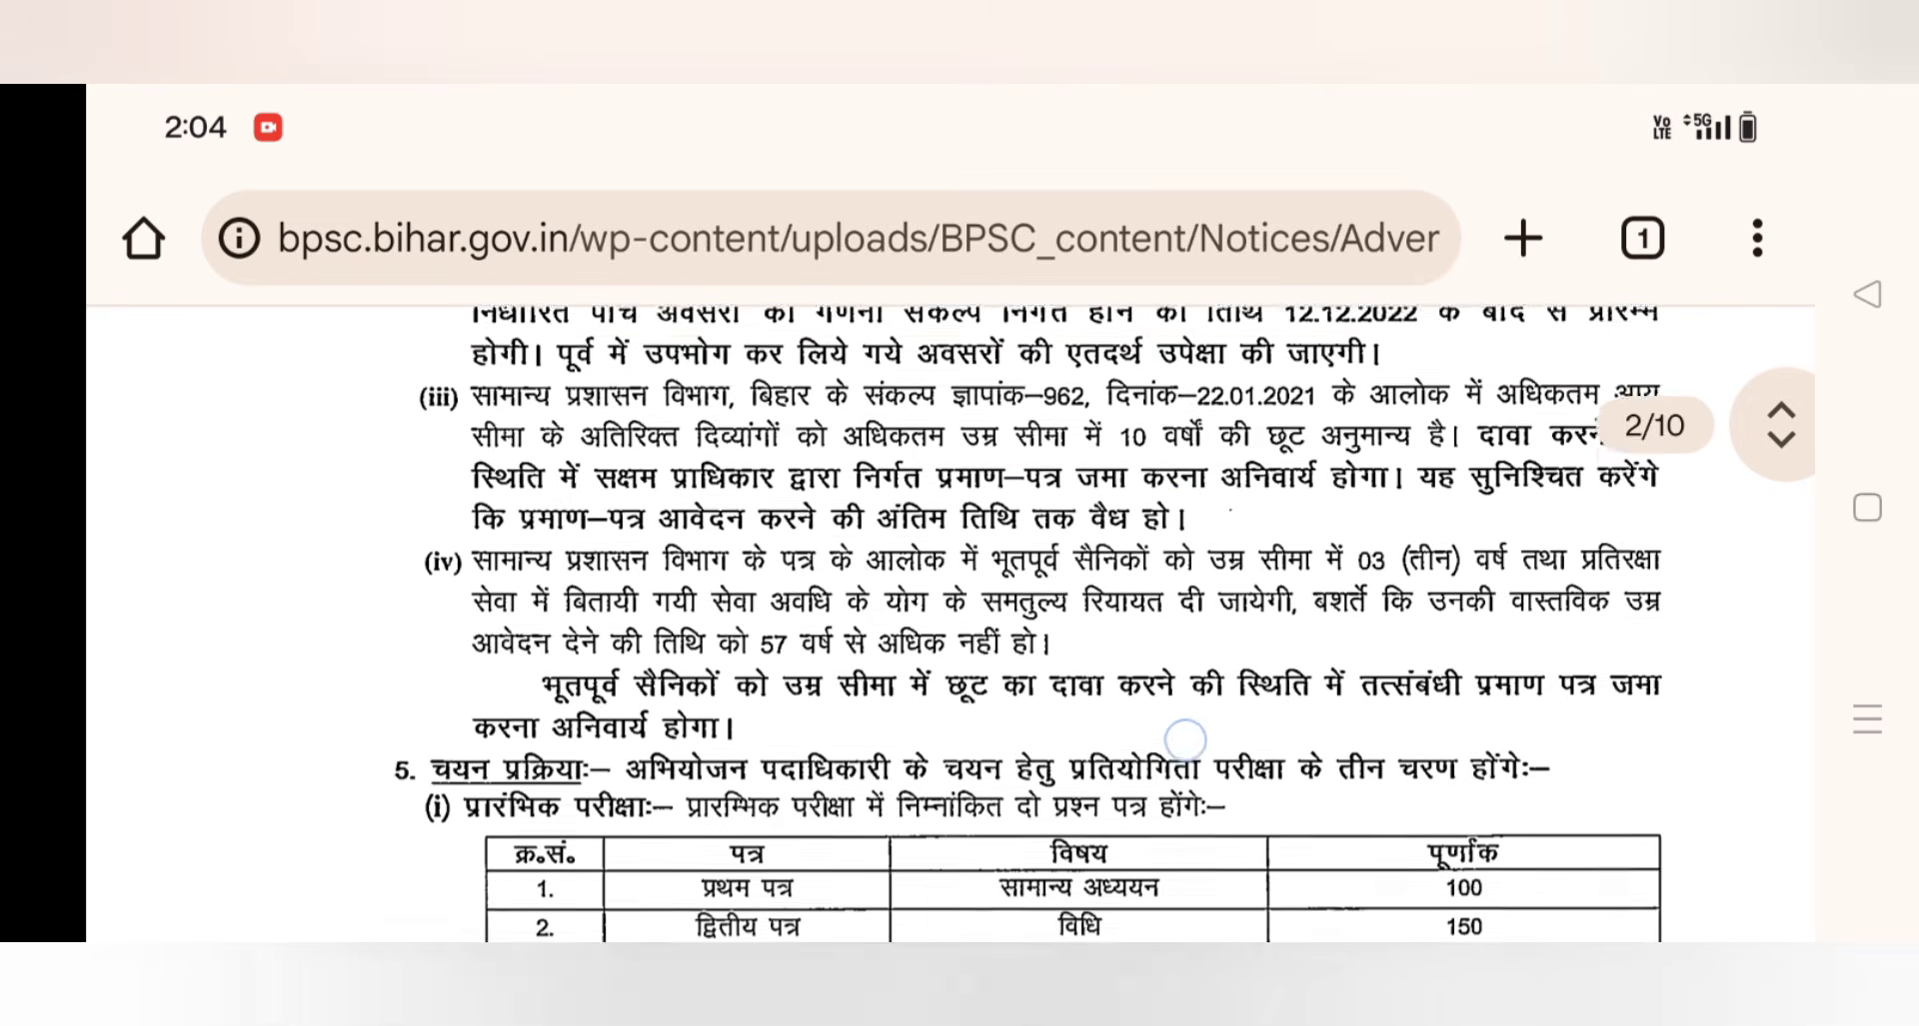
{"action": "scroll", "coordinate": [1183, 587], "scroll_direction": "up", "scroll_amount": 2}
{"action": "scroll", "coordinate": [1182, 587], "scroll_direction": "down", "scroll_amount": 9}
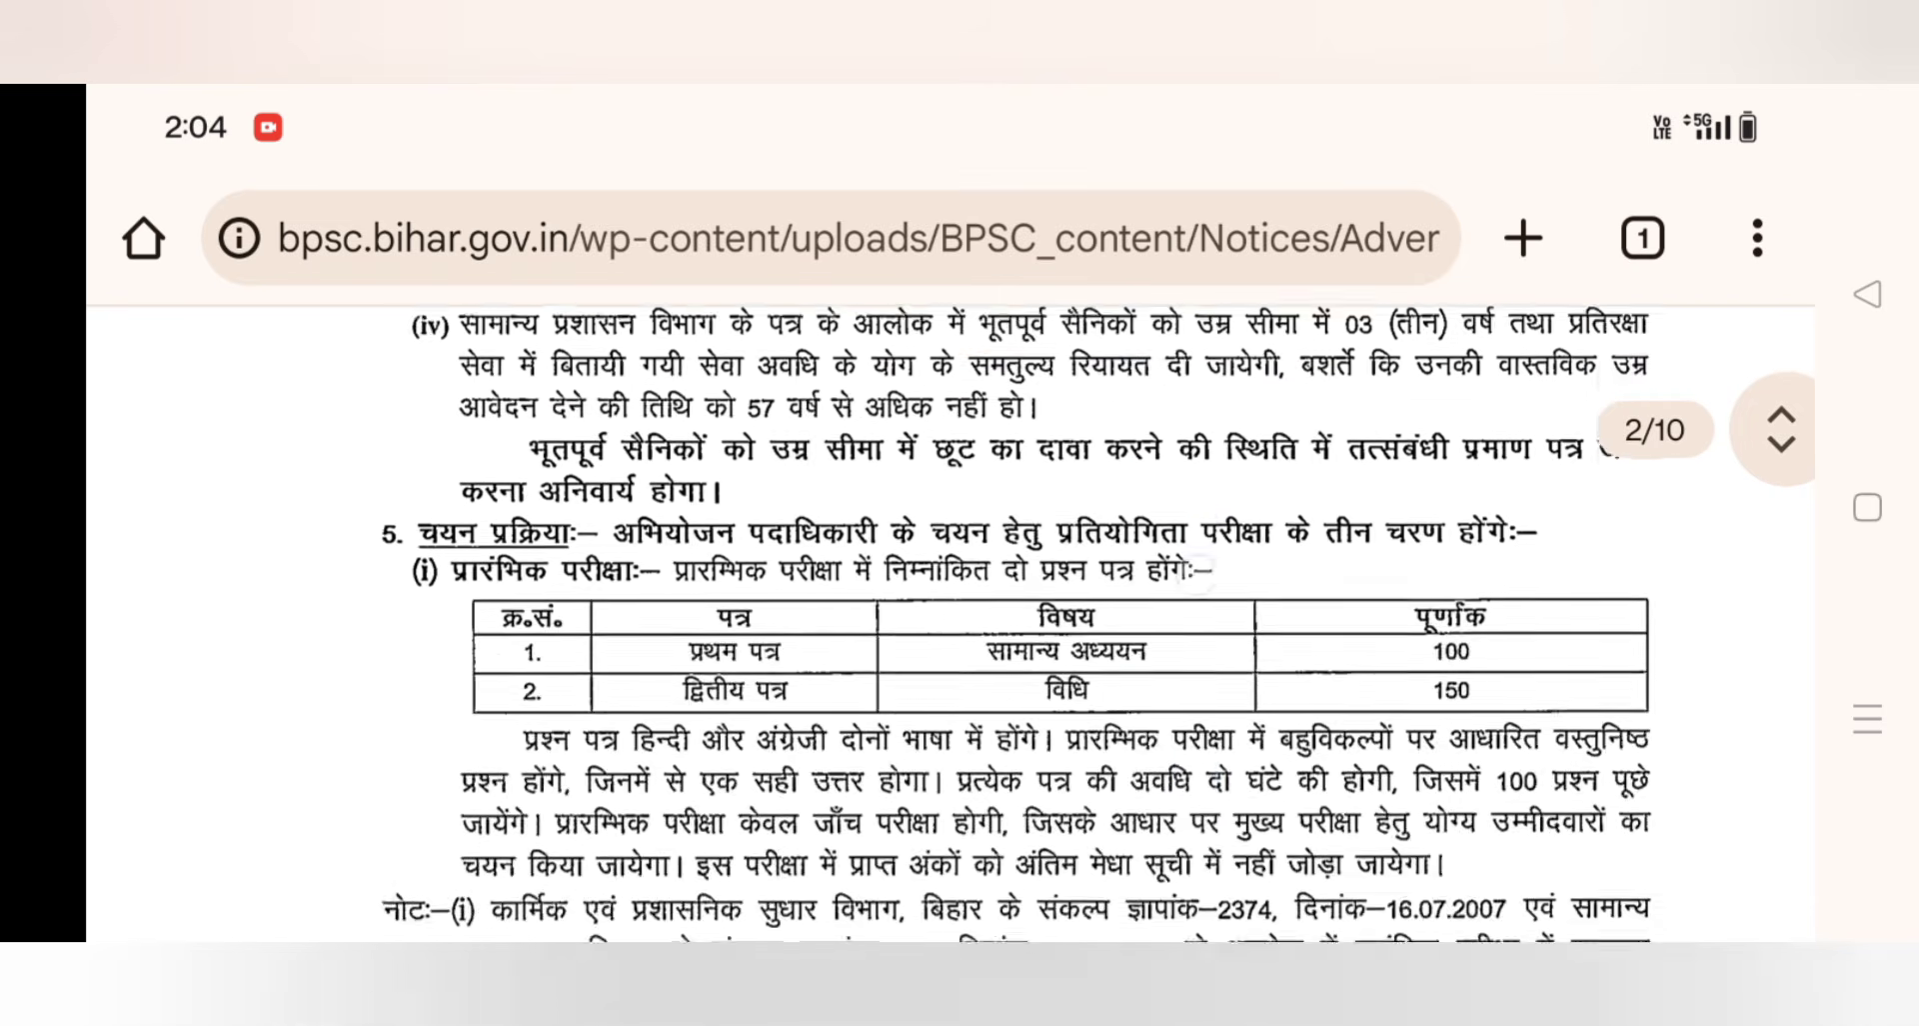
{"action": "scroll", "coordinate": [1090, 625], "scroll_direction": "down", "scroll_amount": 5}
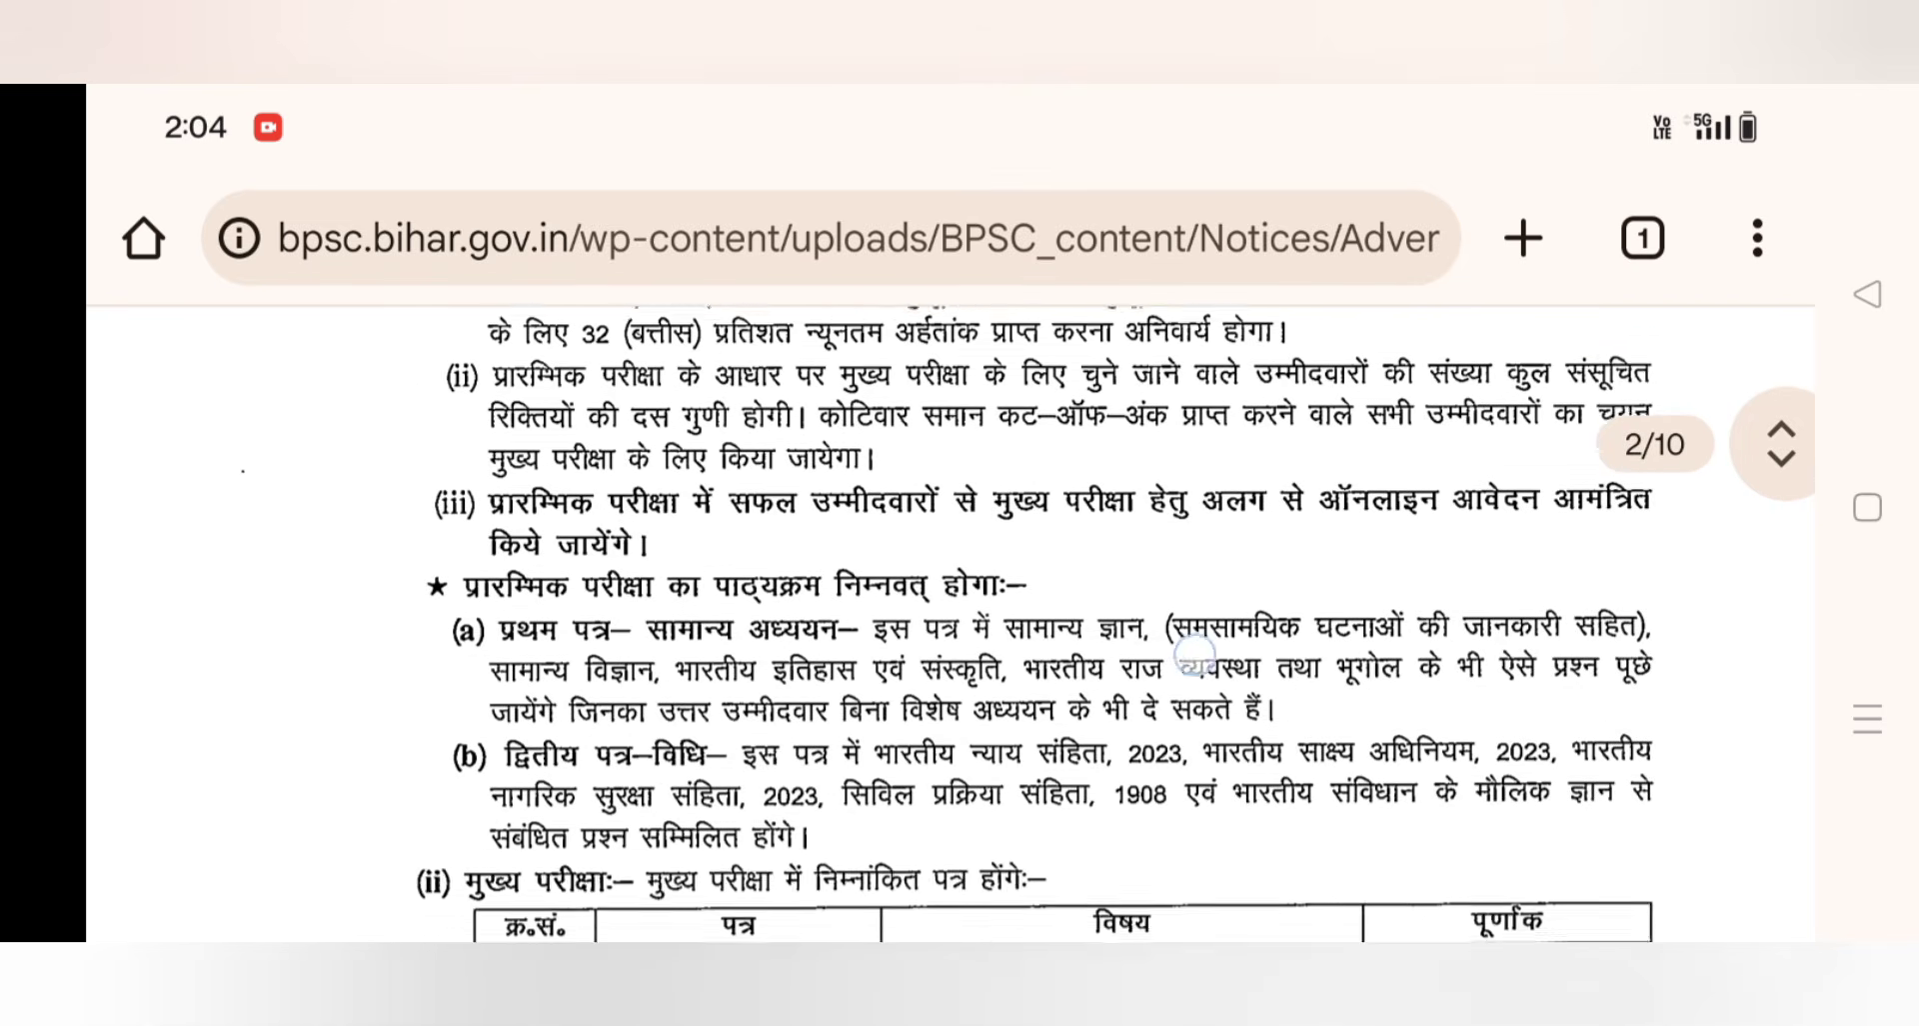
{"action": "scroll", "coordinate": [1009, 625], "scroll_direction": "down", "scroll_amount": 2}
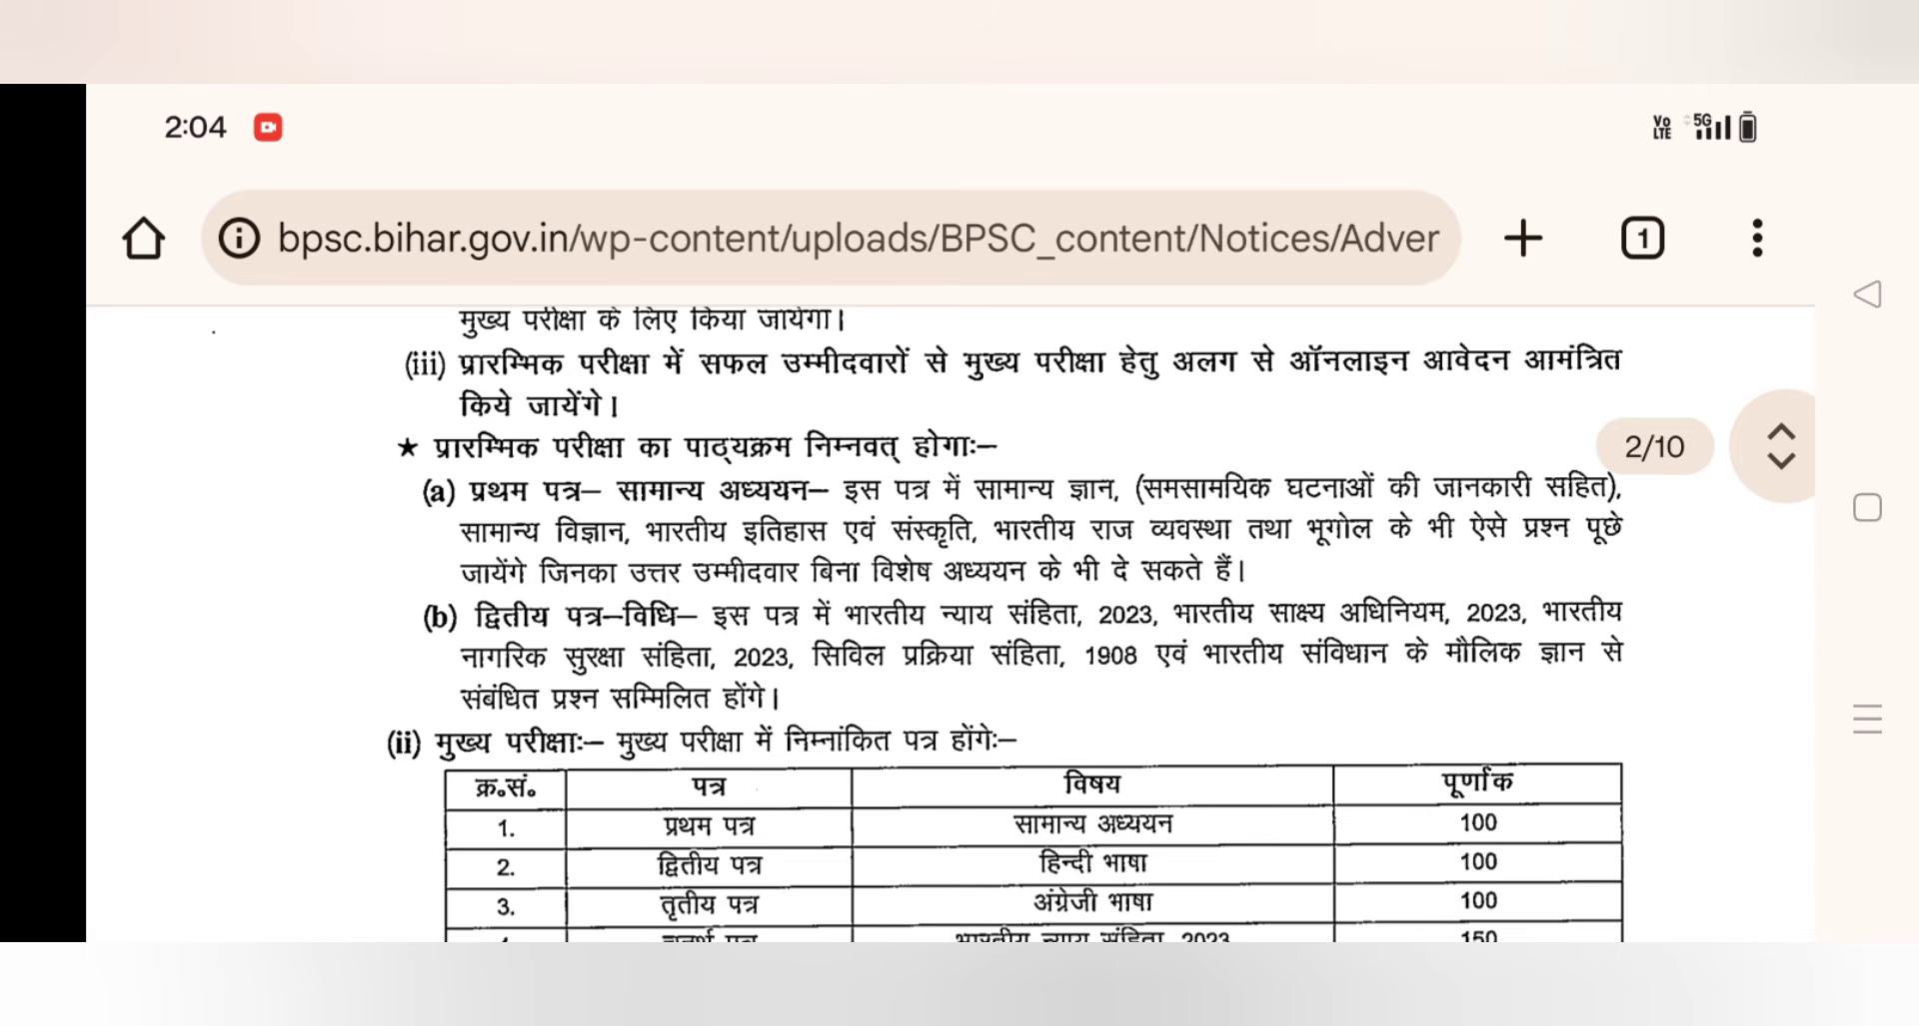
{"action": "scroll", "coordinate": [1009, 625], "scroll_direction": "down", "scroll_amount": 4}
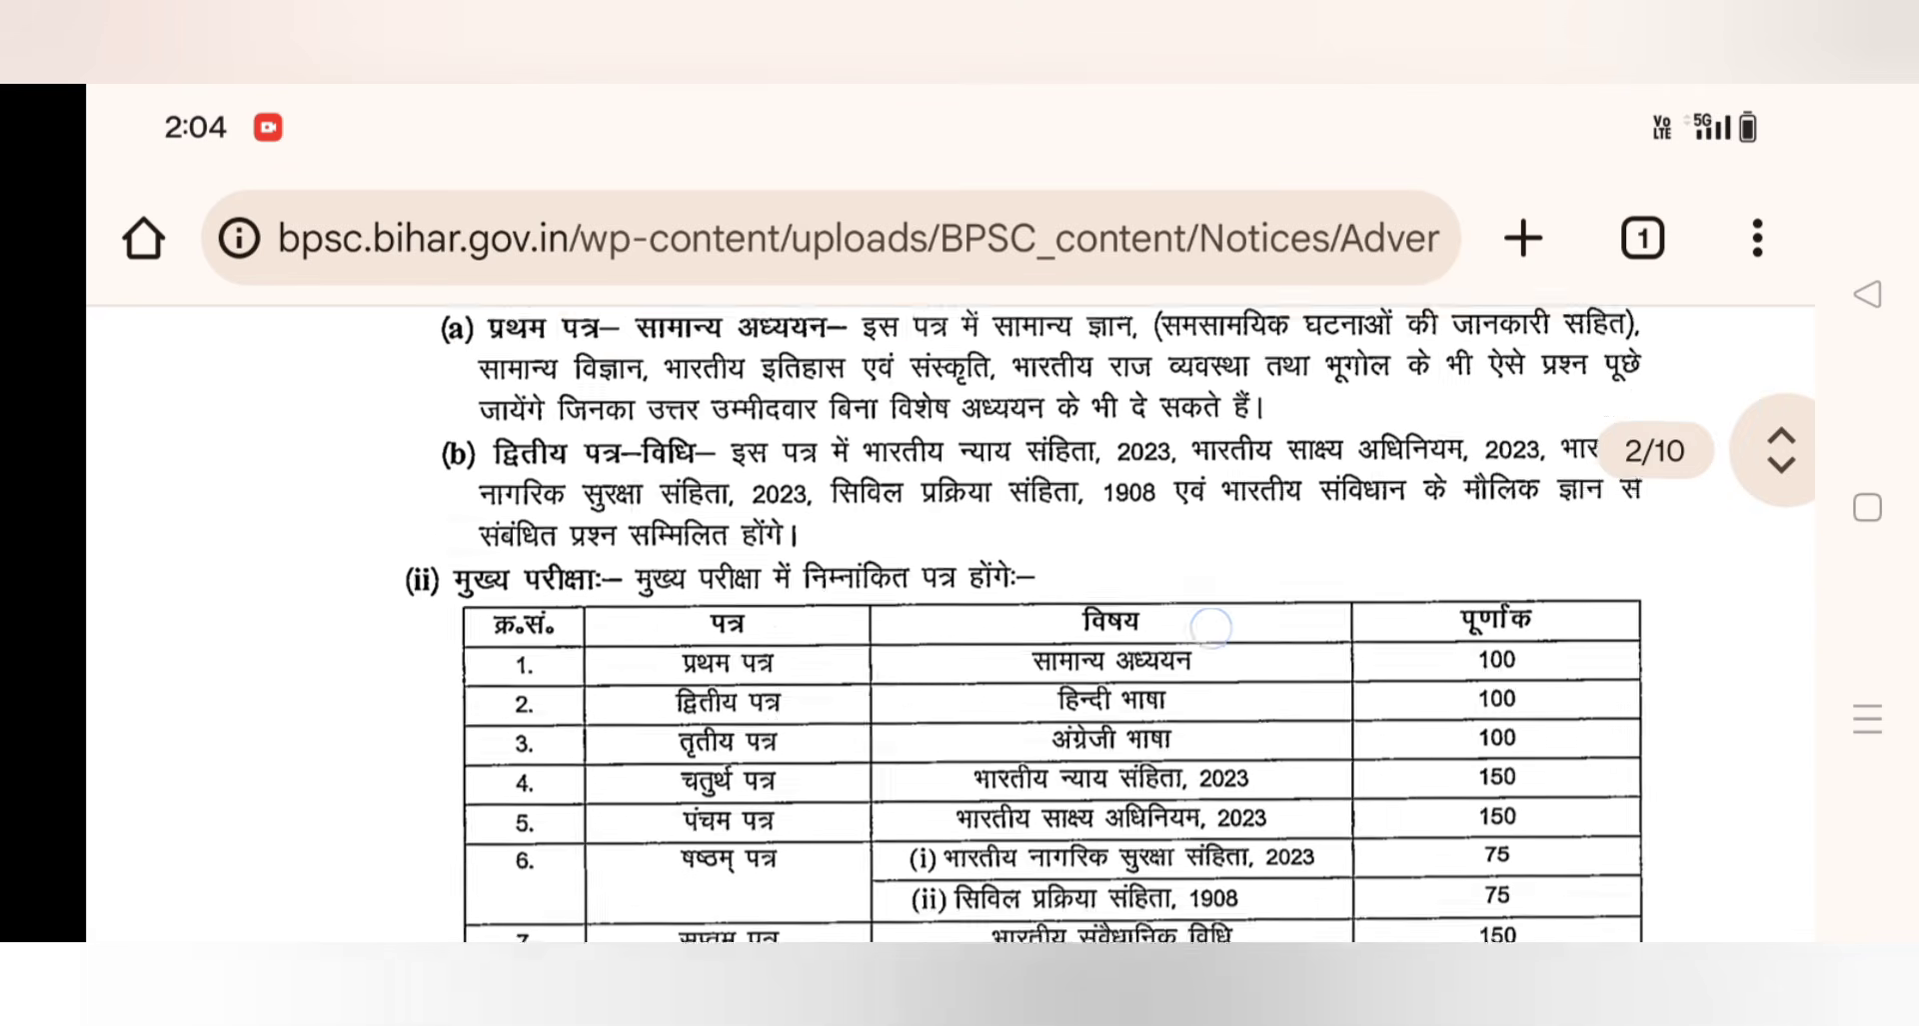
{"action": "scroll", "coordinate": [1010, 624], "scroll_direction": "down", "scroll_amount": 3}
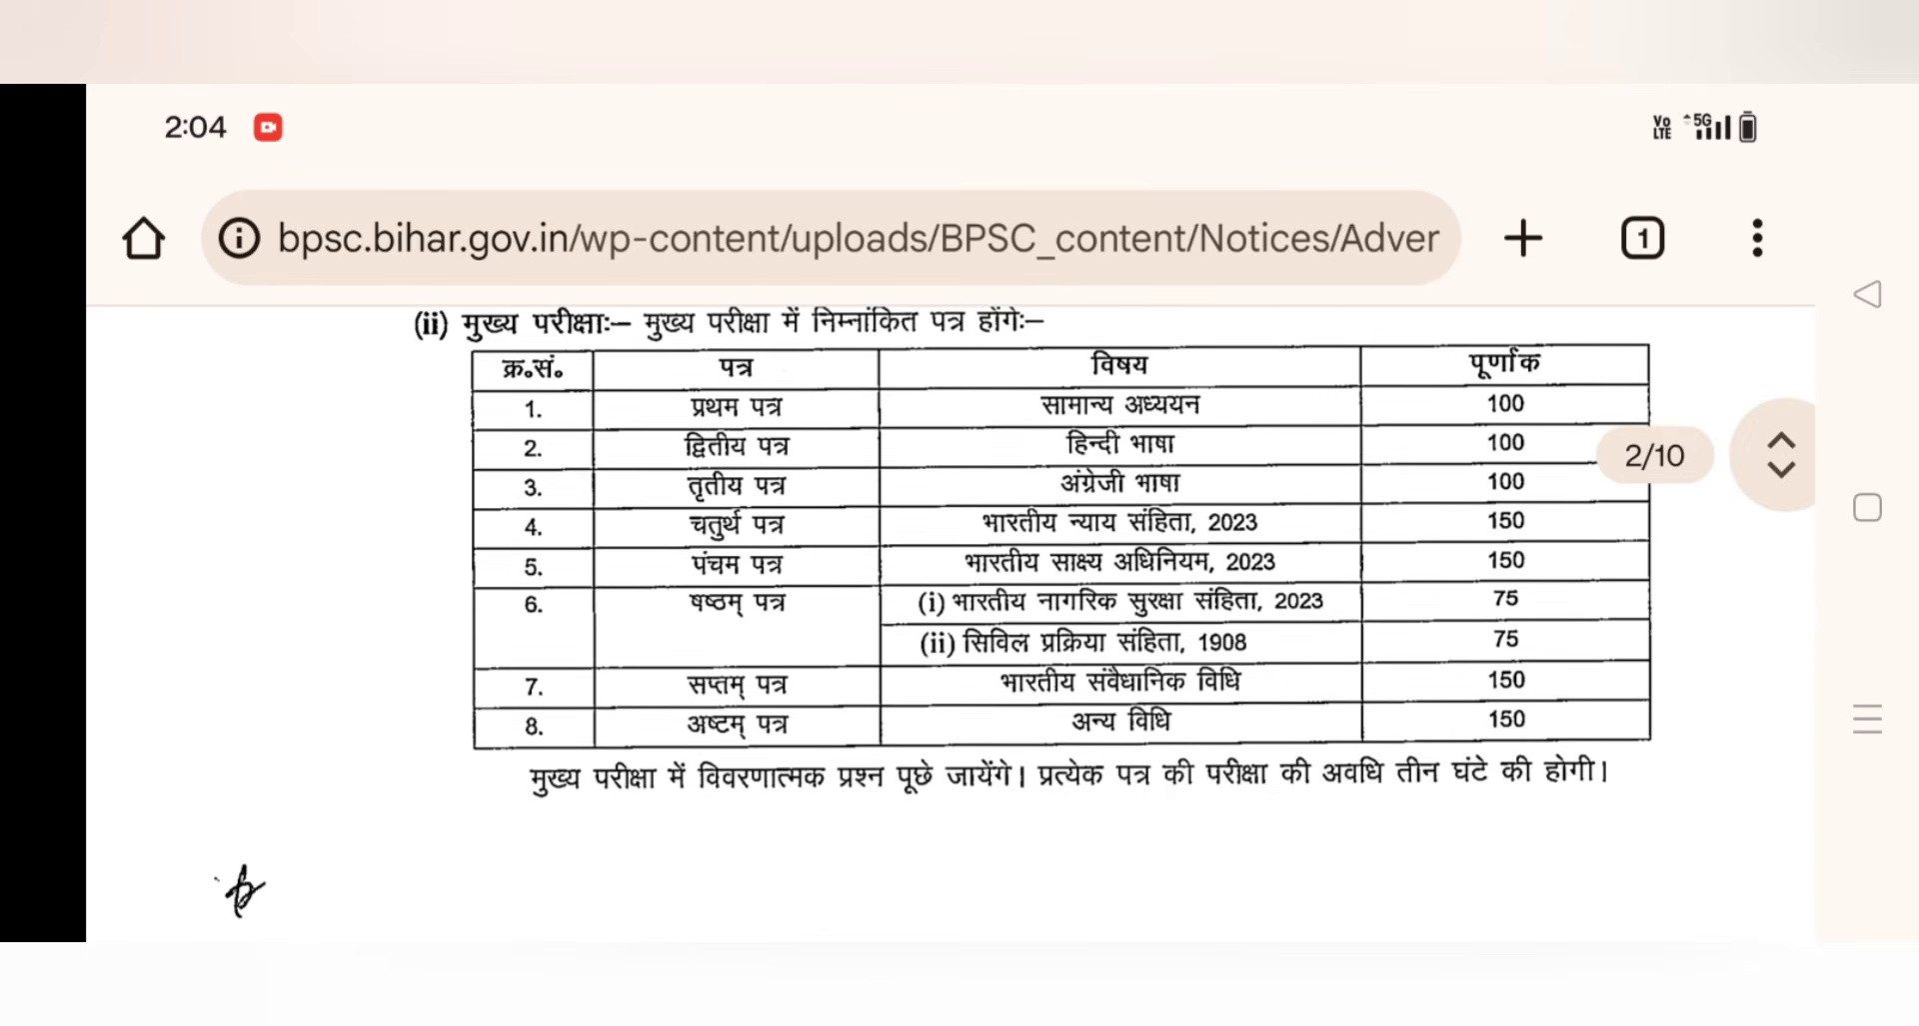
{"action": "scroll", "coordinate": [1010, 625], "scroll_direction": "down", "scroll_amount": 10}
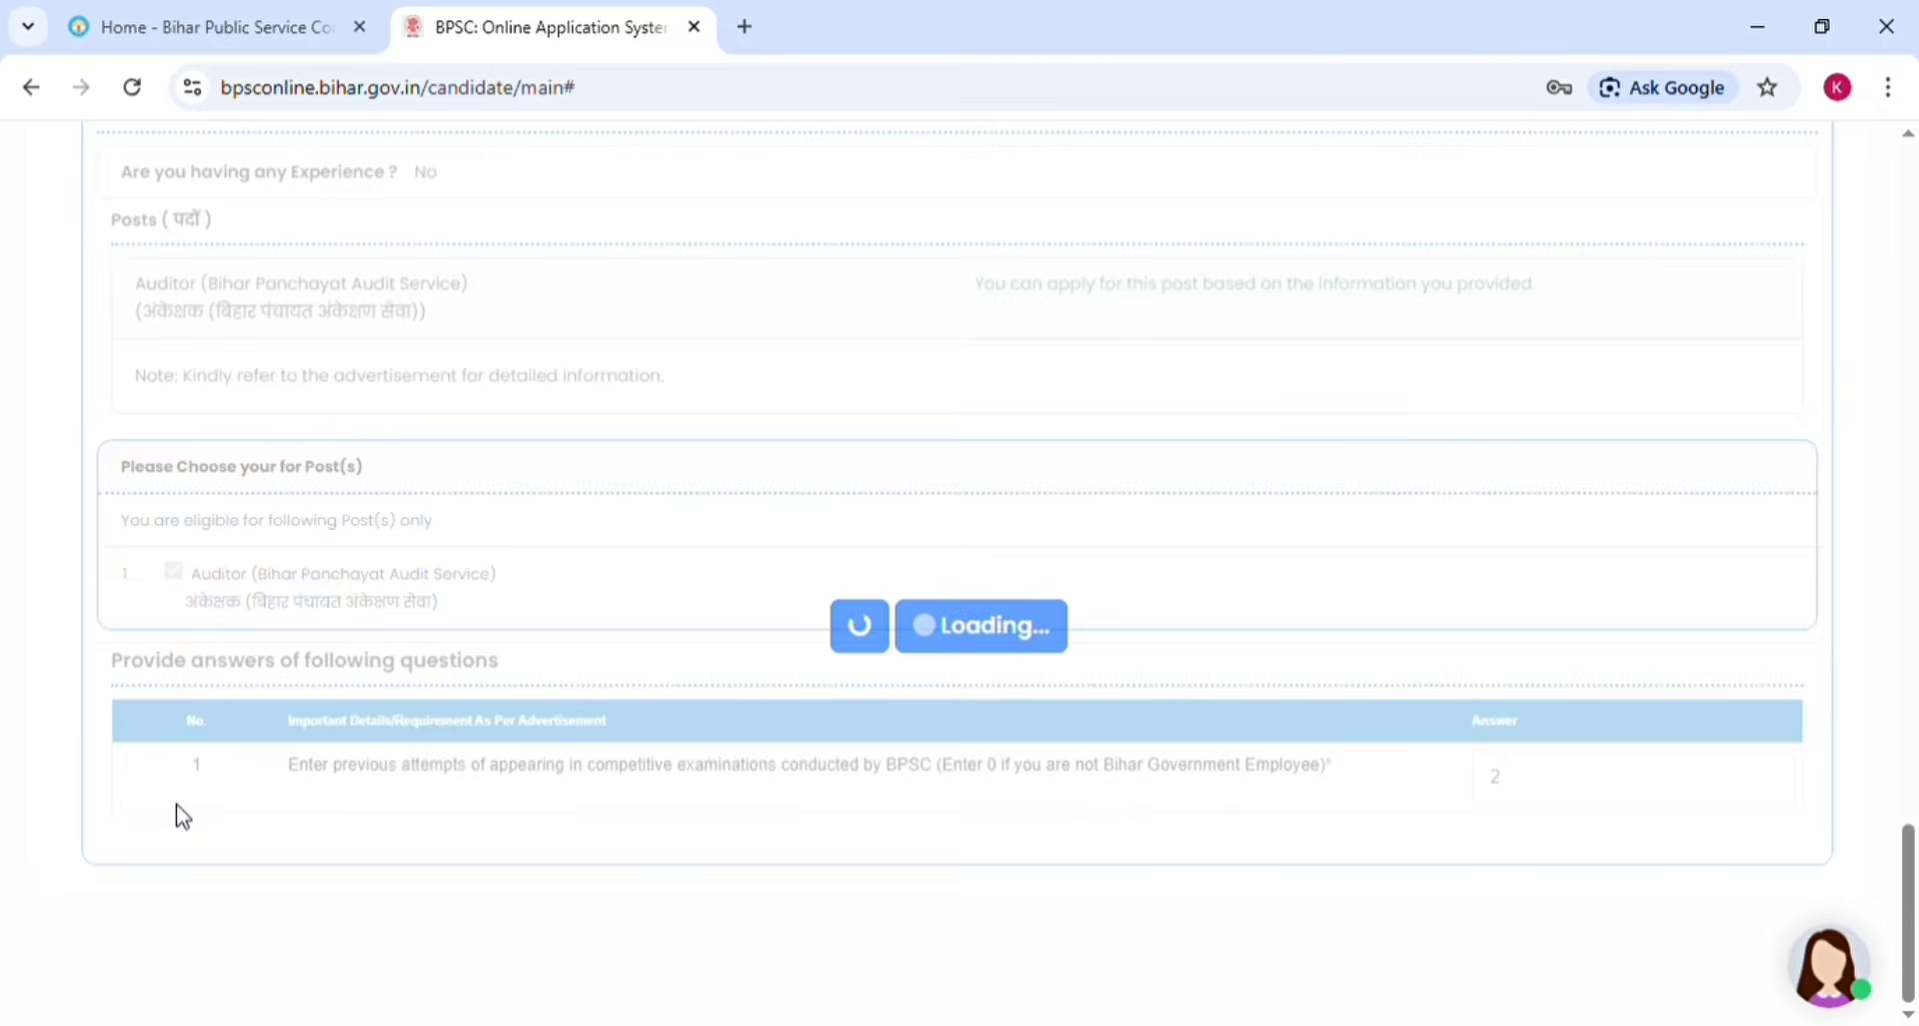
{"action": "scroll", "coordinate": [177, 814], "scroll_direction": "down", "scroll_amount": 1}
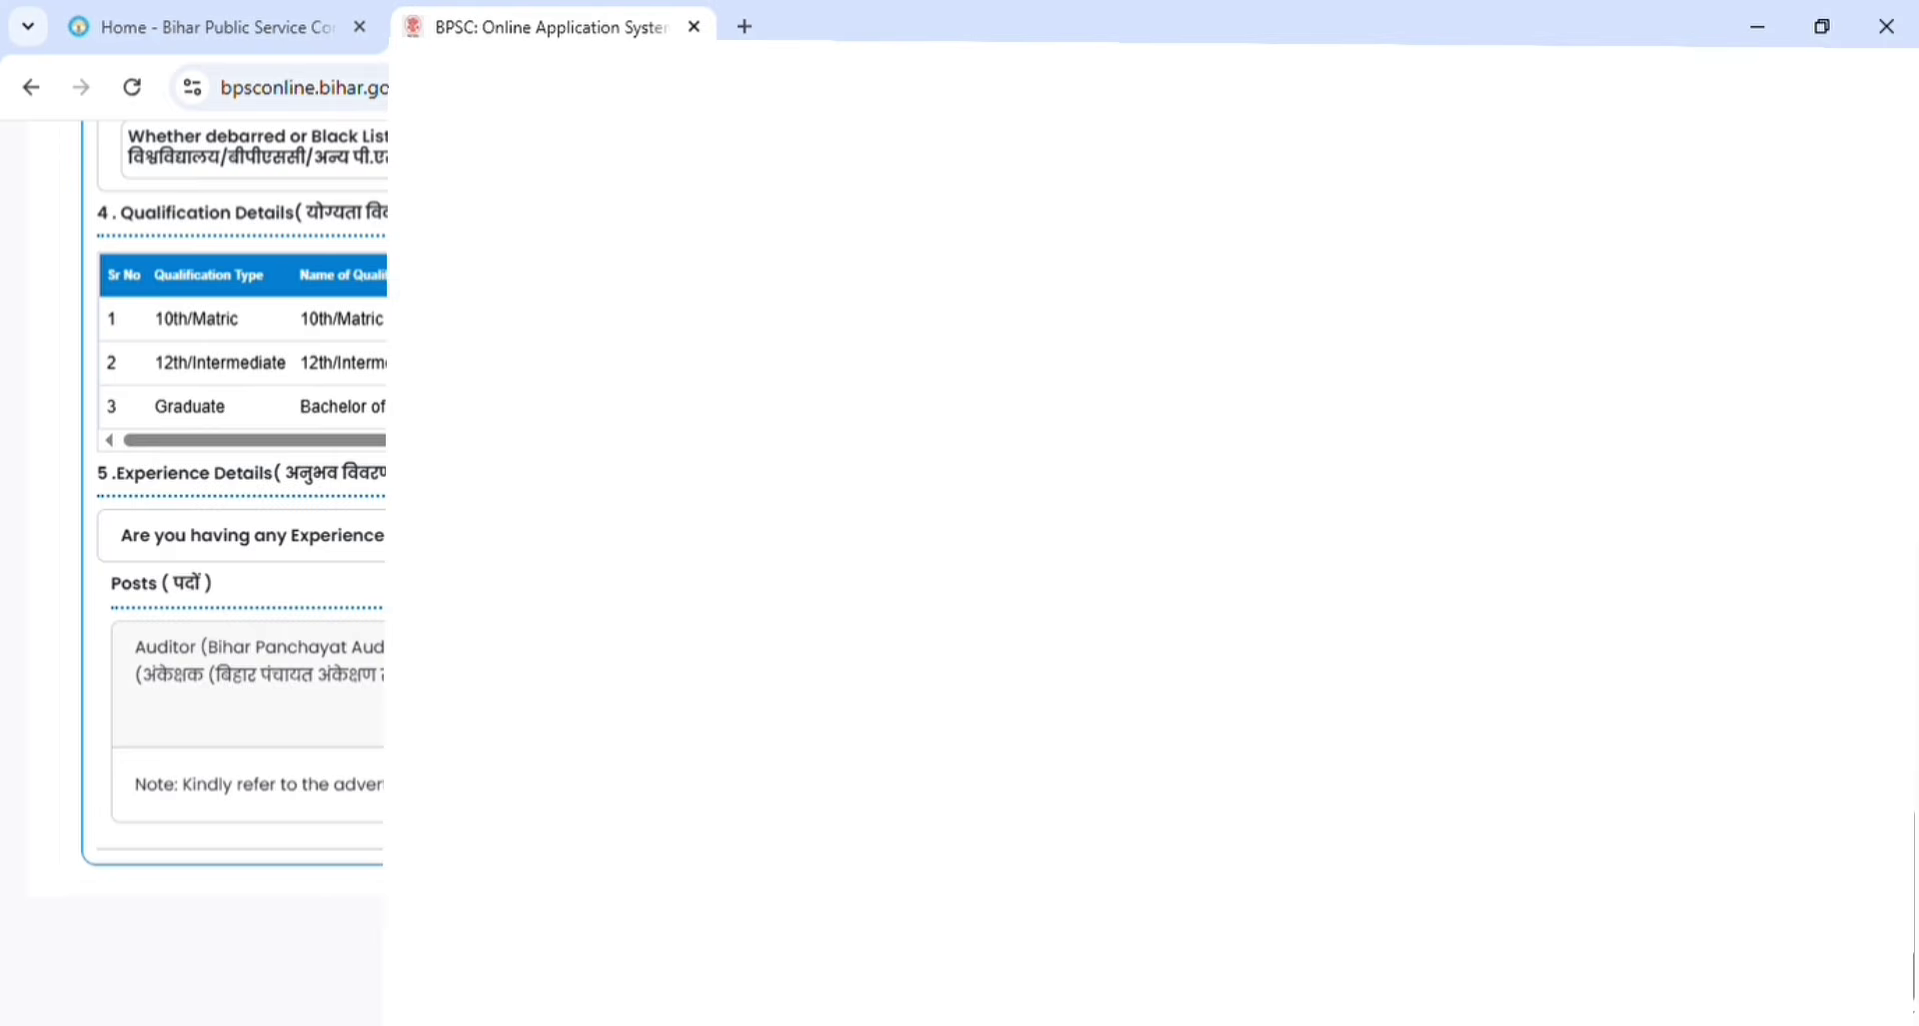
Step: Return to the top of the form and open My Account to see the Complete profile status
{"action": "scroll", "coordinate": [240, 500], "scroll_direction": "down", "scroll_amount": 3}
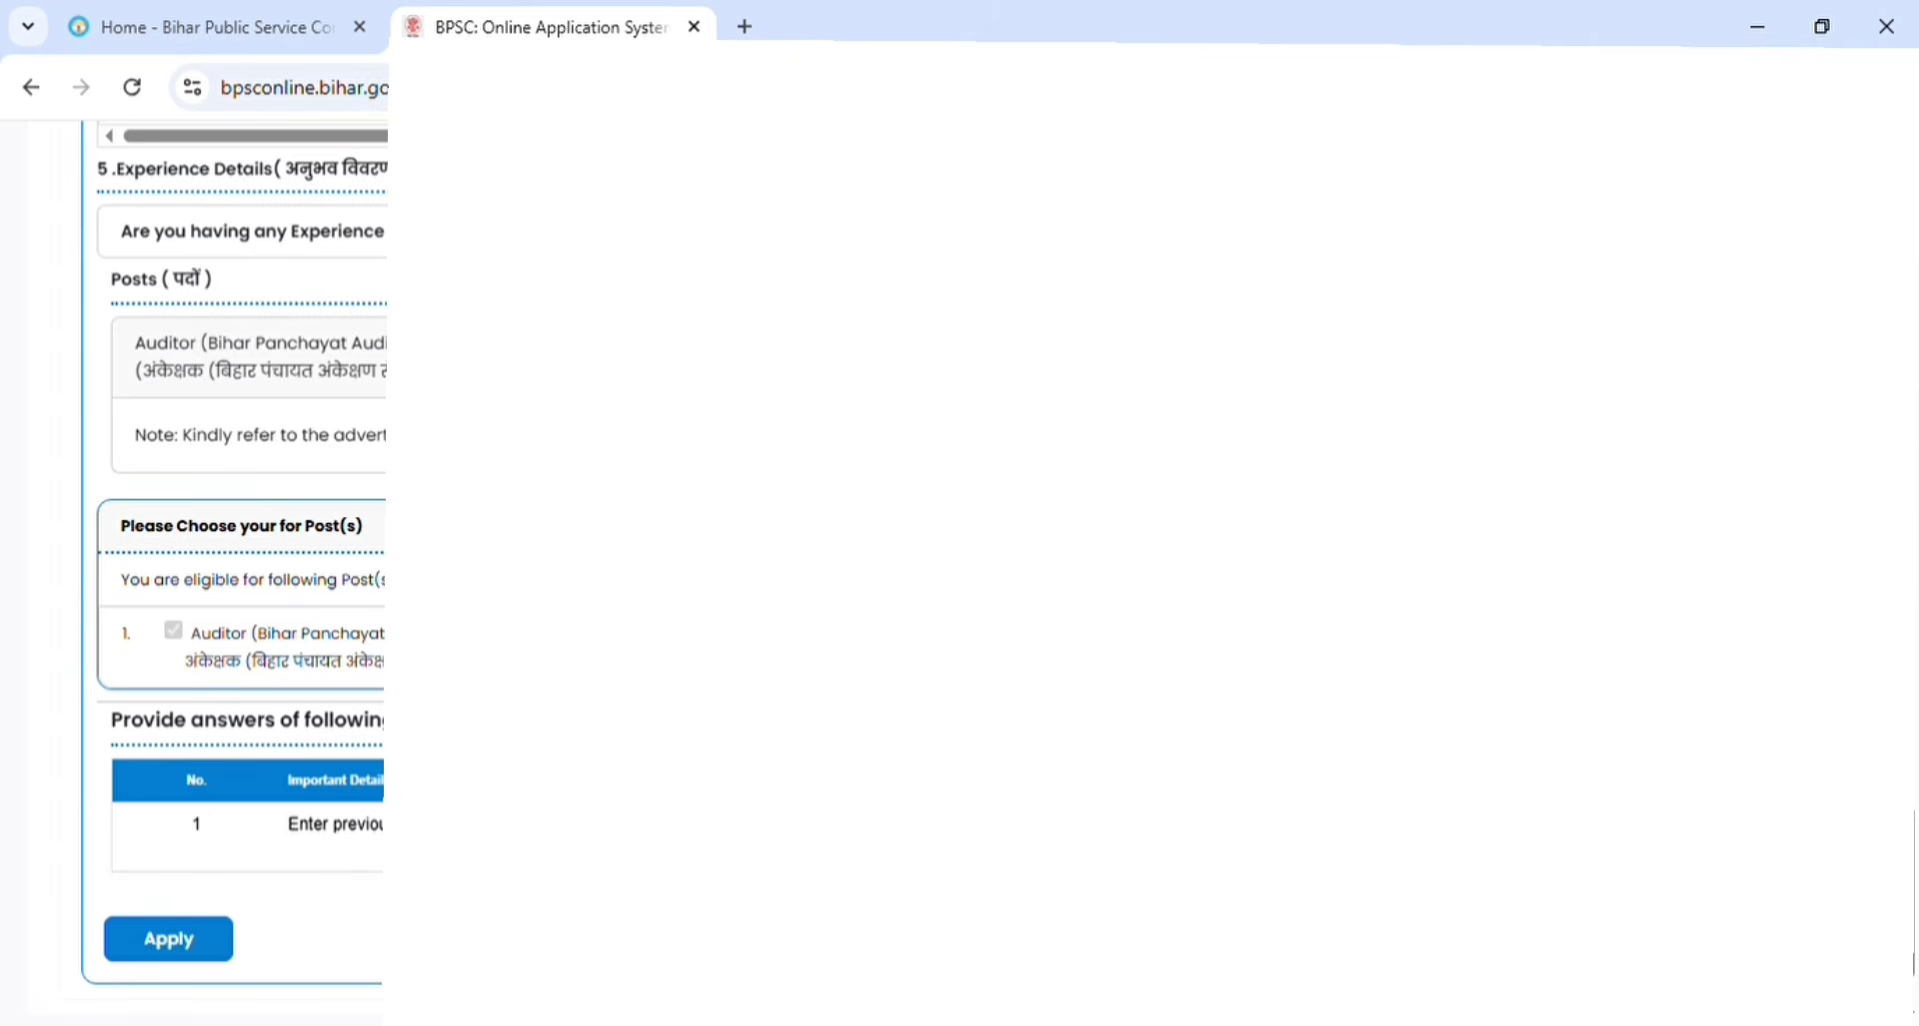
{"action": "left_click_drag", "start_coordinate": [1916, 540], "coordinate": [1914, 169]}
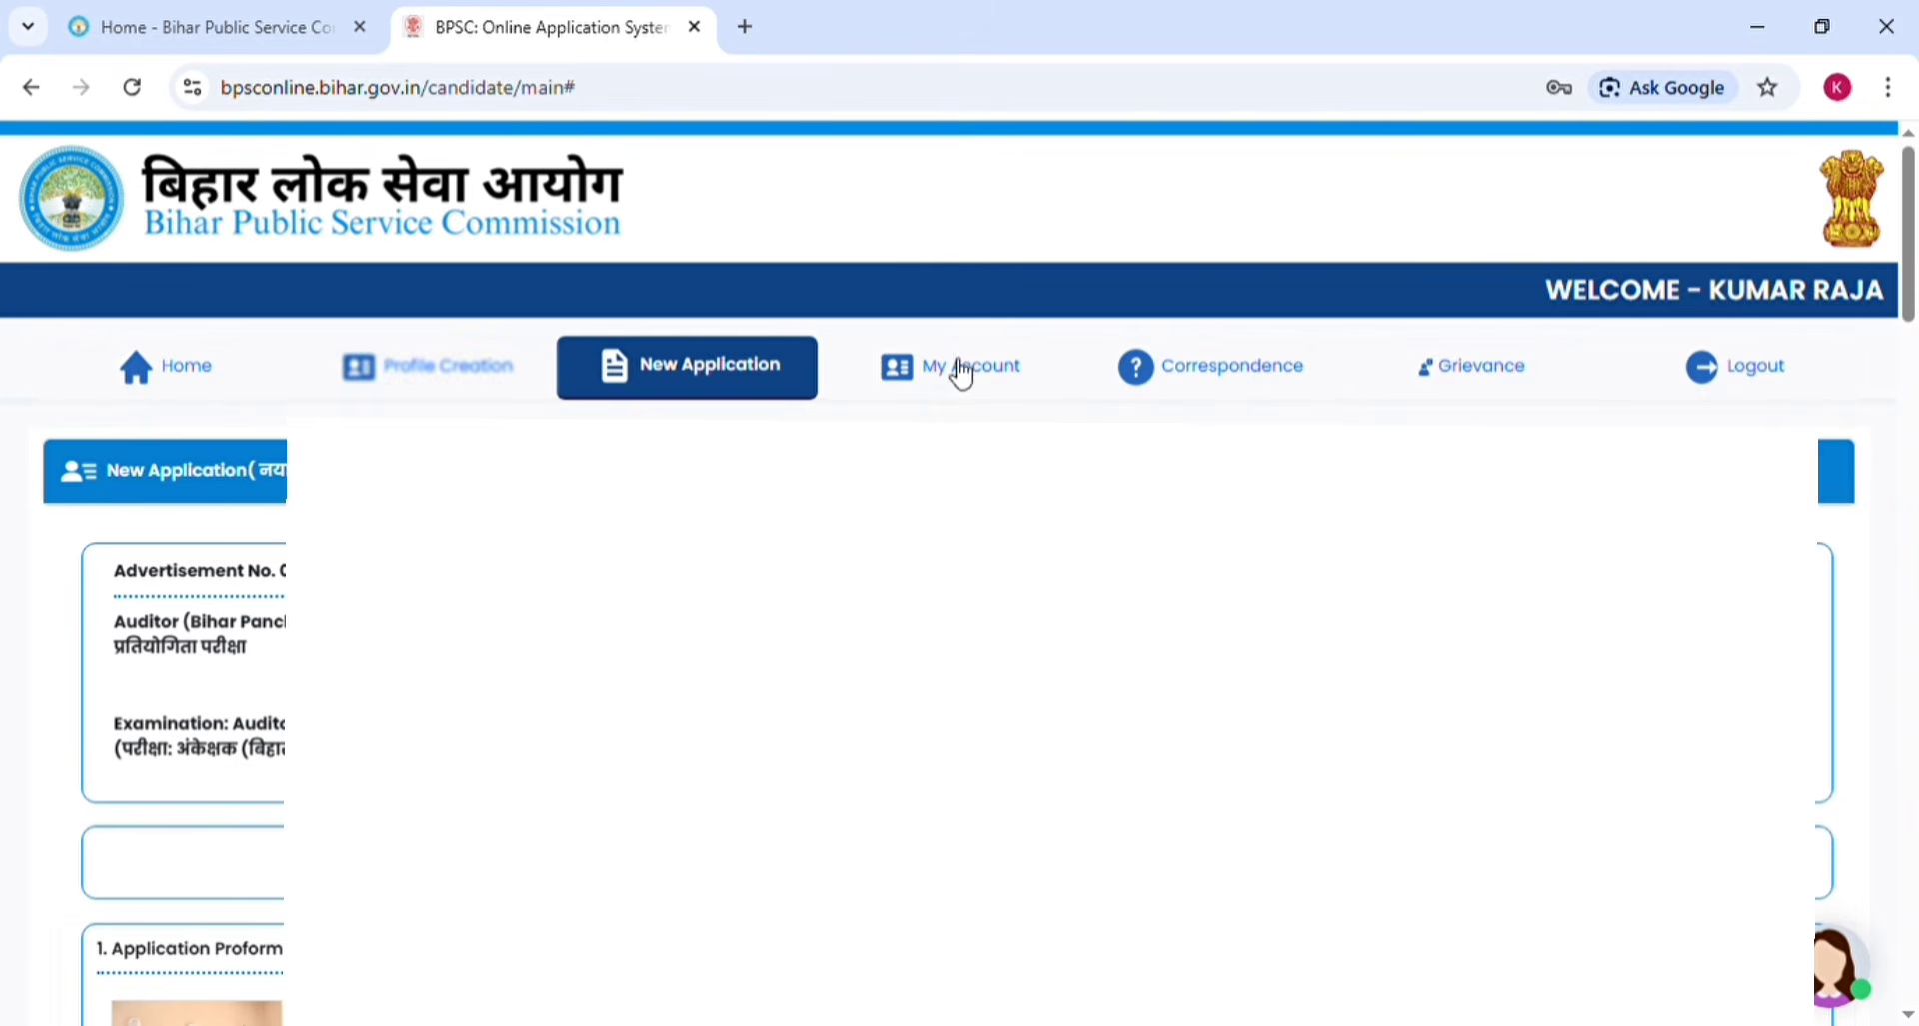
{"action": "left_click", "coordinate": [965, 388]}
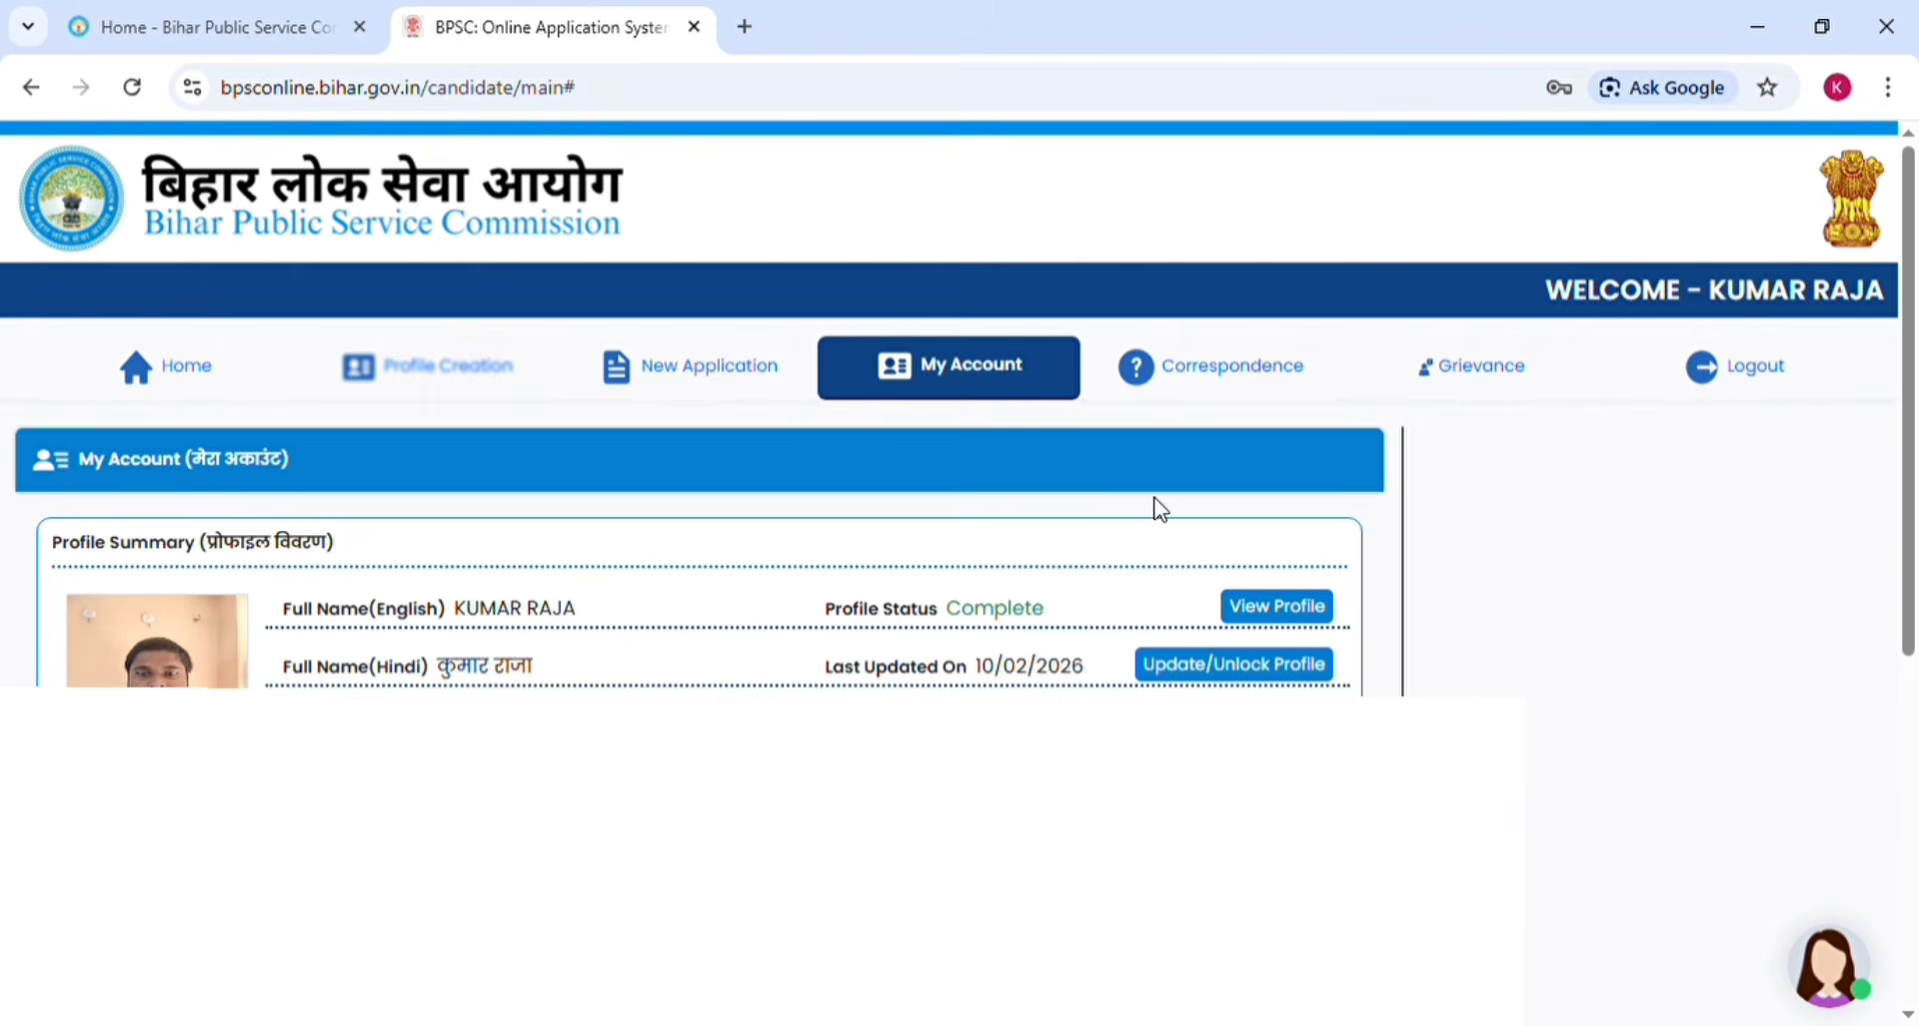
Step: Request a profile unlock with Update/Unlock Profile, verify the mobile OTP and submit
{"action": "left_click", "coordinate": [1215, 676]}
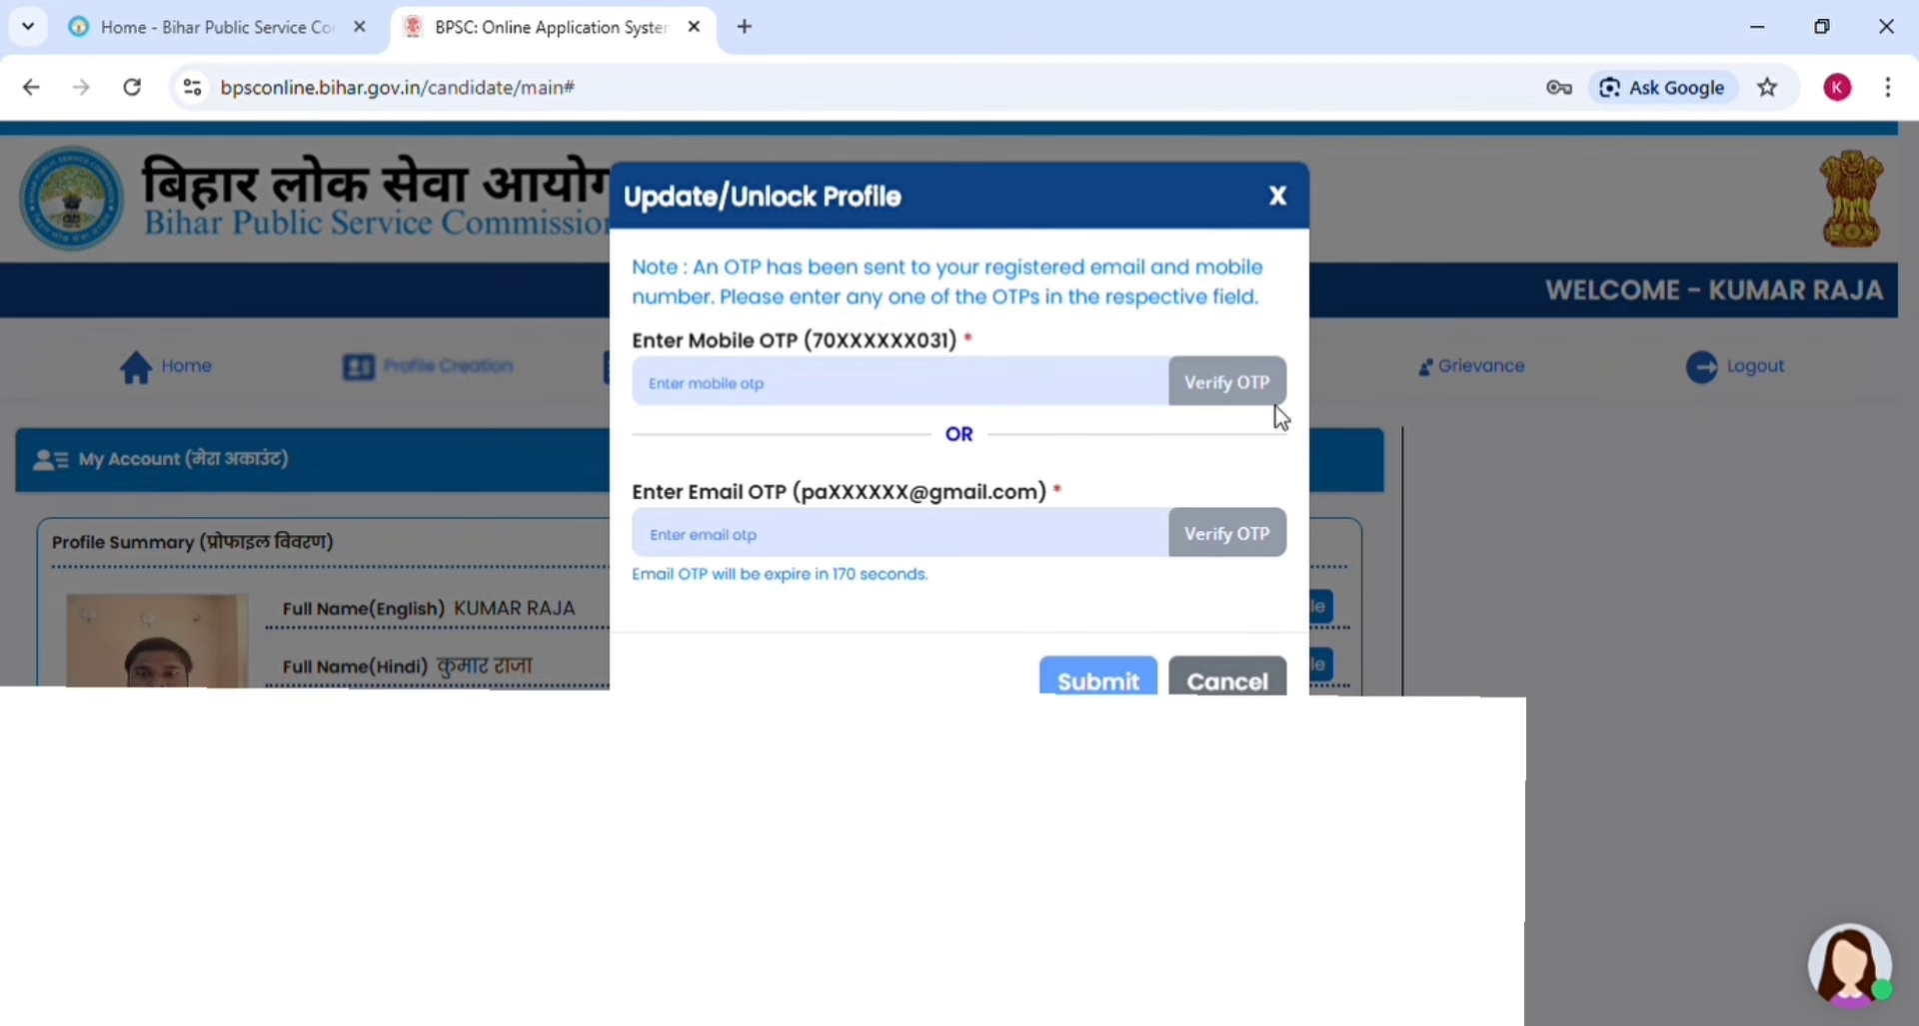
{"action": "left_click", "coordinate": [1277, 195]}
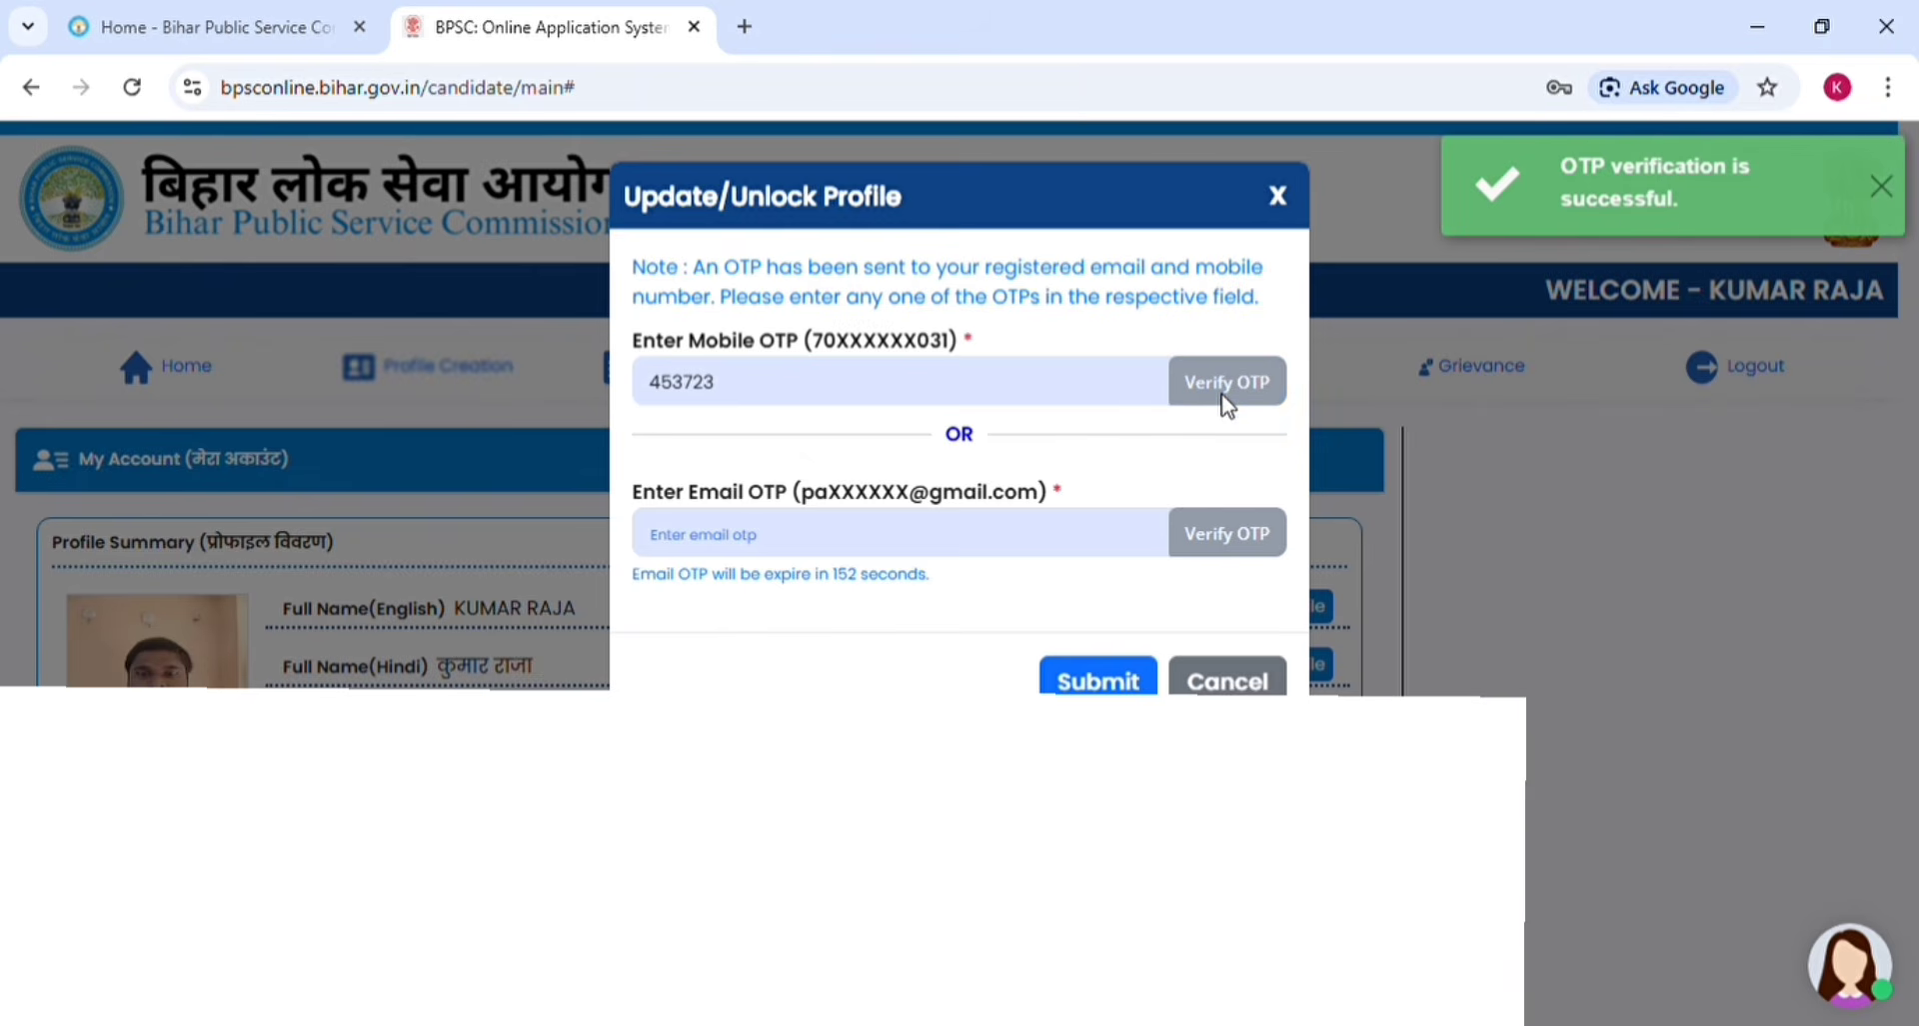
{"action": "left_click", "coordinate": [1105, 679]}
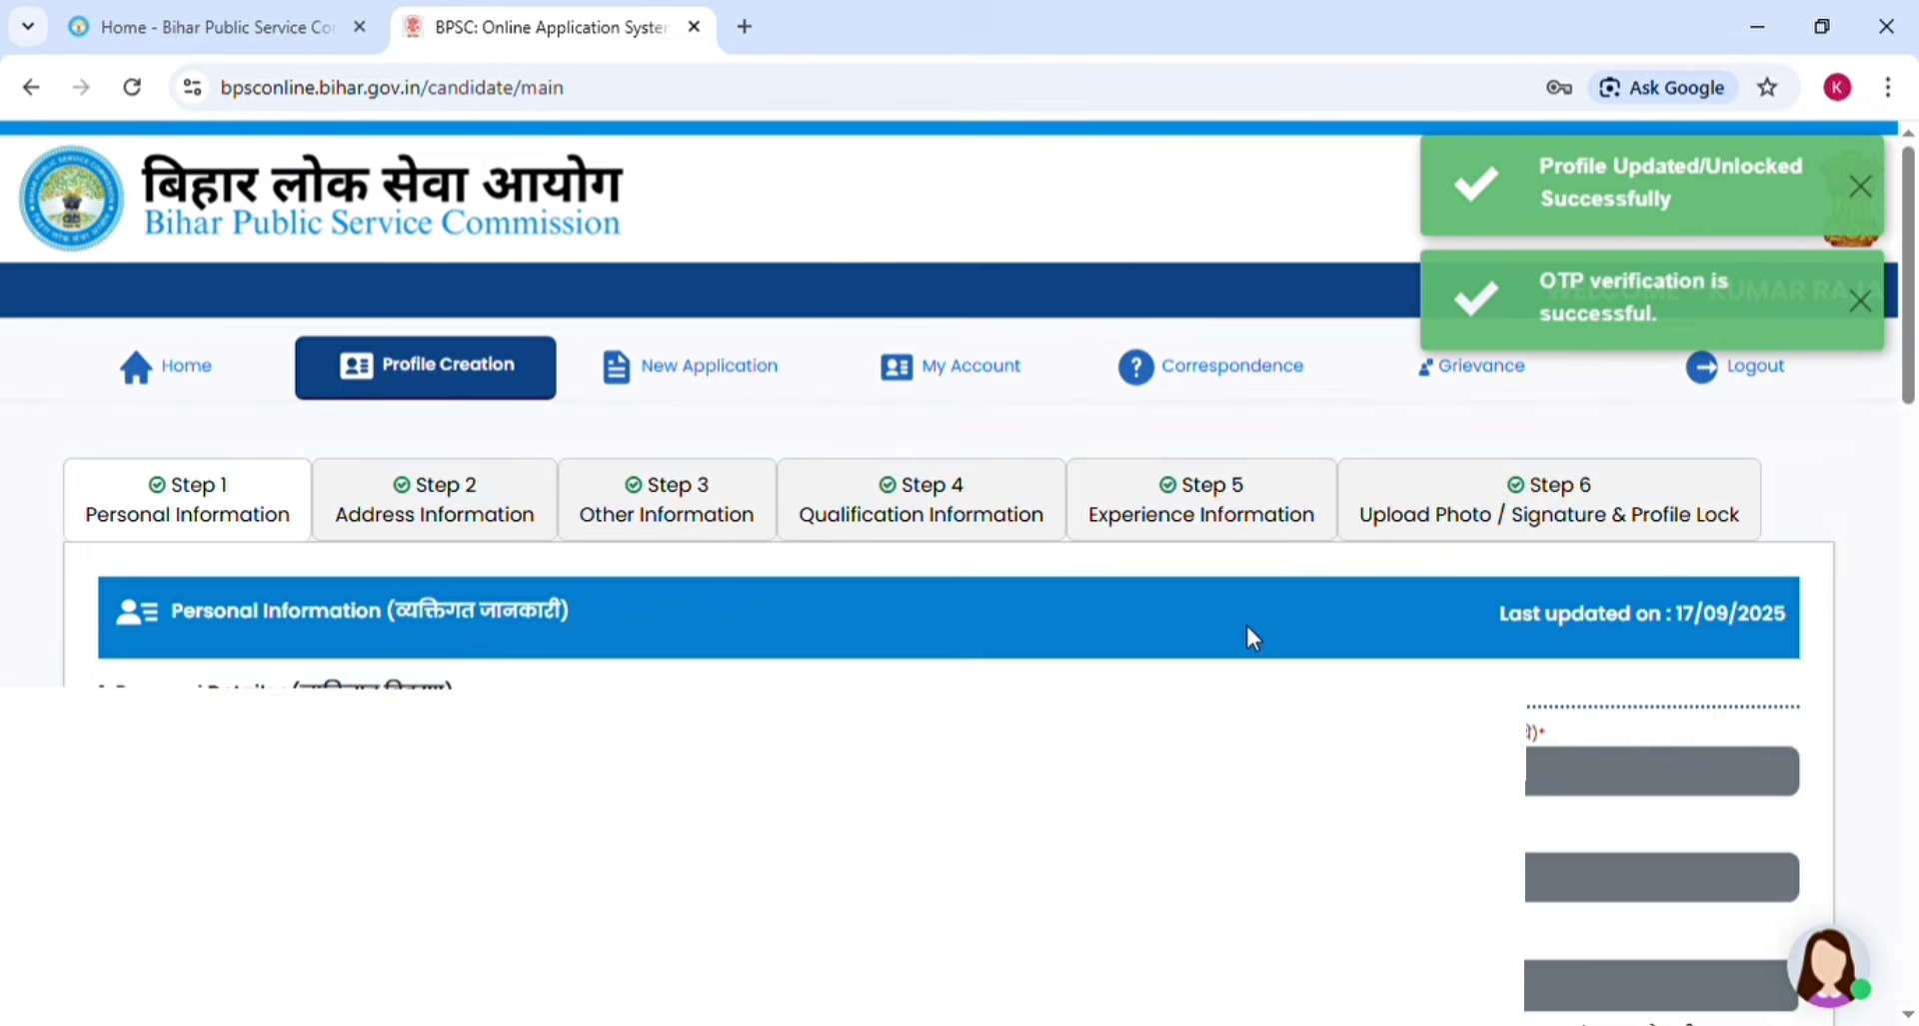
Step: Load the saved 2023 Mathematics qualification row into the form for editing and review its fields
{"action": "left_click", "coordinate": [955, 507]}
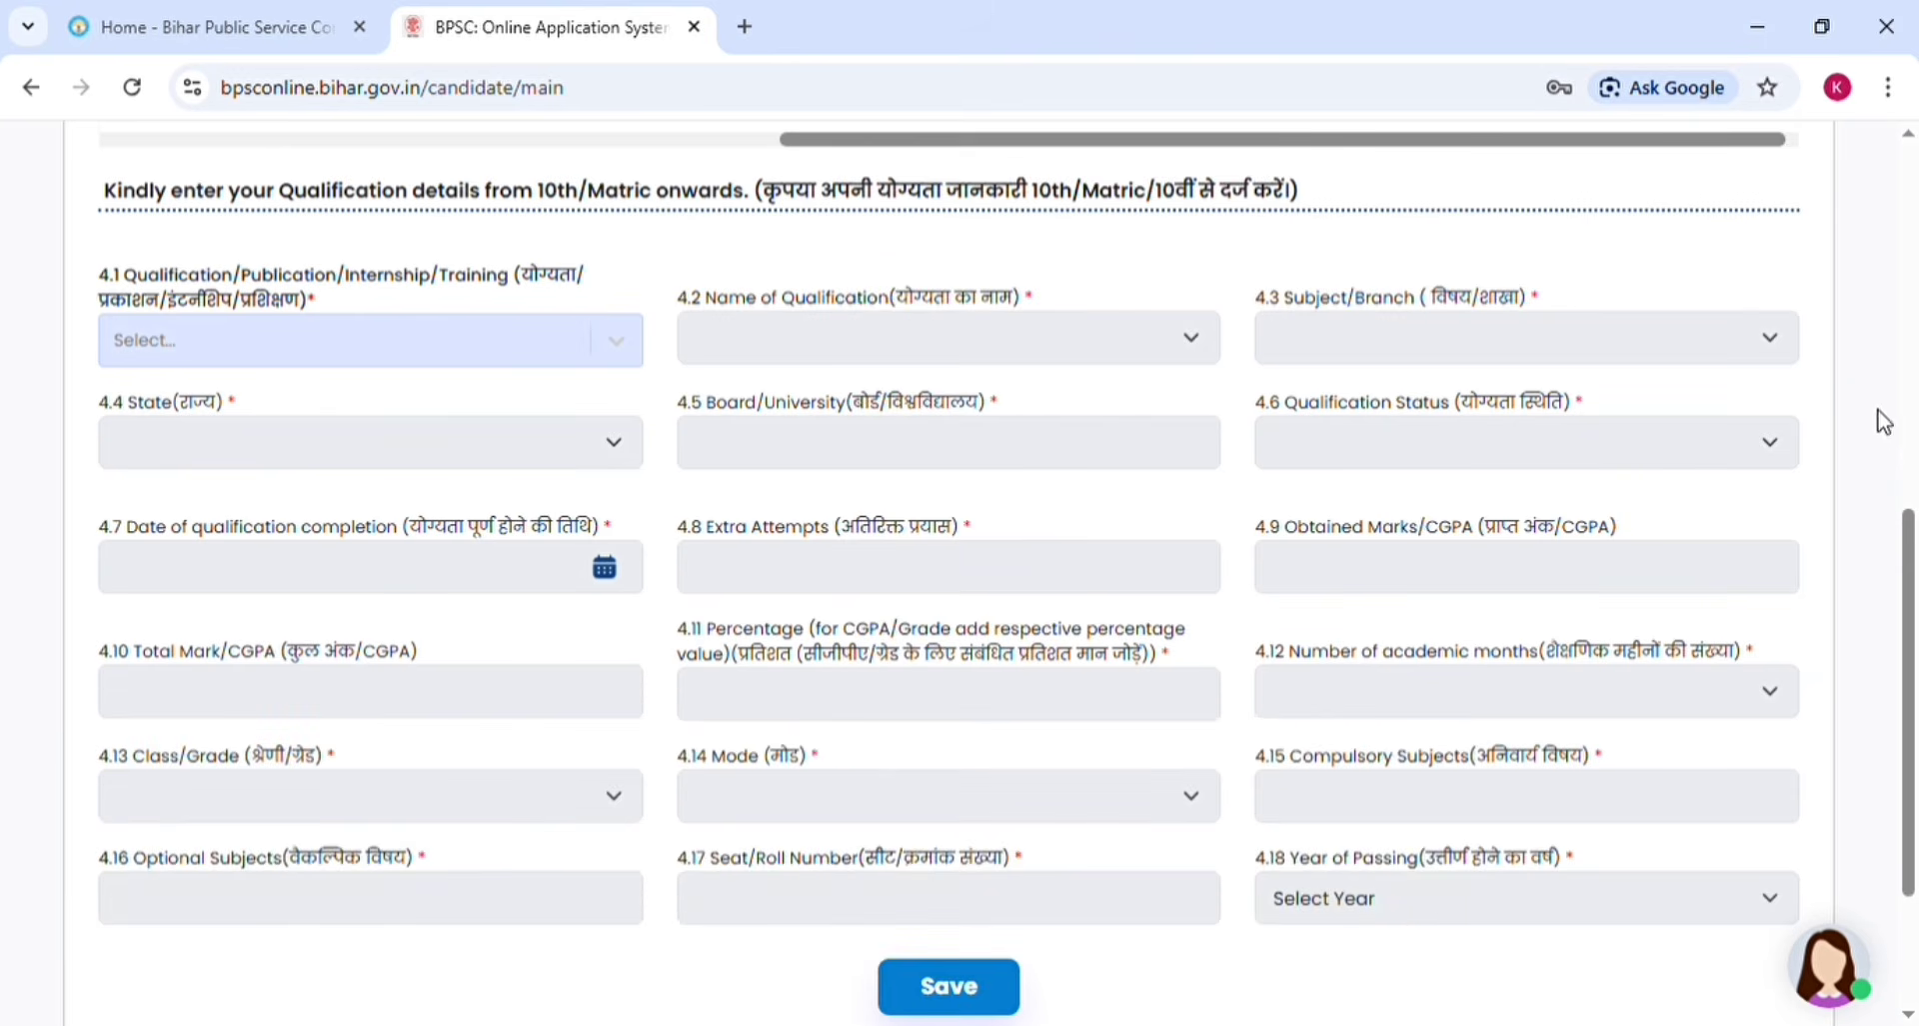
{"action": "left_click", "coordinate": [1909, 446]}
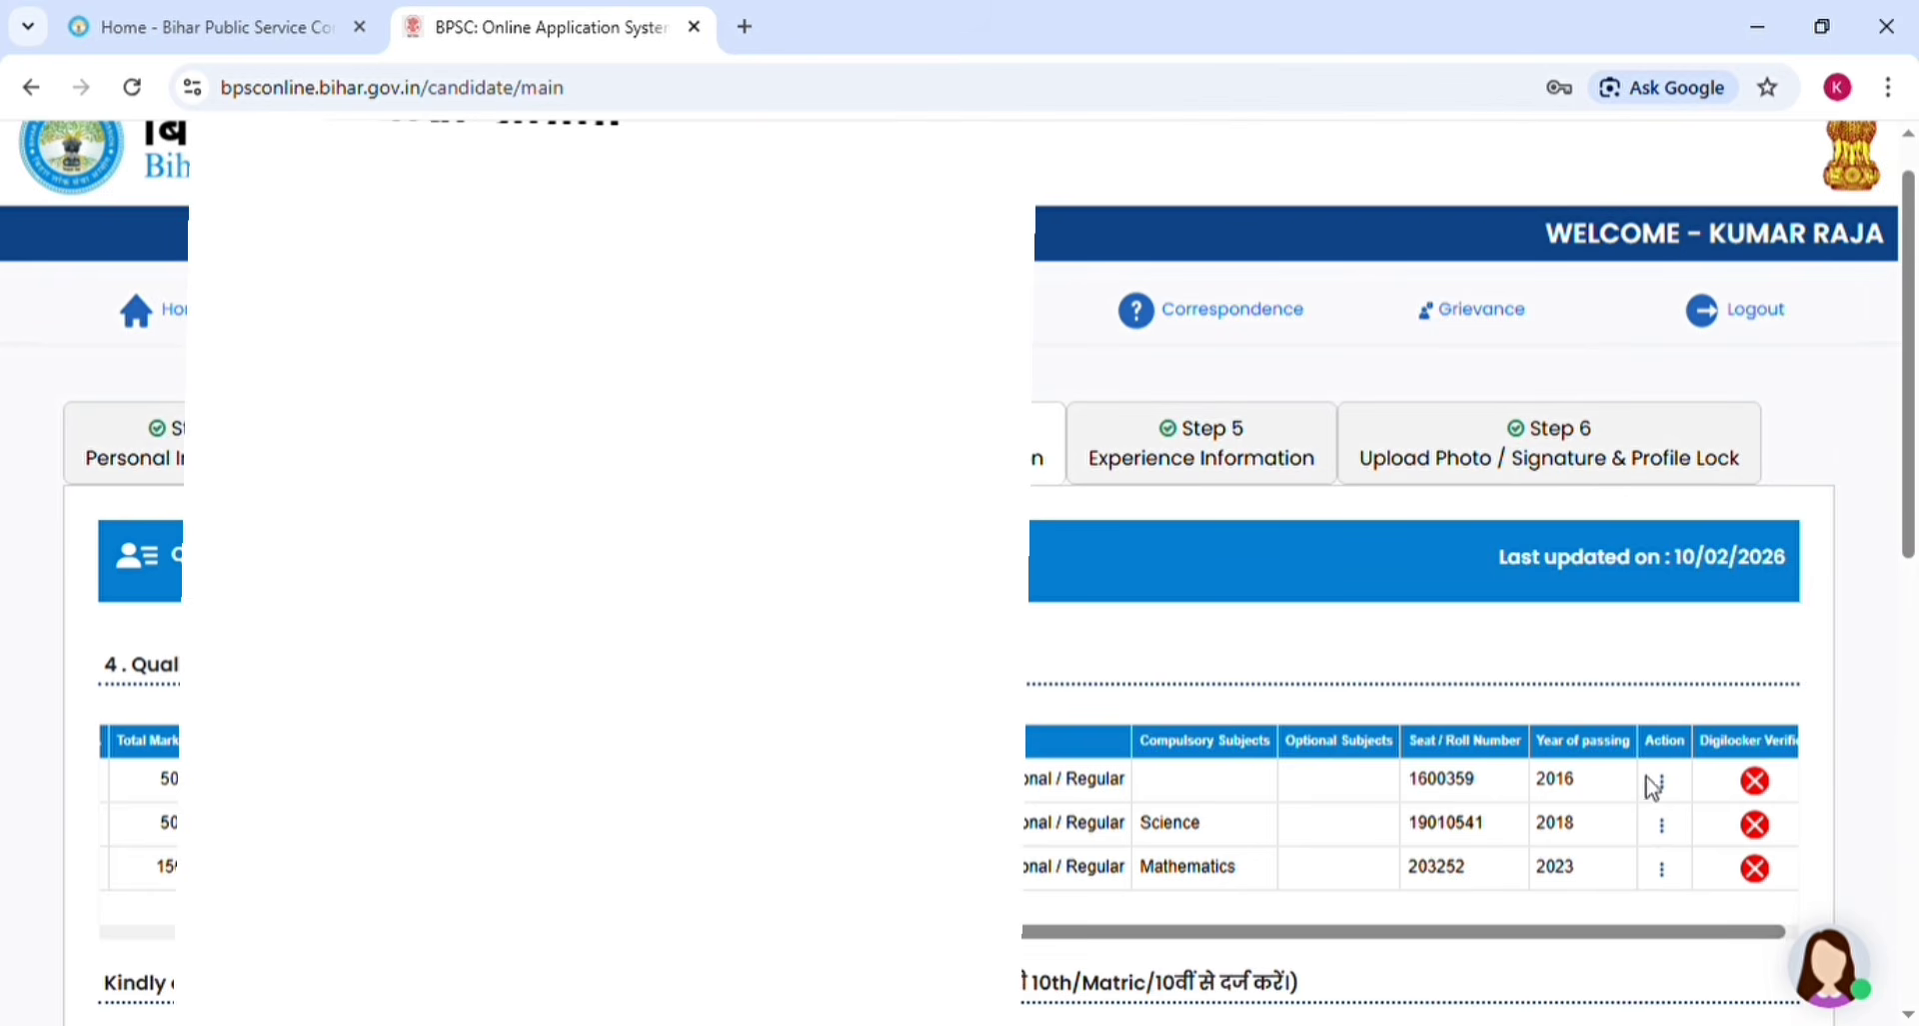
{"action": "left_click", "coordinate": [1671, 875]}
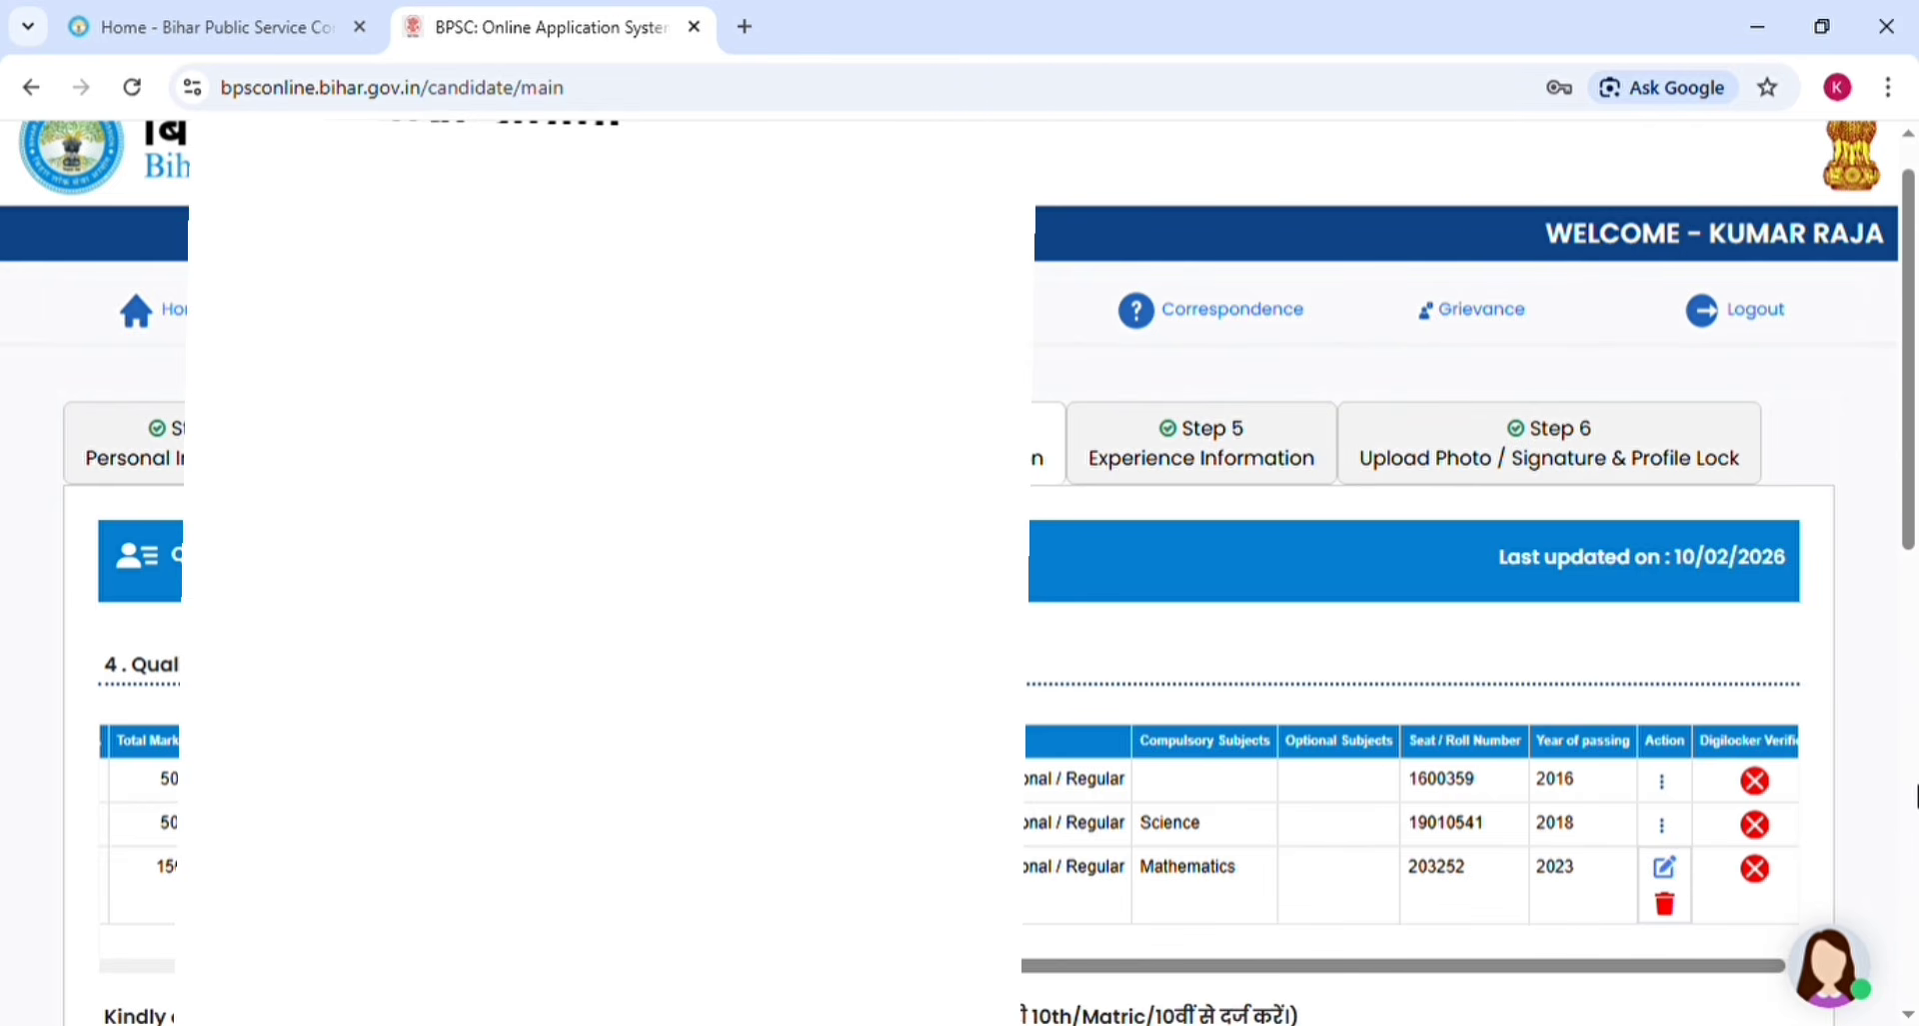
{"action": "left_click", "coordinate": [1915, 797]}
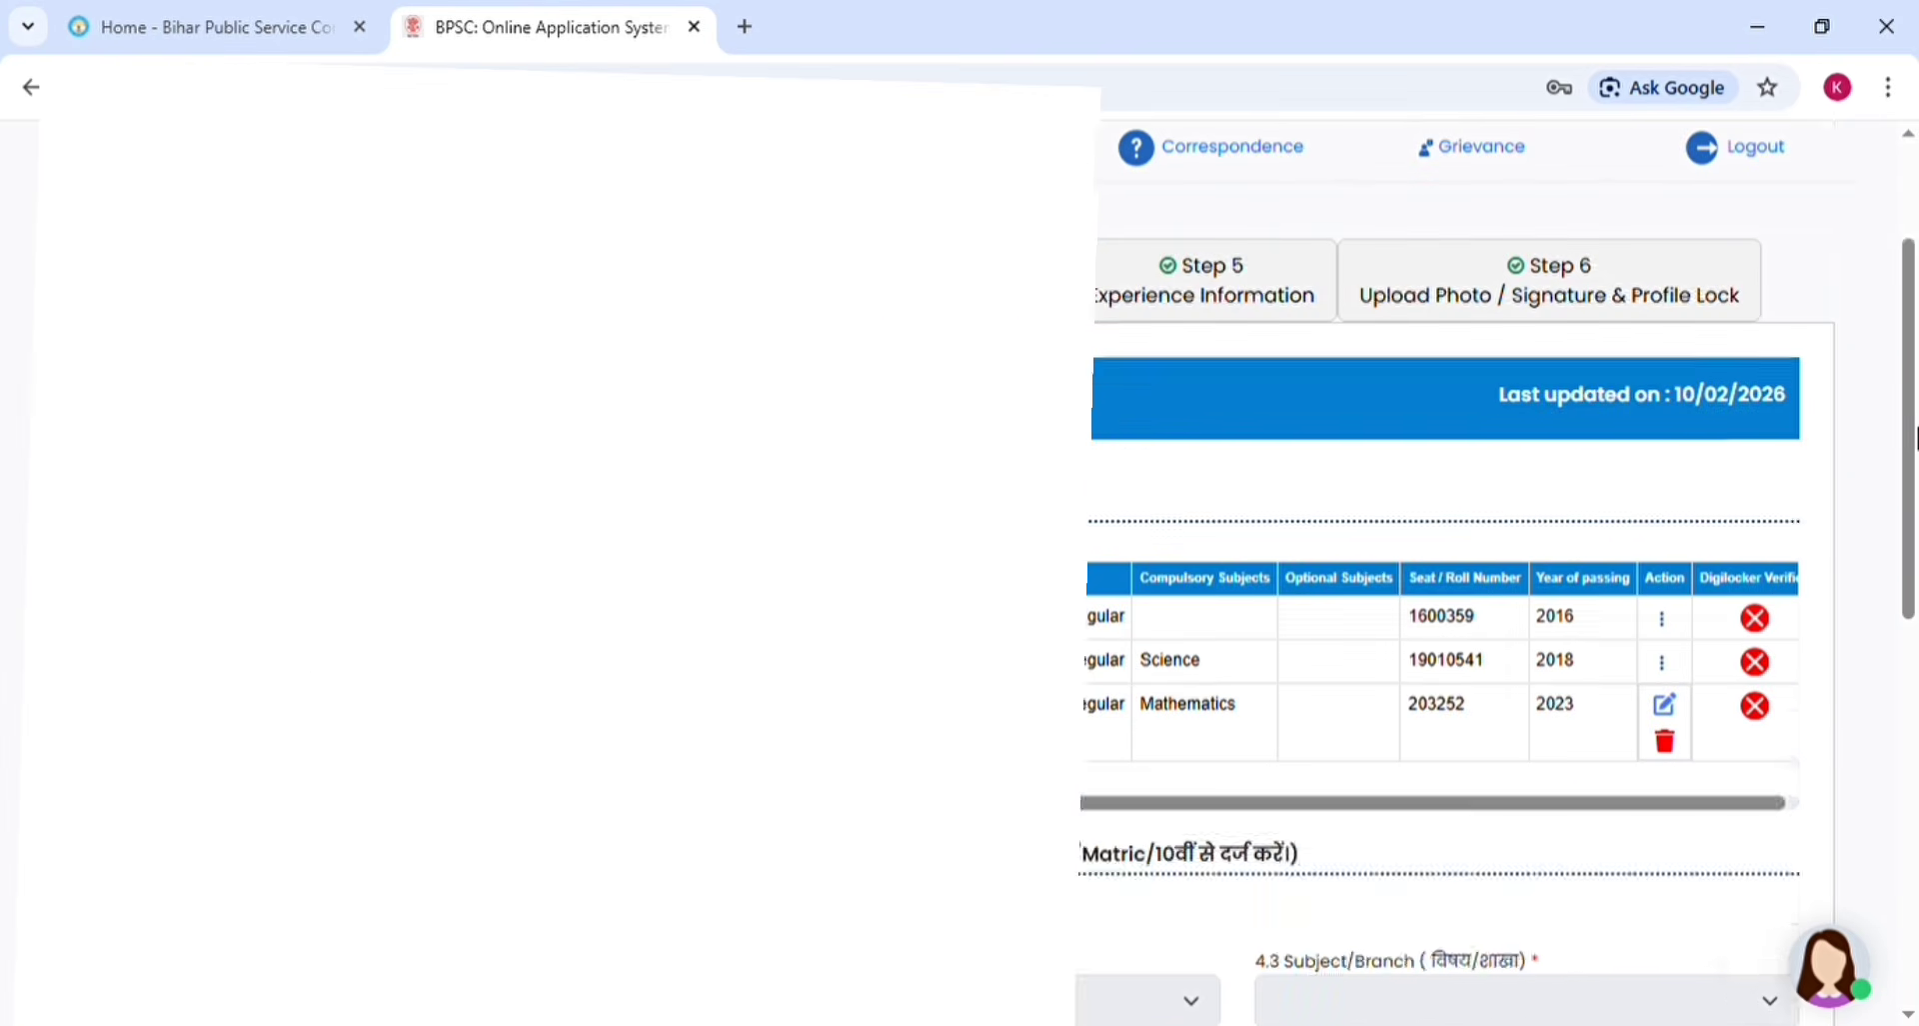
{"action": "scroll", "coordinate": [1830, 530], "scroll_direction": "up", "scroll_amount": 2}
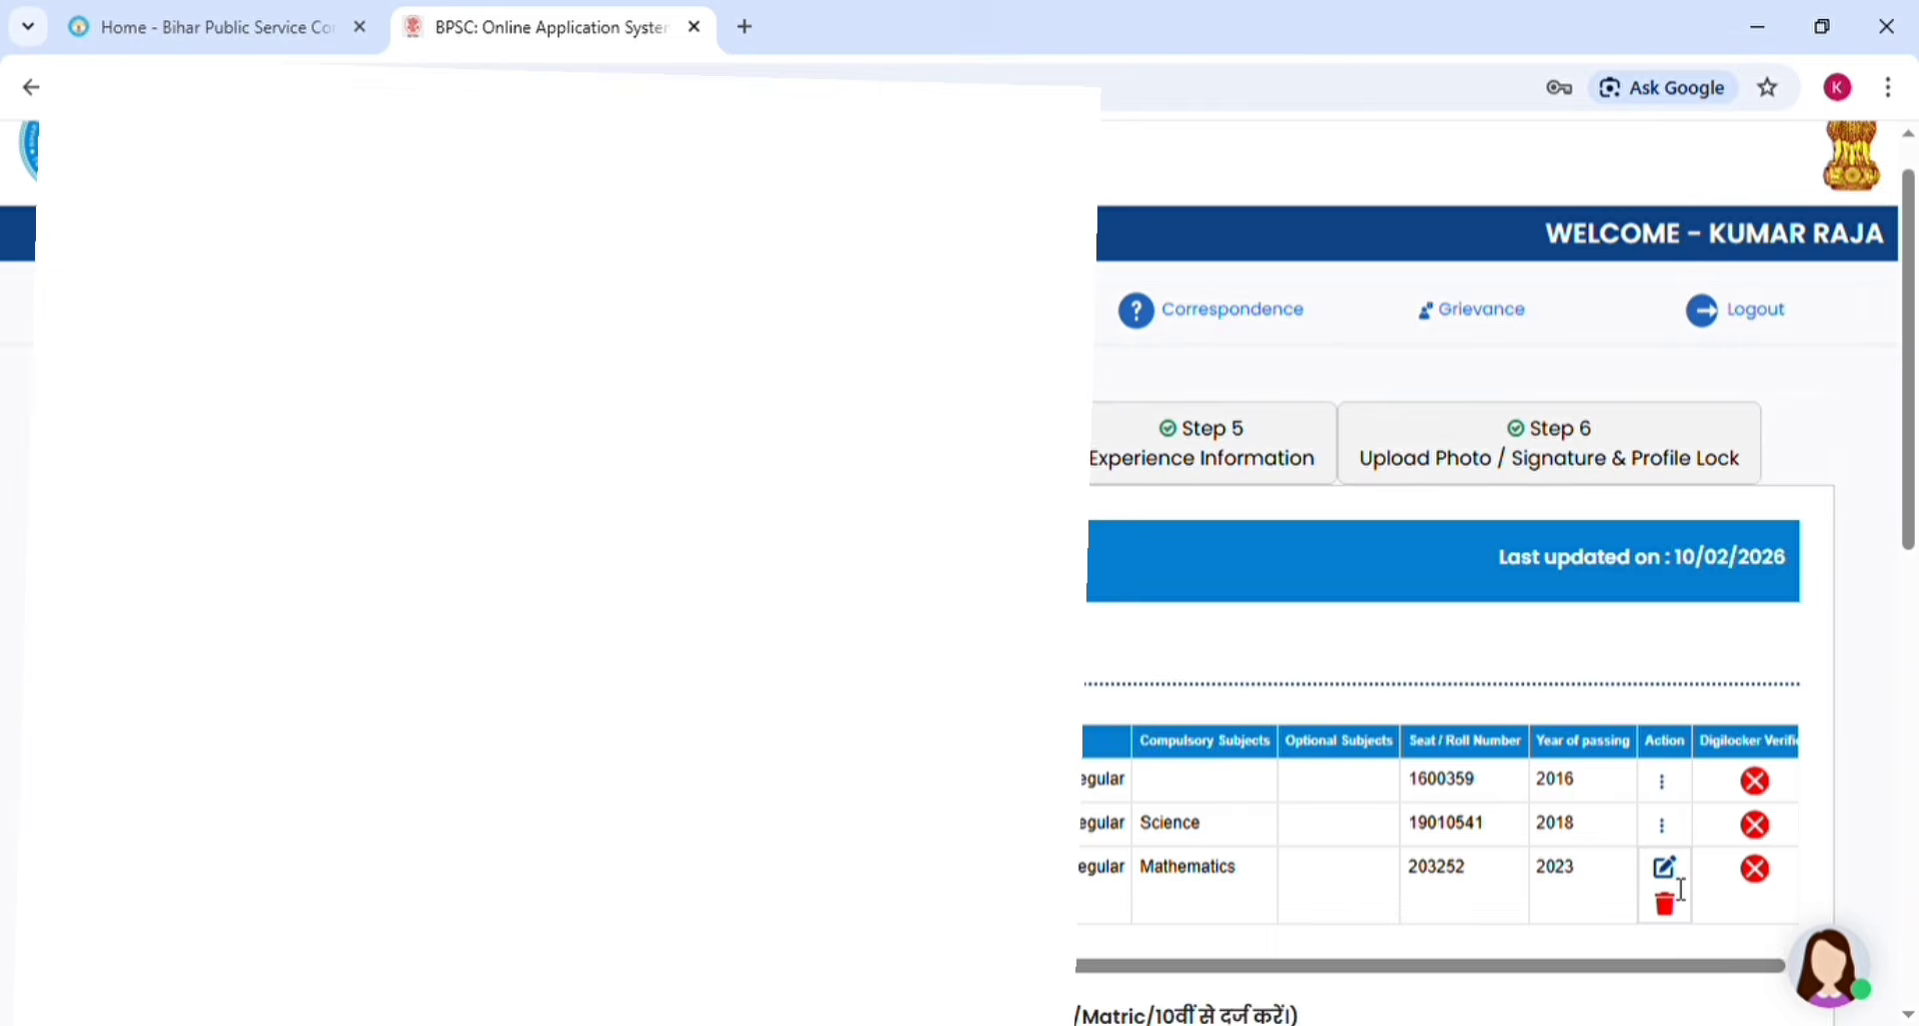
{"action": "scroll", "coordinate": [1683, 889], "scroll_direction": "down", "scroll_amount": 6}
{"action": "scroll", "coordinate": [1914, 890], "scroll_direction": "down", "scroll_amount": 8}
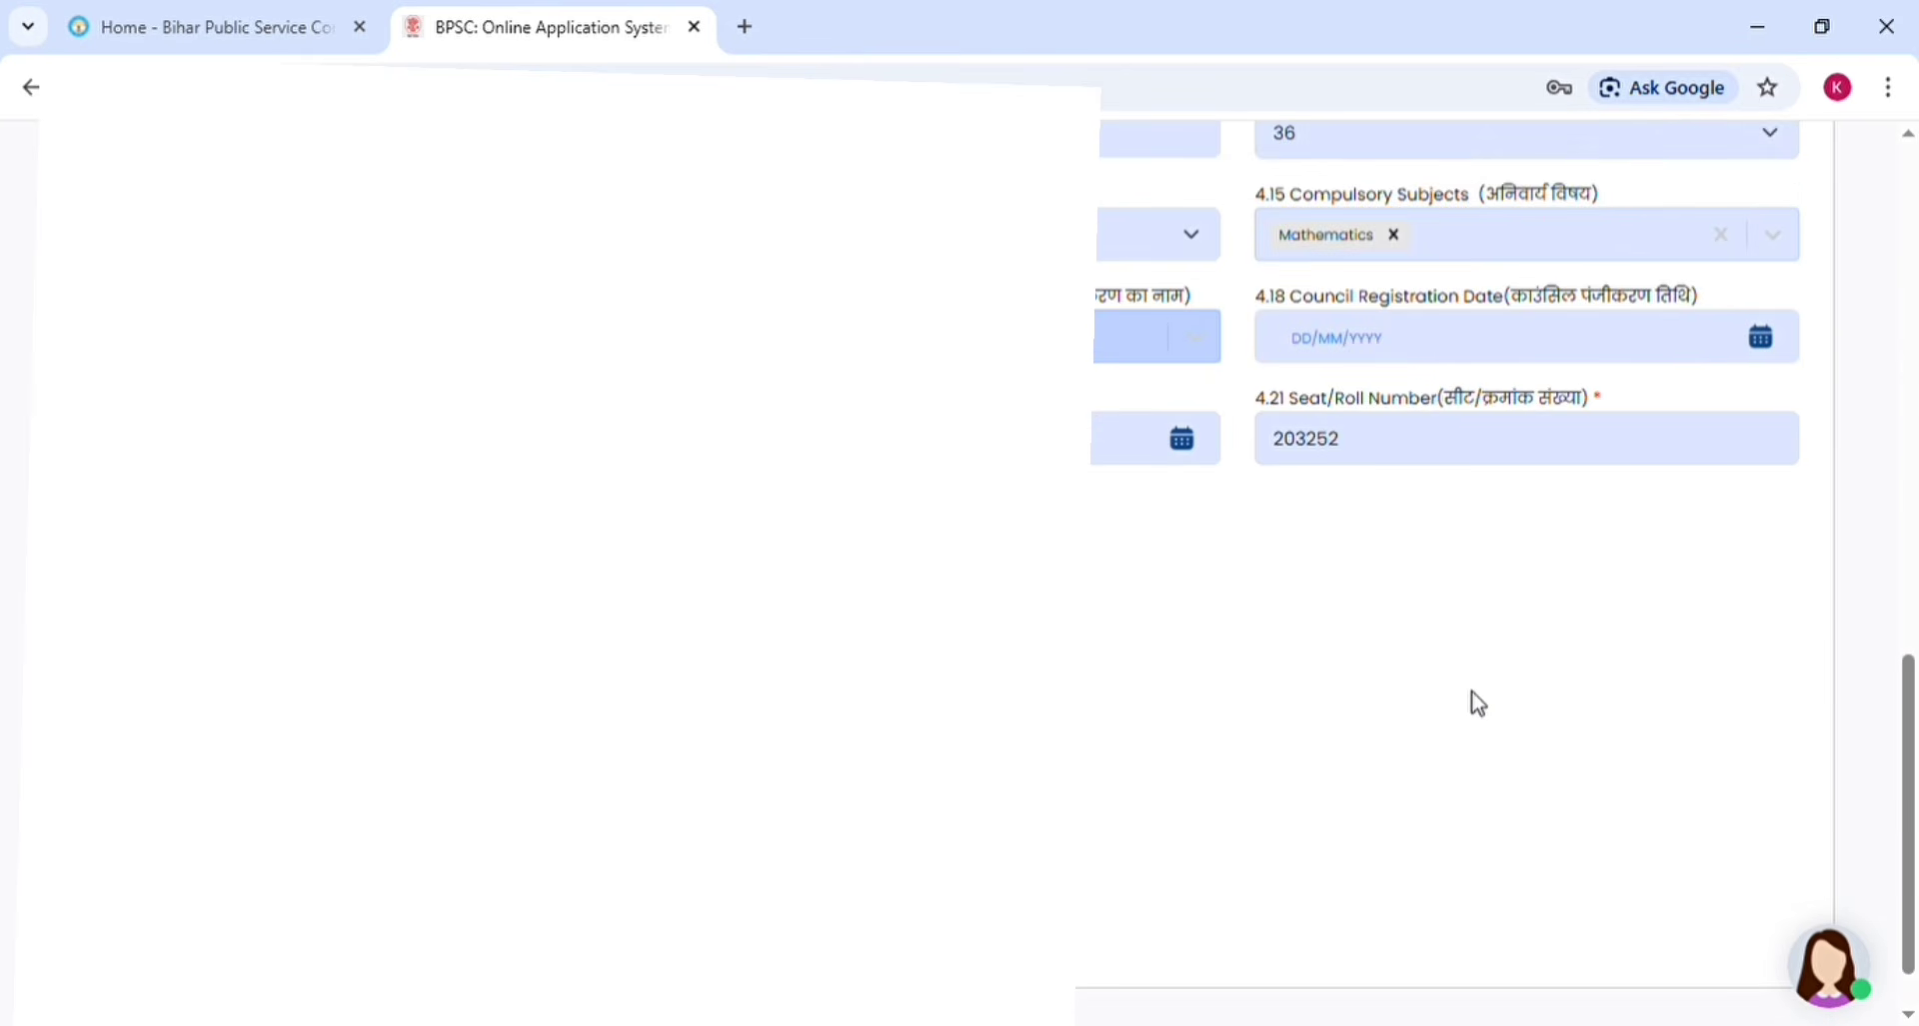
{"action": "scroll", "coordinate": [1478, 702], "scroll_direction": "down", "scroll_amount": 1}
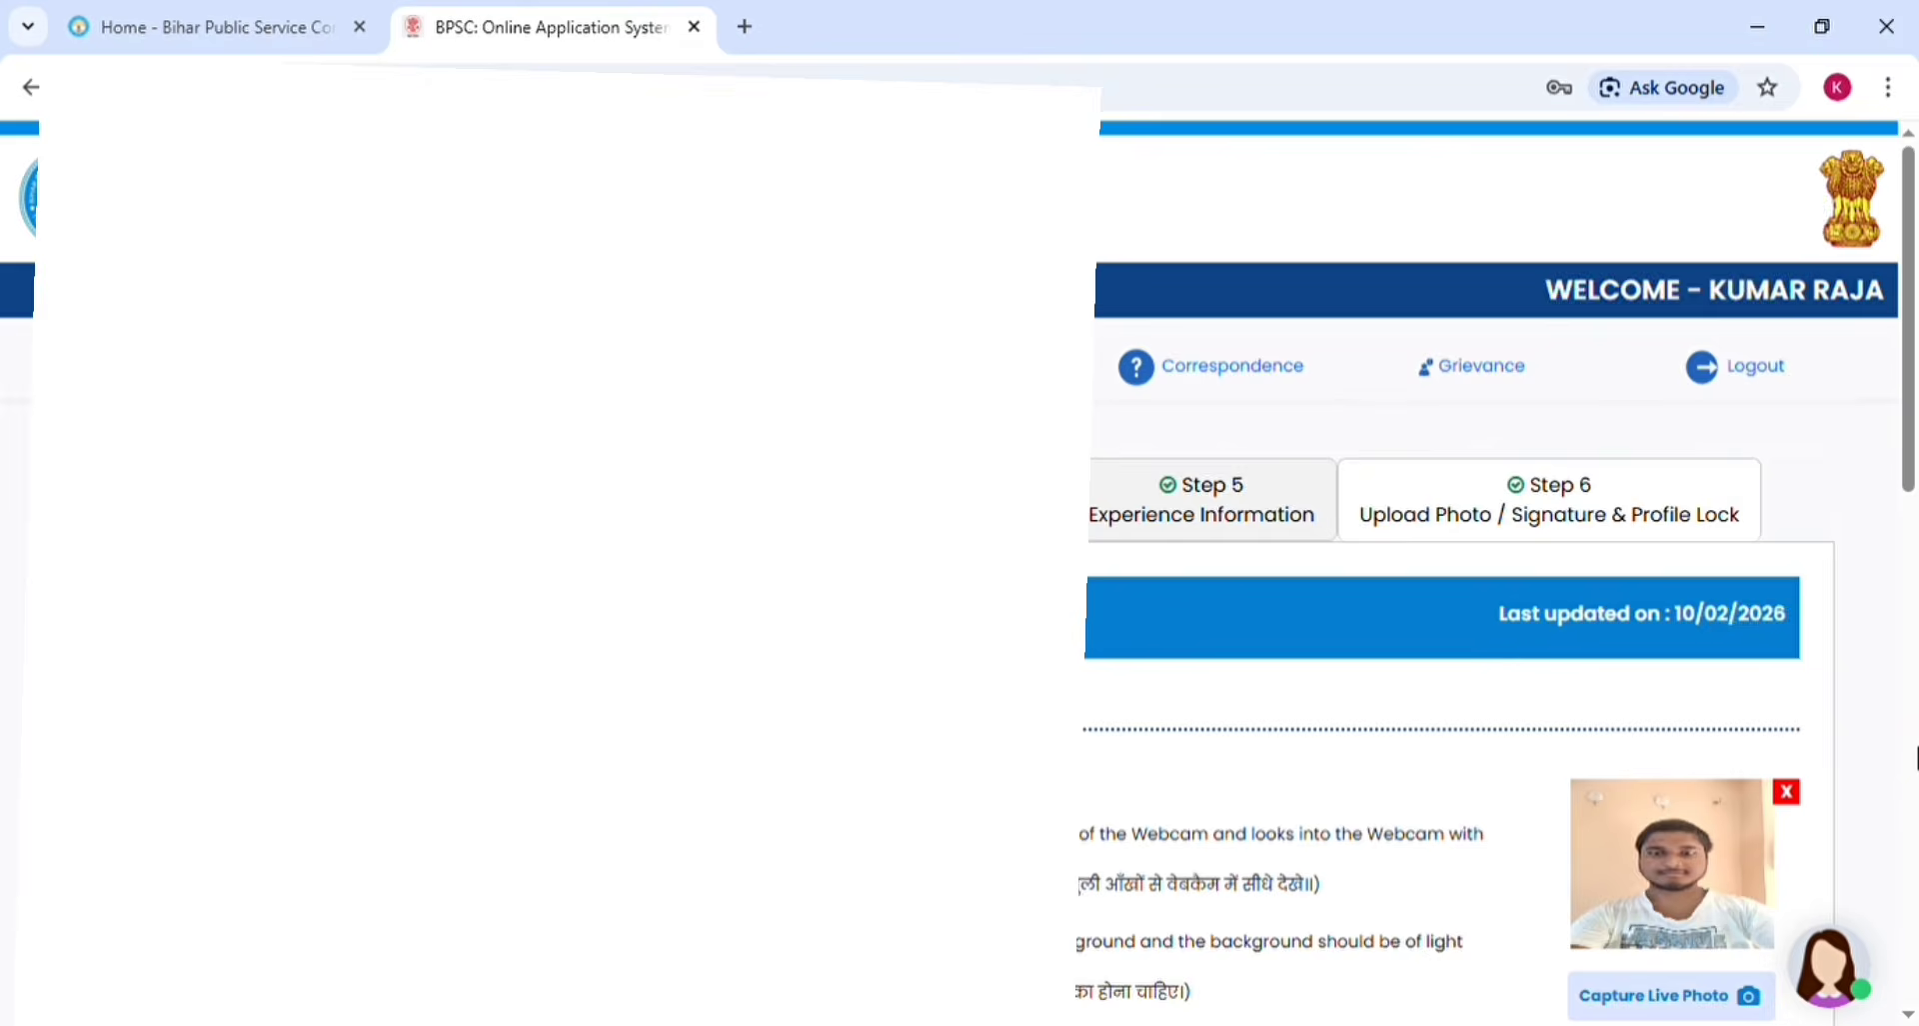
Step: Tick I Agree on the declaration, then submit and lock the profile, confirming in the dialog
{"action": "scroll", "coordinate": [1569, 519], "scroll_direction": "down", "scroll_amount": 10}
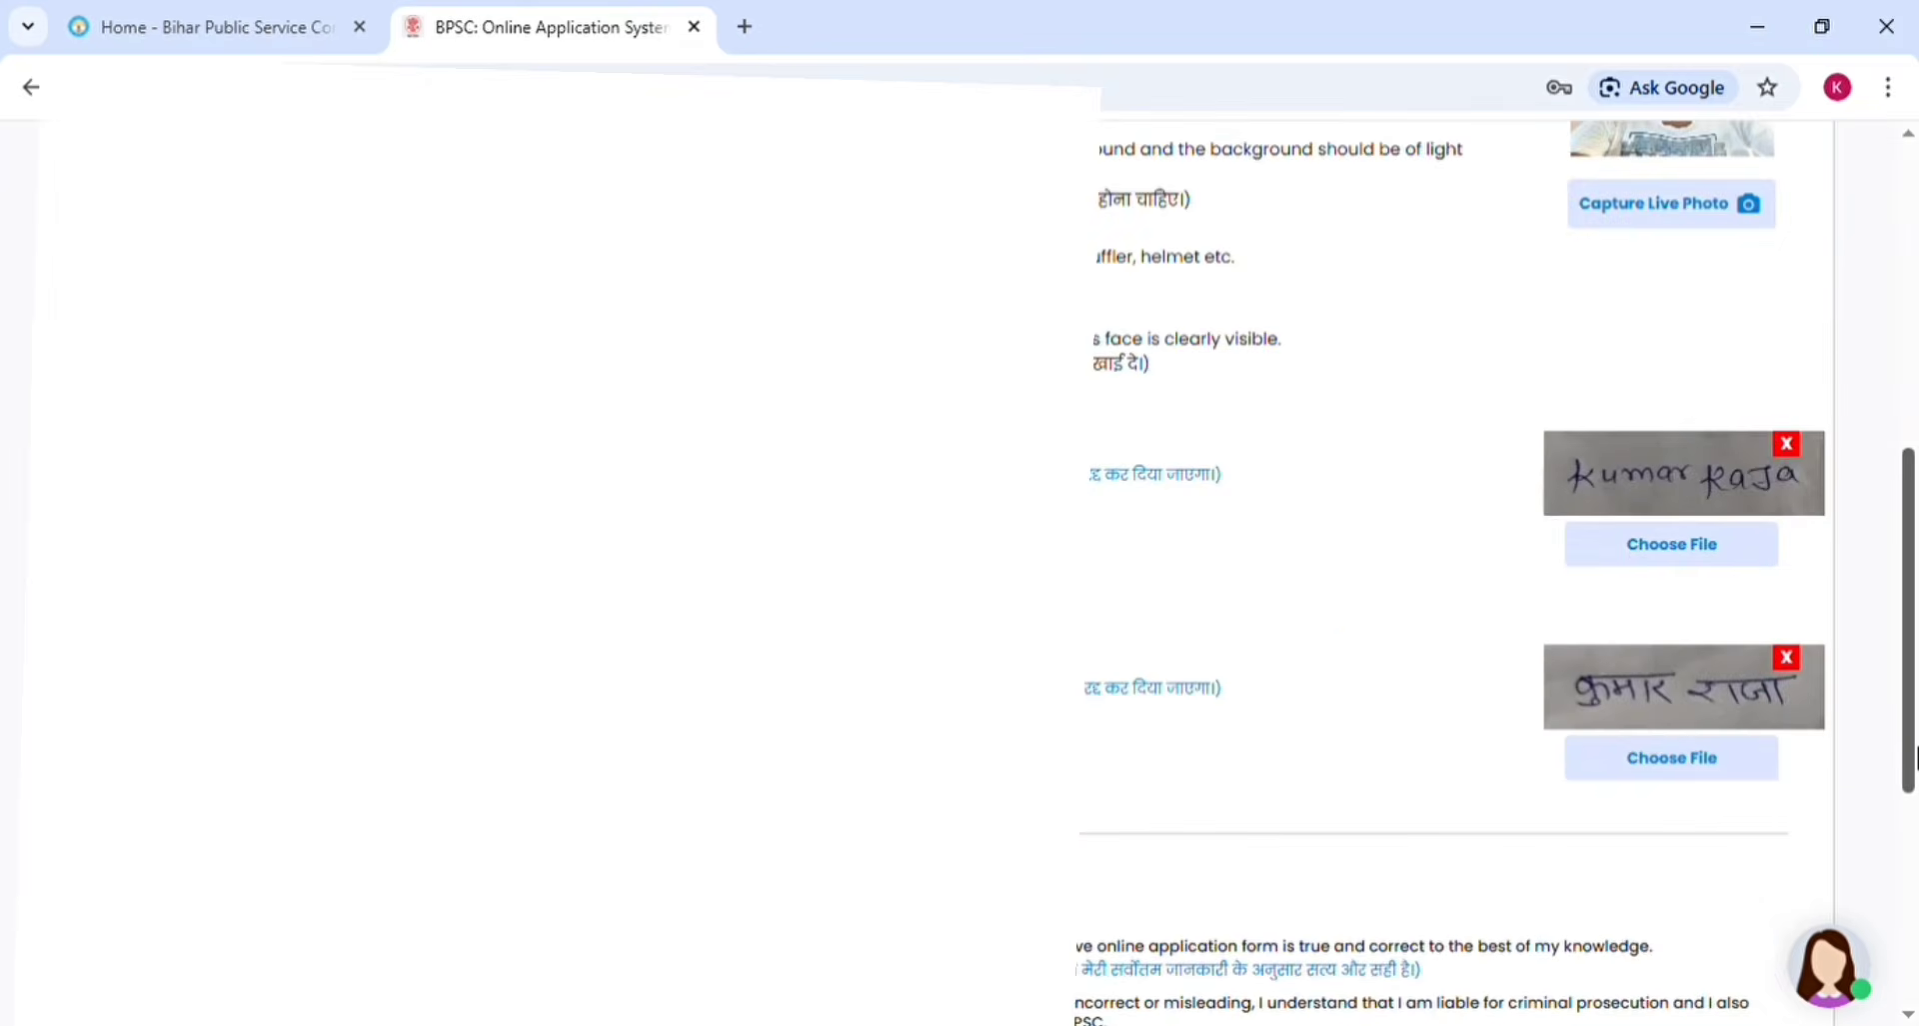
{"action": "scroll", "coordinate": [1912, 757], "scroll_direction": "down", "scroll_amount": 7}
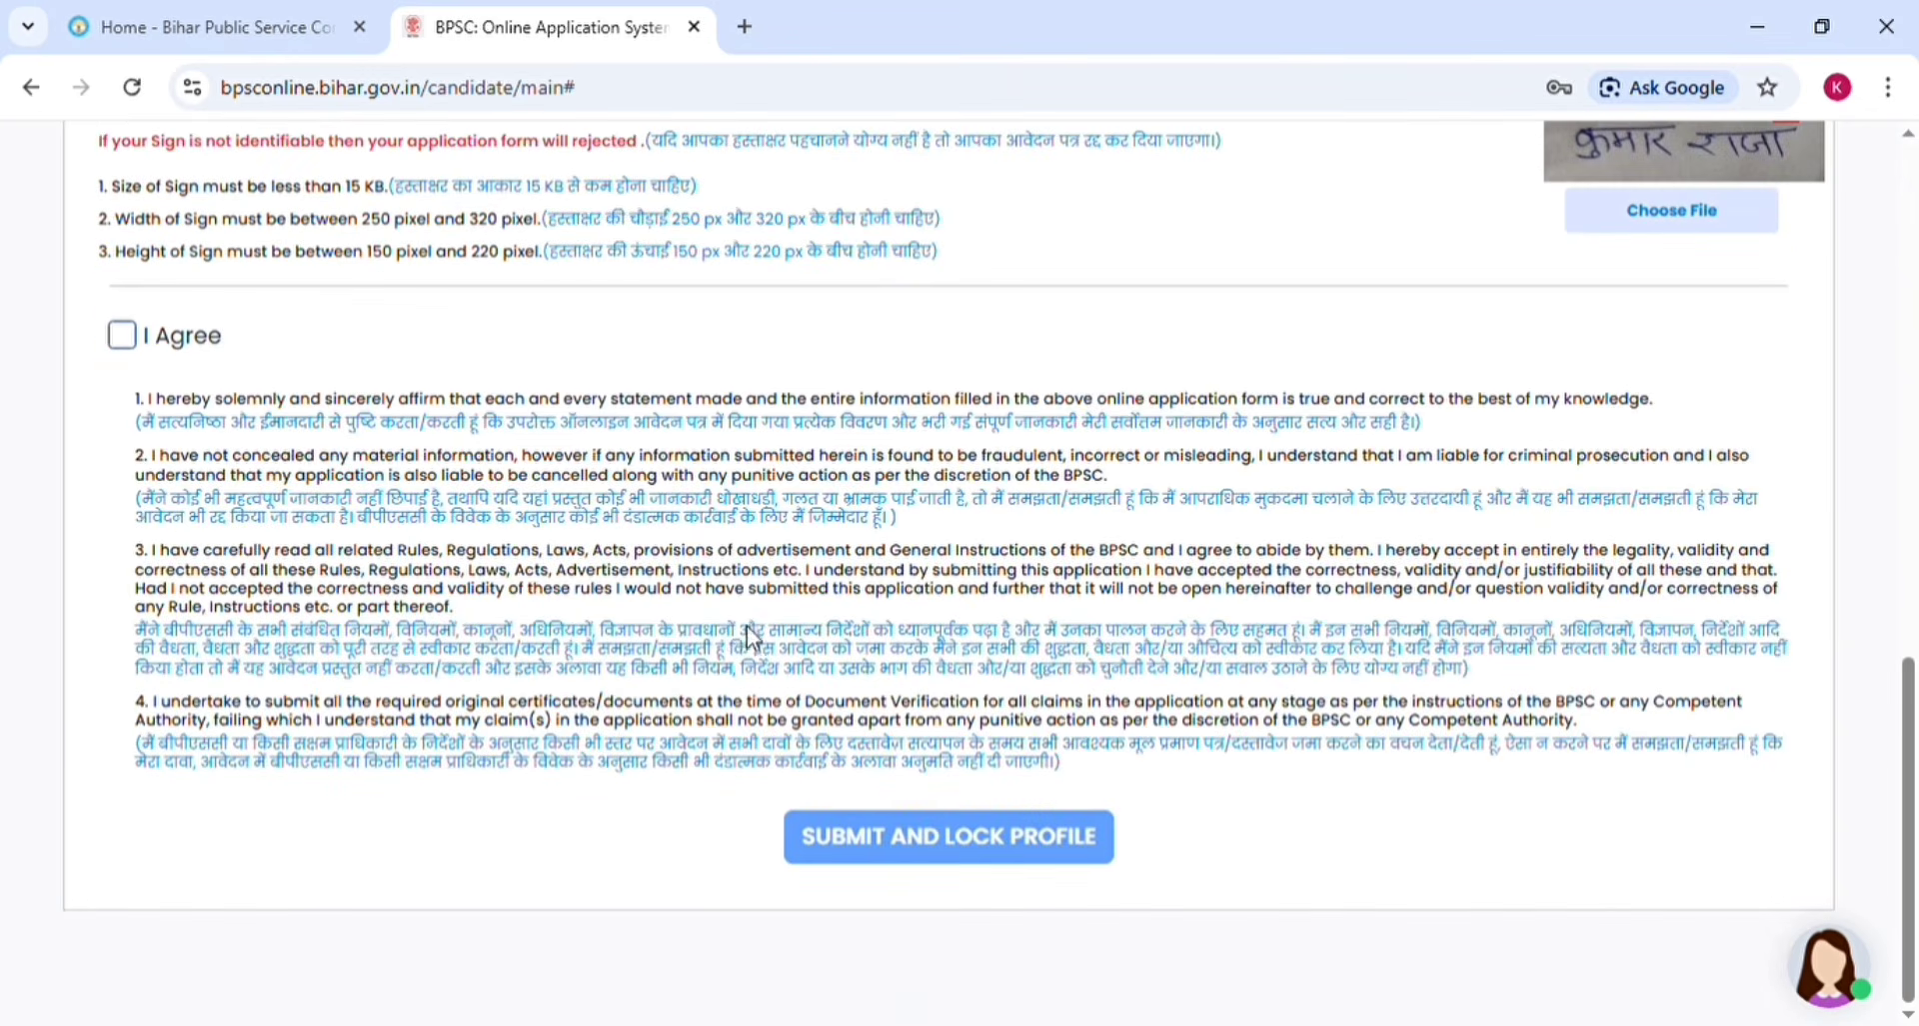
{"action": "left_click", "coordinate": [121, 335]}
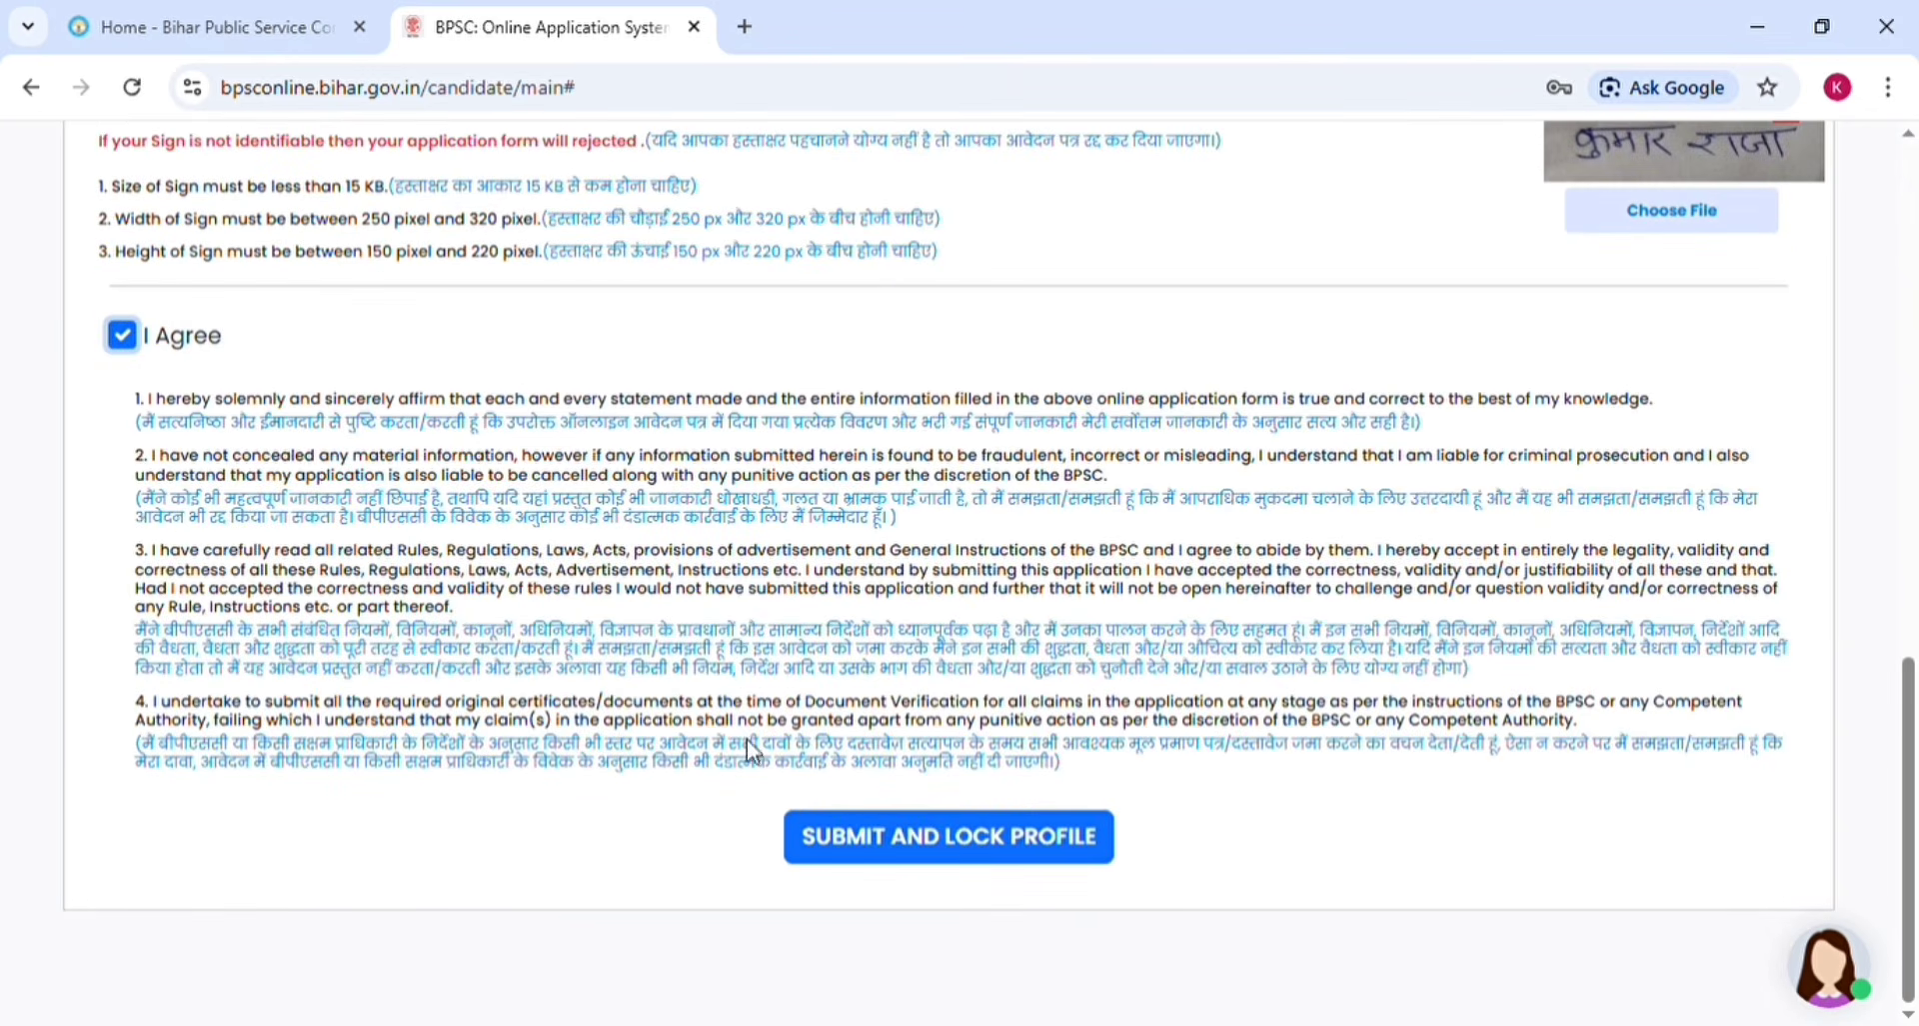
{"action": "left_click", "coordinate": [873, 845]}
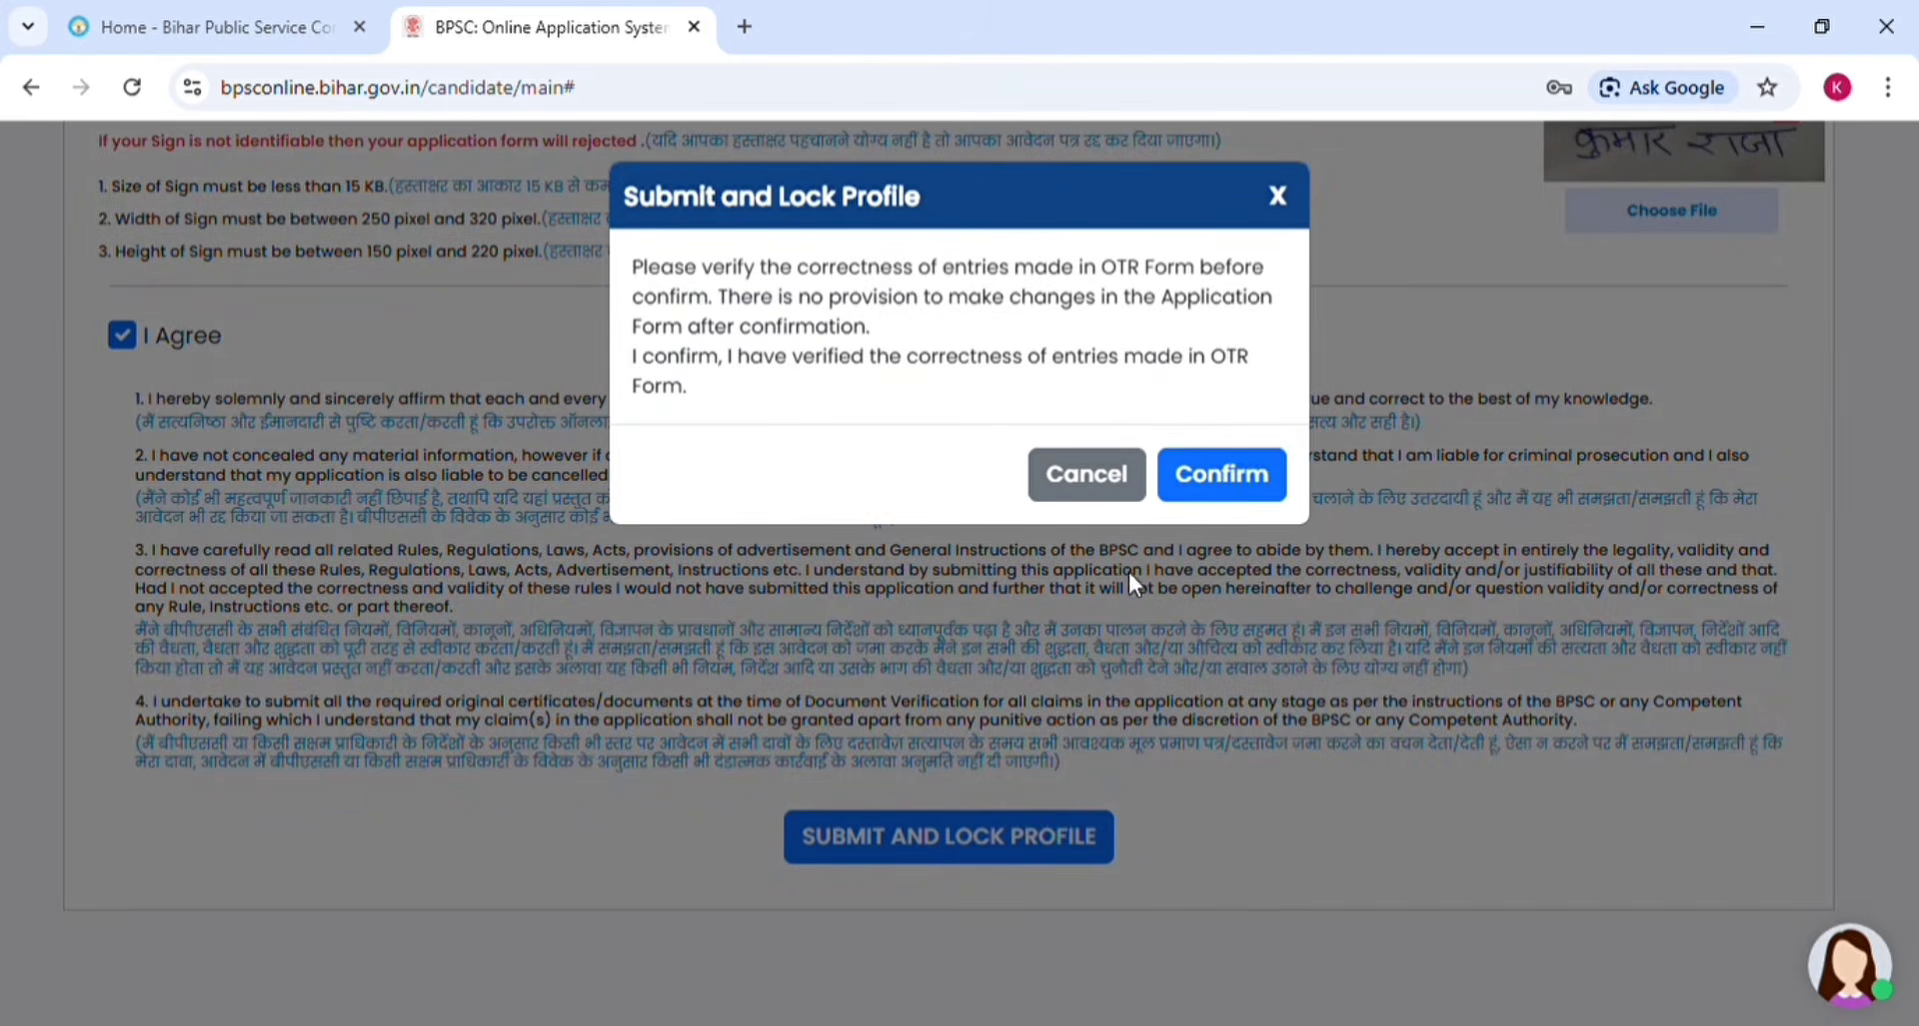
{"action": "left_click", "coordinate": [1211, 495]}
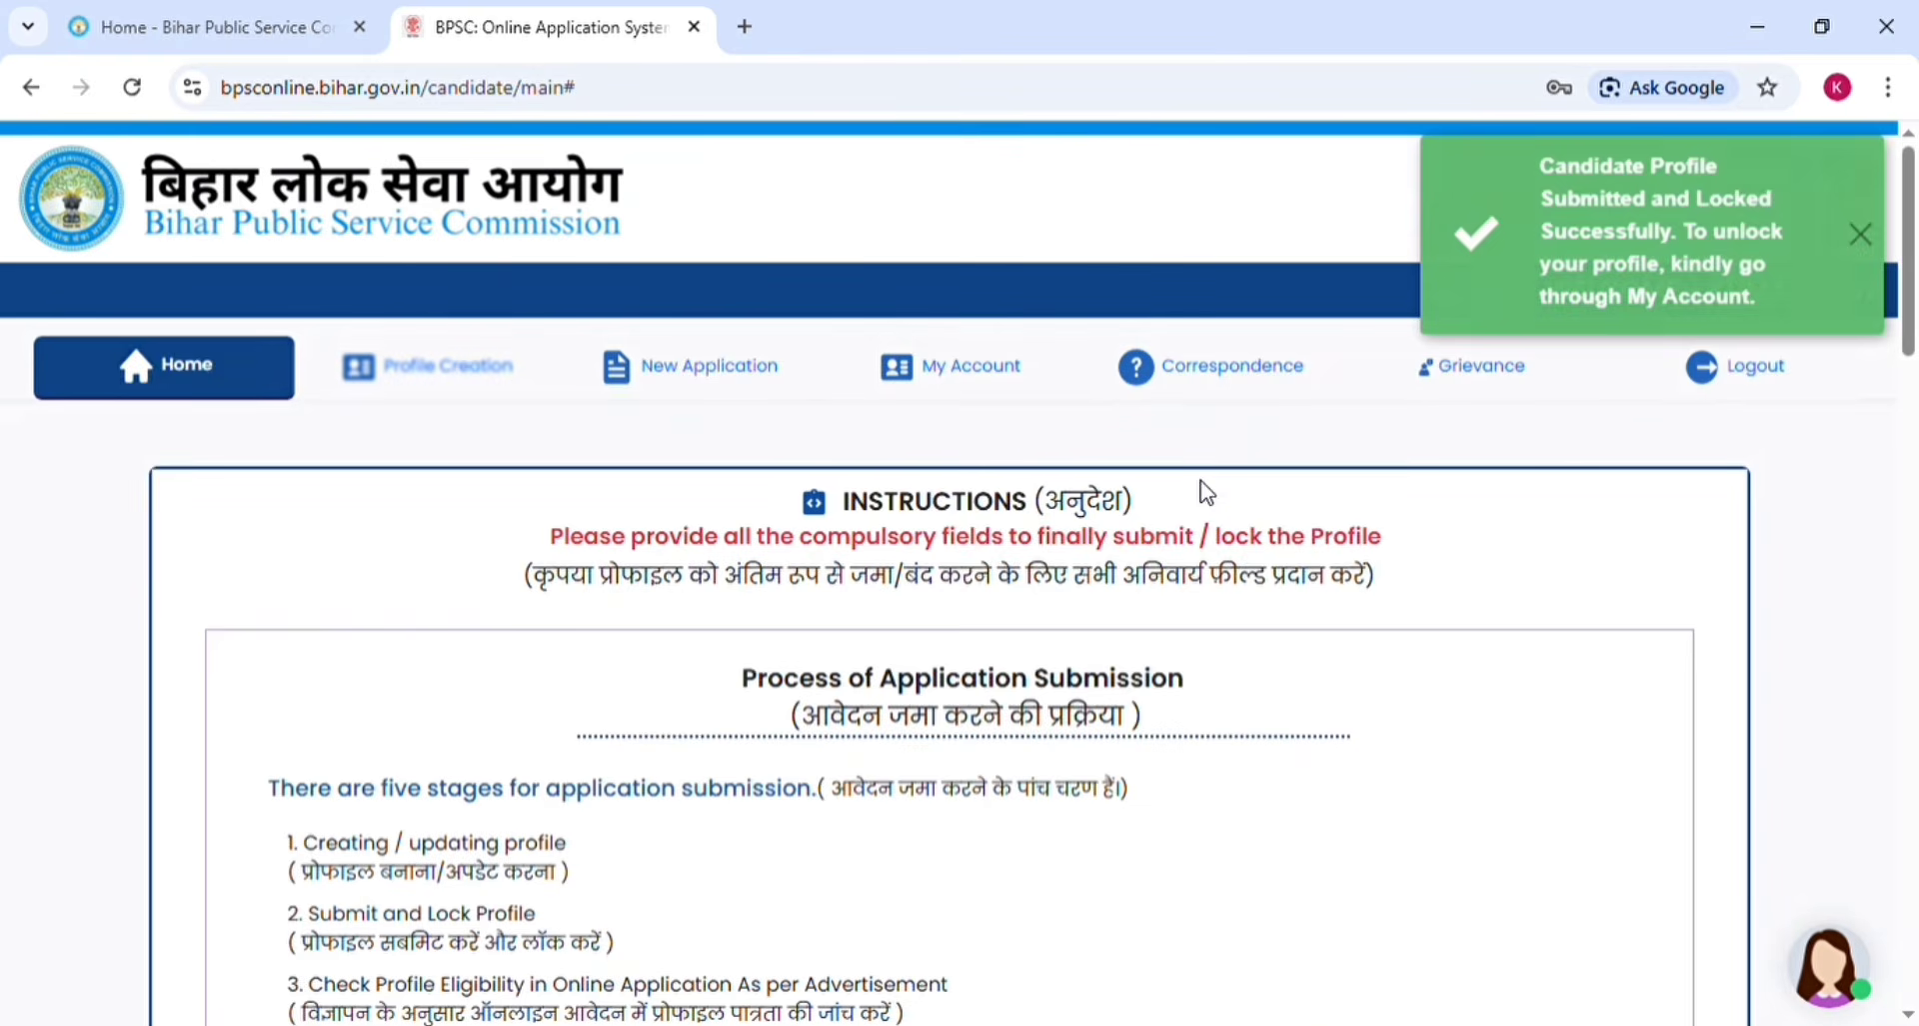
{"action": "left_click", "coordinate": [697, 380]}
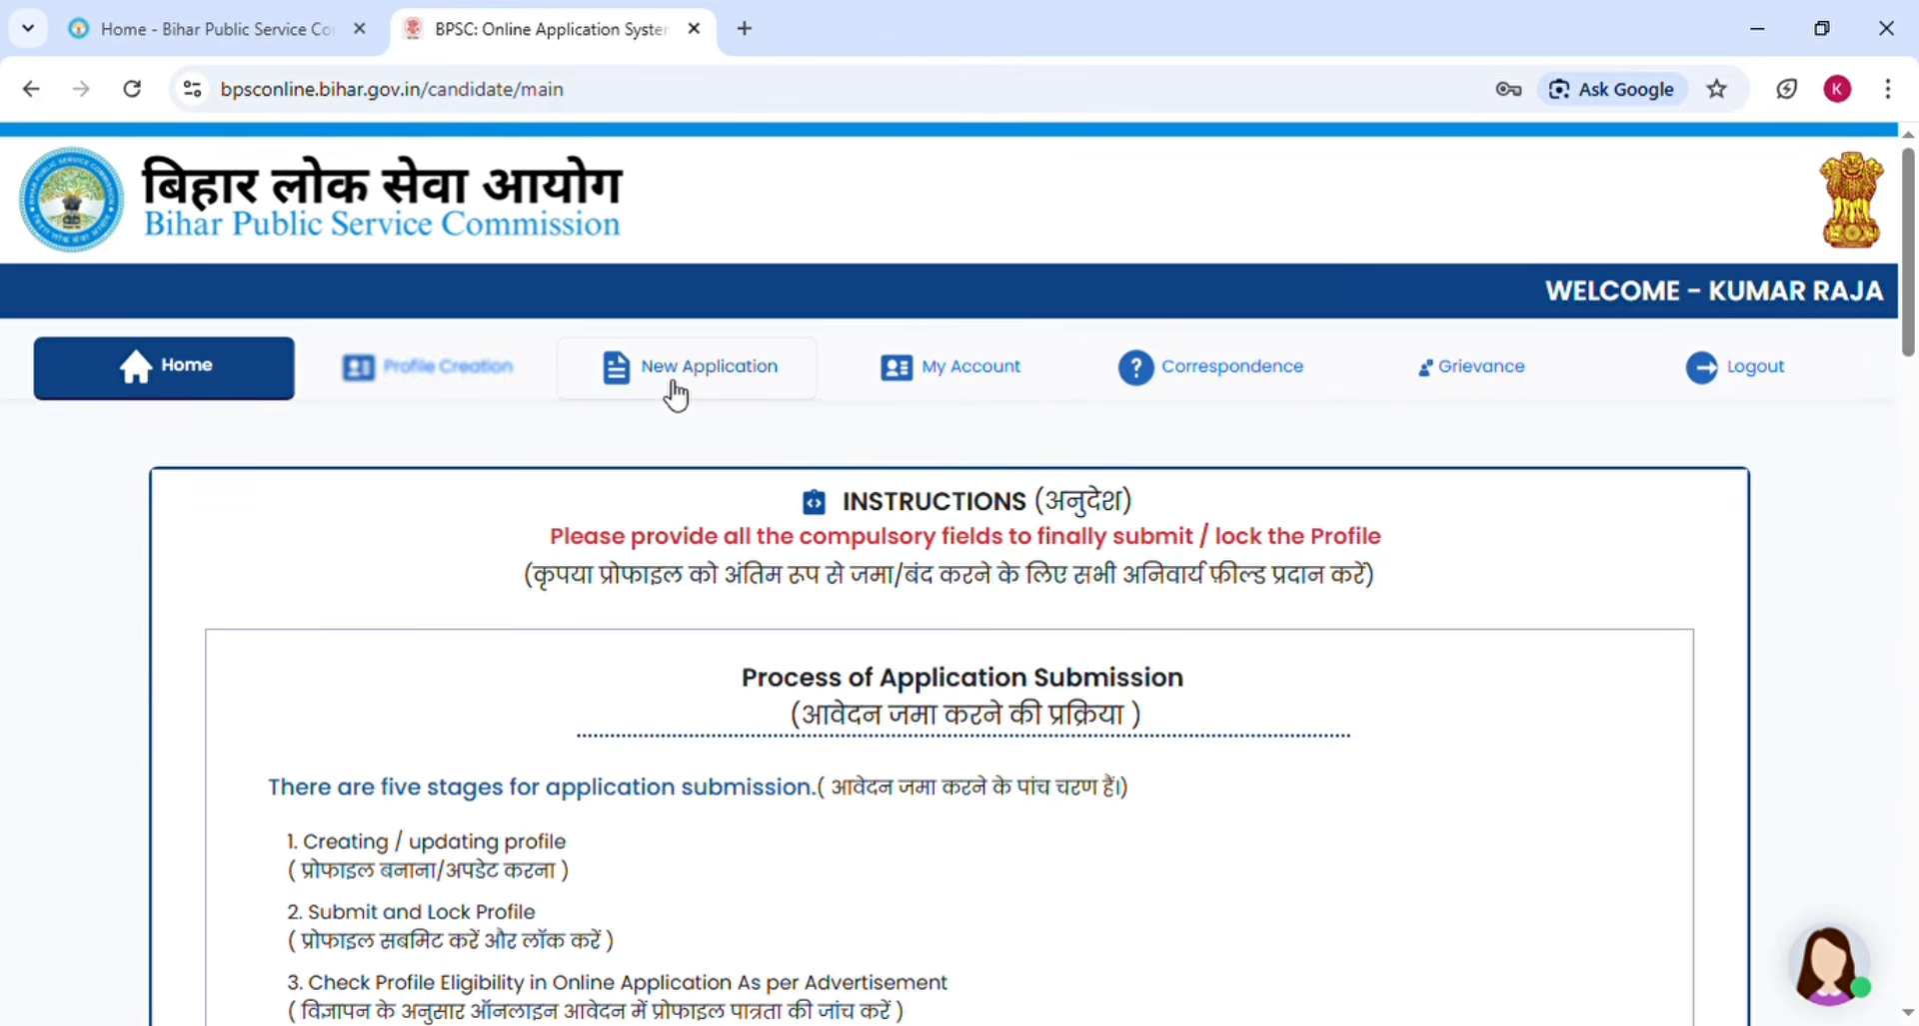
Step: Open advertisement 12/2026 (33rd Bihar Judicial Services) from New Application and check its criteria
{"action": "left_click", "coordinate": [677, 391]}
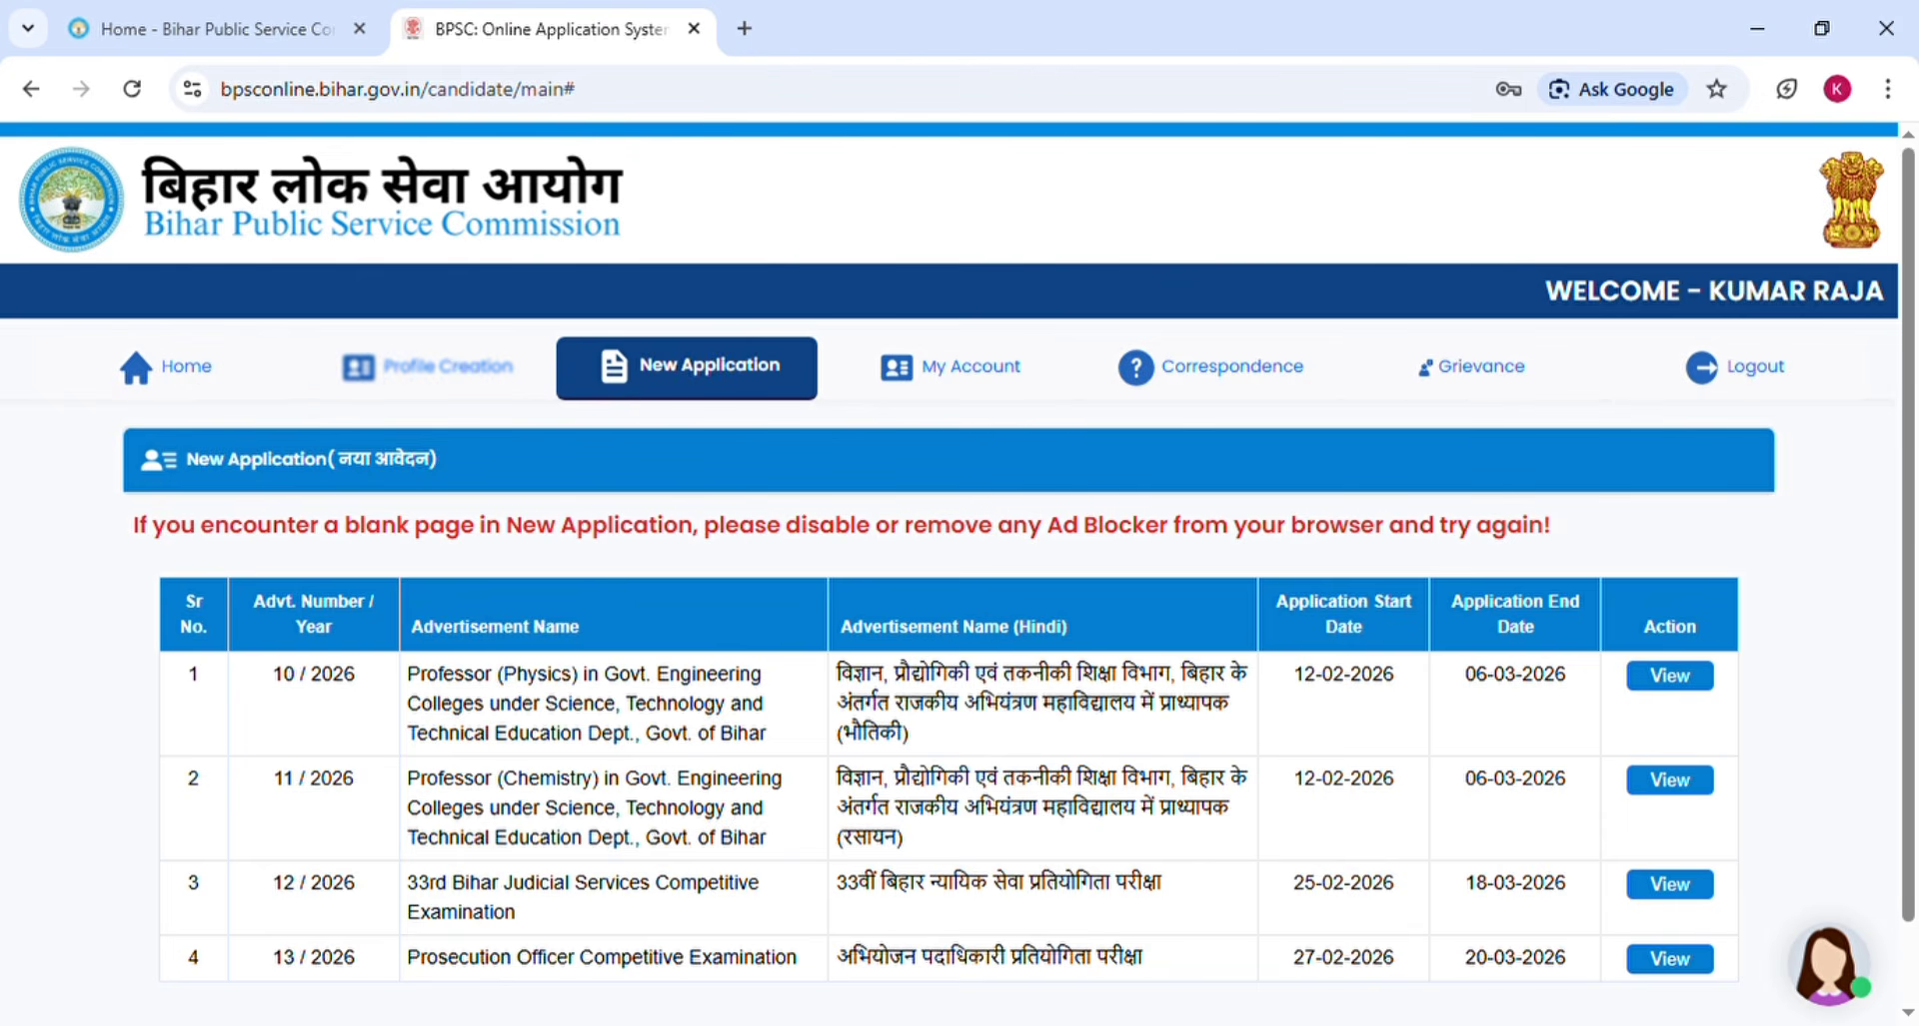
{"action": "scroll", "coordinate": [1905, 985], "scroll_direction": "down", "scroll_amount": 1}
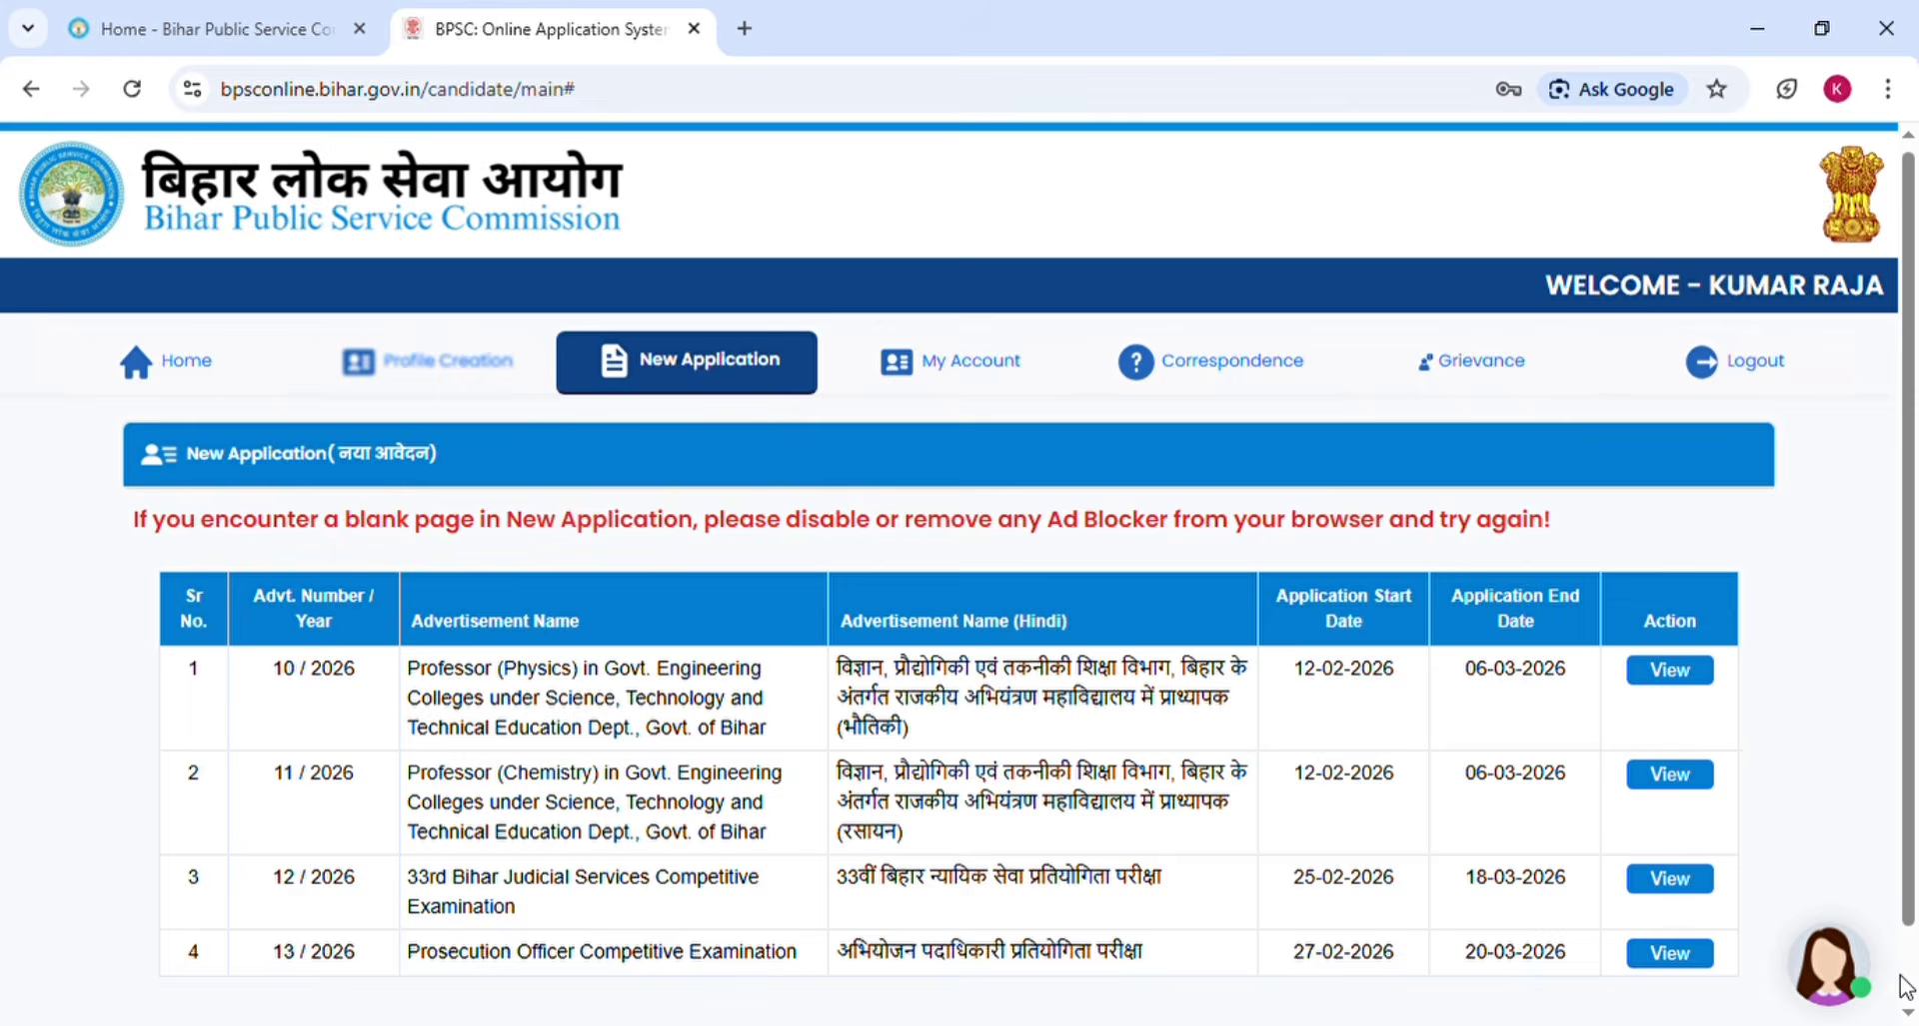
{"action": "scroll", "coordinate": [1905, 985], "scroll_direction": "down", "scroll_amount": 1}
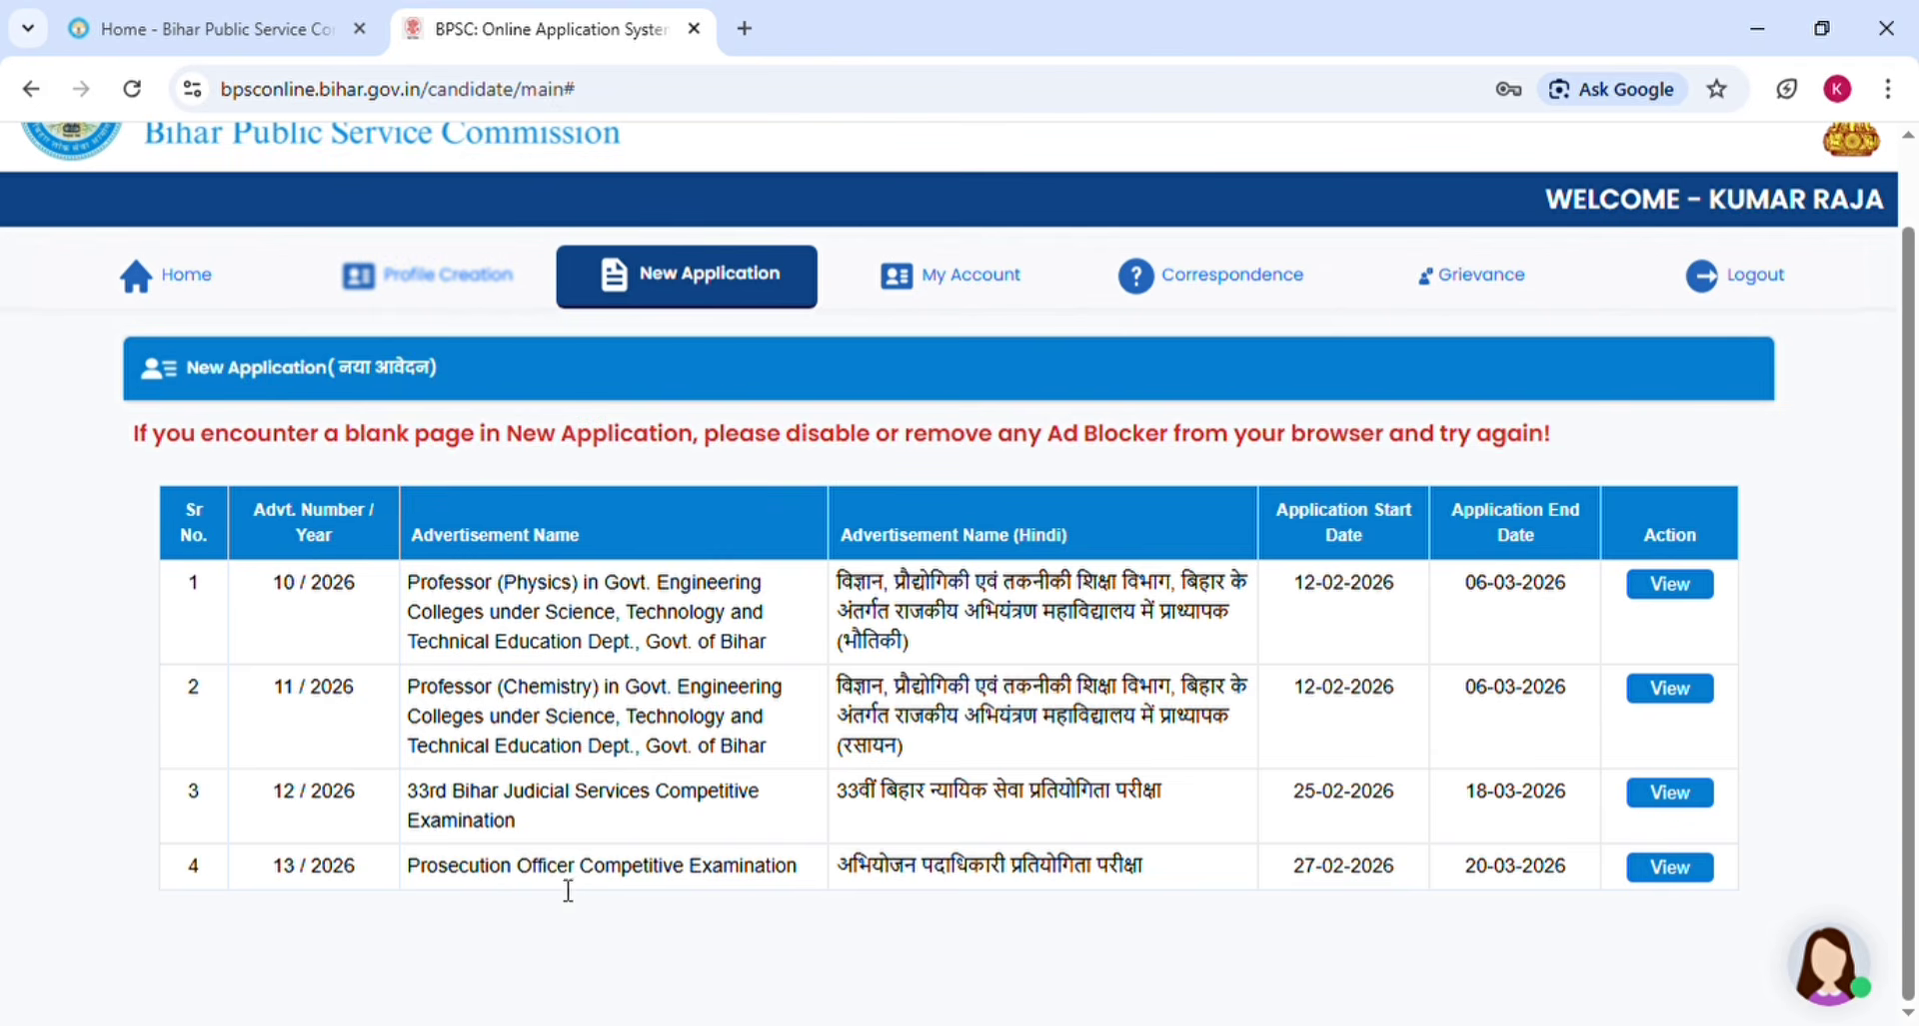
{"action": "left_click", "coordinate": [1669, 792]}
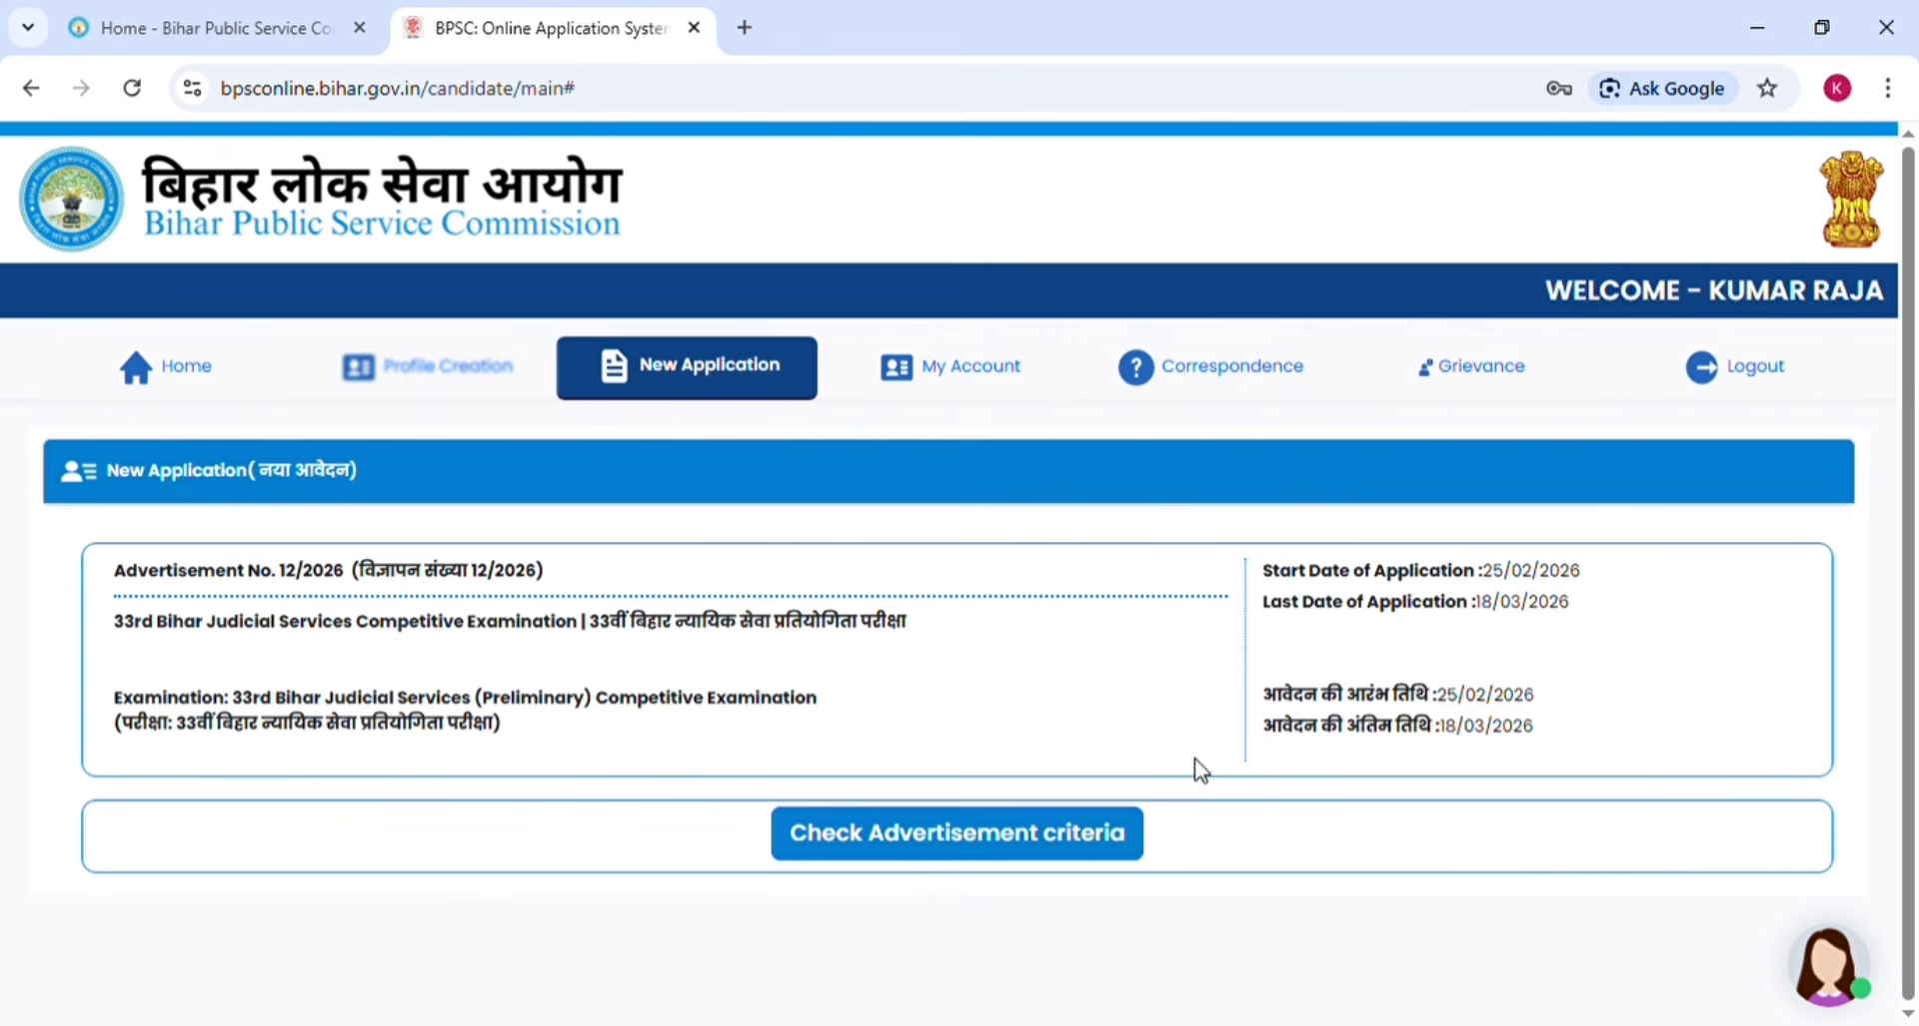
{"action": "left_click", "coordinate": [965, 845]}
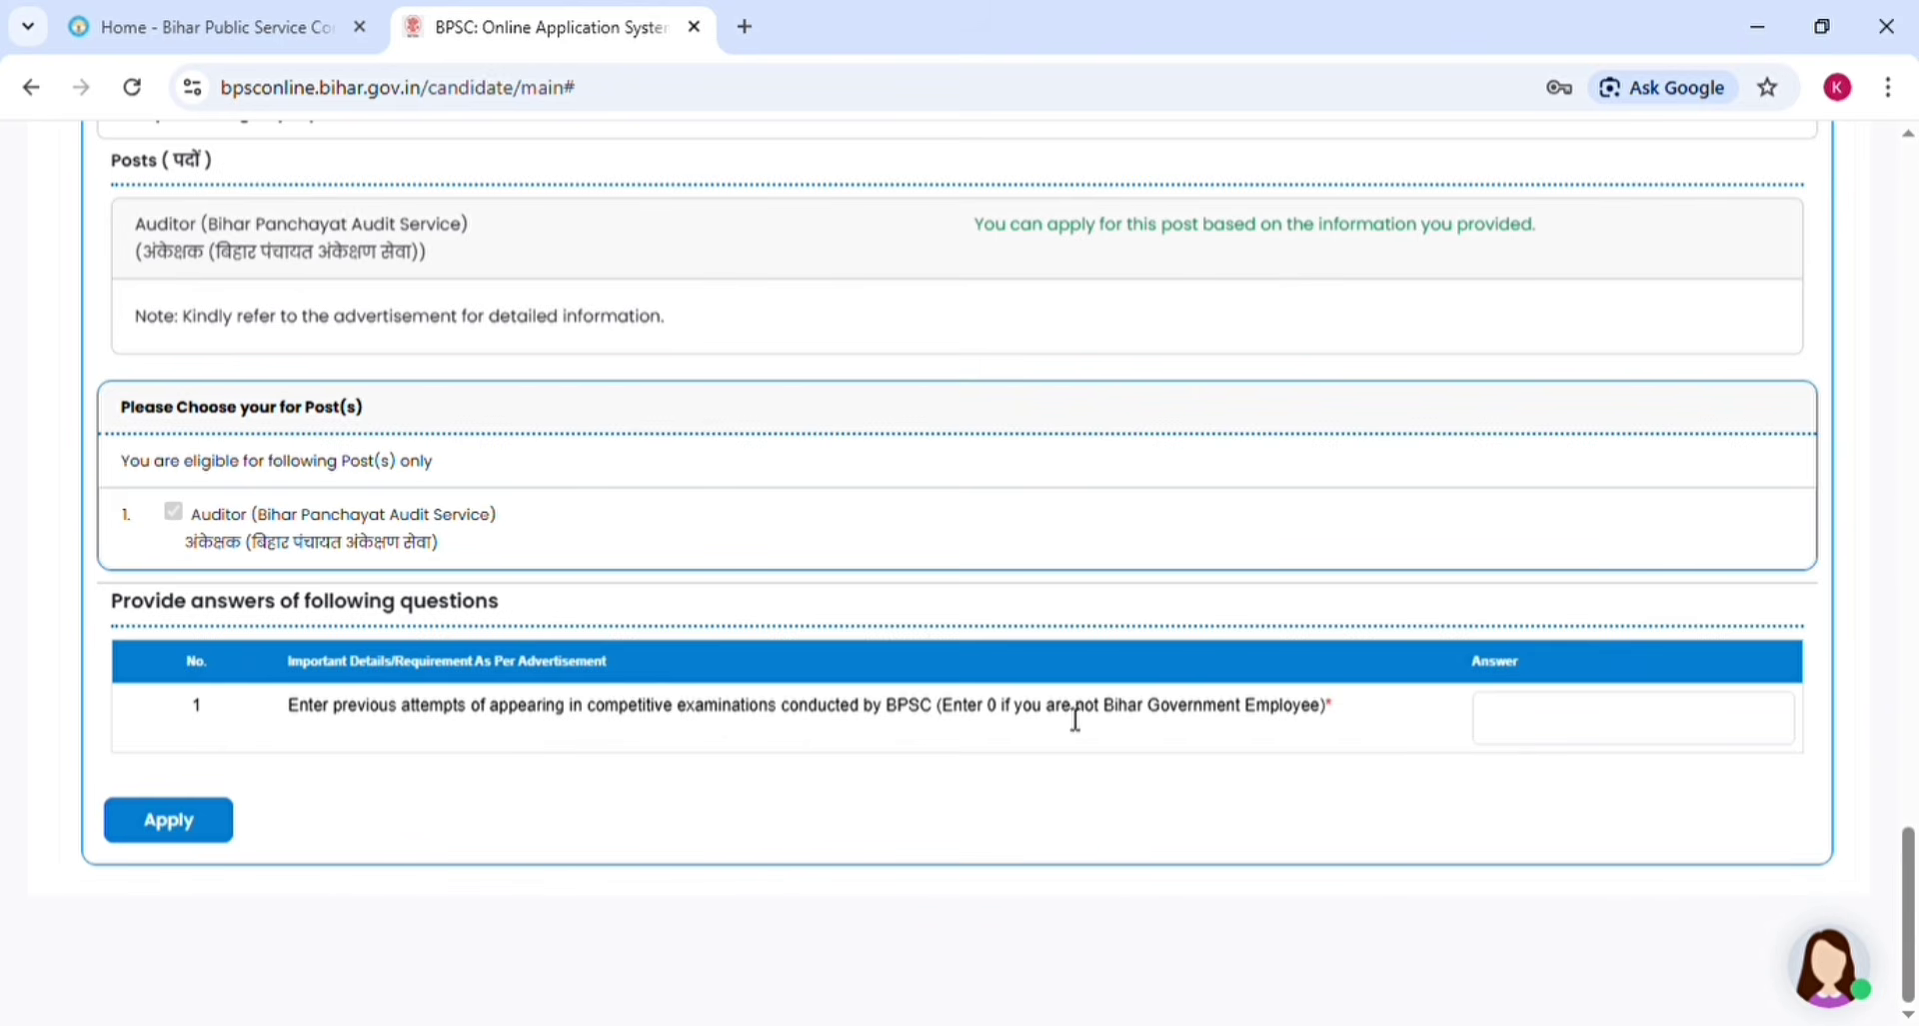
Step: Answer 2 for previous BPSC attempts and apply for the Auditor post
{"action": "left_click", "coordinate": [1568, 721]}
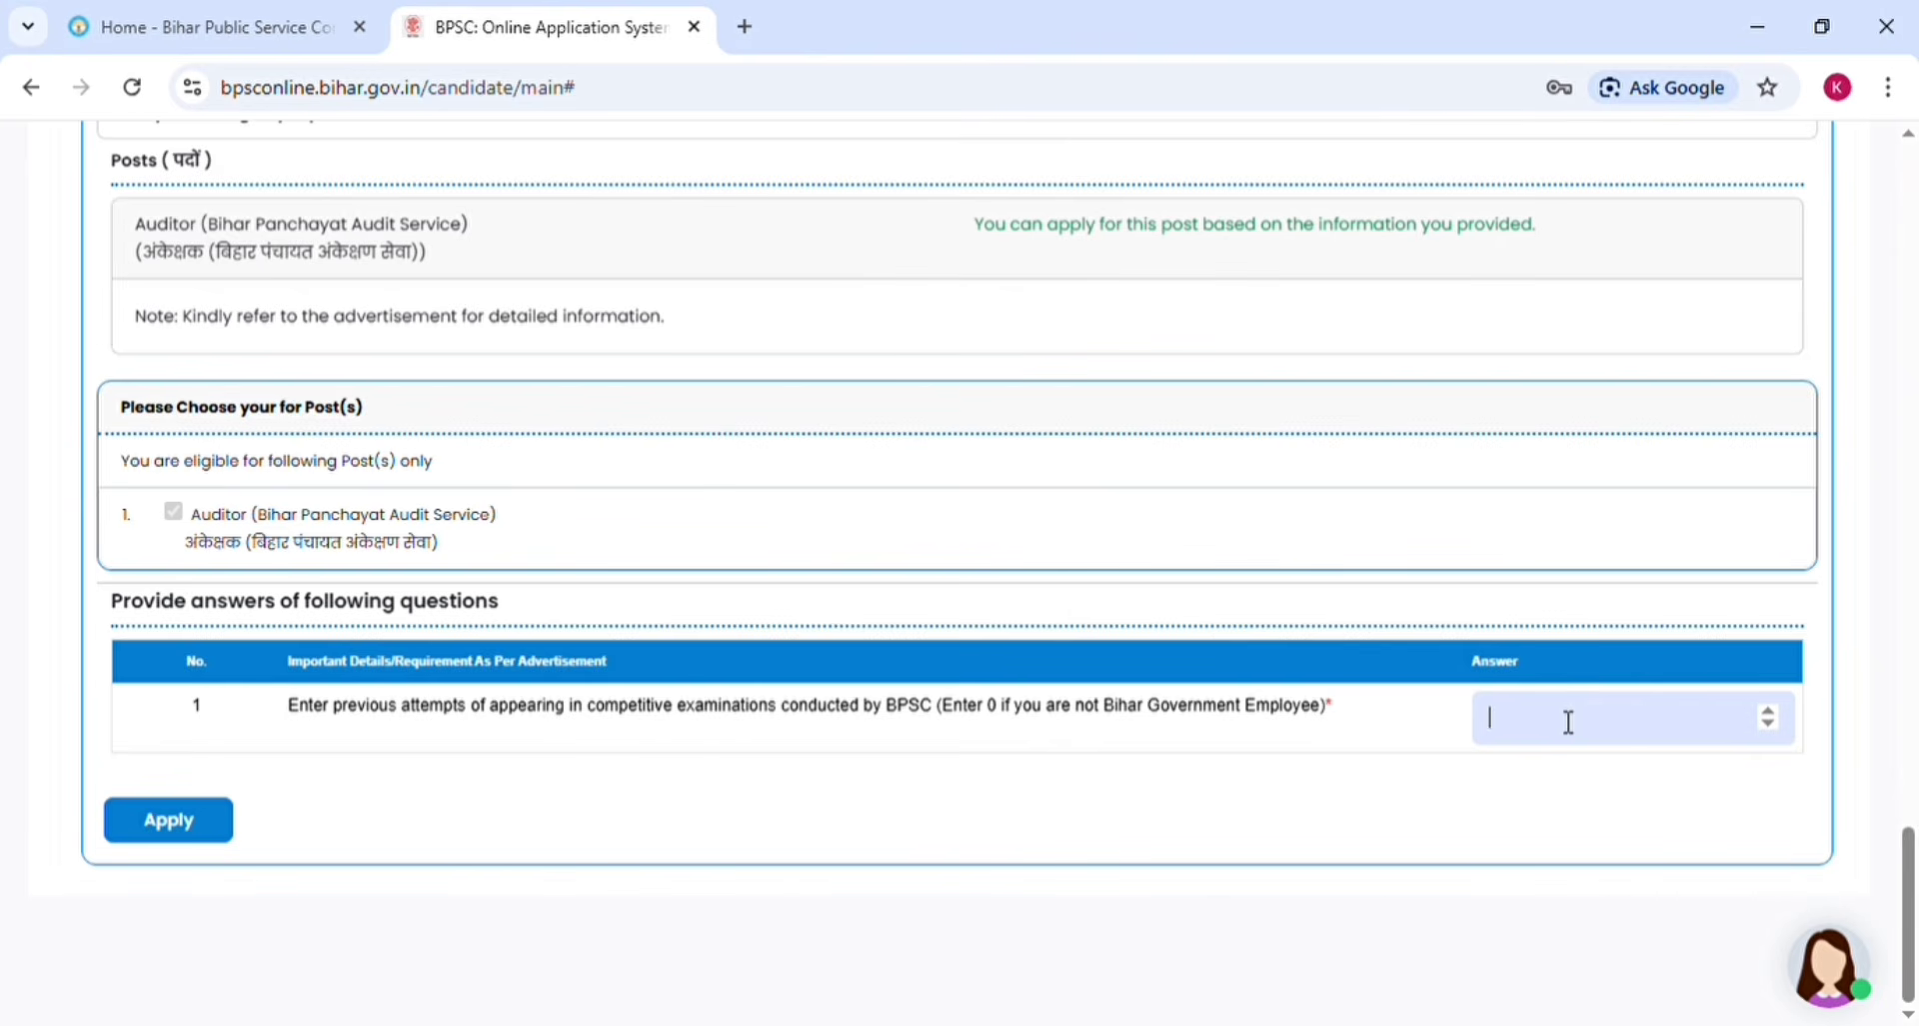
{"action": "type", "text": "2"}
{"action": "left_click", "coordinate": [190, 817]}
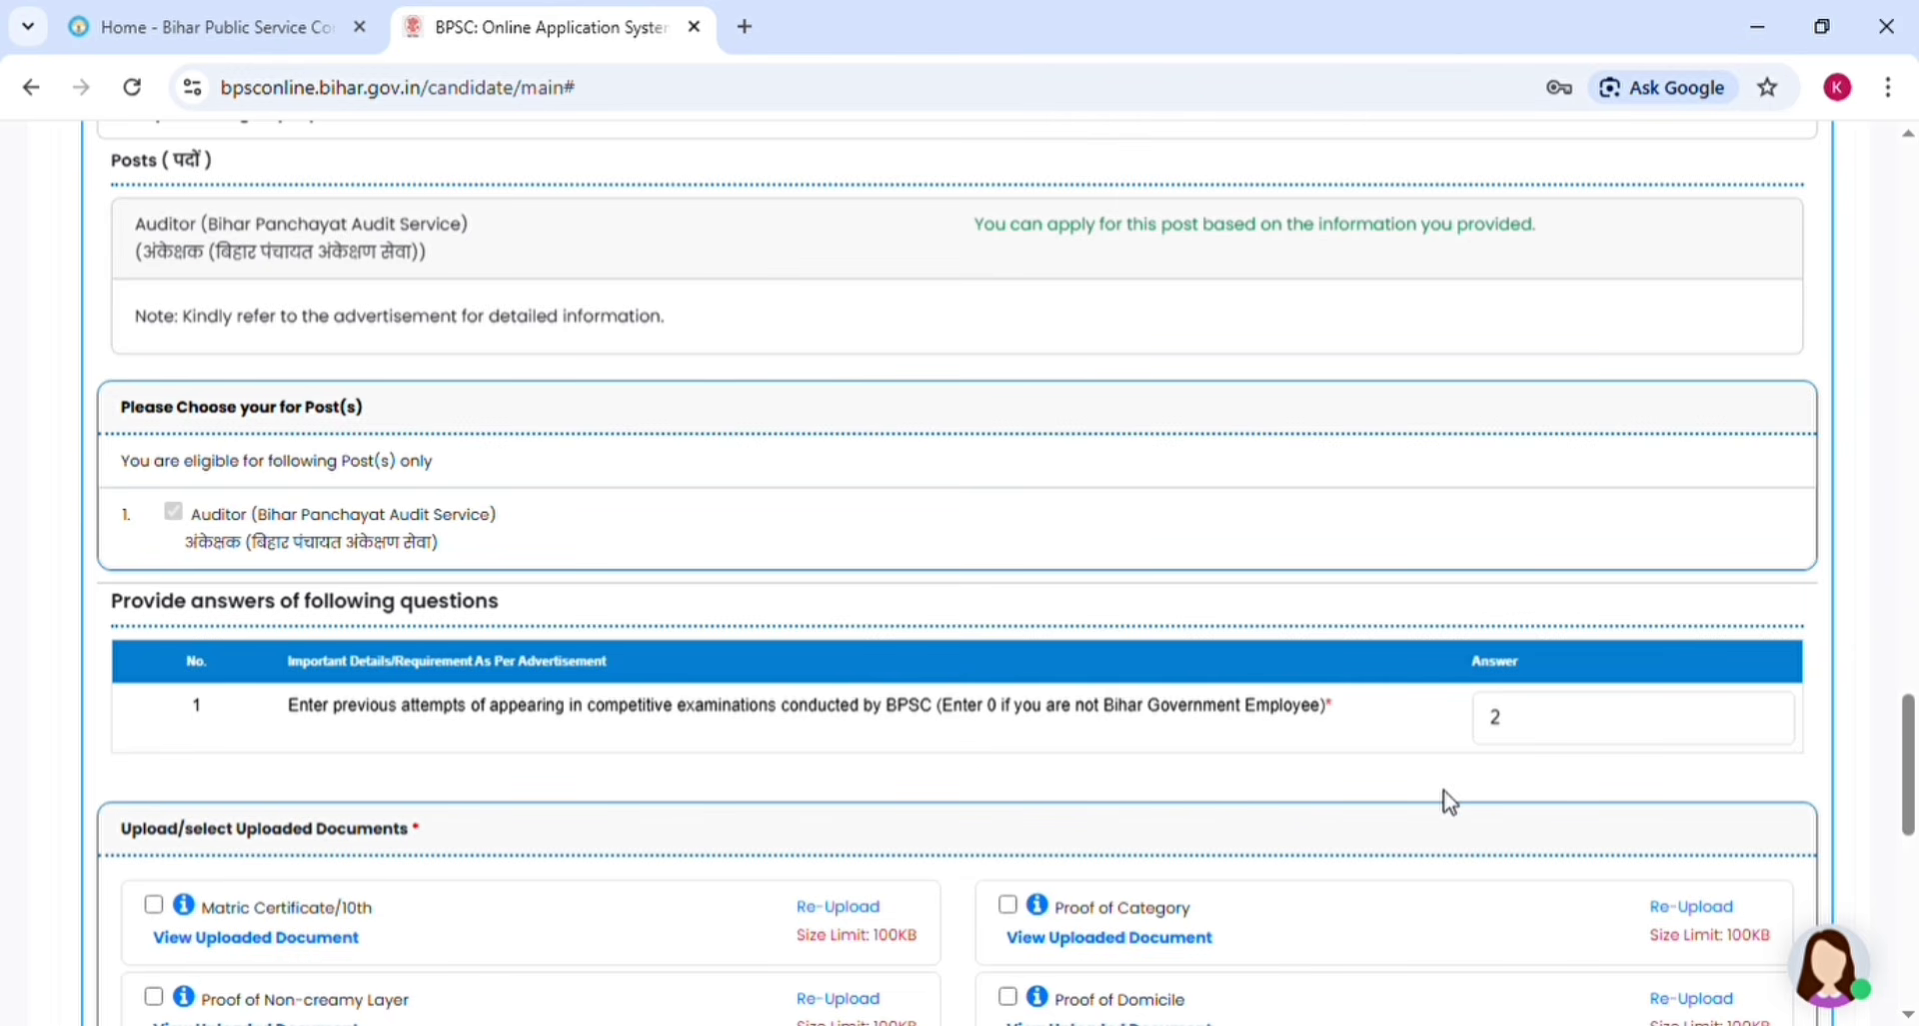
Step: Upload the Matric Certificate/10th document from the file picker
{"action": "scroll", "coordinate": [1448, 800], "scroll_direction": "down", "scroll_amount": 5}
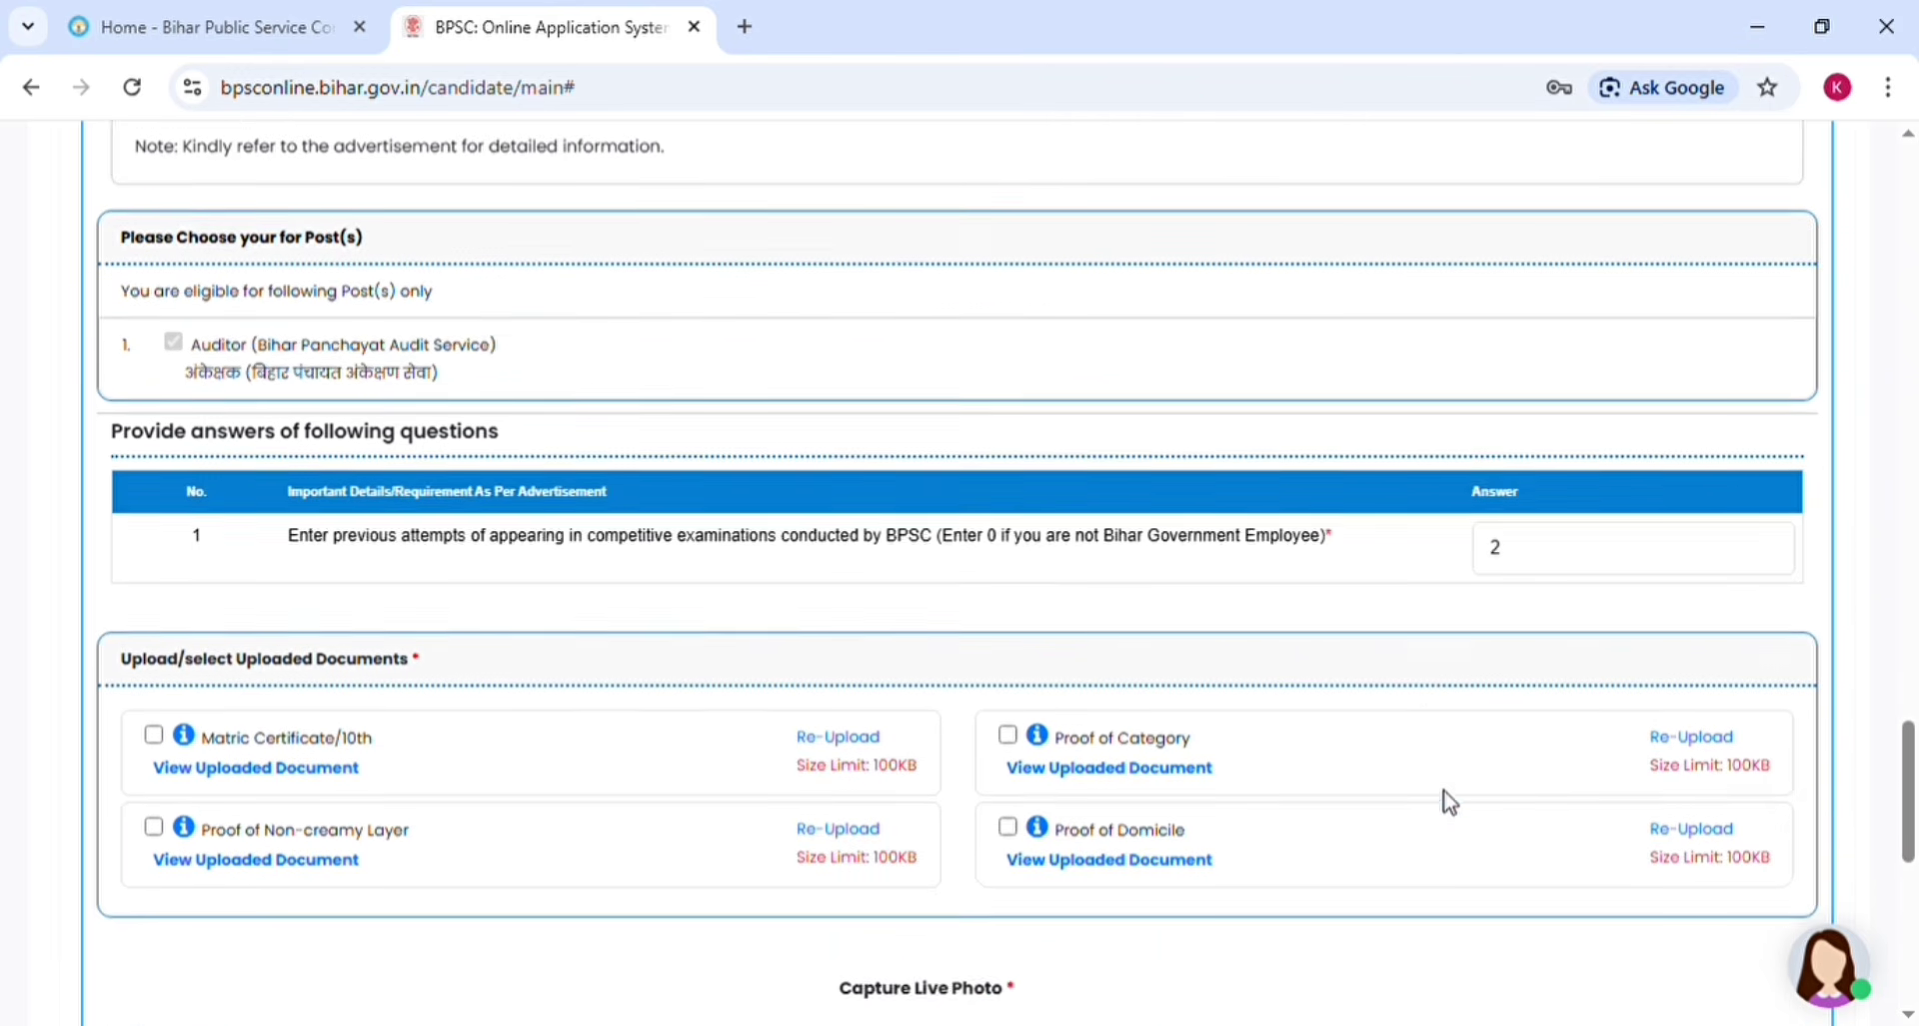
{"action": "scroll", "coordinate": [1449, 800], "scroll_direction": "down", "scroll_amount": 1}
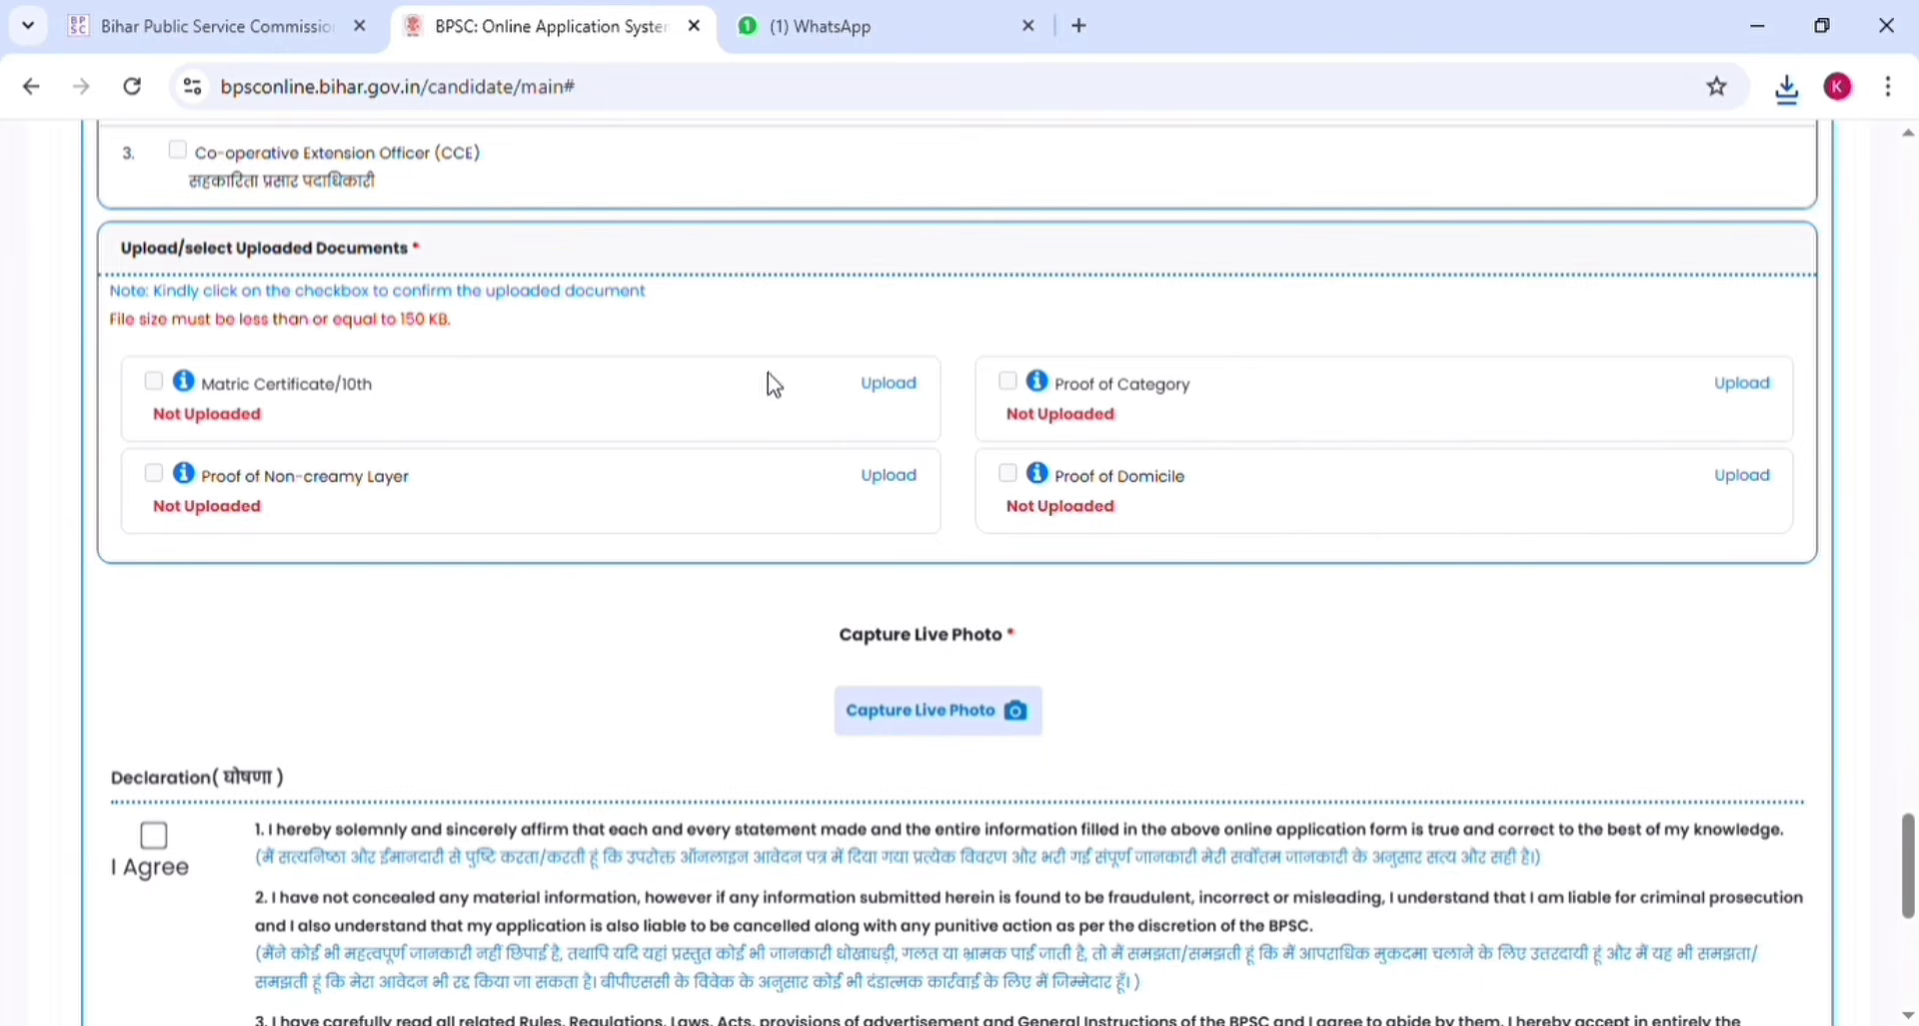
{"action": "left_click", "coordinate": [893, 388]}
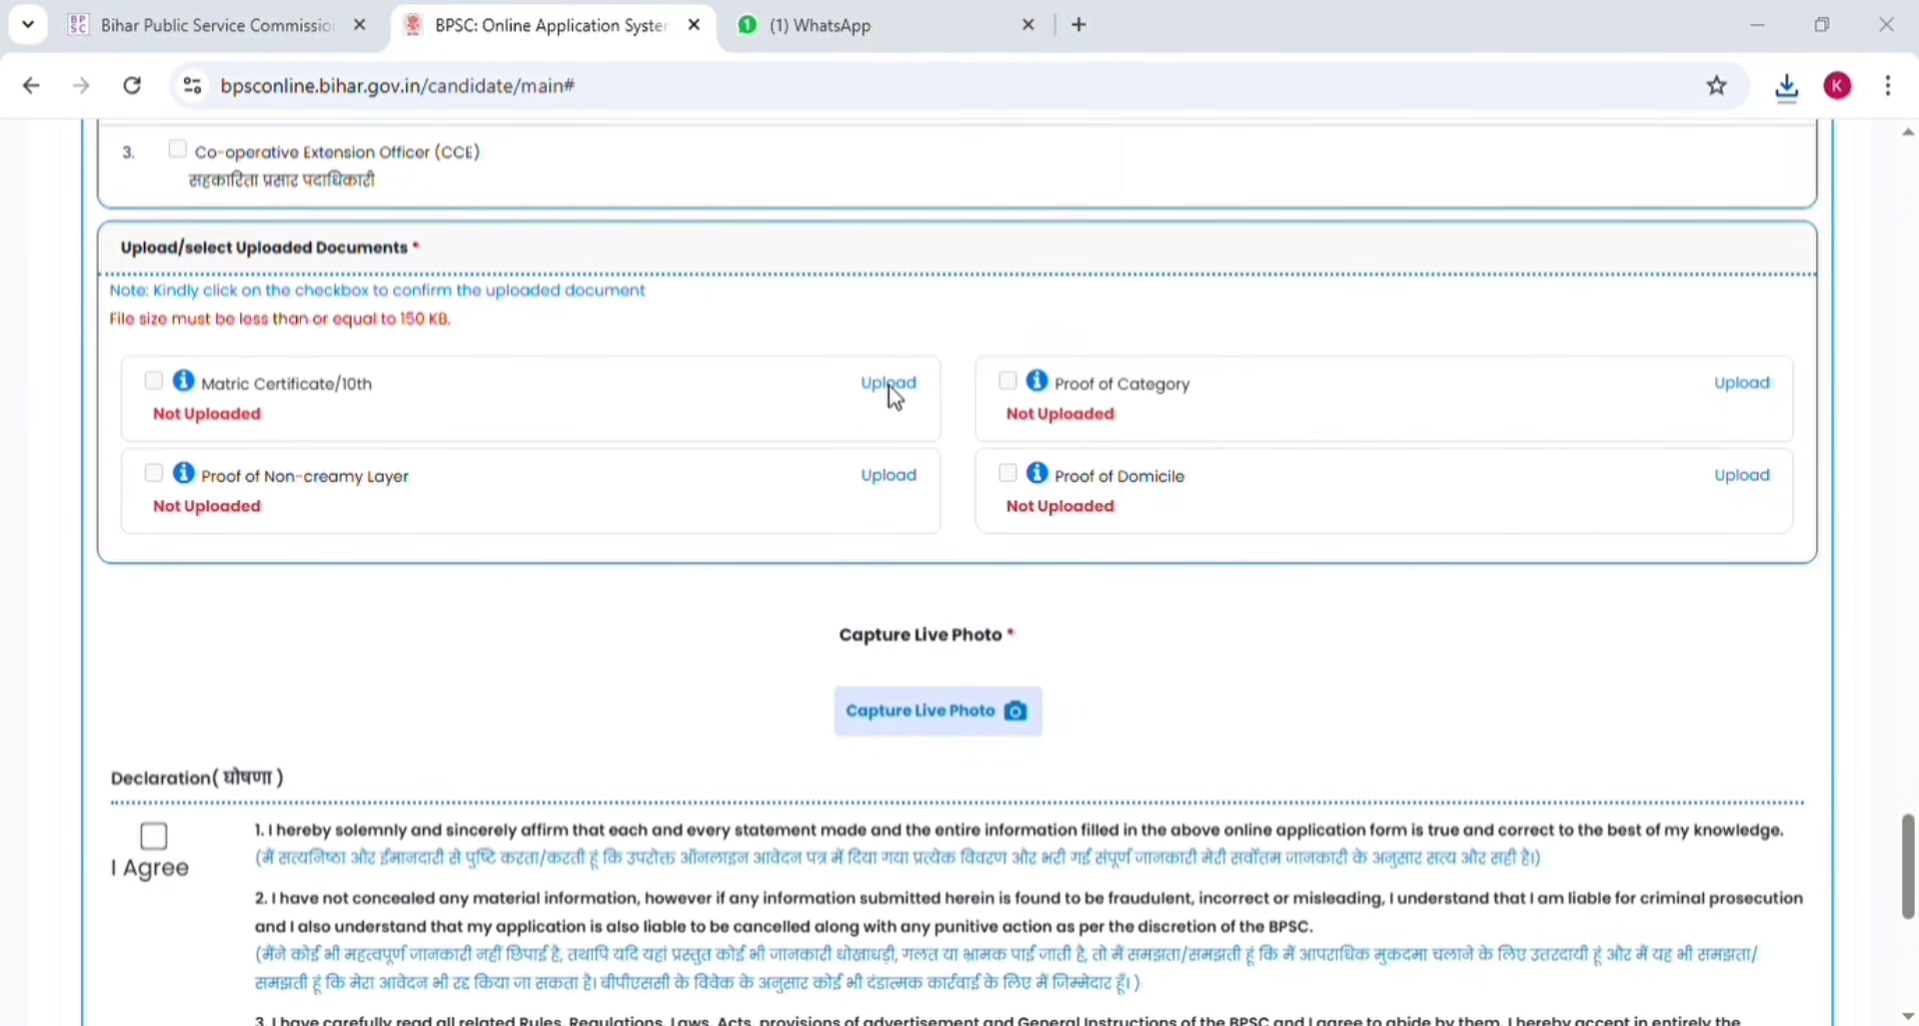
{"action": "double_click", "coordinate": [470, 228]}
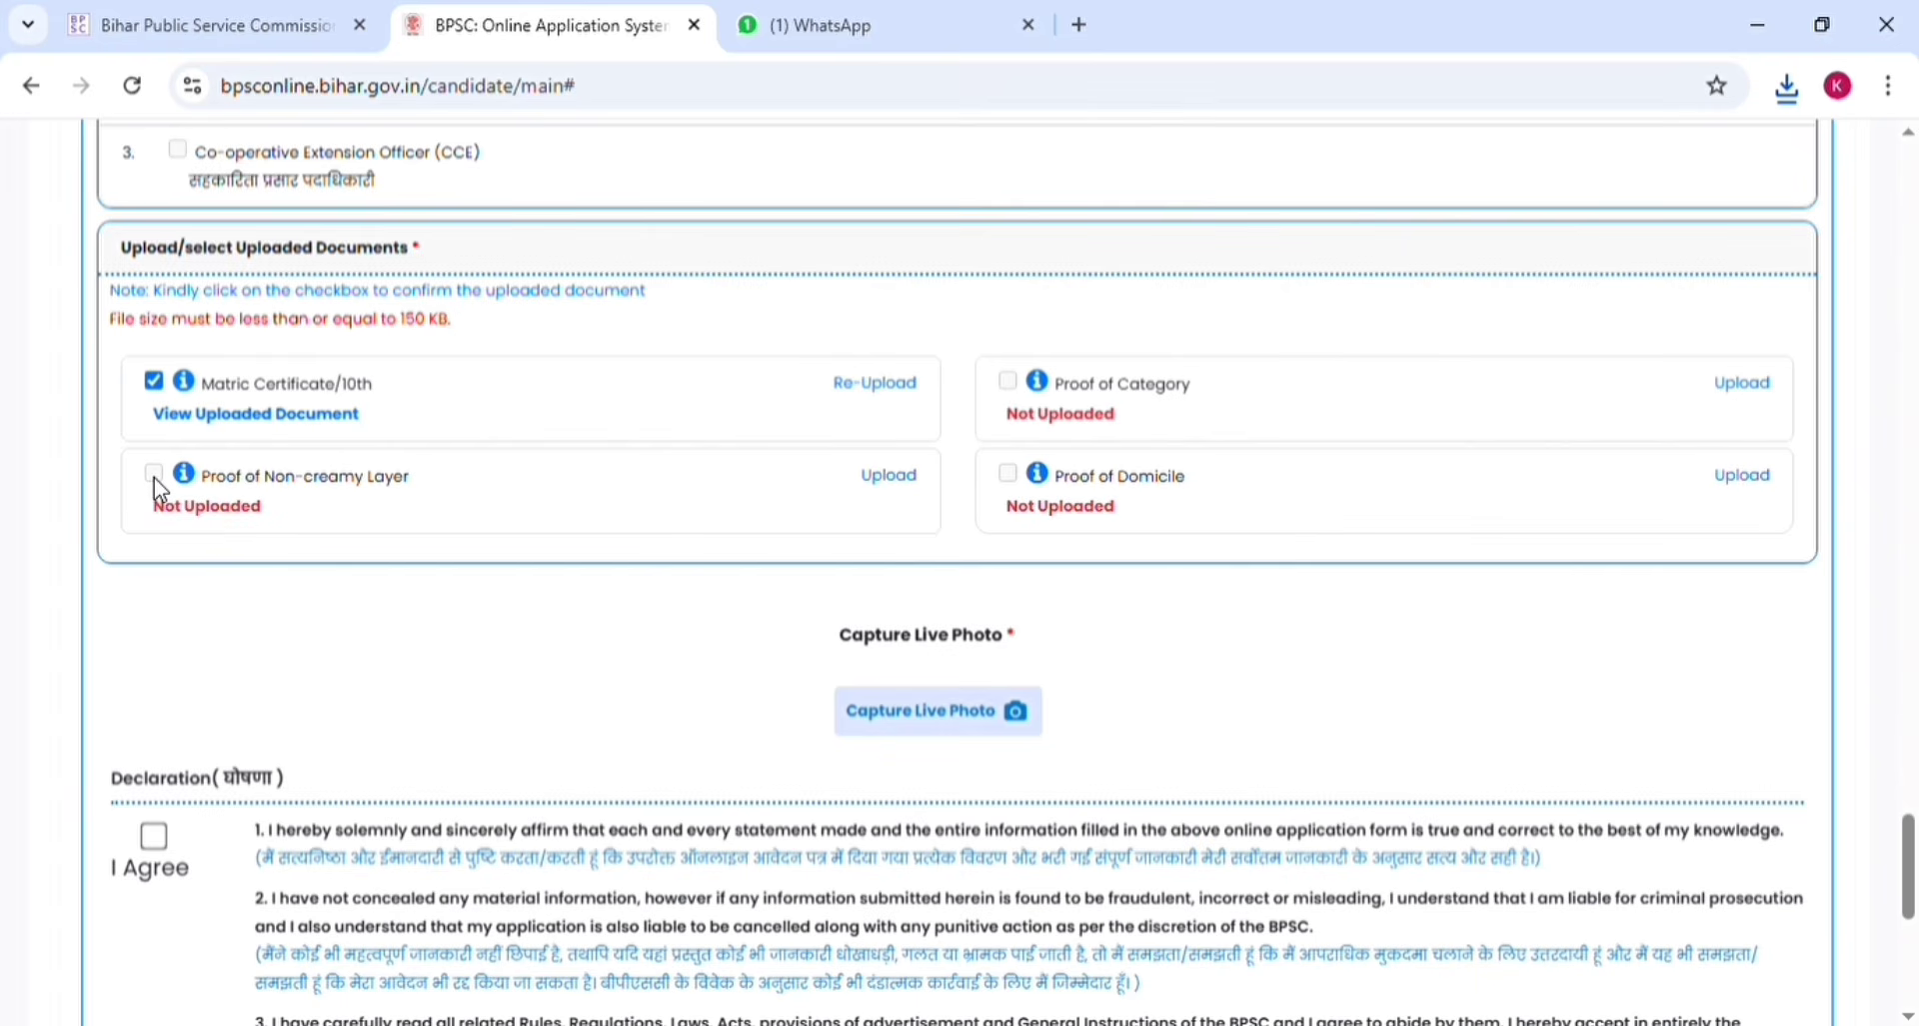
Step: Upload the Proof of Non-creamy Layer file, retrying until the file picker attaches it
{"action": "double_click", "coordinate": [890, 478]}
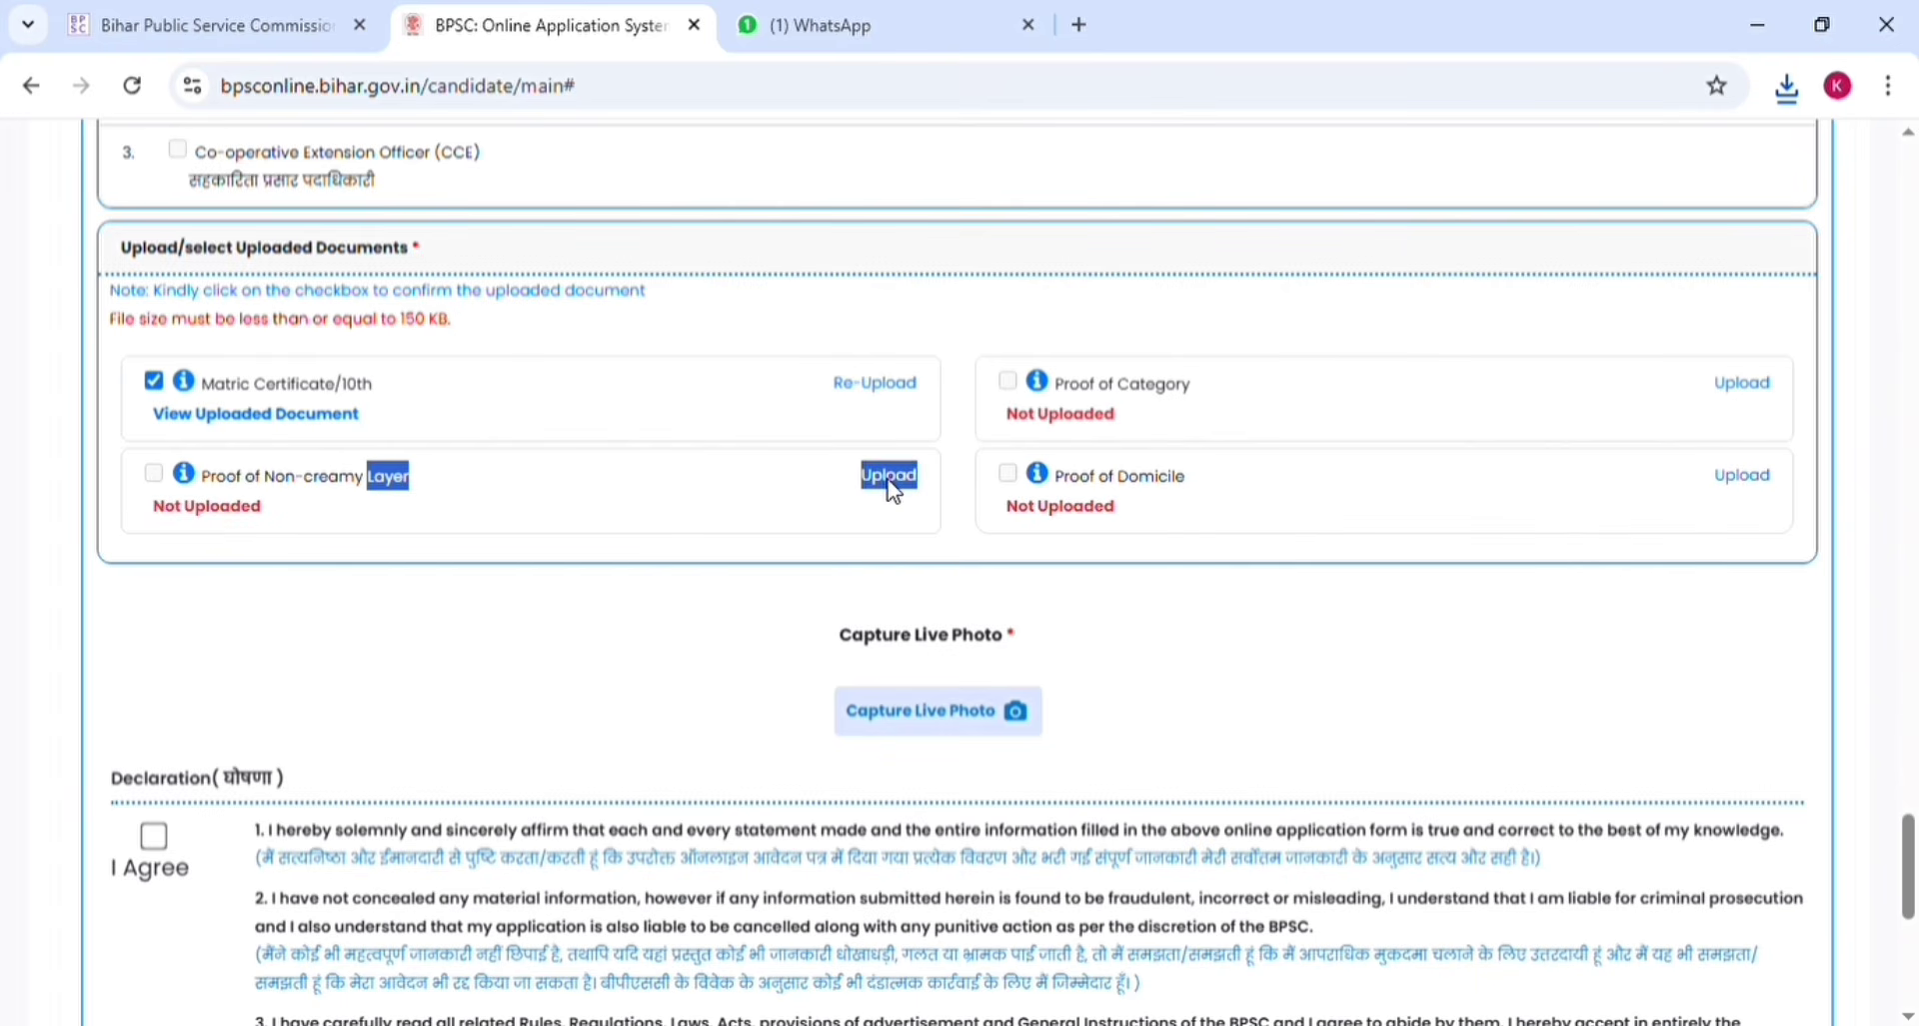
{"action": "left_click", "coordinate": [905, 478]}
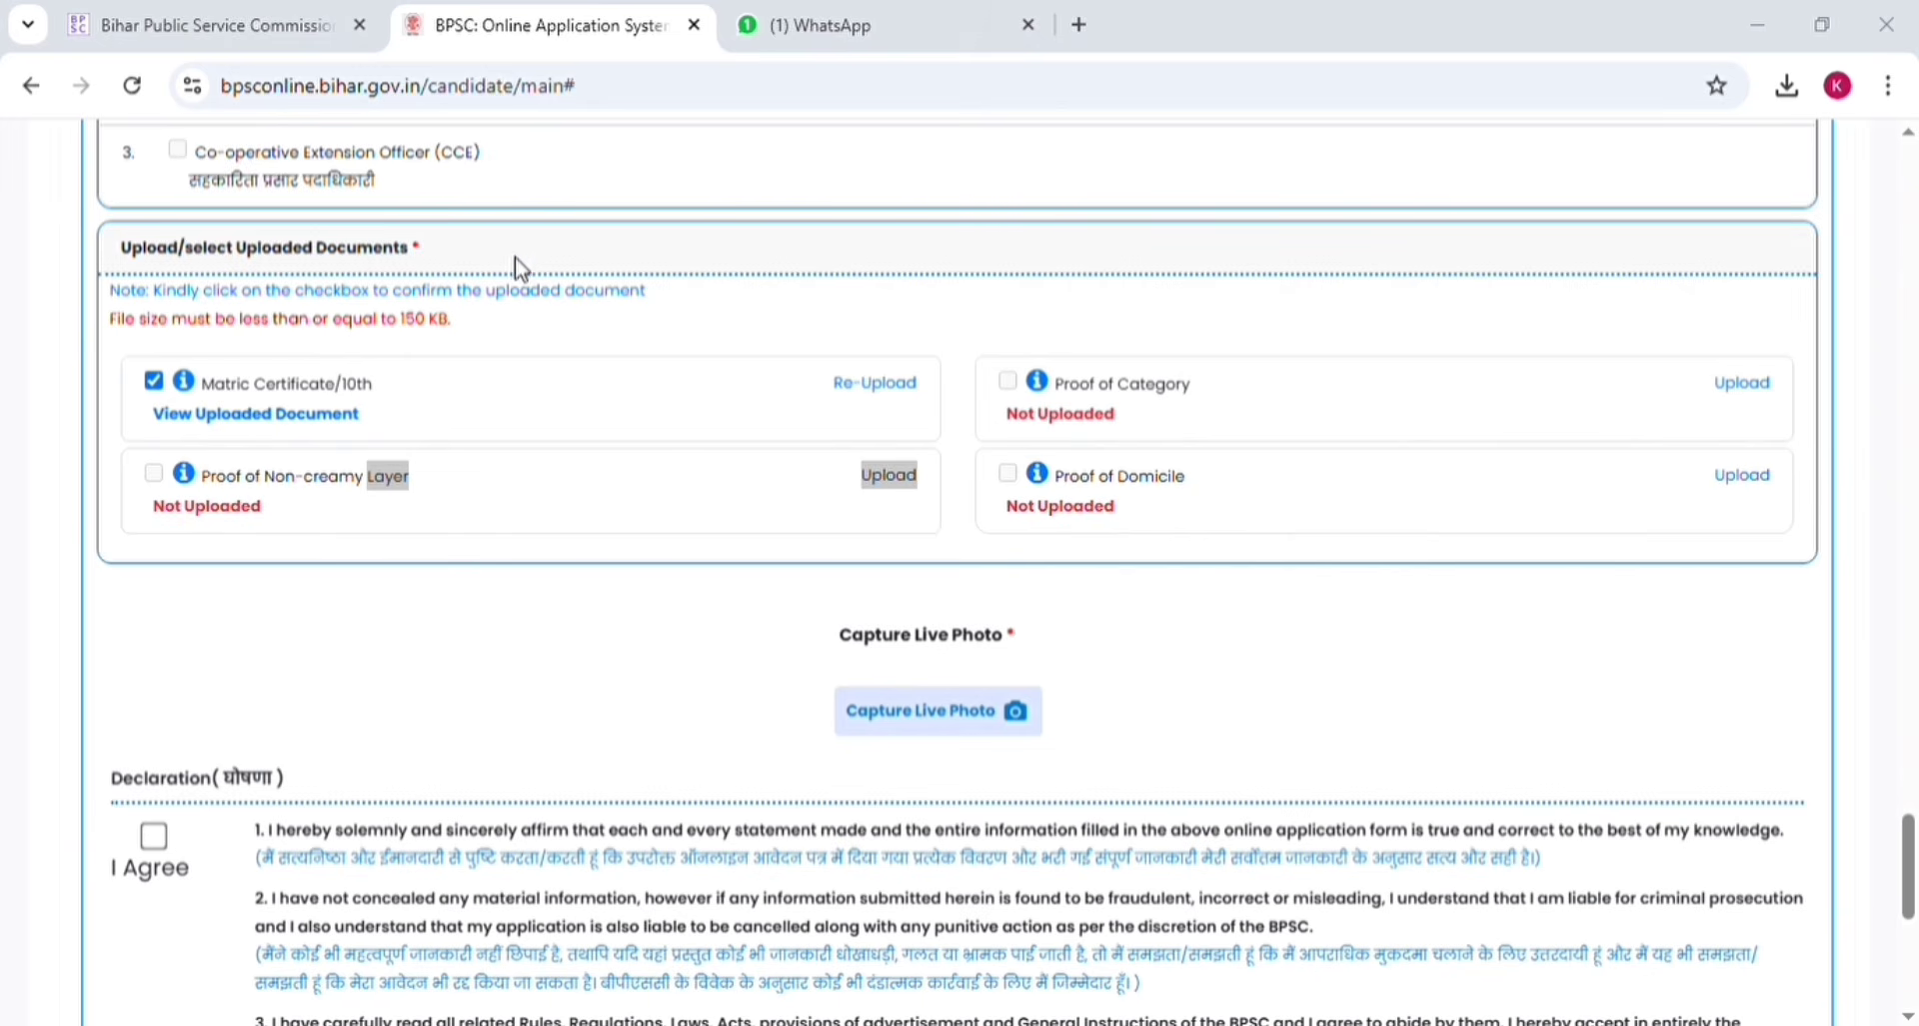
{"action": "left_click", "coordinate": [474, 614]}
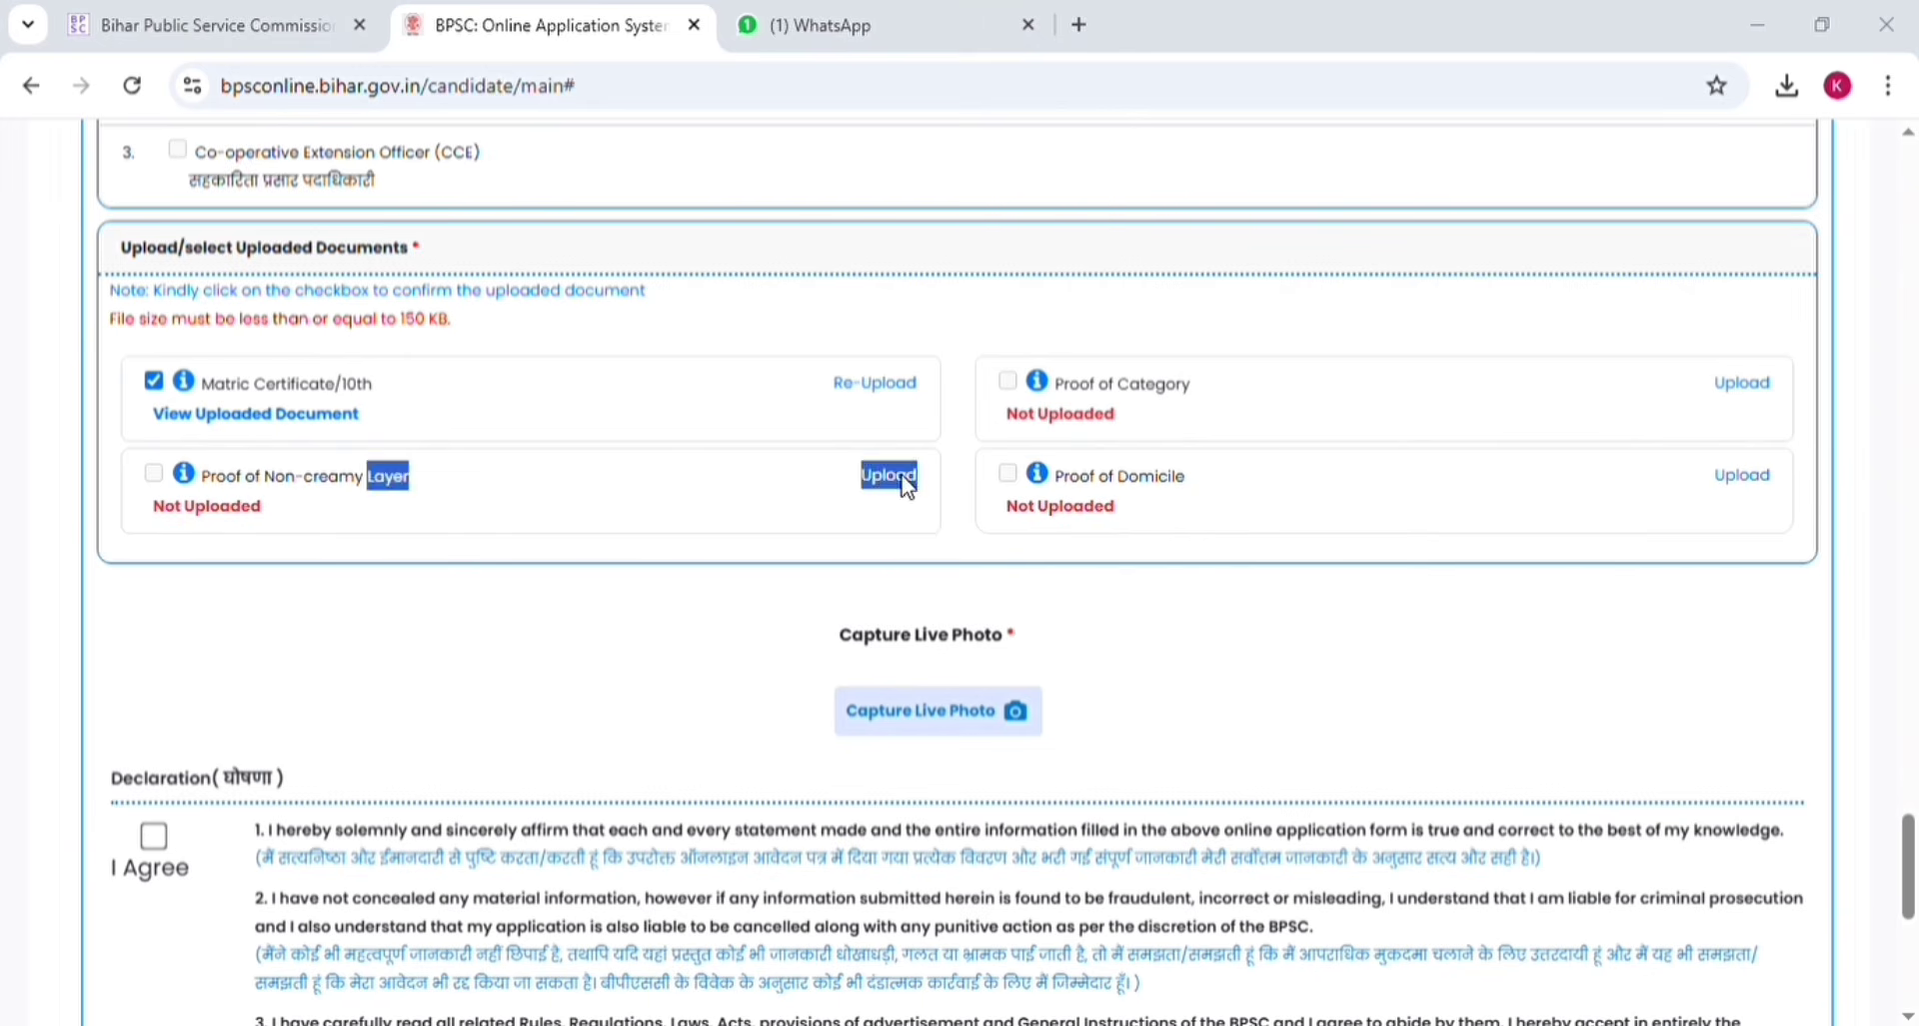
{"action": "left_click", "coordinate": [906, 477]}
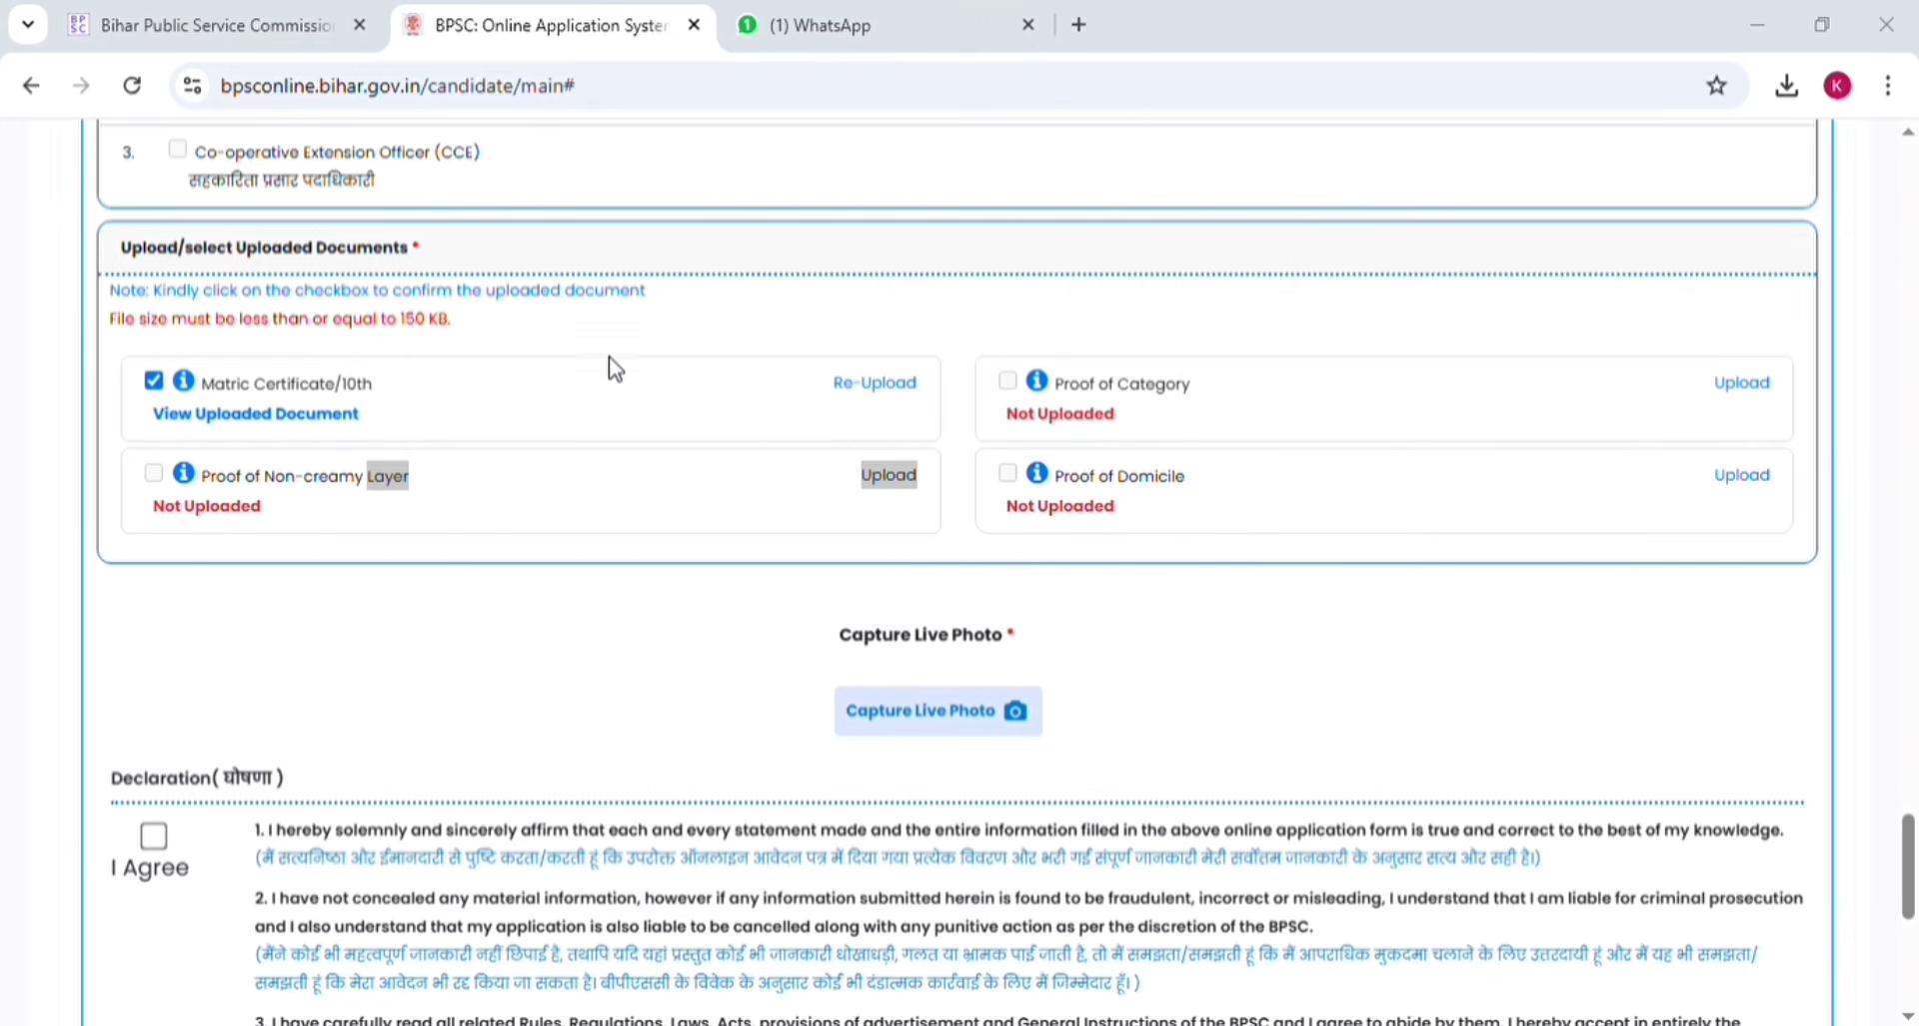
{"action": "left_click", "coordinate": [474, 611]}
{"action": "left_click", "coordinate": [903, 480]}
{"action": "left_click", "coordinate": [472, 629]}
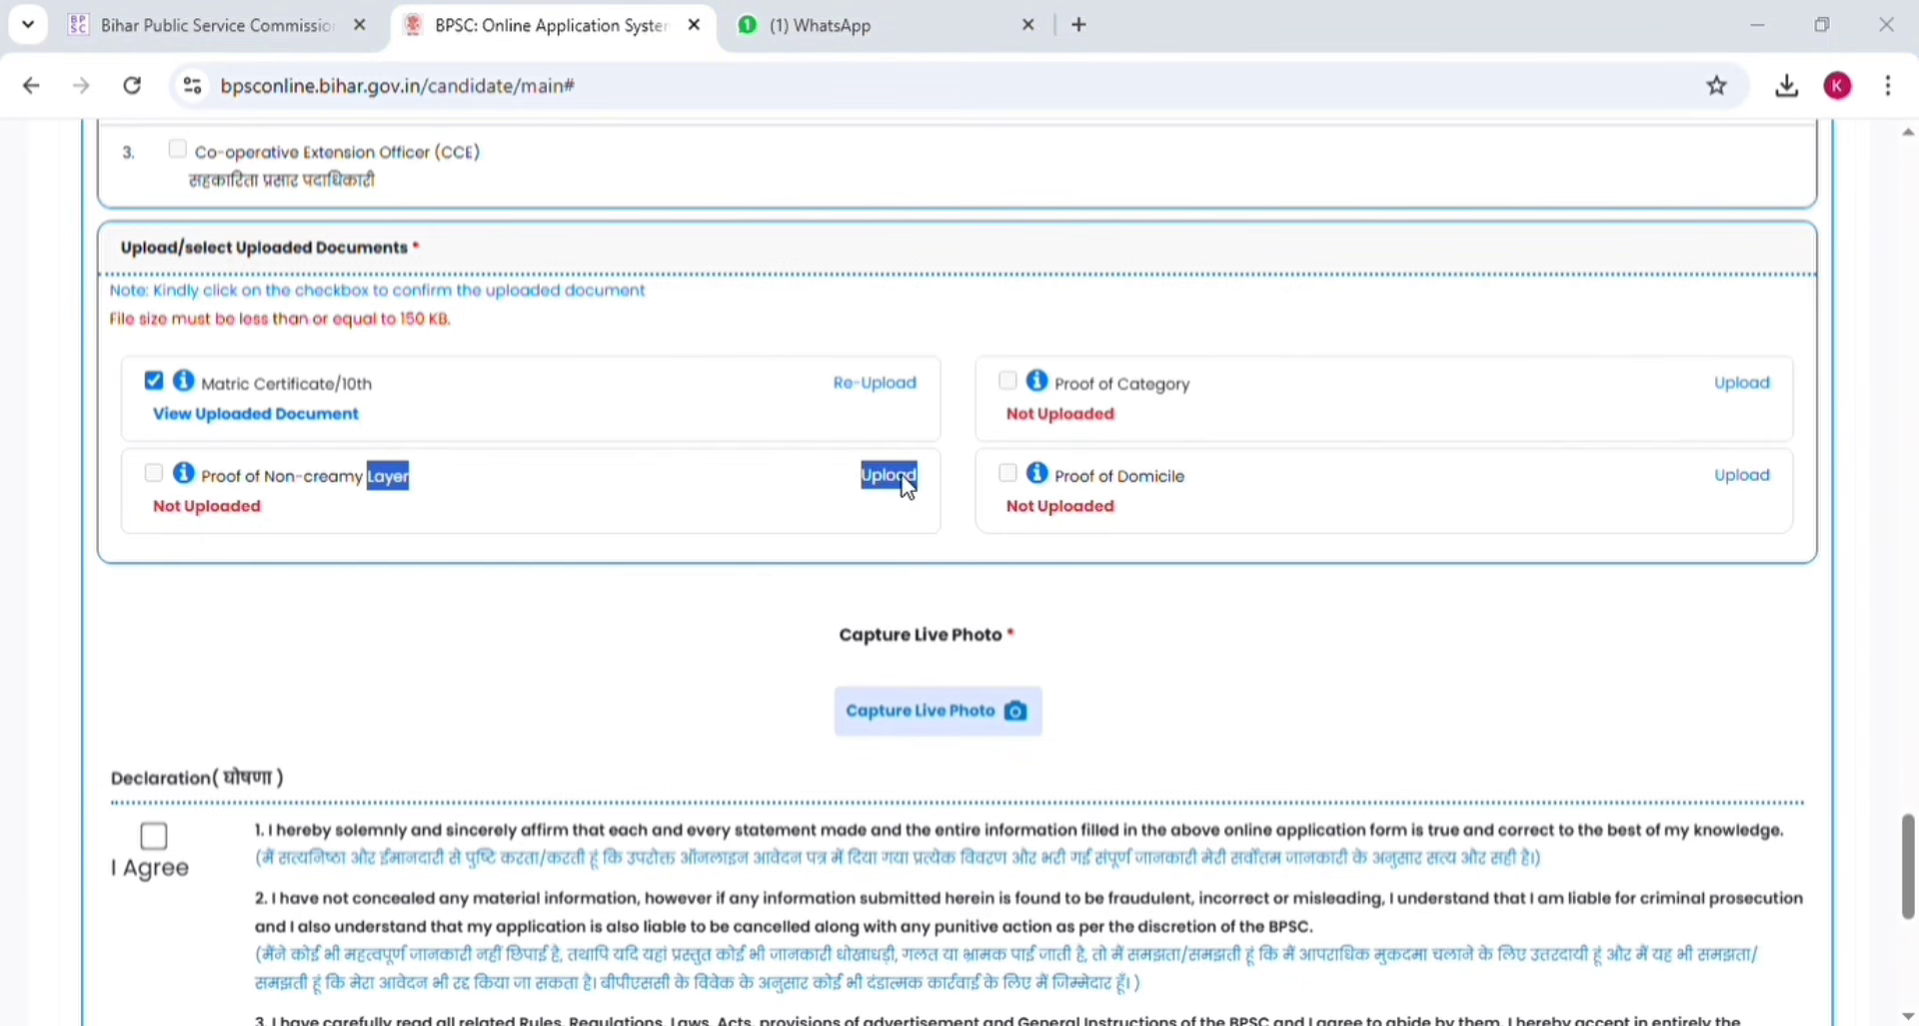
{"action": "left_click", "coordinate": [905, 482]}
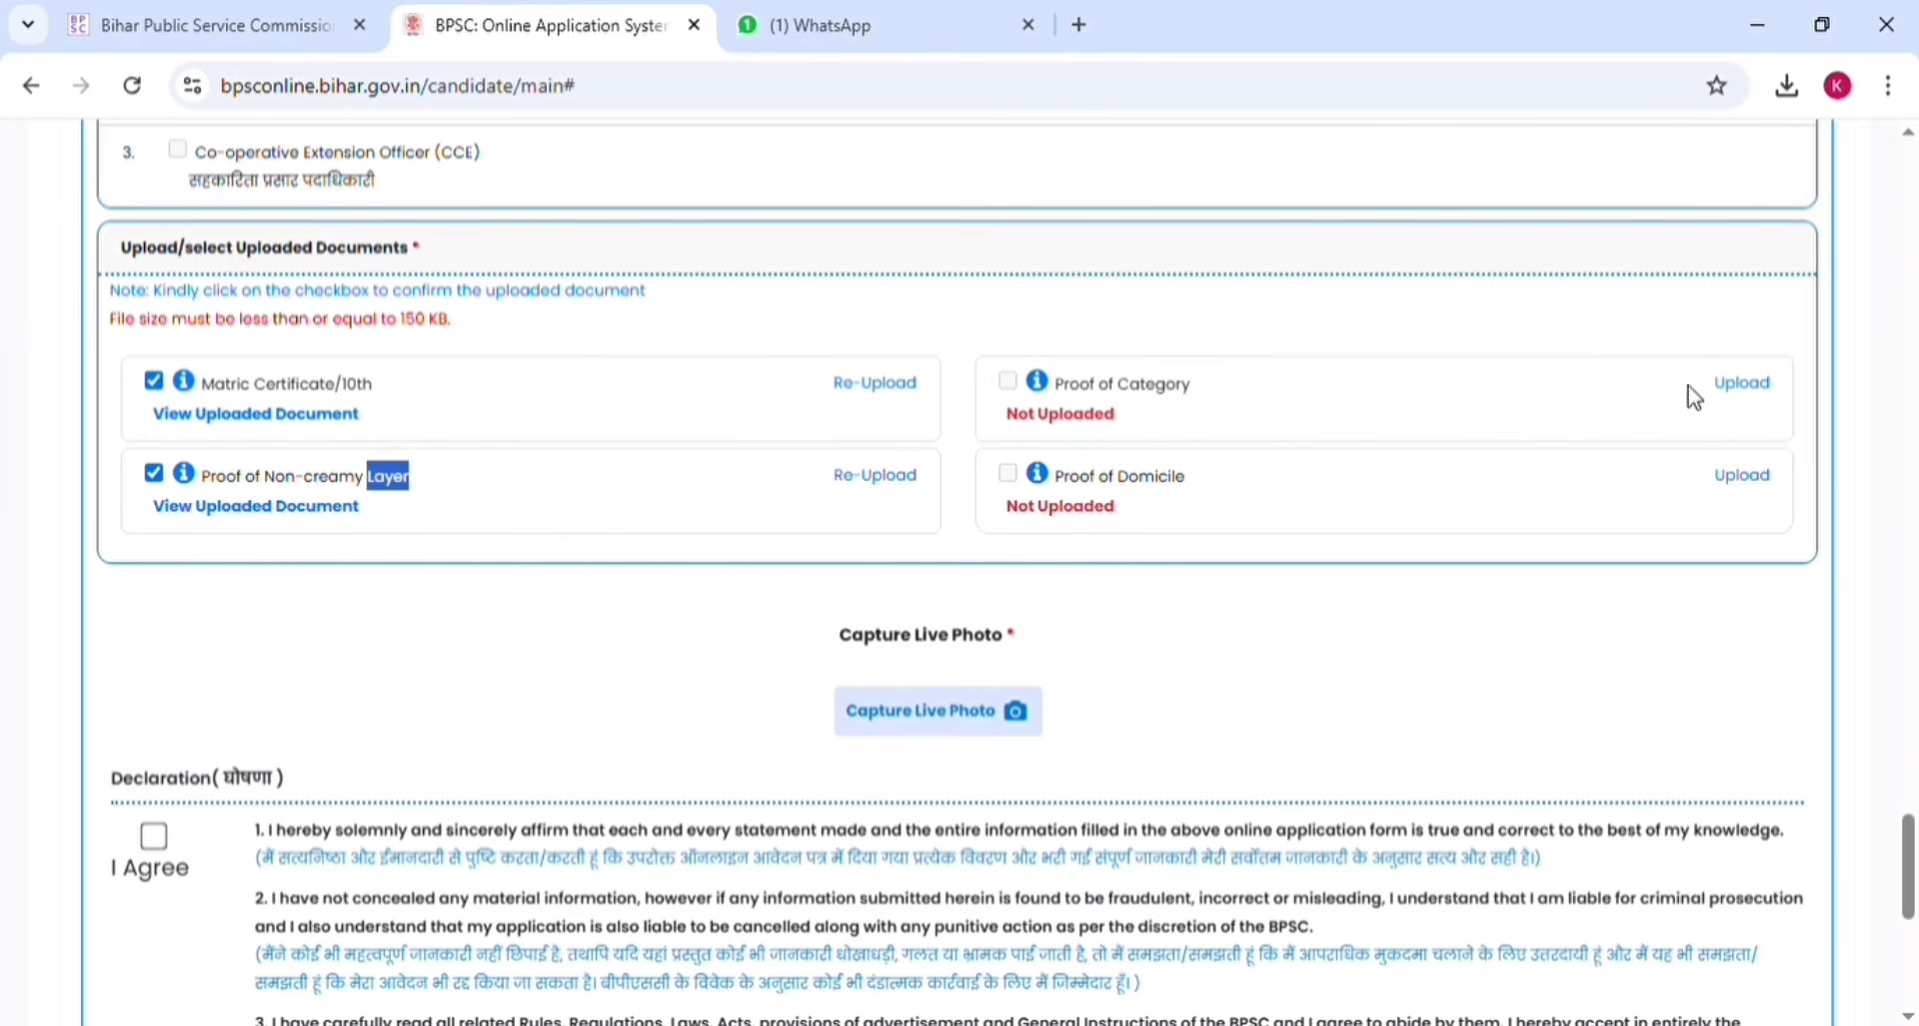
Step: Upload the Proof of Category and Proof of Domicile files from the file dialog
{"action": "double_click", "coordinate": [1744, 390]}
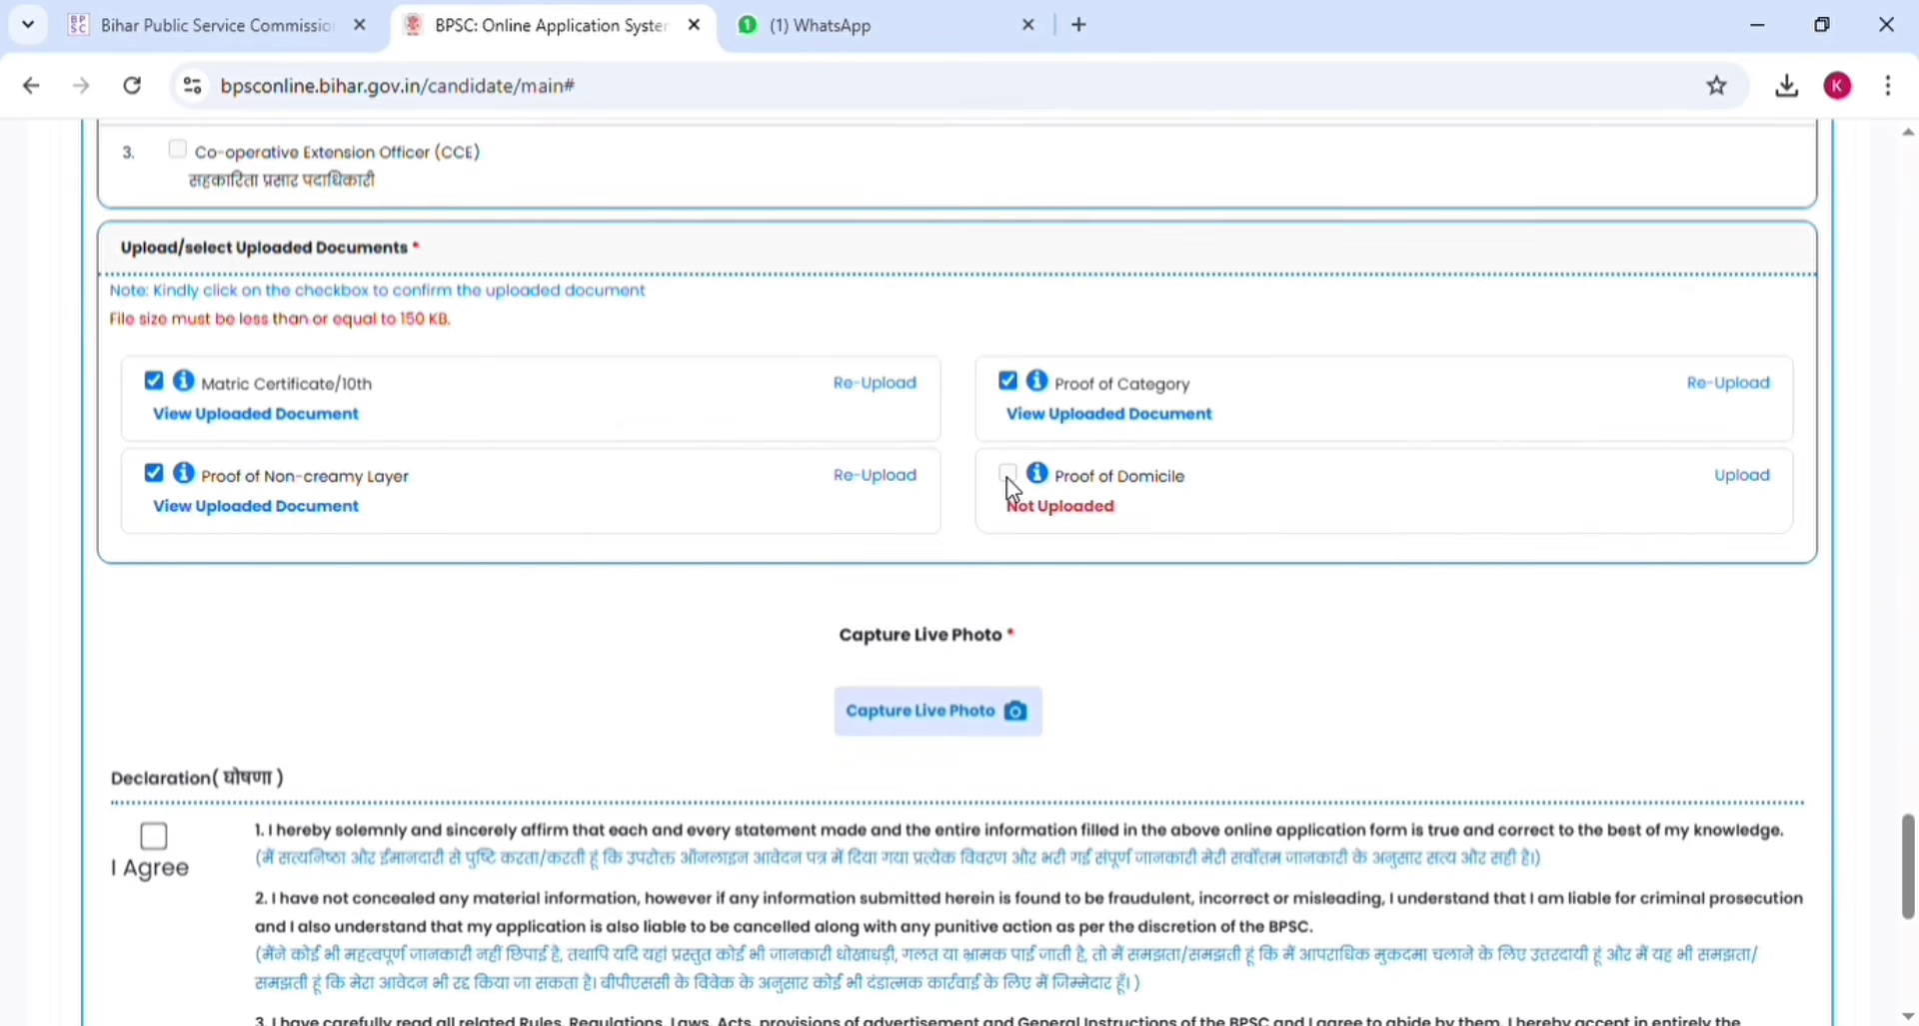
{"action": "left_click", "coordinate": [1753, 482]}
{"action": "double_click", "coordinate": [329, 289]}
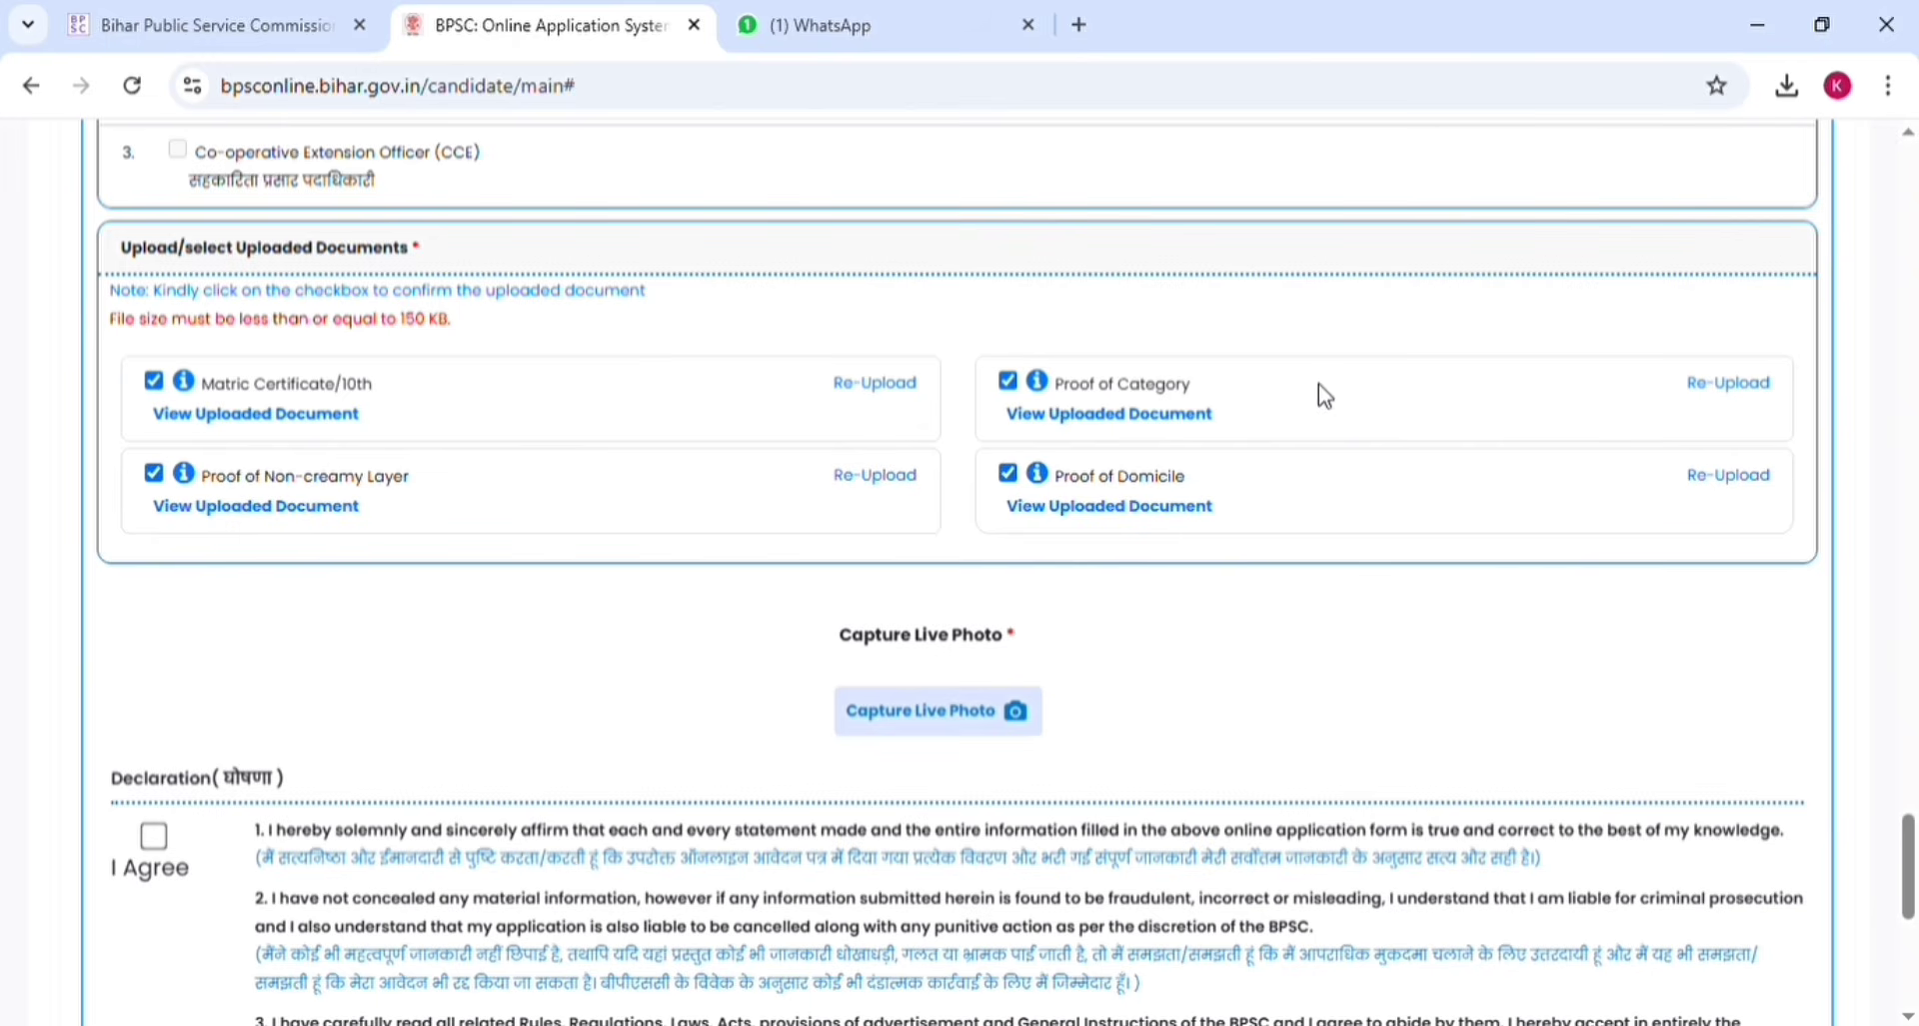
{"action": "left_click", "coordinate": [1721, 394]}
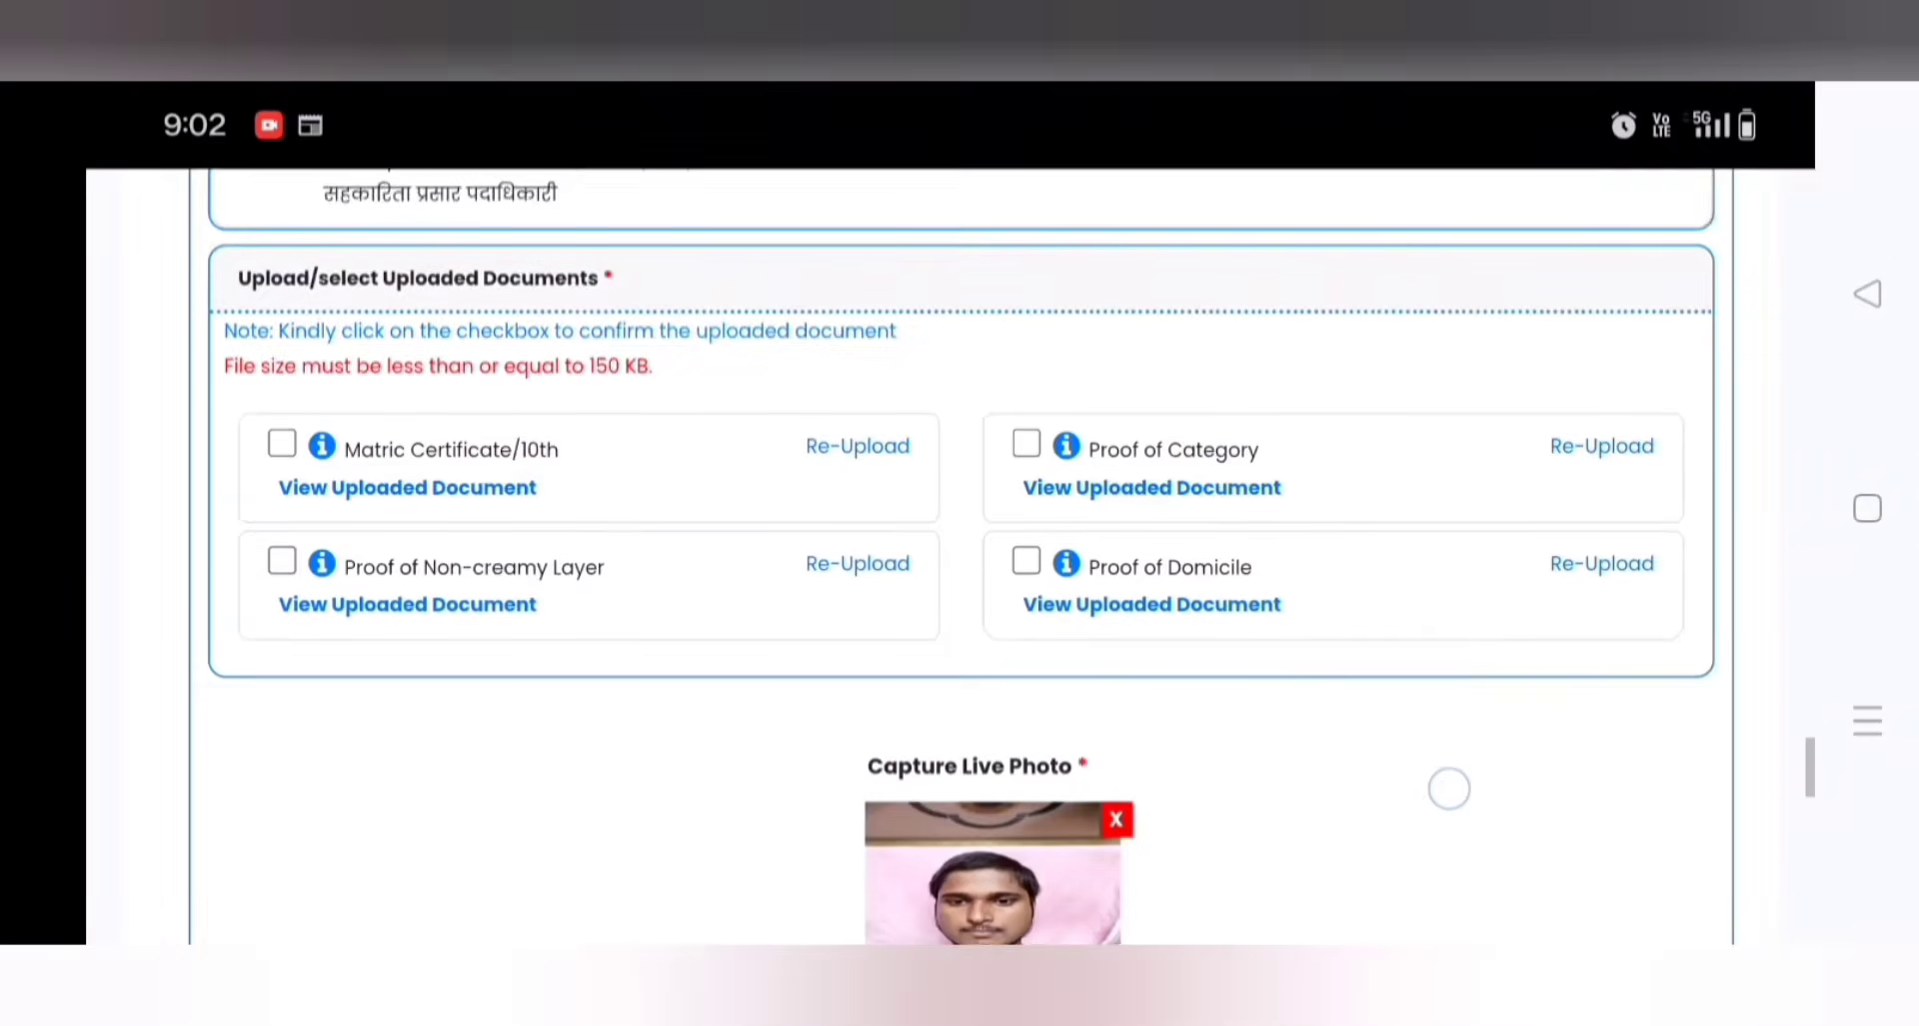
Step: Agree to the declaration and enter the current location
{"action": "scroll", "coordinate": [1448, 789], "scroll_direction": "down", "scroll_amount": 6}
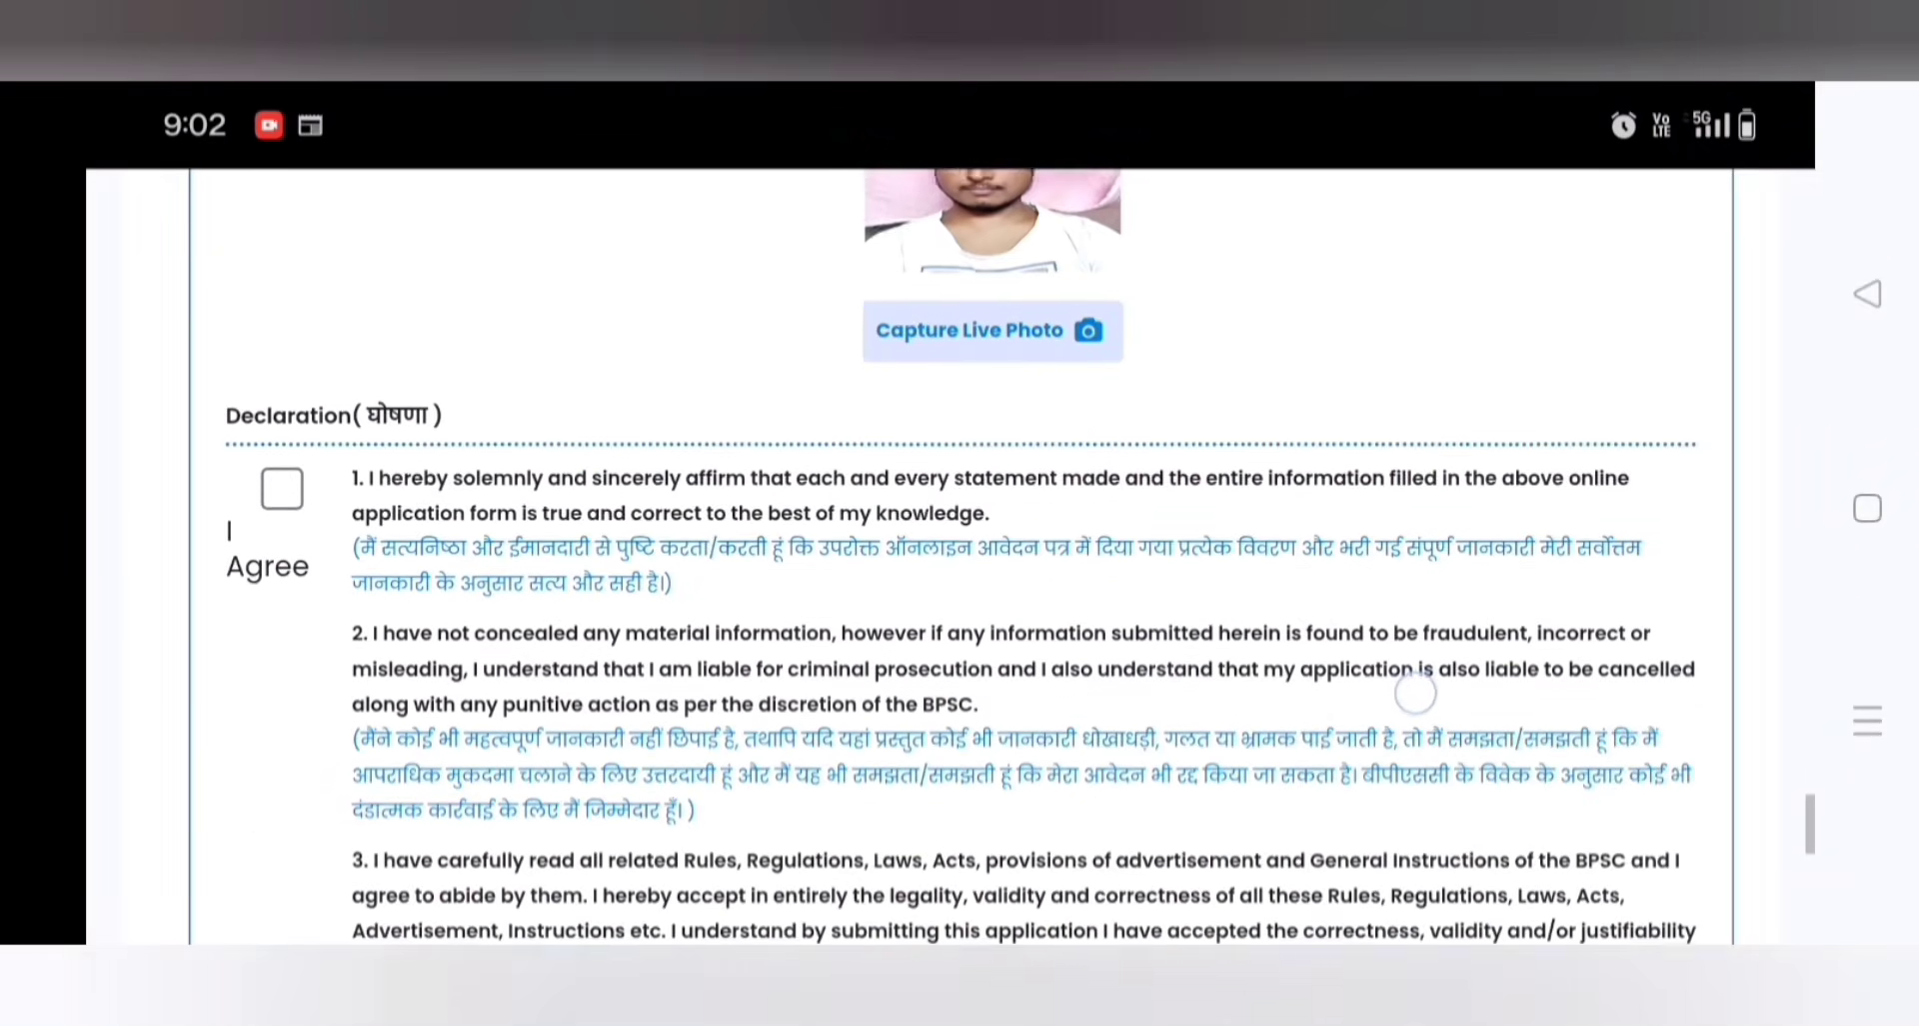
{"action": "scroll", "coordinate": [1415, 692], "scroll_direction": "down", "scroll_amount": 2}
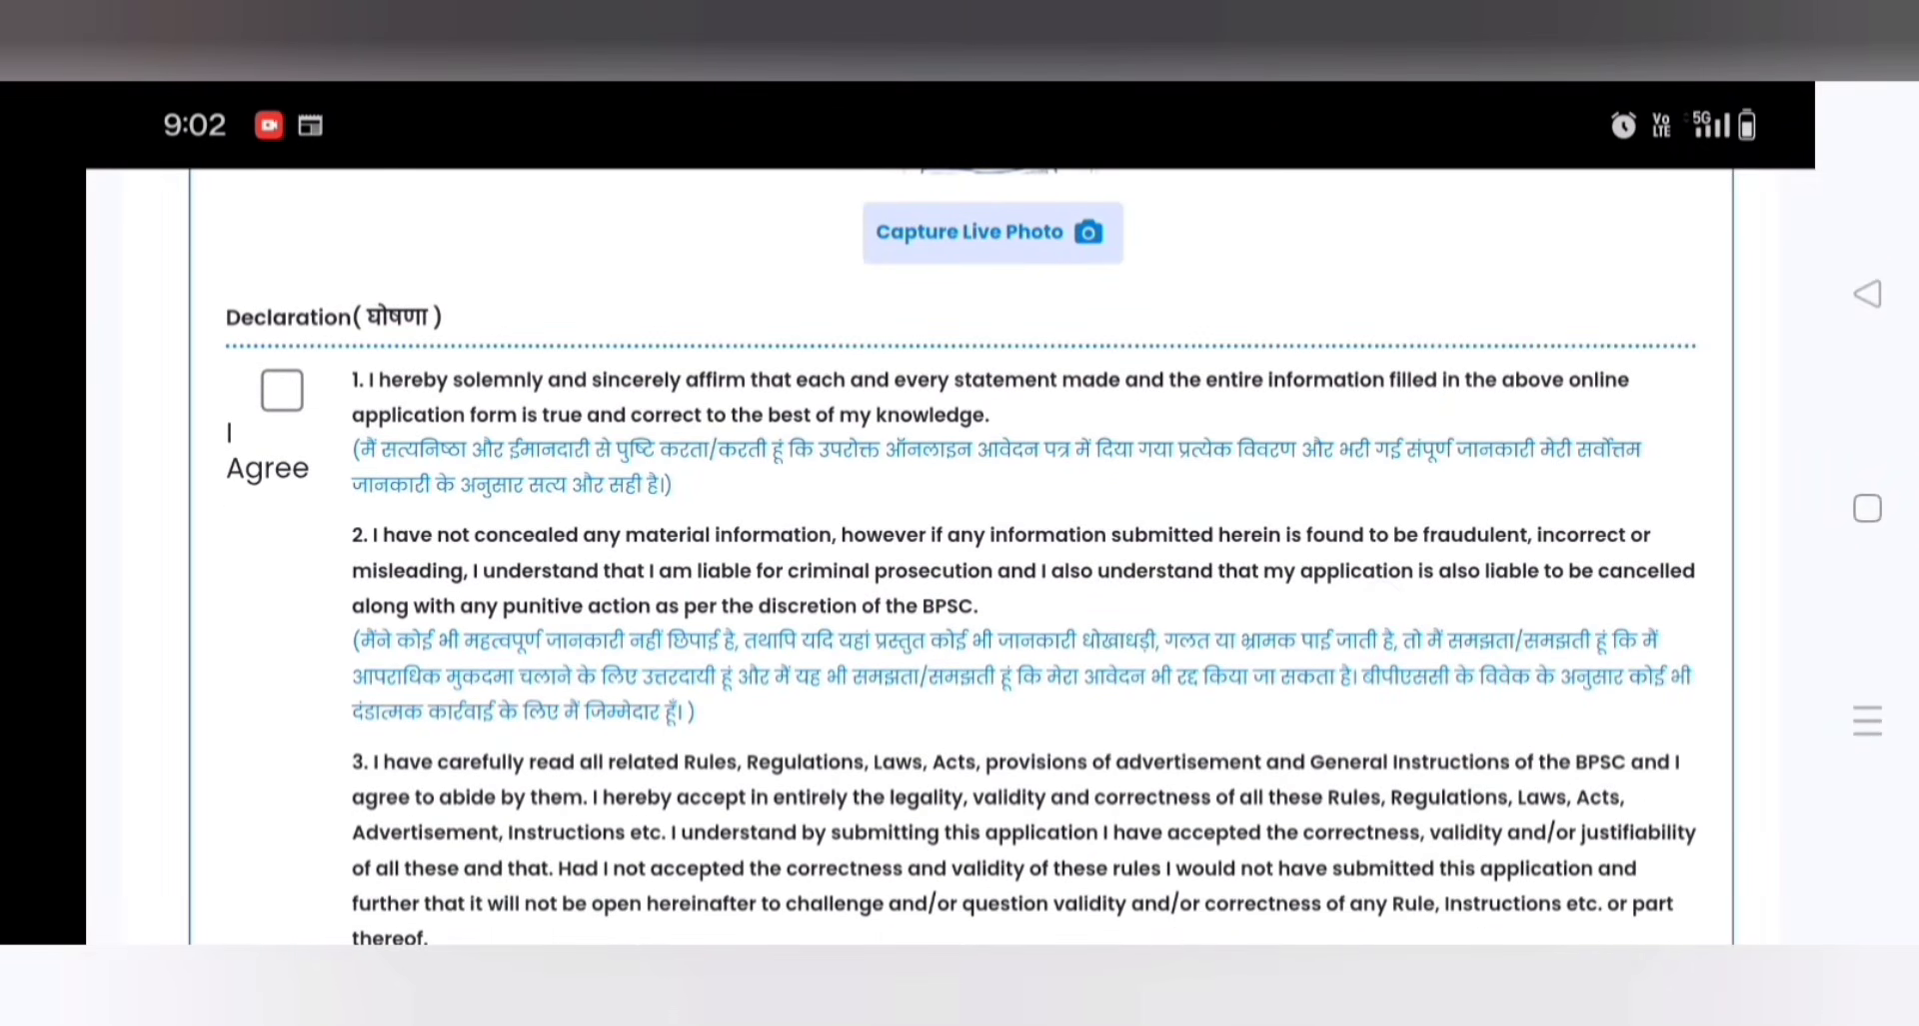
{"action": "left_click", "coordinate": [282, 390]}
{"action": "scroll", "coordinate": [1409, 652], "scroll_direction": "up", "scroll_amount": 3}
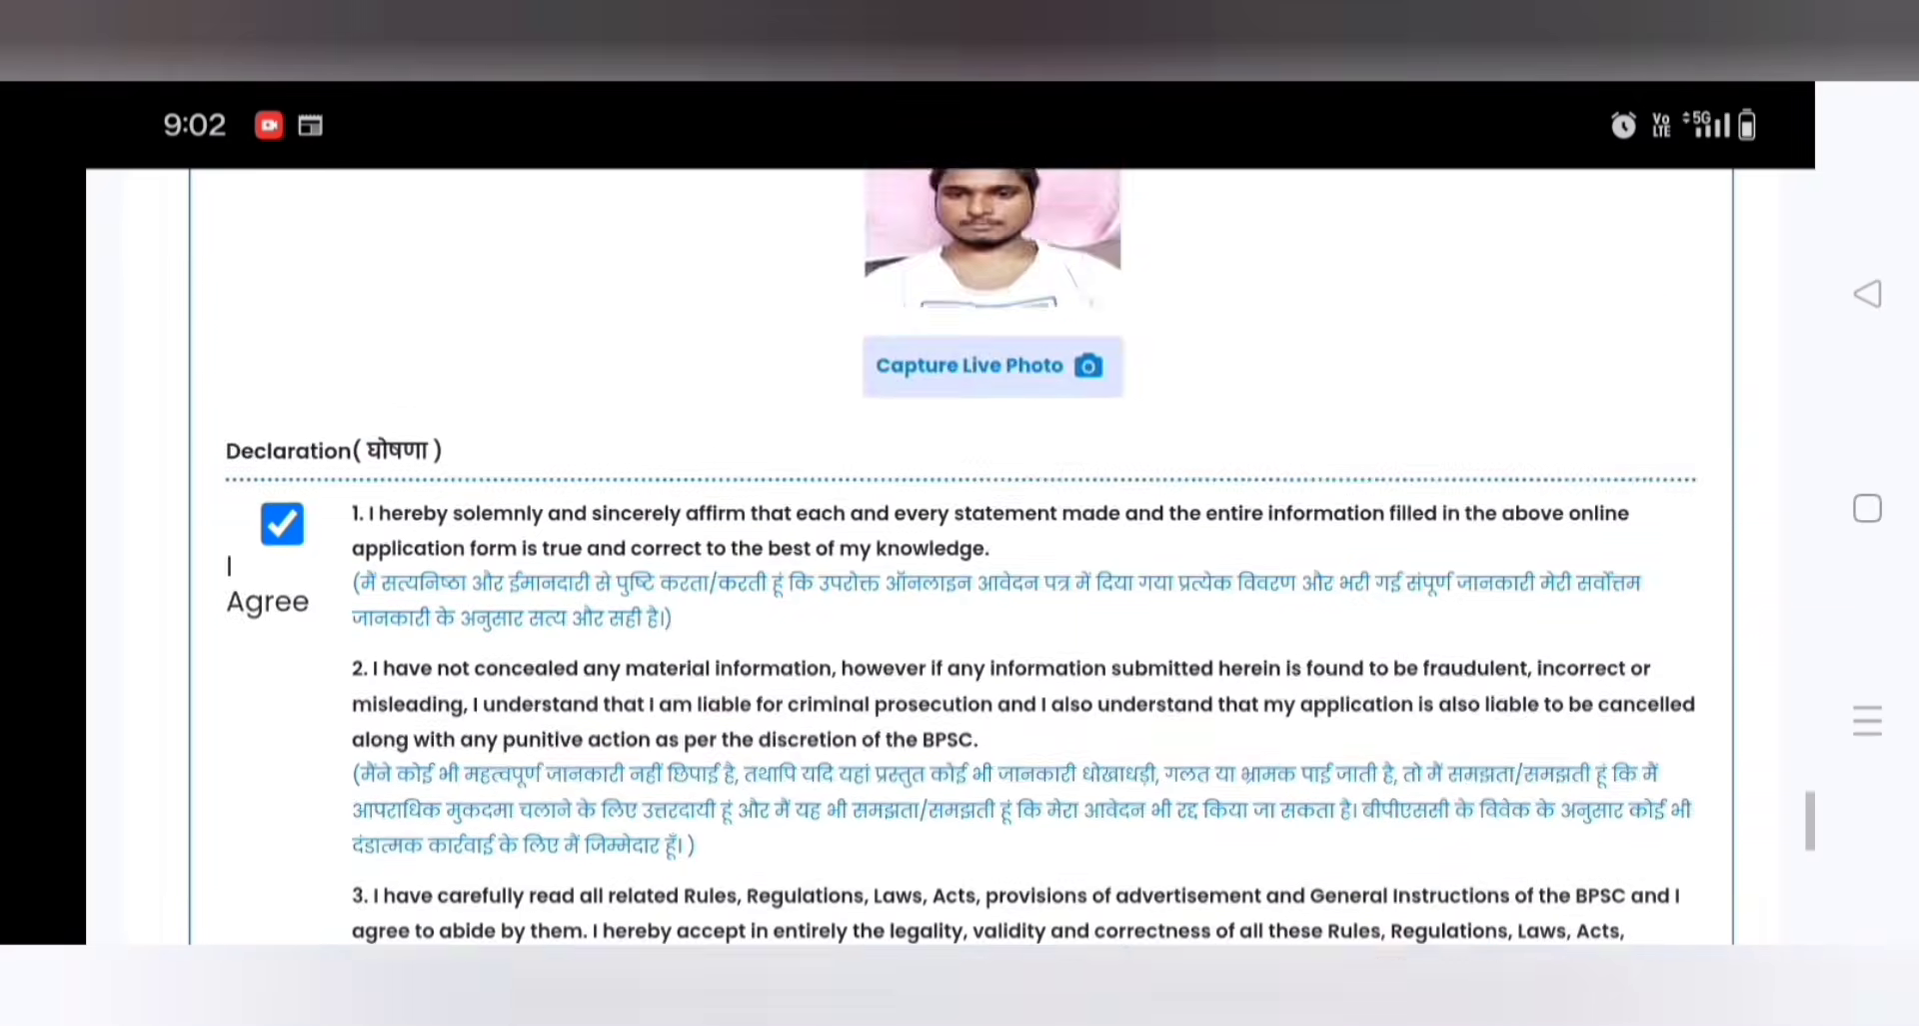
{"action": "scroll", "coordinate": [1433, 574], "scroll_direction": "down", "scroll_amount": 10}
{"action": "scroll", "coordinate": [1433, 574], "scroll_direction": "down", "scroll_amount": 2}
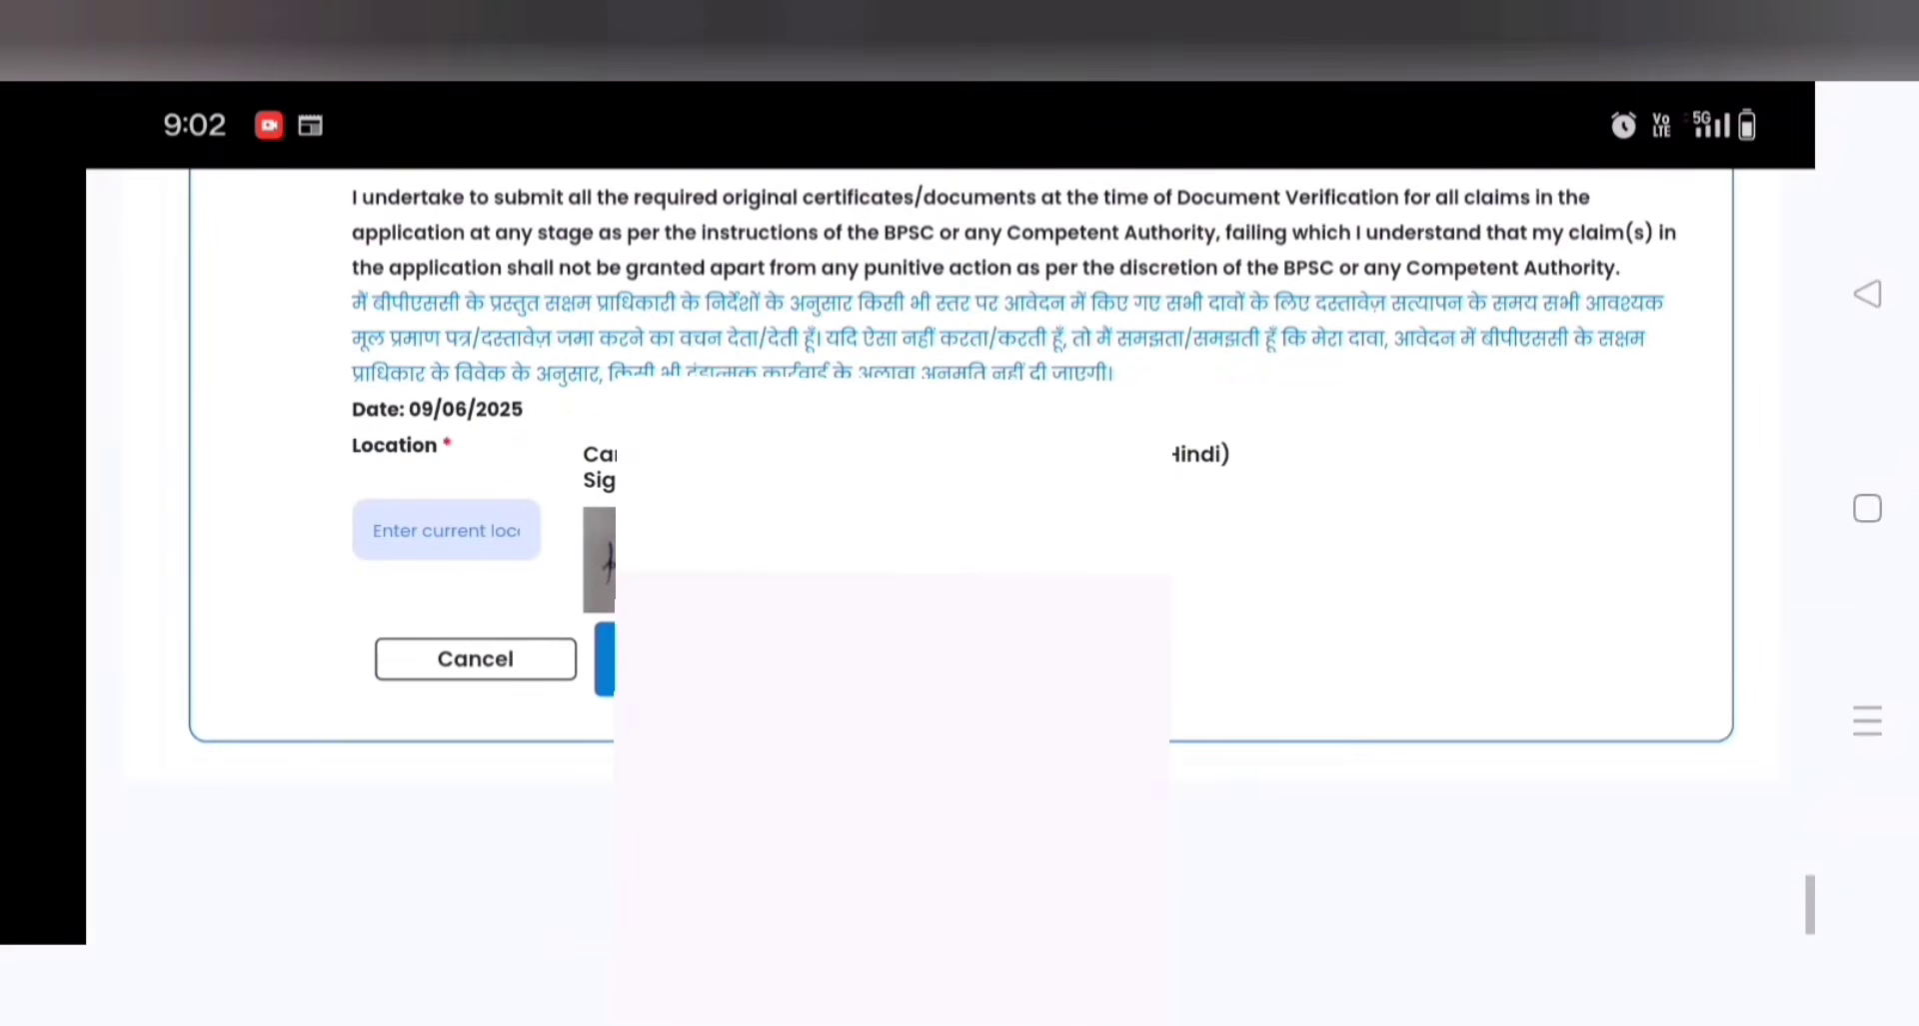
{"action": "left_click", "coordinate": [405, 524]}
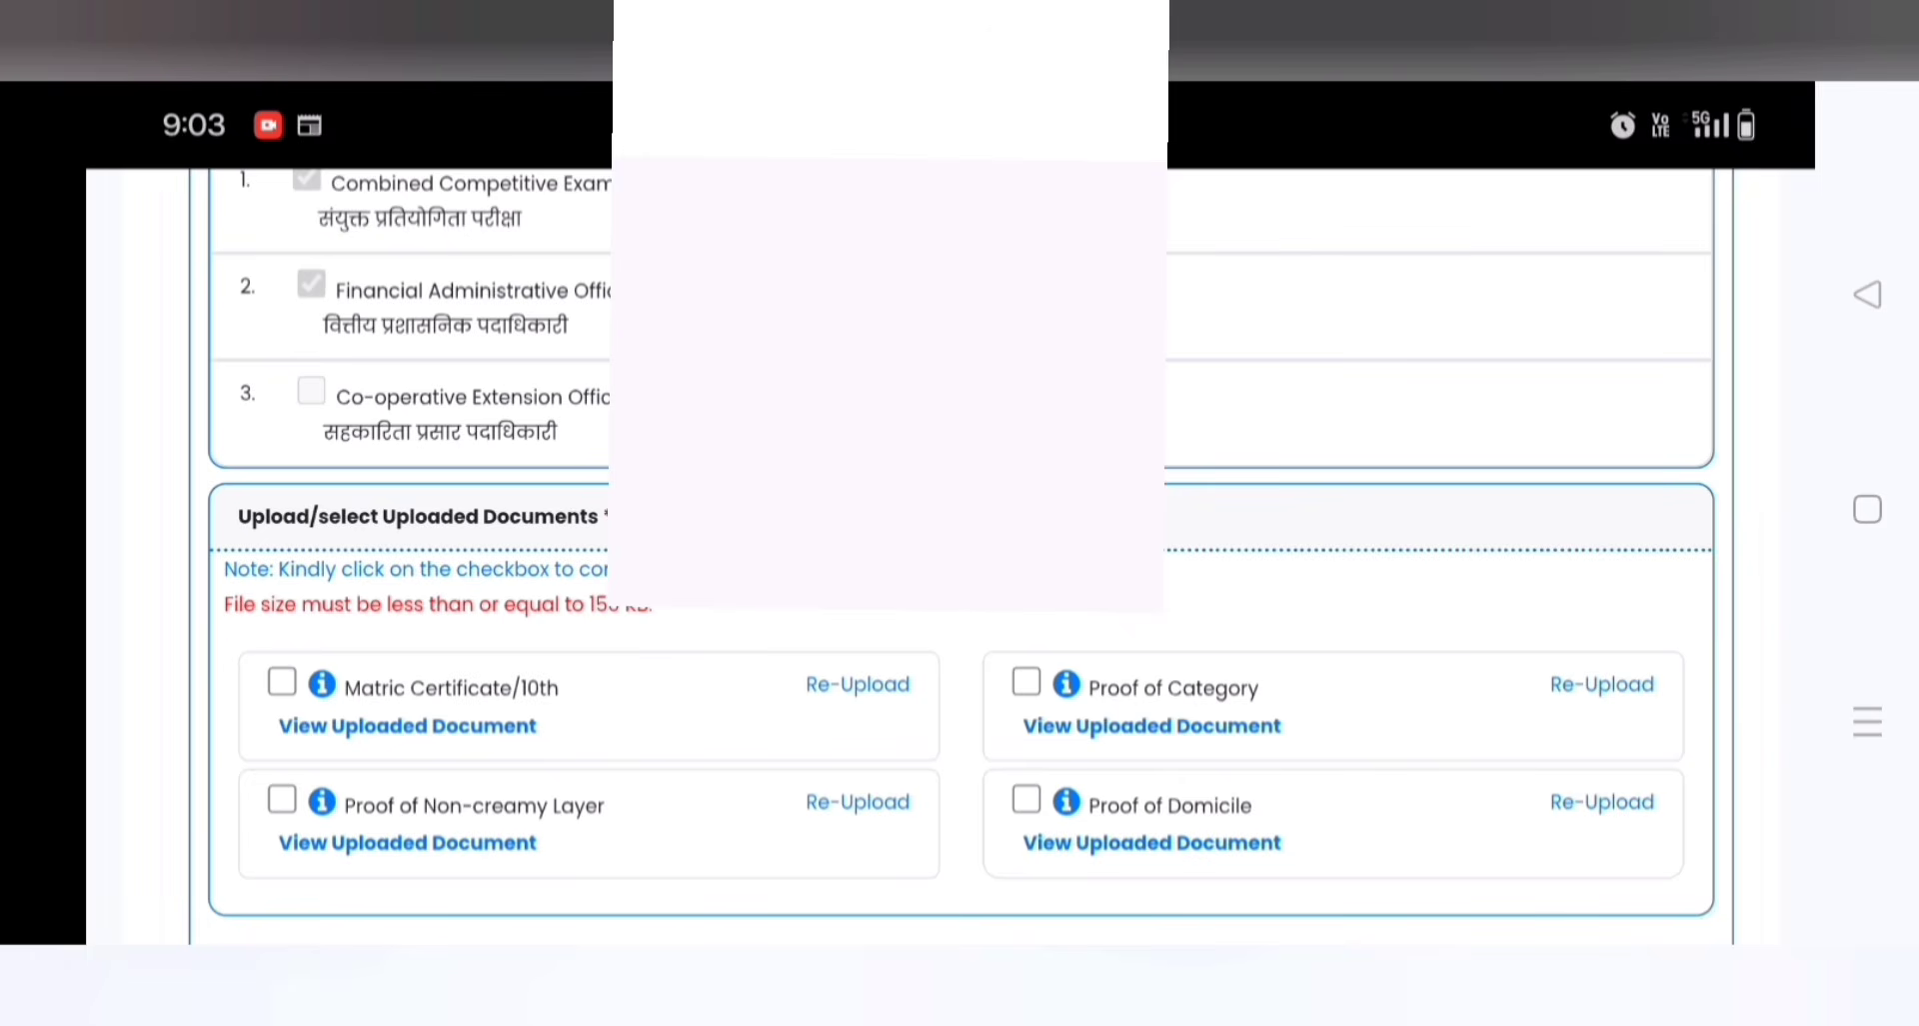
Step: Confirm all four uploaded documents and submit the application for fee payment
{"action": "left_click", "coordinate": [282, 682]}
{"action": "left_click", "coordinate": [1027, 682]}
{"action": "left_click", "coordinate": [282, 799]}
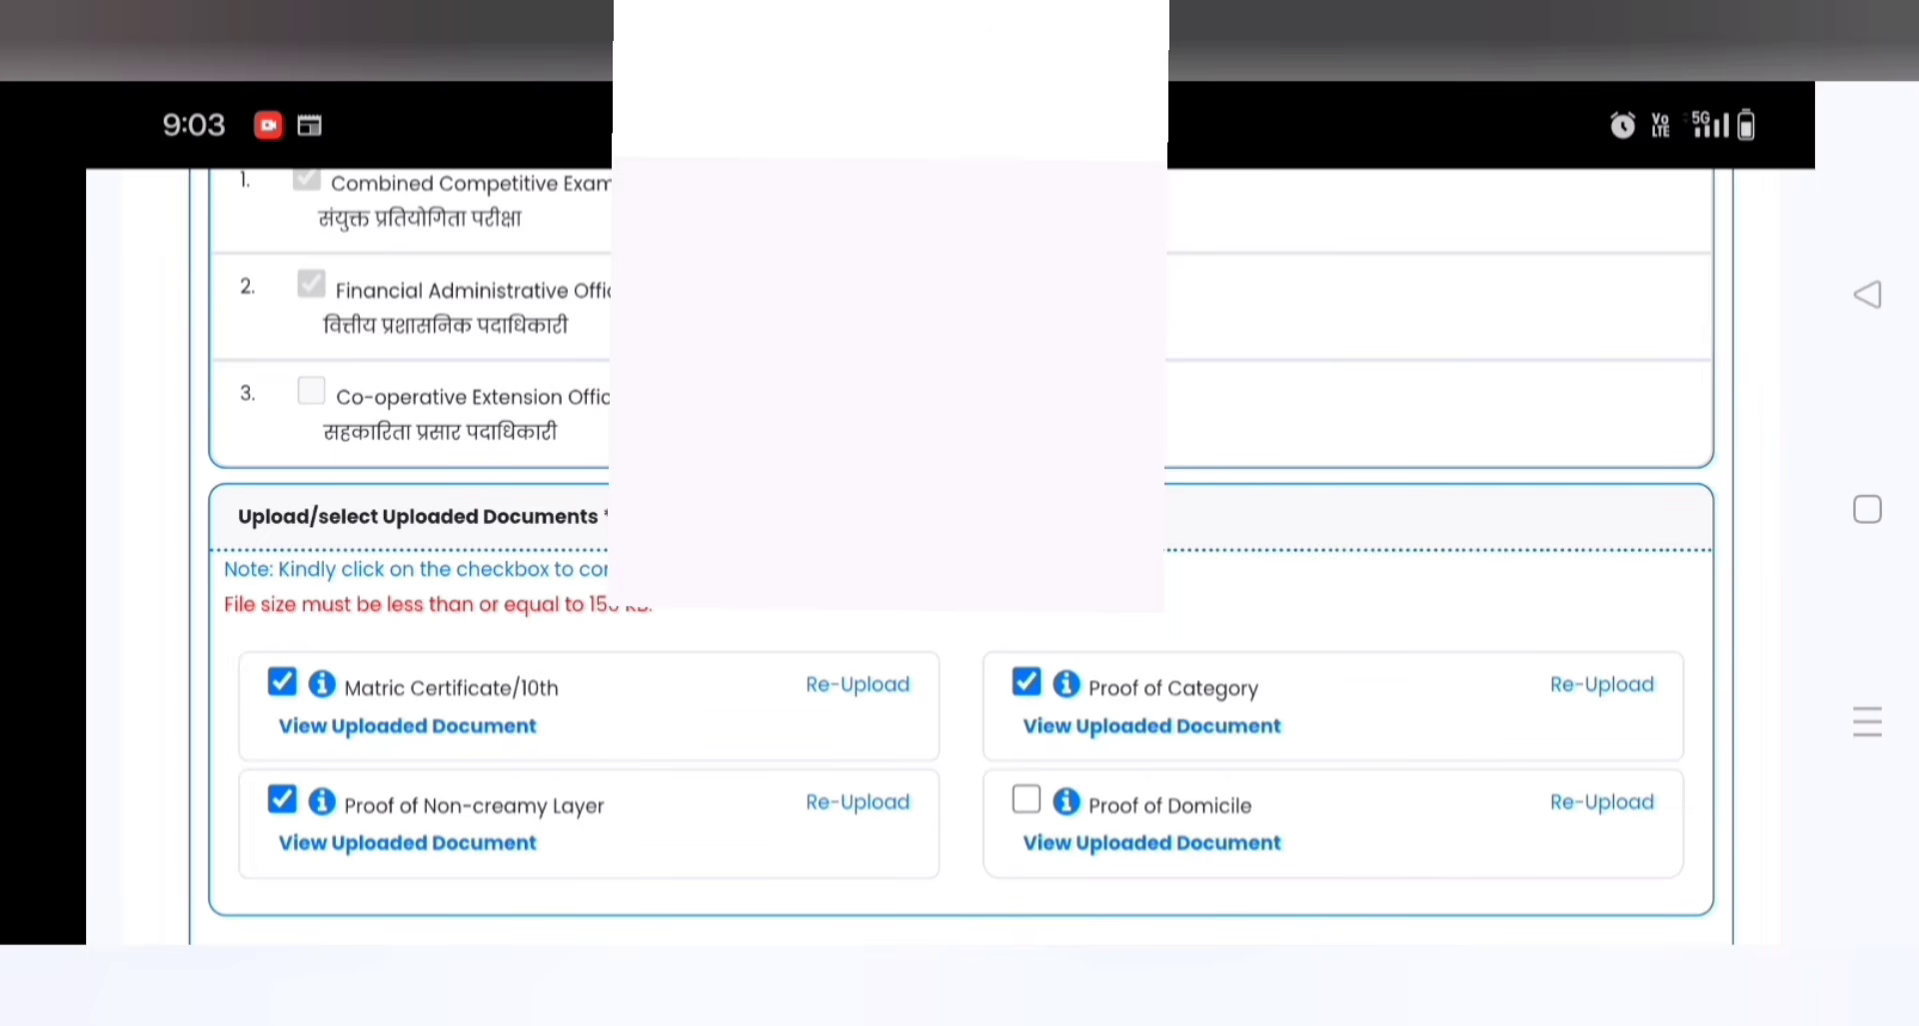
{"action": "left_click", "coordinate": [1027, 799]}
{"action": "scroll", "coordinate": [960, 550], "scroll_direction": "down", "scroll_amount": 20}
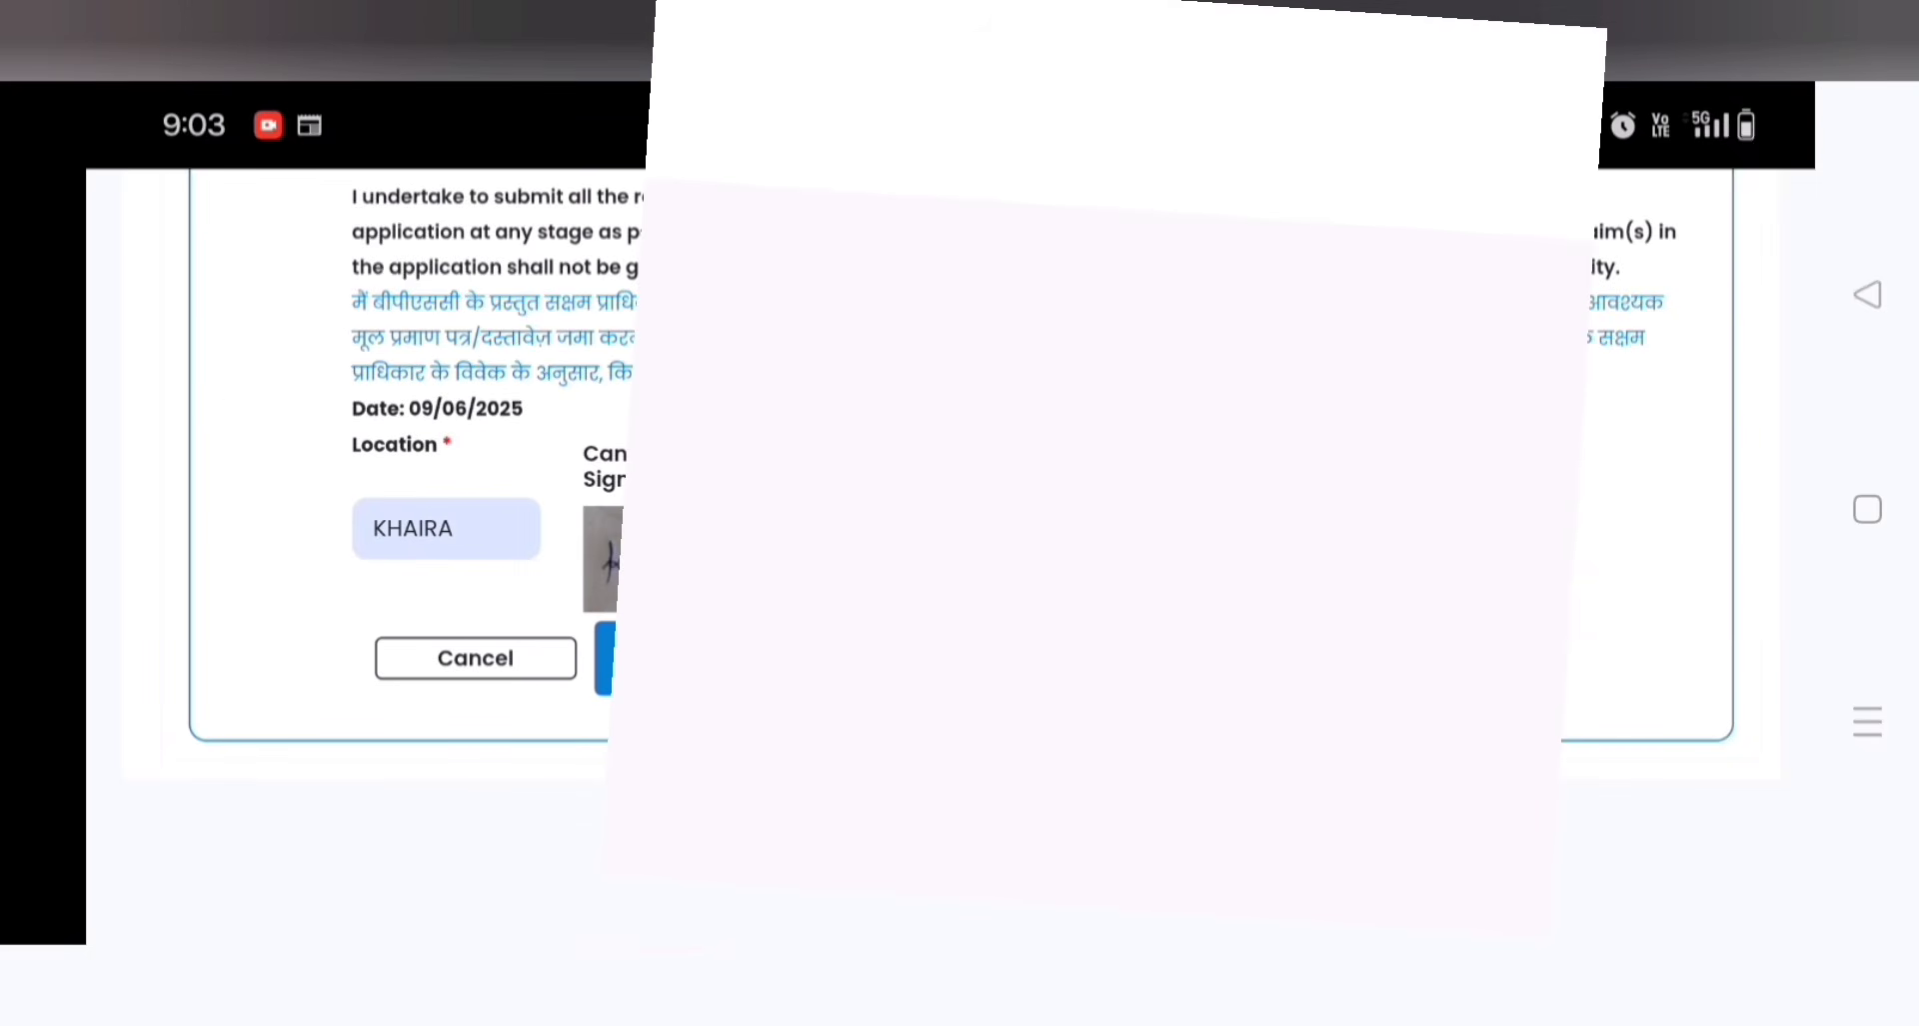
{"action": "left_click", "coordinate": [697, 658]}
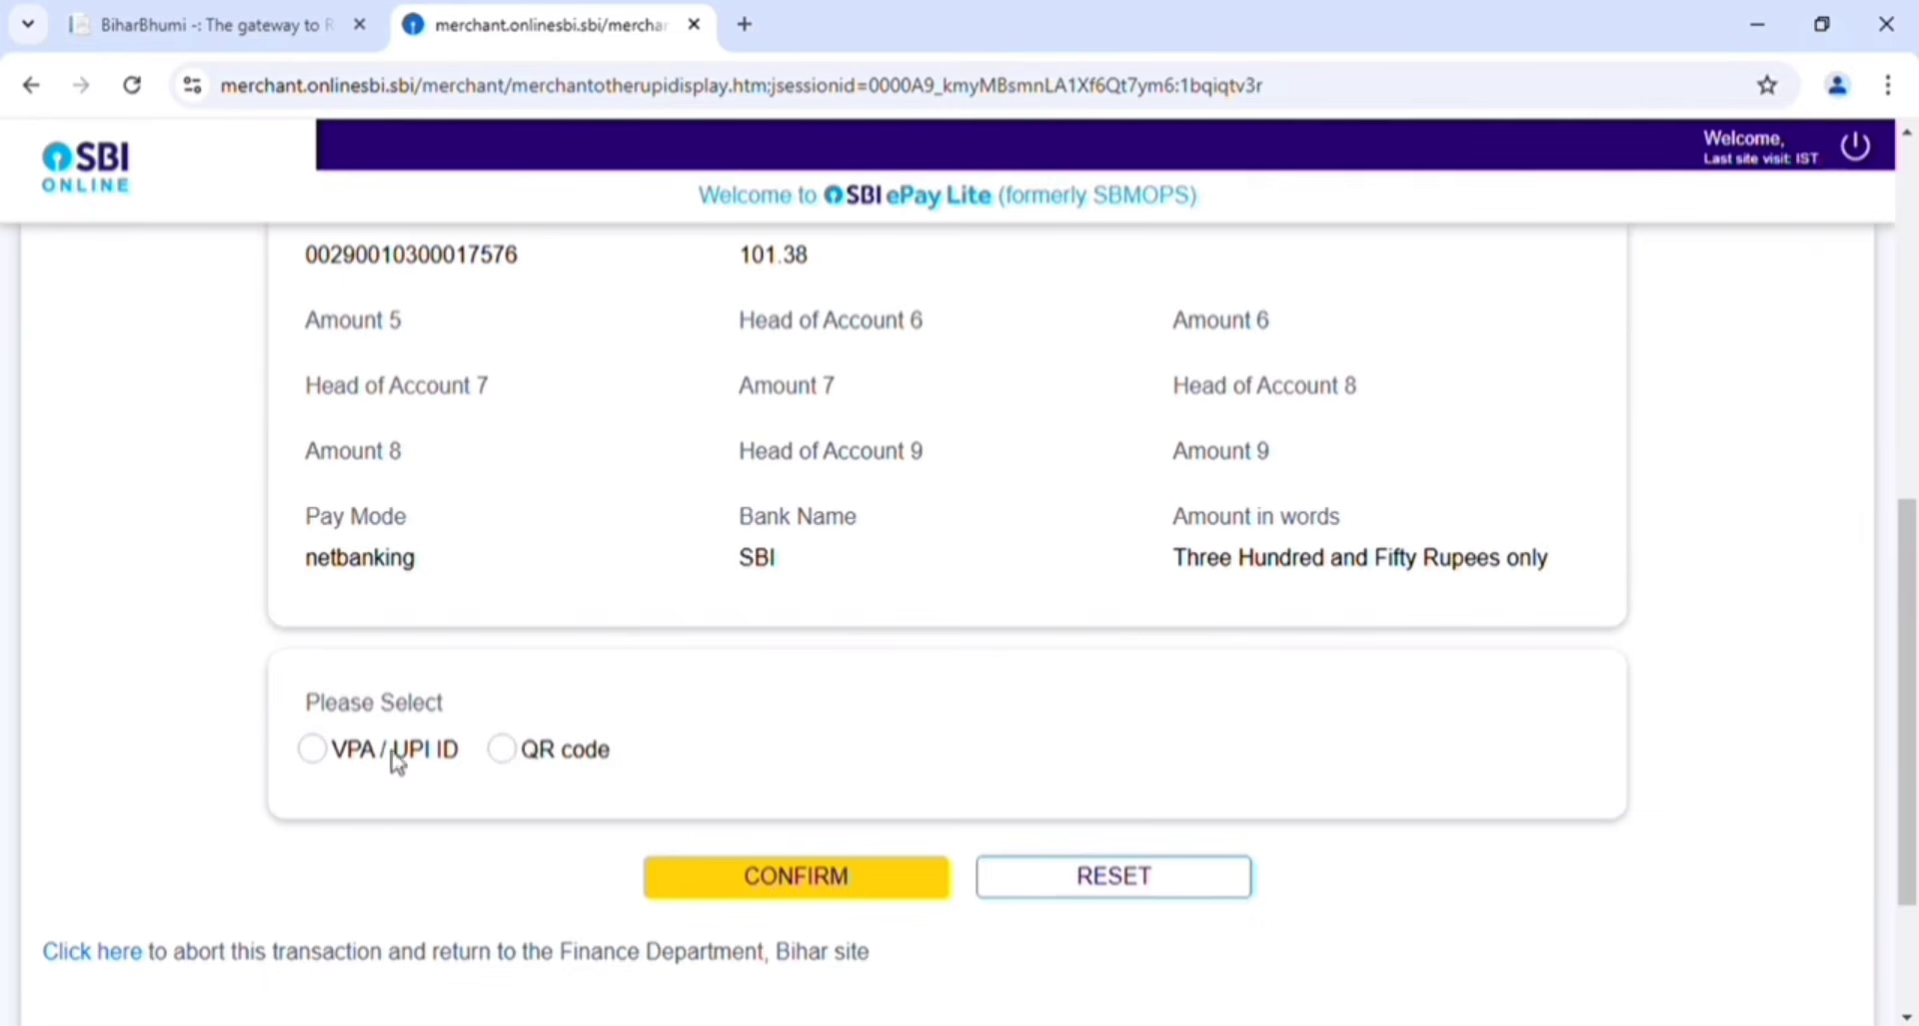
Step: Pay the Rs 350 fee by QR code instead of UPI ID, confirming to generate the MOPS challan
{"action": "left_click", "coordinate": [318, 755]}
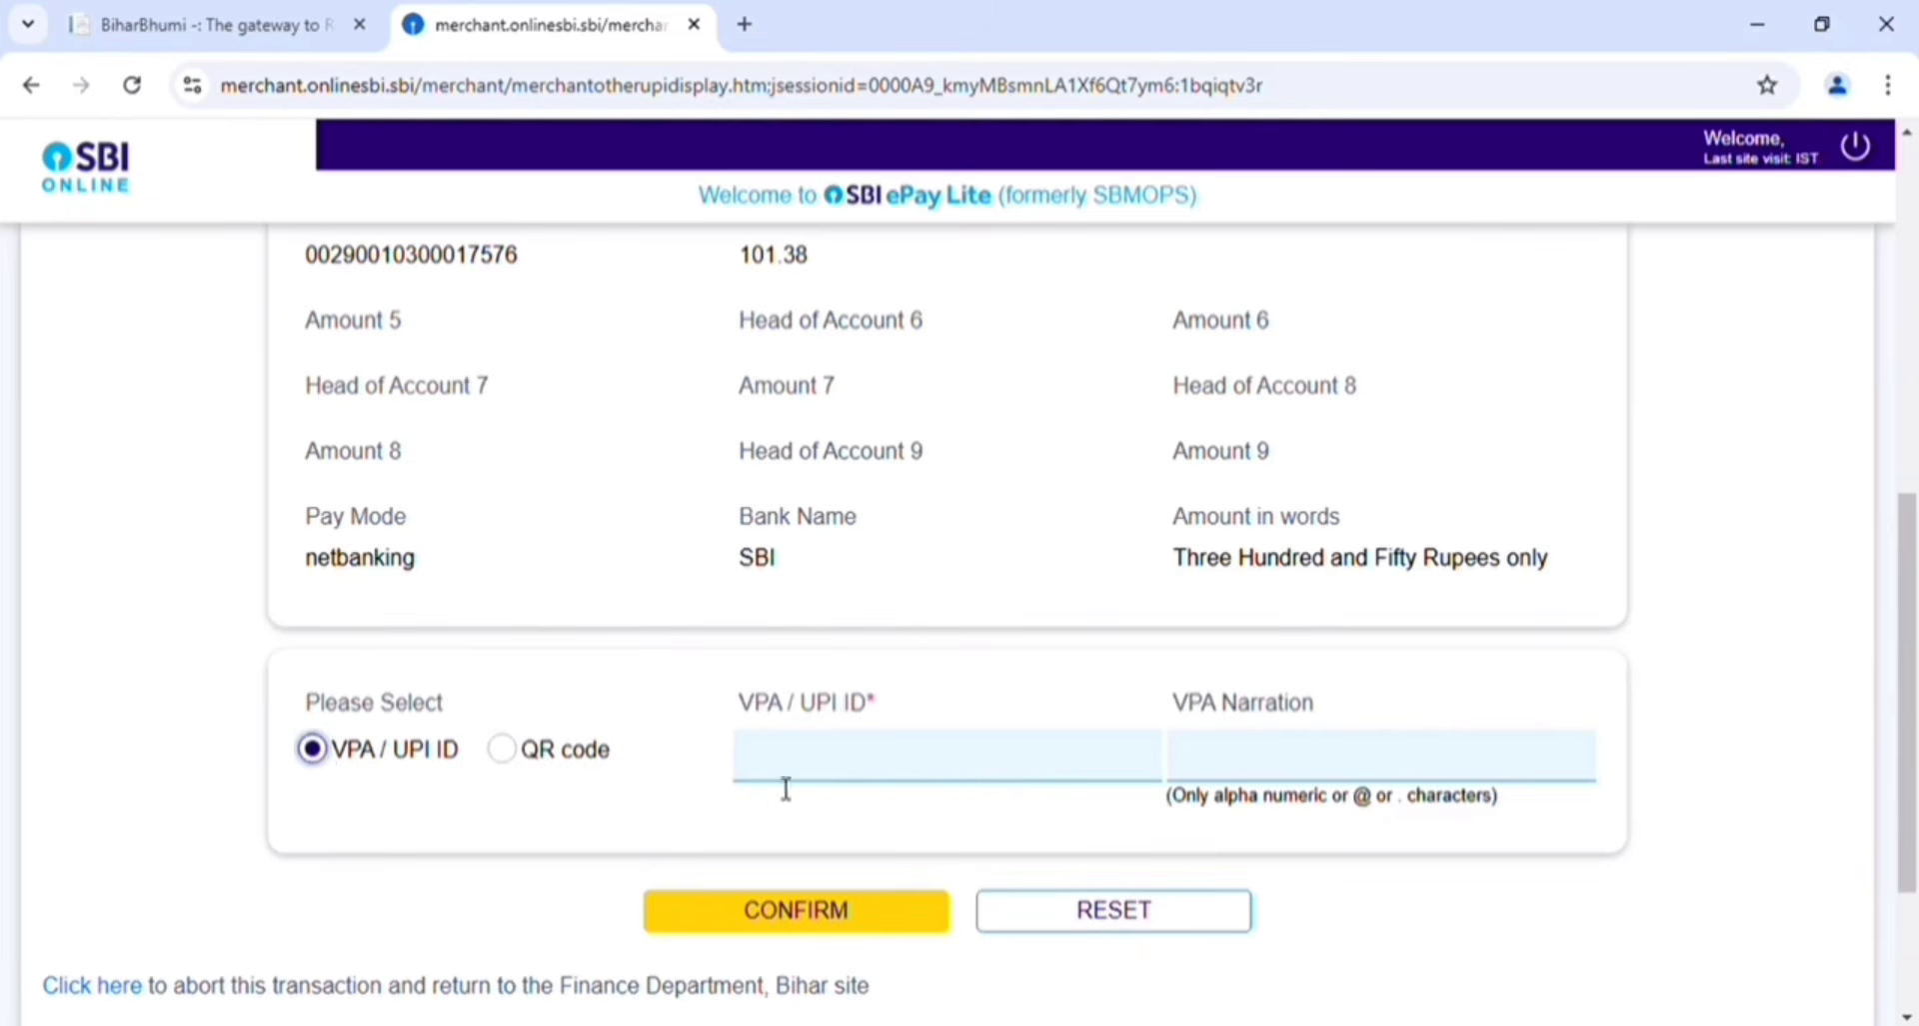
{"action": "left_click", "coordinate": [506, 757]}
{"action": "left_click", "coordinate": [506, 764]}
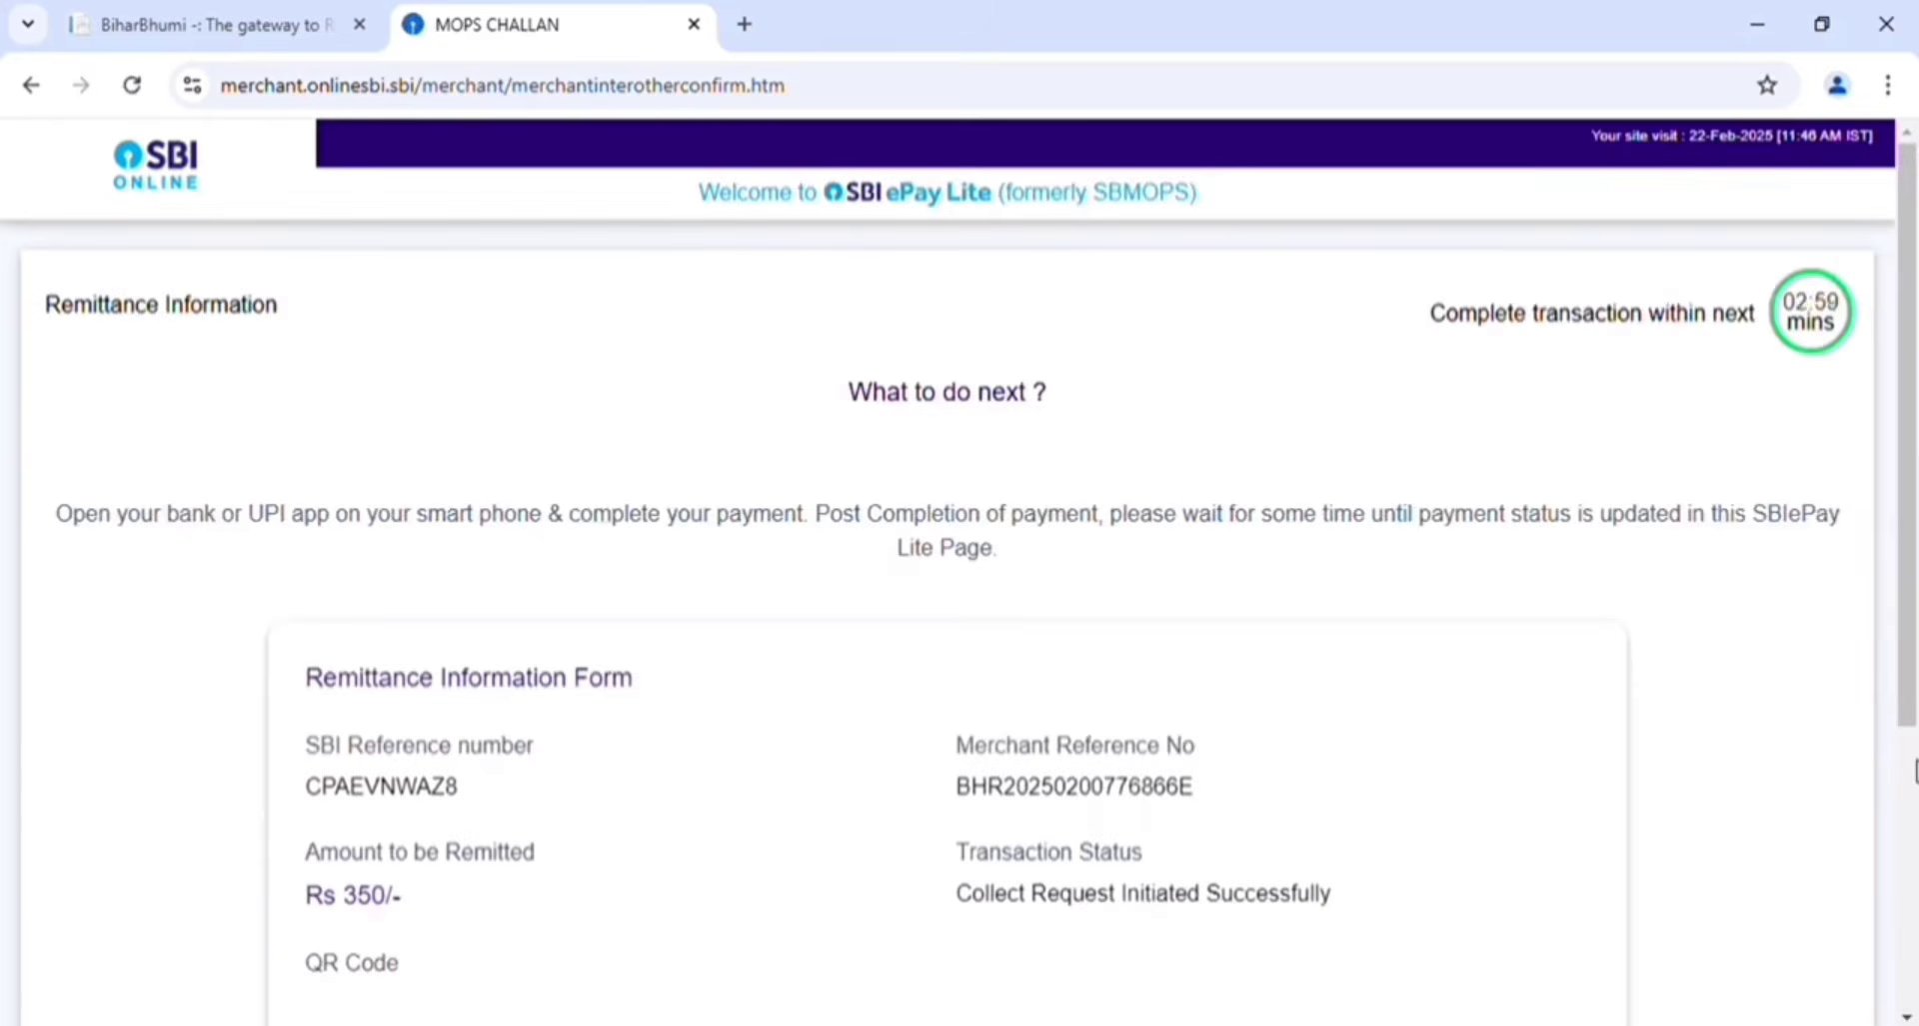
{"action": "scroll", "coordinate": [1915, 769], "scroll_direction": "down", "scroll_amount": 5}
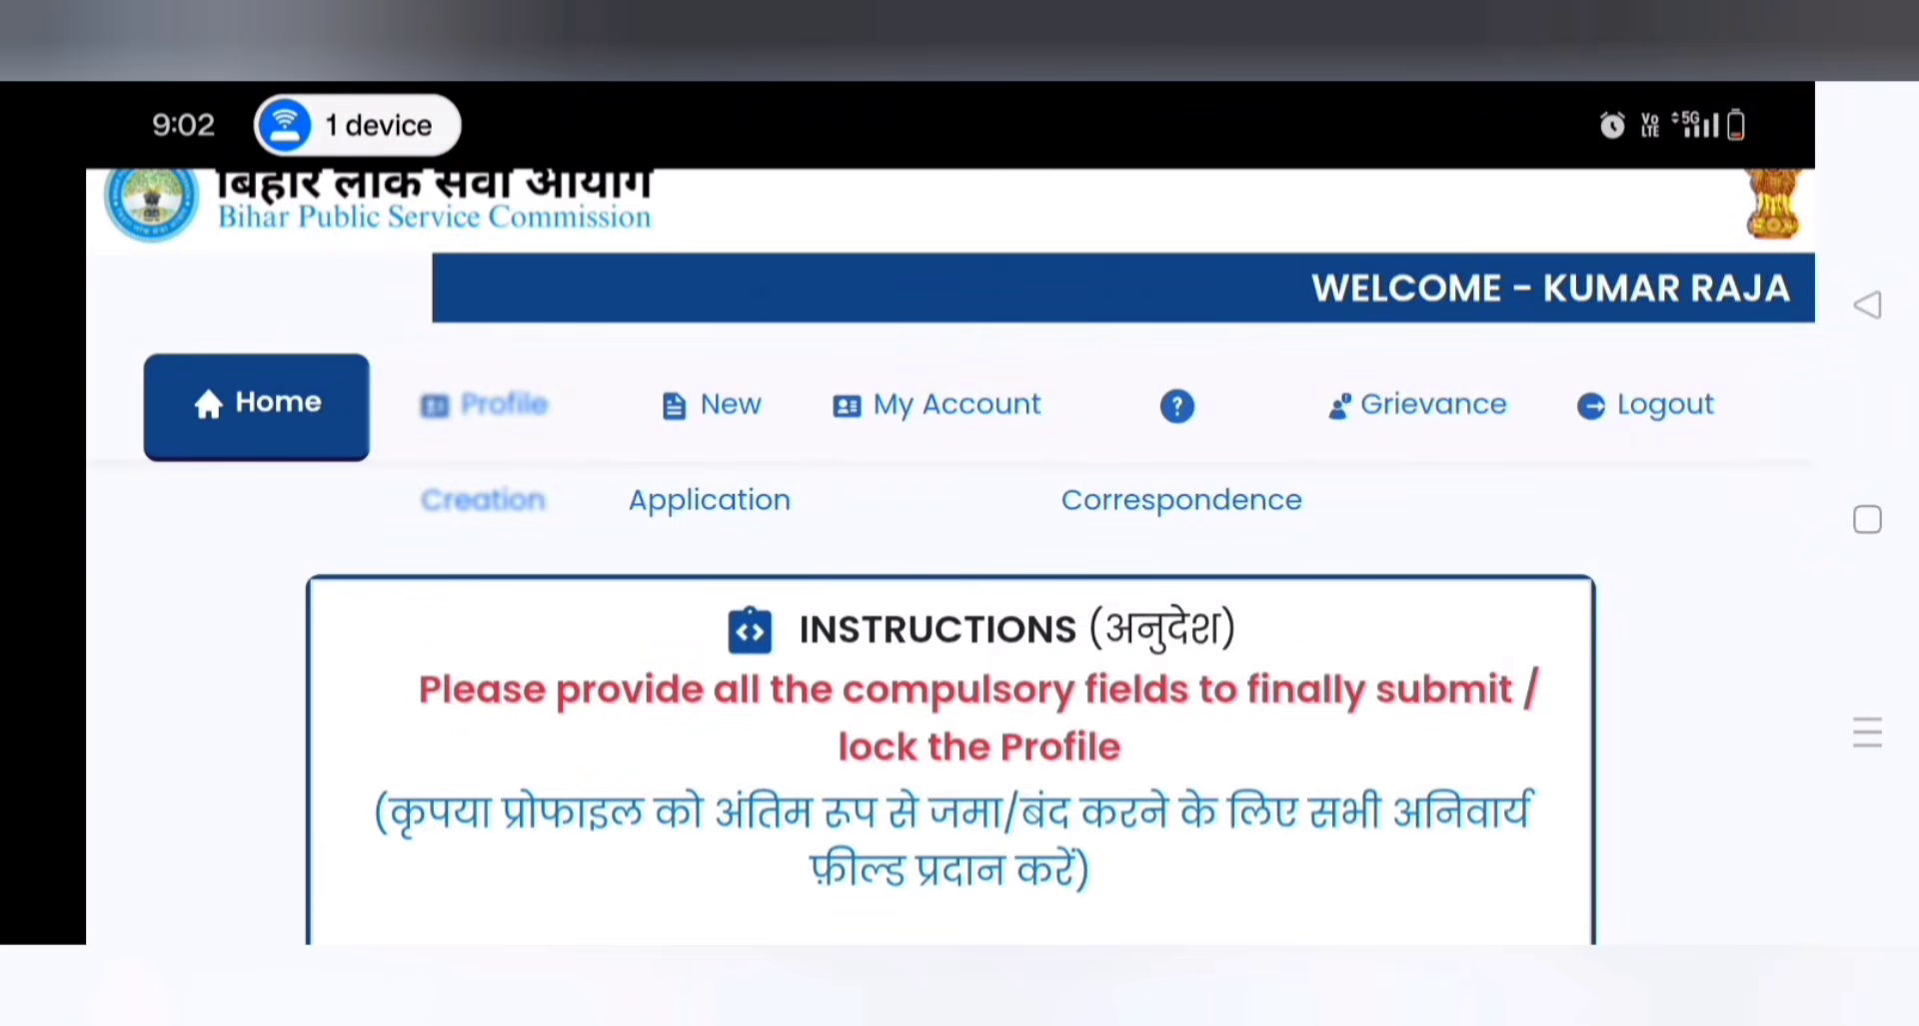
Step: From My Account, view the submitted application and generate its print under Recent Notifications
{"action": "left_click", "coordinate": [991, 401]}
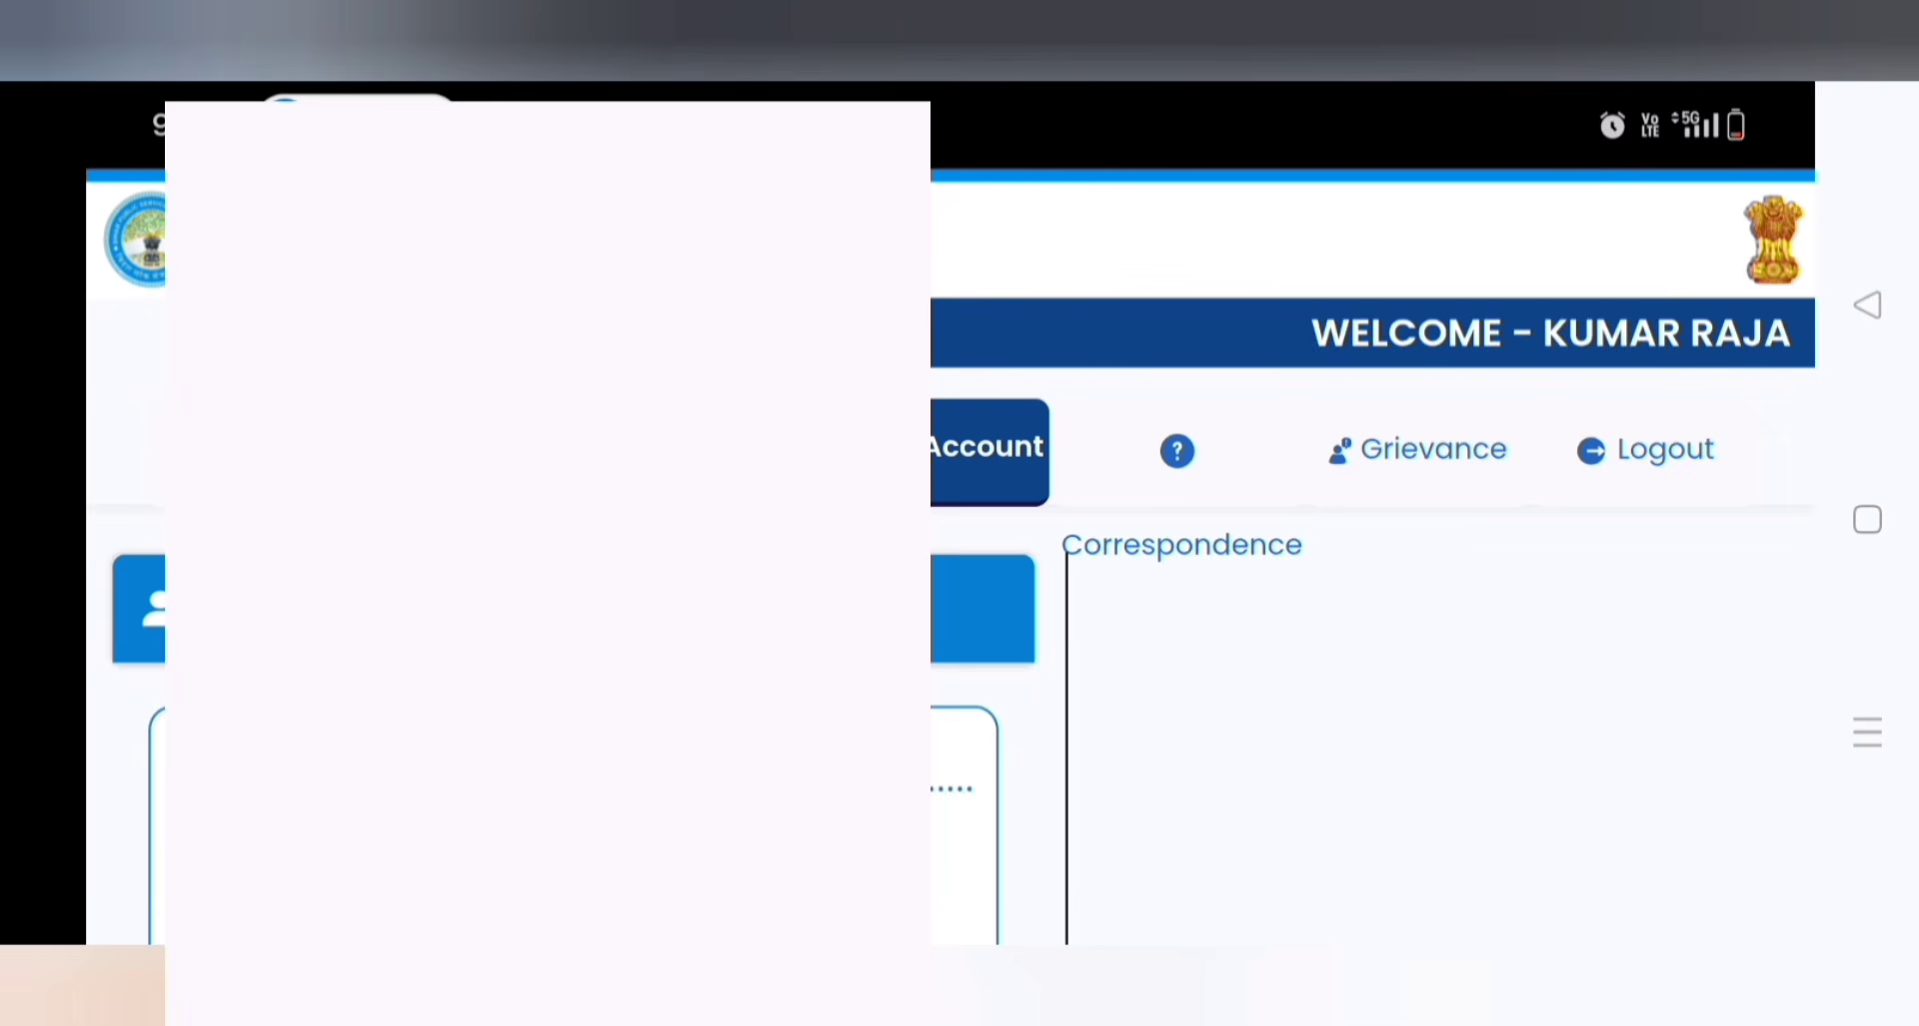
{"action": "scroll", "coordinate": [1436, 694], "scroll_direction": "down", "scroll_amount": 10}
{"action": "scroll", "coordinate": [1405, 595], "scroll_direction": "down", "scroll_amount": 5}
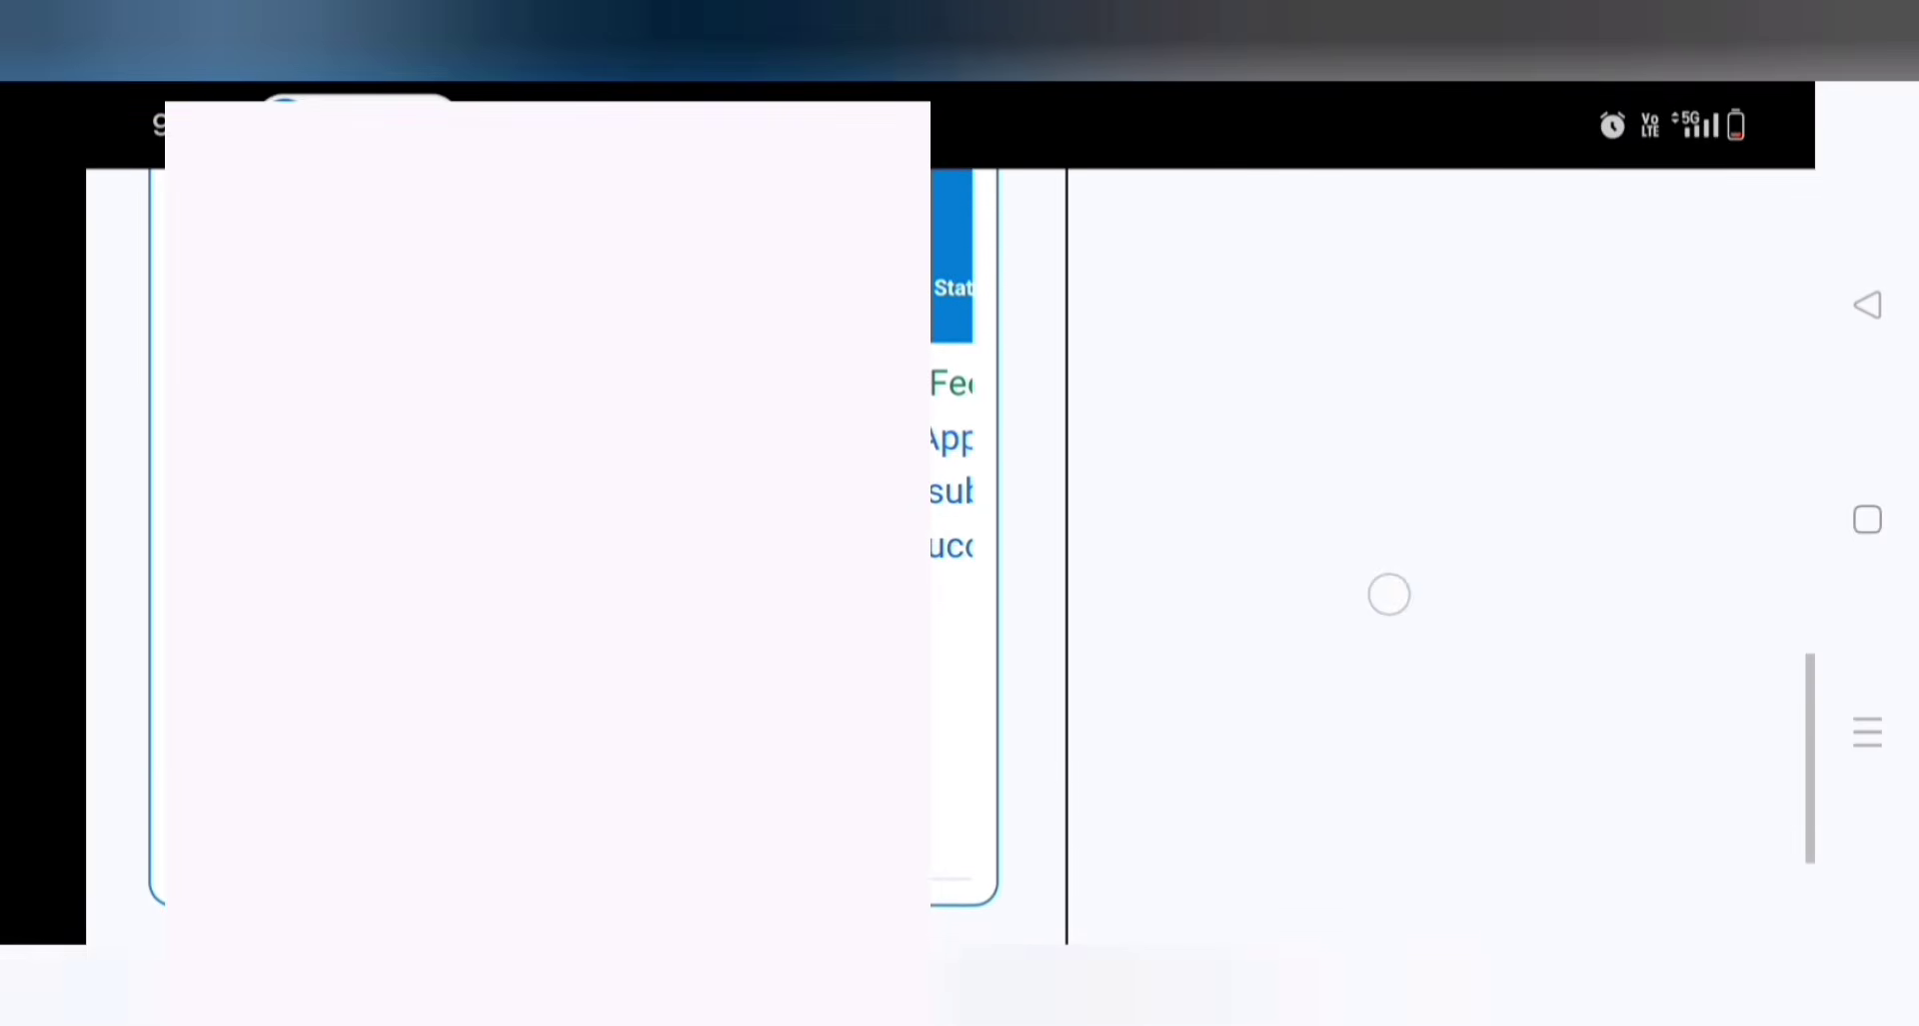
{"action": "scroll", "coordinate": [1383, 544], "scroll_direction": "right", "scroll_amount": 3}
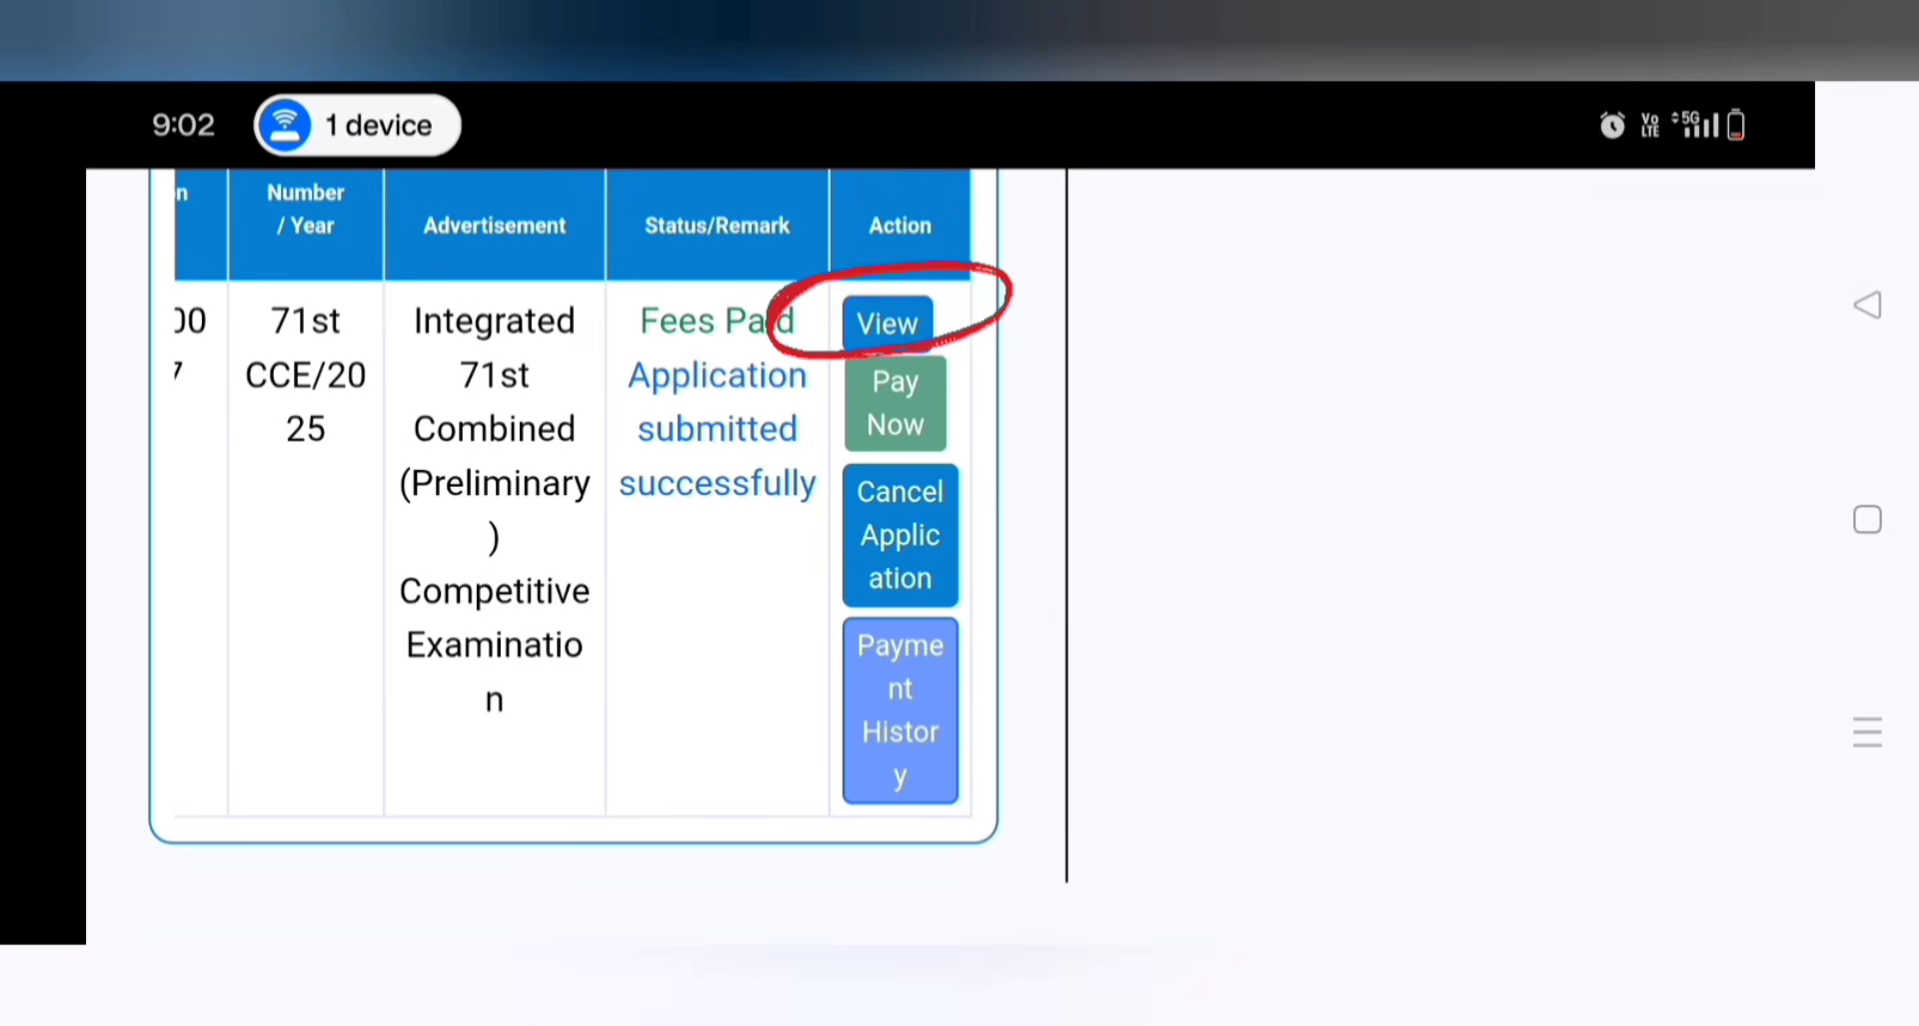
{"action": "left_click", "coordinate": [887, 322]}
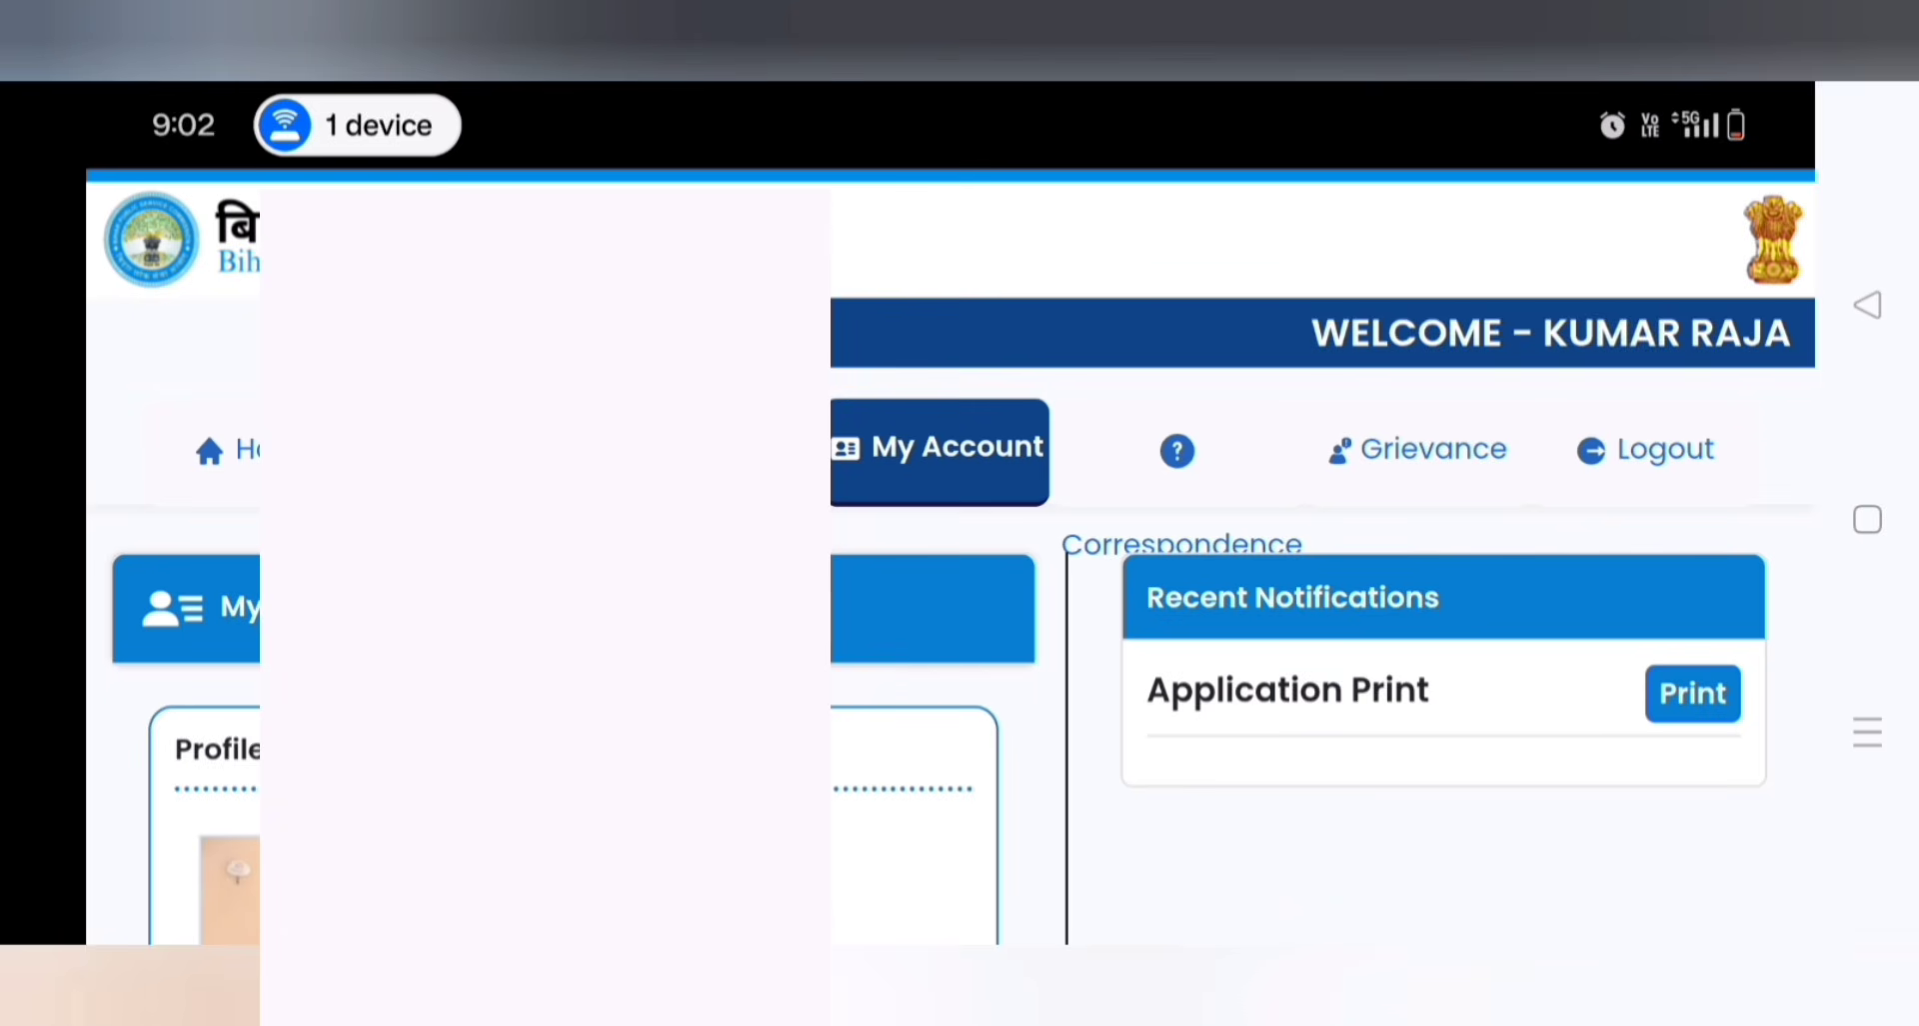
{"action": "left_click", "coordinate": [1694, 698]}
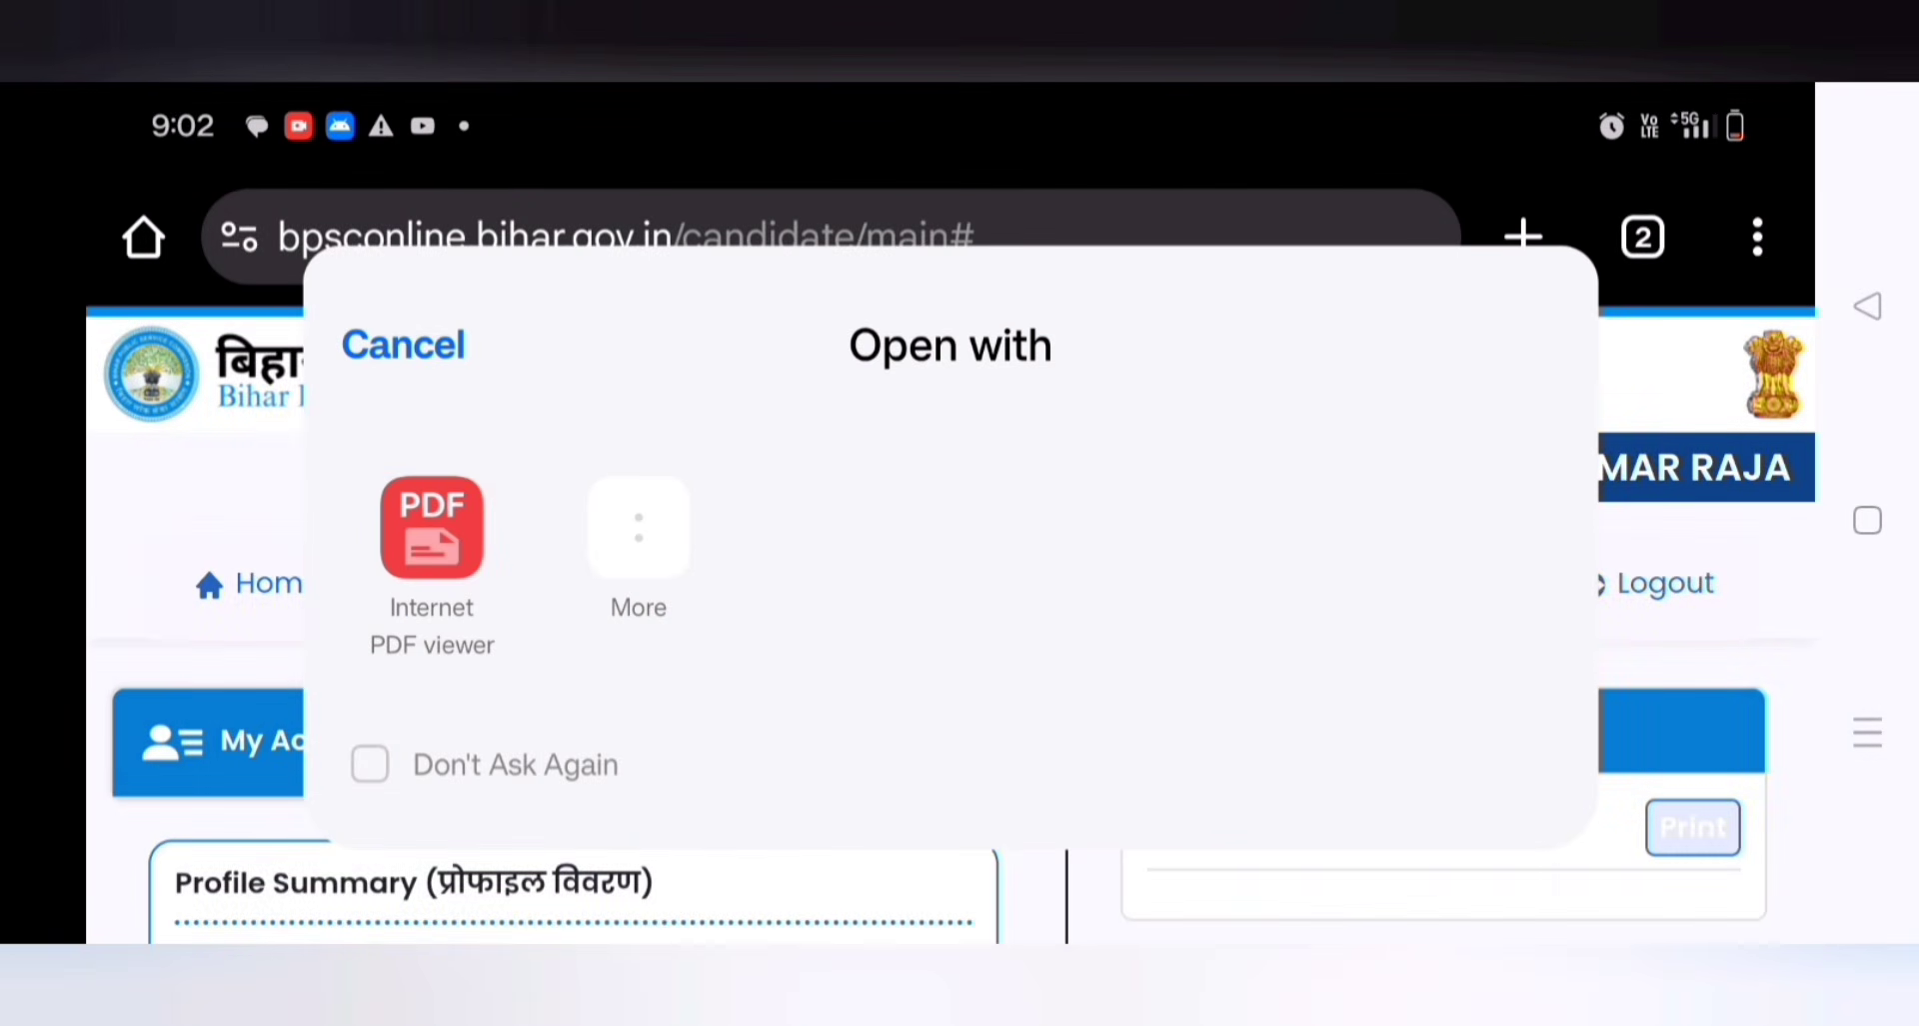
Step: Open the downloaded application print in Internet PDF viewer and review all 5 pages
{"action": "left_click", "coordinate": [432, 528]}
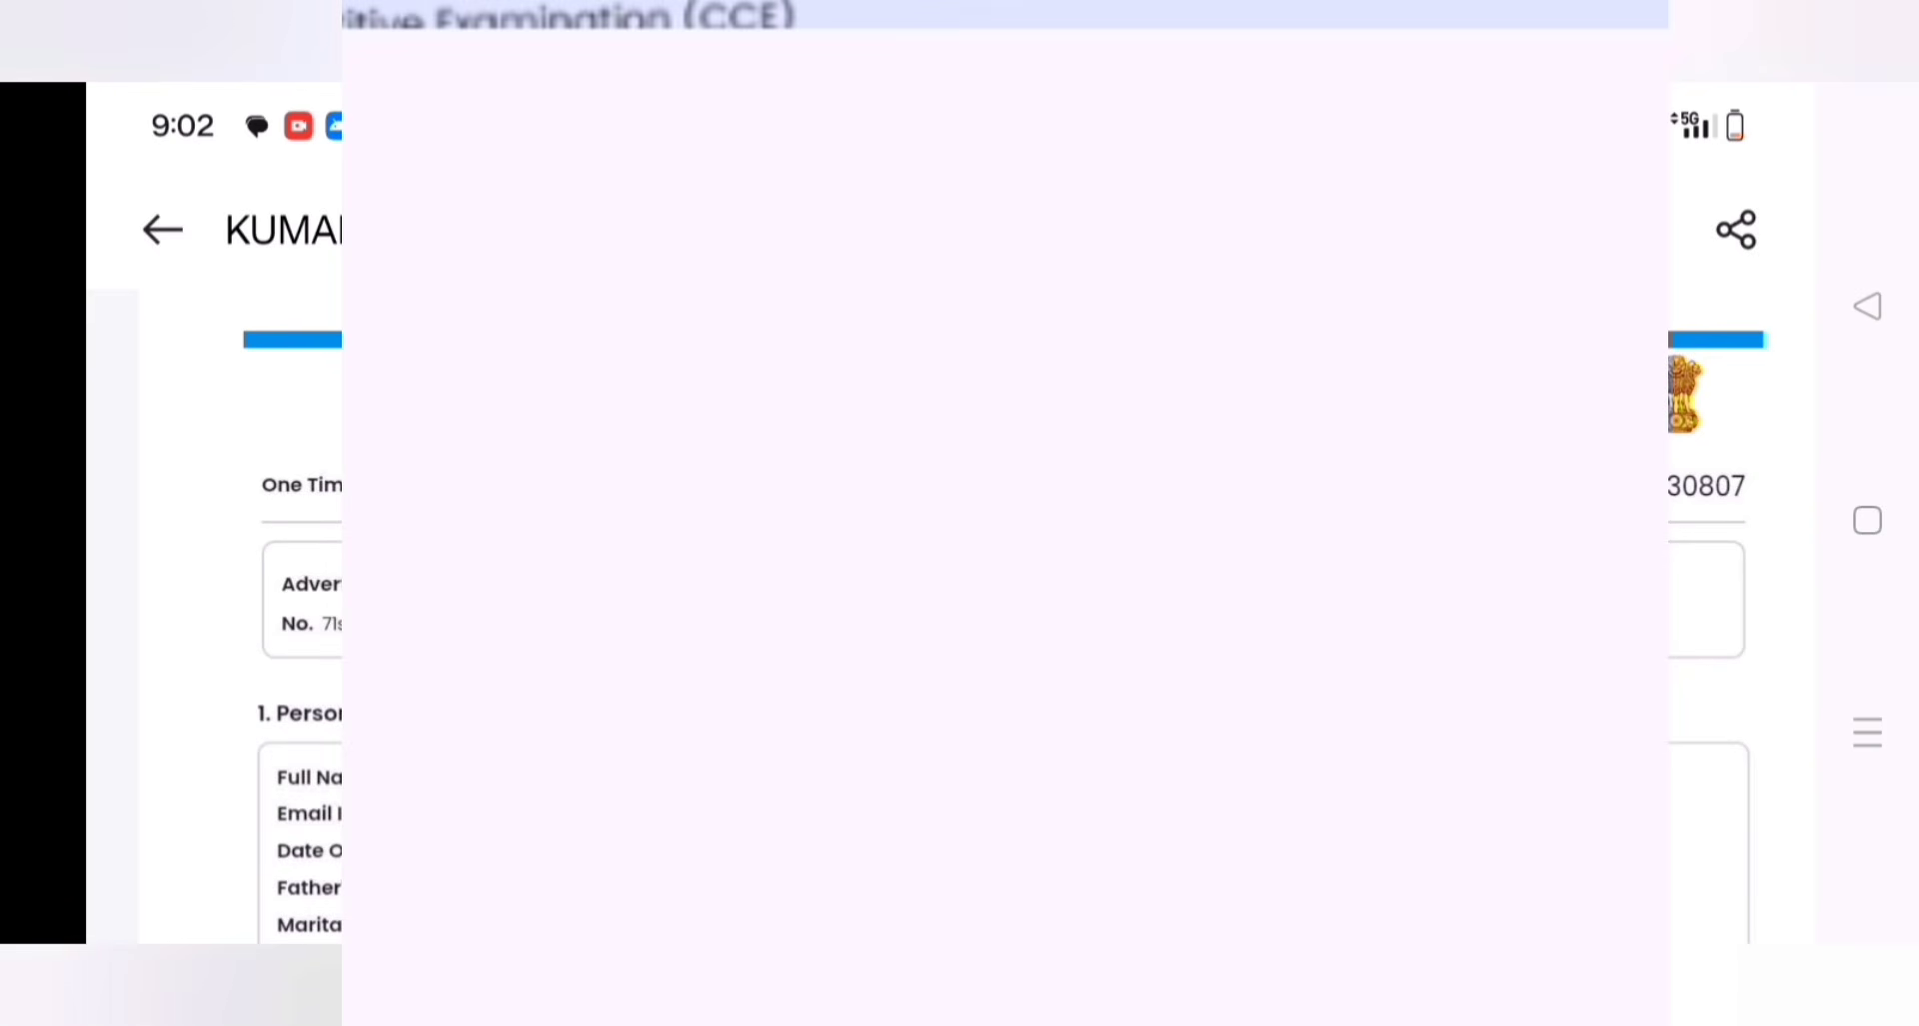
{"action": "scroll", "coordinate": [978, 616], "scroll_direction": "up", "scroll_amount": 2}
{"action": "scroll", "coordinate": [978, 616], "scroll_direction": "down", "scroll_amount": 2}
{"action": "scroll", "coordinate": [977, 616], "scroll_direction": "up", "scroll_amount": 1}
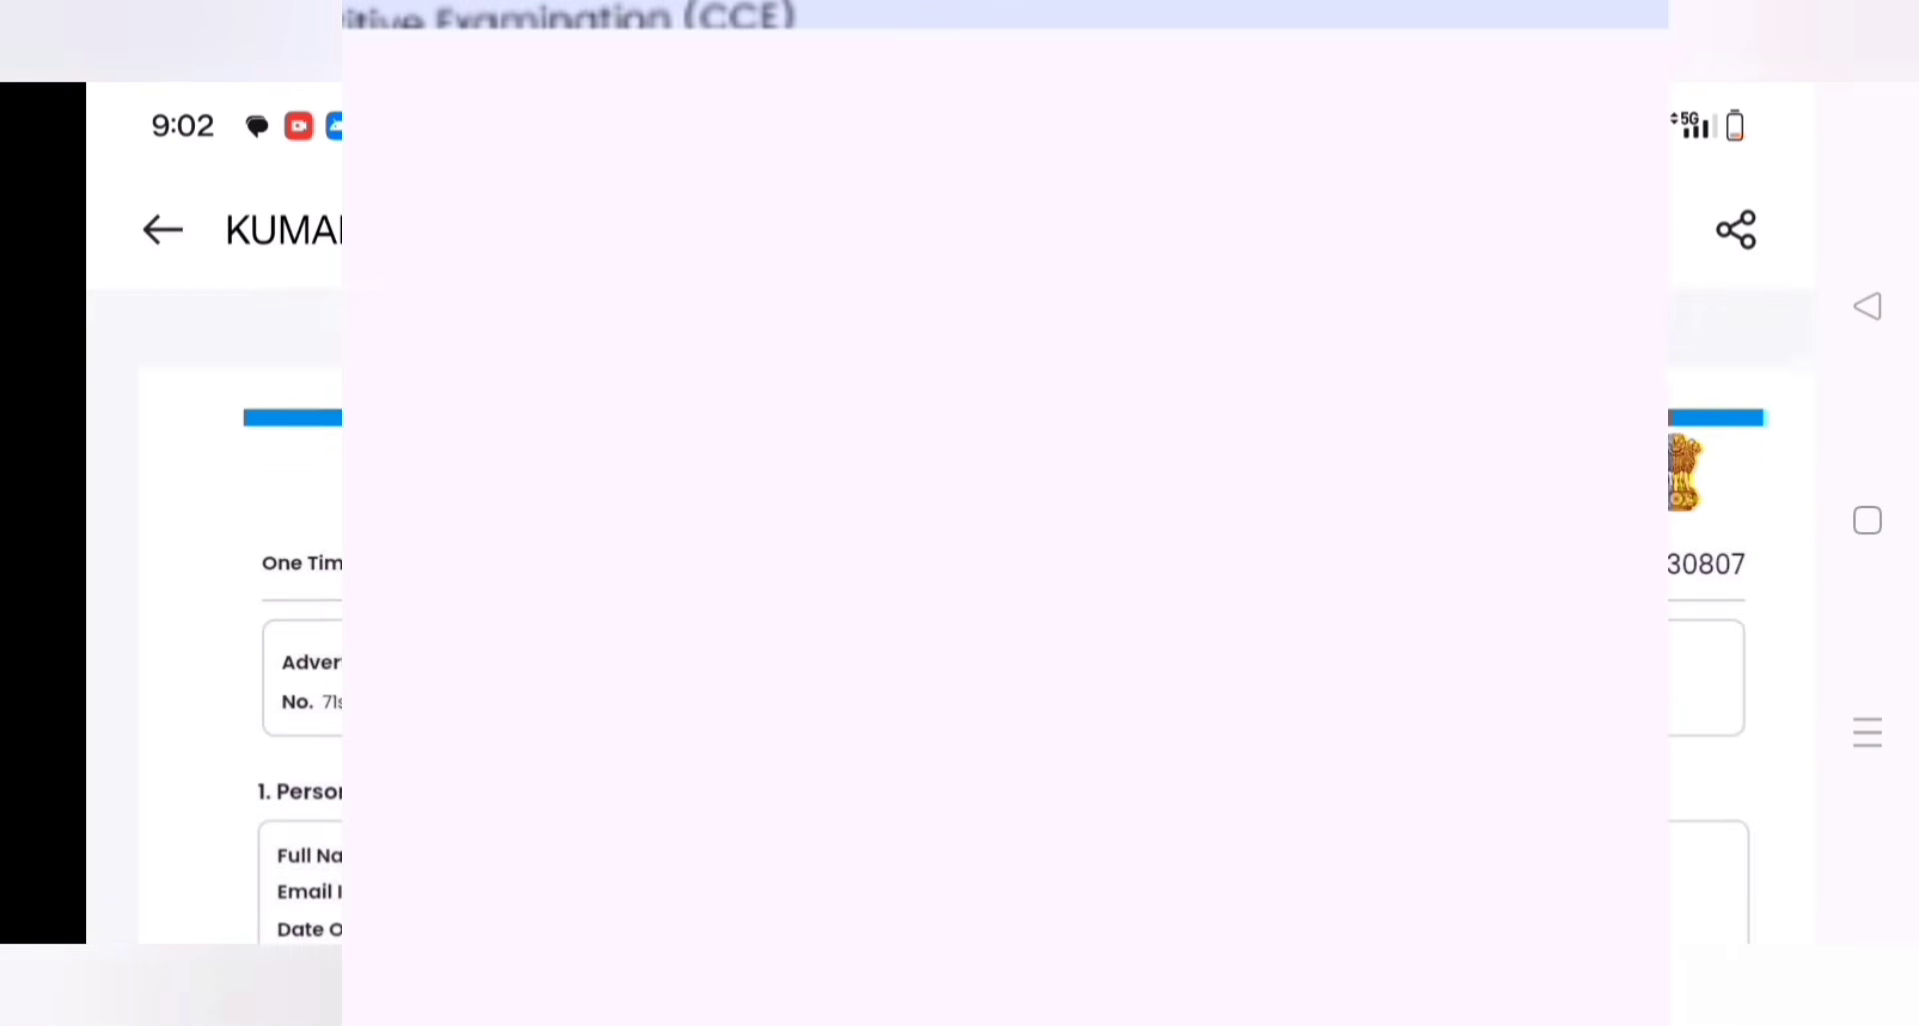
{"action": "scroll", "coordinate": [978, 615], "scroll_direction": "up", "scroll_amount": 1}
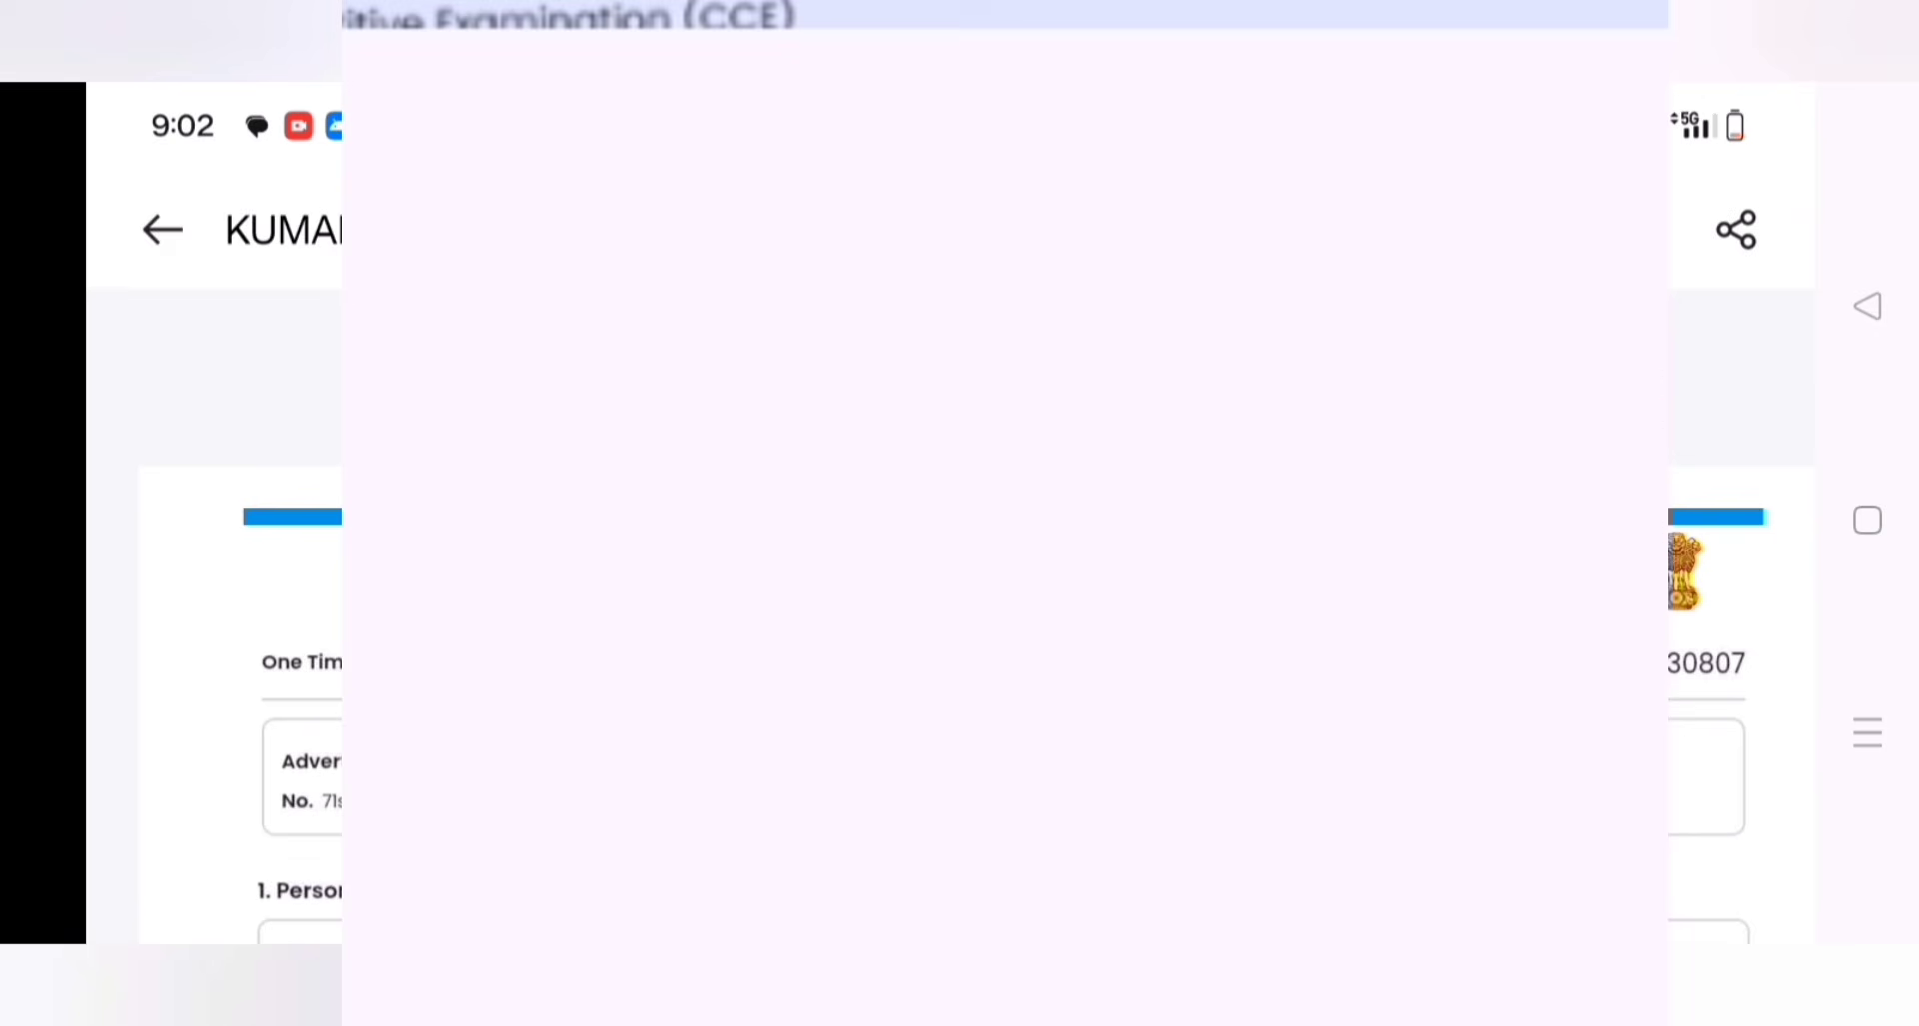
{"action": "scroll", "coordinate": [978, 616], "scroll_direction": "down", "scroll_amount": 20}
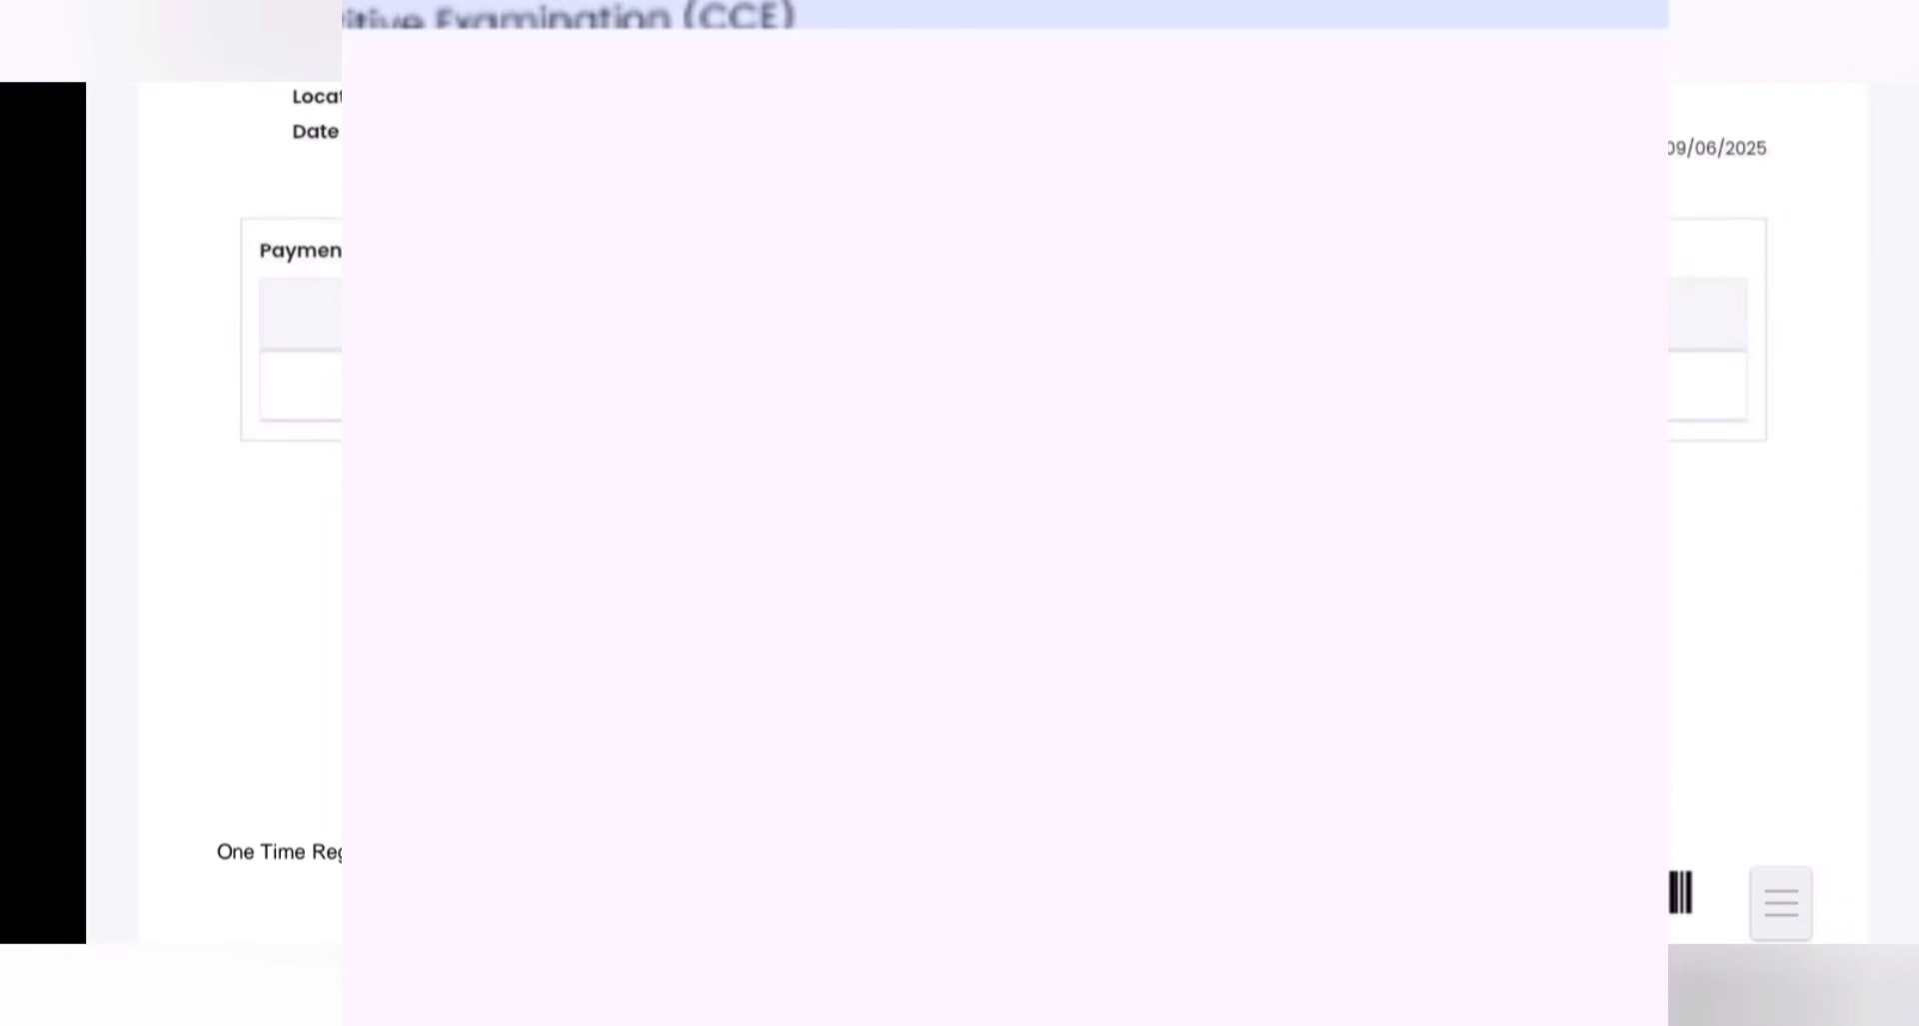
{"action": "left_click", "coordinate": [1826, 489]}
{"action": "left_click", "coordinate": [1758, 497]}
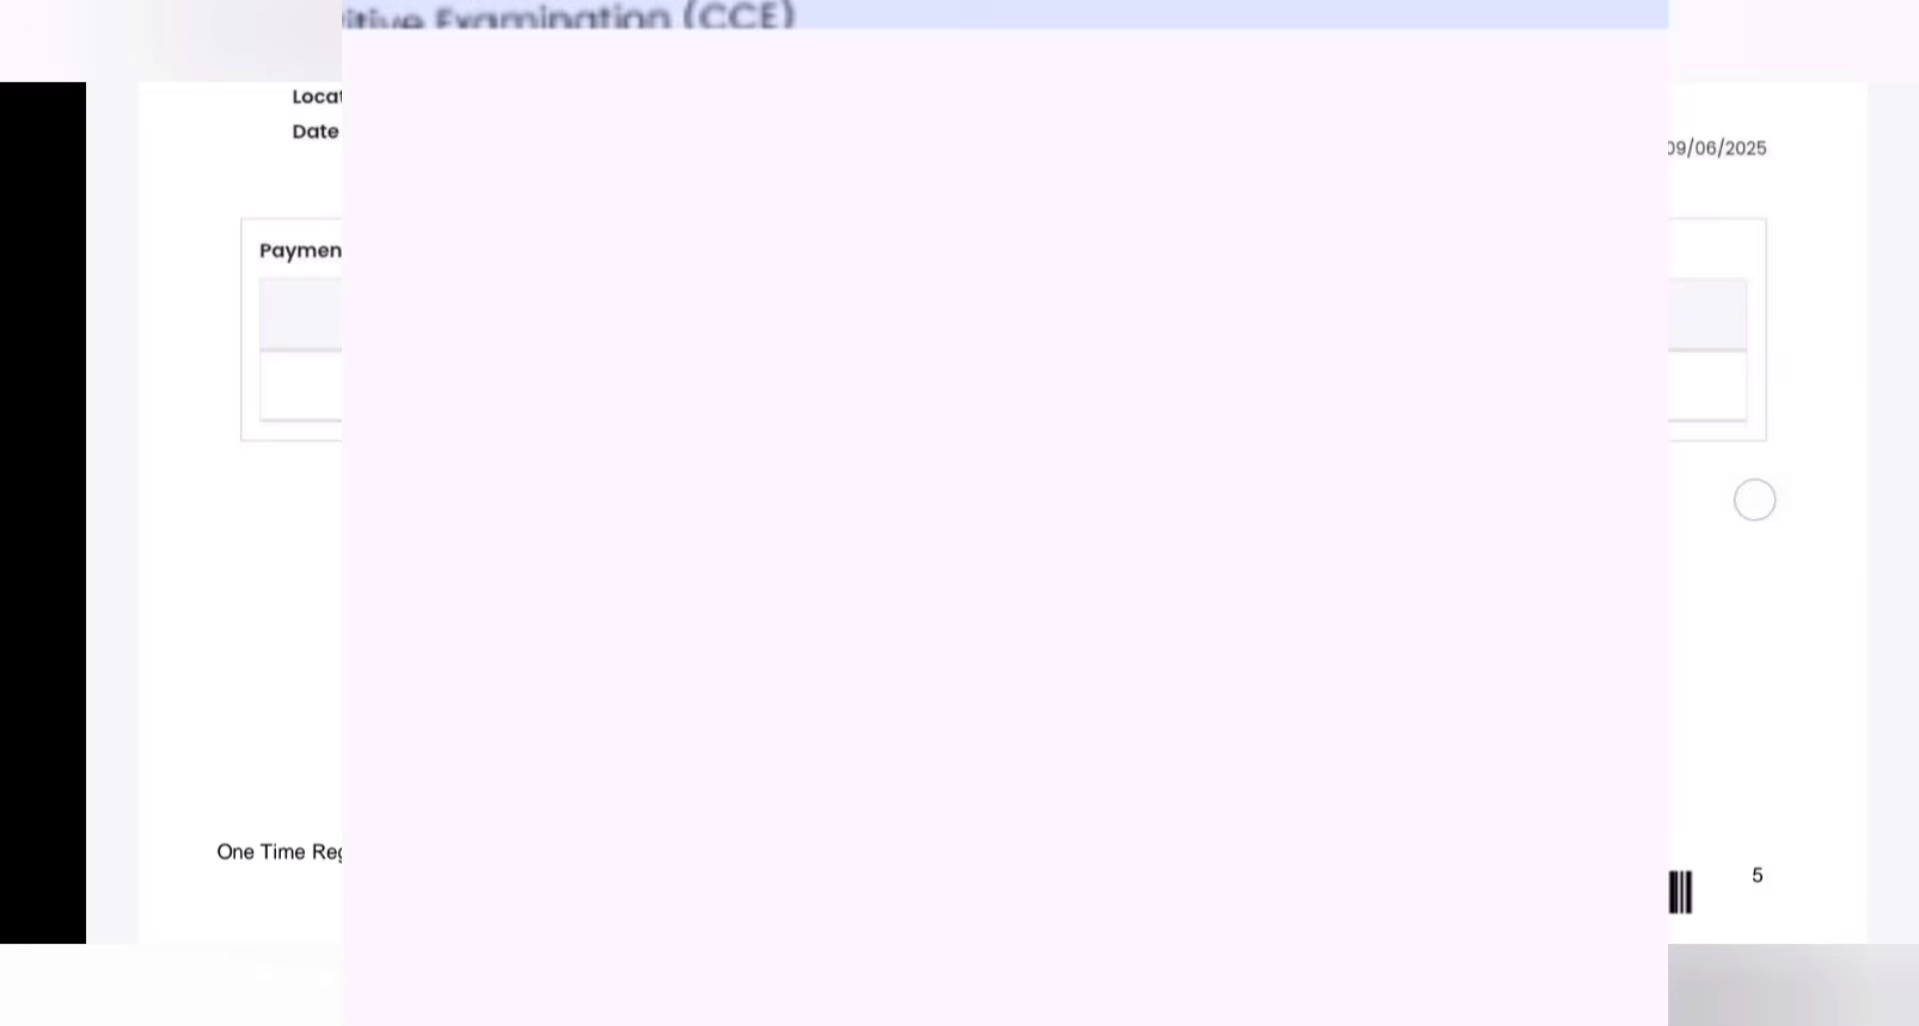